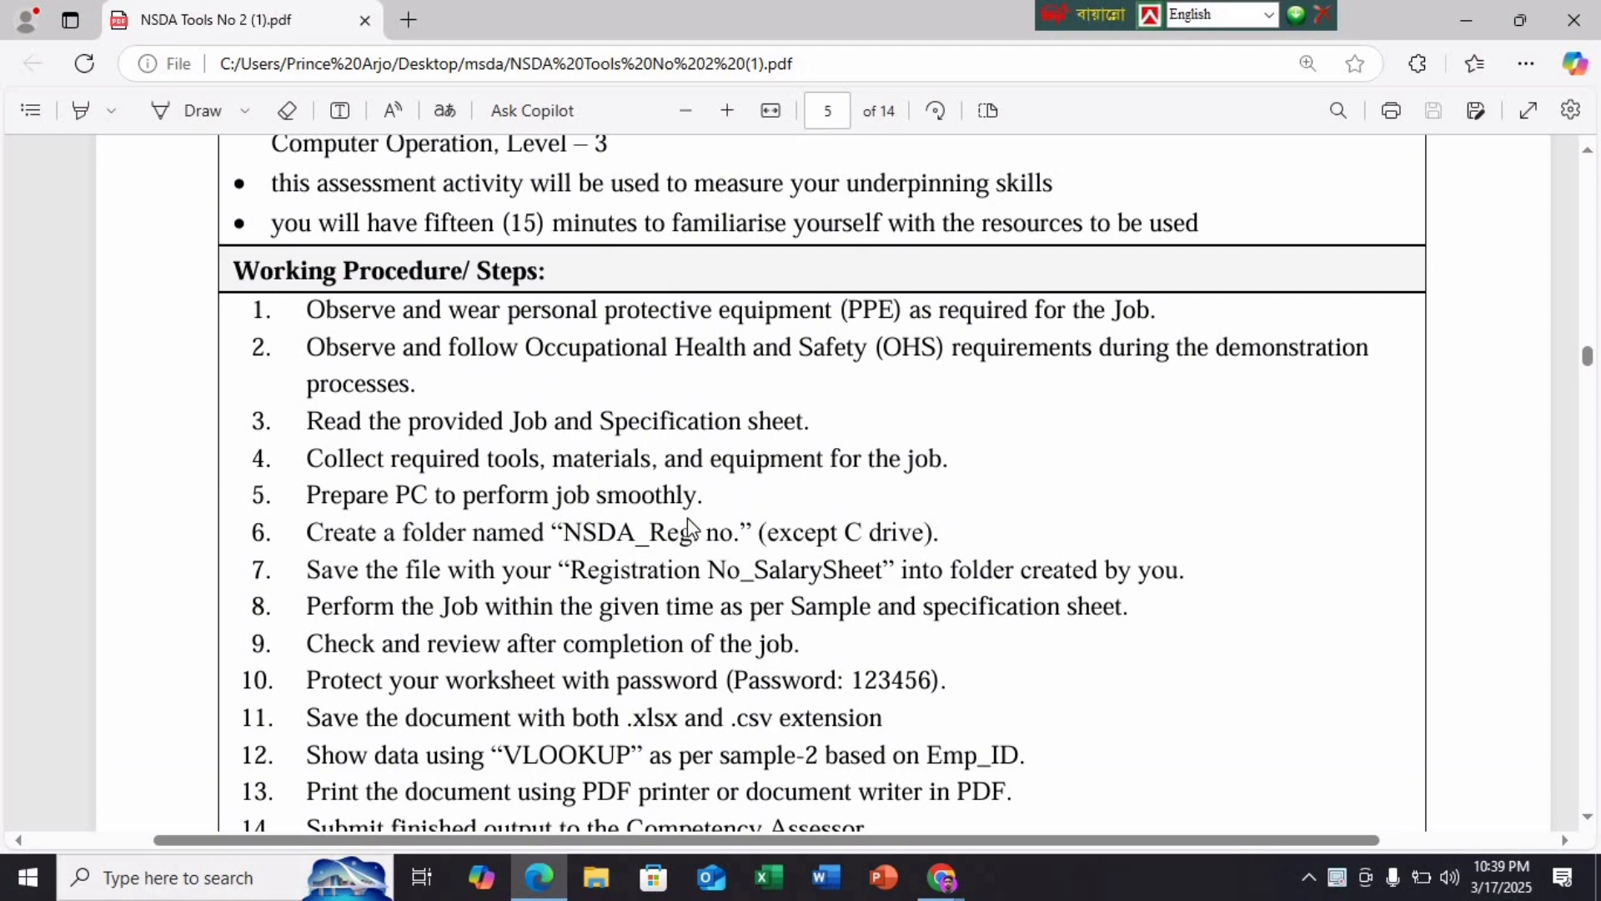
Minimize the PDF and open the NSDA Reg folder from the desktop
scroll(687, 517, down, 10)
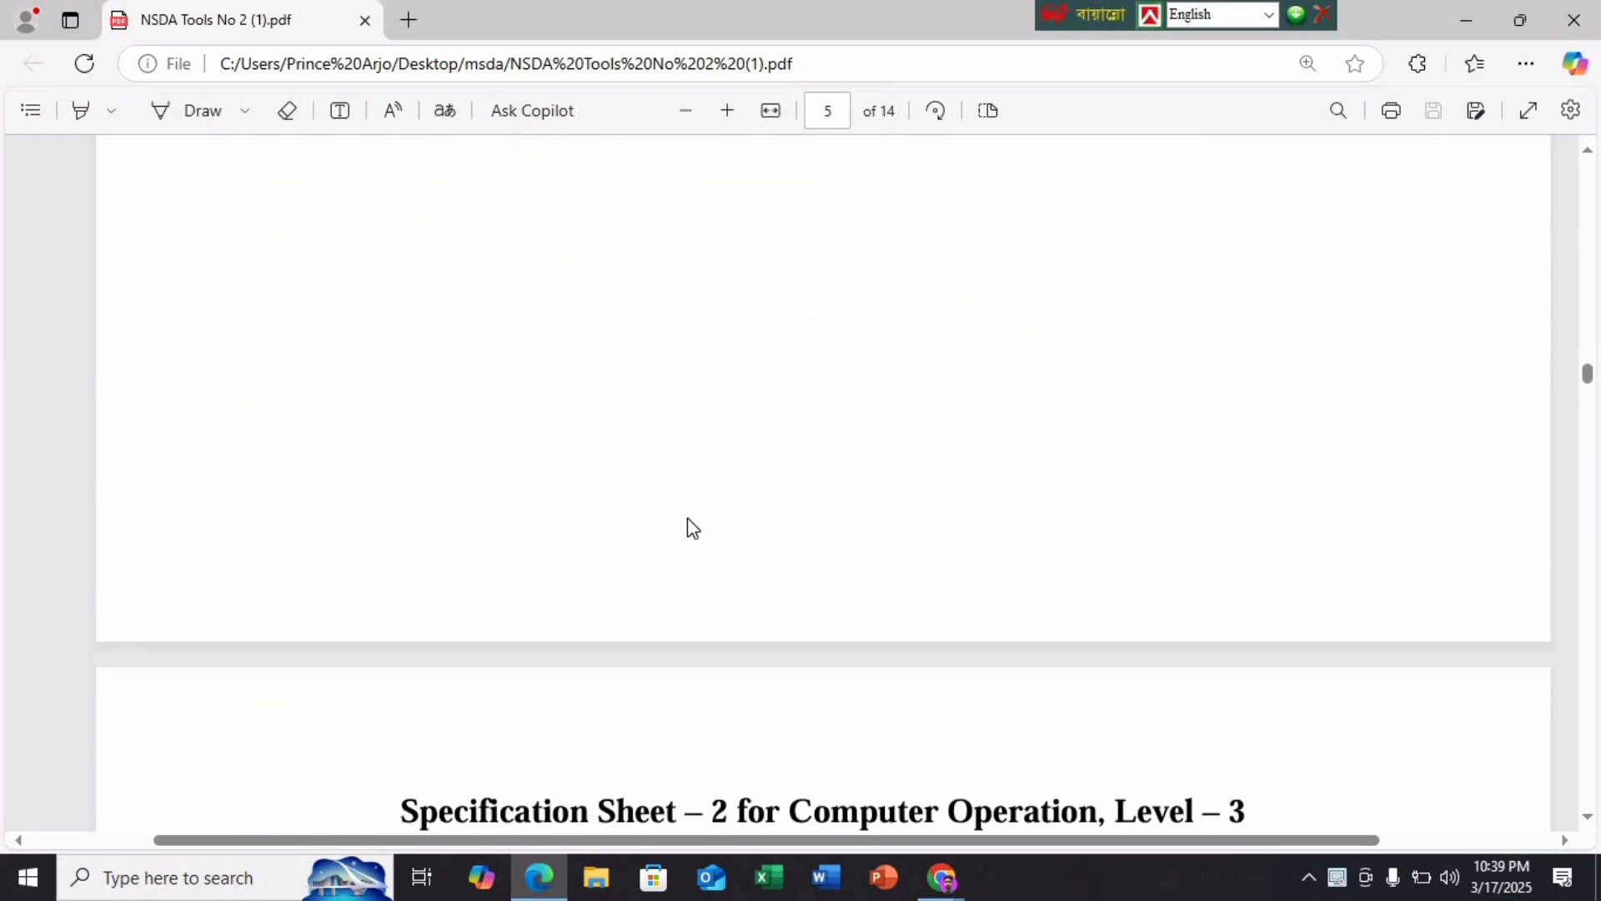
scroll(687, 517, down, 15)
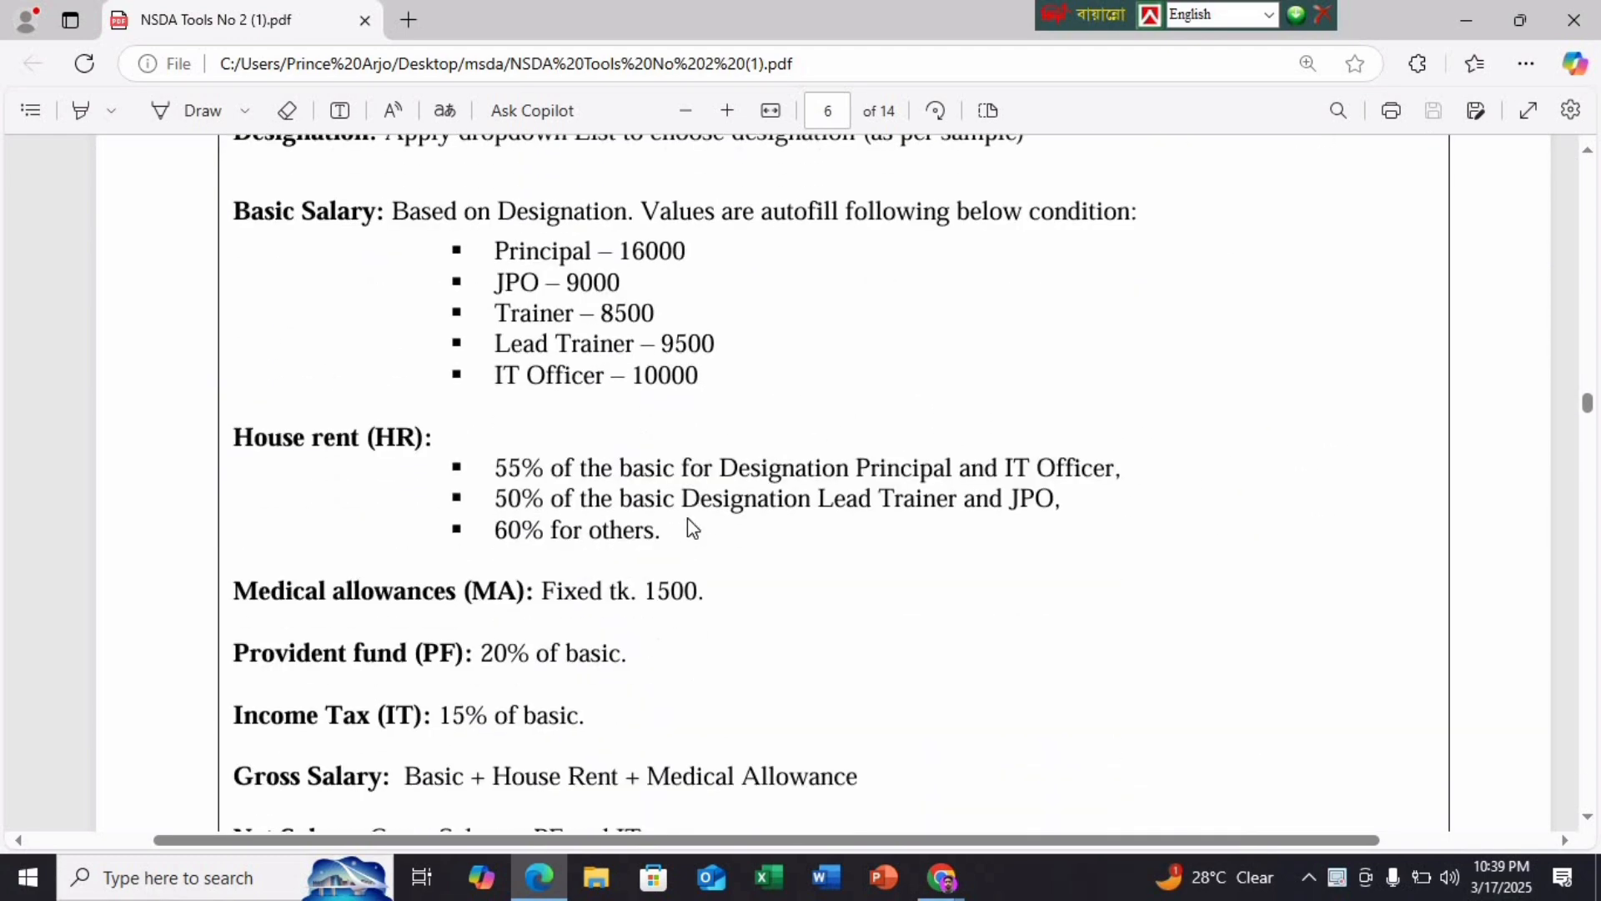
scroll(687, 517, down, 10)
scroll(687, 517, up, 20)
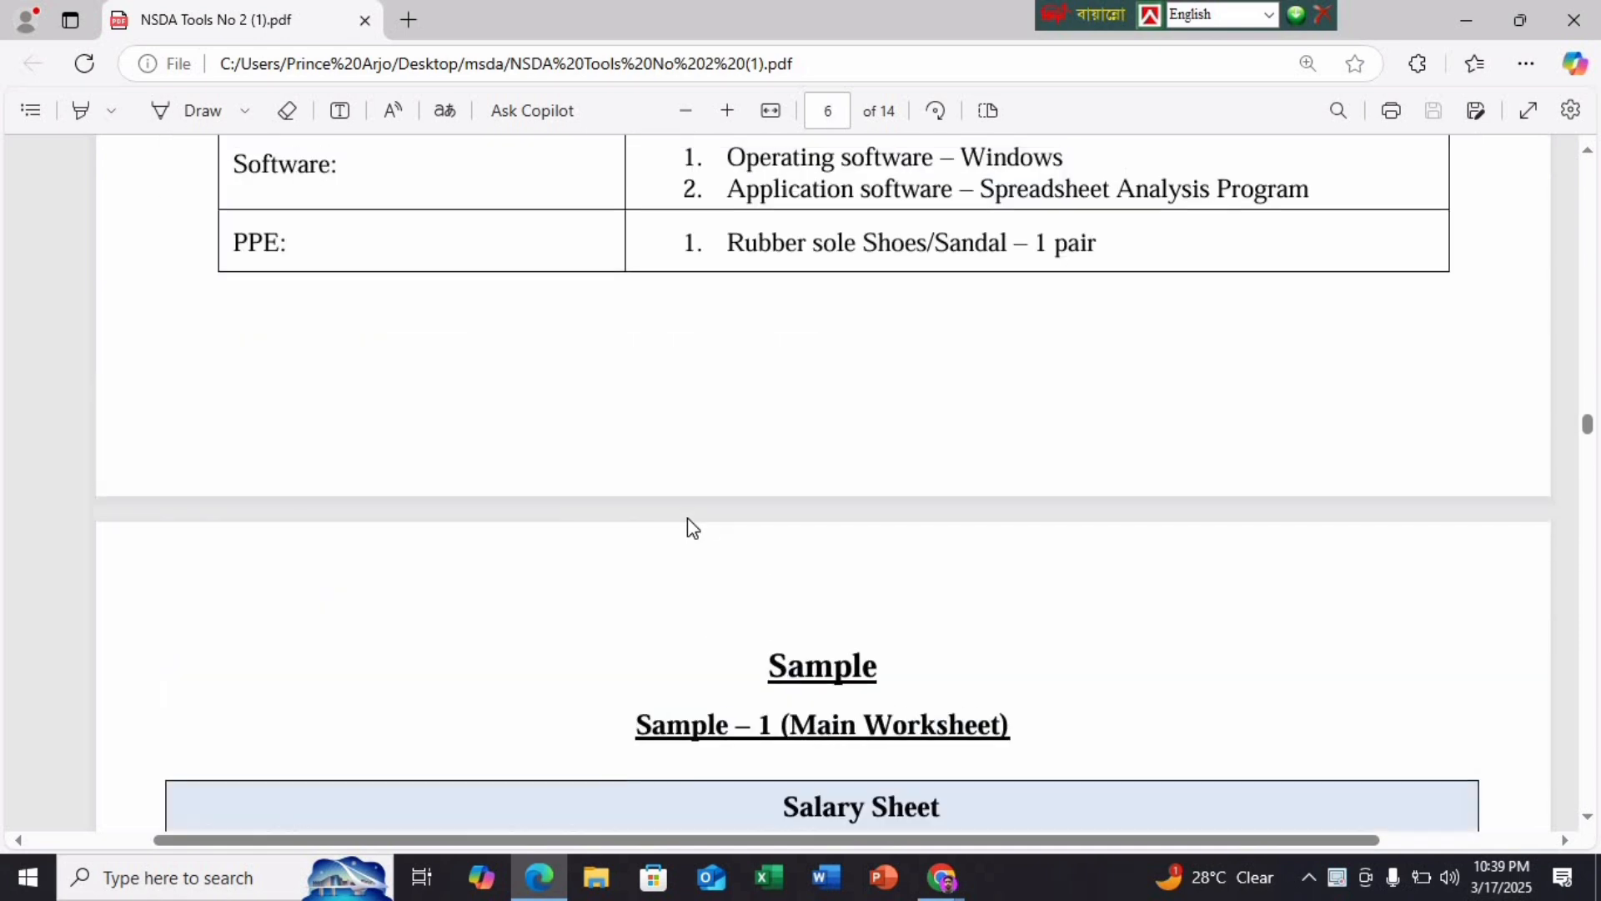
scroll(687, 519, up, 20)
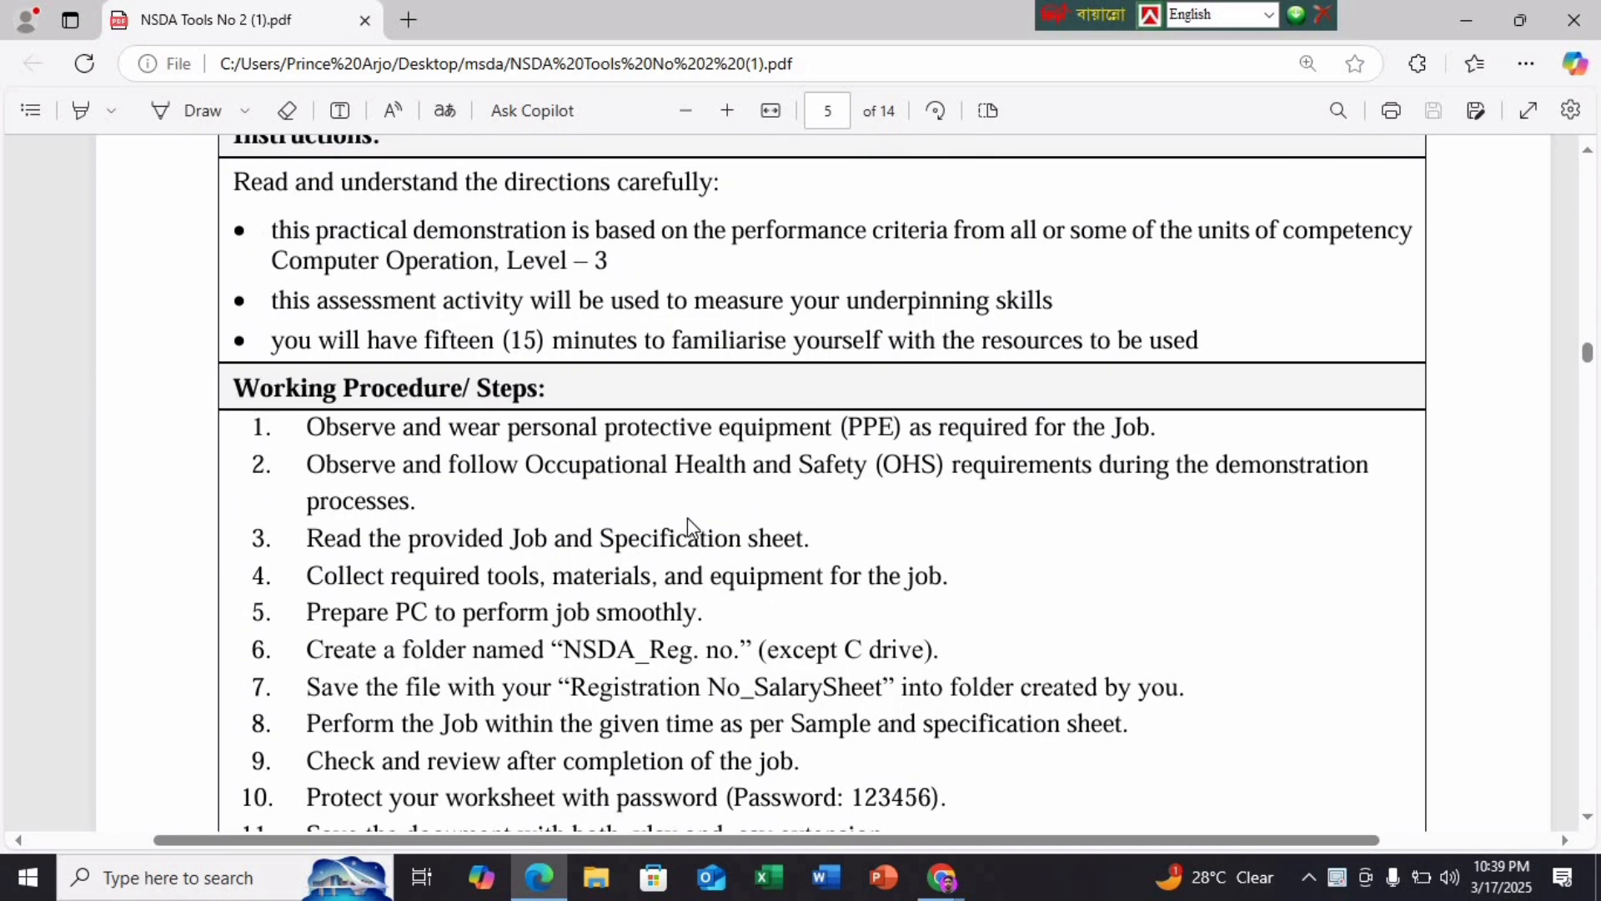
scroll(687, 527, up, 3)
scroll(687, 517, down, 9)
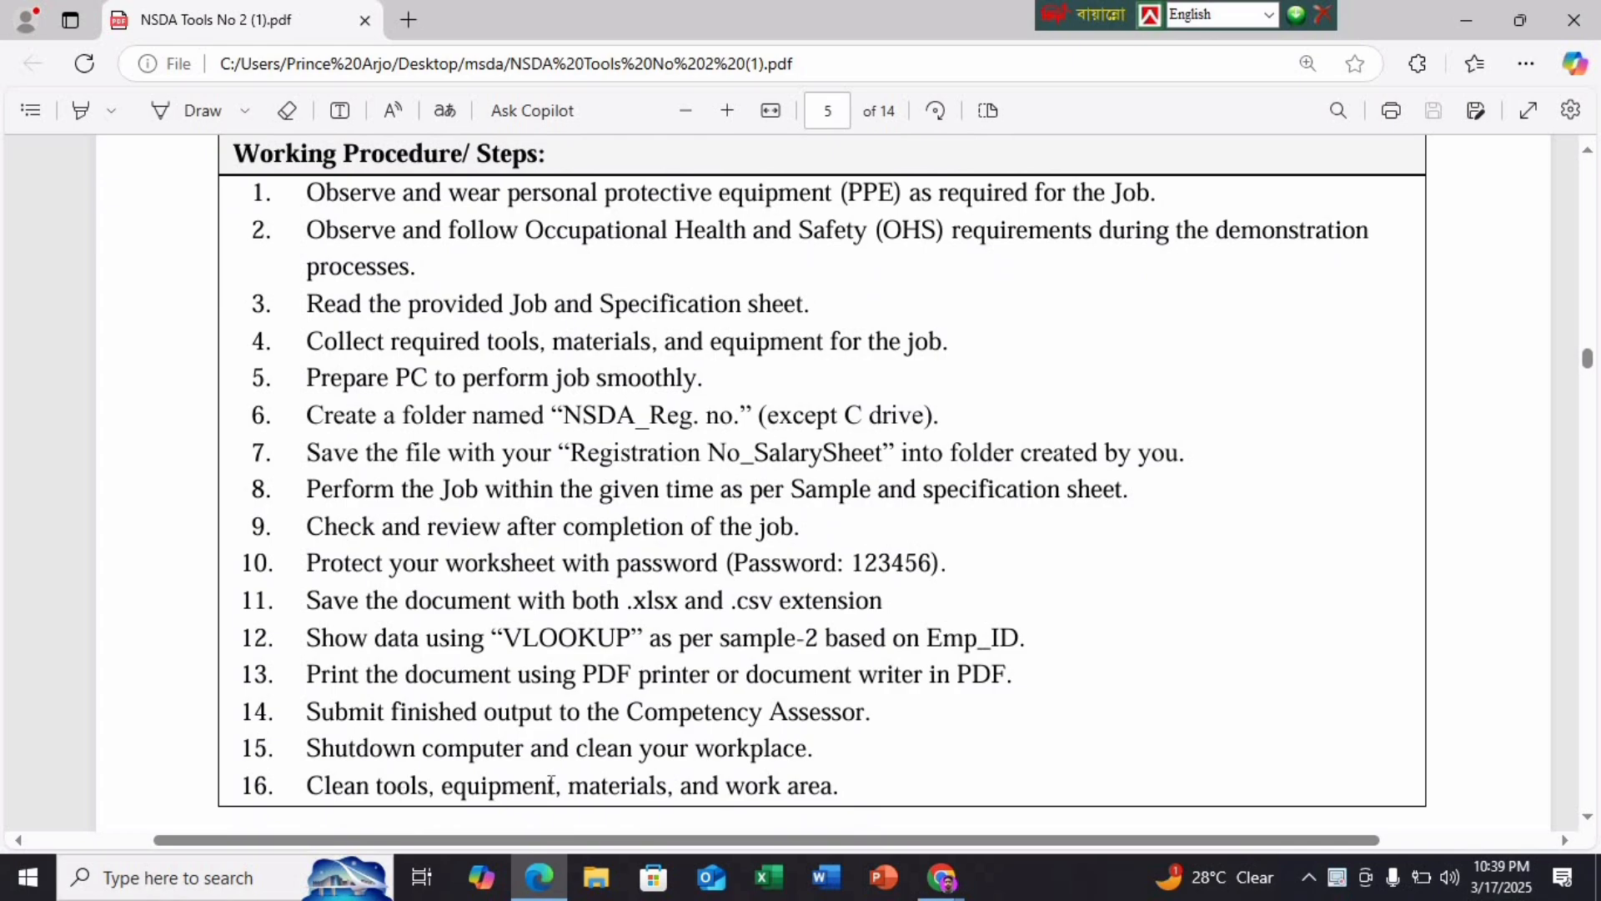
click(1466, 20)
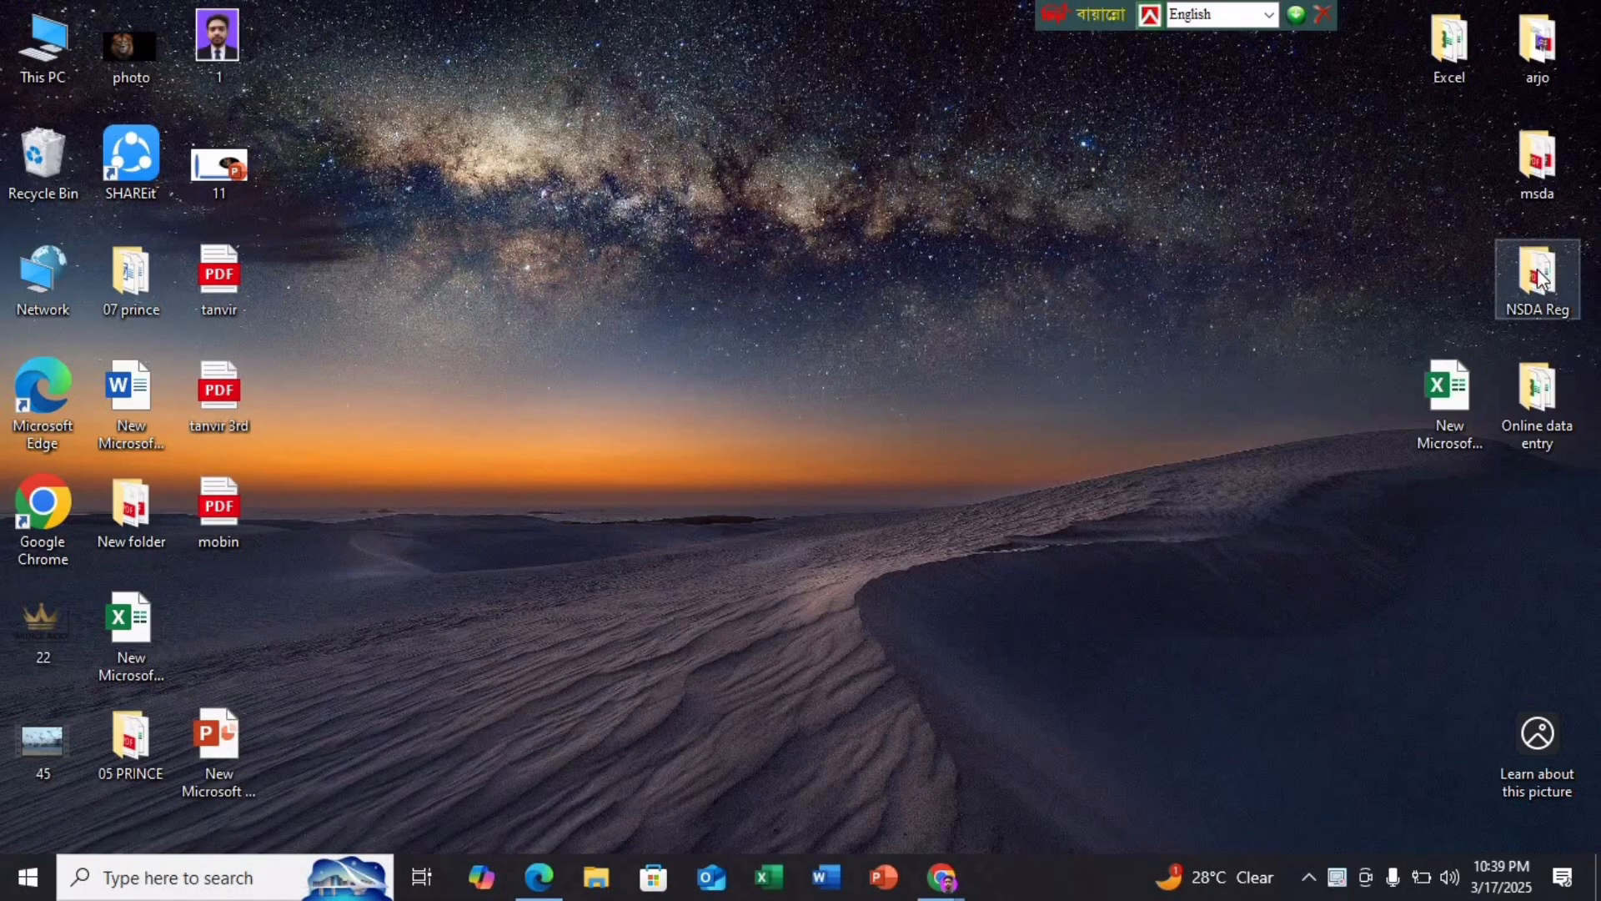
drag(1539, 275, 746, 161)
double_click(746, 161)
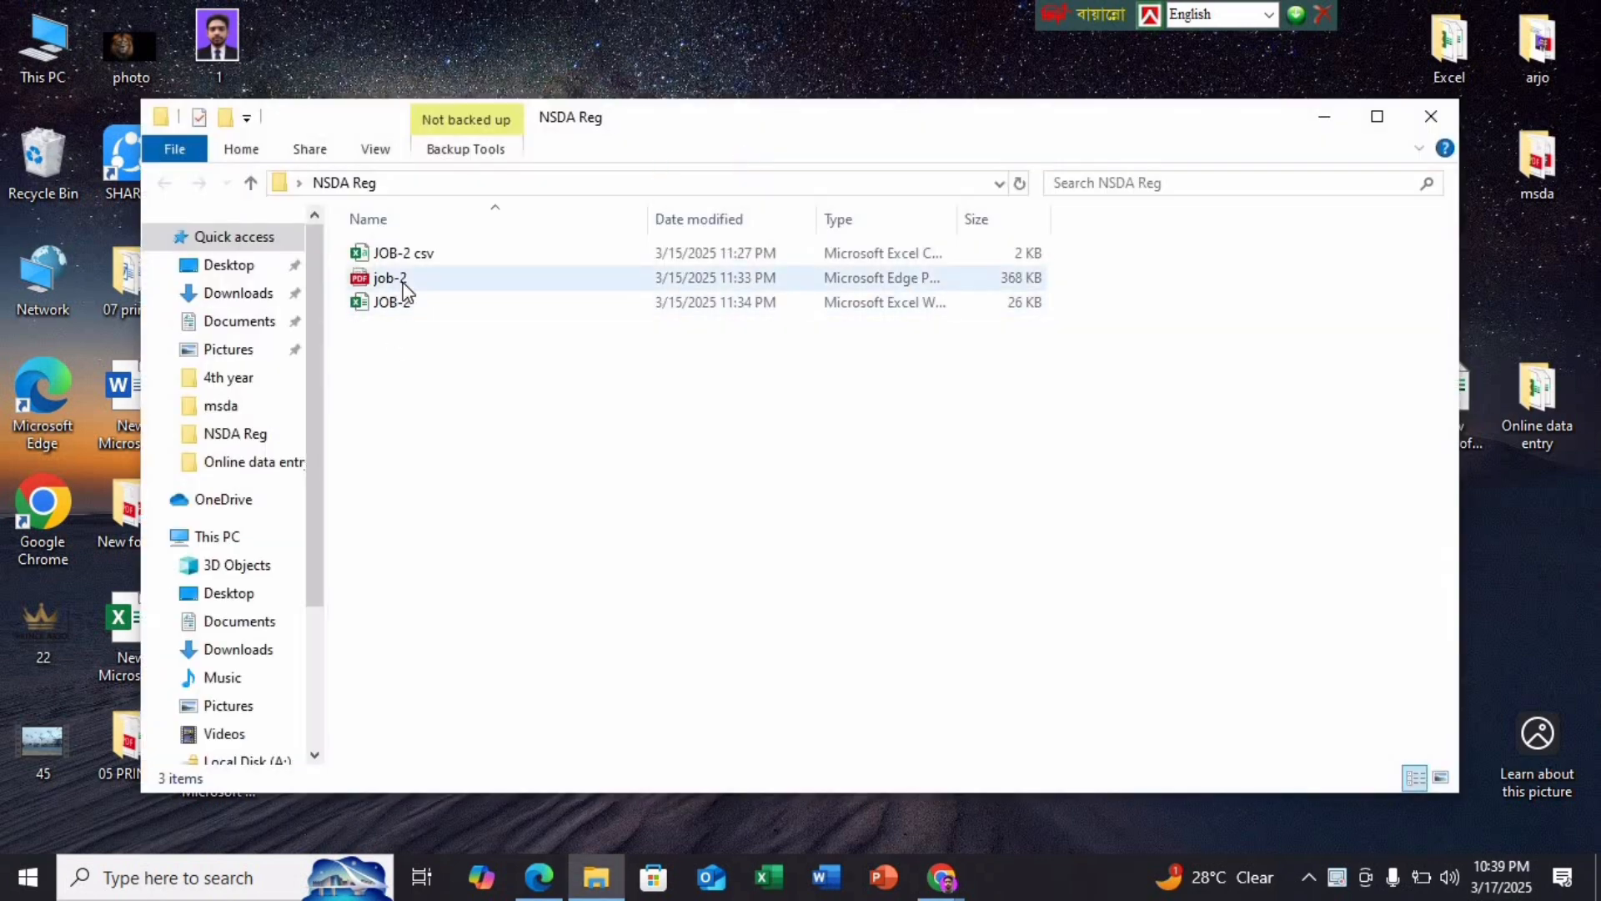
Create a folder named 'demo 1' and move the three JOB-2 files into it
right_click(444, 339)
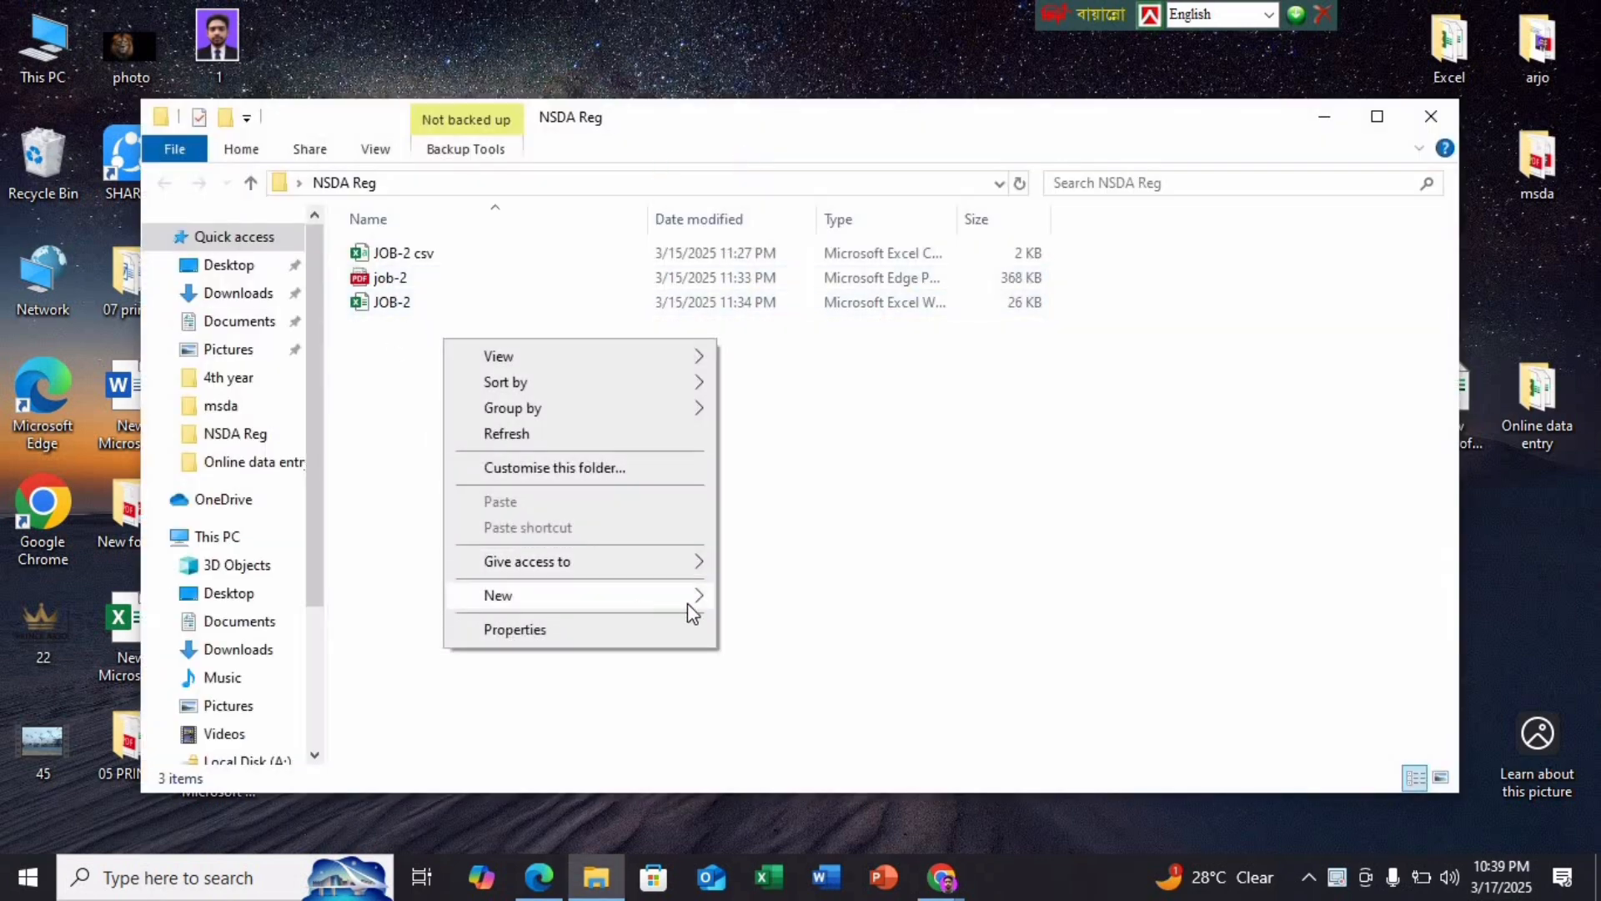
mouse_move(689, 608)
click(783, 600)
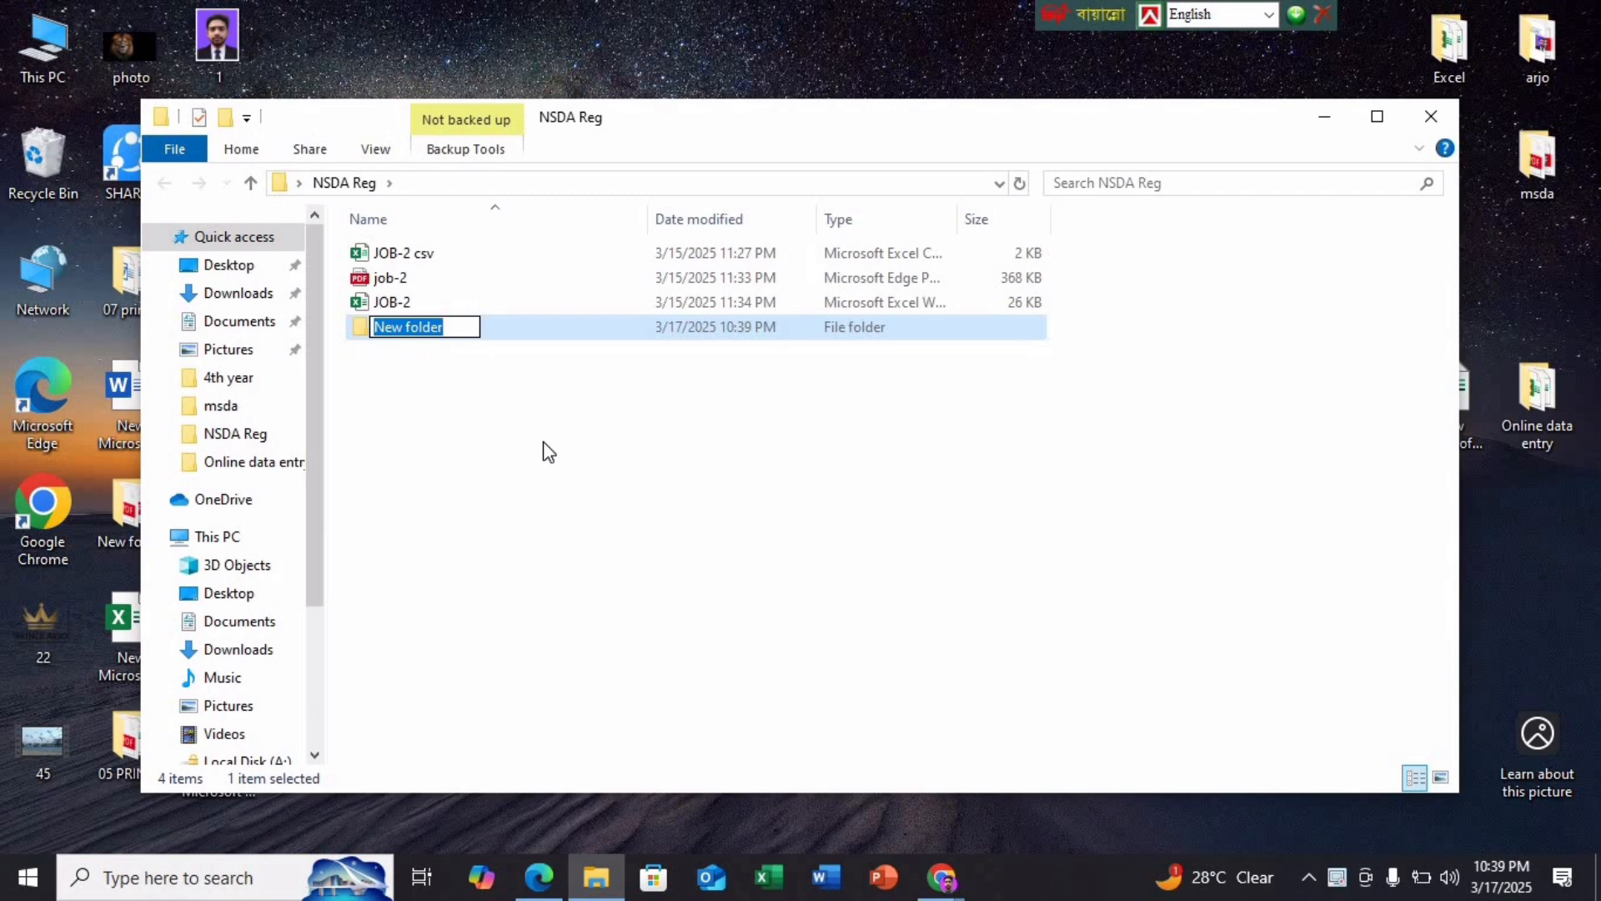
text(de)
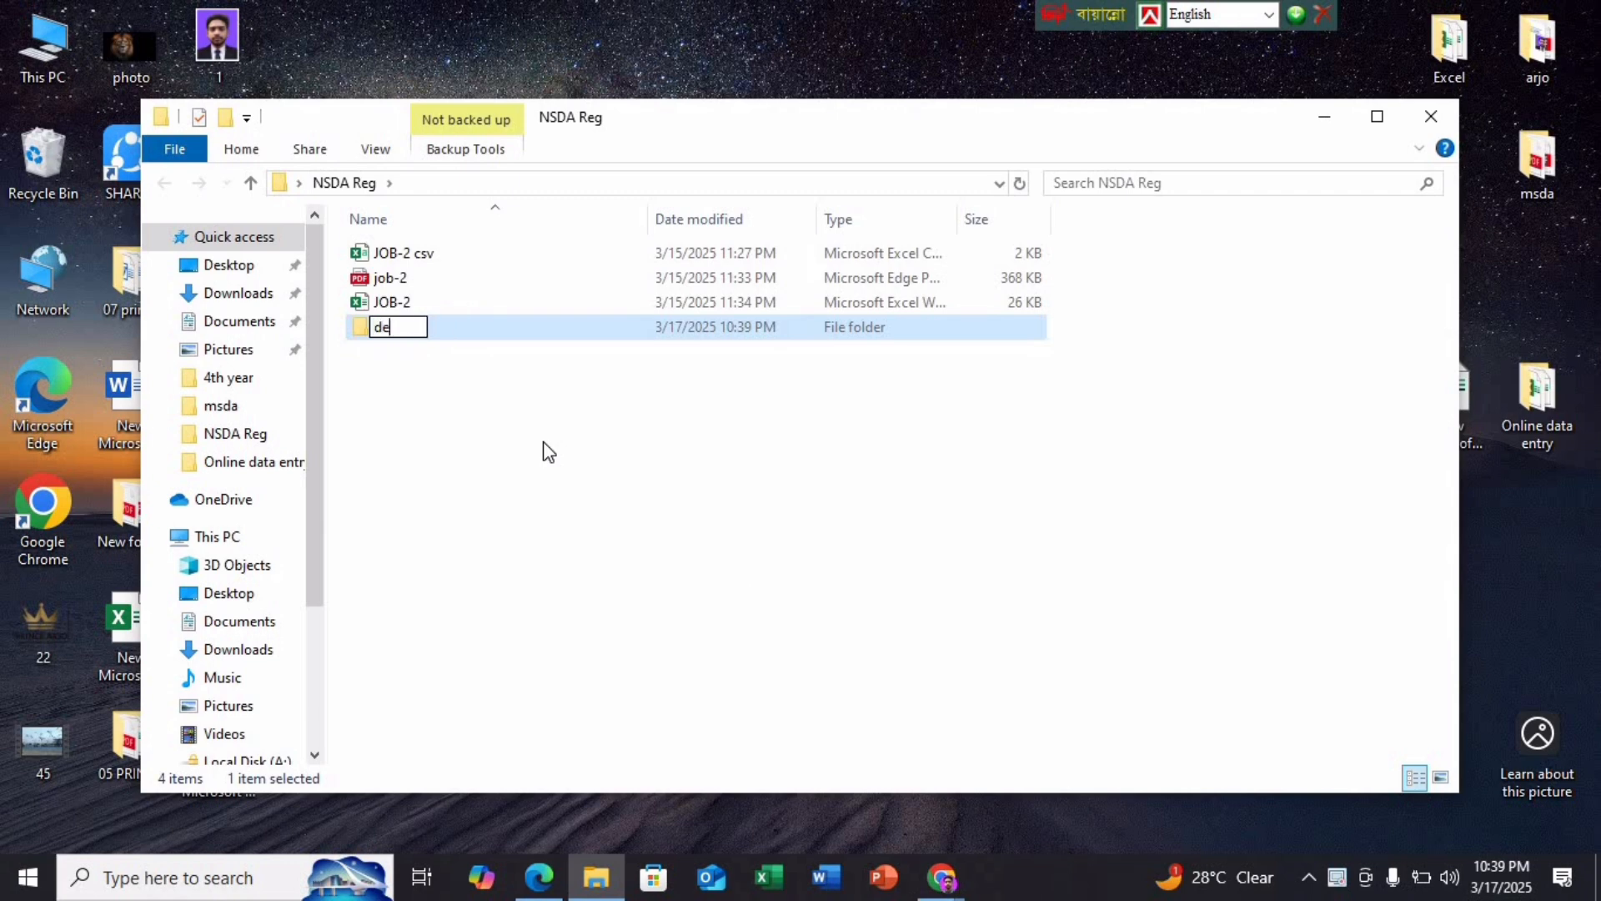
text(mo 1)
key(Return)
click(1064, 254)
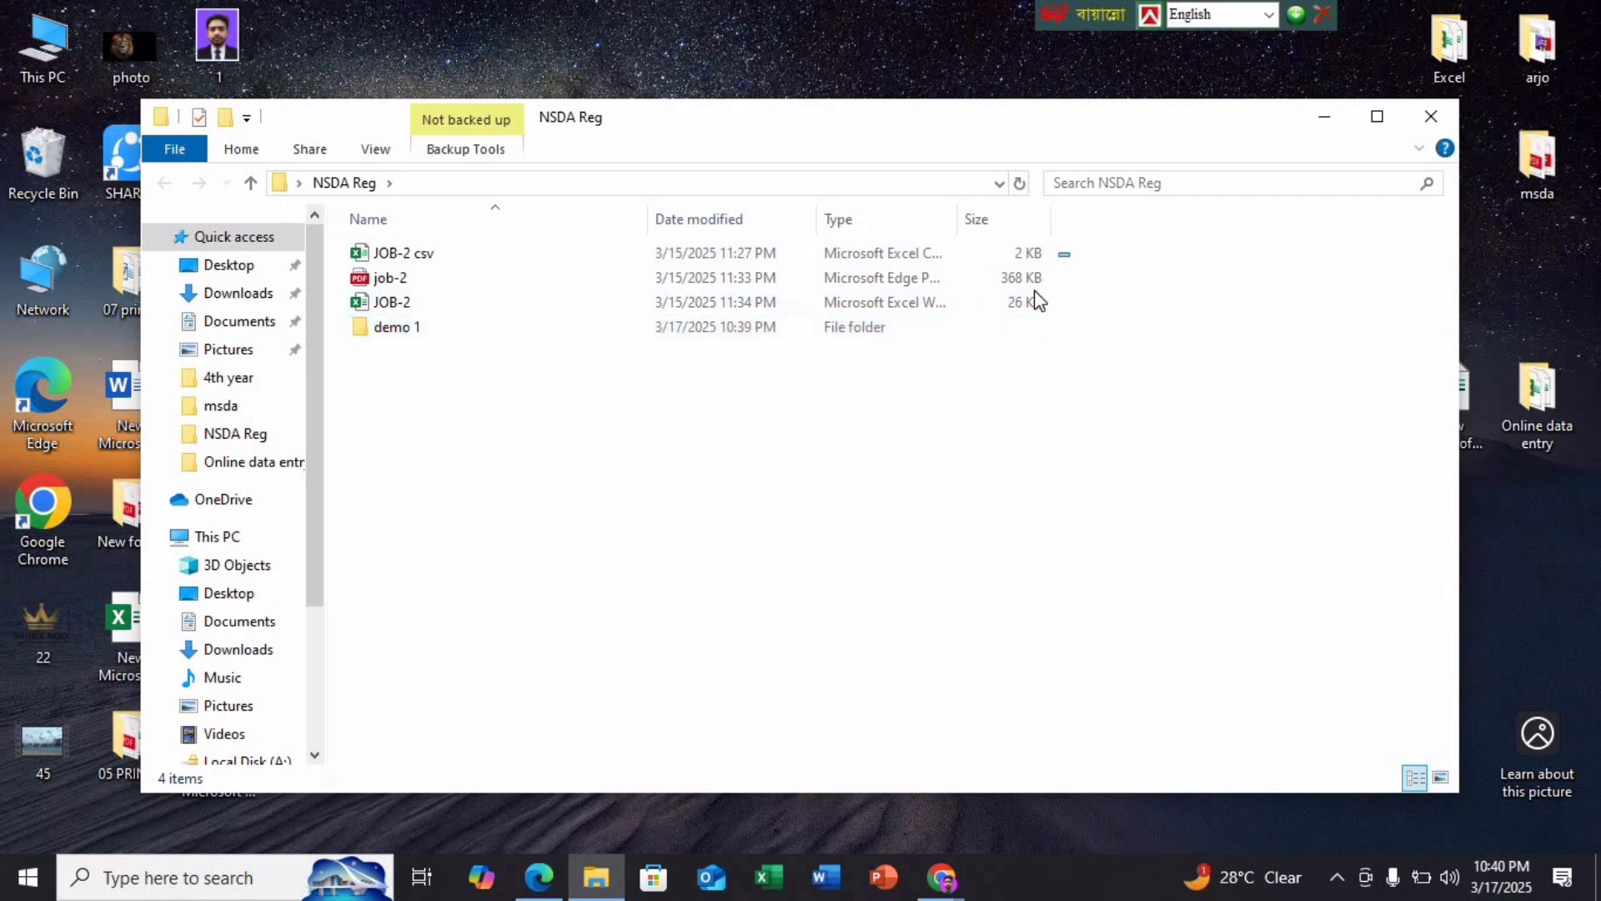
drag(1037, 300, 976, 328)
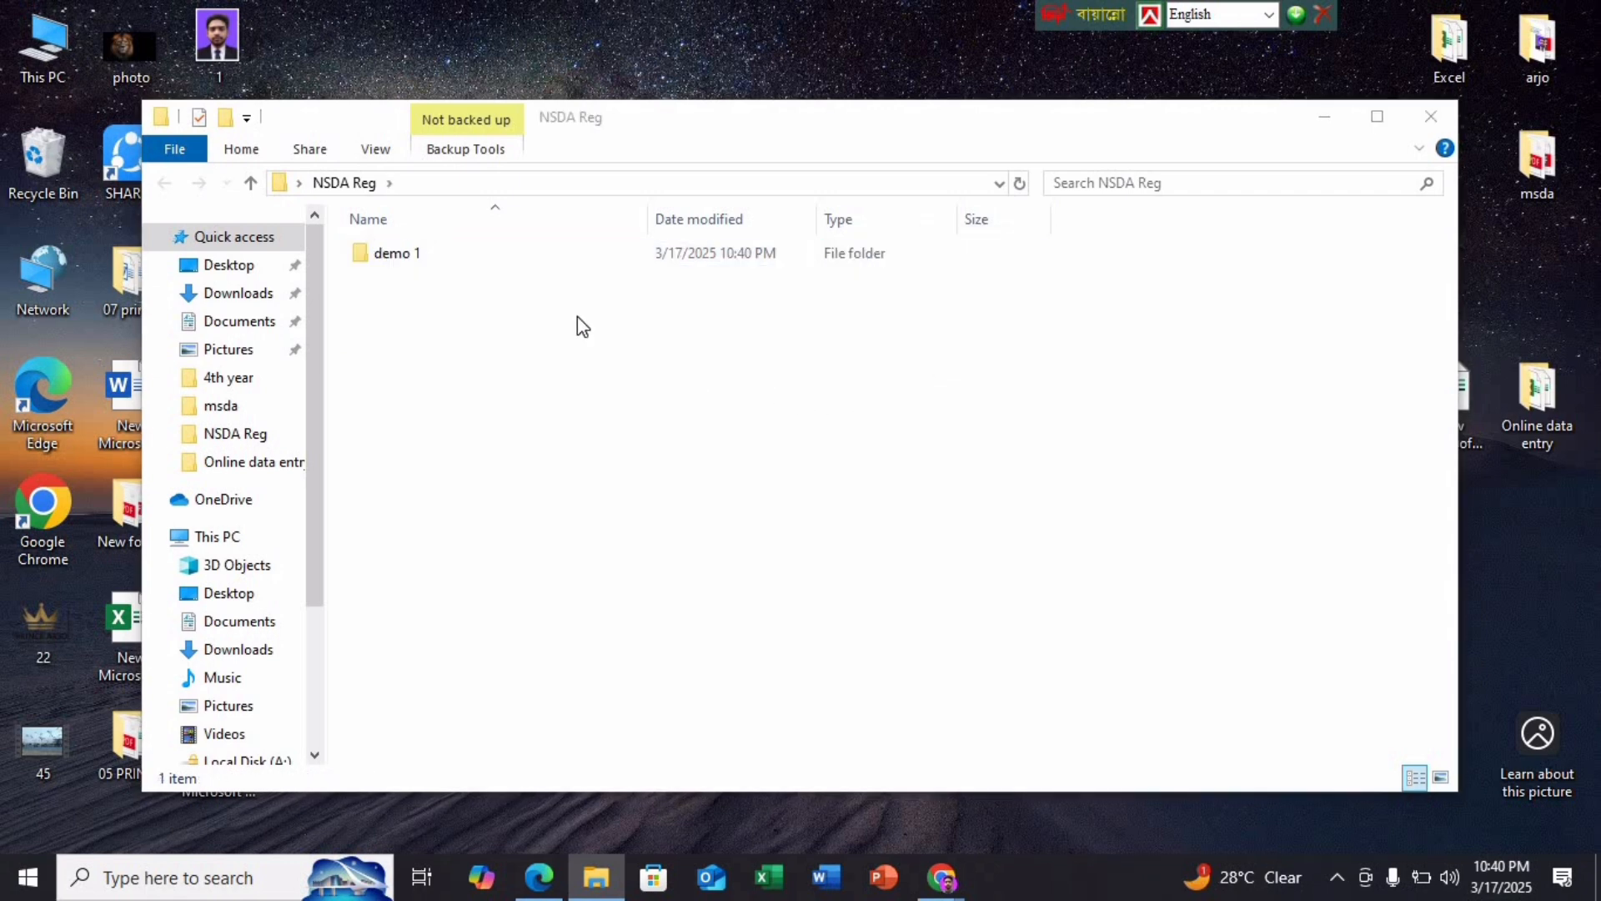
Create a second new folder named 'Demo 2' in NSDA Reg
right_click(557, 307)
mouse_move(751, 589)
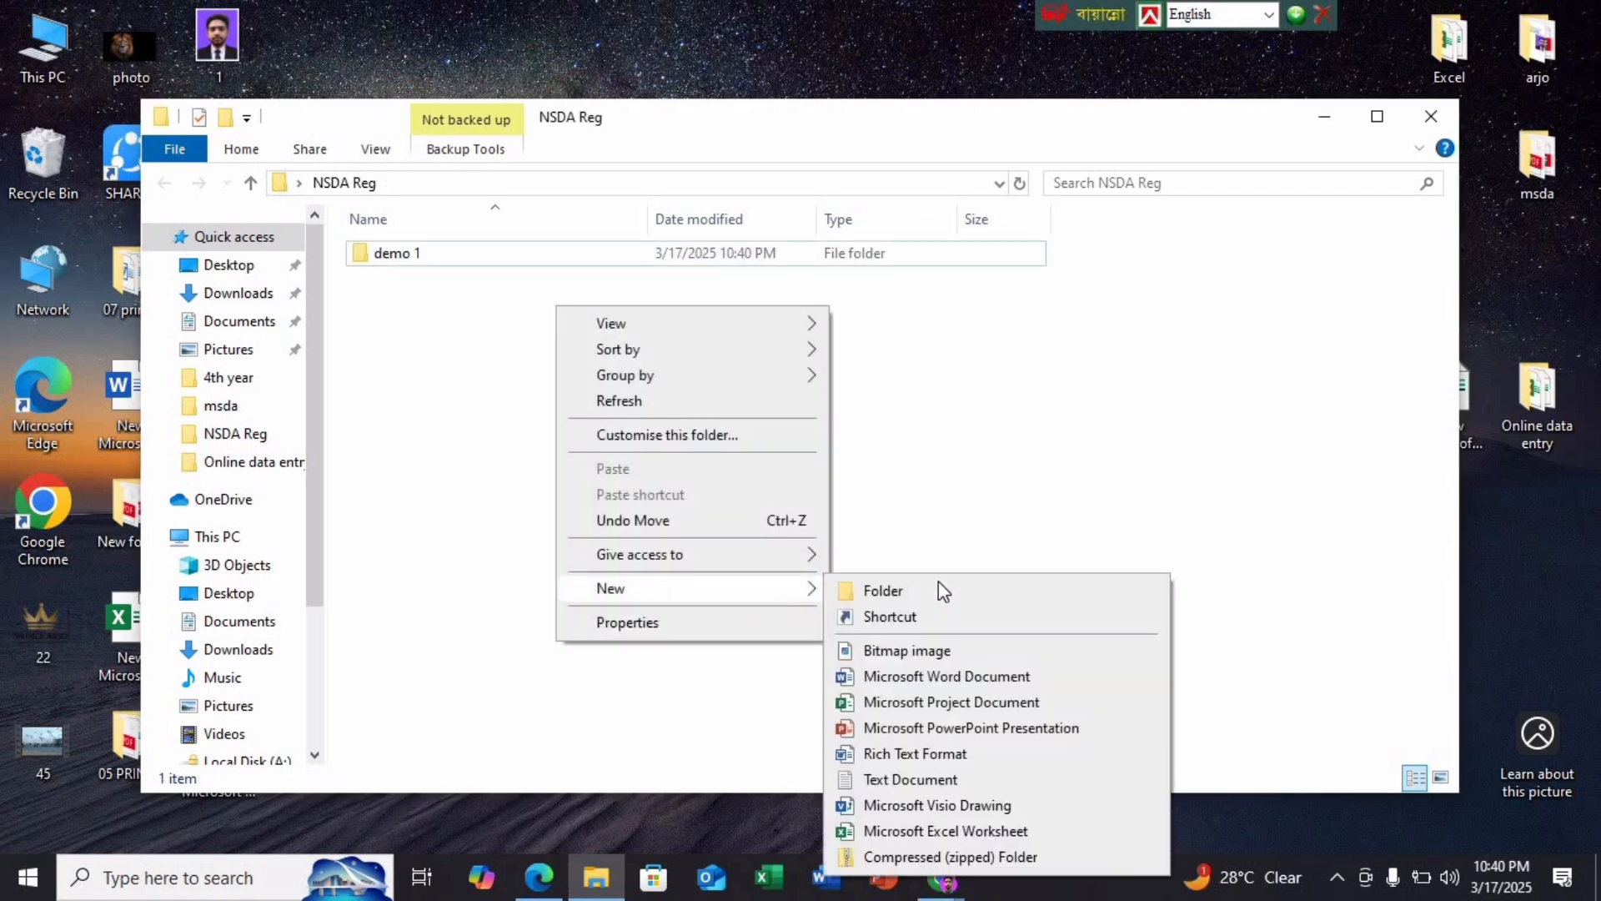
click(884, 590)
text(De)
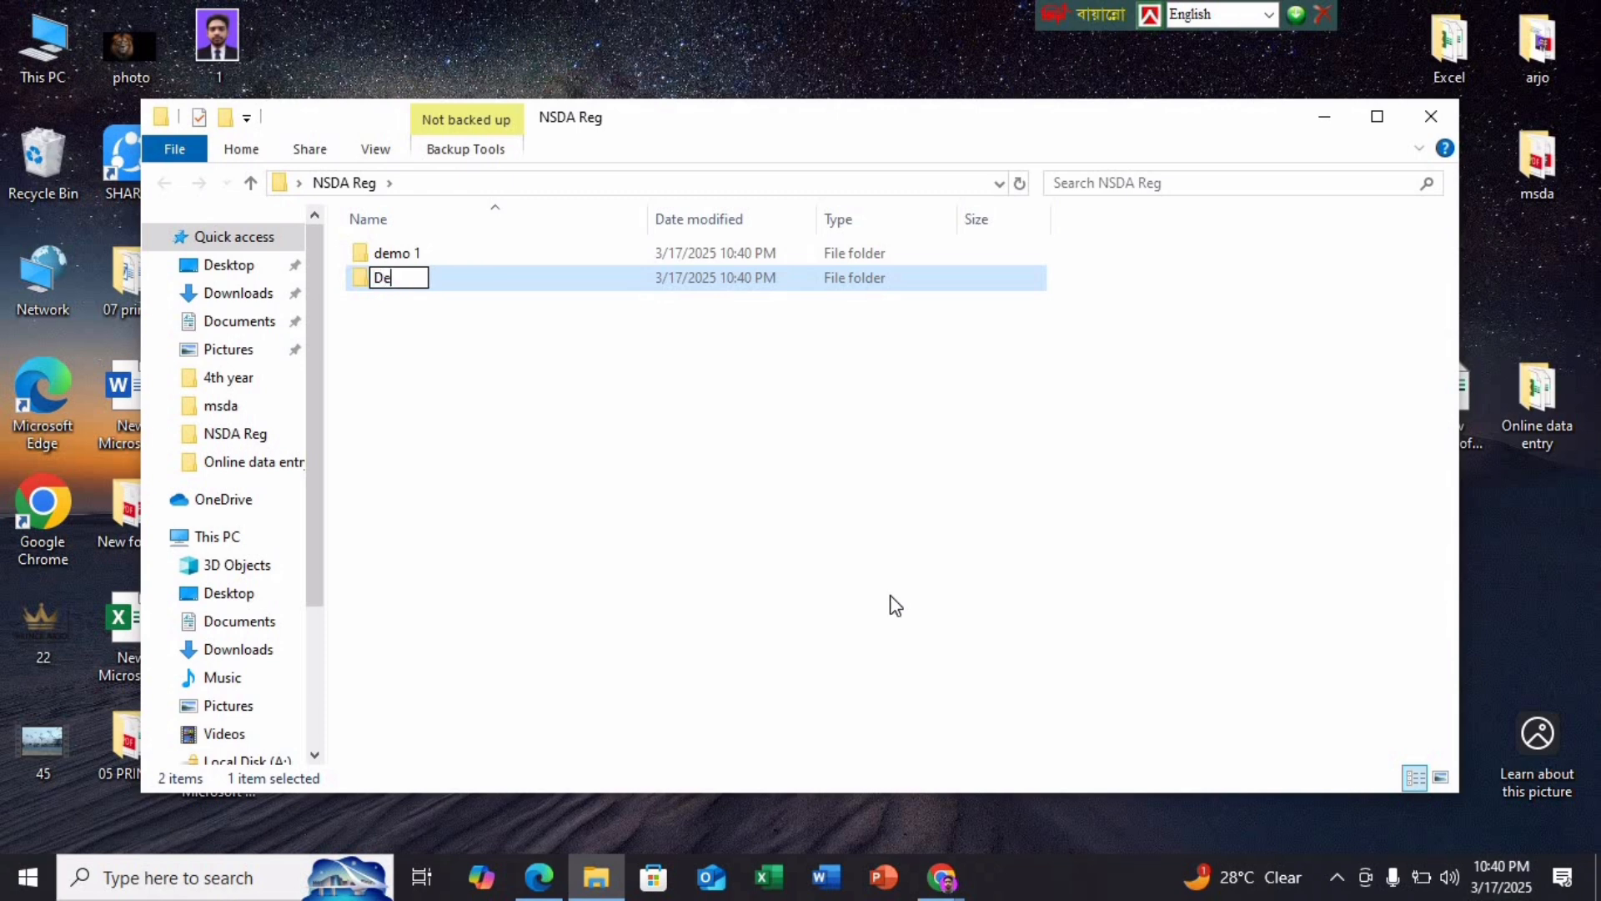
text(mo 2)
key(Return)
Create an Excel worksheet named 'Job-2' in Demo 2, open it, and maximize Excel
click(1377, 116)
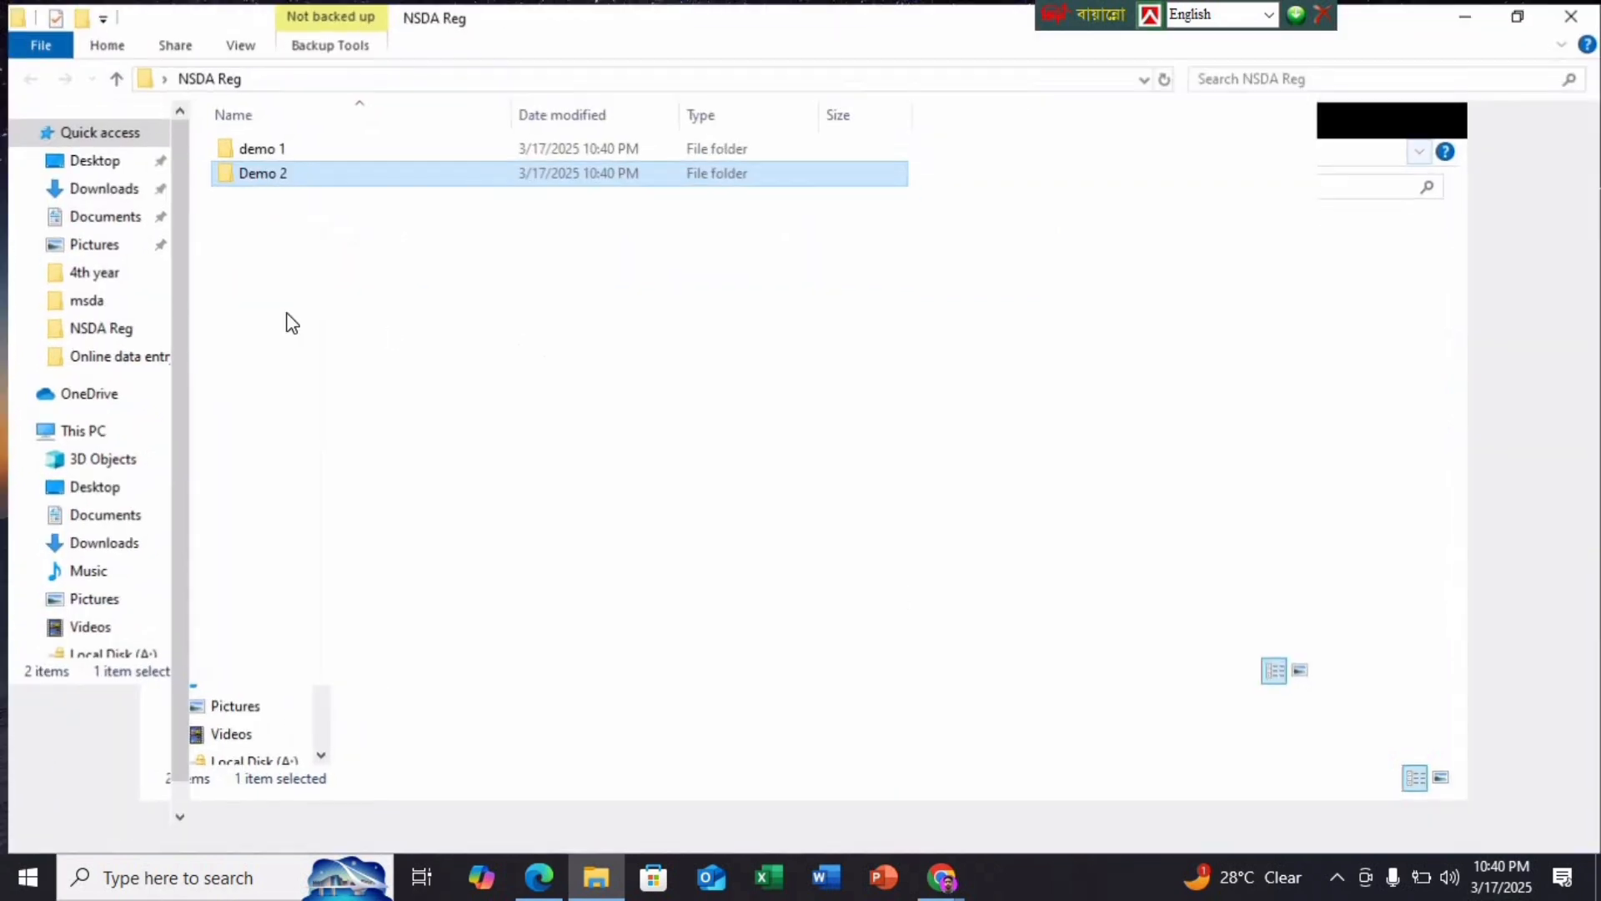
double_click(299, 172)
right_click(428, 248)
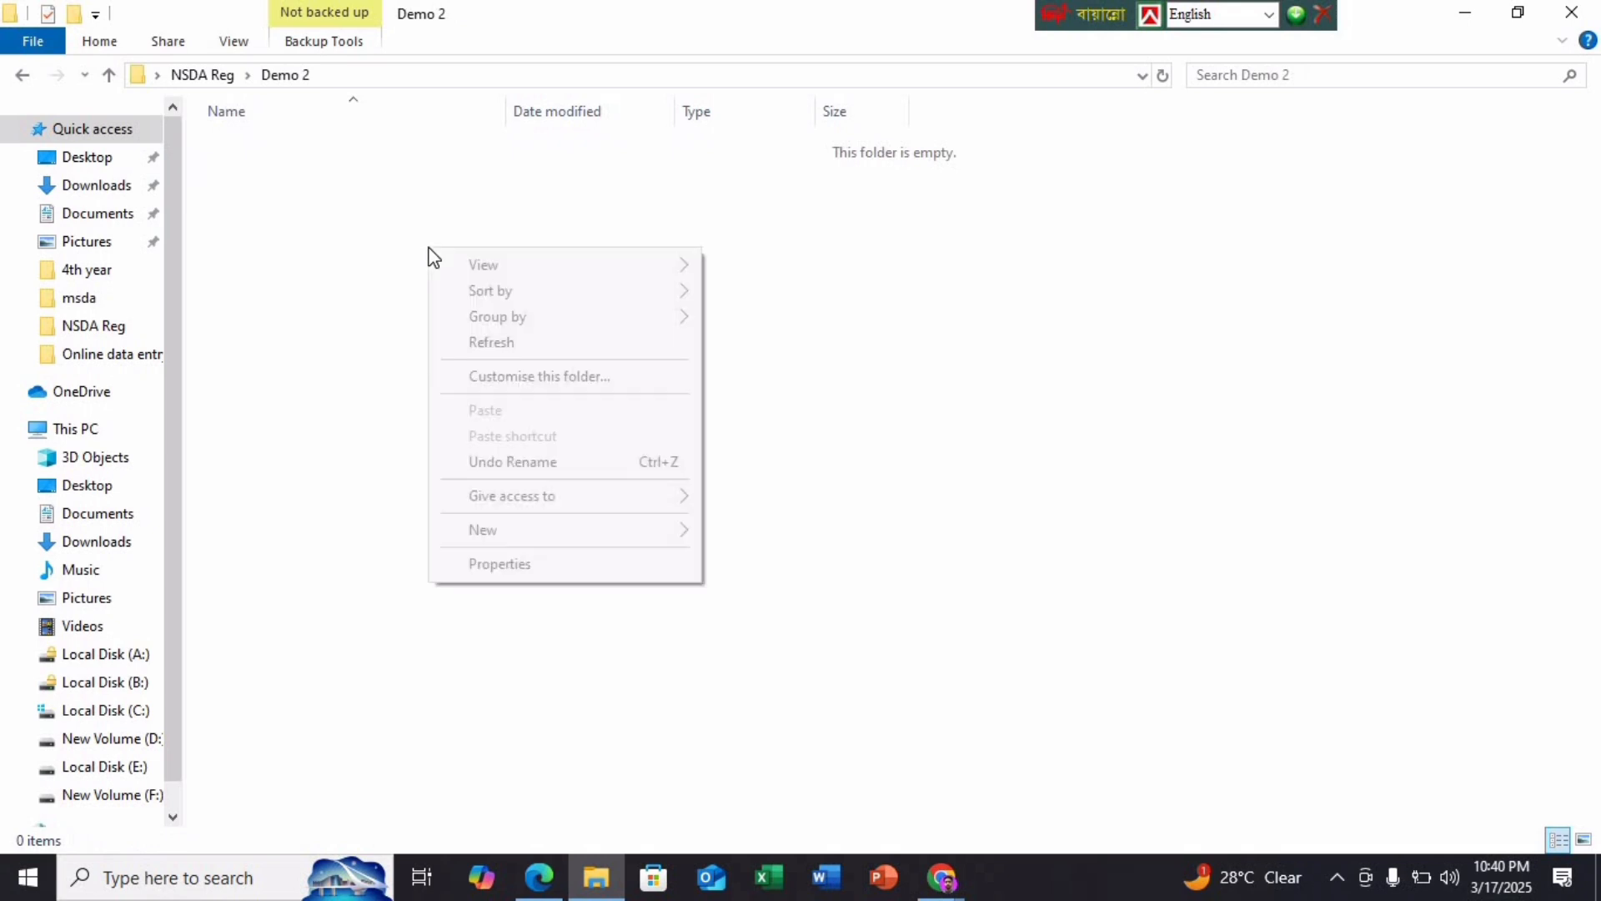
mouse_move(642, 538)
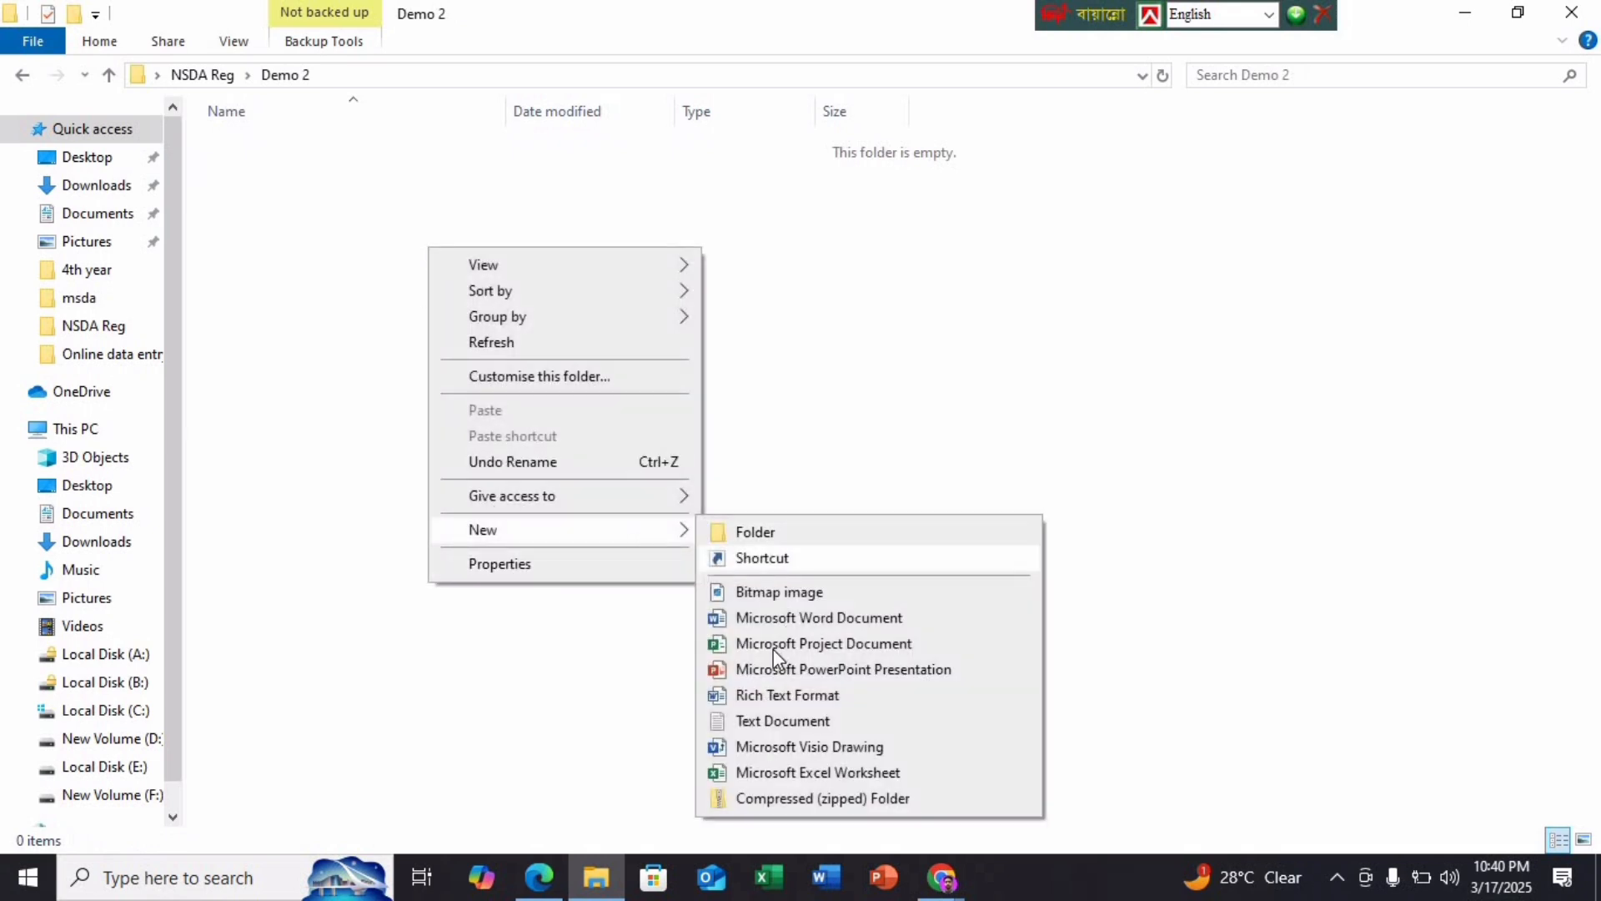
click(767, 773)
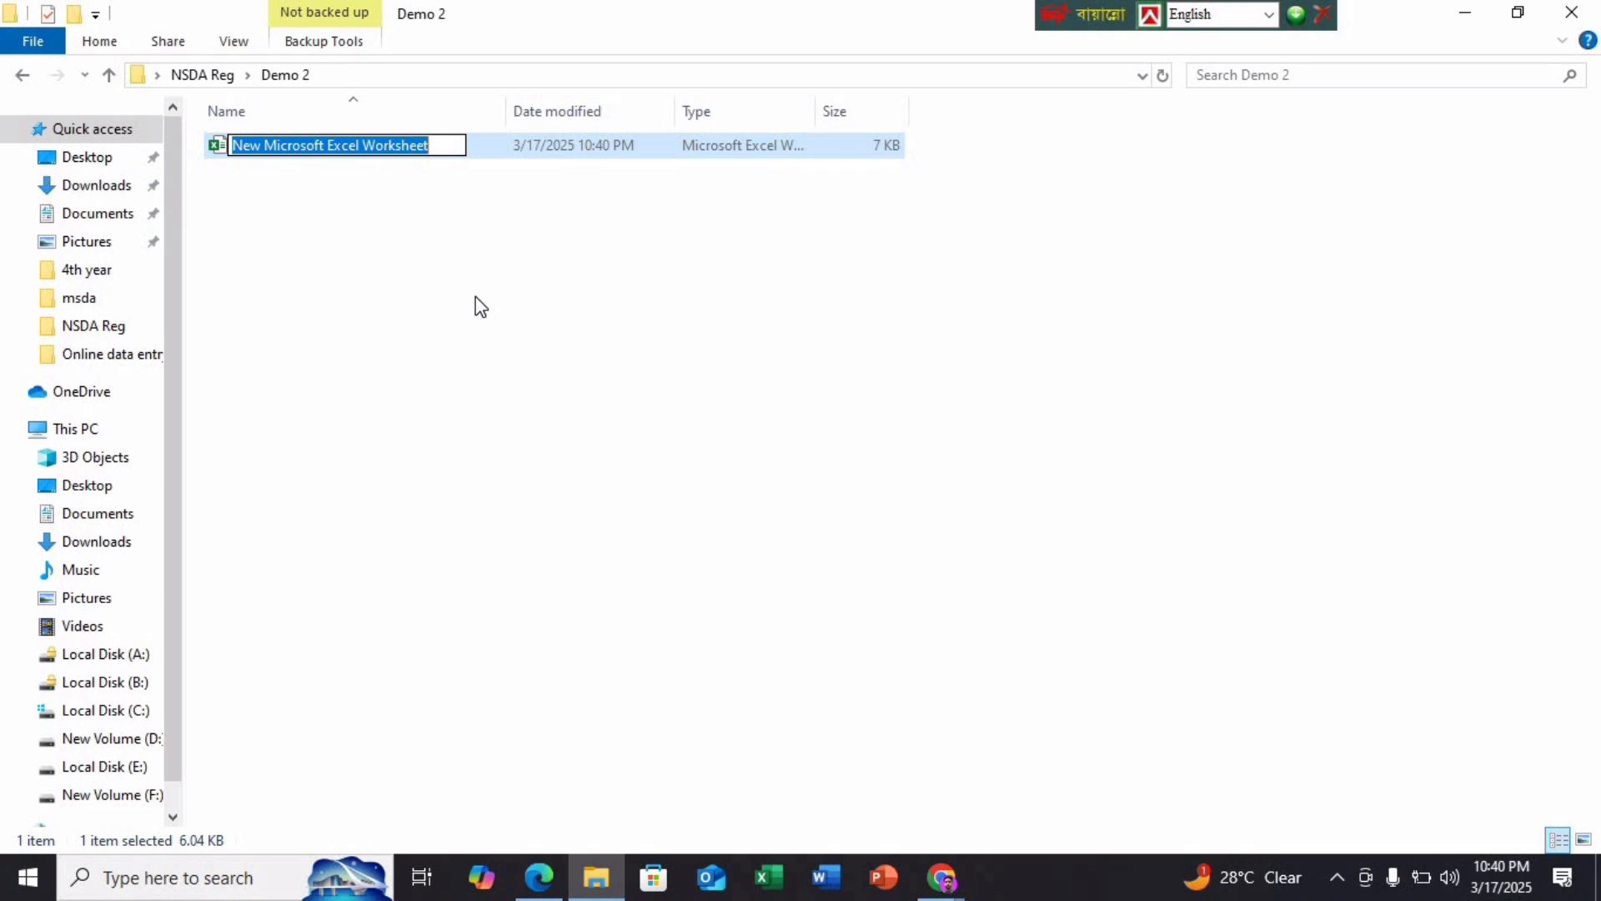
text(Job-)
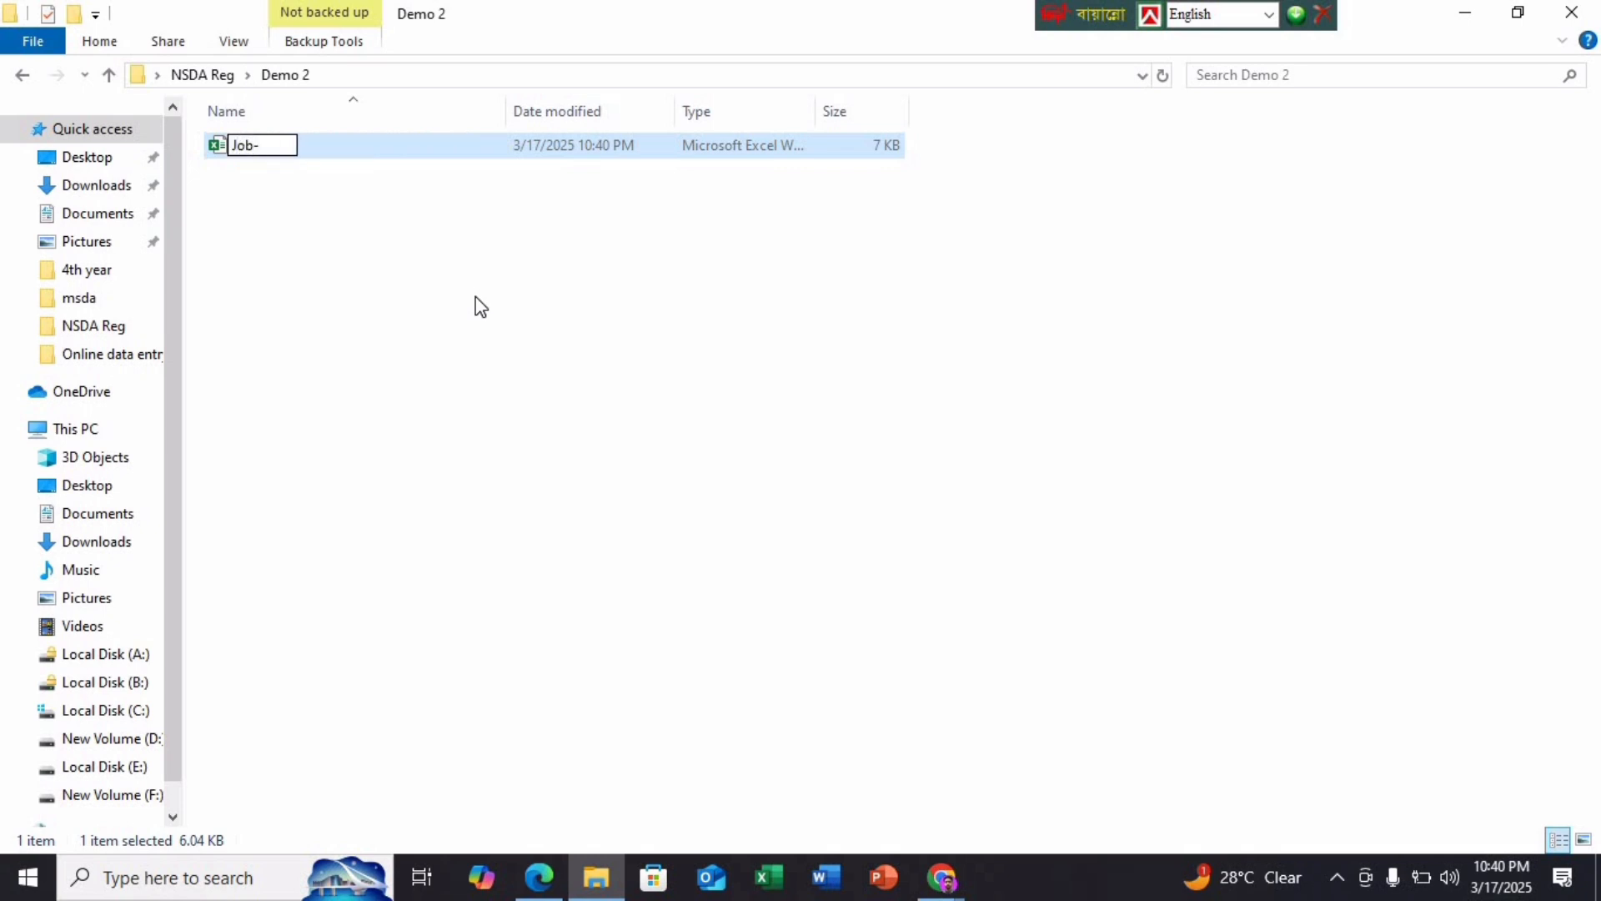
text(2)
key(Return)
key(Return)
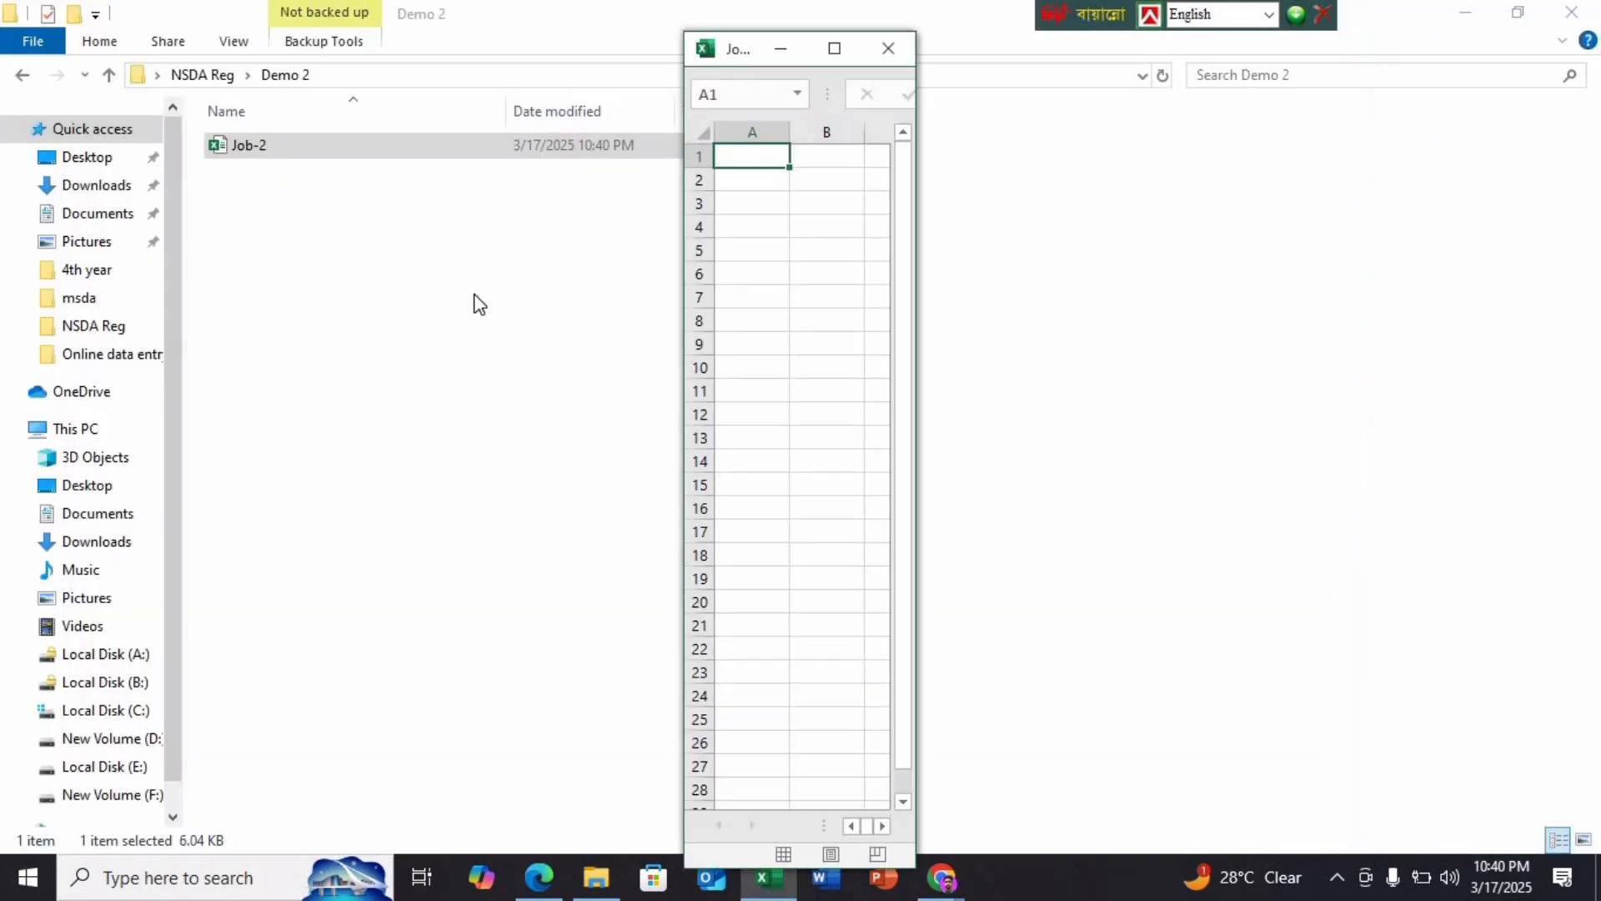
click(834, 47)
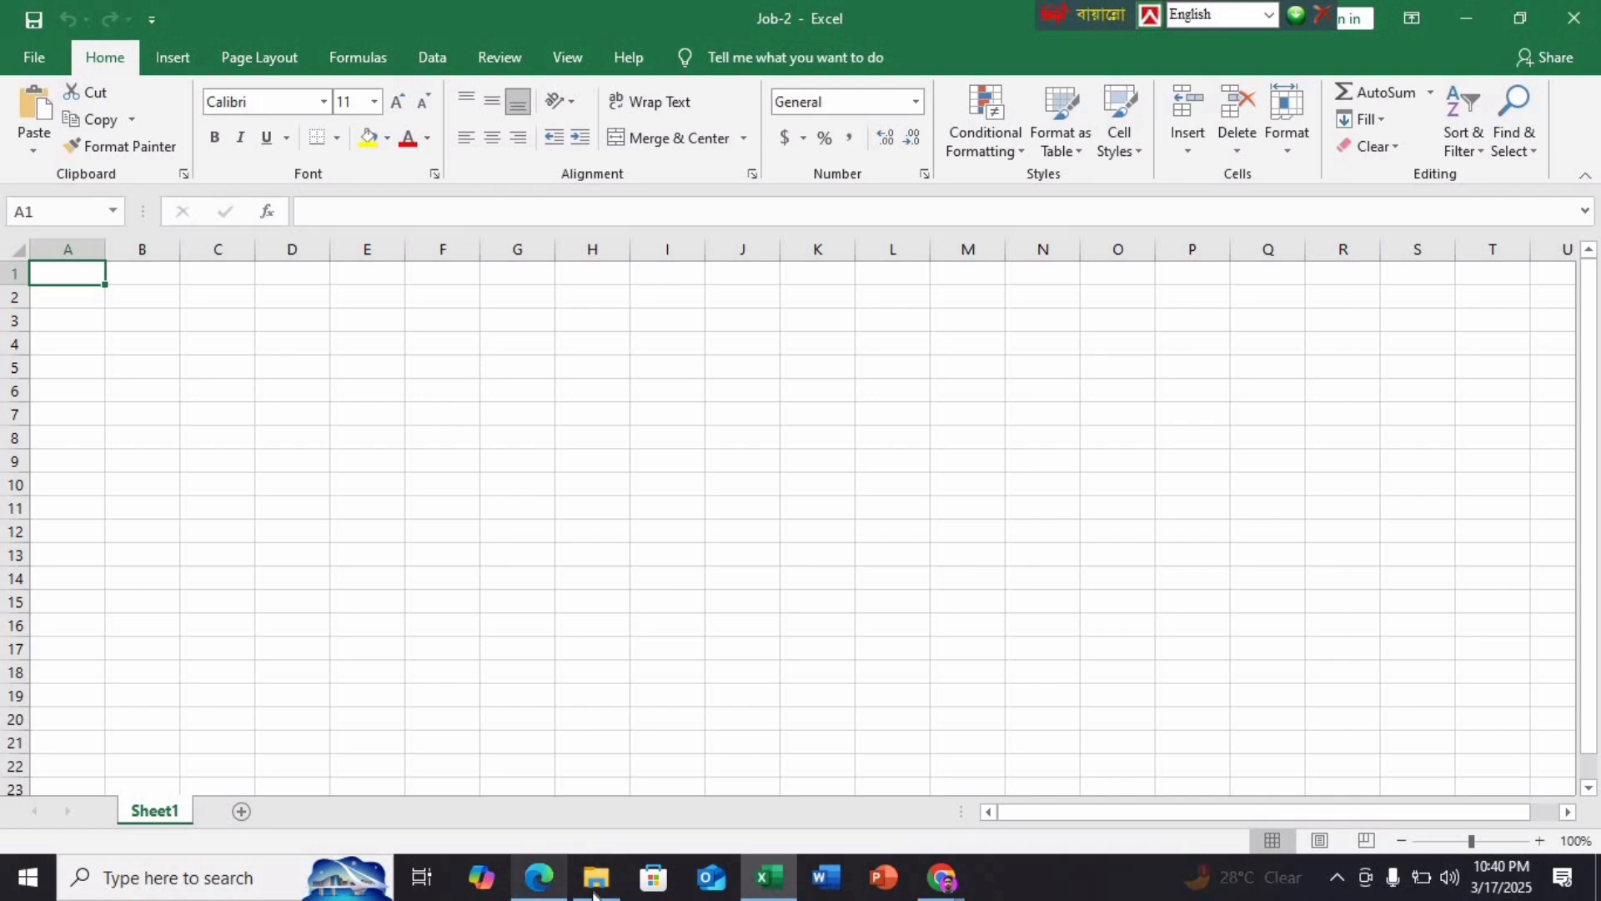
Review the spec PDF, select the entire Job-2 sheet, and return to the font requirements
click(583, 767)
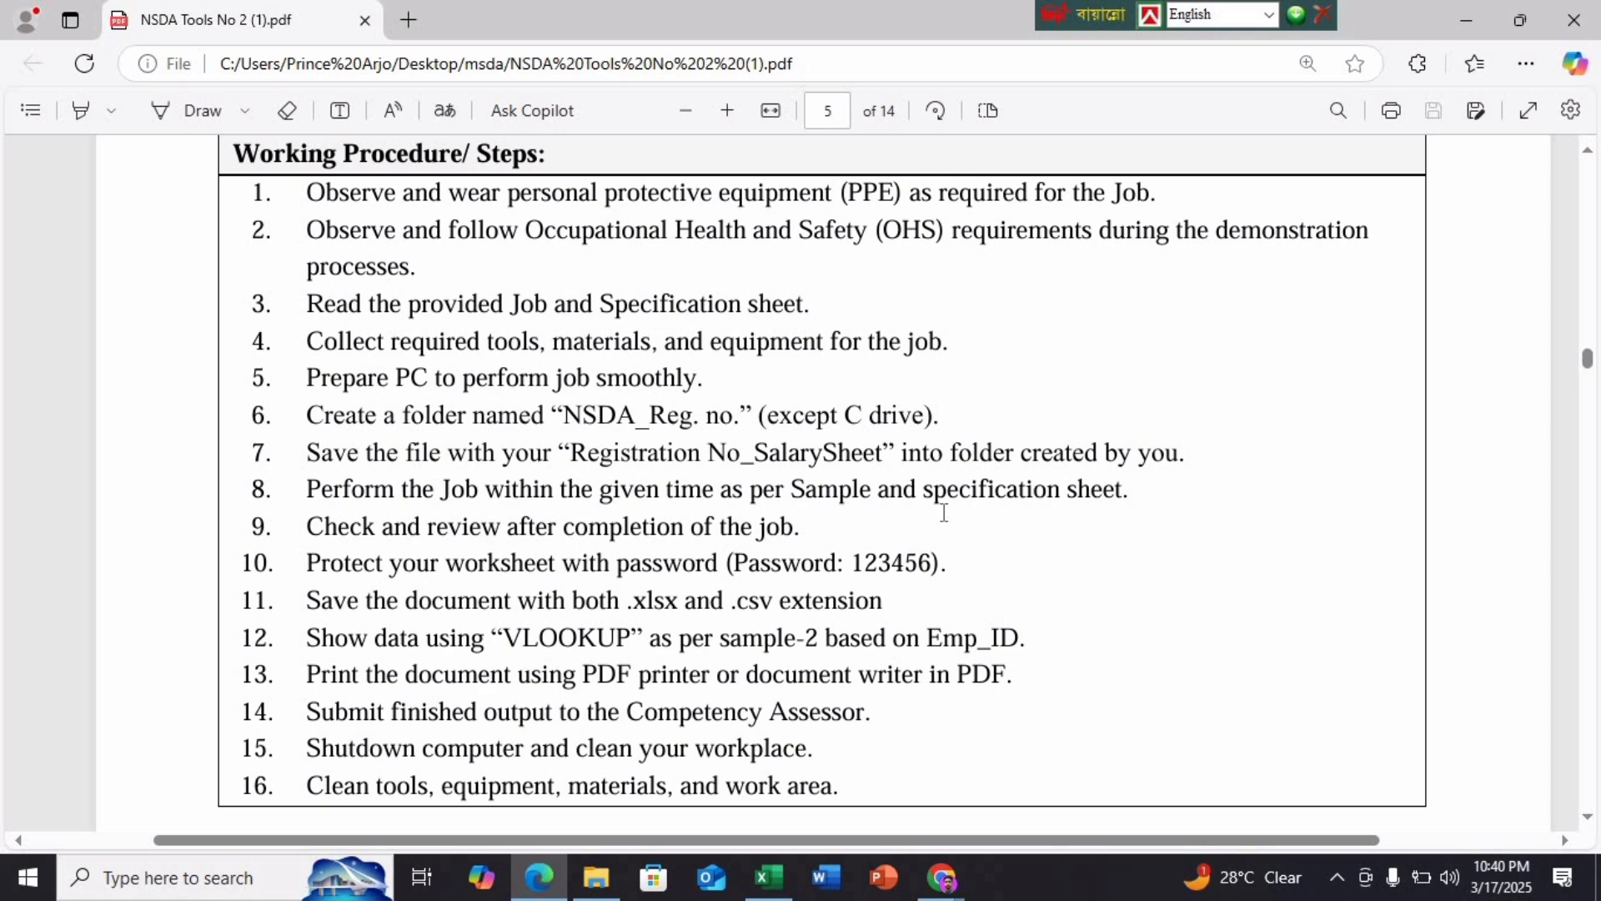
scroll(950, 512, down, 10)
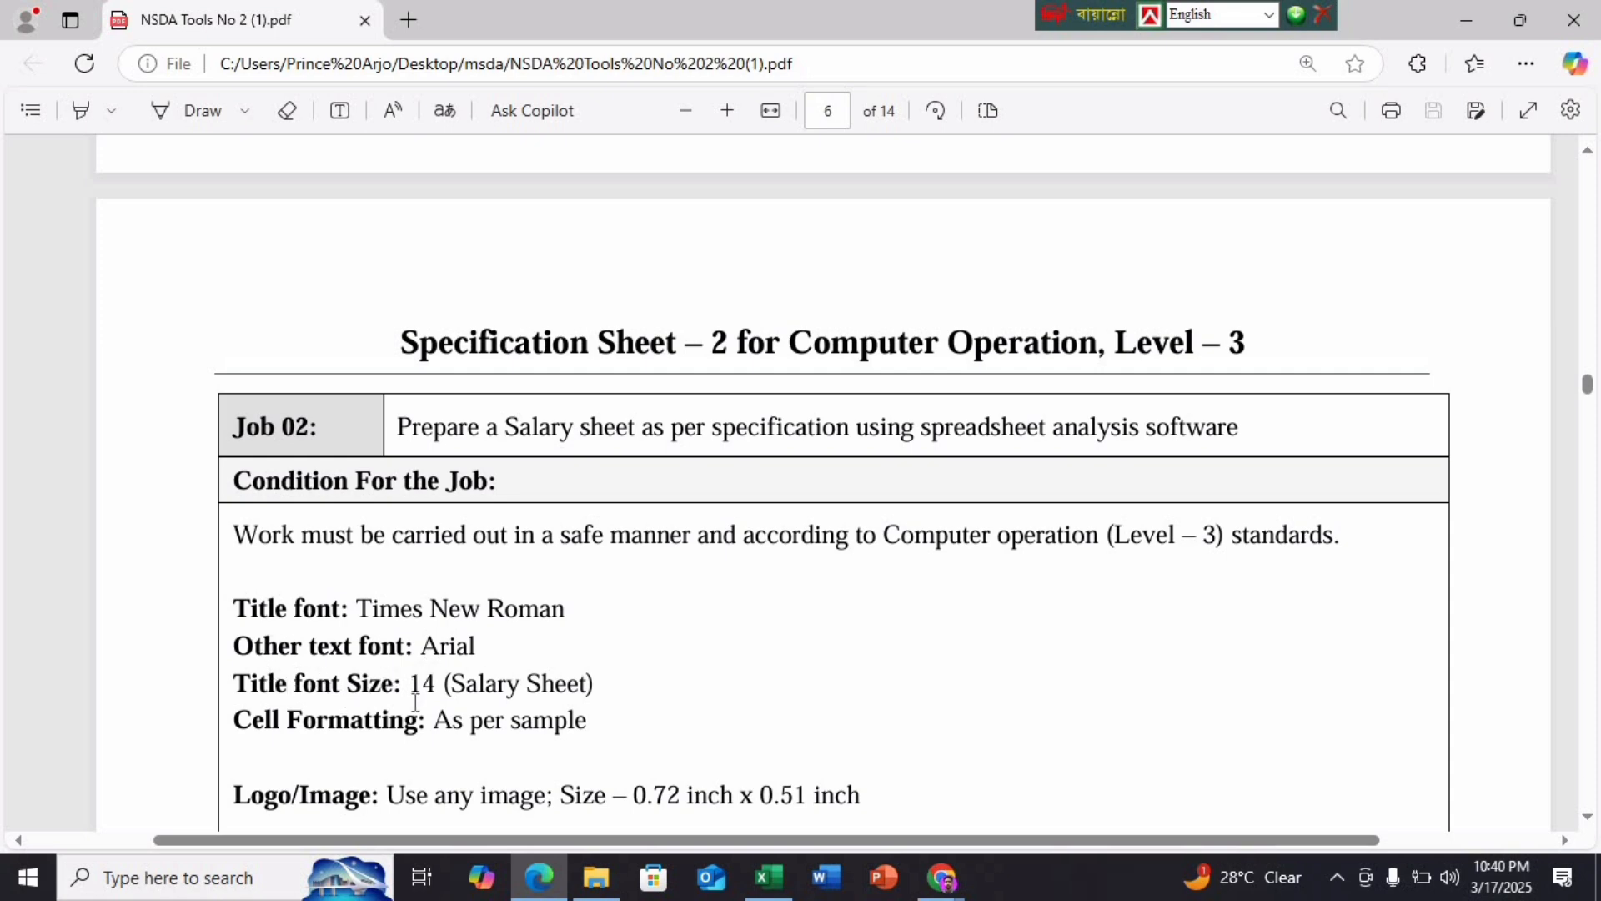
click(768, 877)
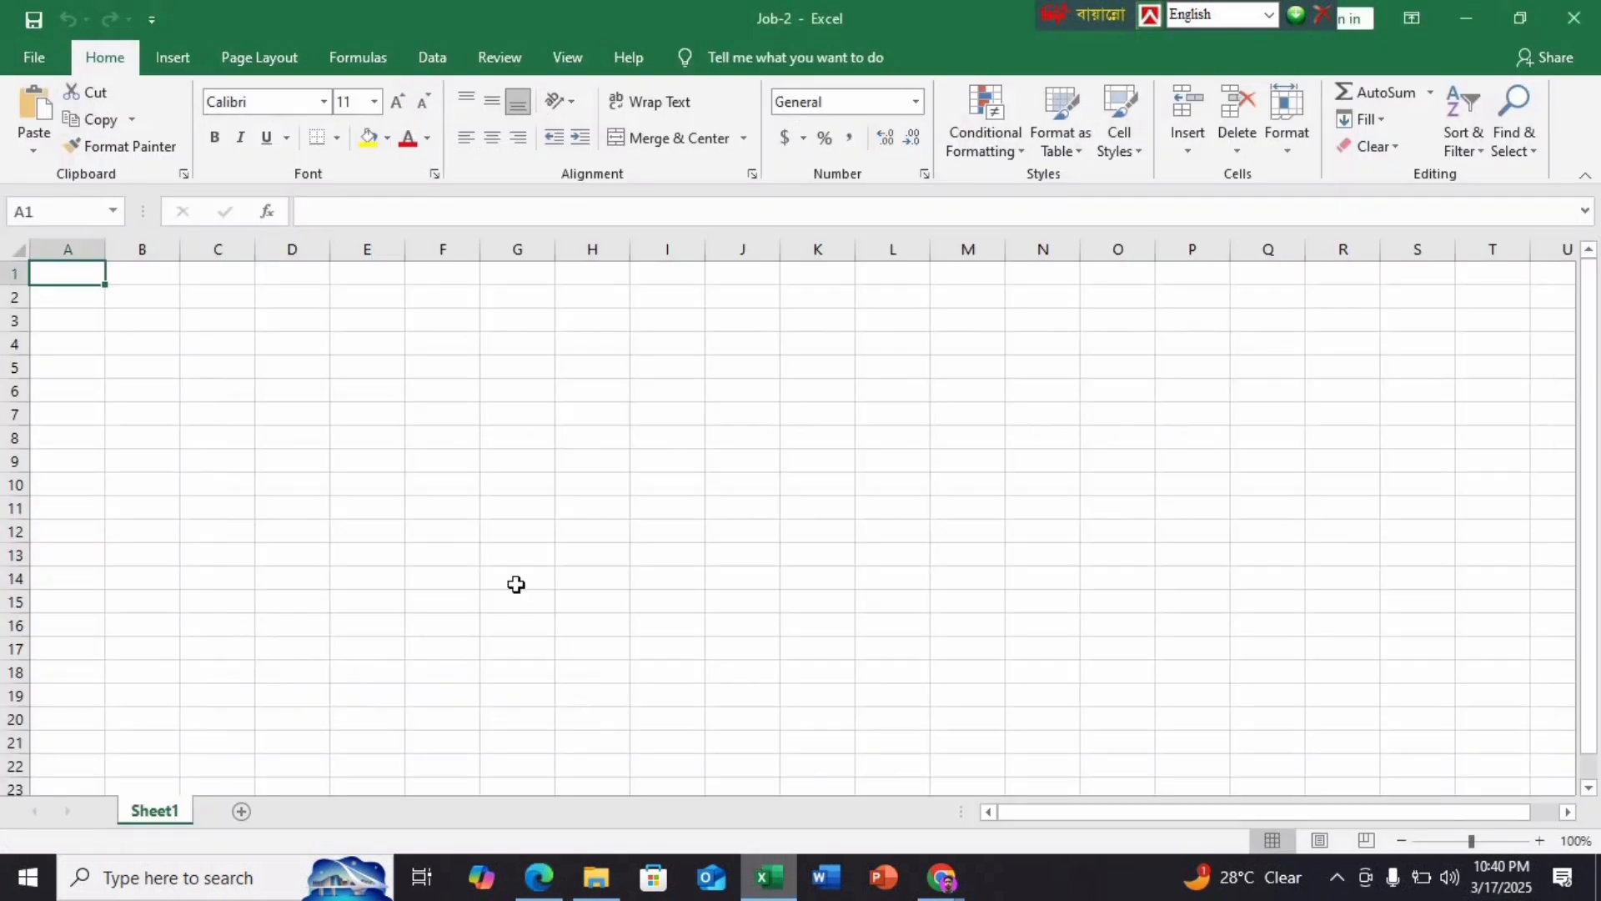
click(494, 572)
key(ctrl+a)
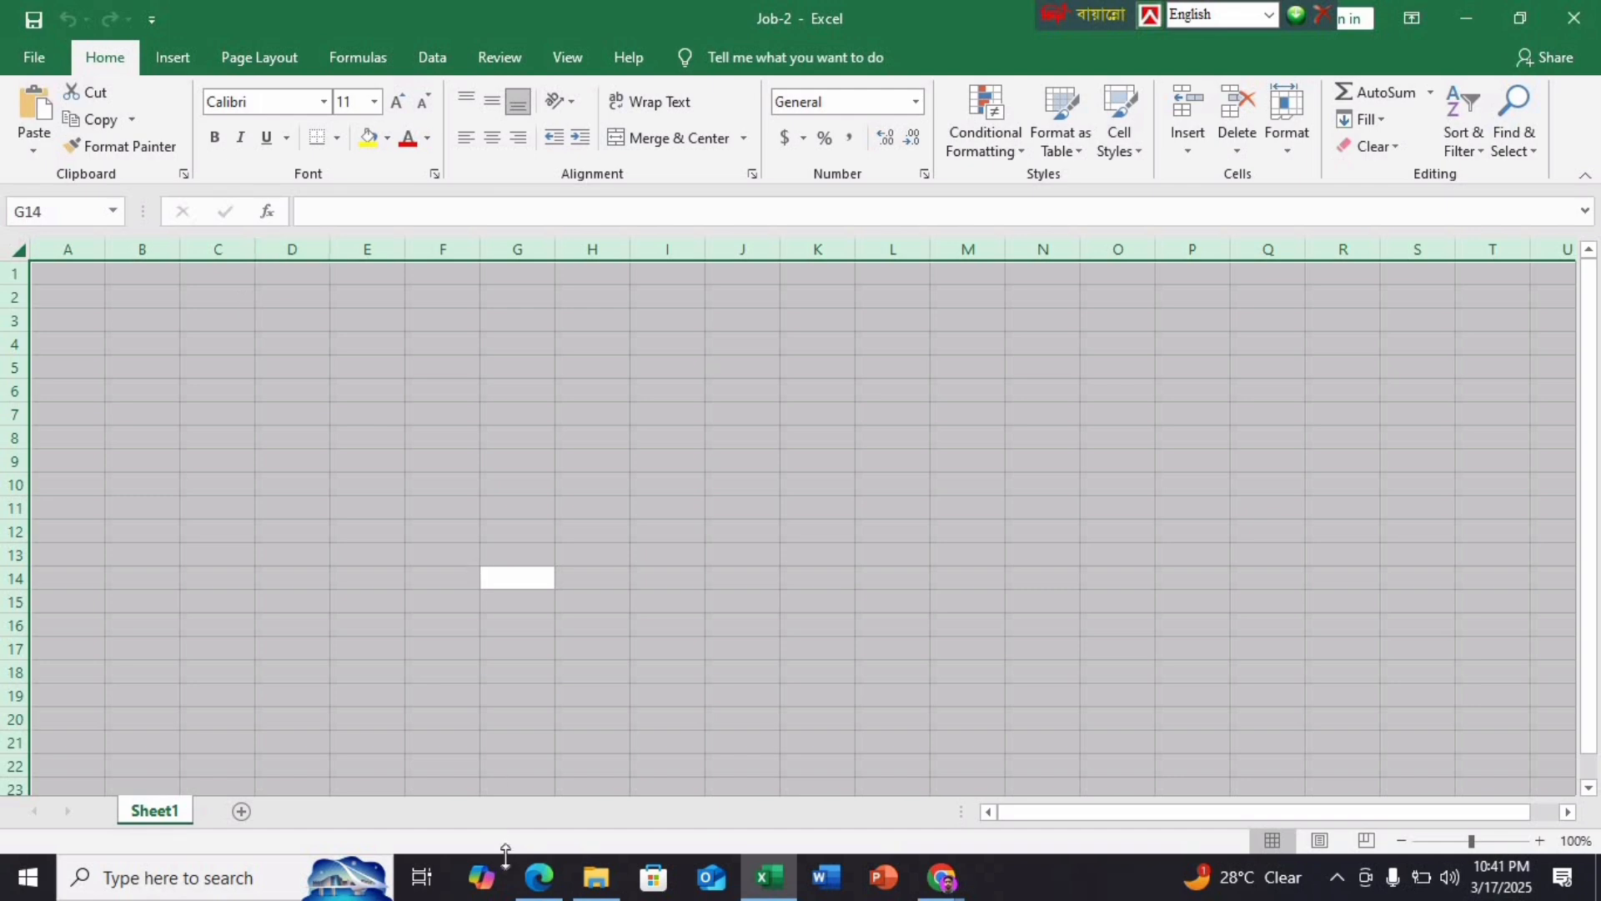
click(539, 877)
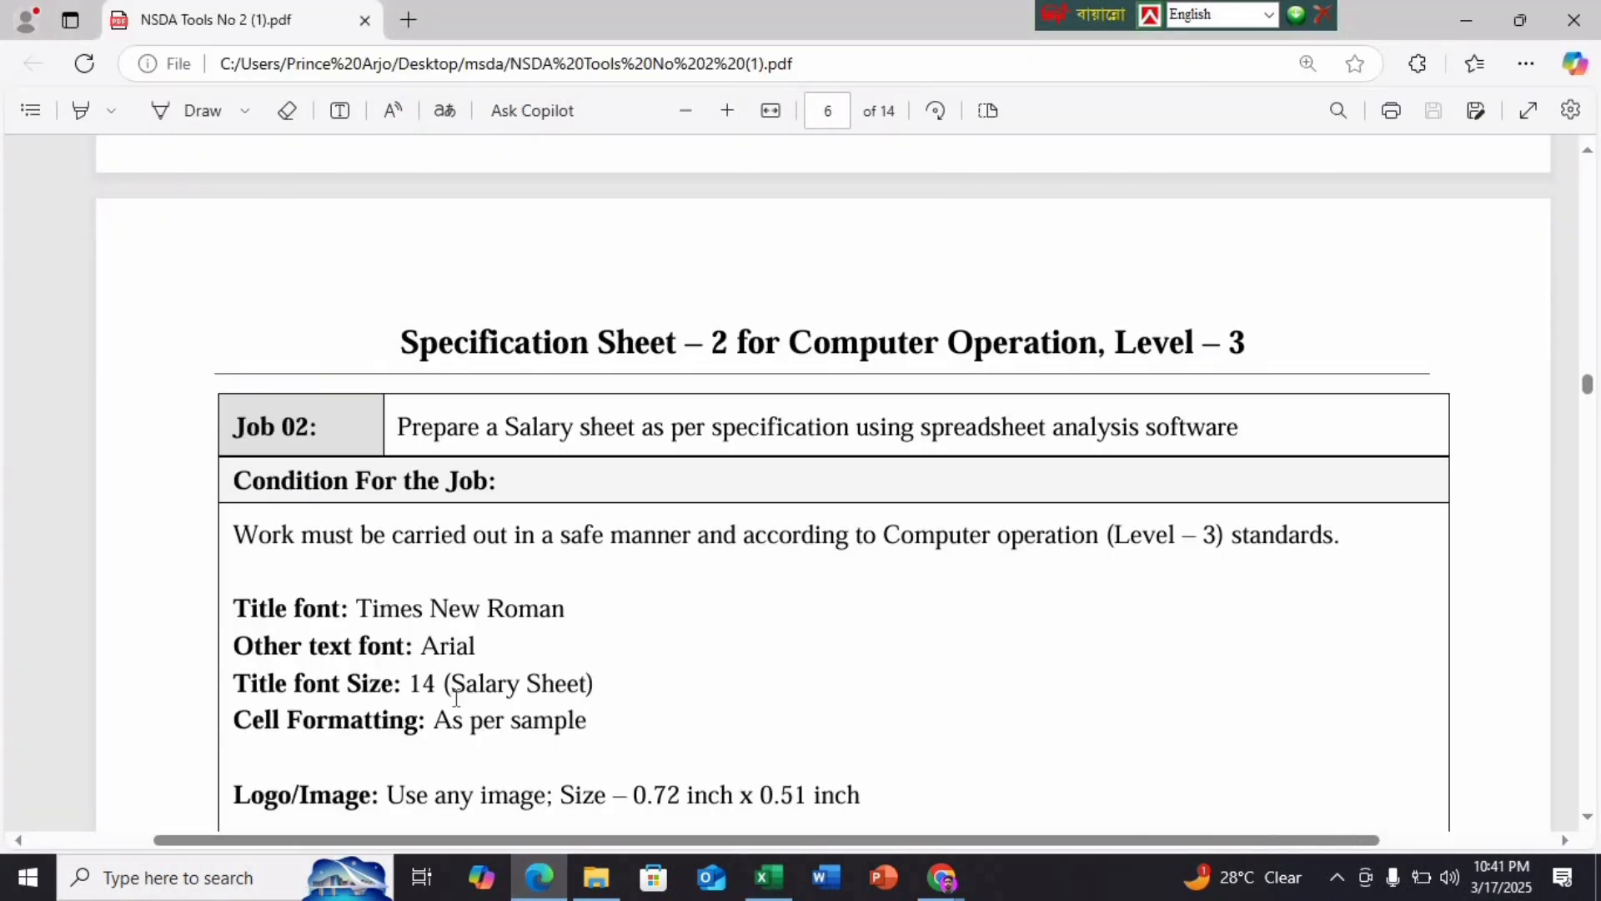
Set the whole sheet's font to Arial at size 12
click(789, 889)
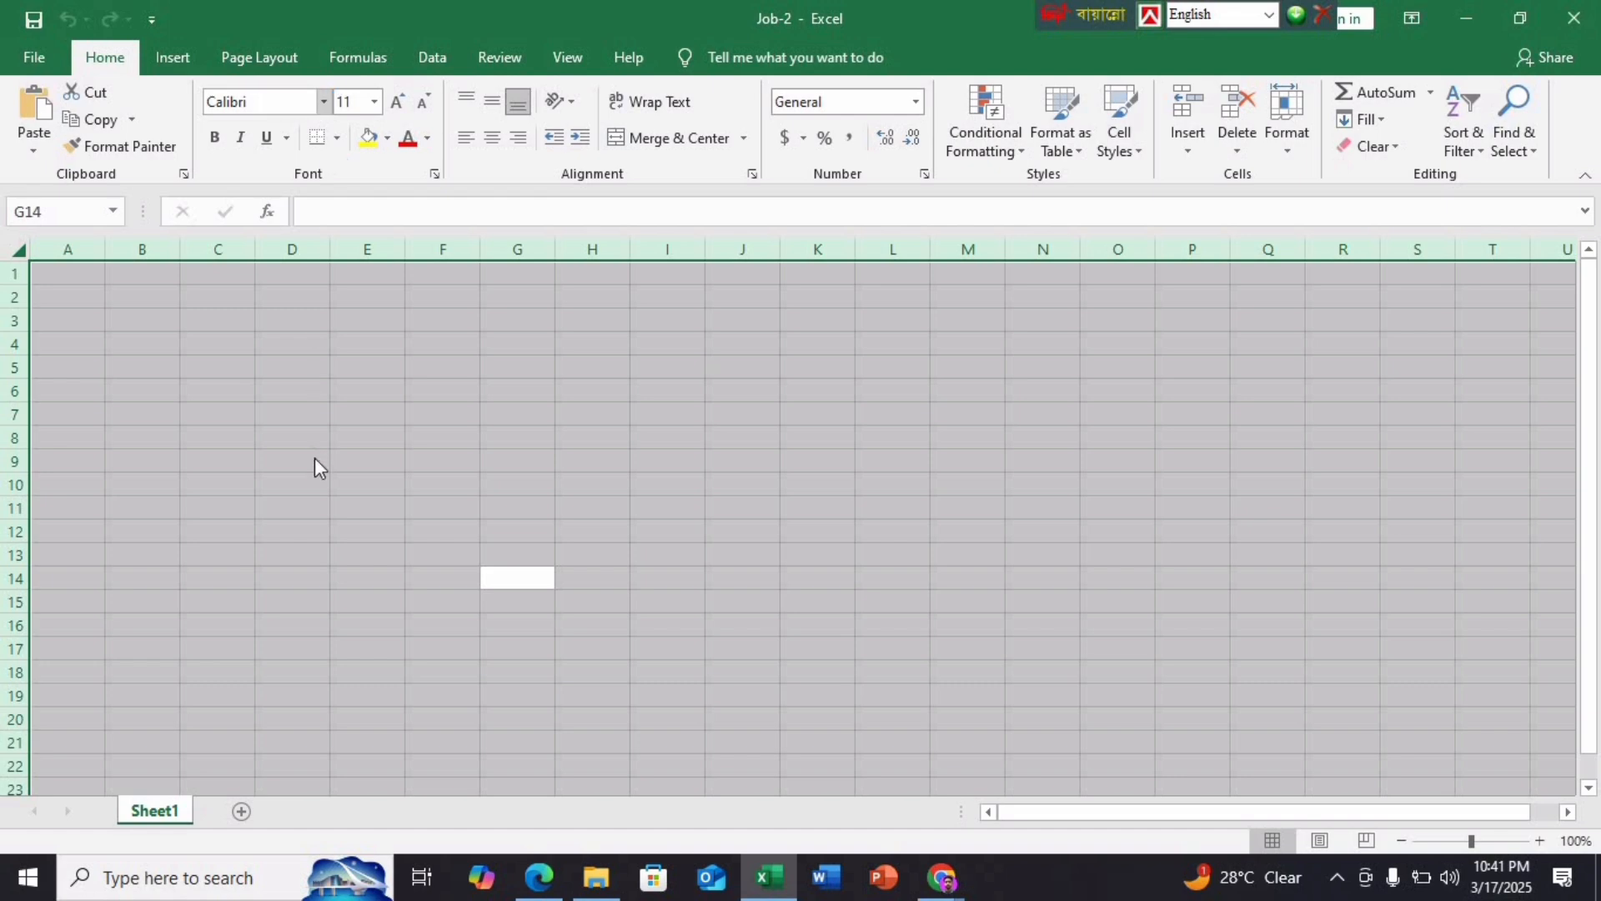
click(276, 99)
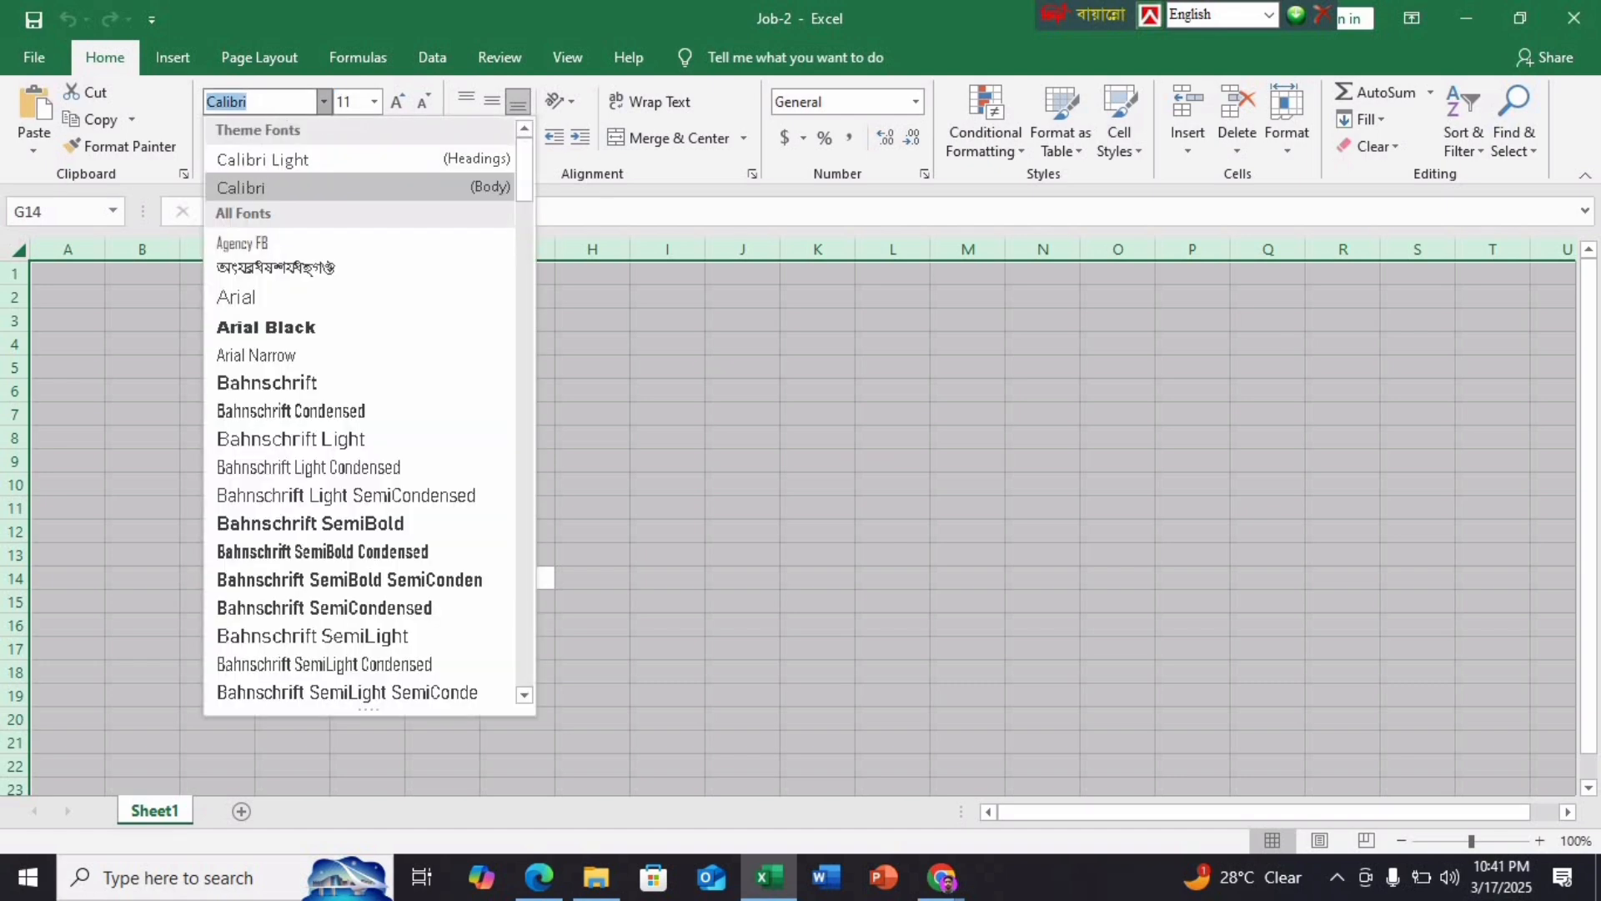
text(Arial)
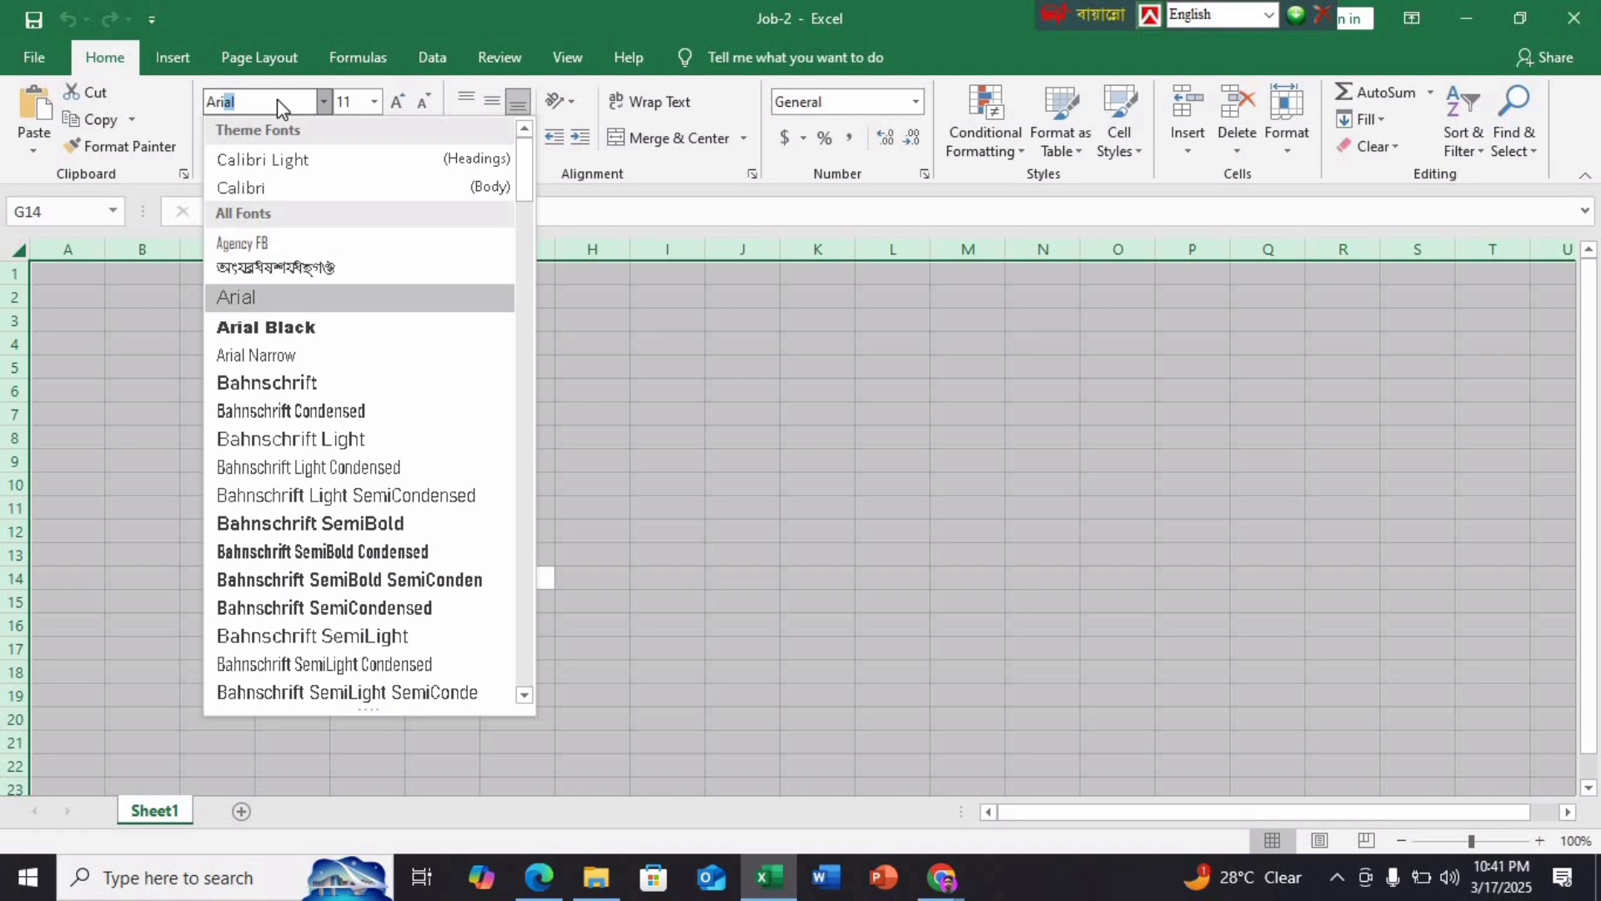
click(282, 299)
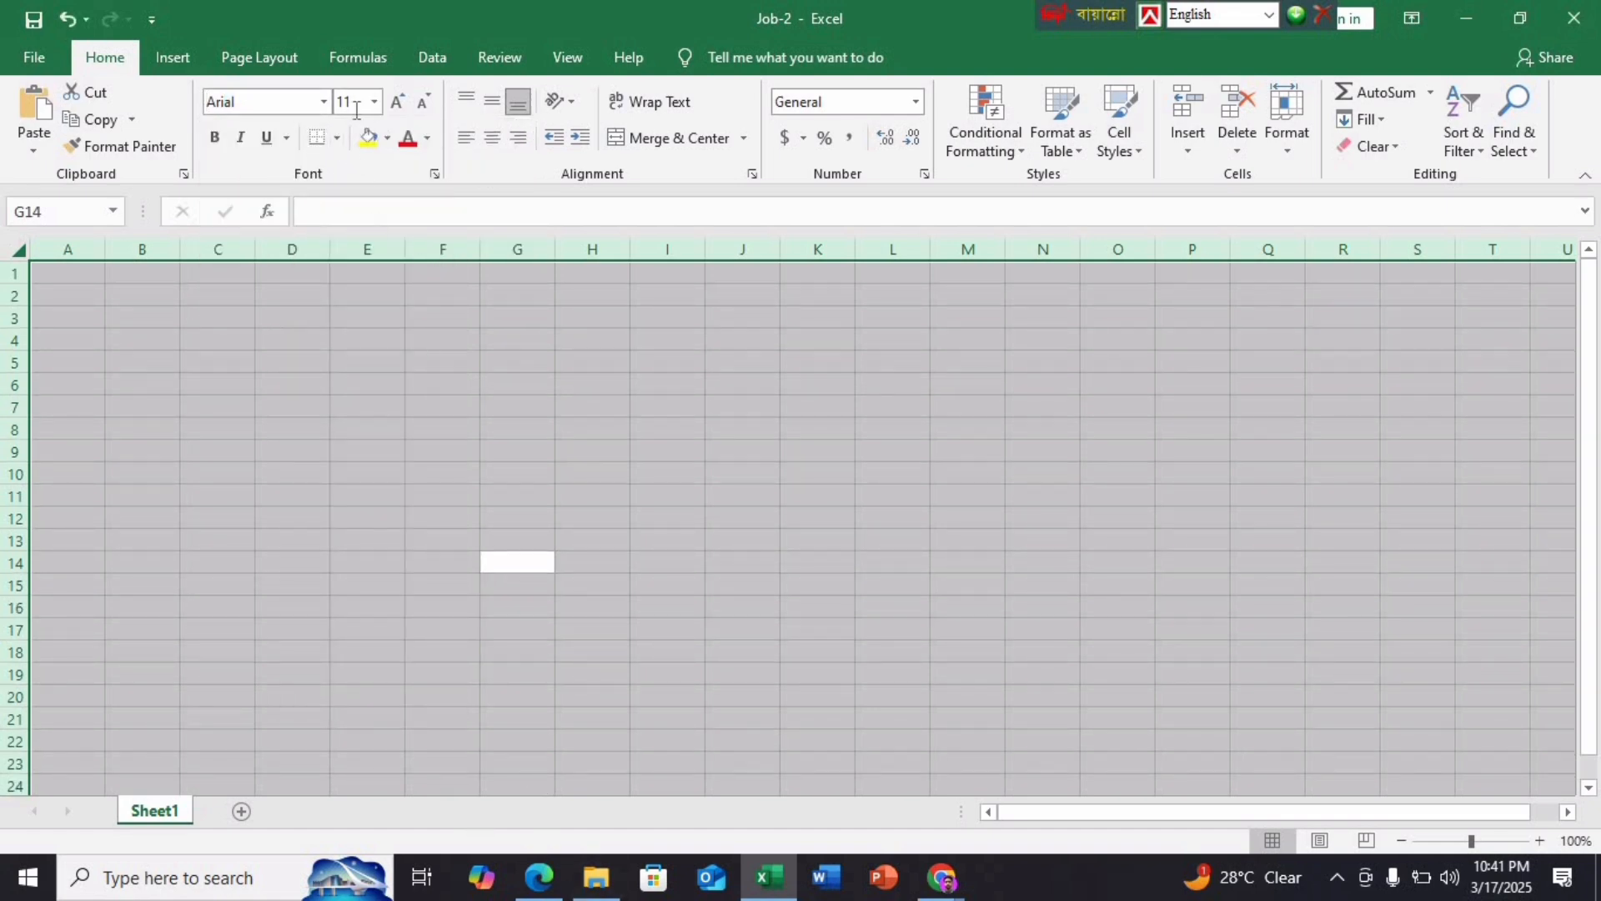
click(358, 106)
text(1)
key(Return)
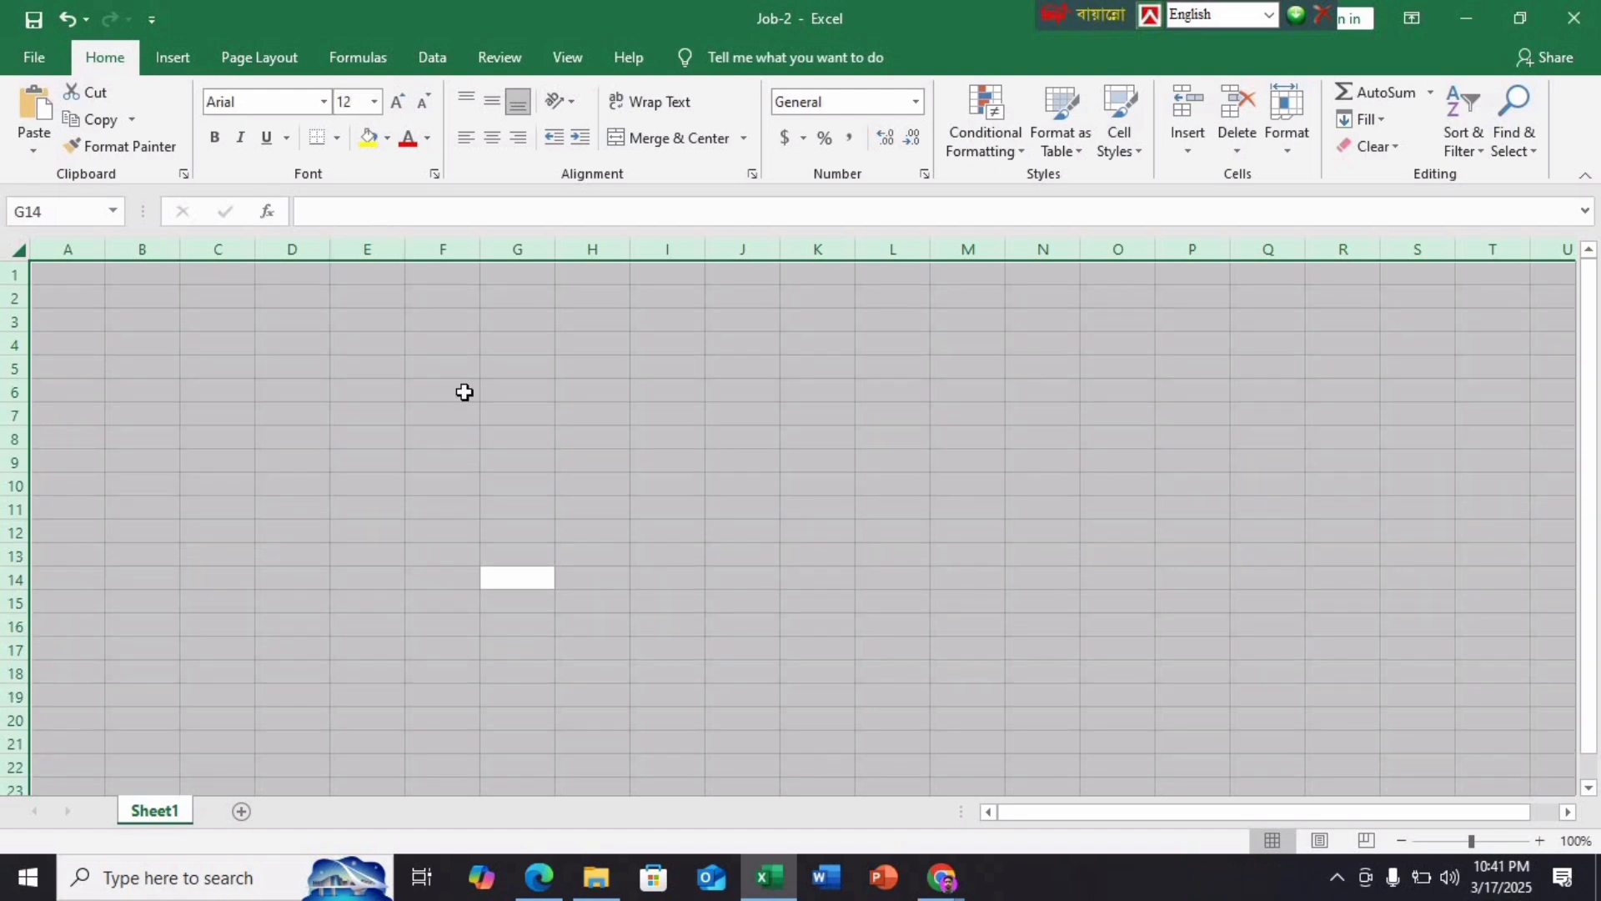
click(538, 877)
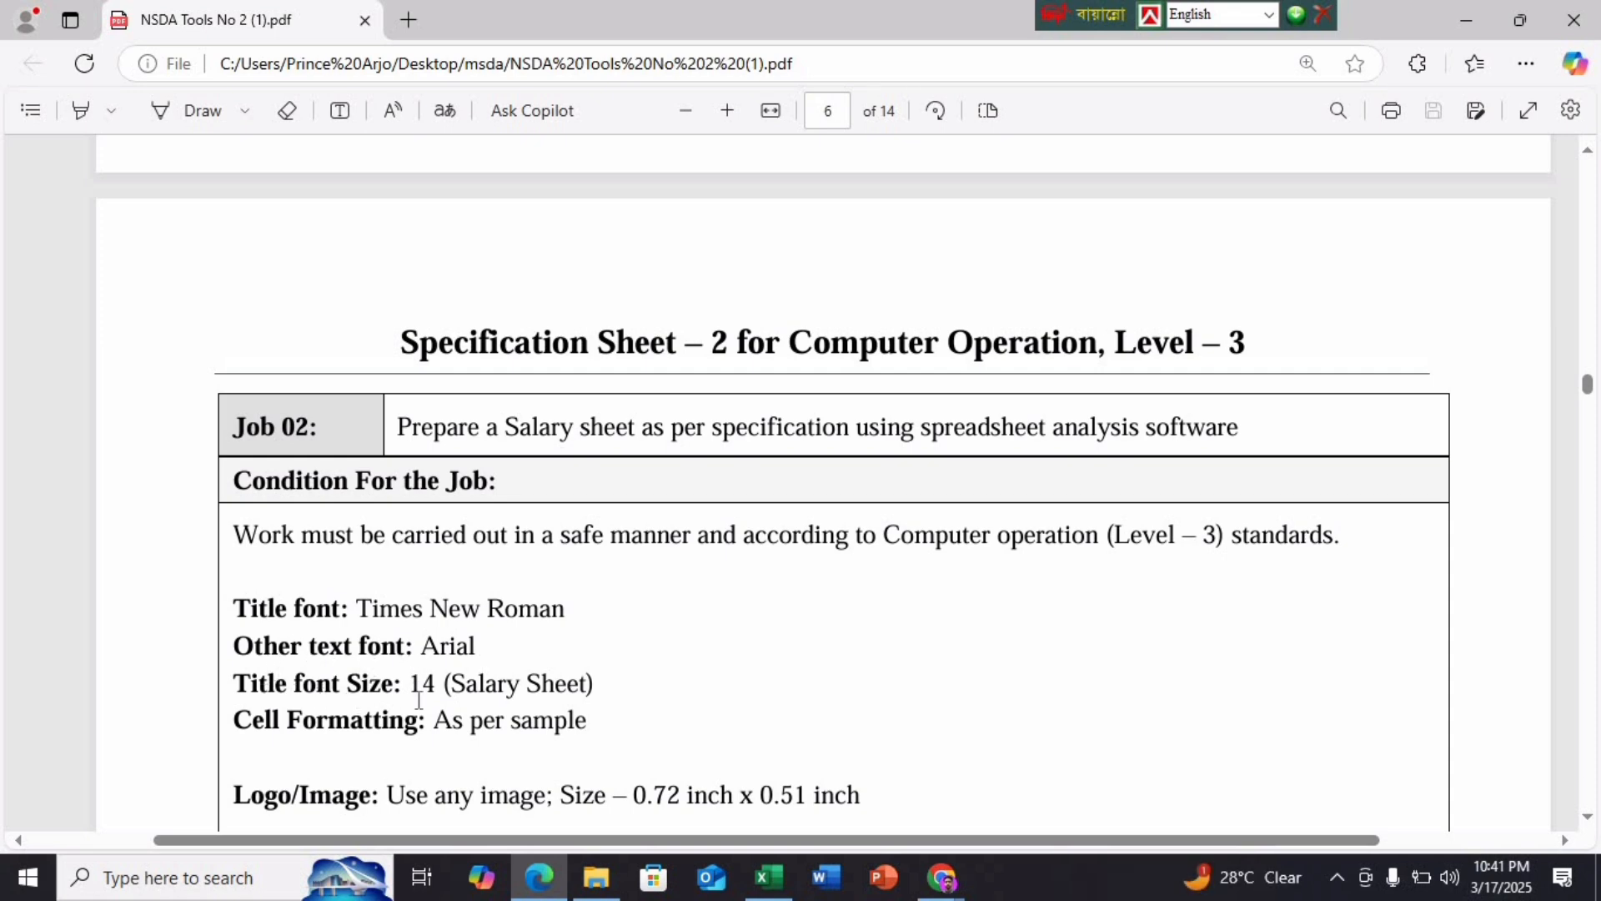
Scroll to page 7's sample Salary Sheet table and compare it with the Job-2 workbook
scroll(776, 711, down, 10)
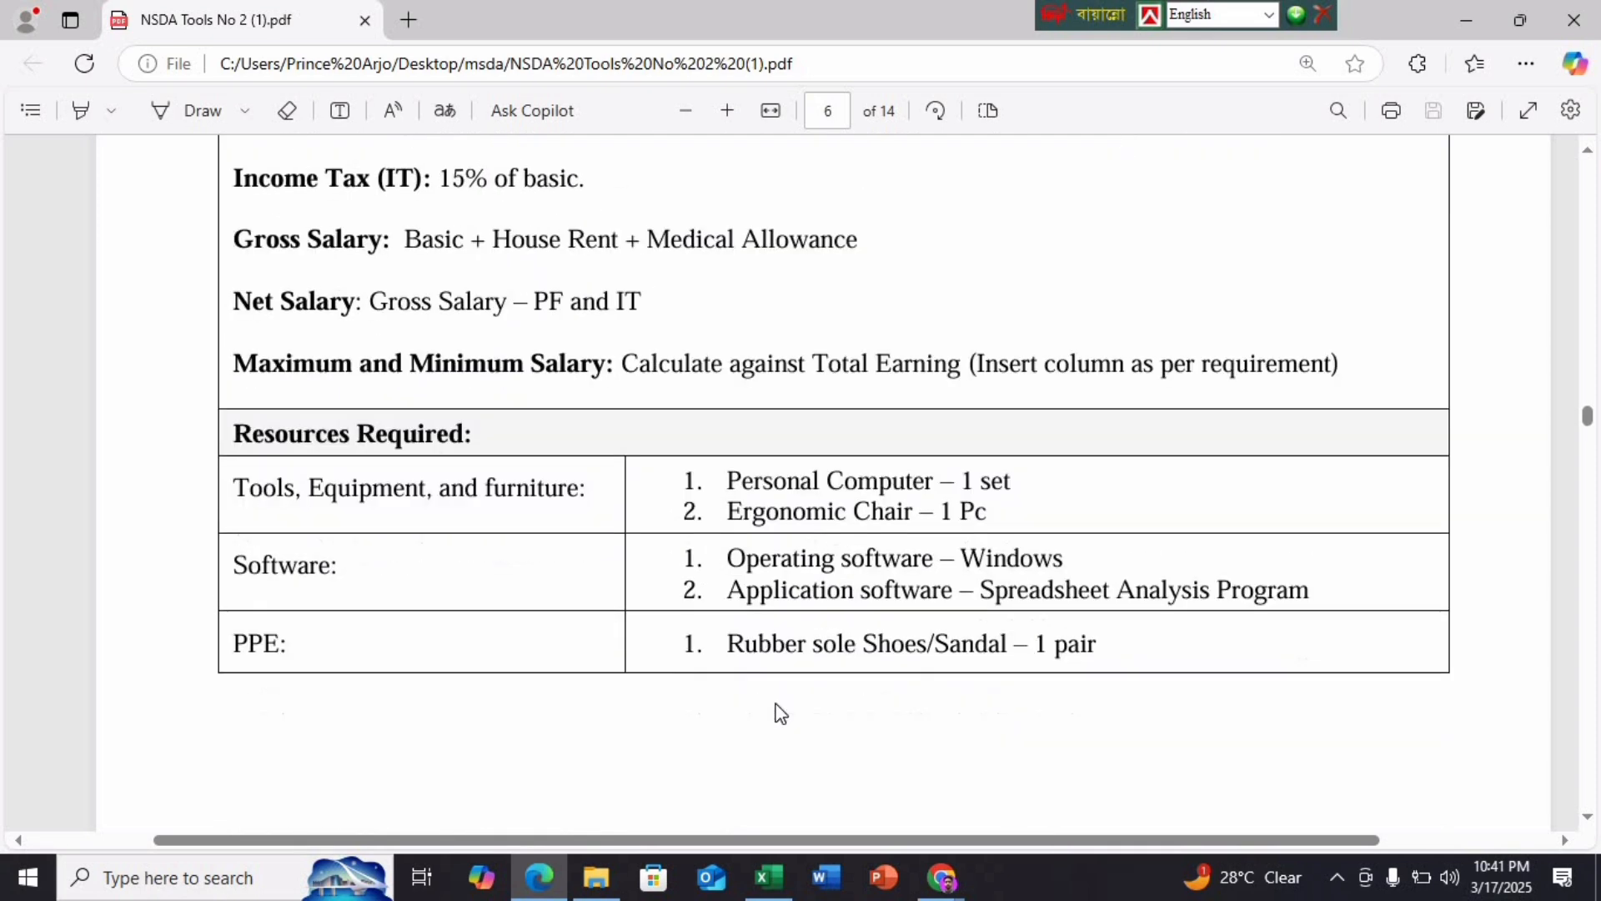
scroll(776, 711, down, 8)
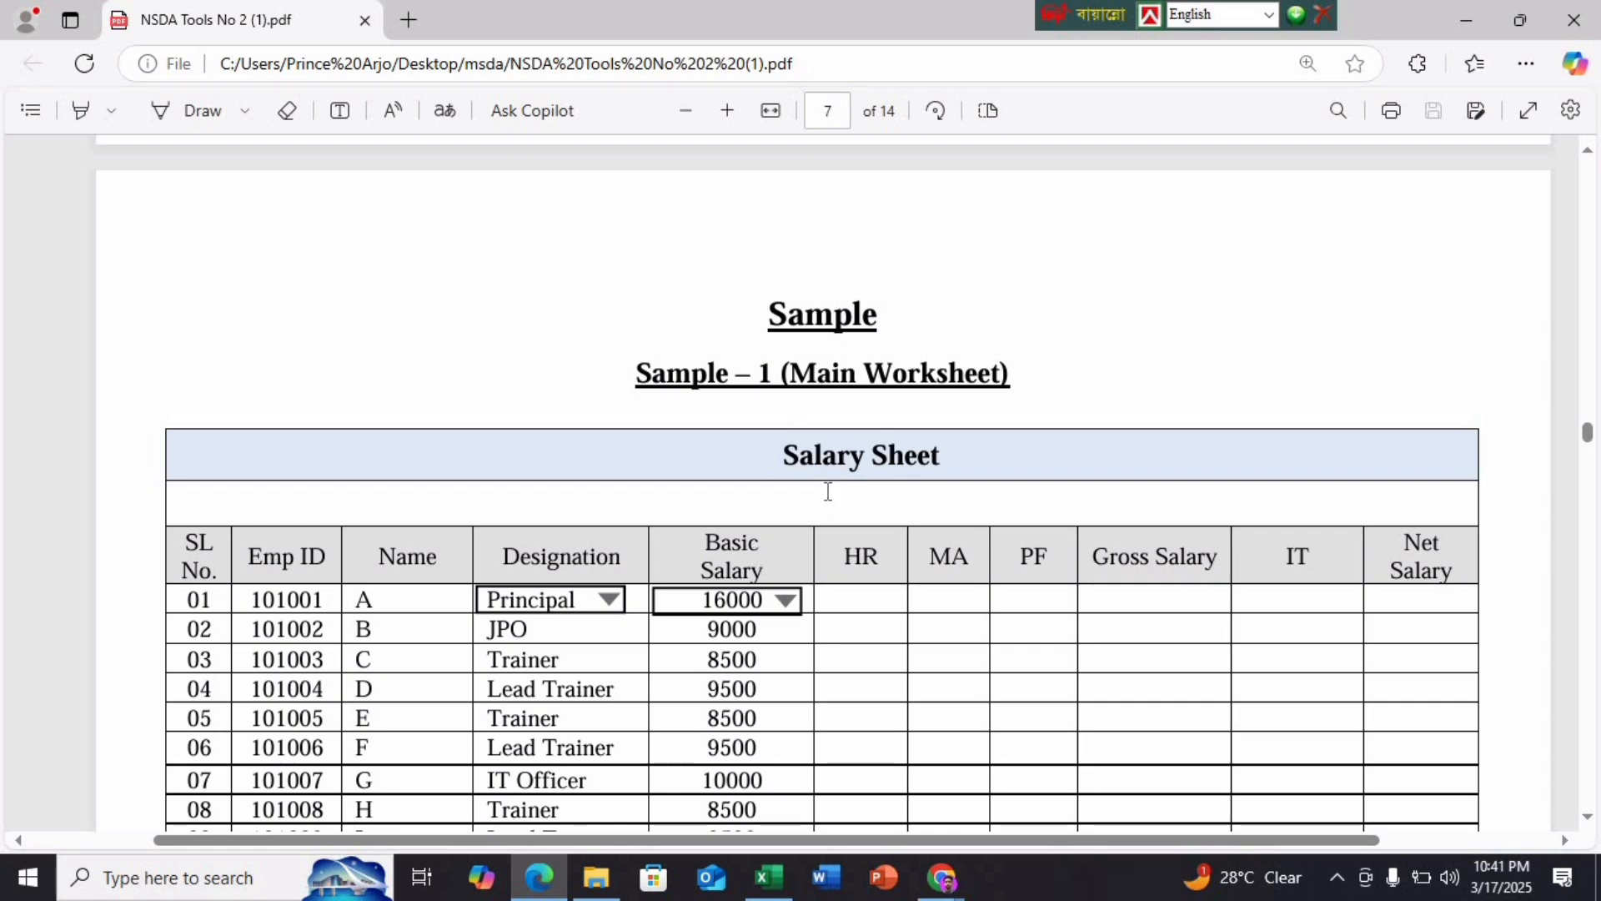
click(769, 876)
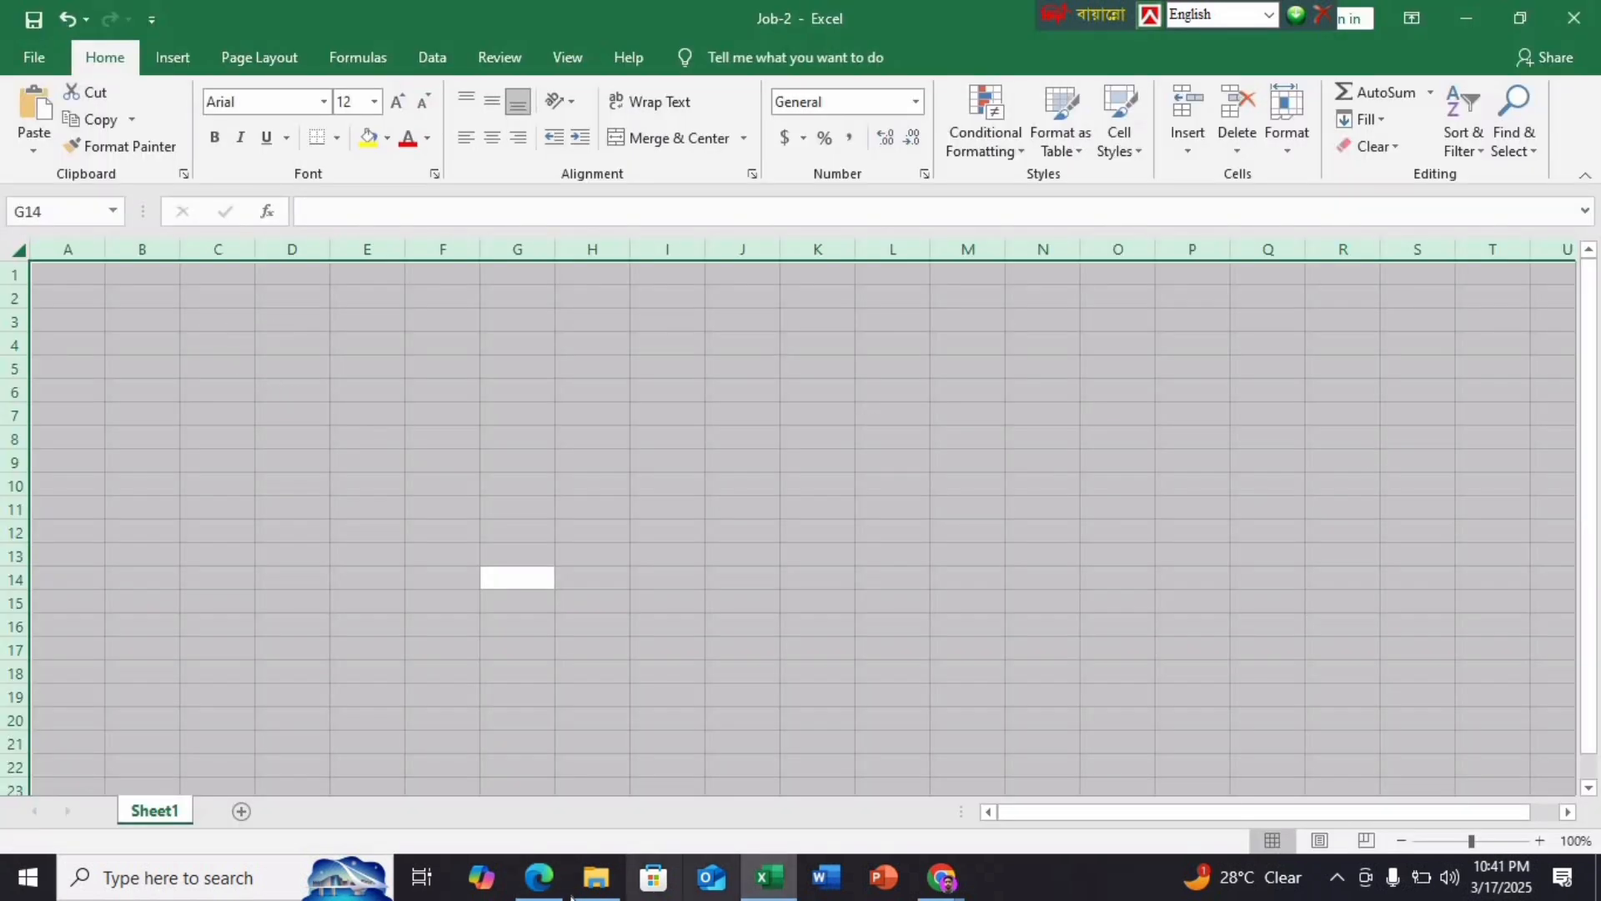
click(538, 875)
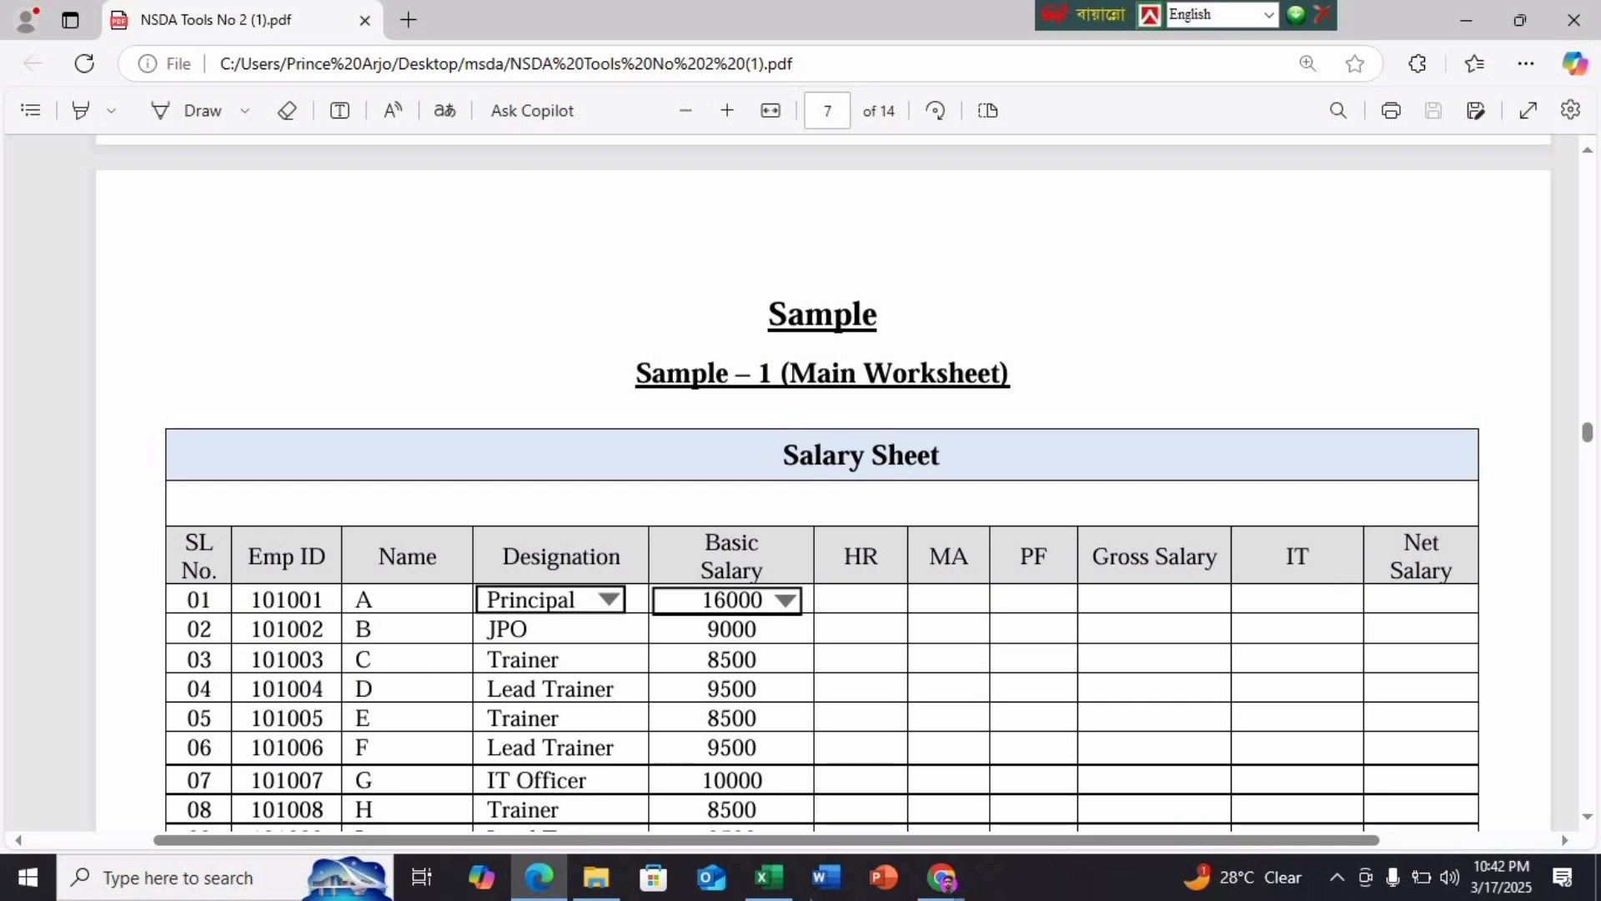
click(769, 877)
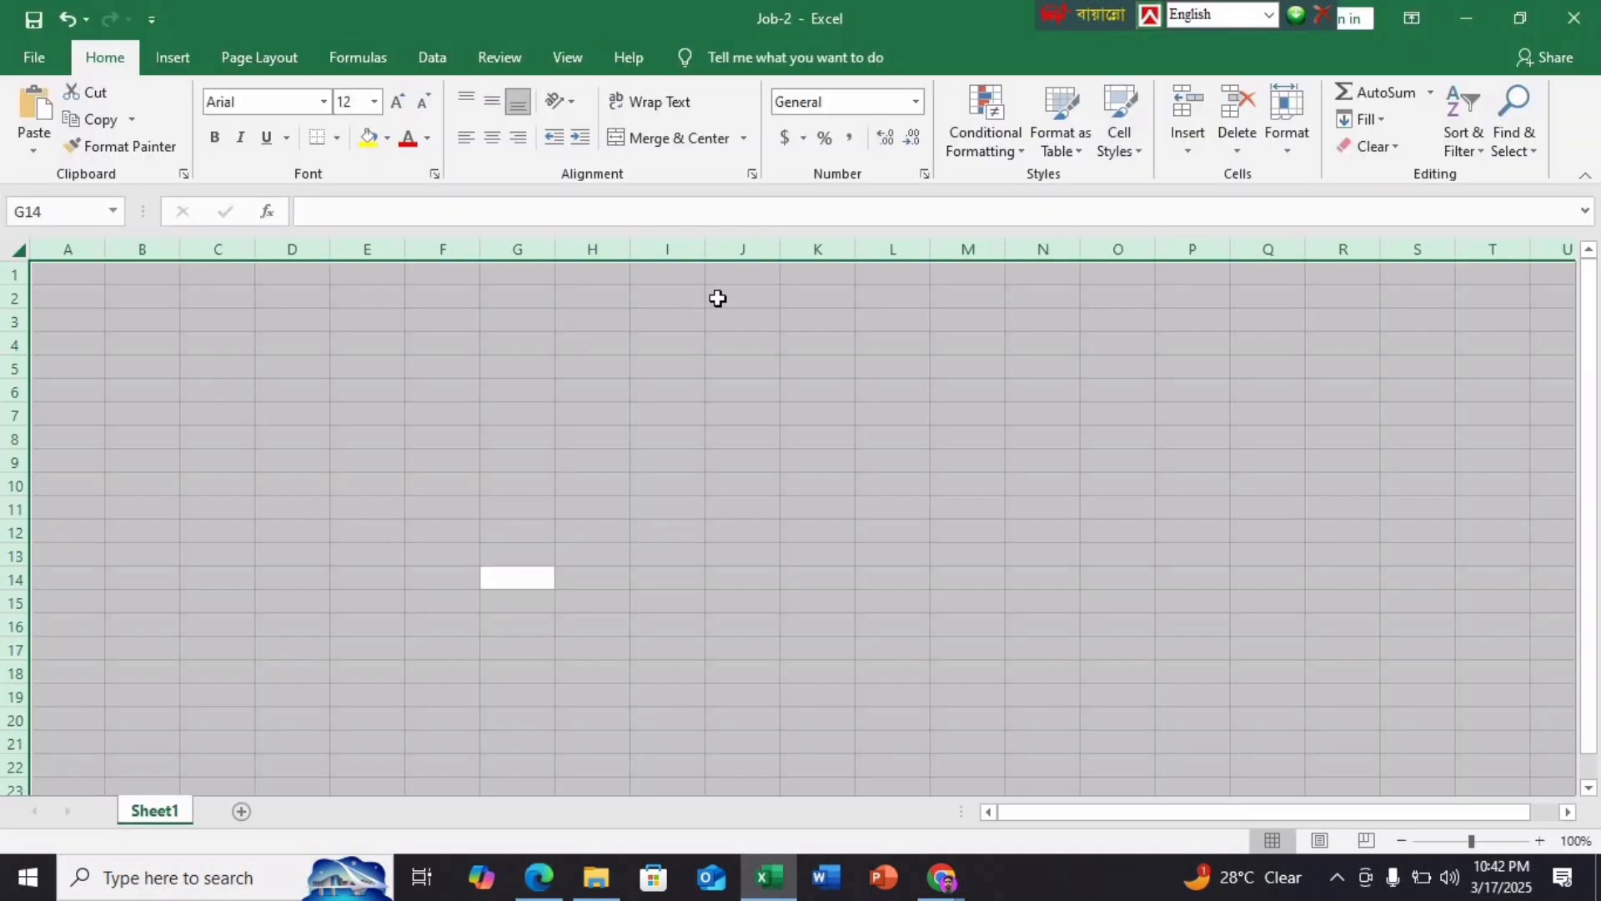
Merge and centre A1:K1 and enter the title 'Salary Sheet'
drag(838, 269, 79, 275)
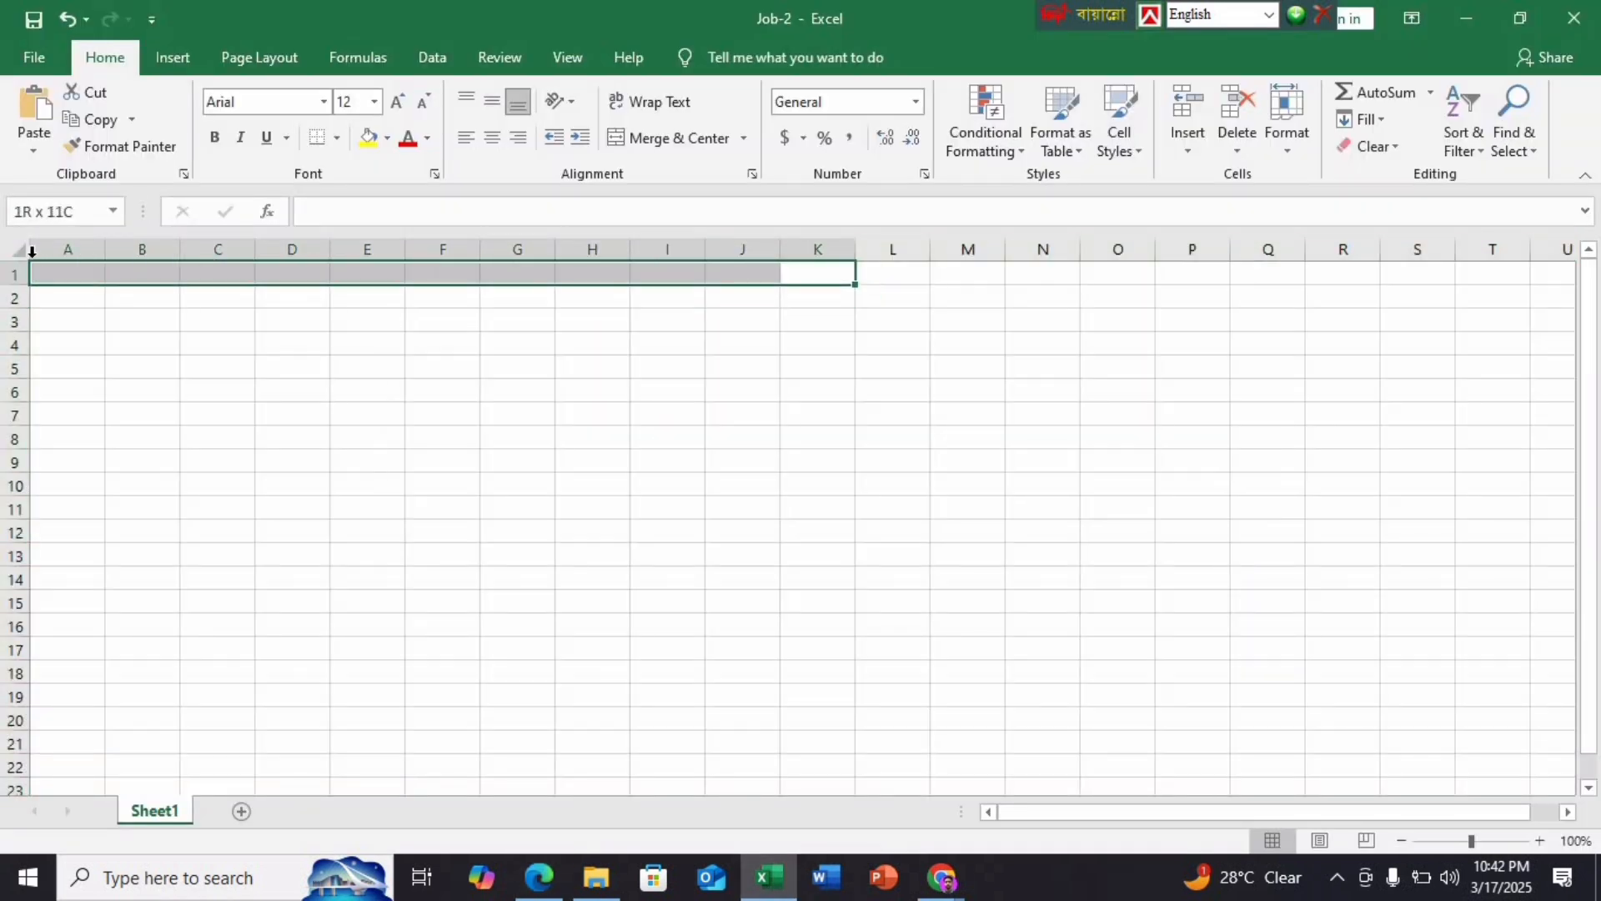
click(671, 137)
click(539, 878)
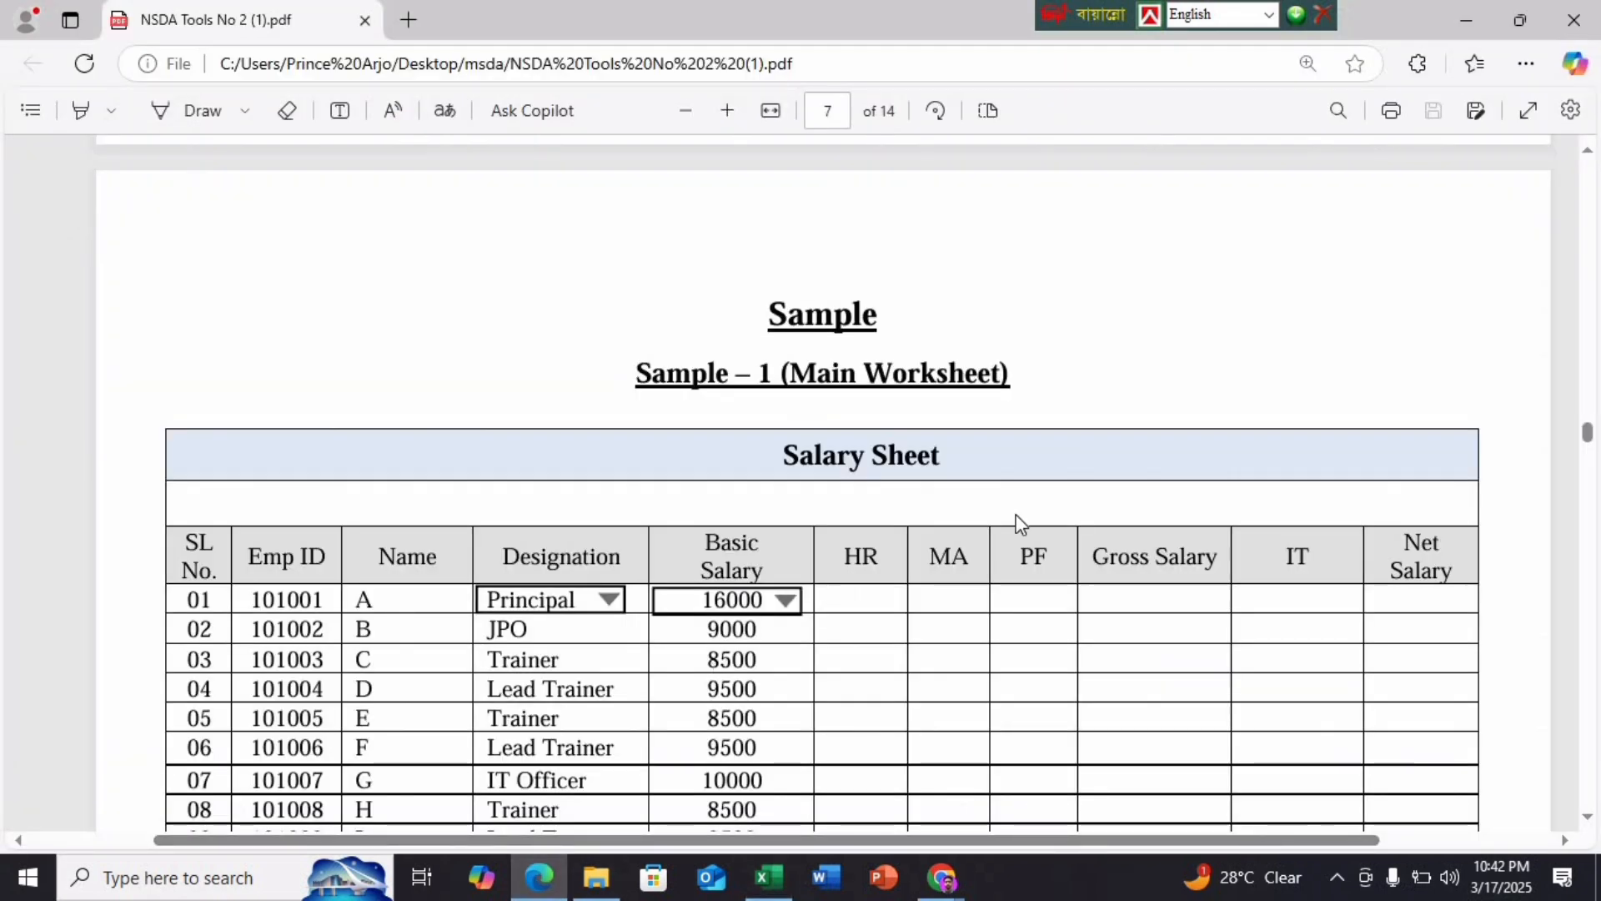
click(768, 878)
text(Sa)
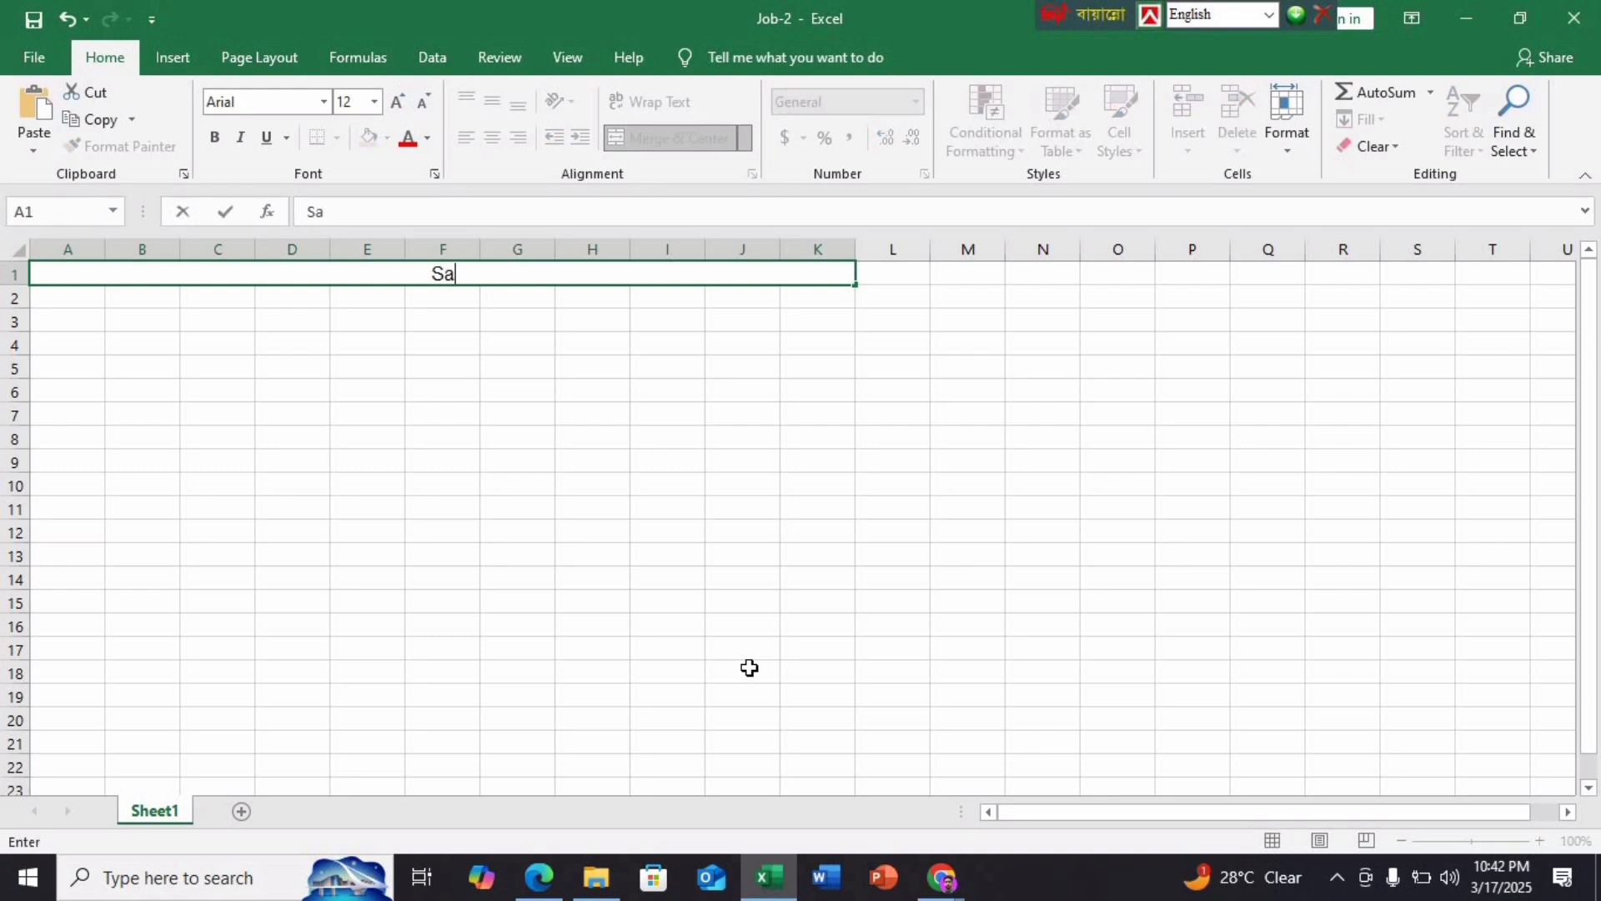
text(lary Sheet)
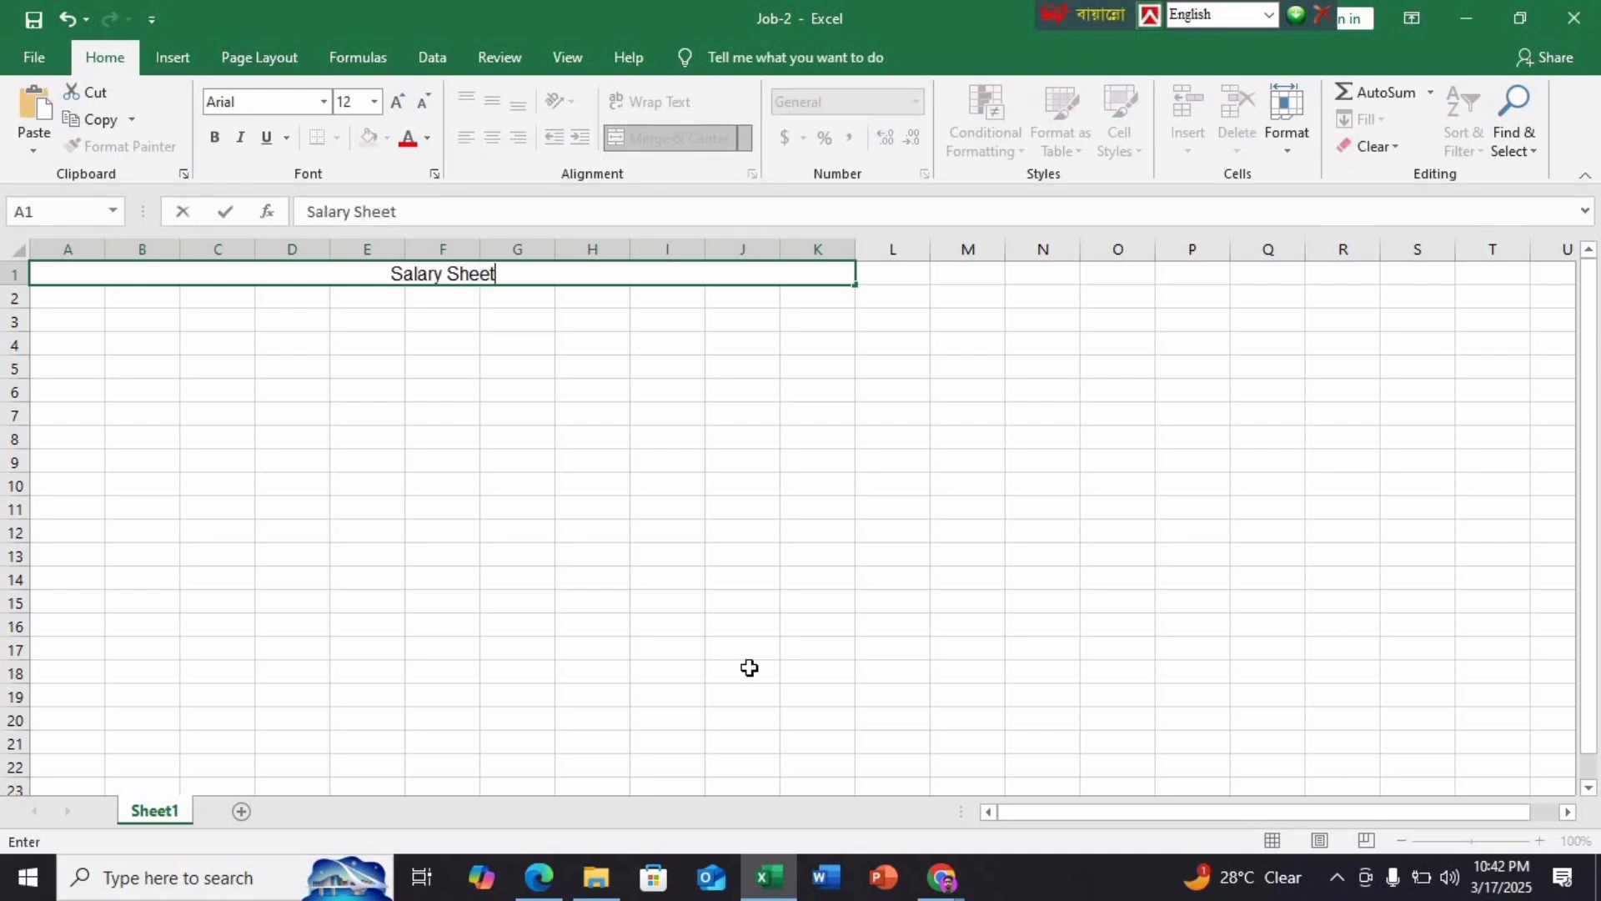
key(Return)
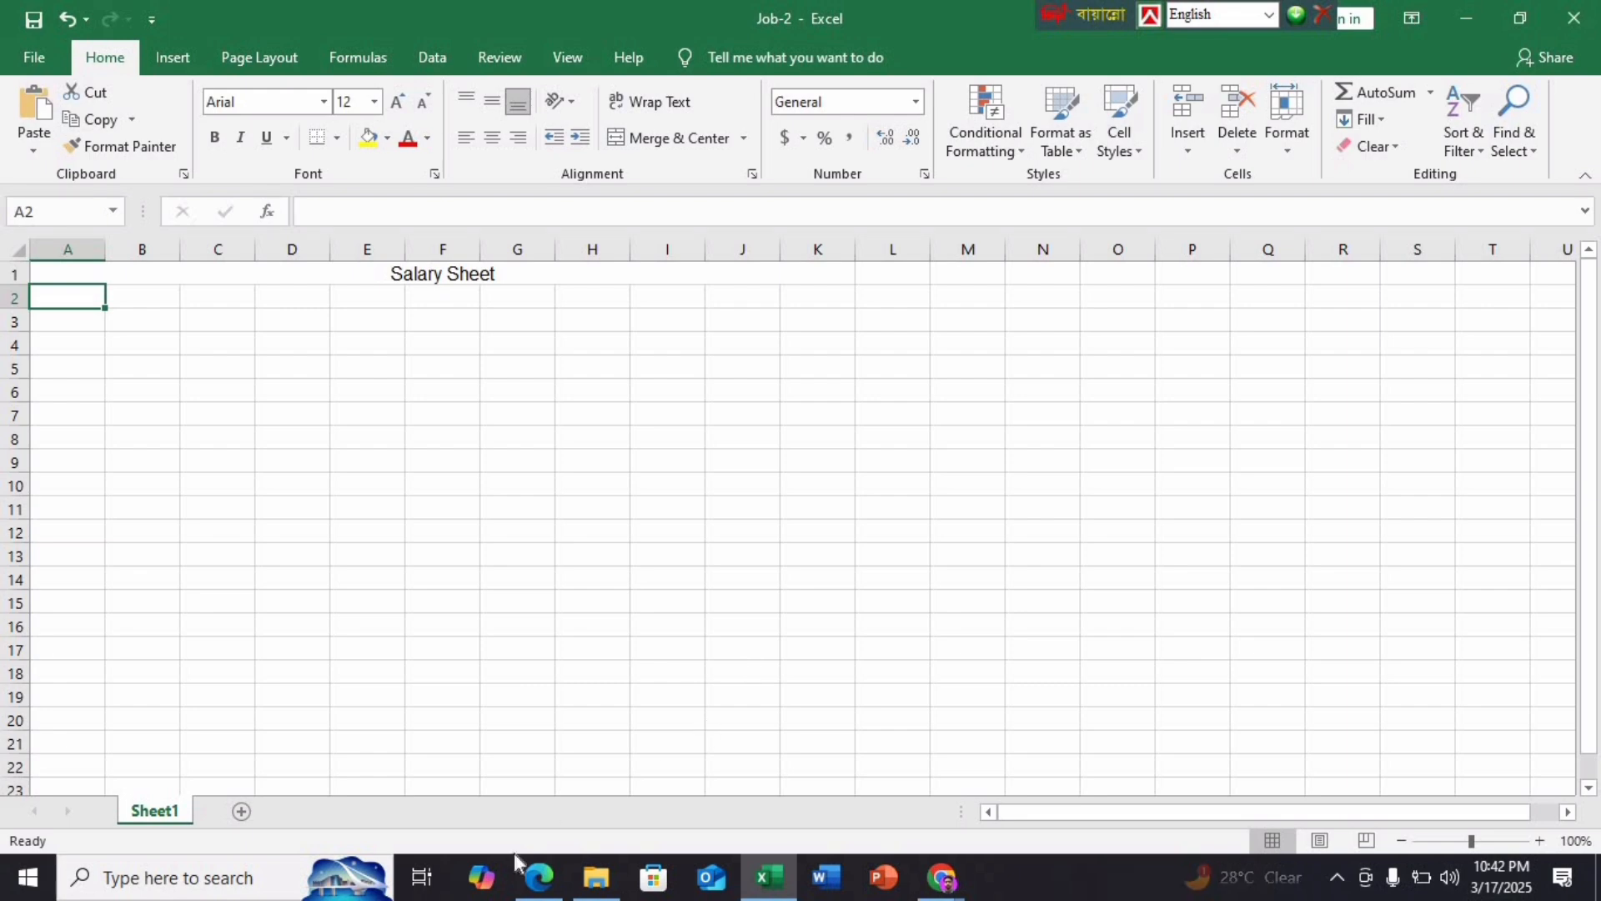
click(538, 877)
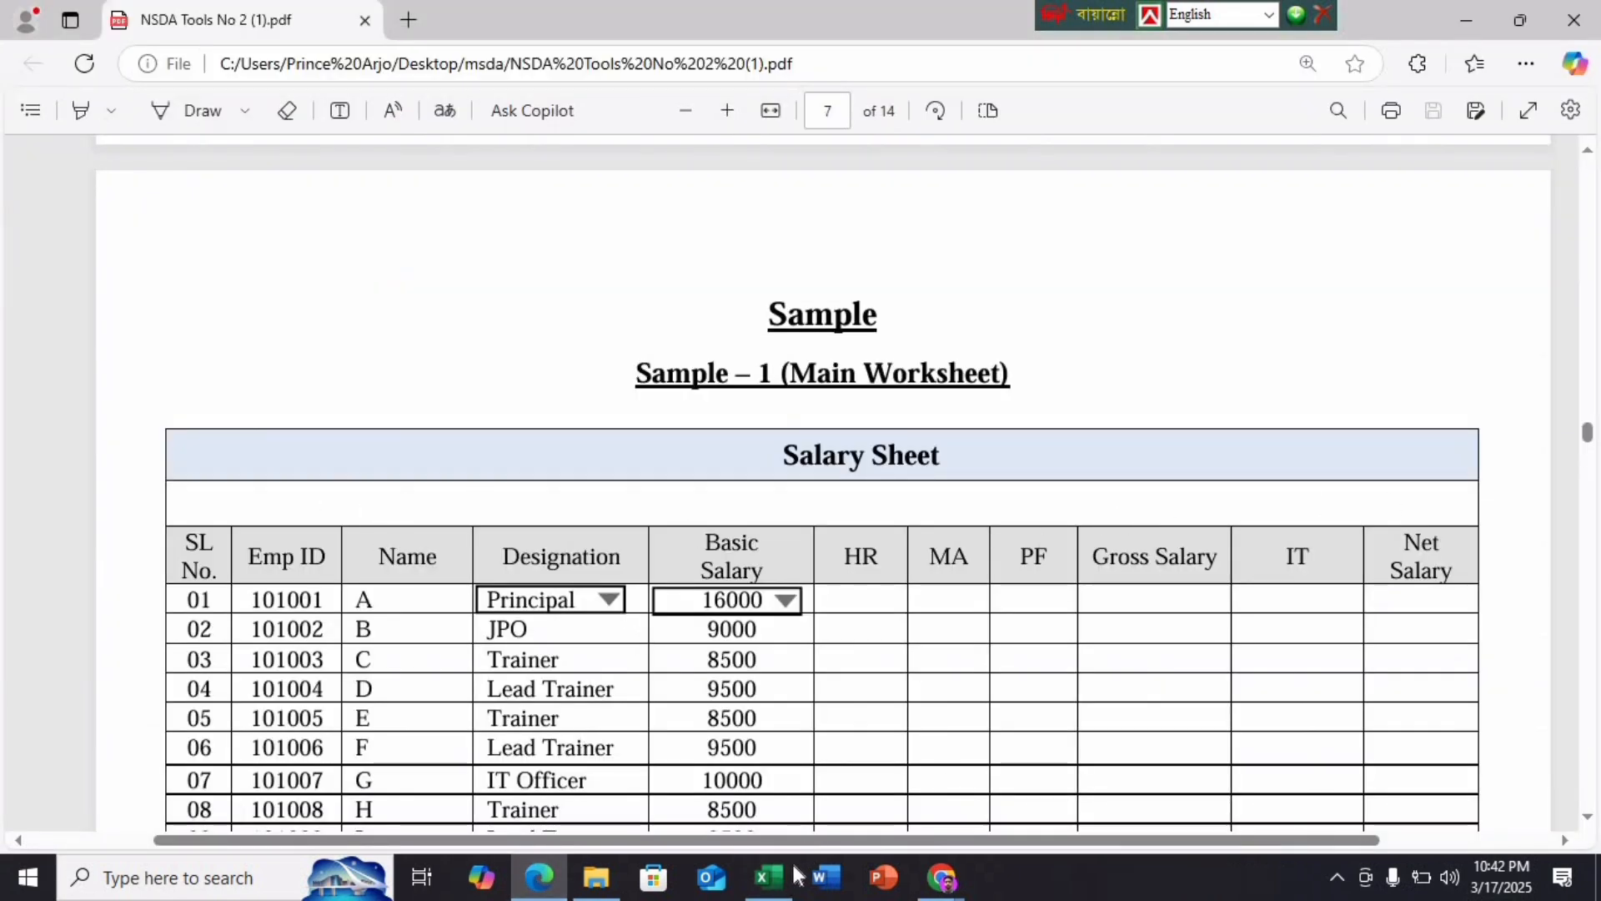
Merge A2:K2 into one cell and reduce row 2's height
click(768, 877)
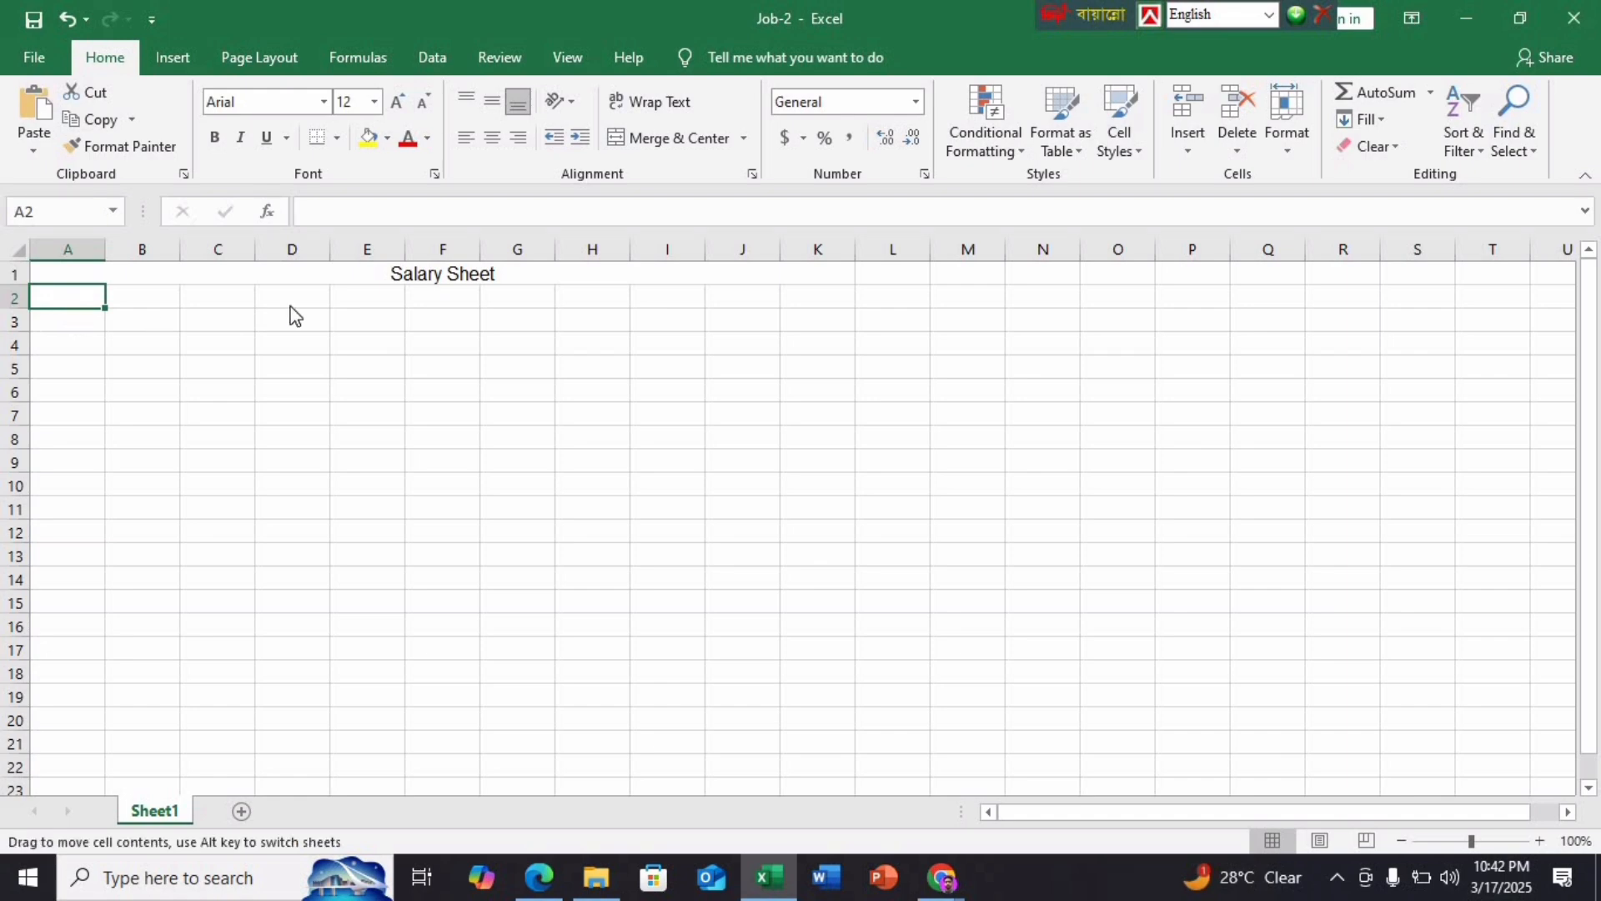
click(291, 306)
click(325, 368)
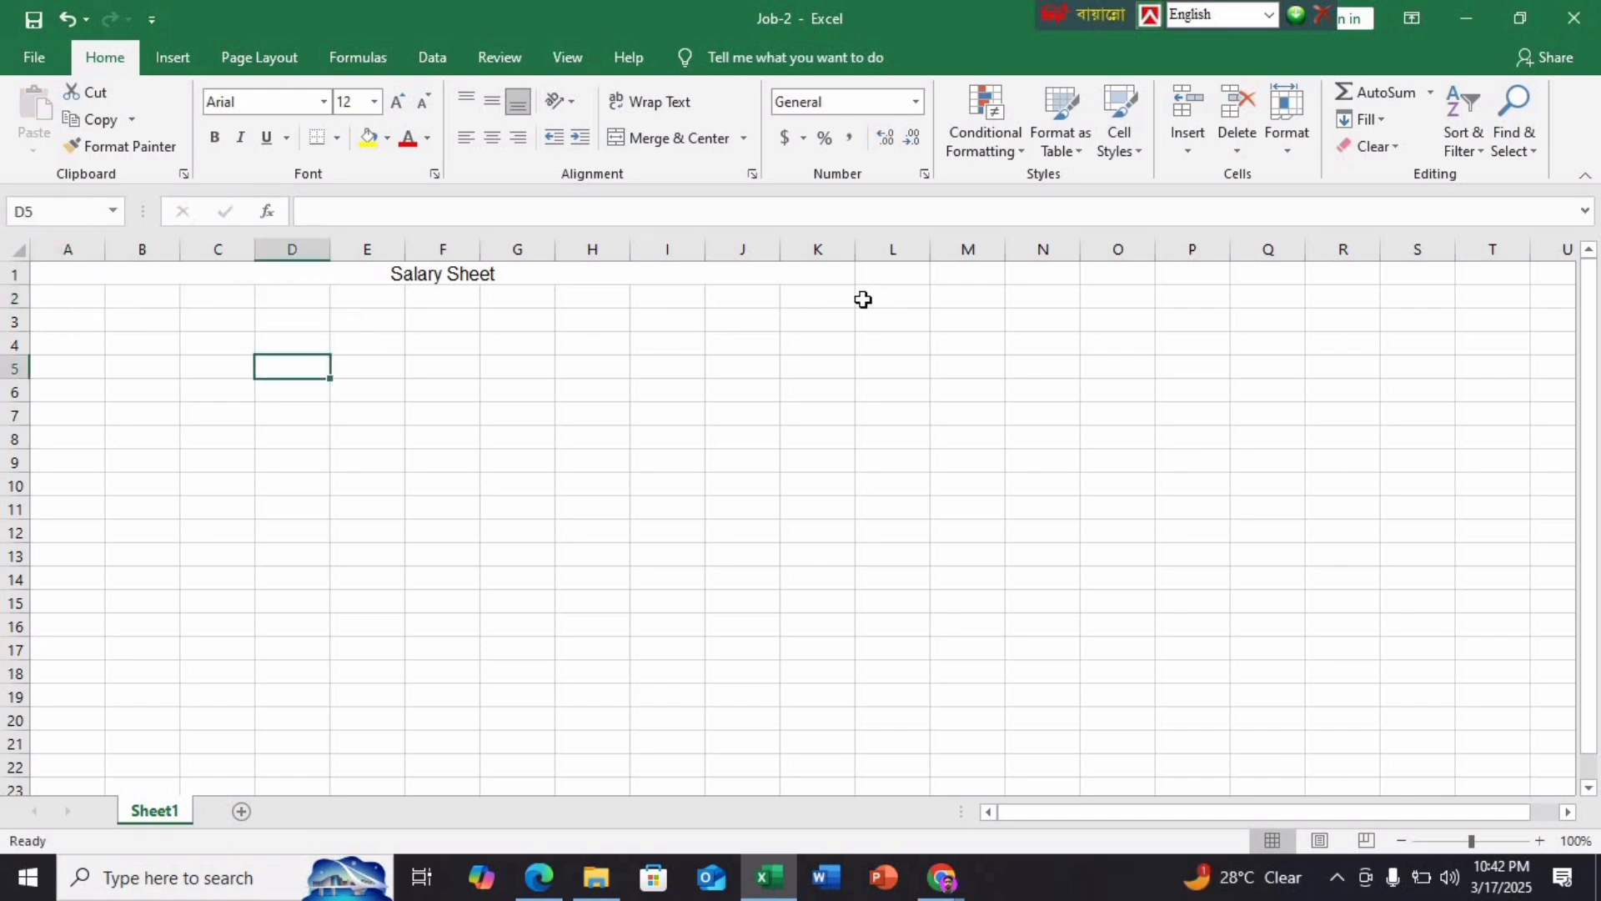
drag(825, 300, 45, 297)
click(718, 140)
click(527, 345)
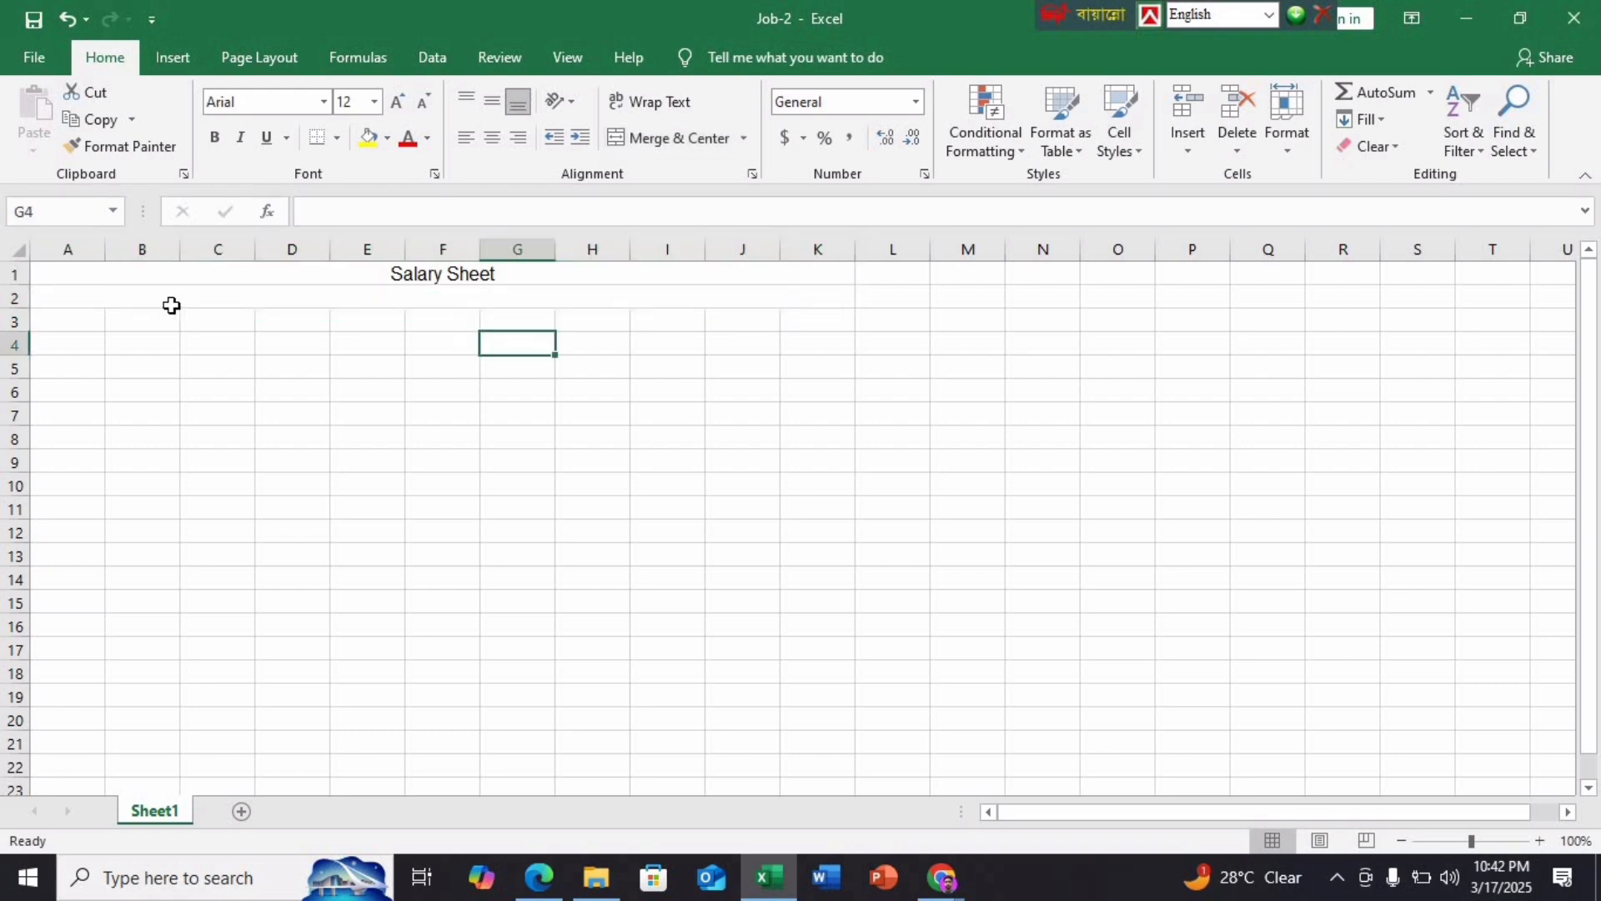
drag(18, 309, 16, 304)
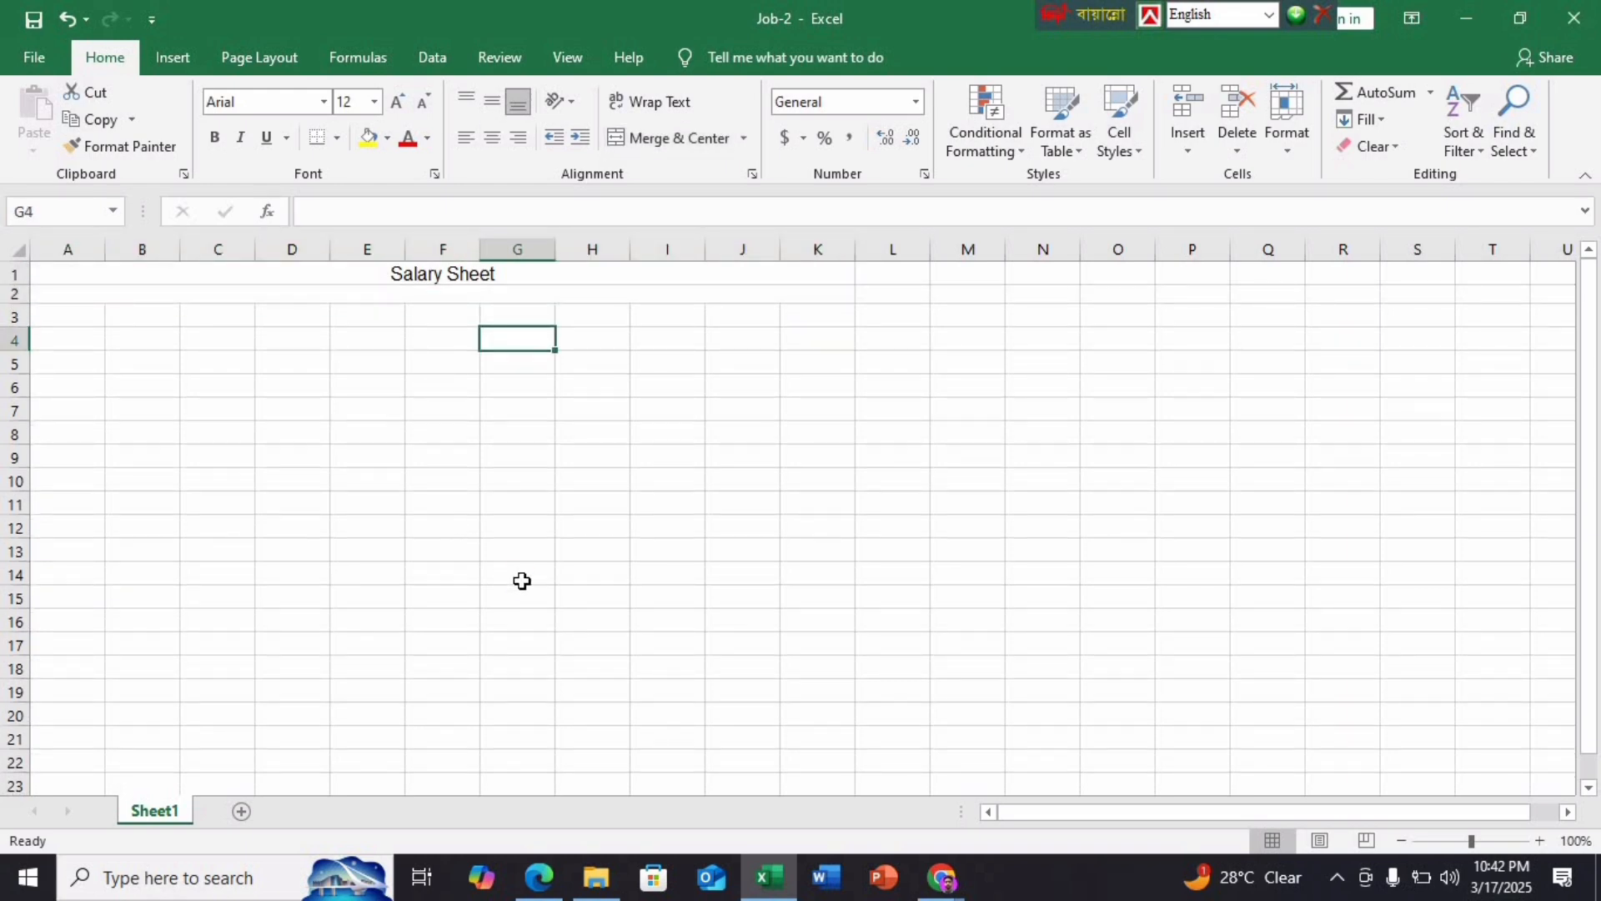
Check the sheet against the specification PDF, then return to Job-2
scroll(522, 581, up, 9)
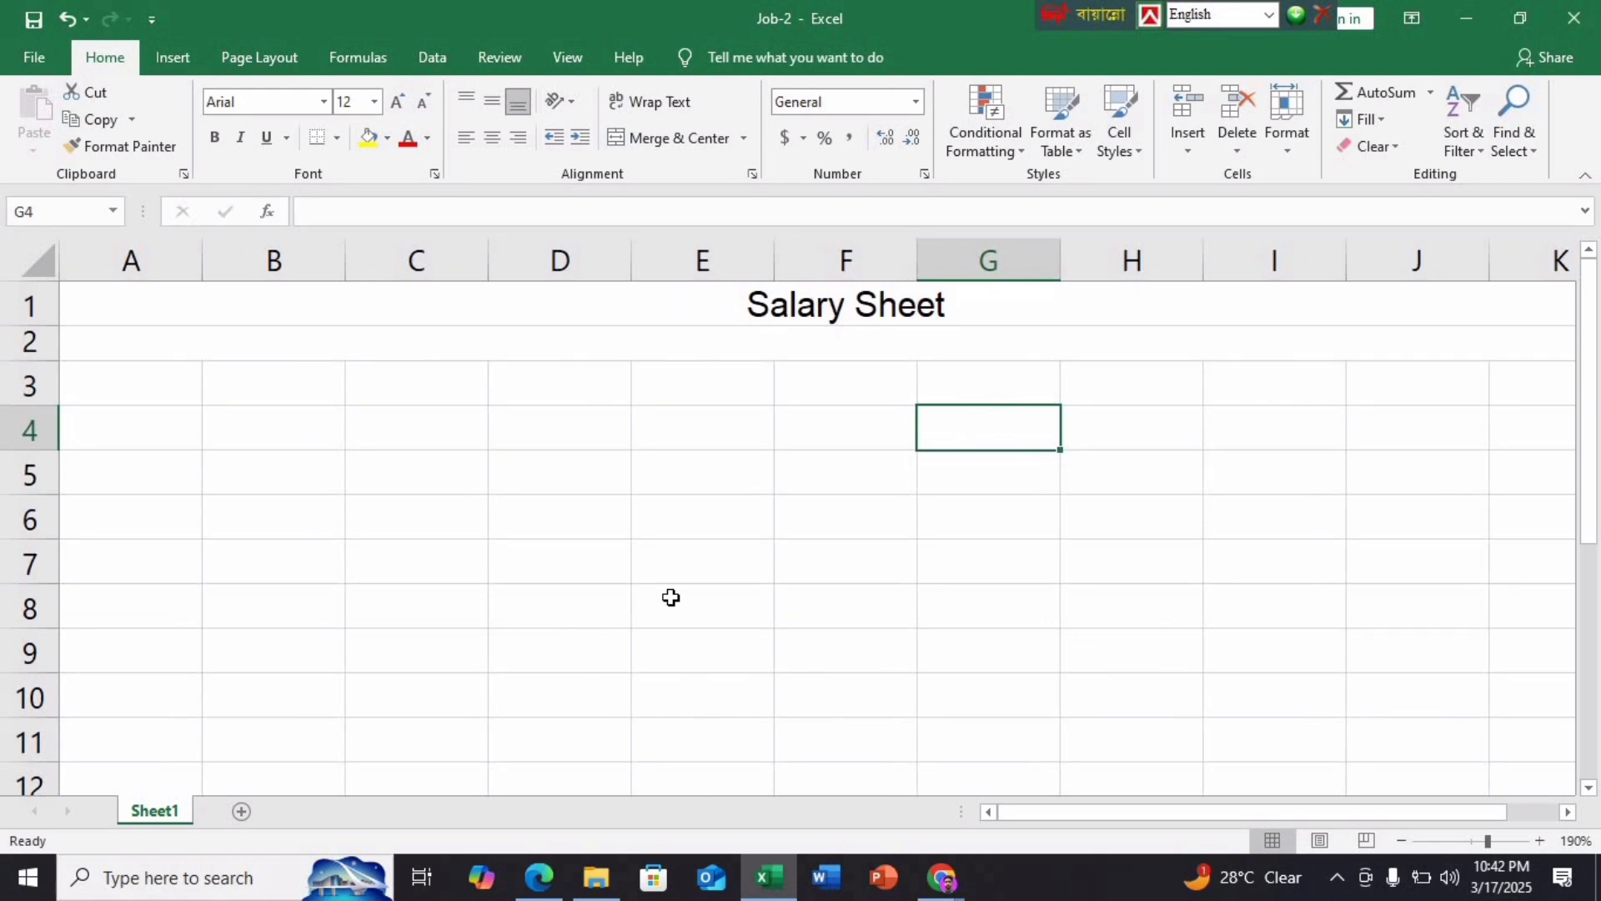
scroll(670, 597, down, 1)
click(674, 605)
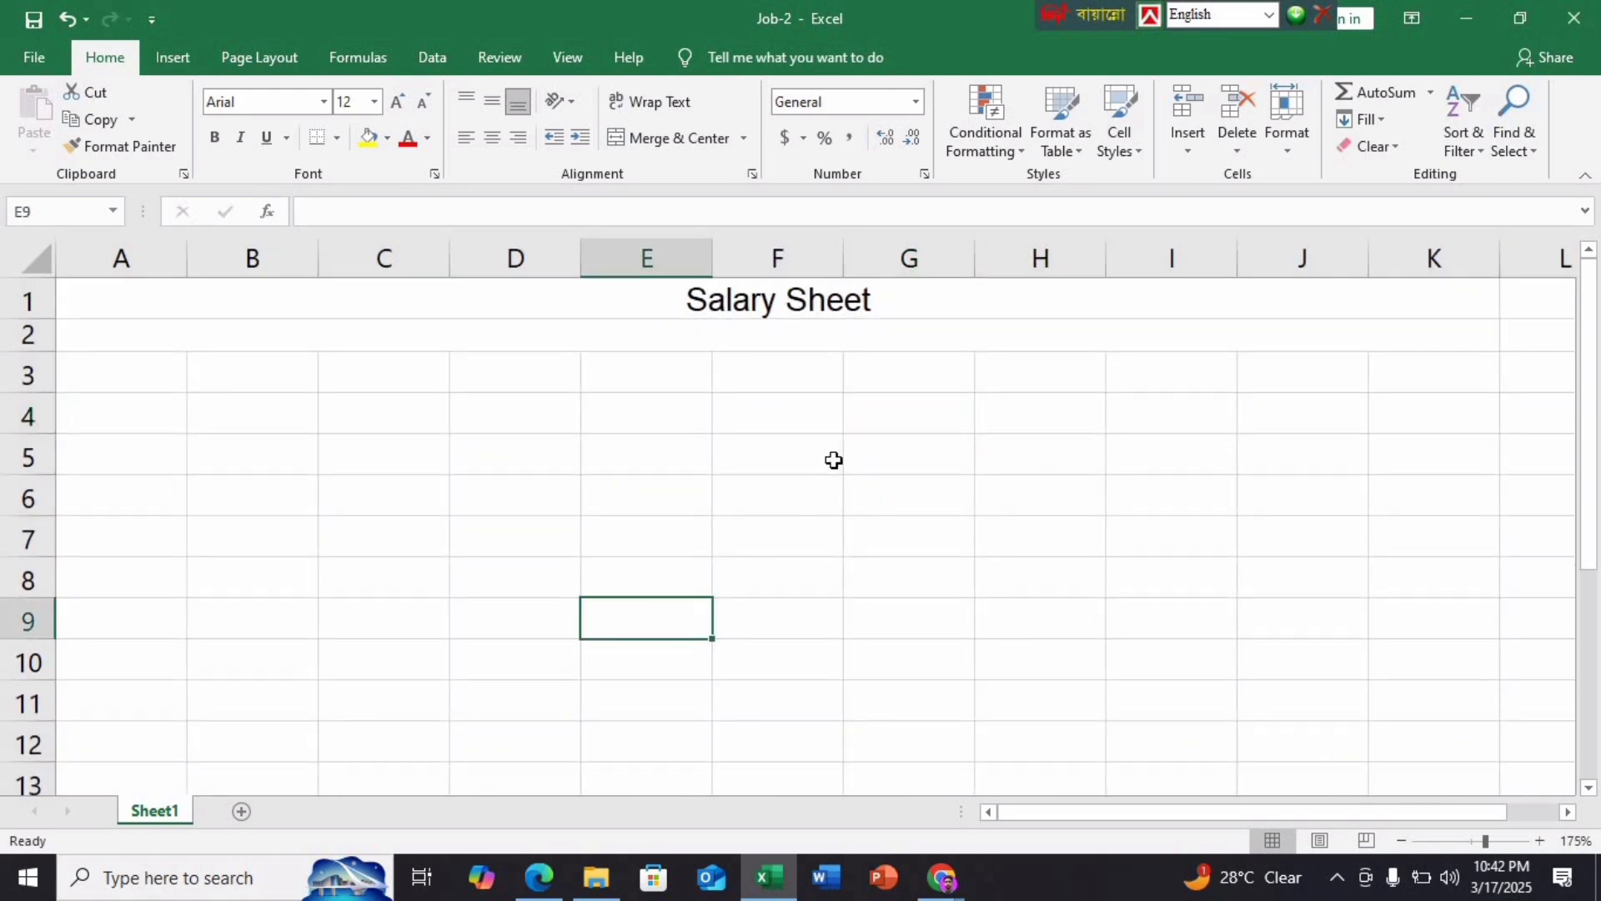
click(171, 388)
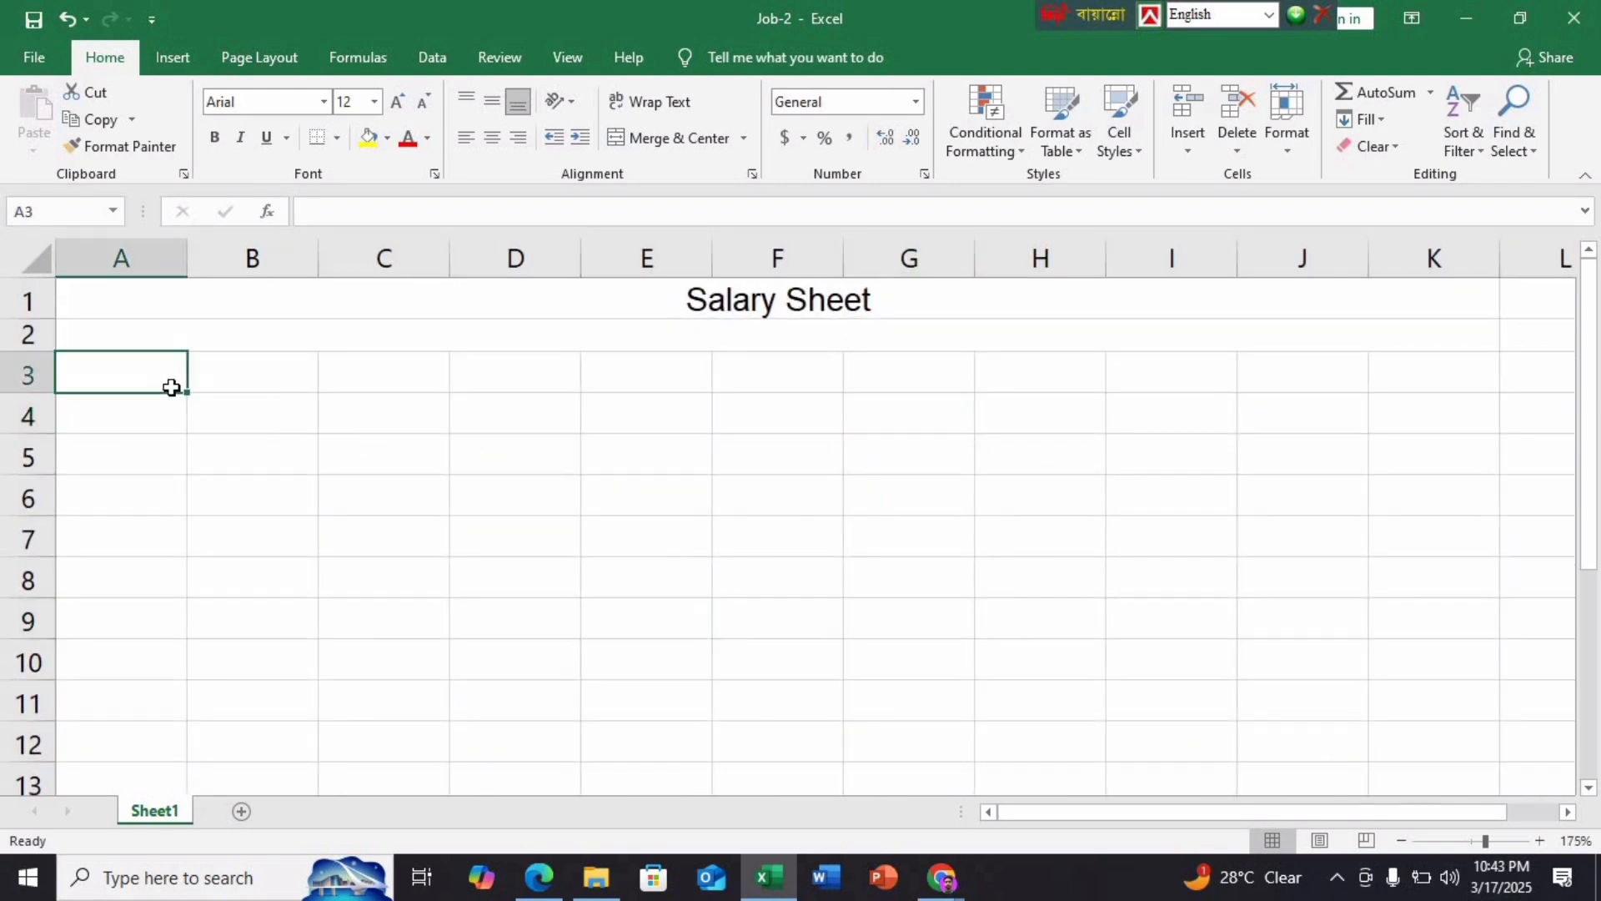
click(539, 877)
scroll(462, 565, up, 15)
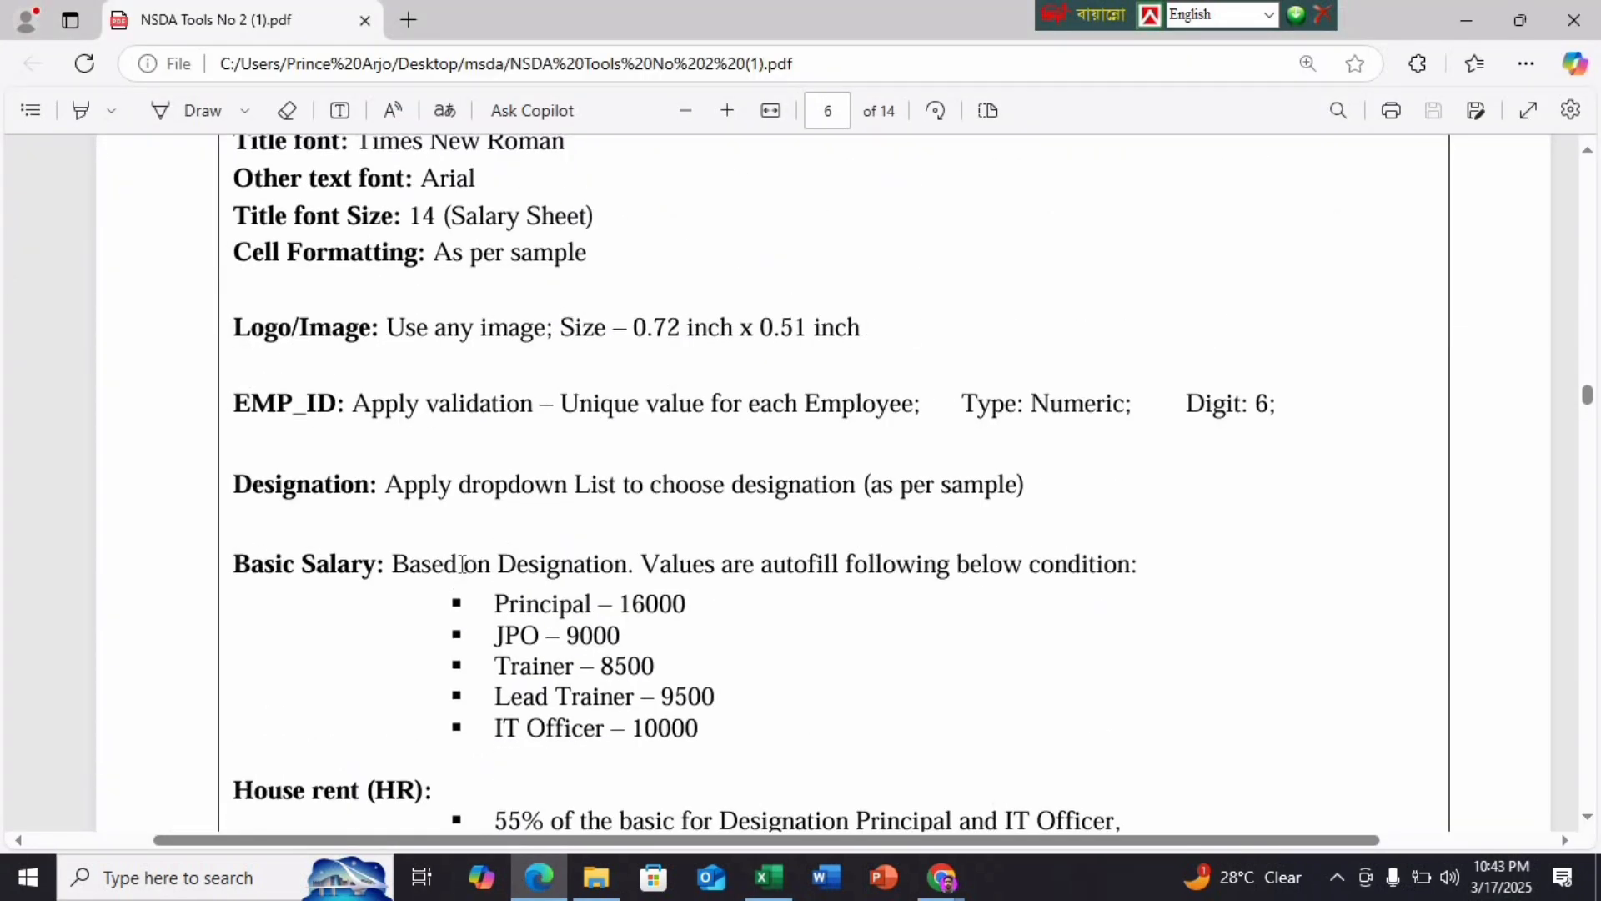
scroll(433, 380, up, 2)
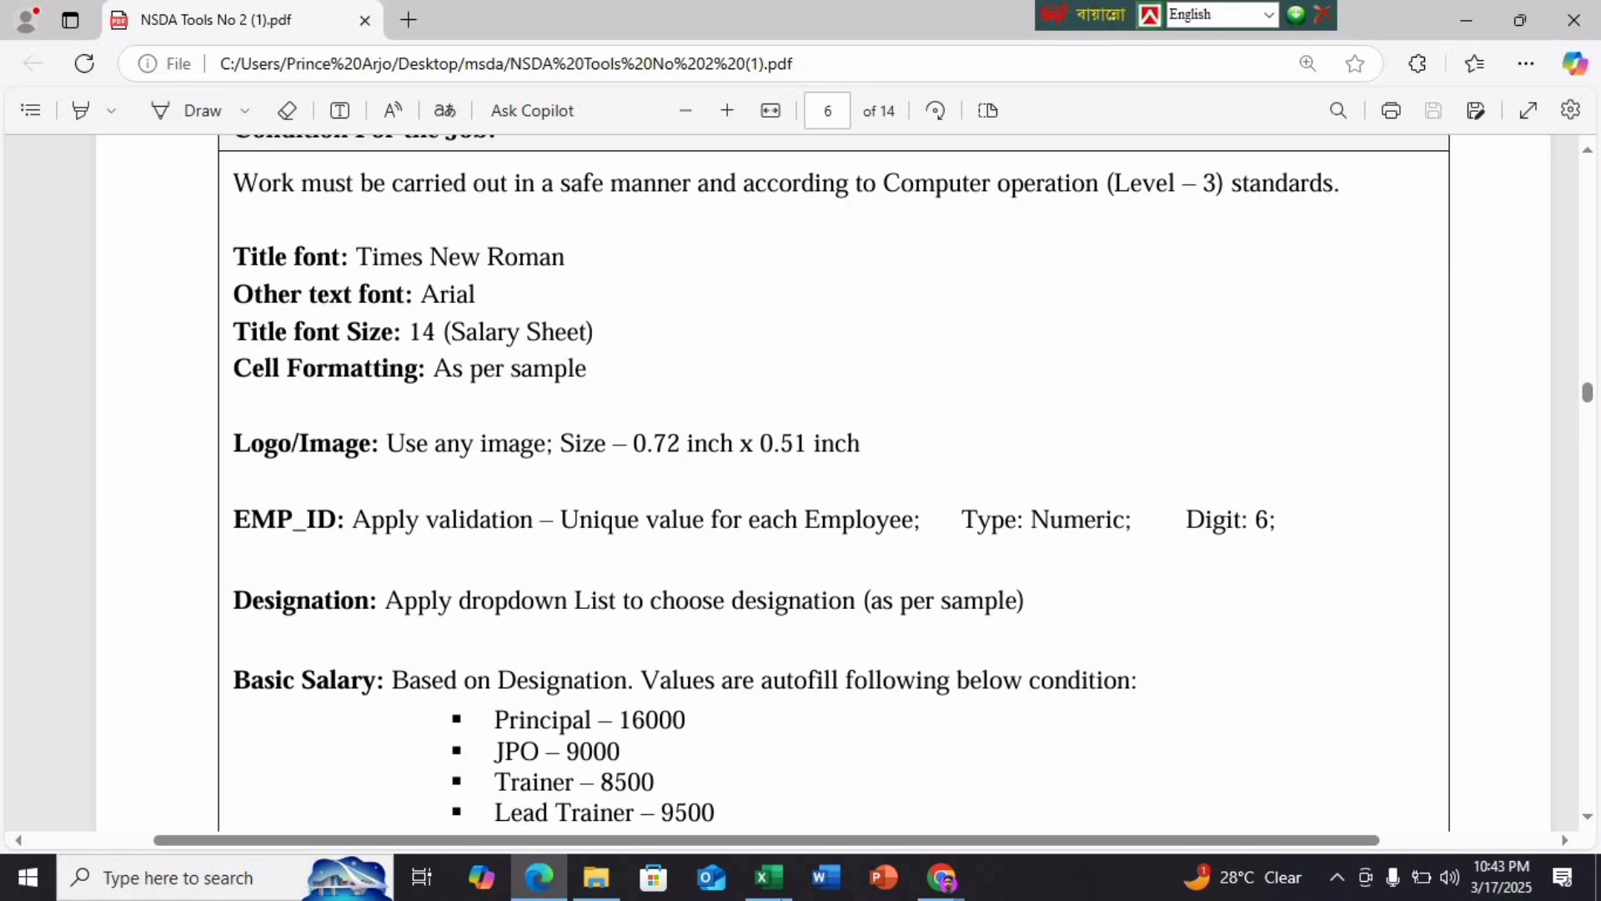
click(768, 877)
Make the Salary Sheet title bold Times New Roman at size 14
click(687, 301)
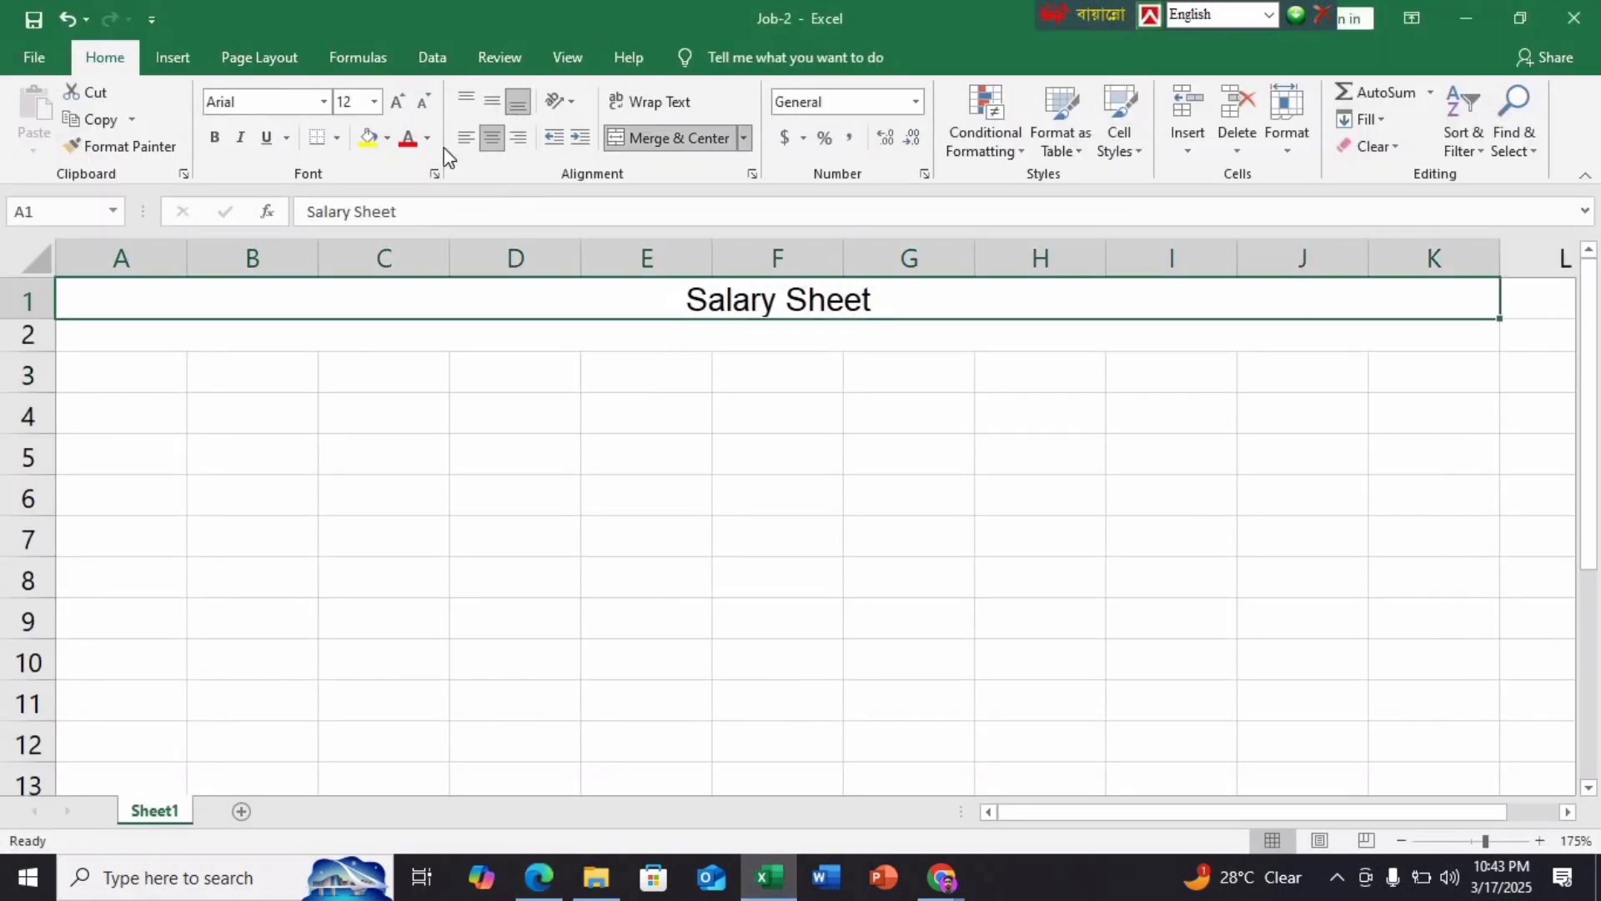
click(324, 103)
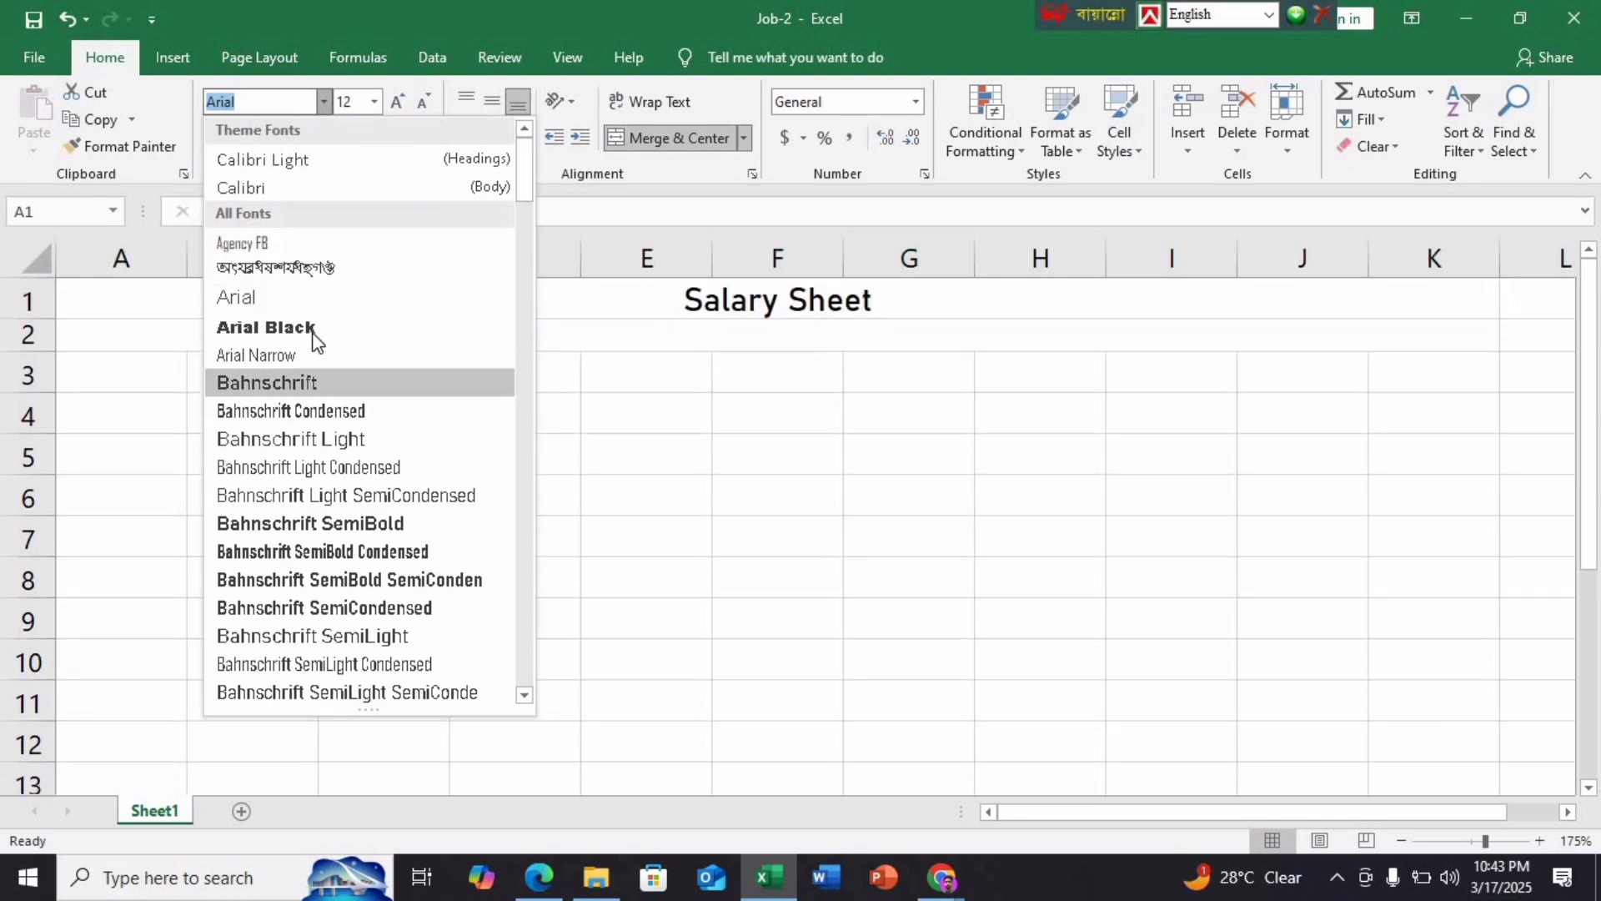
text(Times New Roma)
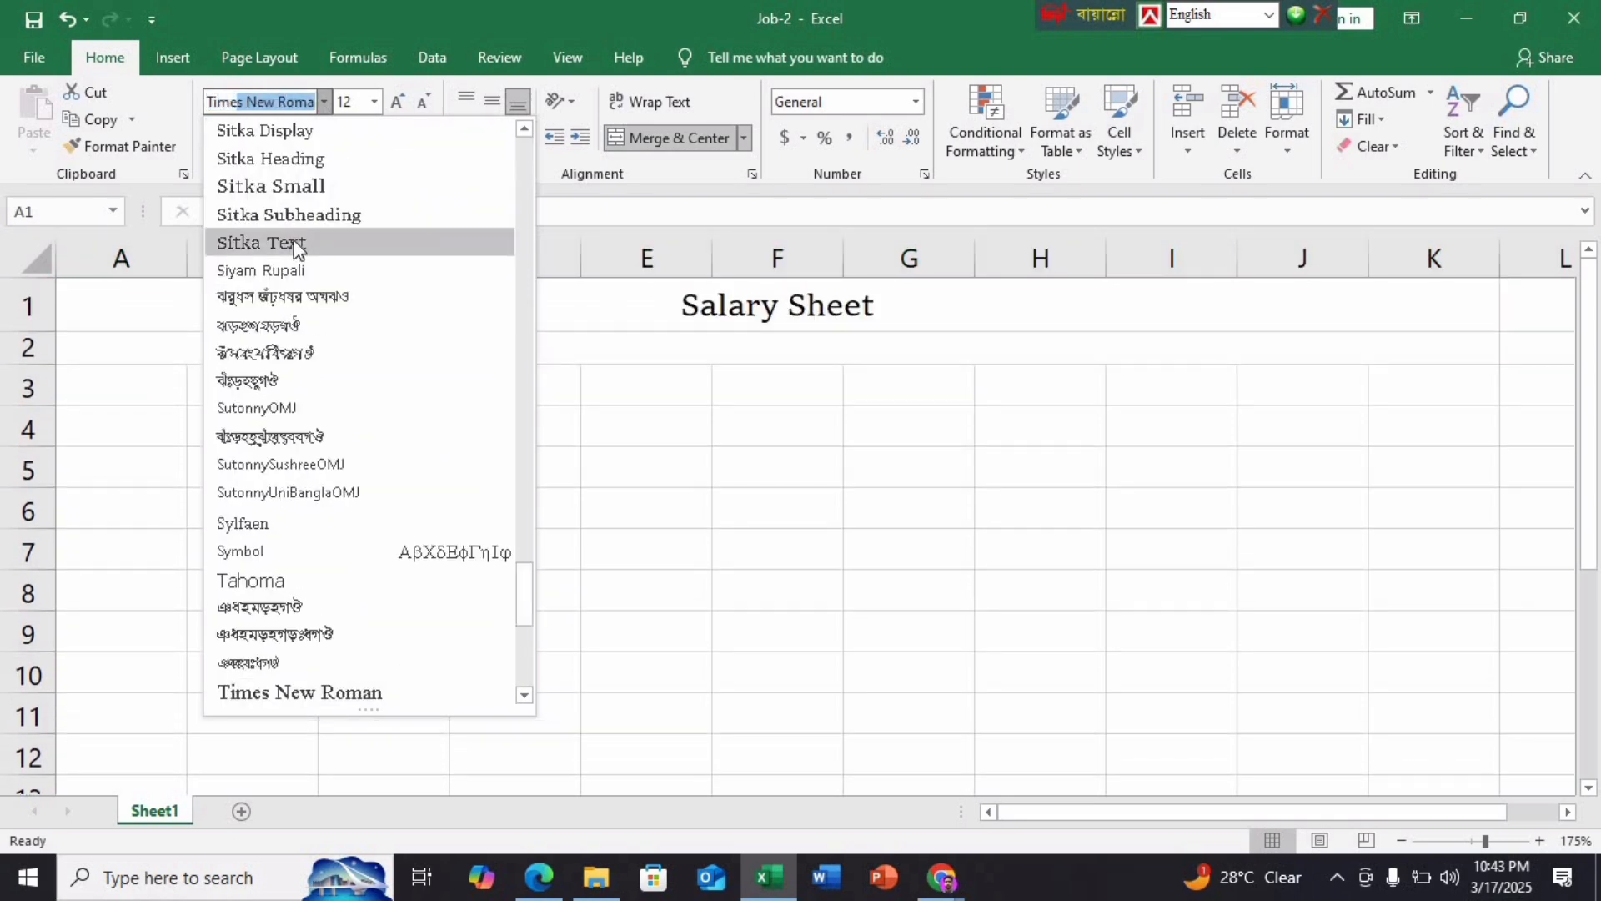
key(Return)
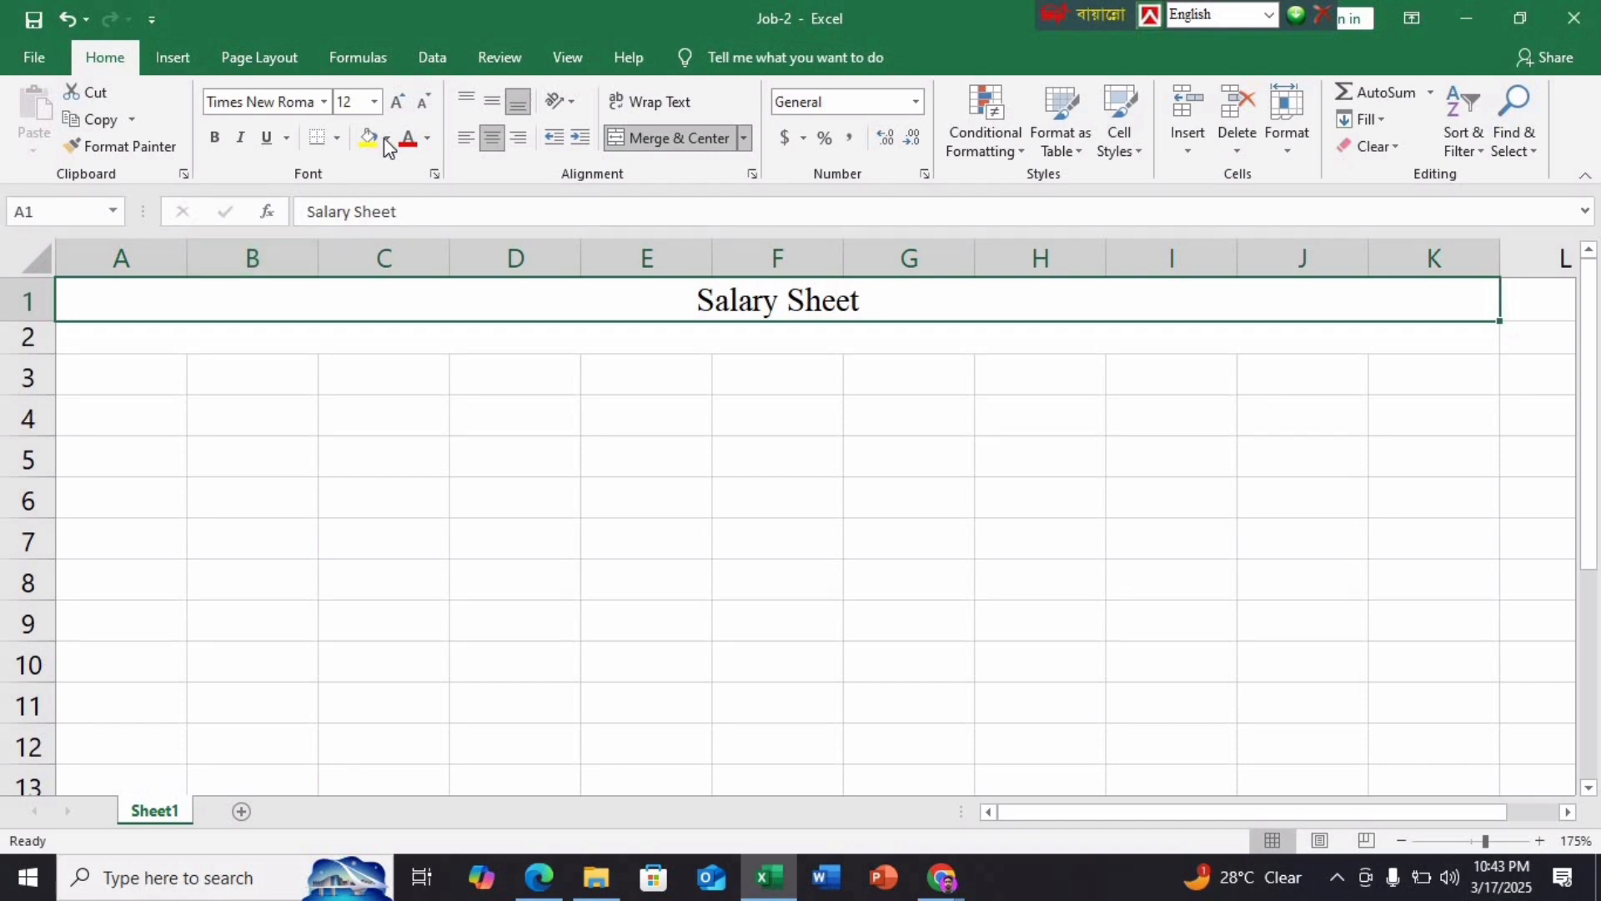
click(364, 110)
text(14)
key(Return)
key(ctrl+b)
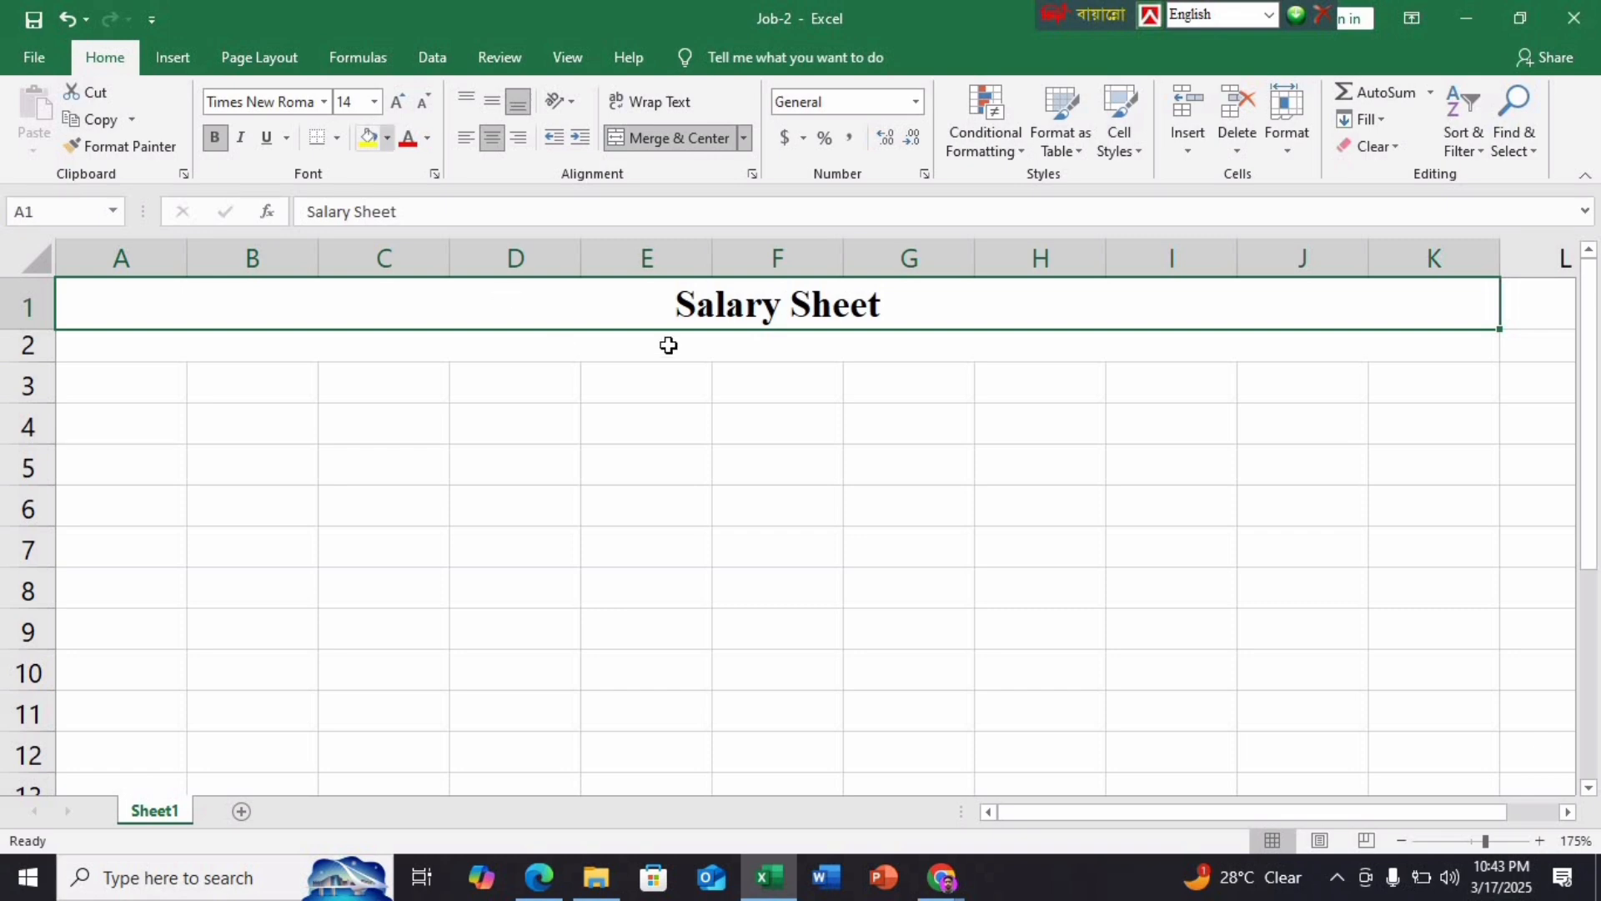
Give the title row a light blue fill
click(389, 138)
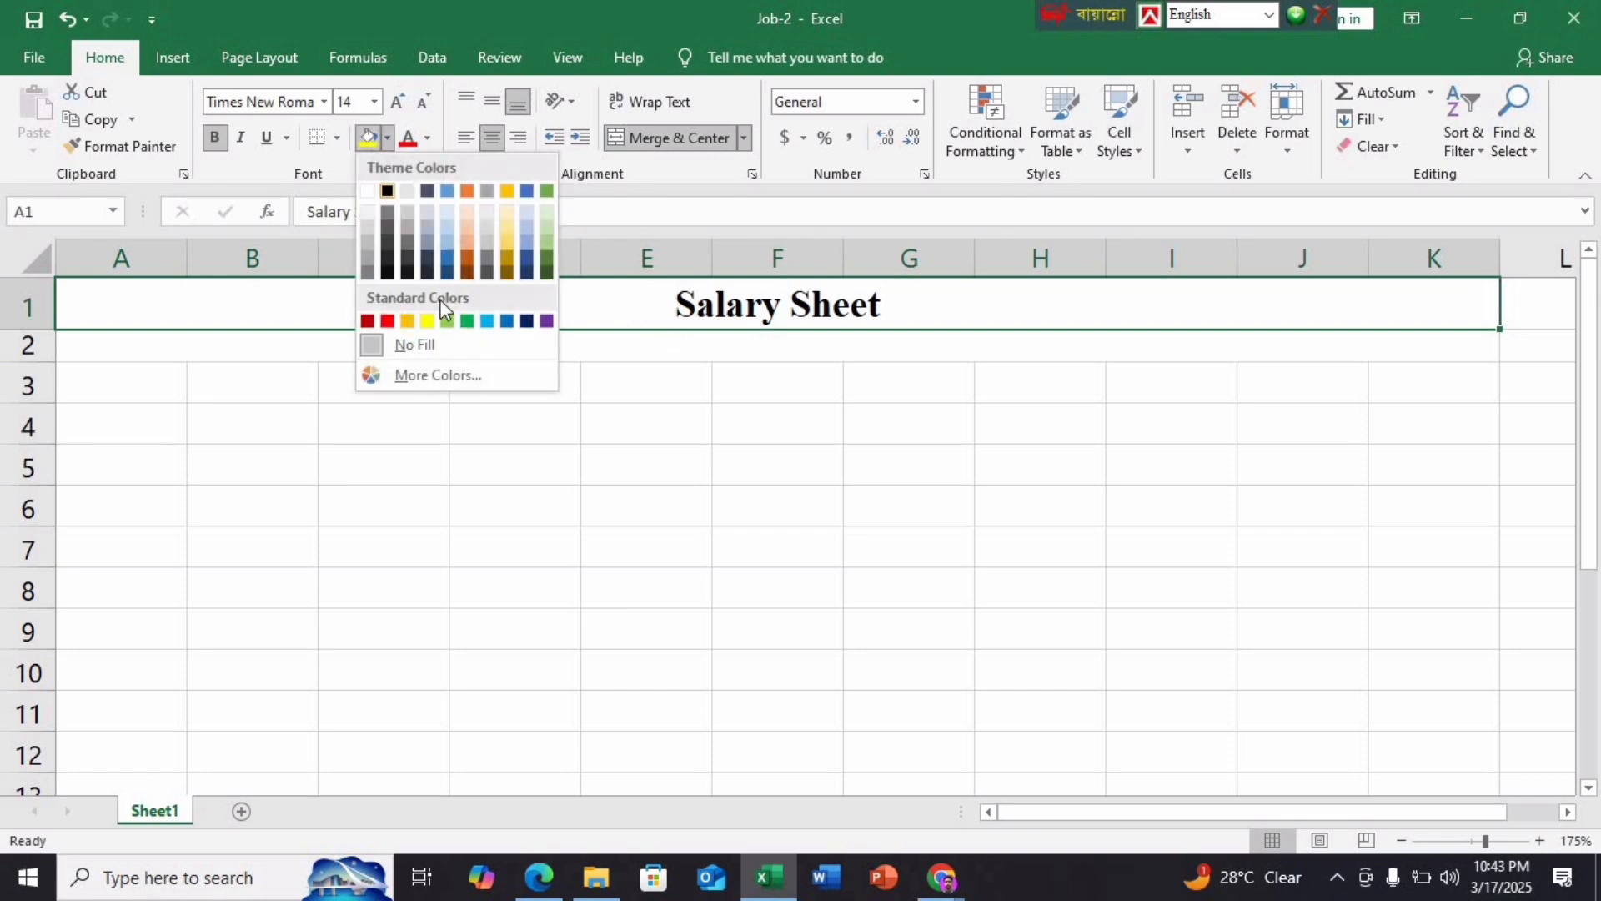
click(485, 316)
click(546, 490)
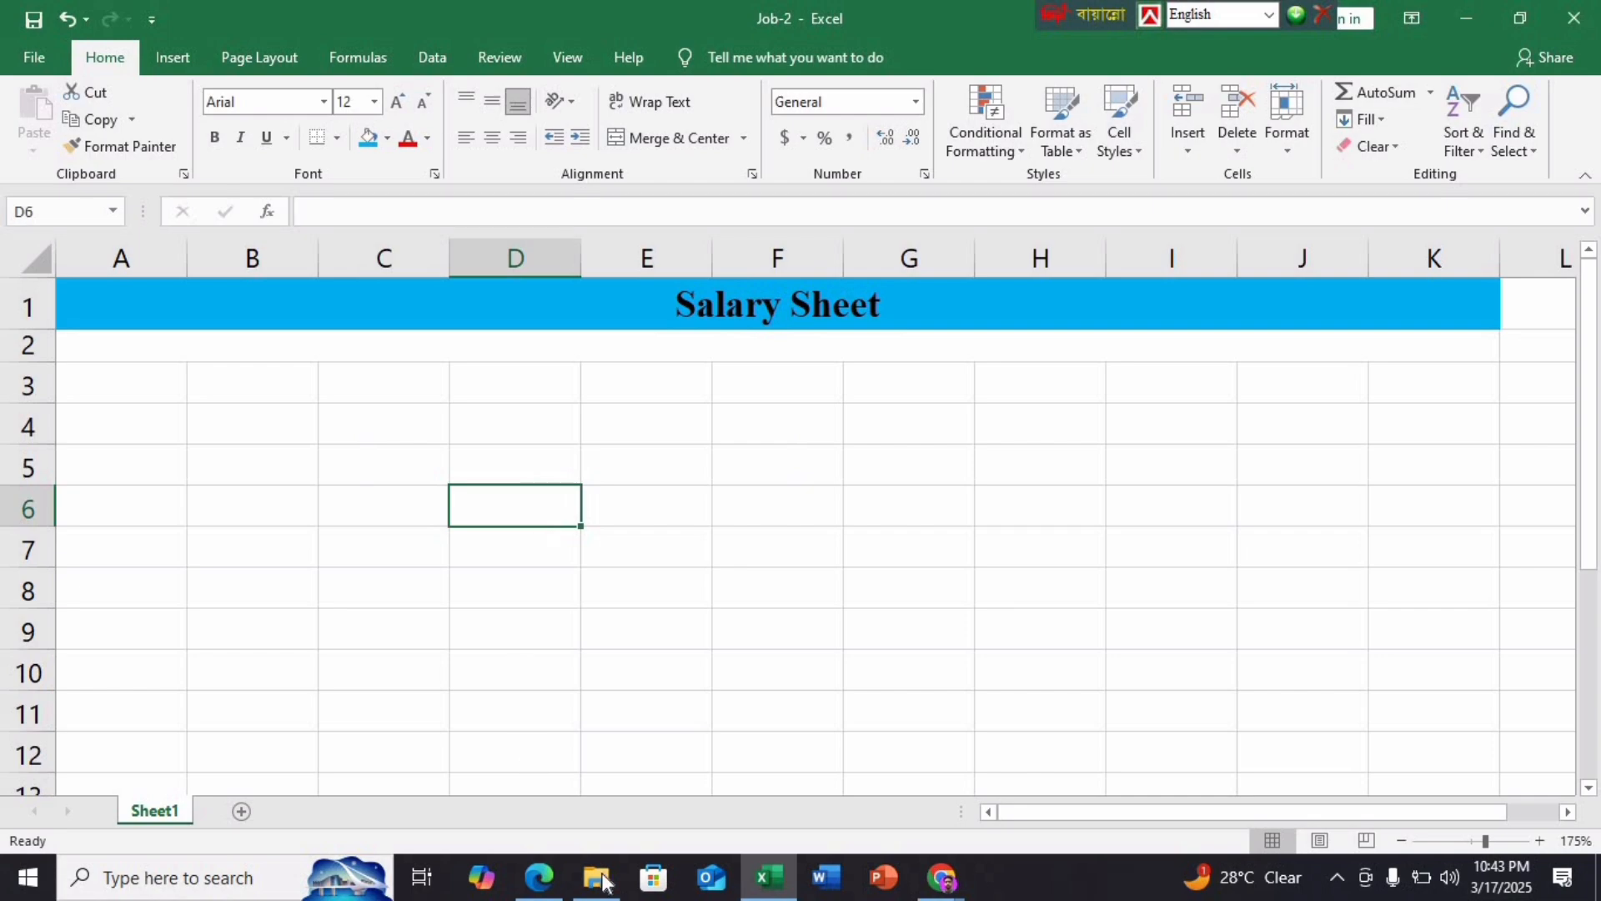
click(538, 877)
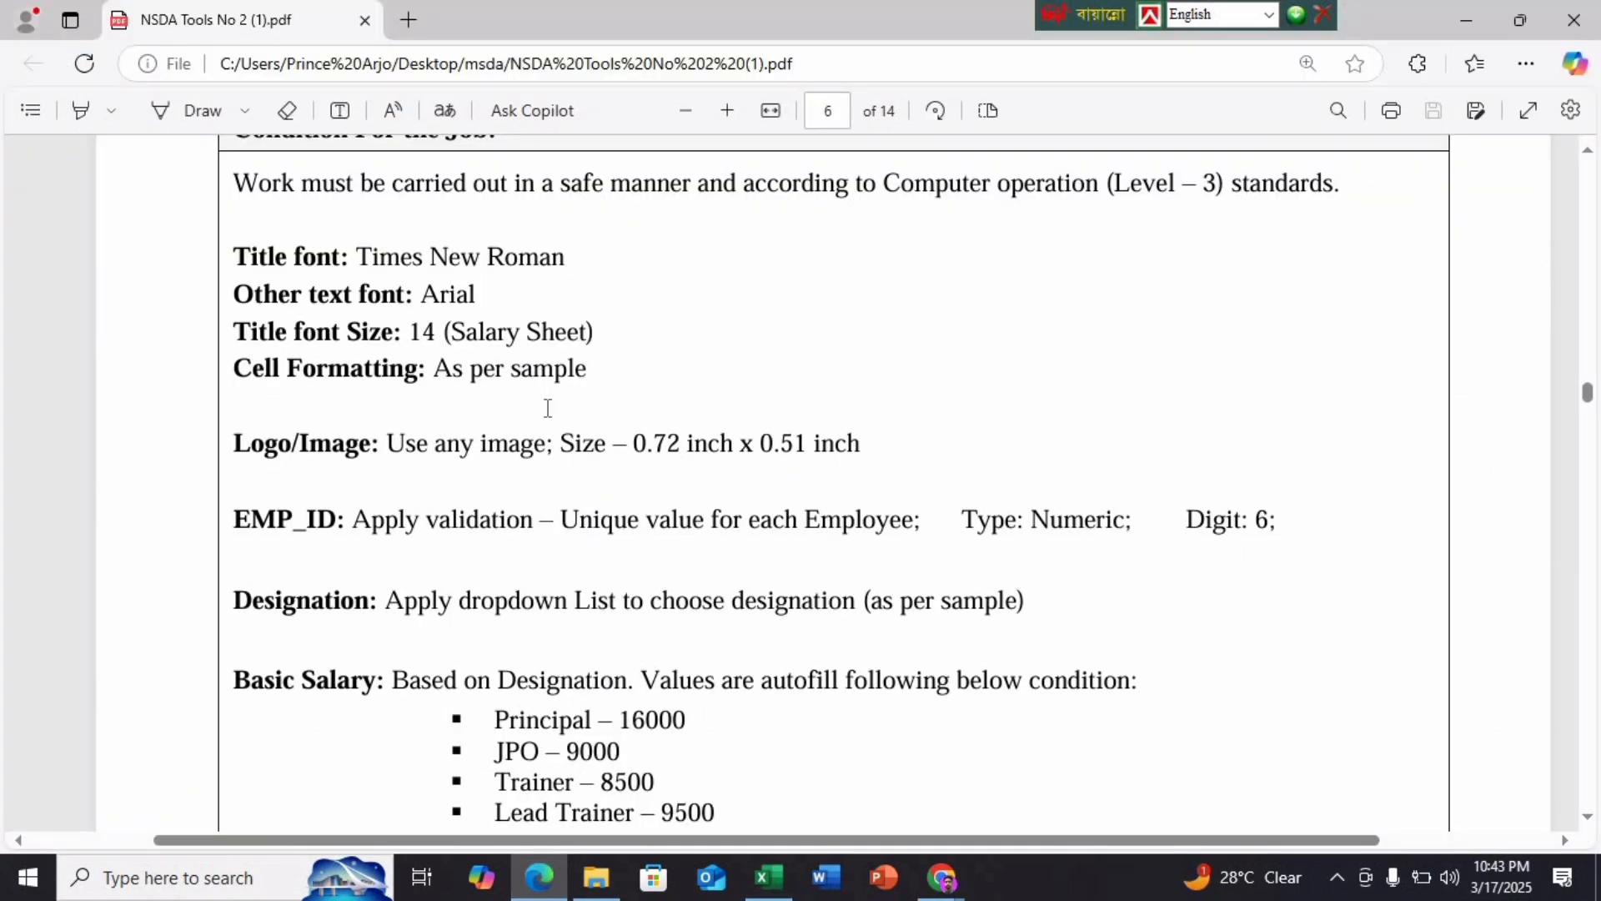
Scroll the PDF from page 6's job conditions to page 7's Salary Sheet sample
scroll(548, 408, down, 15)
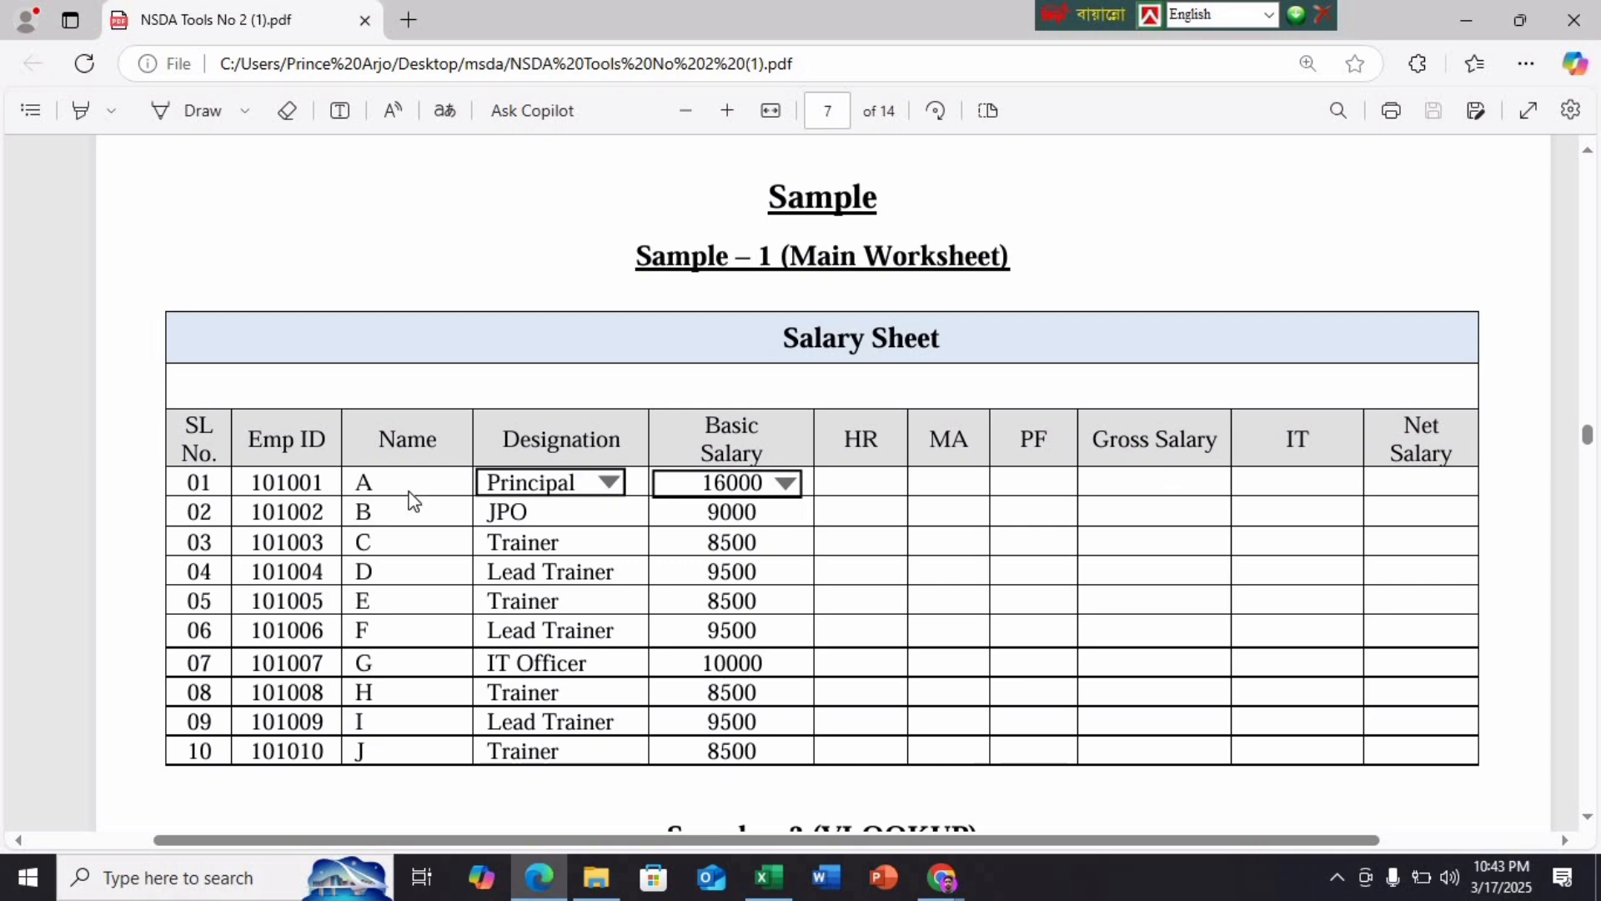
scroll(409, 501, up, 15)
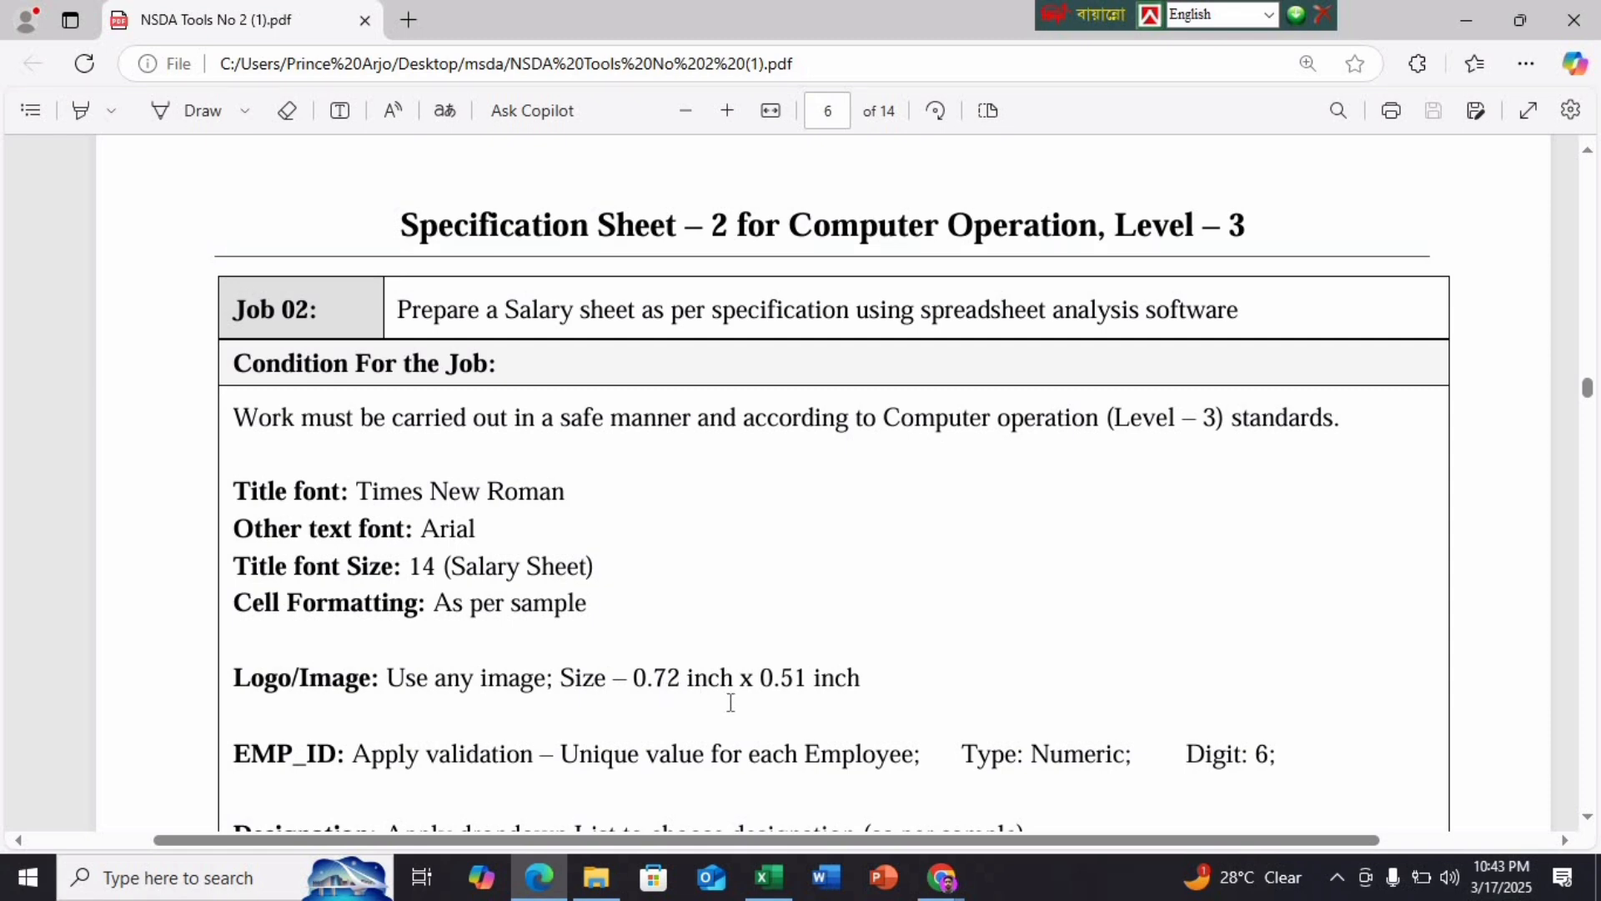
scroll(784, 700, down, 3)
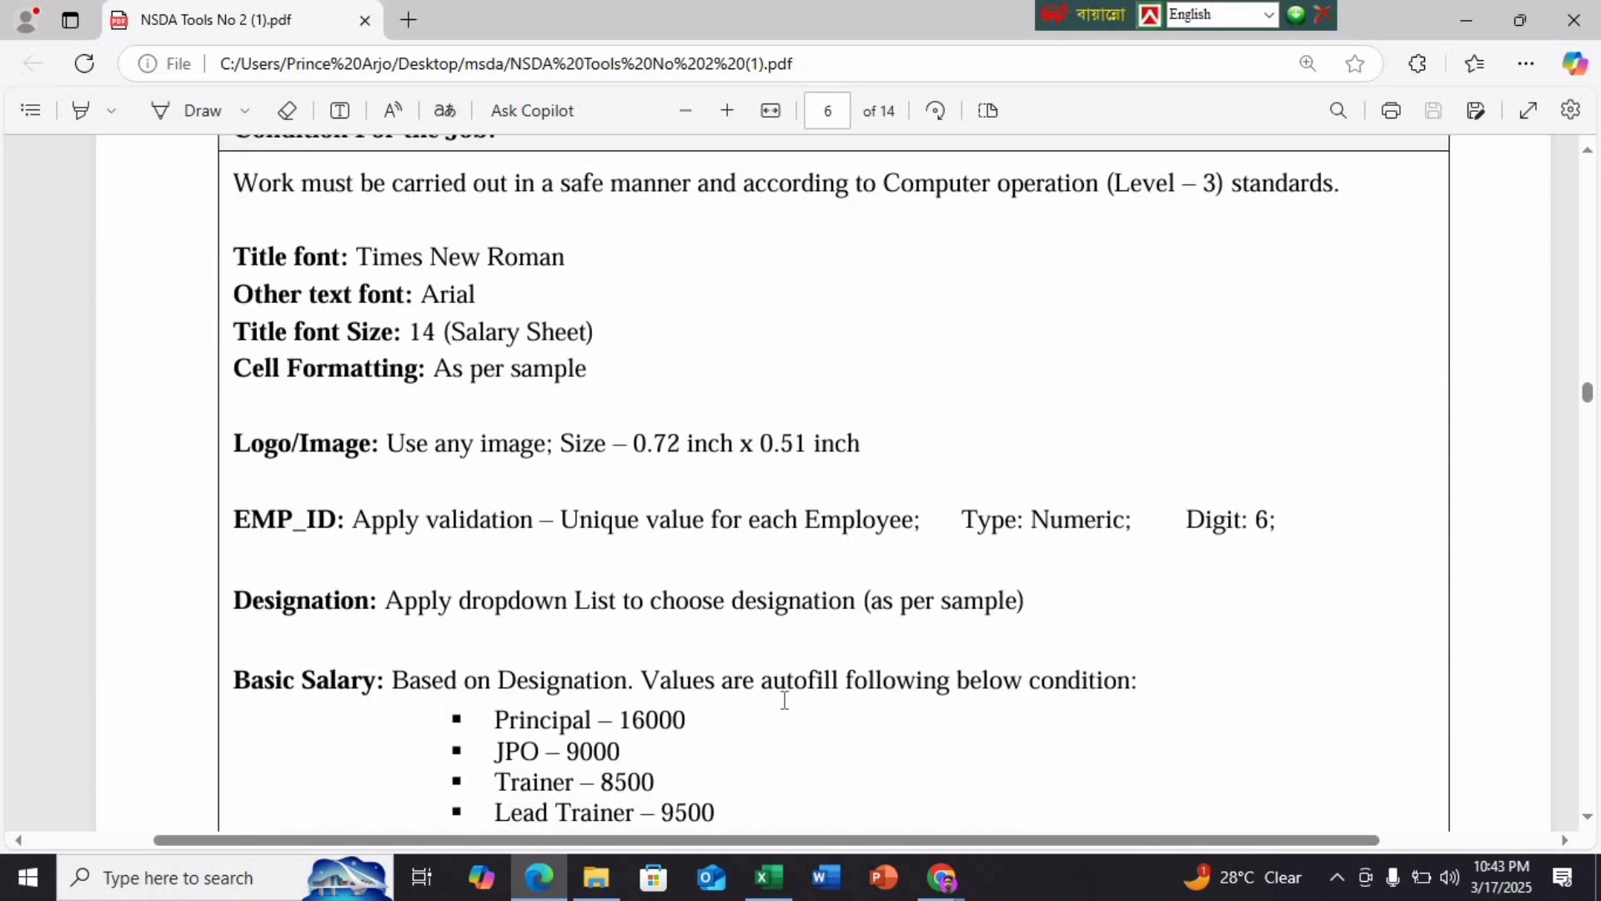
scroll(780, 498, down, 20)
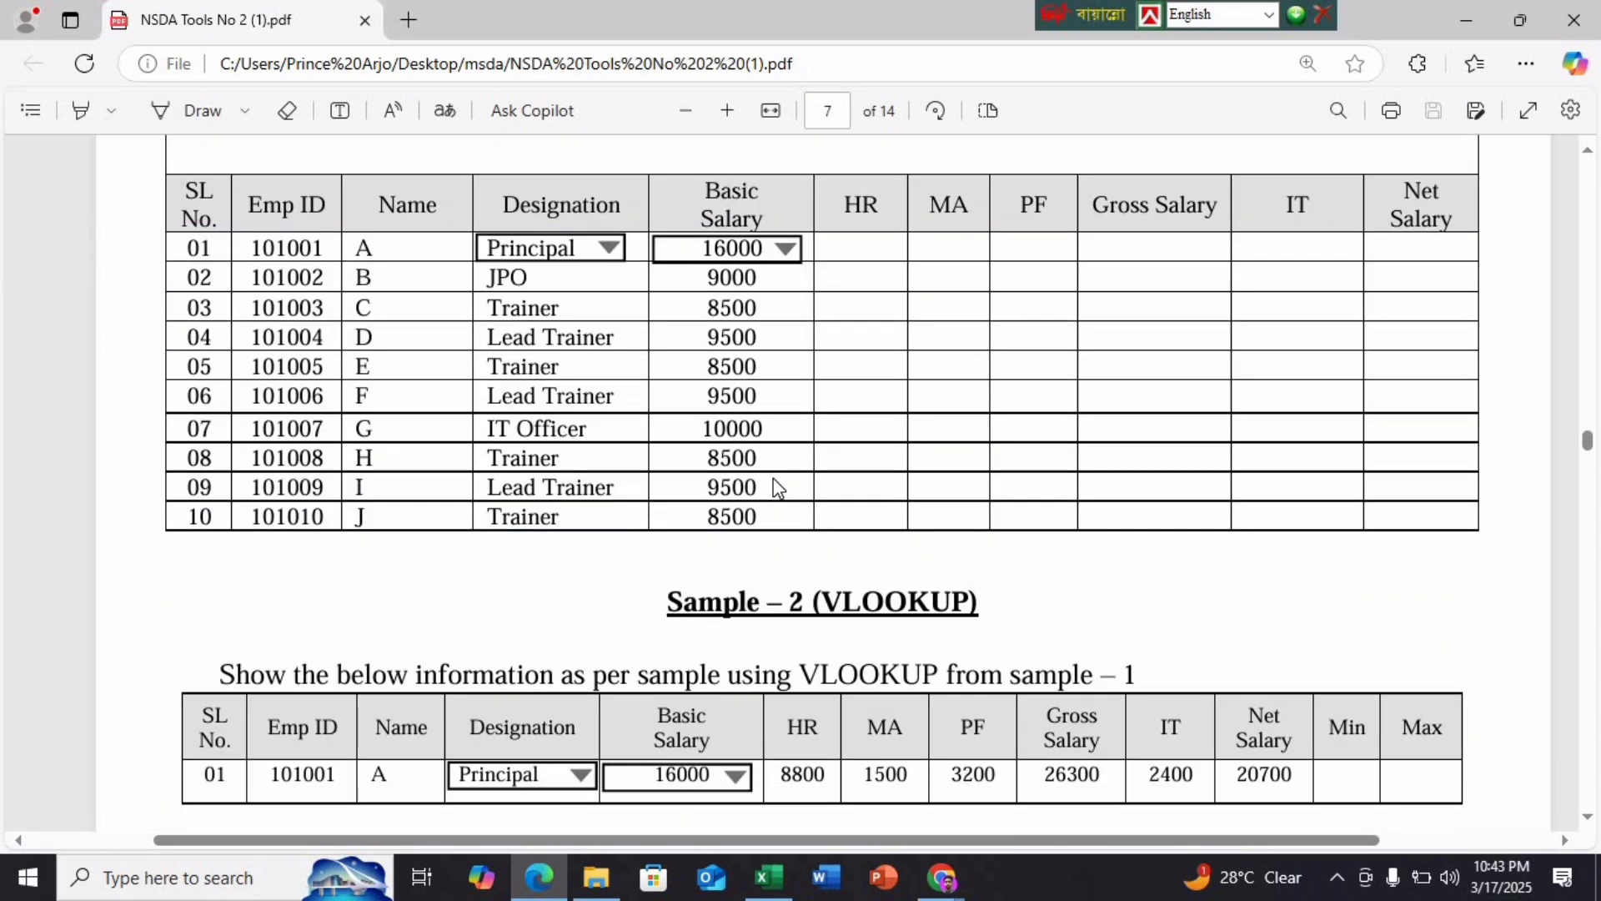
scroll(771, 474, up, 3)
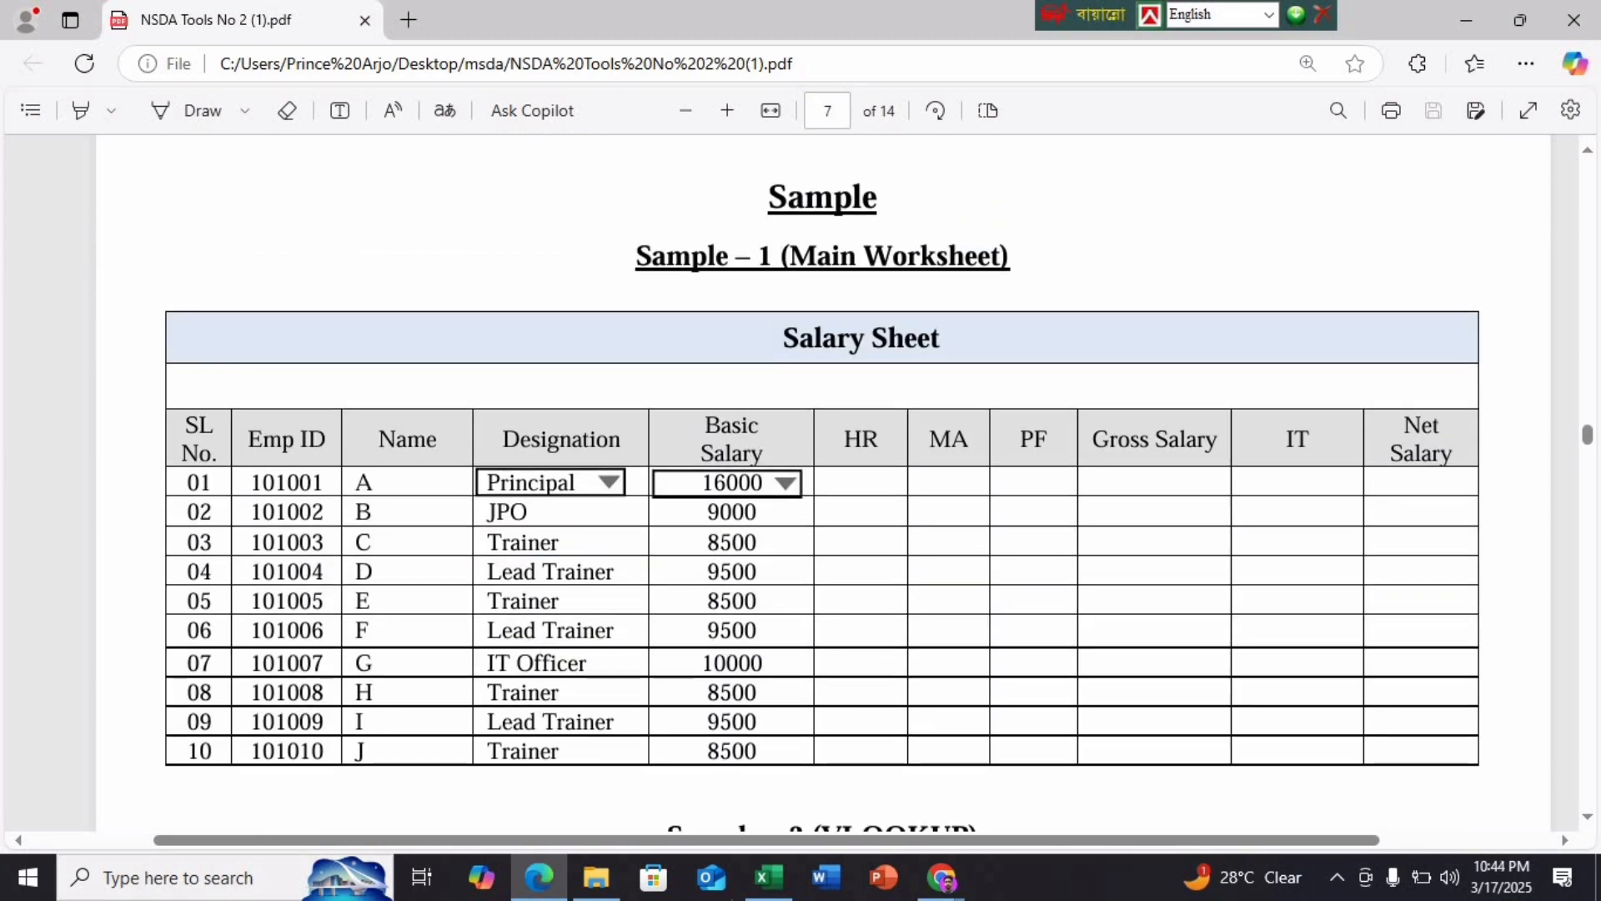
Insert the lion photo from the Desktop into the sheet, then delete it
click(763, 767)
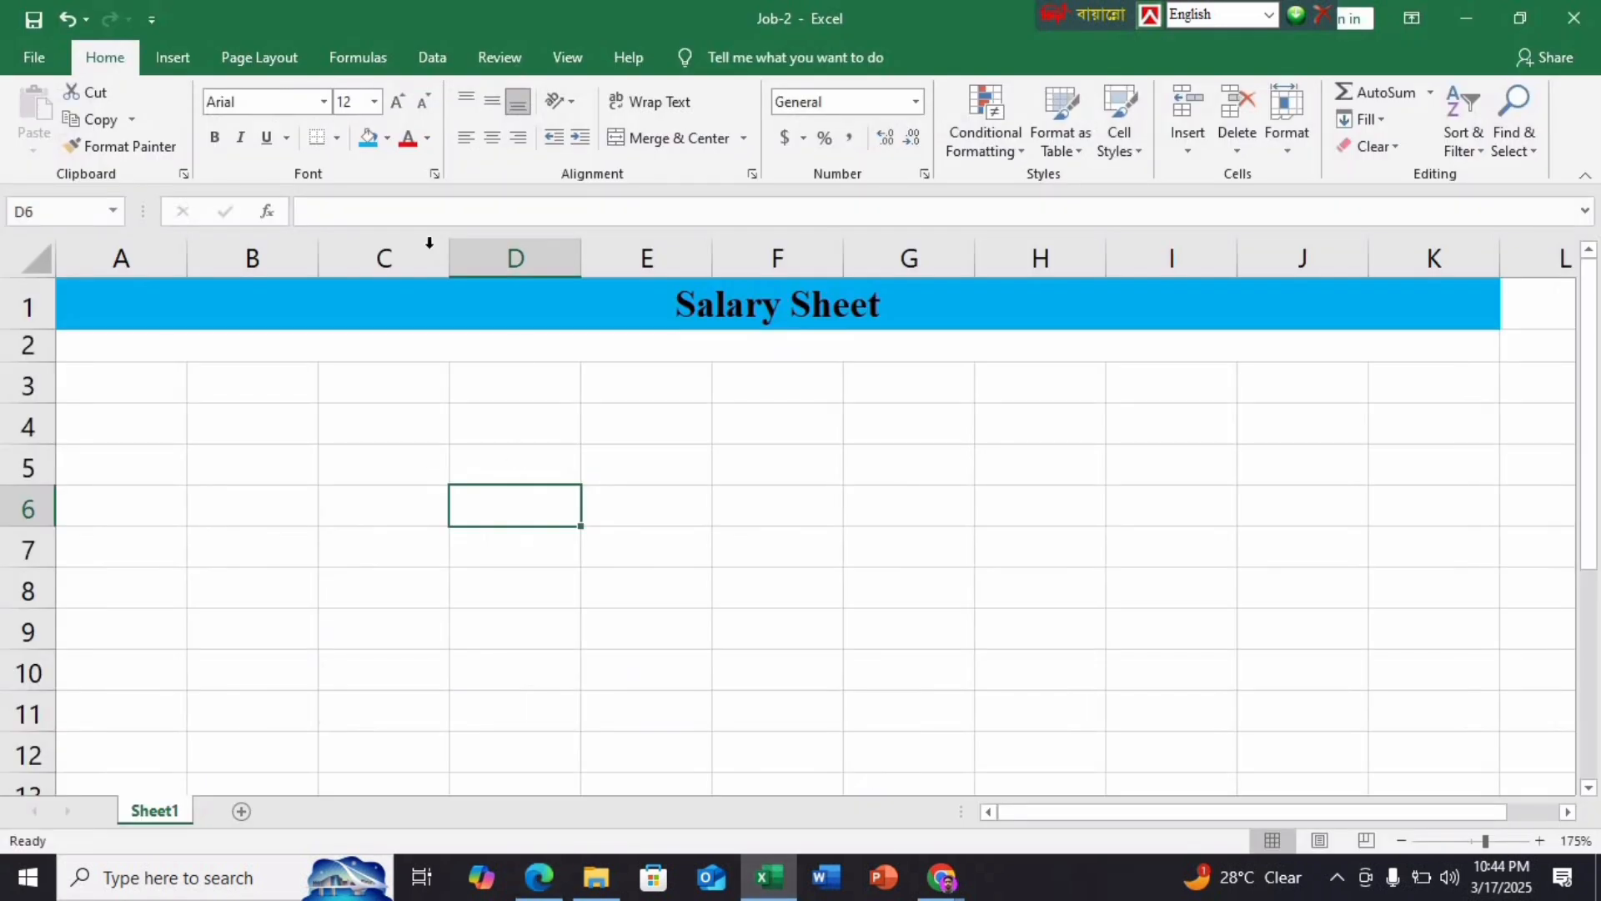
click(173, 57)
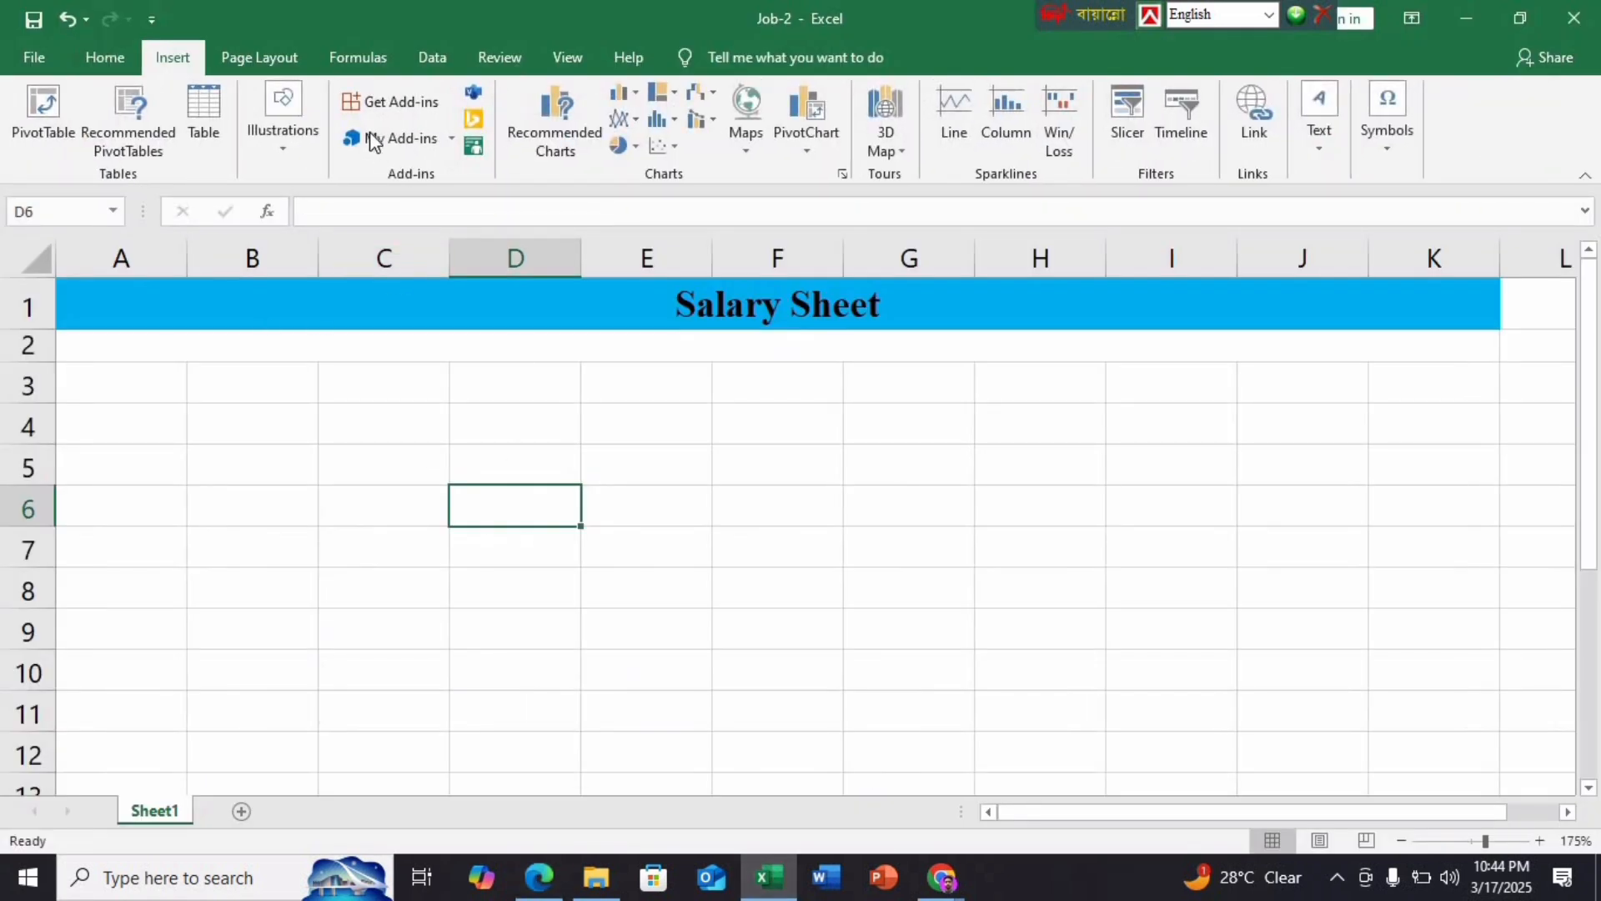
click(284, 125)
click(277, 233)
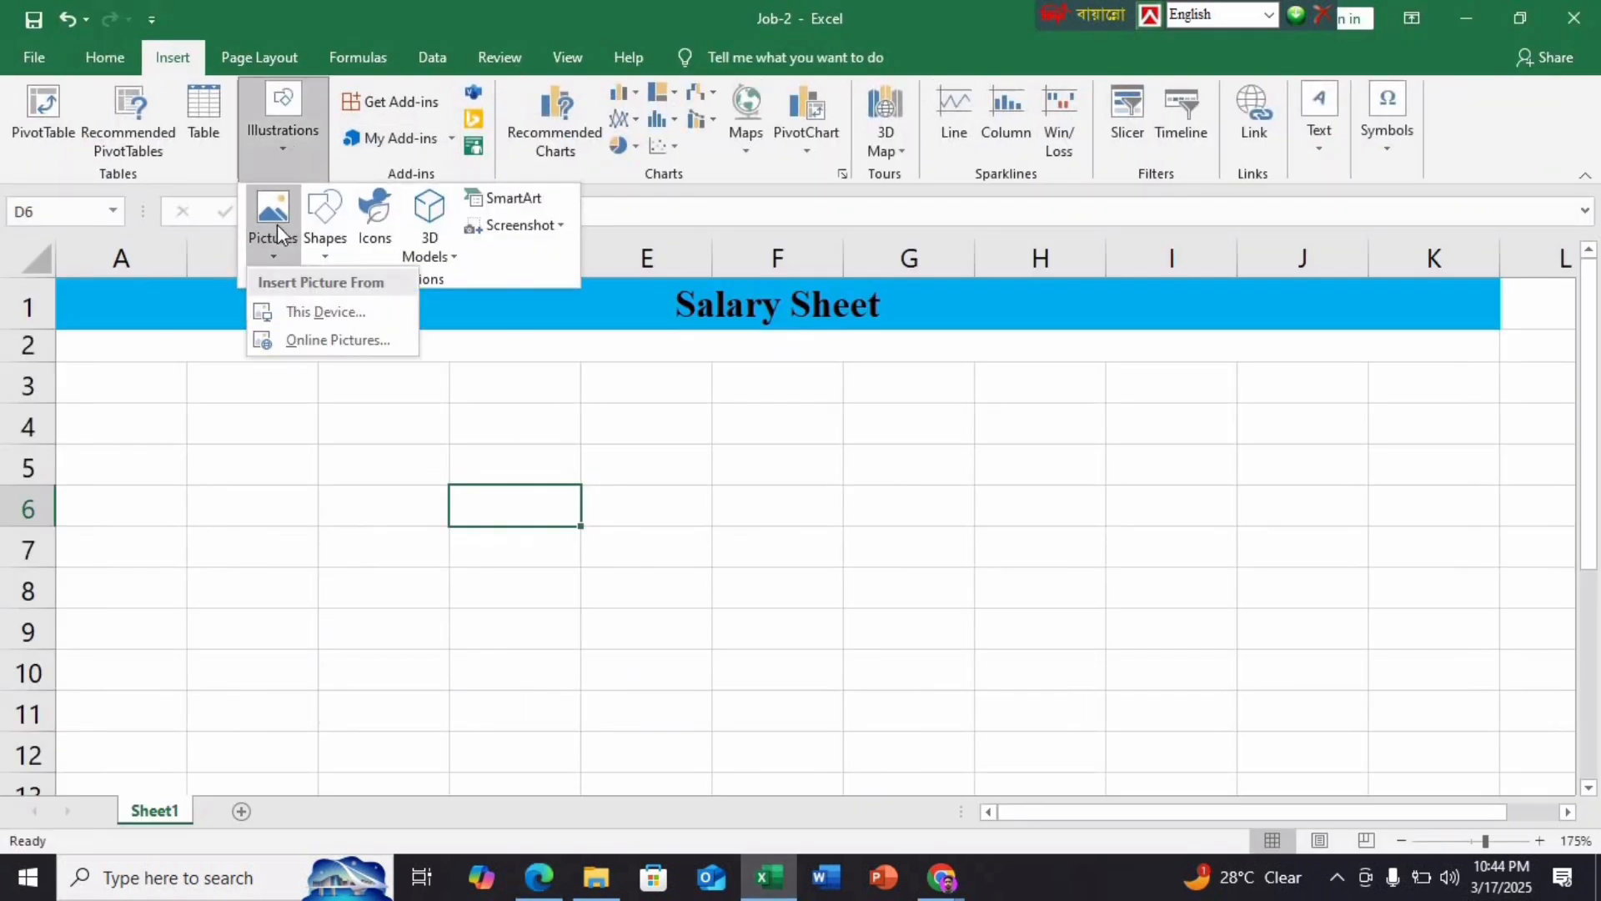
click(339, 314)
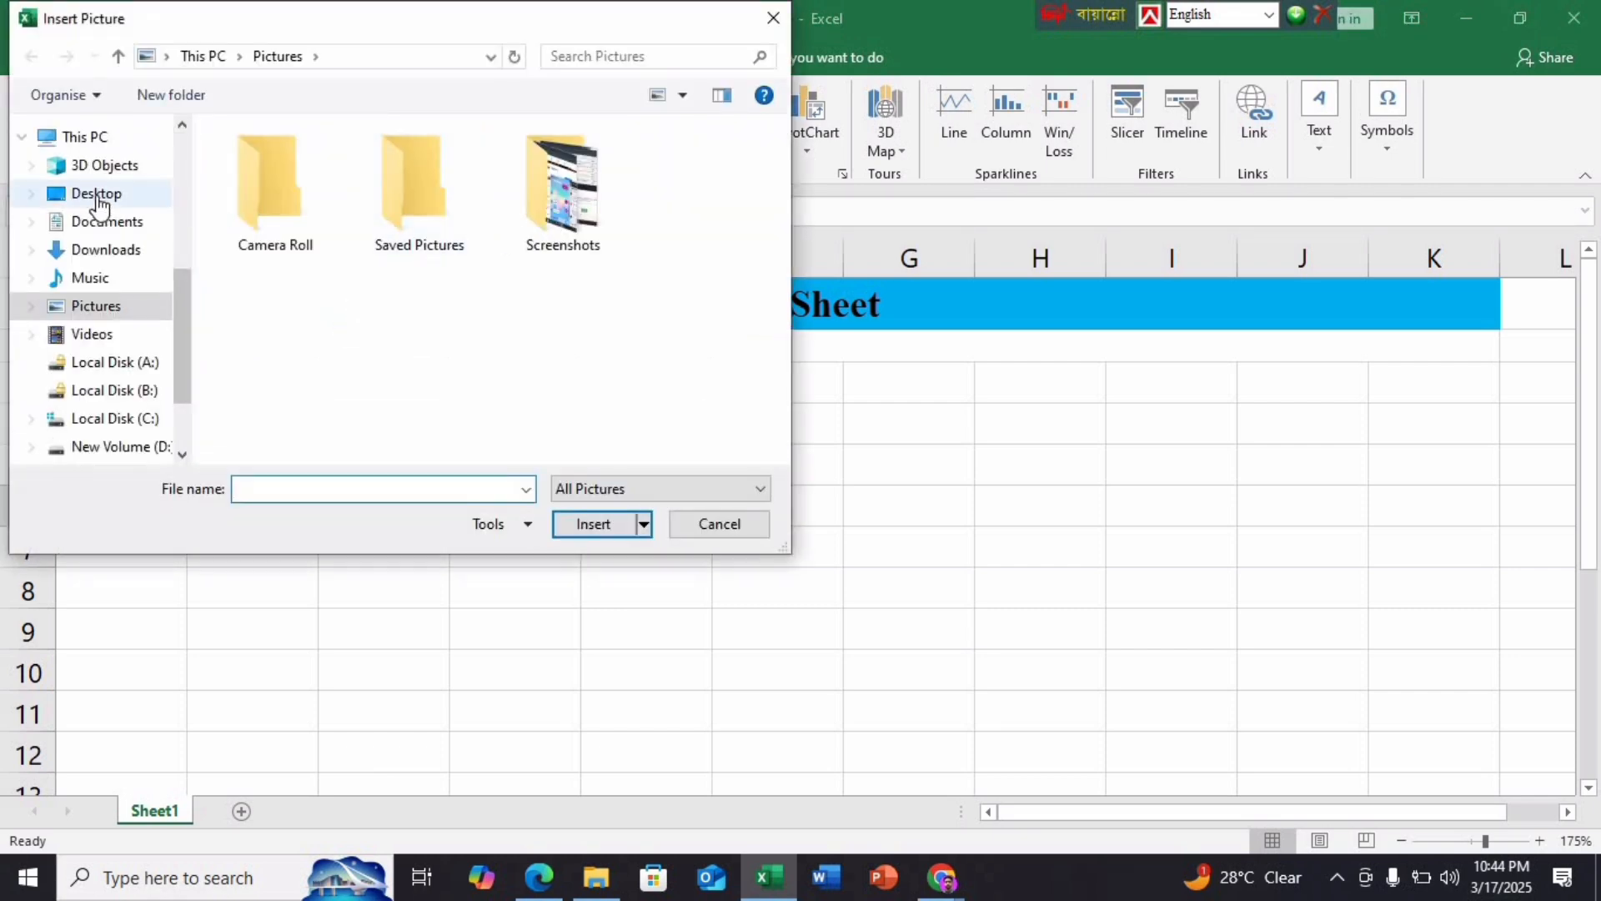
click(100, 196)
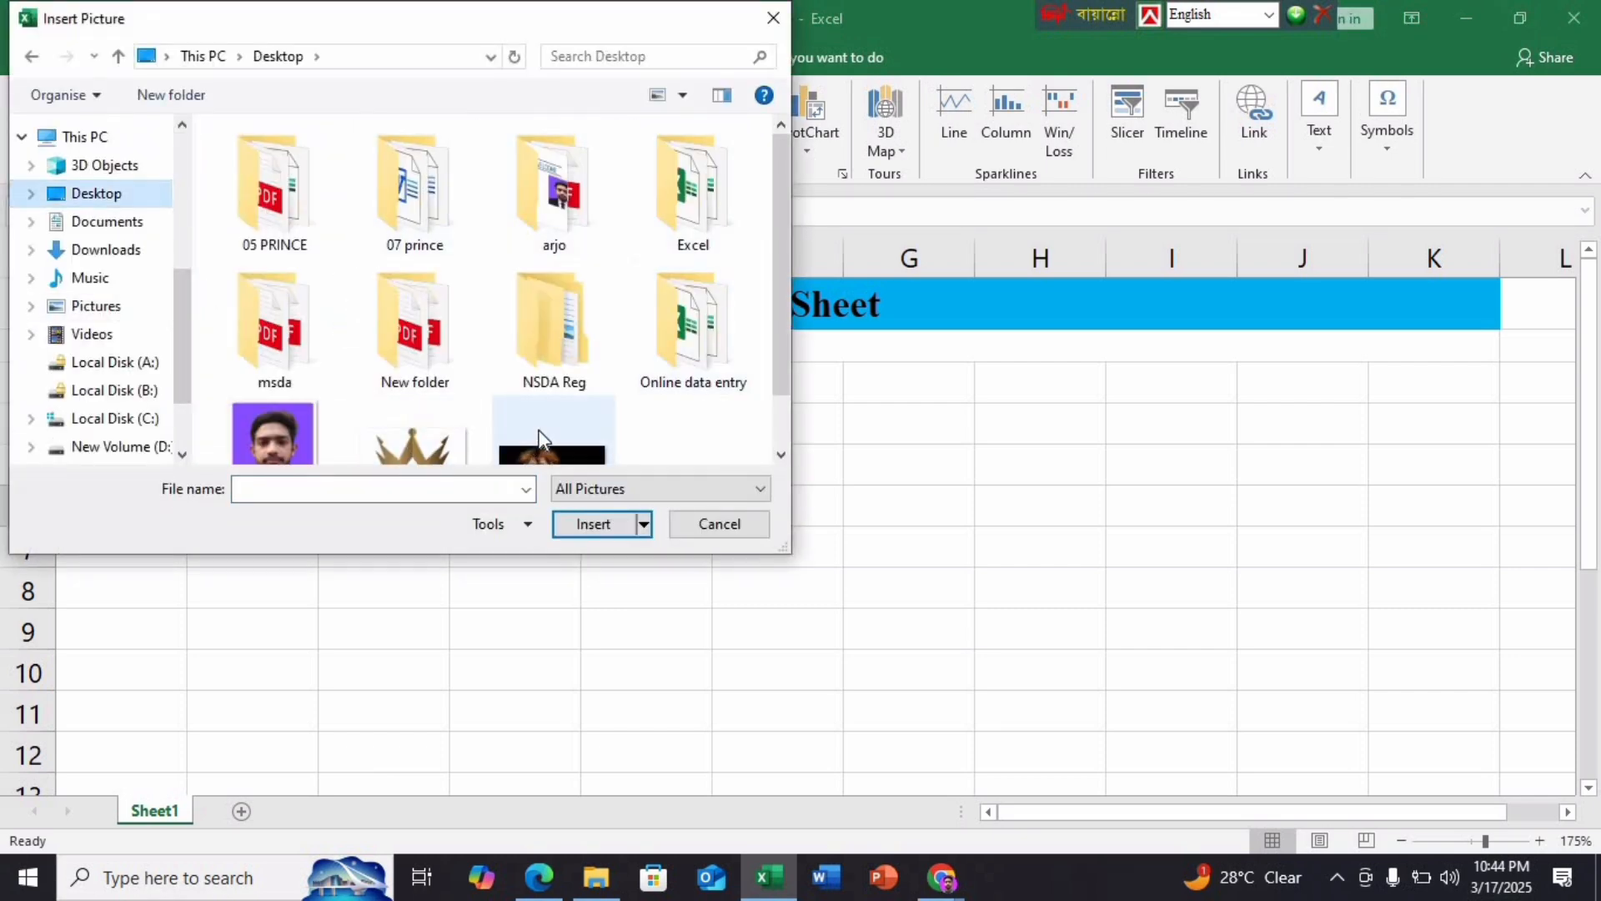
click(544, 440)
click(594, 524)
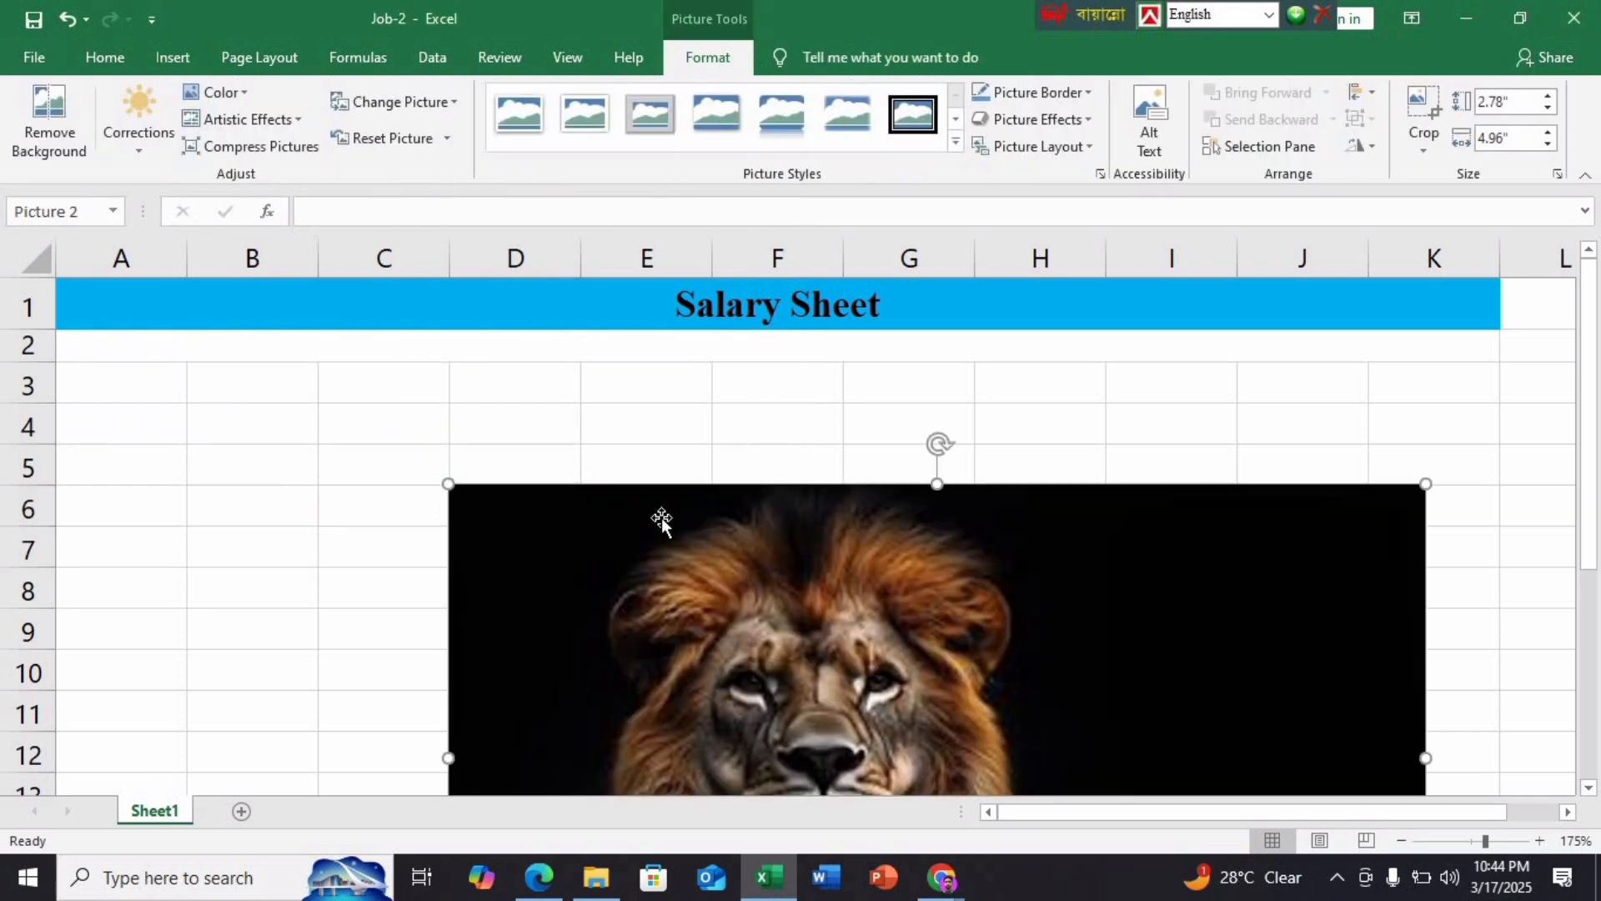
key(Delete)
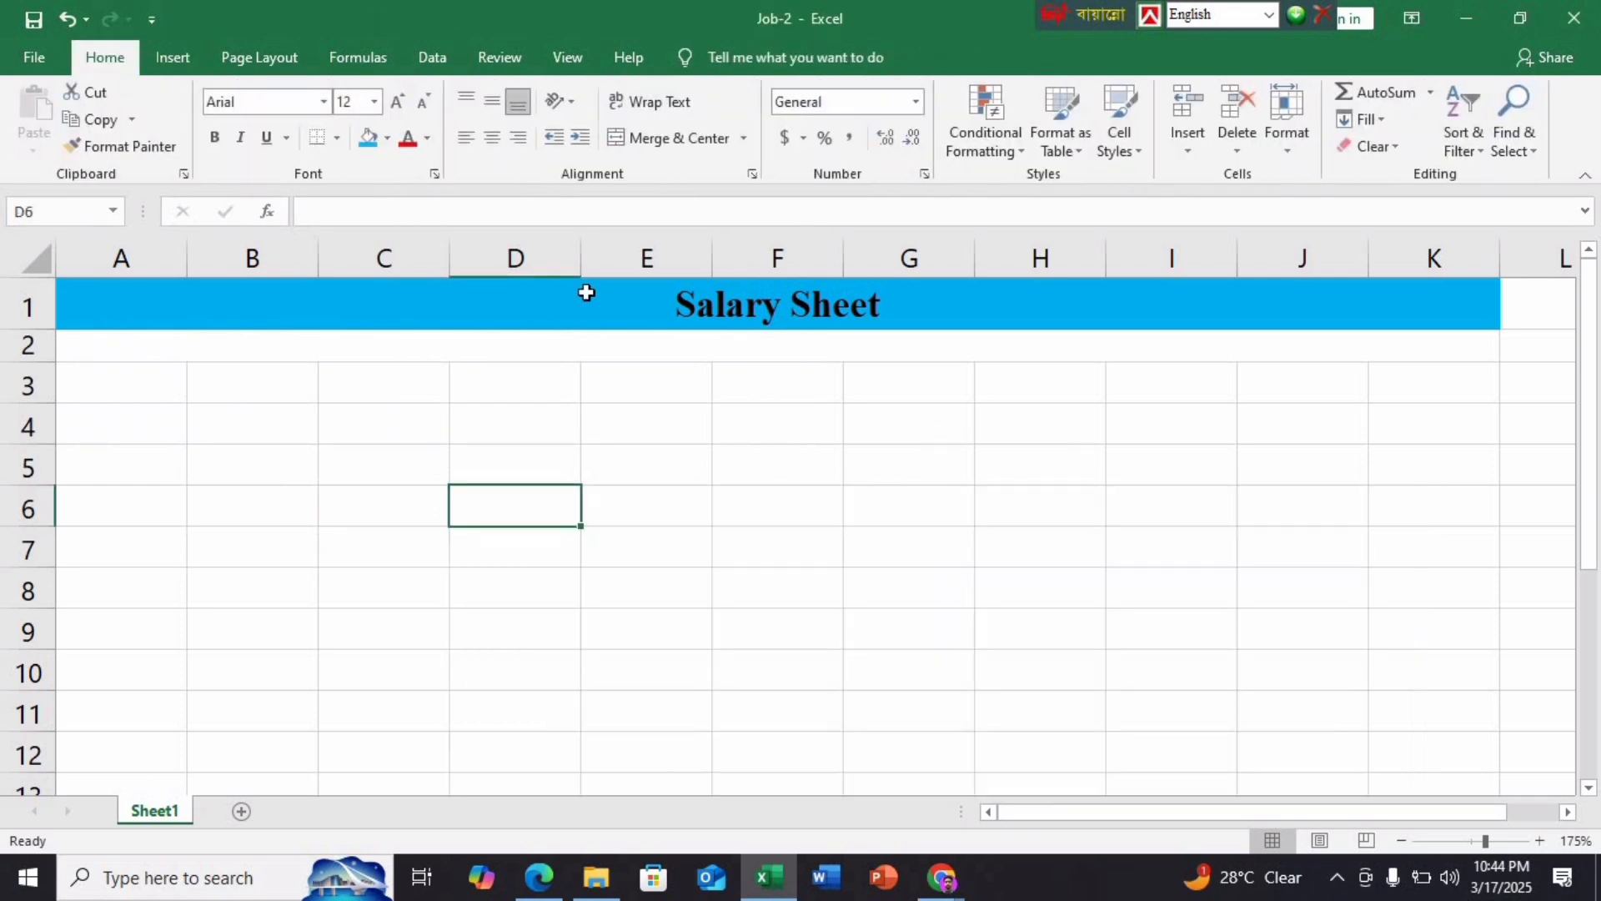
Insert the crown logo image from this computer and open its Size settings
click(161, 49)
click(206, 157)
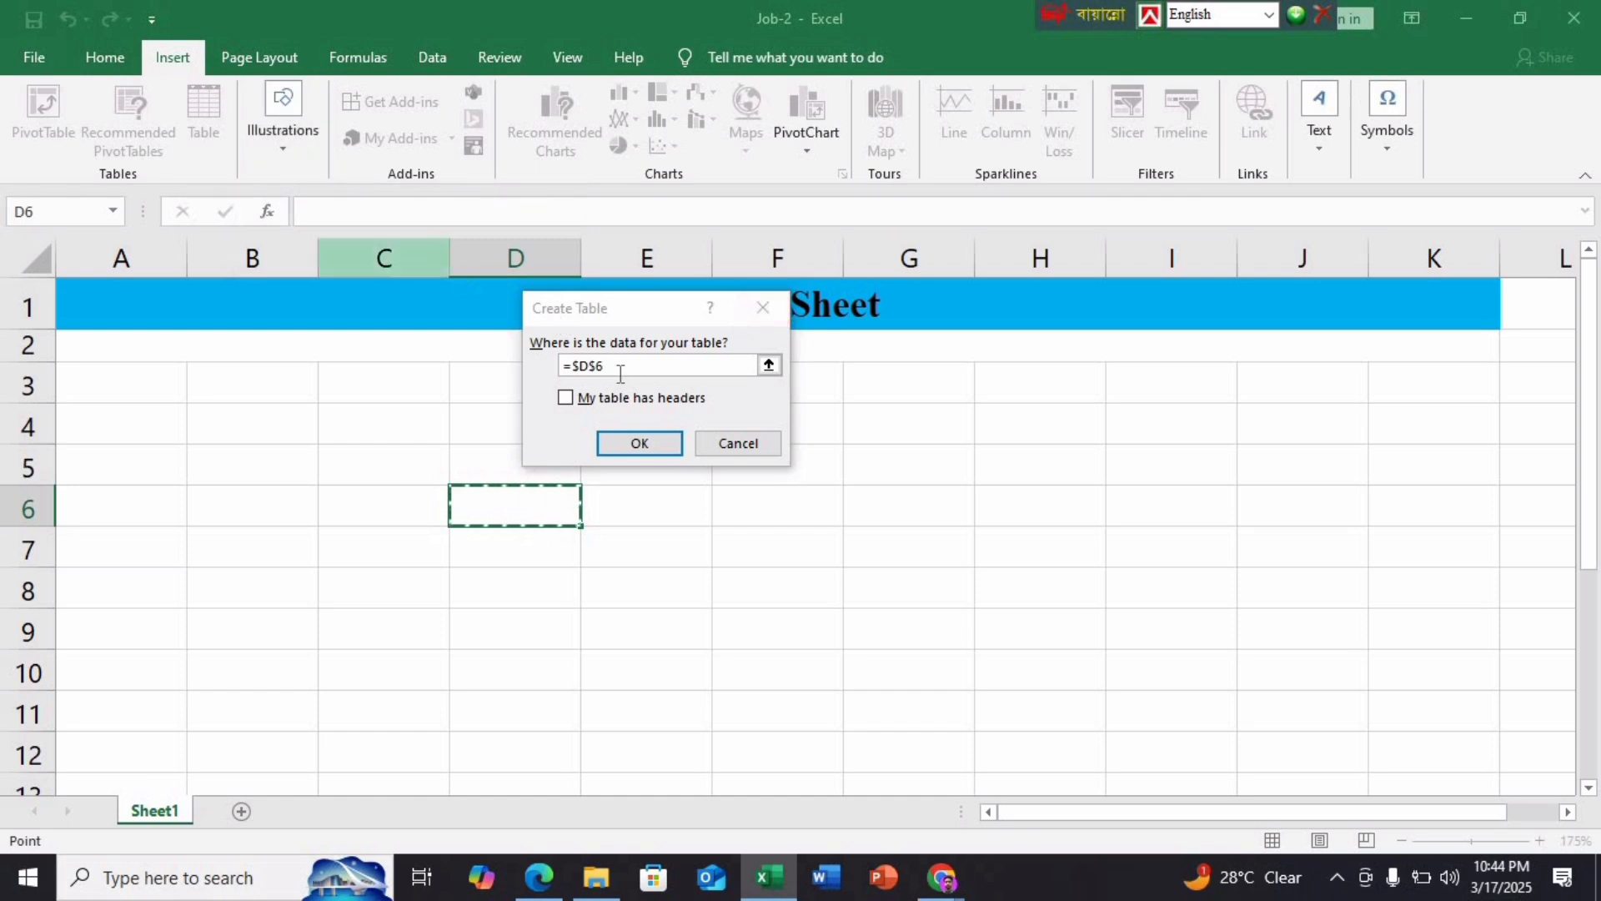
click(738, 443)
click(284, 167)
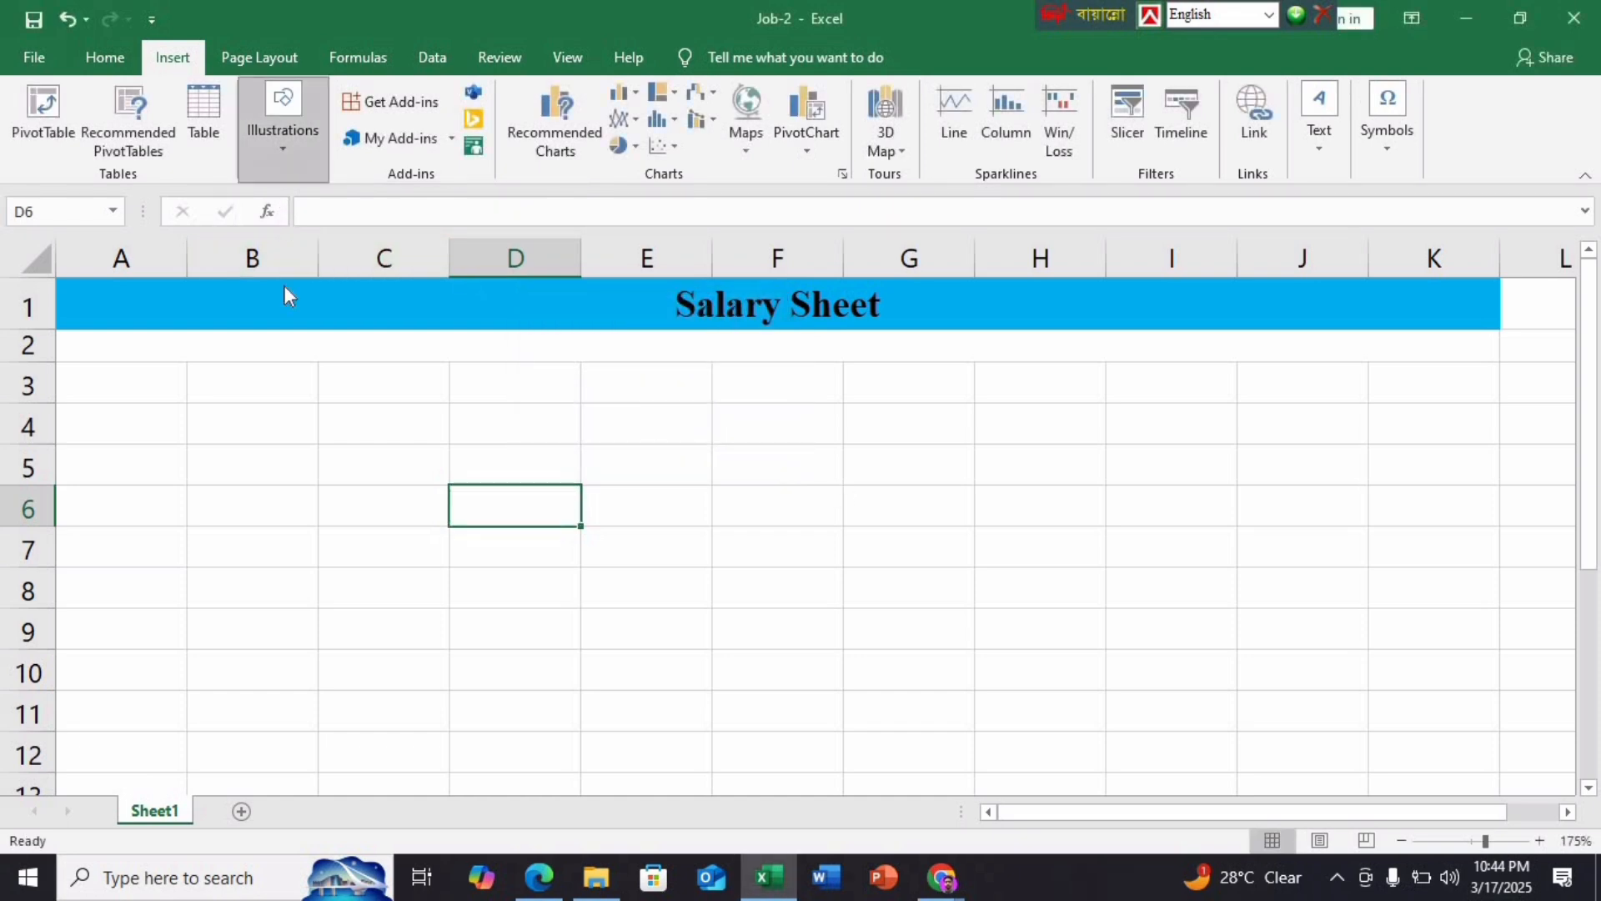
click(272, 222)
click(293, 313)
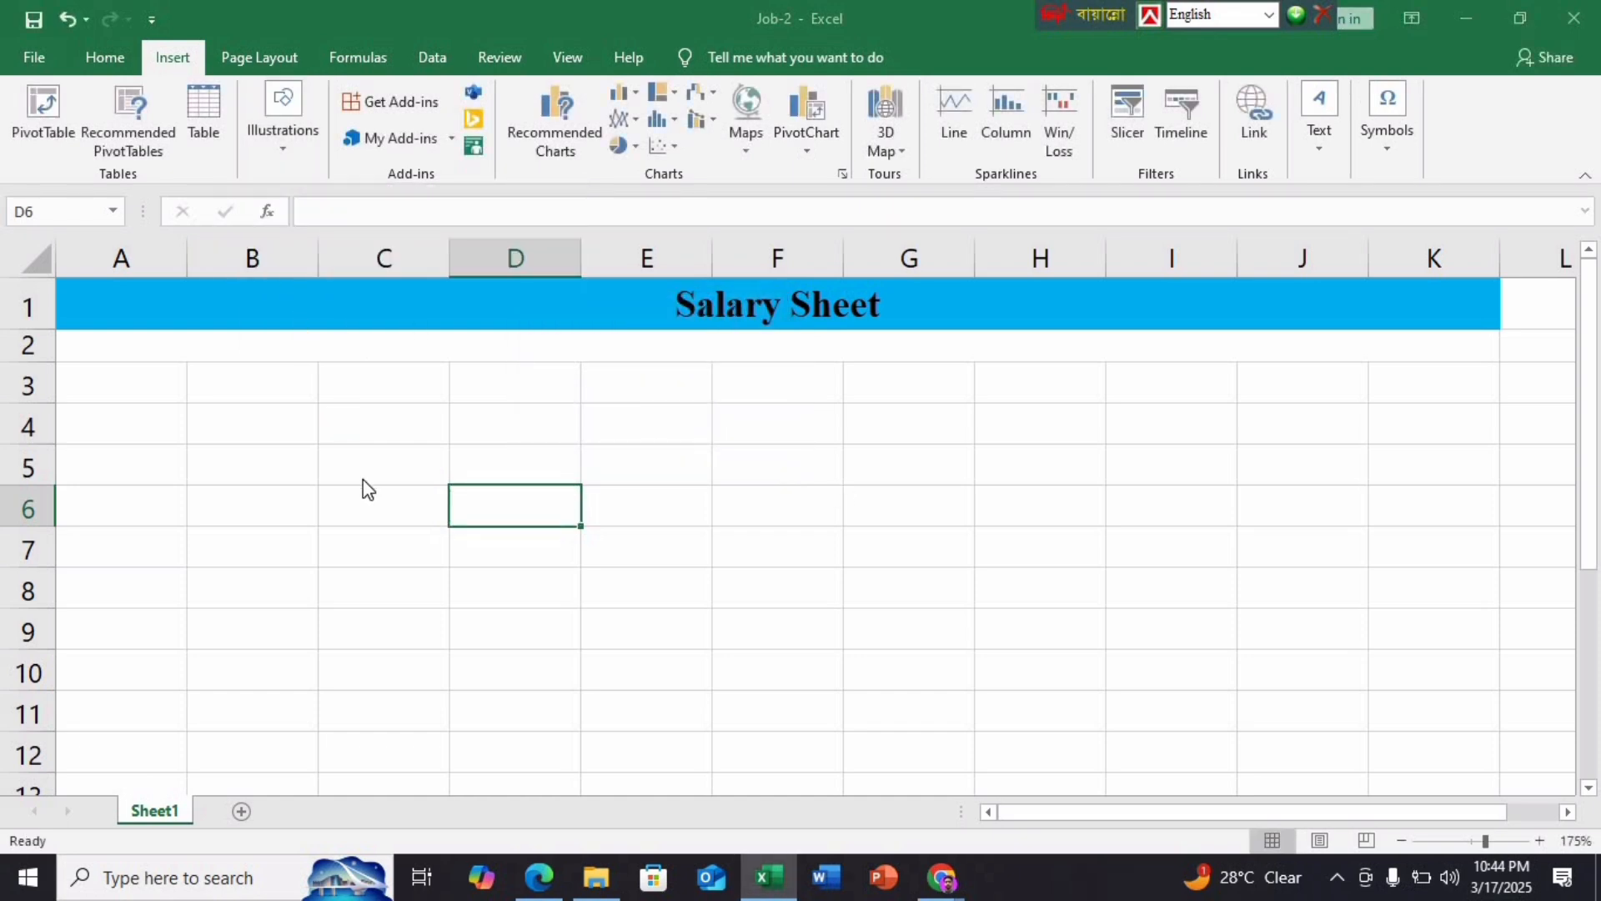
click(413, 434)
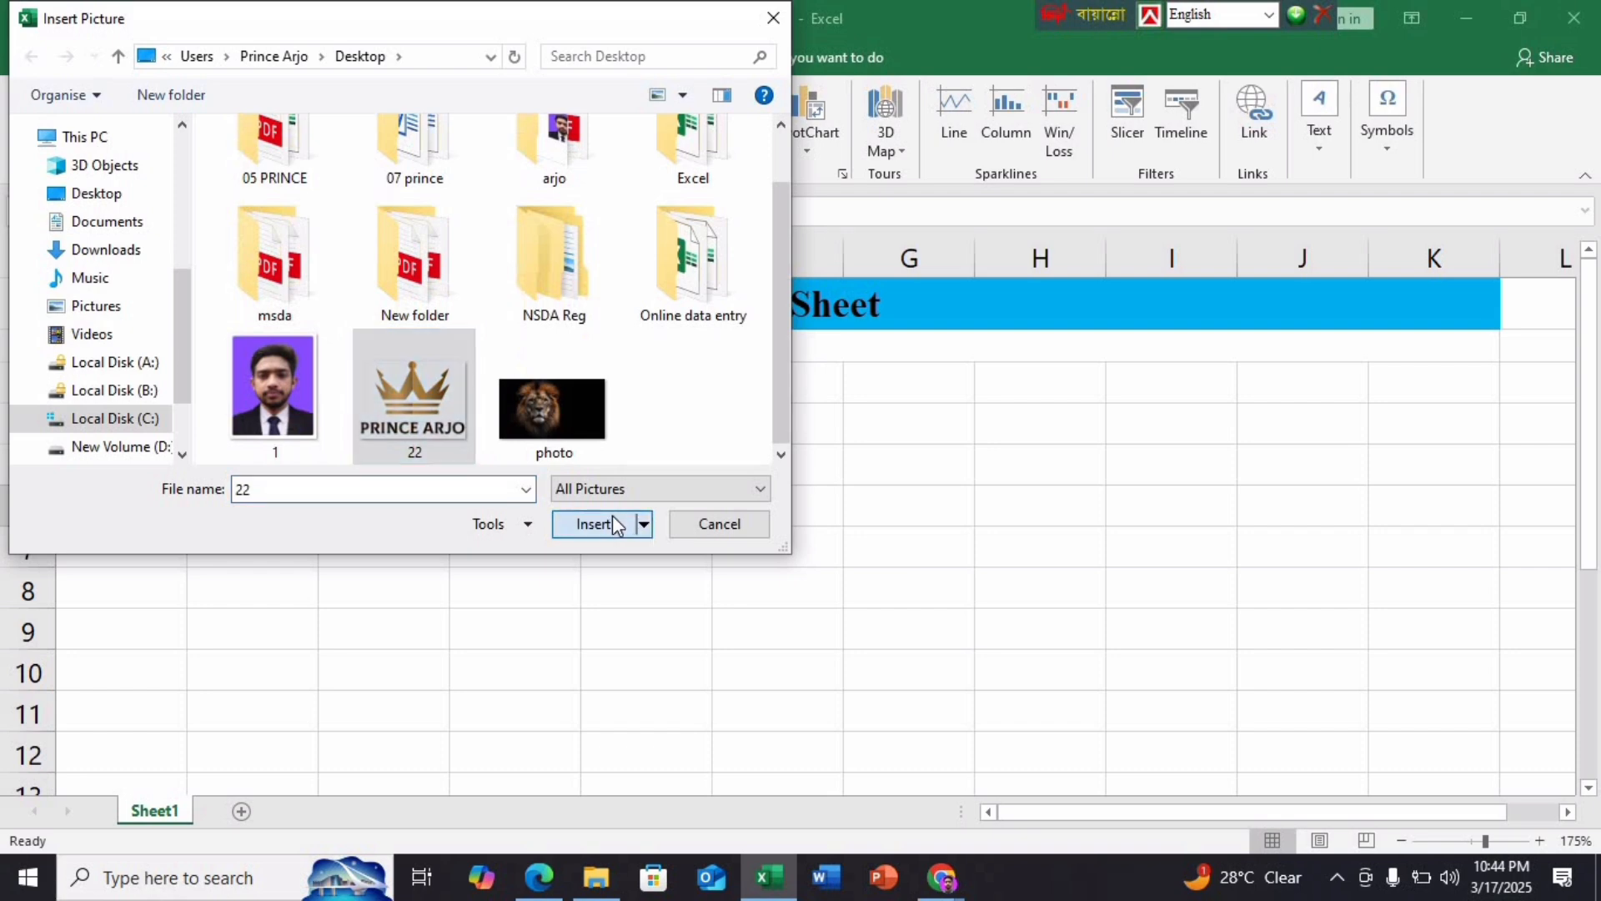
click(594, 524)
scroll(617, 517, down, 1)
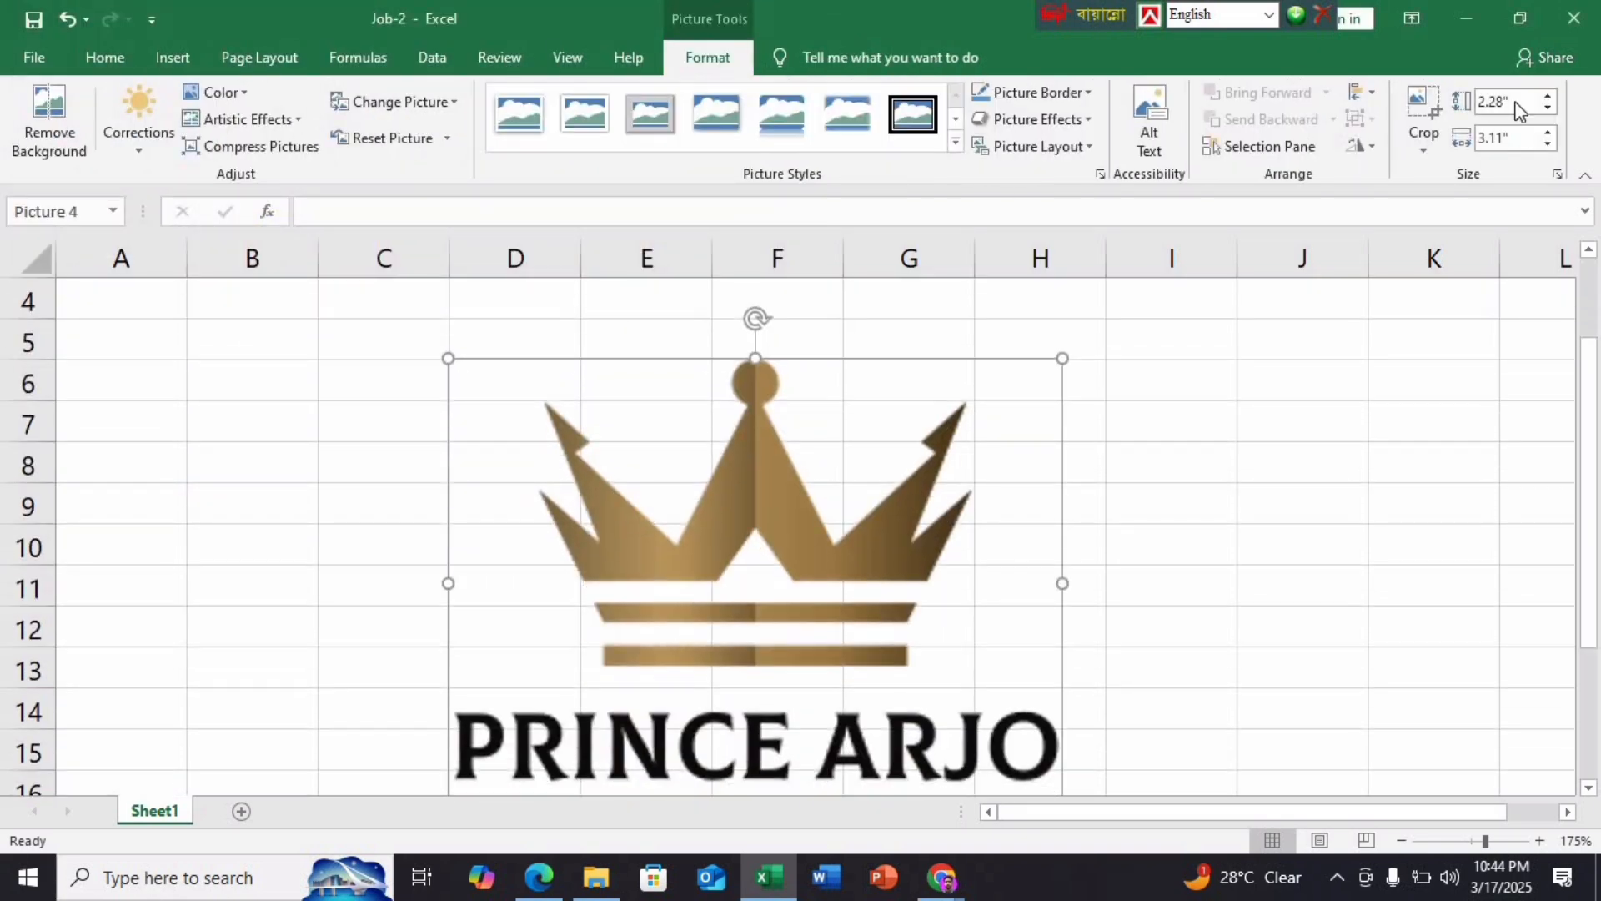
click(1557, 174)
click(538, 877)
Resize the crown logo to 0.72 inches wide with a 0.51-inch height
scroll(490, 451, up, 5)
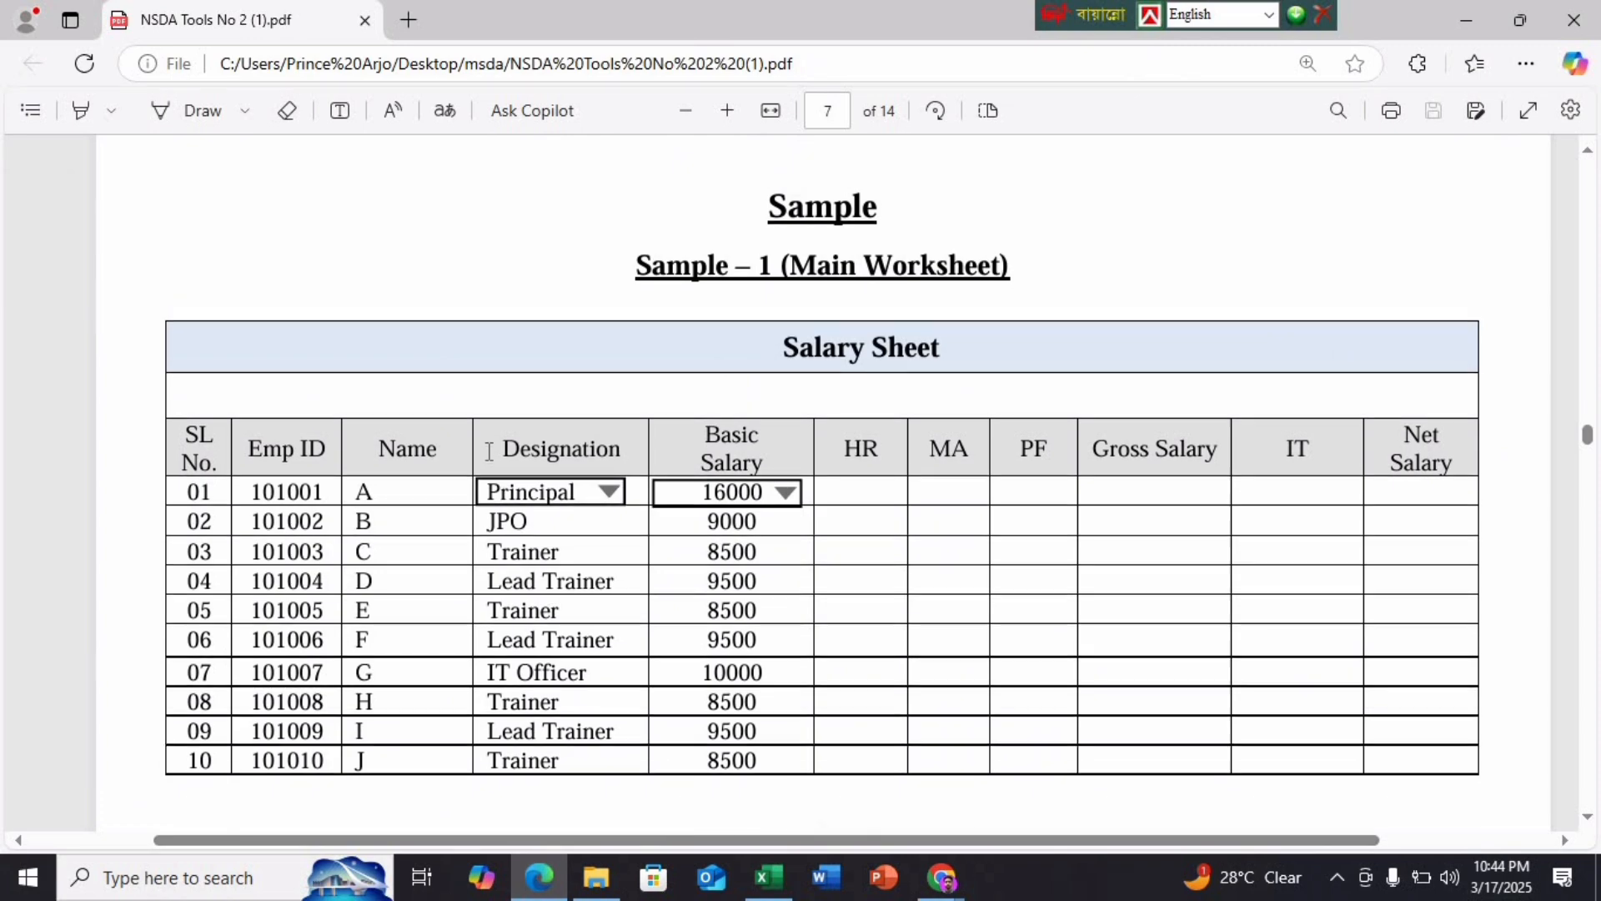
scroll(489, 451, up, 10)
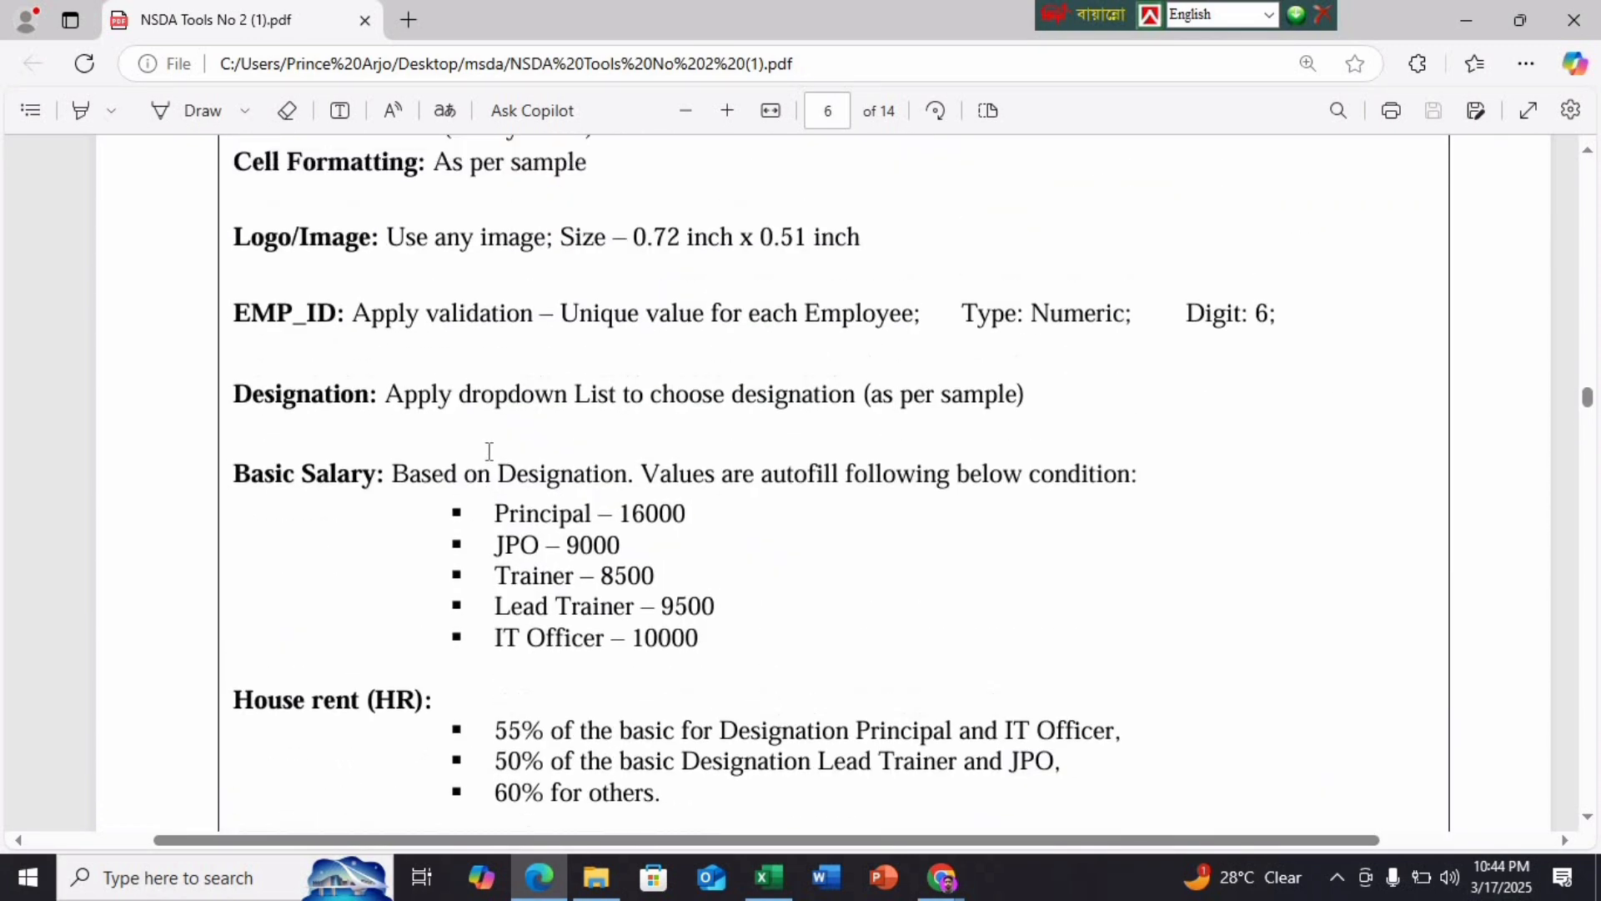
click(768, 877)
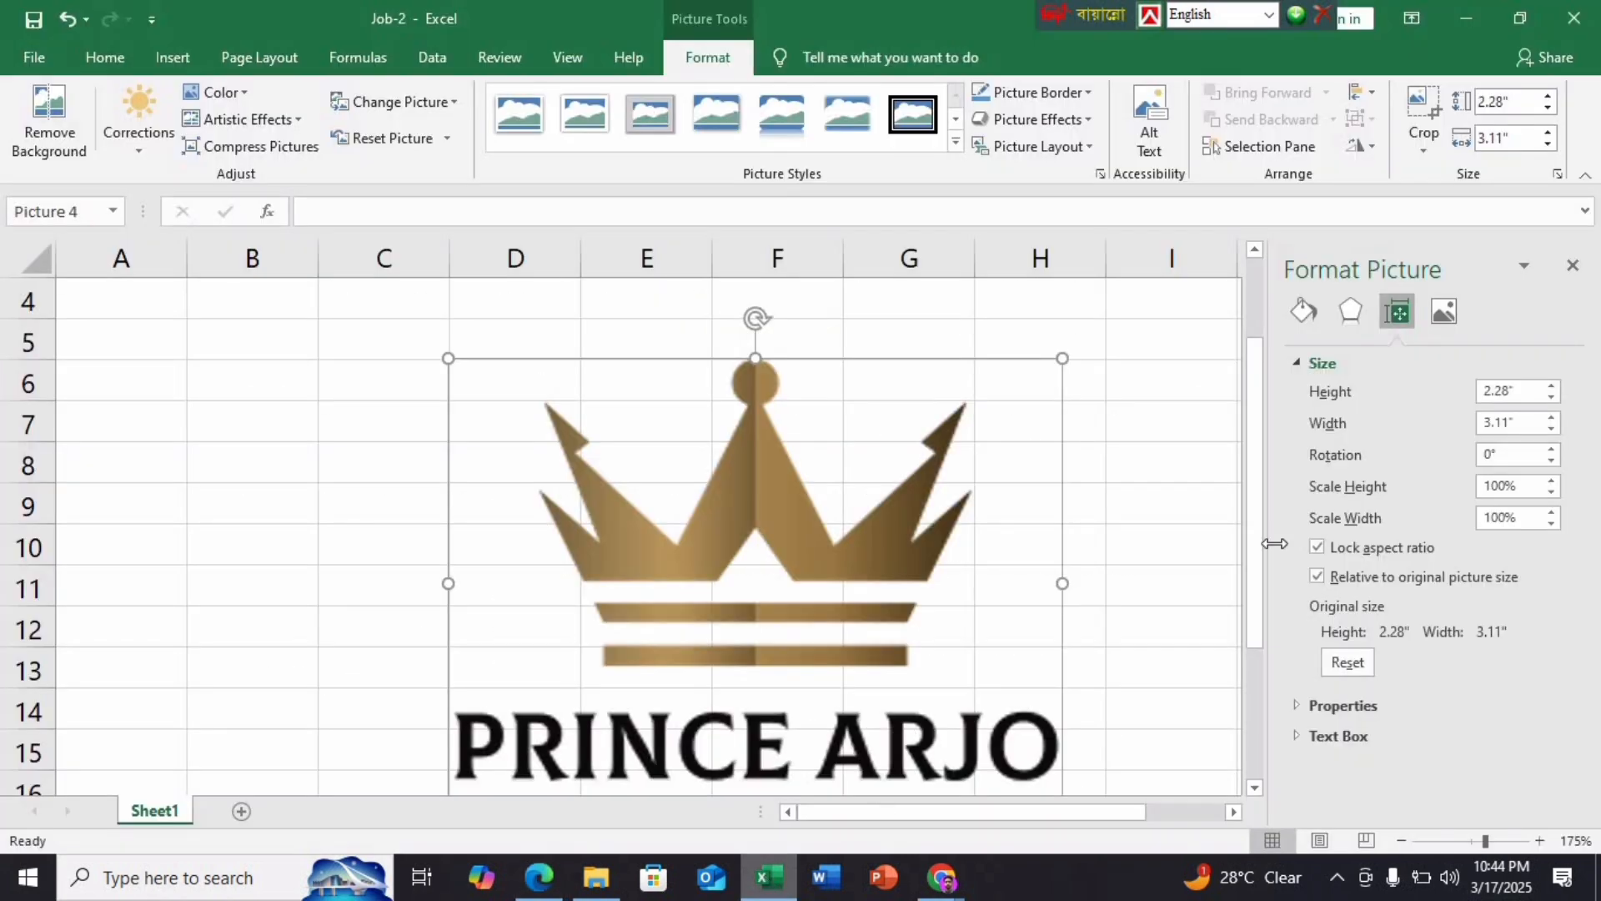
double_click(1524, 424)
key(BackSpace)
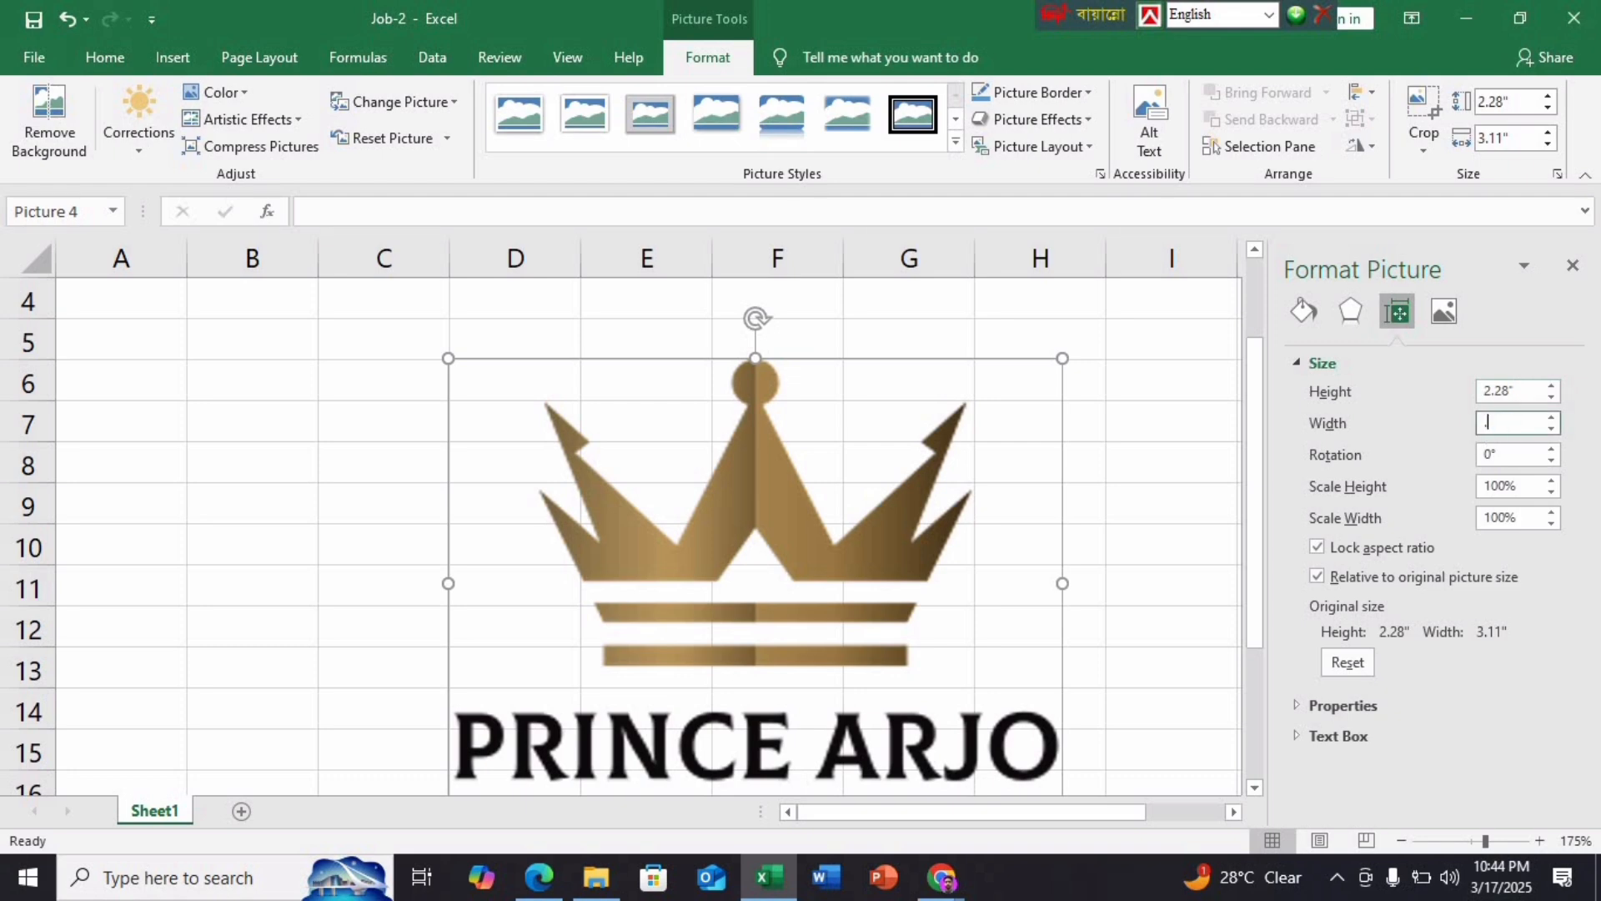
text(.72)
key(Return)
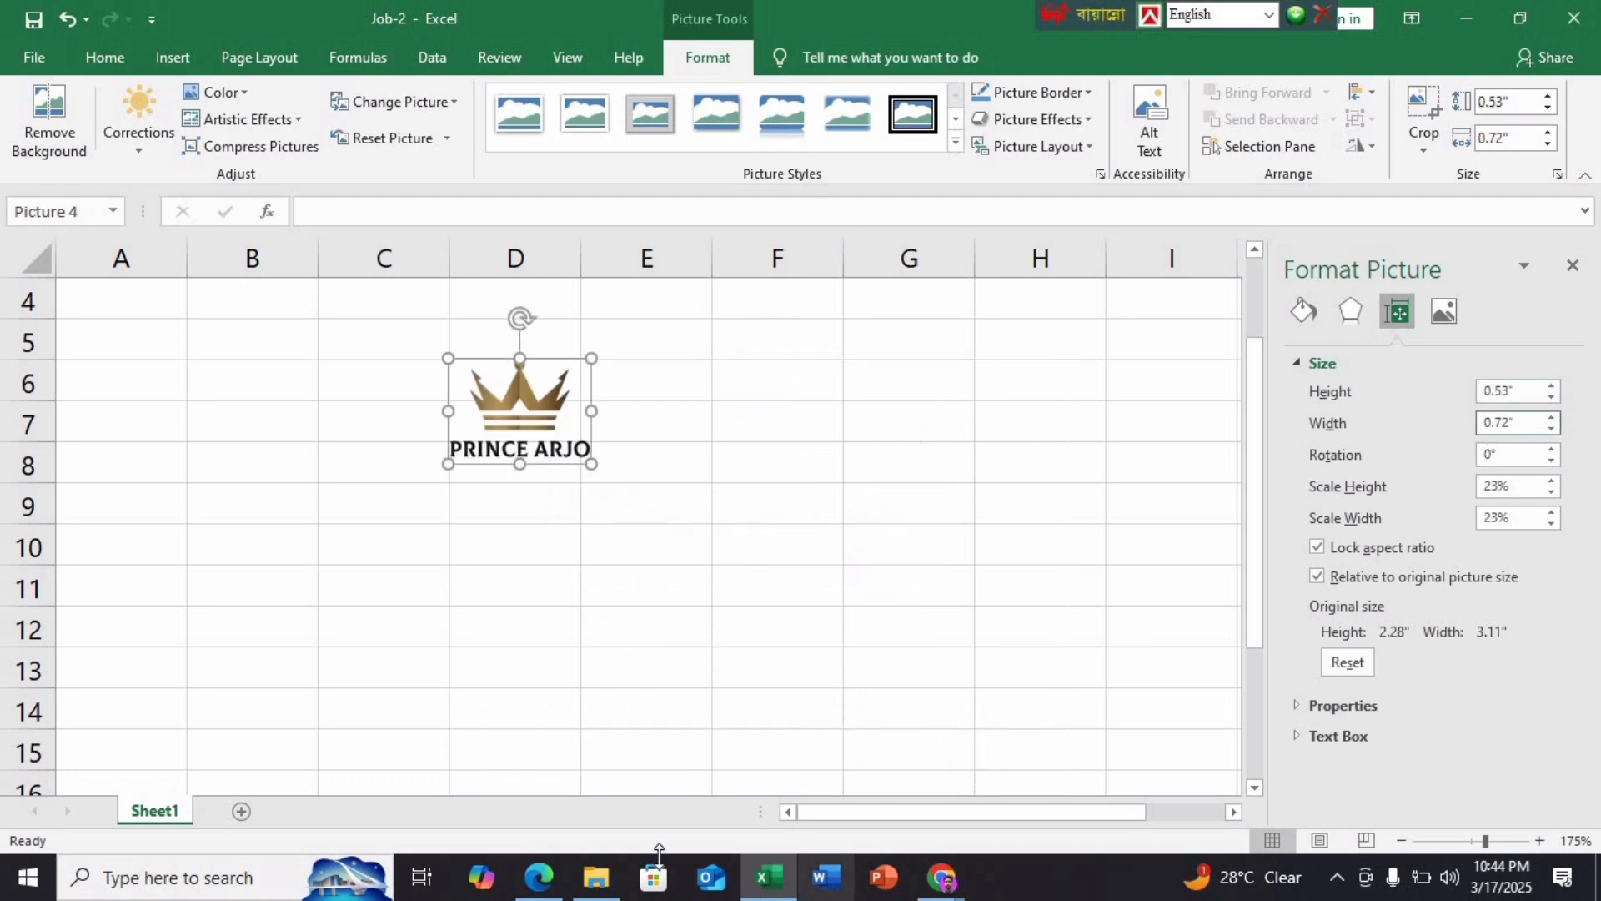
click(539, 877)
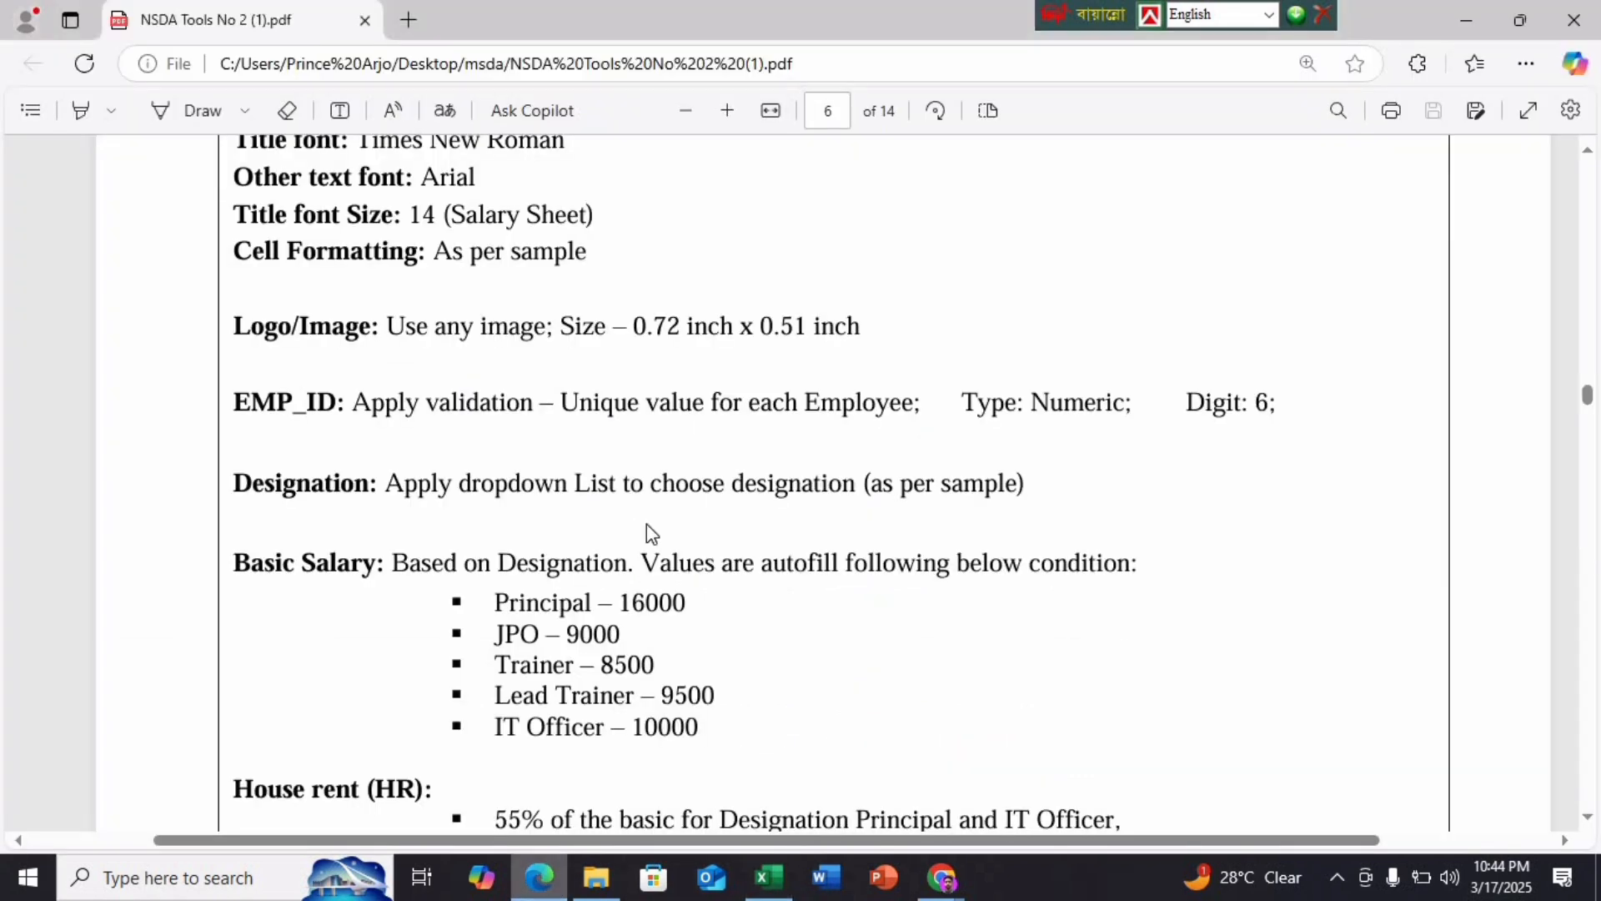
click(767, 878)
click(1520, 392)
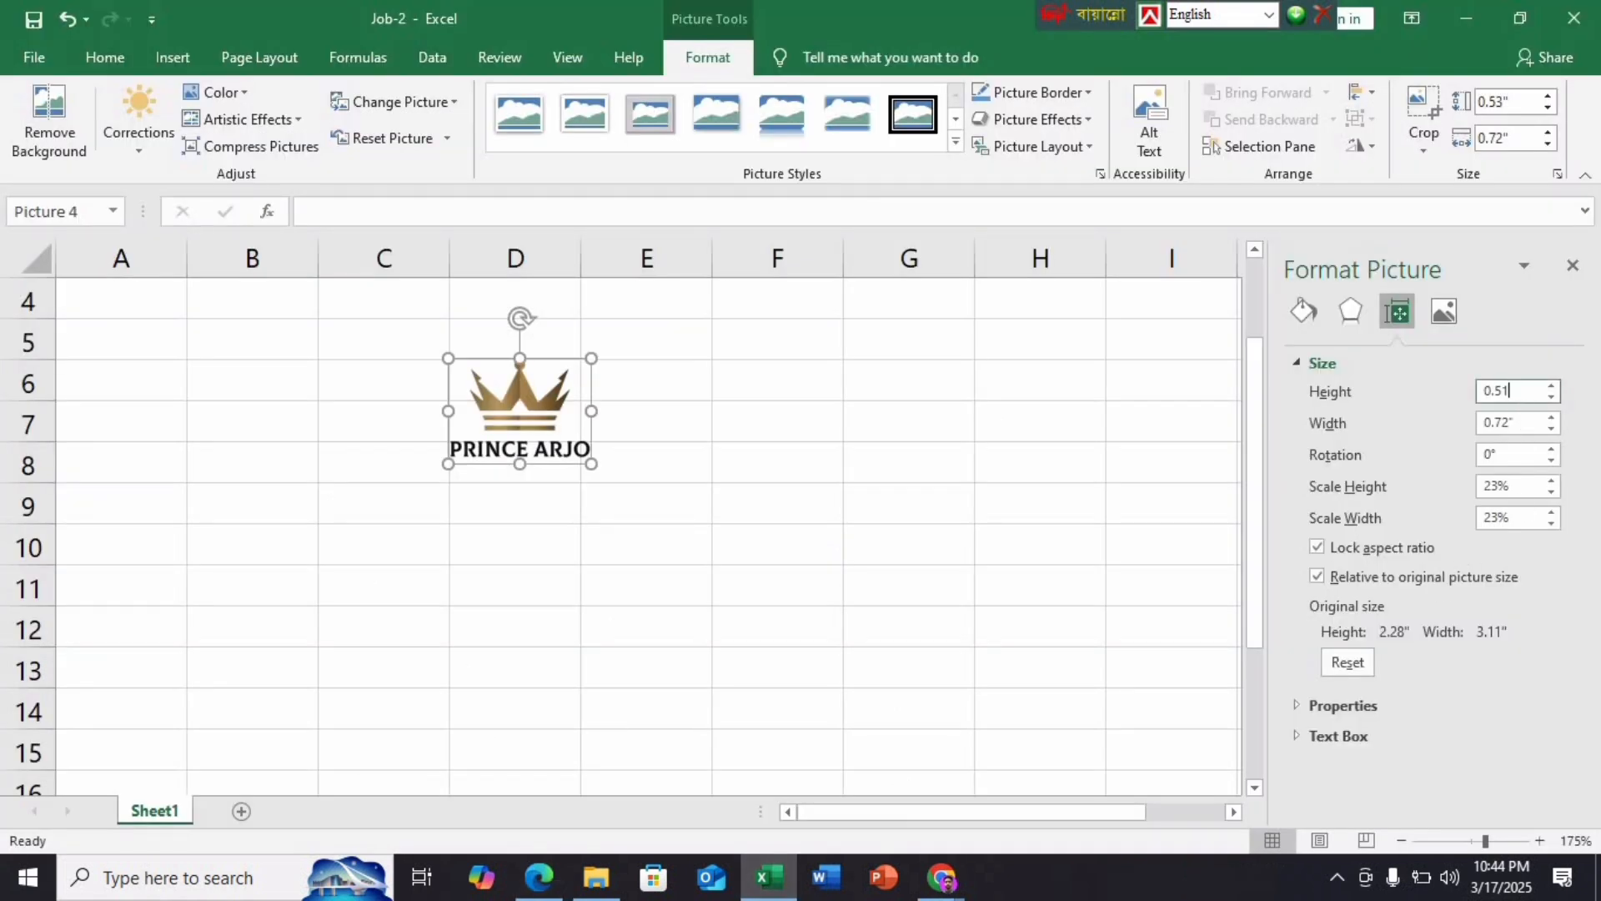
Move the logo to column B beside the Salary Sheet title and make row 1 taller
scroll(542, 634, up, 1)
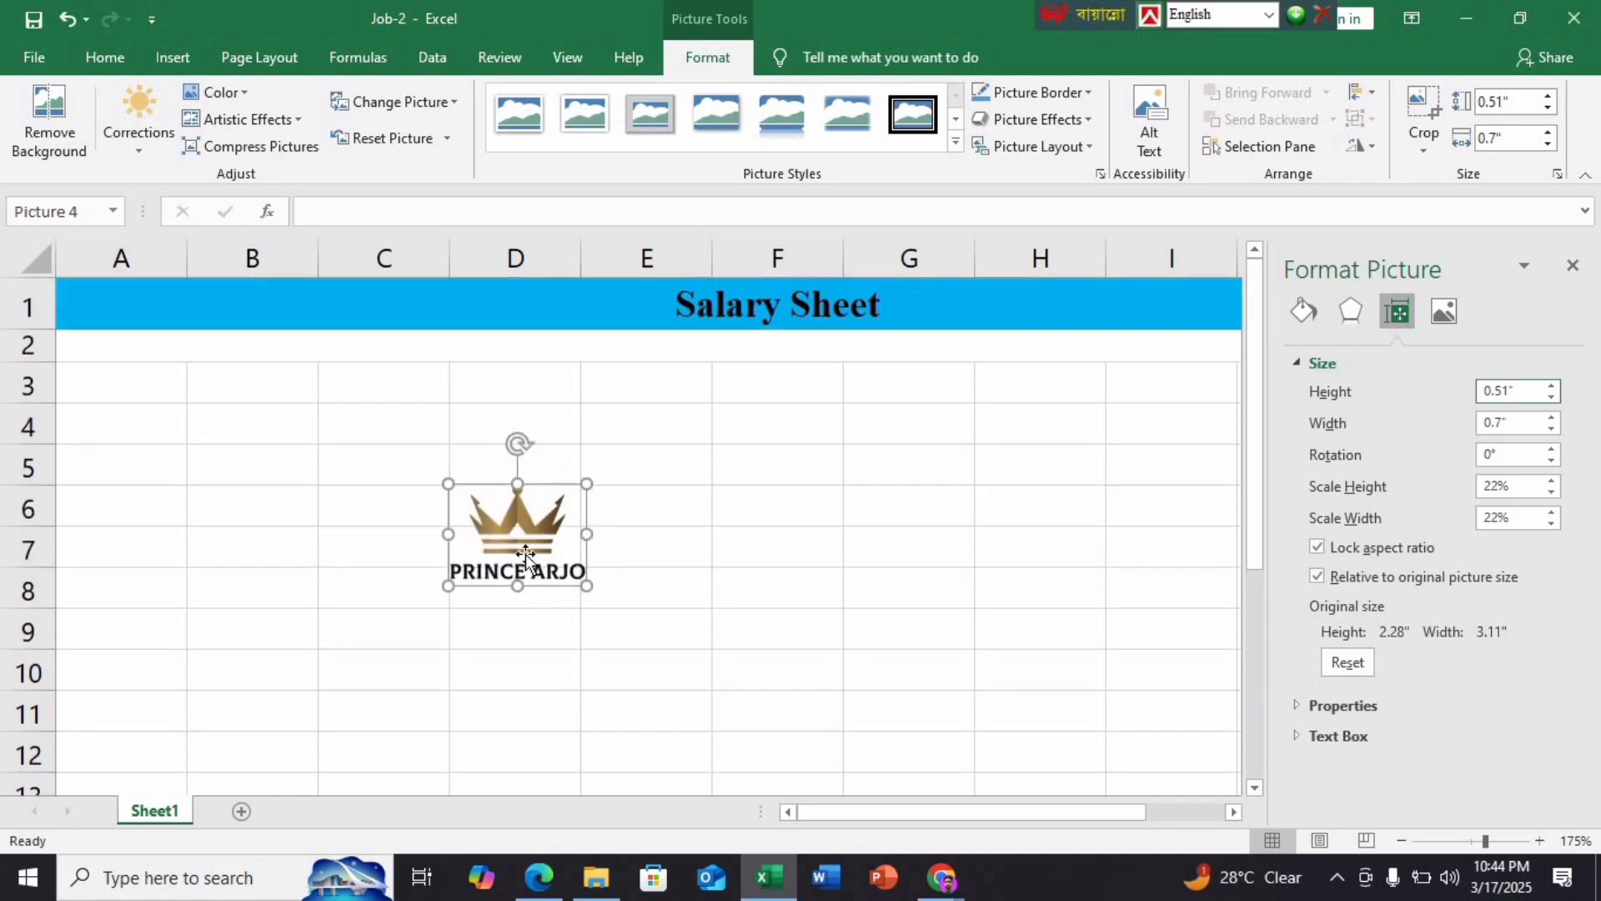
drag(525, 553, 257, 327)
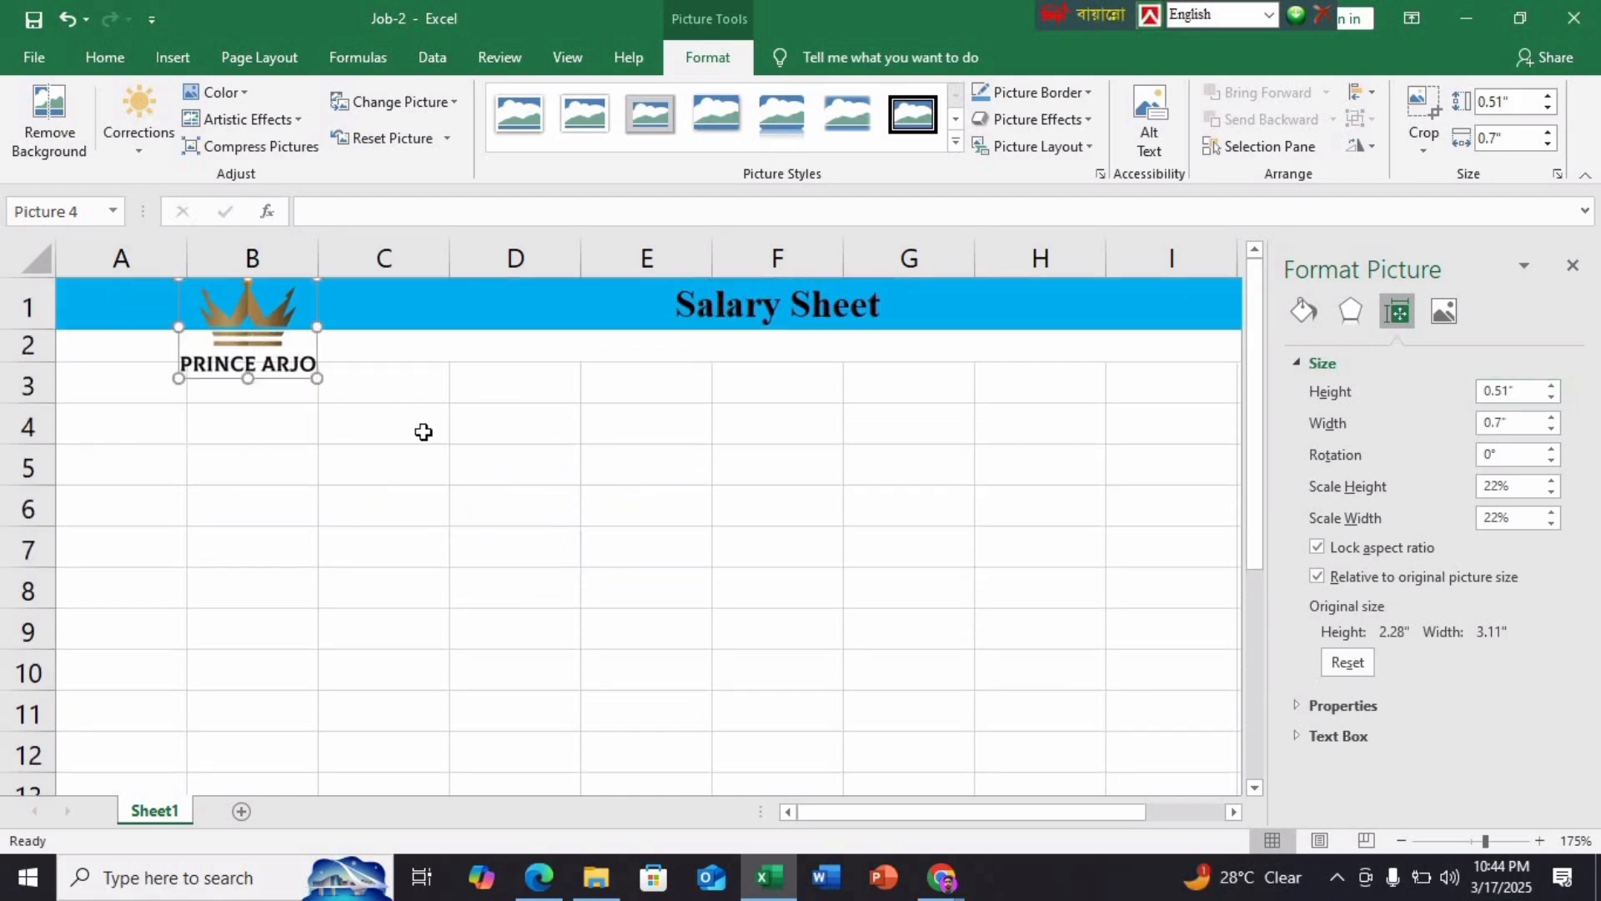
click(1573, 266)
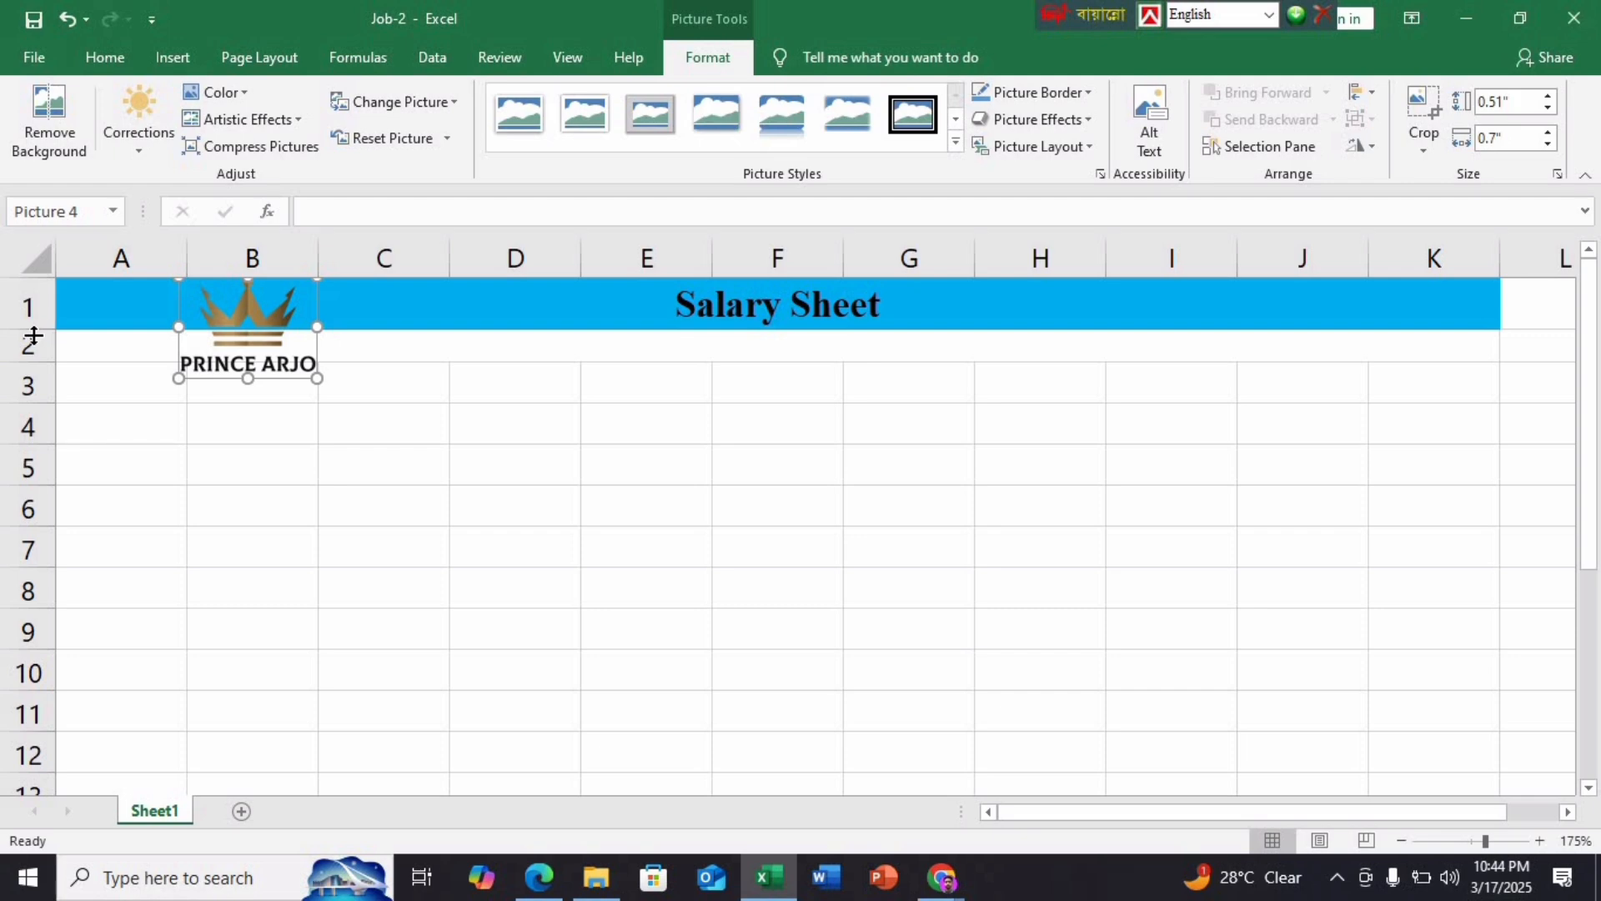
drag(32, 330, 38, 391)
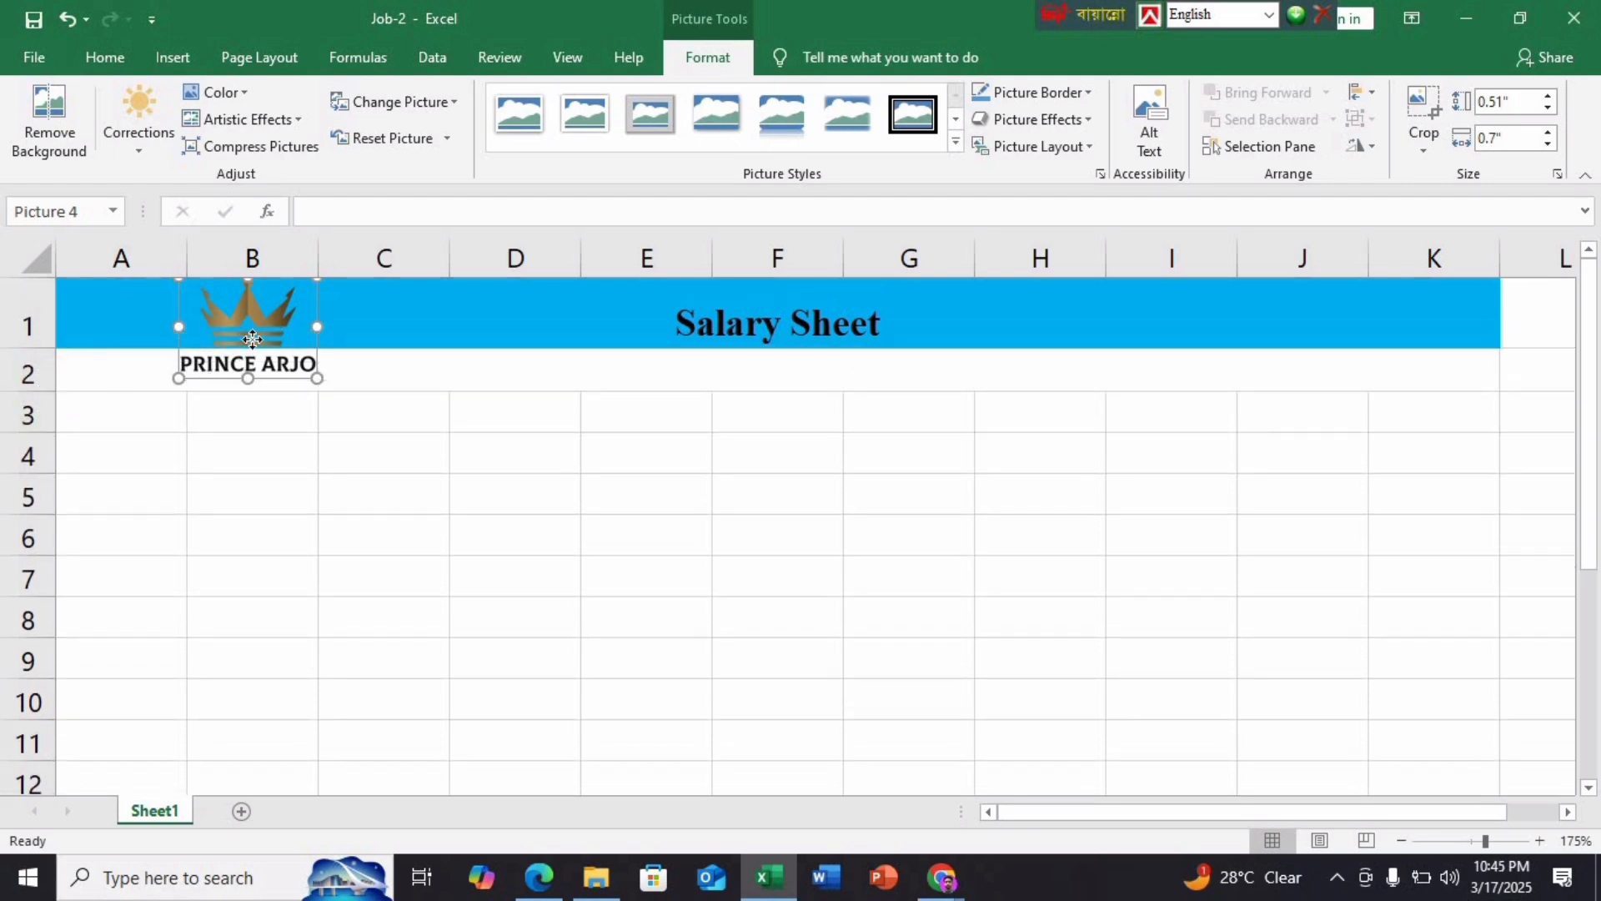
drag(252, 339, 301, 351)
click(375, 498)
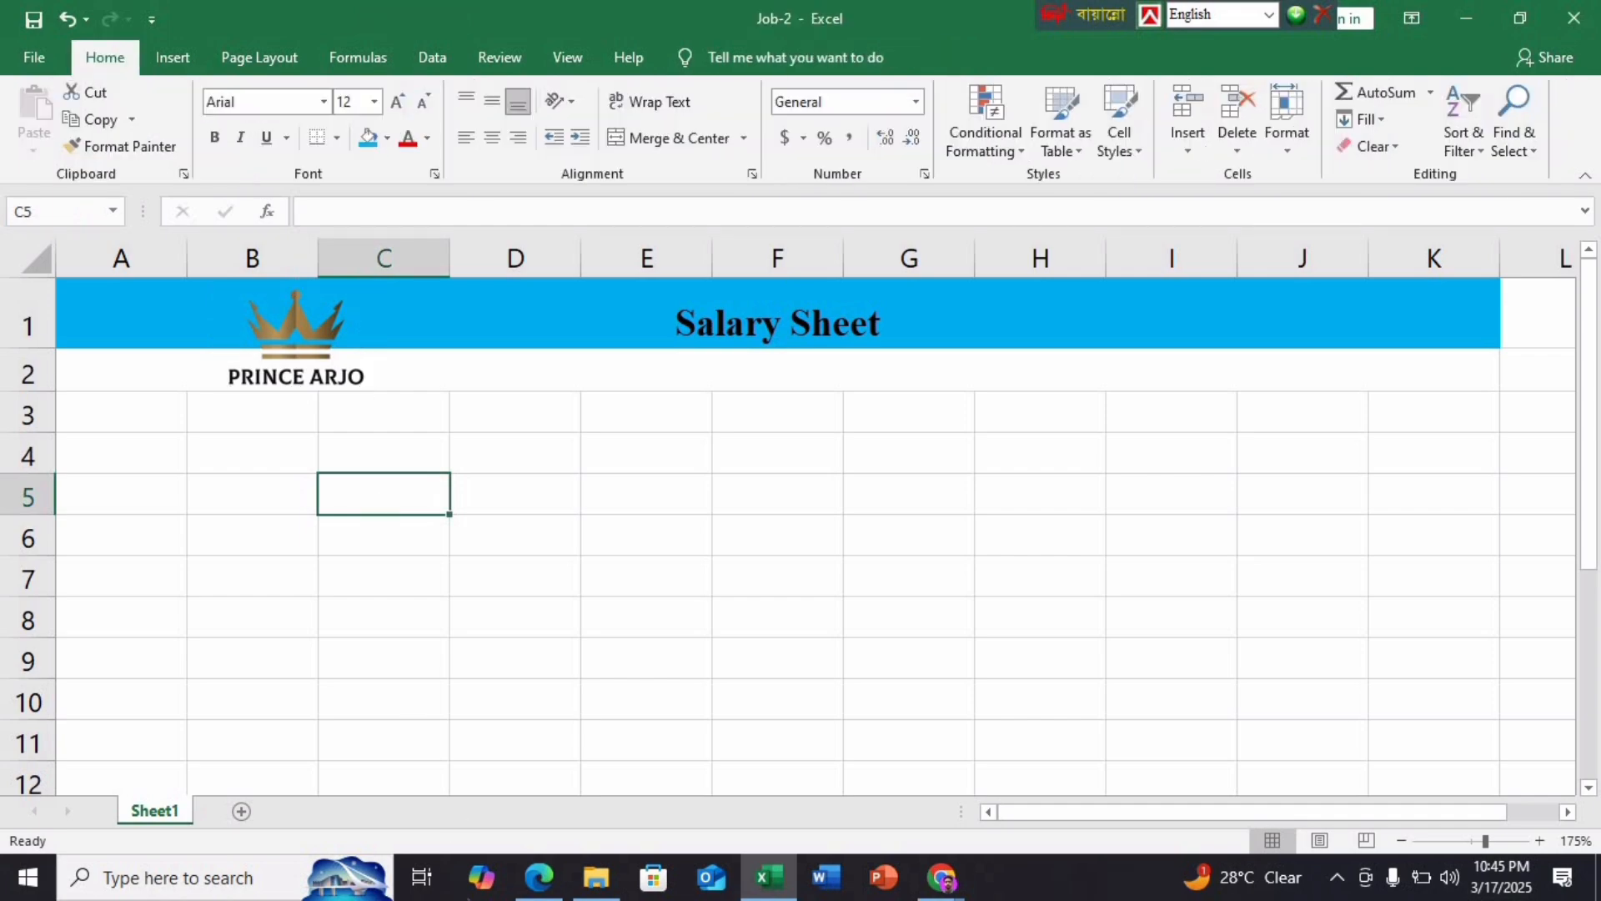
click(539, 876)
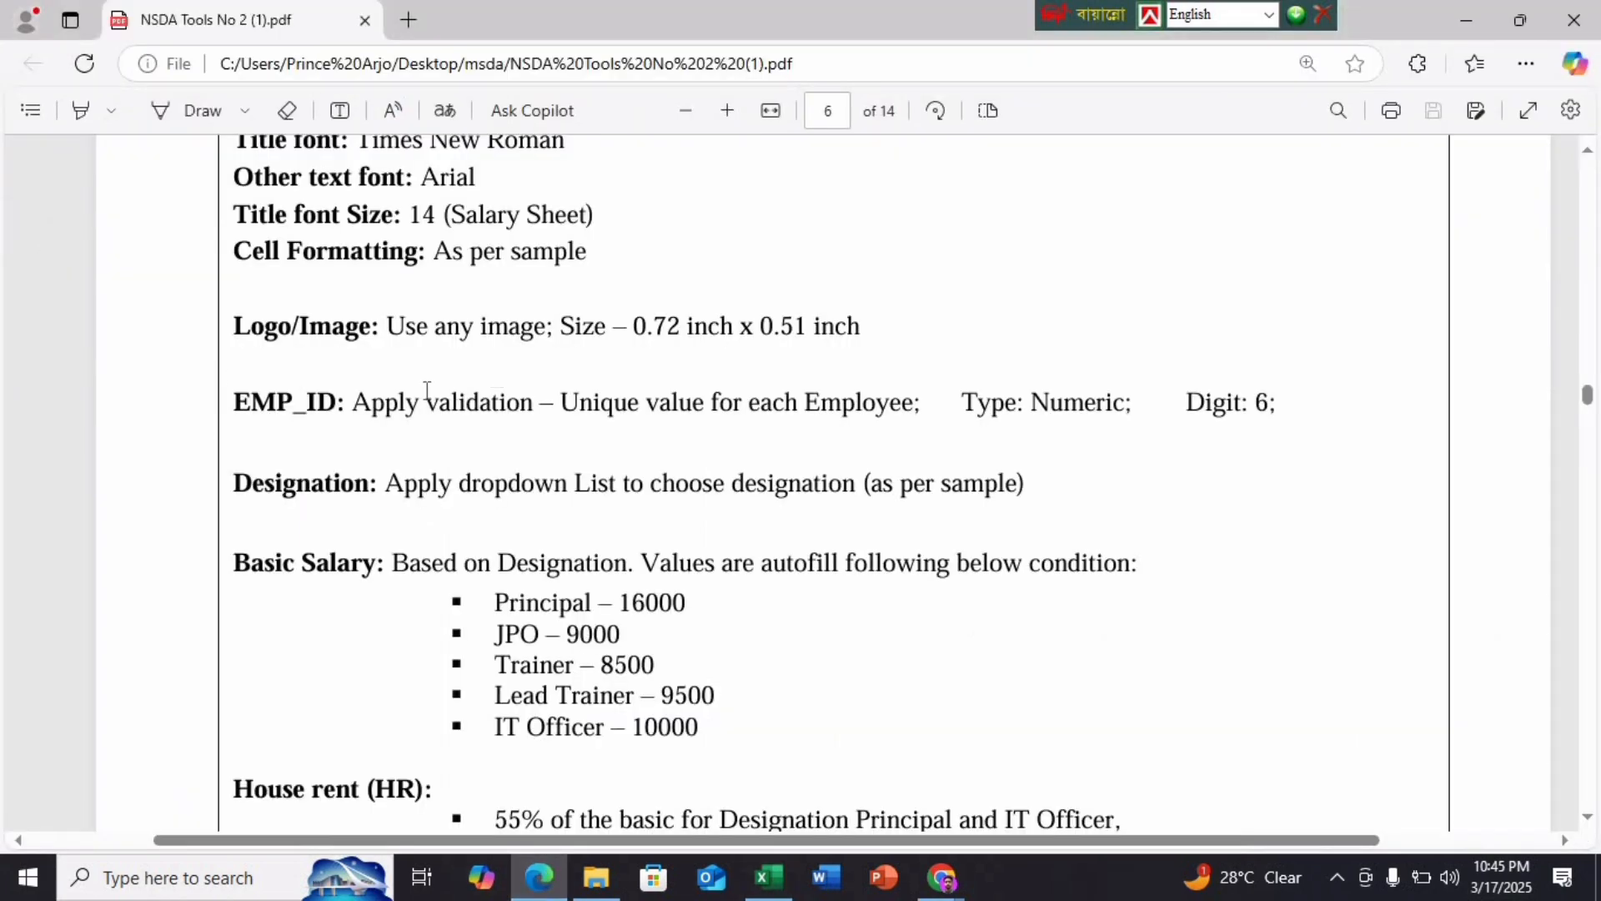
scroll(749, 464, down, 15)
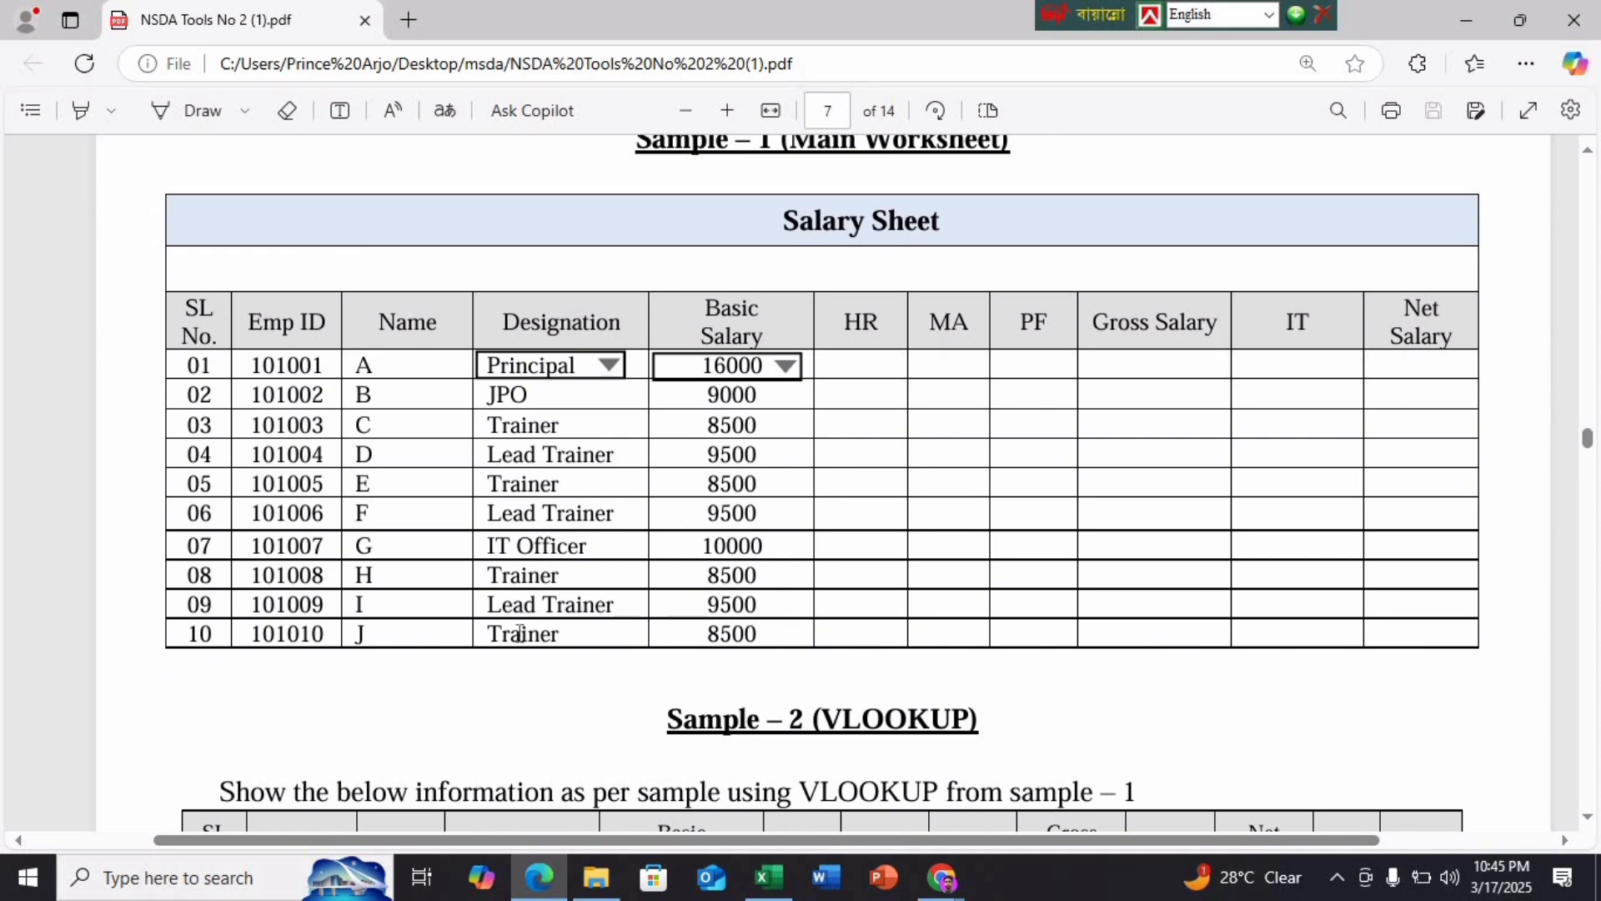
Enter headings SL No, Emp ID, Name, Designation and two-line Basic Salary in A3:E3
click(768, 876)
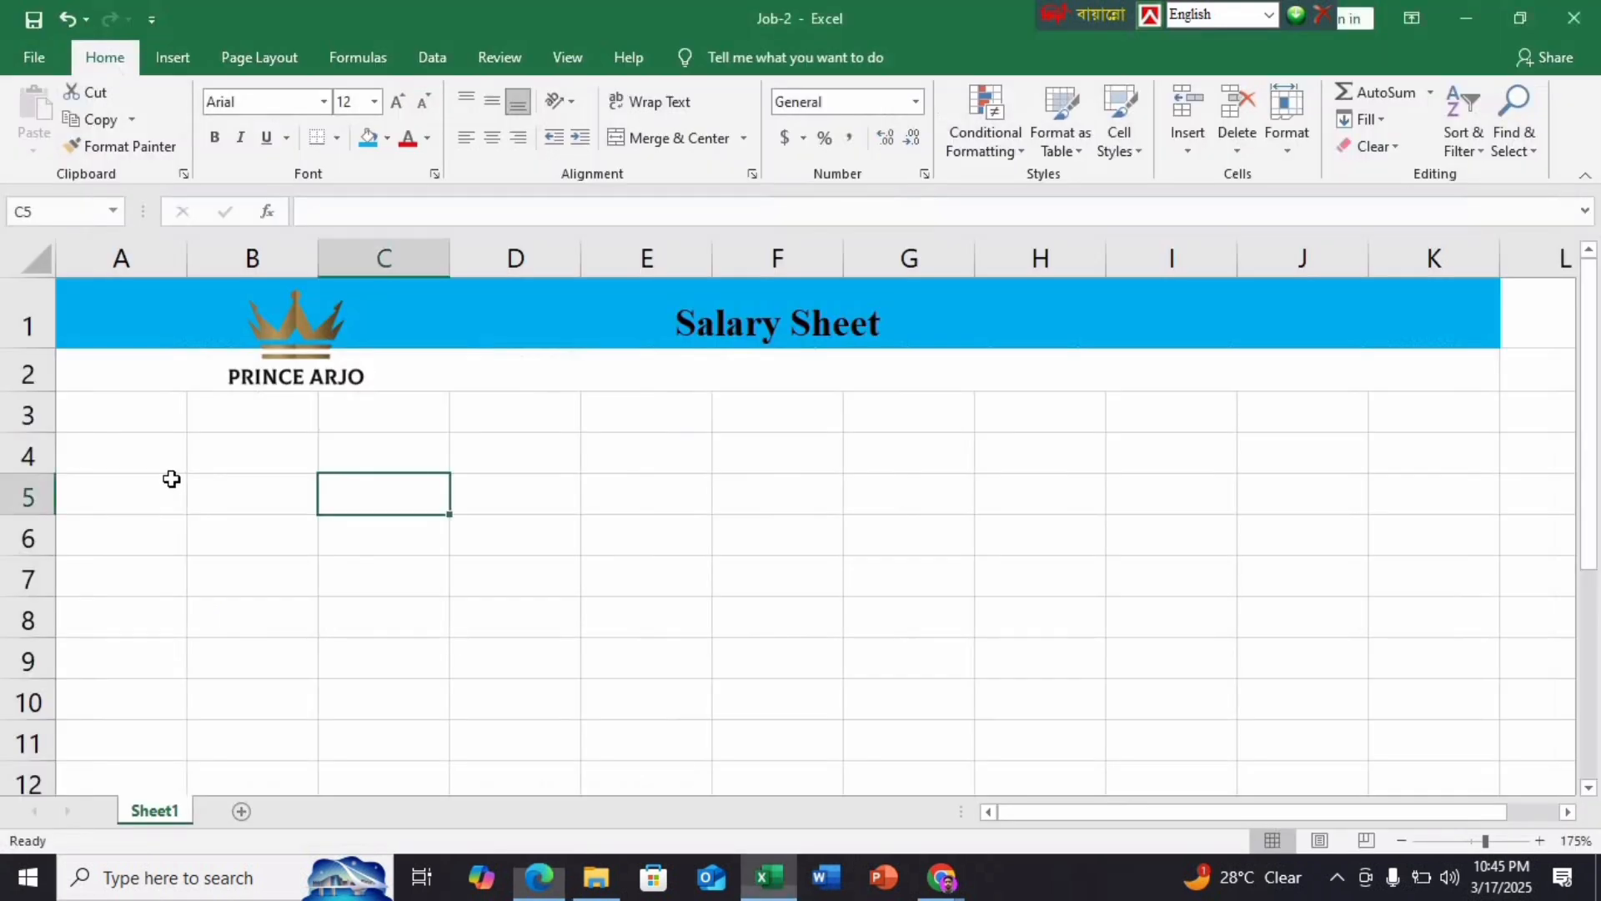
click(129, 414)
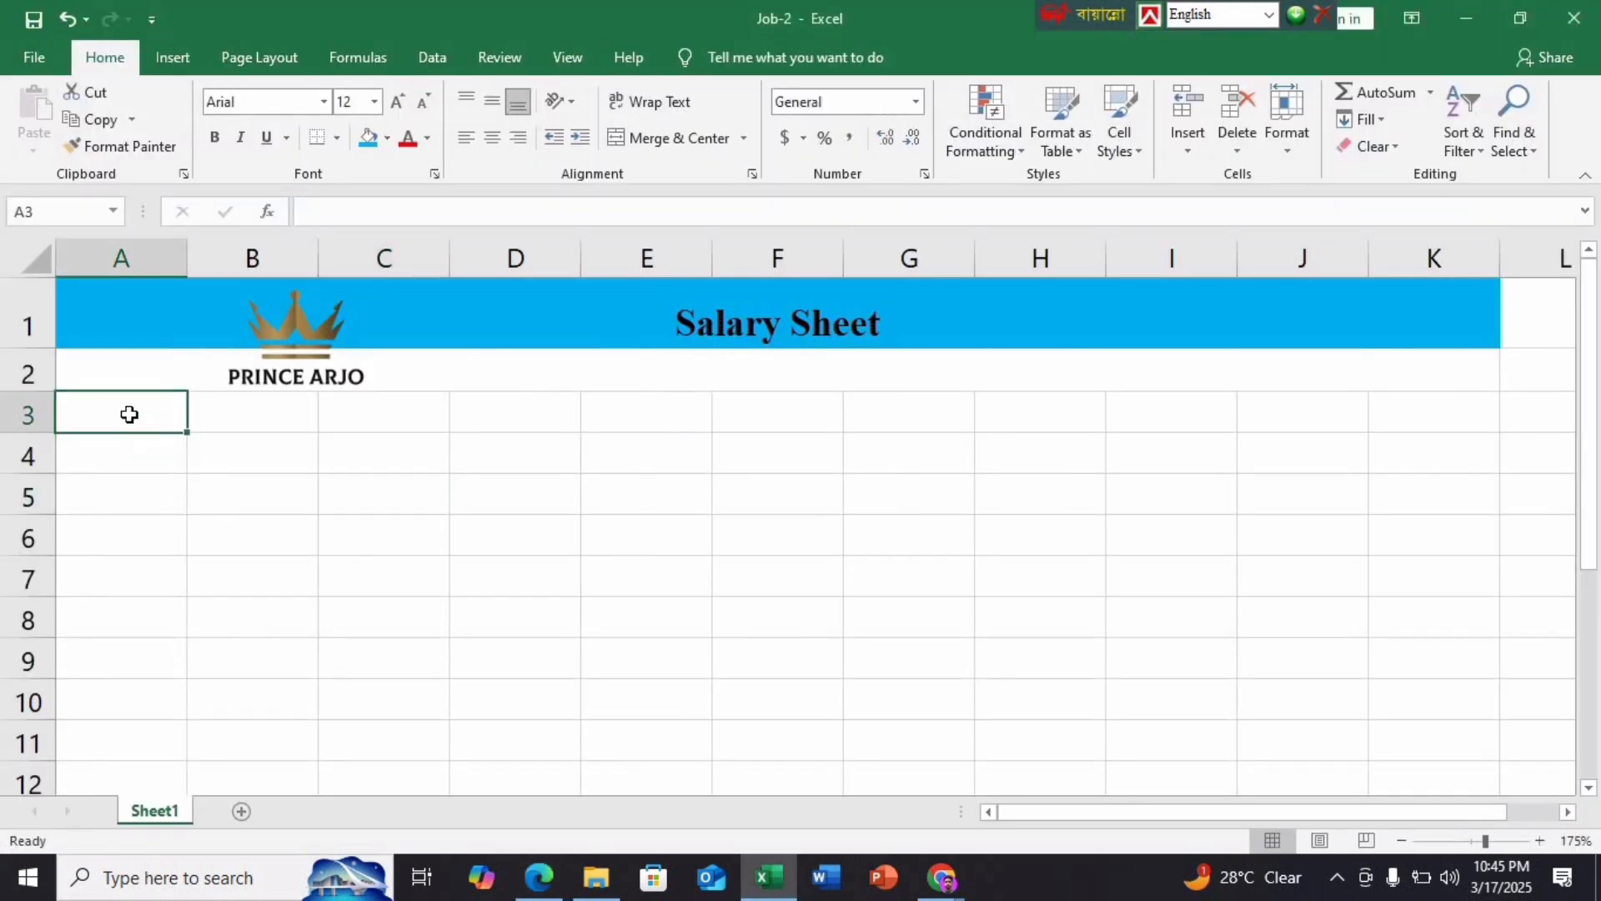
text(S)
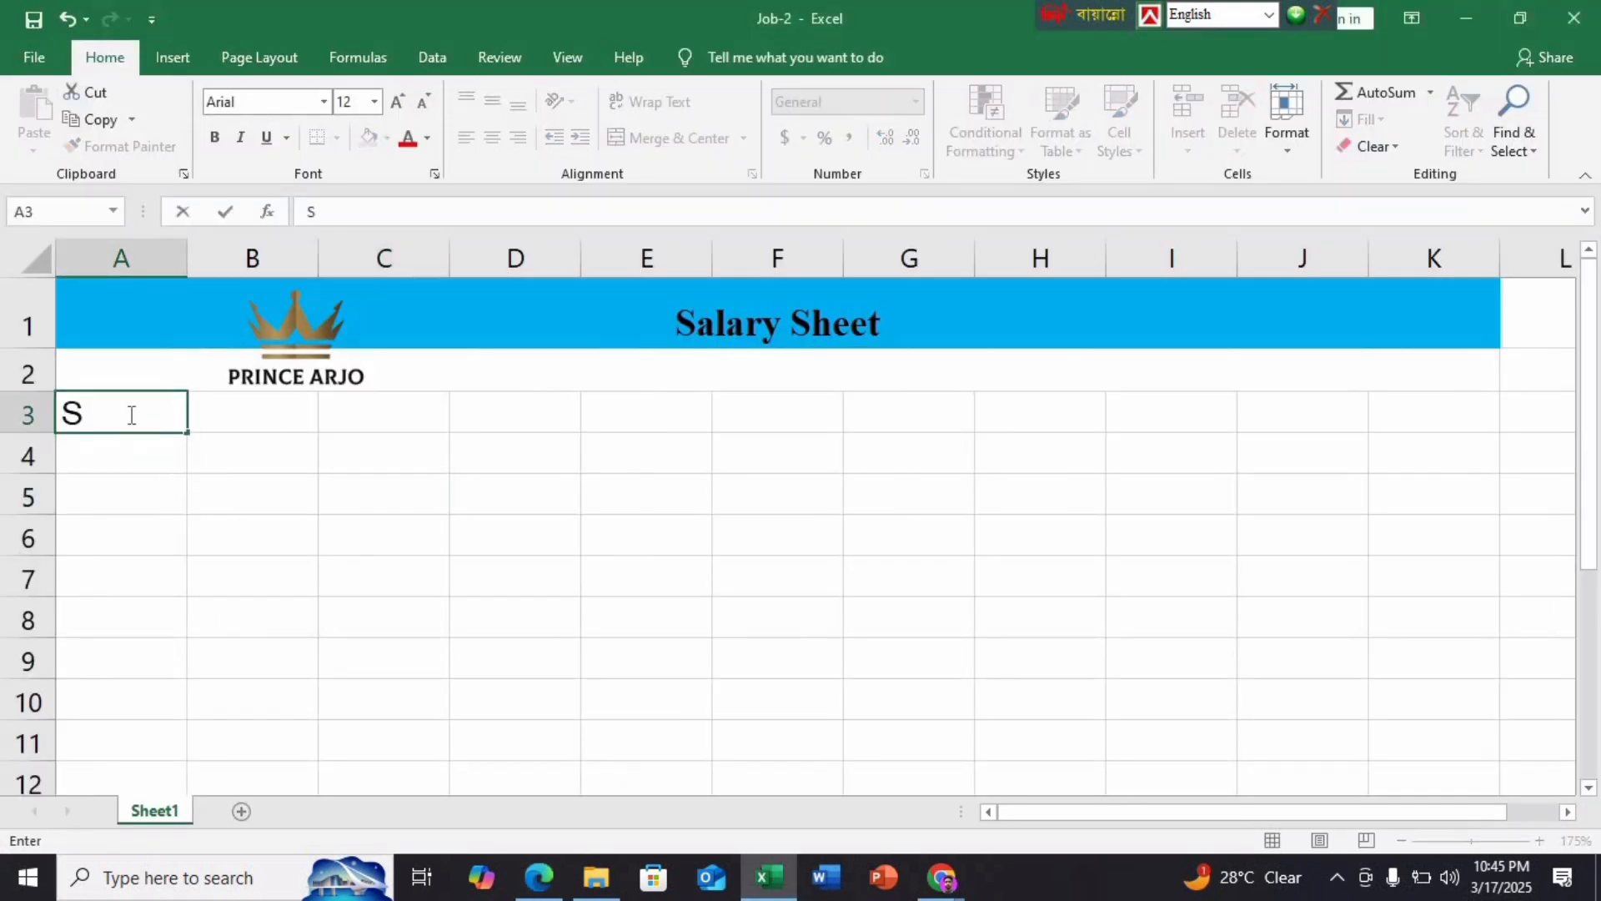
text(L)
key(ctrl+Return)
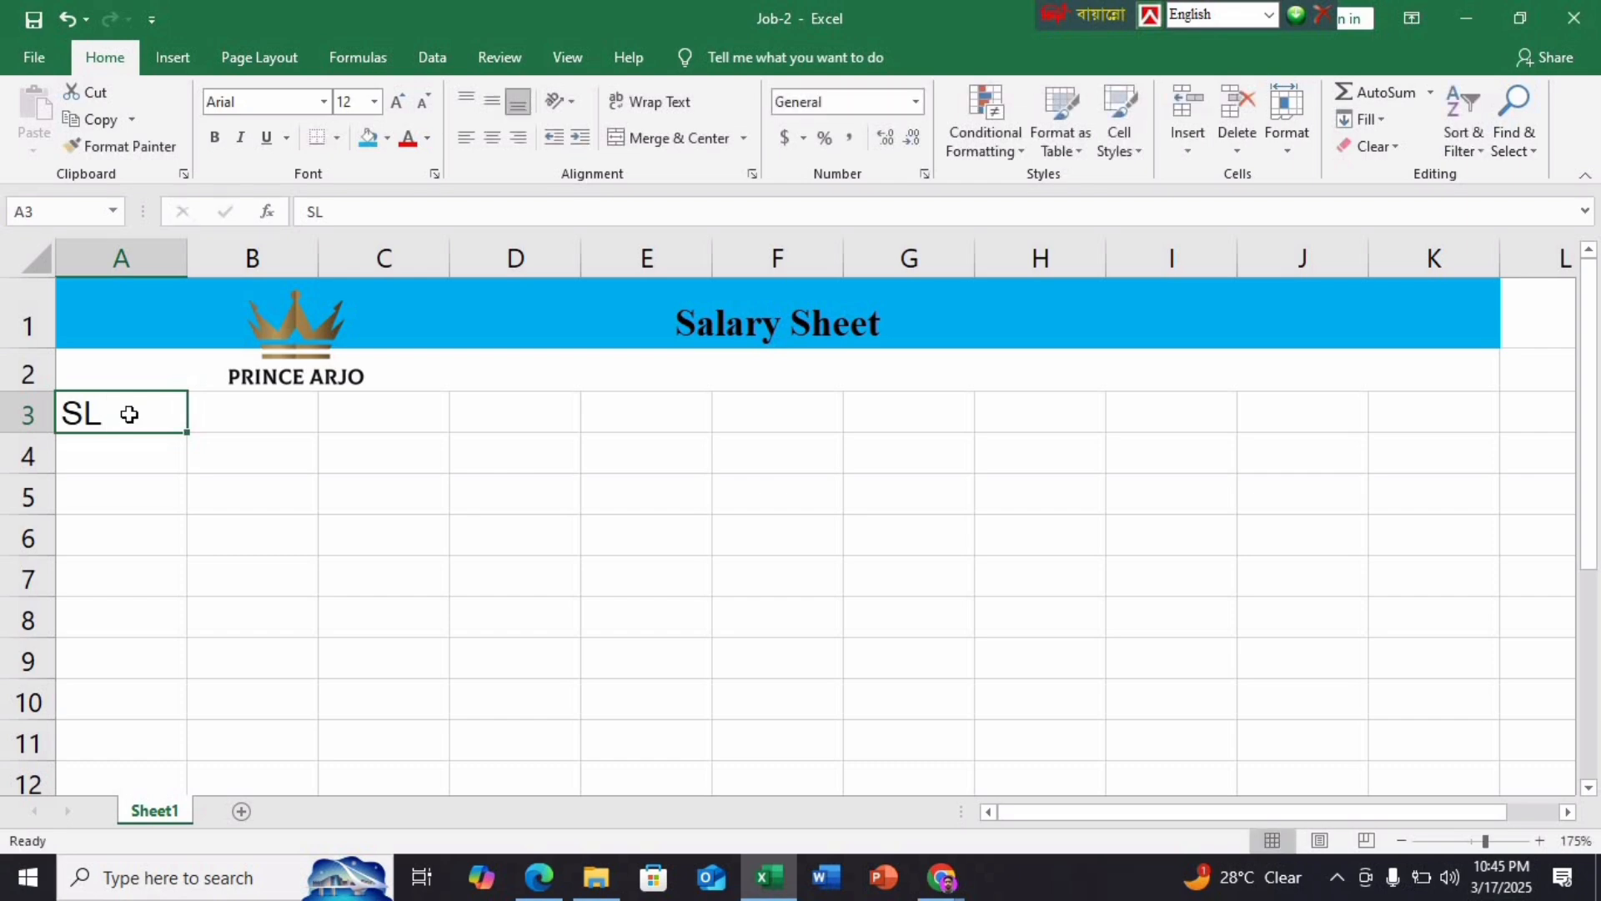
double_click(135, 415)
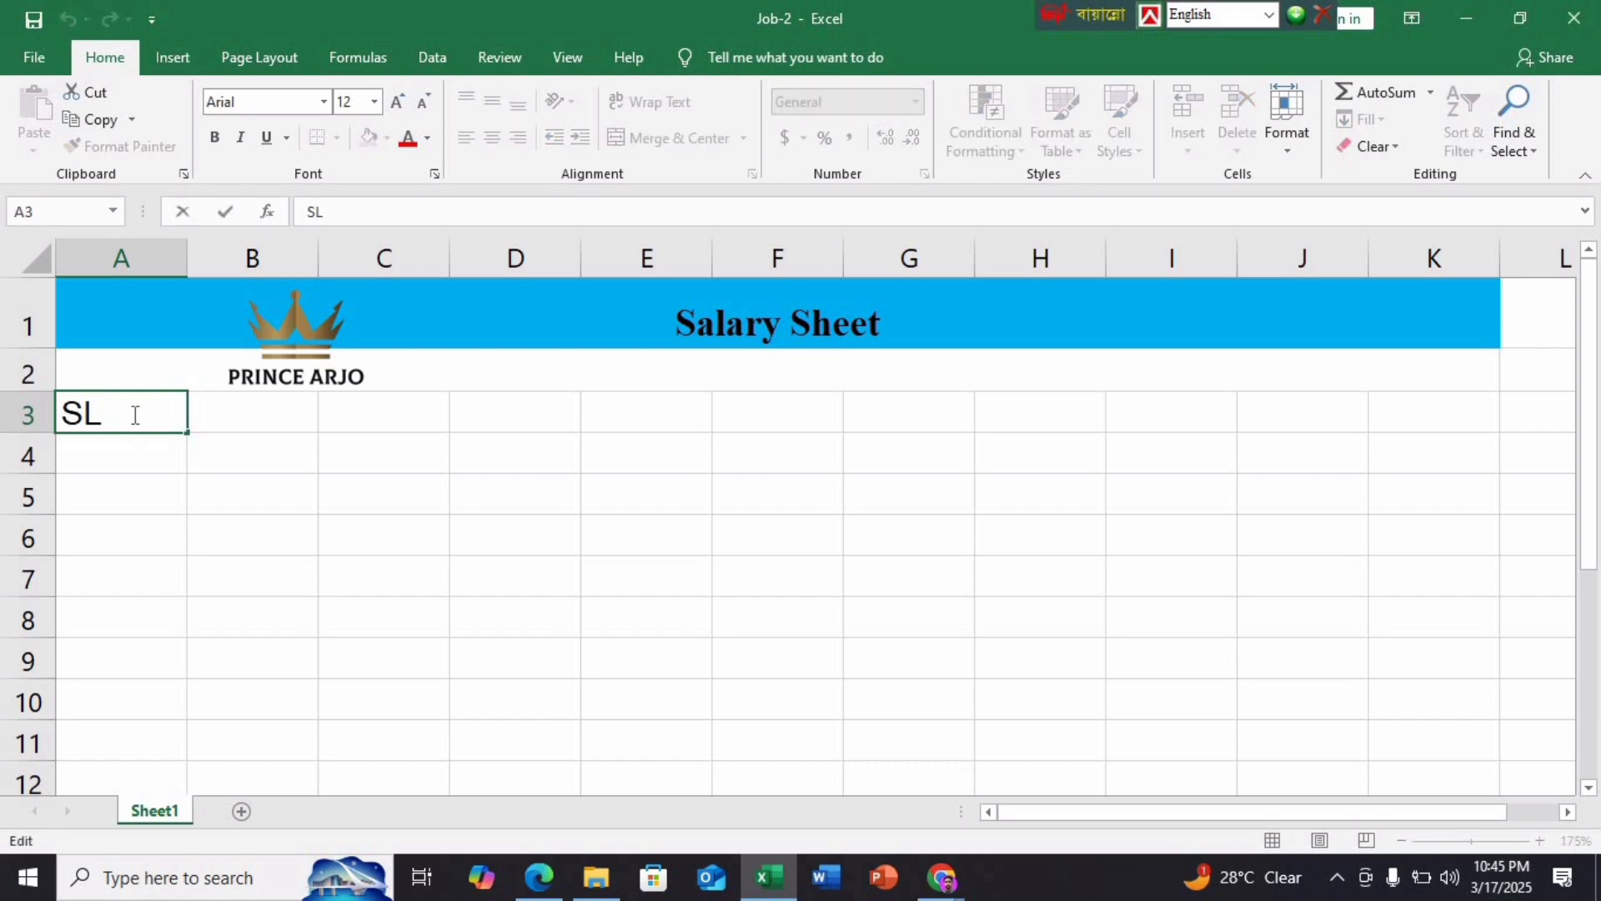
key(alt+Return)
text(No)
key(Tab)
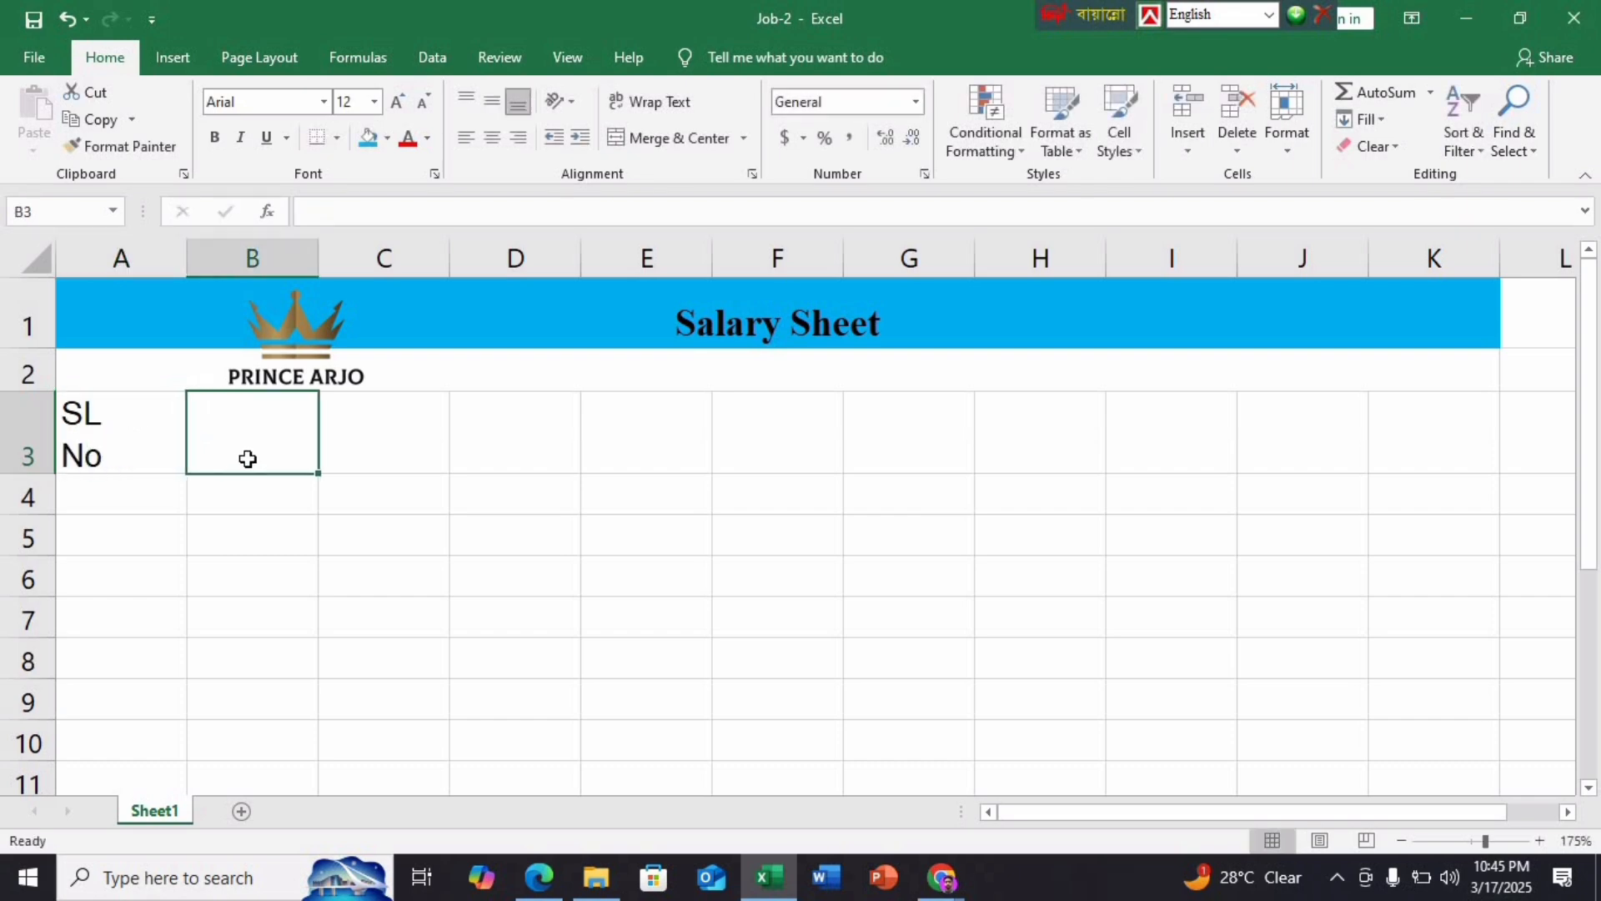
text(Emp)
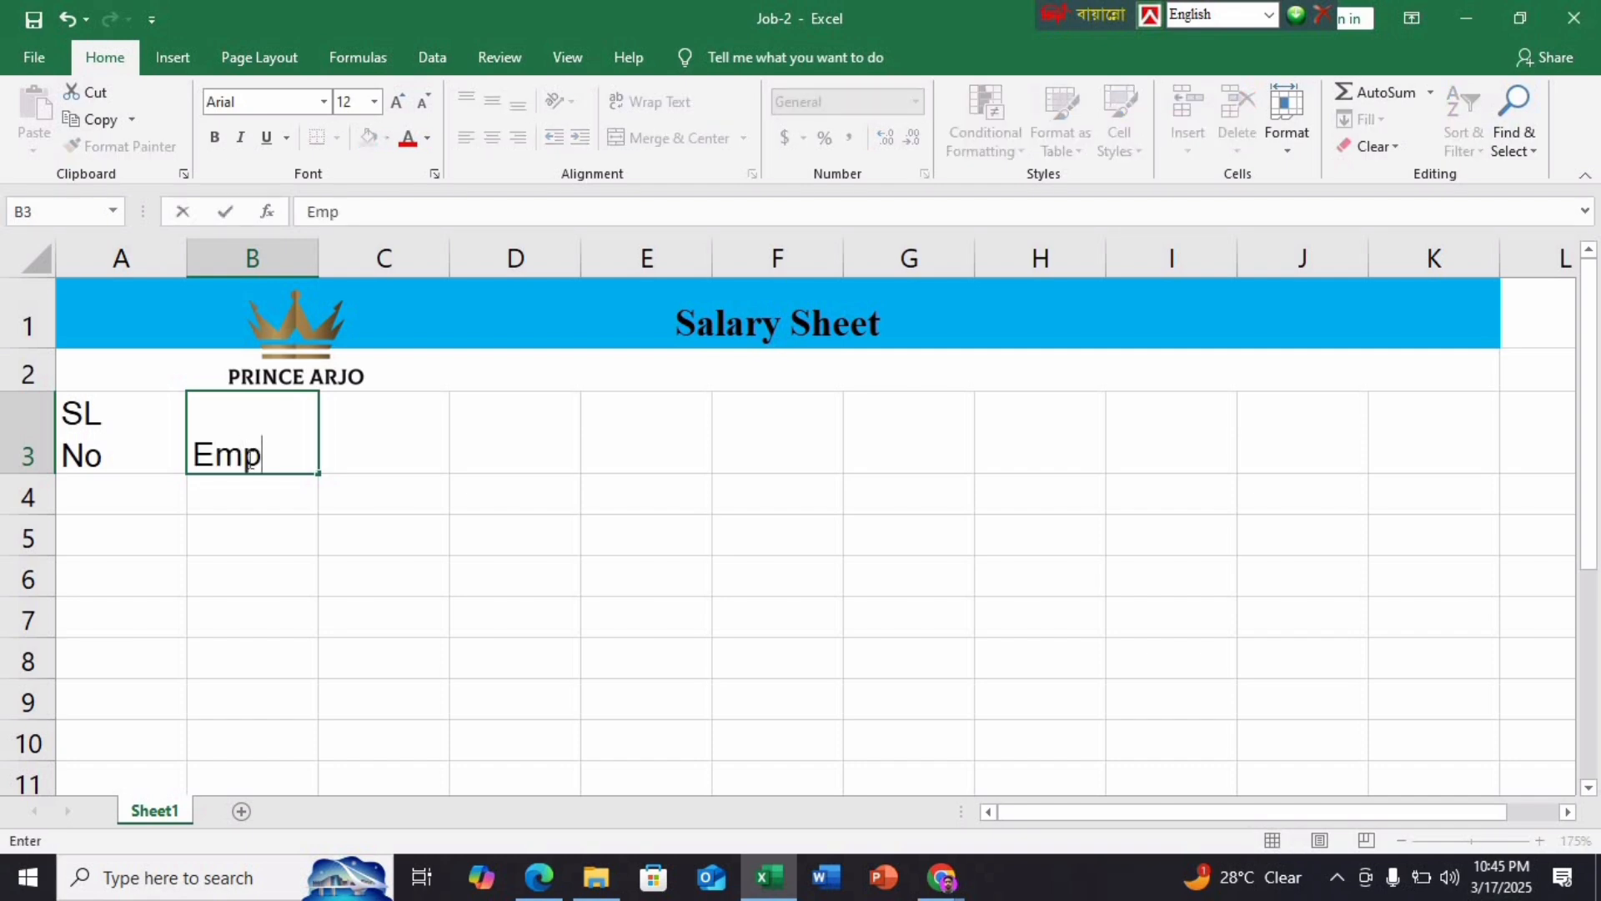
text( ID)
key(Tab)
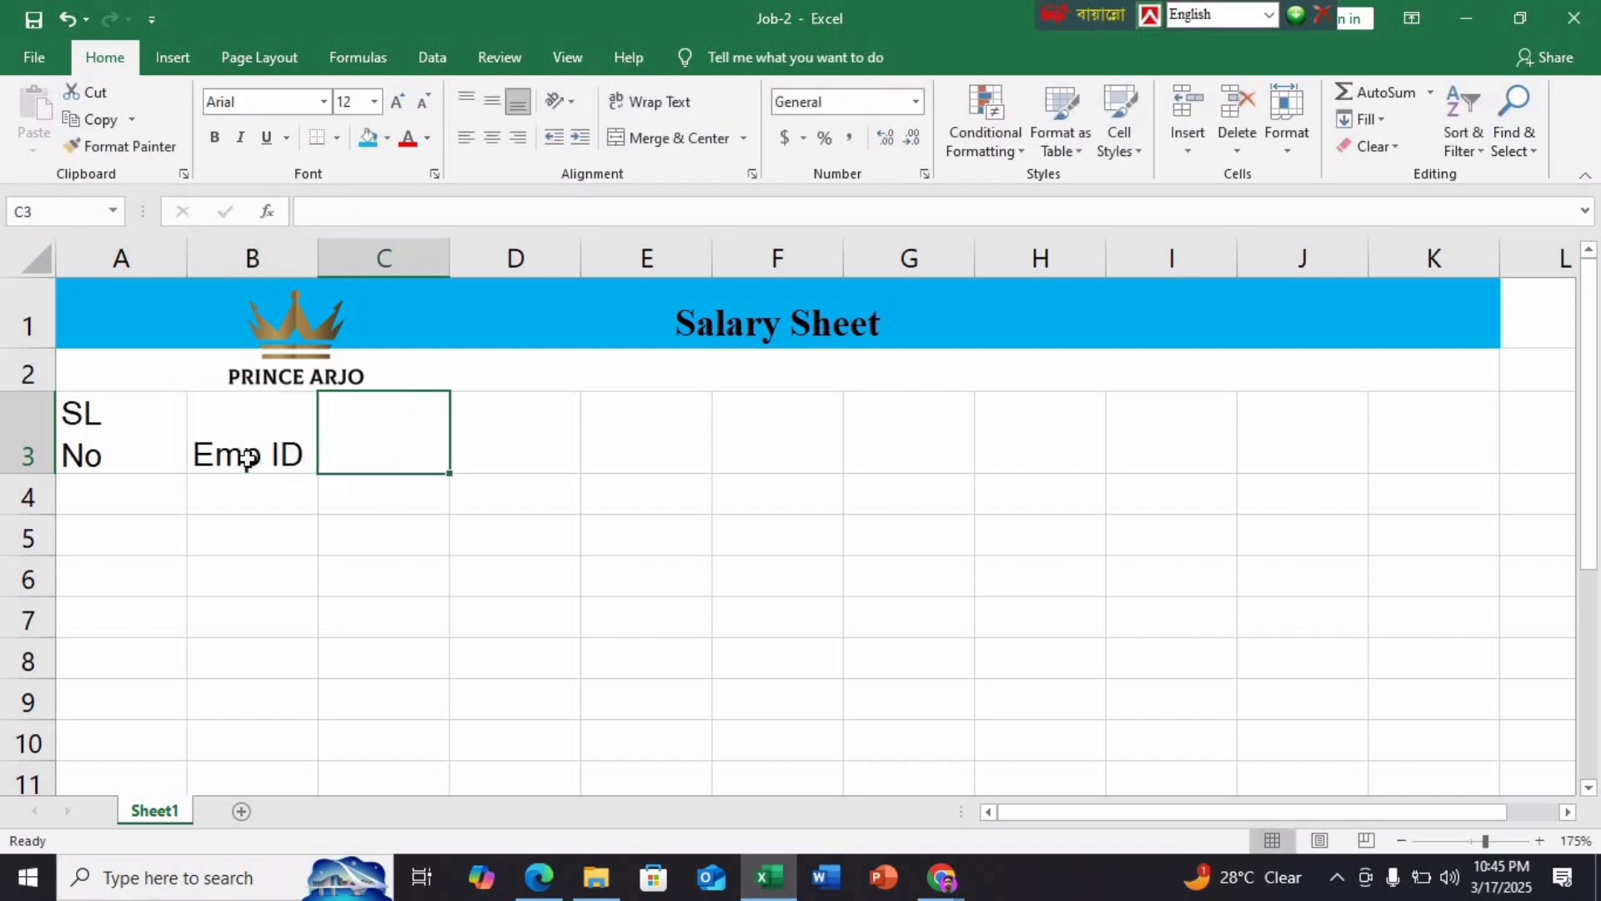
text(Name)
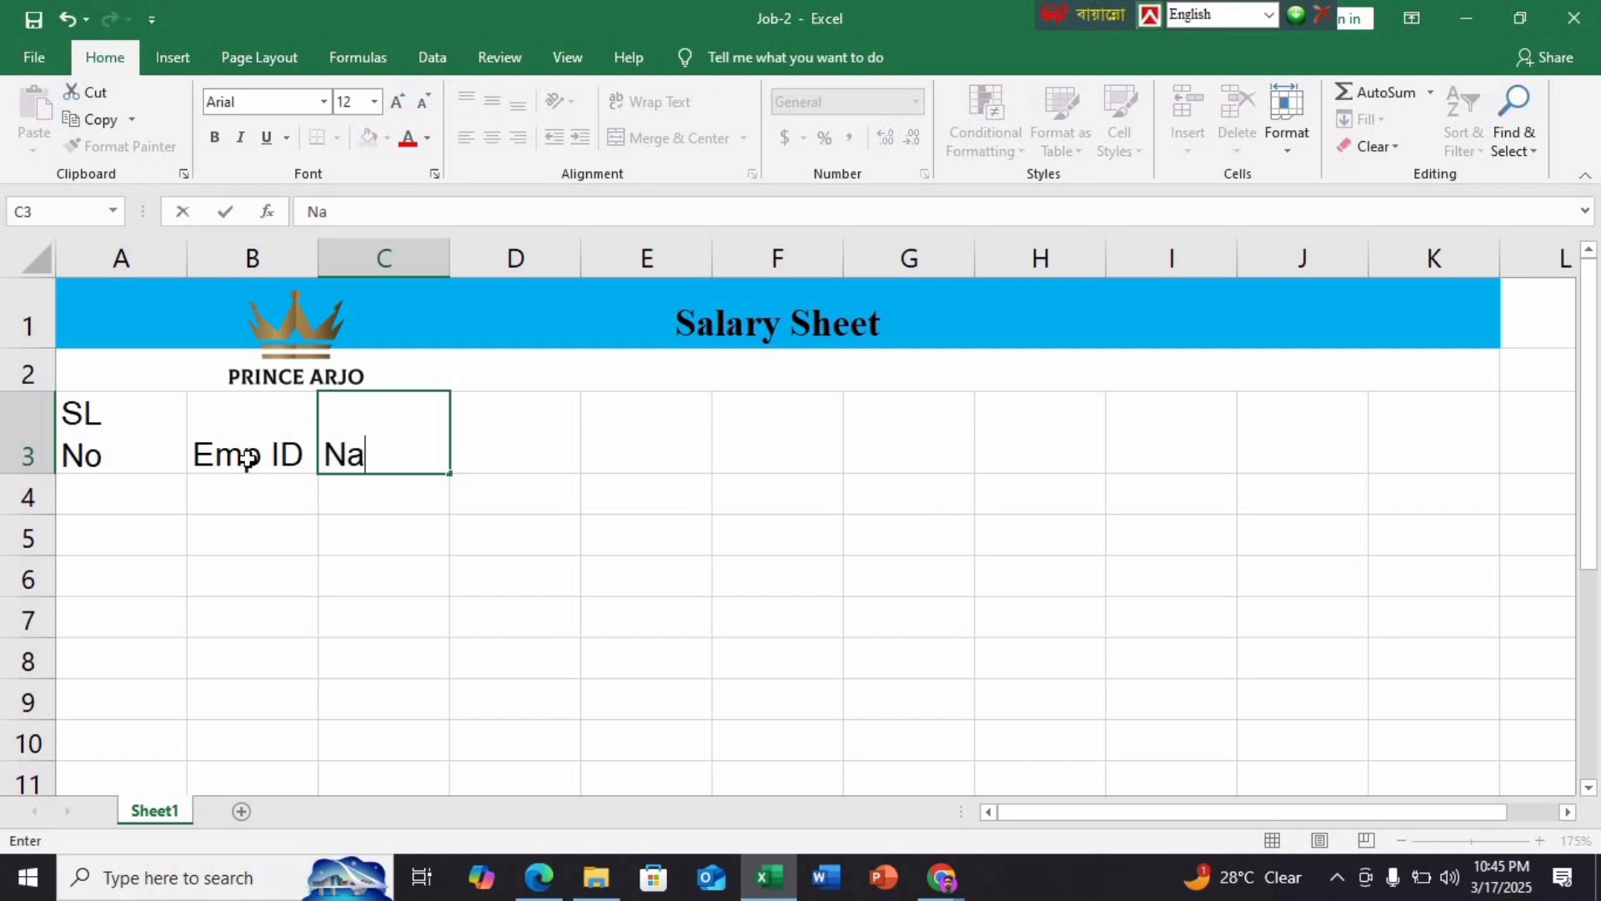
key(Tab)
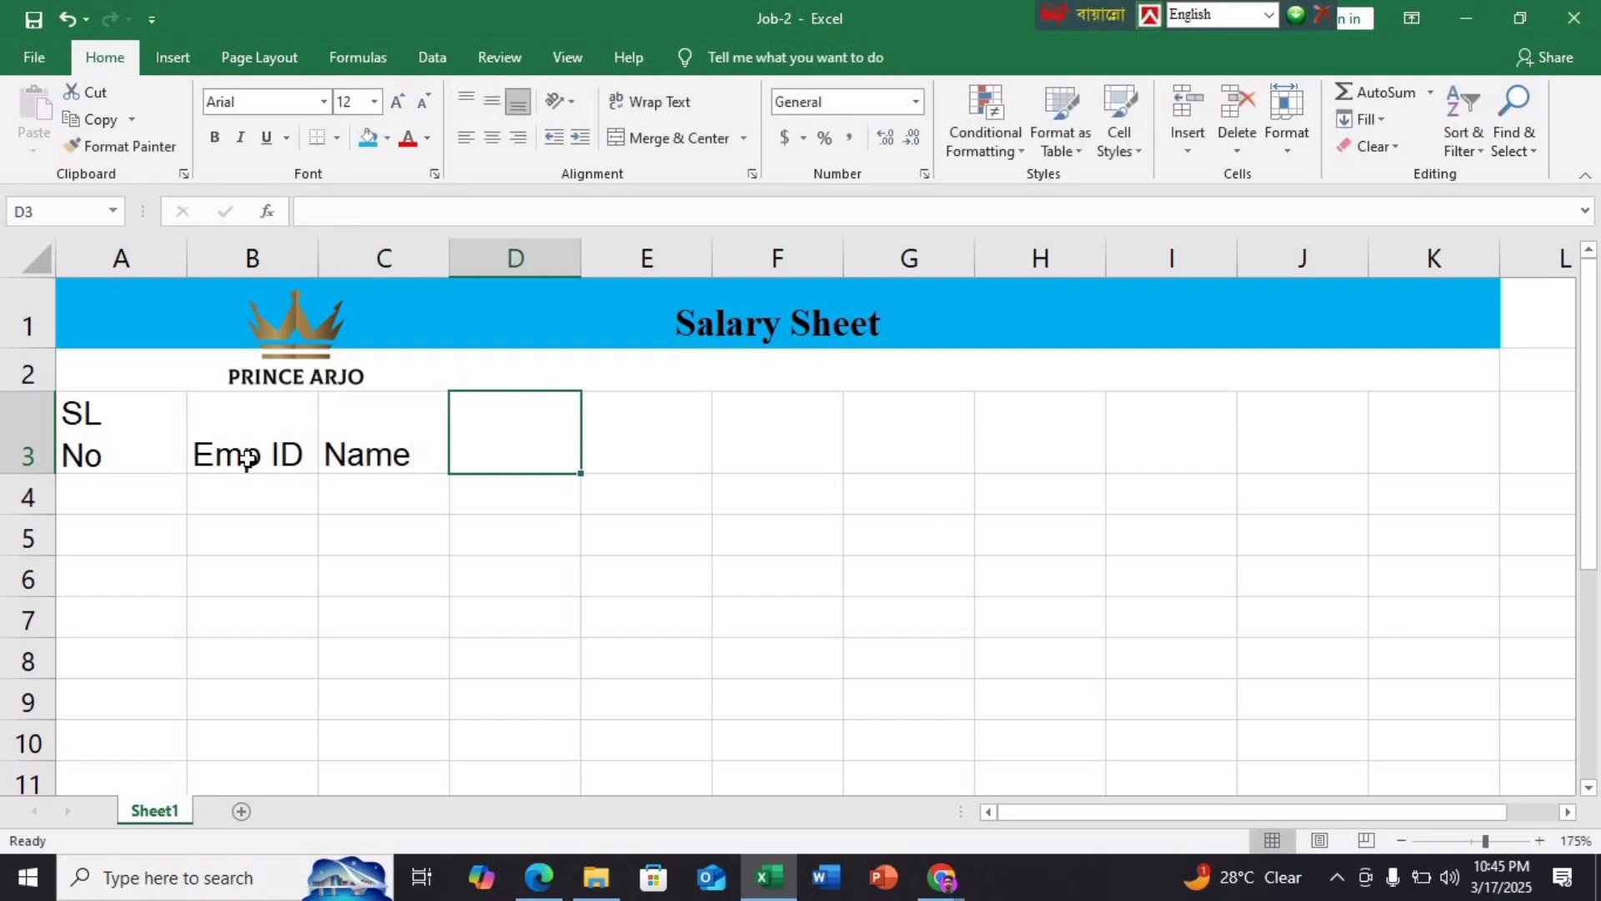
text(S)
key(BackSpace)
text(De)
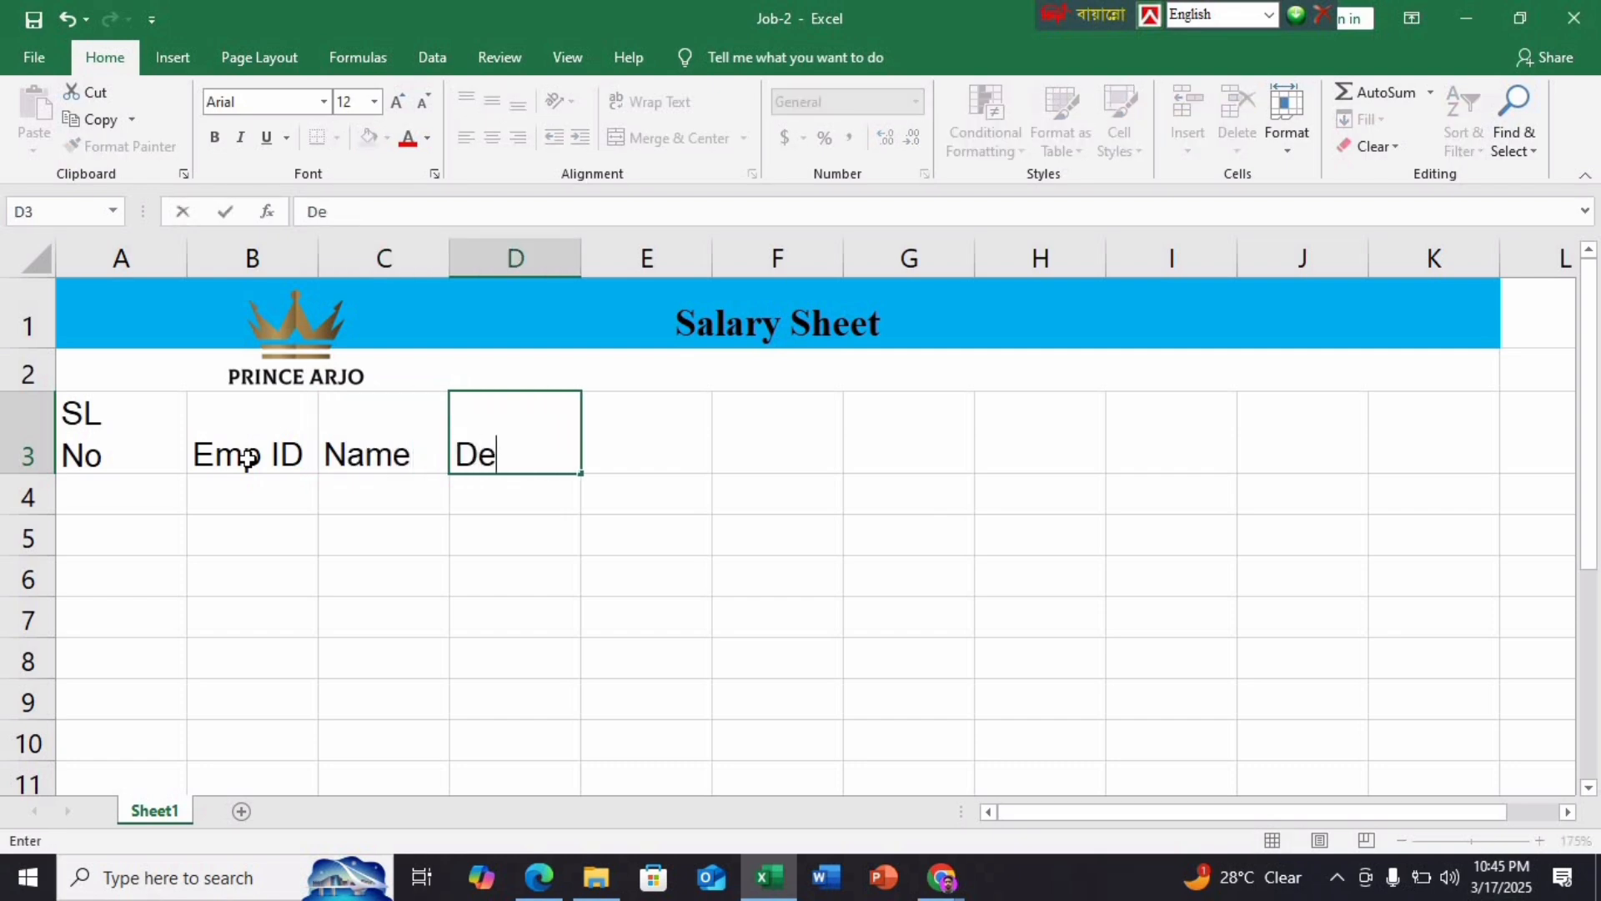
text(signat)
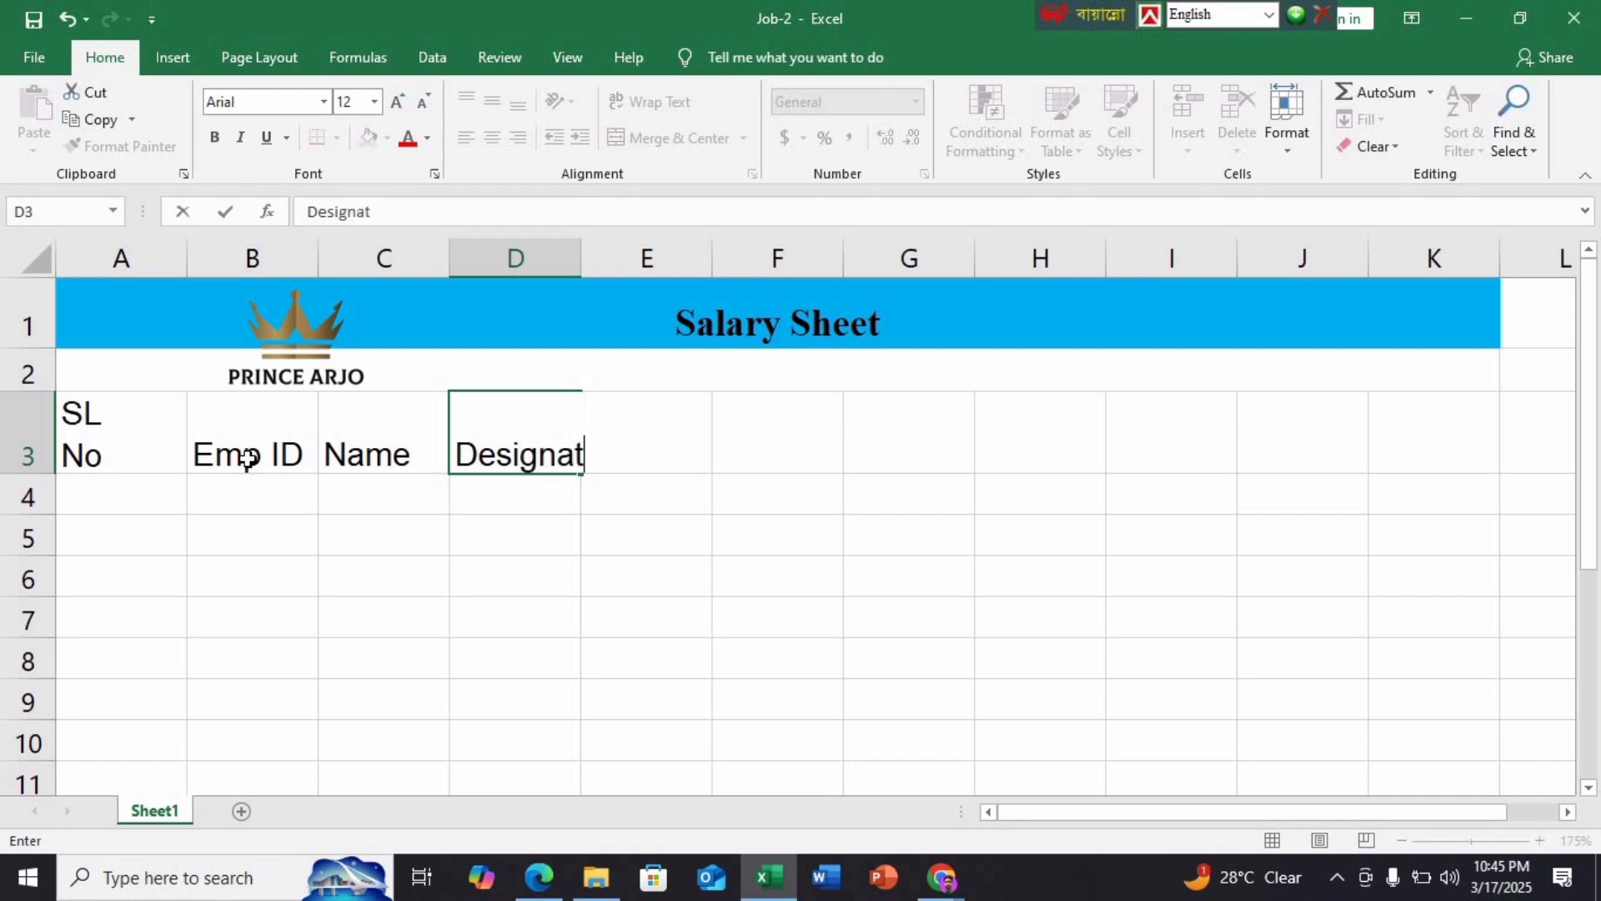
text(ion)
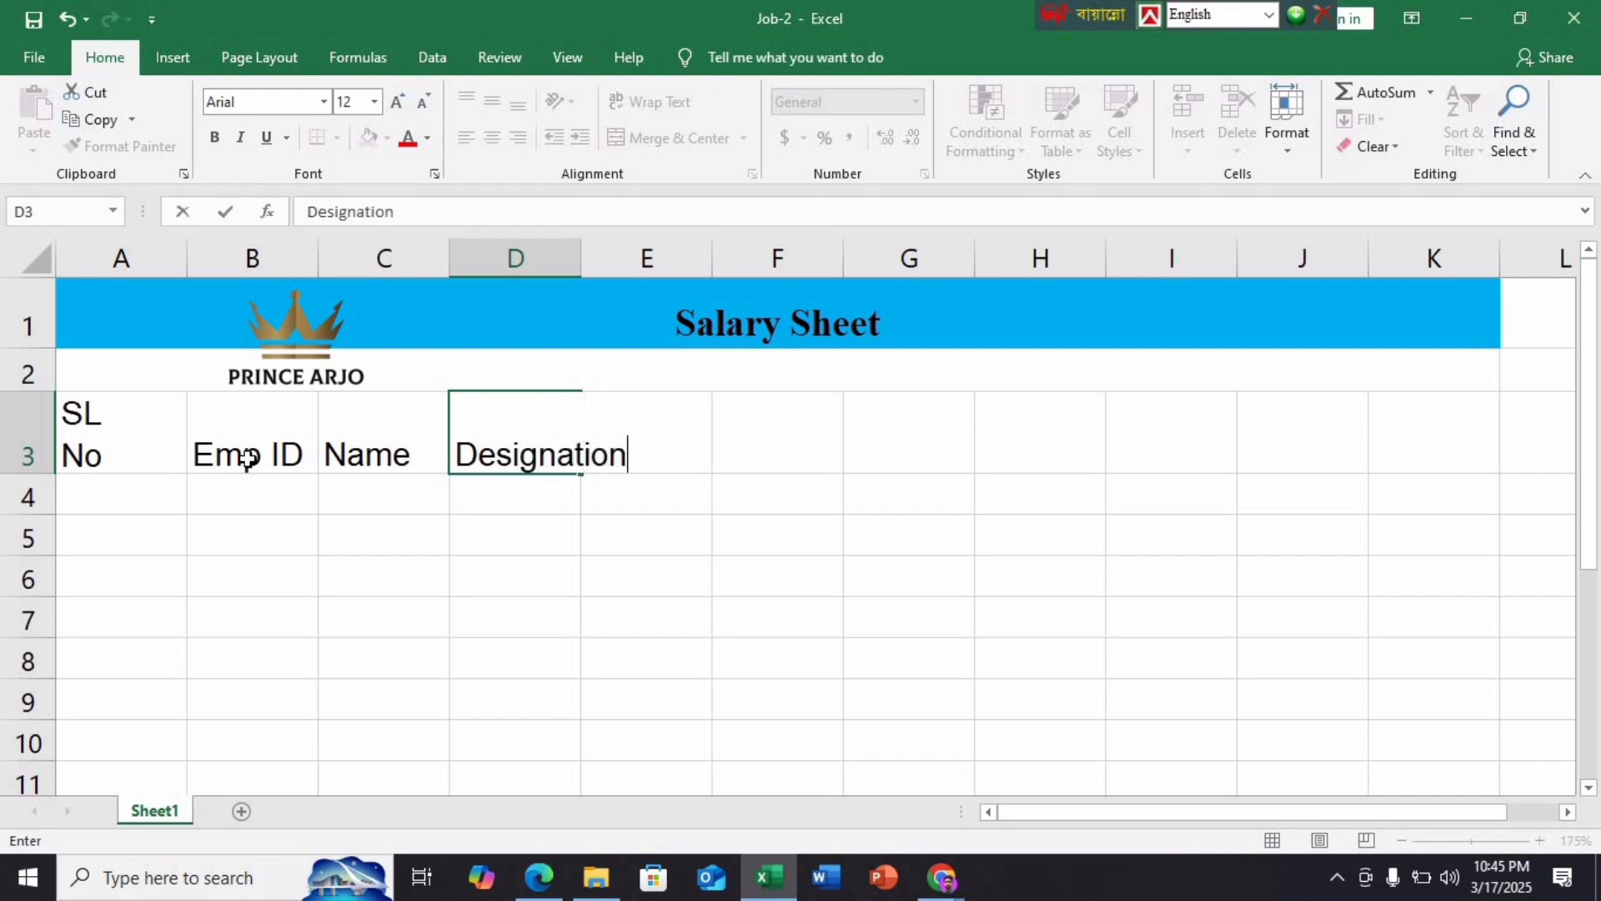
key(Tab)
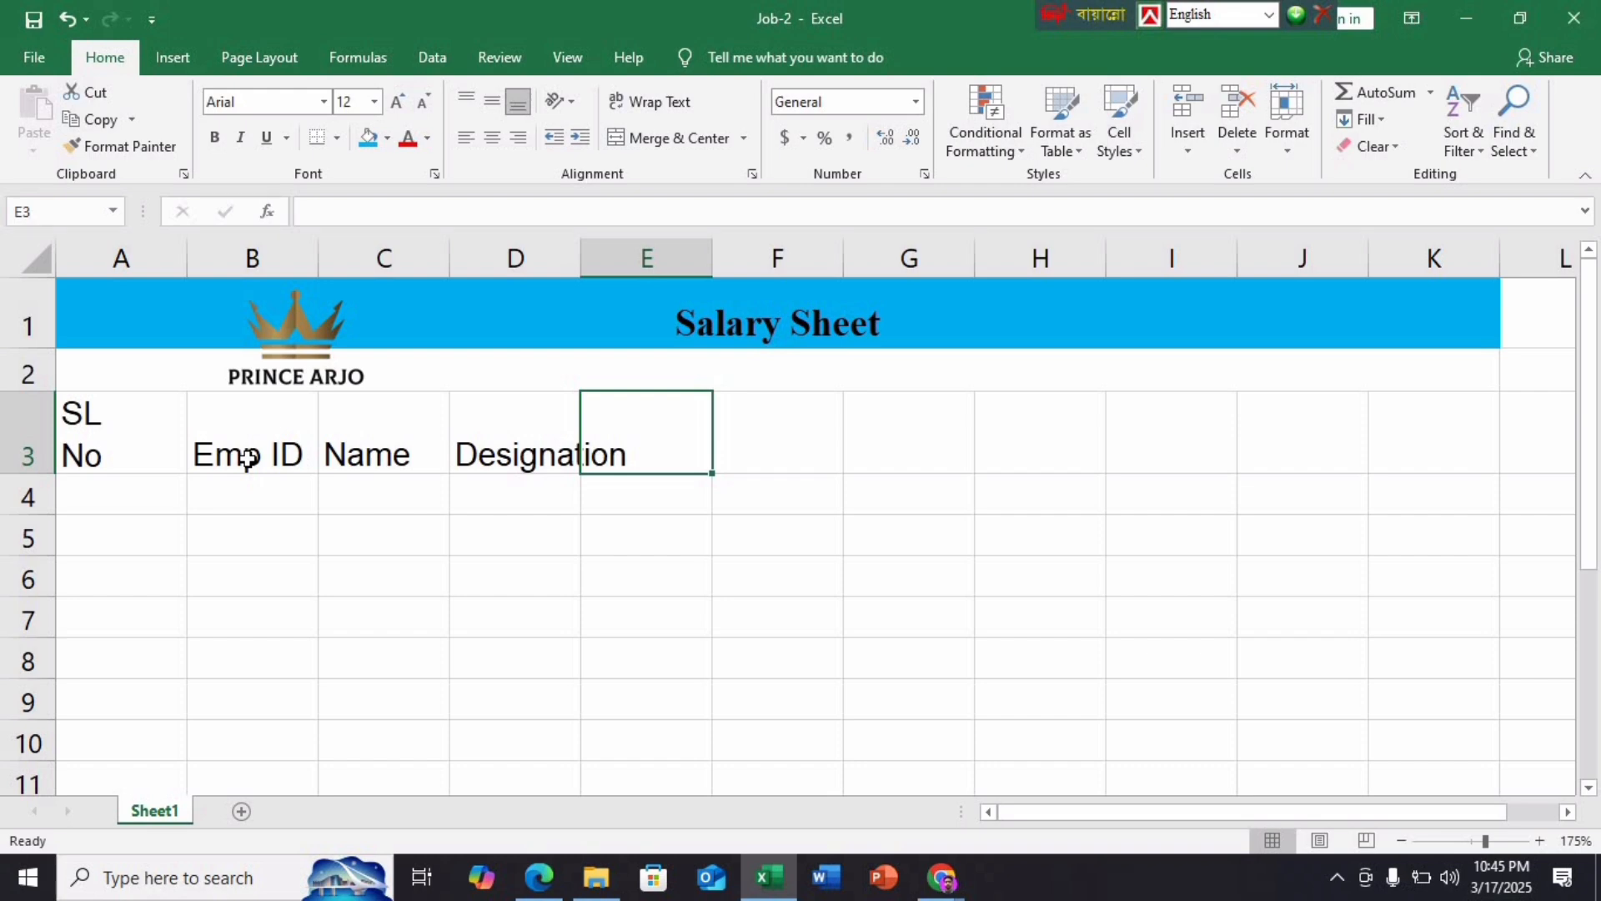
text(Basic)
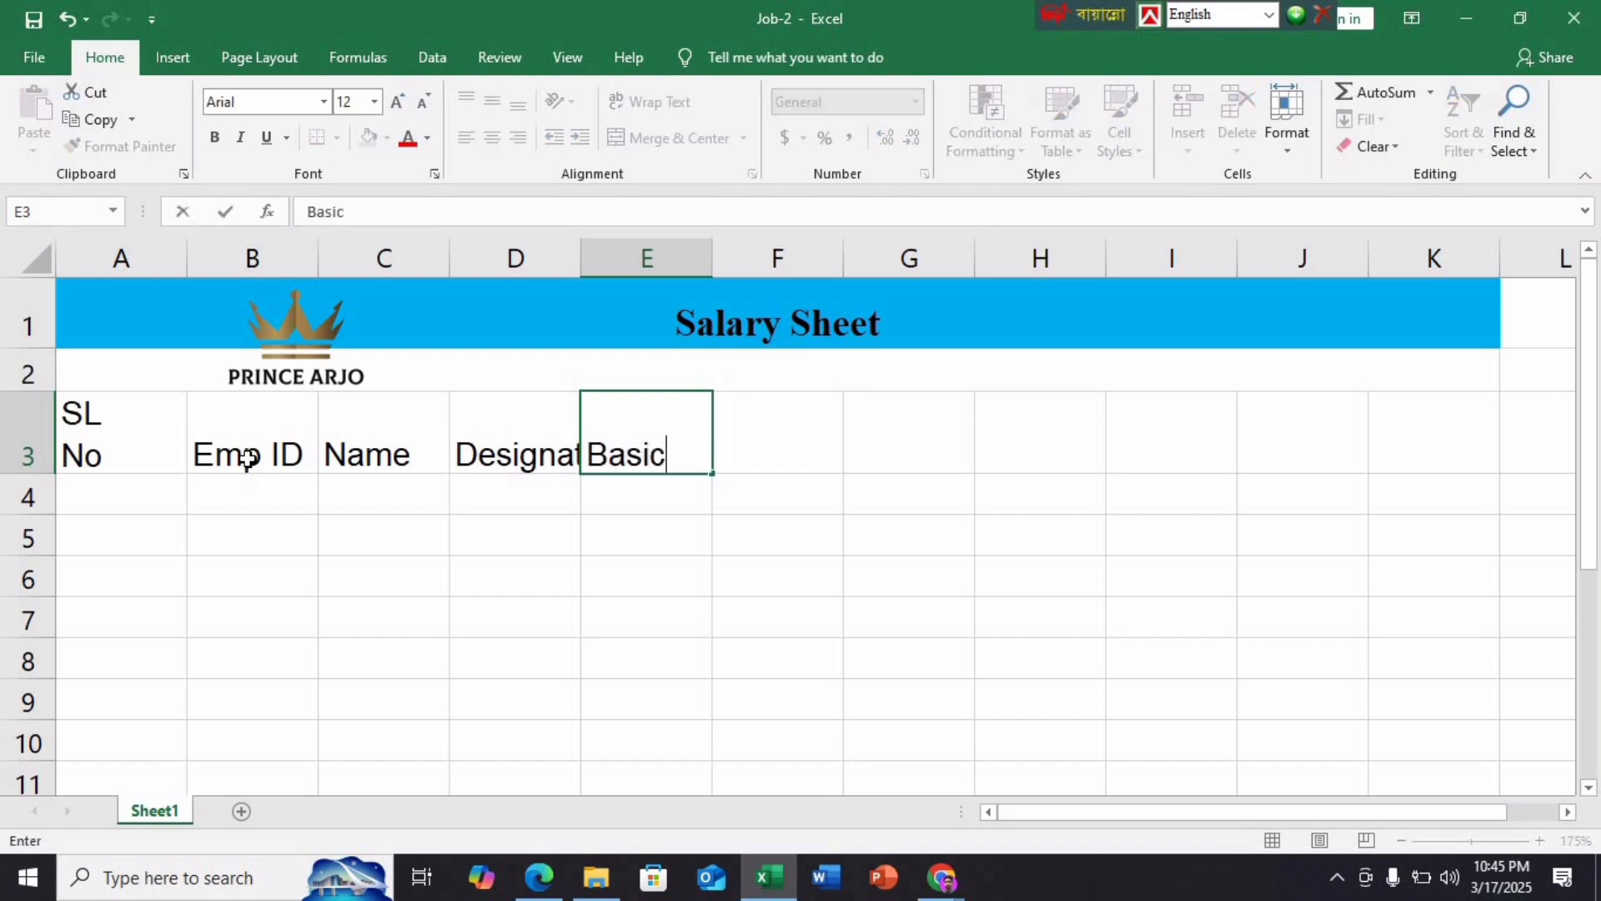
key(alt+Return)
text(S)
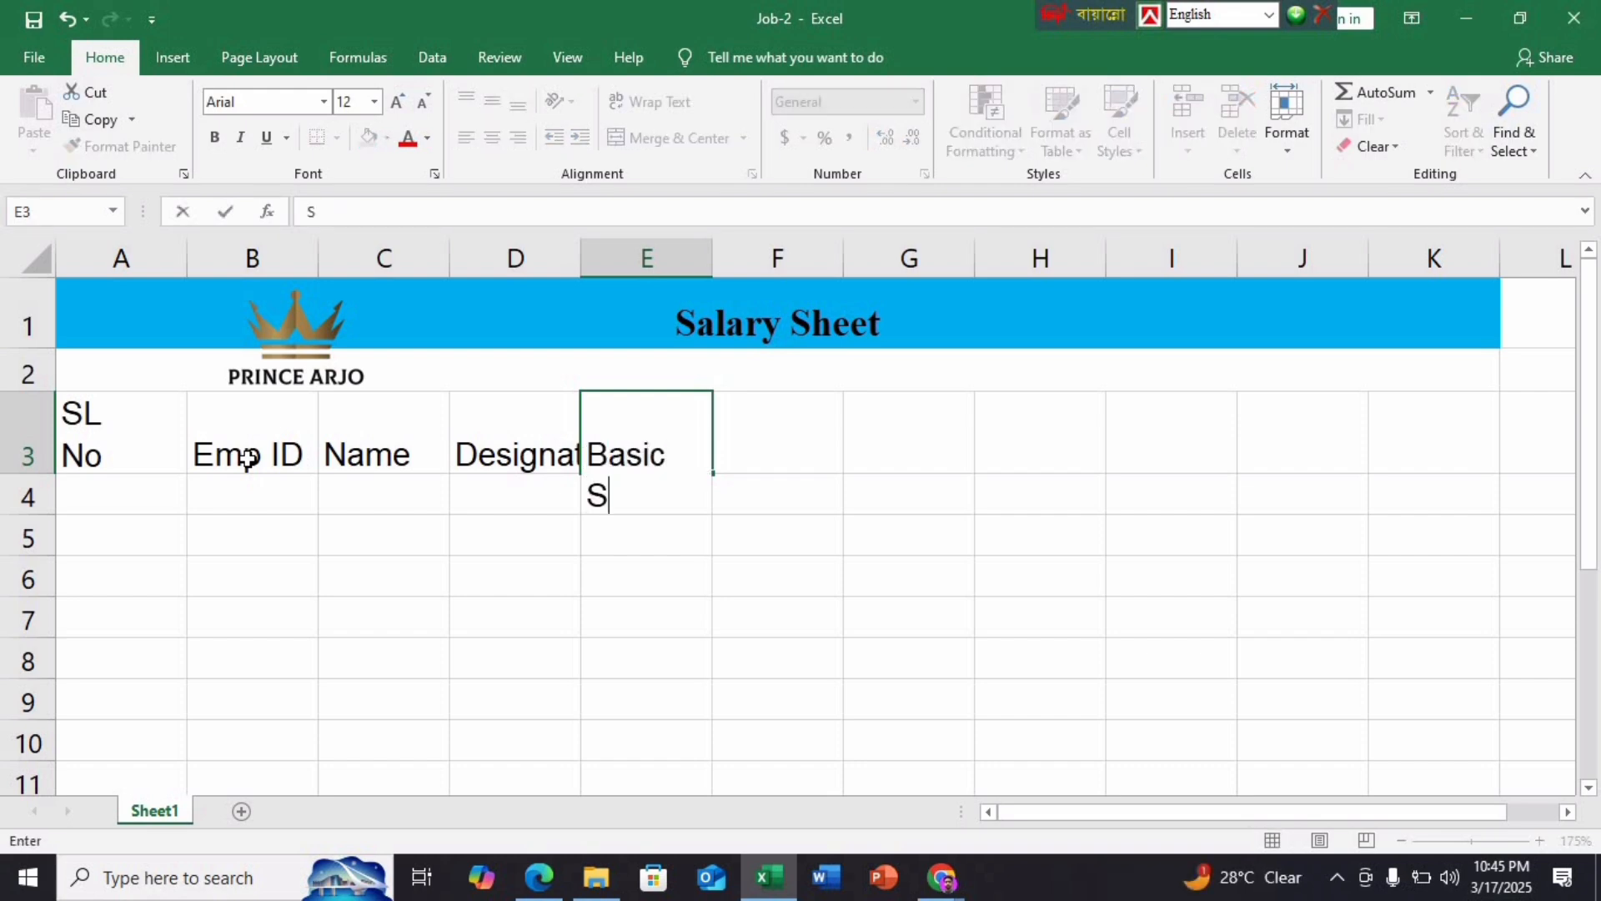
text(alary)
key(Tab)
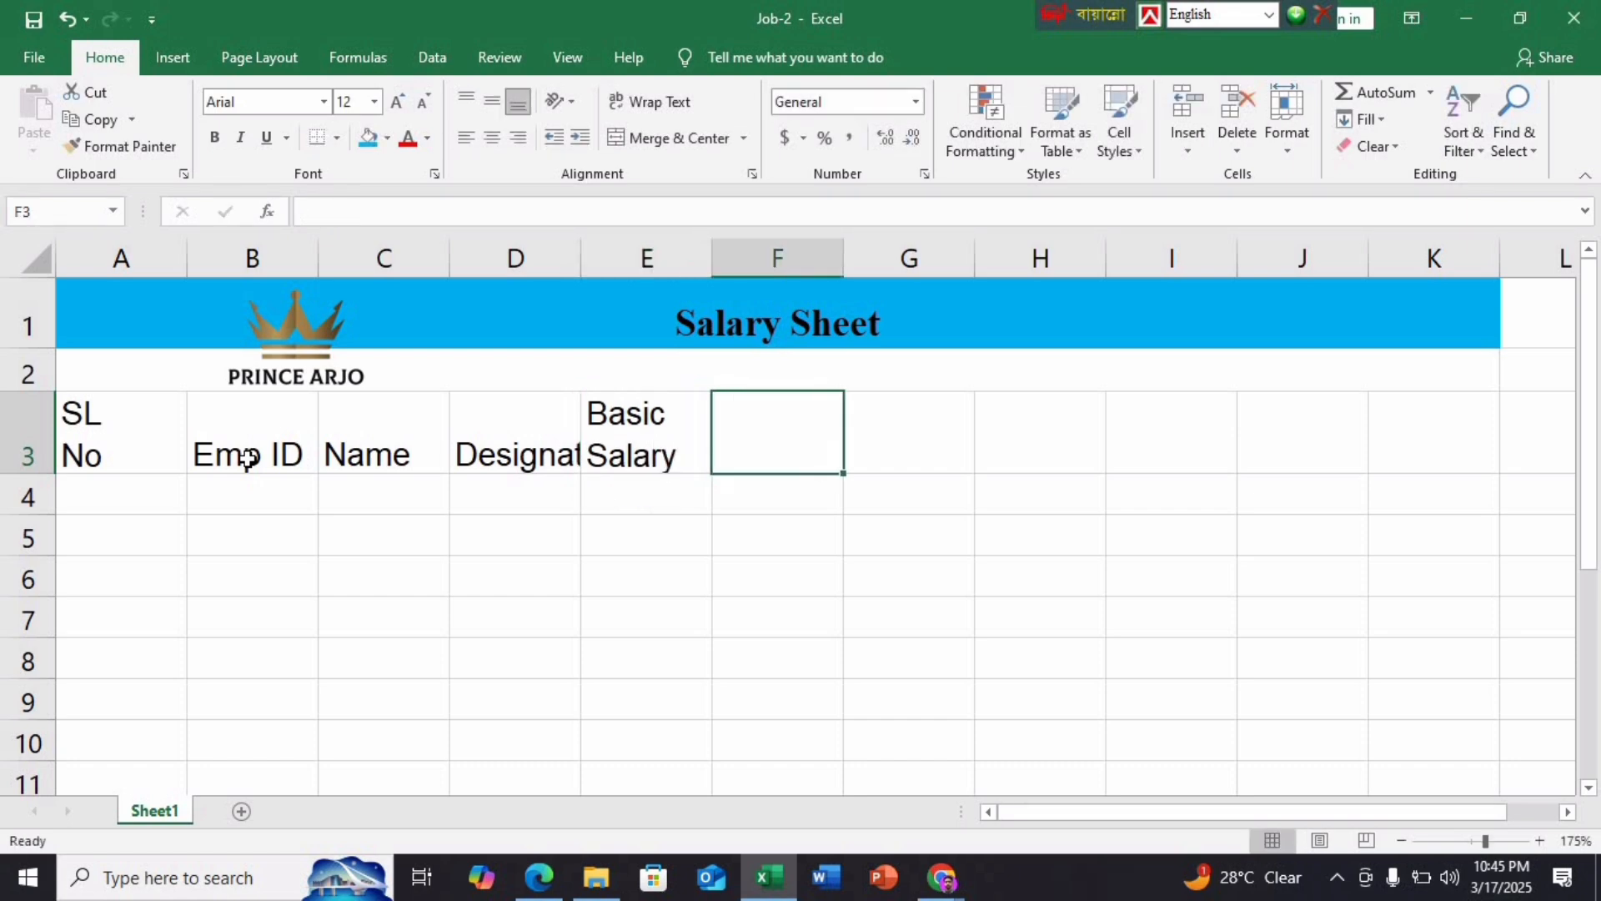
Add HR, MA, PF, Gross Salary, IT and two-line Net Salary in F3:K3, auto-fitting column I
text(HR)
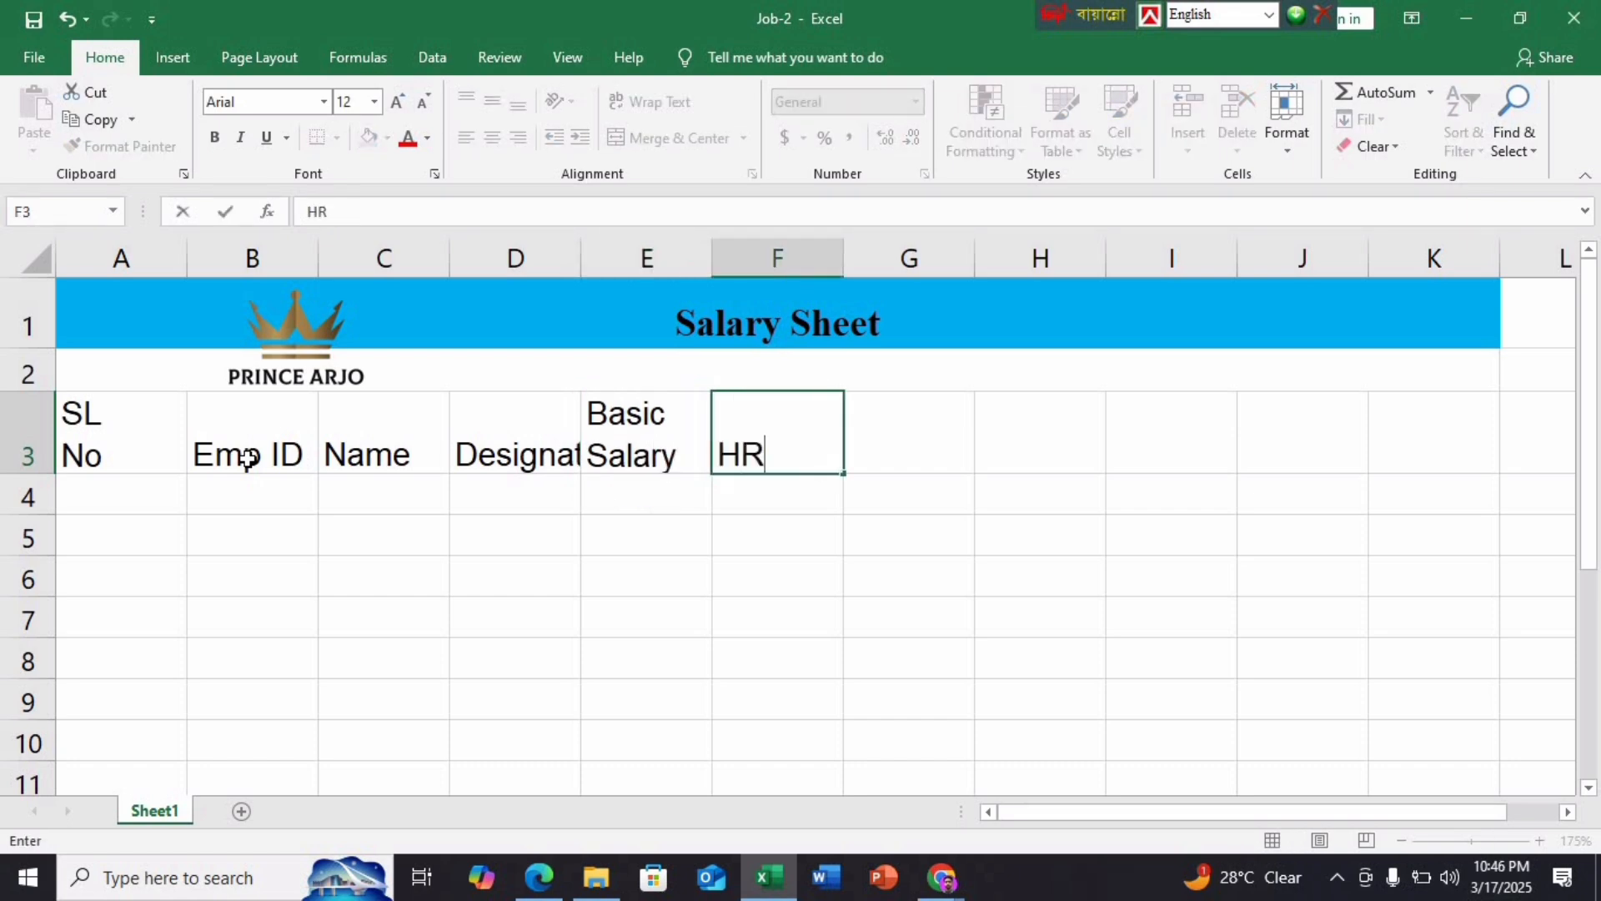
key(Tab)
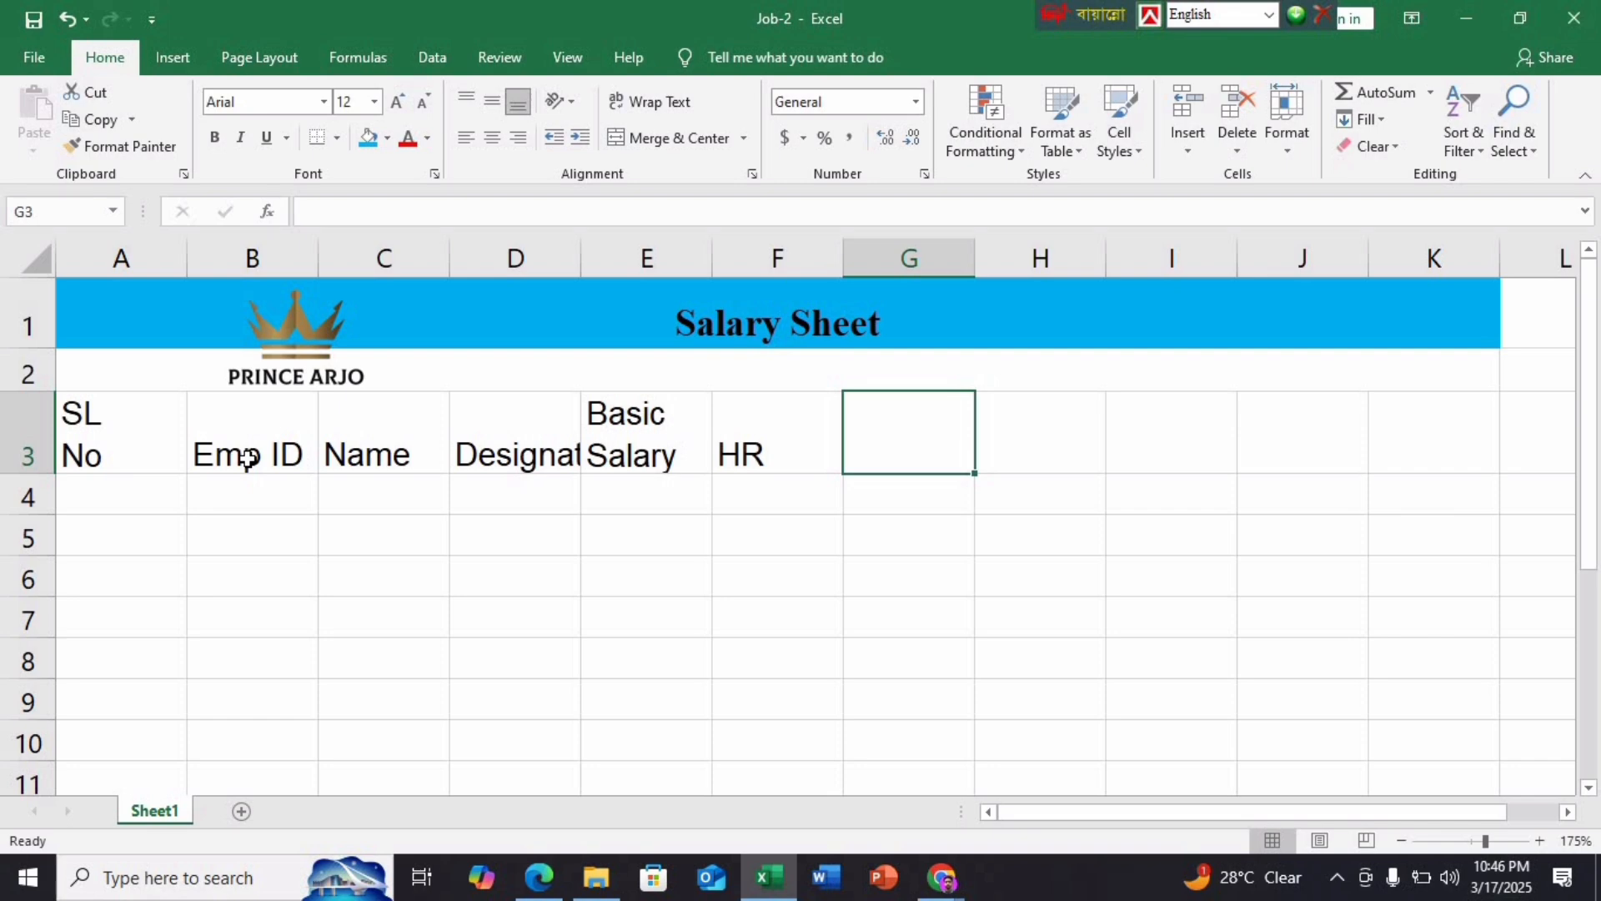
text(MA)
key(Tab)
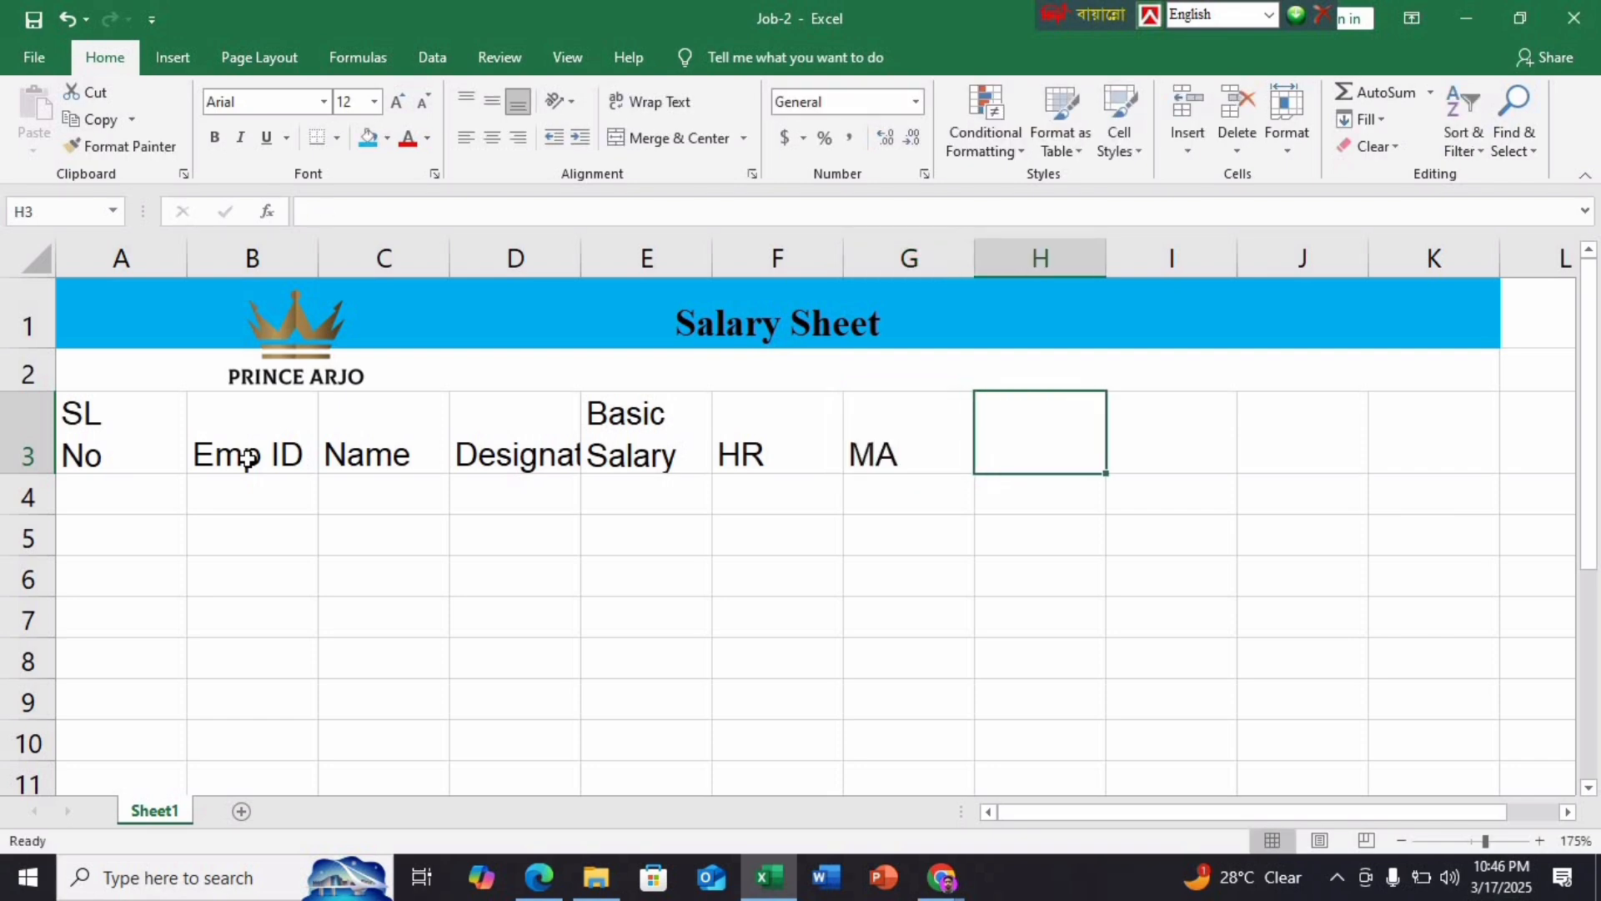
text(PF)
key(Tab)
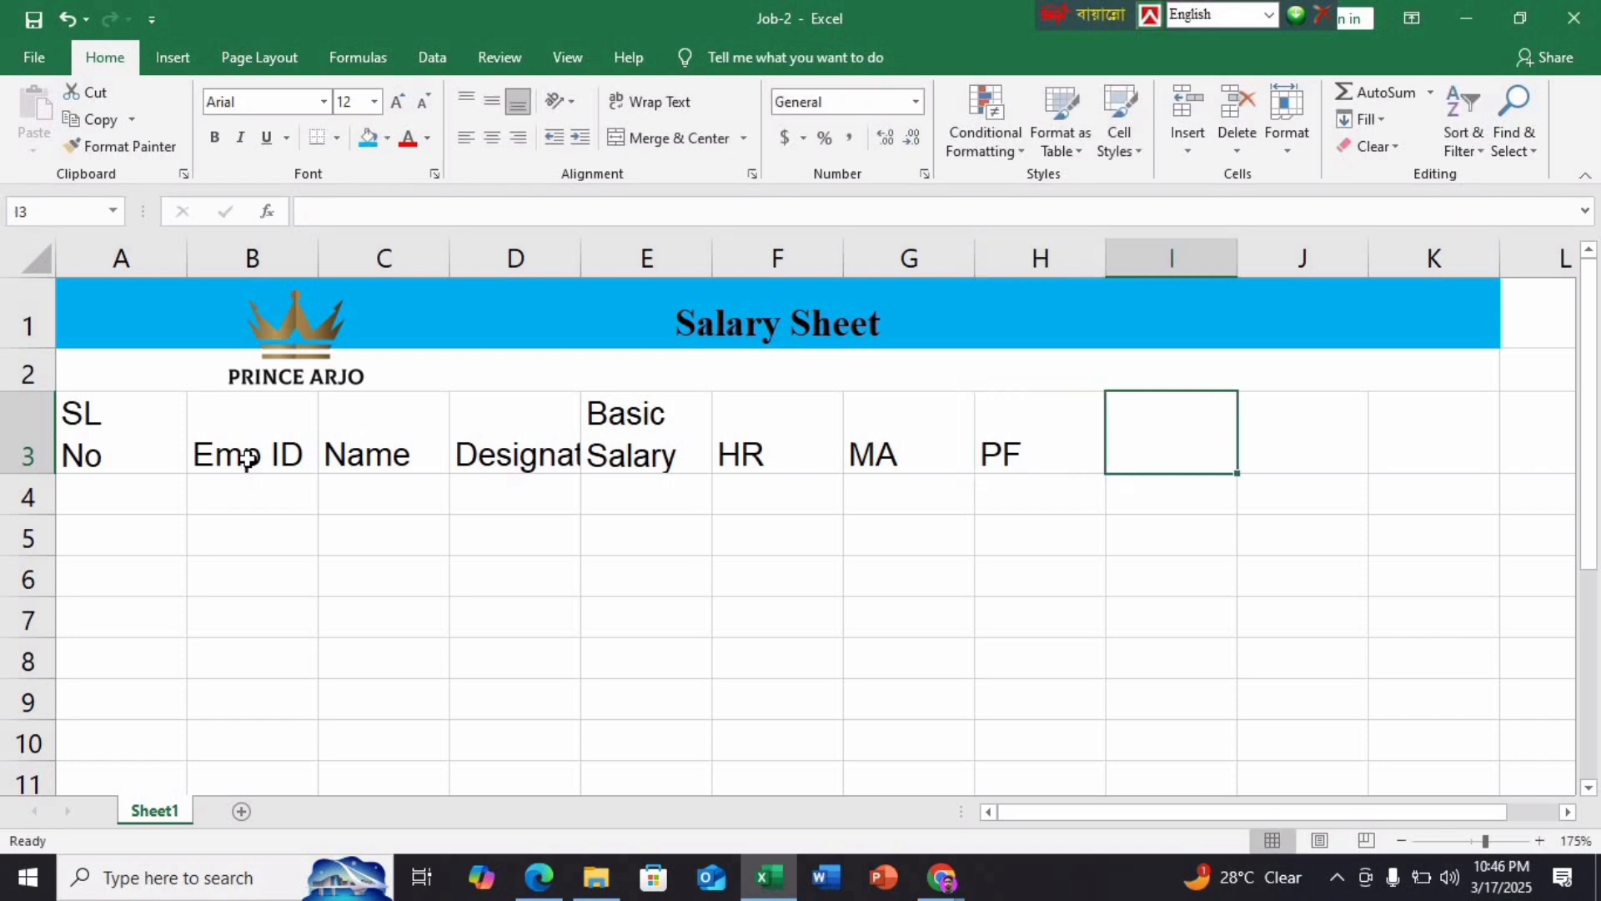
text(Gros)
text(s)
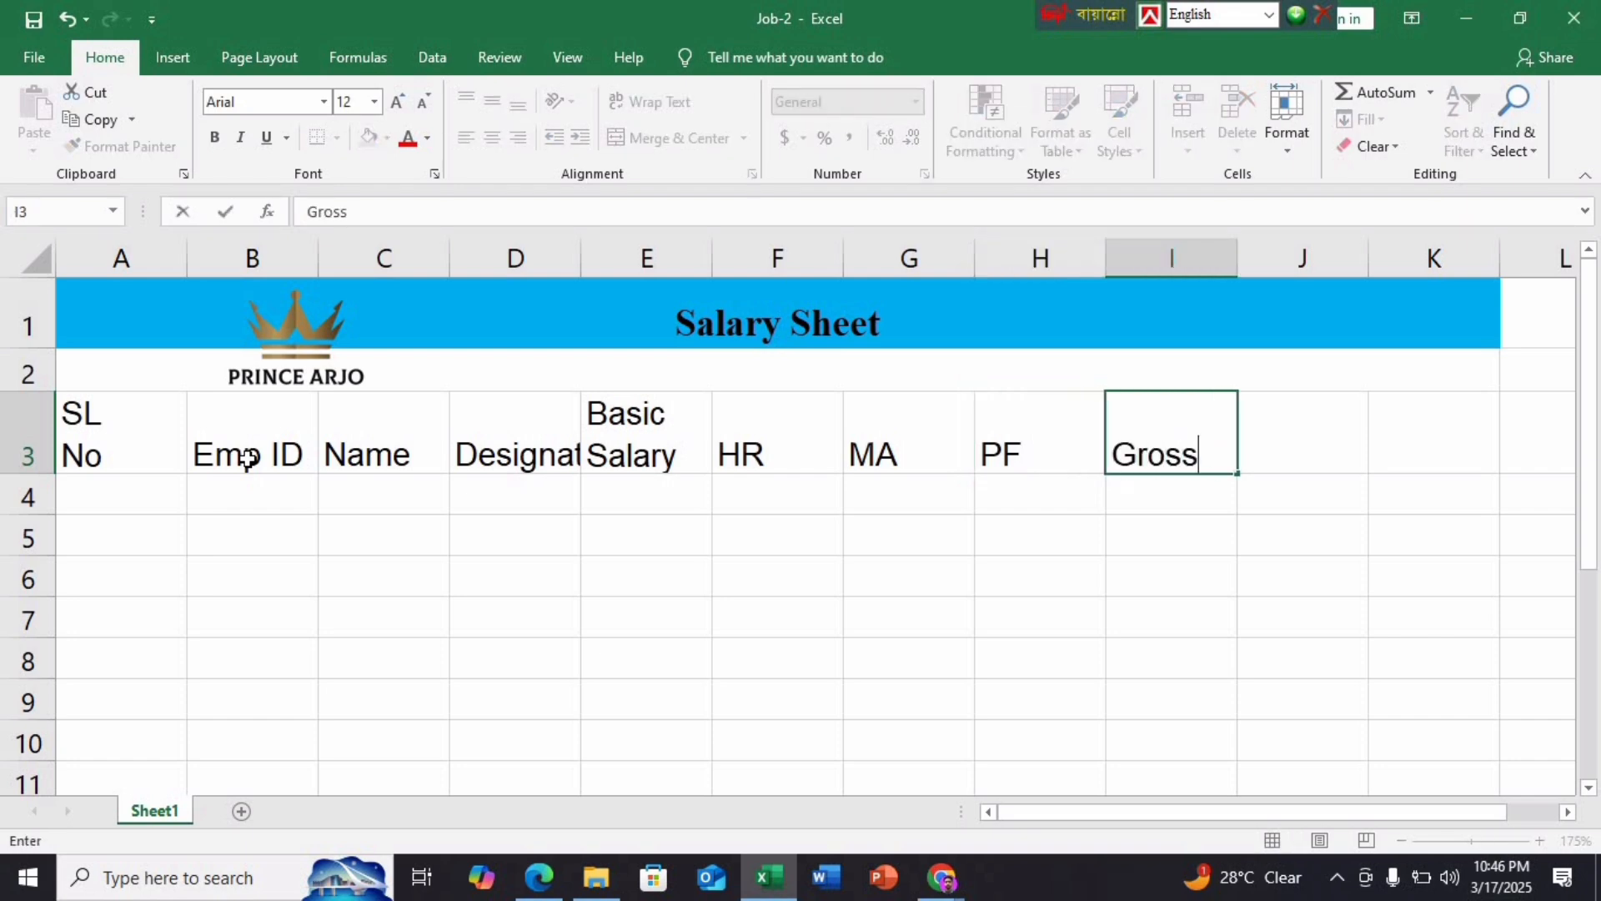
text( Salary)
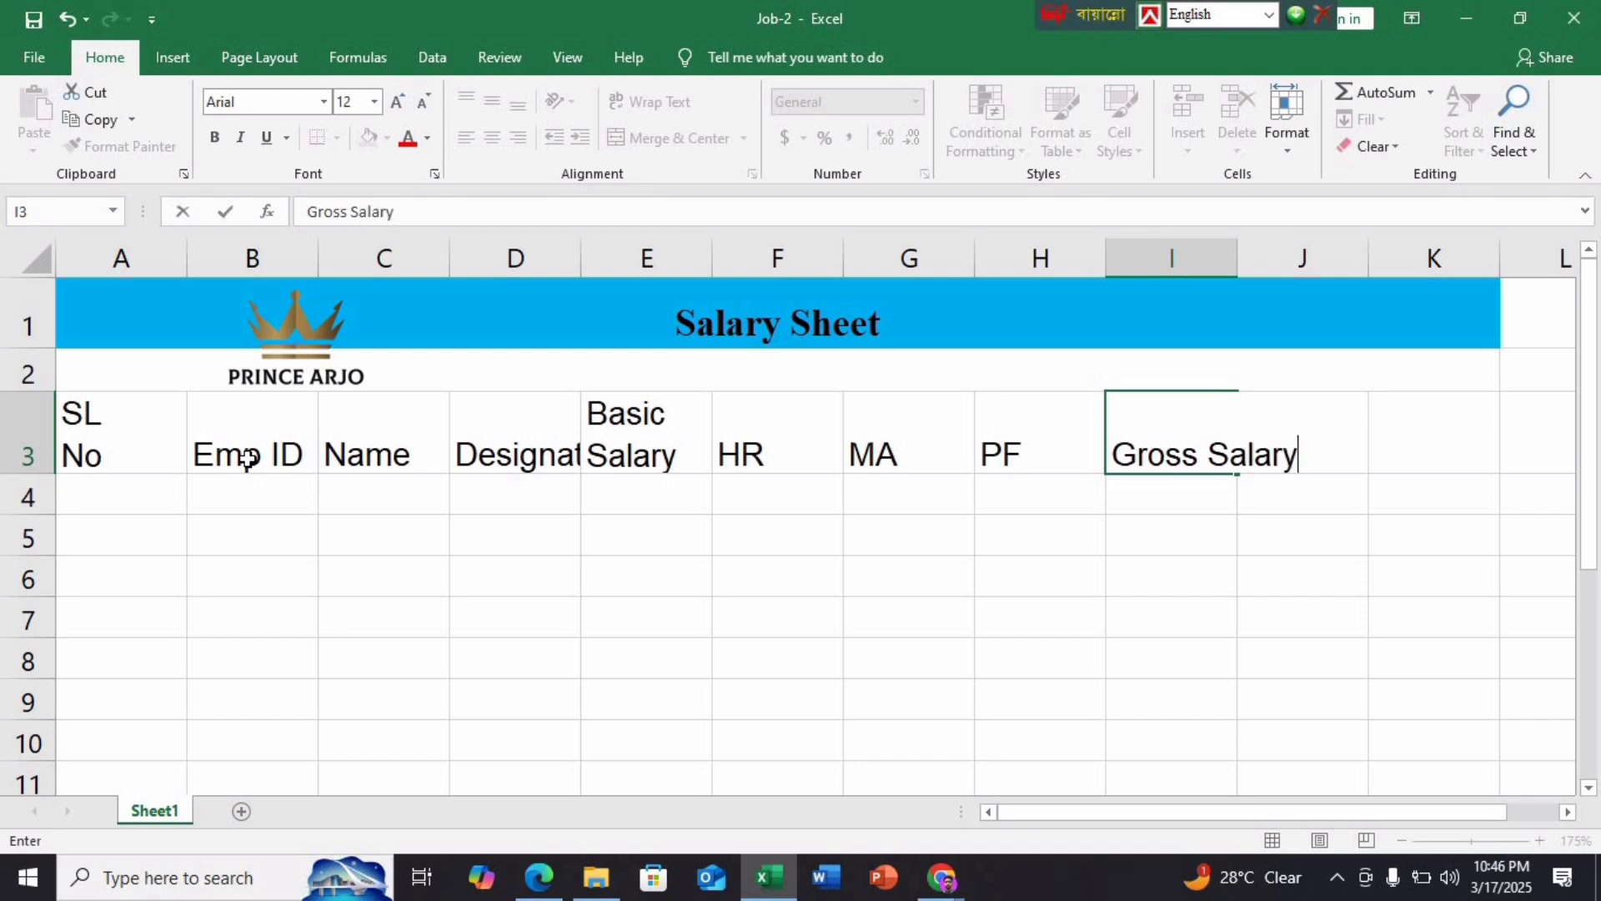
key(Tab)
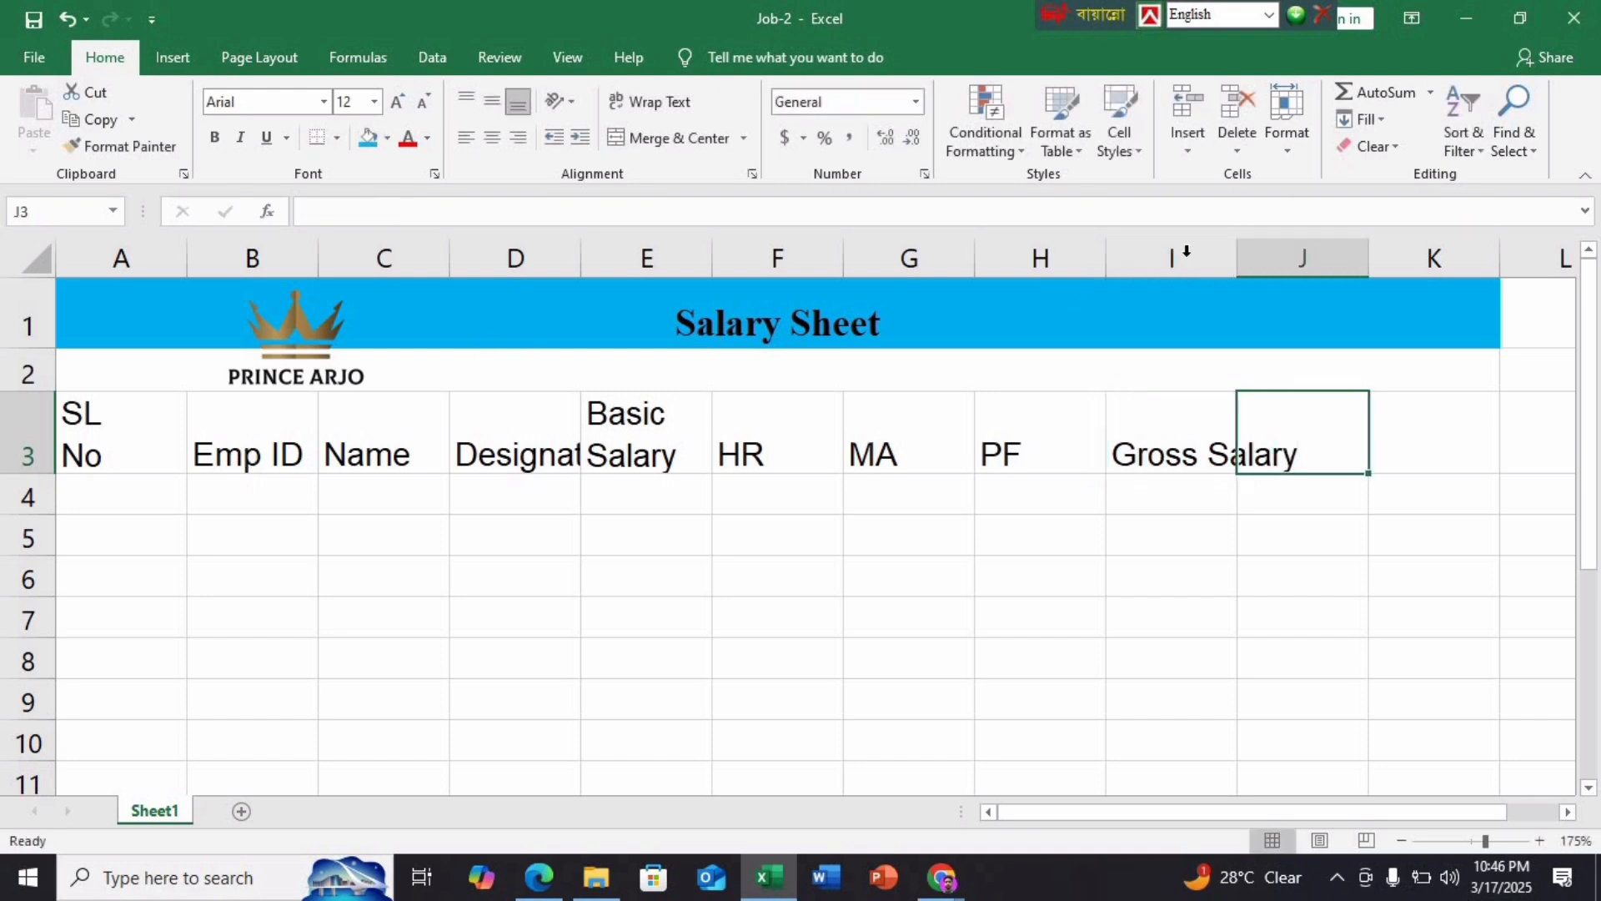
double_click(1236, 258)
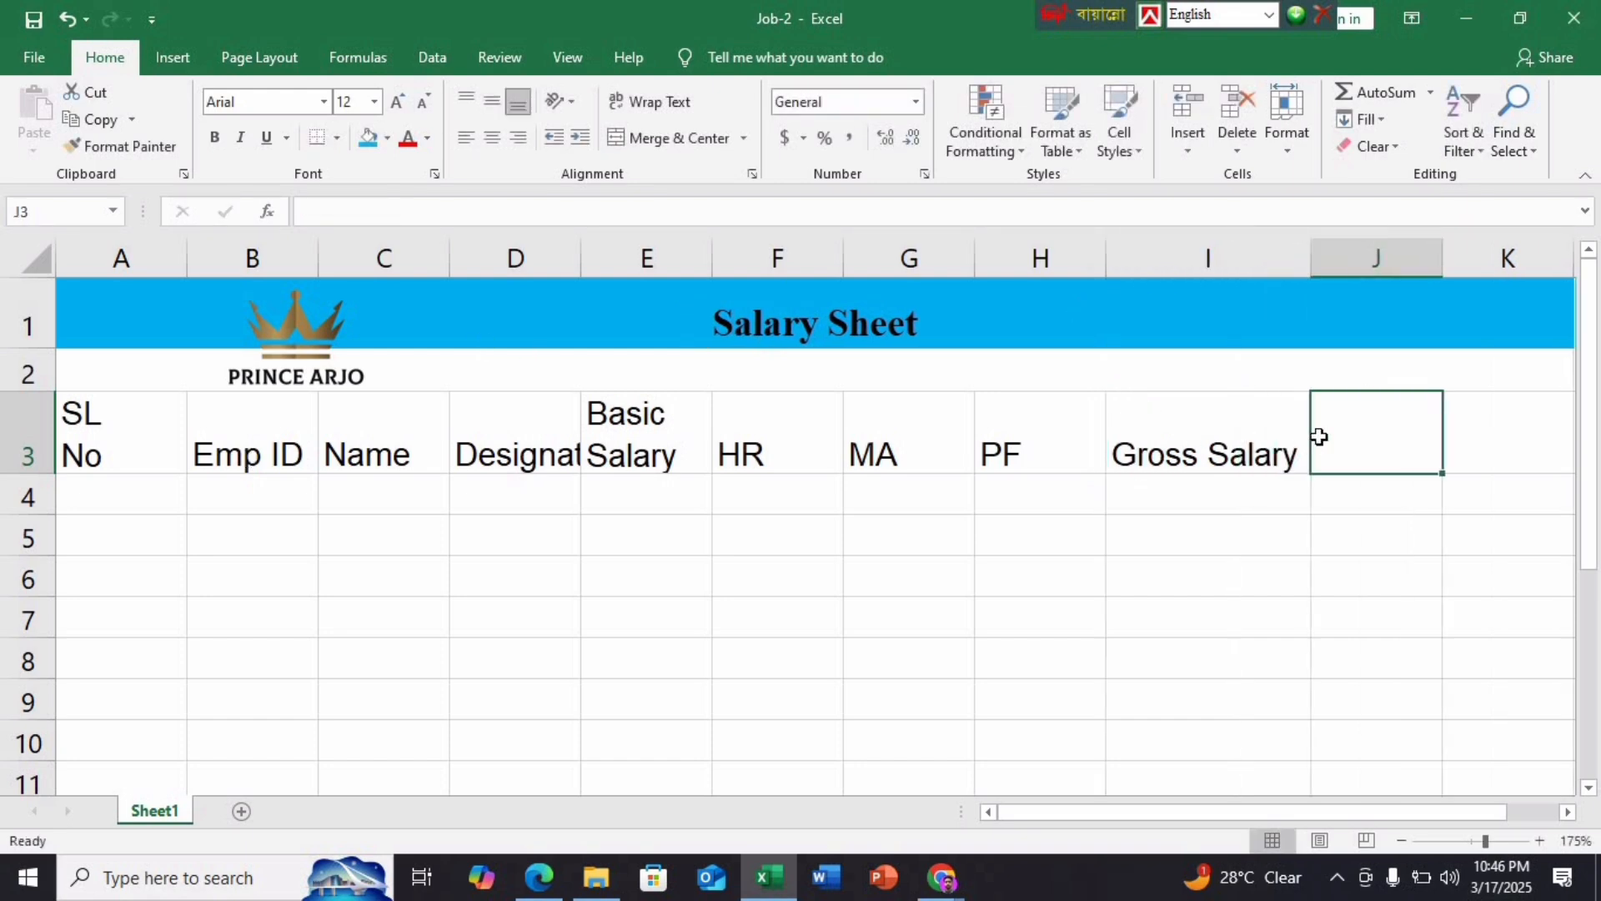
text(IT)
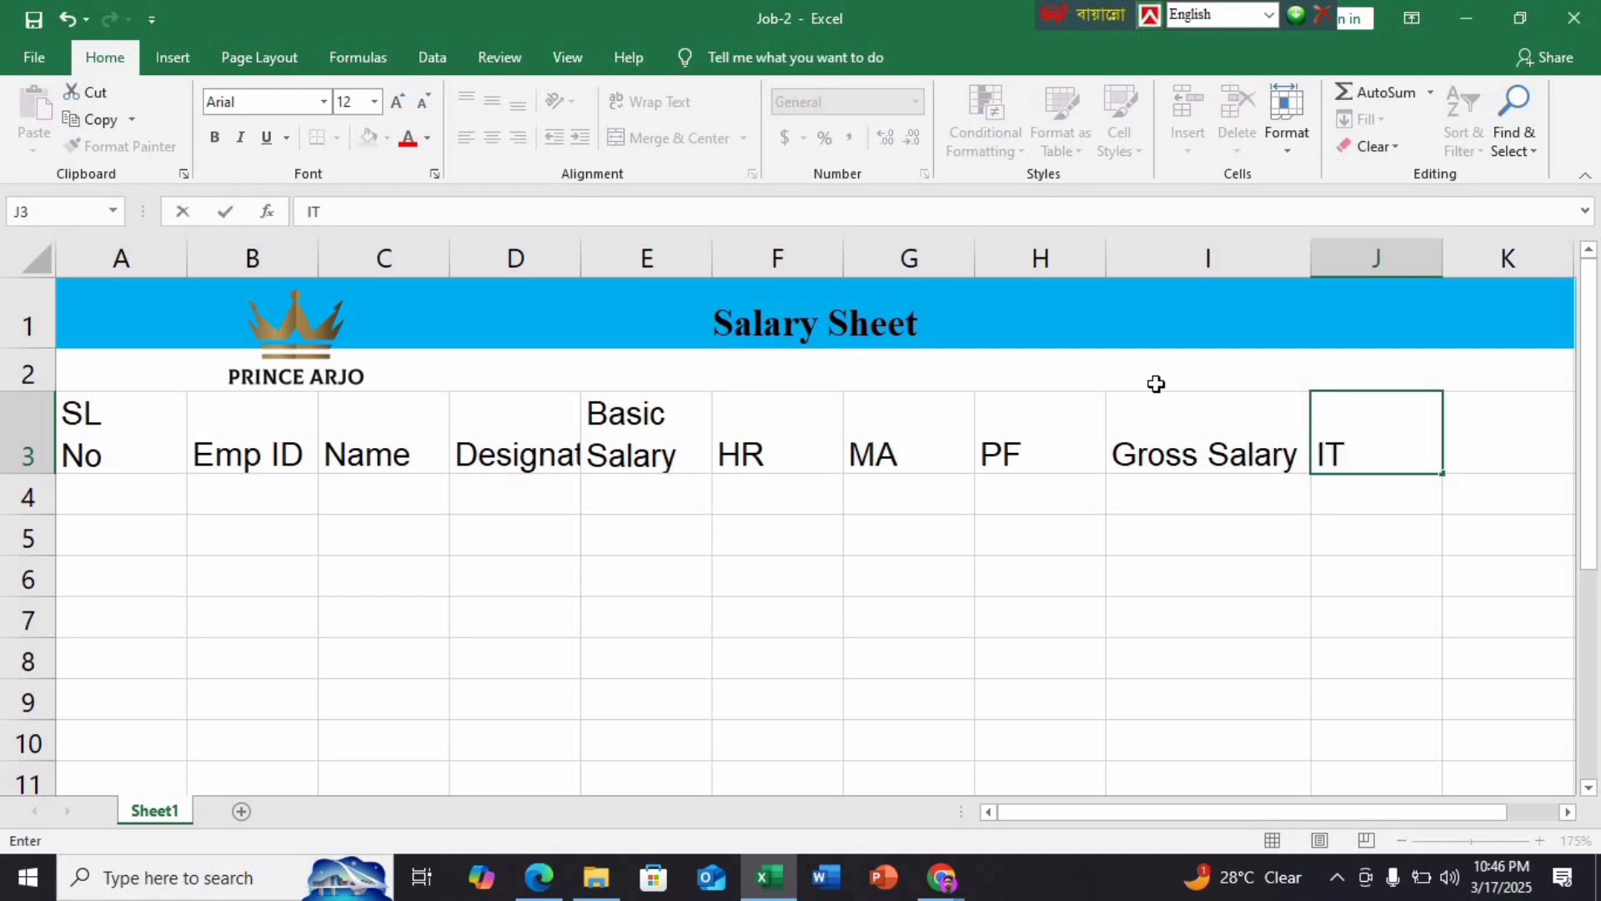
click(1470, 419)
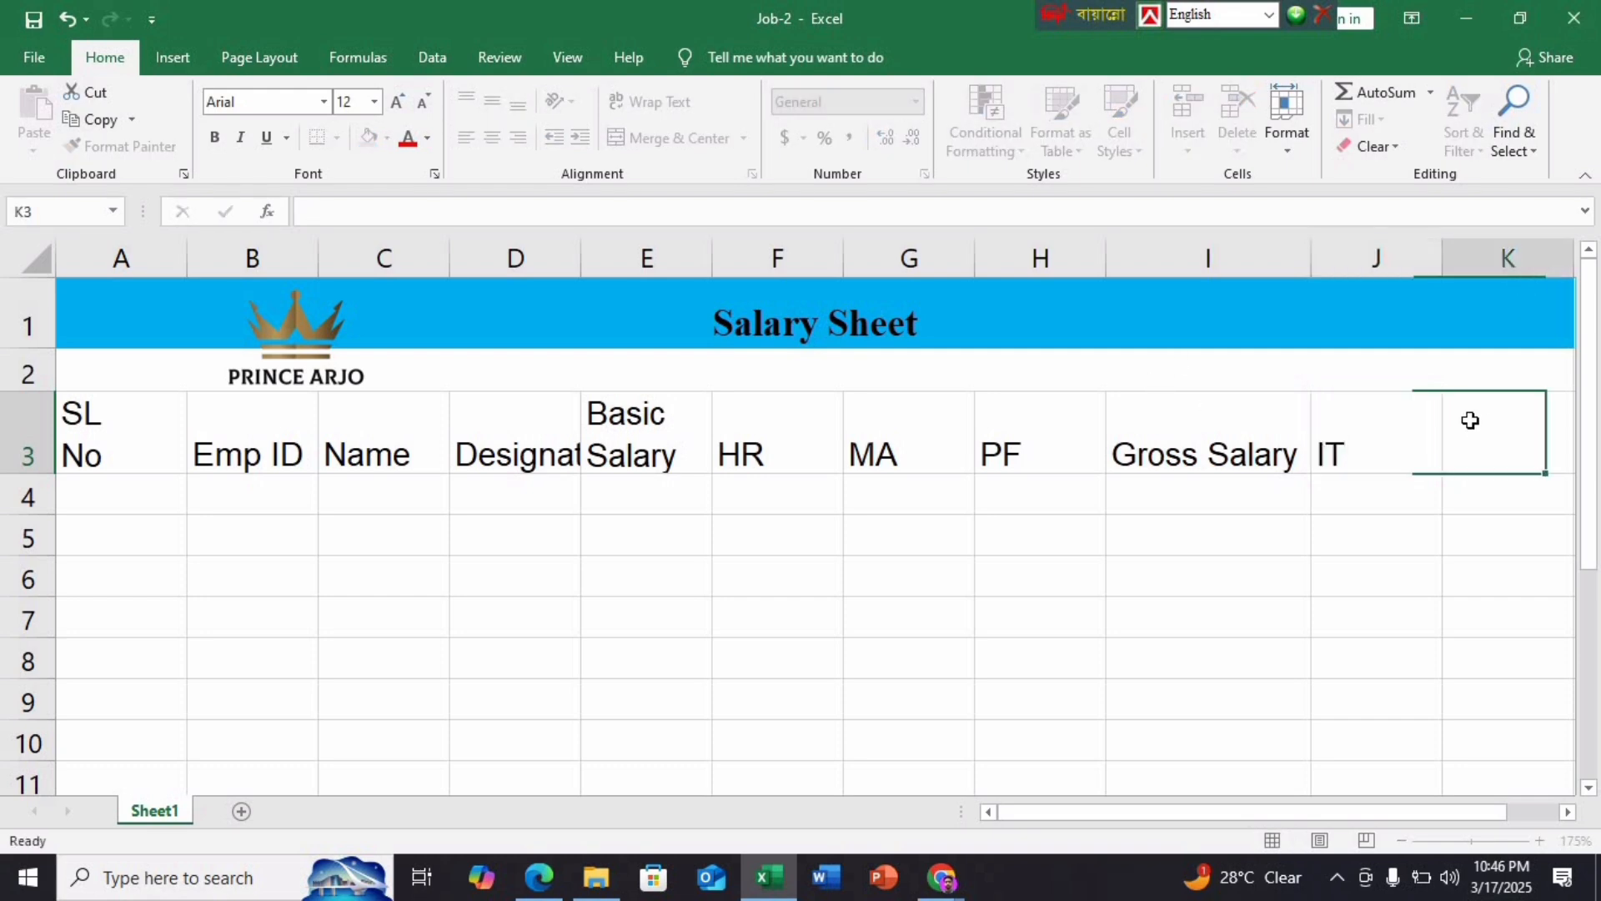
text(Net)
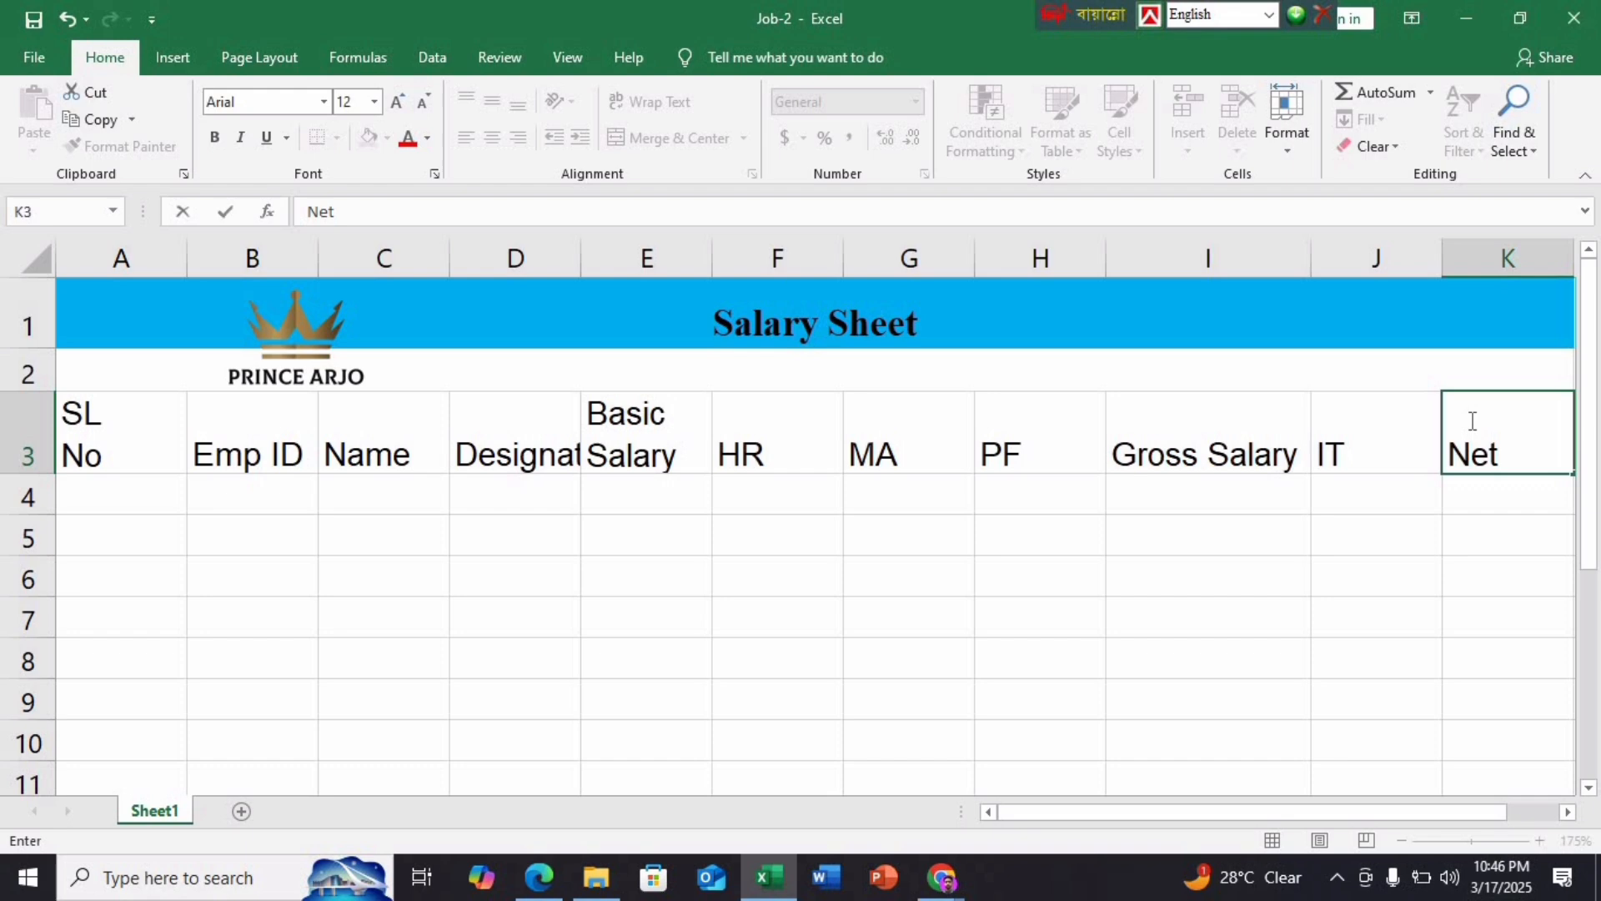
key(alt+Return)
text(Salary)
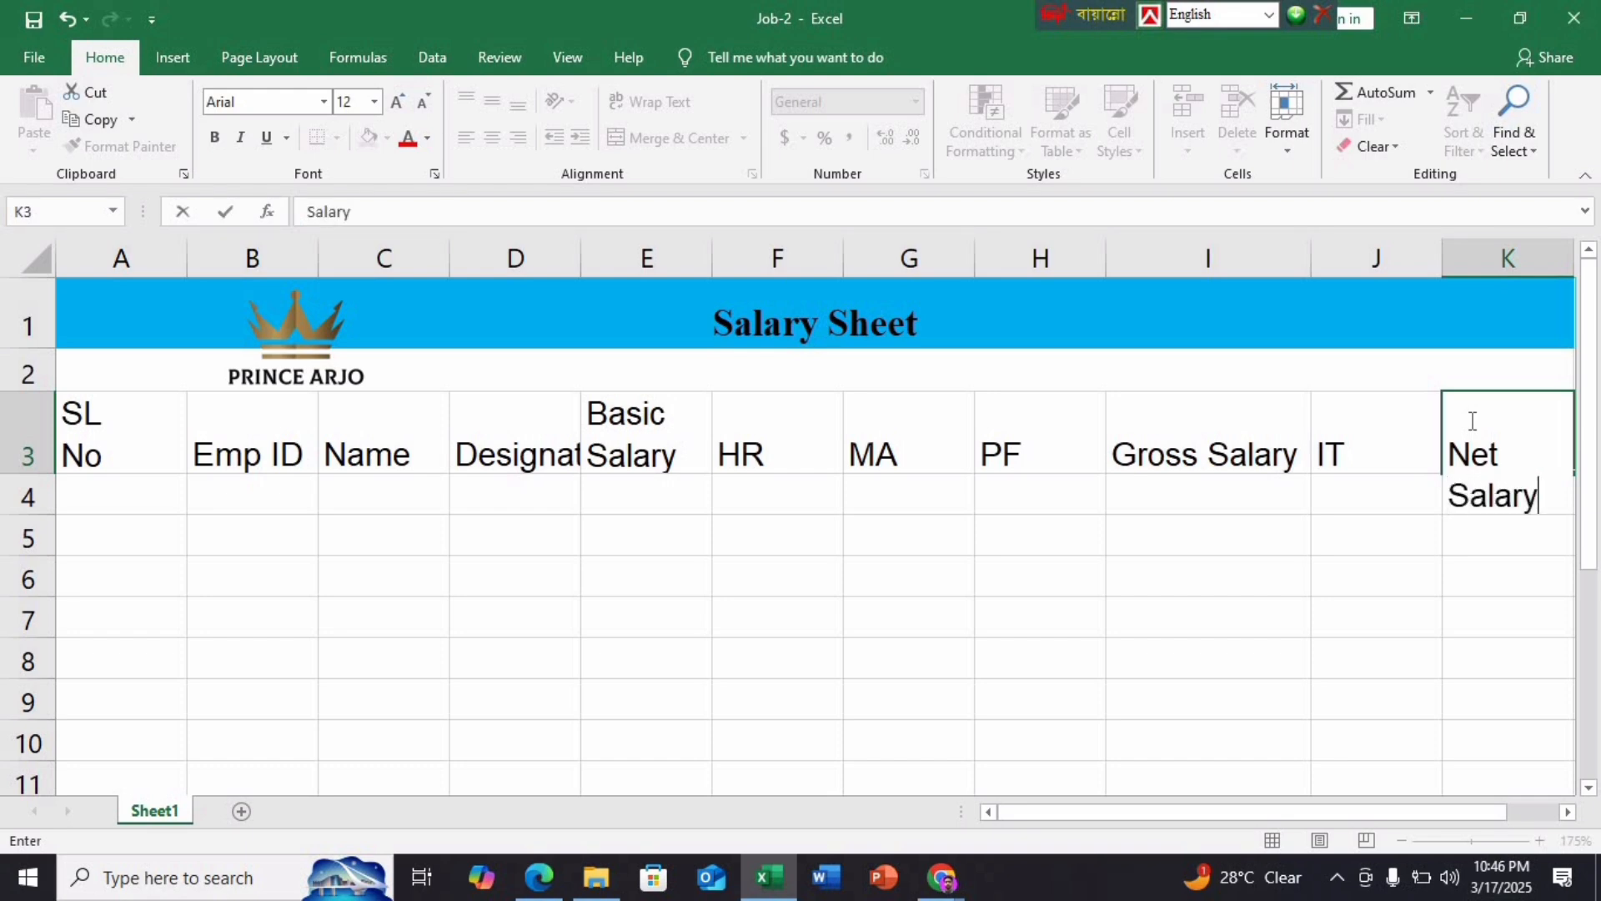
key(Return)
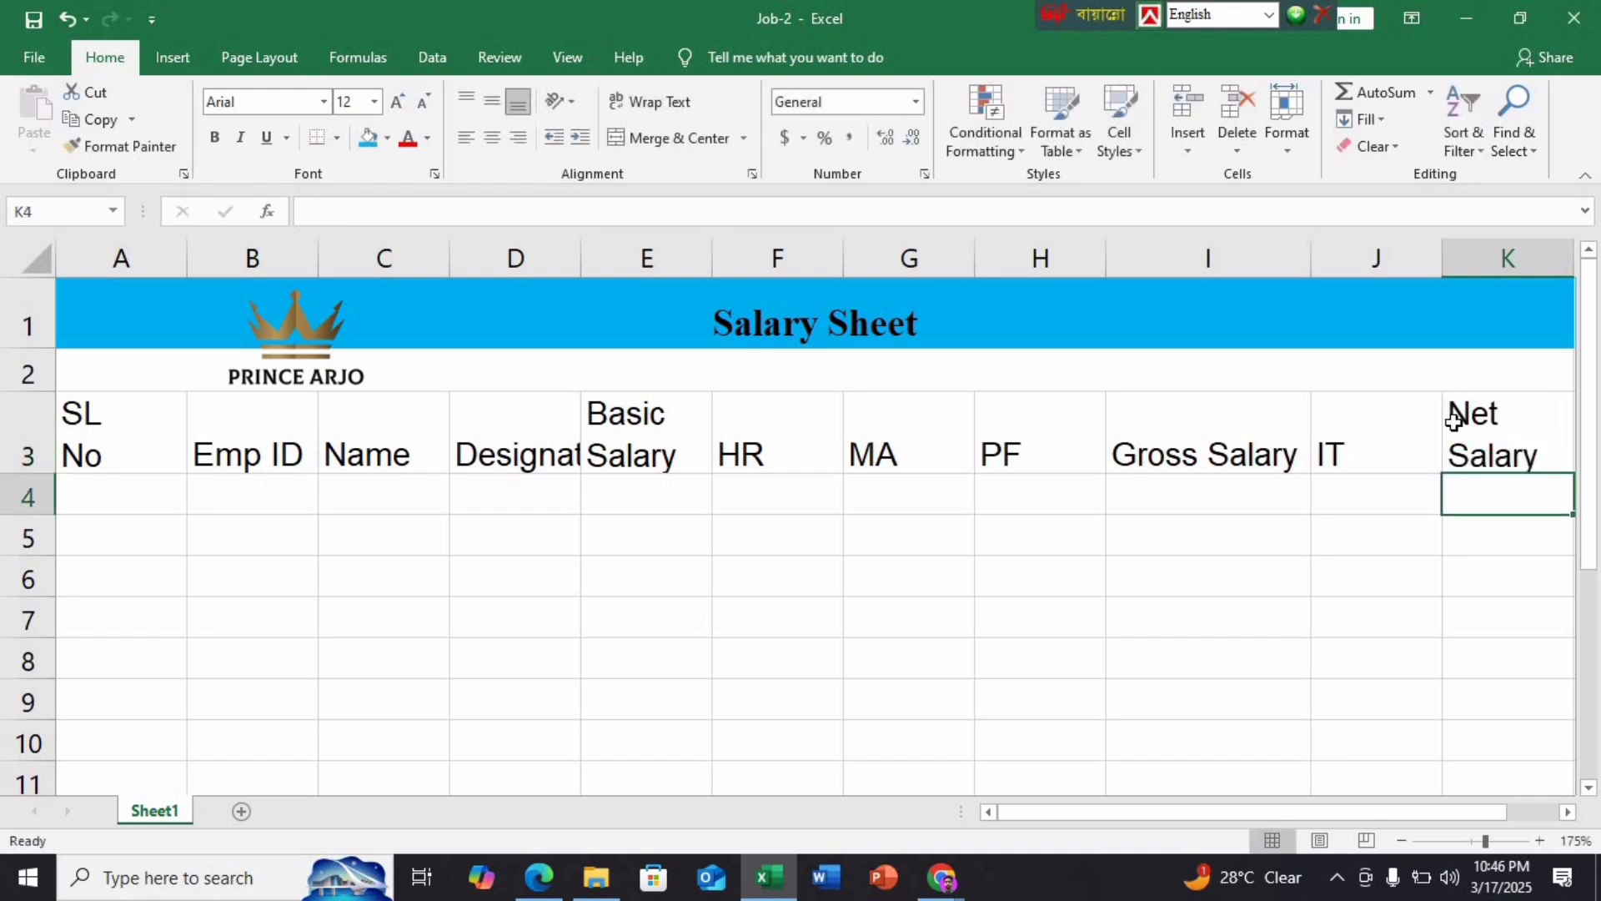
scroll(1187, 564, down, 2)
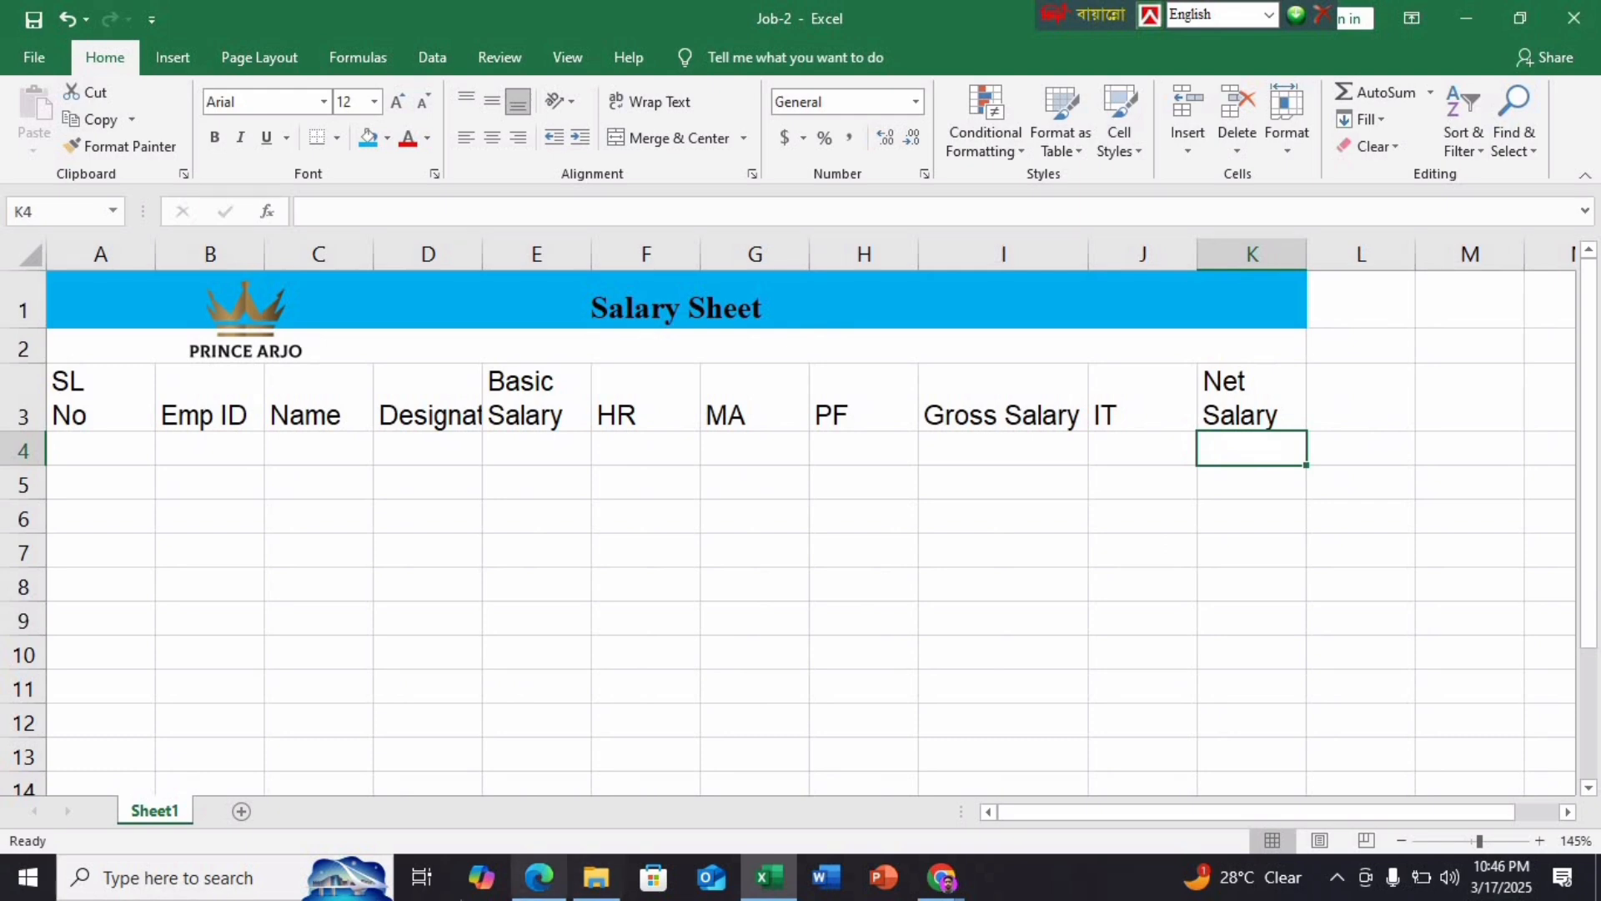
Auto-fit column D to fit the Designation heading
click(539, 877)
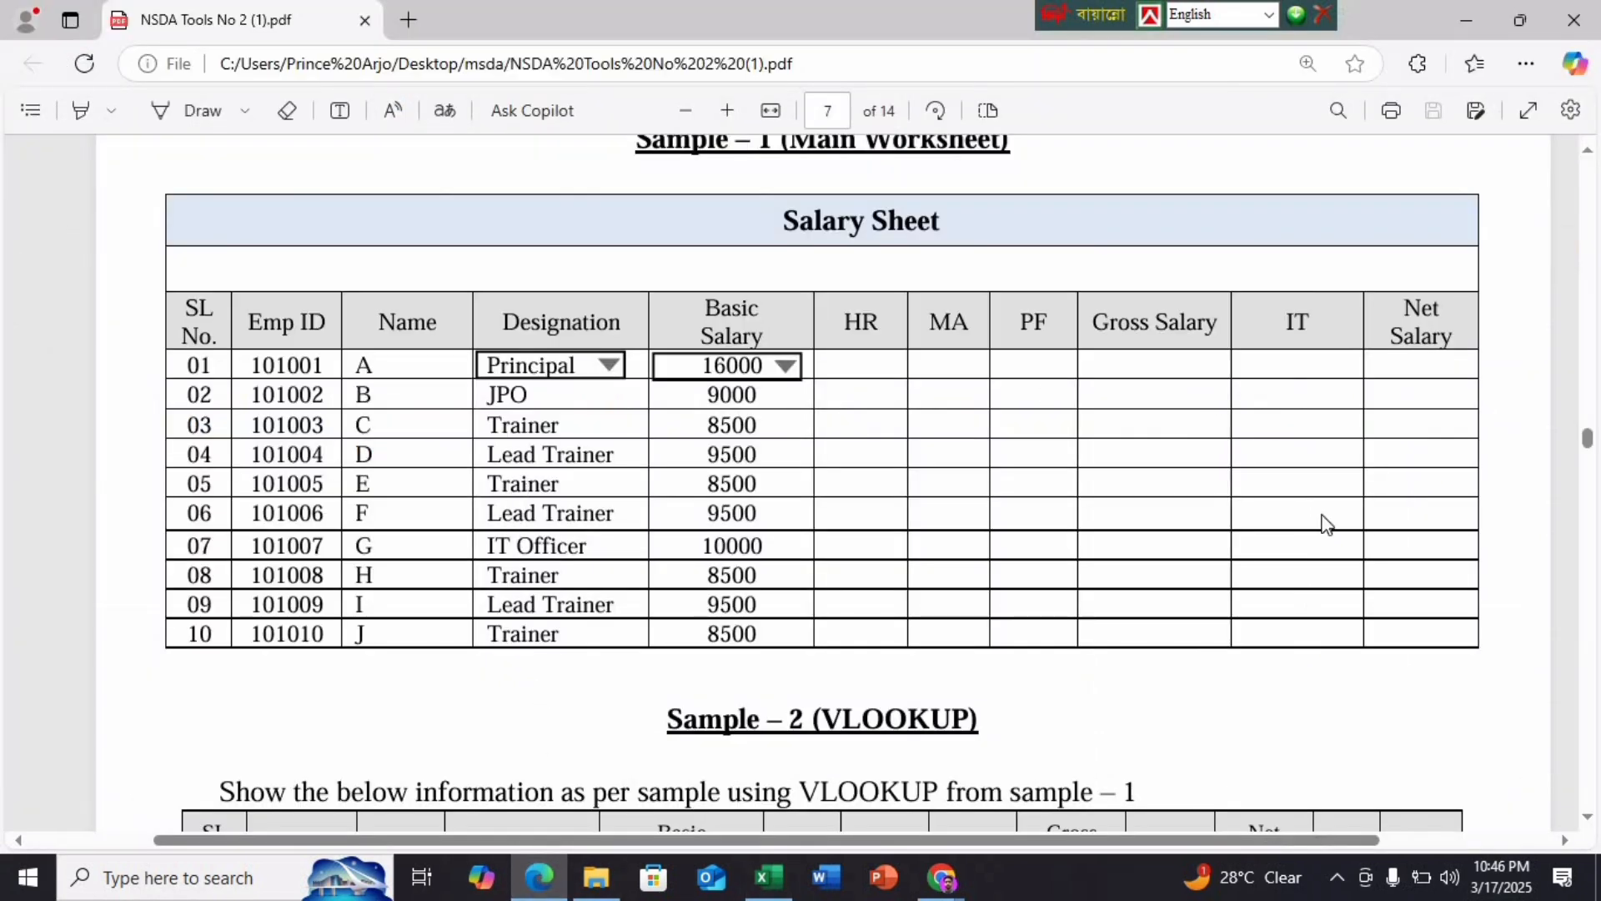
click(768, 878)
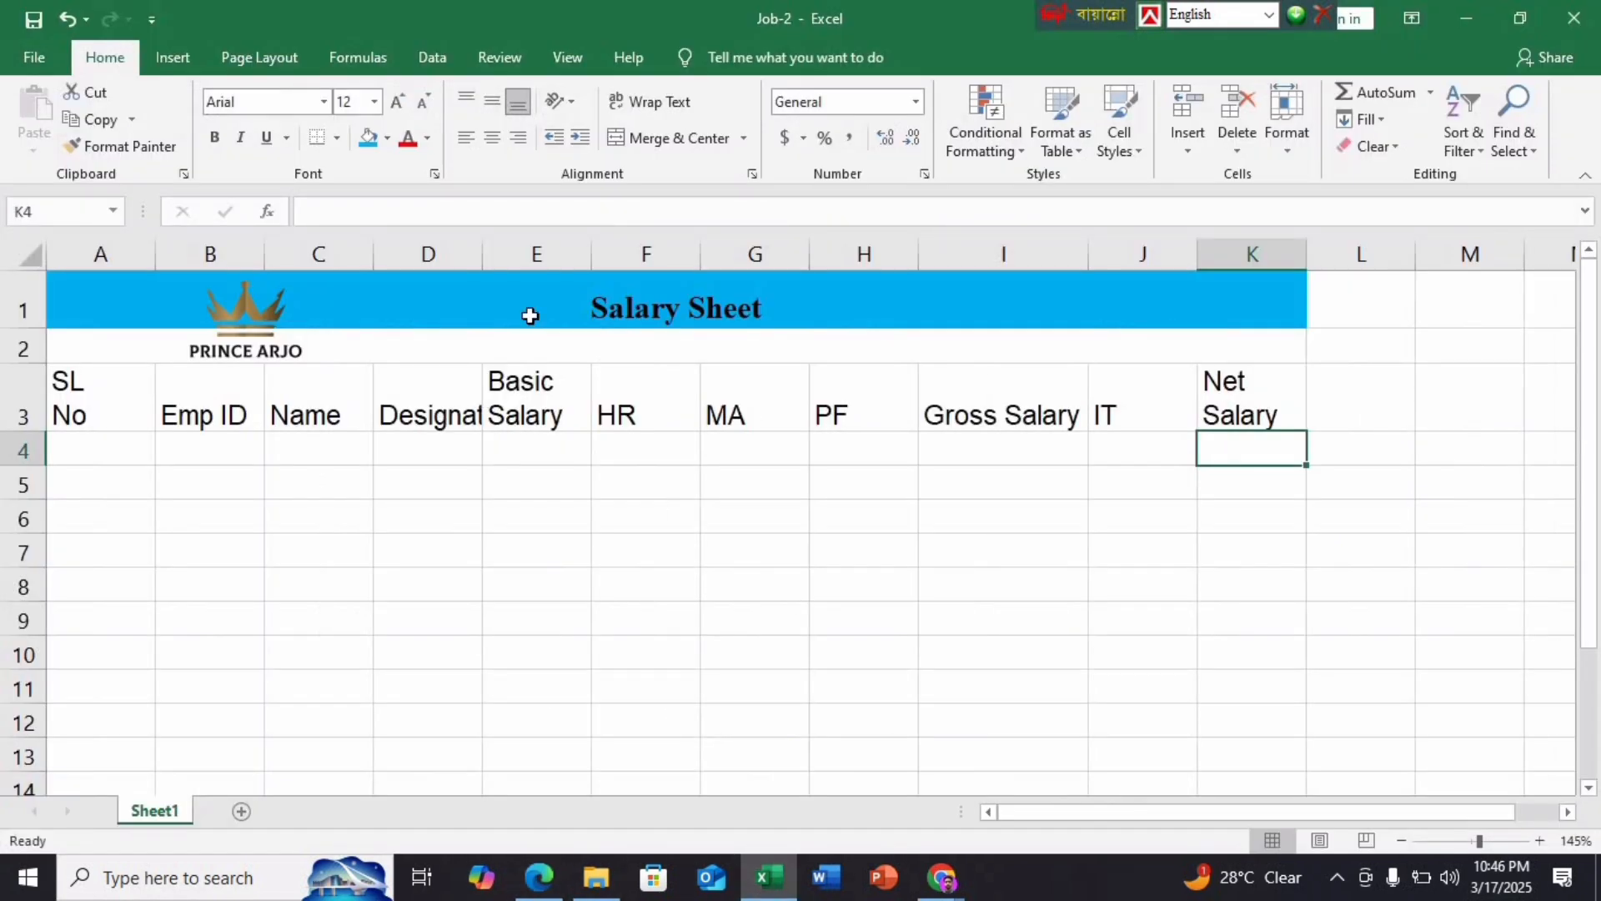
double_click(482, 253)
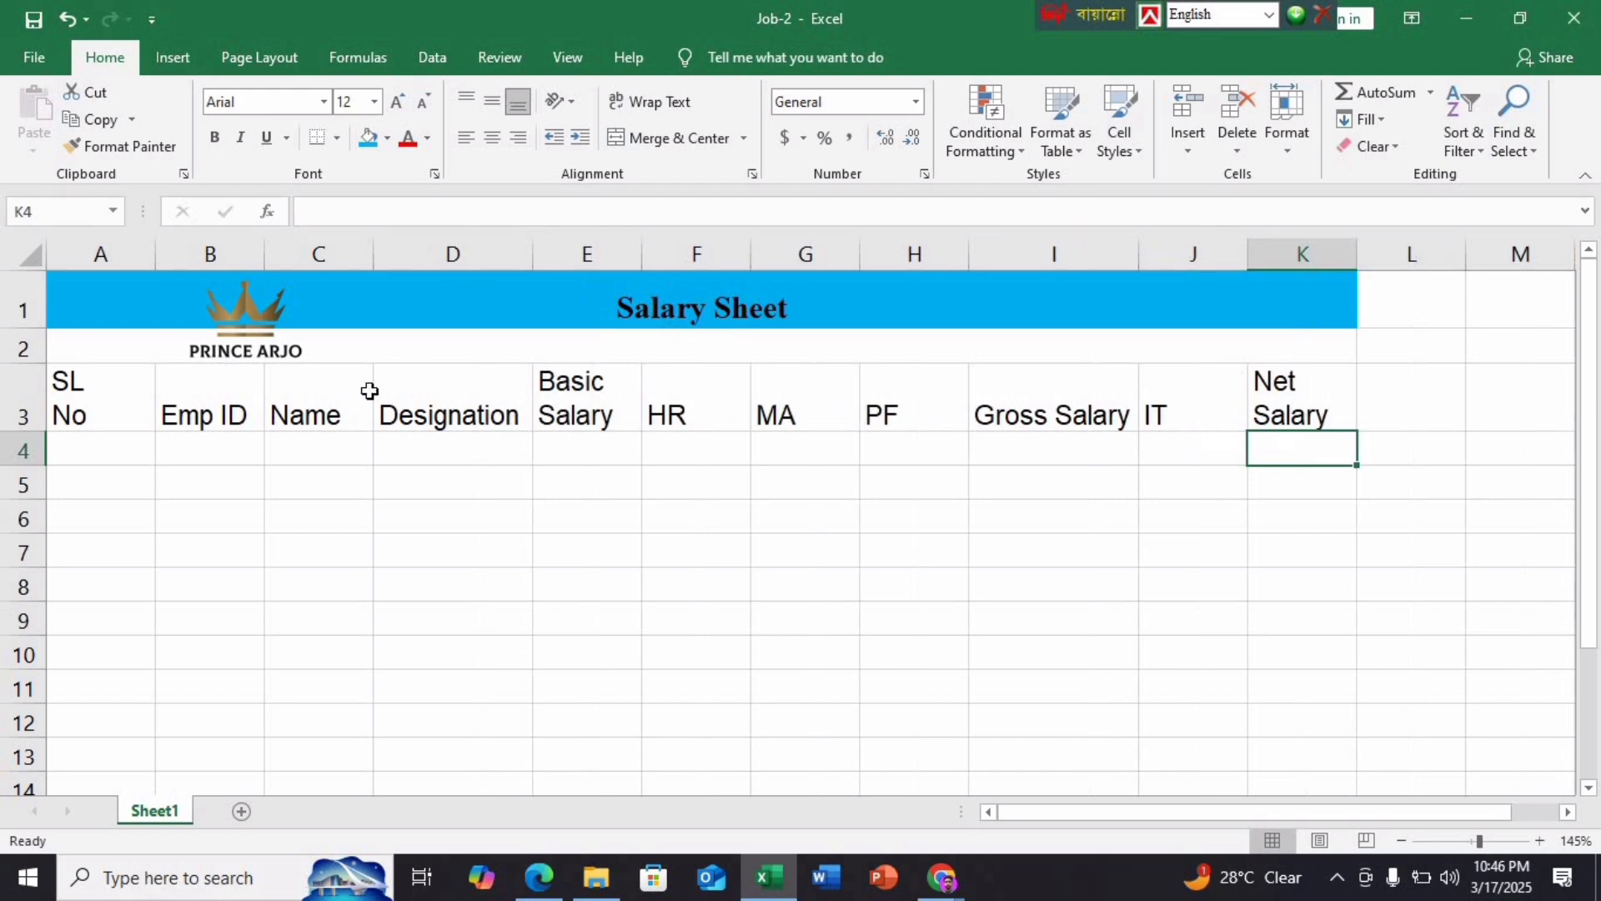
Centre the A3:K3 headers horizontally and vertically and give them a light gray fill
drag(1326, 397, 83, 415)
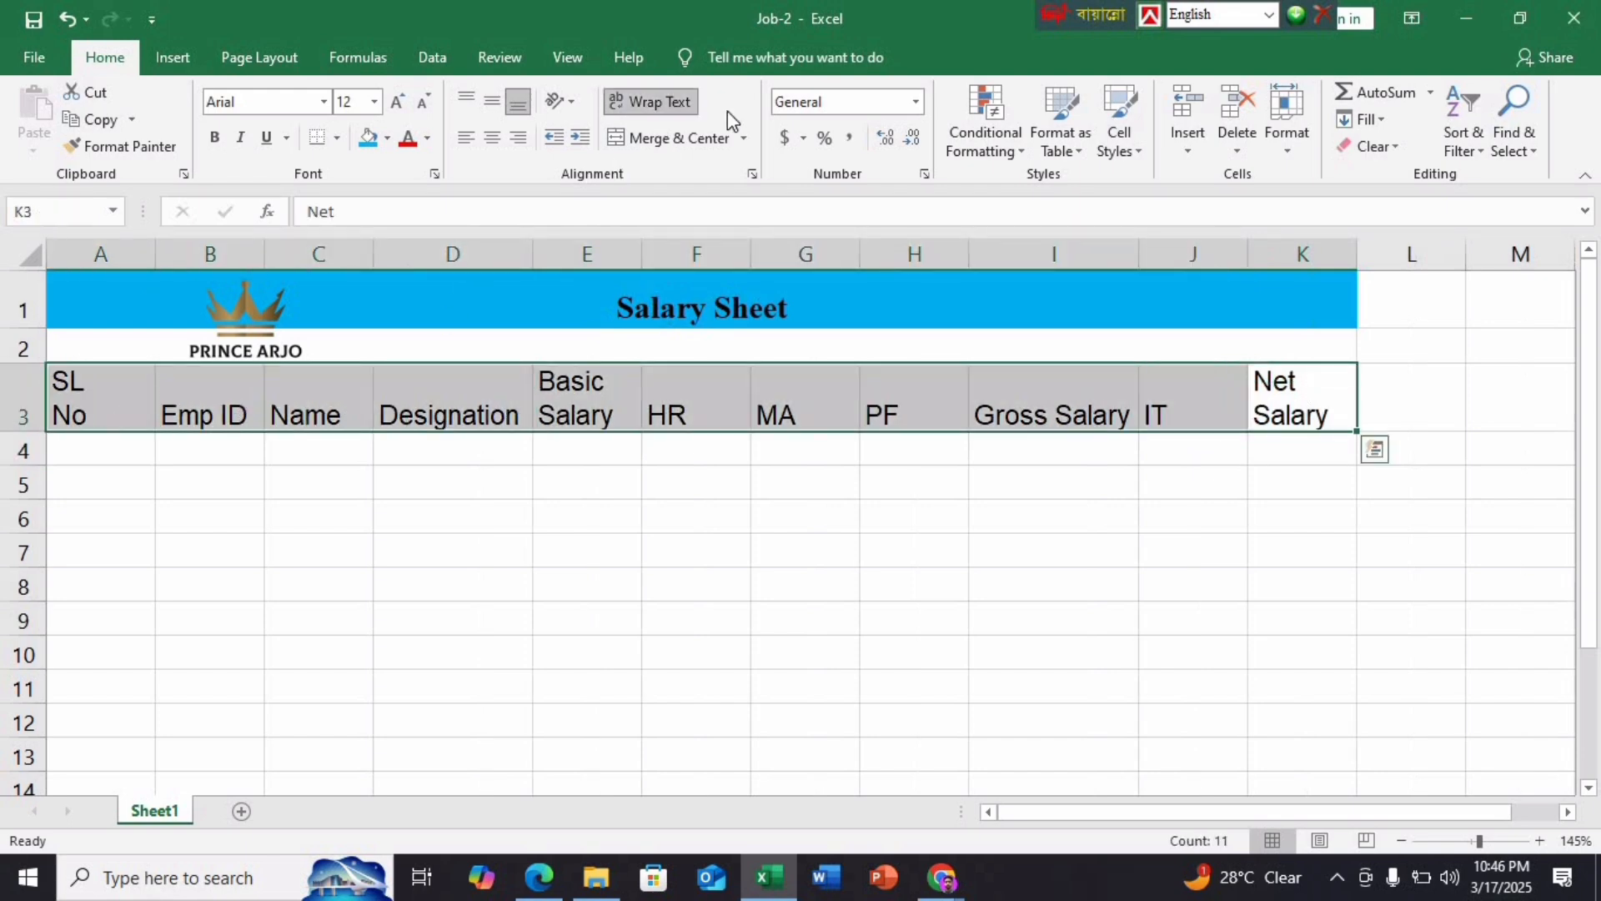
click(493, 138)
click(492, 101)
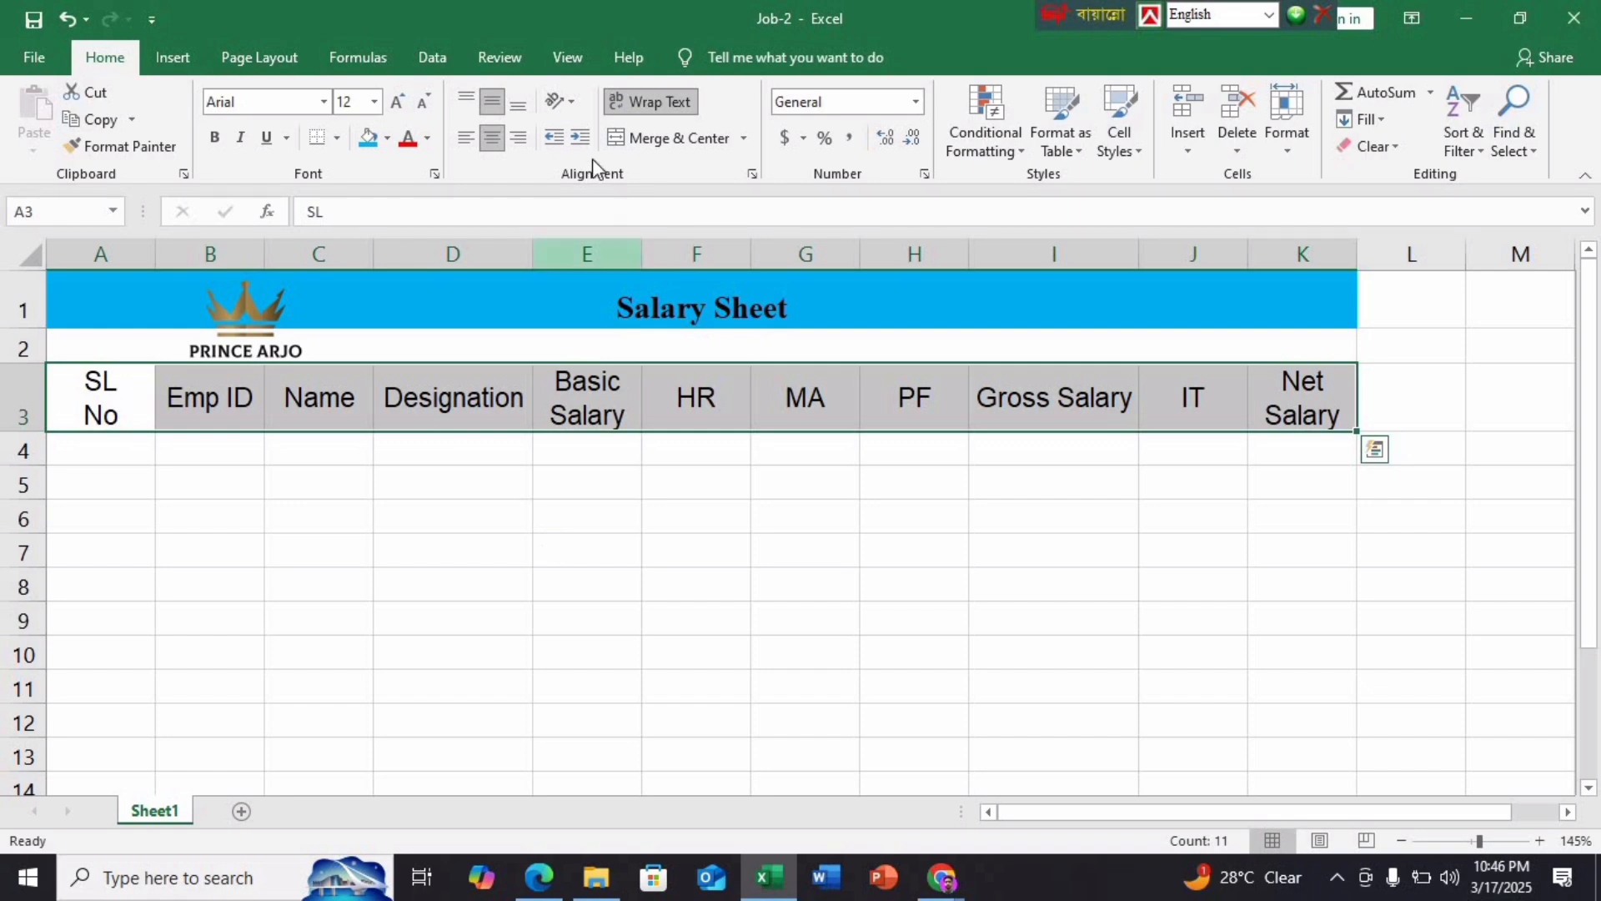
click(385, 140)
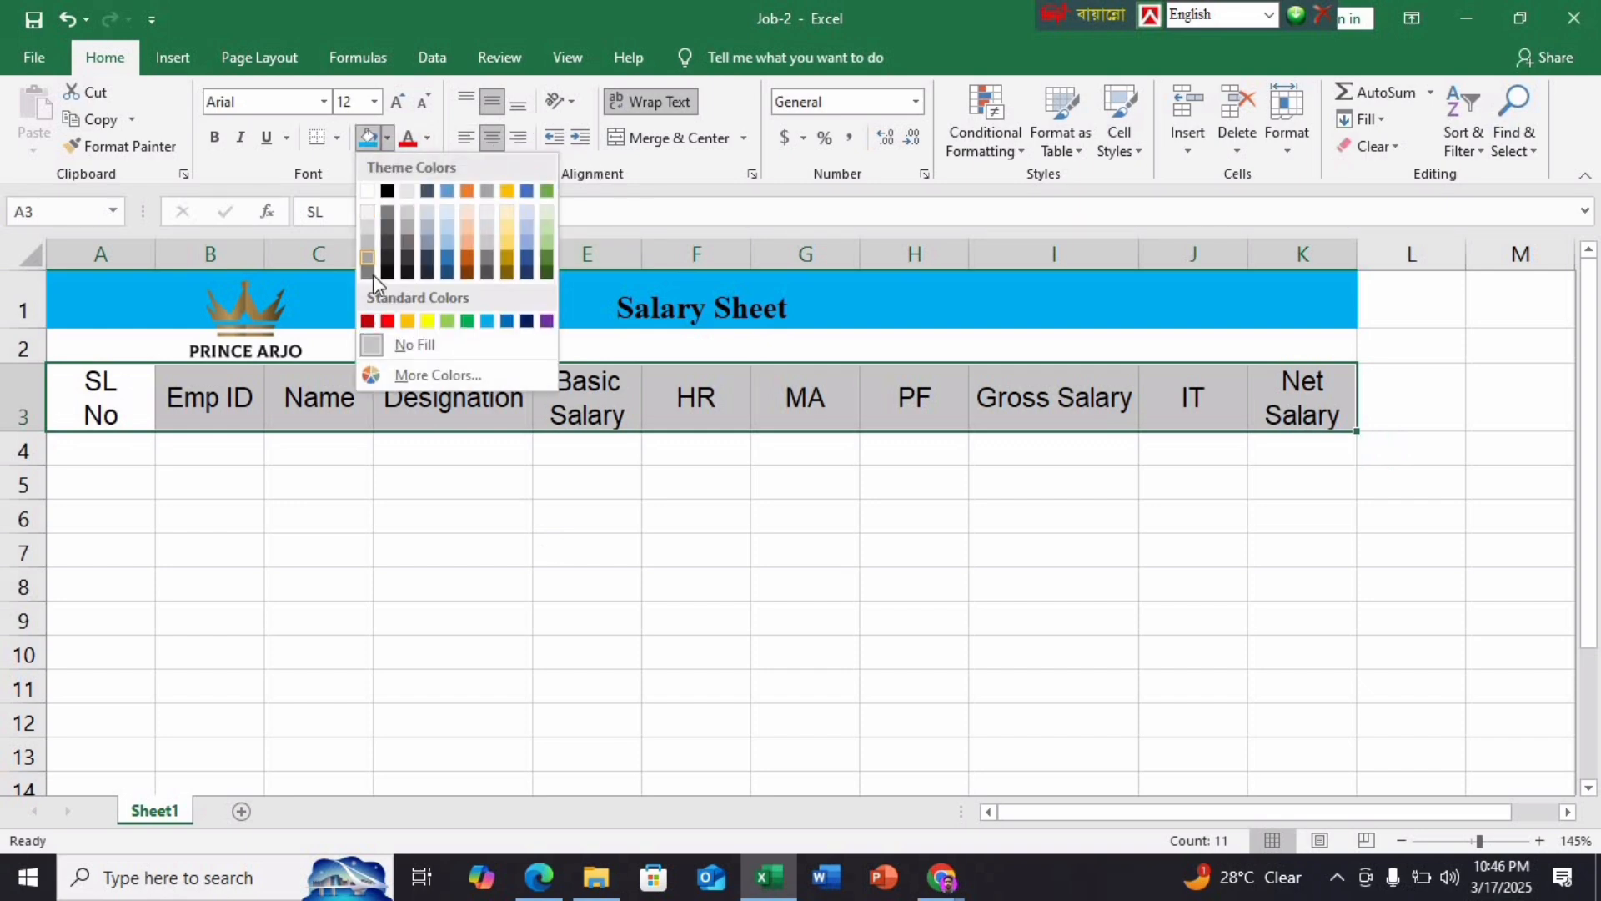
click(368, 273)
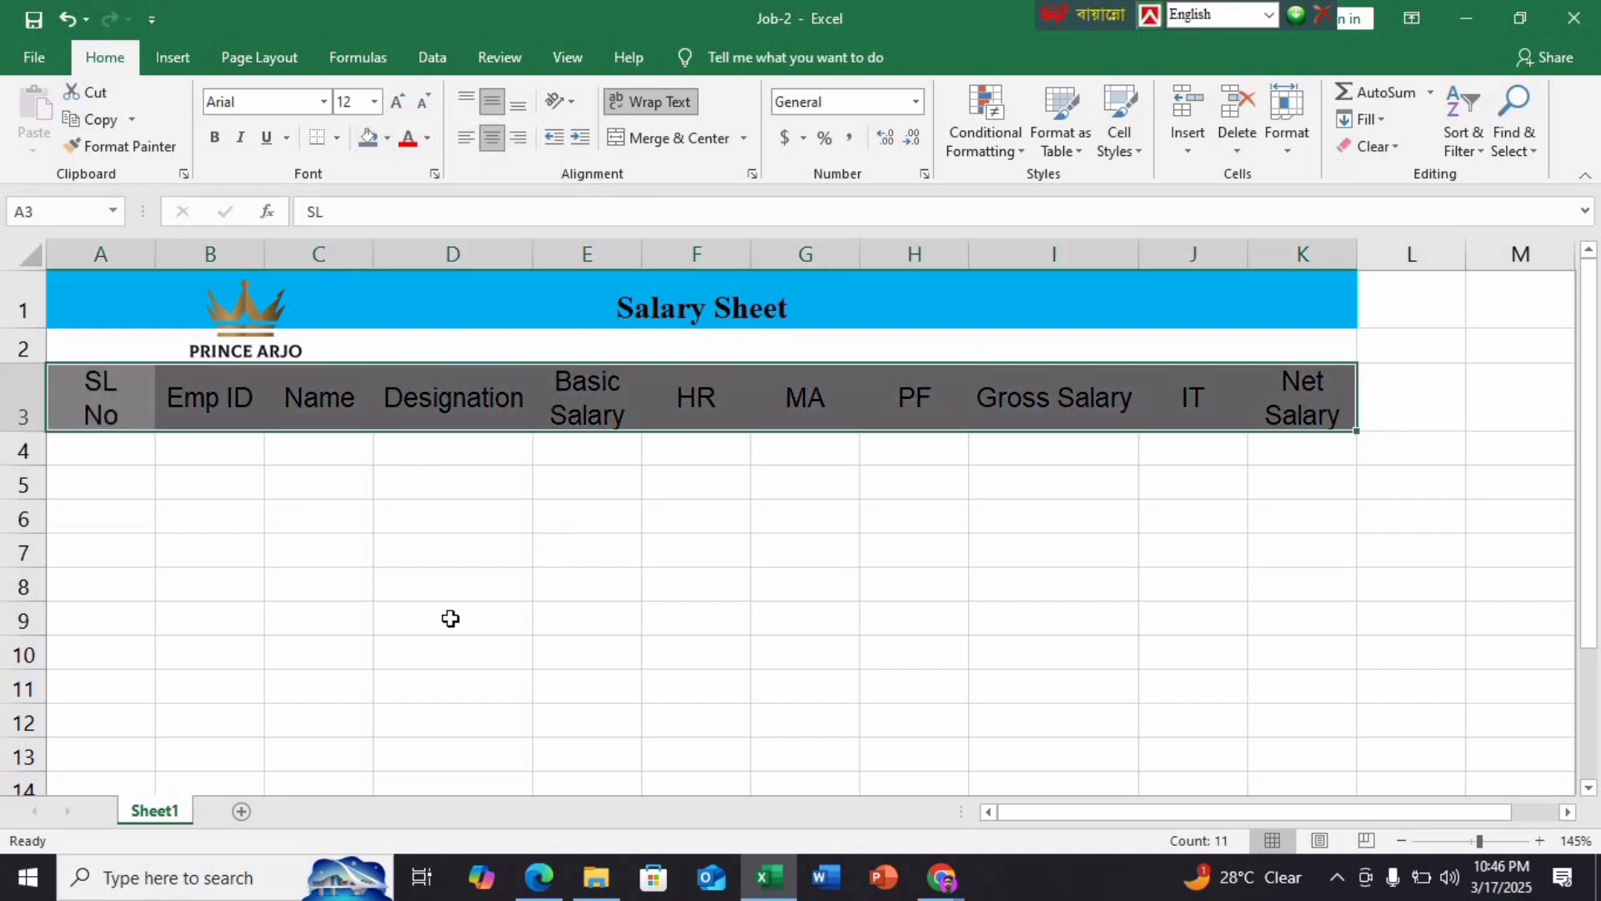
click(387, 139)
click(367, 254)
click(433, 617)
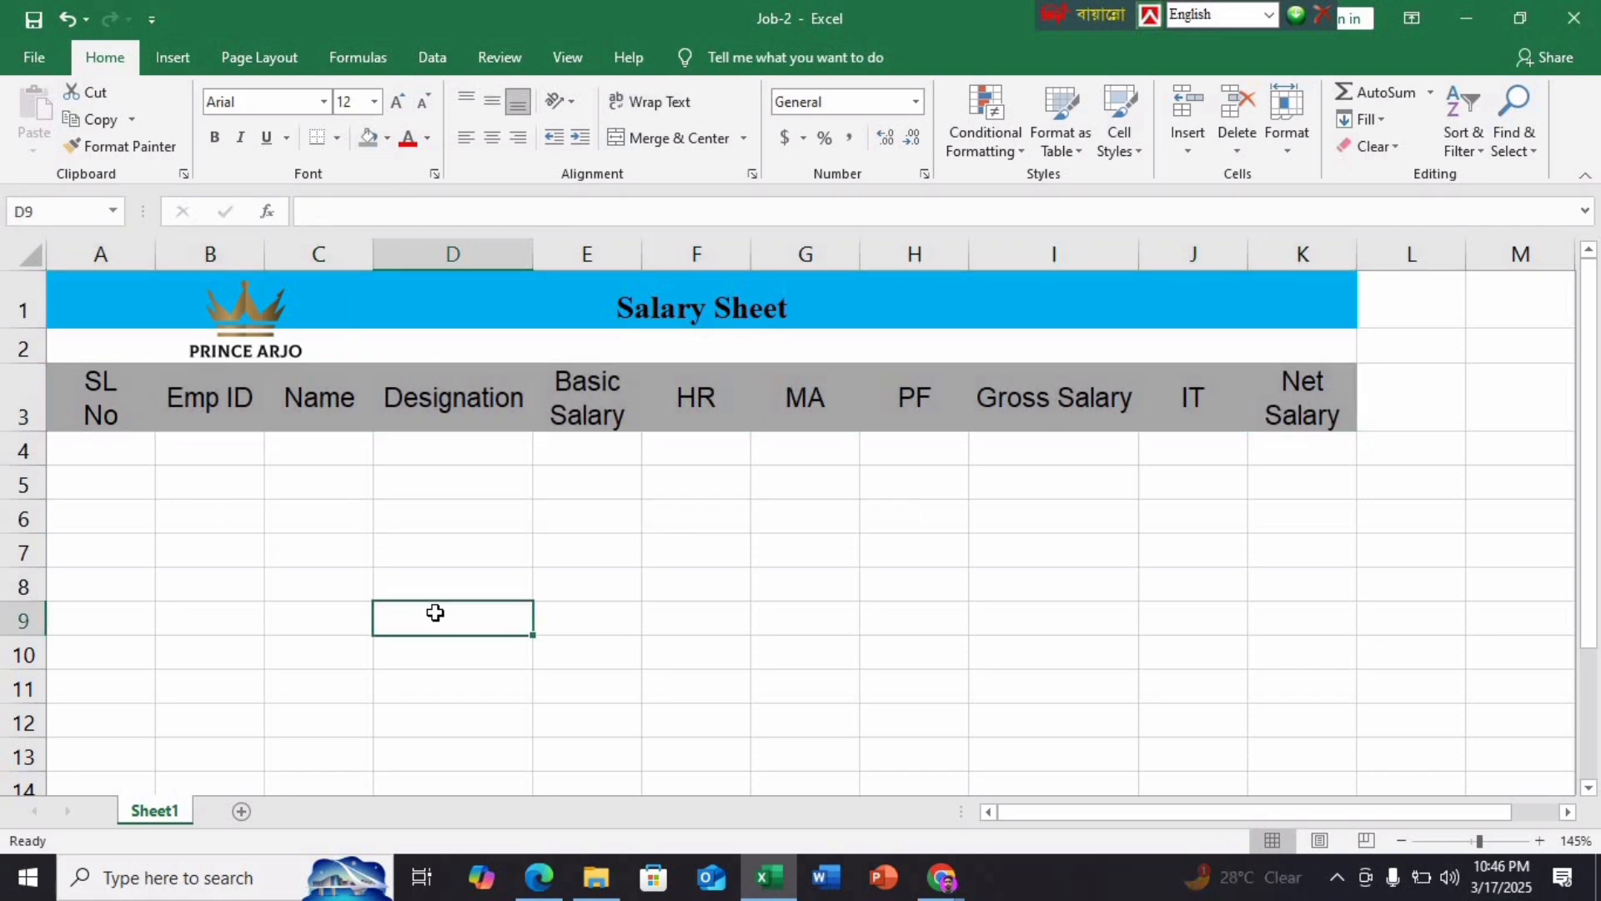
click(539, 877)
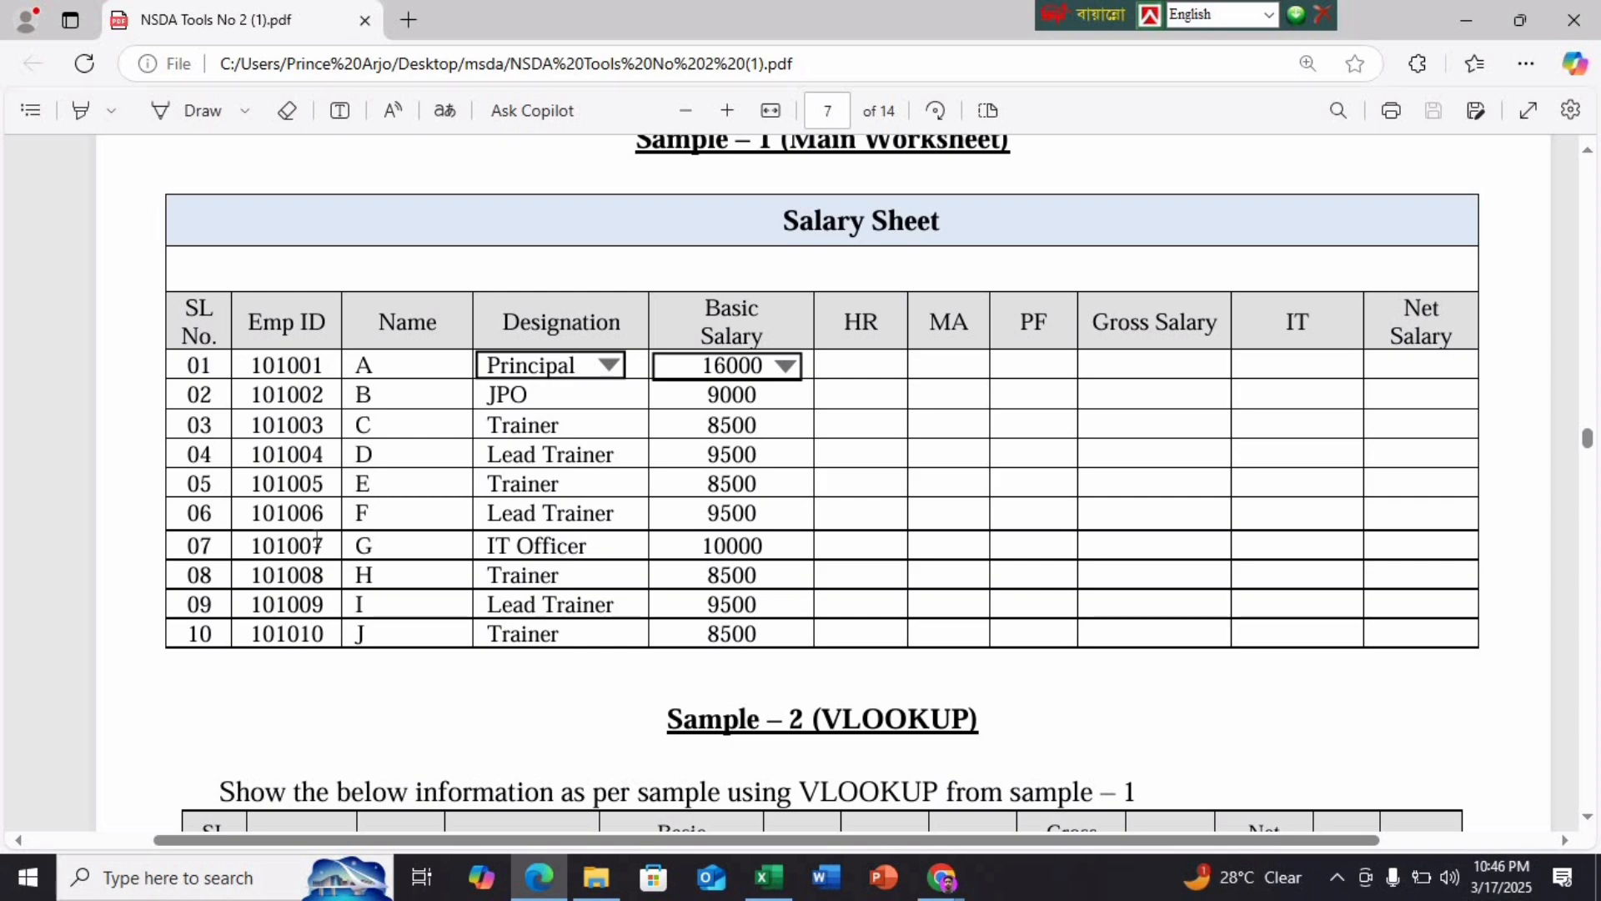
Scroll the PDF to page 6's rules for EMP_ID, Designation and Basic Salary
scroll(315, 543, up, 10)
scroll(314, 543, up, 7)
scroll(670, 517, down, 3)
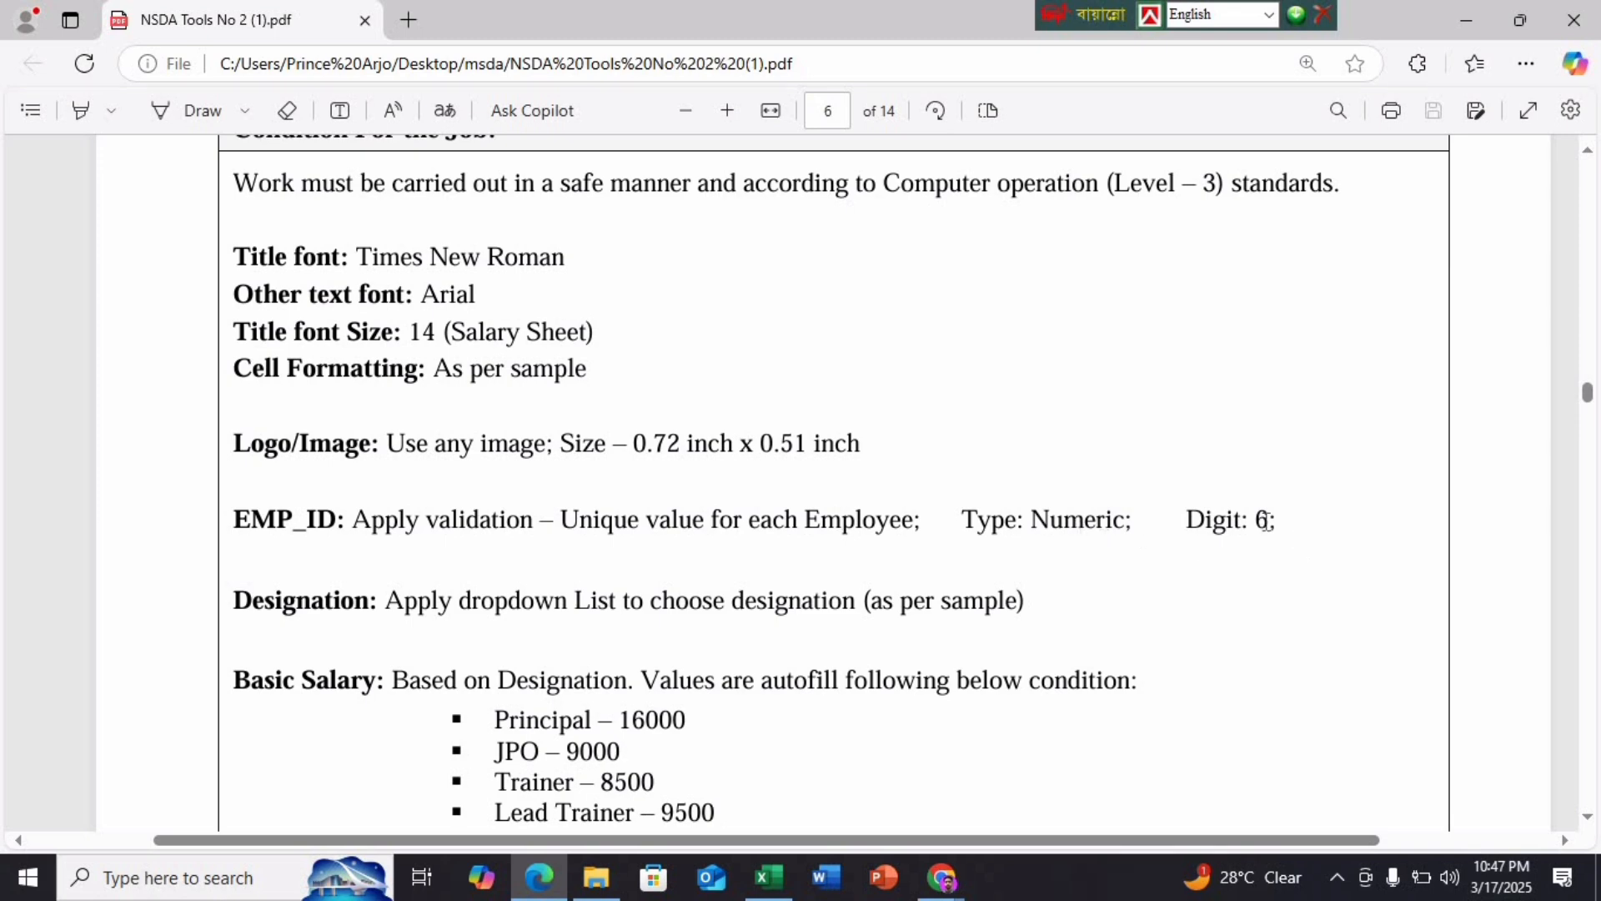
Auto-fit column A, format A4 as Text and enter 01
click(768, 877)
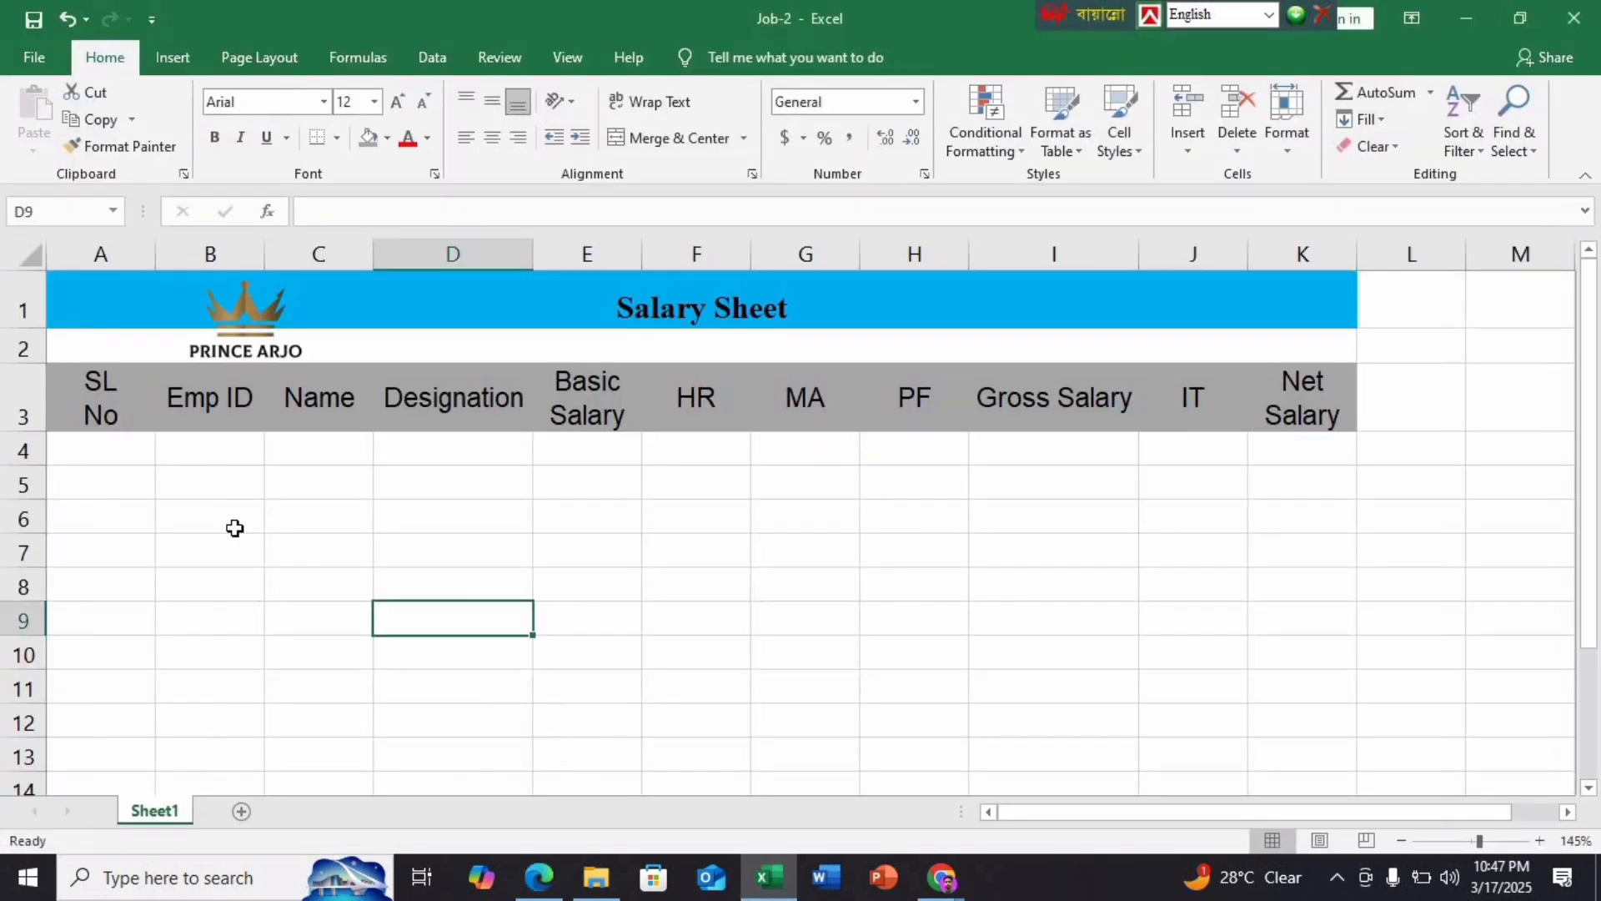
click(114, 453)
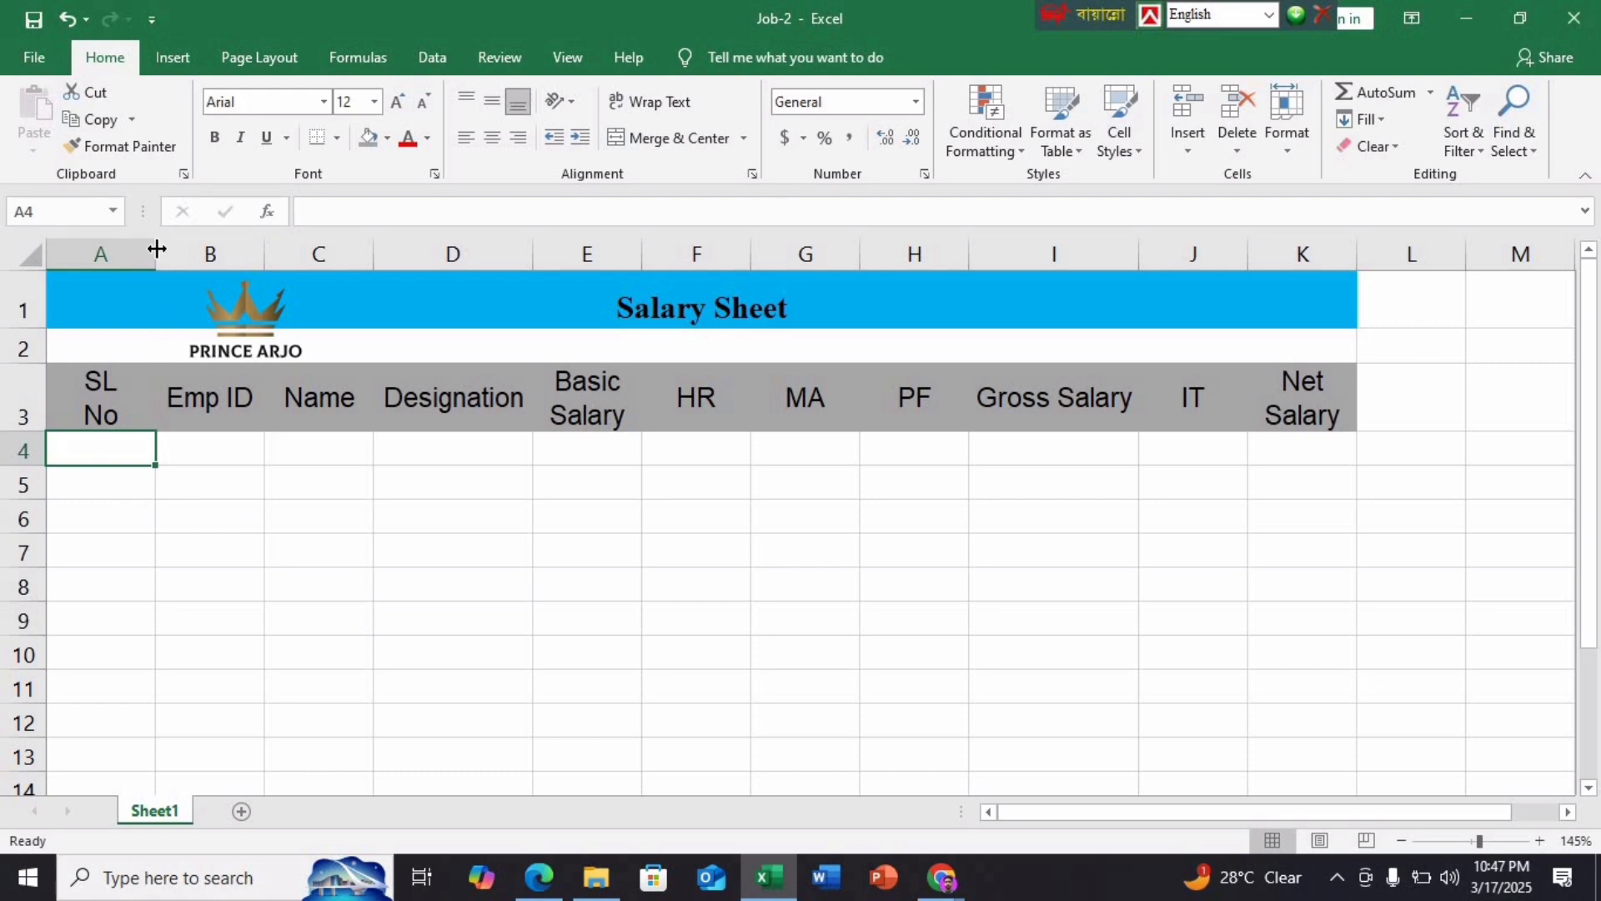
drag(156, 248, 123, 252)
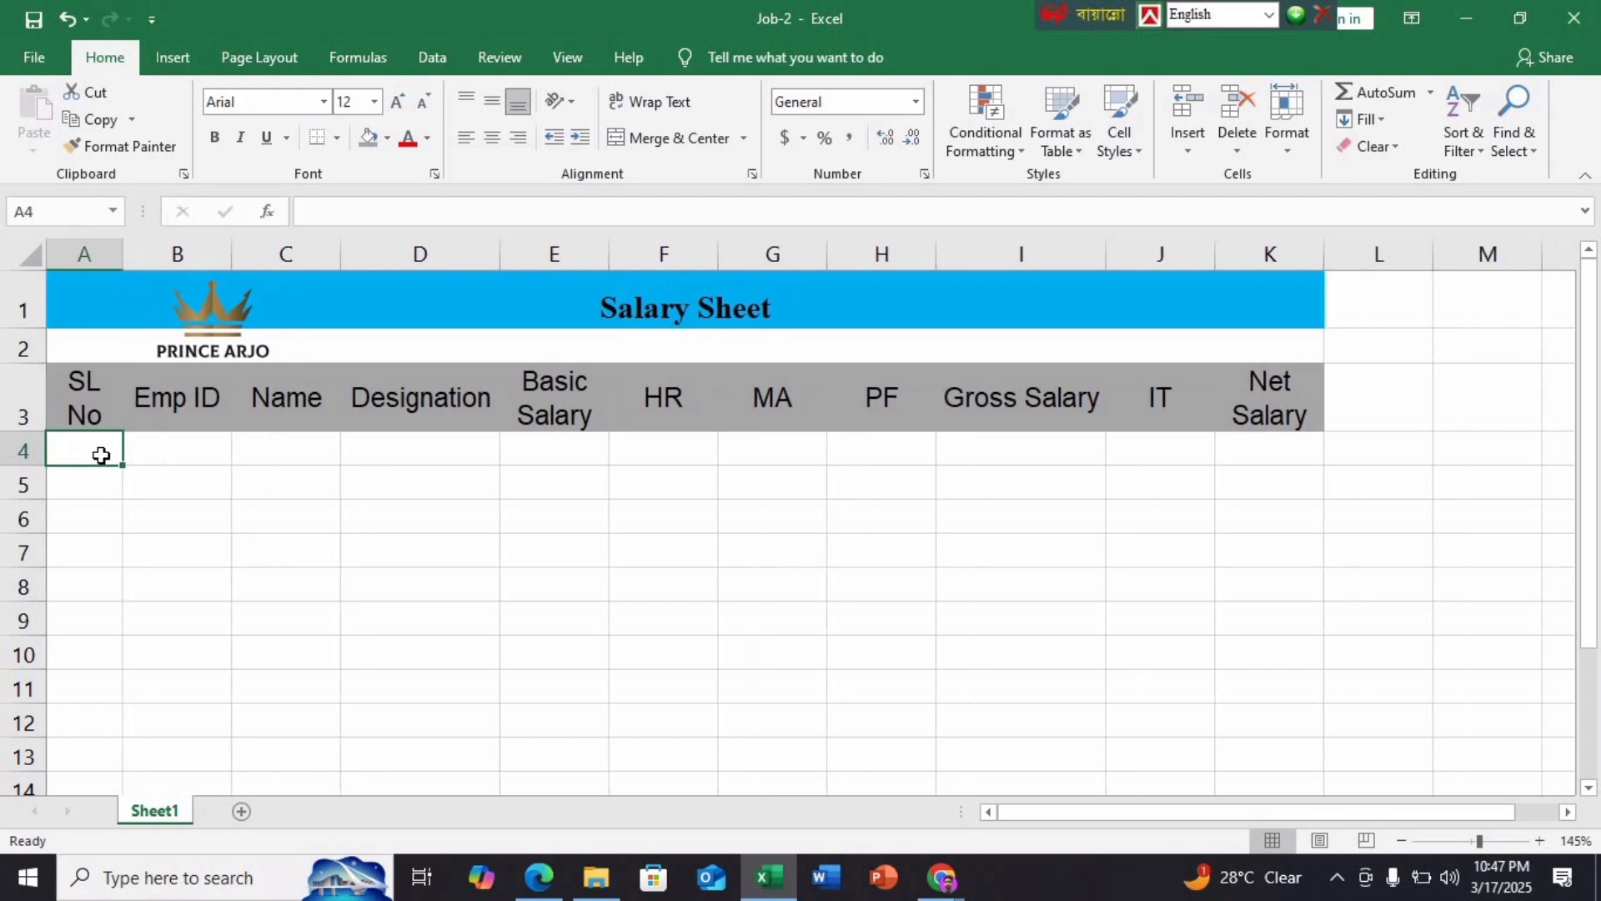
double_click(123, 242)
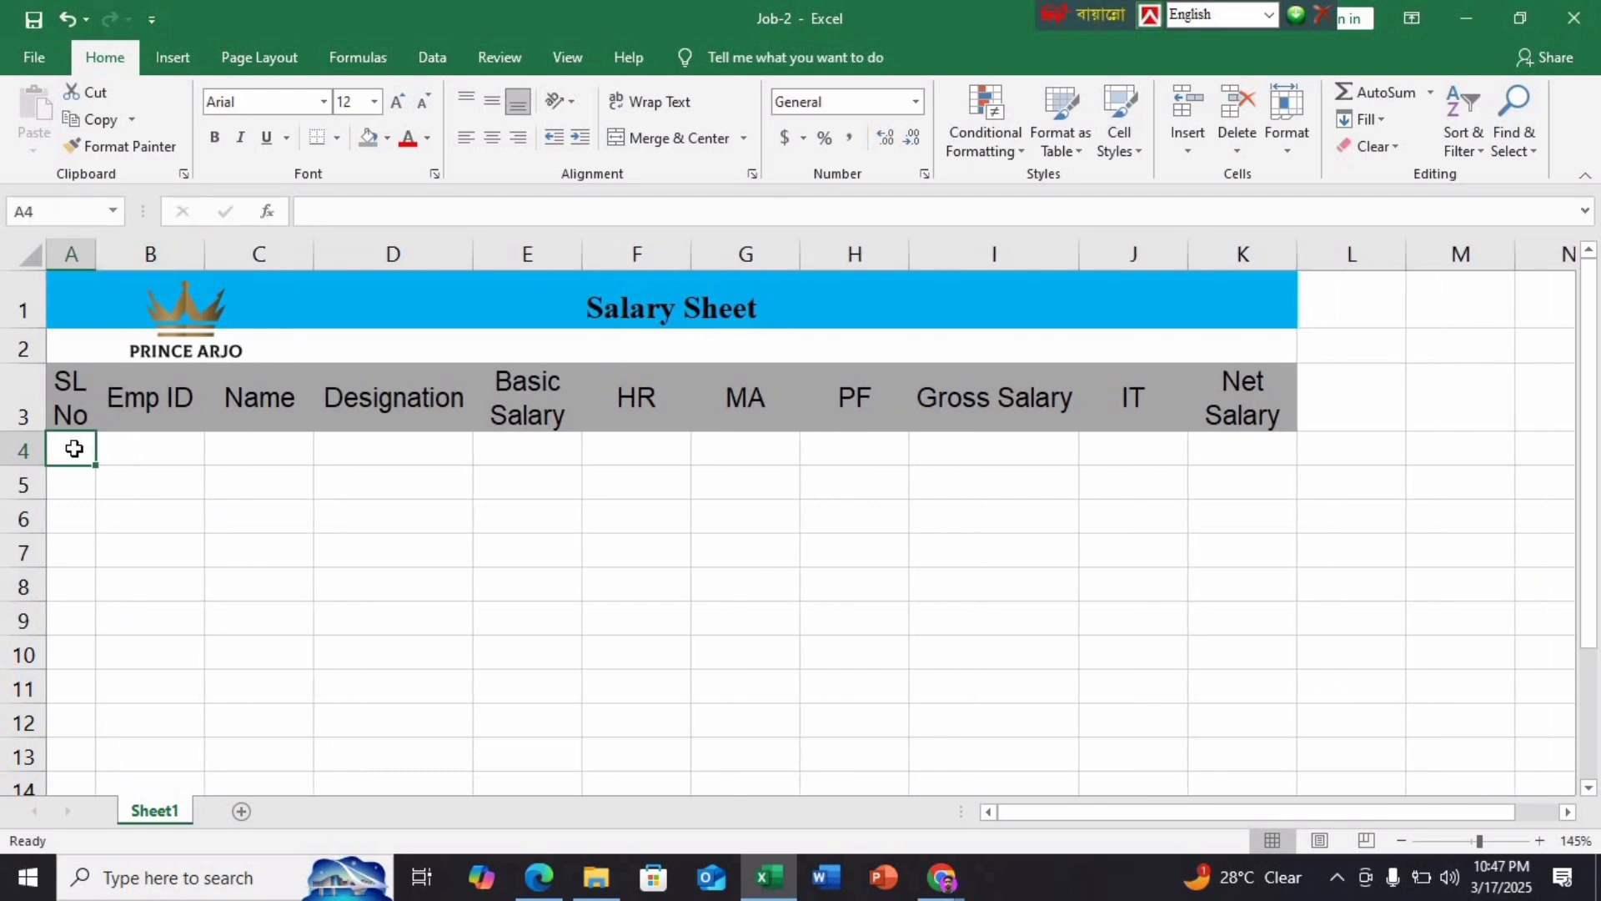
click(916, 102)
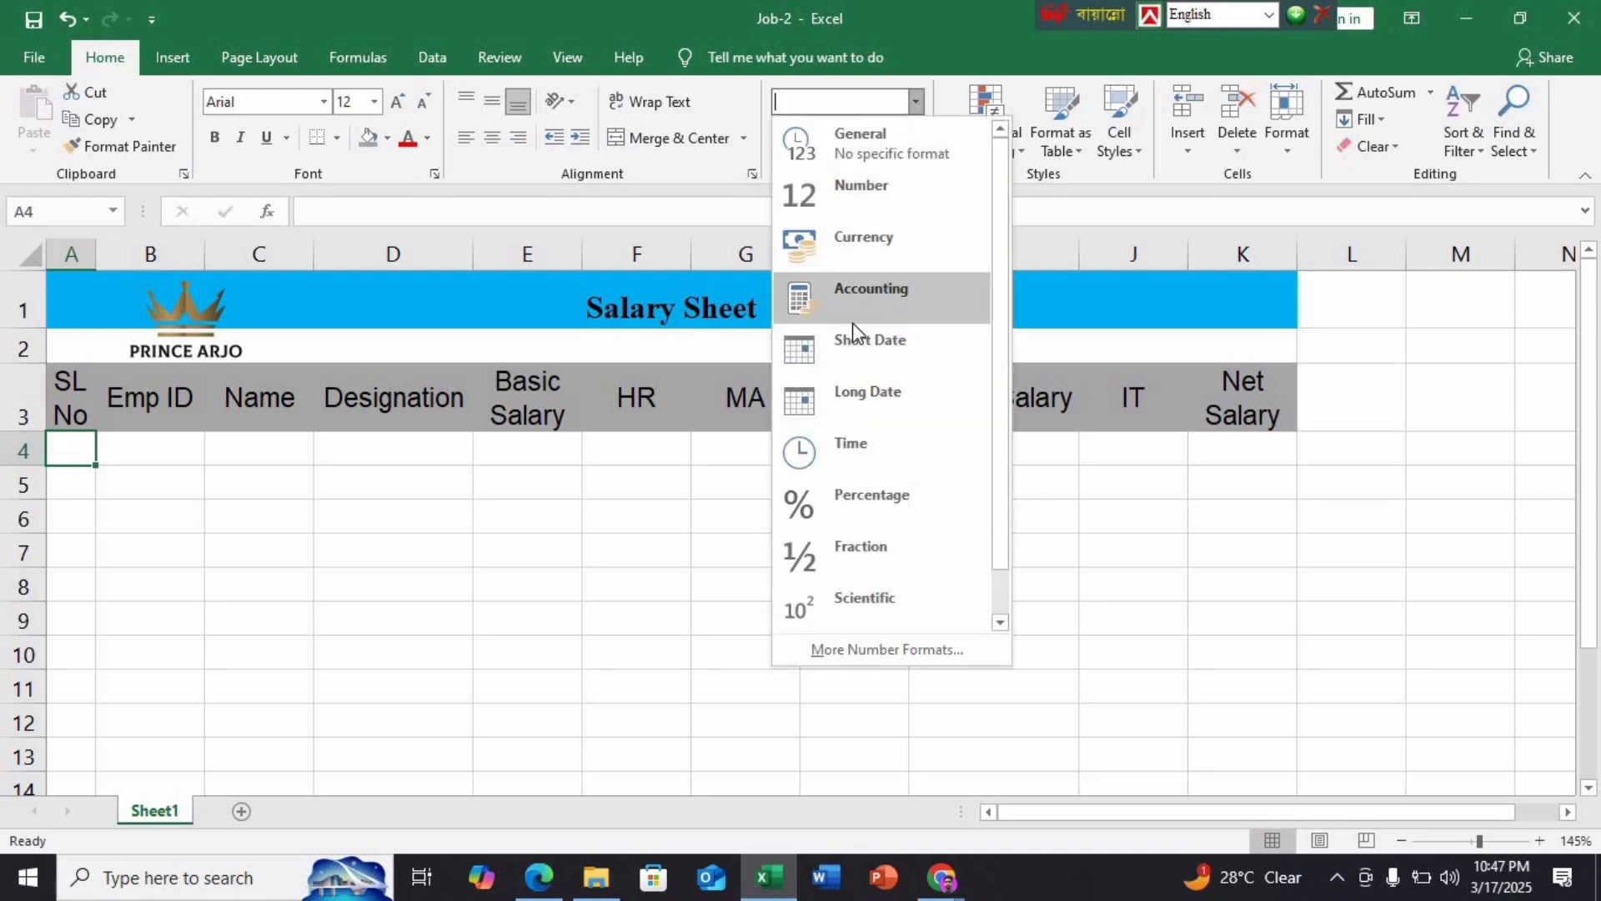
click(859, 597)
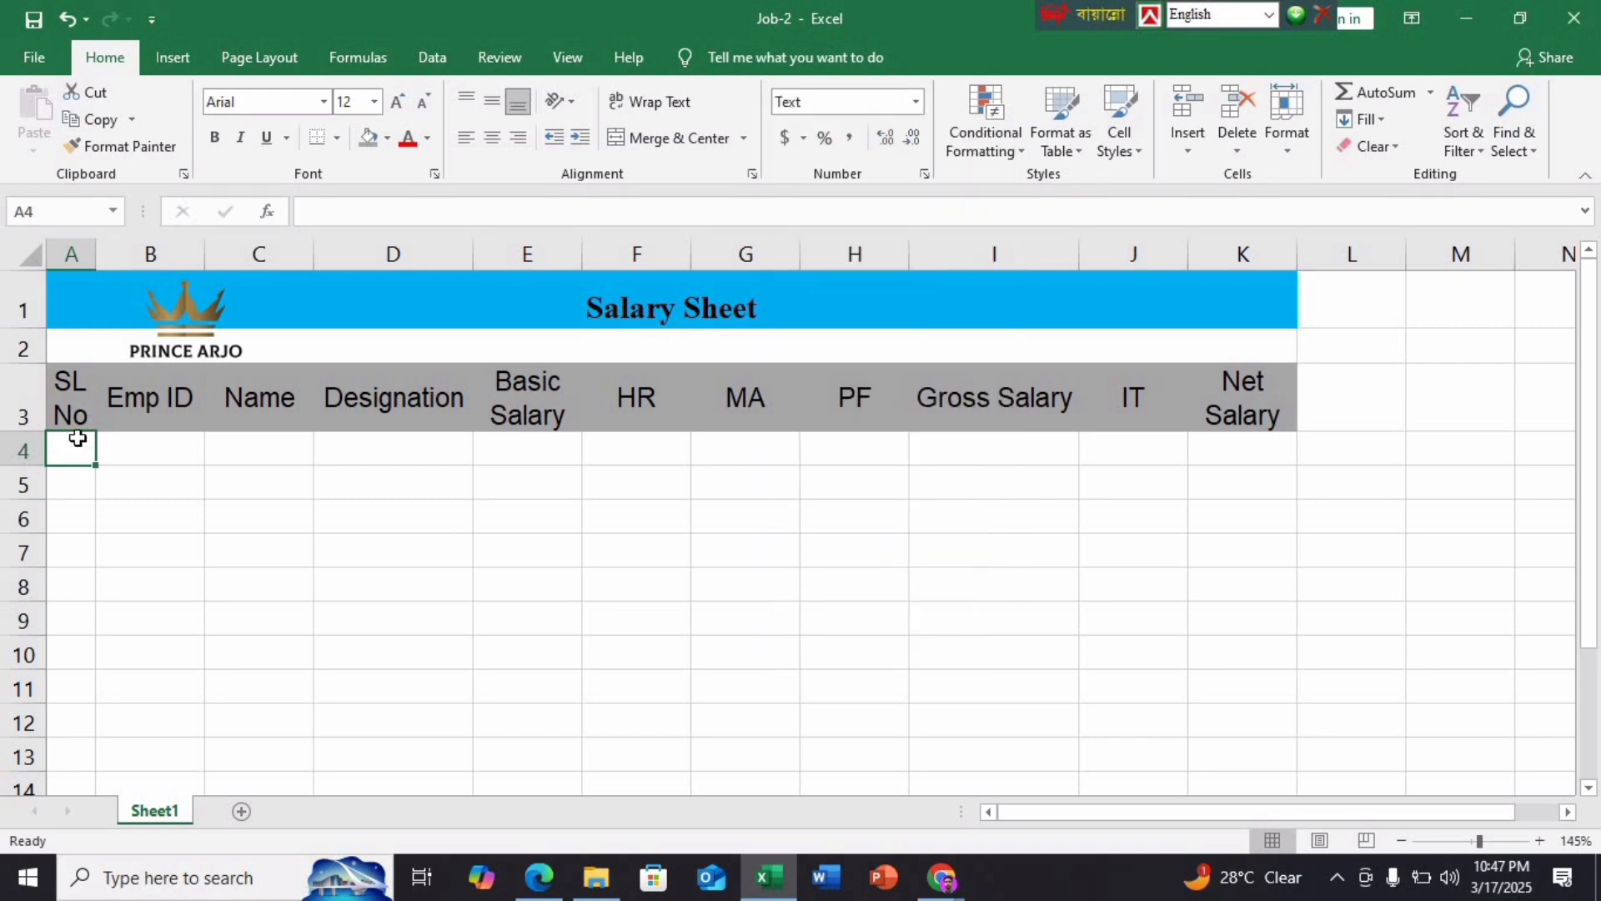
text(01)
key(Return)
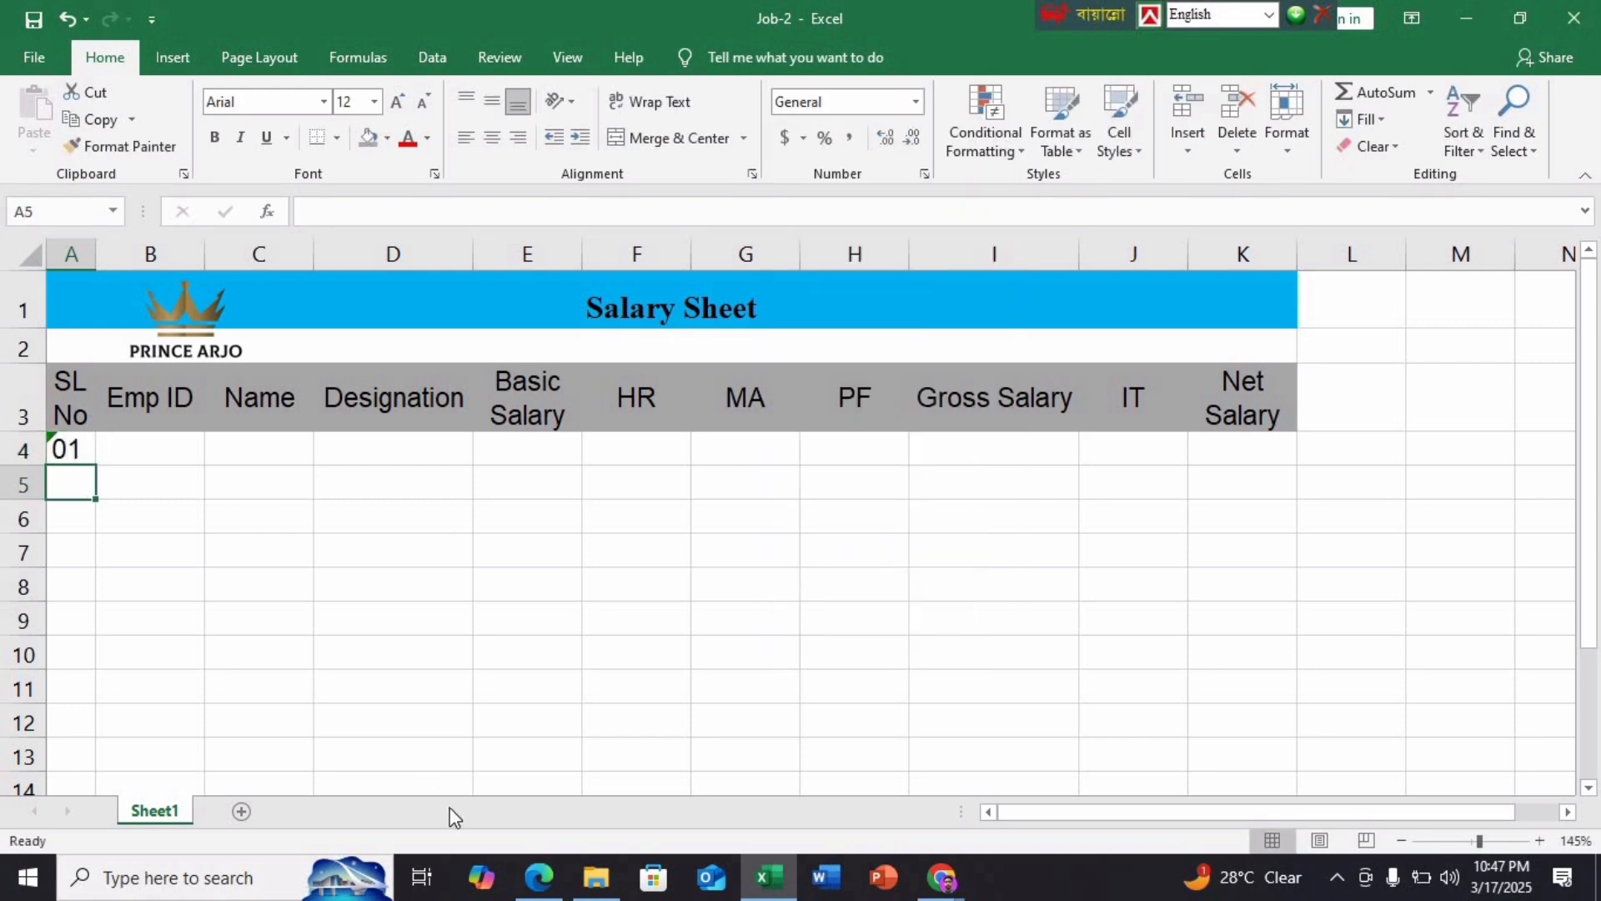
Fill the serial numbers 01 through 10 down from A4 to A13
click(537, 892)
scroll(551, 736, down, 10)
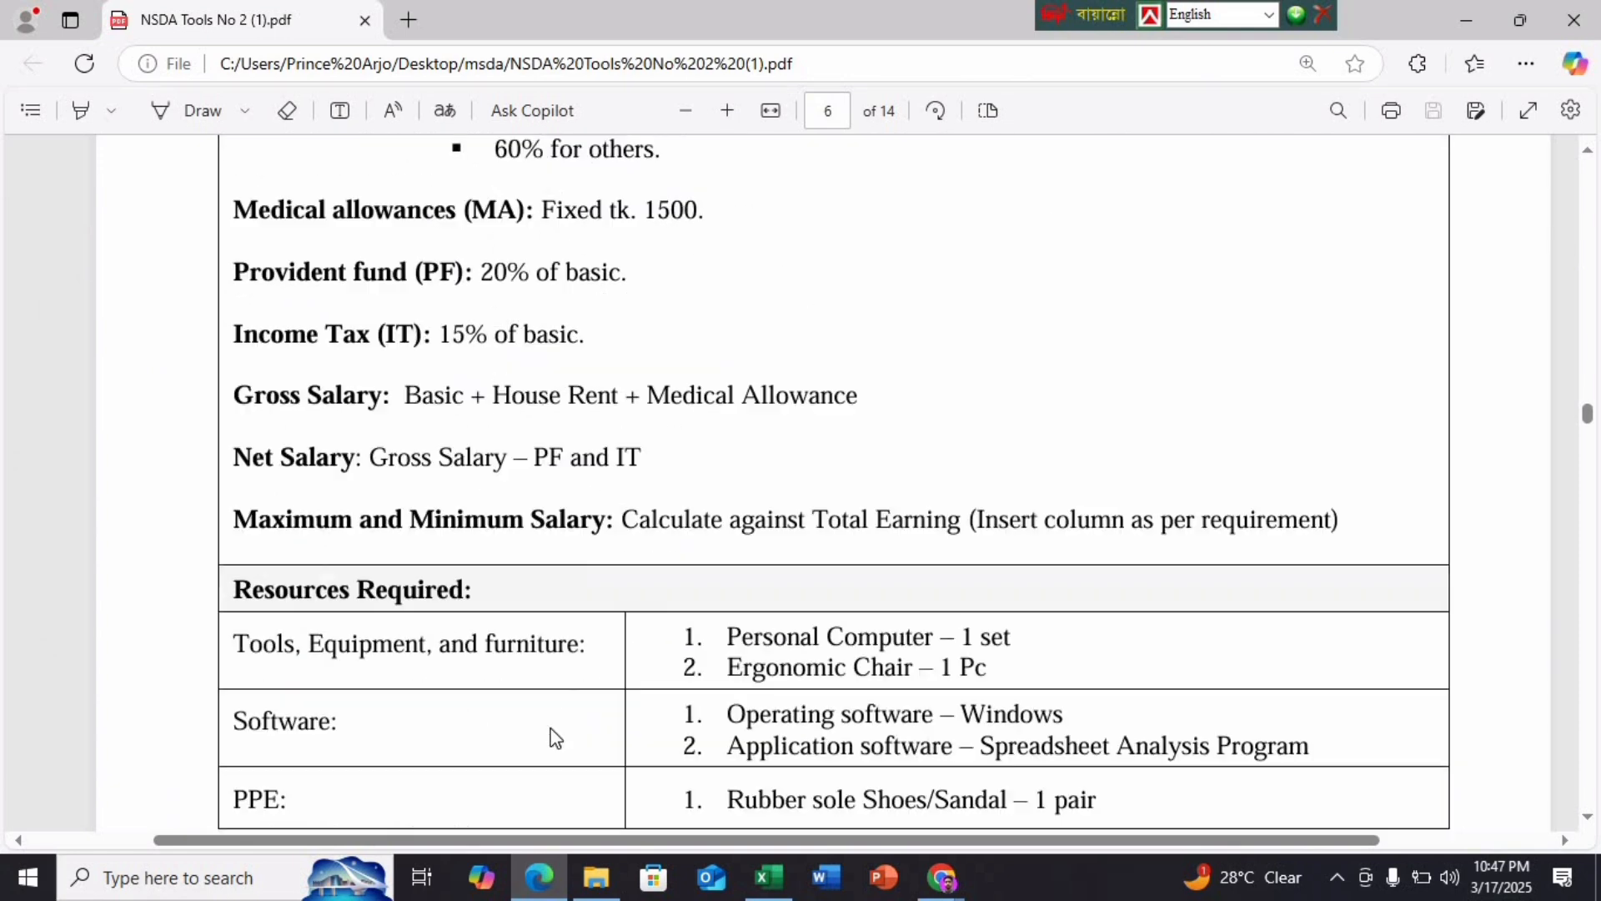
scroll(550, 736, down, 5)
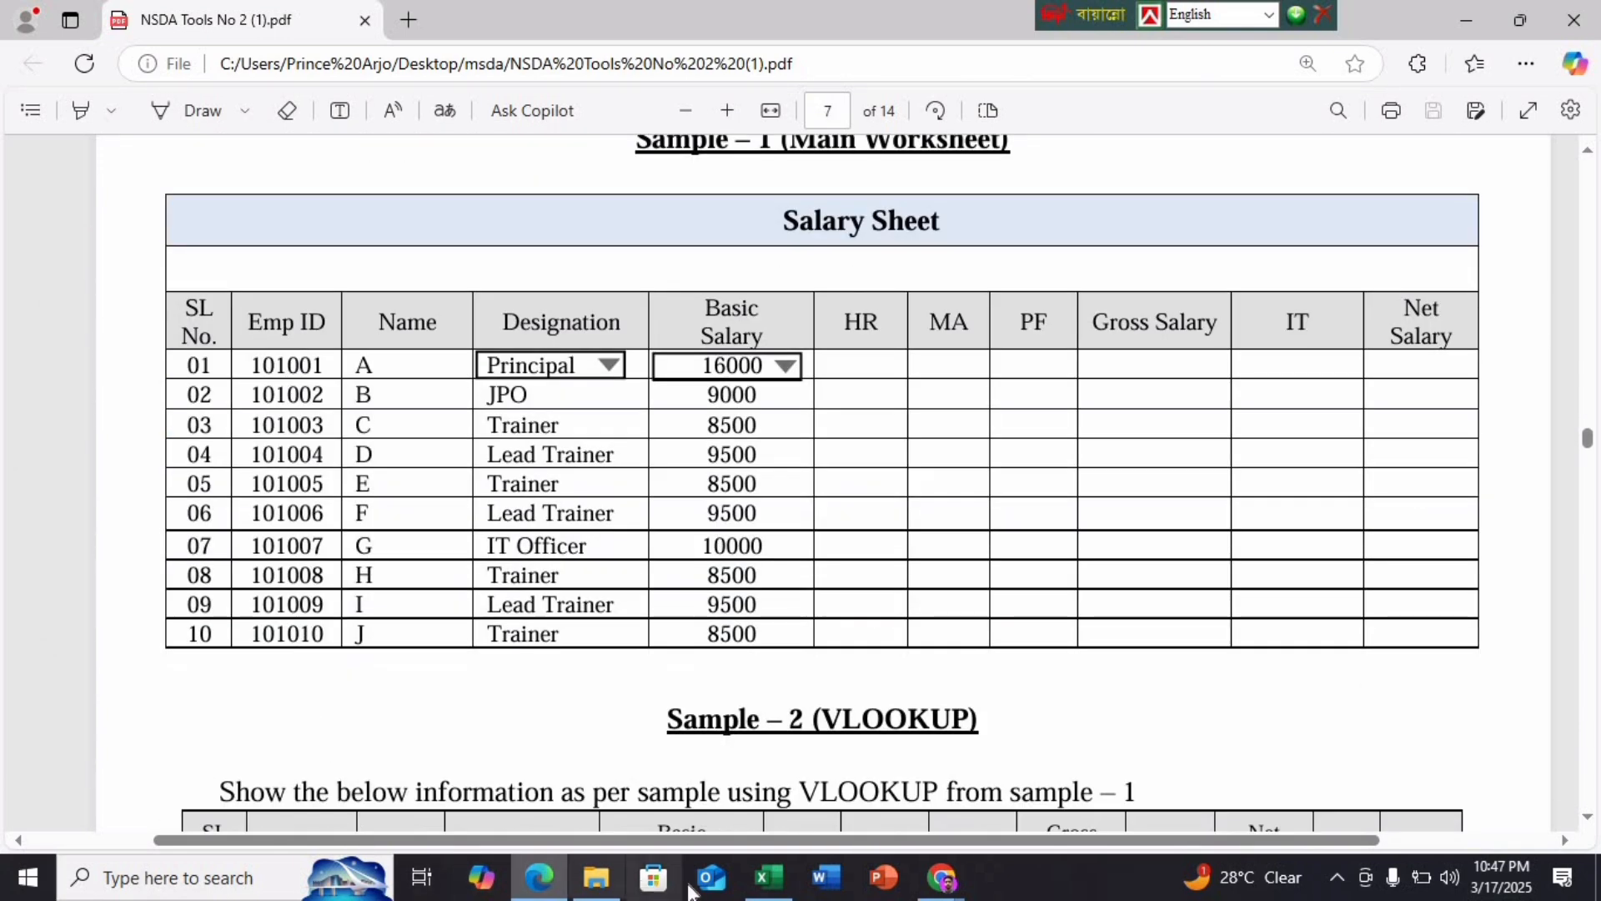
click(745, 879)
click(66, 450)
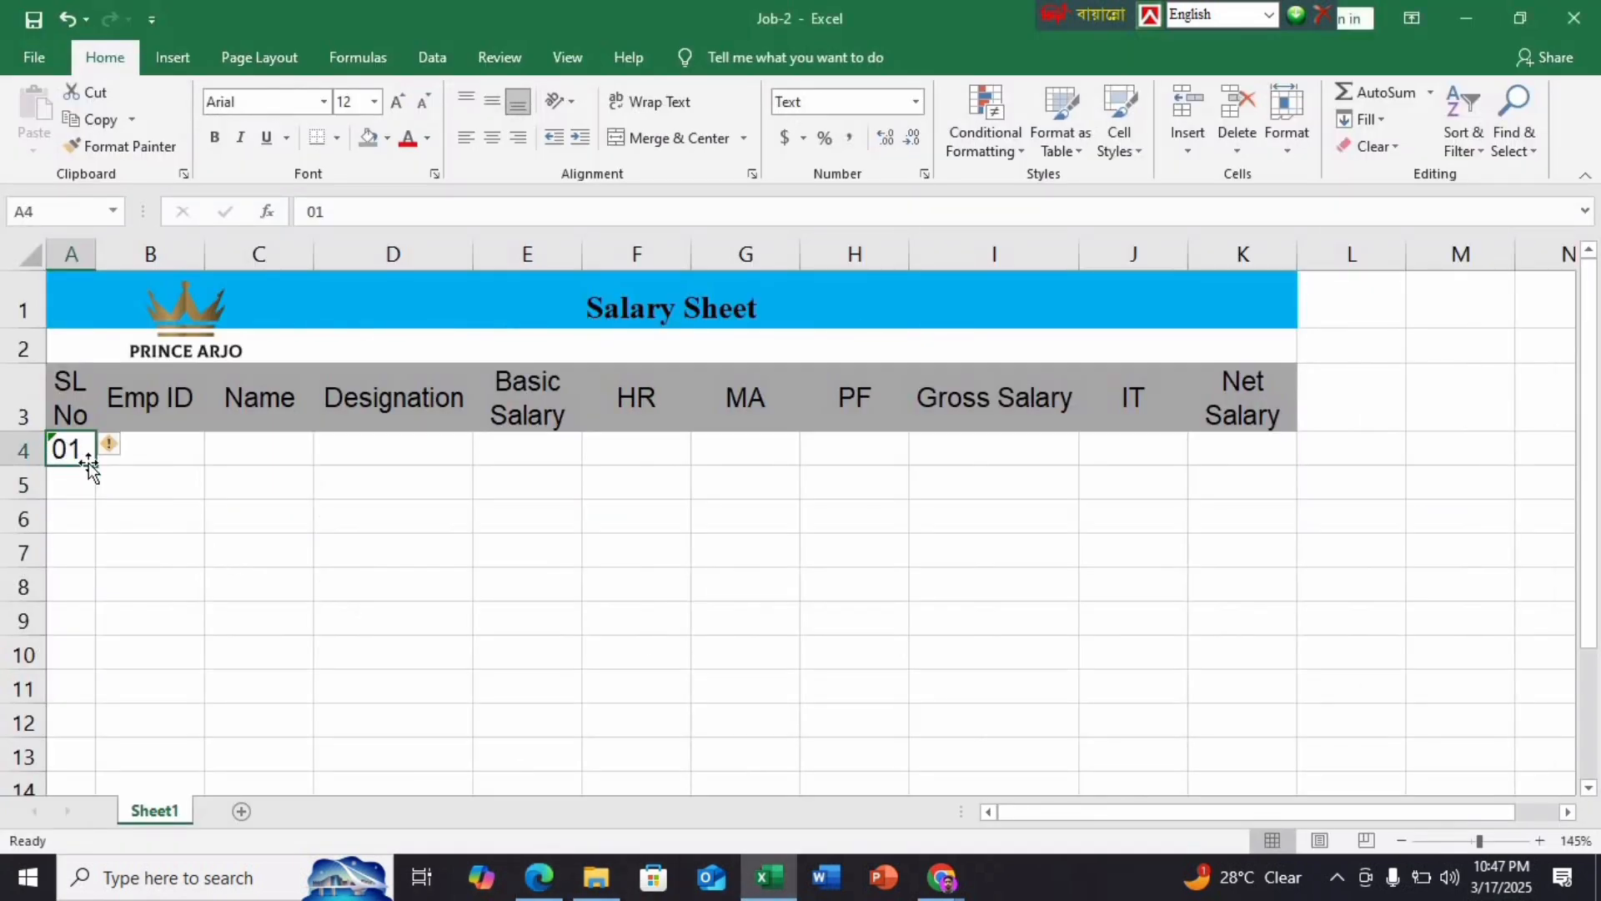
drag(95, 464, 146, 461)
scroll(361, 579, up, 3)
Select B4:B13 and set Data Validation to allow a Custom formula
click(153, 435)
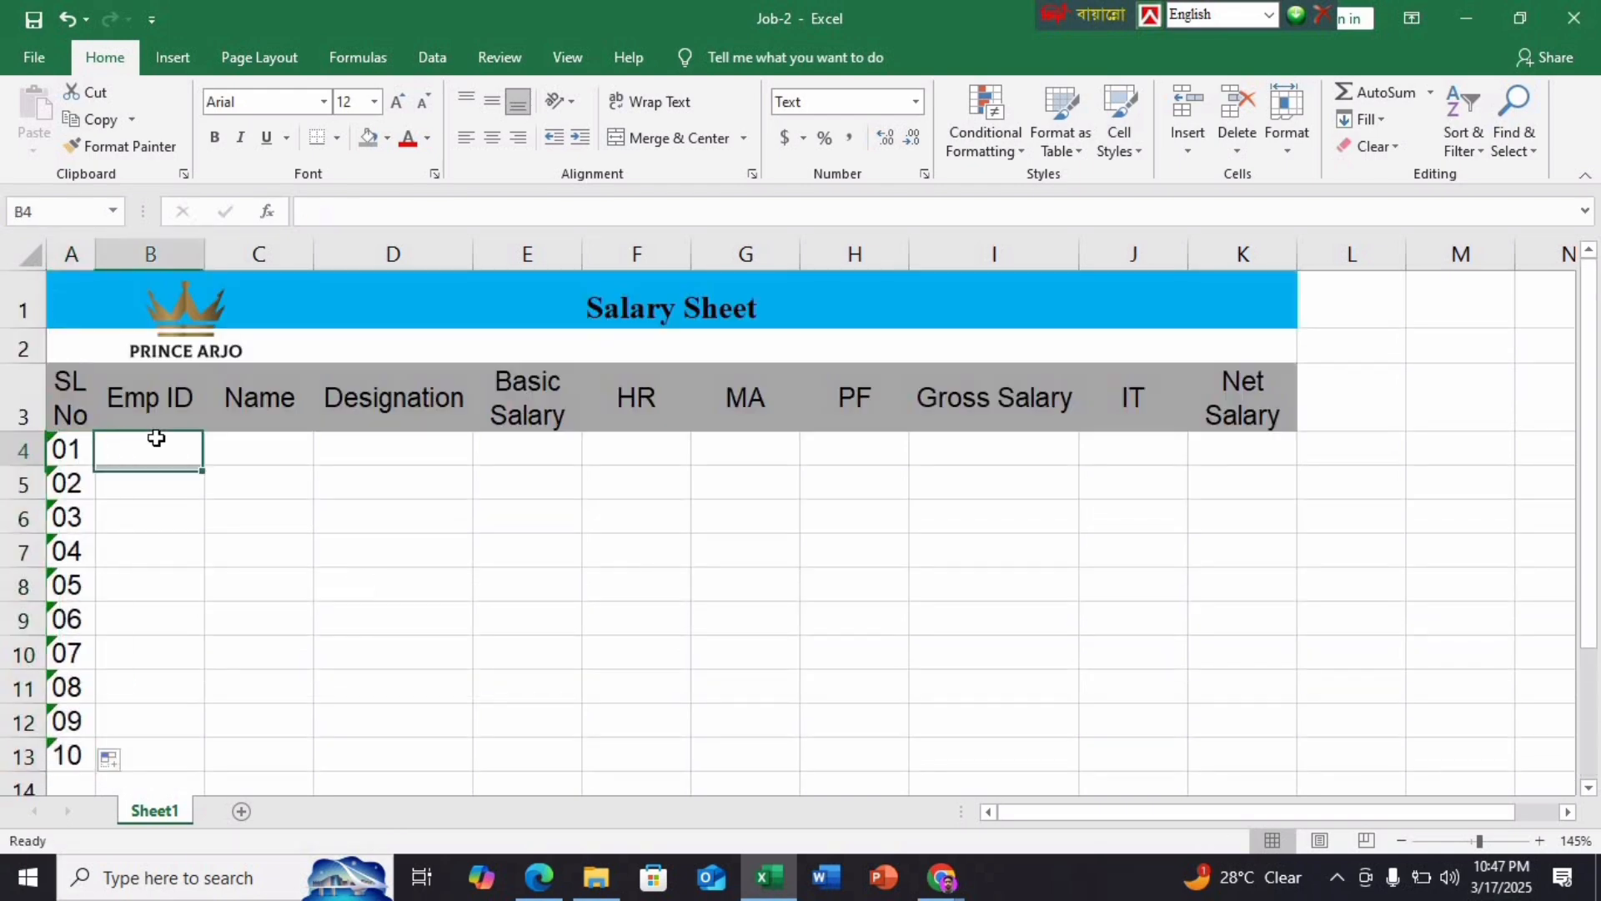
drag(175, 443, 163, 752)
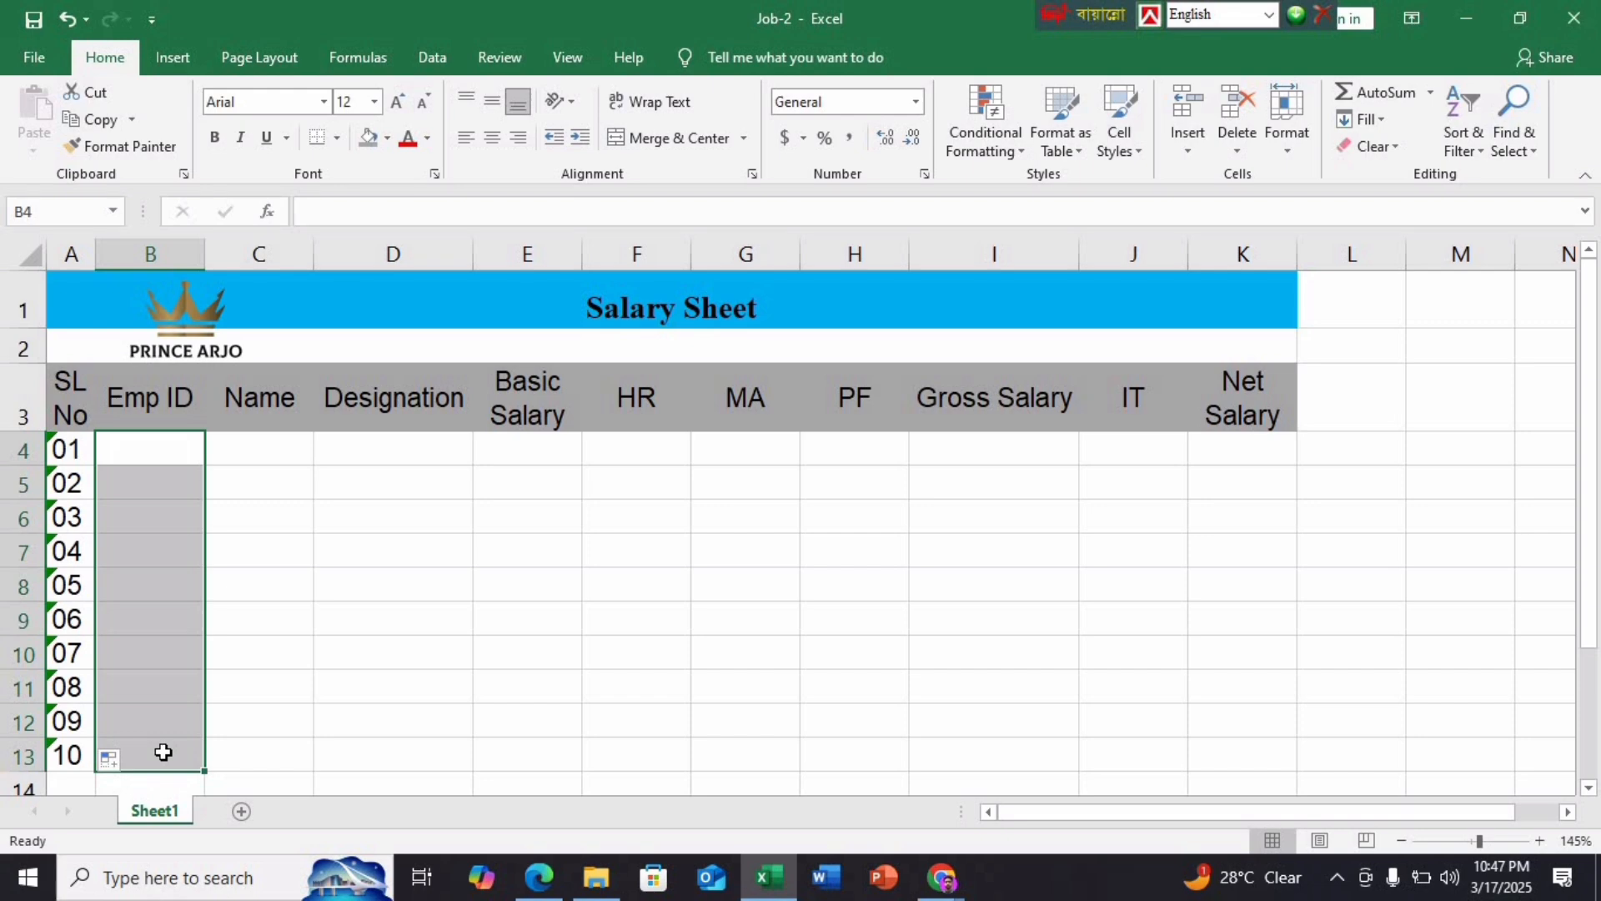
click(422, 60)
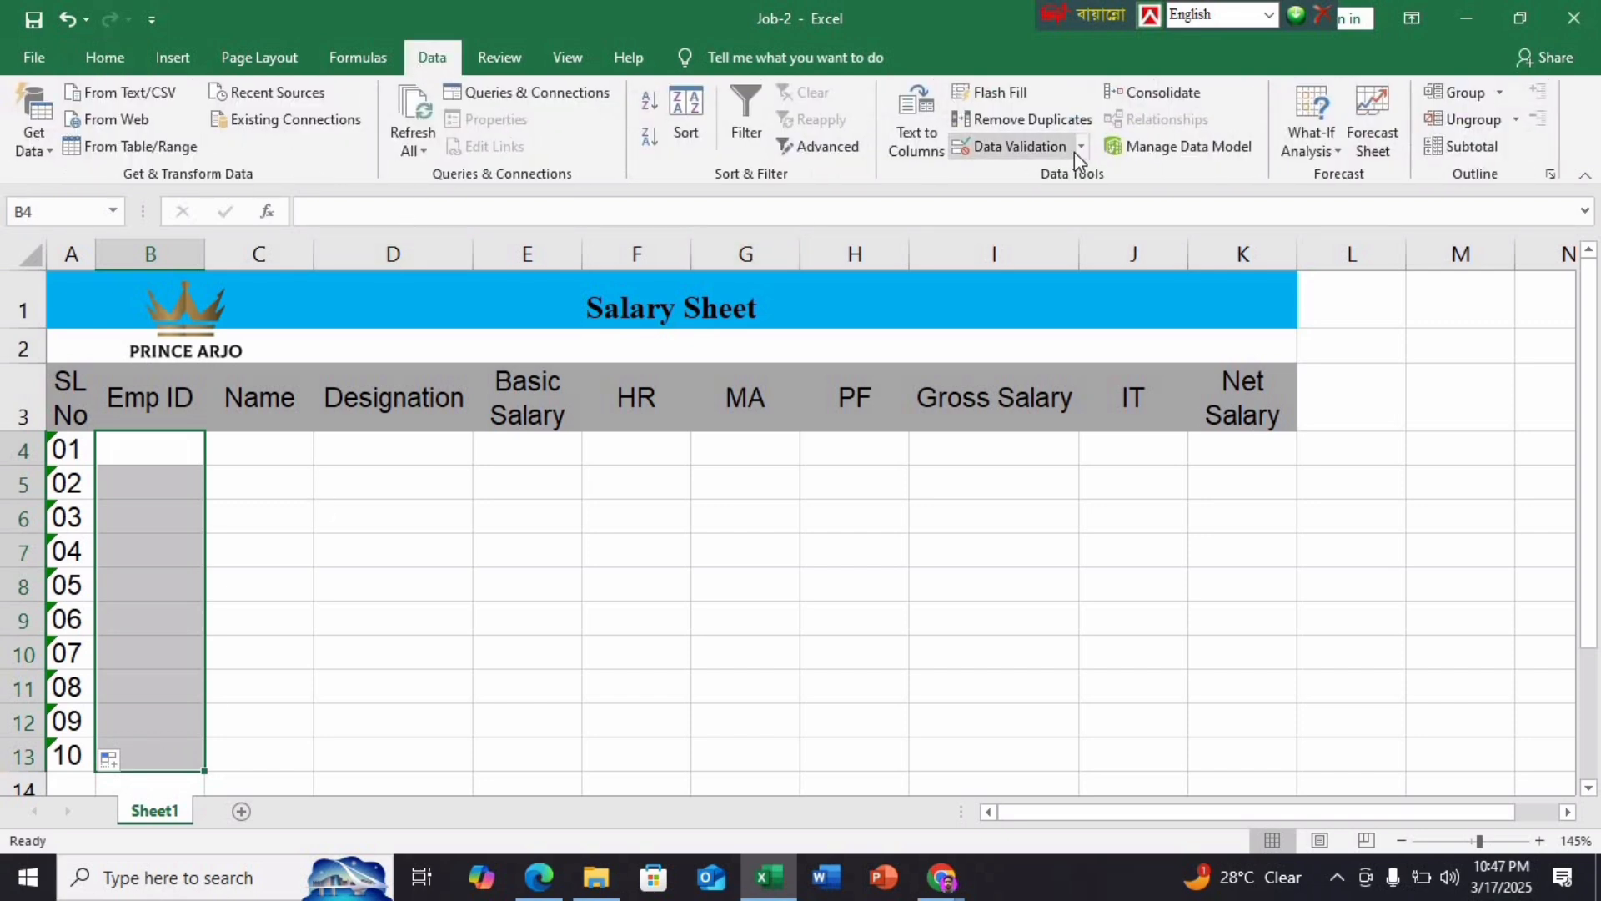
click(1010, 148)
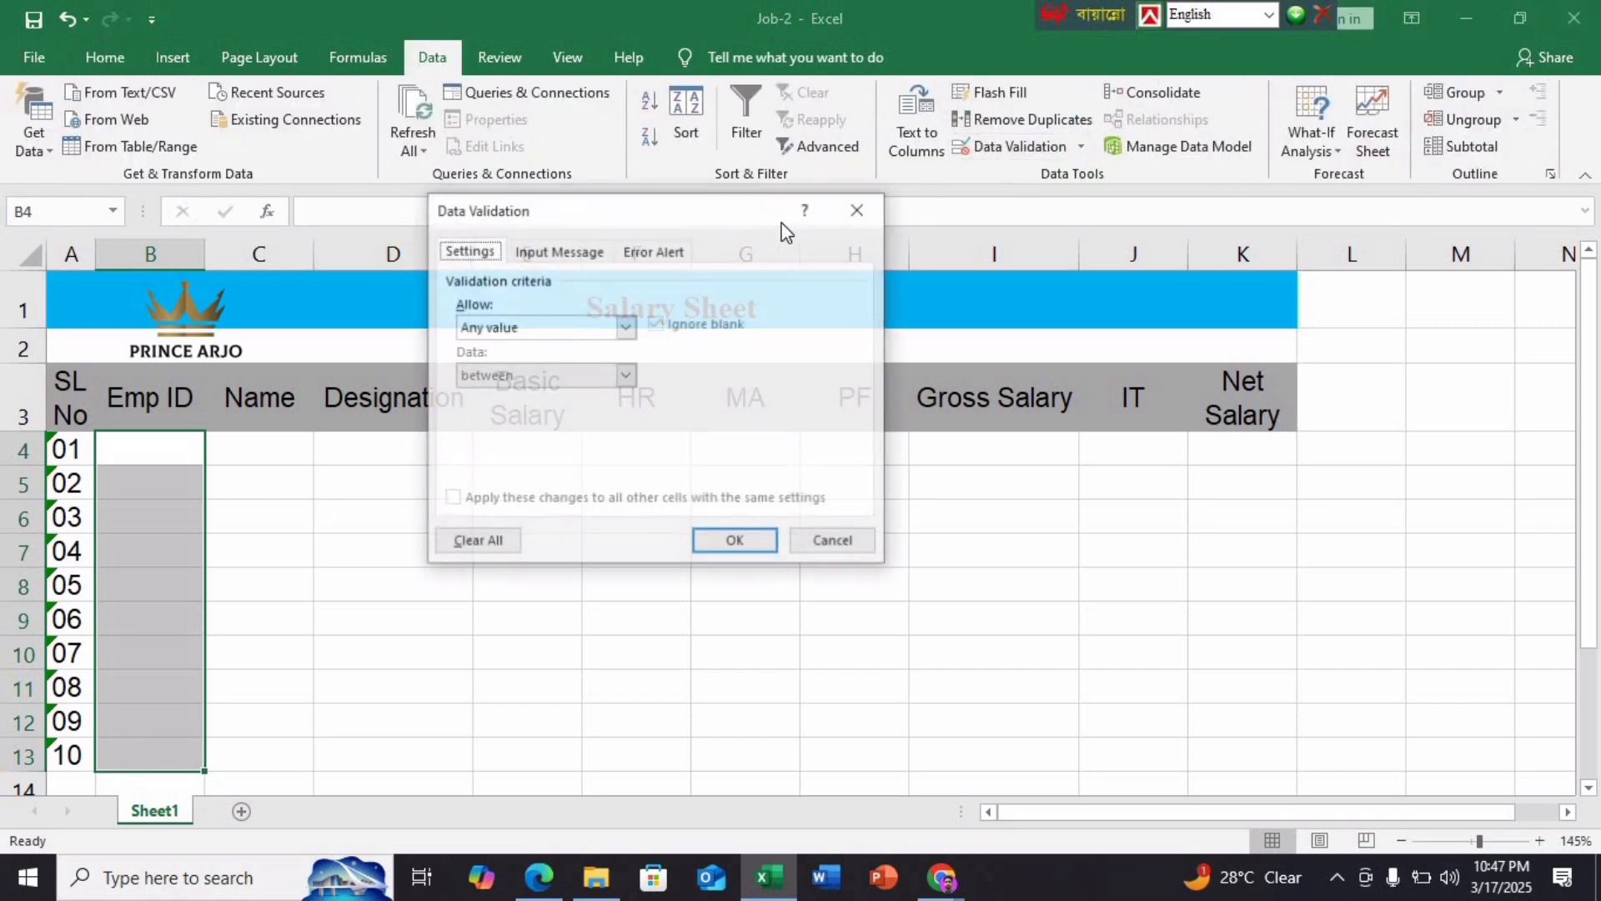
click(626, 327)
click(481, 455)
click(511, 421)
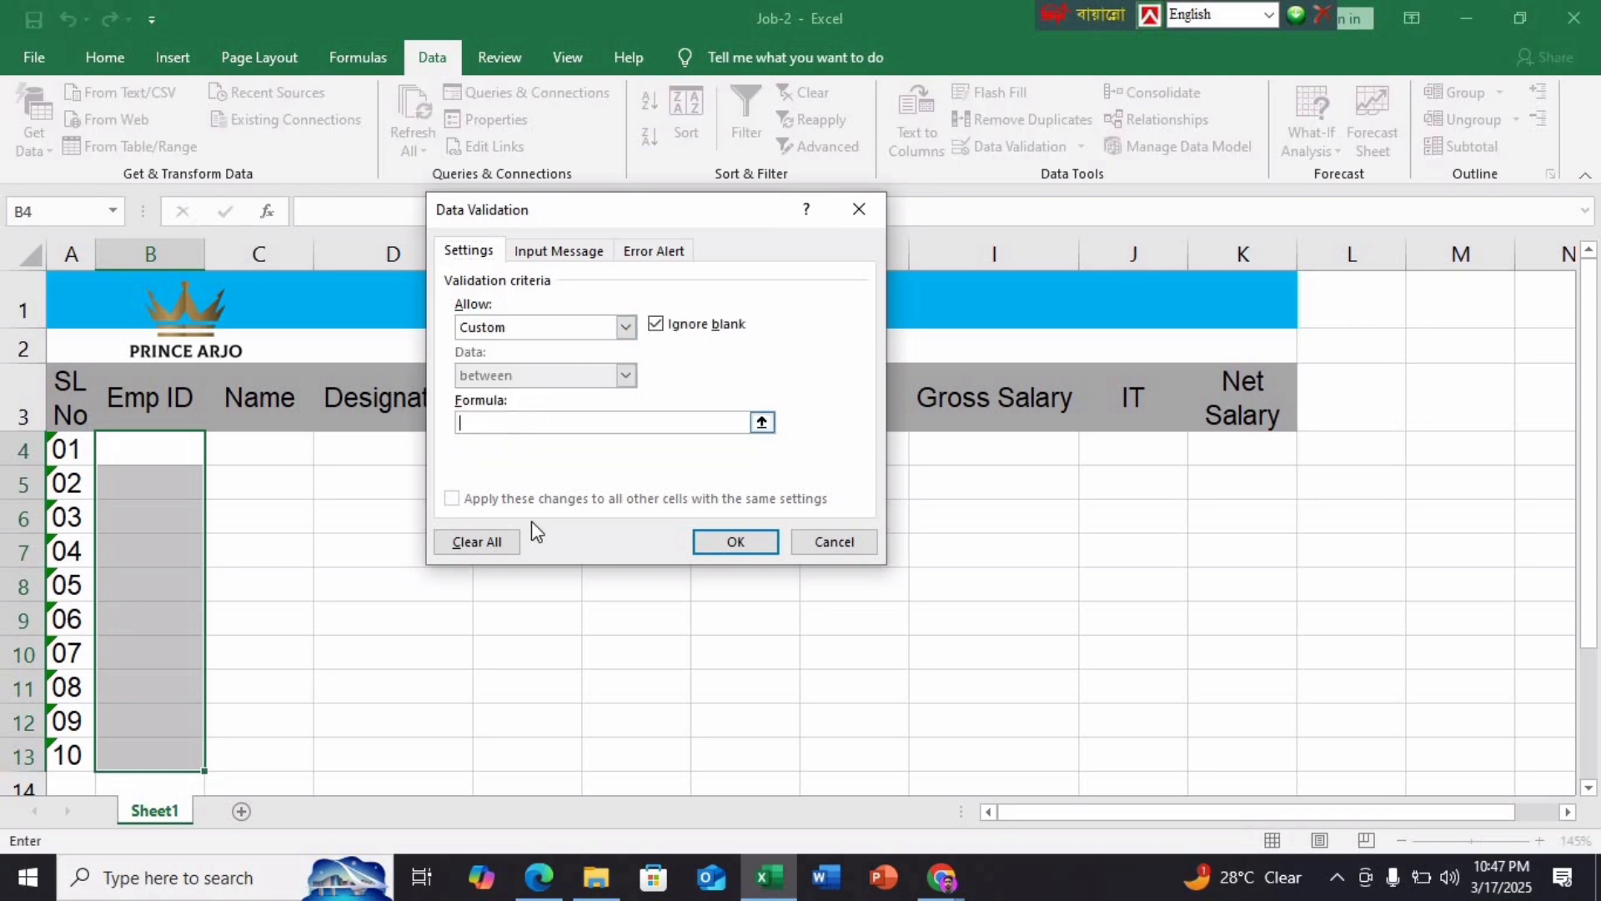
click(558, 888)
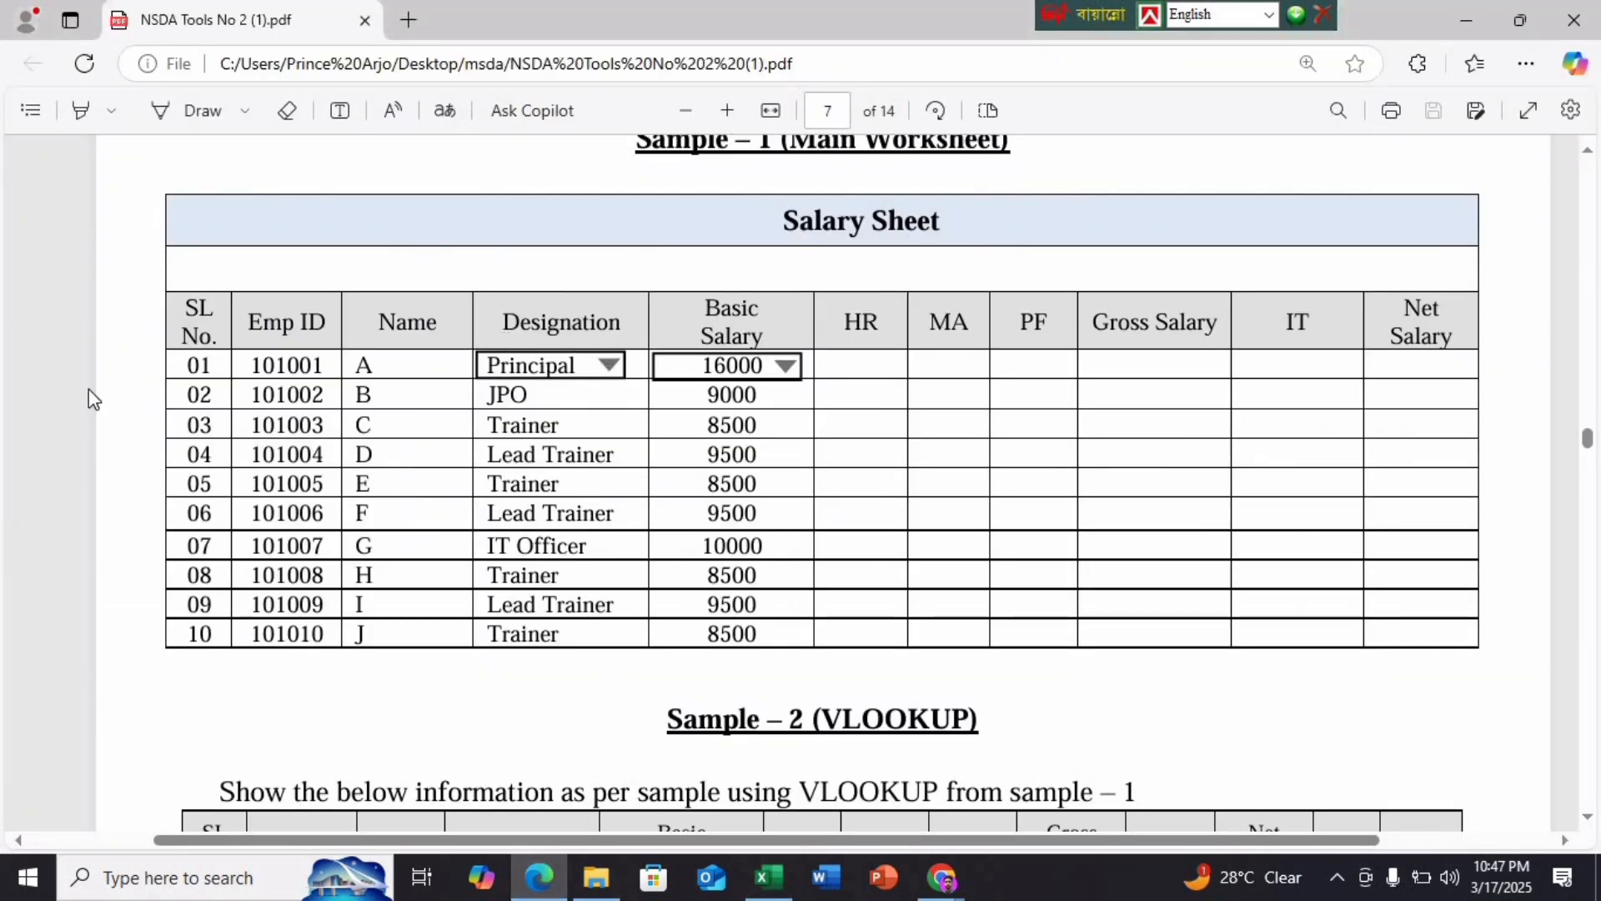
Reread the page 6 EMP_ID rule: unique, numeric, 6 digits
scroll(487, 484, up, 15)
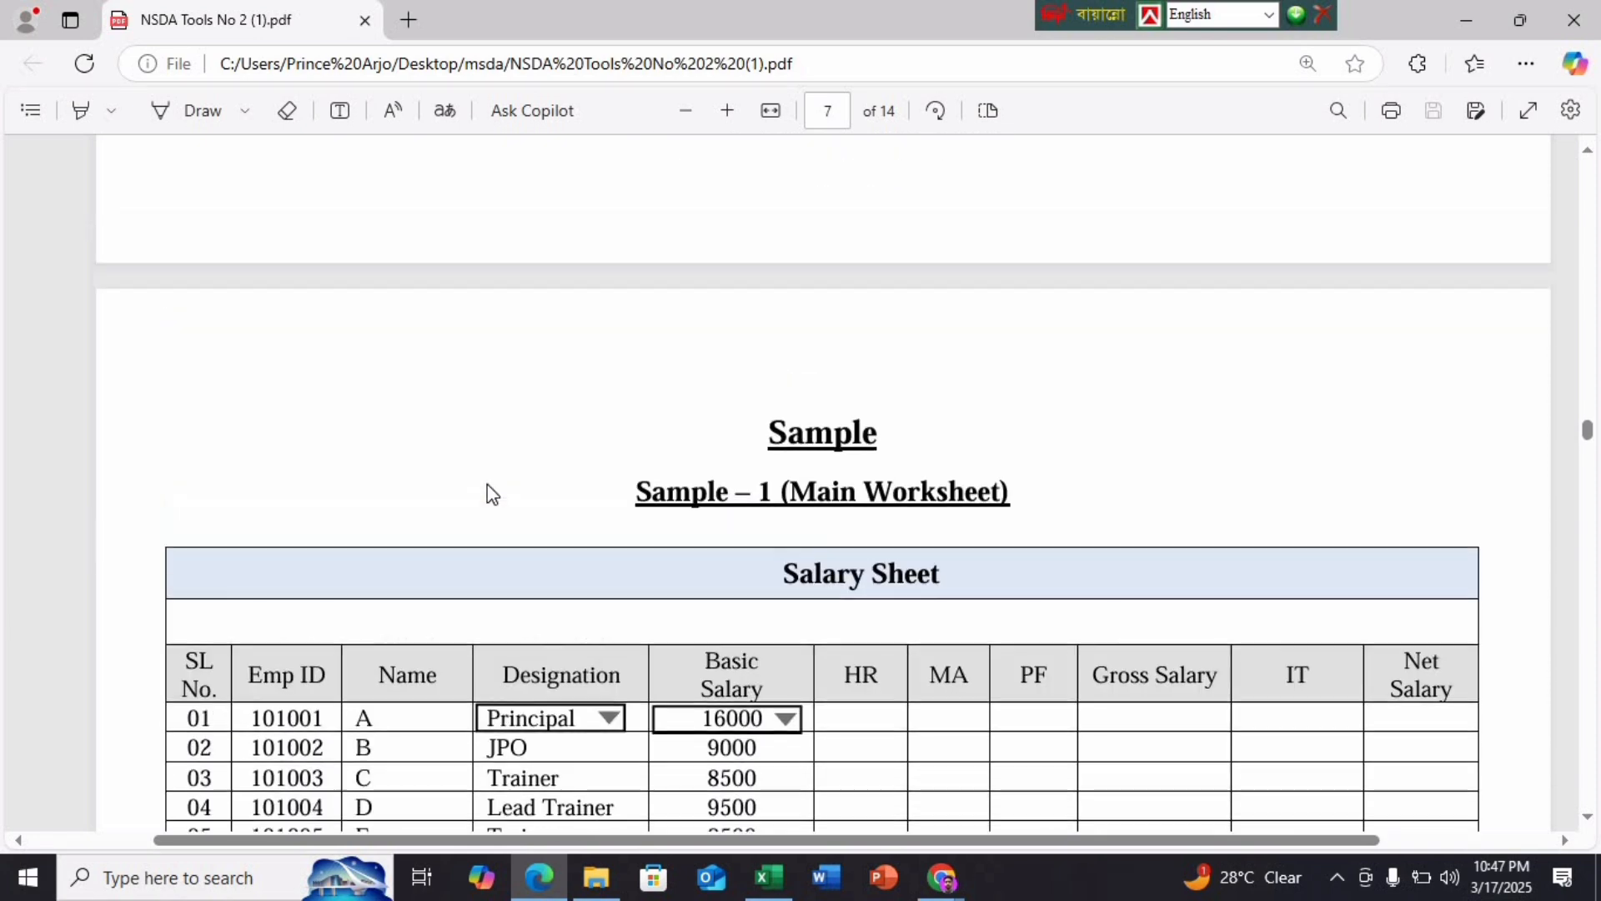
scroll(848, 575, up, 4)
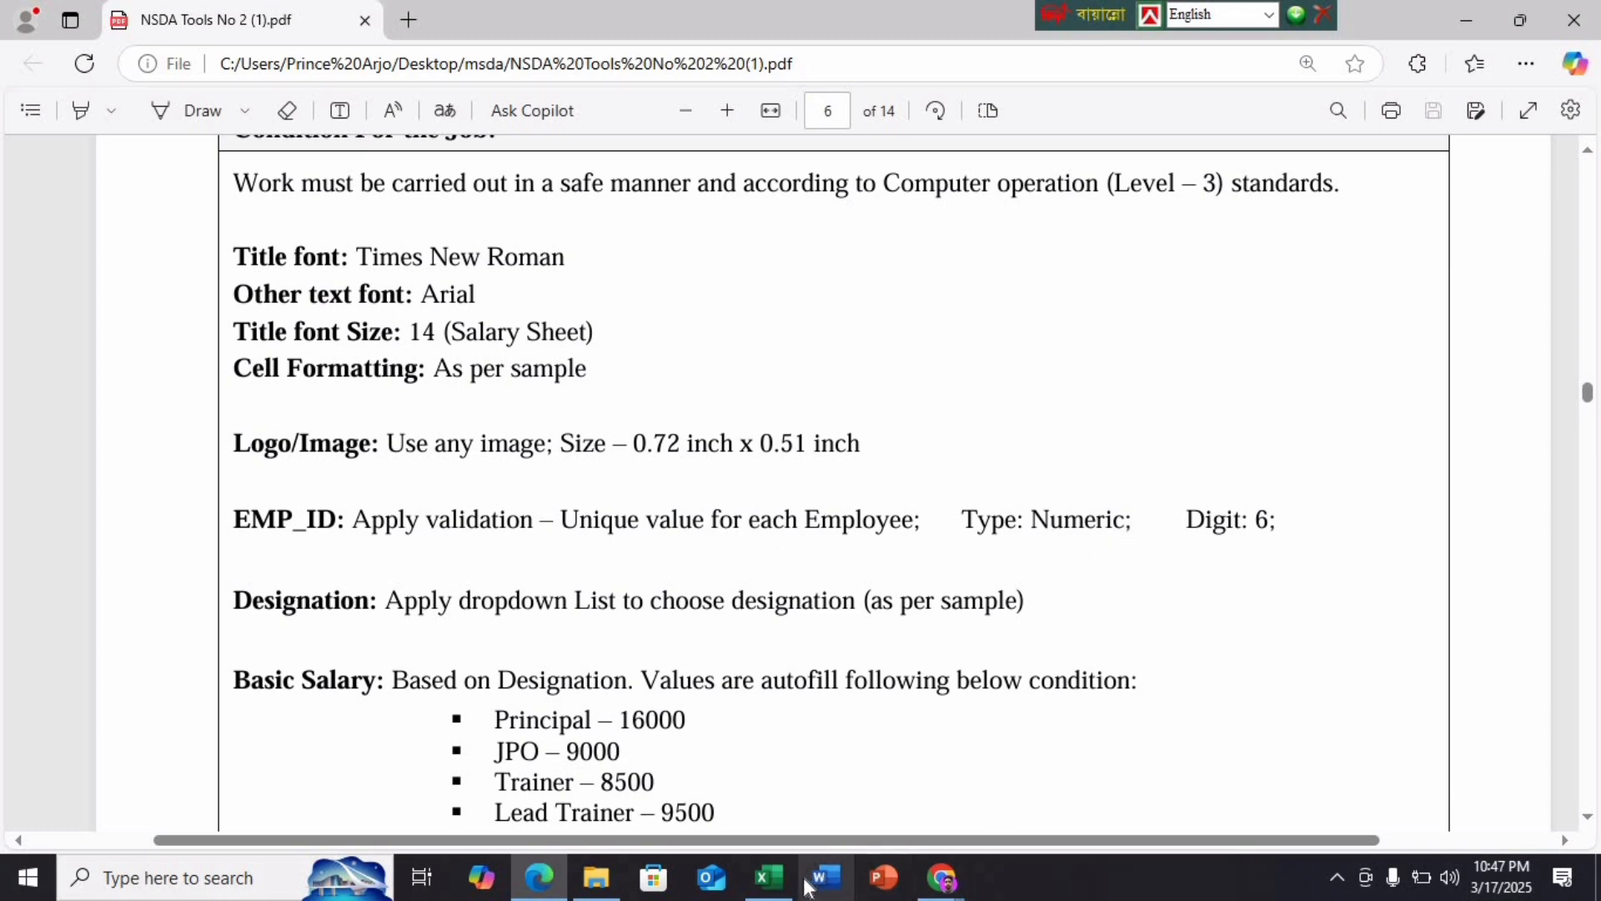
click(768, 876)
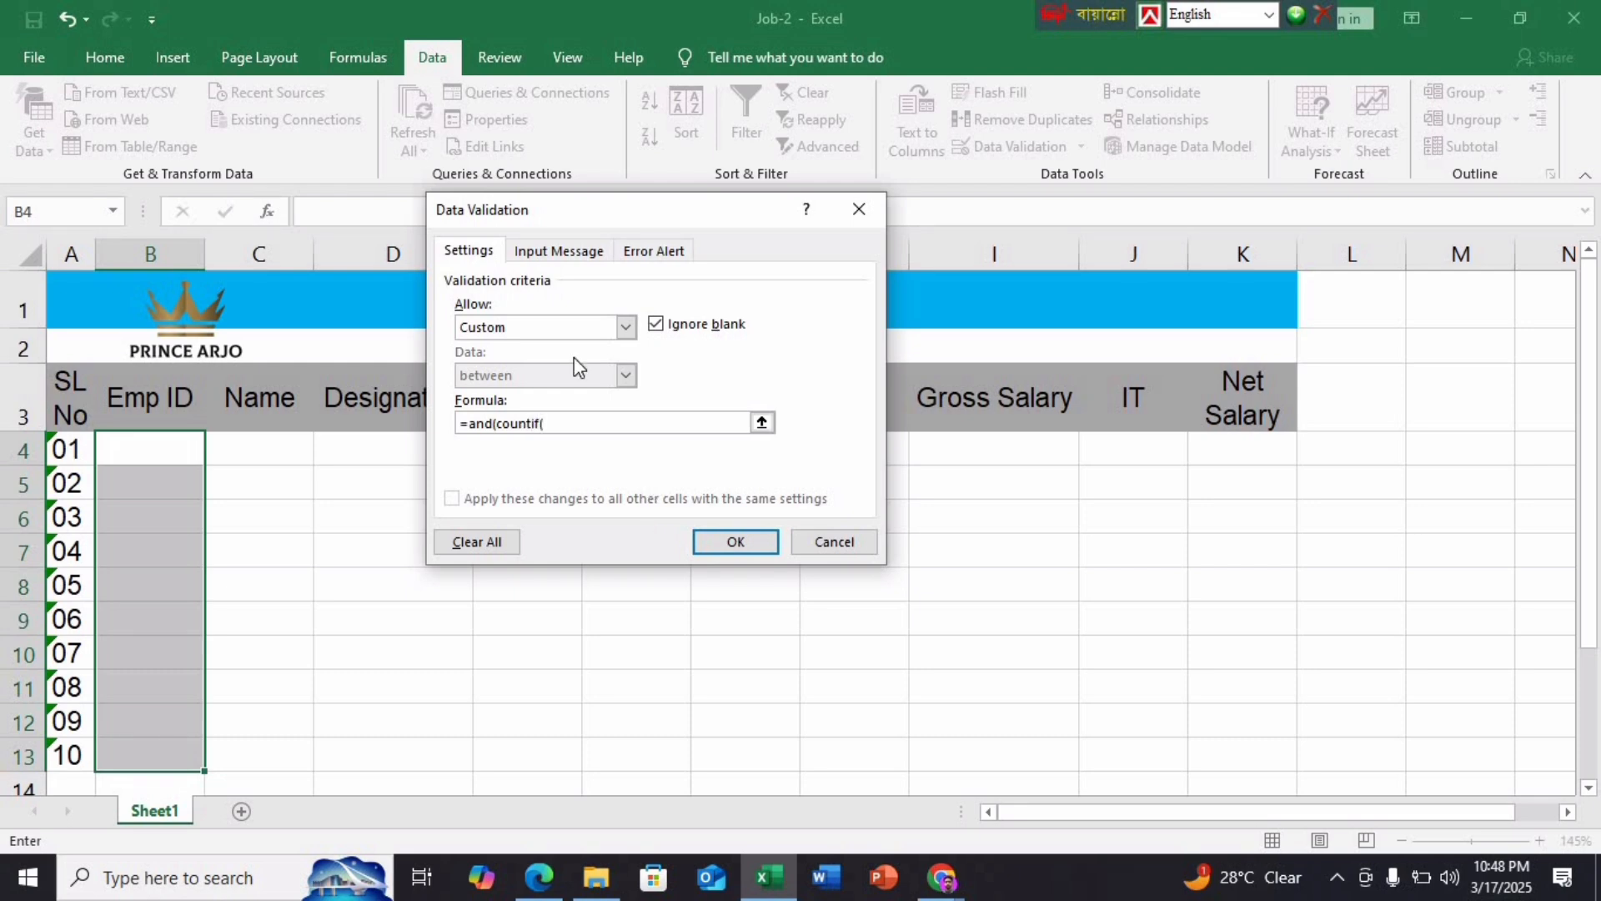
Build the COUNTIF($B$4:$B$13,B4)=1 uniqueness and ISNUMBER(B4) checks in the validation formula
drag(165, 455, 158, 740)
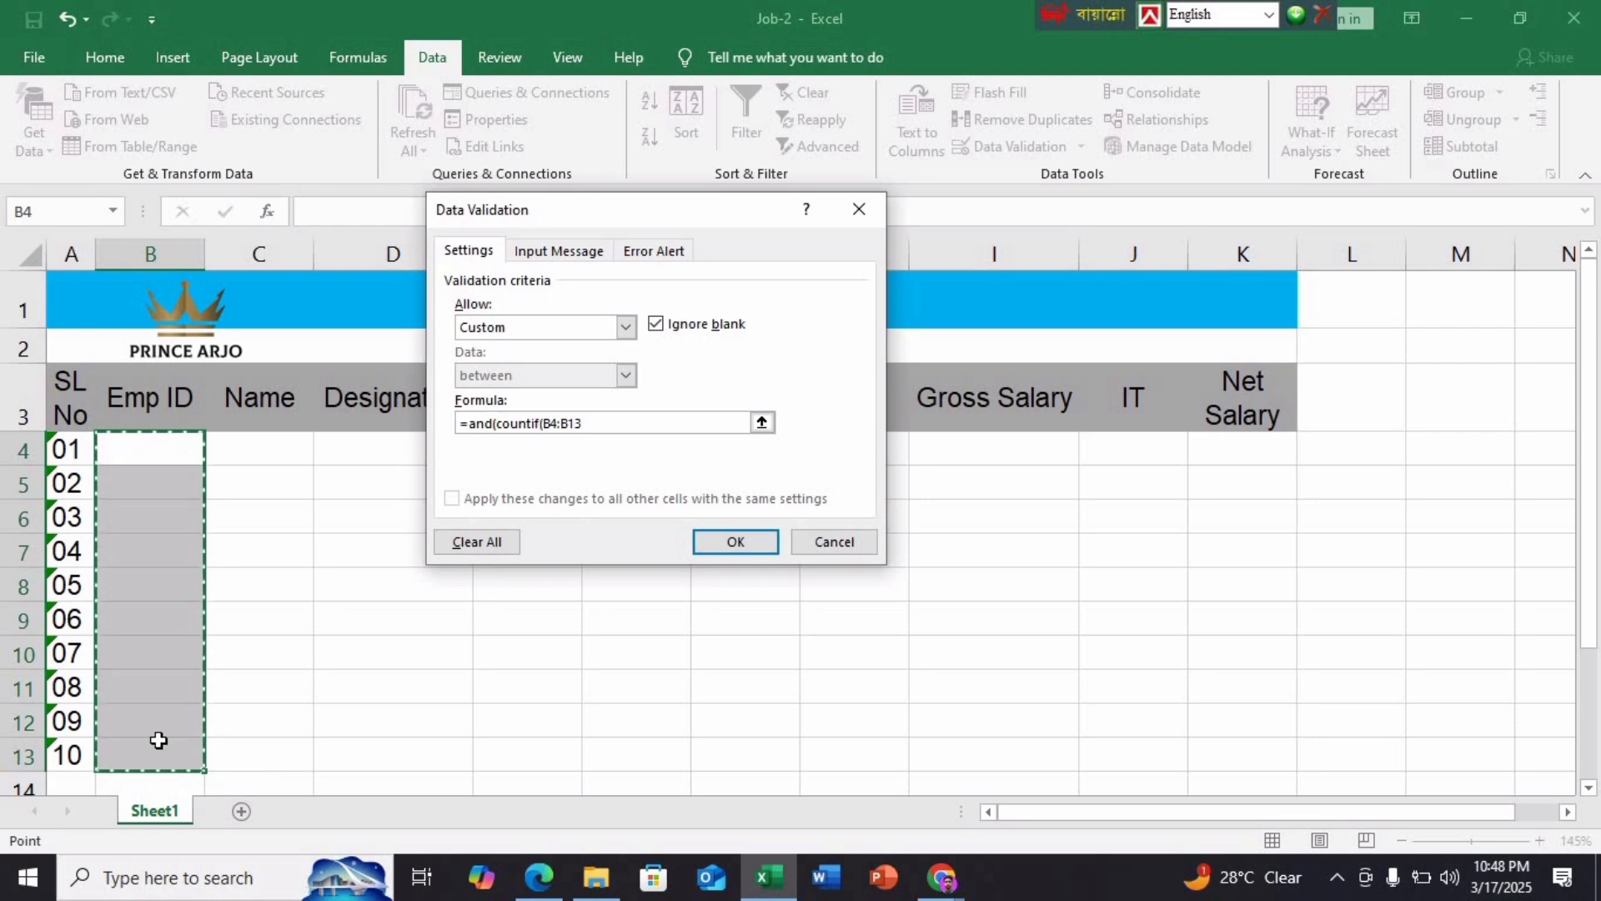
key(F4)
text(,)
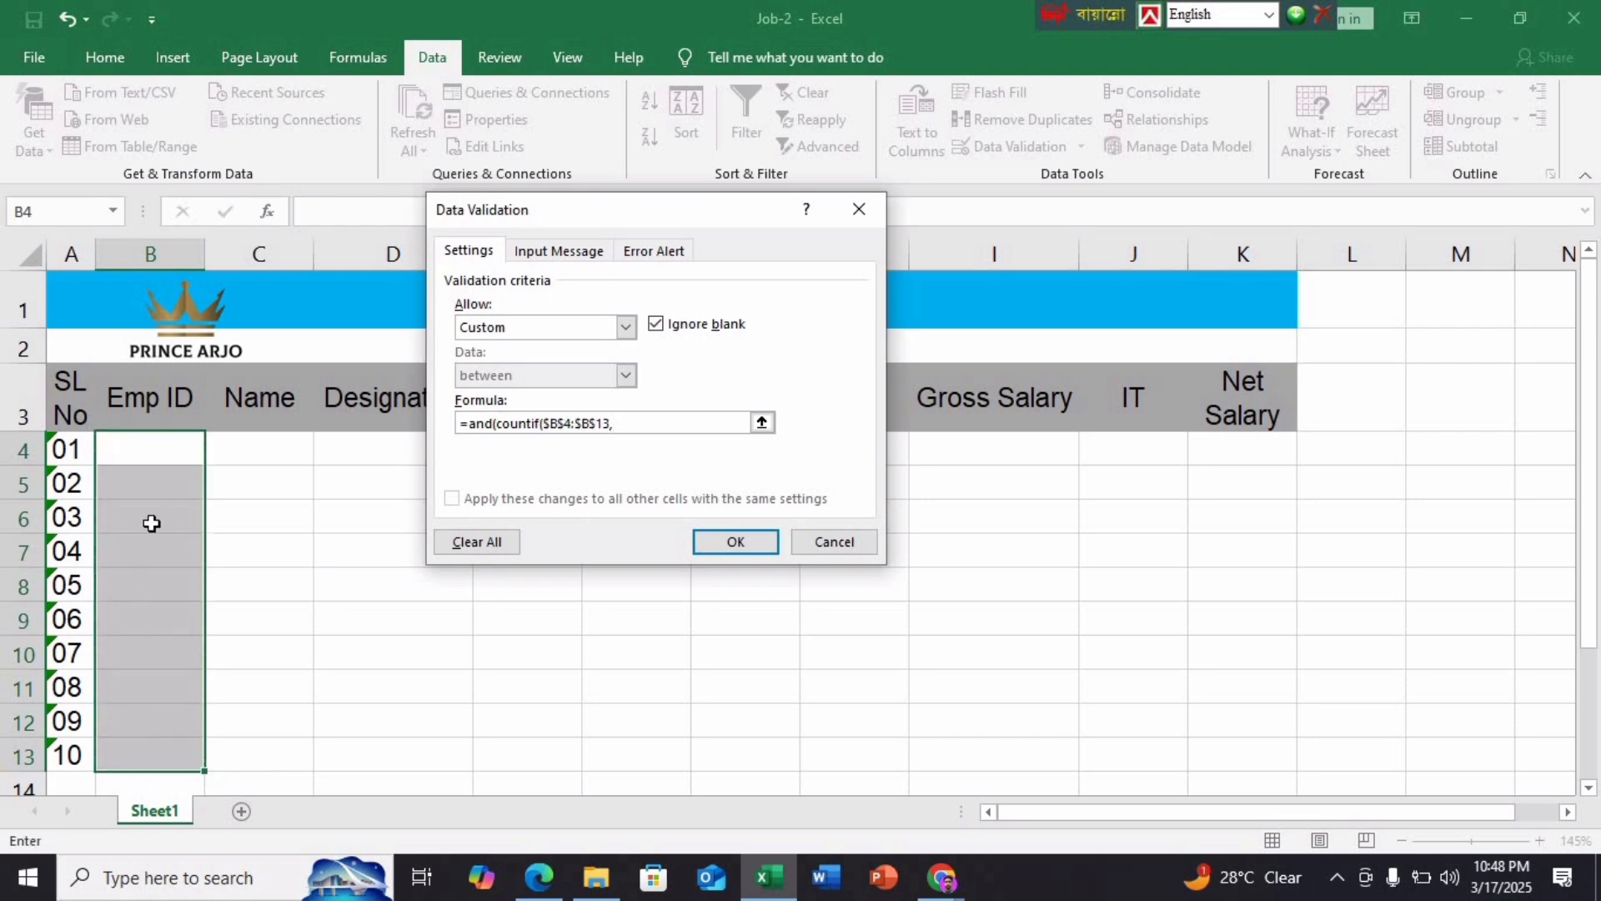
click(158, 449)
text()=1,)
click(539, 877)
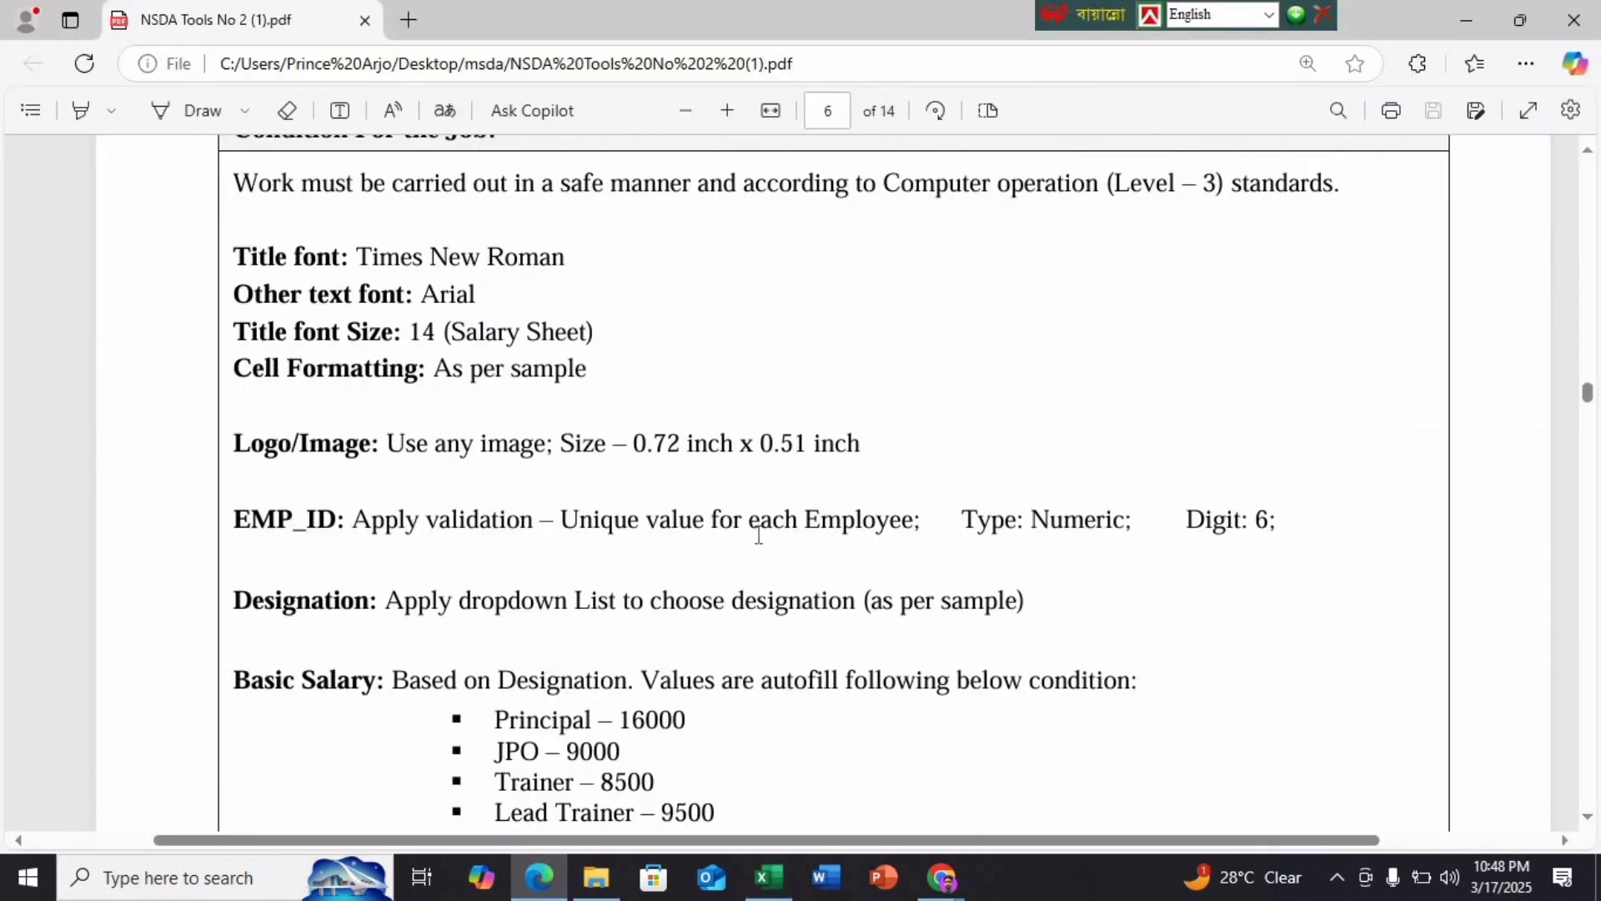
click(768, 877)
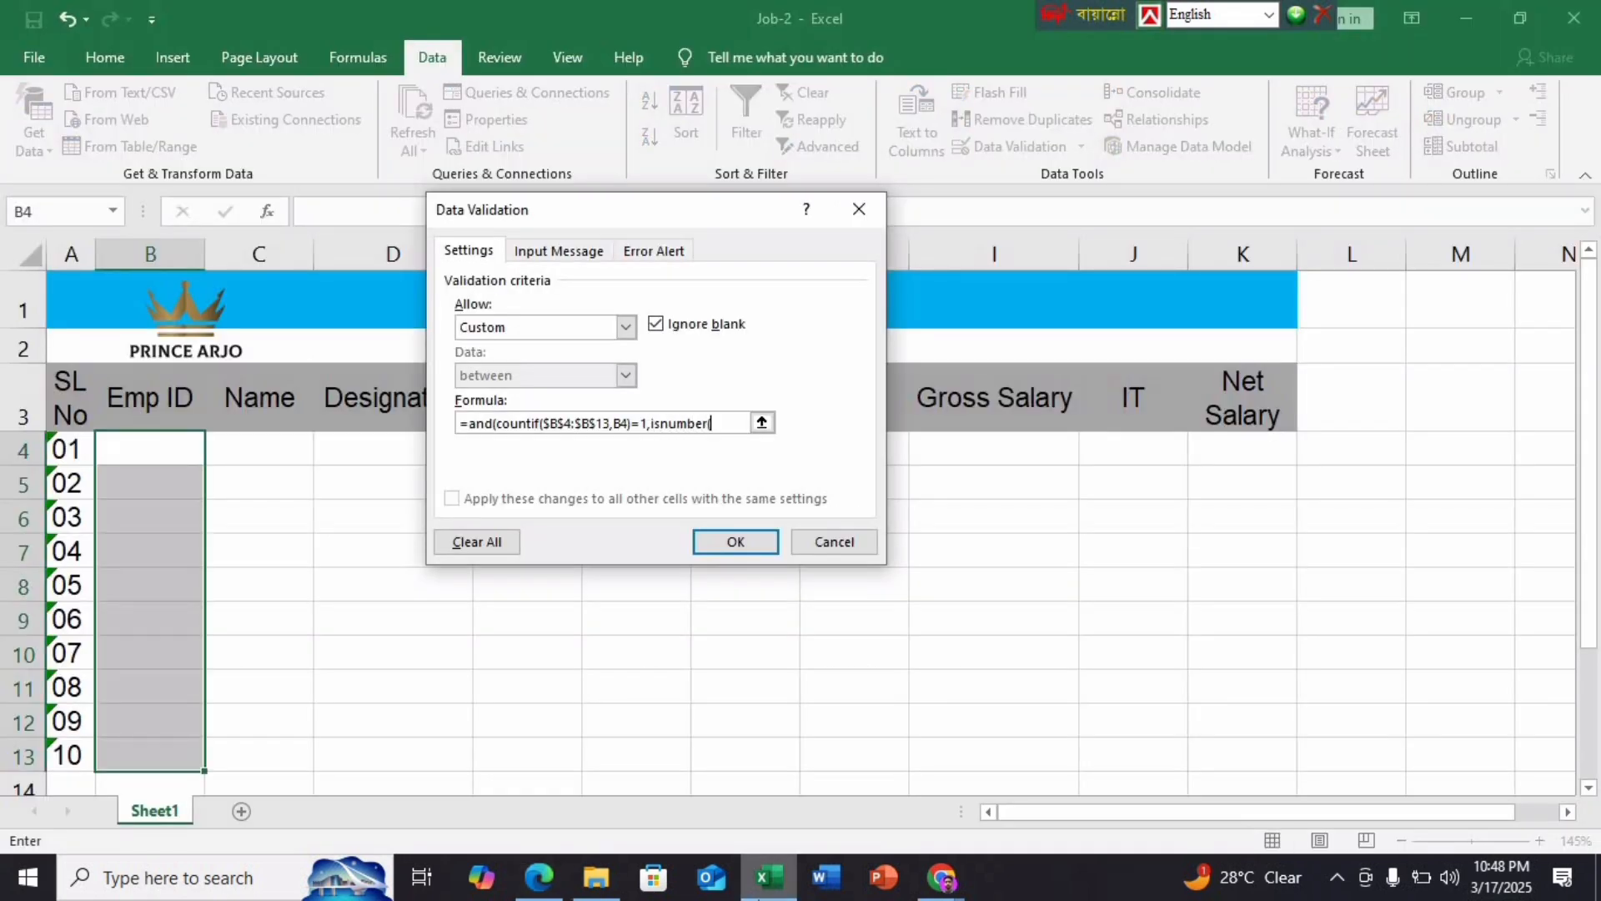
click(136, 443)
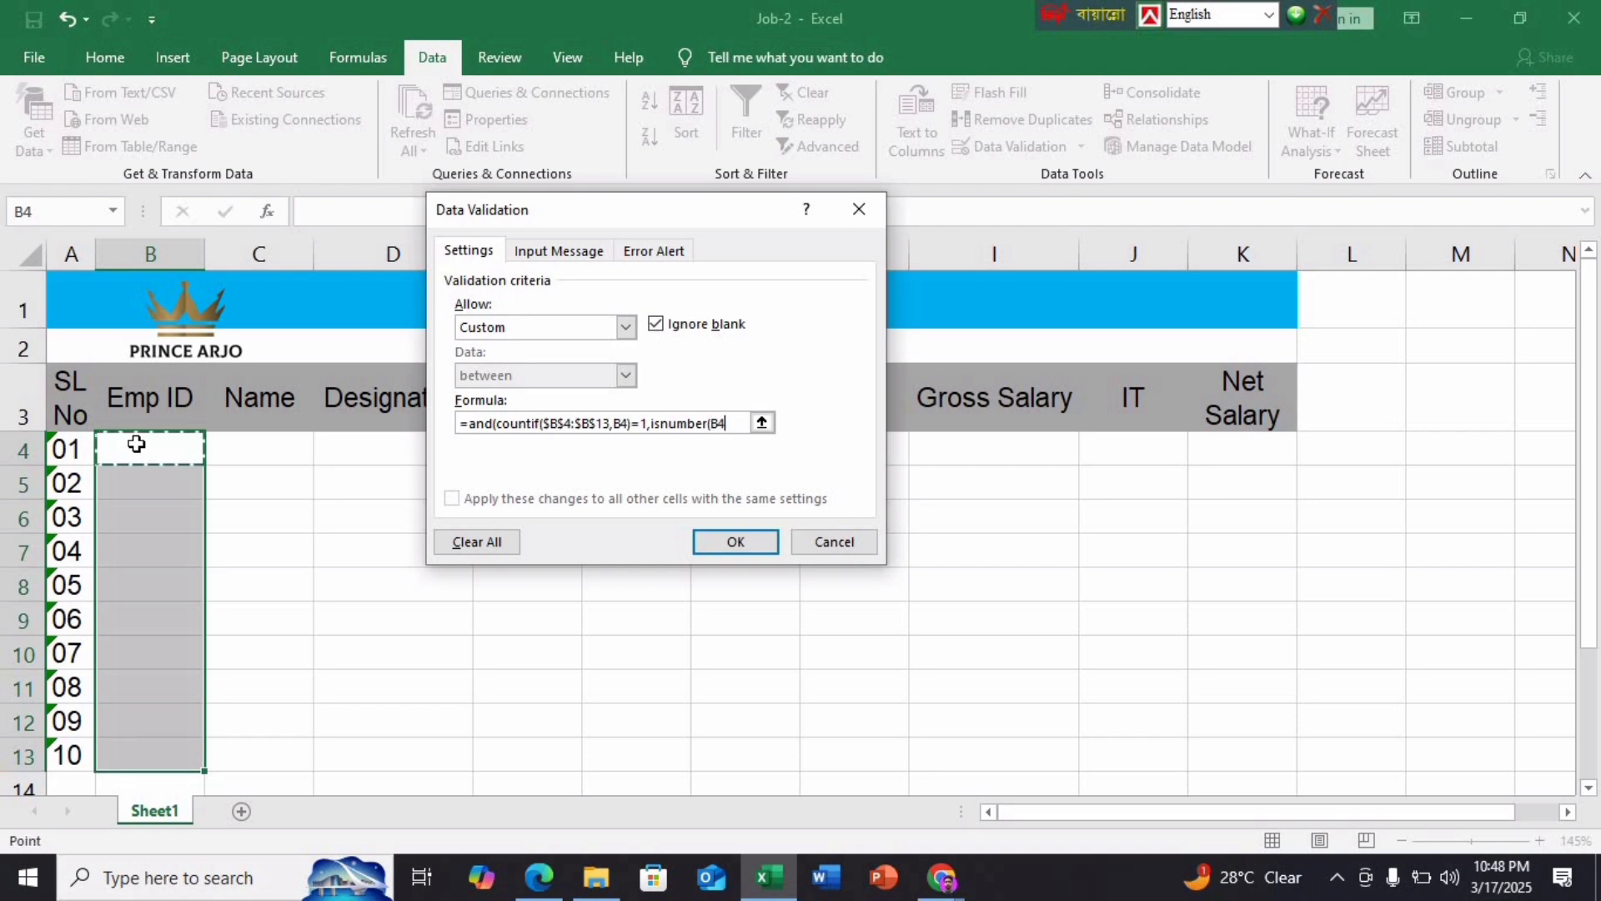
text()))
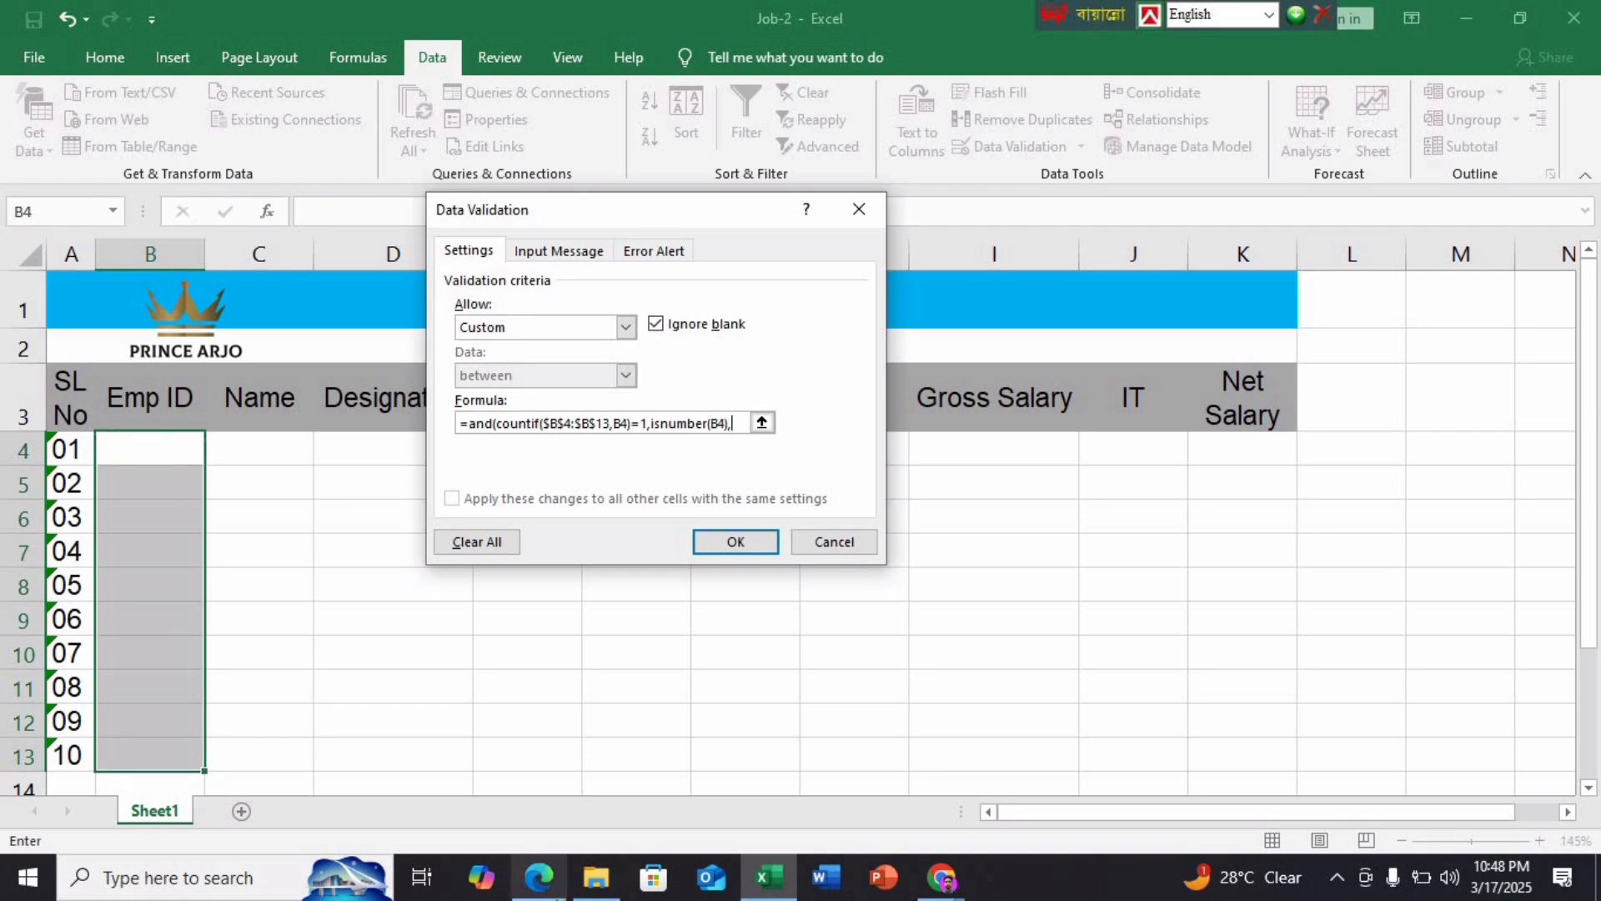
Add the LEN(B4)=6 length check and apply the rule to B4:B13
click(563, 887)
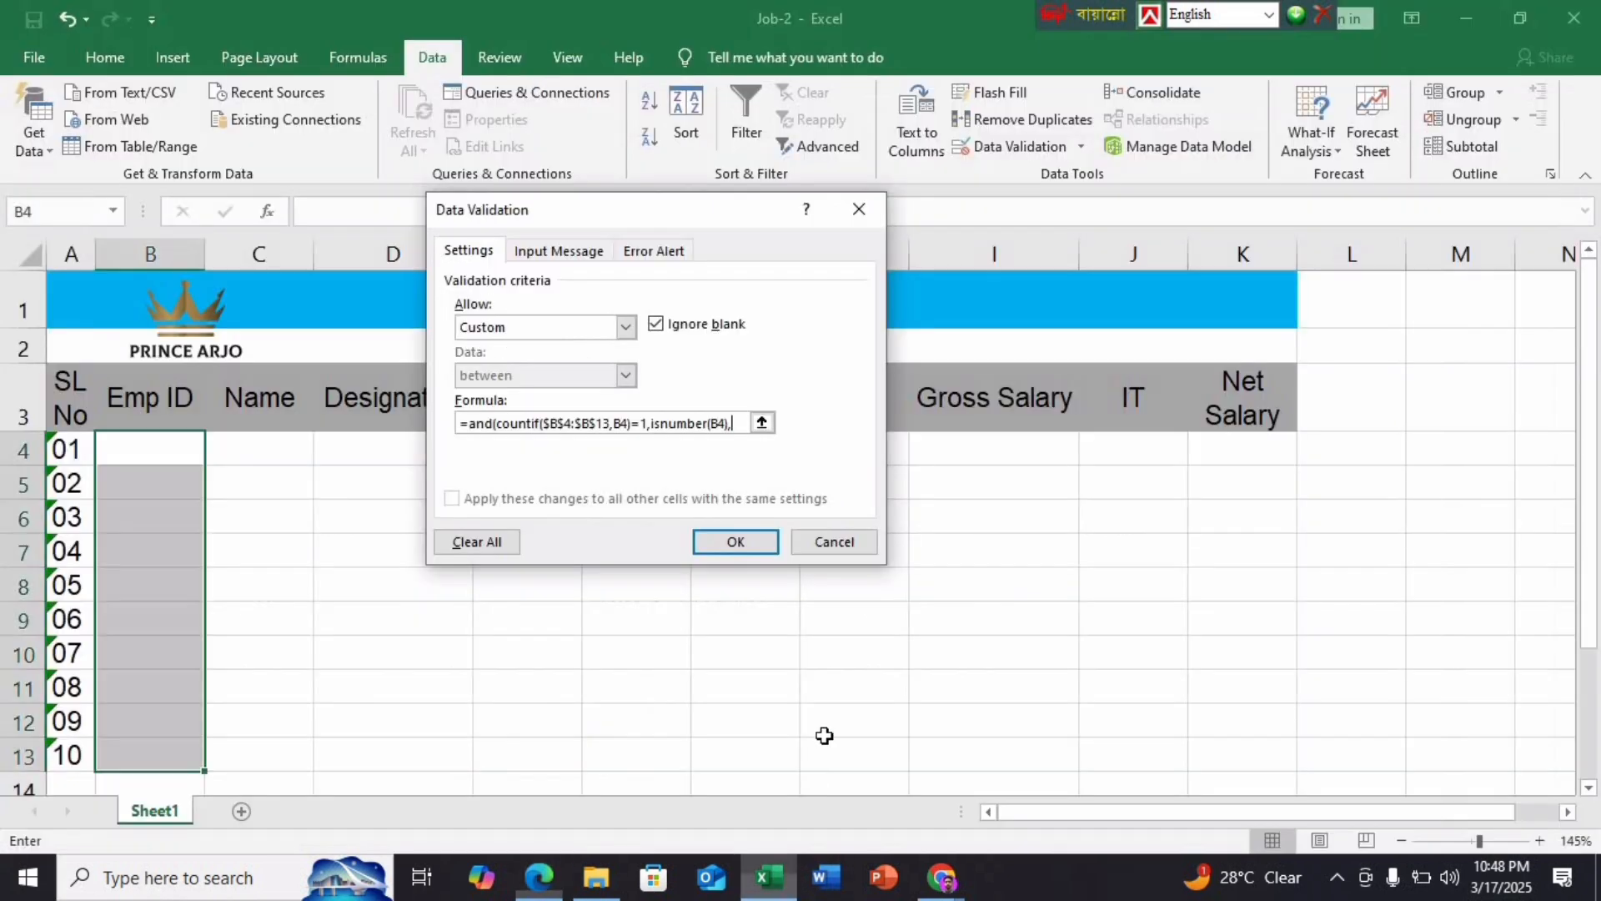
click(768, 877)
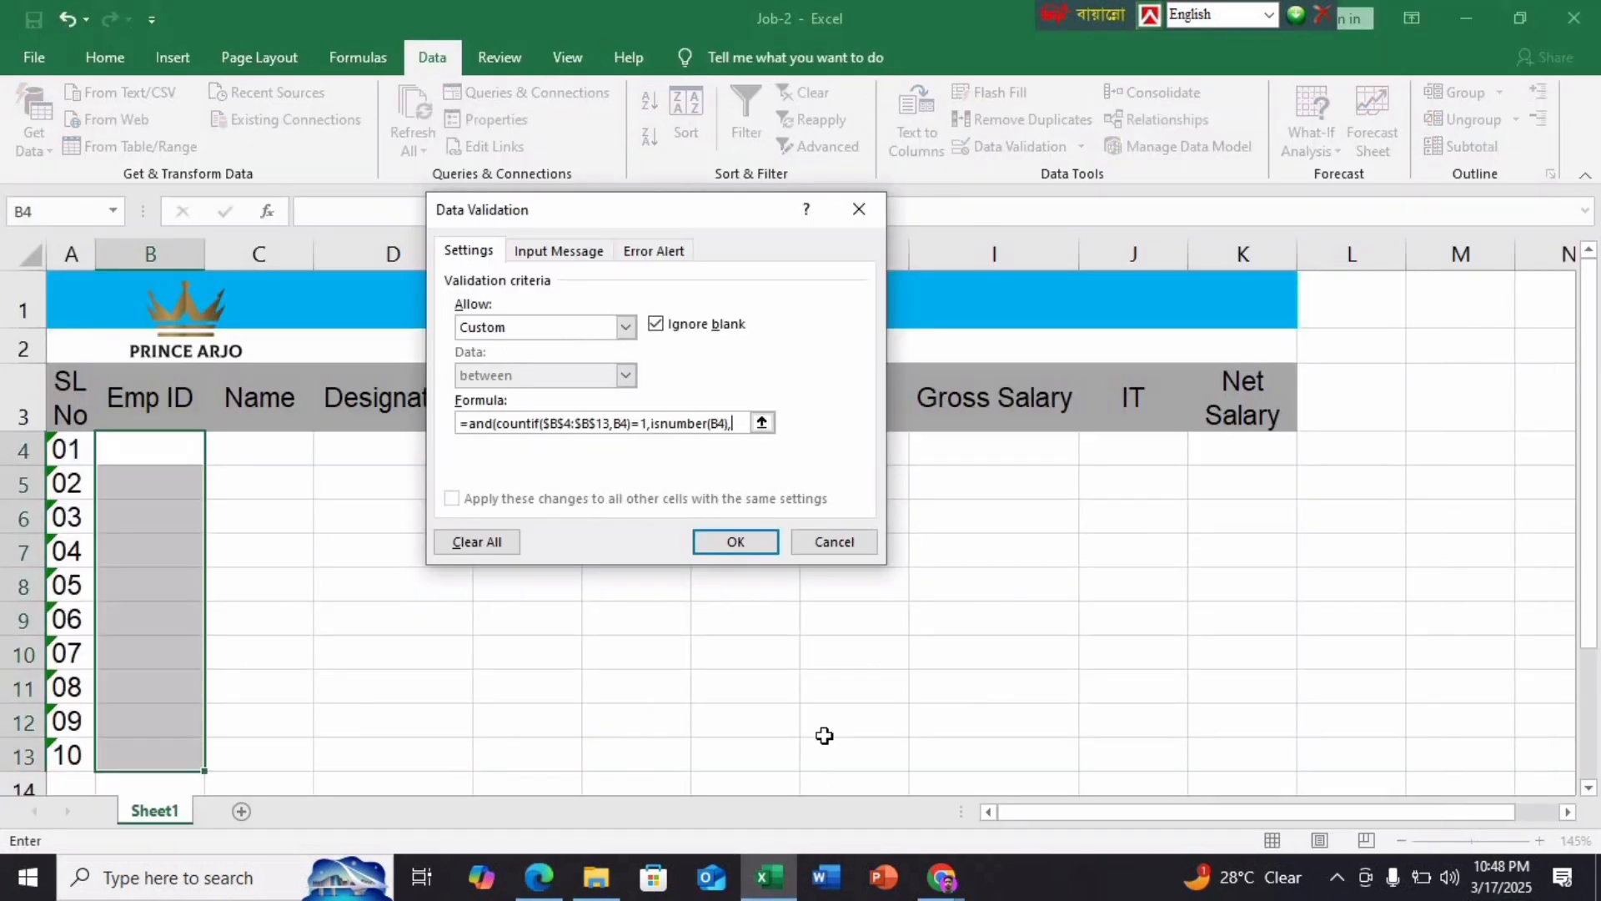
text(n)
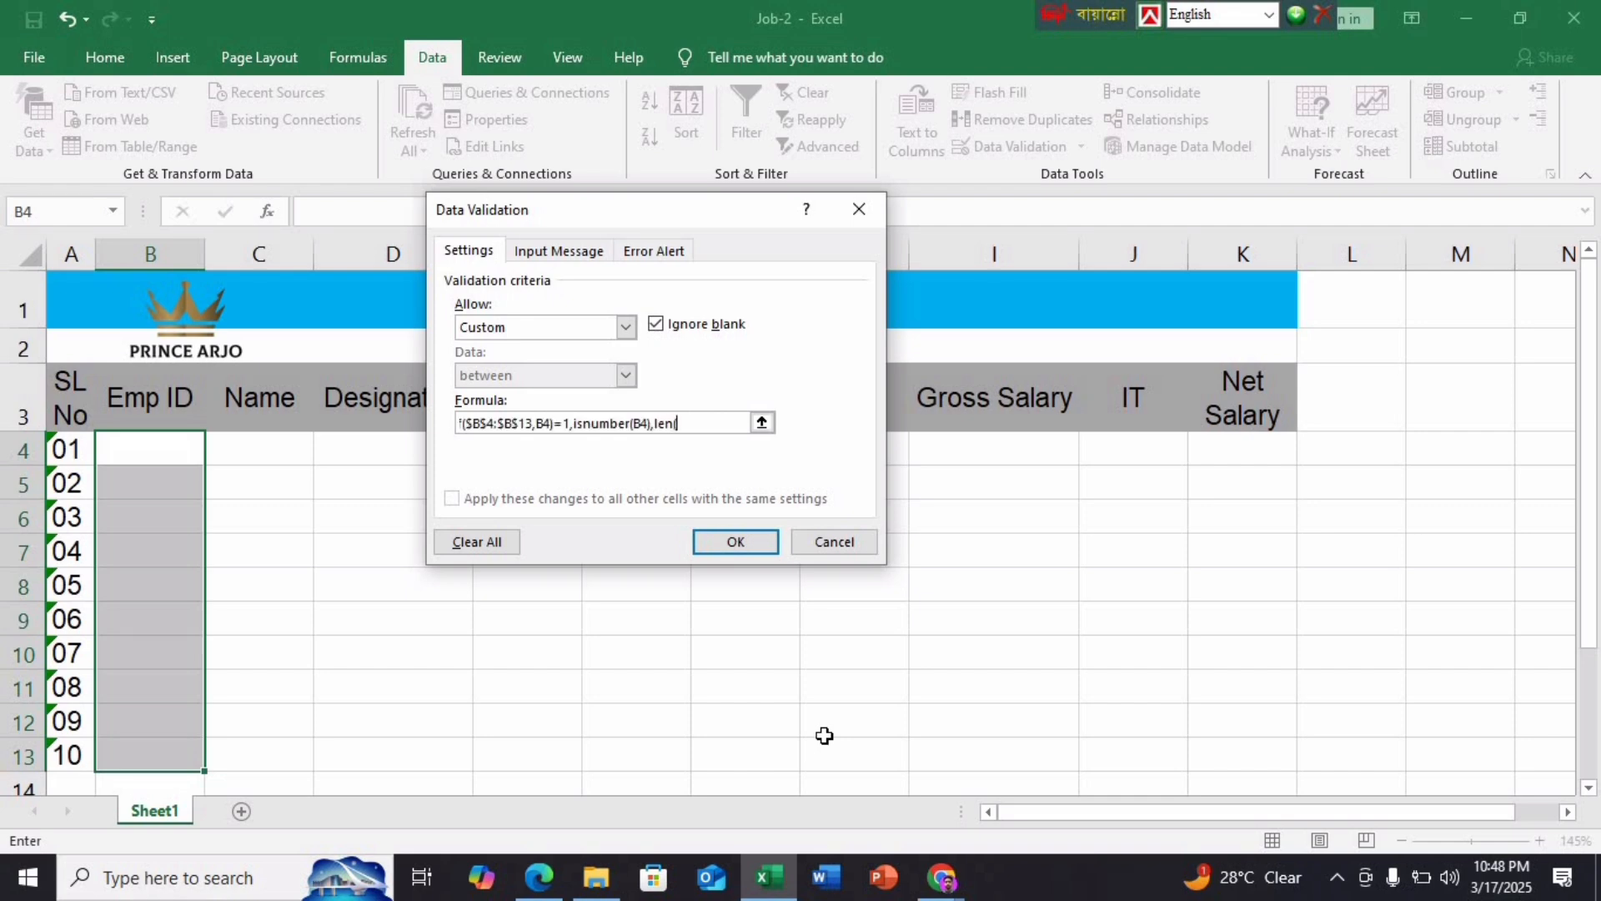
text(()
click(146, 454)
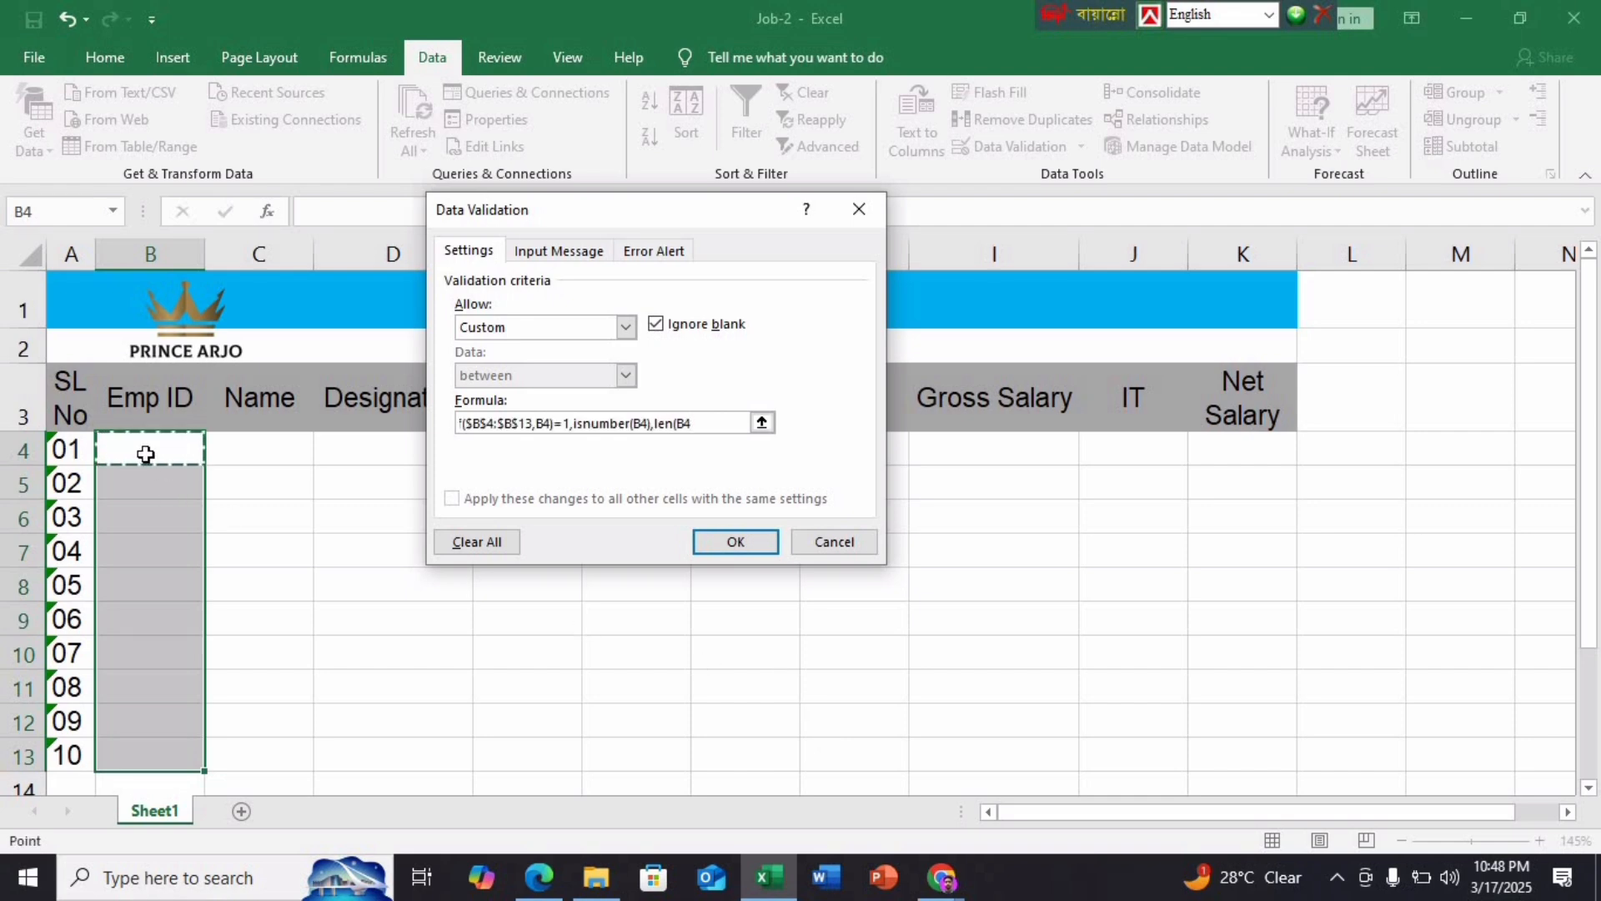
text()=6))
key(Return)
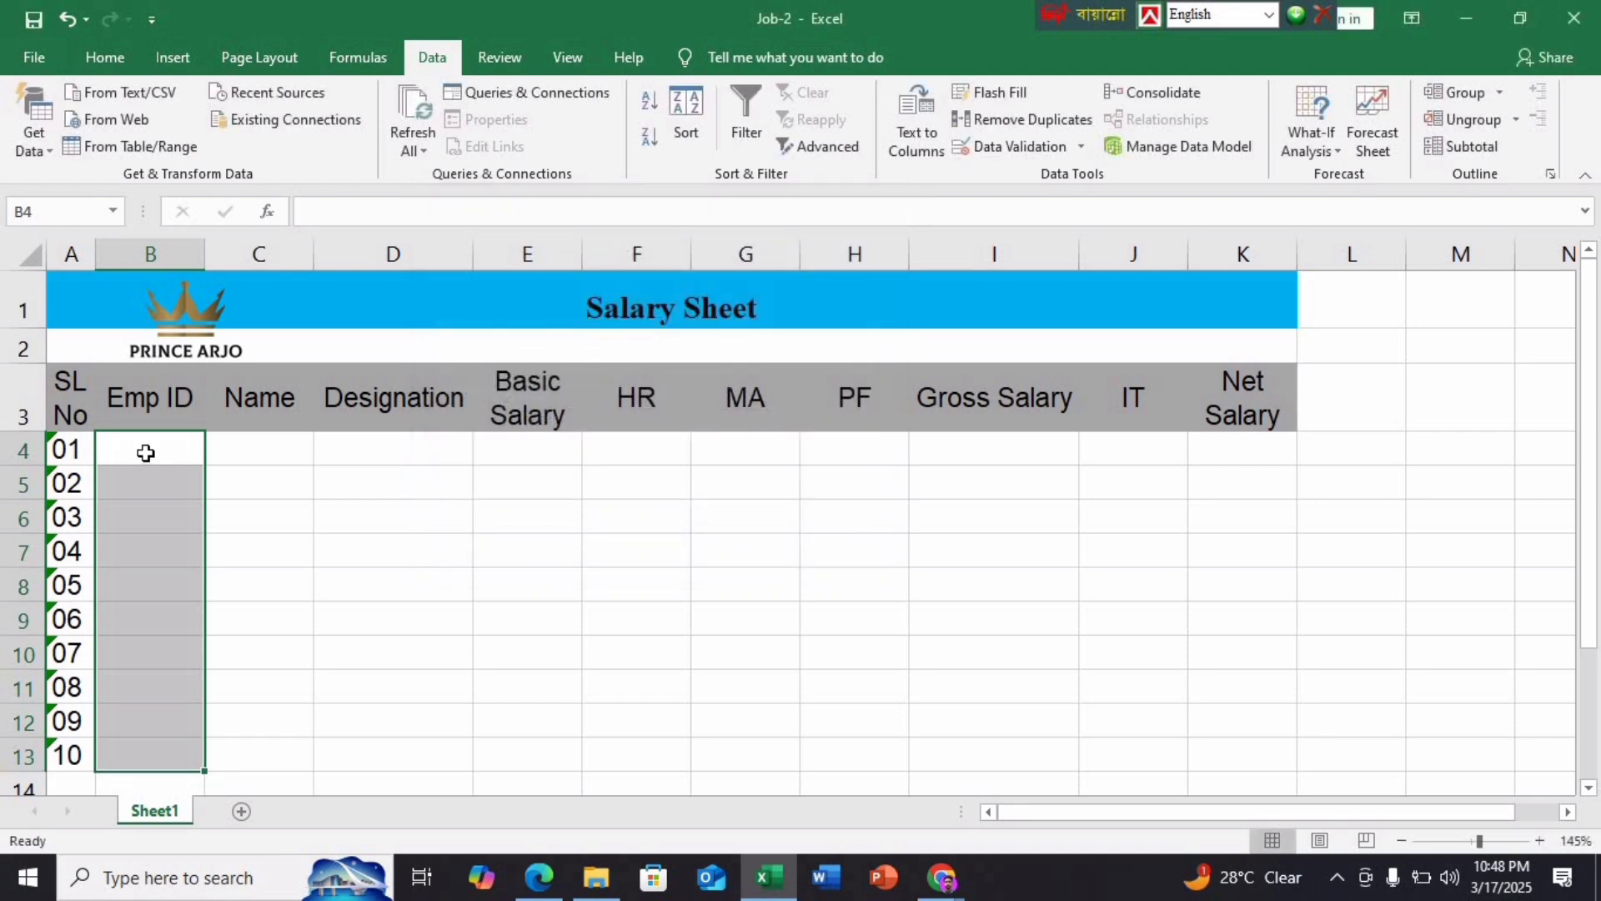
Enter 101001 as the first Emp ID in B4
click(540, 878)
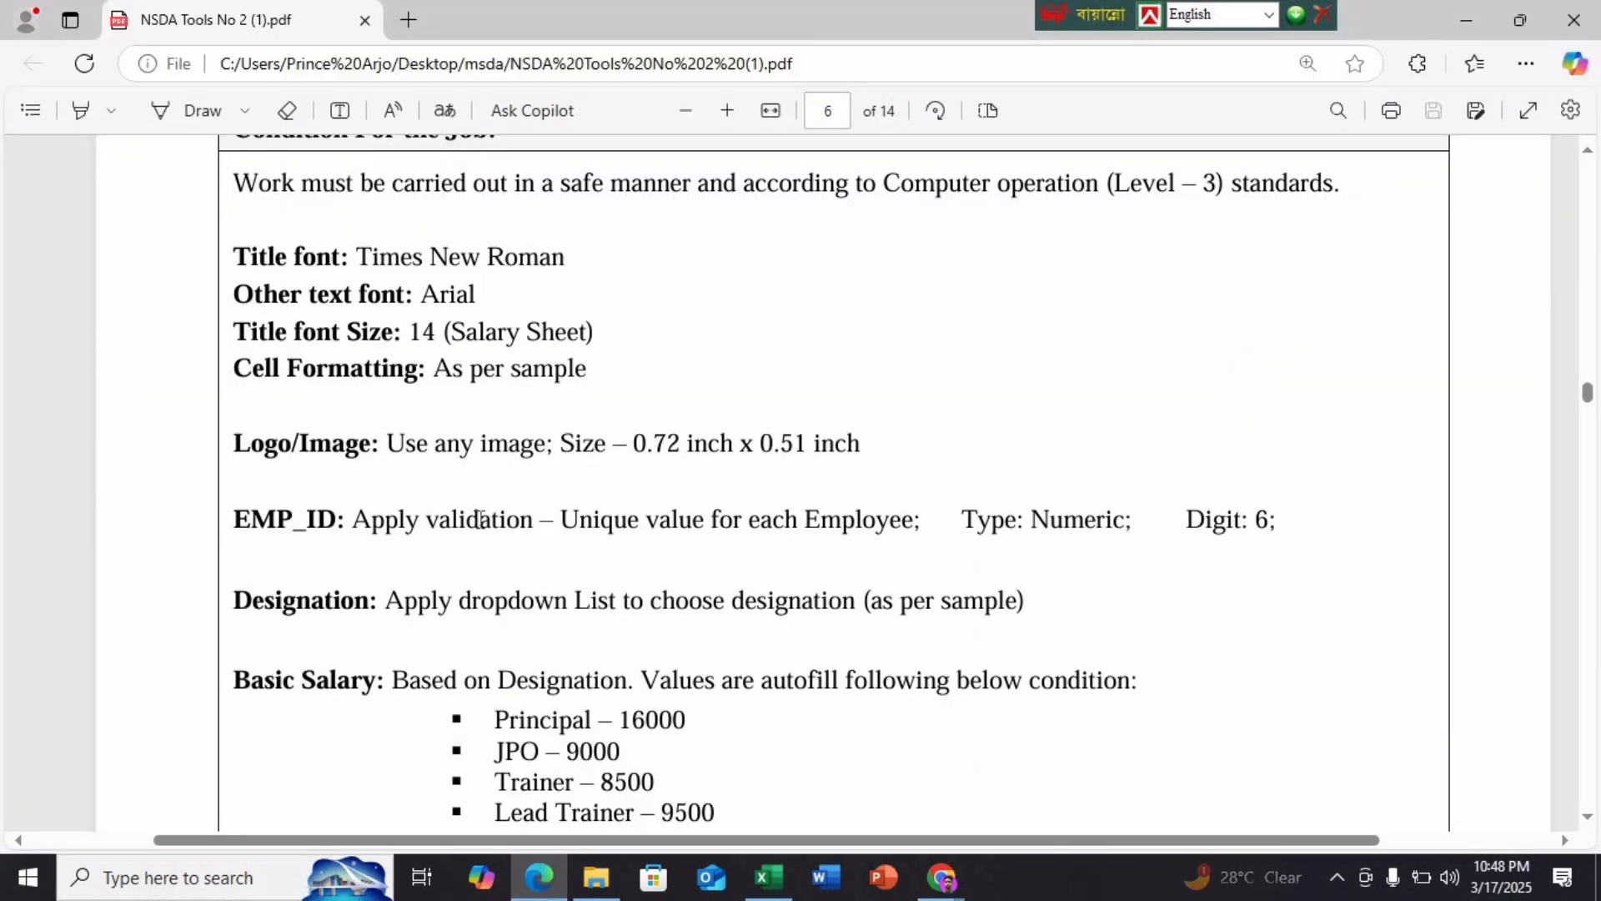
scroll(481, 518, down, 10)
scroll(482, 519, down, 10)
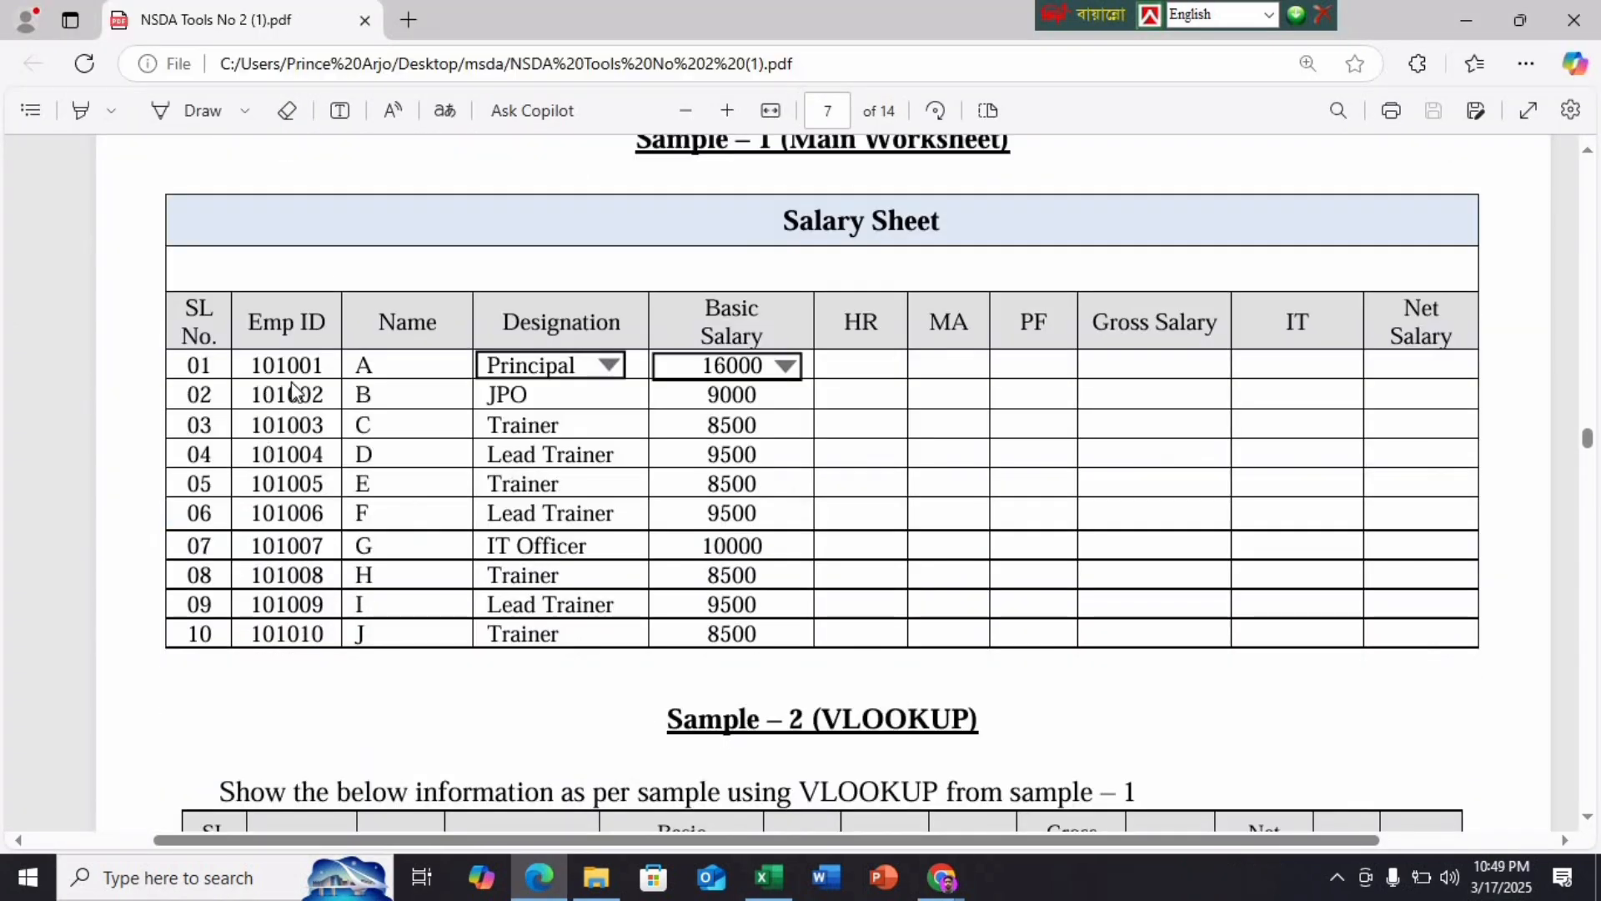
click(767, 877)
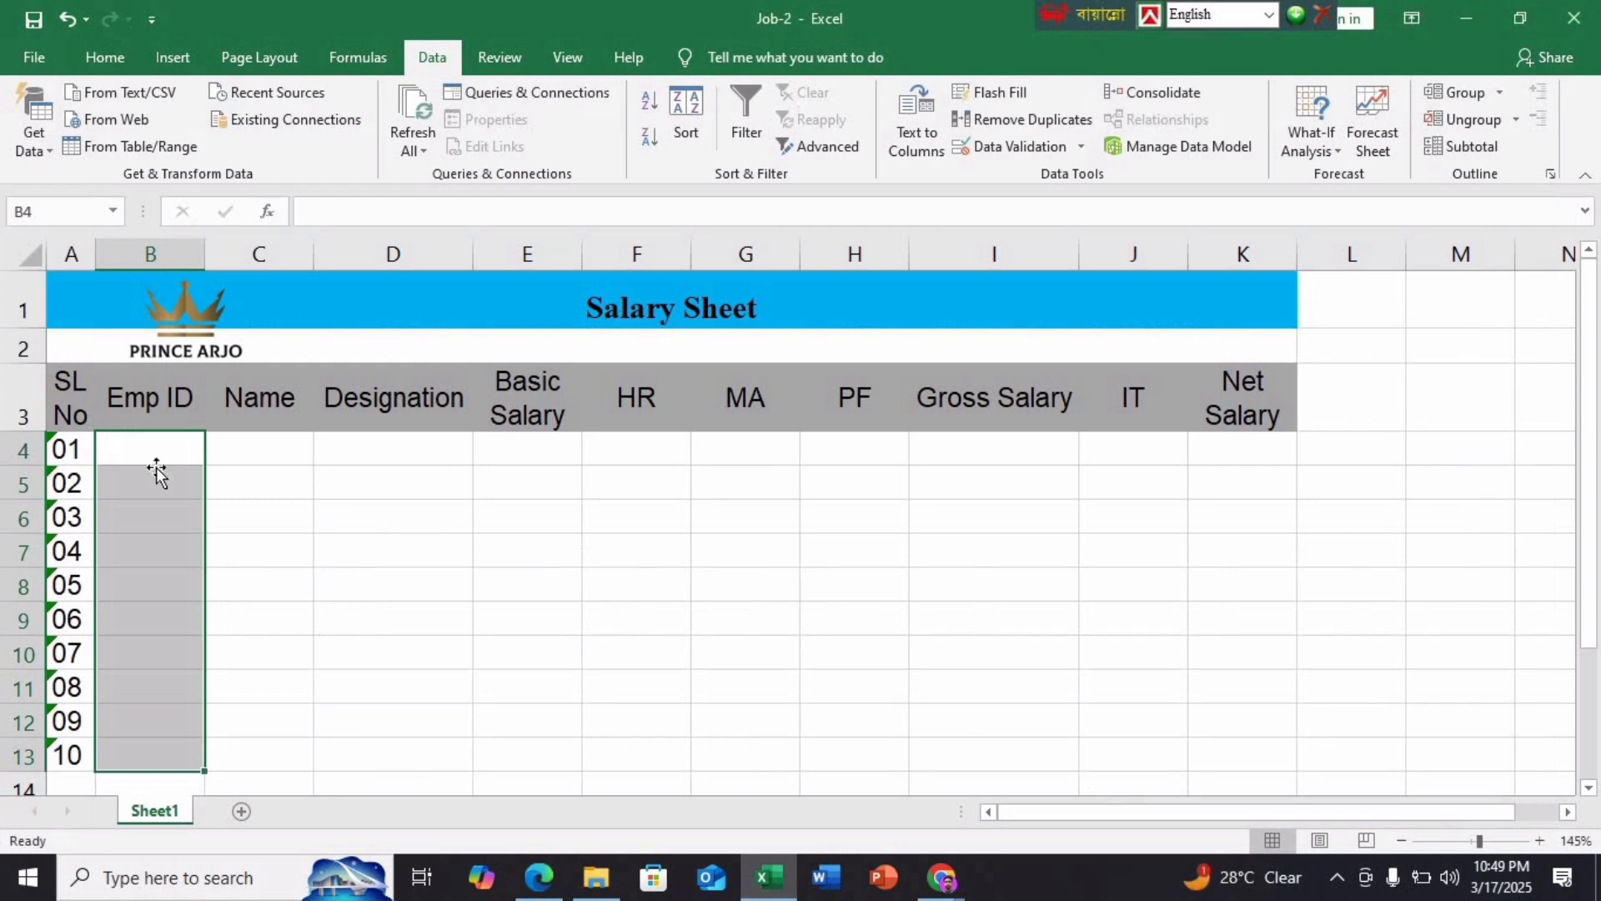
click(157, 473)
click(155, 451)
text(10)
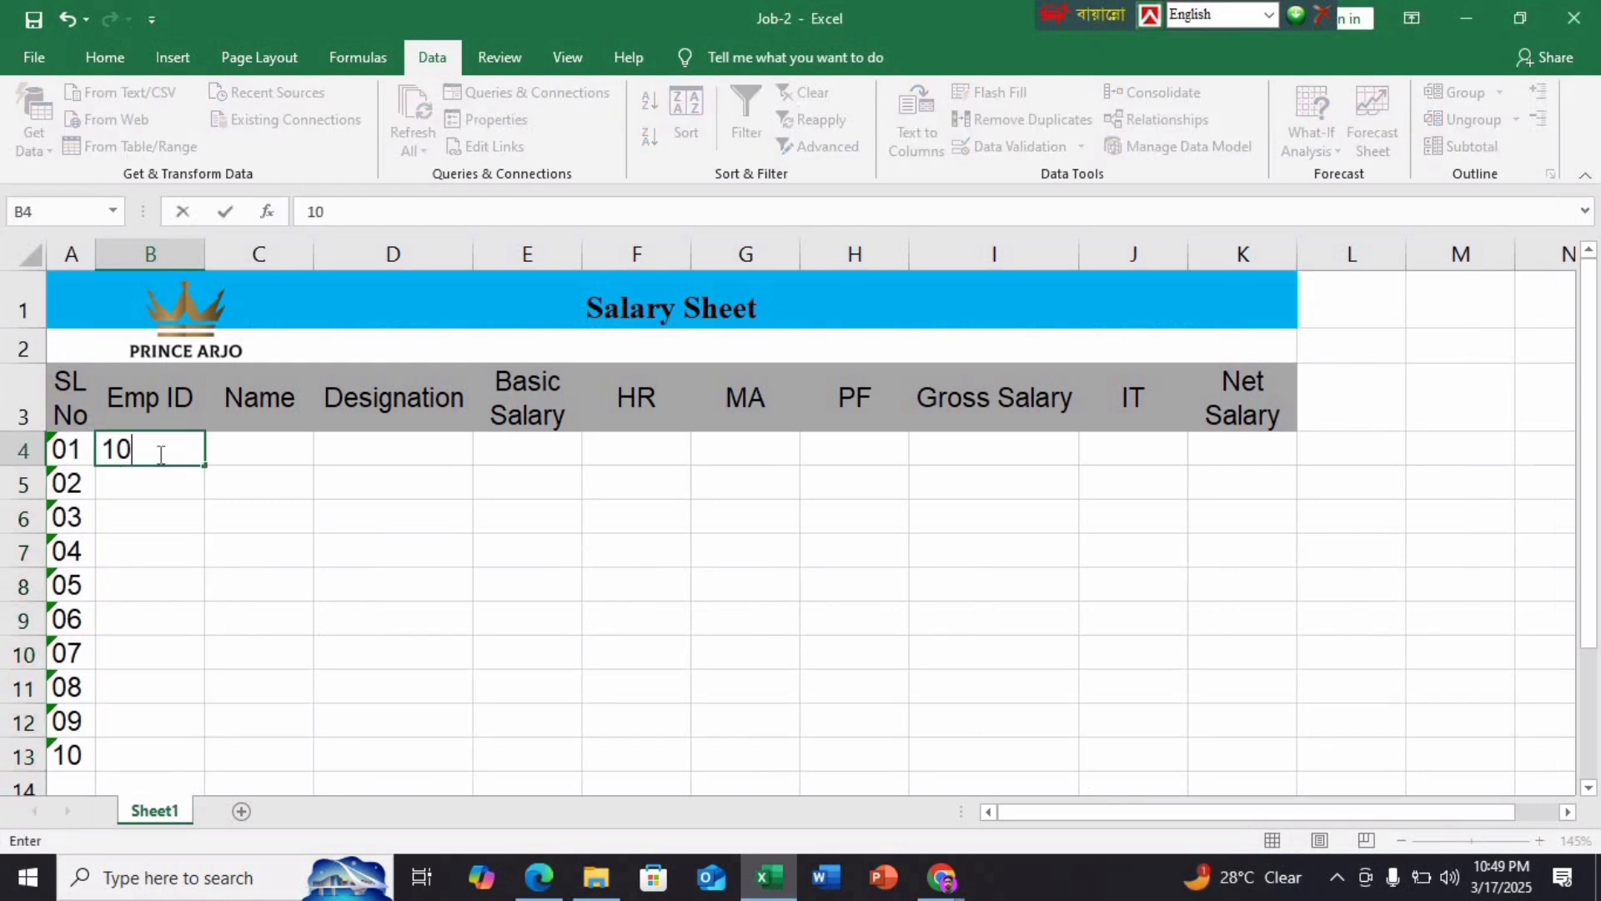
text(1001)
key(Return)
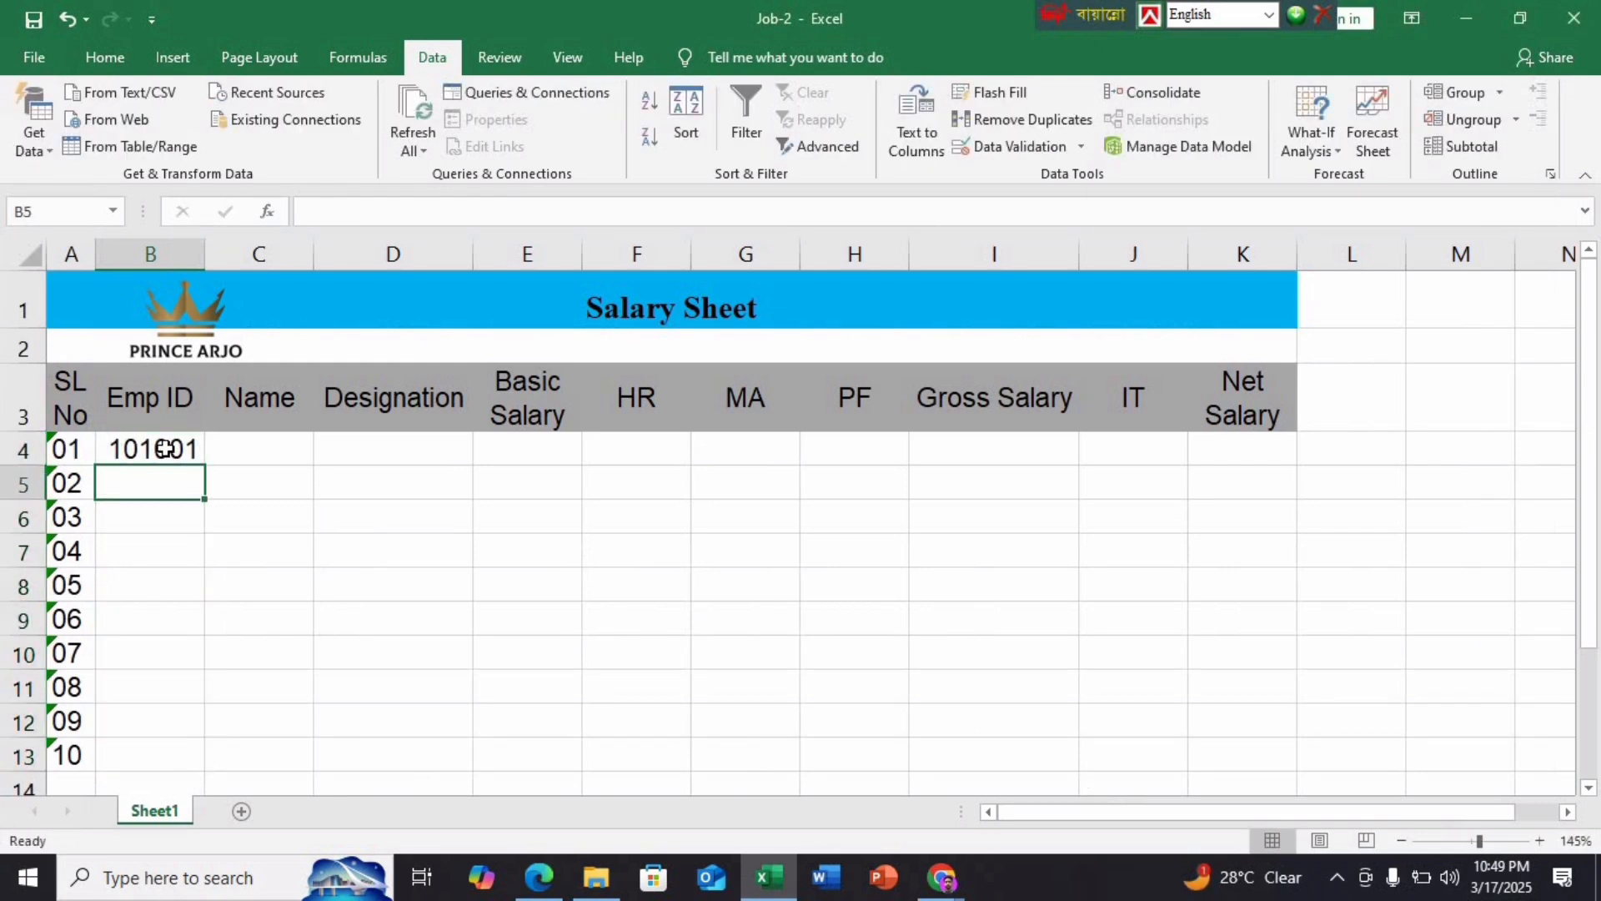
Test B5 with a duplicate ID, 12345 and 'asdfgh', dismissing each validation error
text(101001)
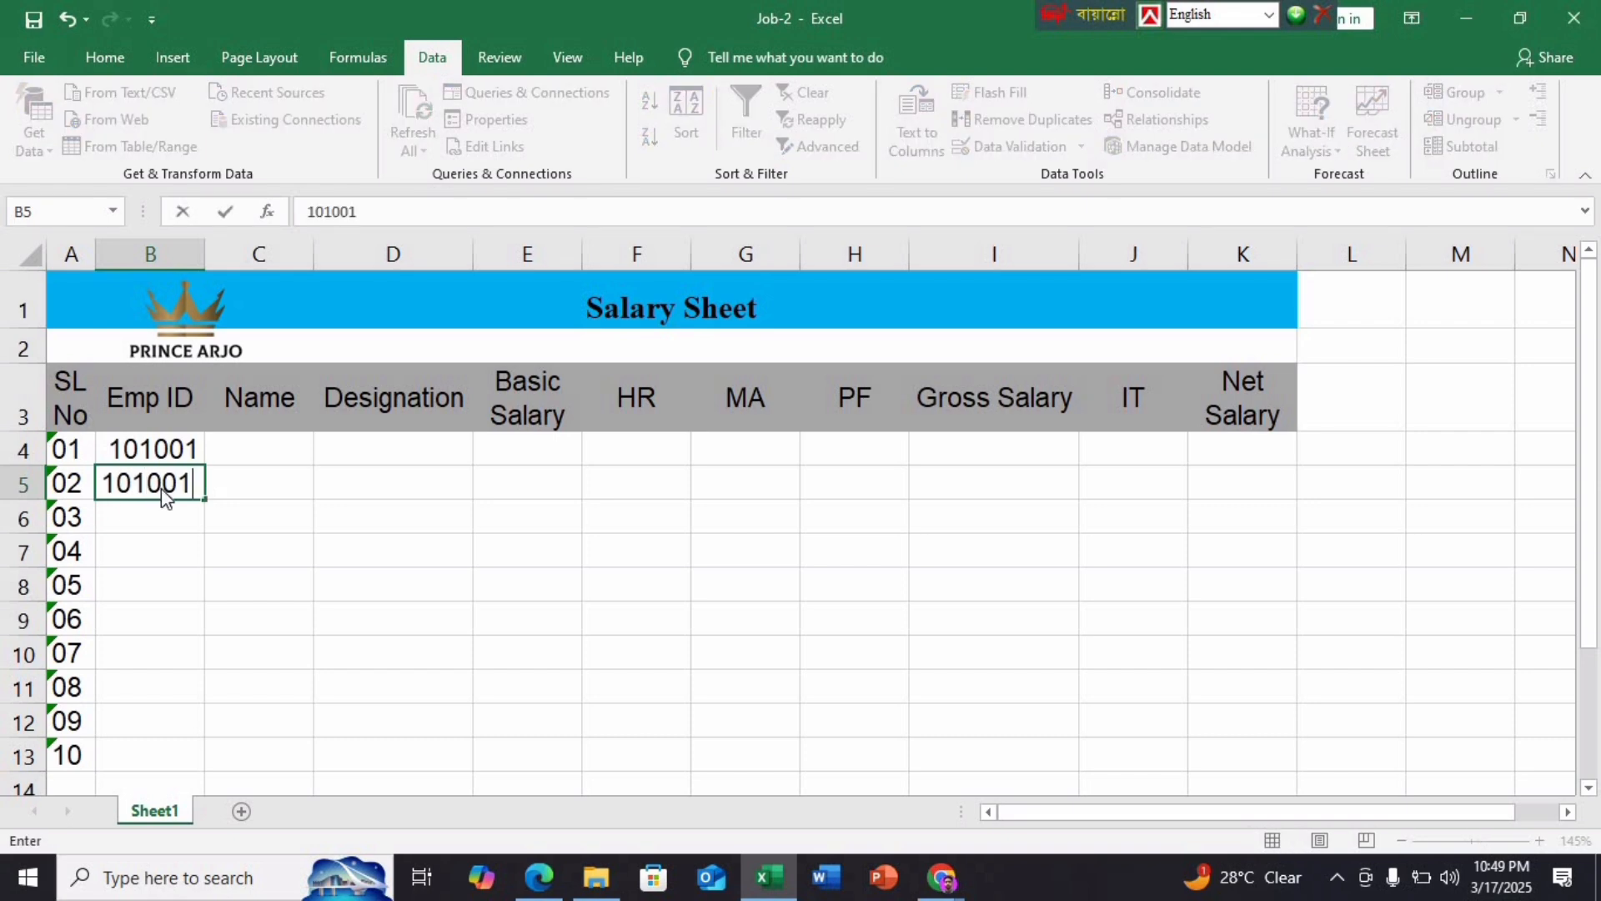
key(Return)
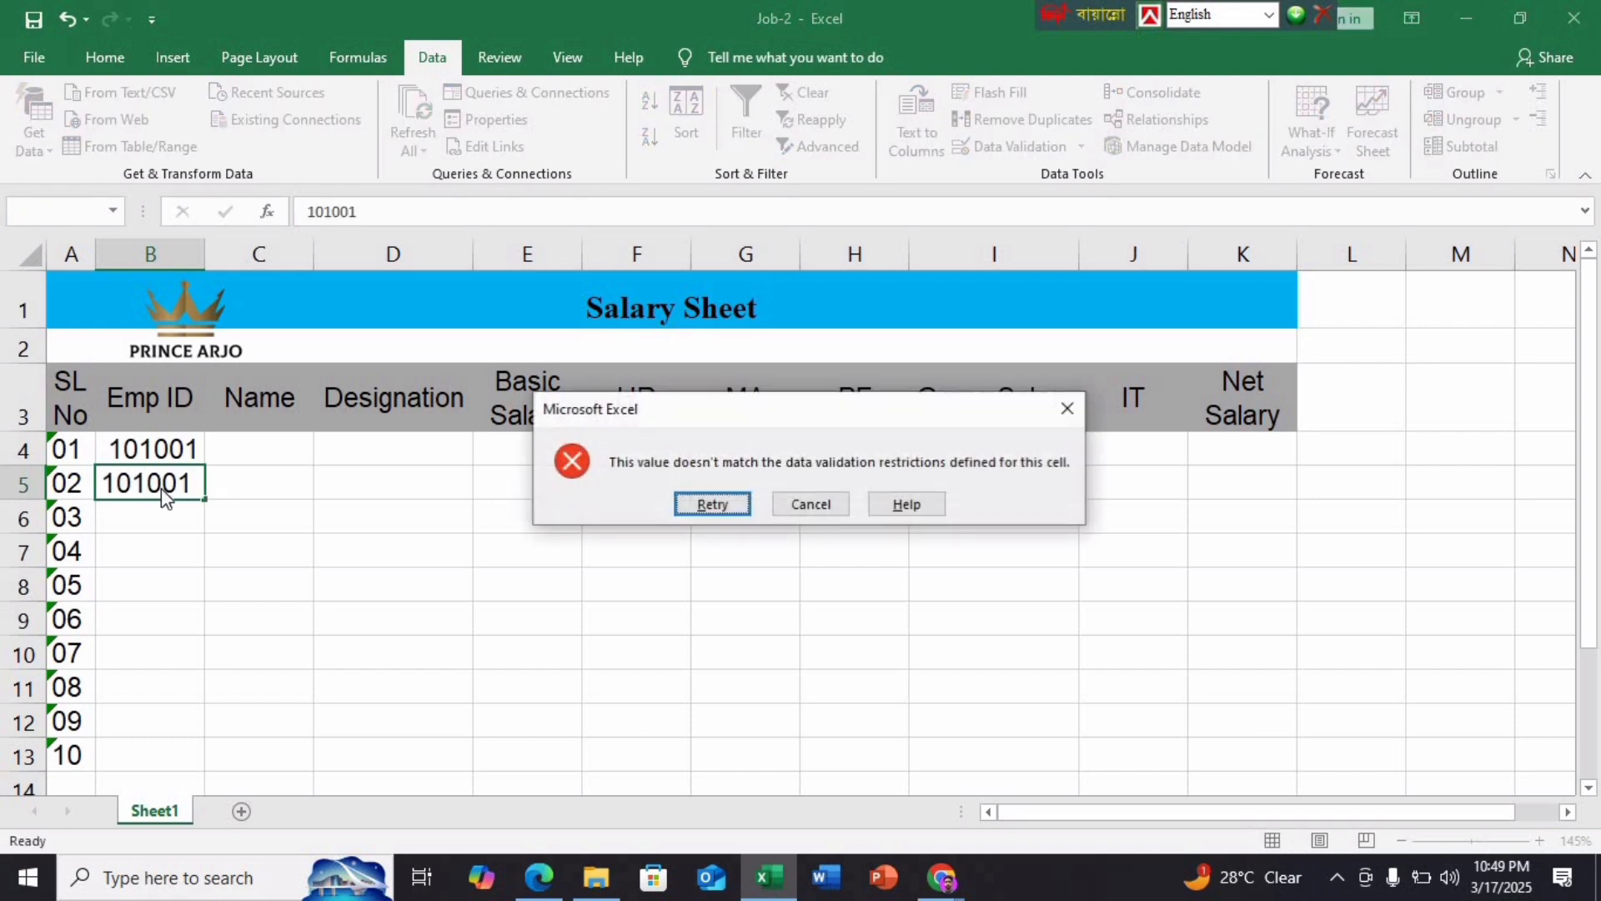
click(1063, 417)
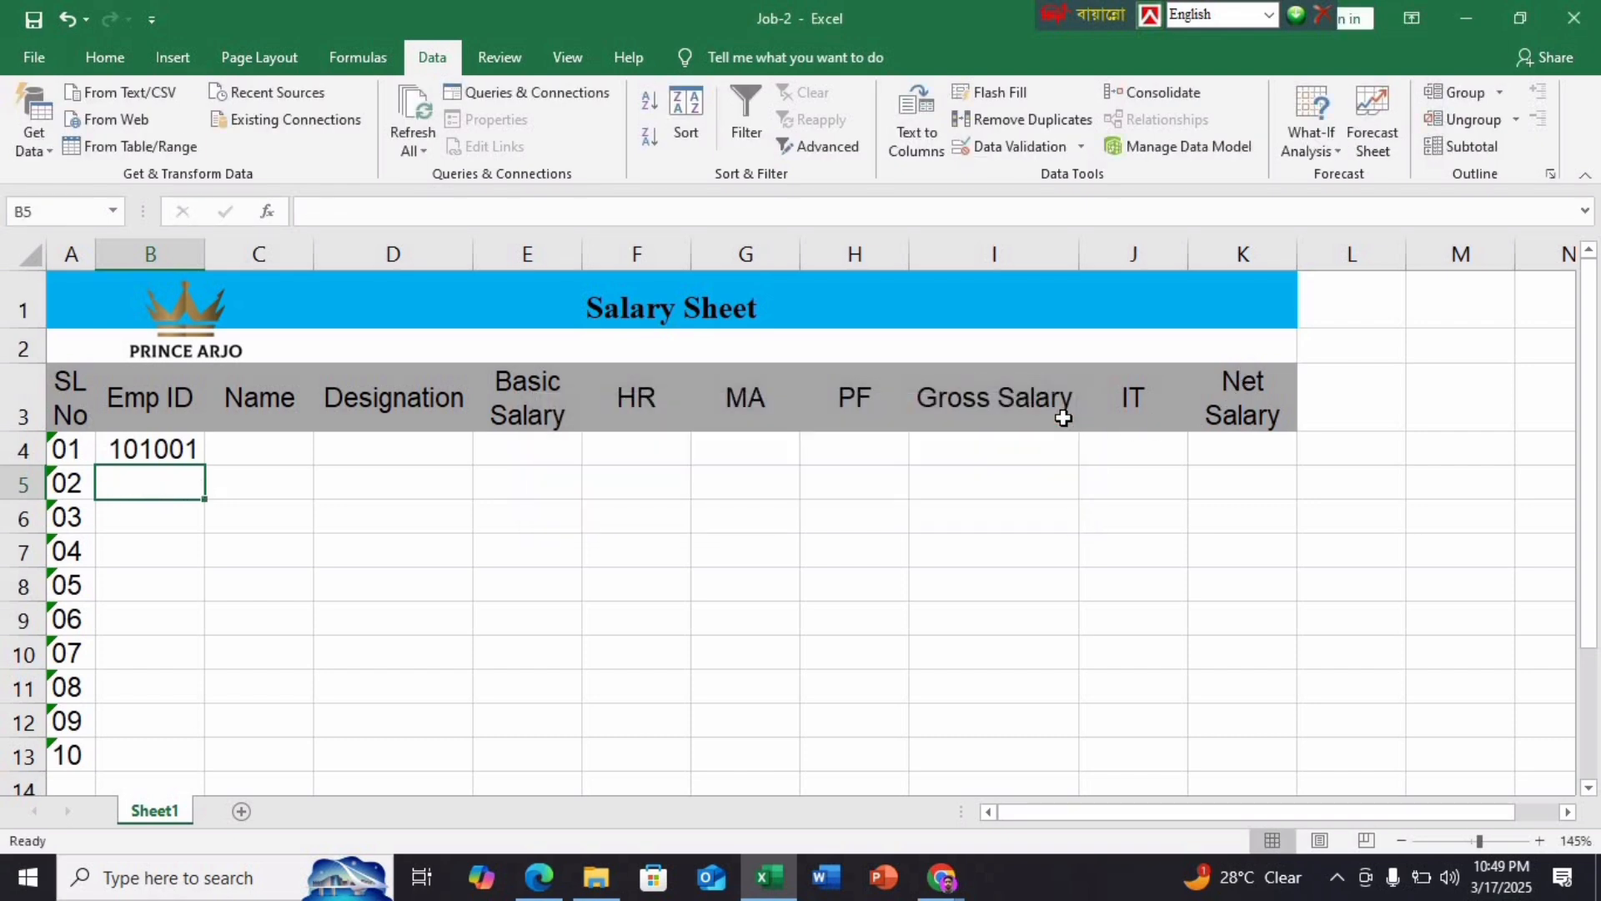
text(12345)
key(Return)
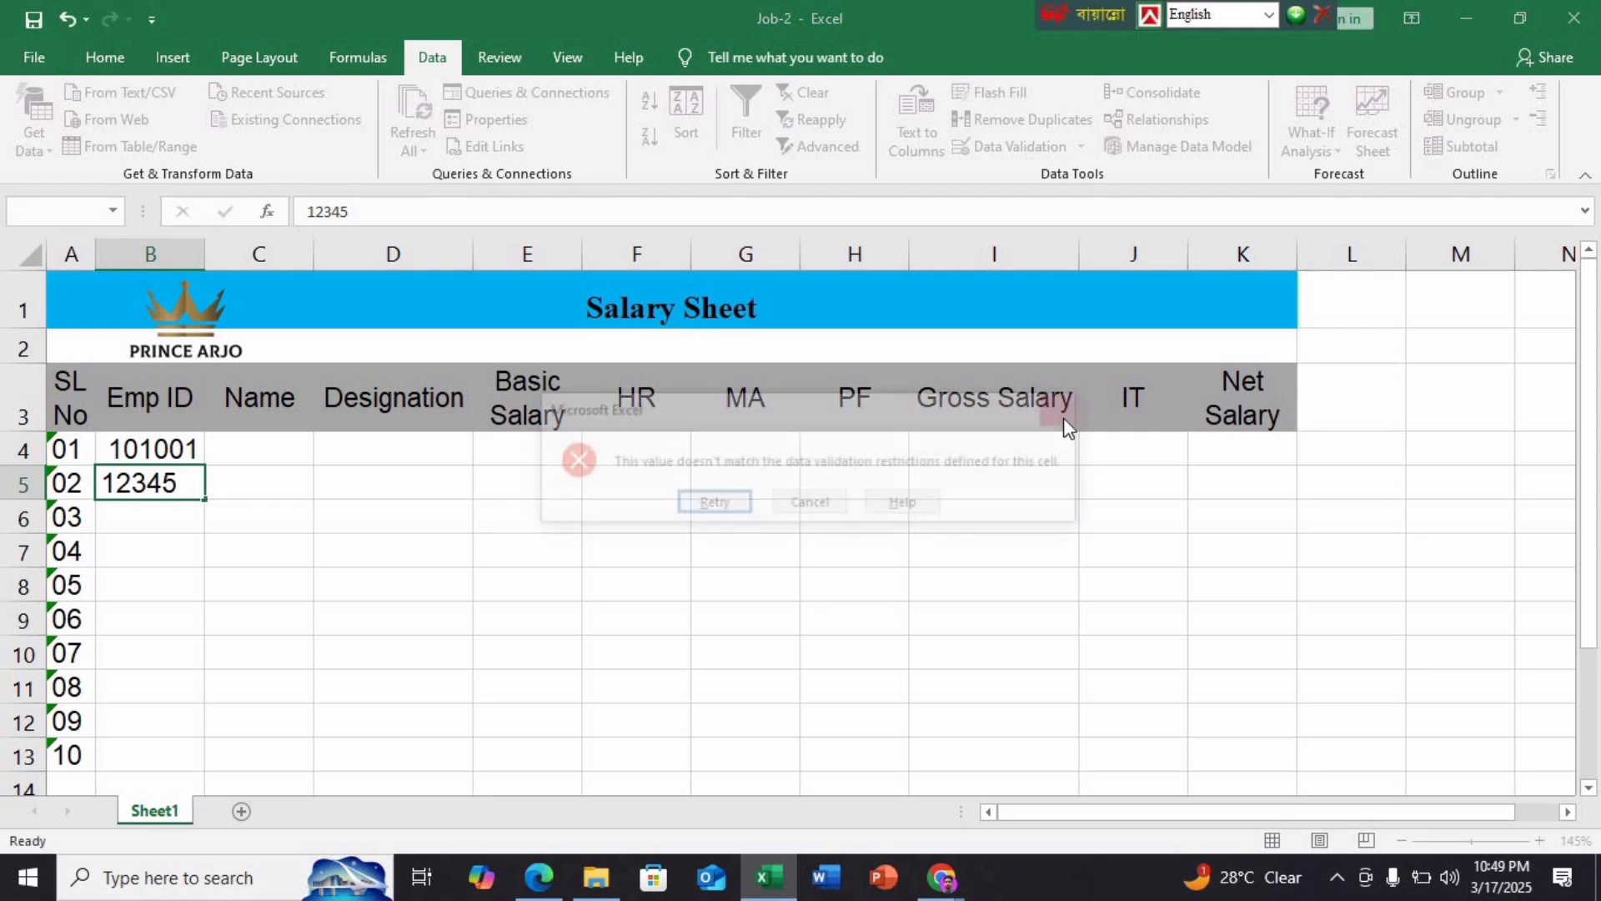
click(1072, 403)
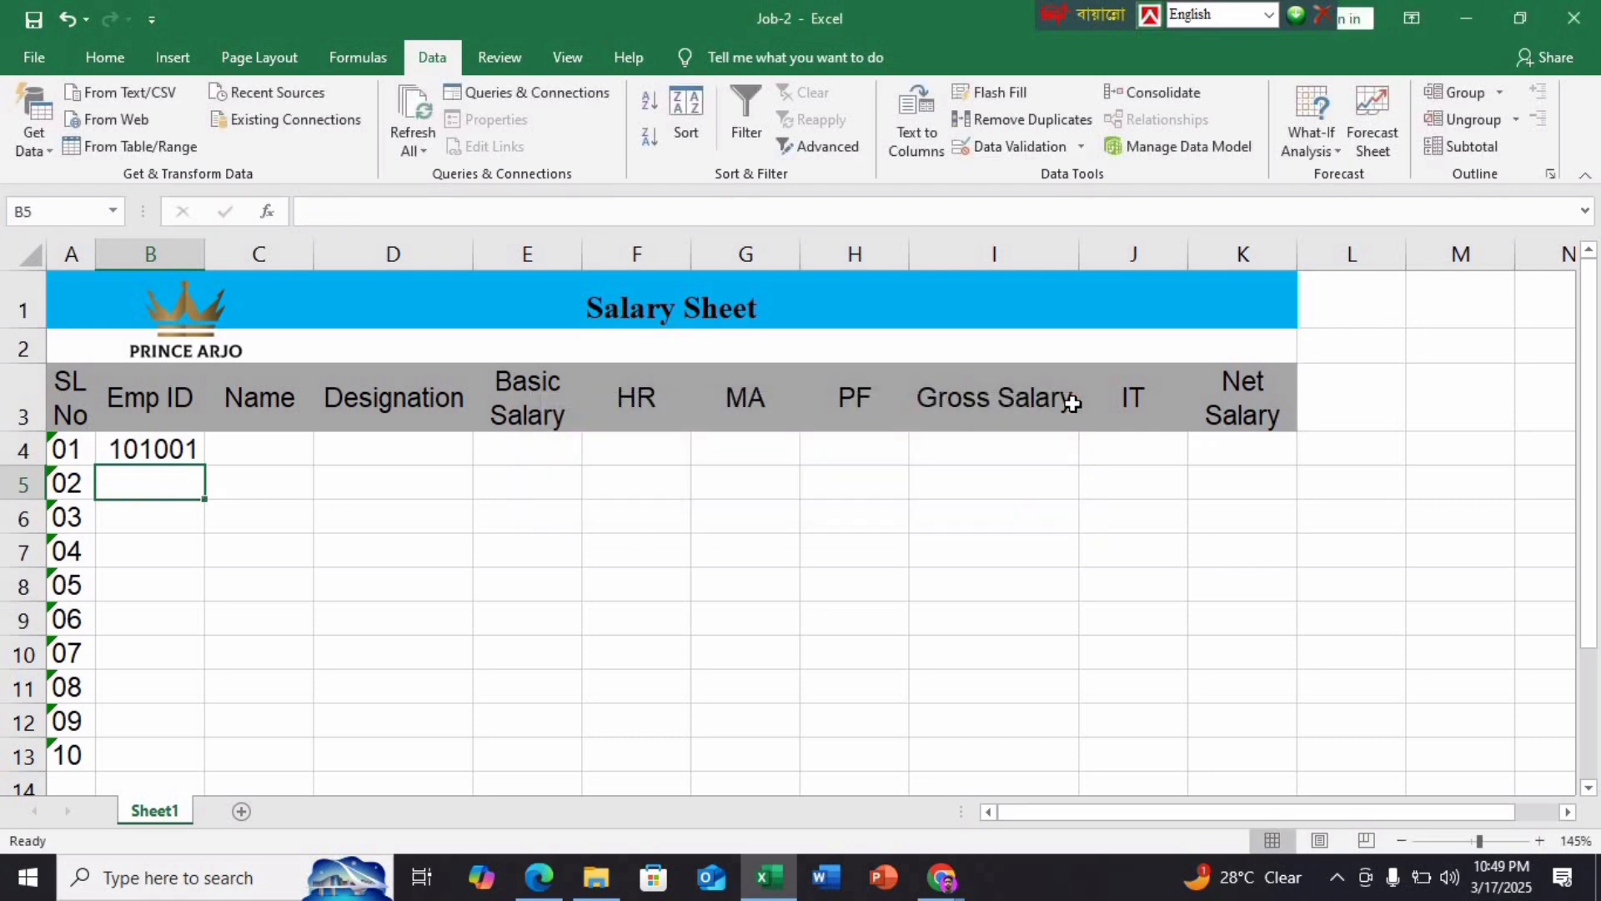
text(asdf)
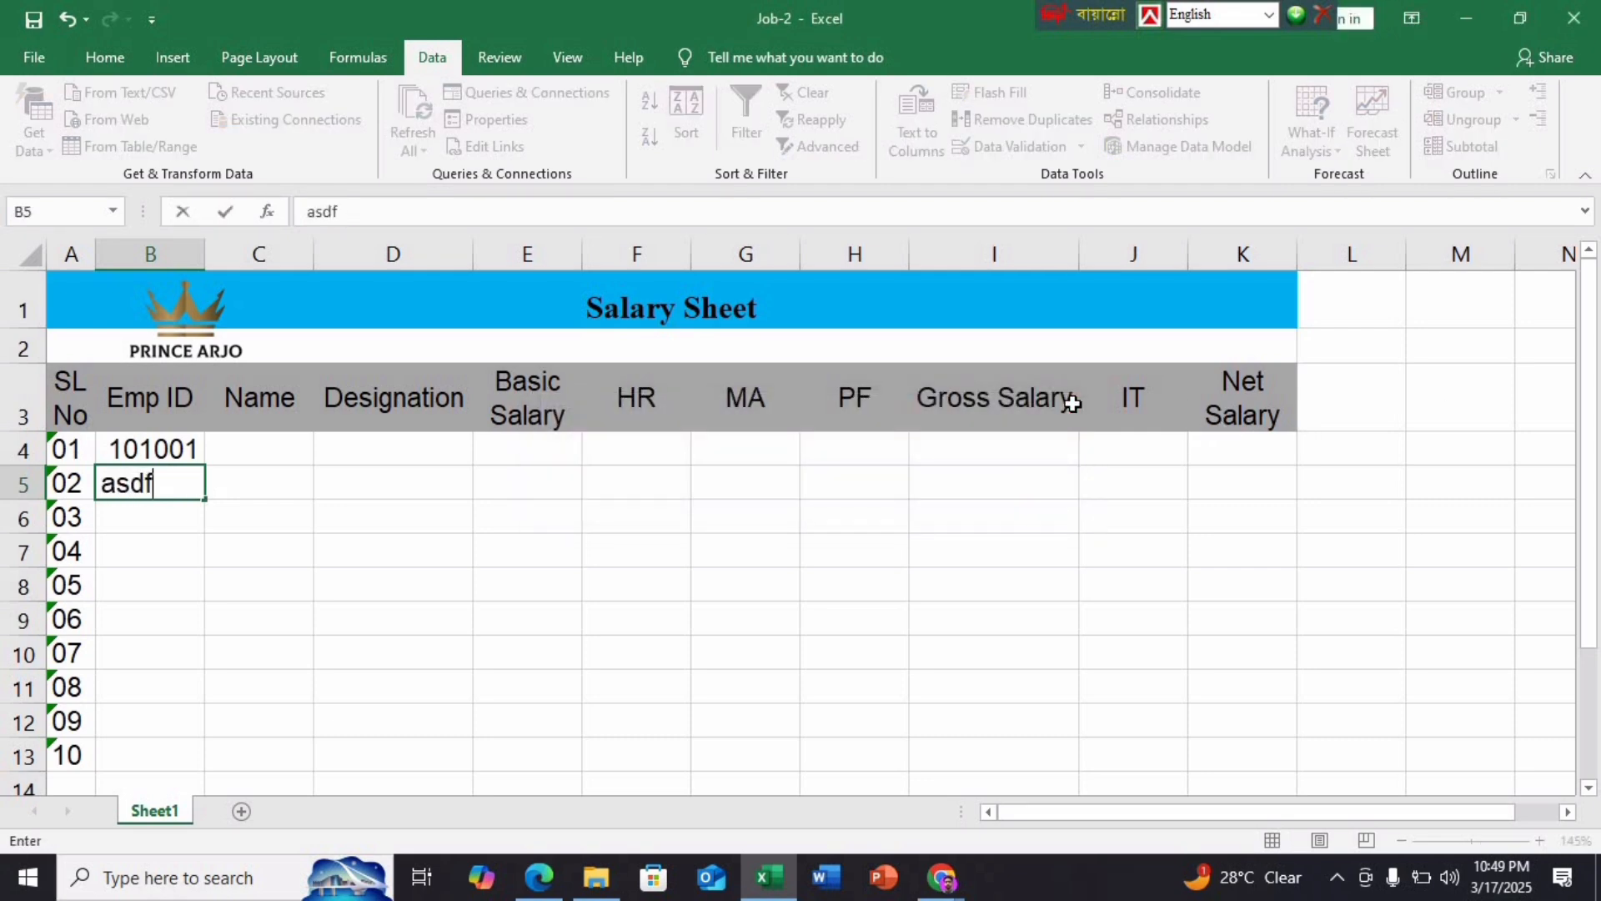
text(gh)
key(Return)
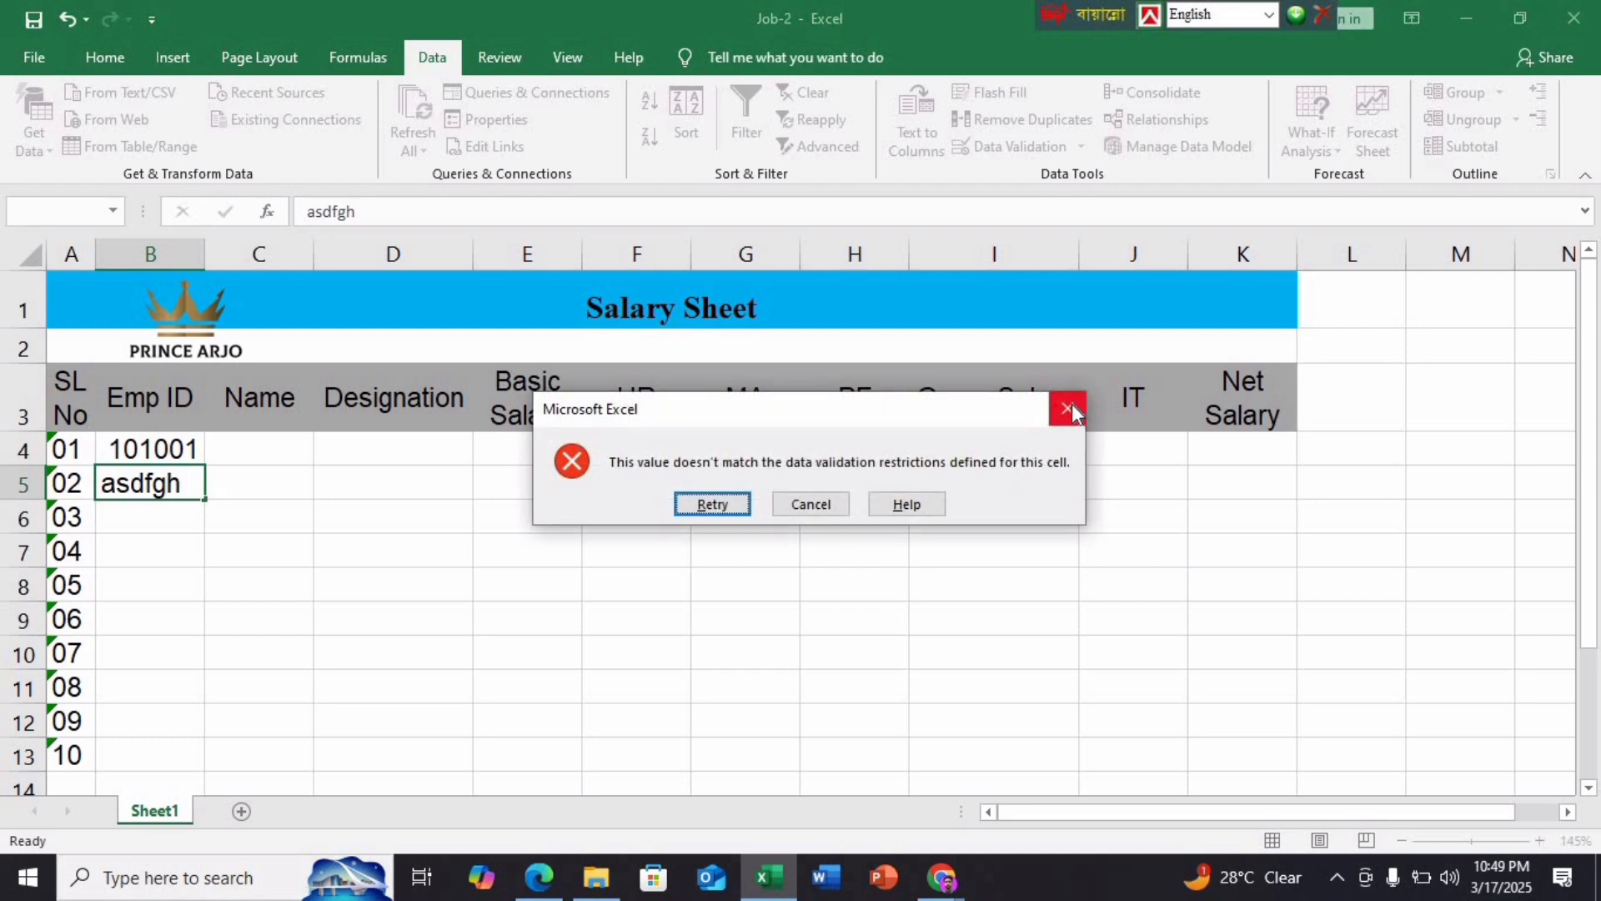
key(Escape)
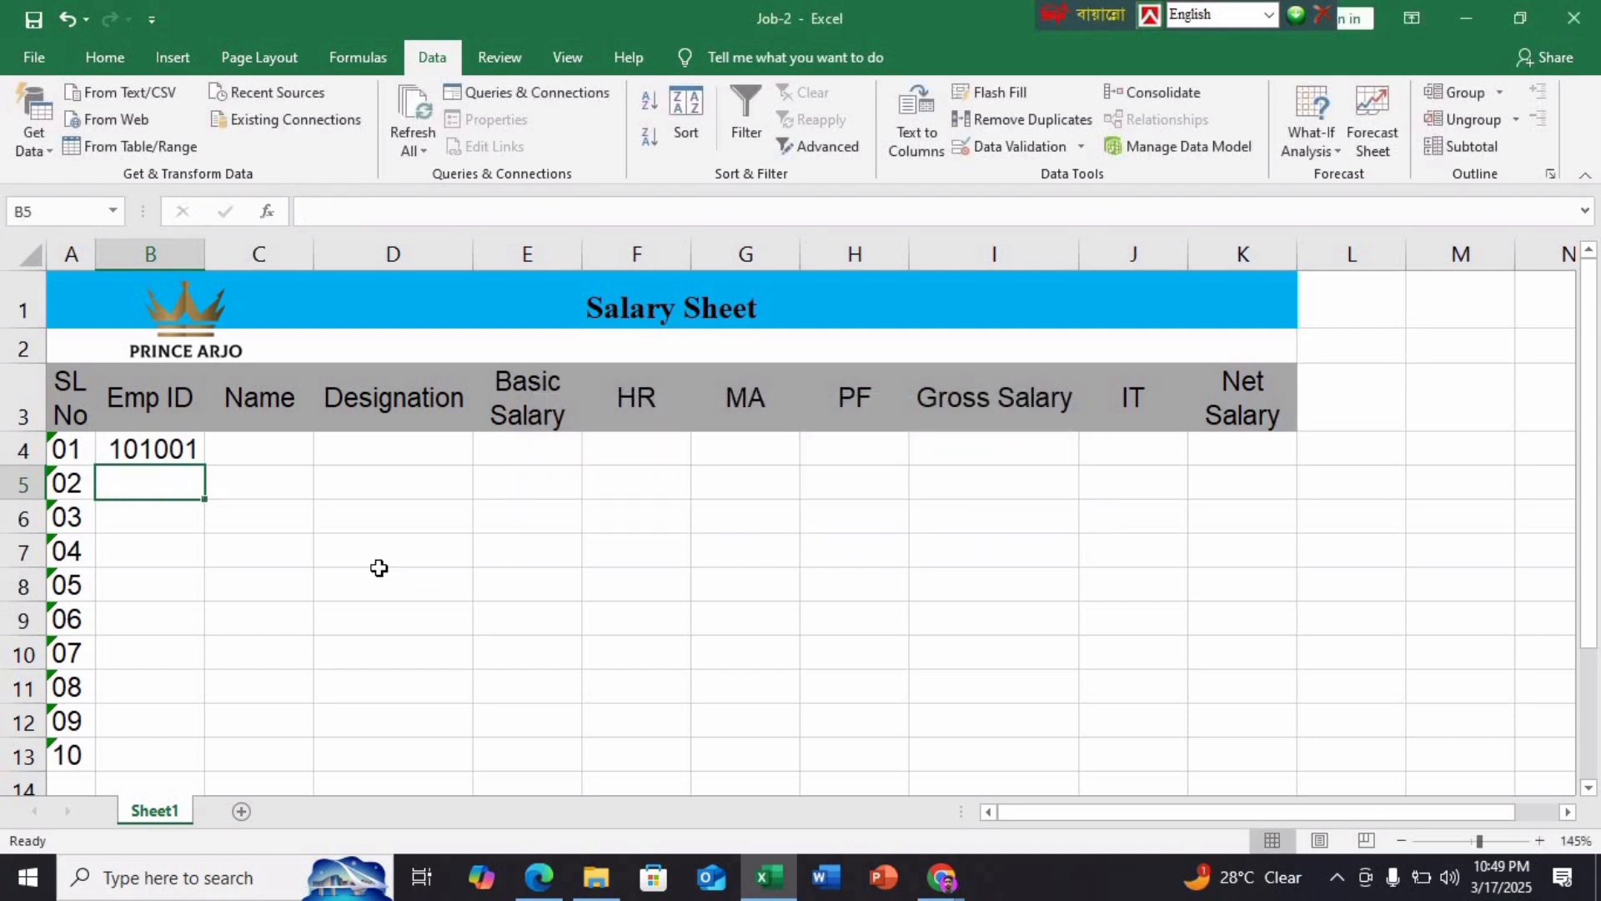
Enter 101002 in B5 and auto-fill B4:B5 down to 101010 in B13
text(101002)
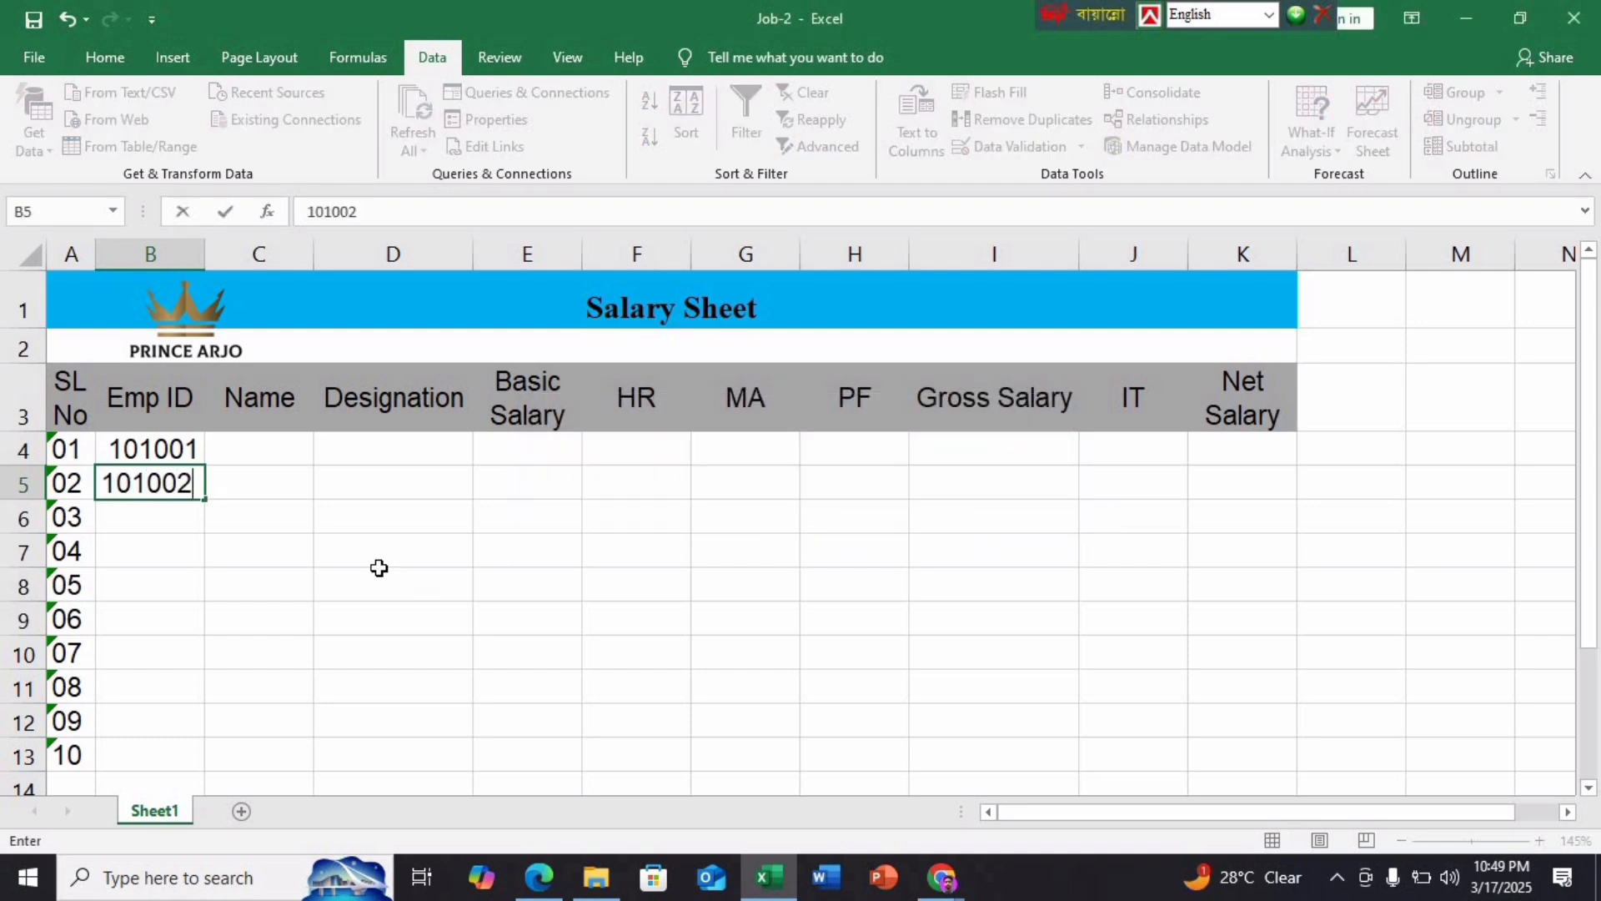
key(Return)
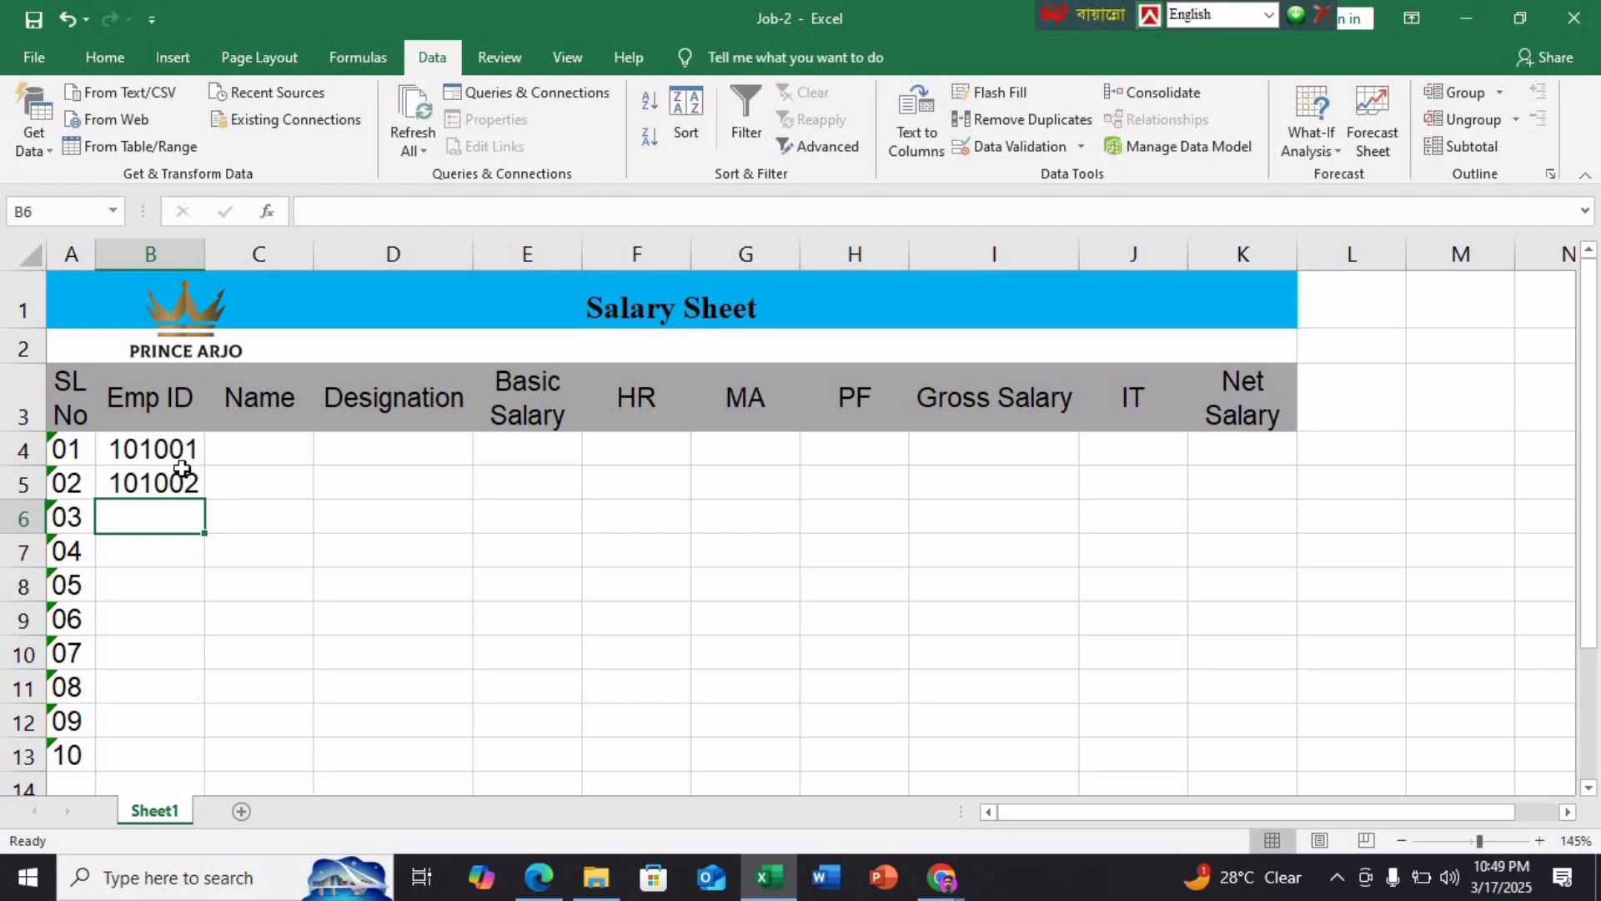
click(182, 449)
drag(182, 448, 197, 493)
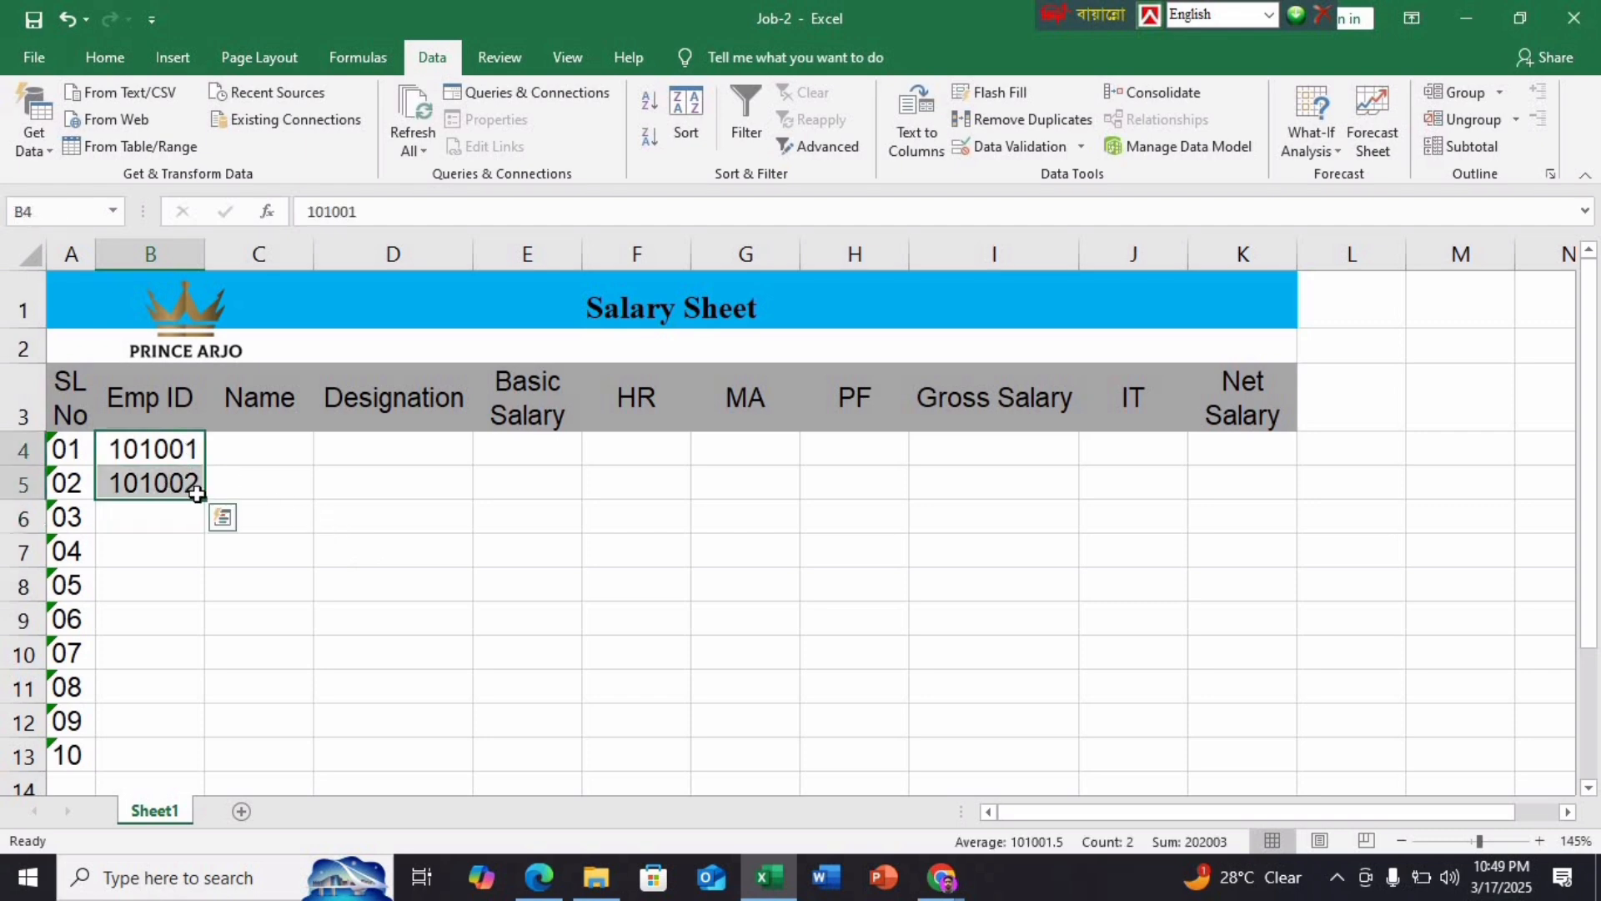
double_click(204, 498)
scroll(213, 504, down, 1)
scroll(215, 508, up, 1)
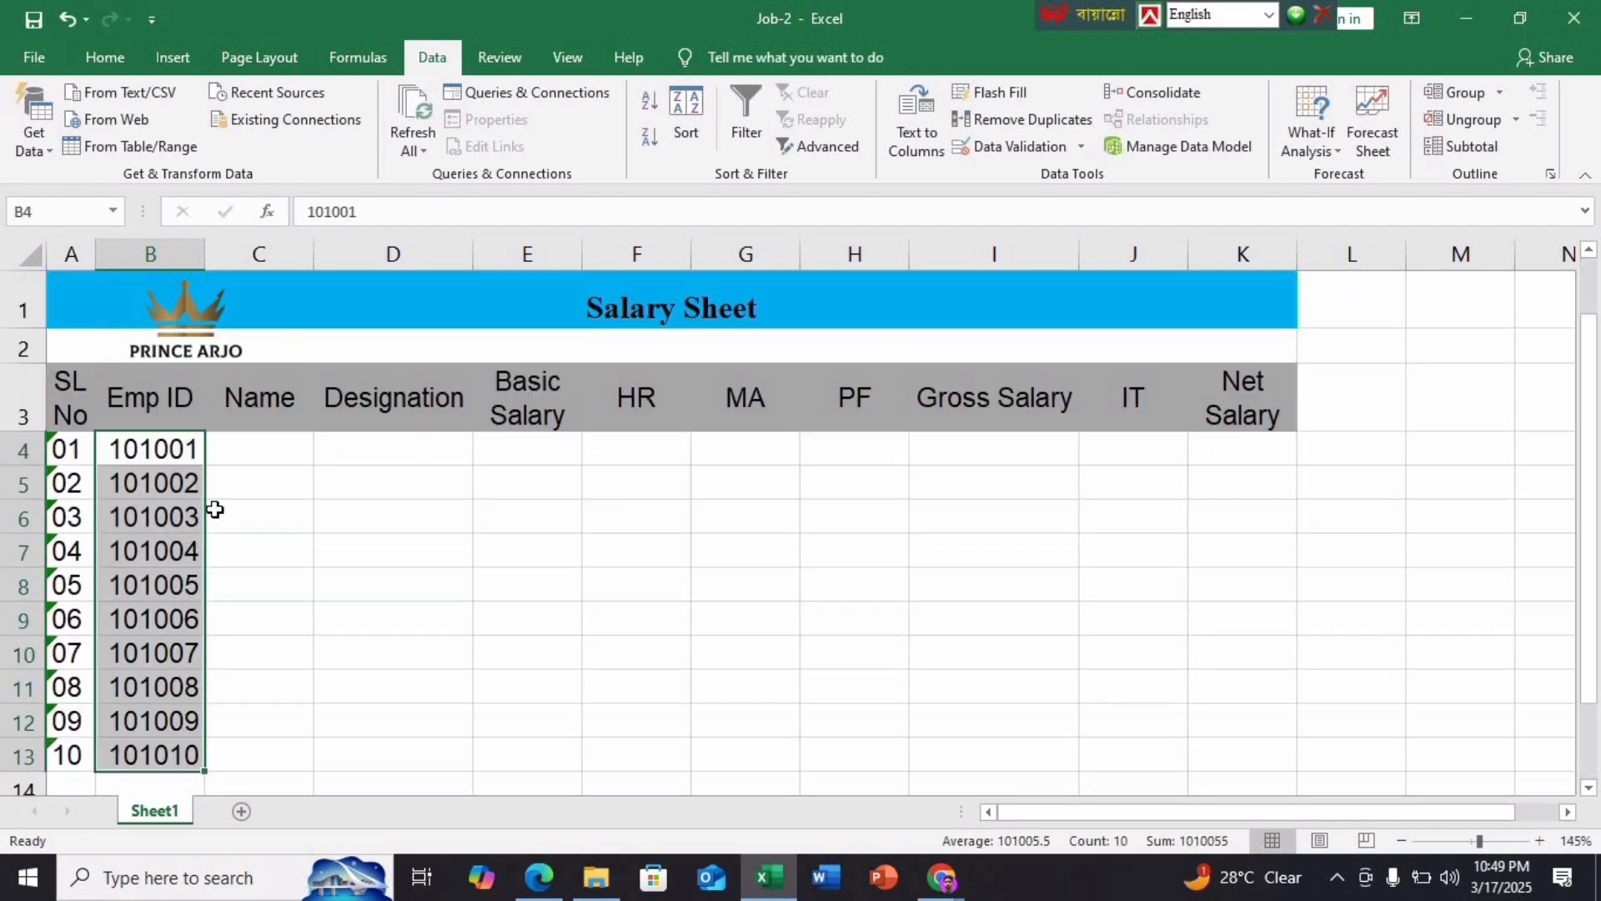
click(262, 462)
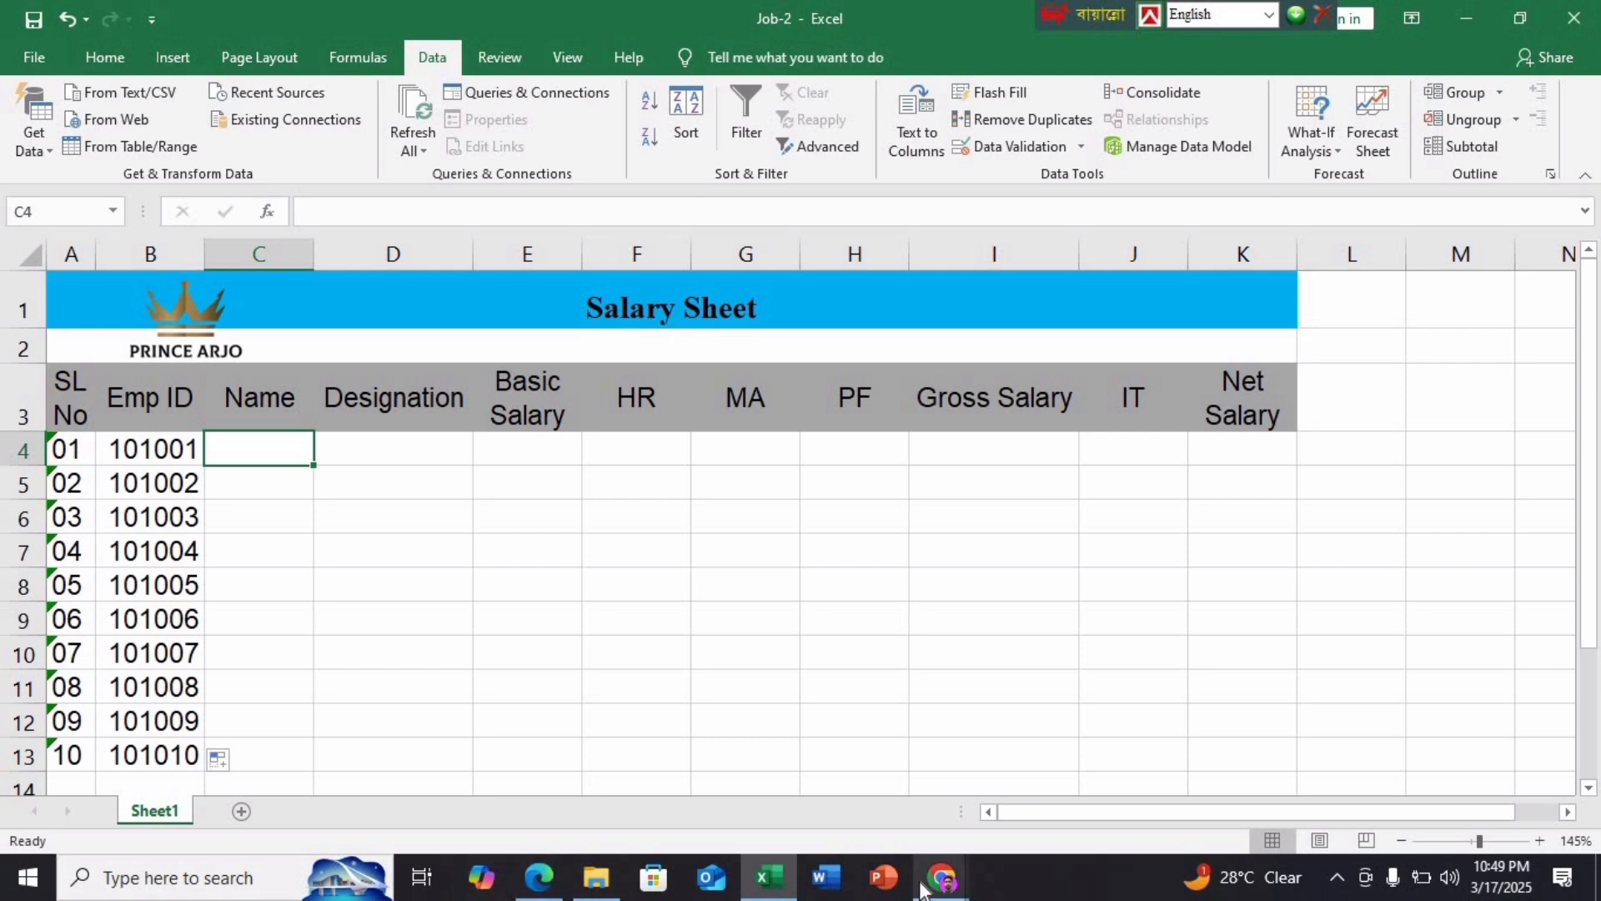
mouse_move(947, 884)
click(754, 788)
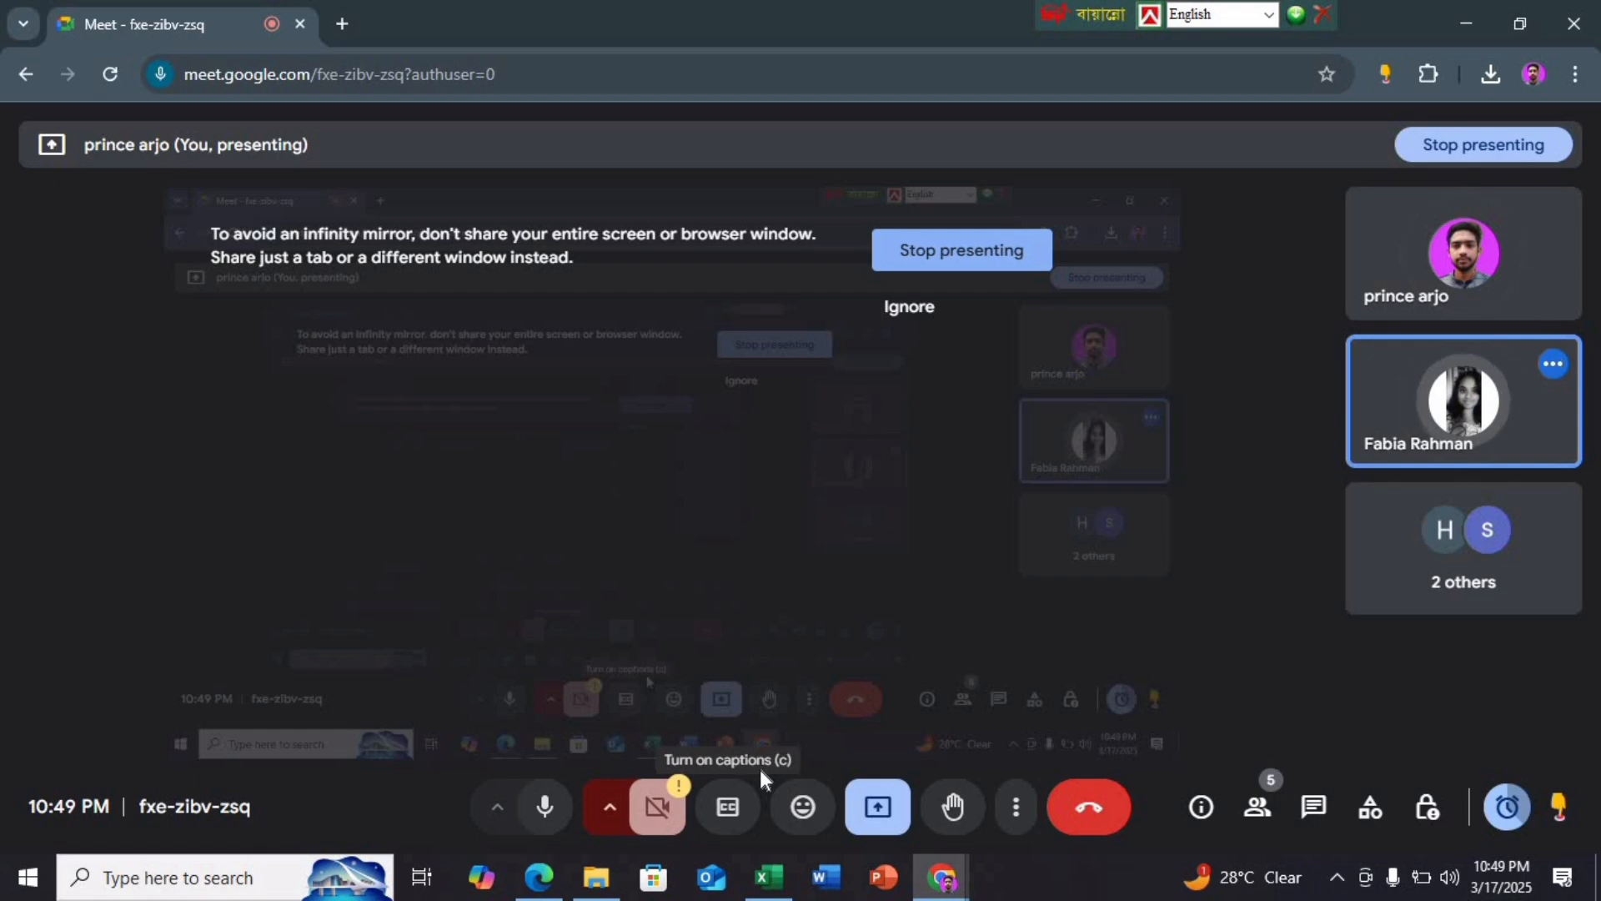
mouse_move(611, 889)
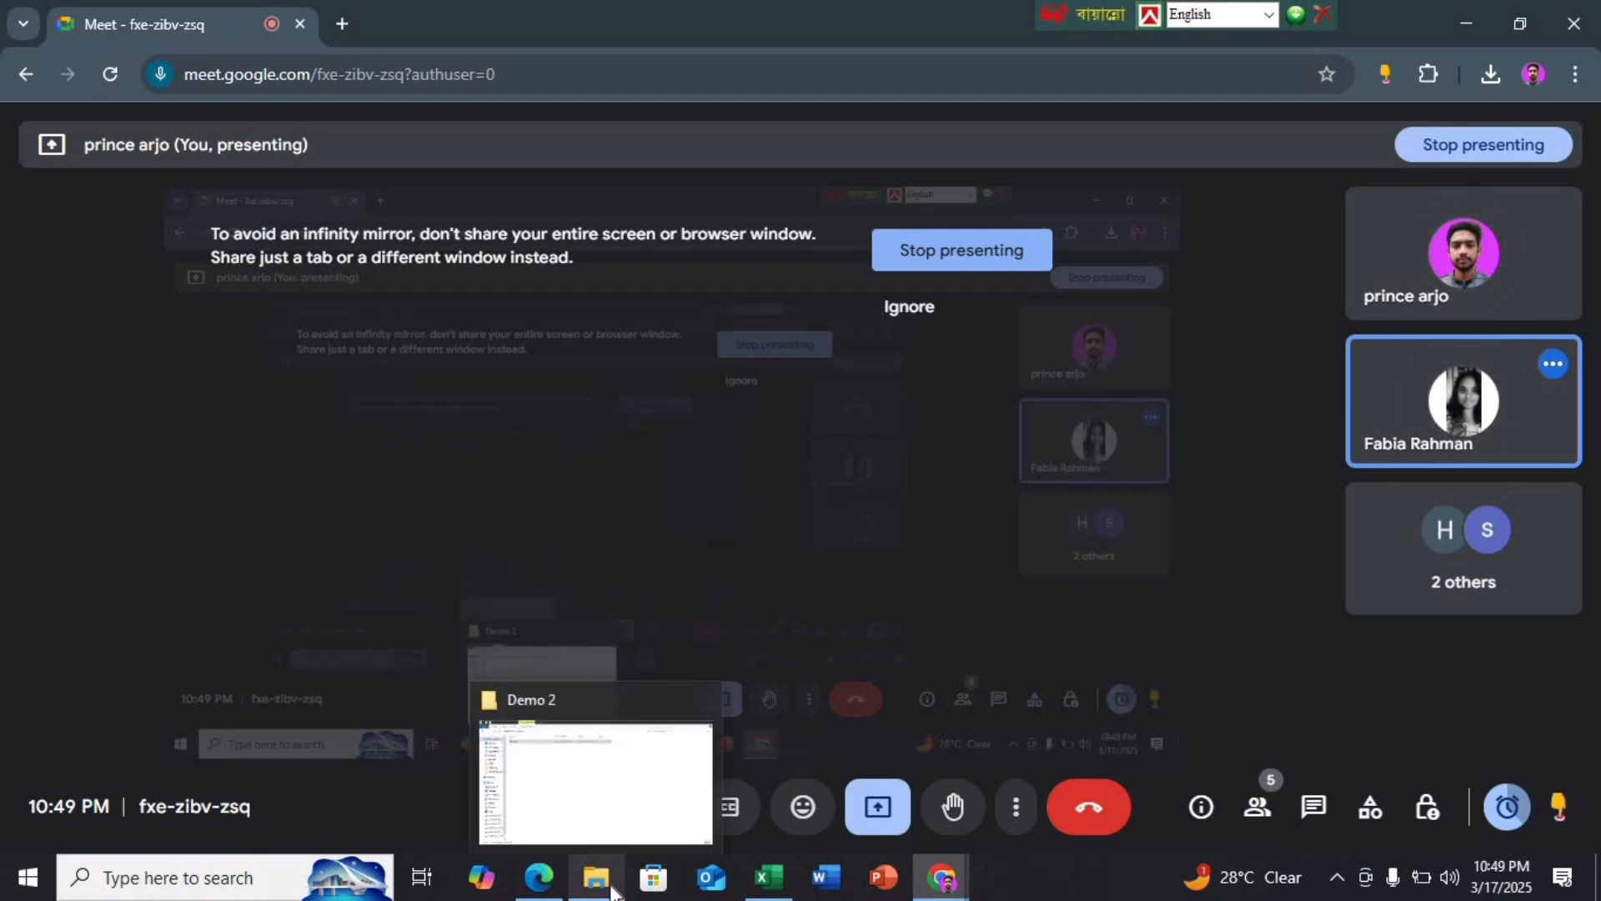
mouse_move(548, 891)
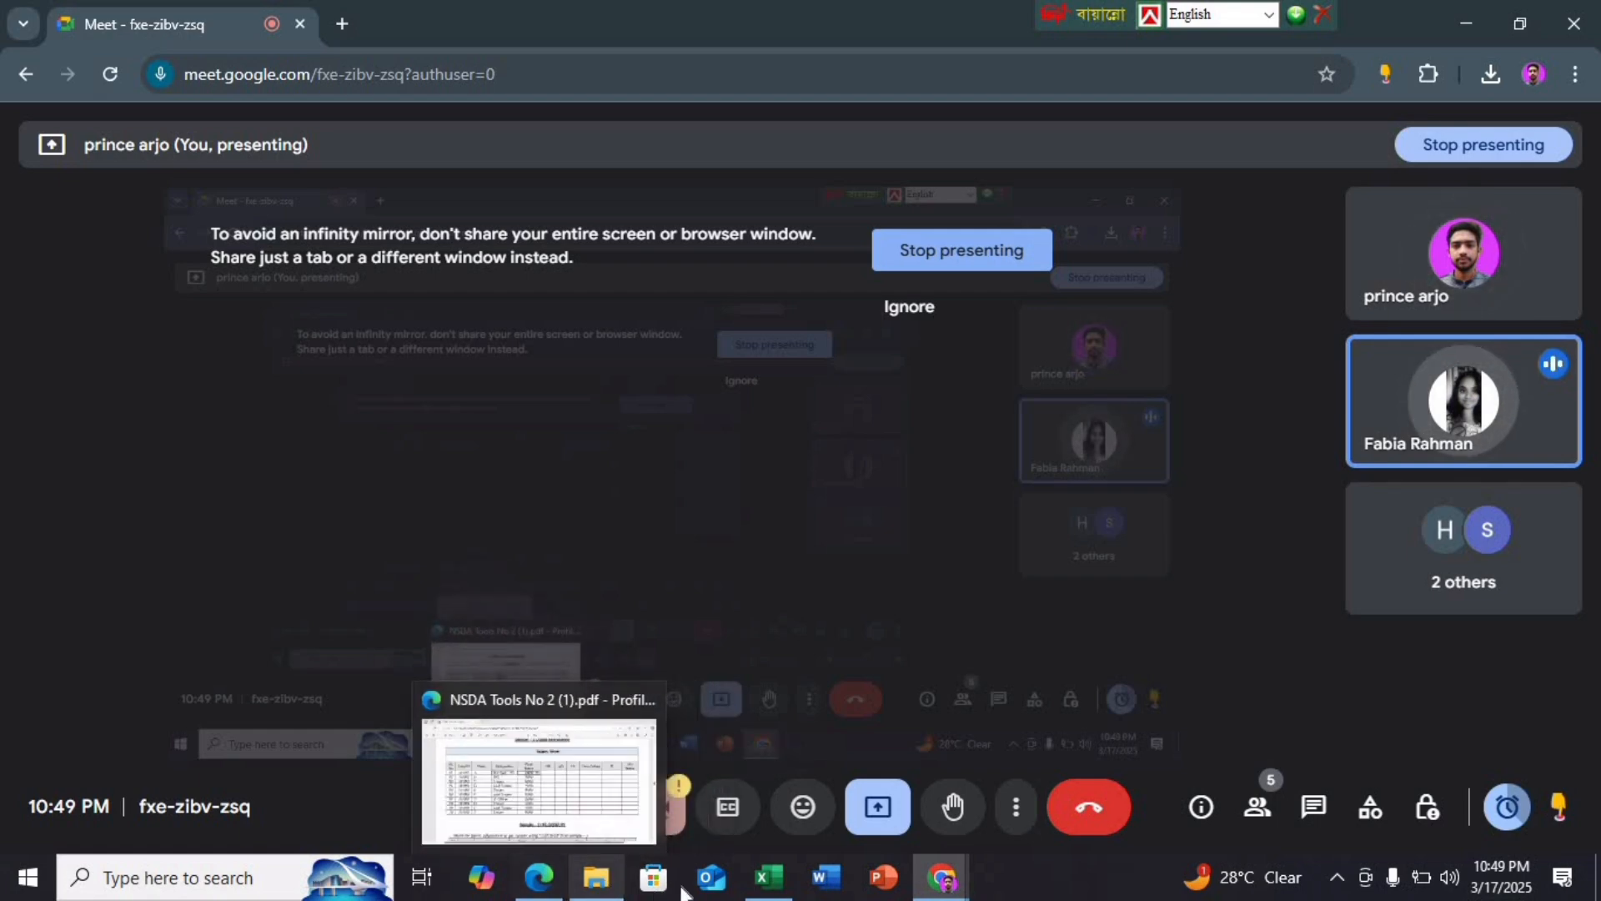
click(768, 877)
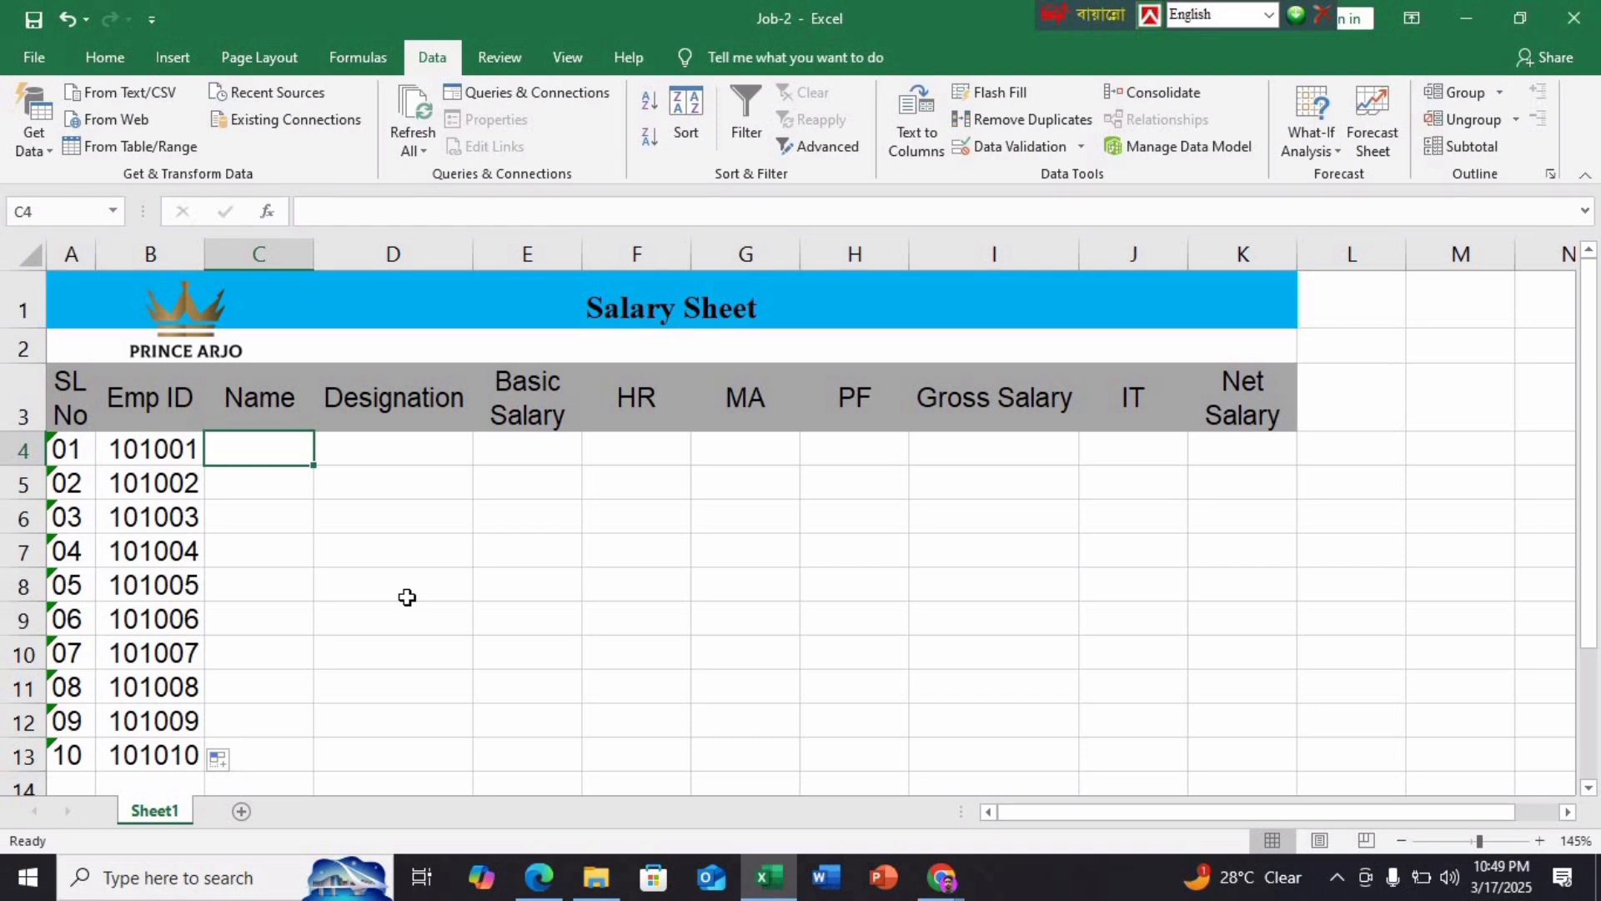
Review the Designation and Basic Salary rules and sample sheet on PDF pages 6–7, then return to Job-2
click(538, 877)
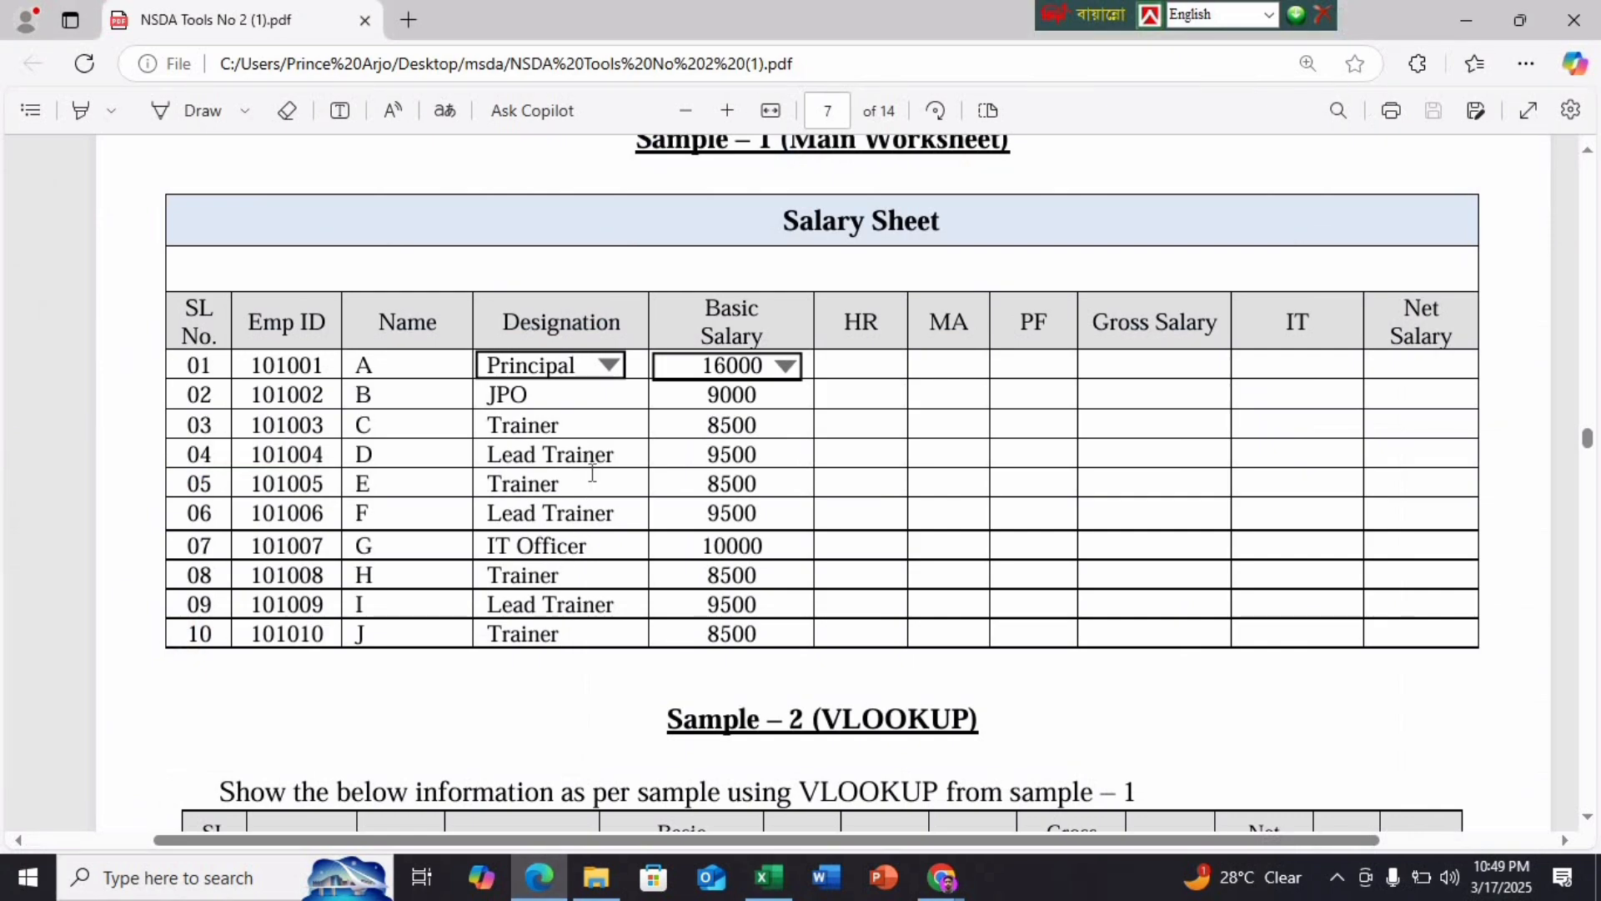
scroll(592, 473, up, 6)
scroll(592, 473, up, 10)
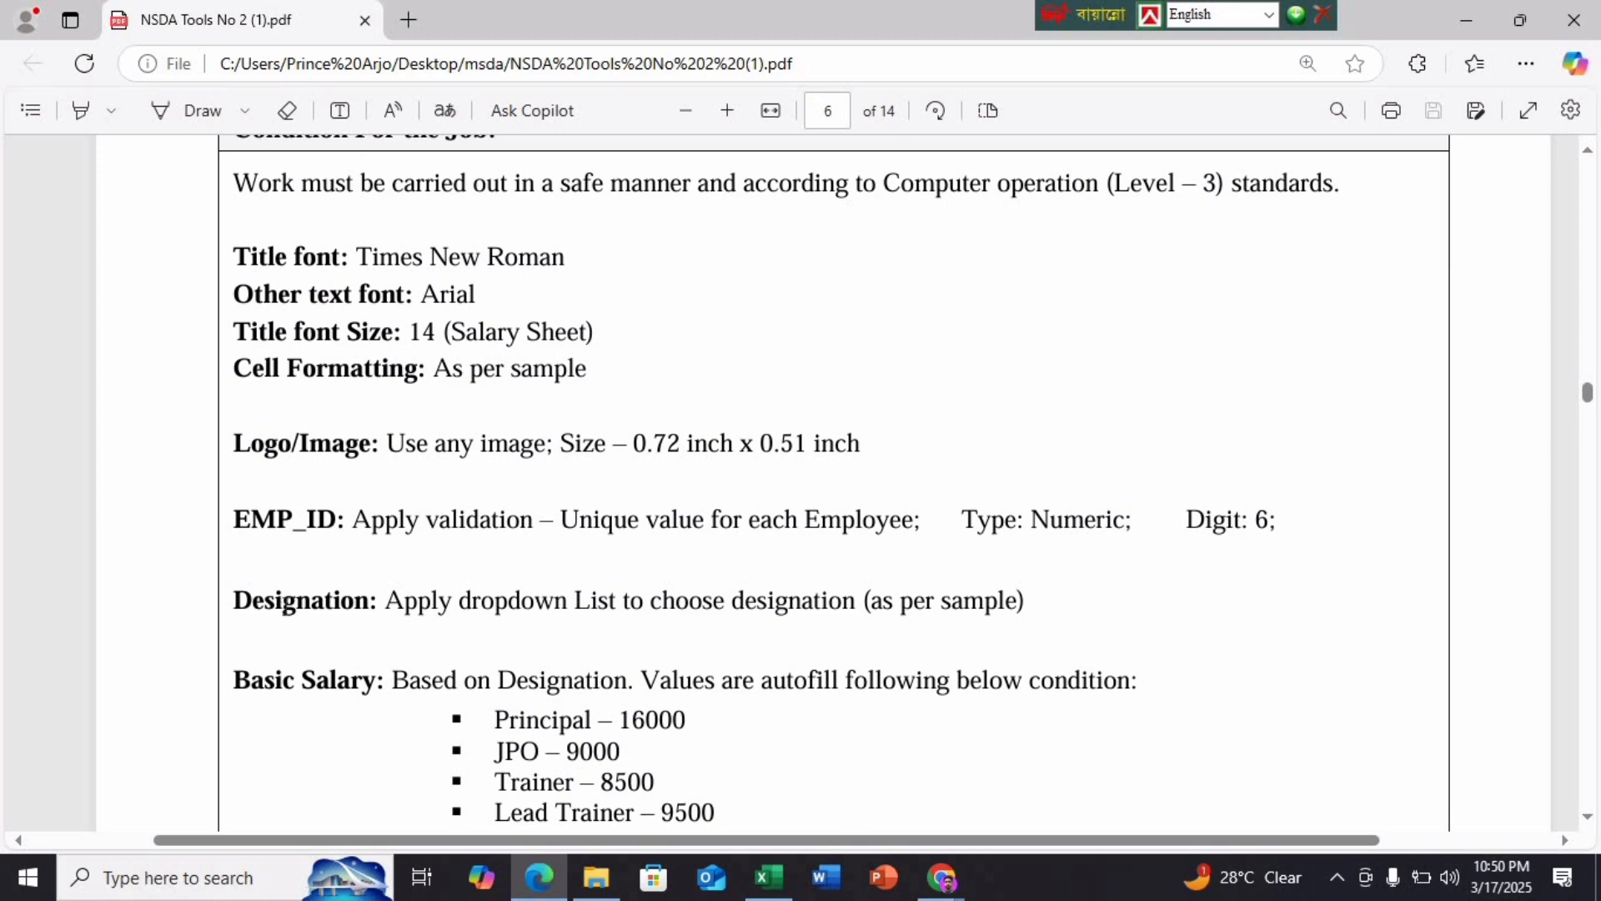
scroll(286, 613, down, 8)
scroll(463, 553, up, 5)
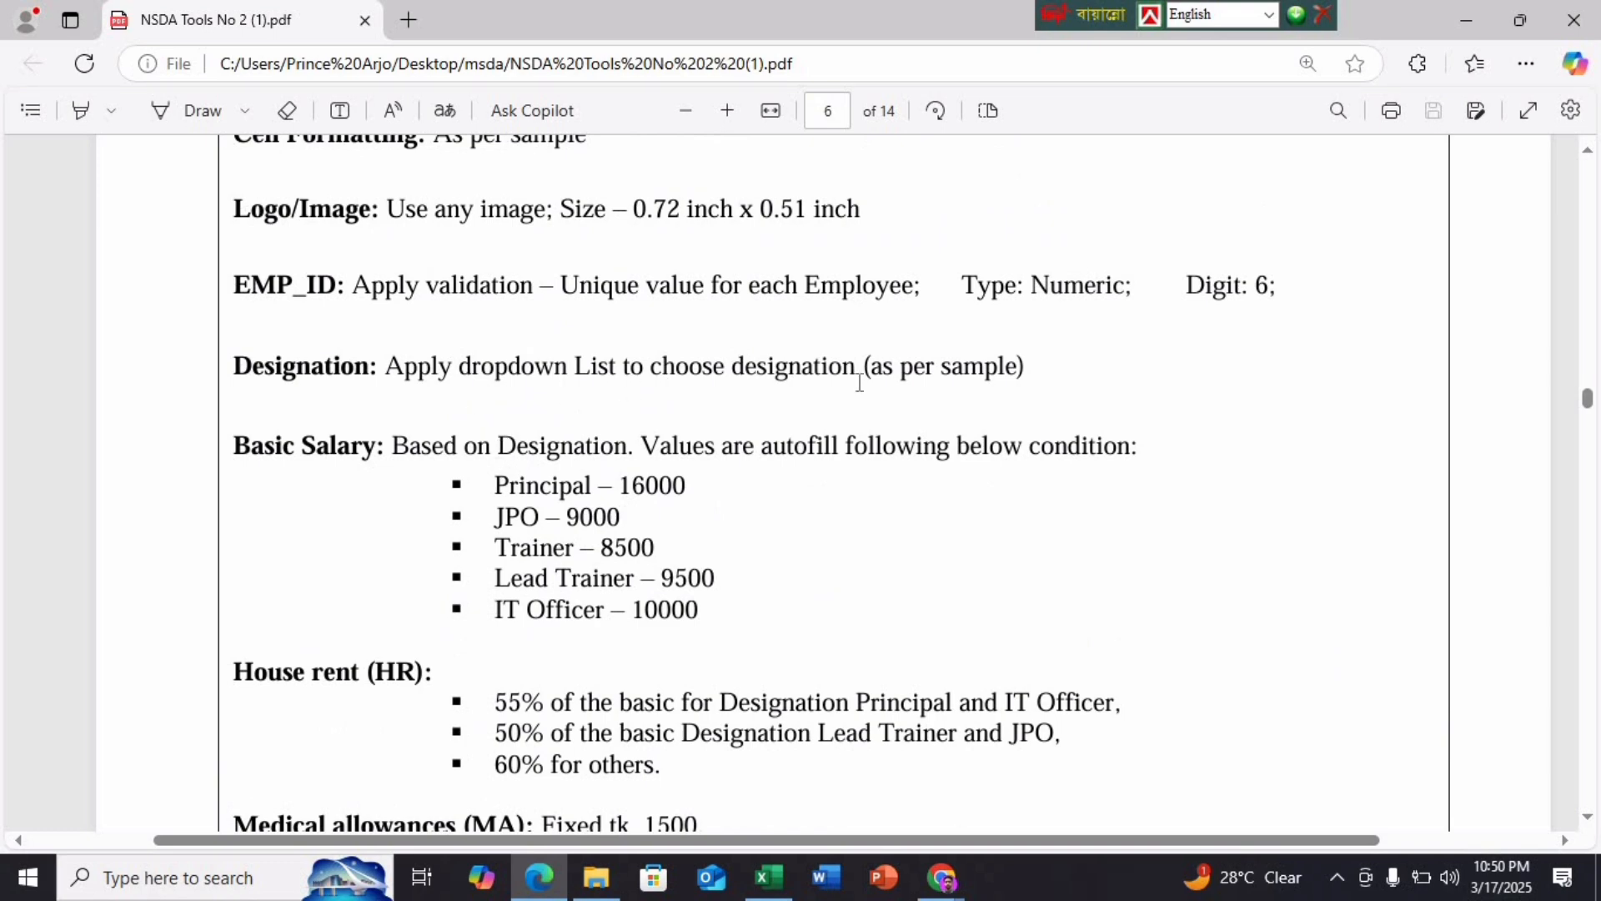
scroll(937, 478, down, 7)
scroll(937, 477, down, 12)
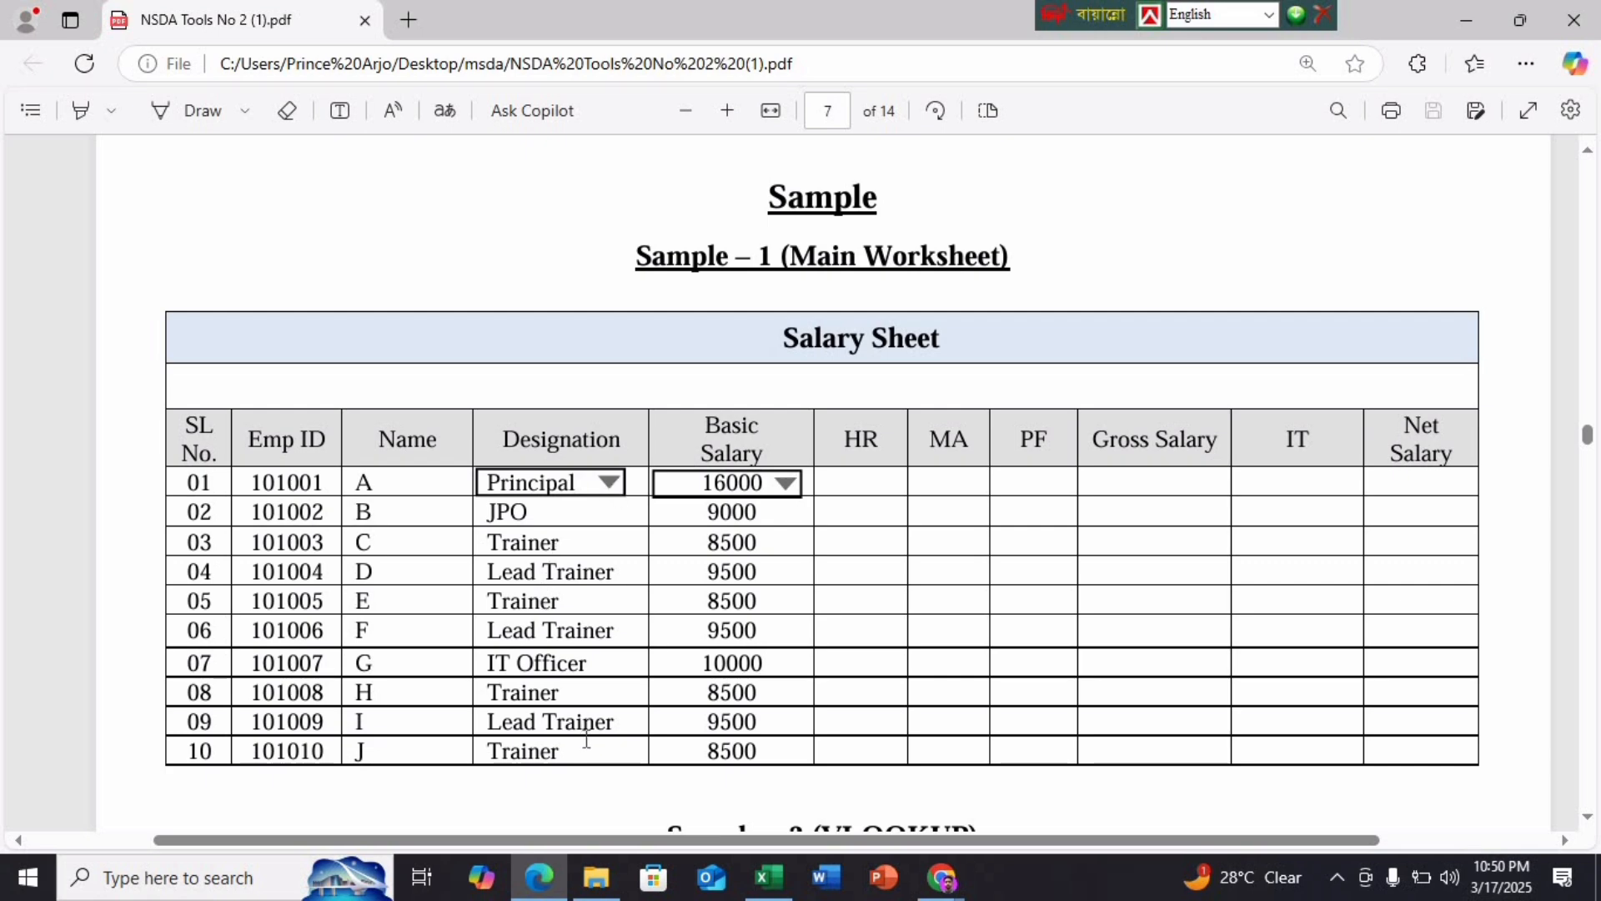
scroll(564, 525, up, 10)
scroll(568, 525, up, 5)
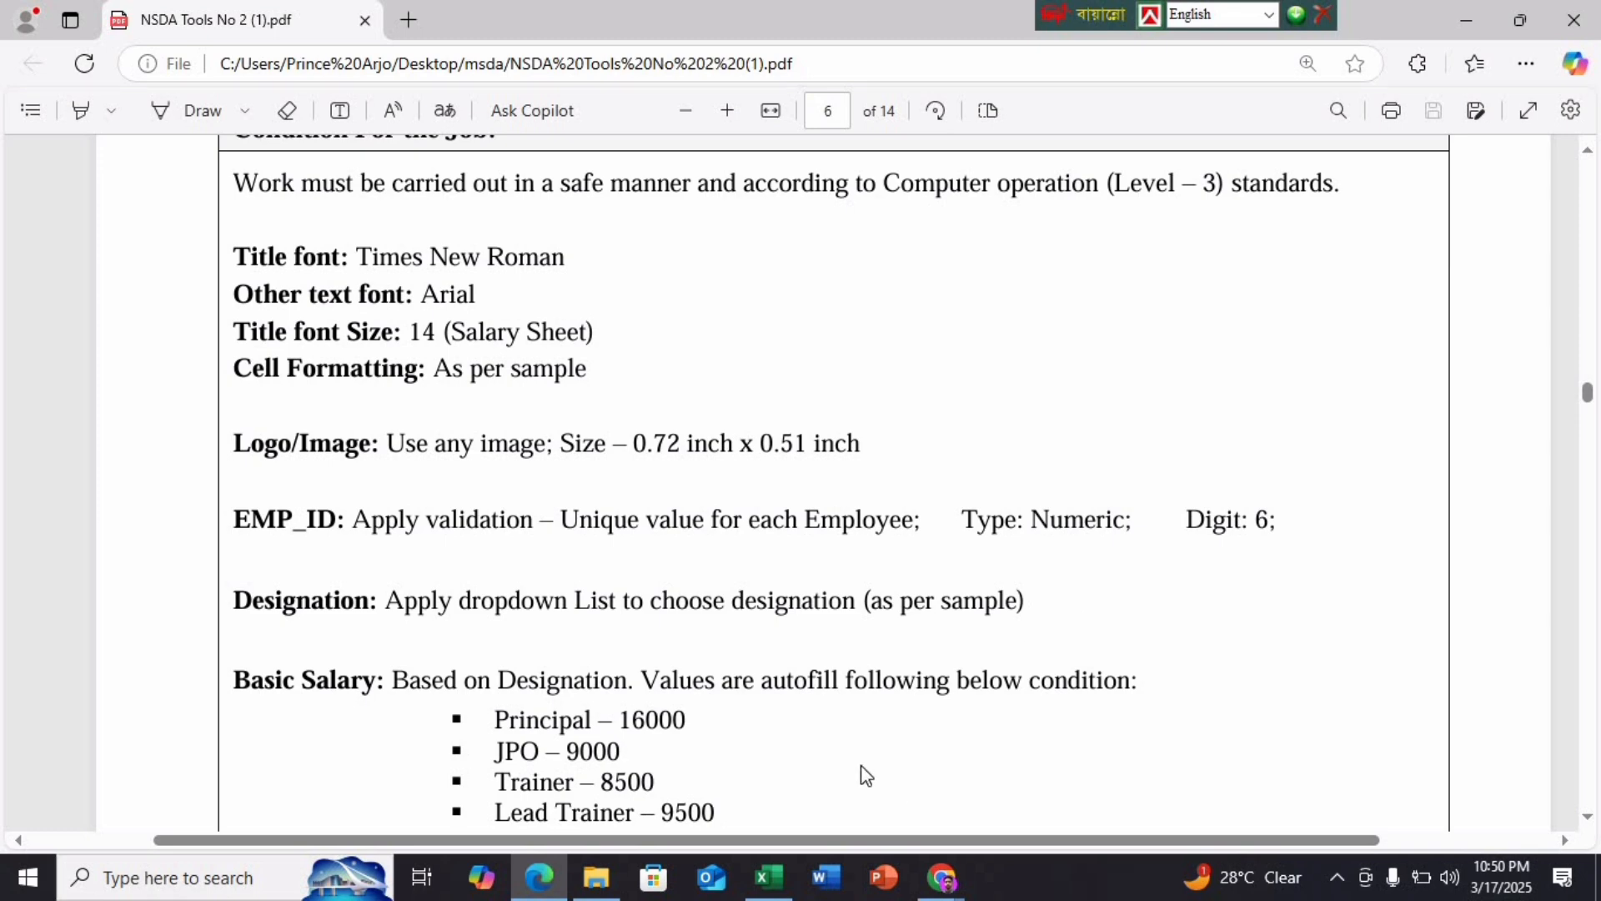
scroll(751, 697, down, 2)
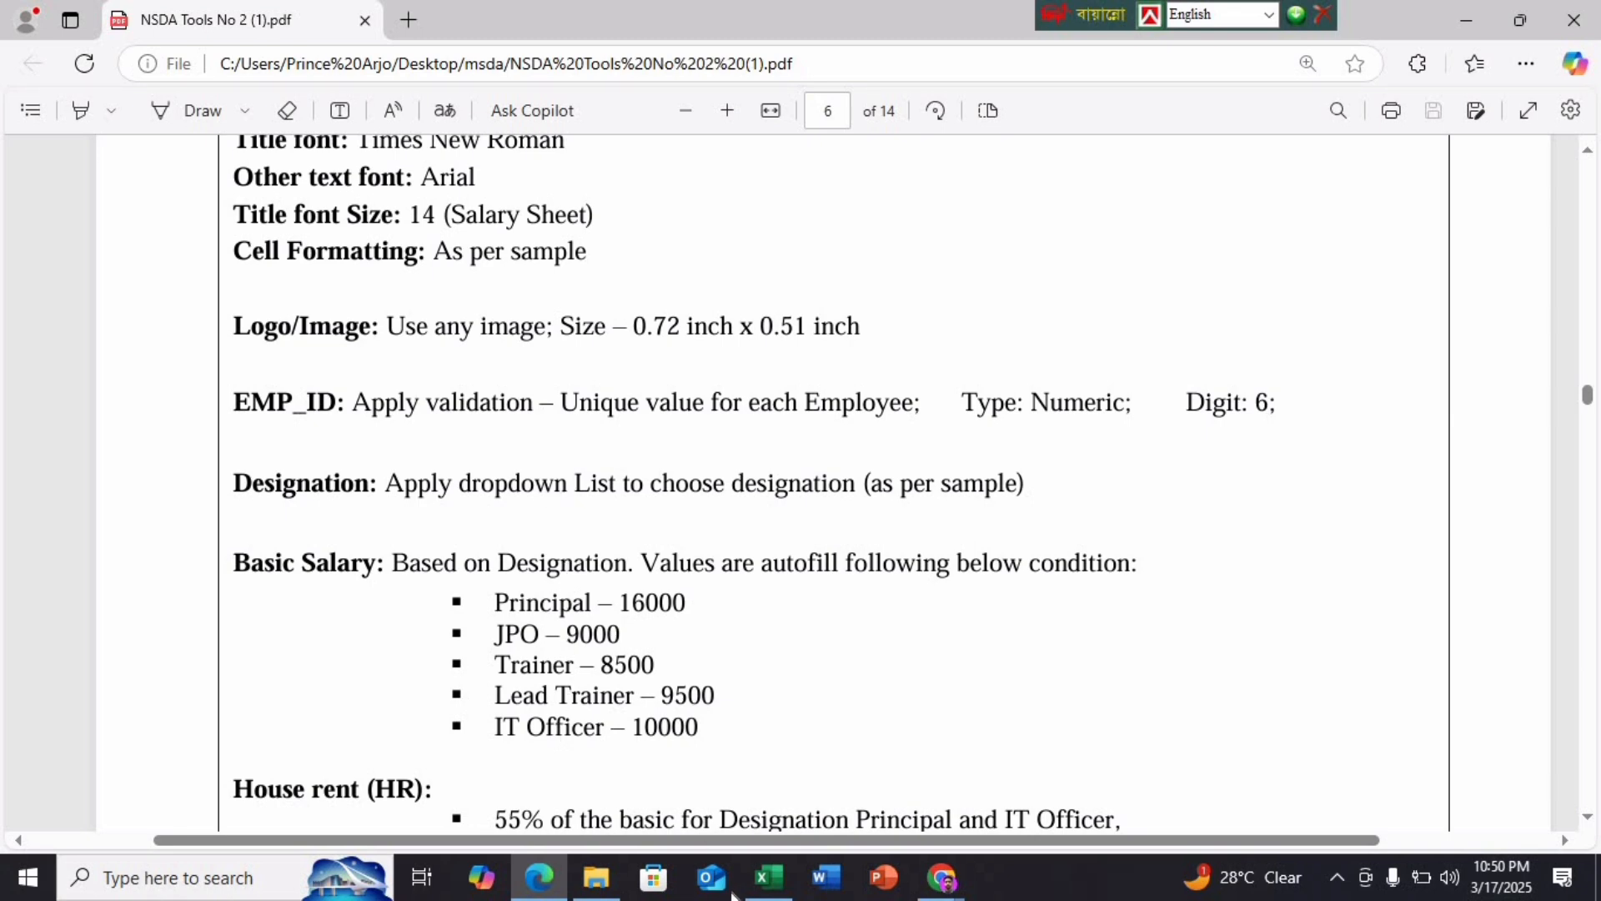
click(768, 877)
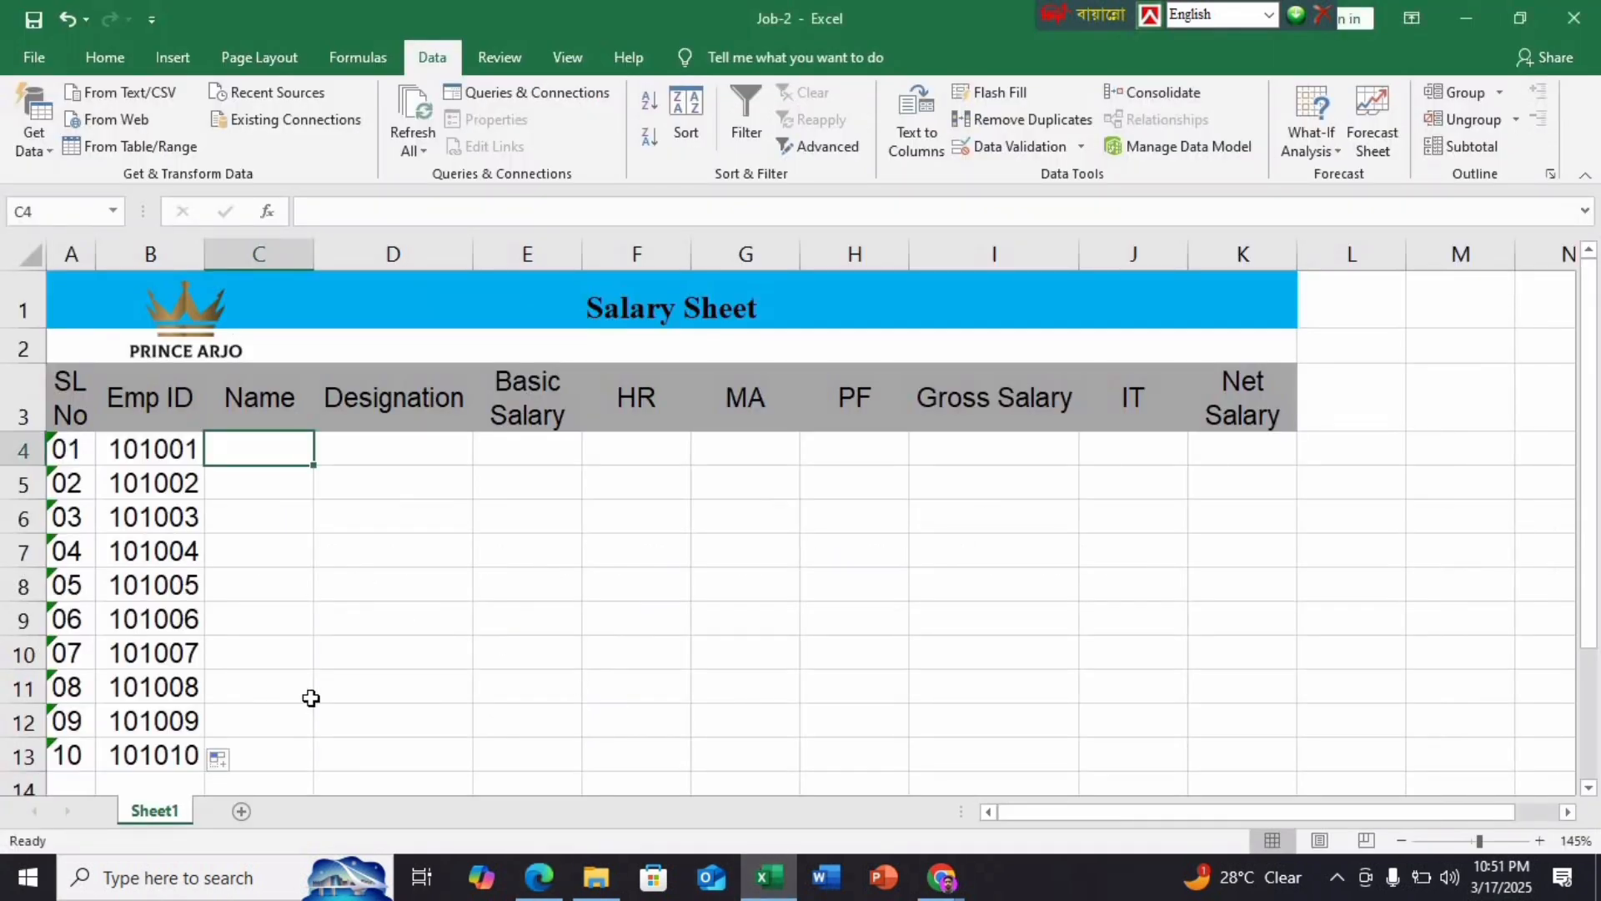
Give C4:C13 a list validation with source Principal,JPO,Trainer,Lead Trainer,IT Officer
drag(268, 448, 265, 755)
click(1081, 148)
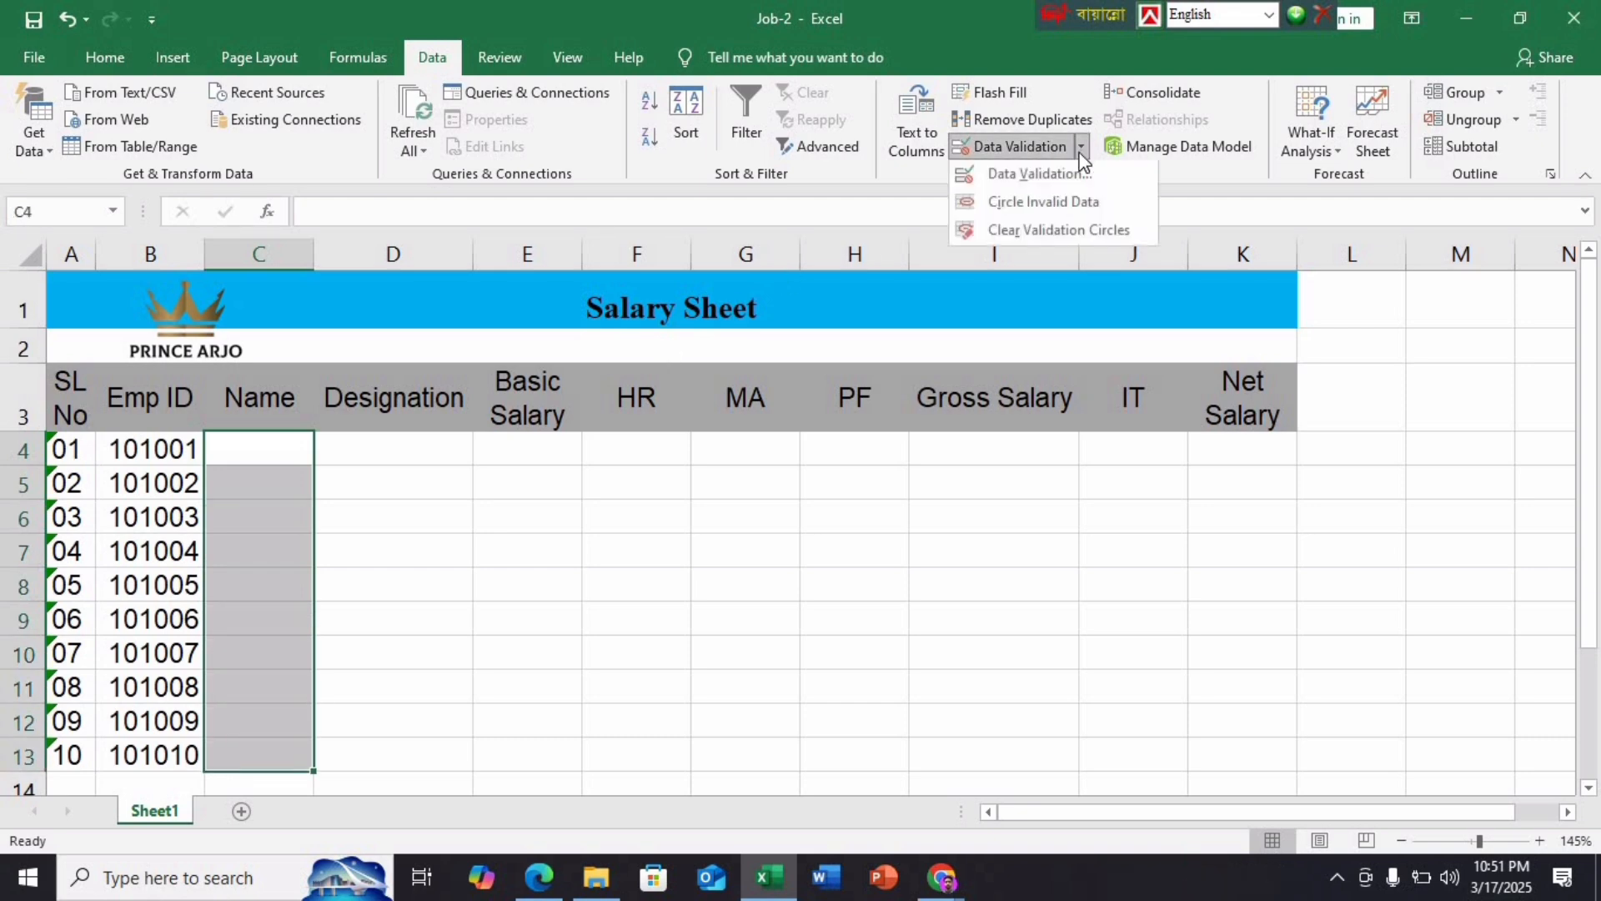
click(1042, 174)
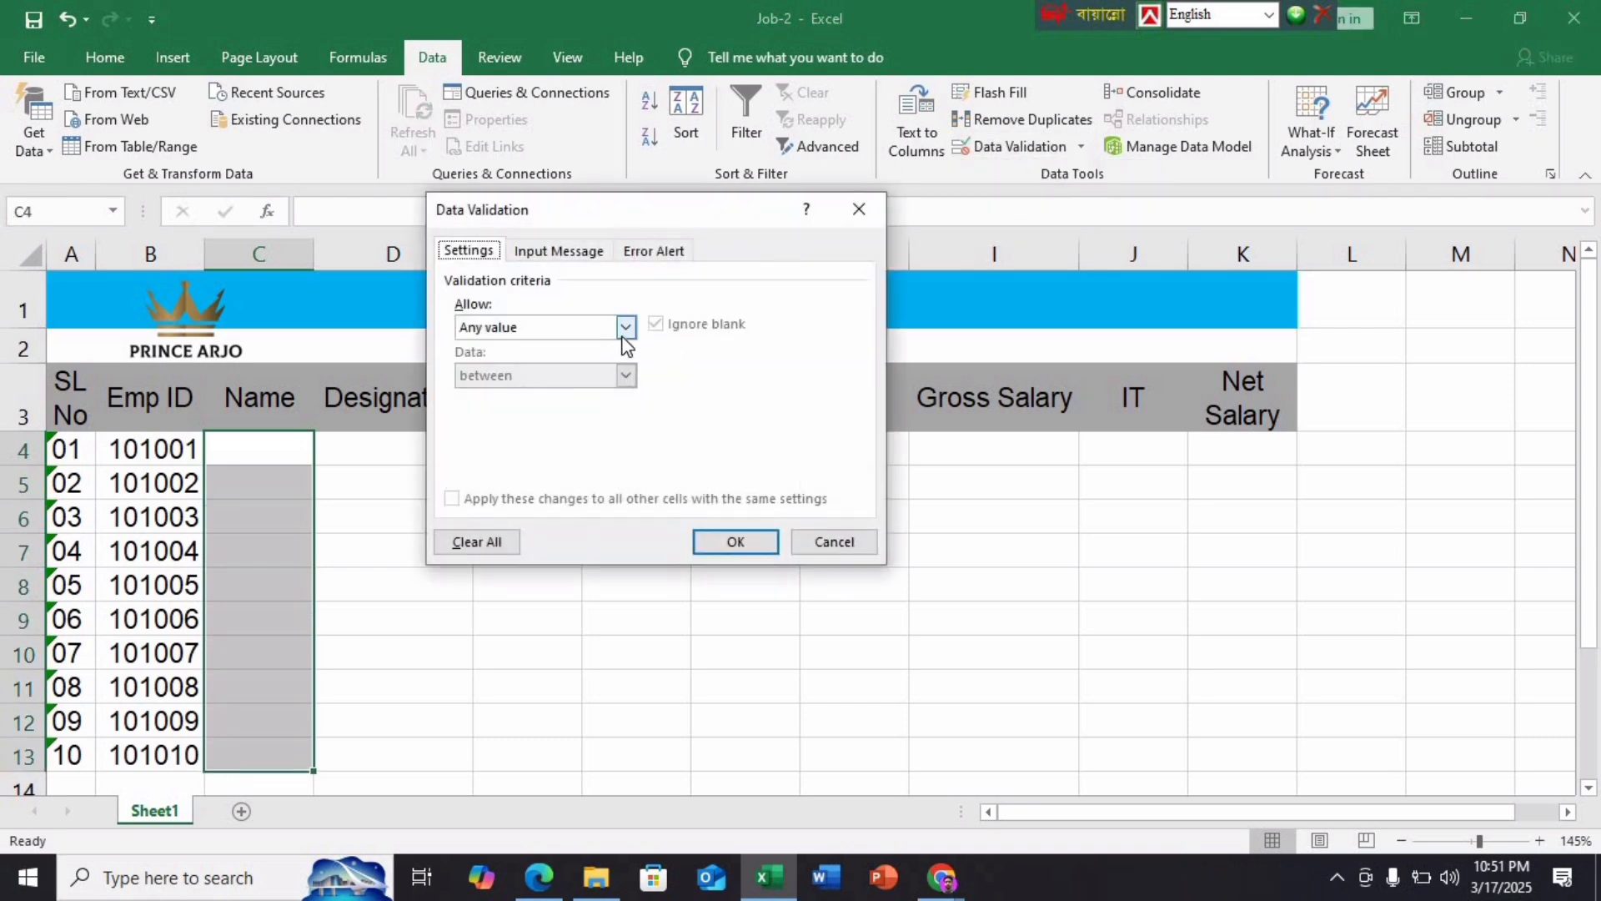
click(626, 328)
click(501, 391)
click(534, 423)
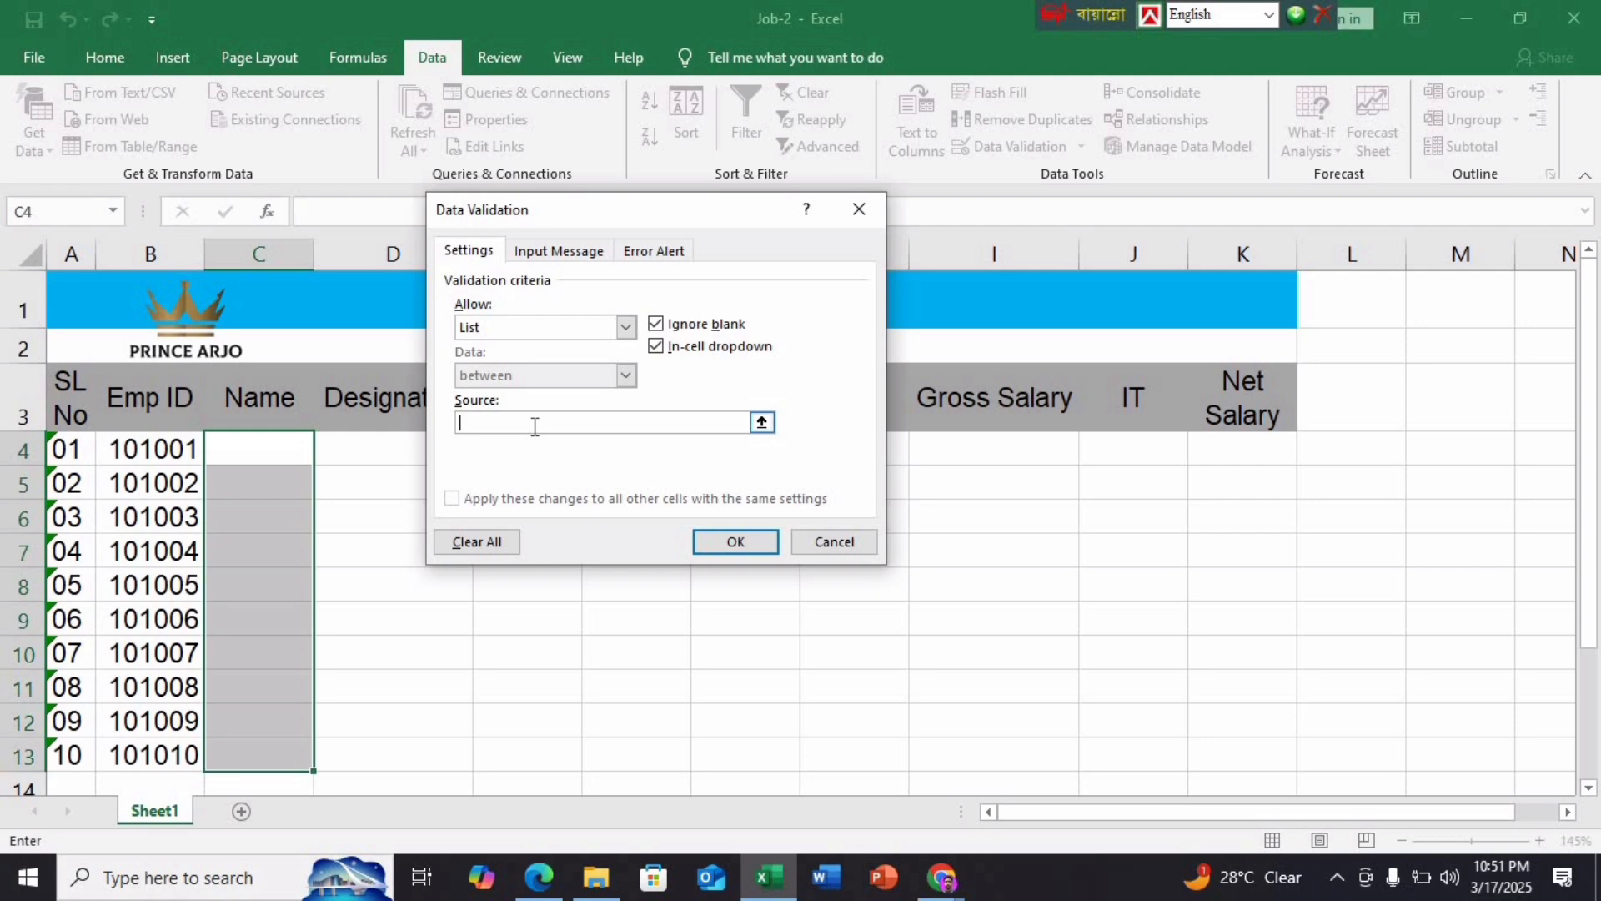
text(Principal,)
text(JPO,Trainer,Lead)
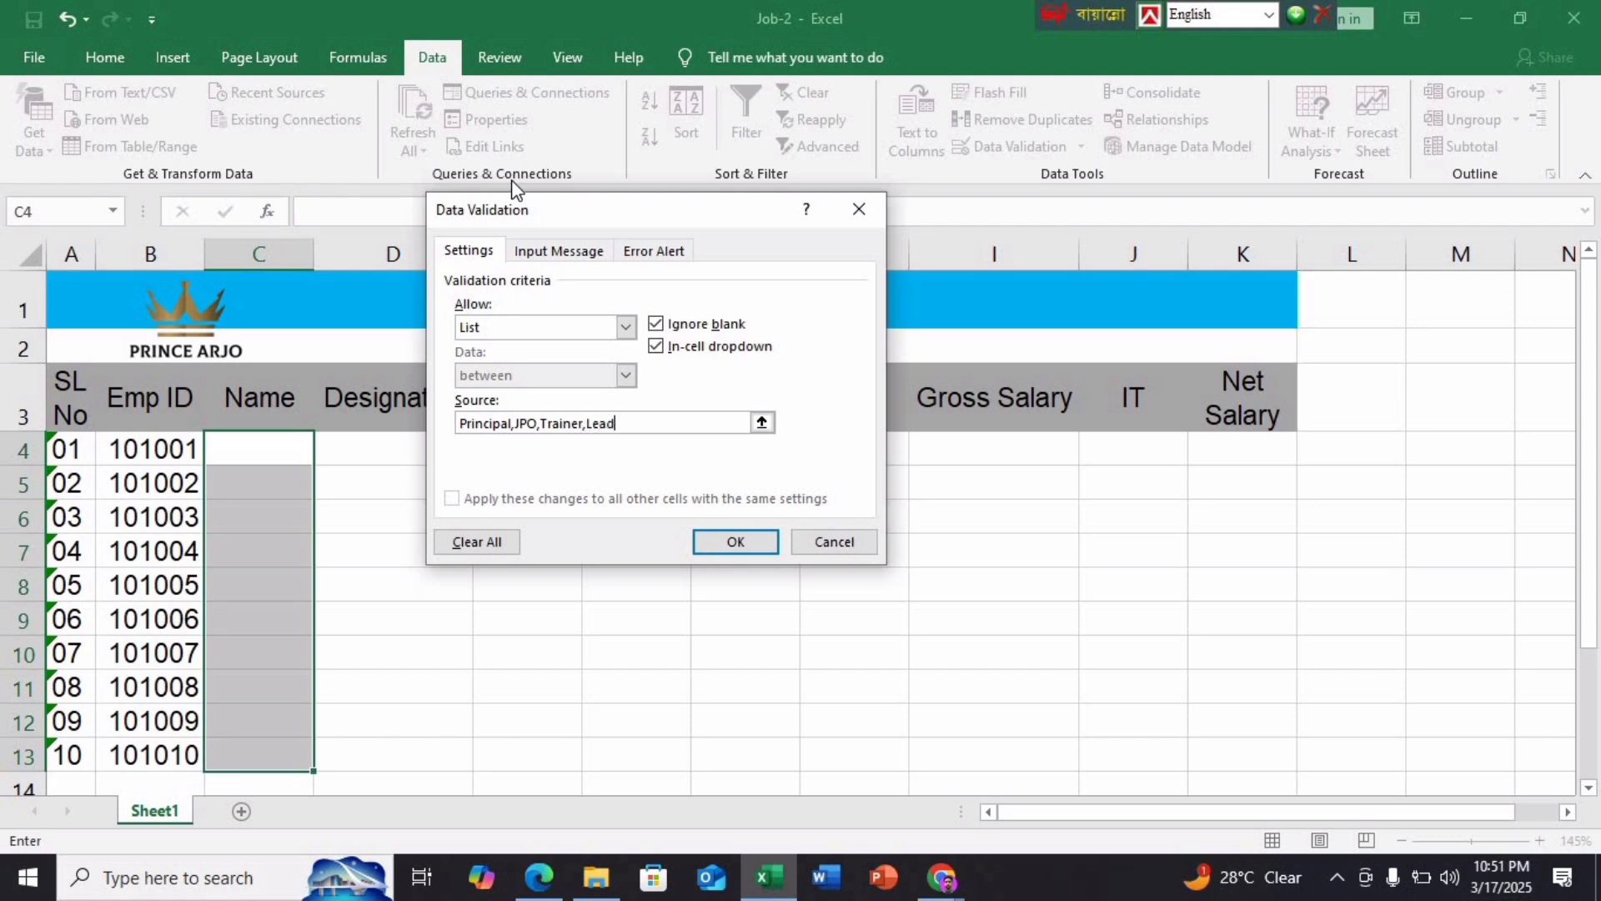
text( Trainer,IT Officer)
key(Return)
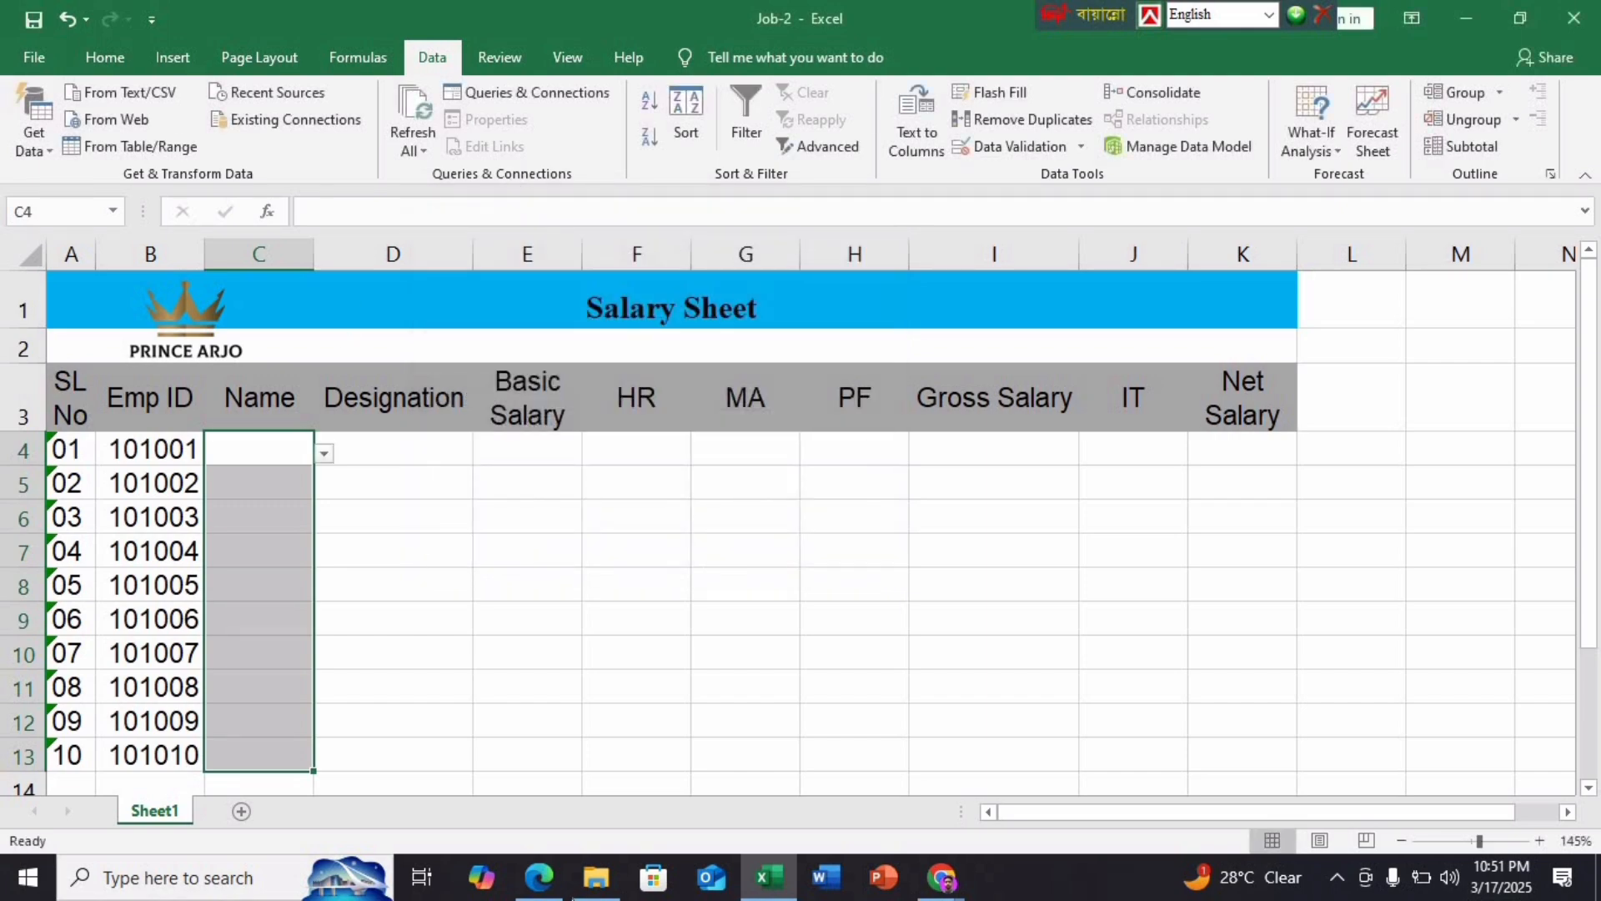
click(544, 896)
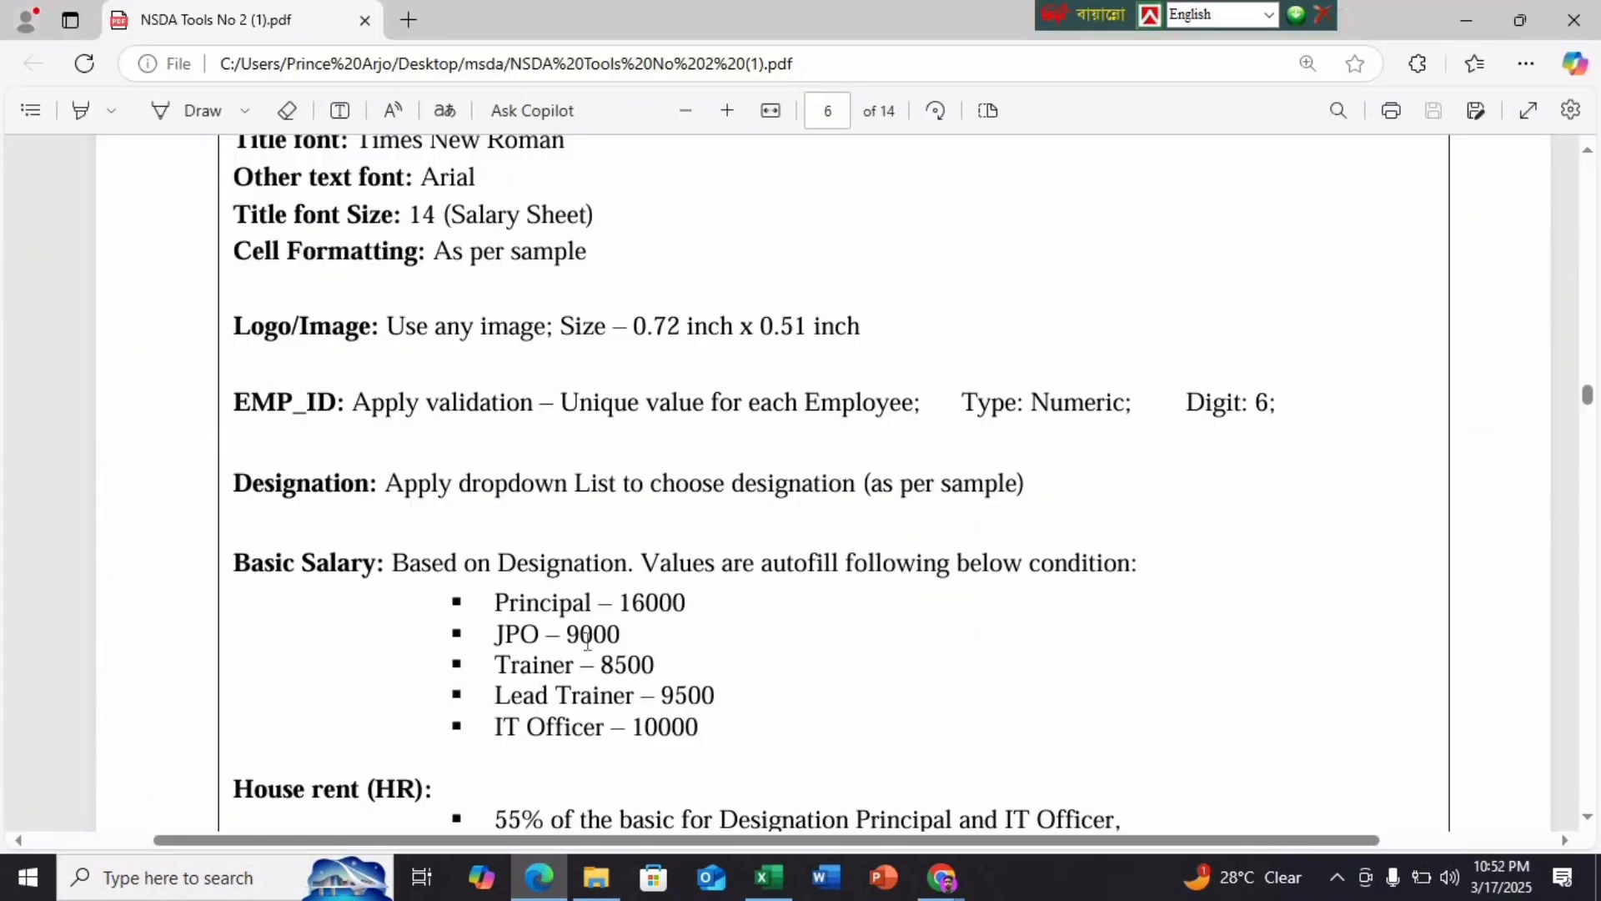
scroll(587, 640, down, 15)
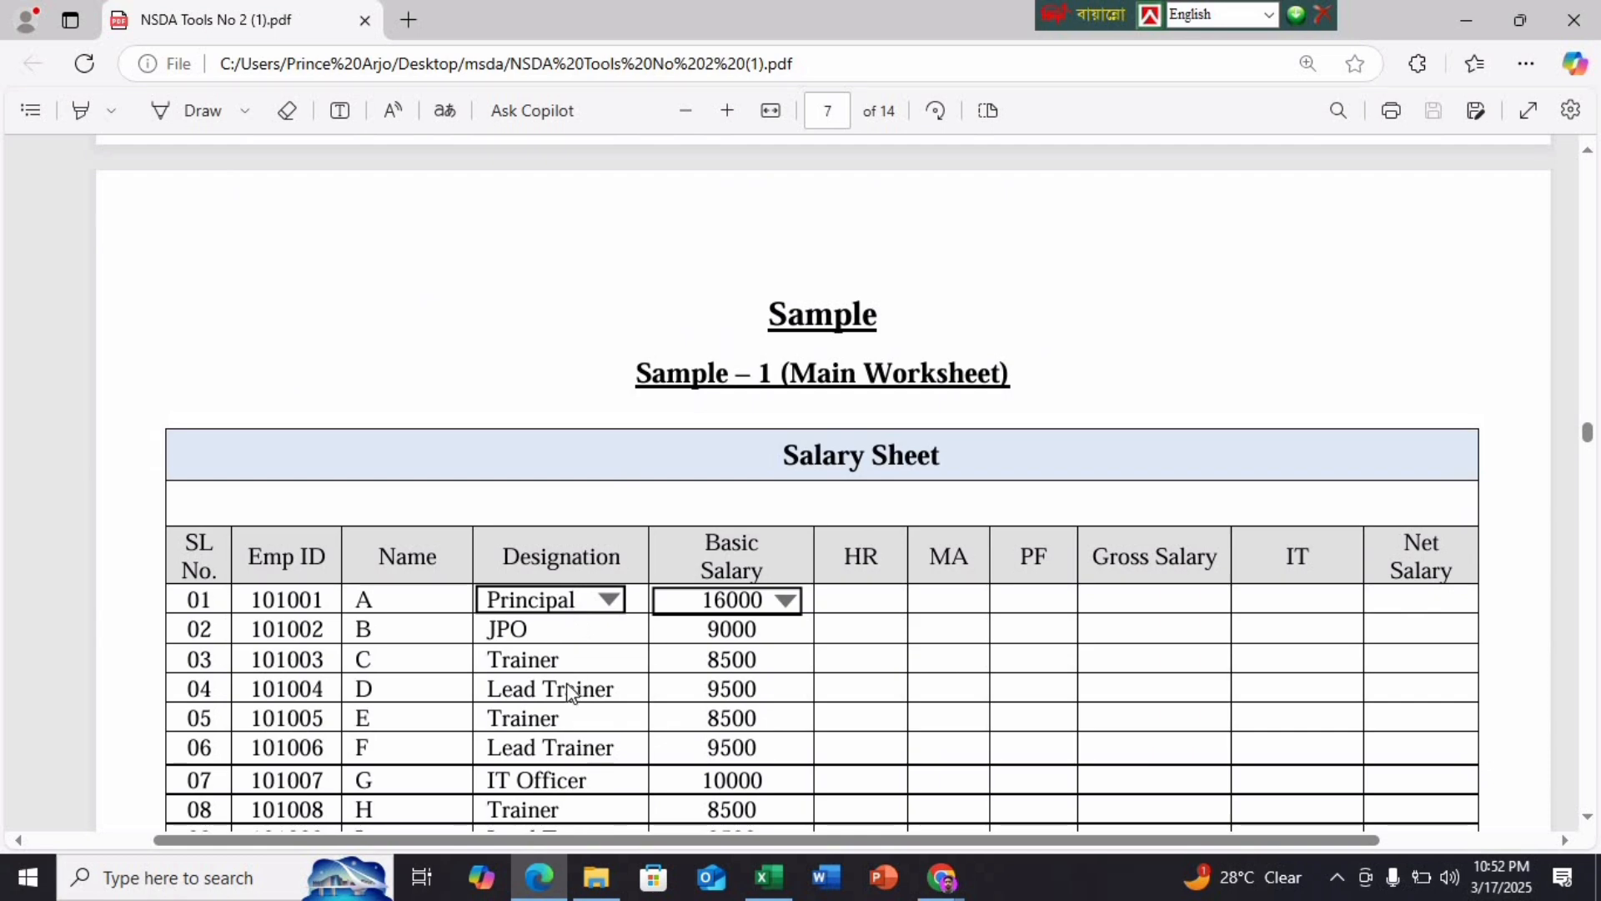
scroll(570, 692, down, 3)
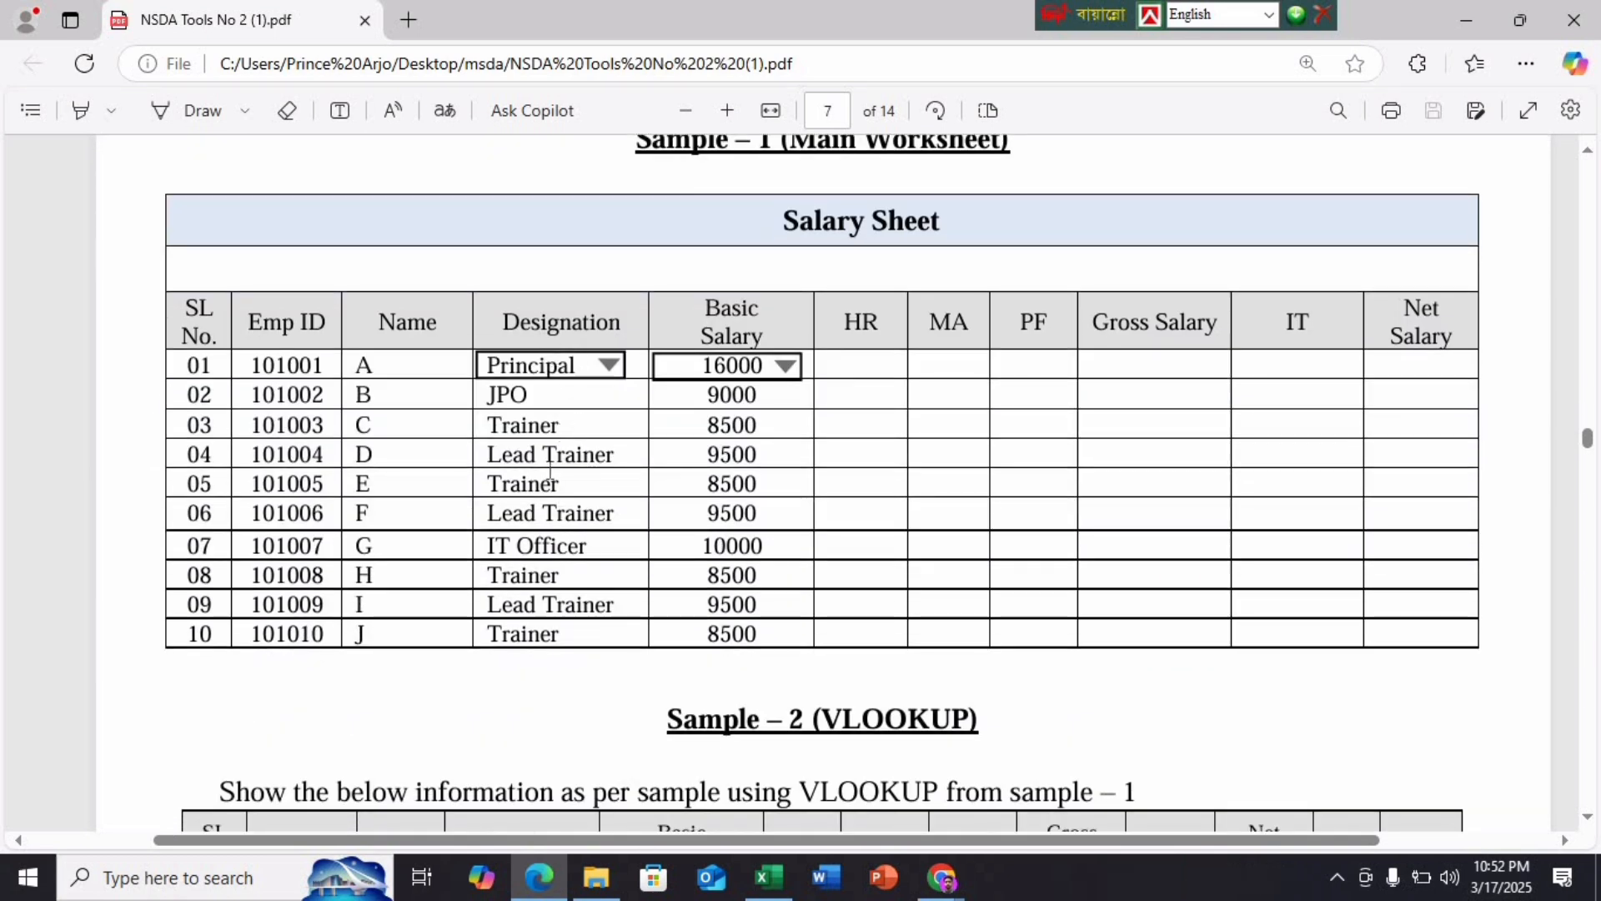
Pick Principal, JPO, Trainer and Lead Trainer from the dropdown for C4–C7
click(768, 877)
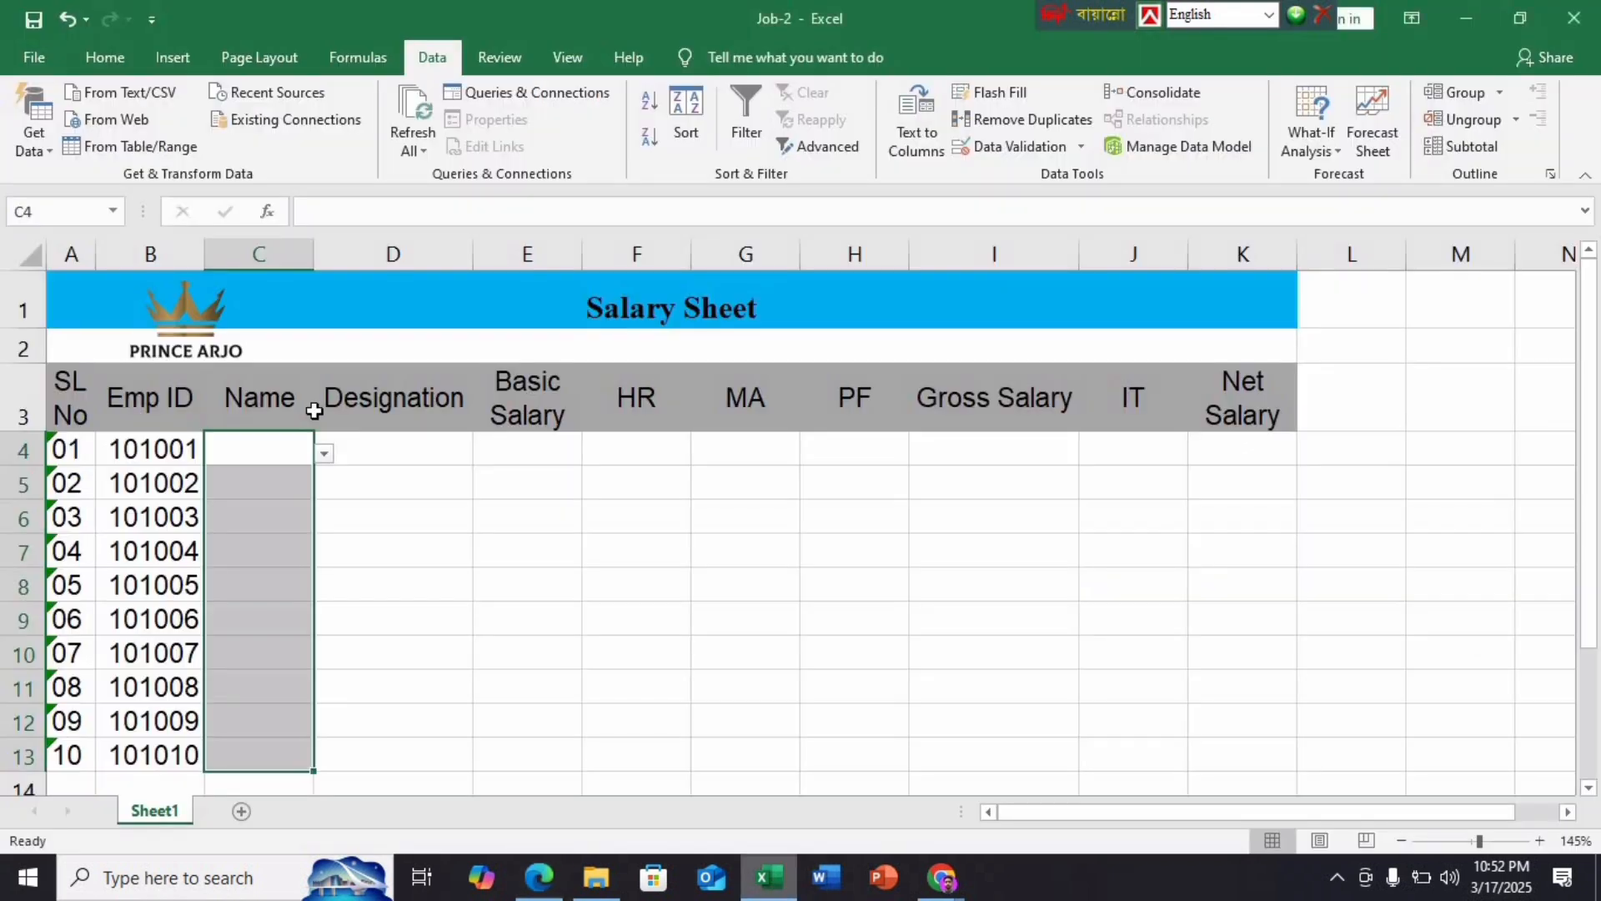
click(323, 453)
click(244, 482)
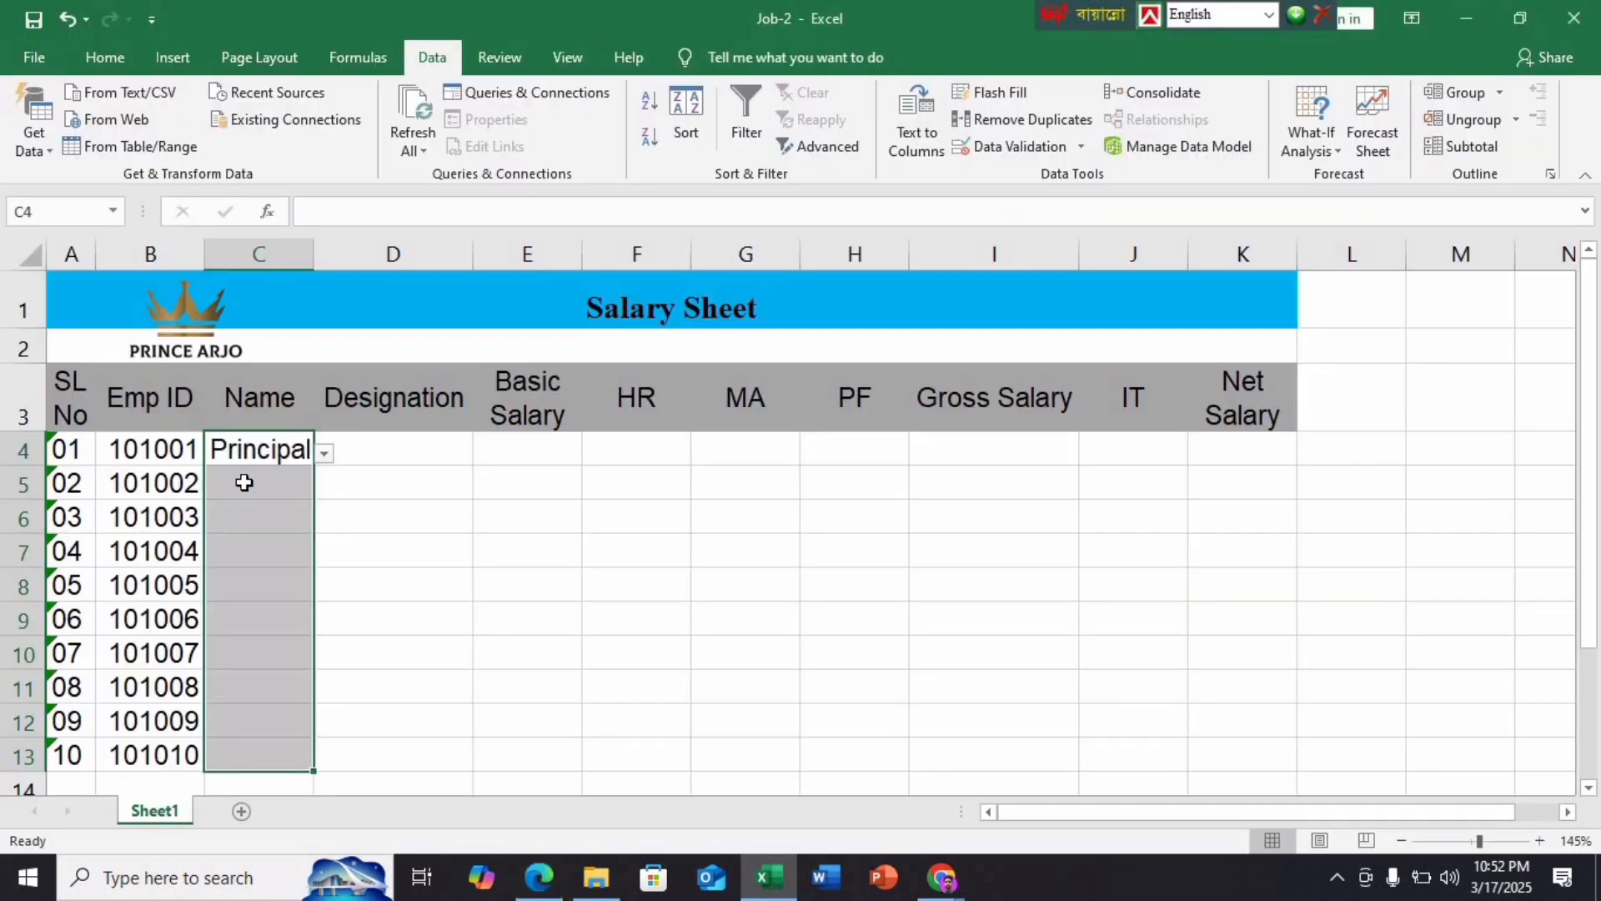
click(243, 482)
click(324, 488)
click(273, 537)
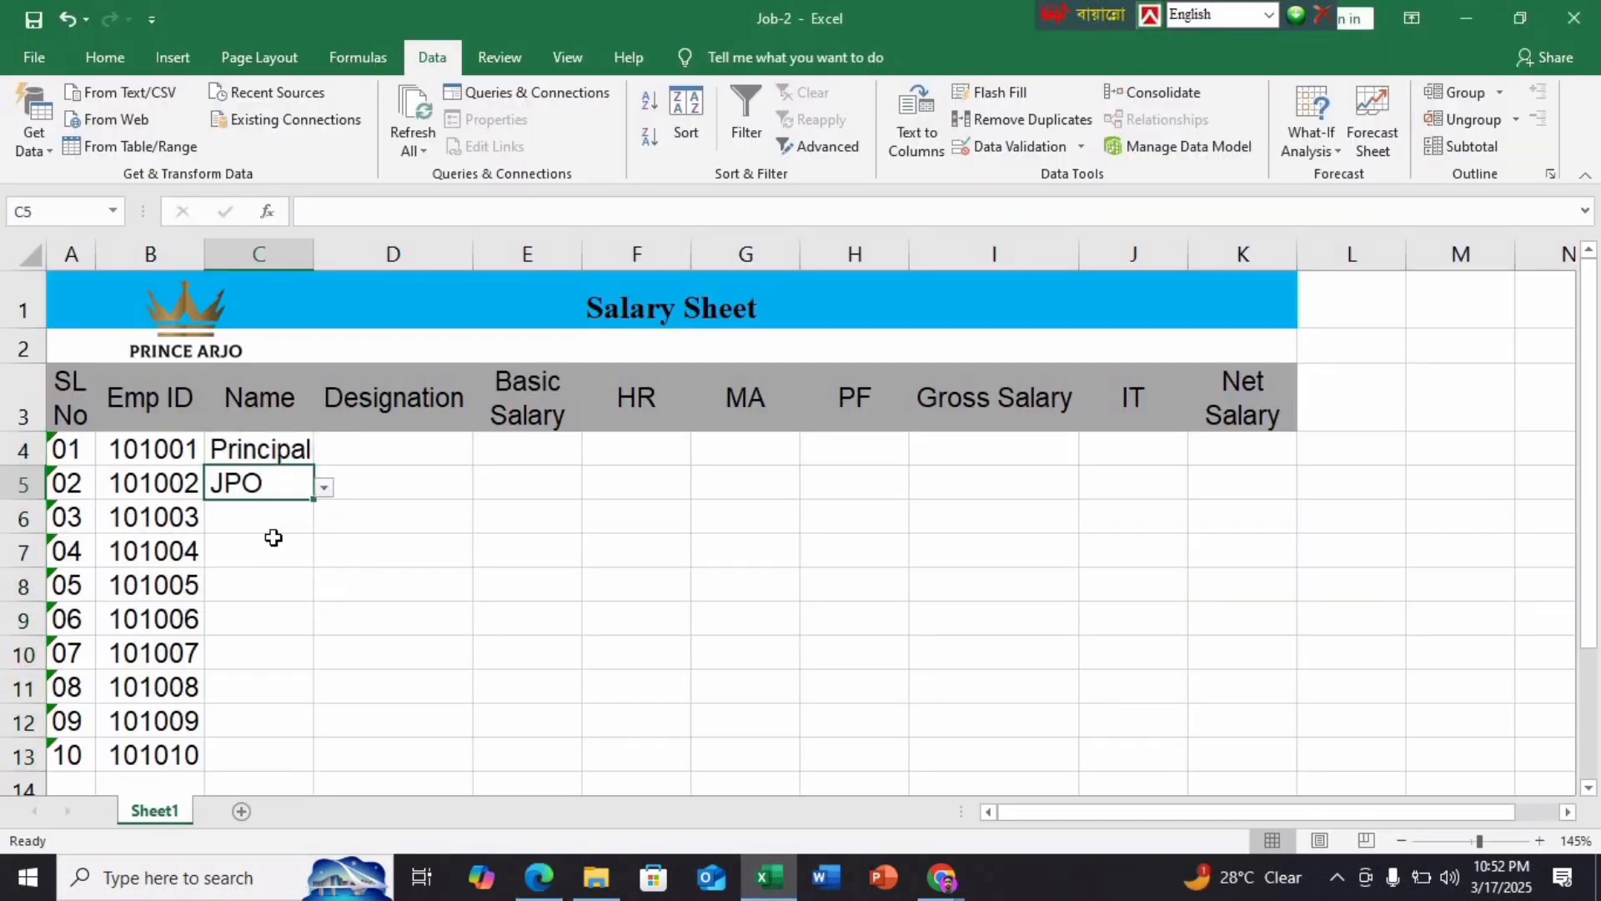
click(277, 518)
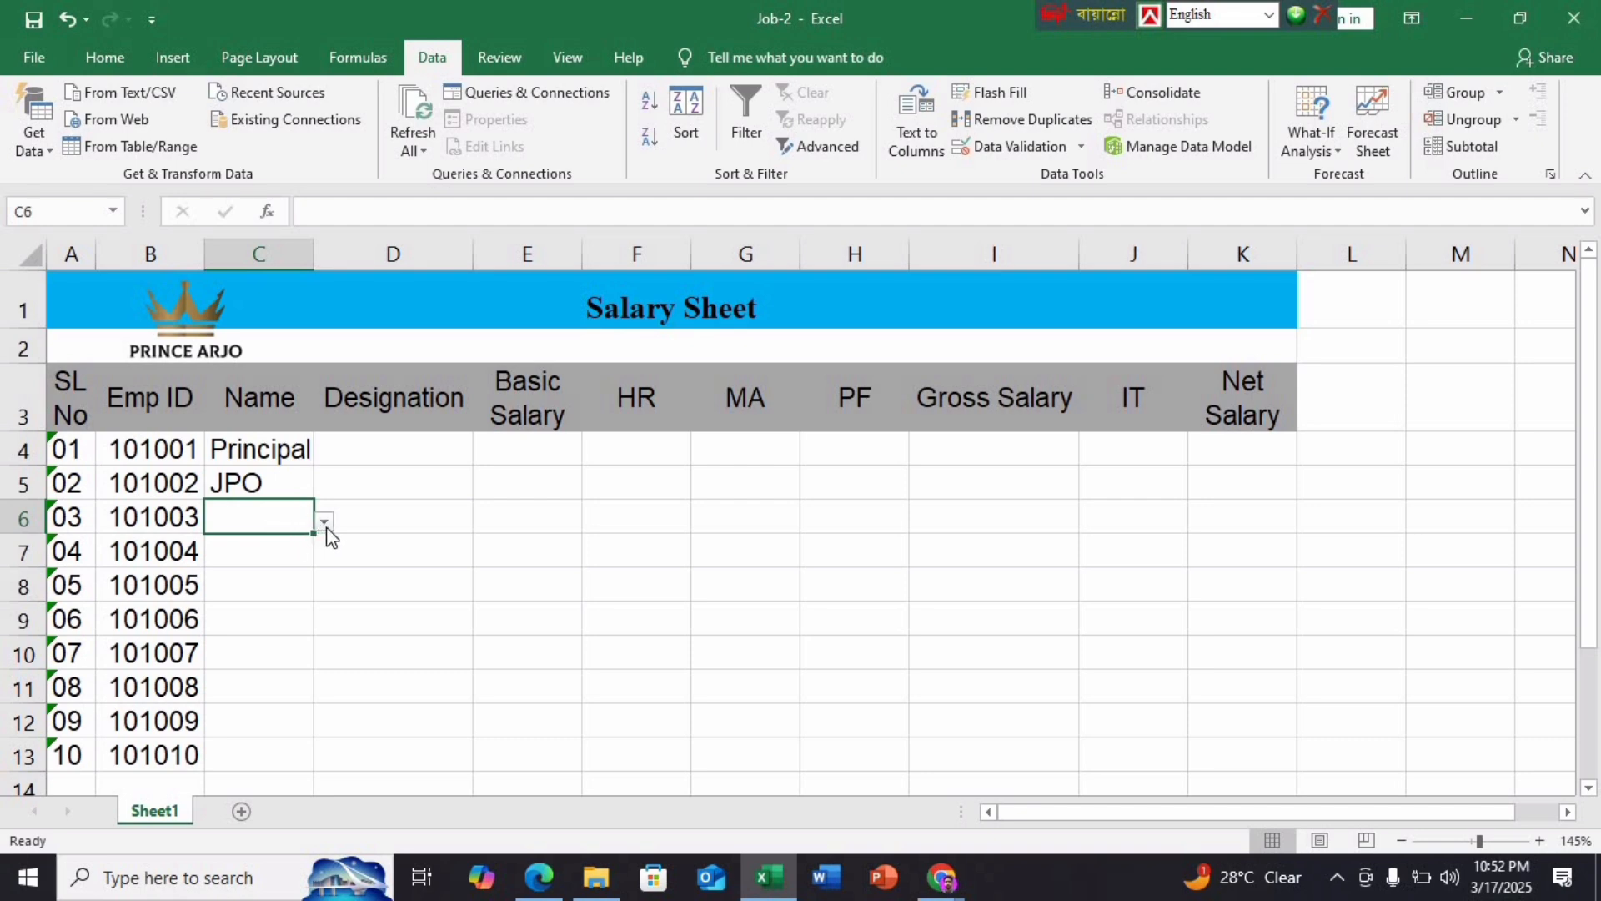
click(325, 522)
click(231, 590)
click(283, 550)
click(324, 555)
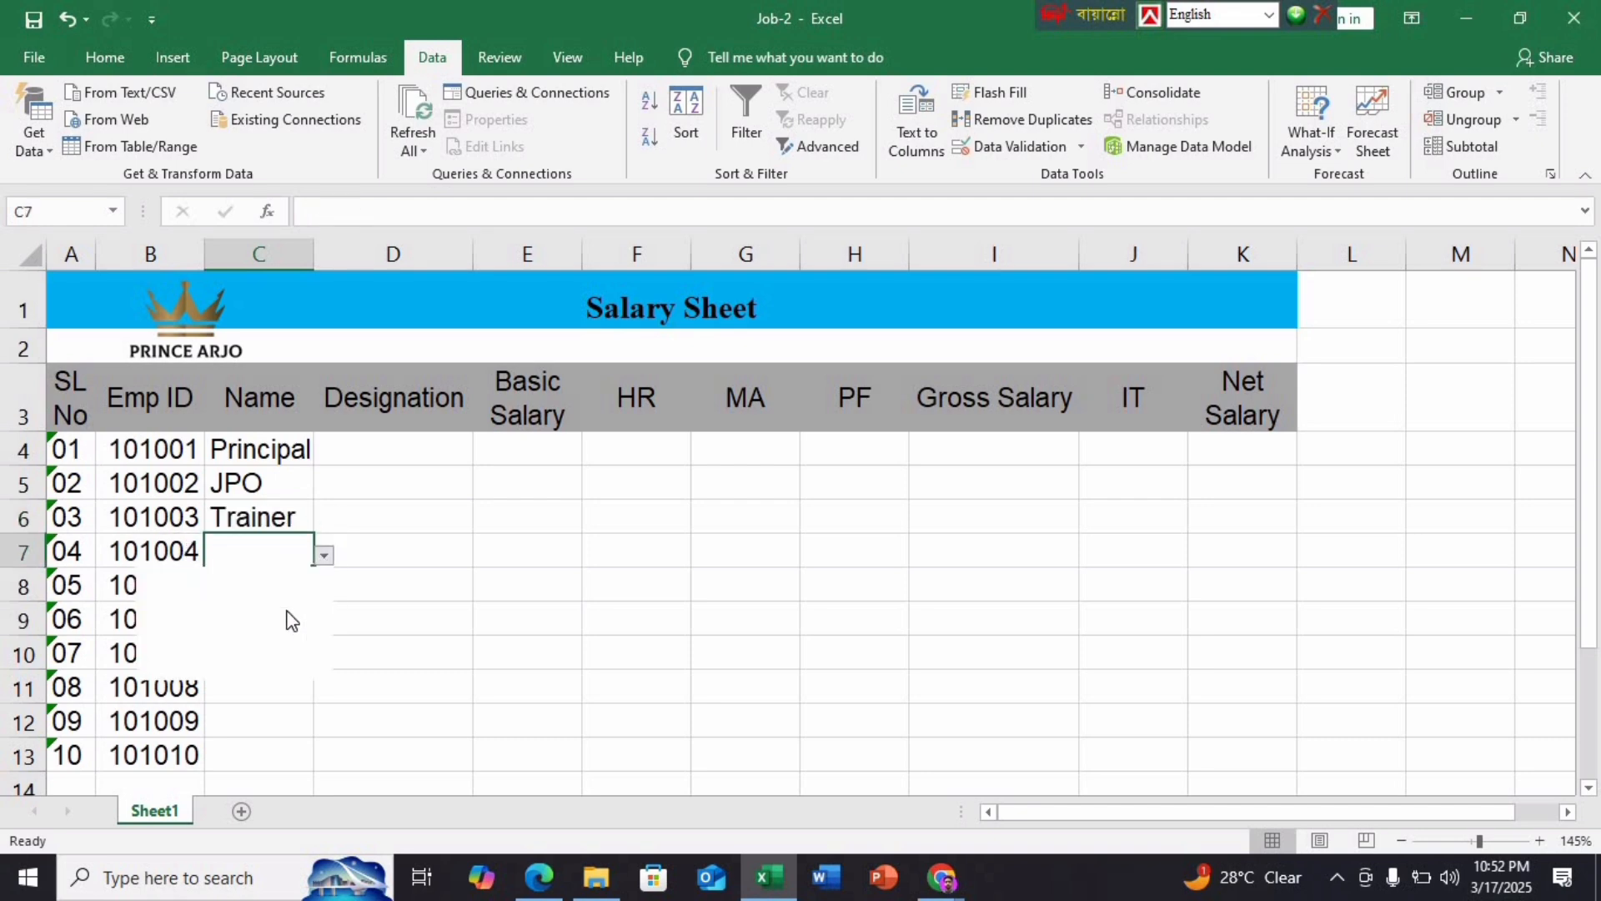
click(224, 654)
Pick Trainer, Lead Trainer and IT Officer for C8–C10, then bring the PDF sample back up
click(264, 589)
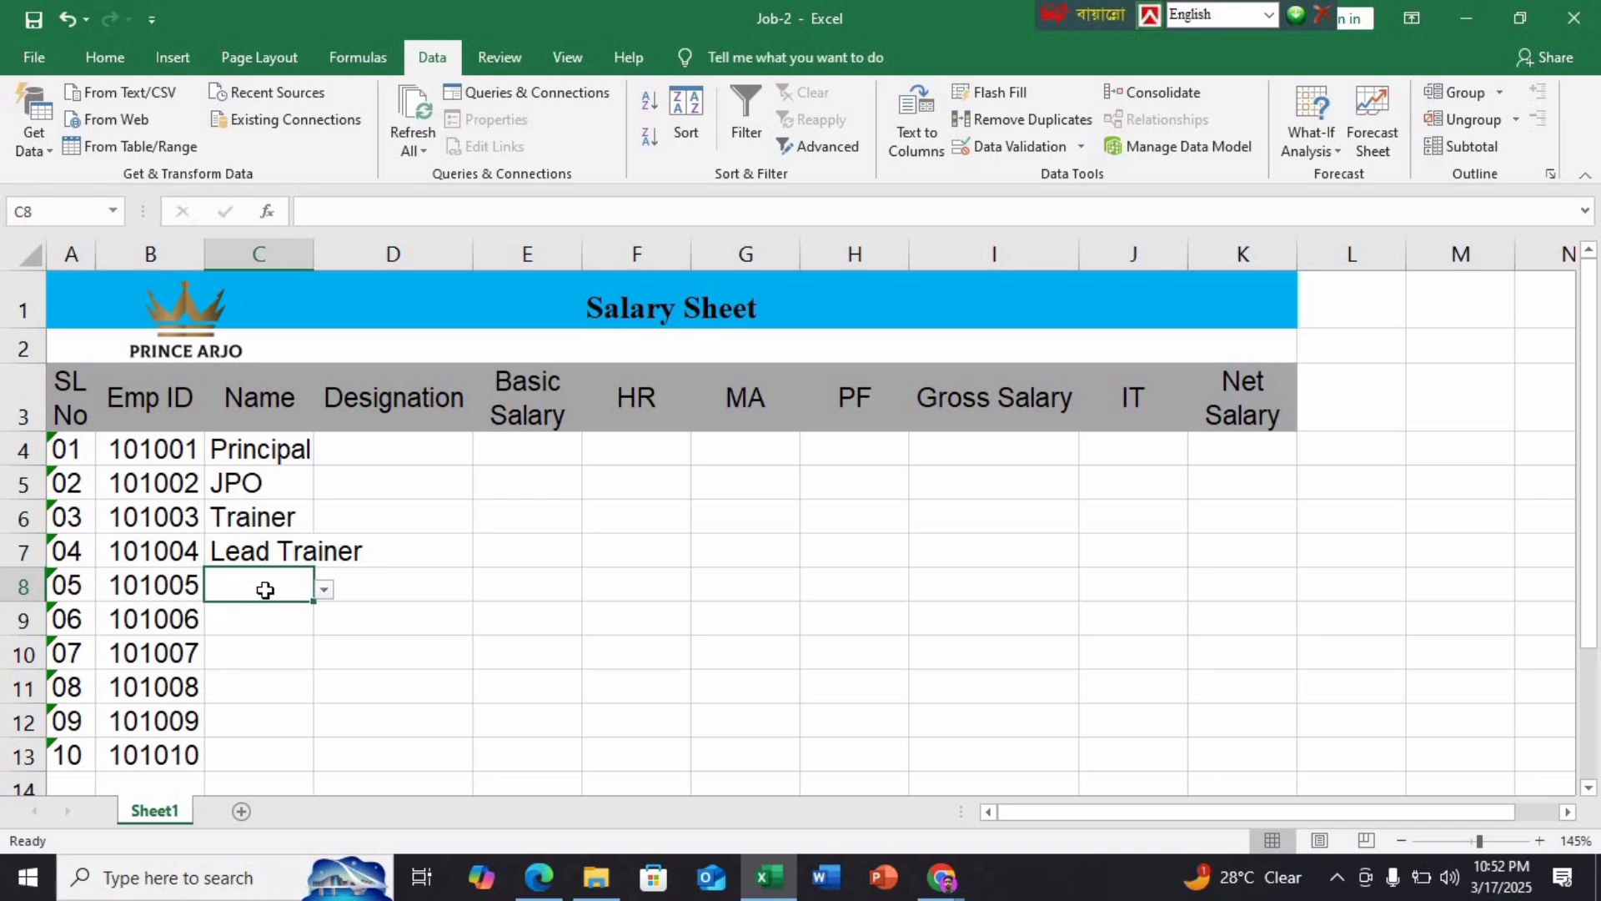
click(337, 590)
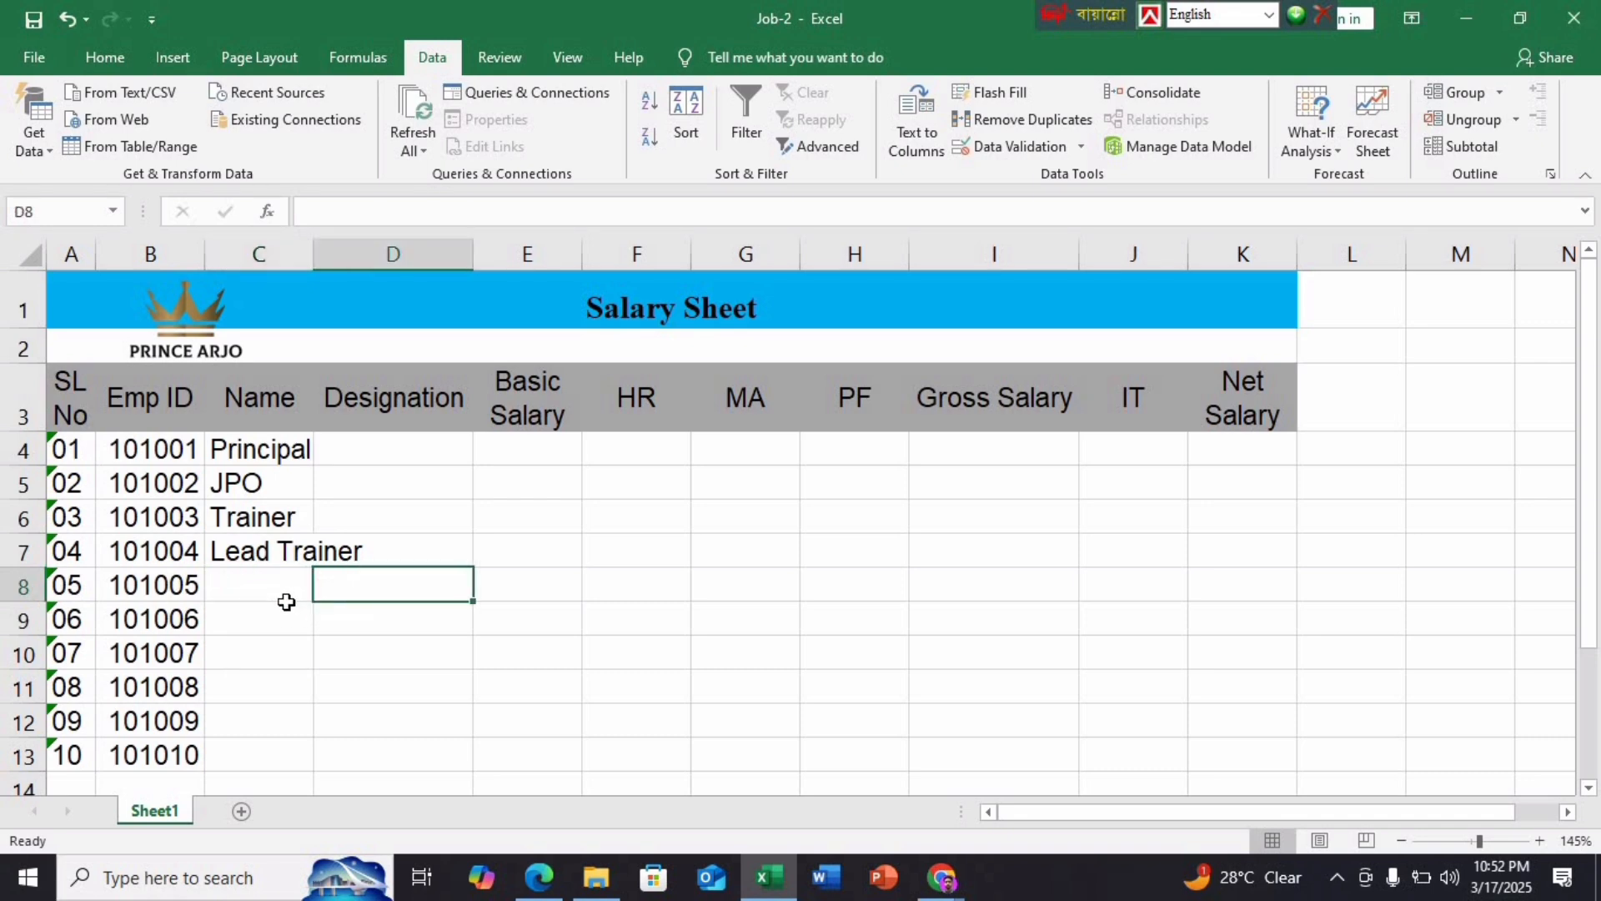
click(287, 601)
click(324, 589)
click(217, 659)
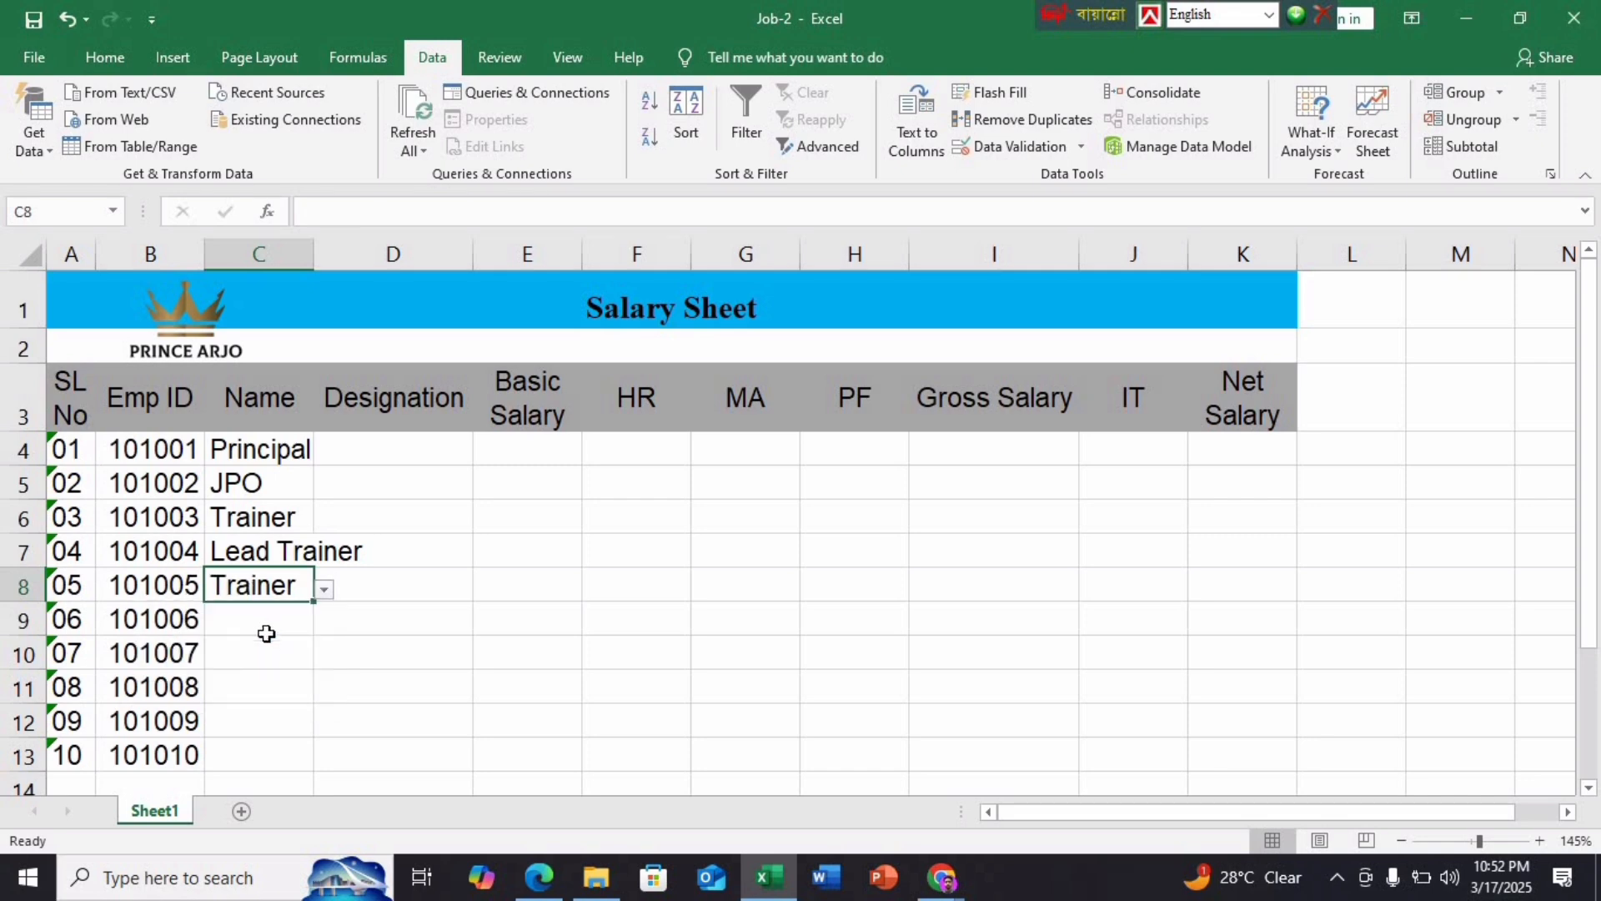
click(266, 633)
click(325, 623)
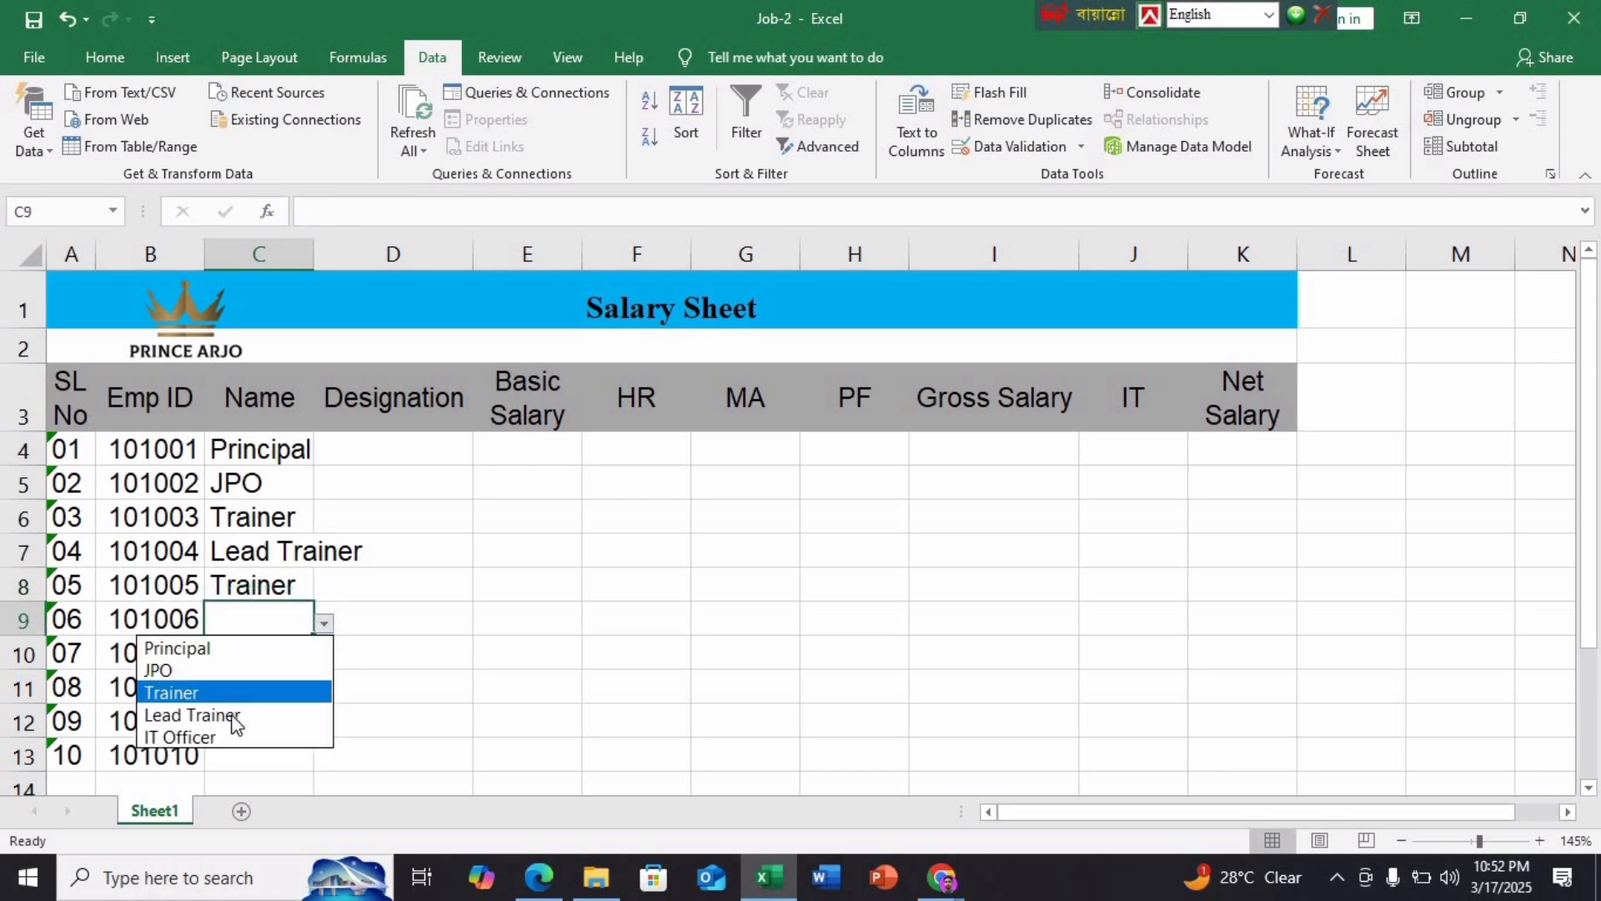
click(234, 716)
click(301, 647)
click(325, 658)
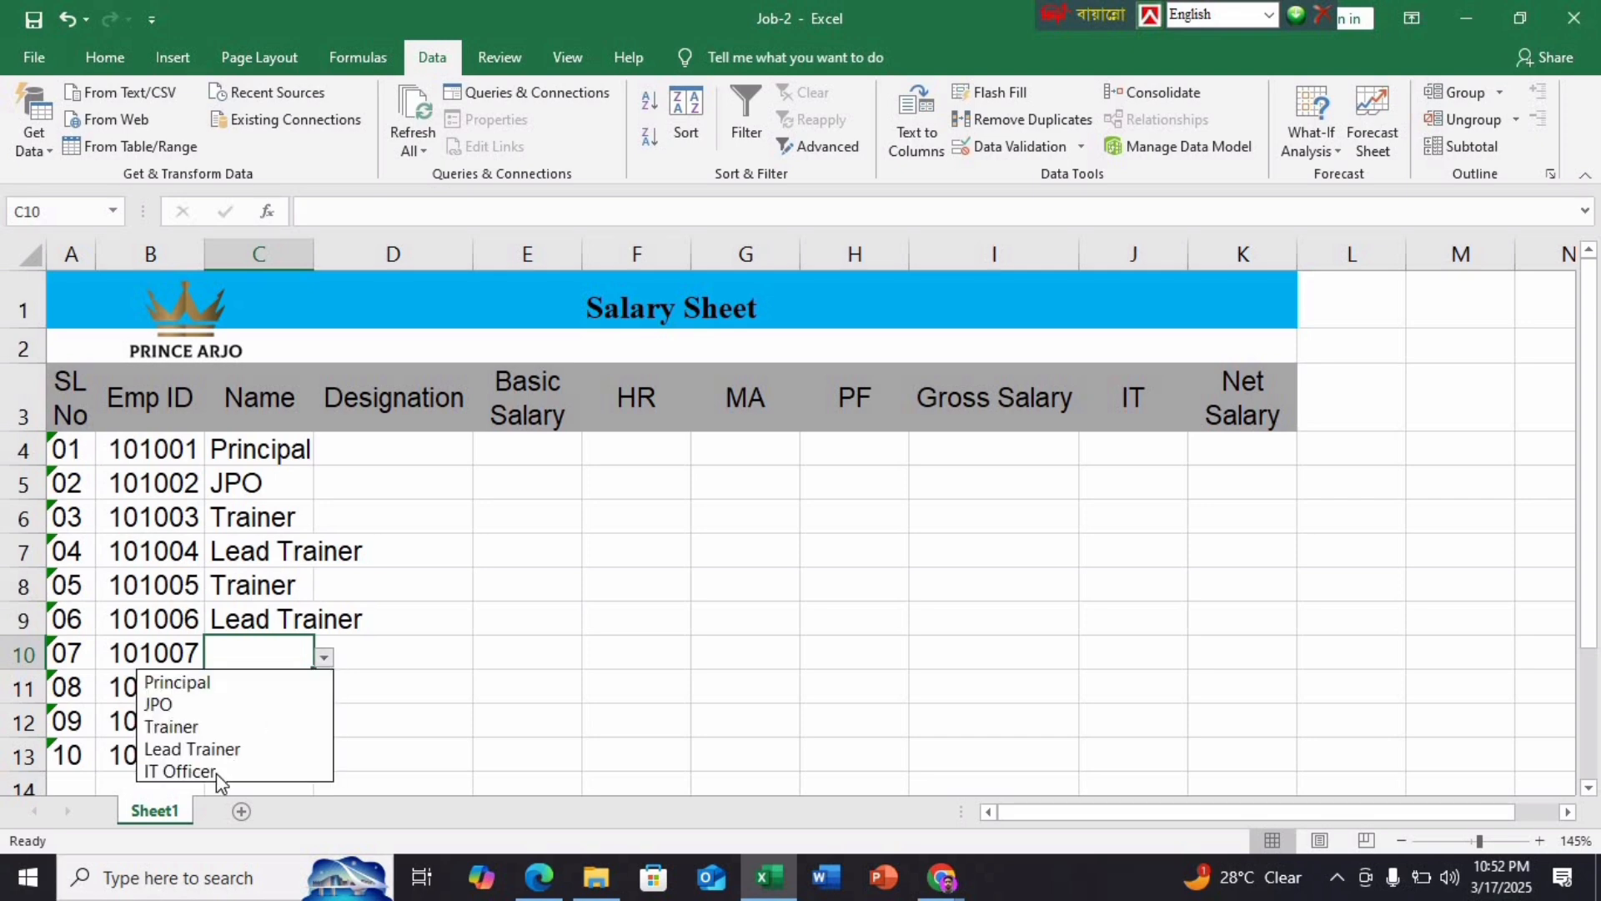
click(213, 775)
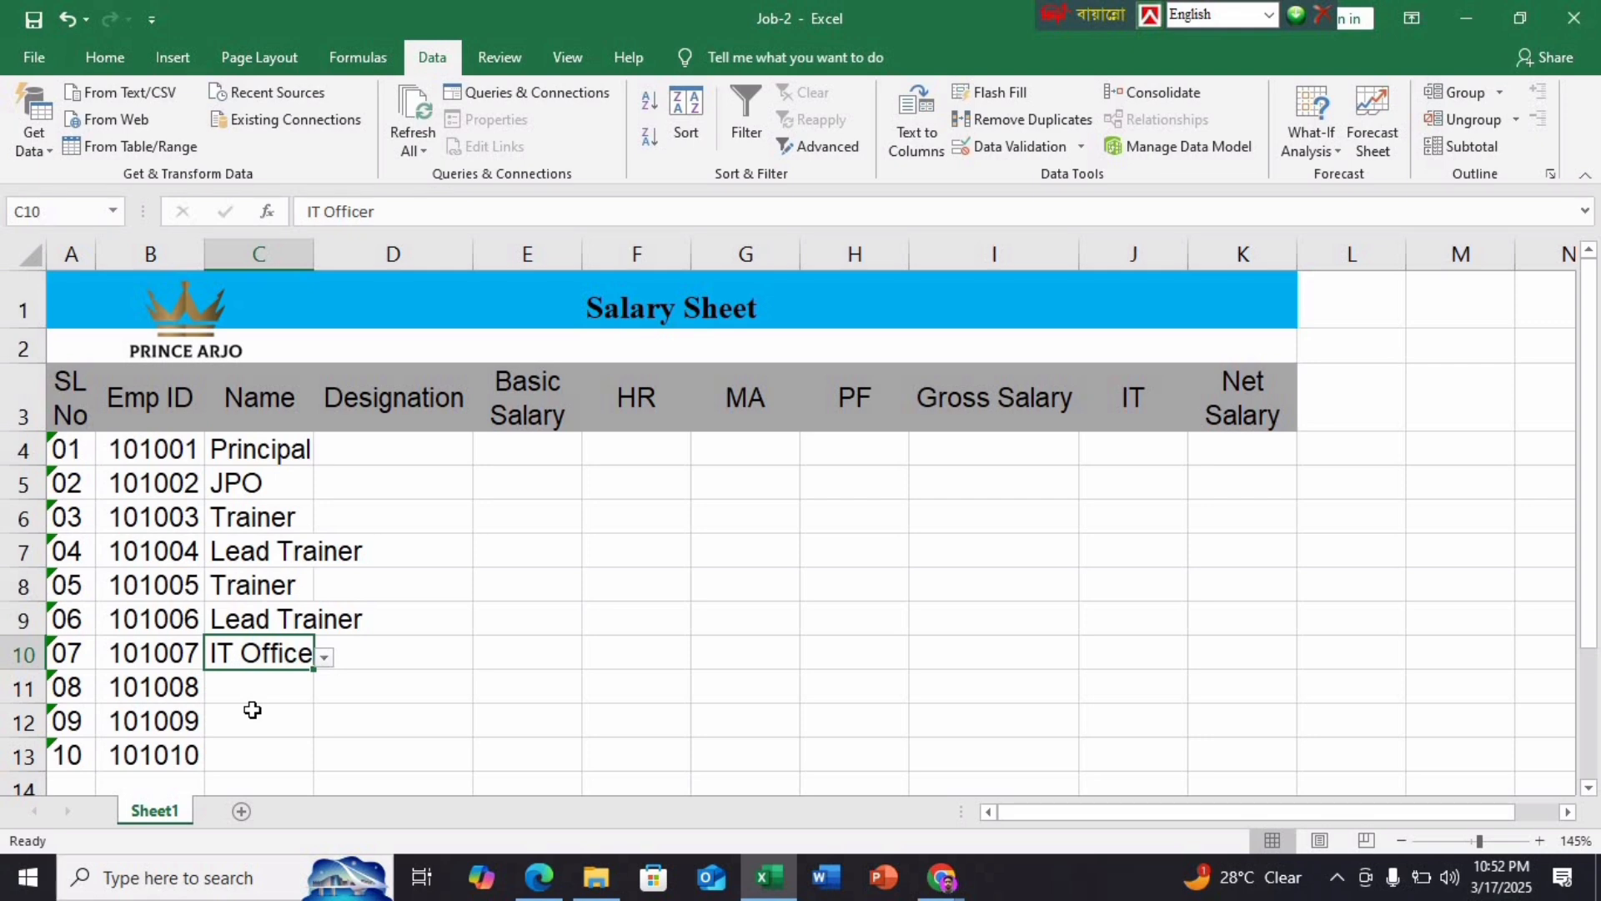
click(360, 733)
click(524, 888)
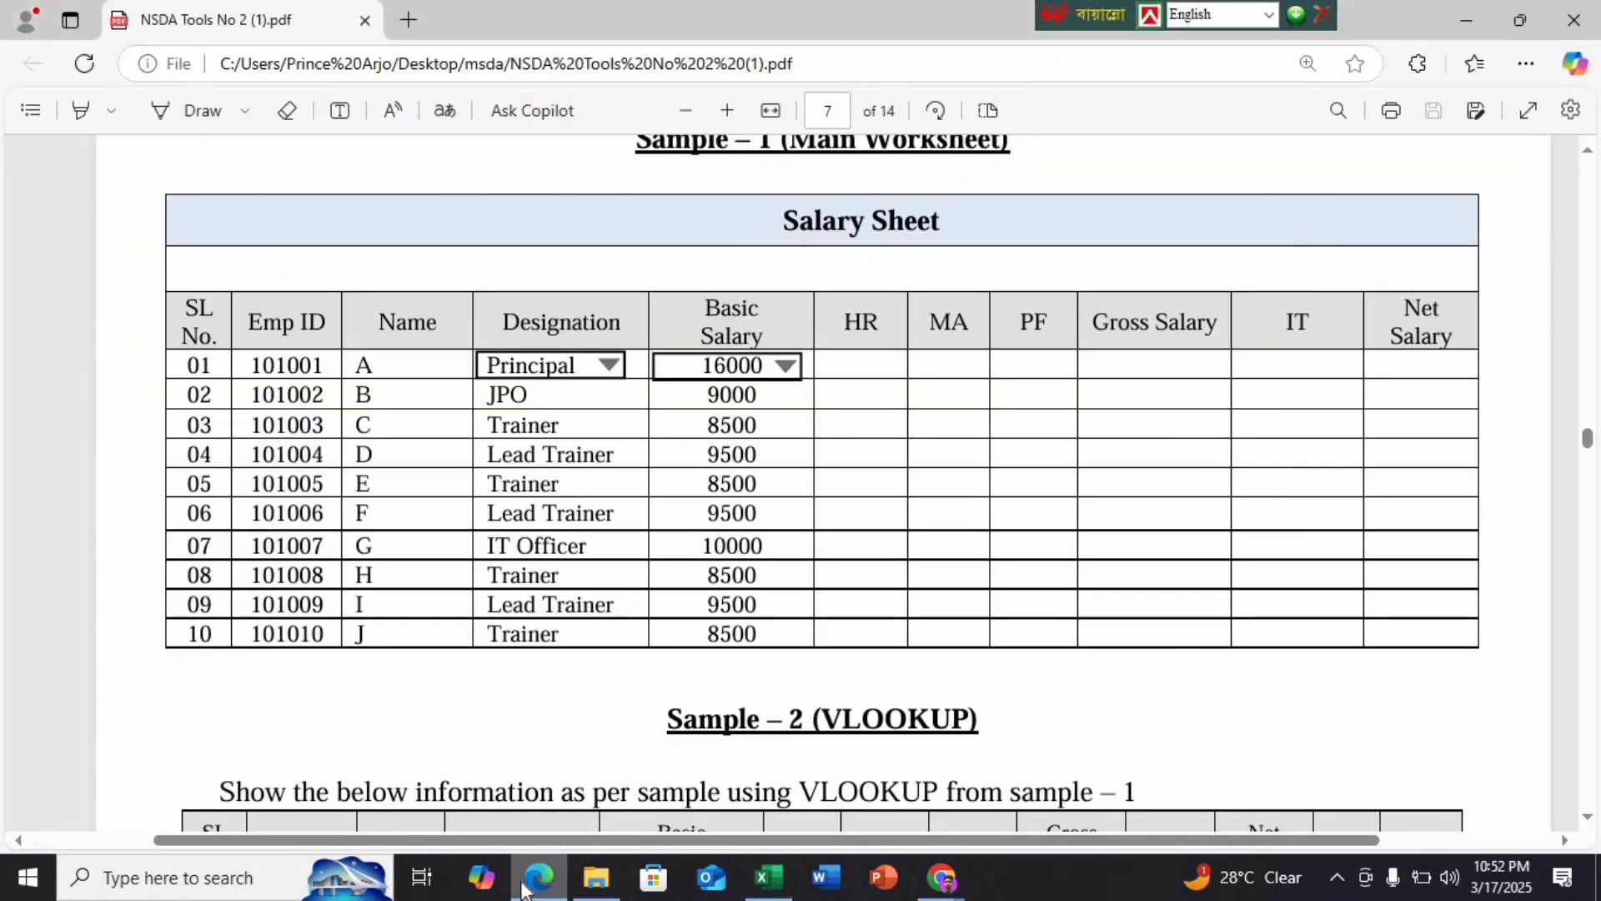
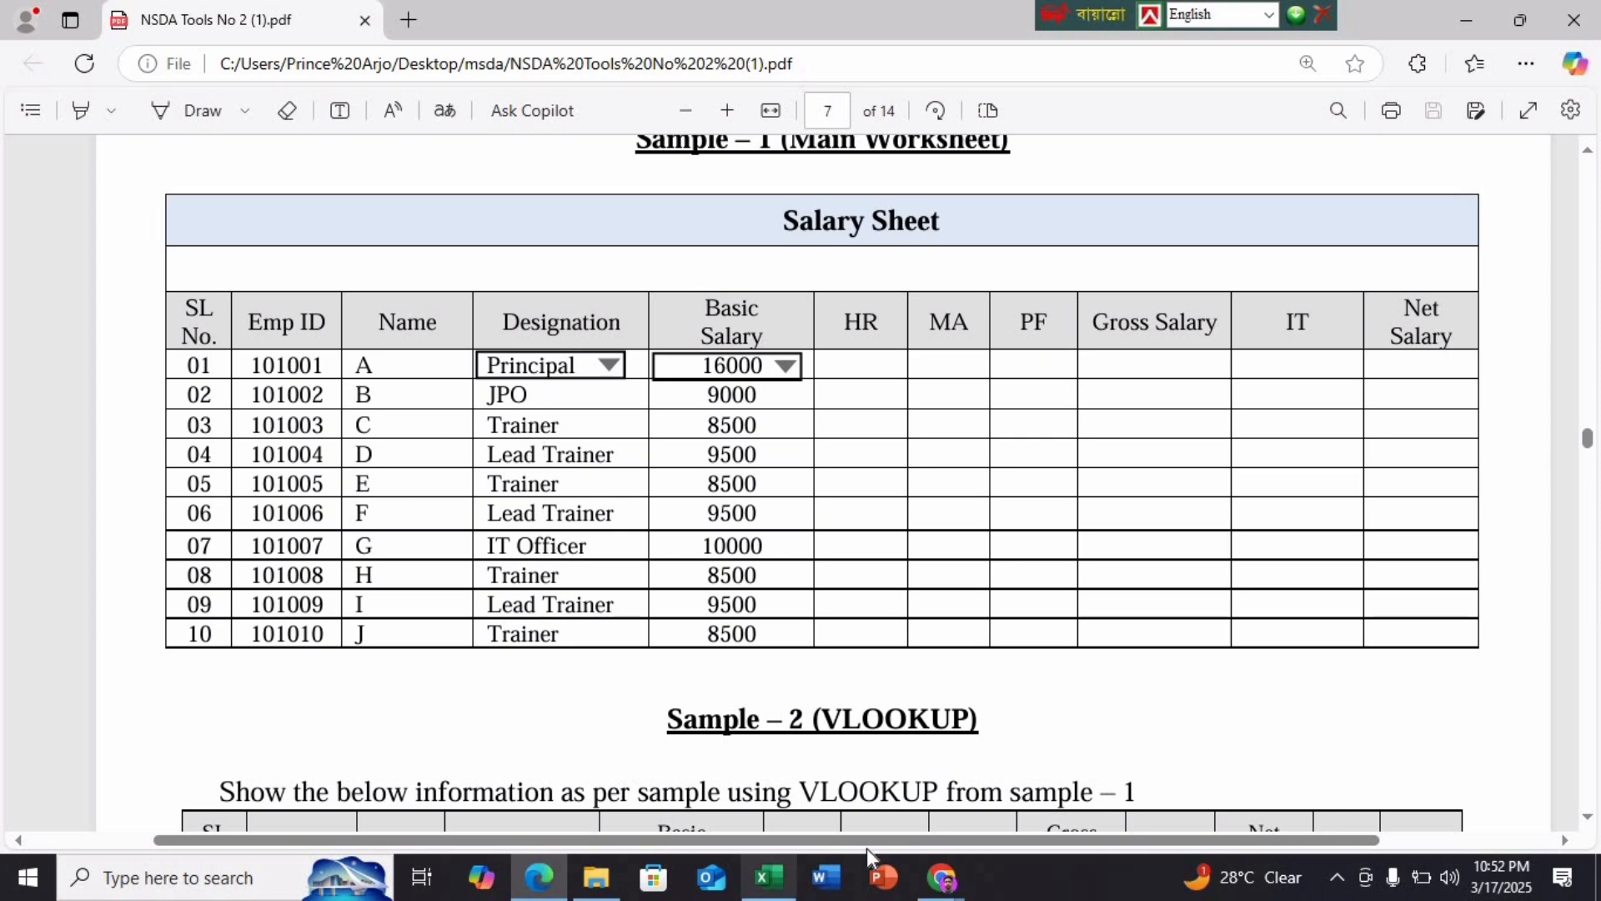
Move the designations from C4:C13 into the Designation column starting at D4
click(768, 878)
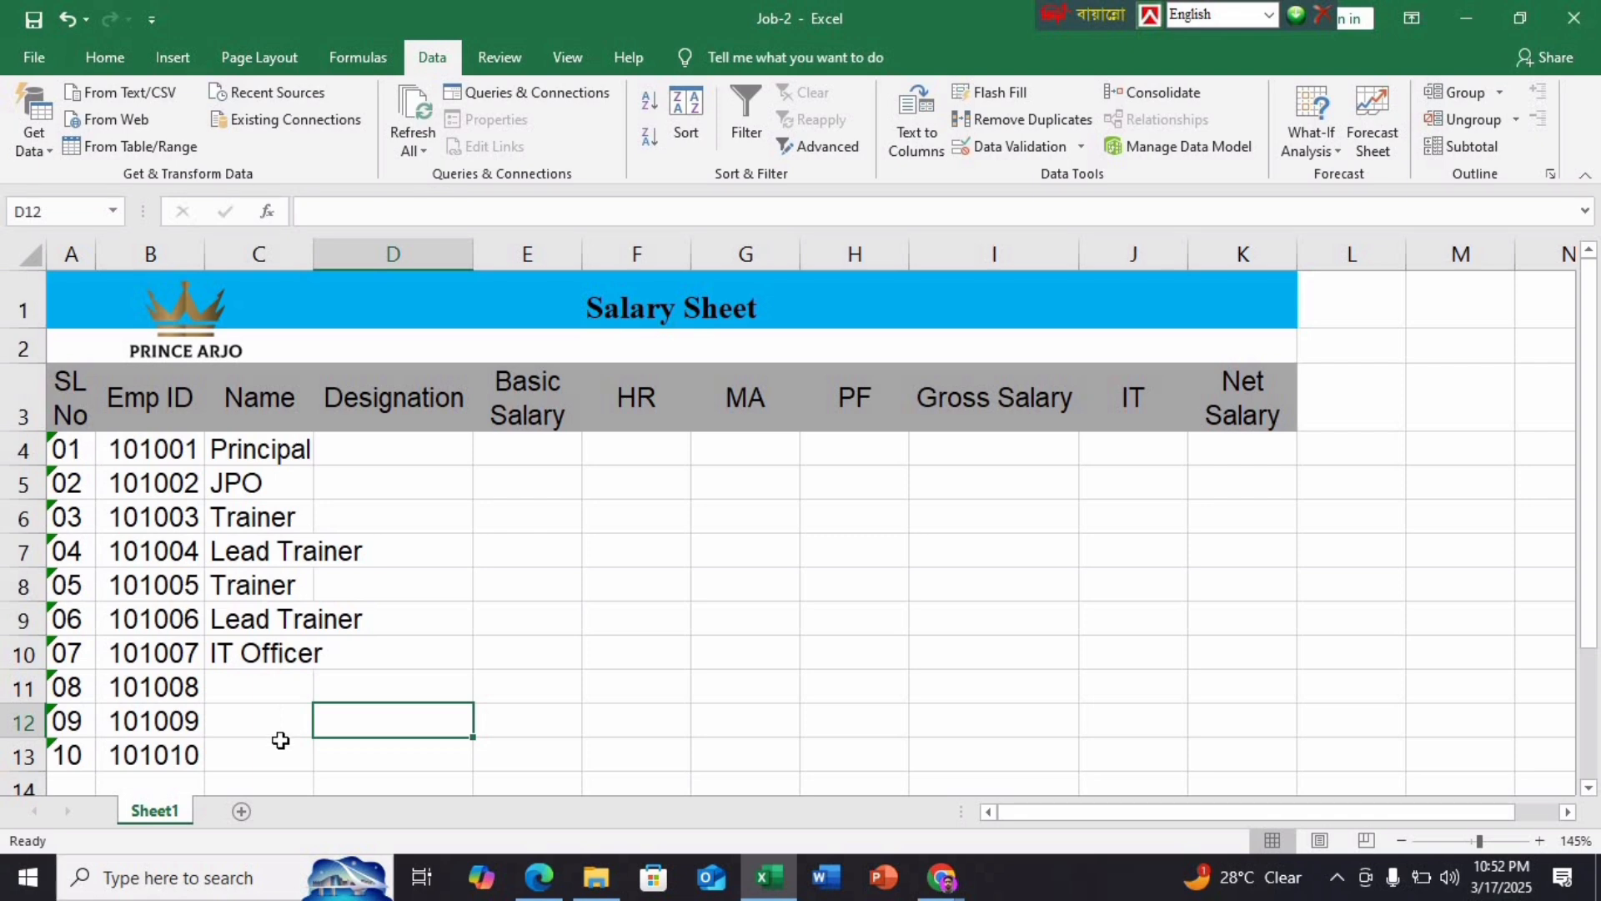
click(383, 462)
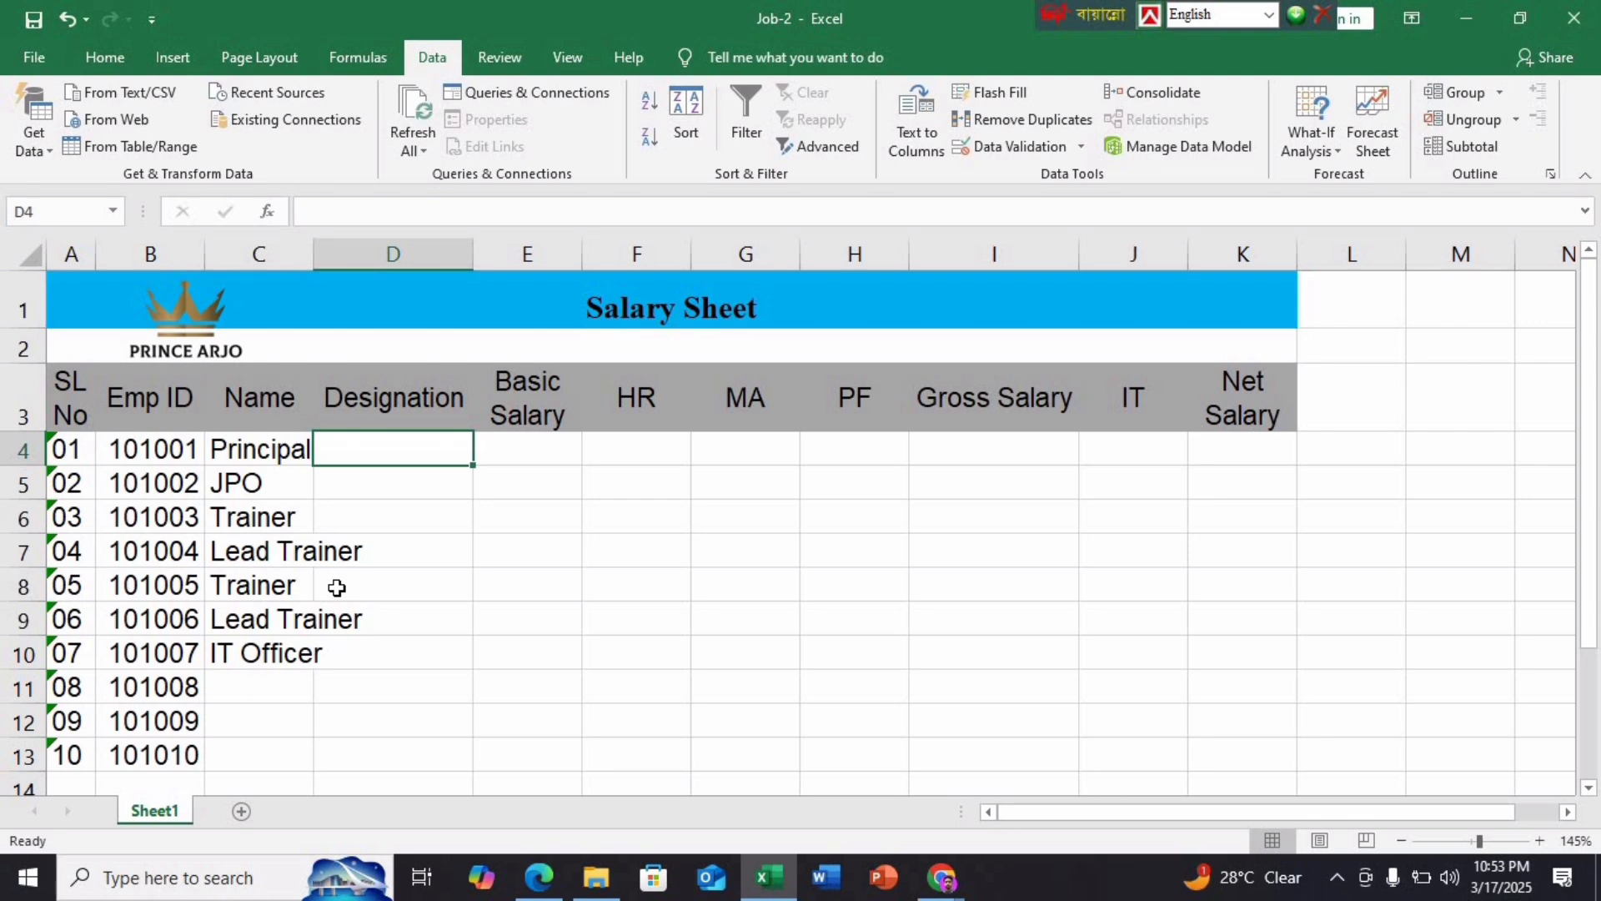
drag(275, 450, 267, 744)
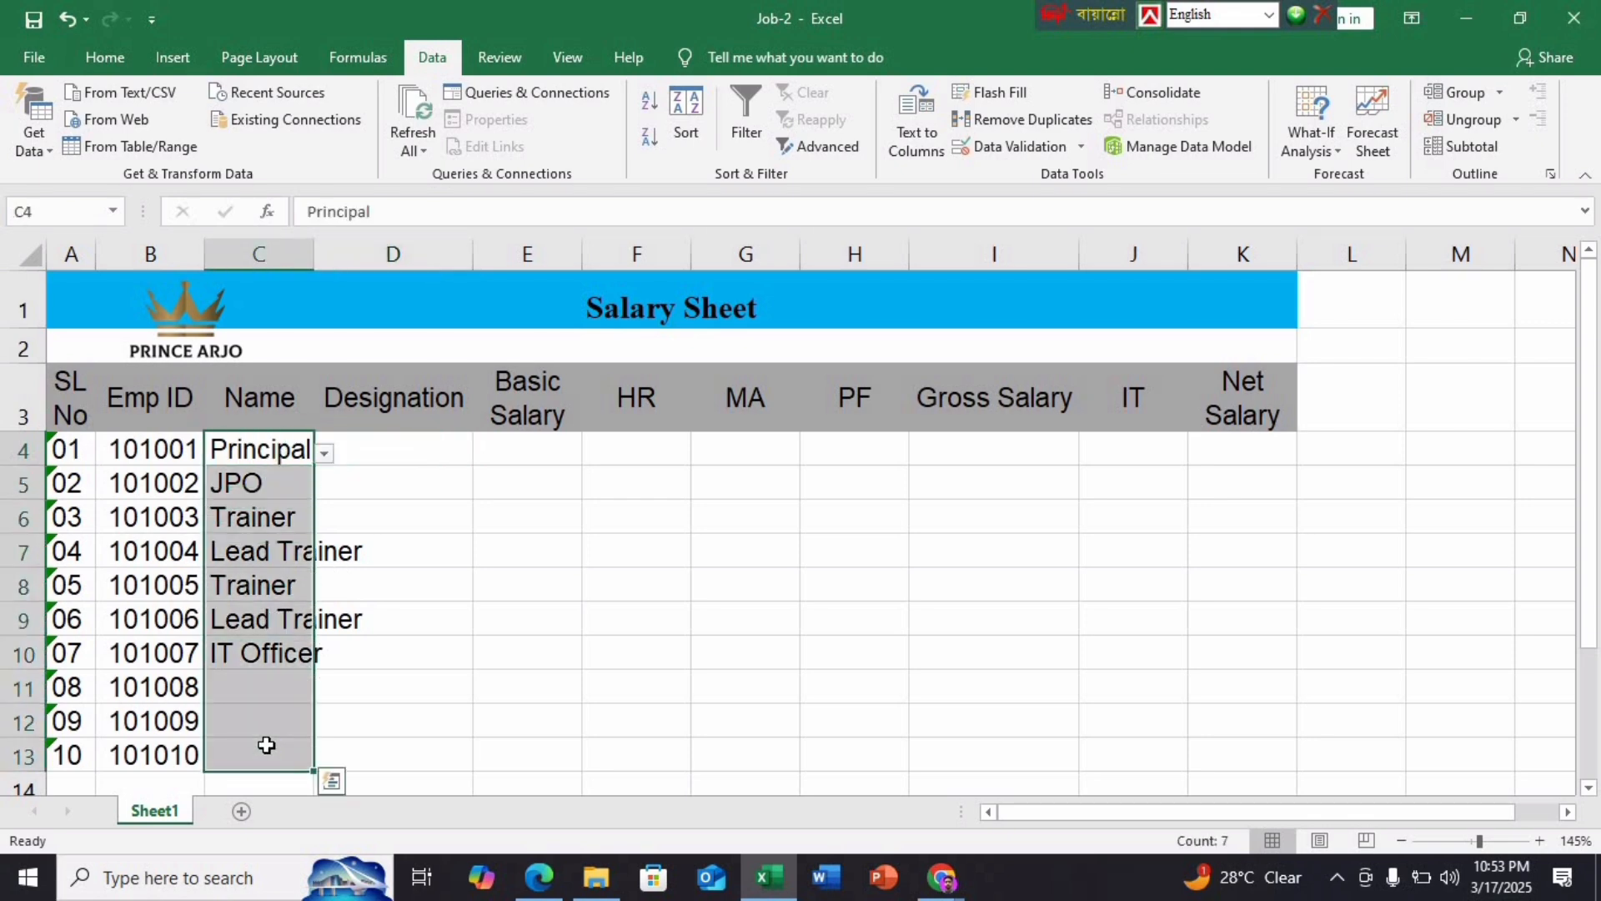
key(ctrl+c)
click(406, 448)
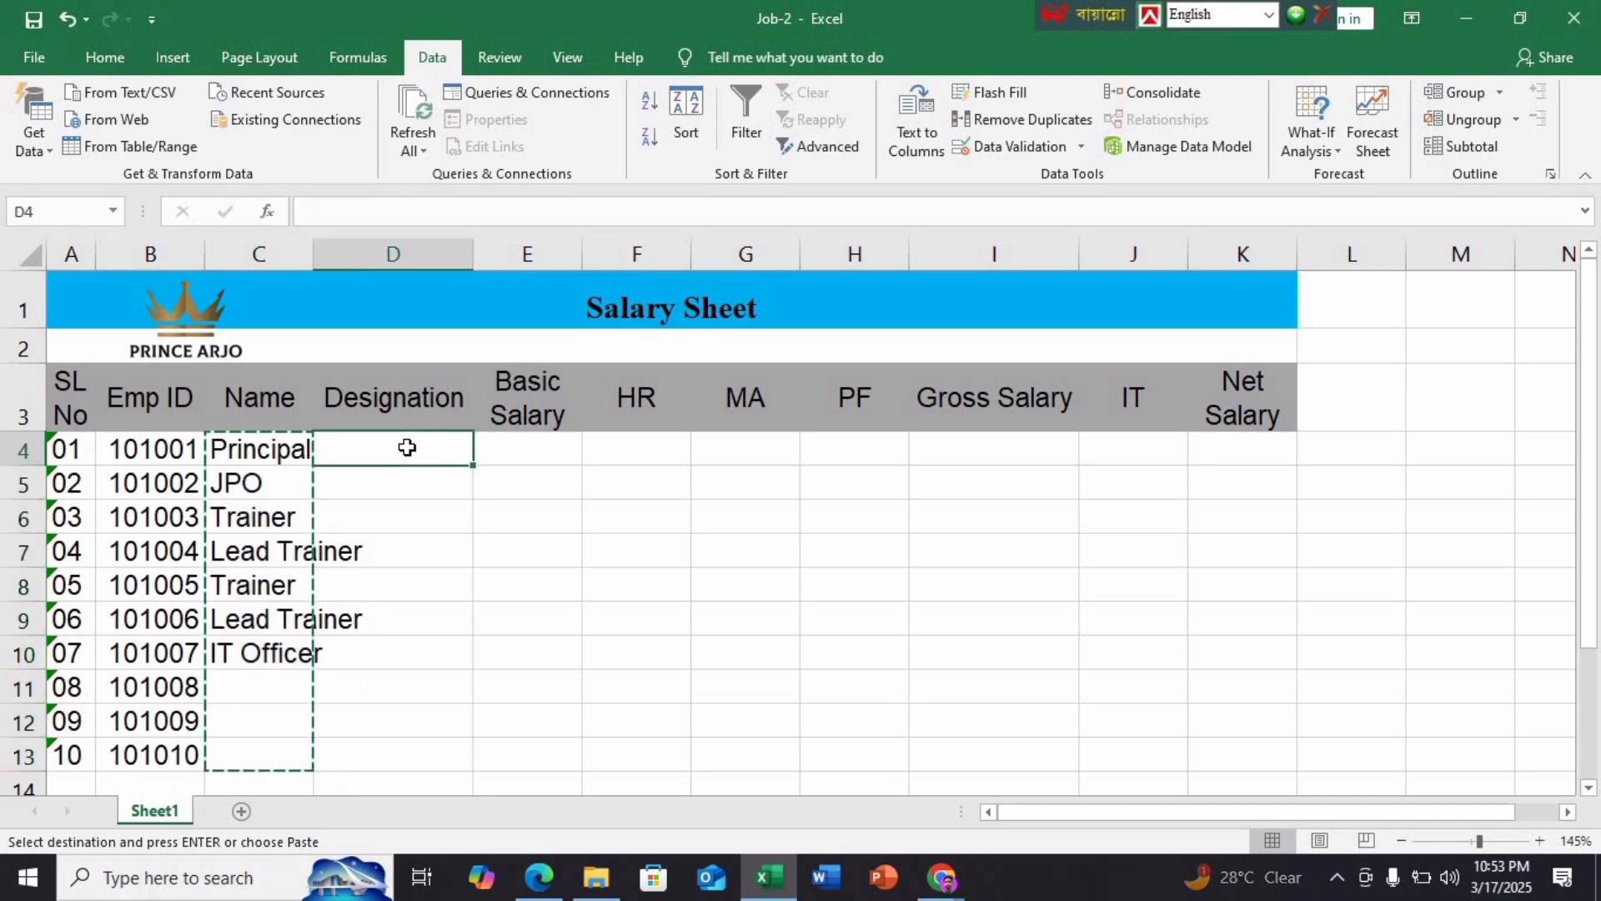
key(ctrl+v)
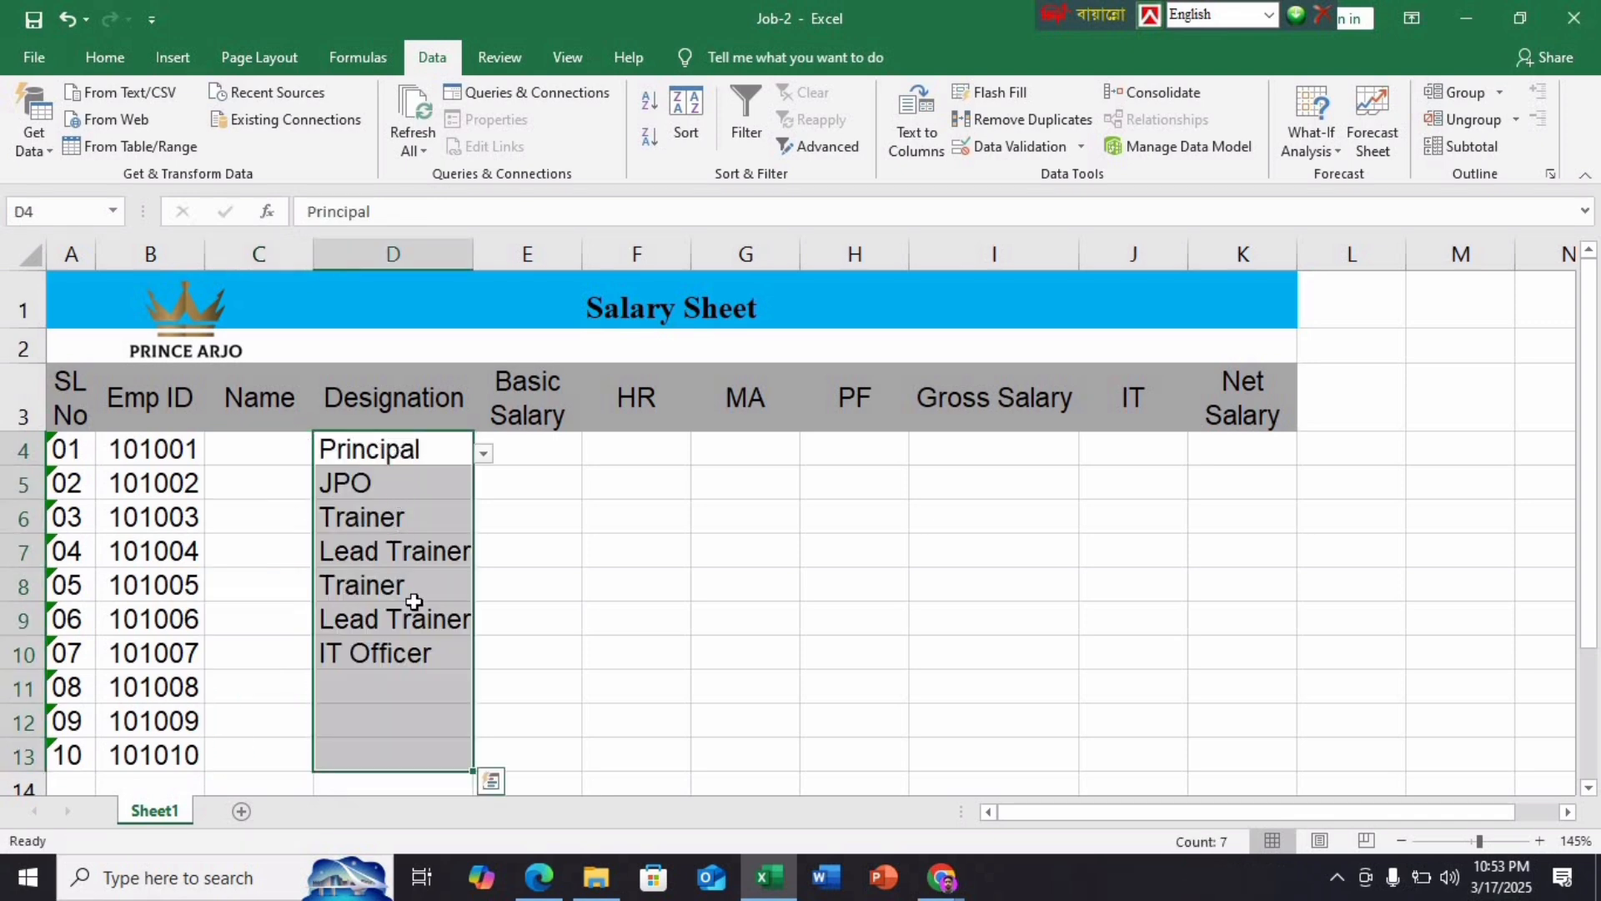
click(415, 692)
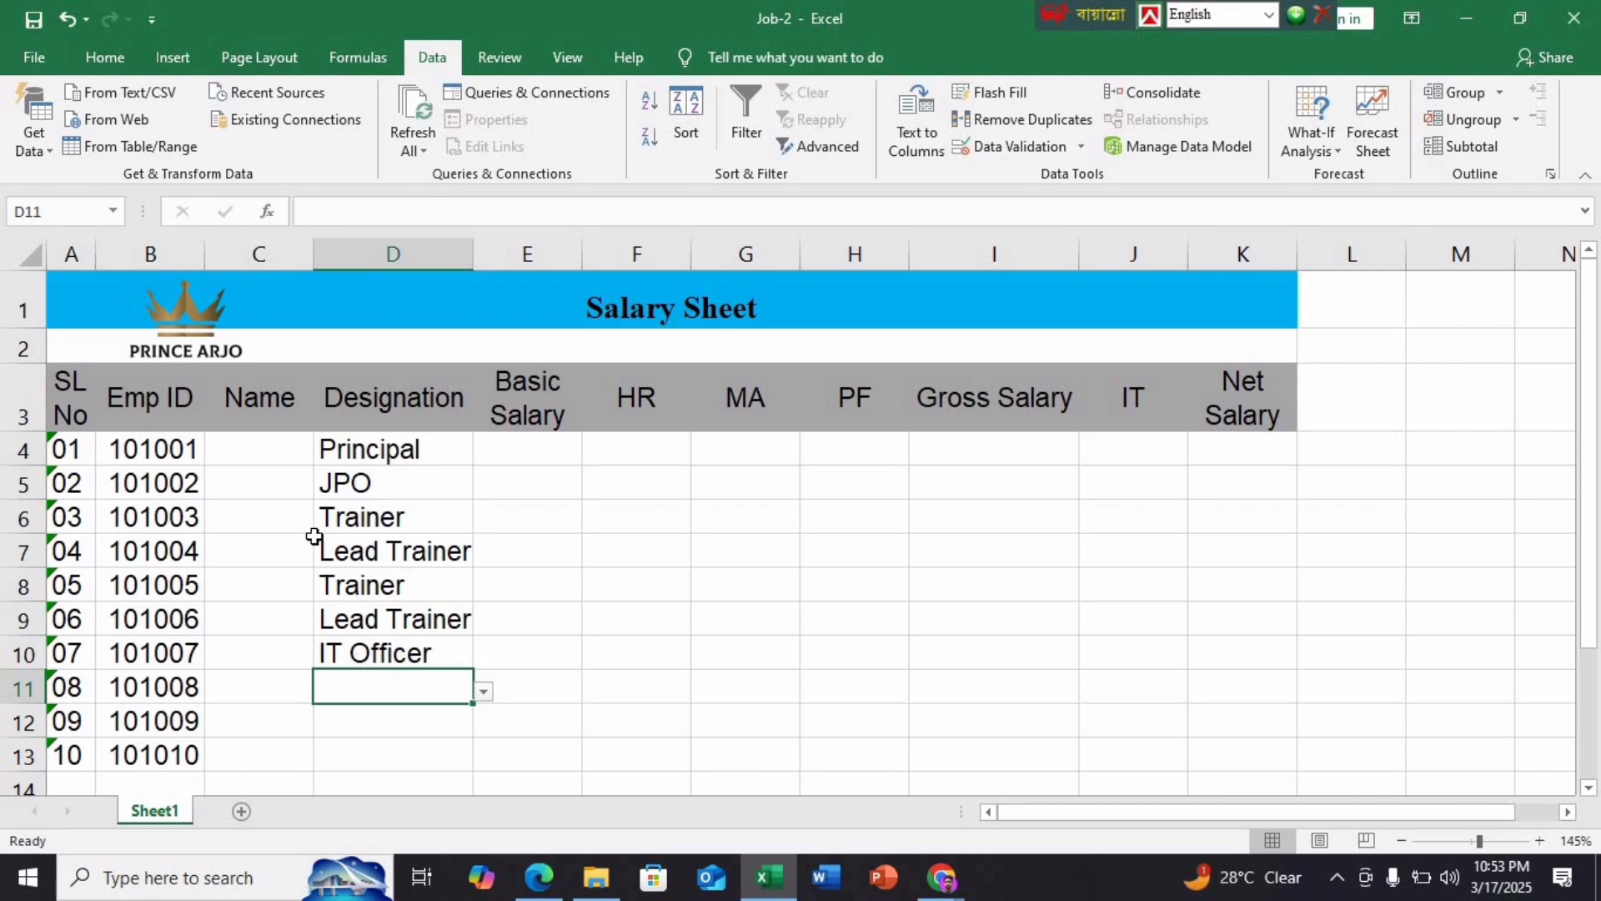
Reselect C4 to start the names, then compare against the PDF sample sheet
click(273, 461)
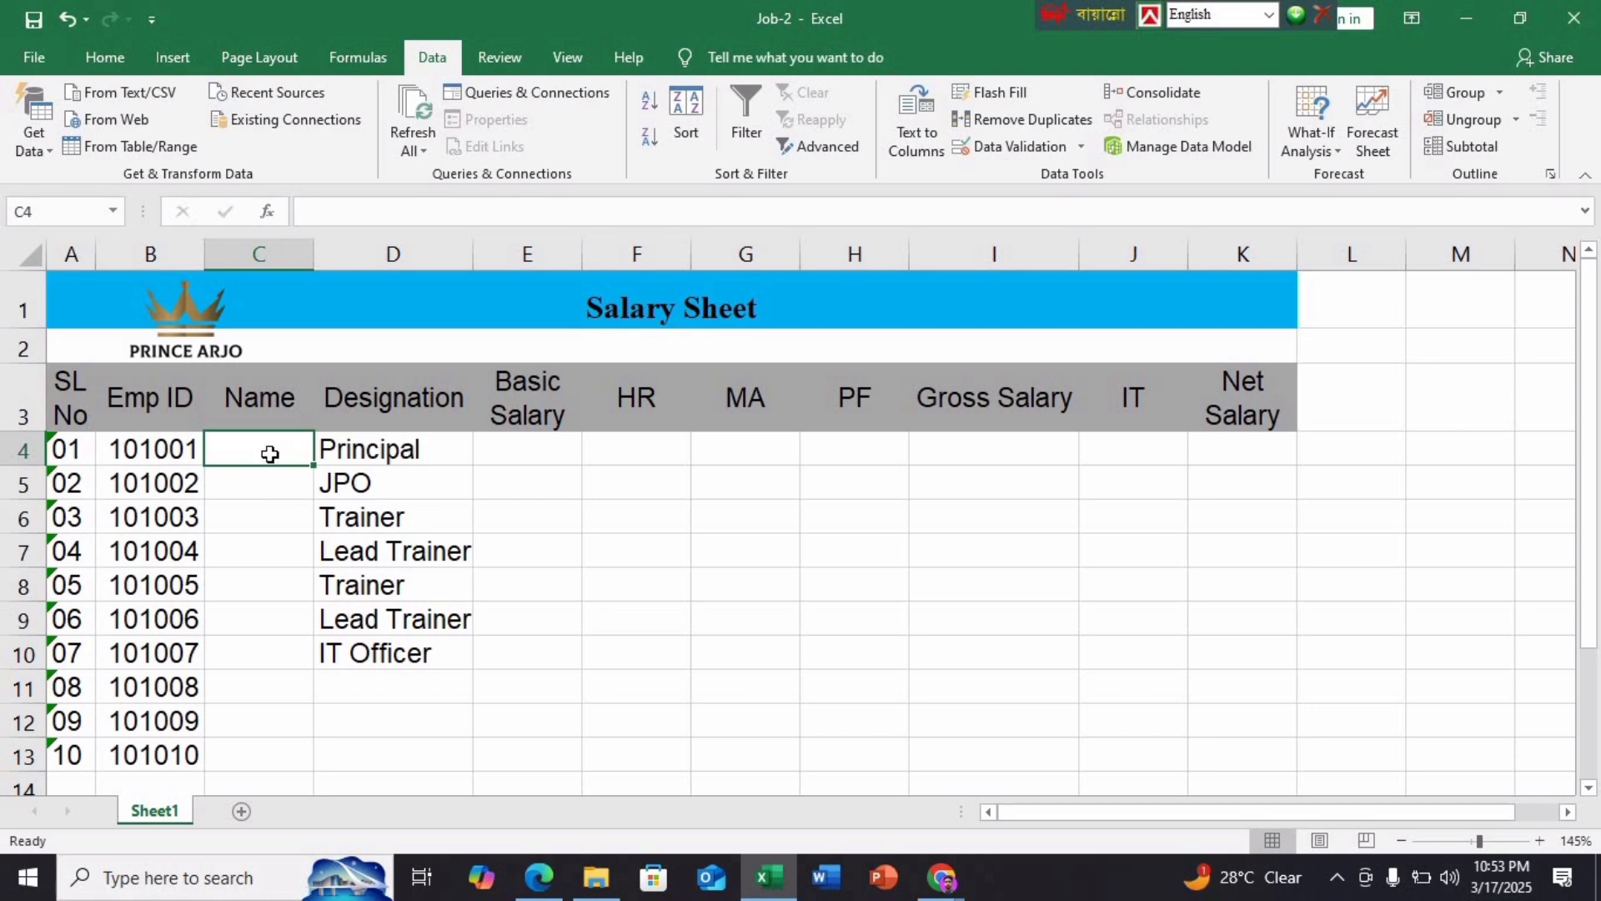
click(96, 52)
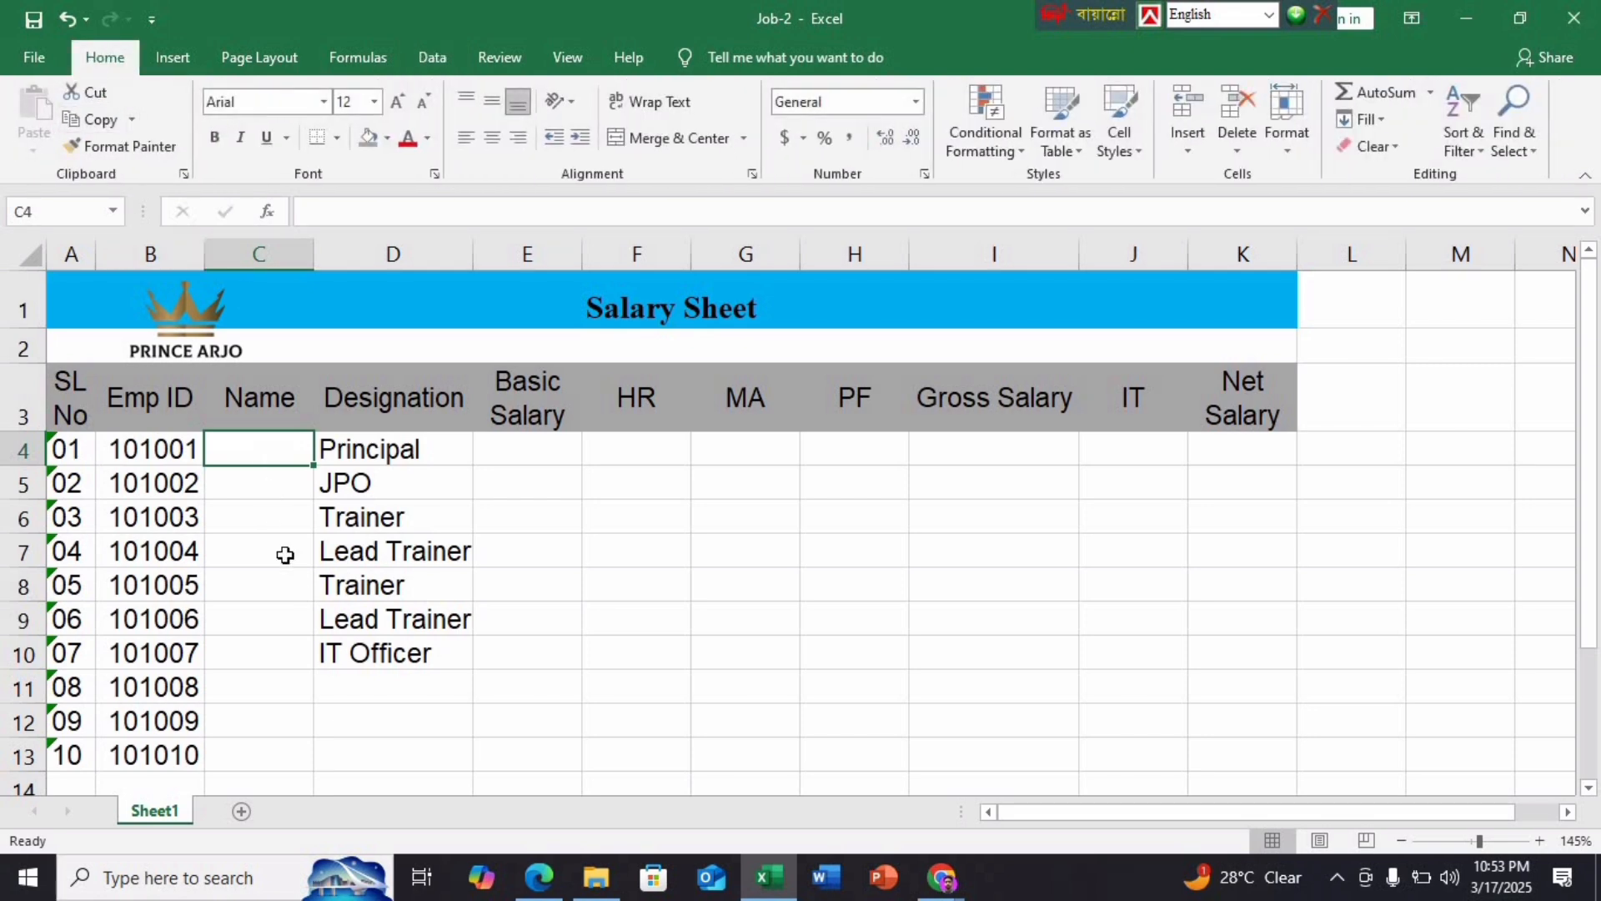
click(305, 585)
click(282, 445)
click(539, 877)
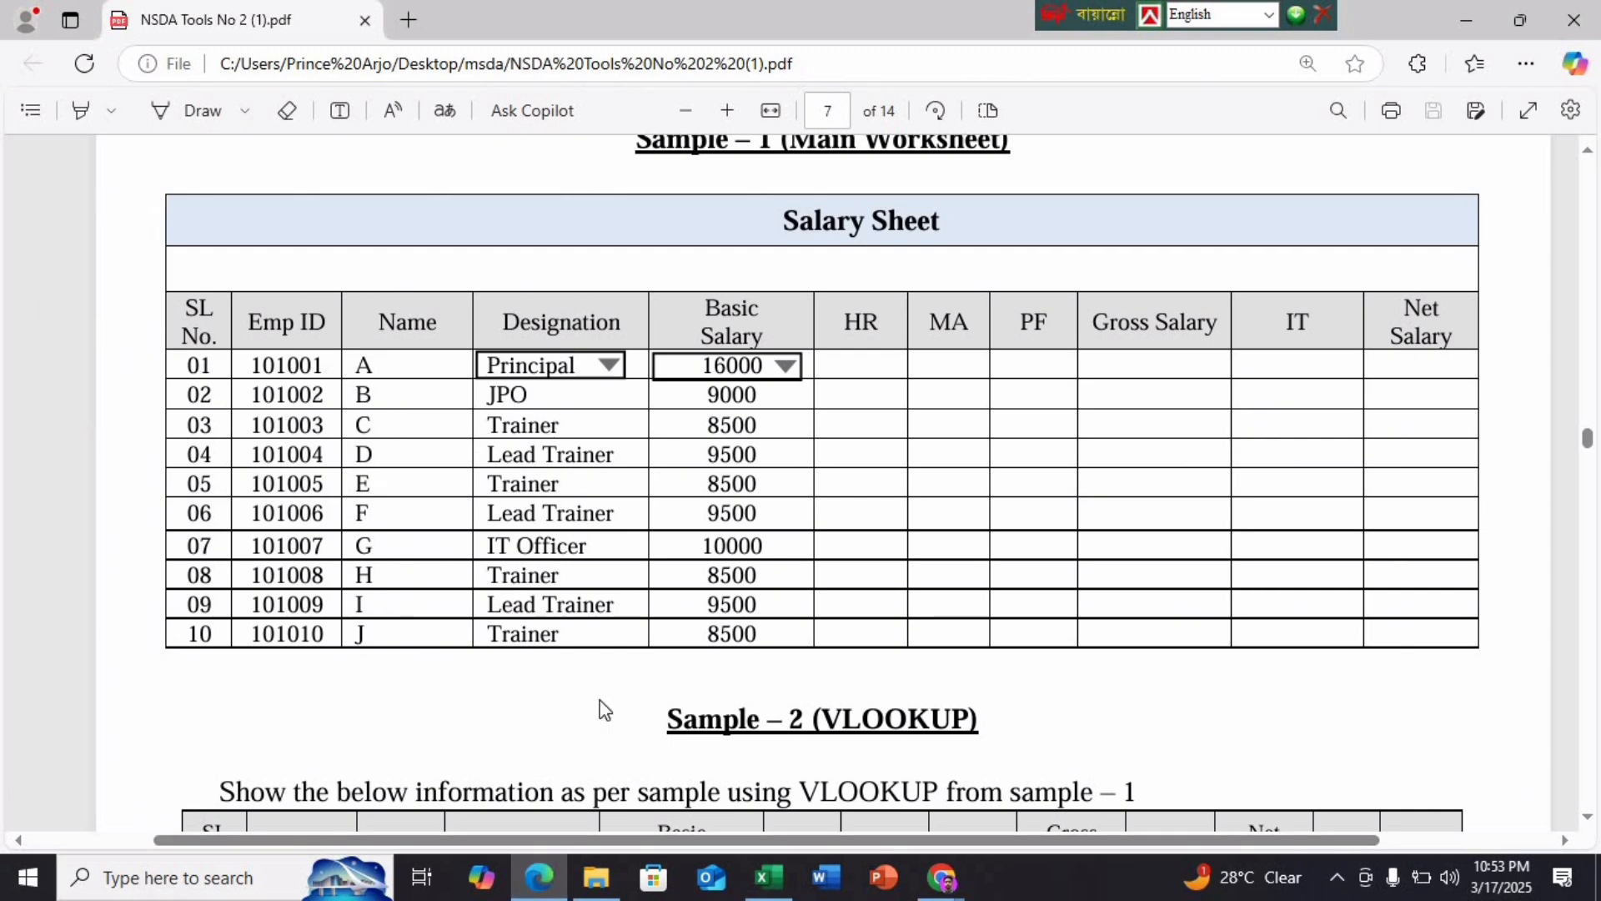
Enter the names A through J down C4:C13
click(768, 878)
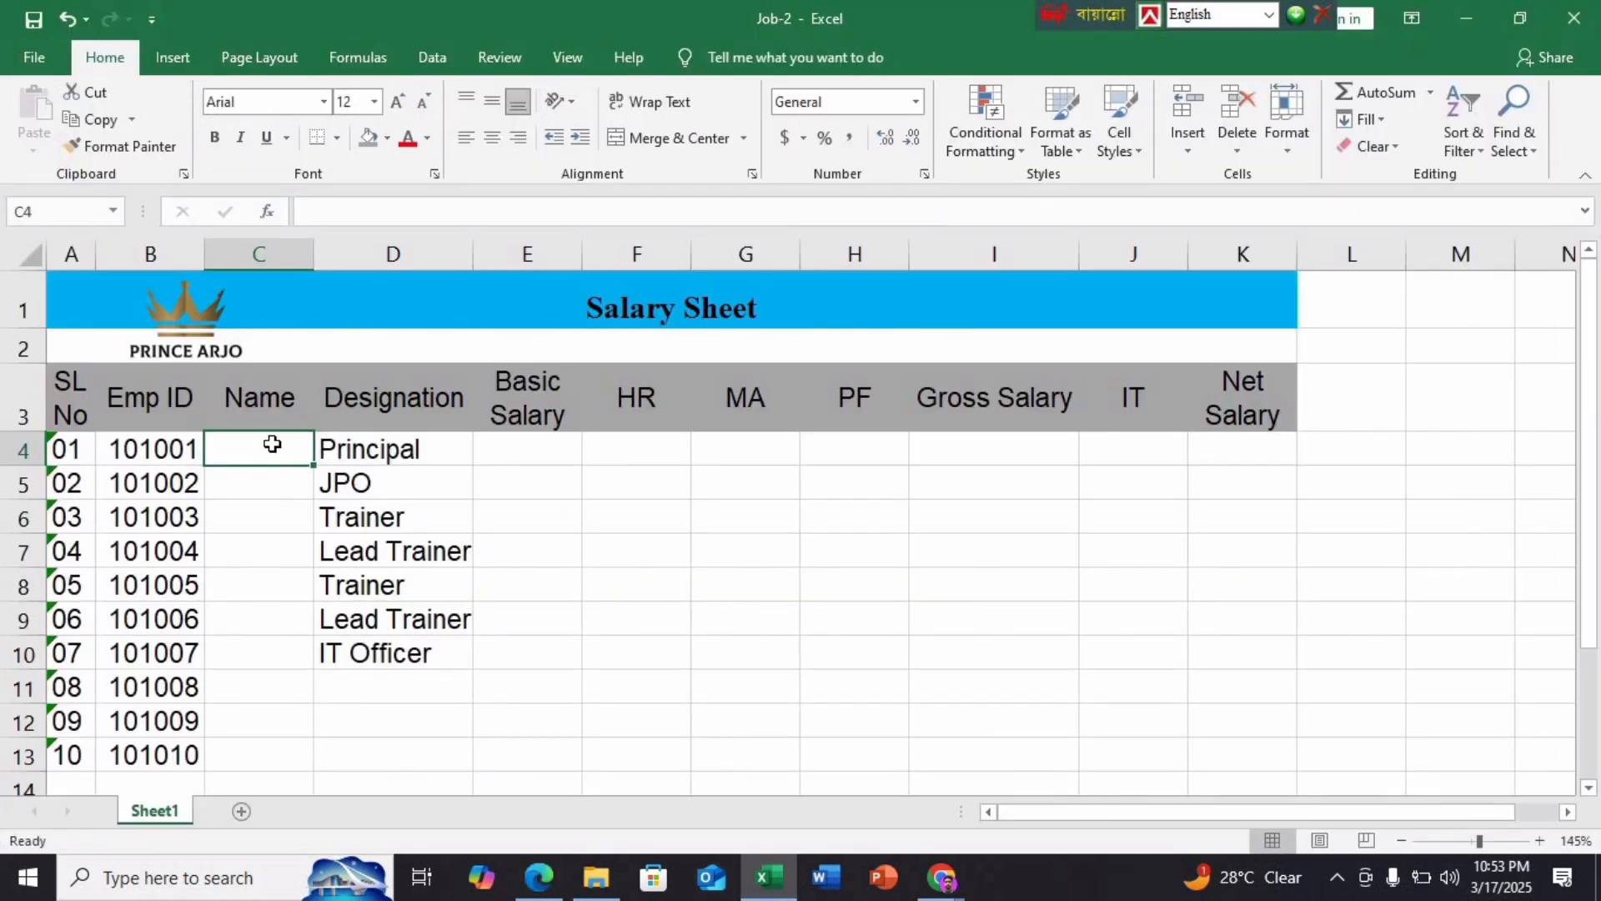
text(A)
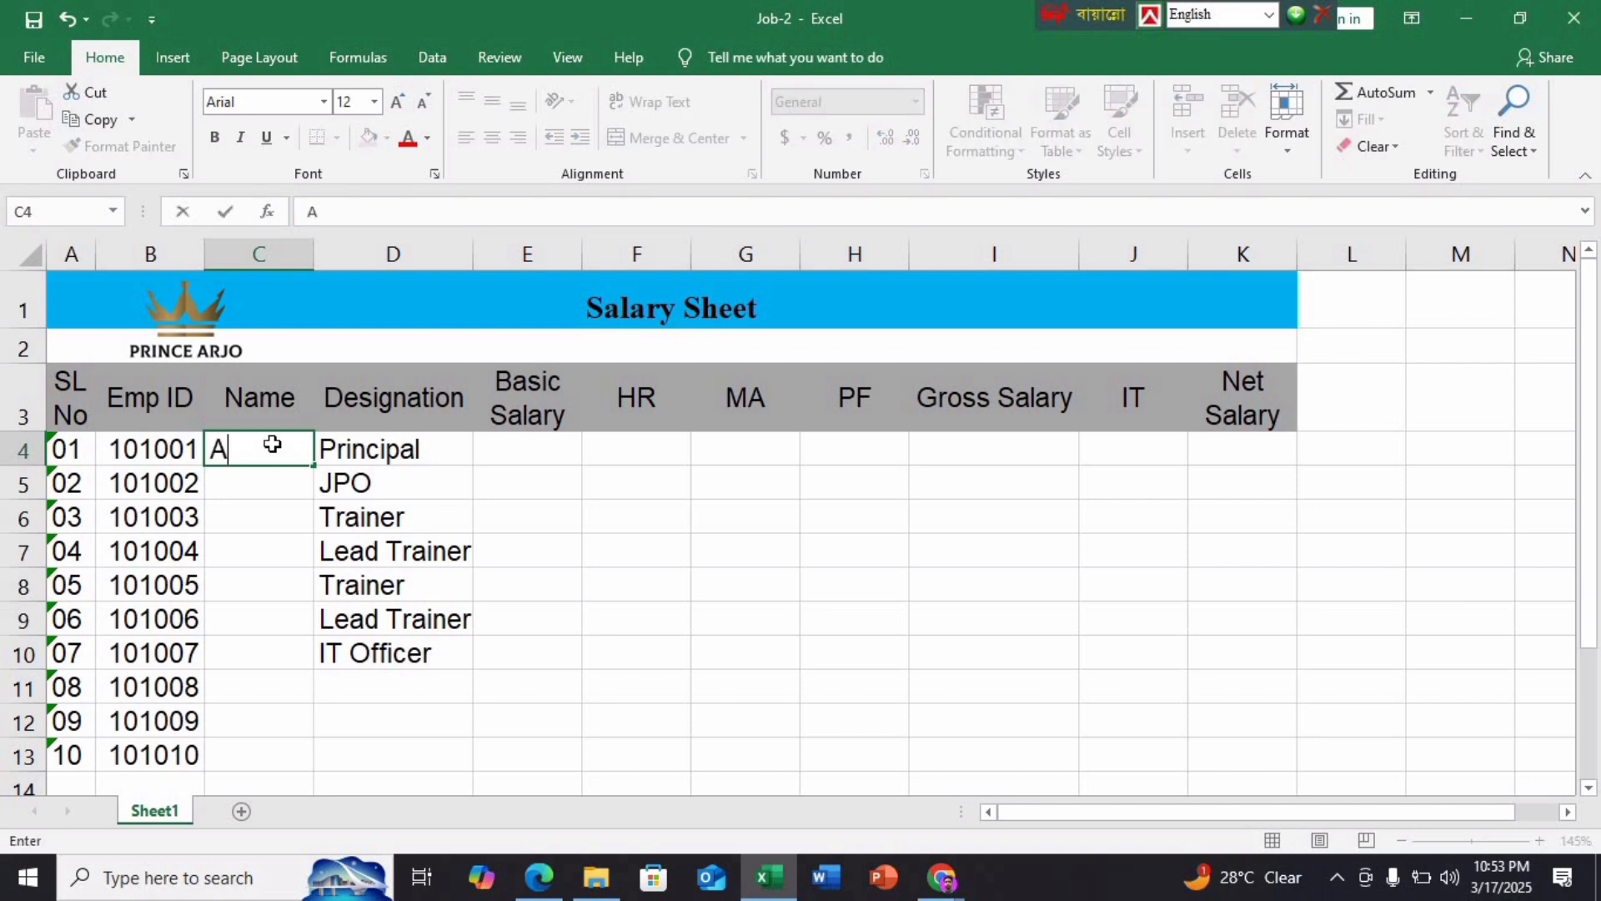
key(Return)
text(B)
key(Return)
text(C)
key(Return)
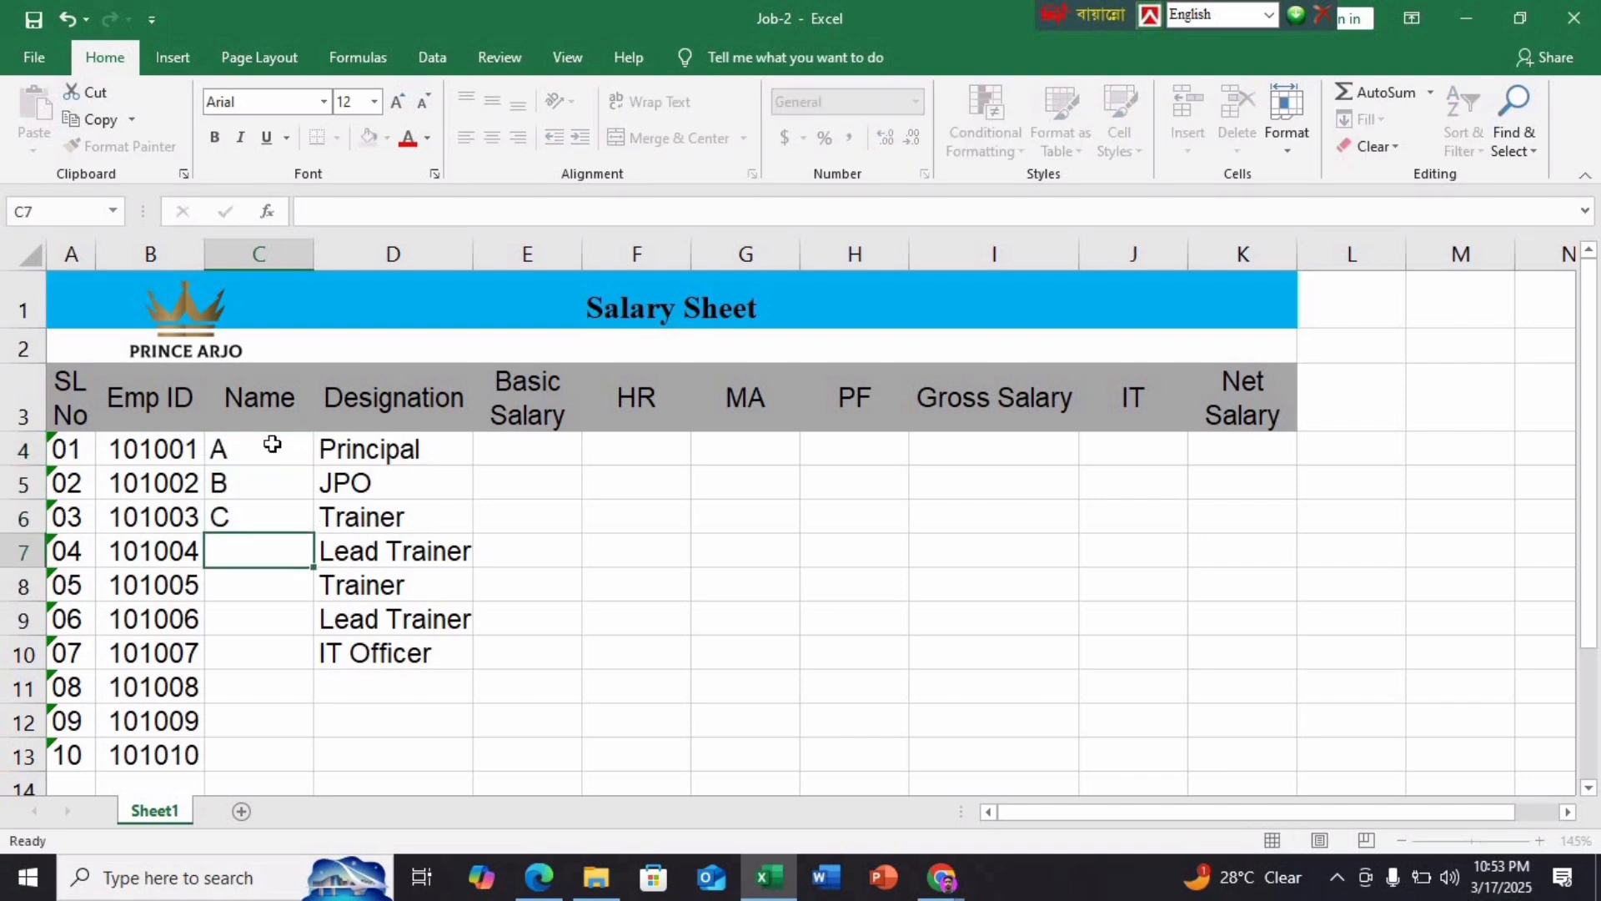
text(D)
key(Return)
text(E)
key(Return)
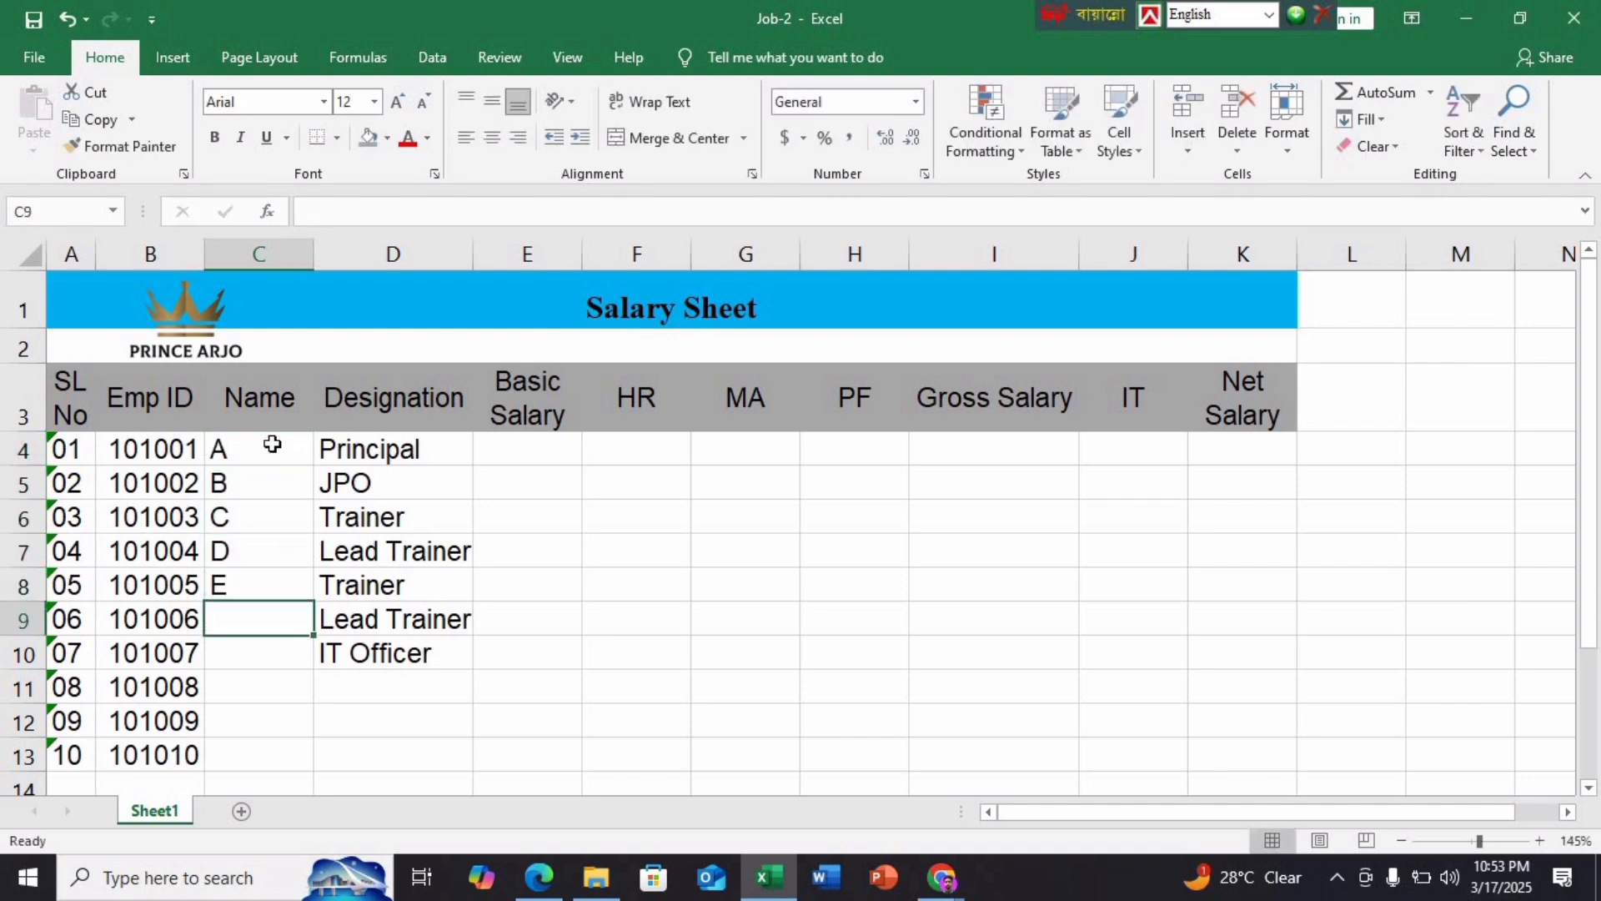
text(F)
key(Return)
text(G)
key(Return)
text(H)
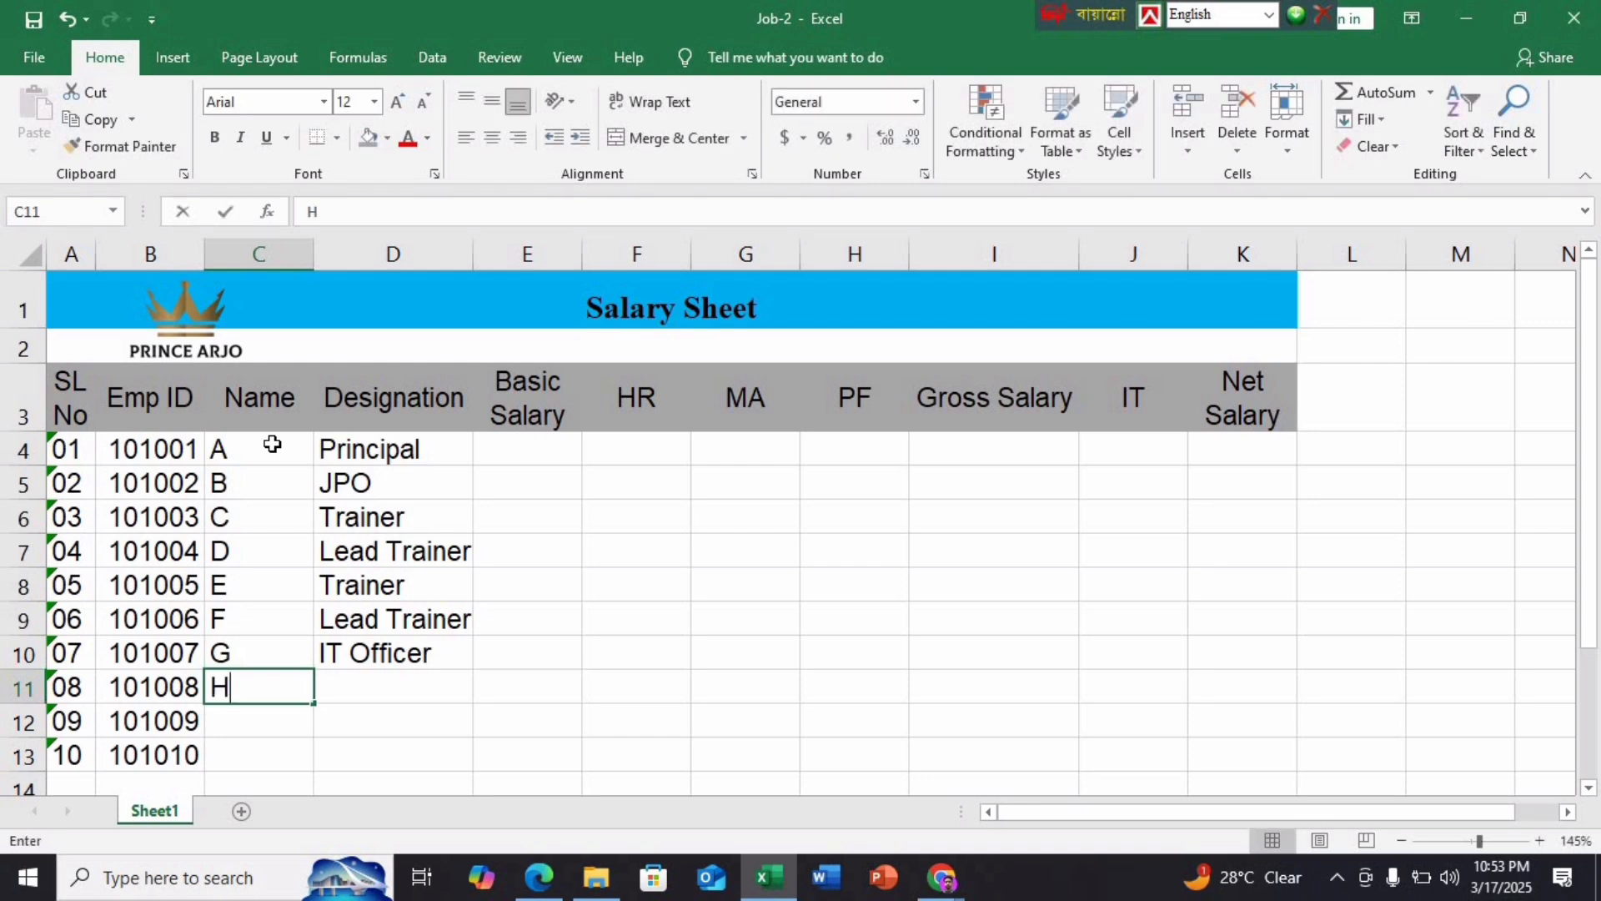
key(Return)
text(I)
key(Return)
text(J)
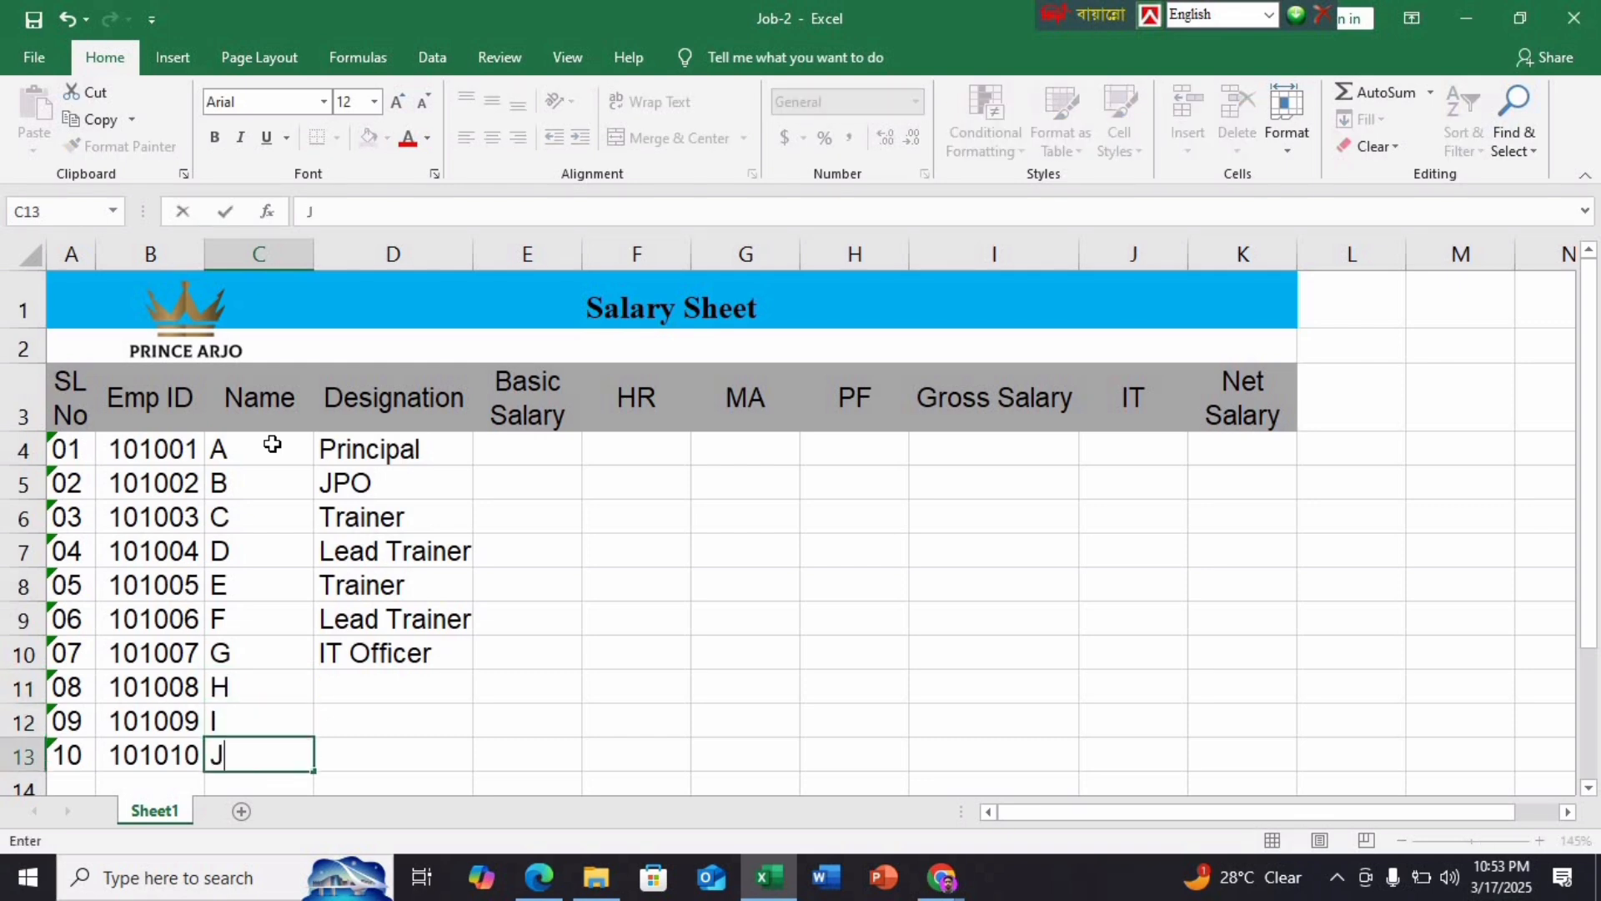
key(Return)
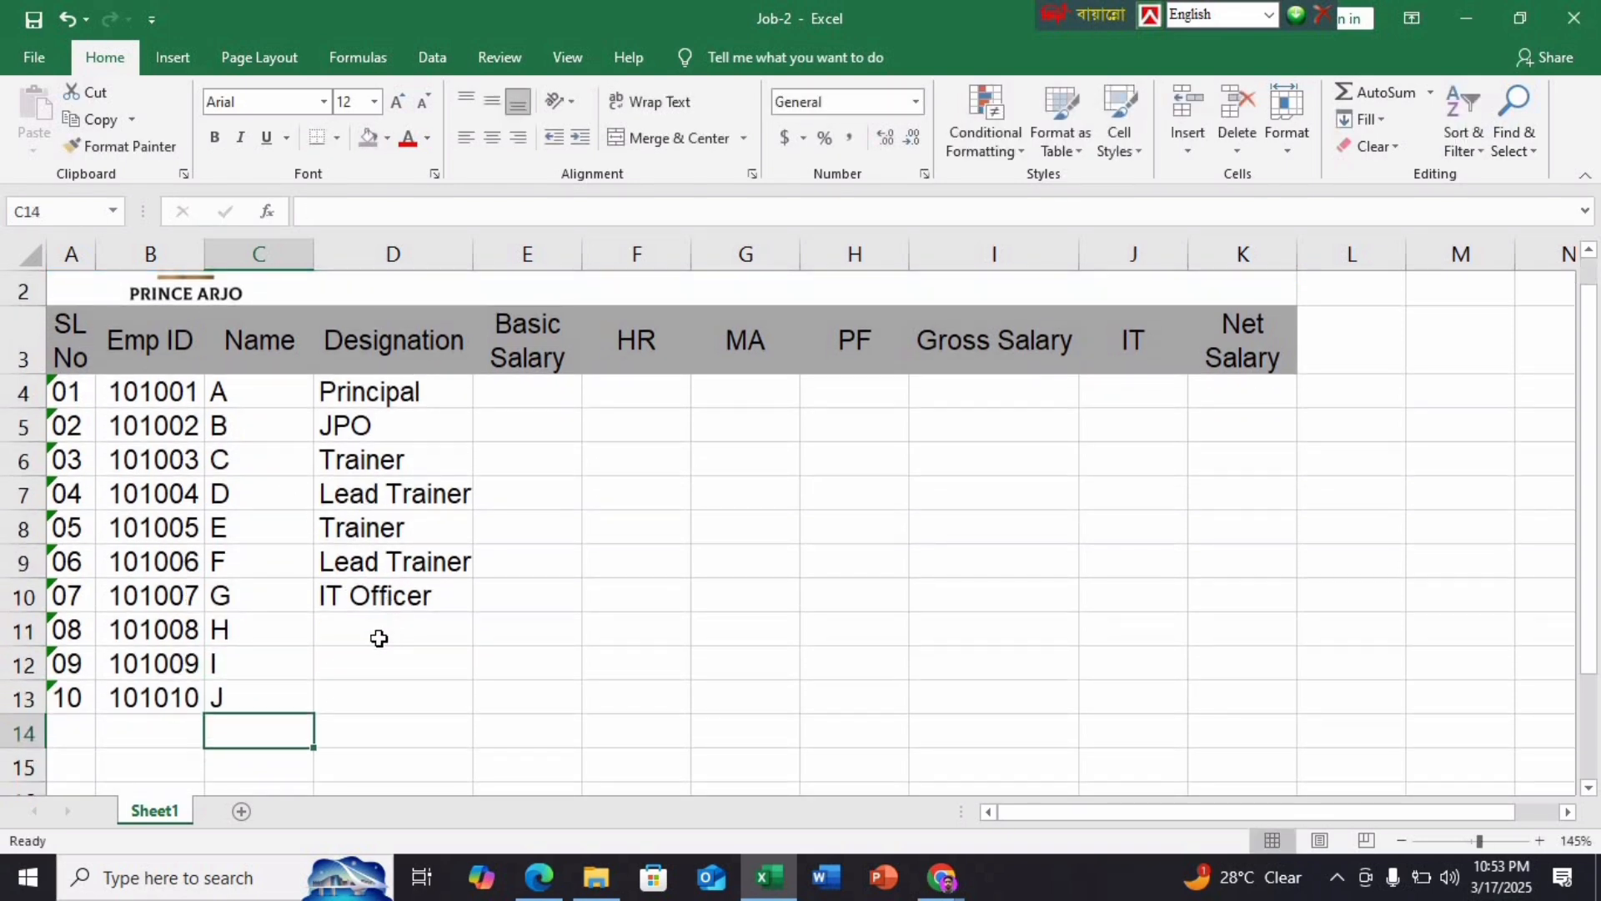
Set D11–D13 to Trainer, Lead Trainer and Trainer, and widen column D
click(376, 638)
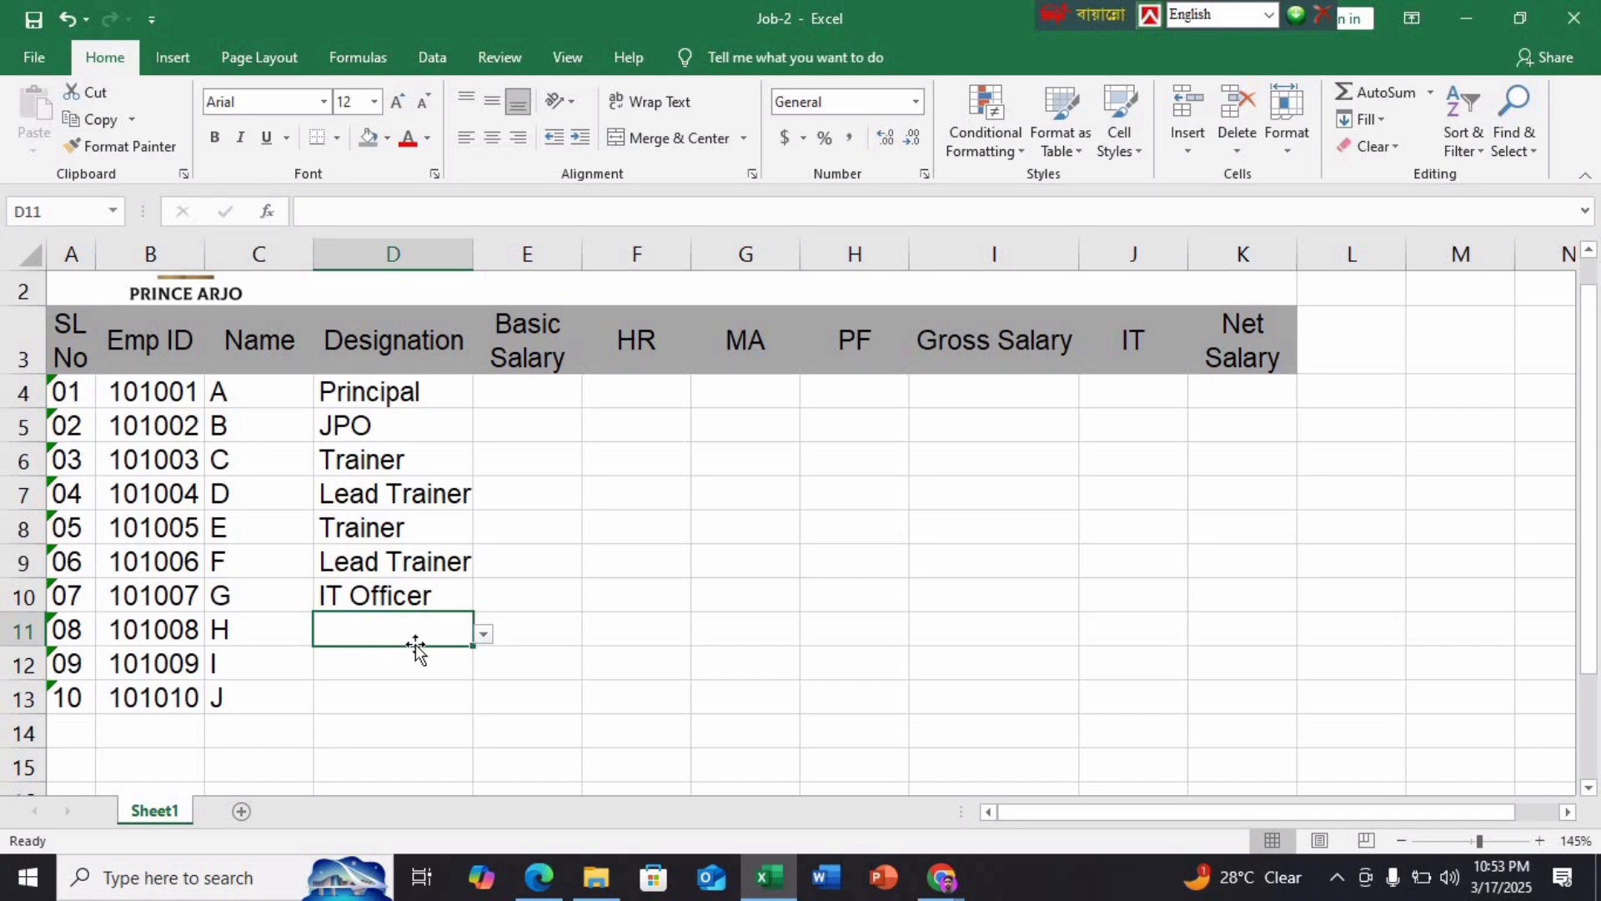
click(483, 636)
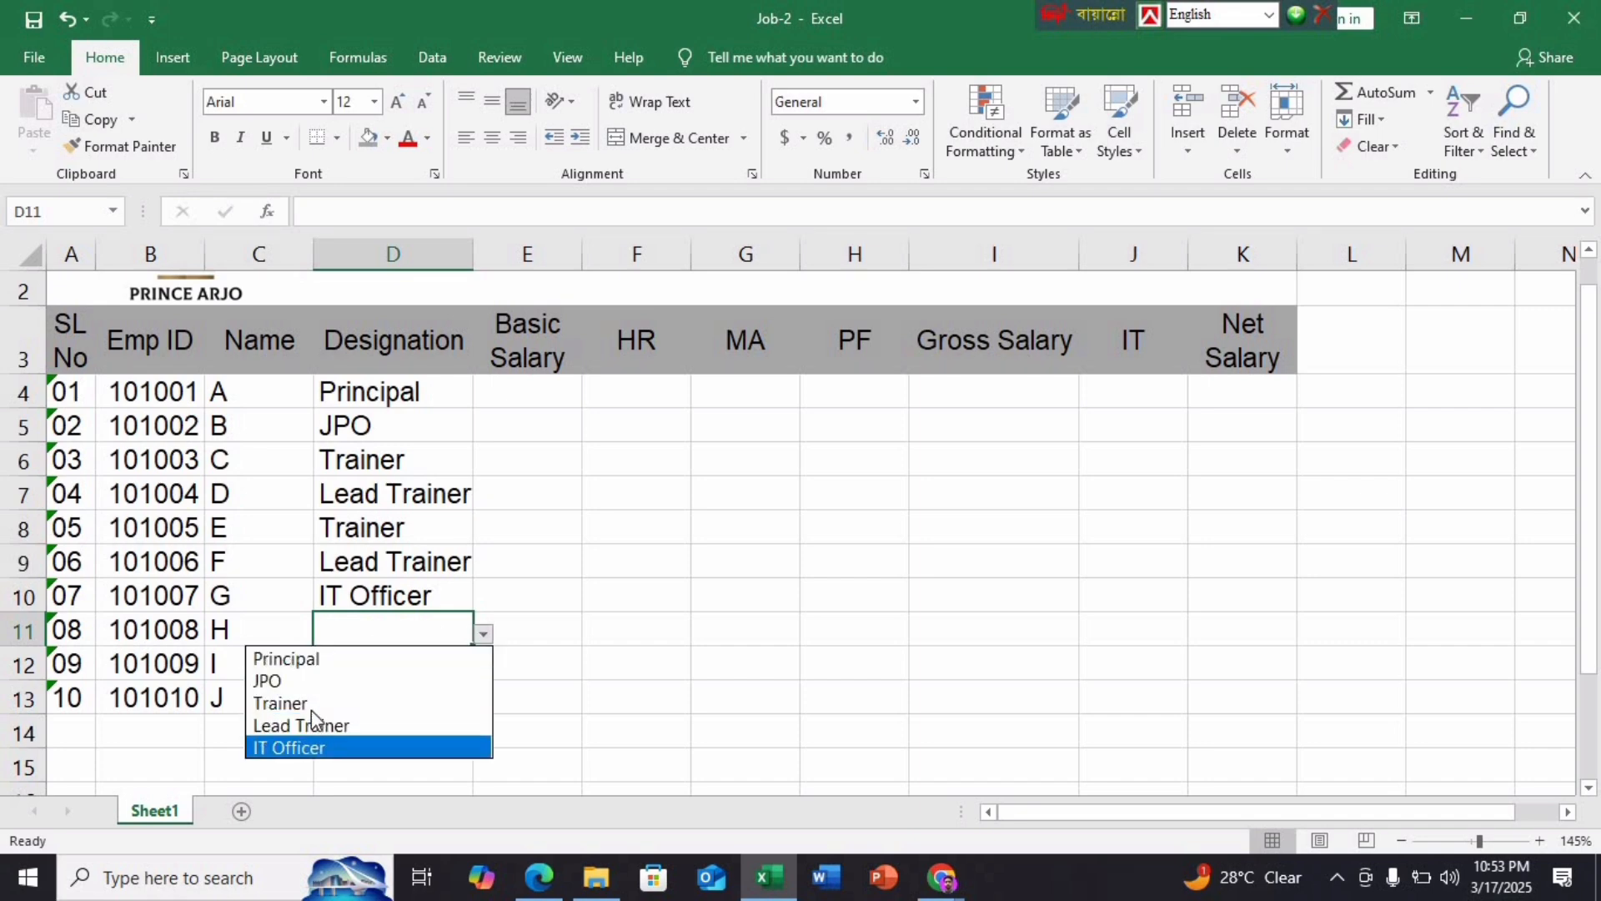
click(366, 703)
click(367, 671)
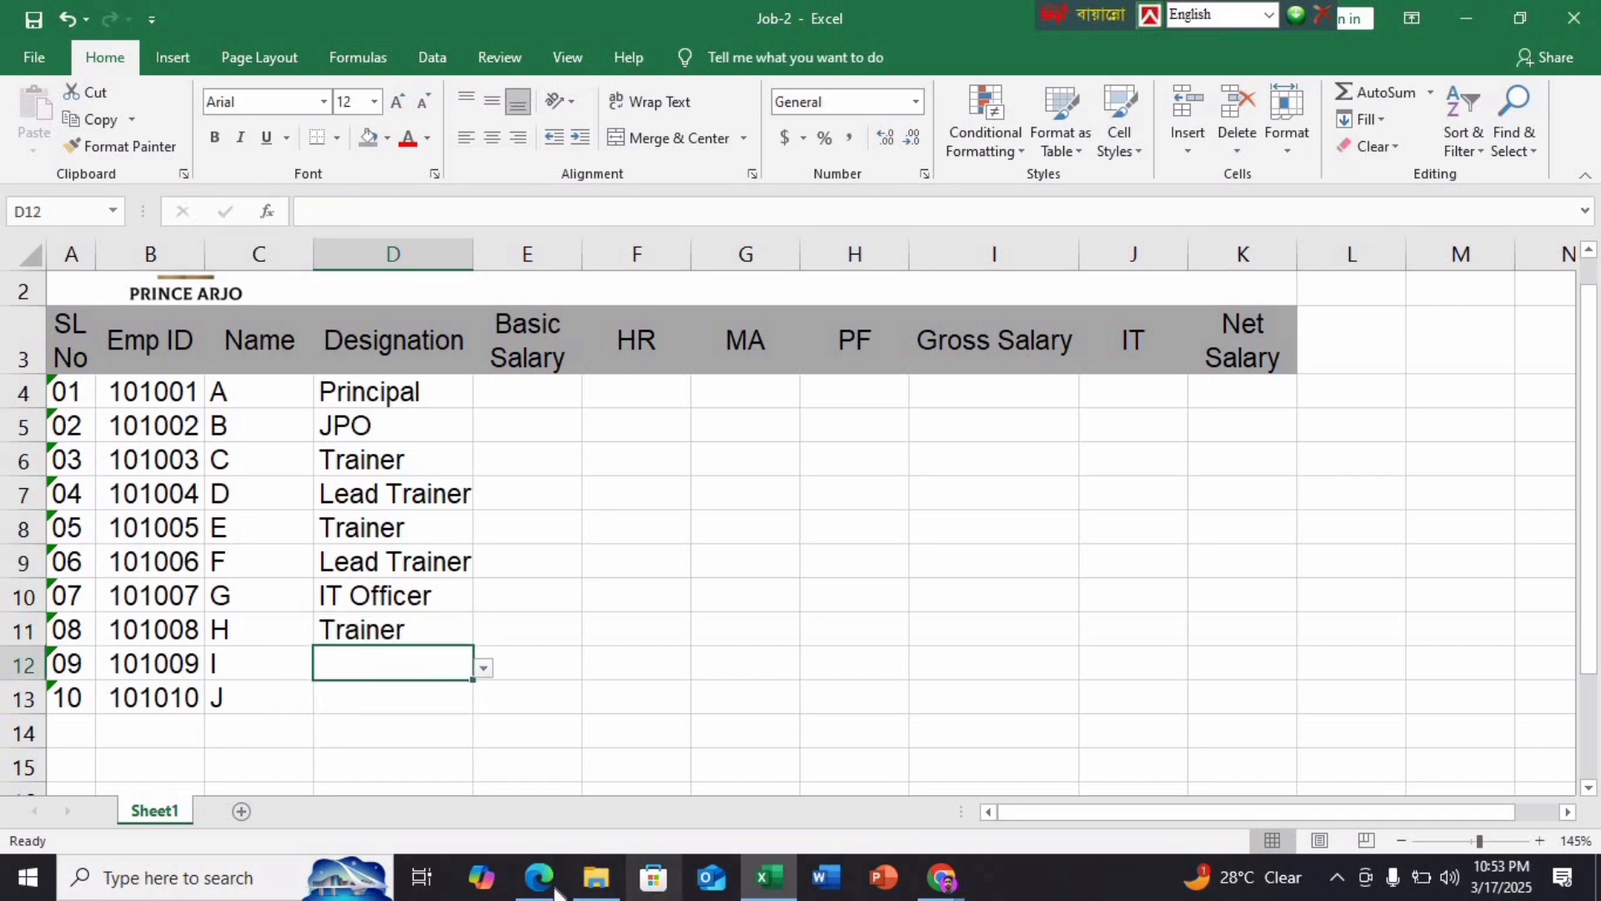
mouse_move(551, 889)
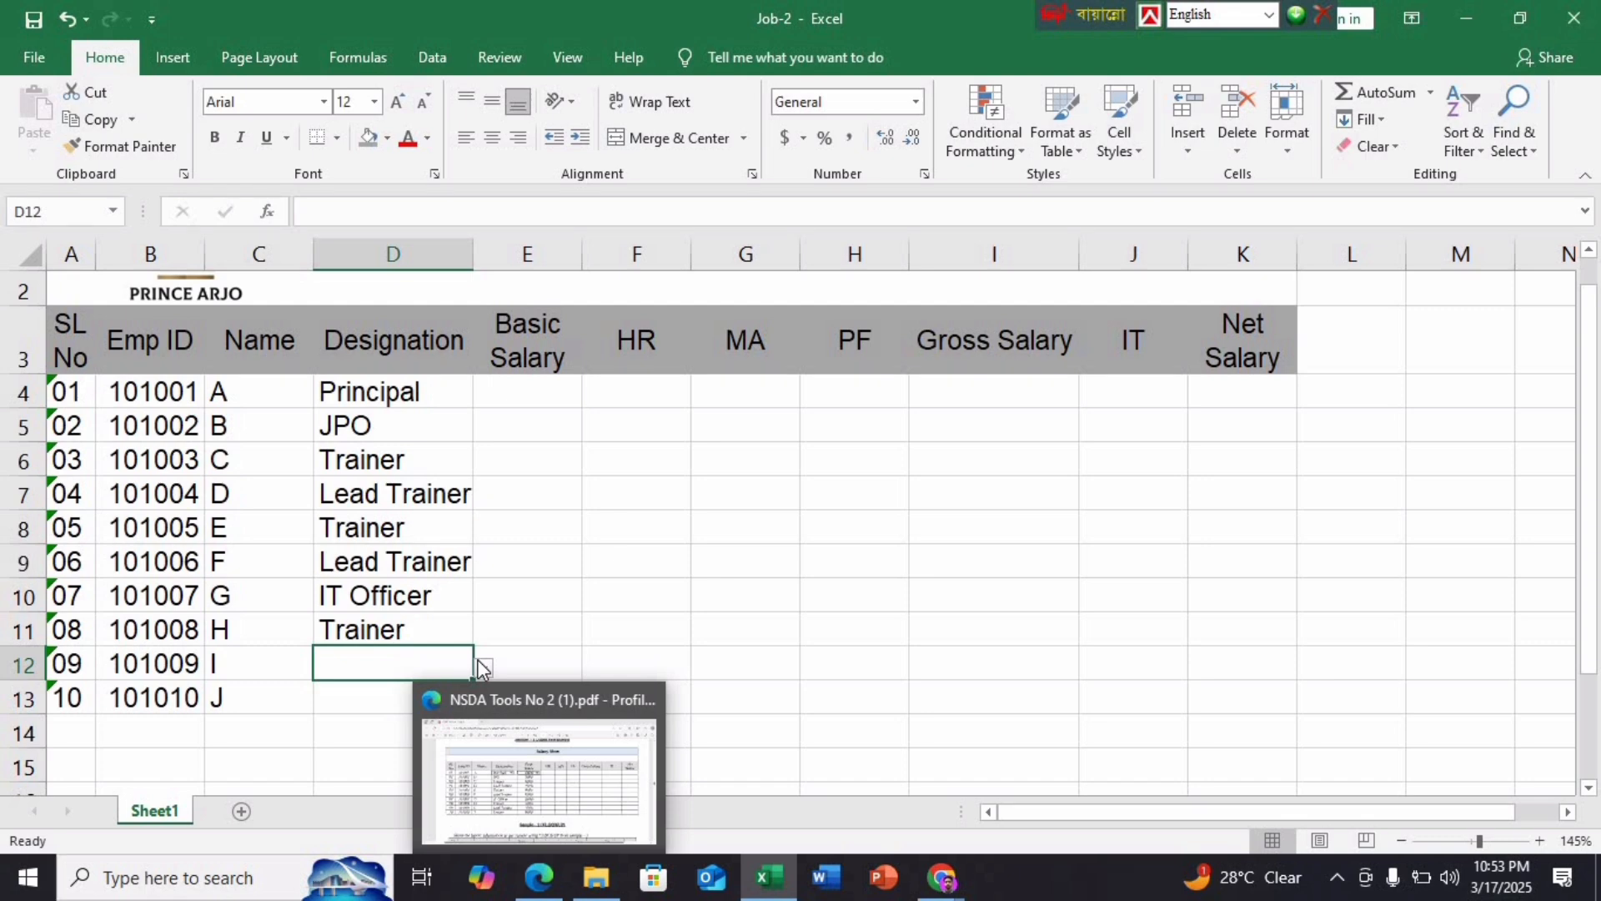
click(263, 606)
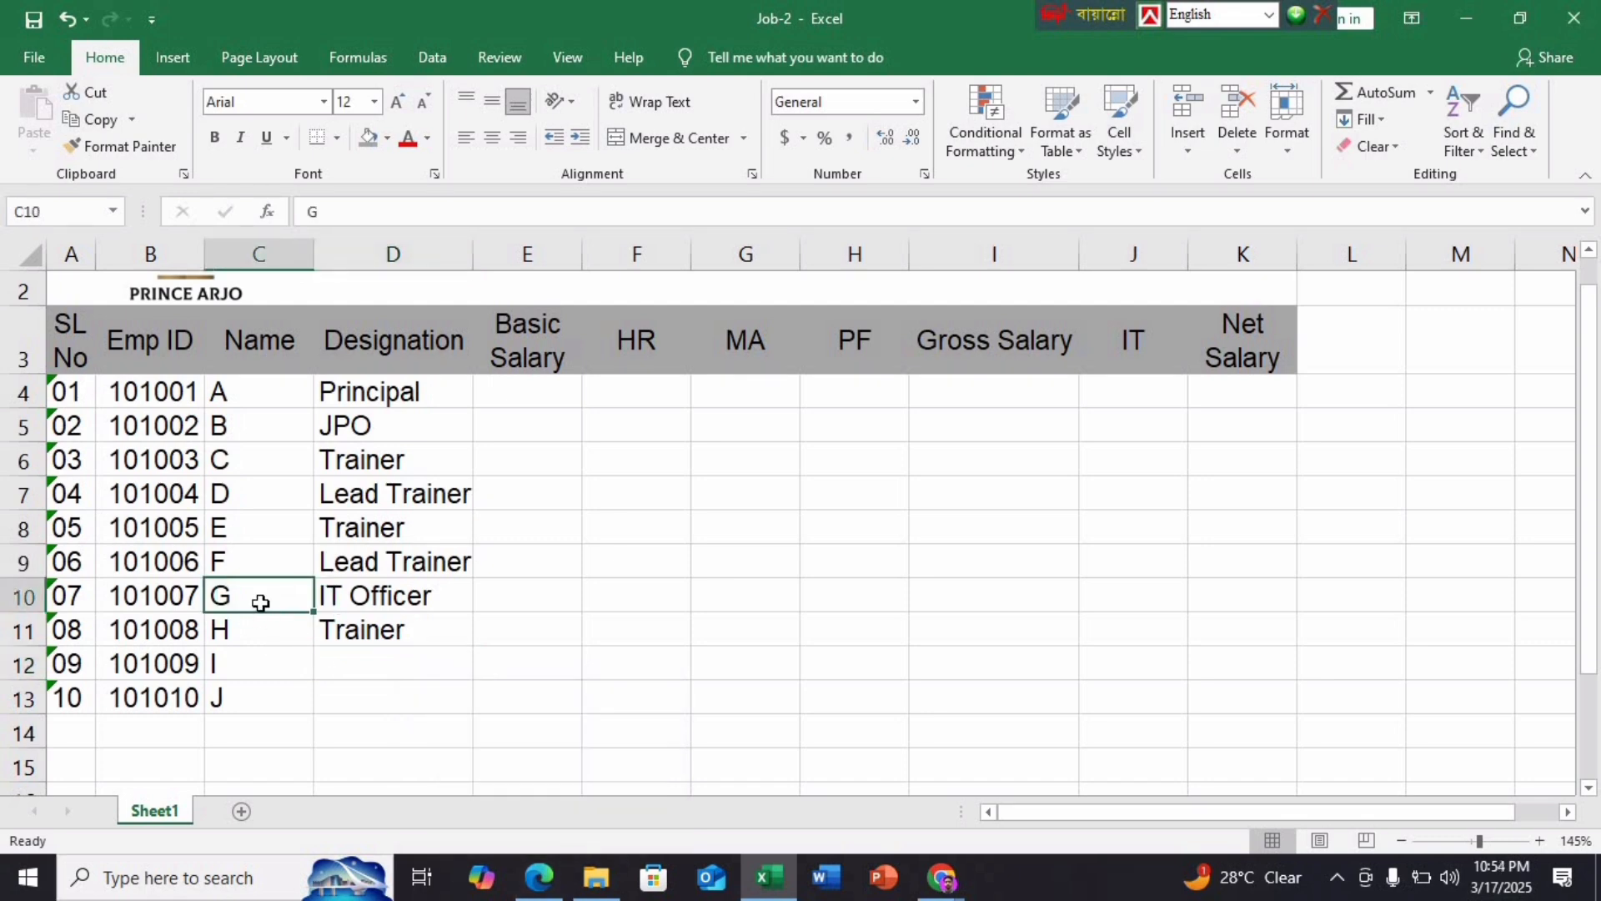
click(348, 595)
click(427, 667)
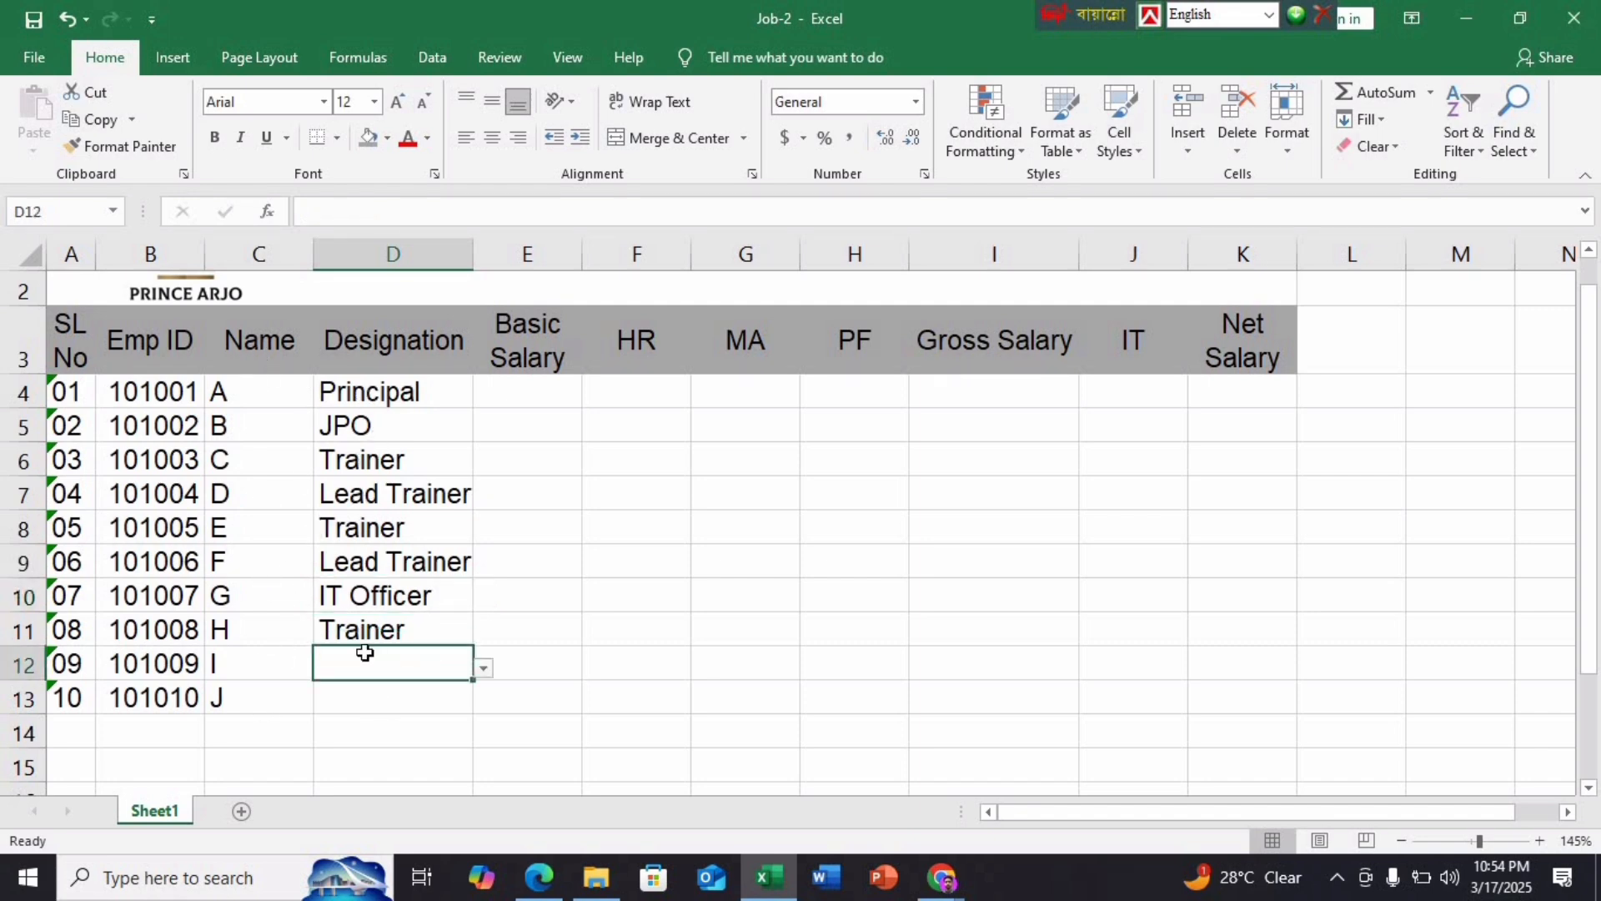
click(483, 668)
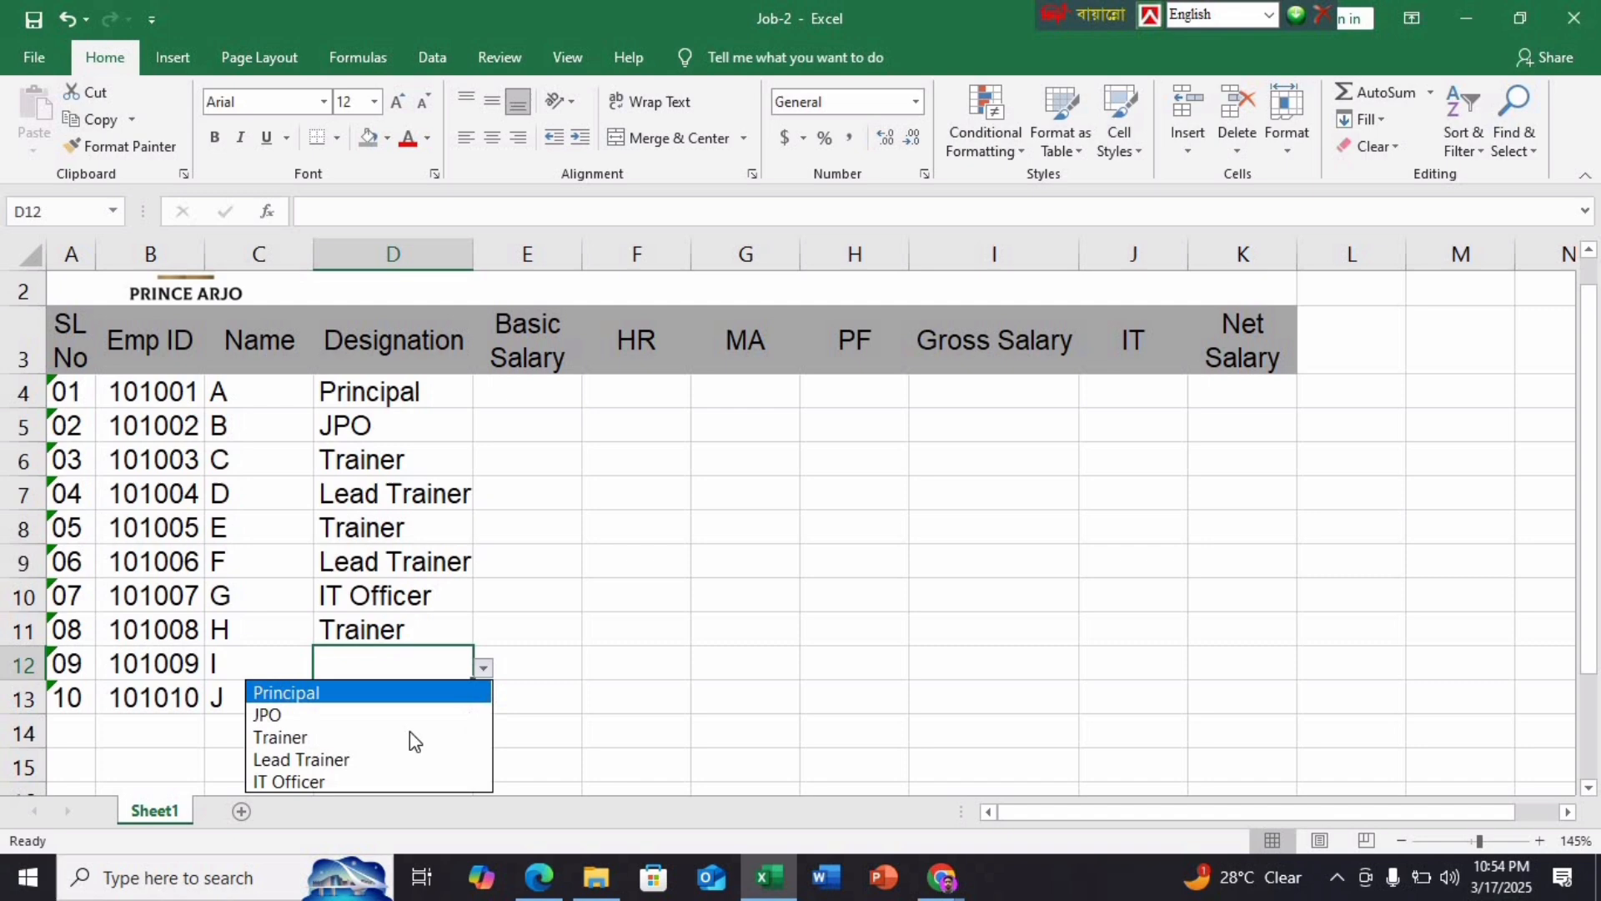
click(318, 759)
click(375, 697)
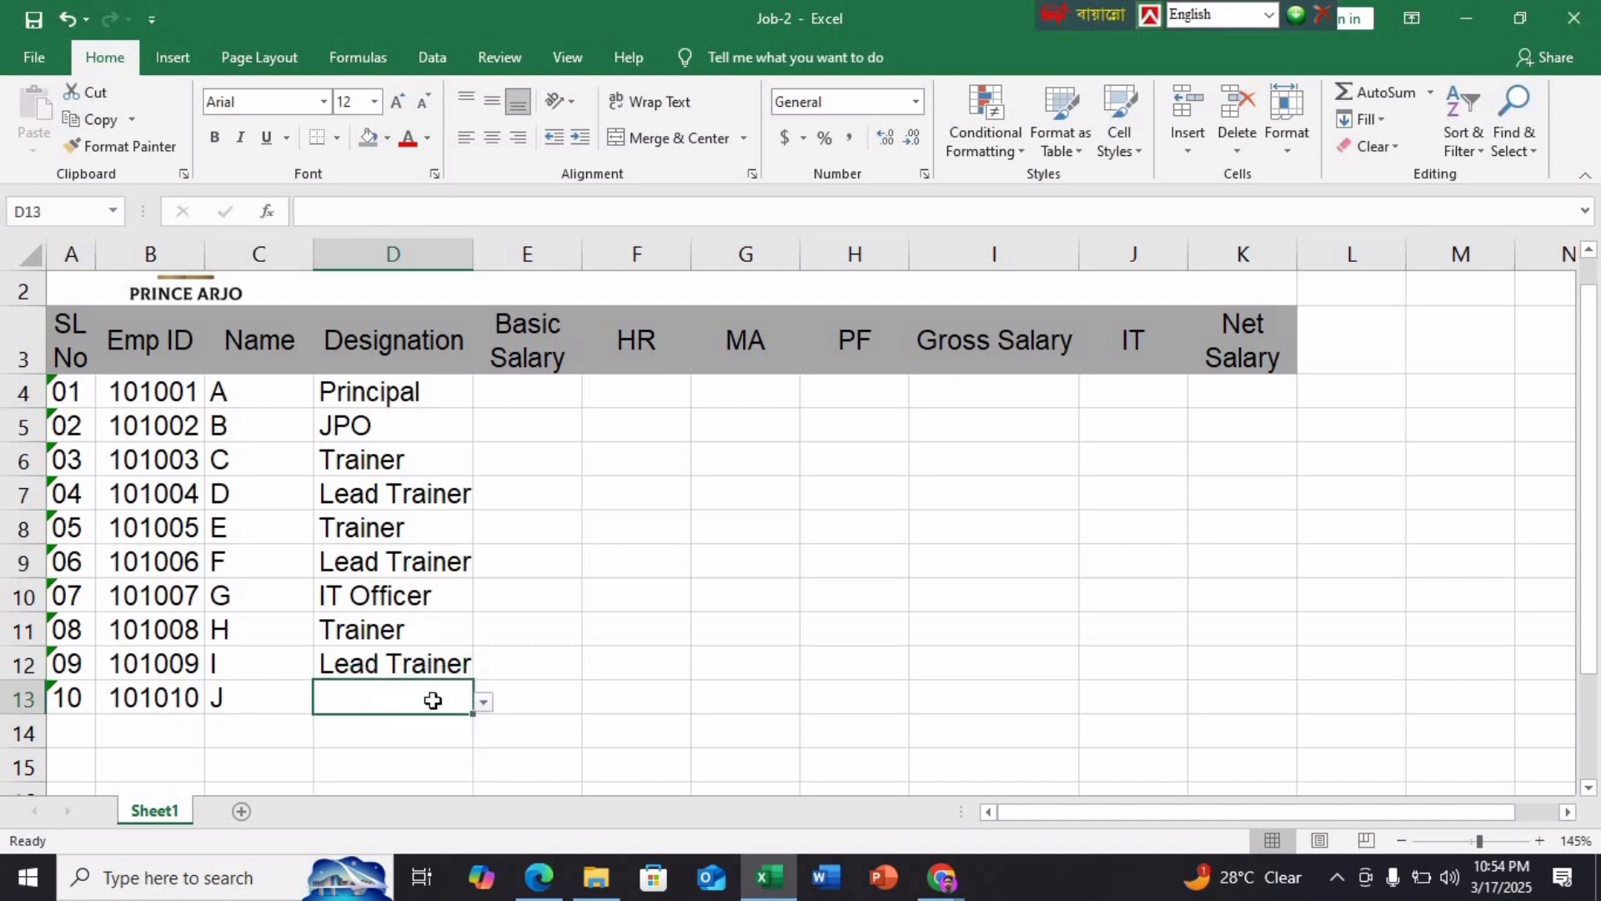
click(490, 703)
click(321, 767)
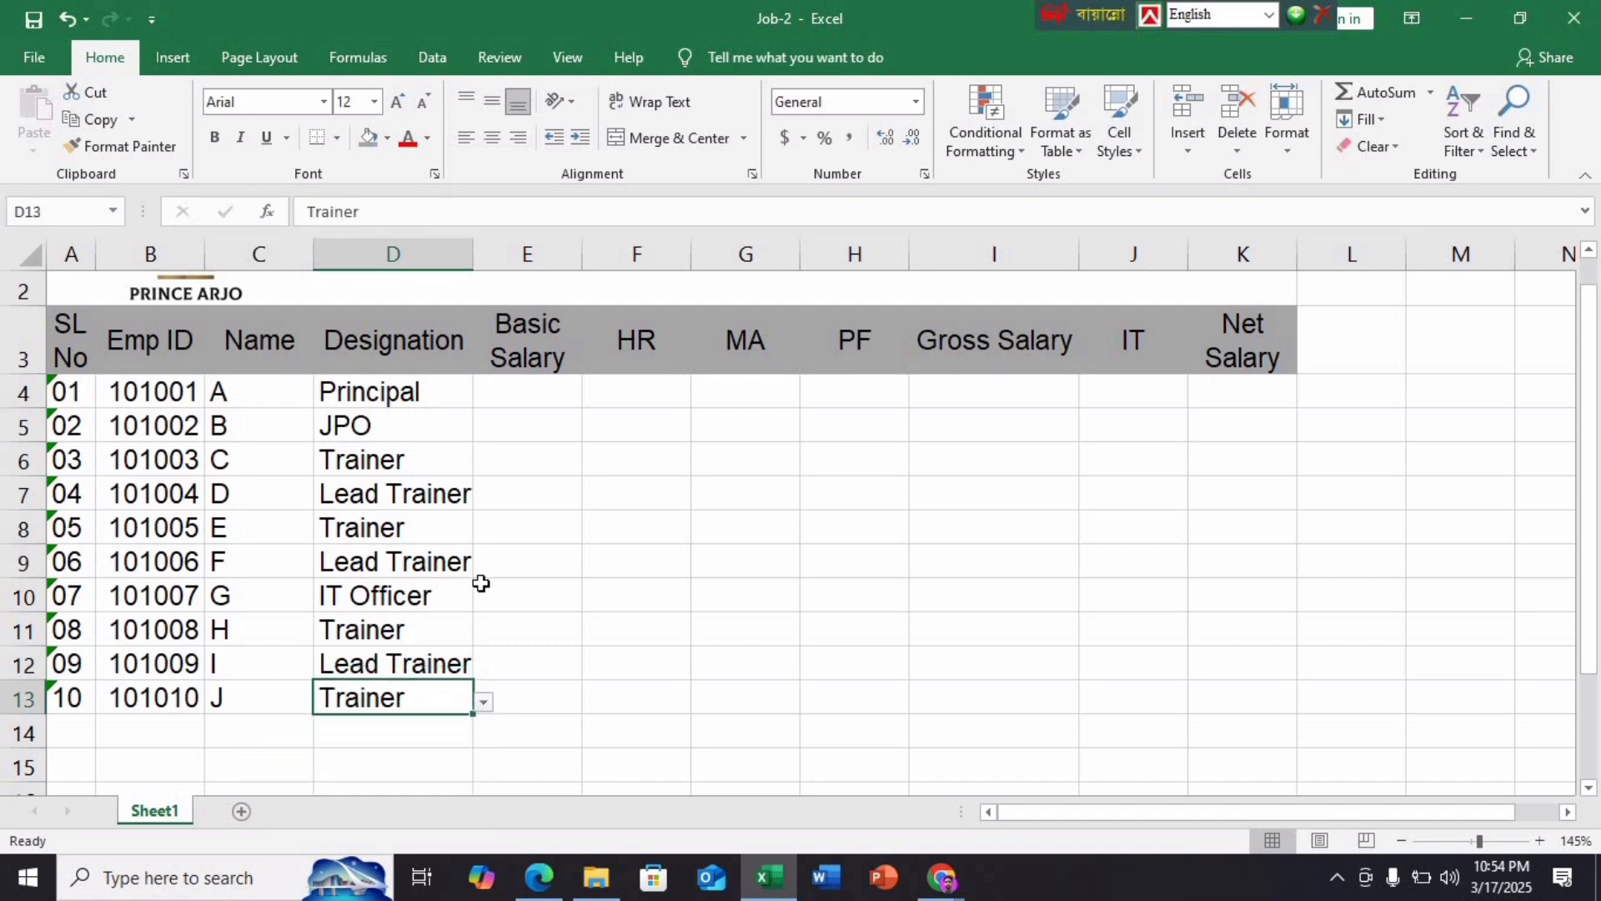
drag(473, 259, 482, 260)
click(519, 622)
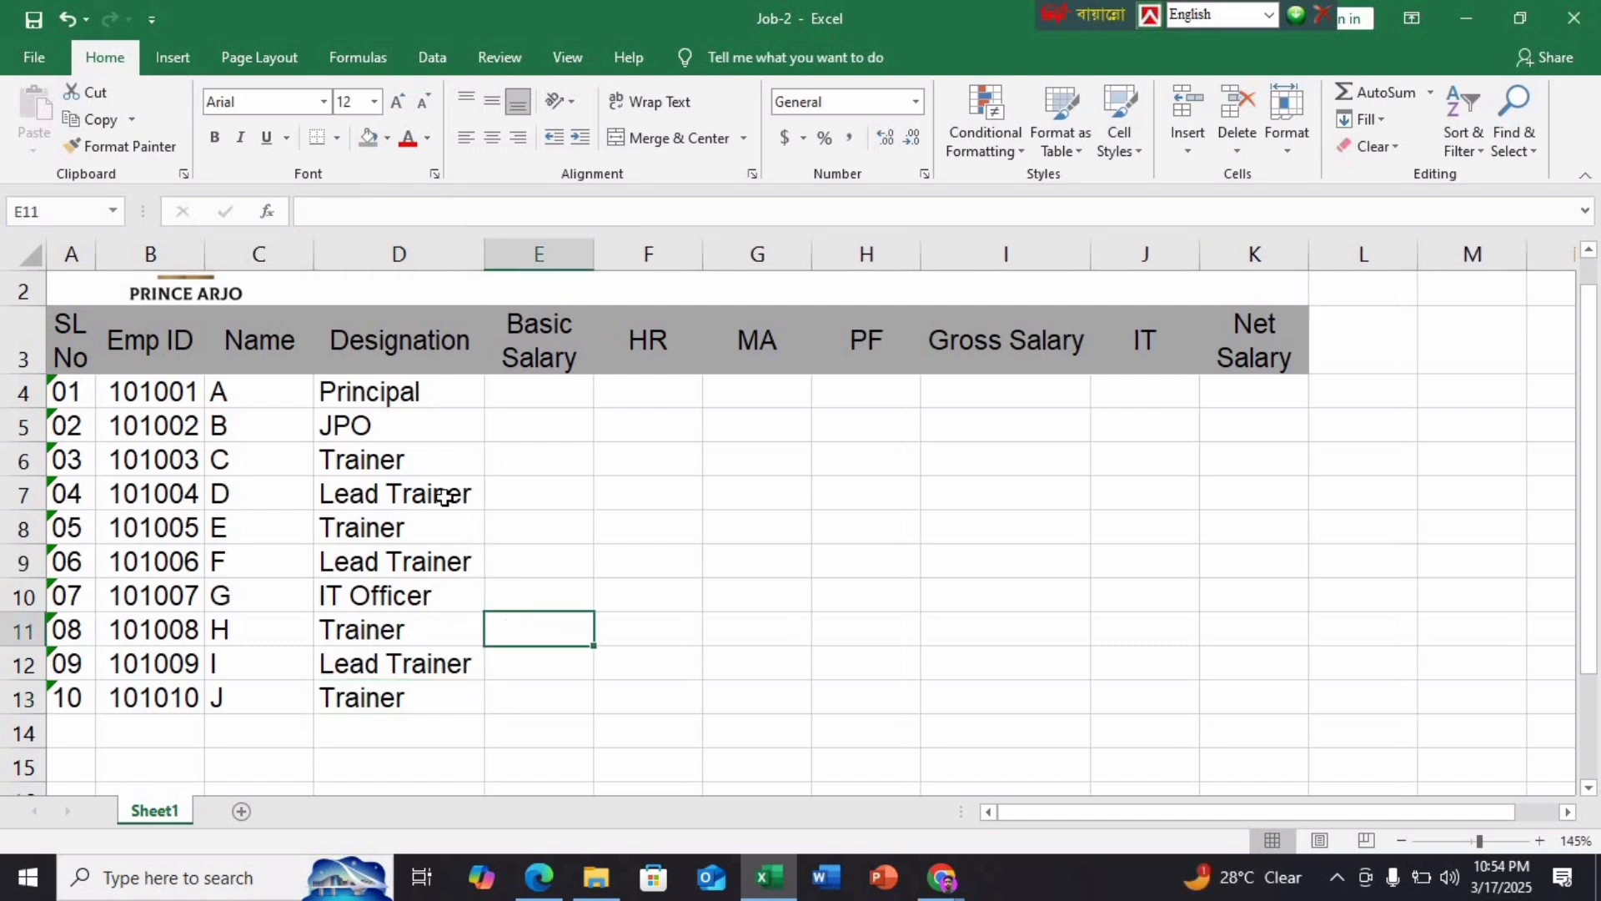
Review the Basic Salary rules per designation in the PDF, then return to the Job-2 workbook
drag(433, 400, 432, 697)
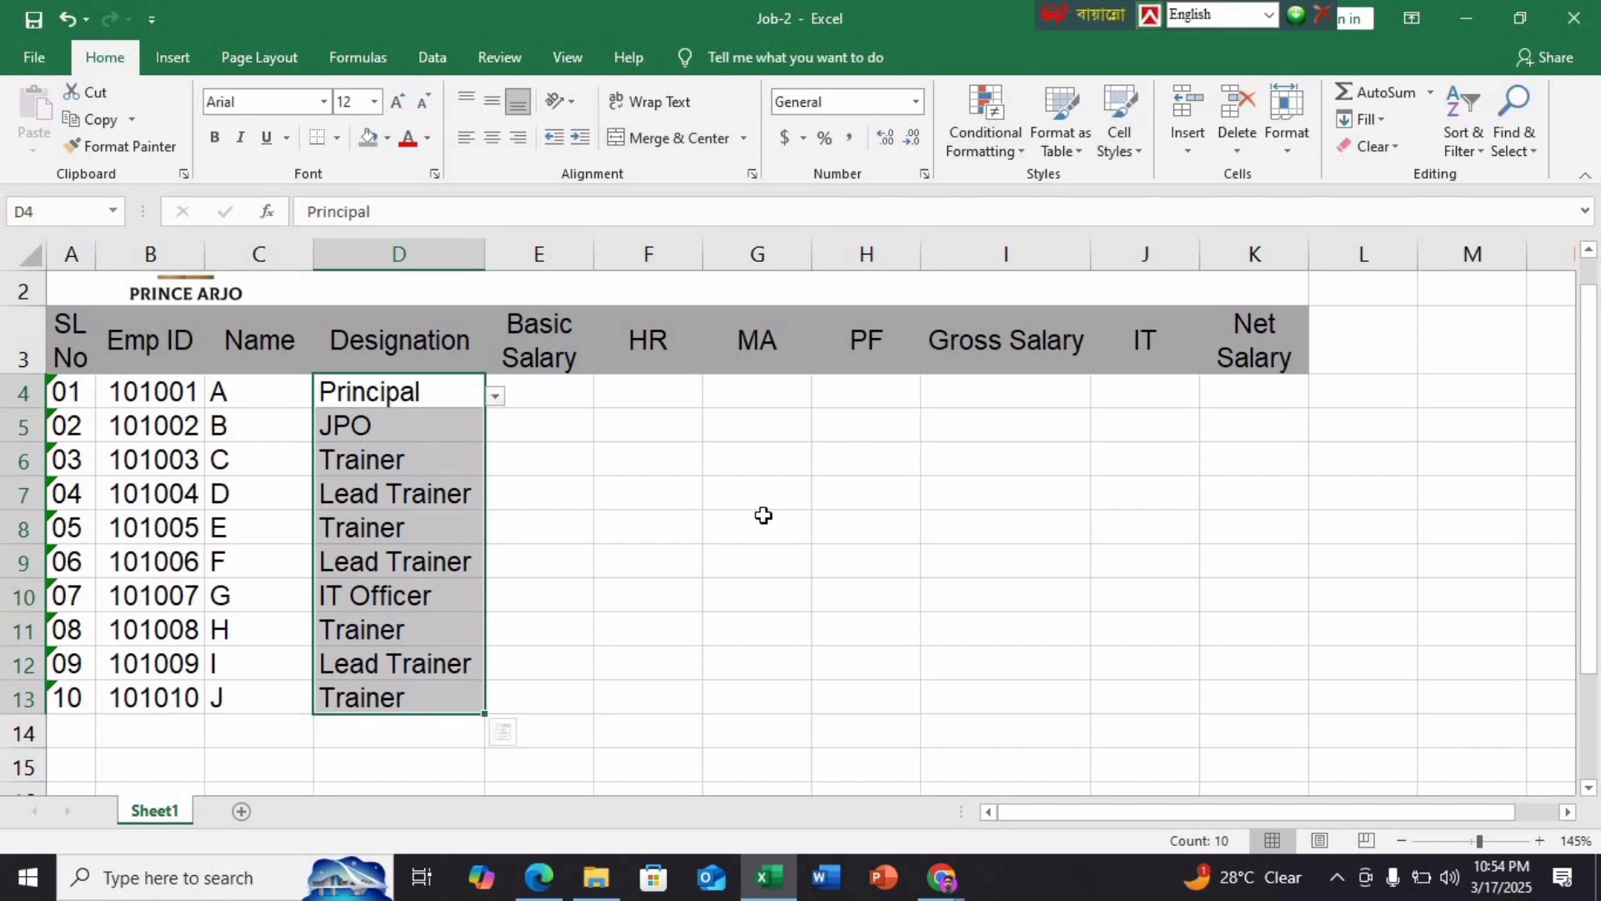
click(676, 619)
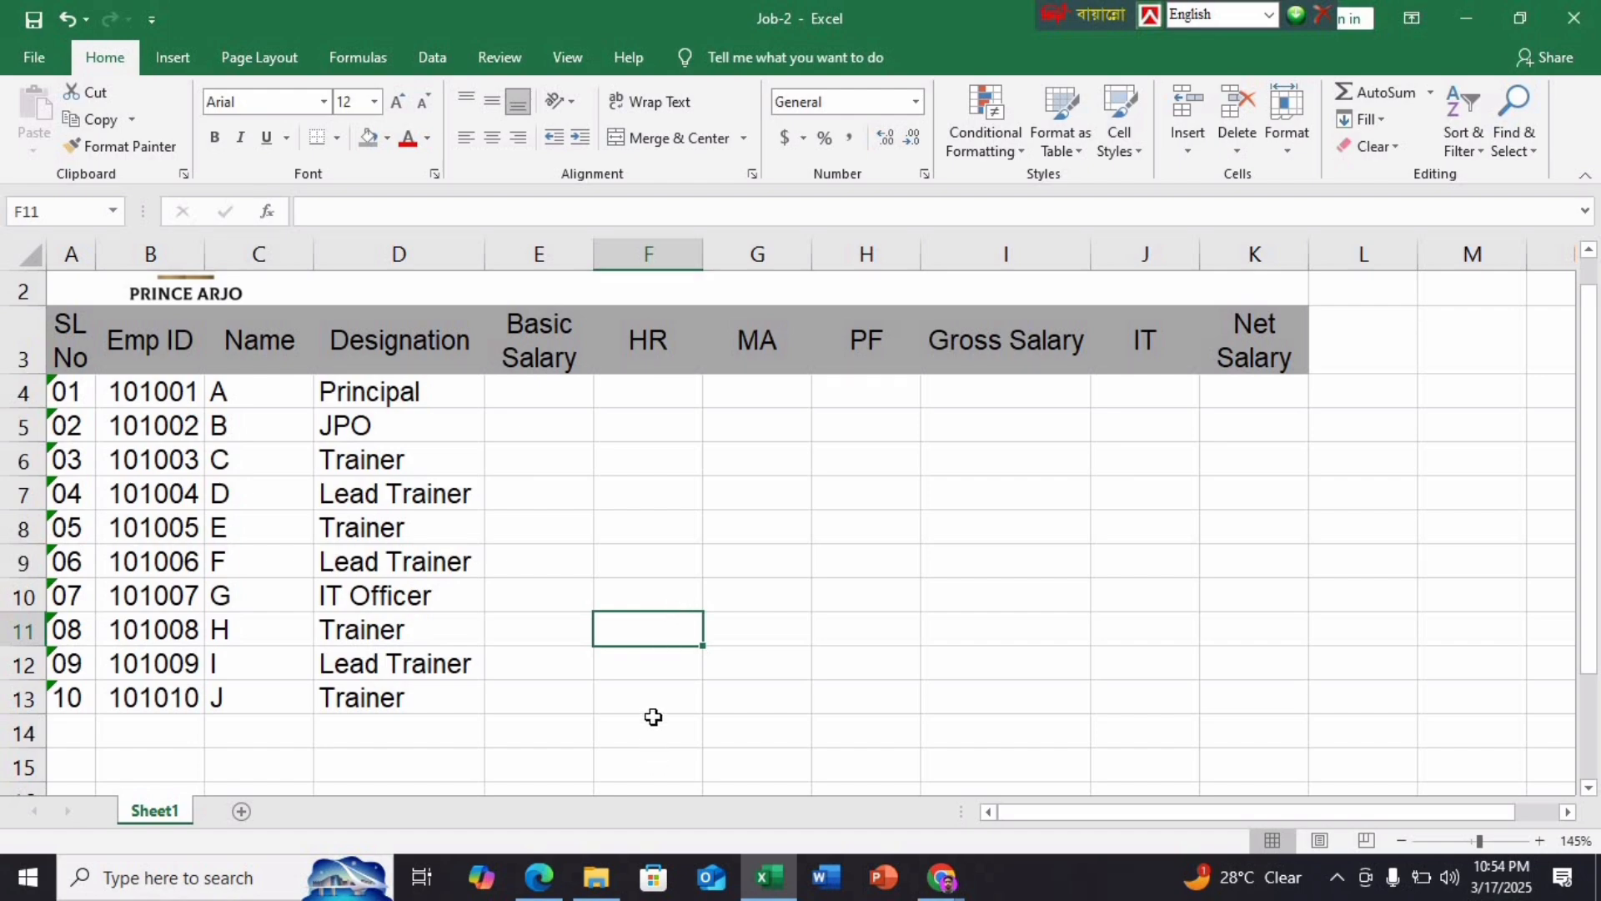
click(538, 877)
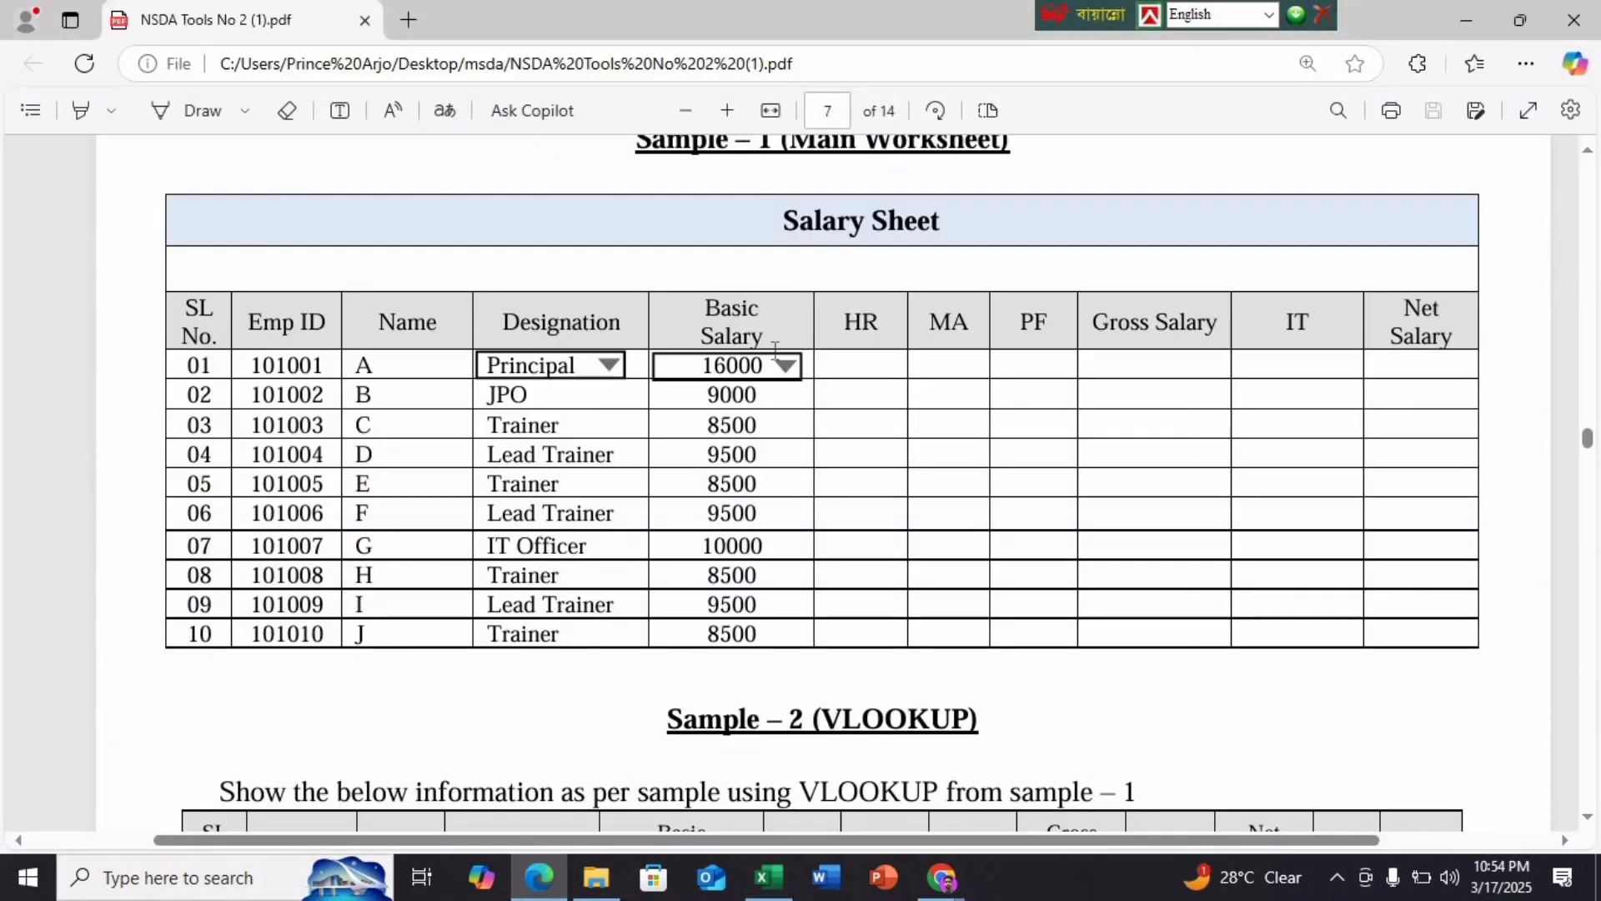
scroll(779, 366, up, 10)
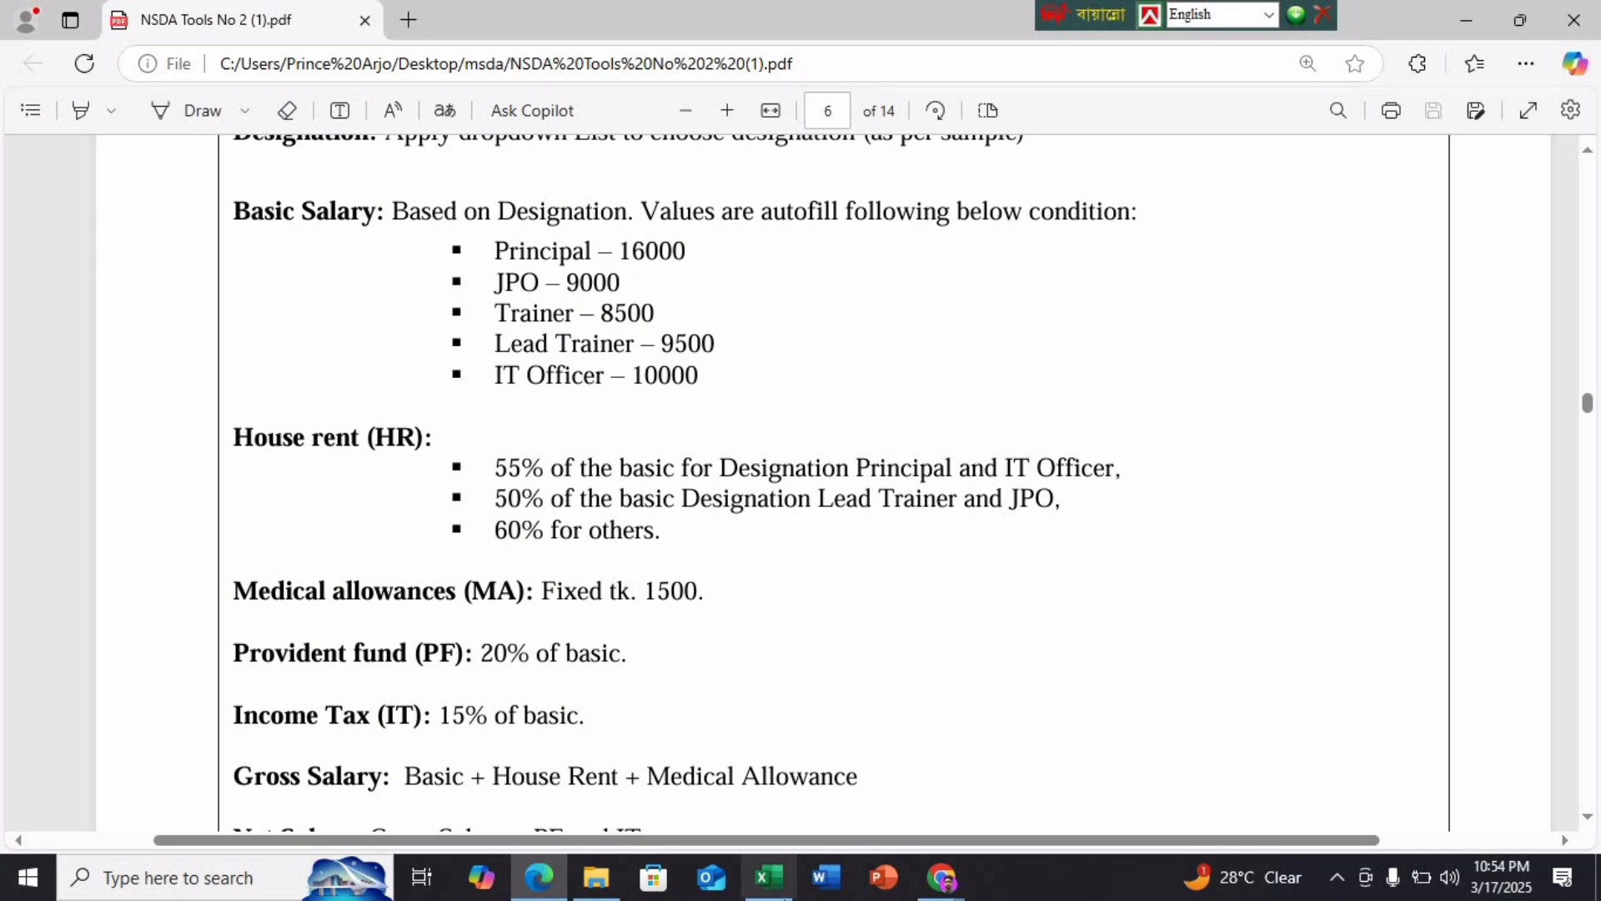
click(768, 877)
Start E4's nested IF so D4="Principal" returns 16000
click(544, 398)
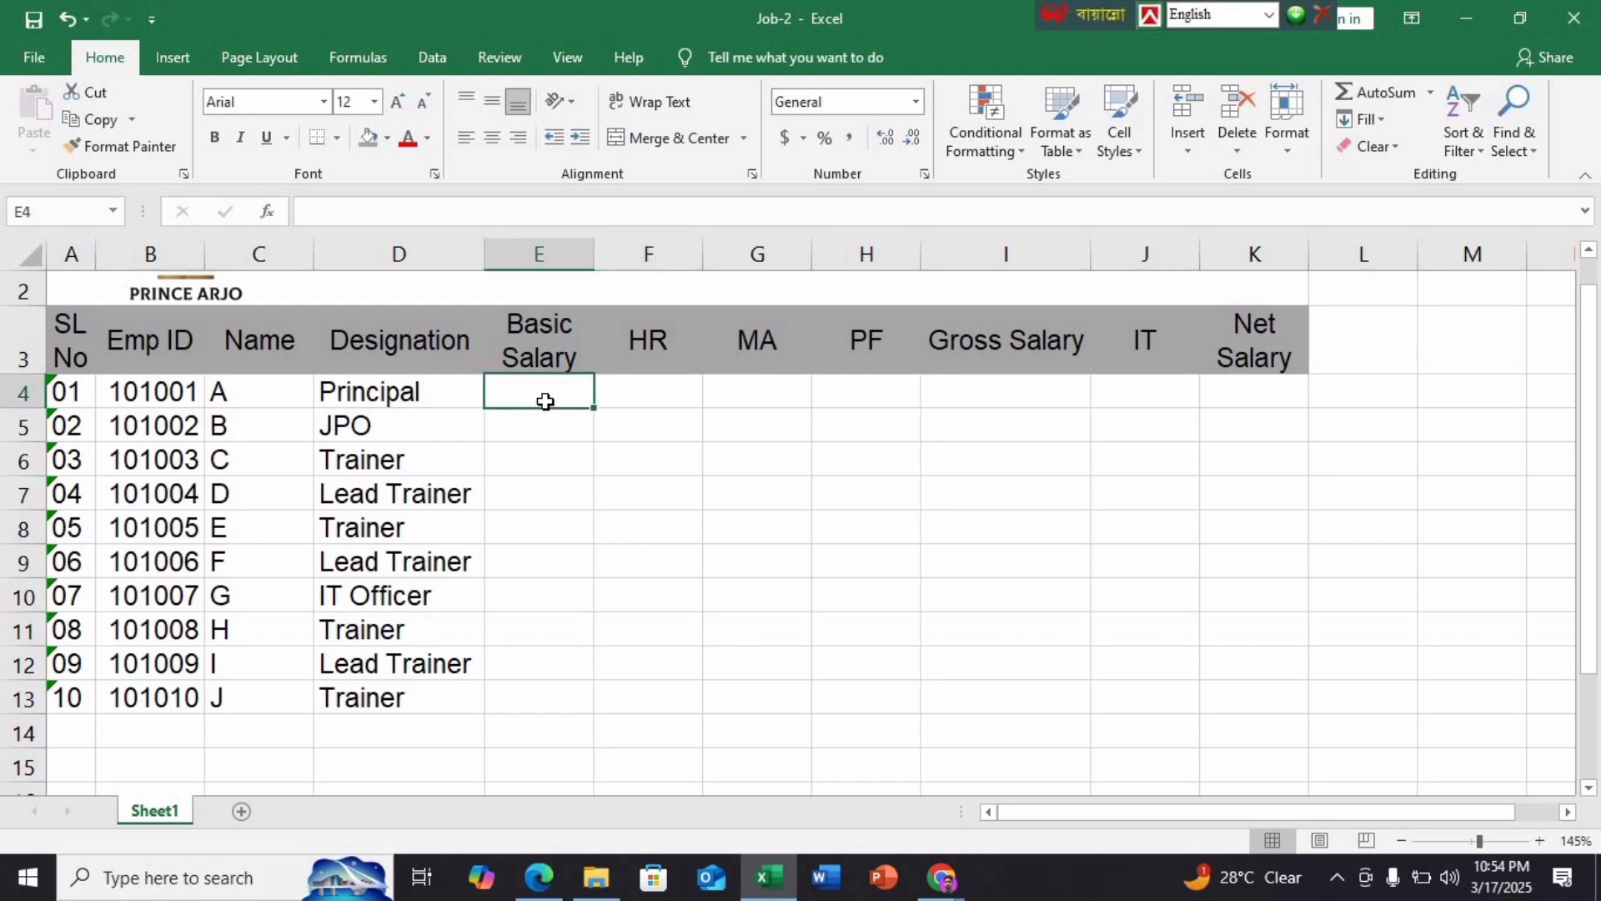
text(=IF)
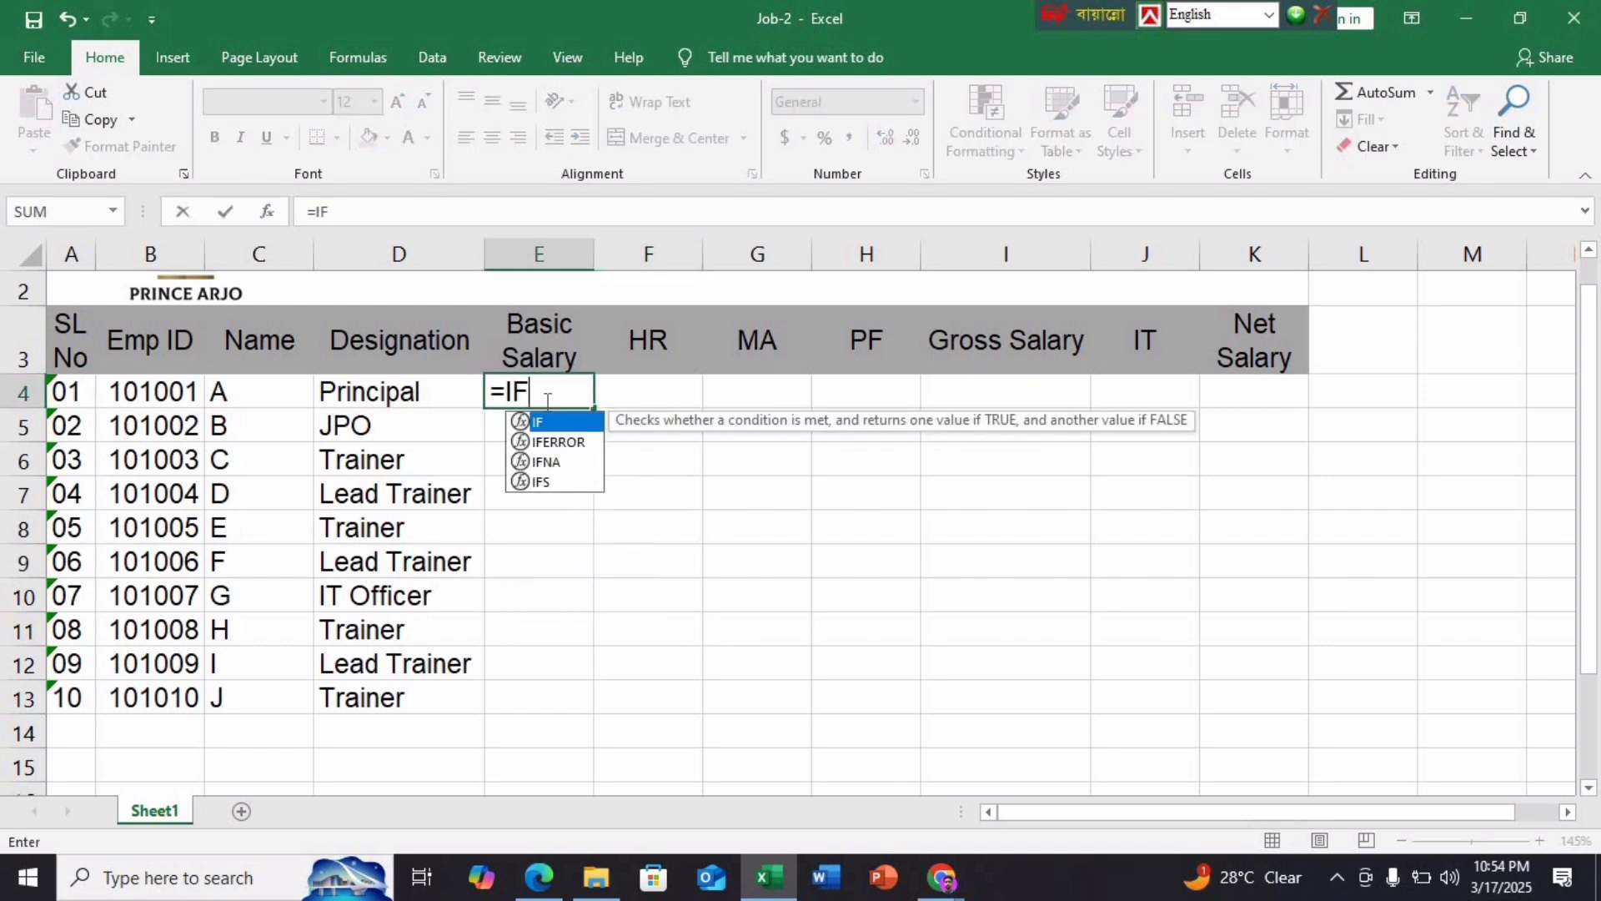
text(()
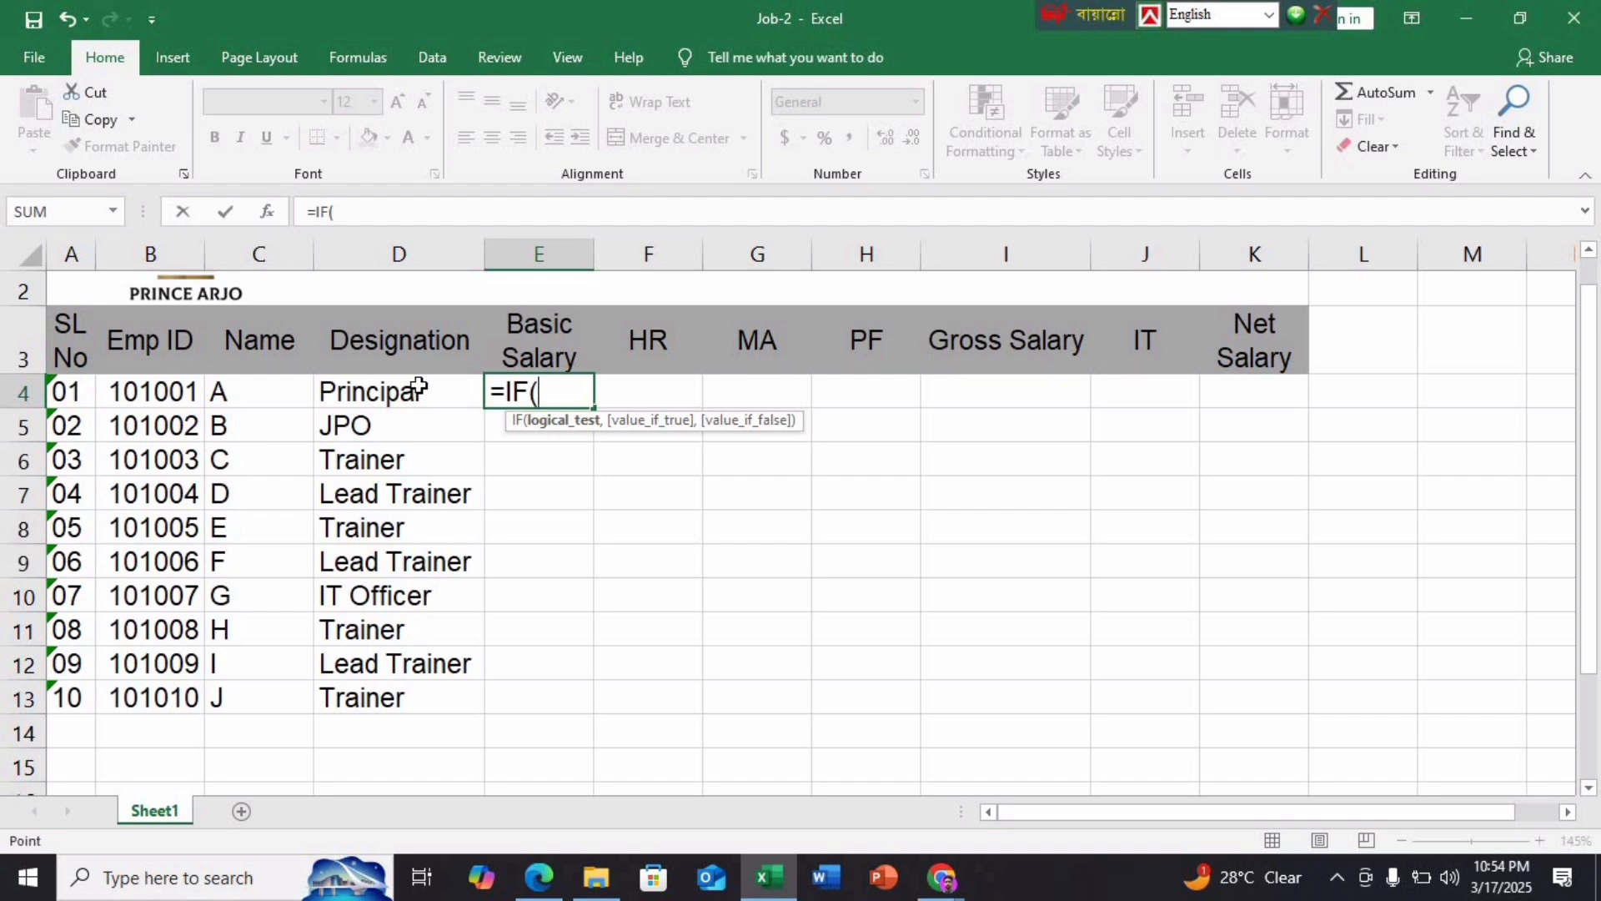
click(419, 388)
text(=")
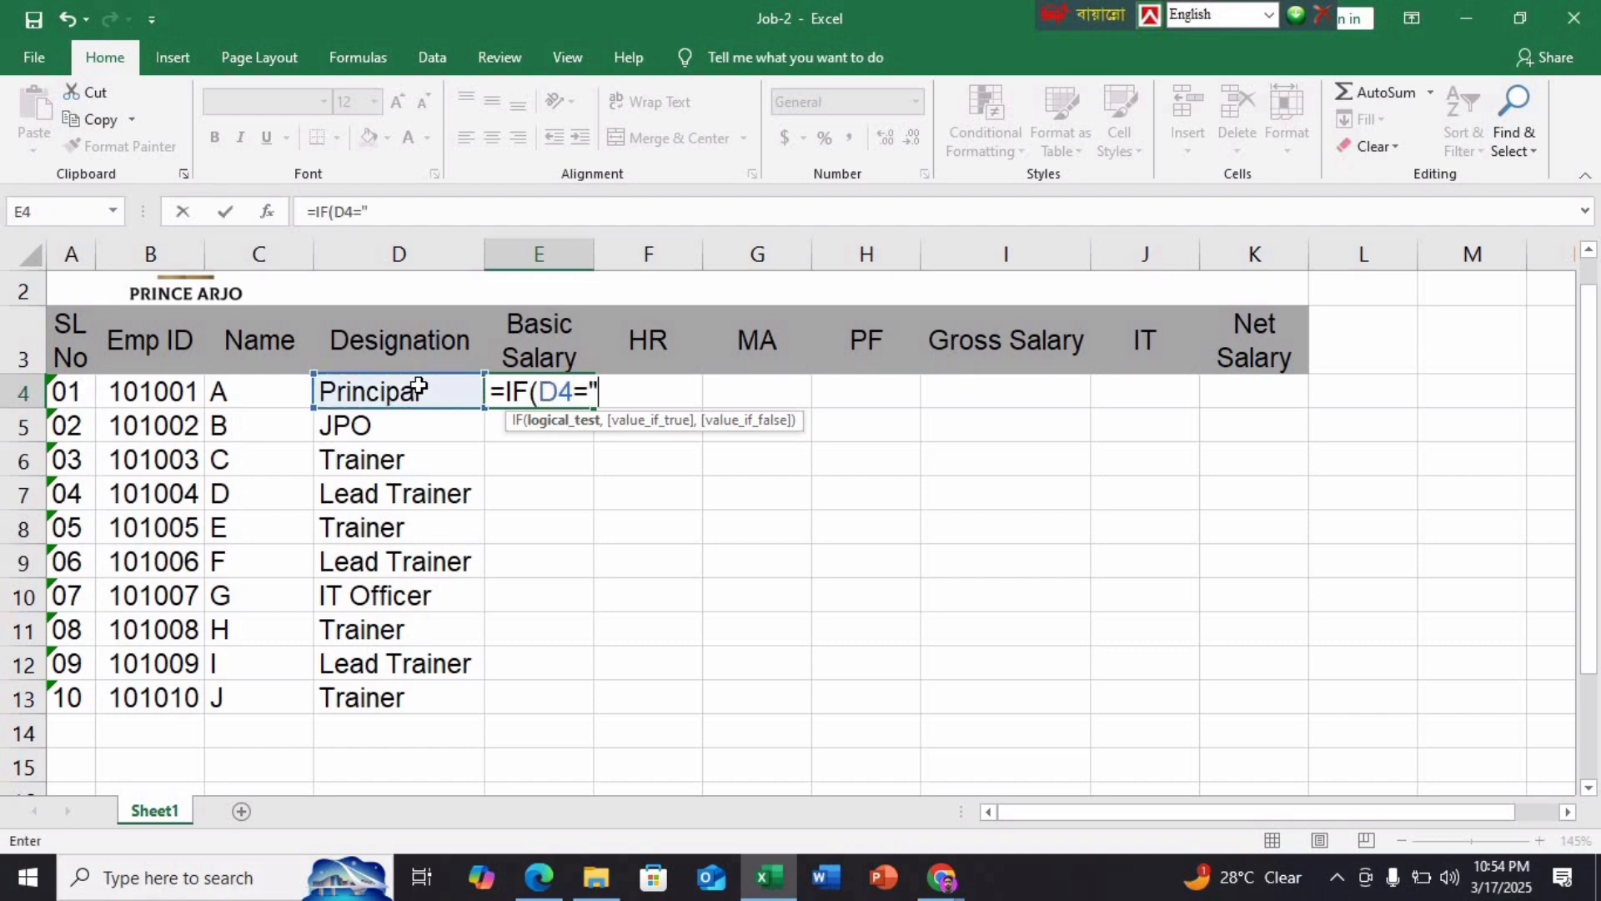
text(p)
key(BackSpace)
text(Pre)
key(BackSpace)
text(inci)
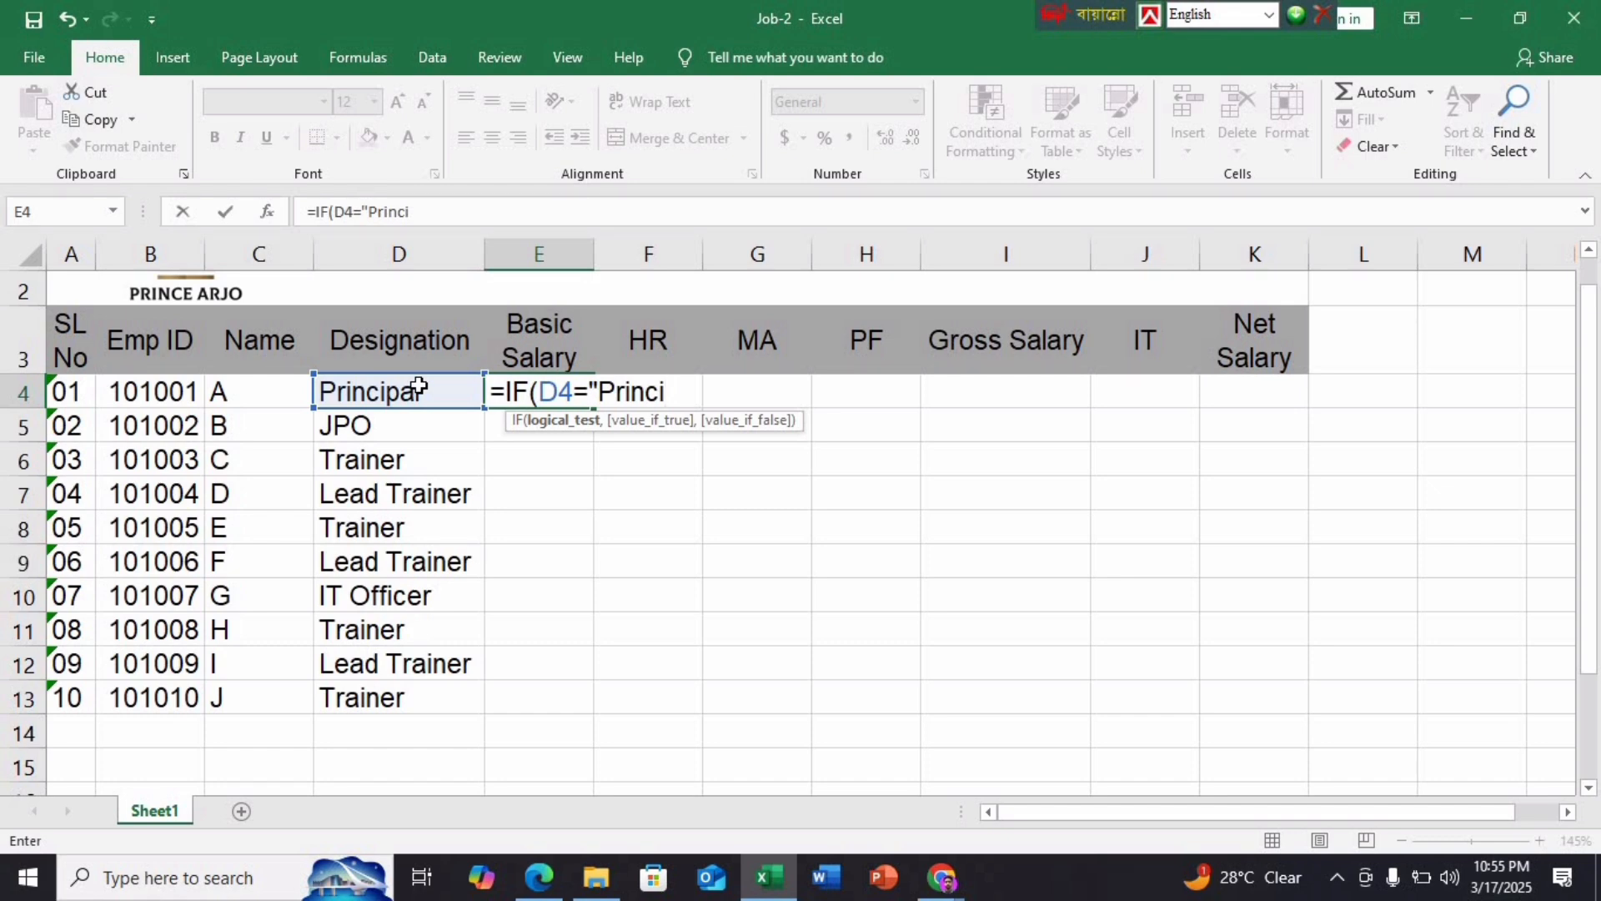
text(pal",)
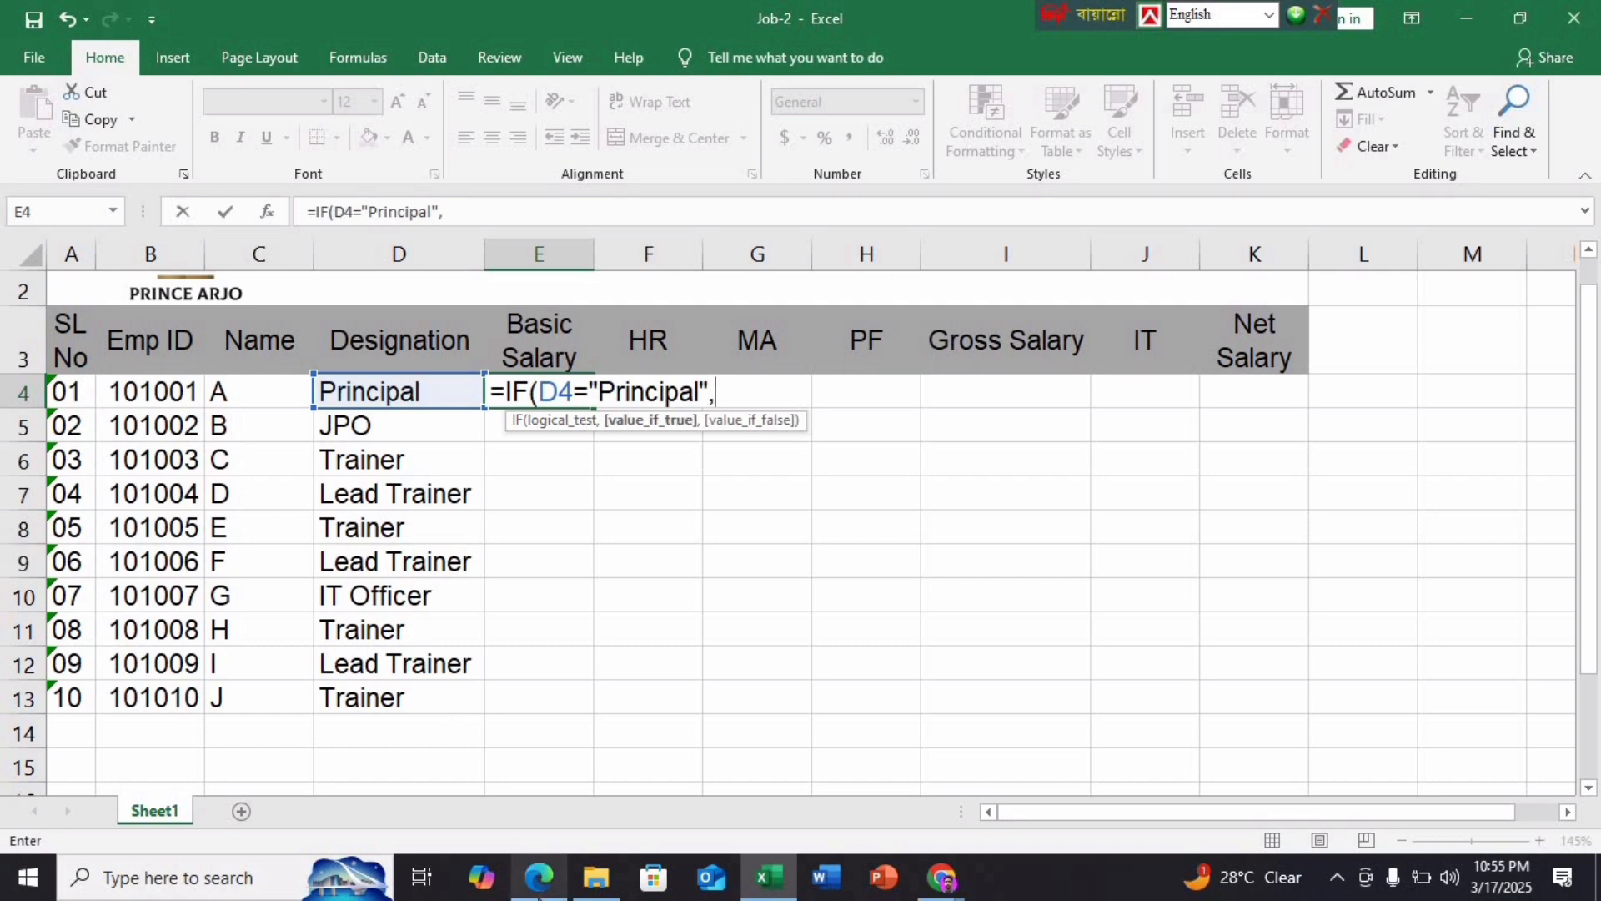
click(539, 877)
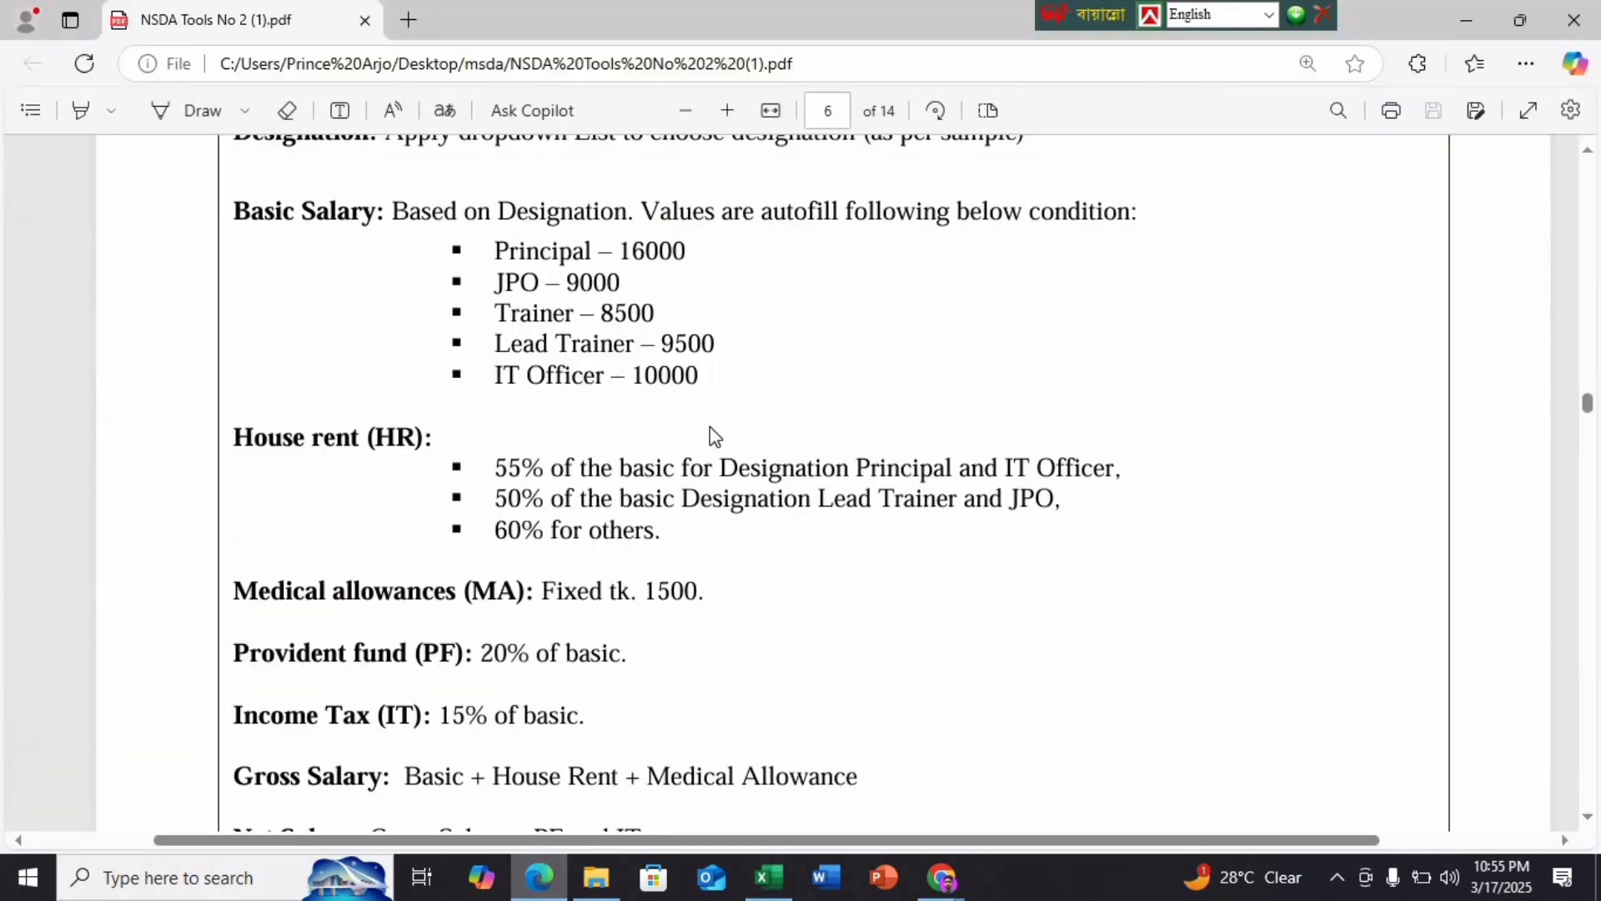
click(767, 889)
text(16)
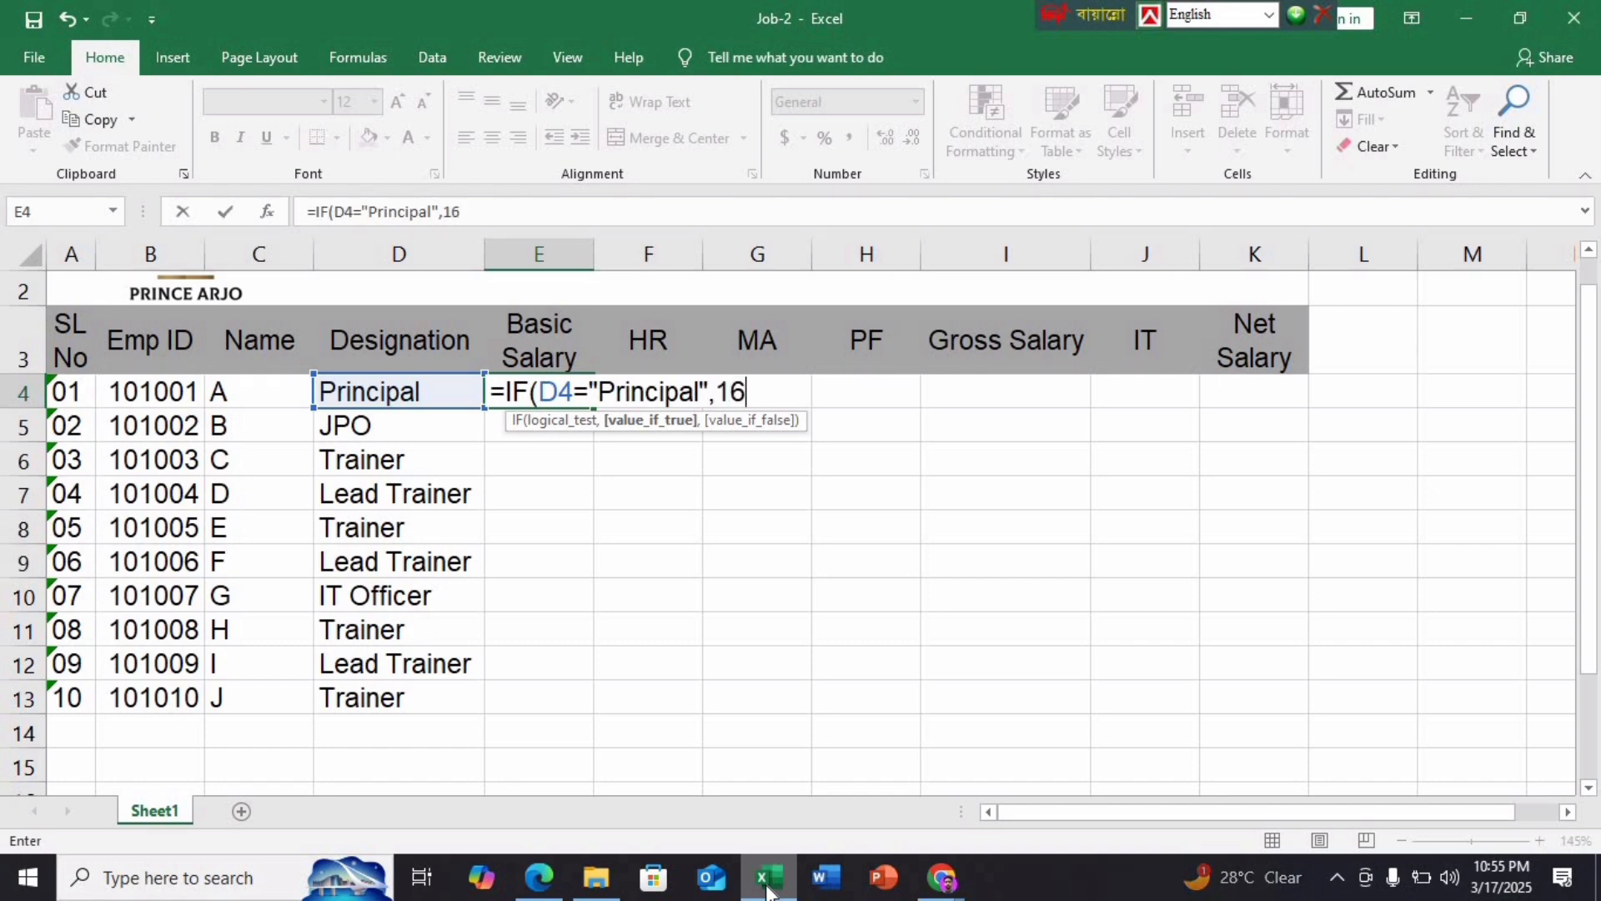
text(000,)
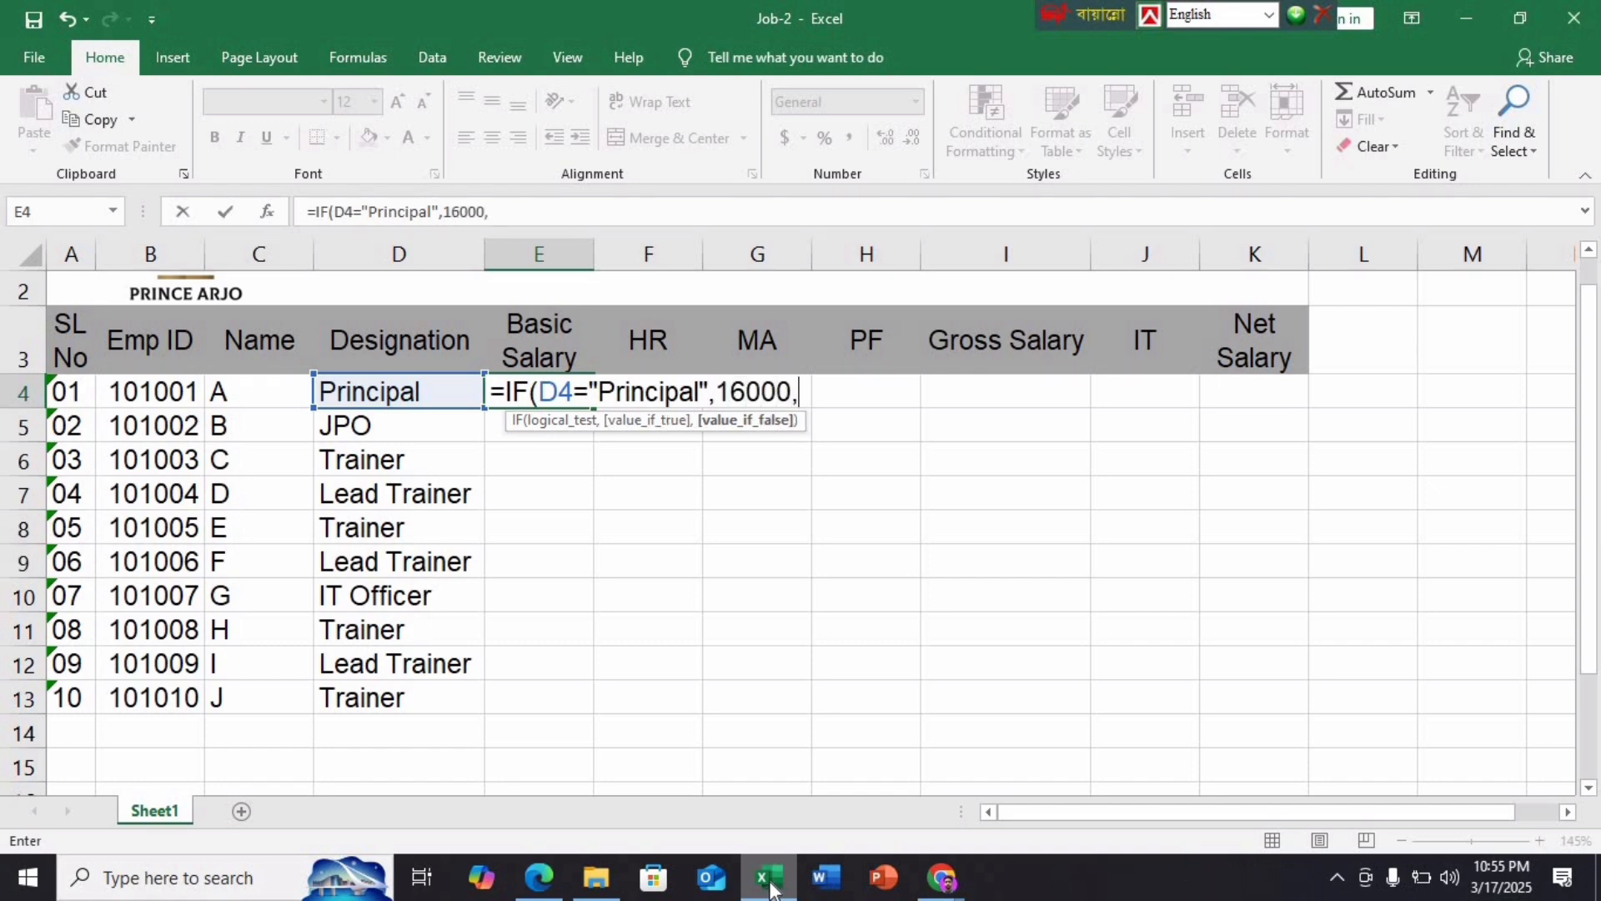
Extend the formula with JPO returning 9000 and Trainer returning 8500, opening a fourth IF
click(404, 390)
key(BackSpace)
key(BackSpace)
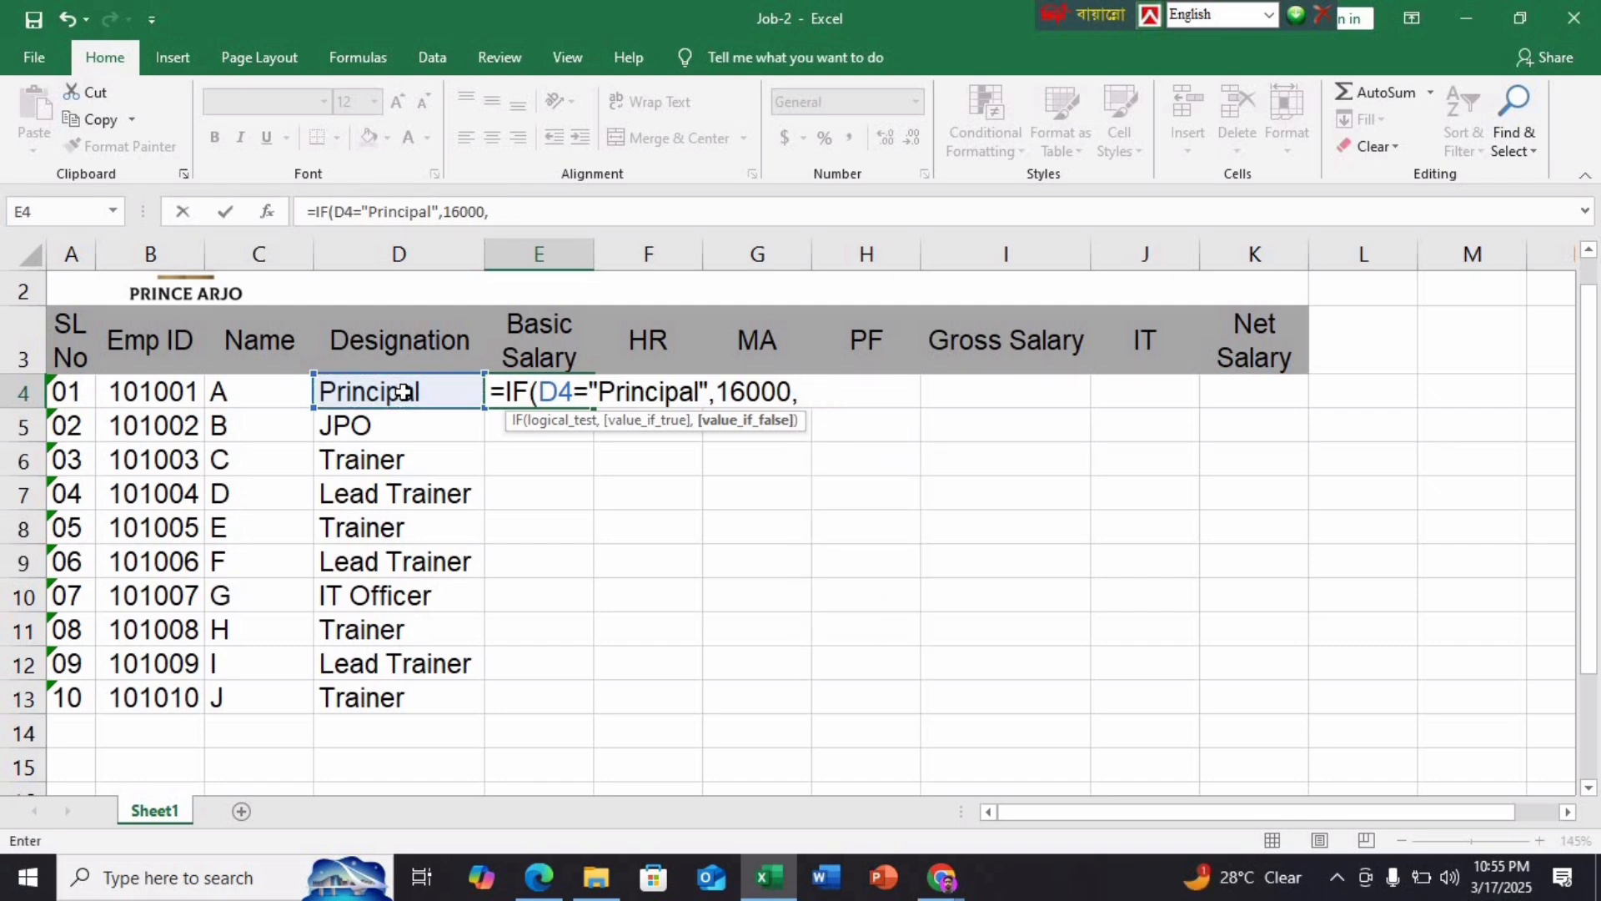
text(if)
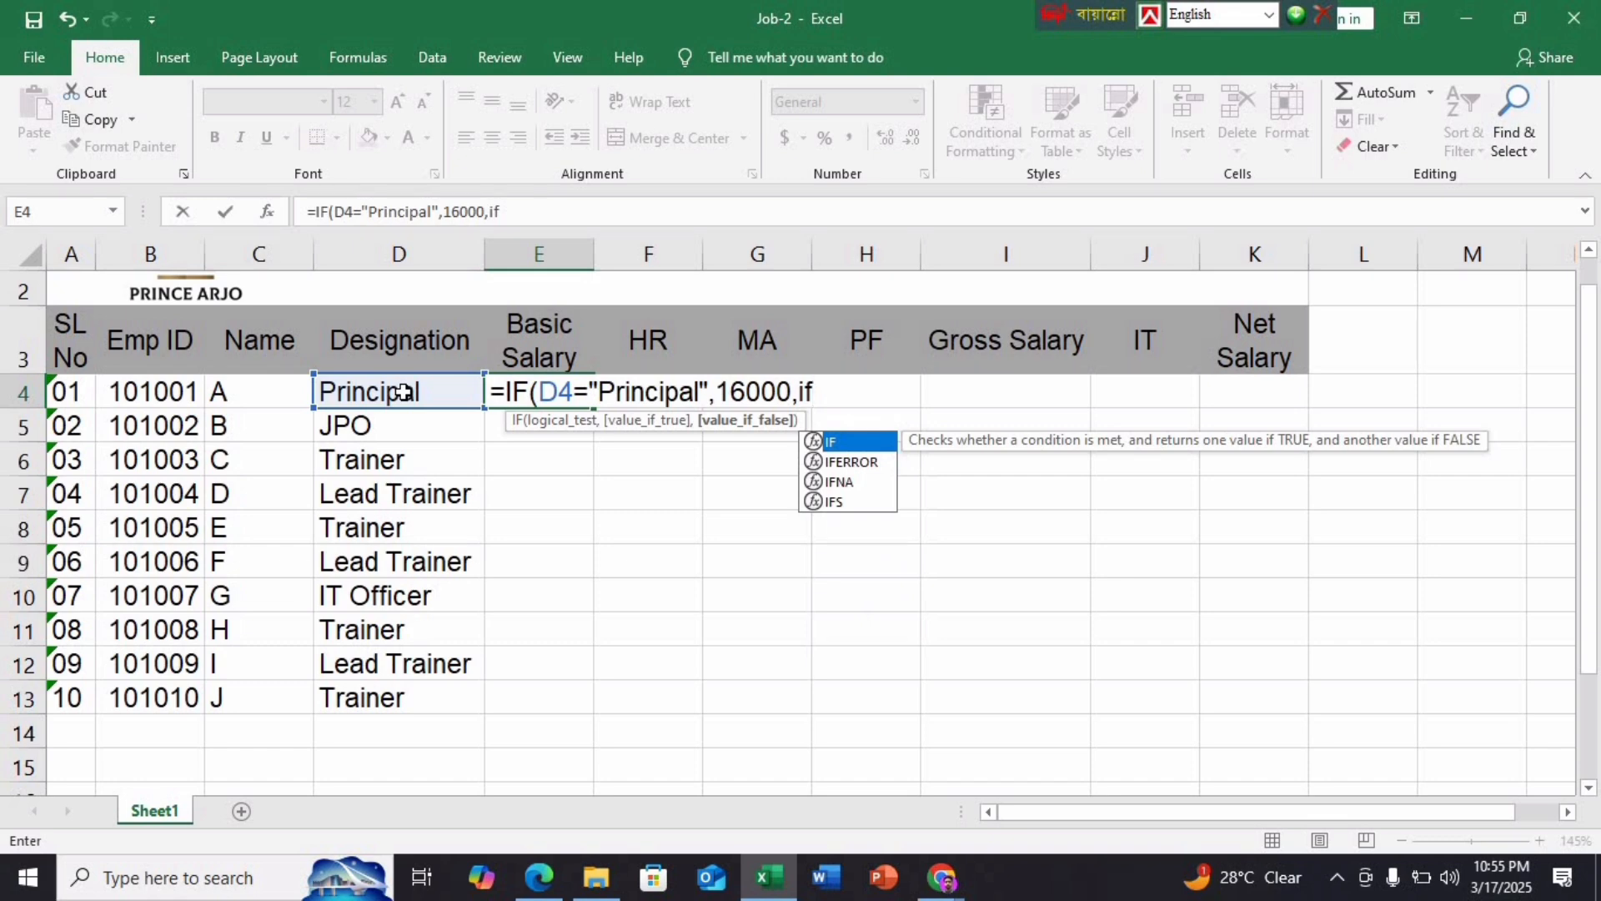
text(()
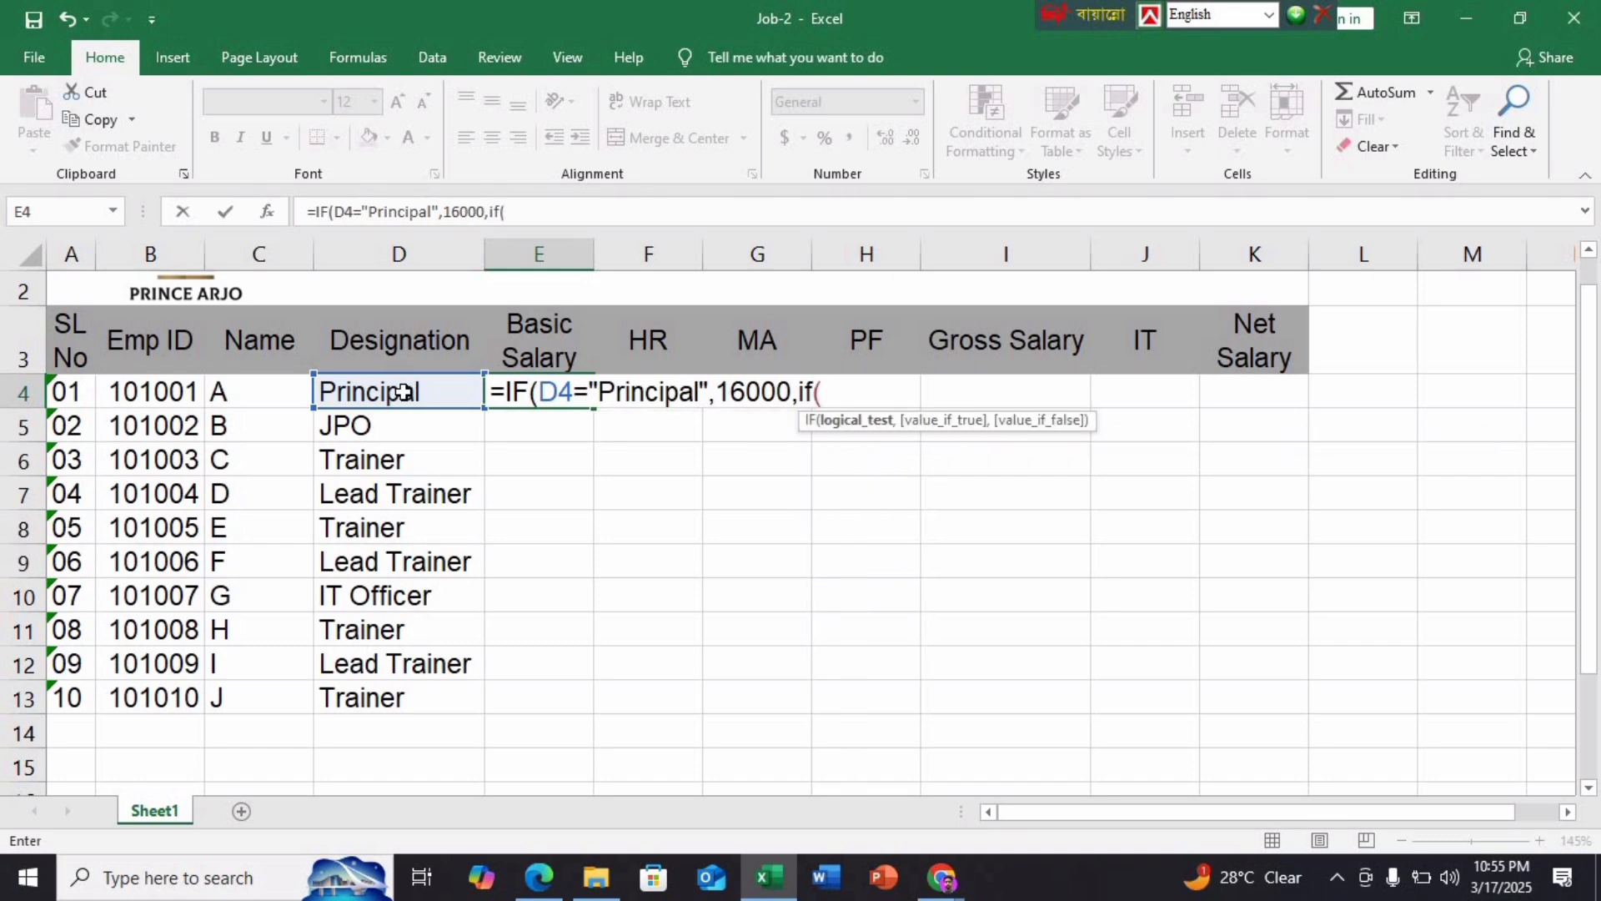
click(412, 392)
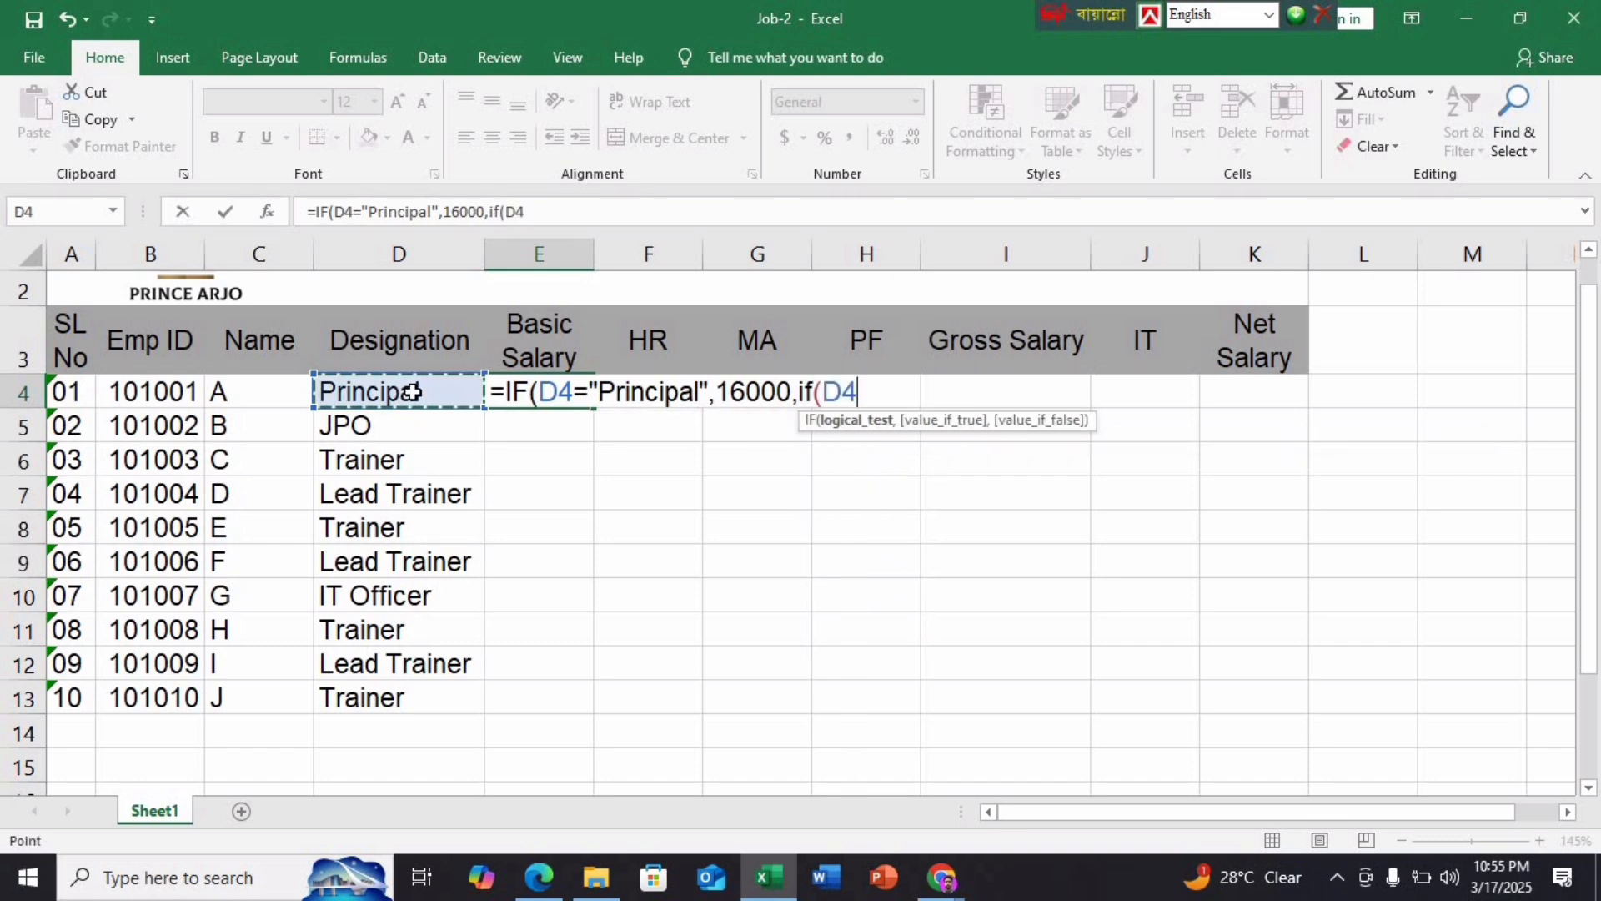
text(=")
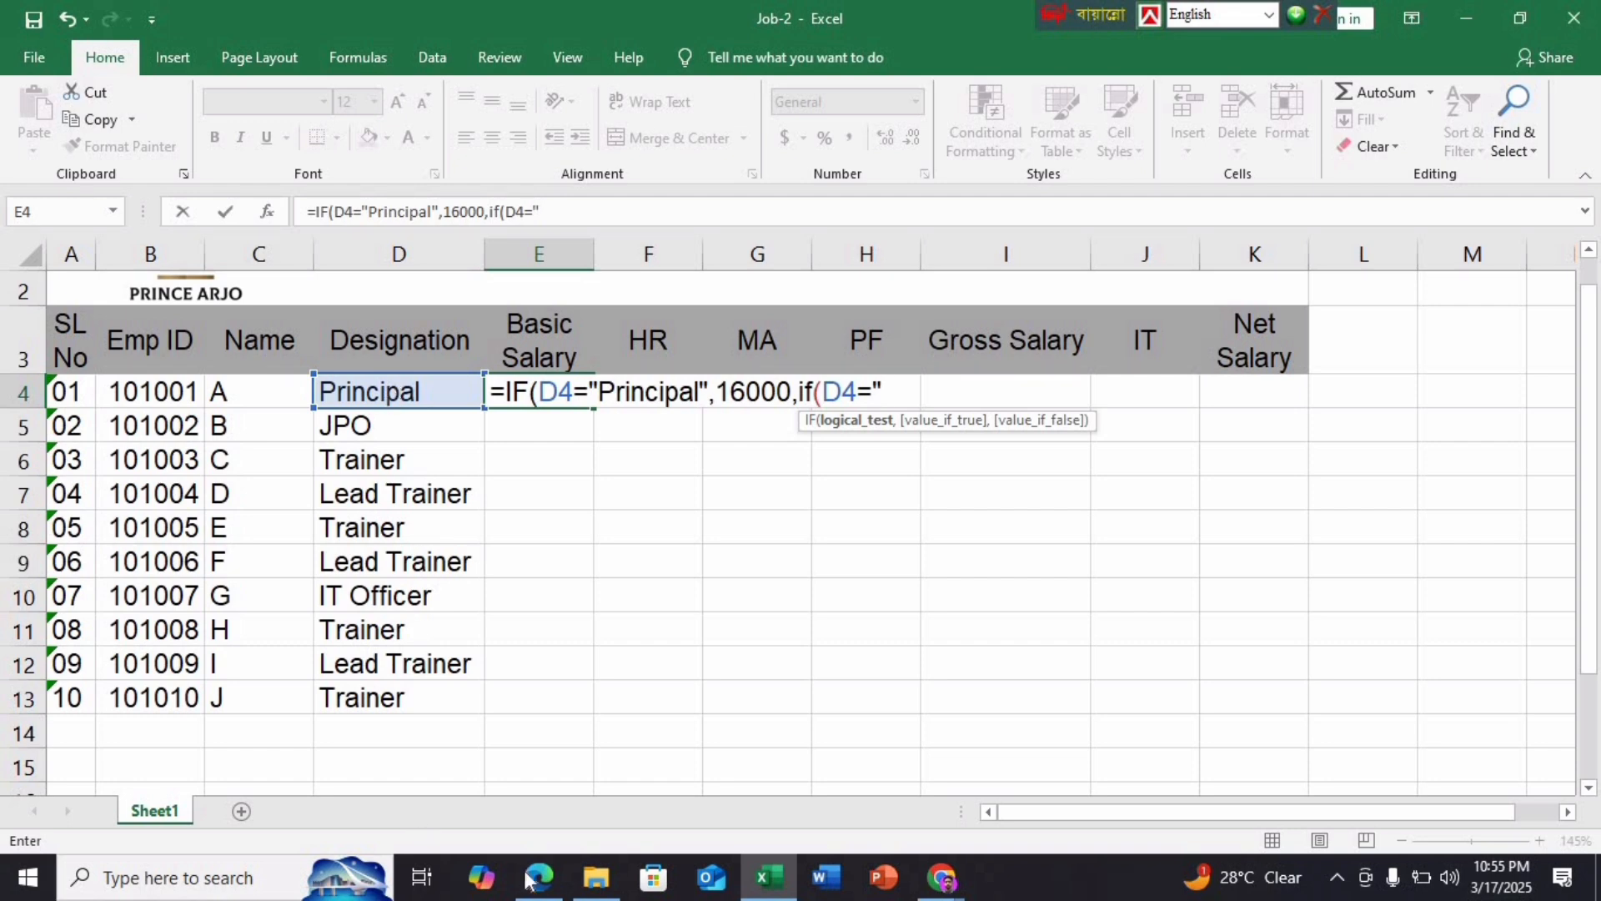
click(538, 876)
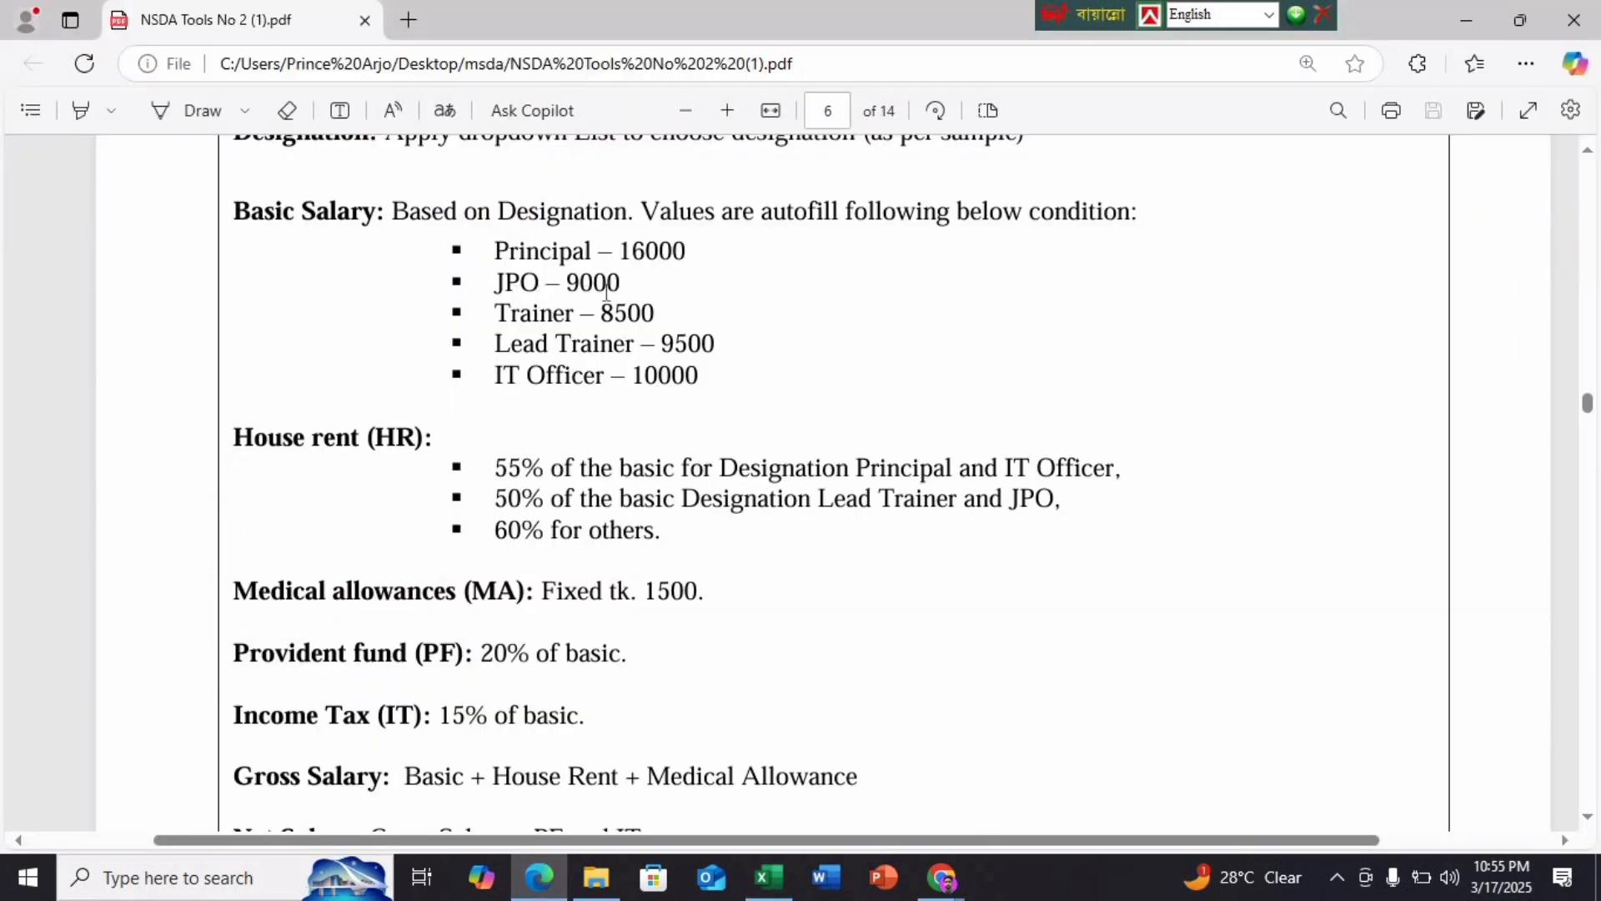
click(797, 876)
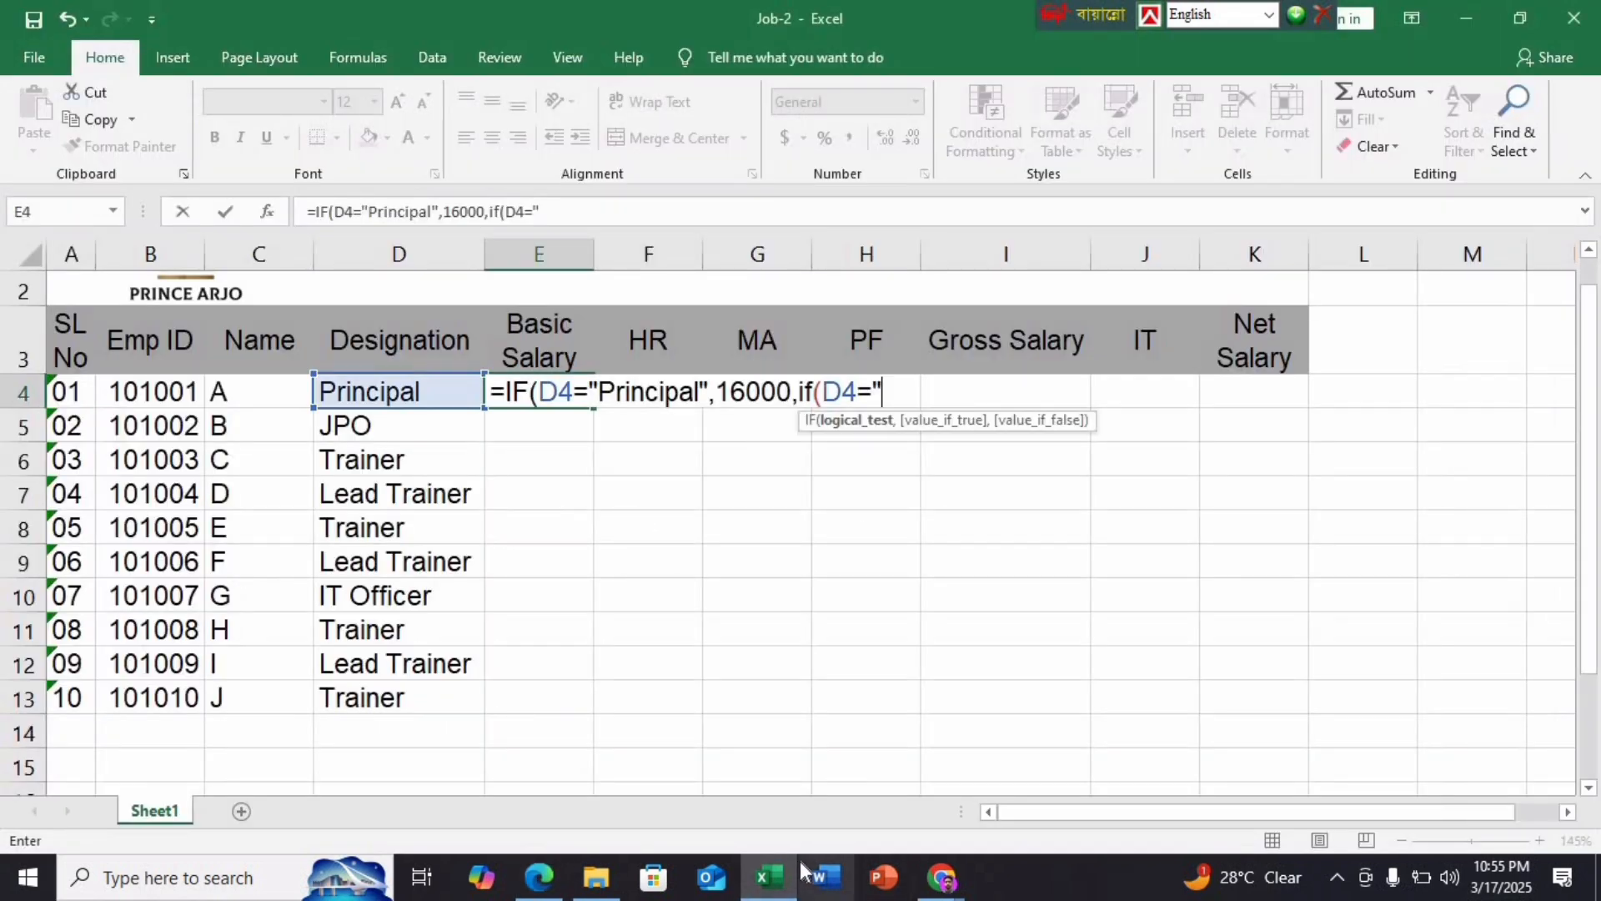
text(JP)
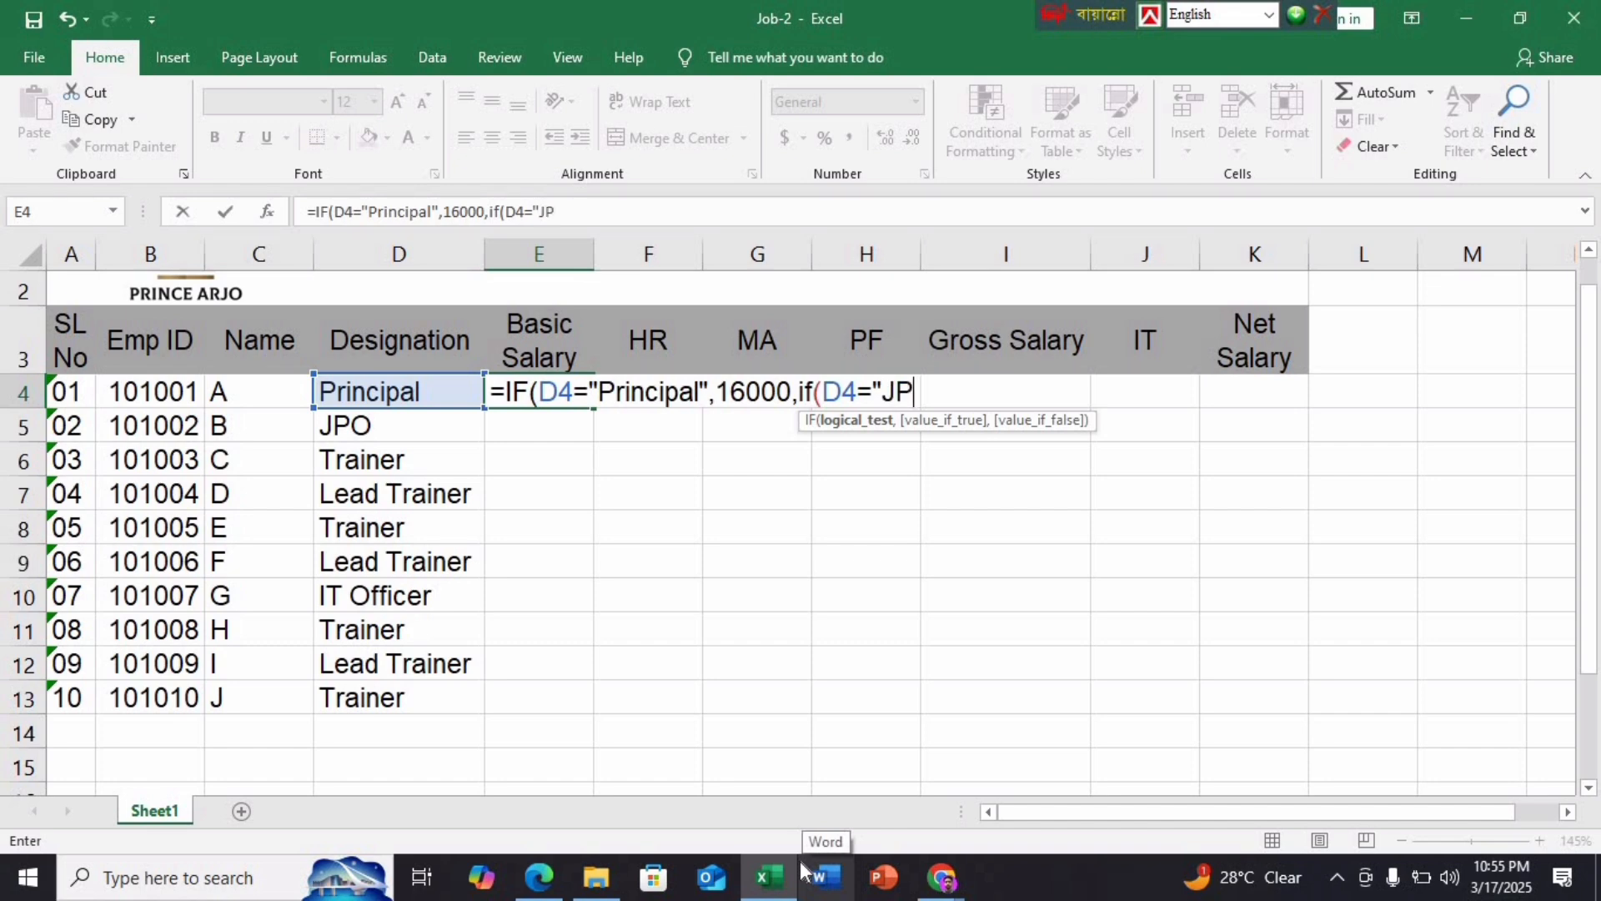
text(O",)
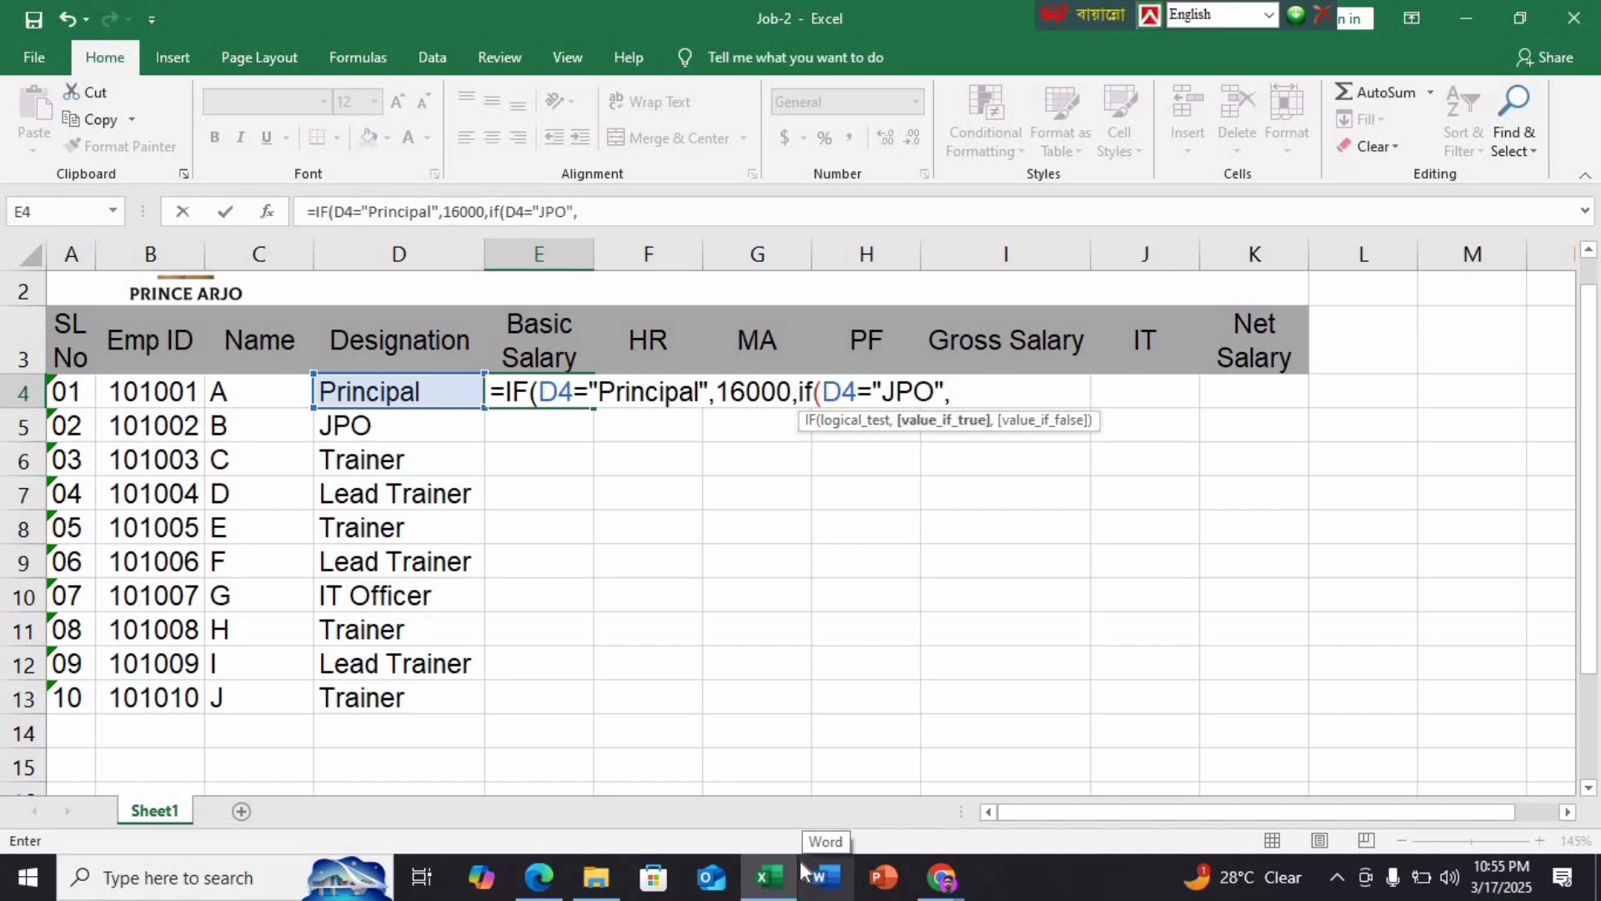
text(9000)
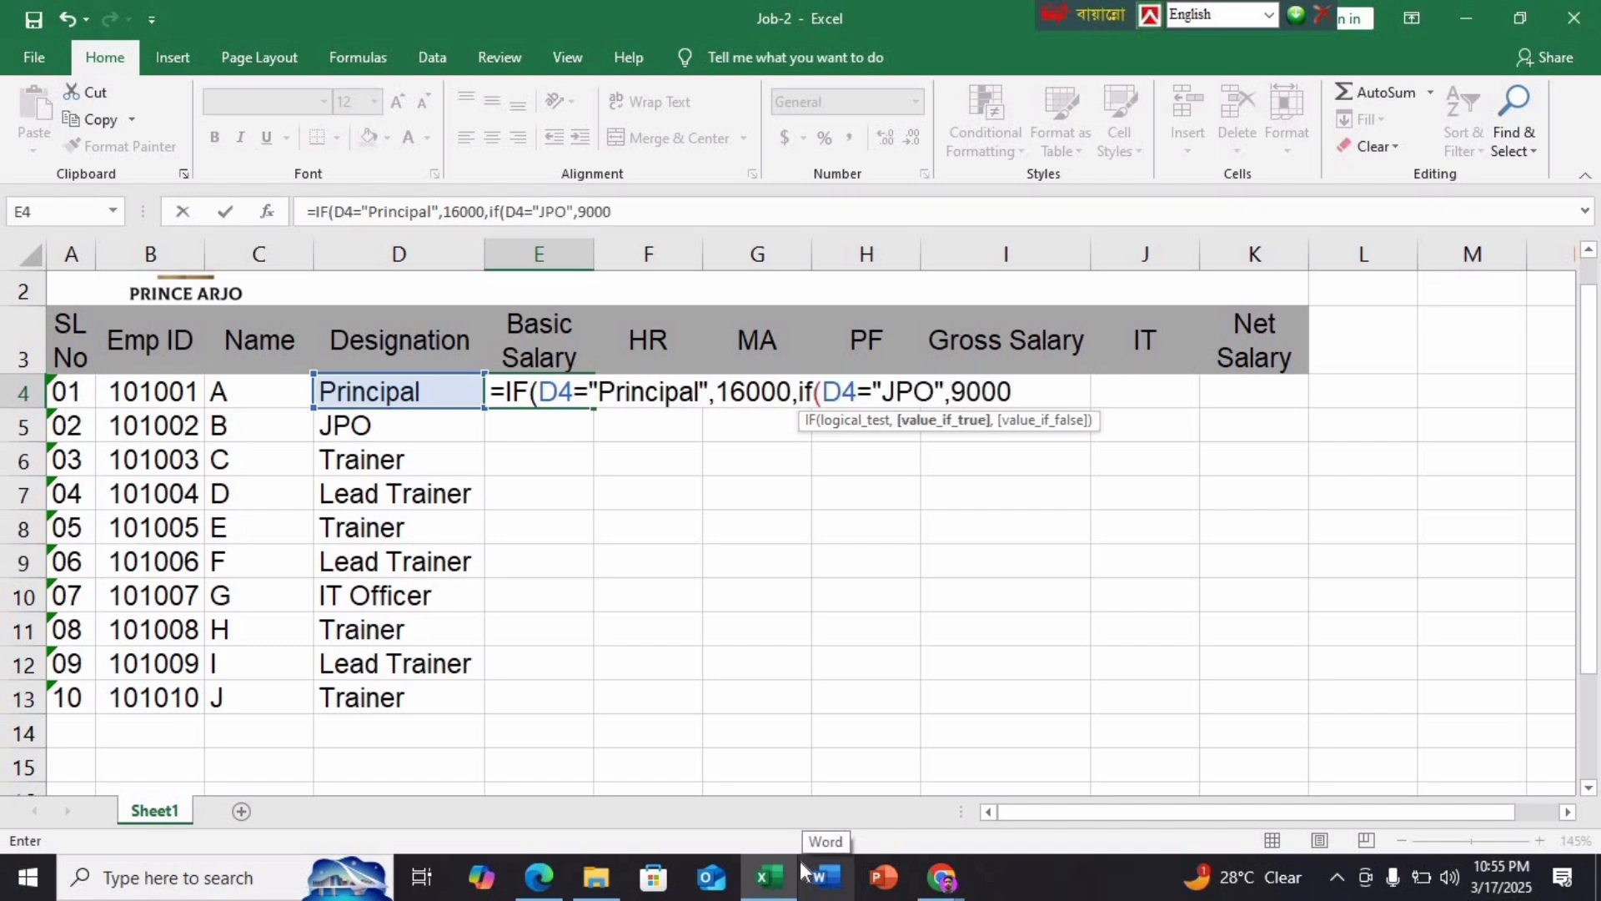
text(,if)
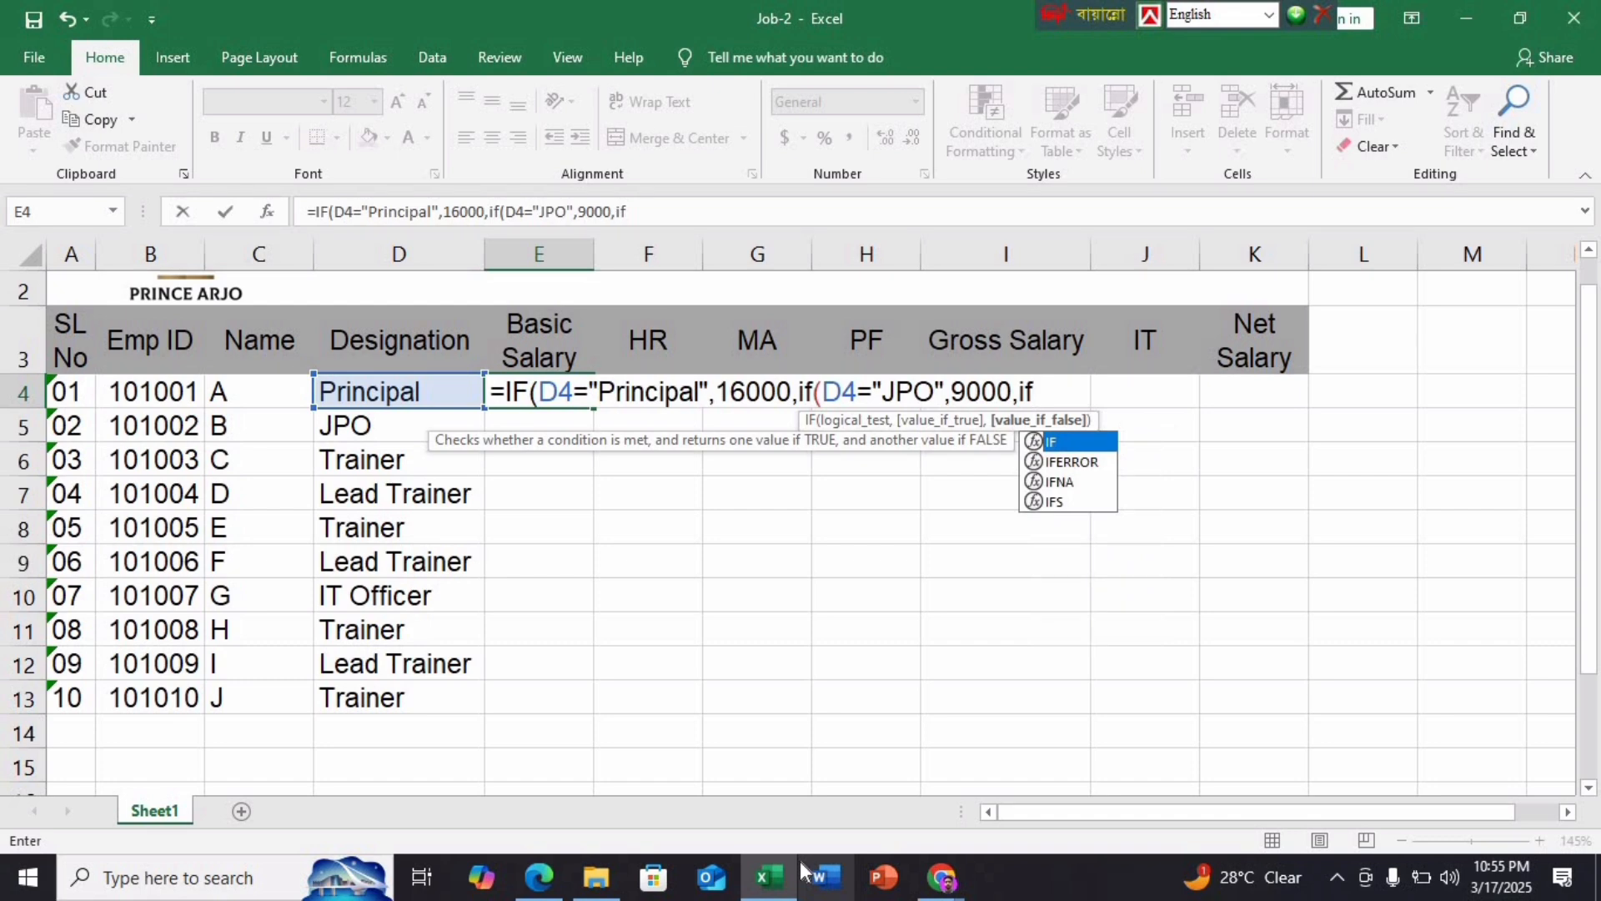
text(()
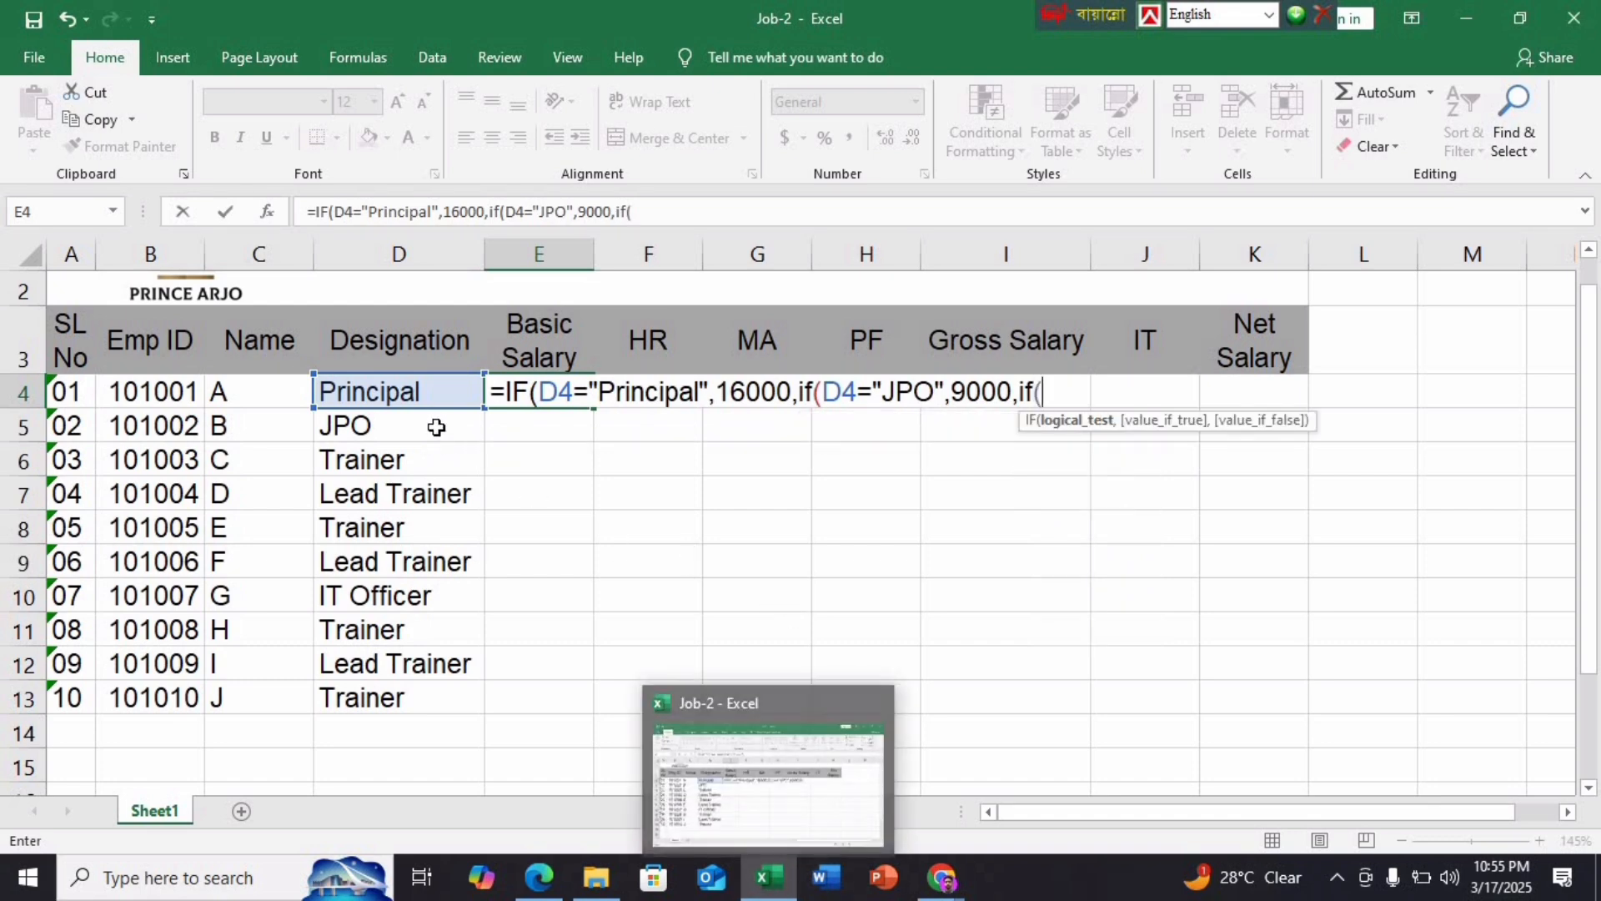
click(429, 398)
text(=)
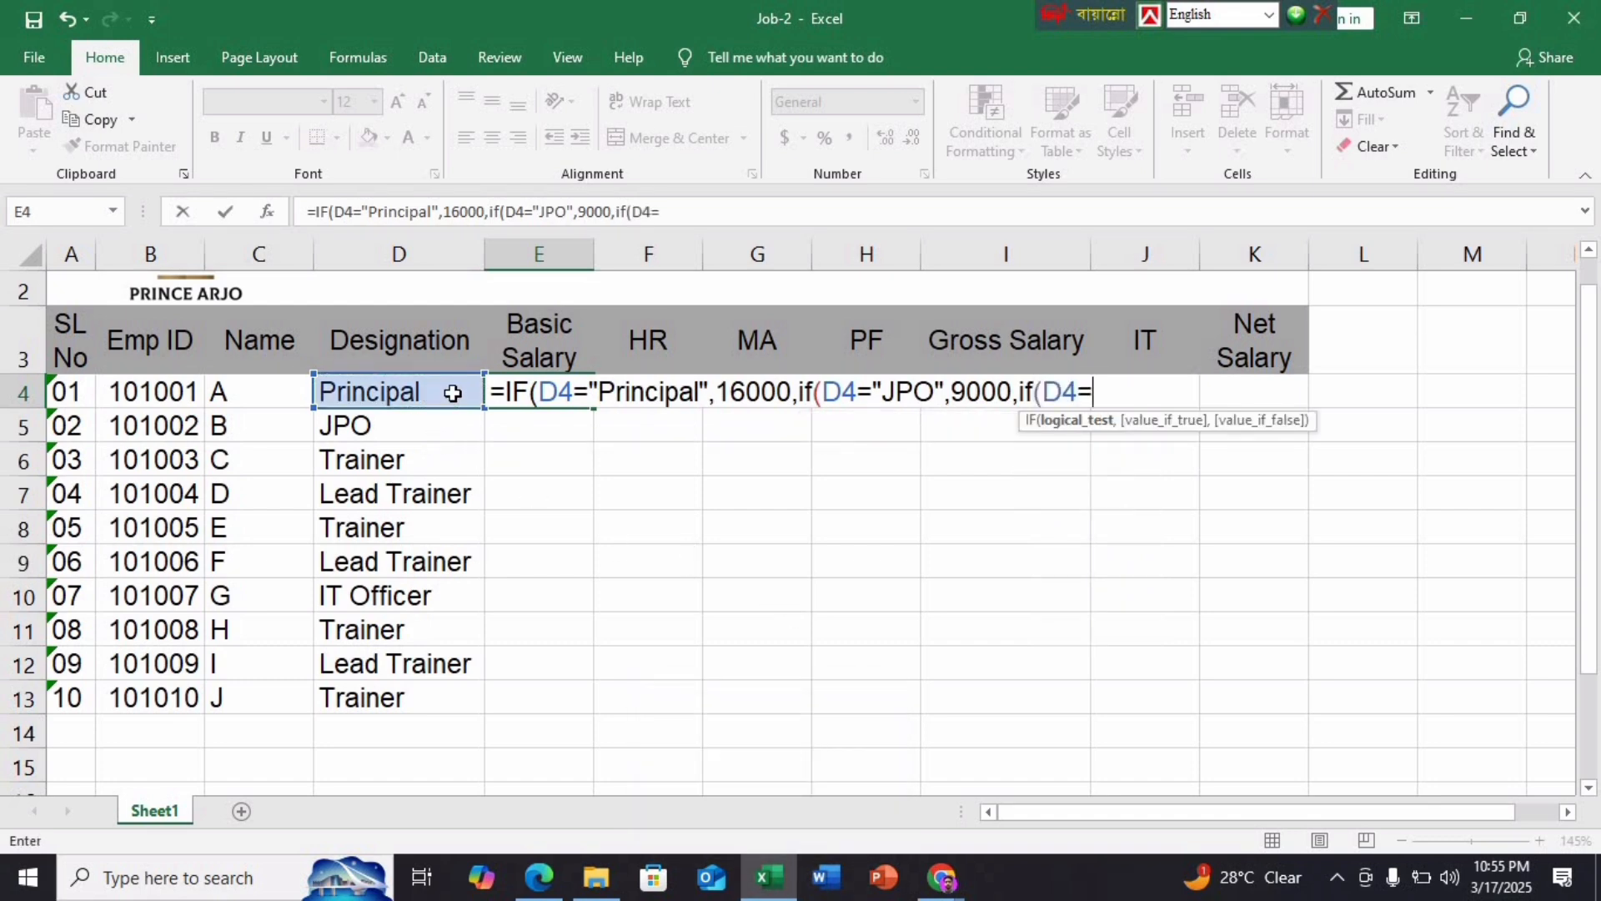
click(539, 877)
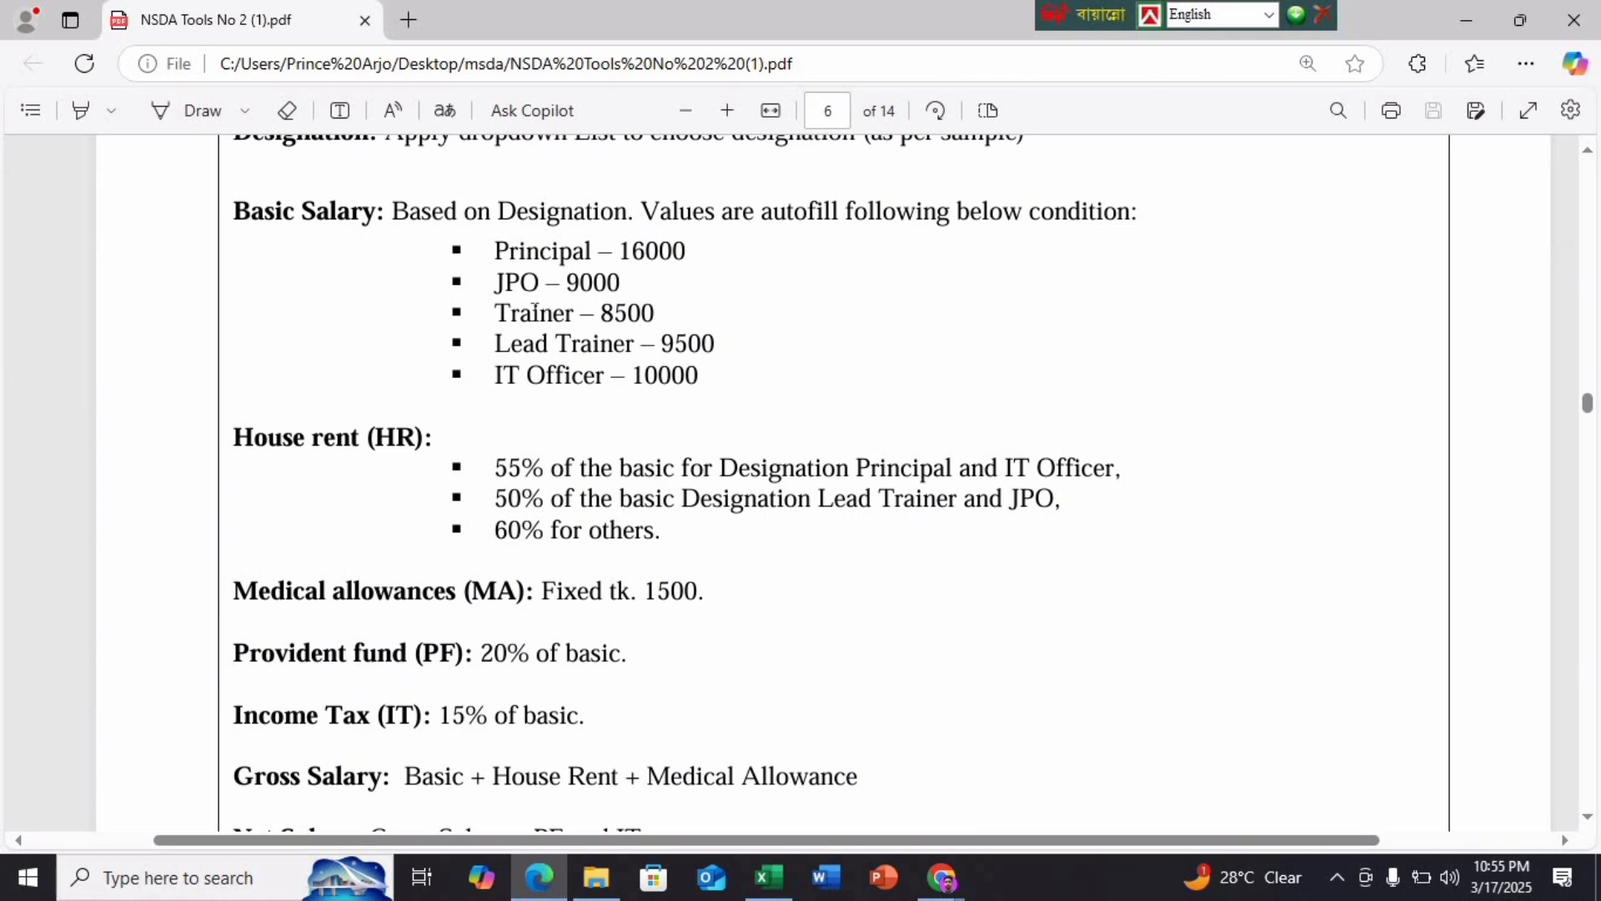
click(778, 884)
text(")
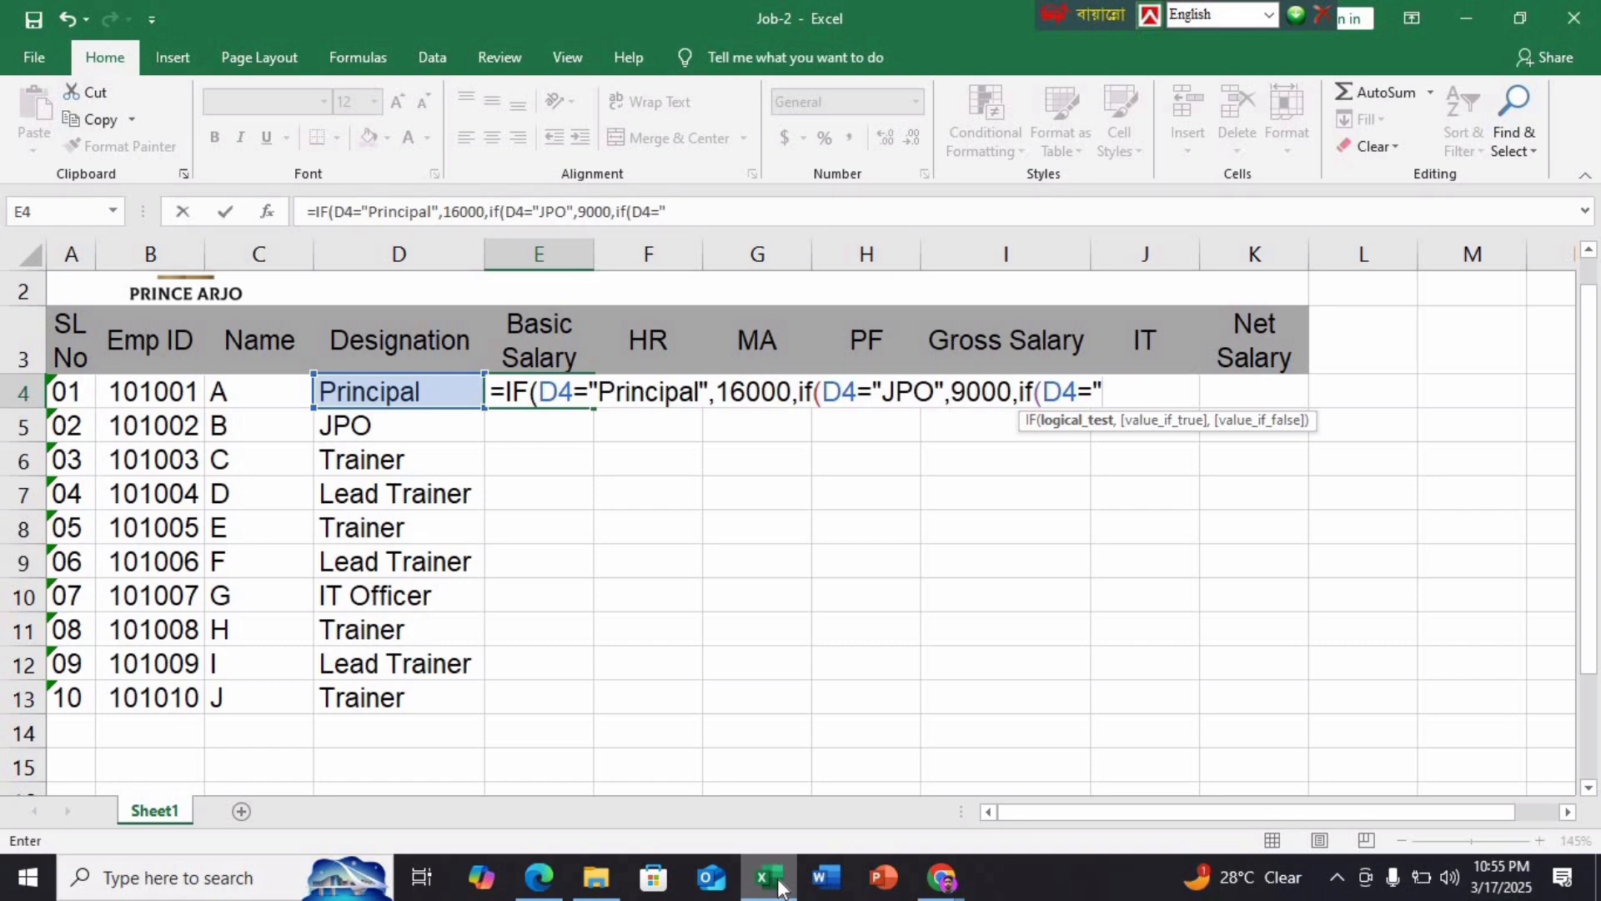
text(Trainer)
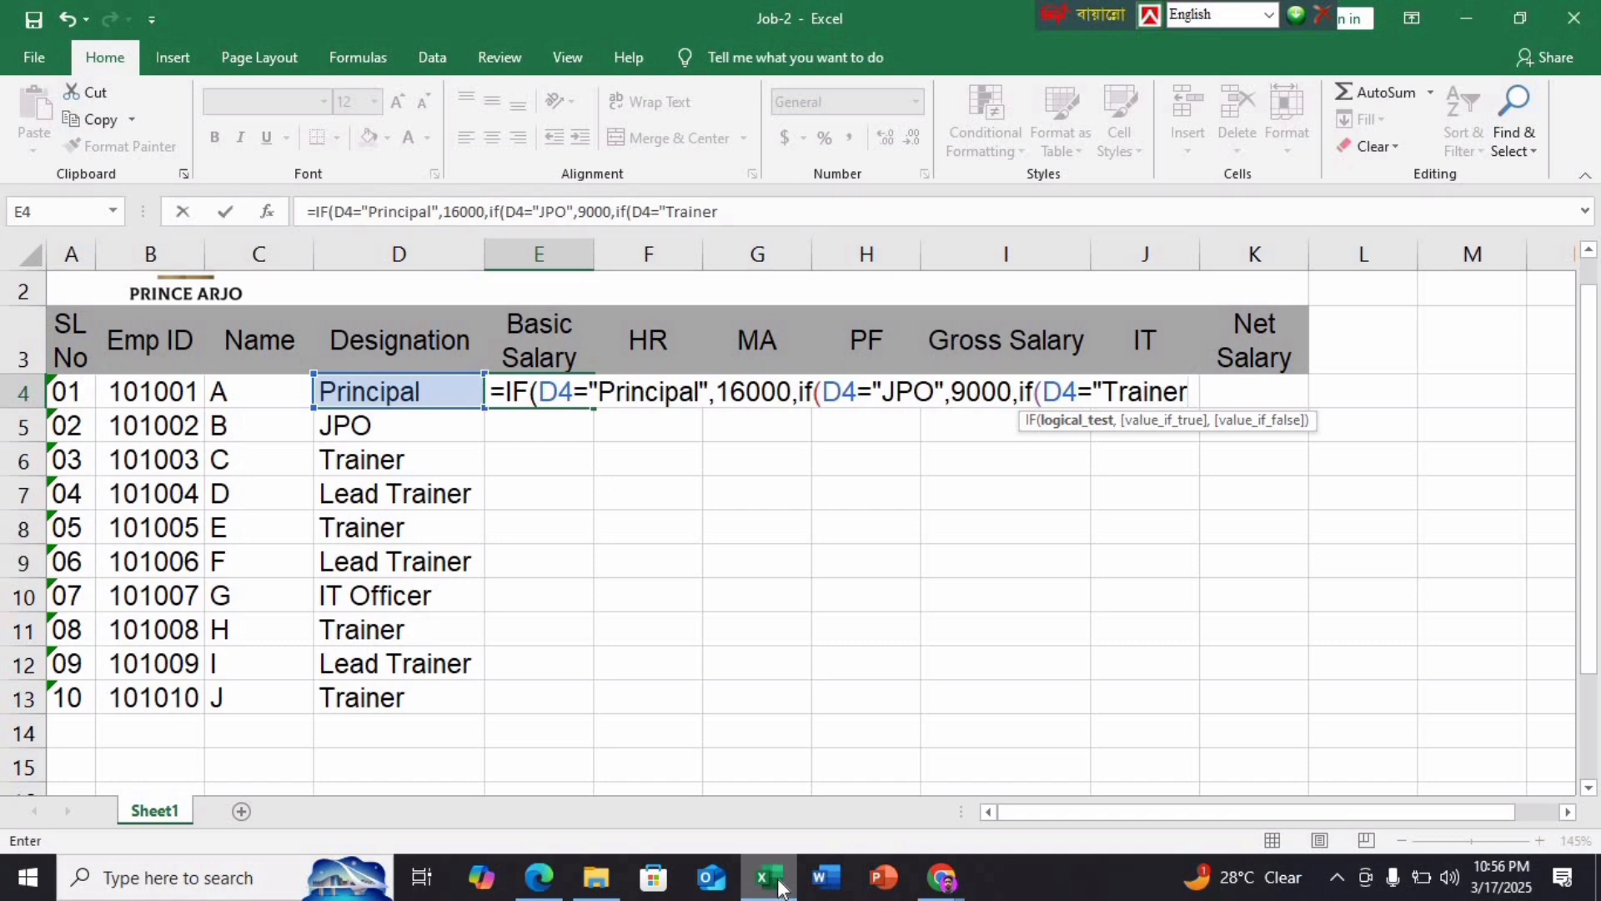
text(",)
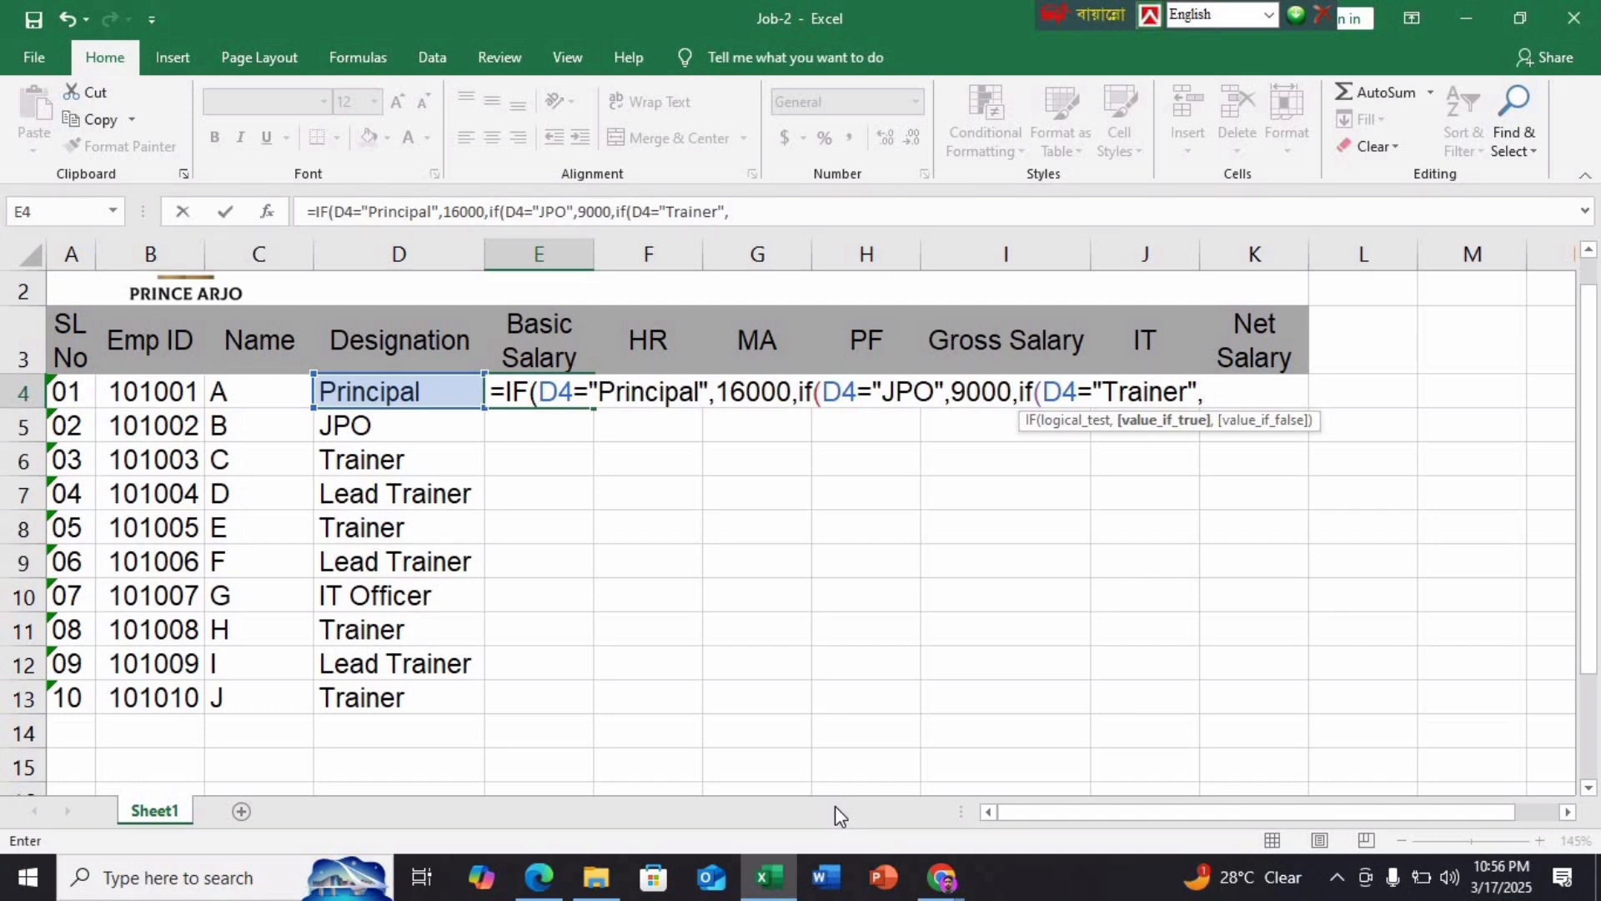
text(8500,if()
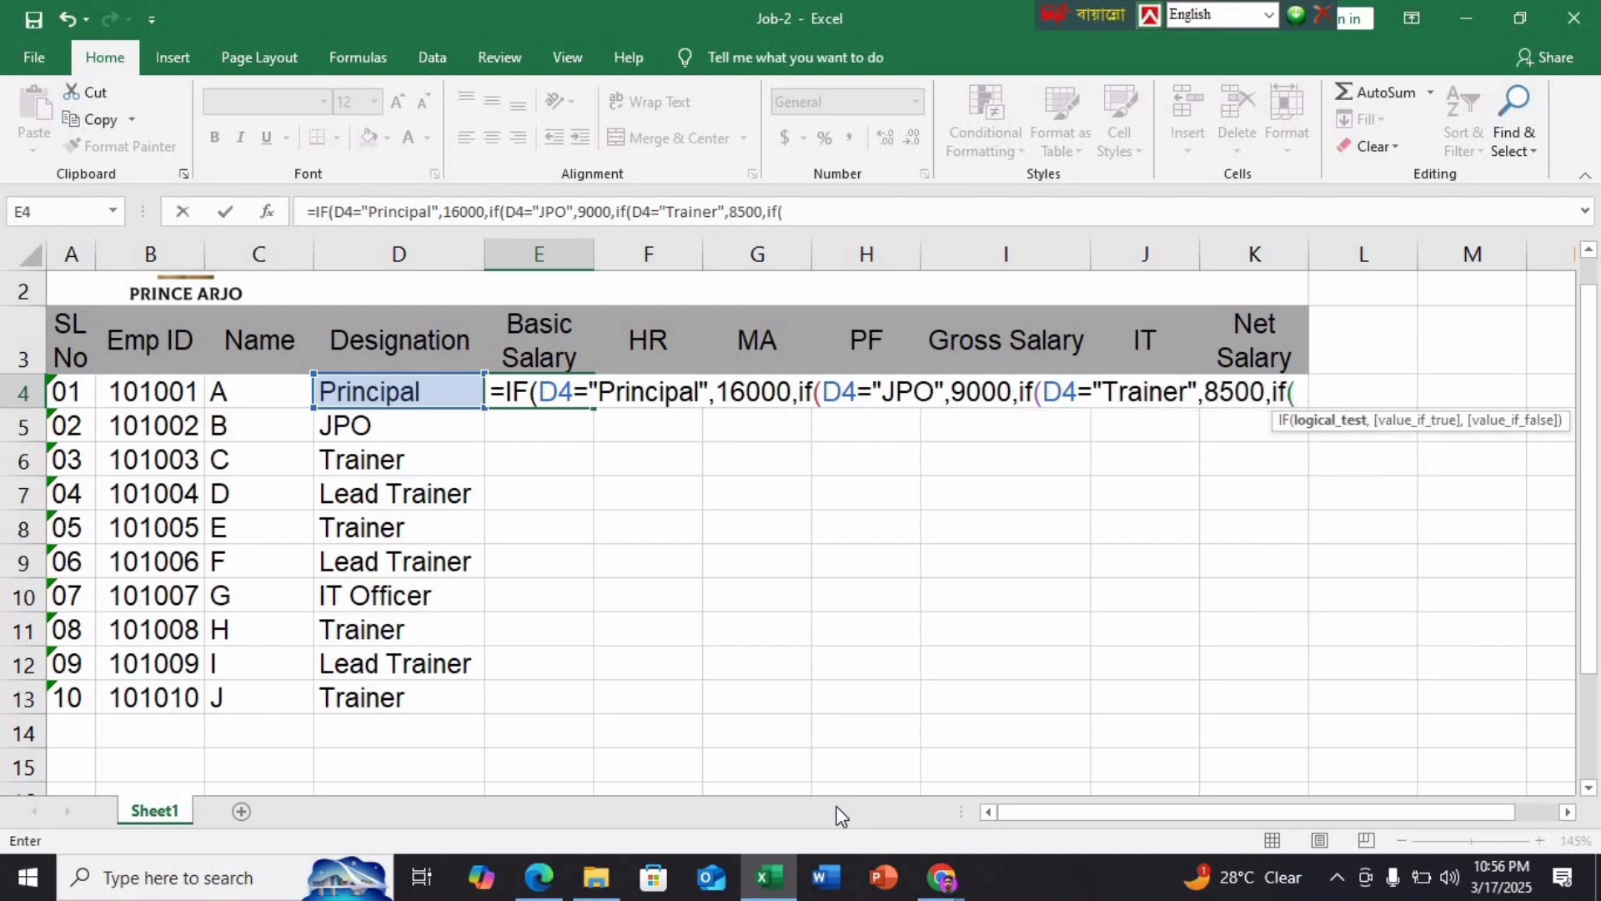
Add the Lead Trainer test returning 9500 to E4's nested IF
click(432, 391)
text(=)
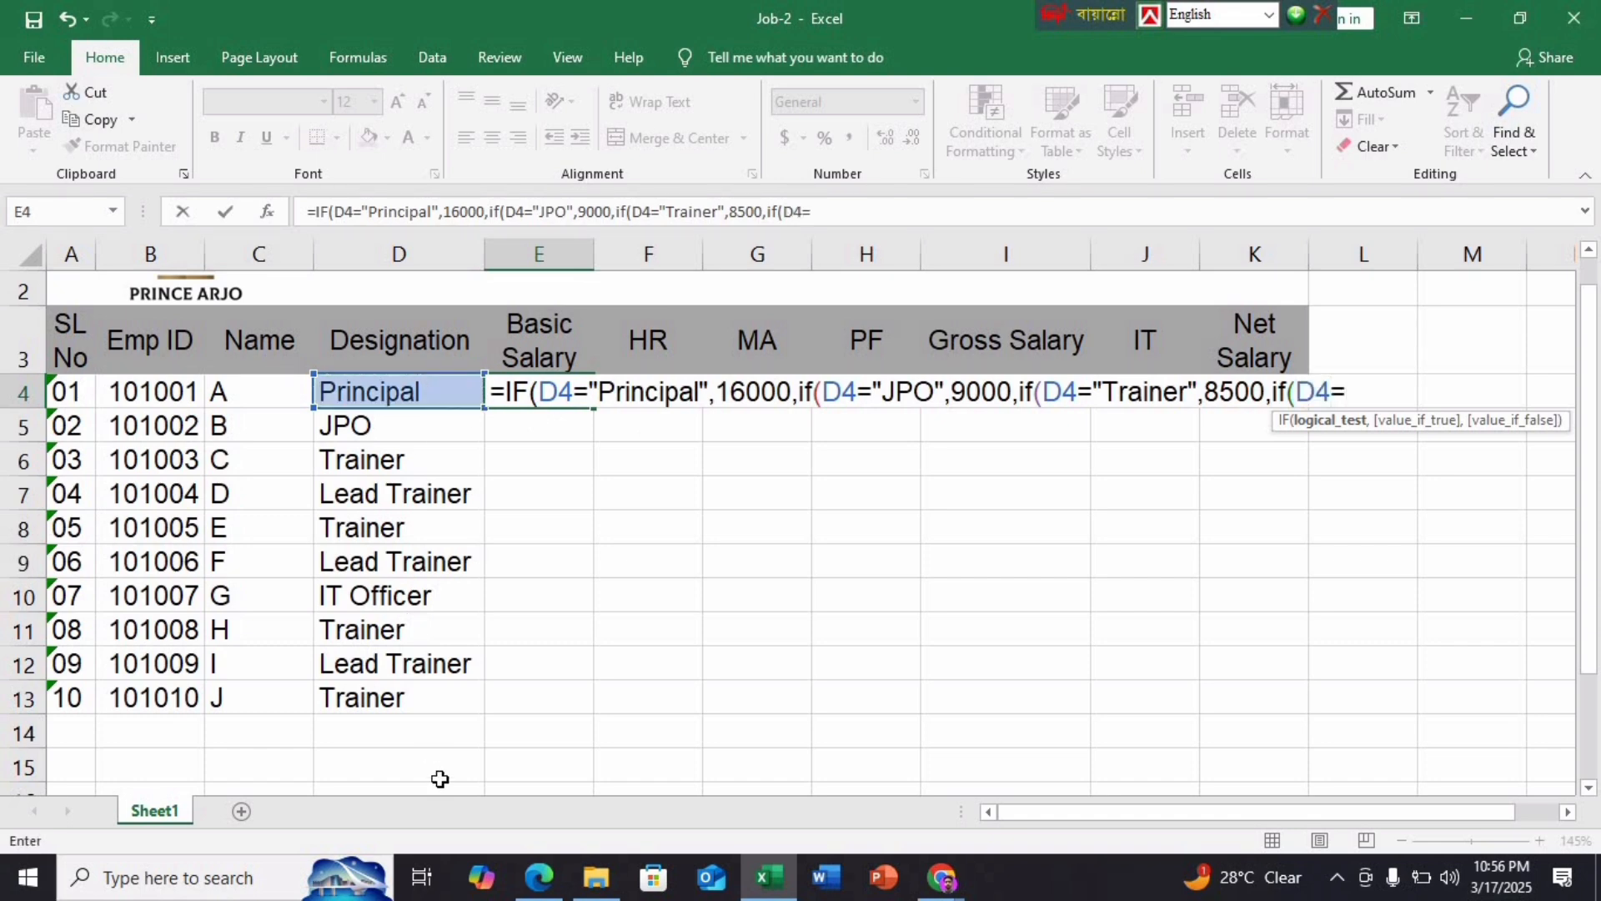
click(539, 877)
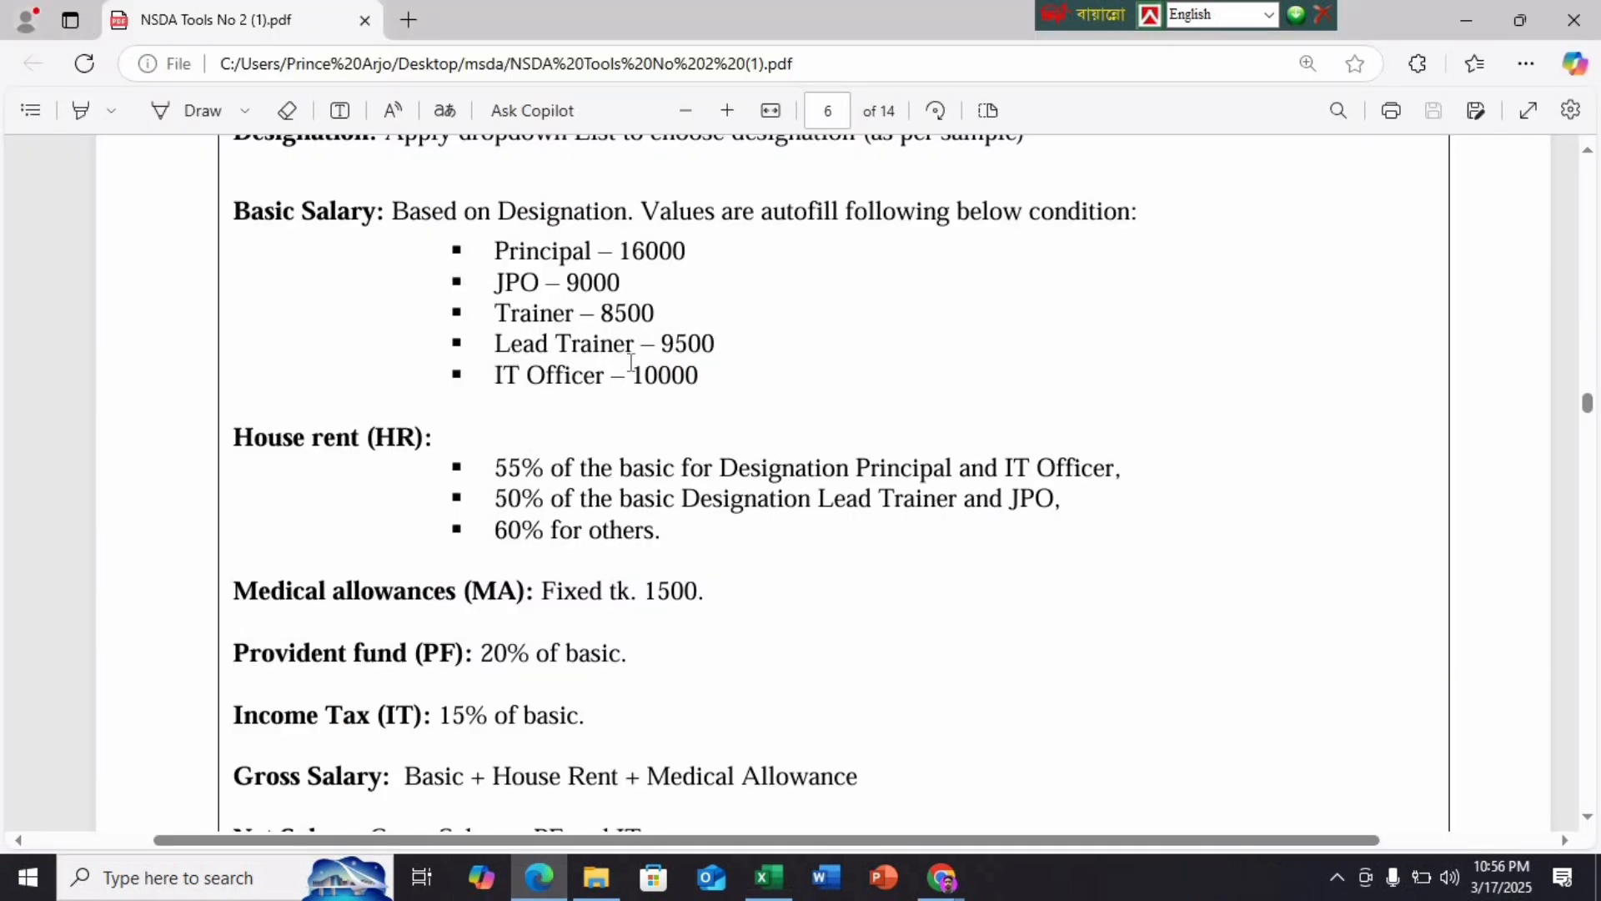
click(768, 877)
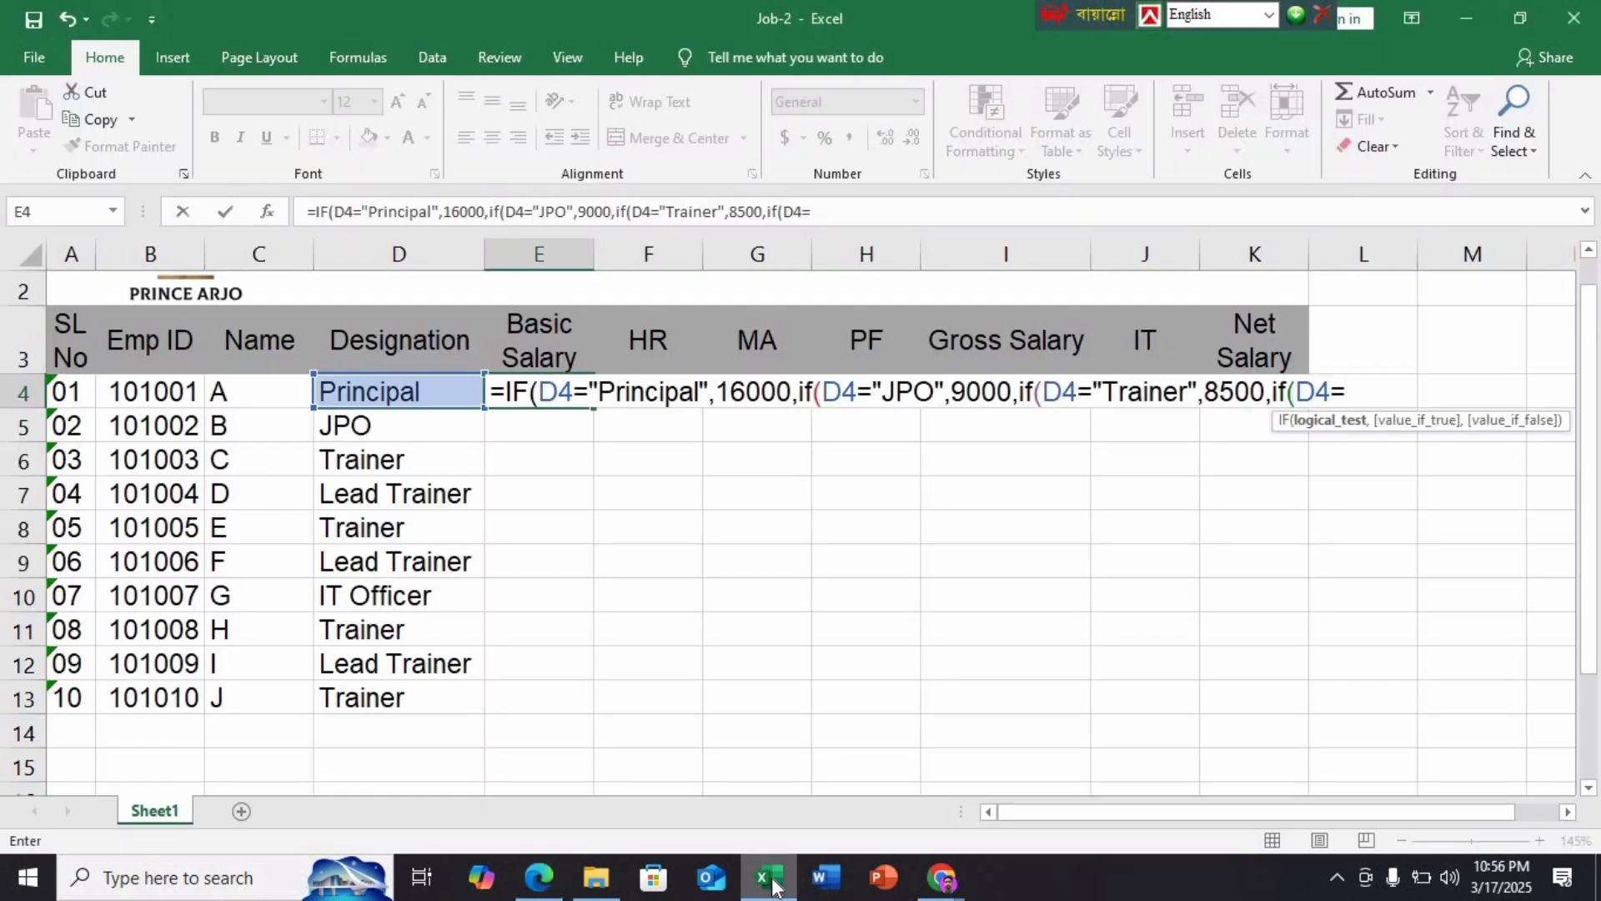
text(")
text(Leads)
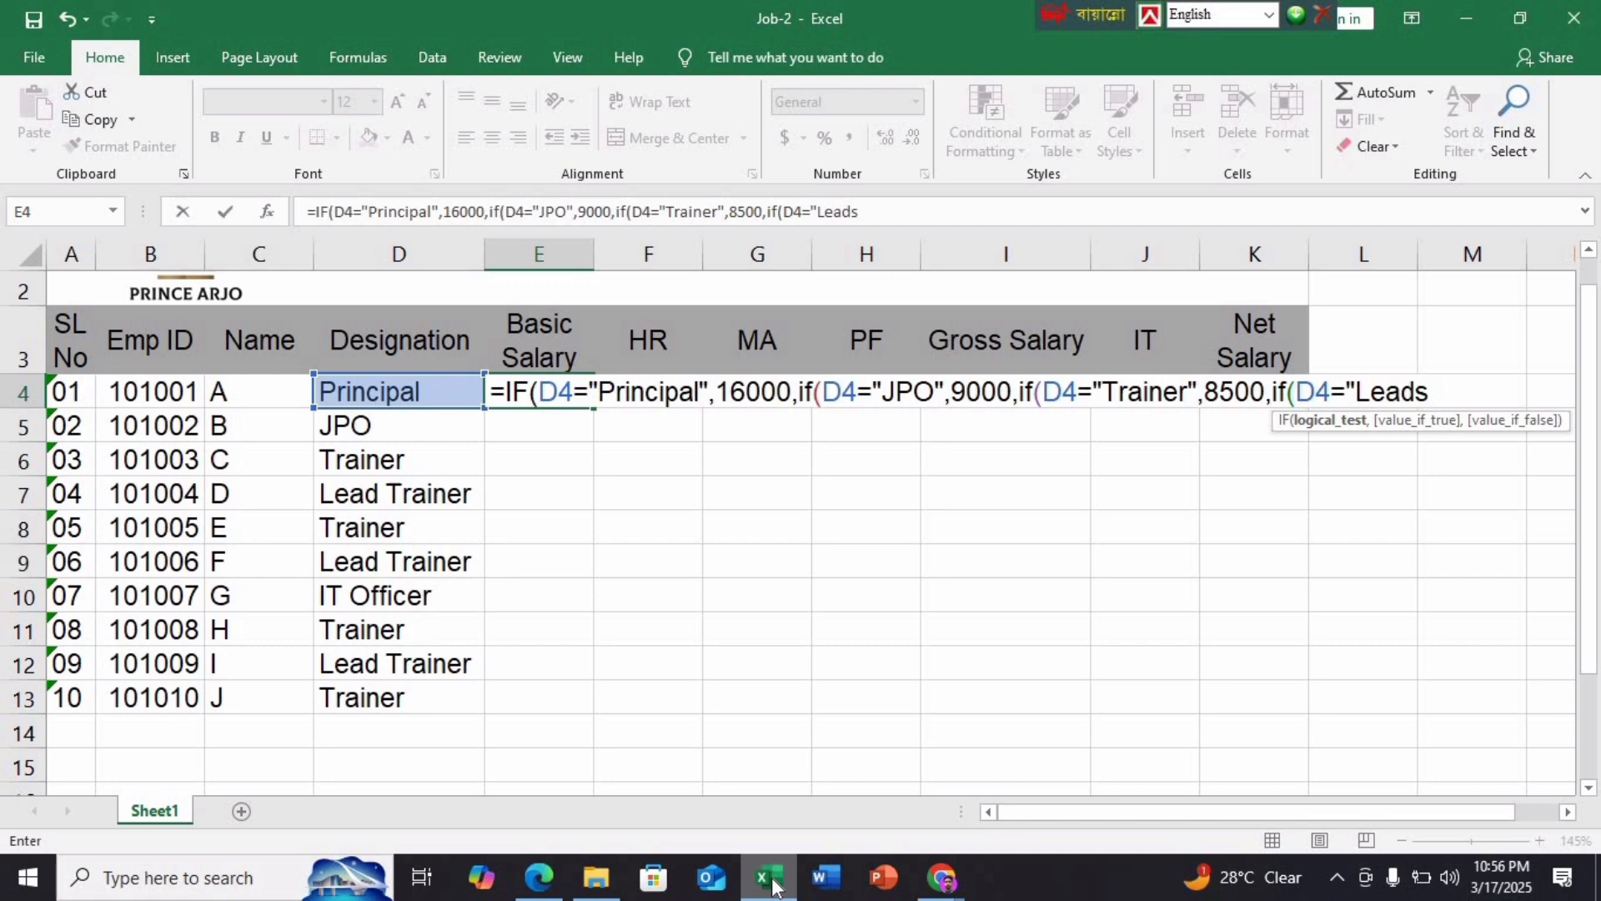
key(BackSpace)
text(T )
text(ad Tra)
text(iner)
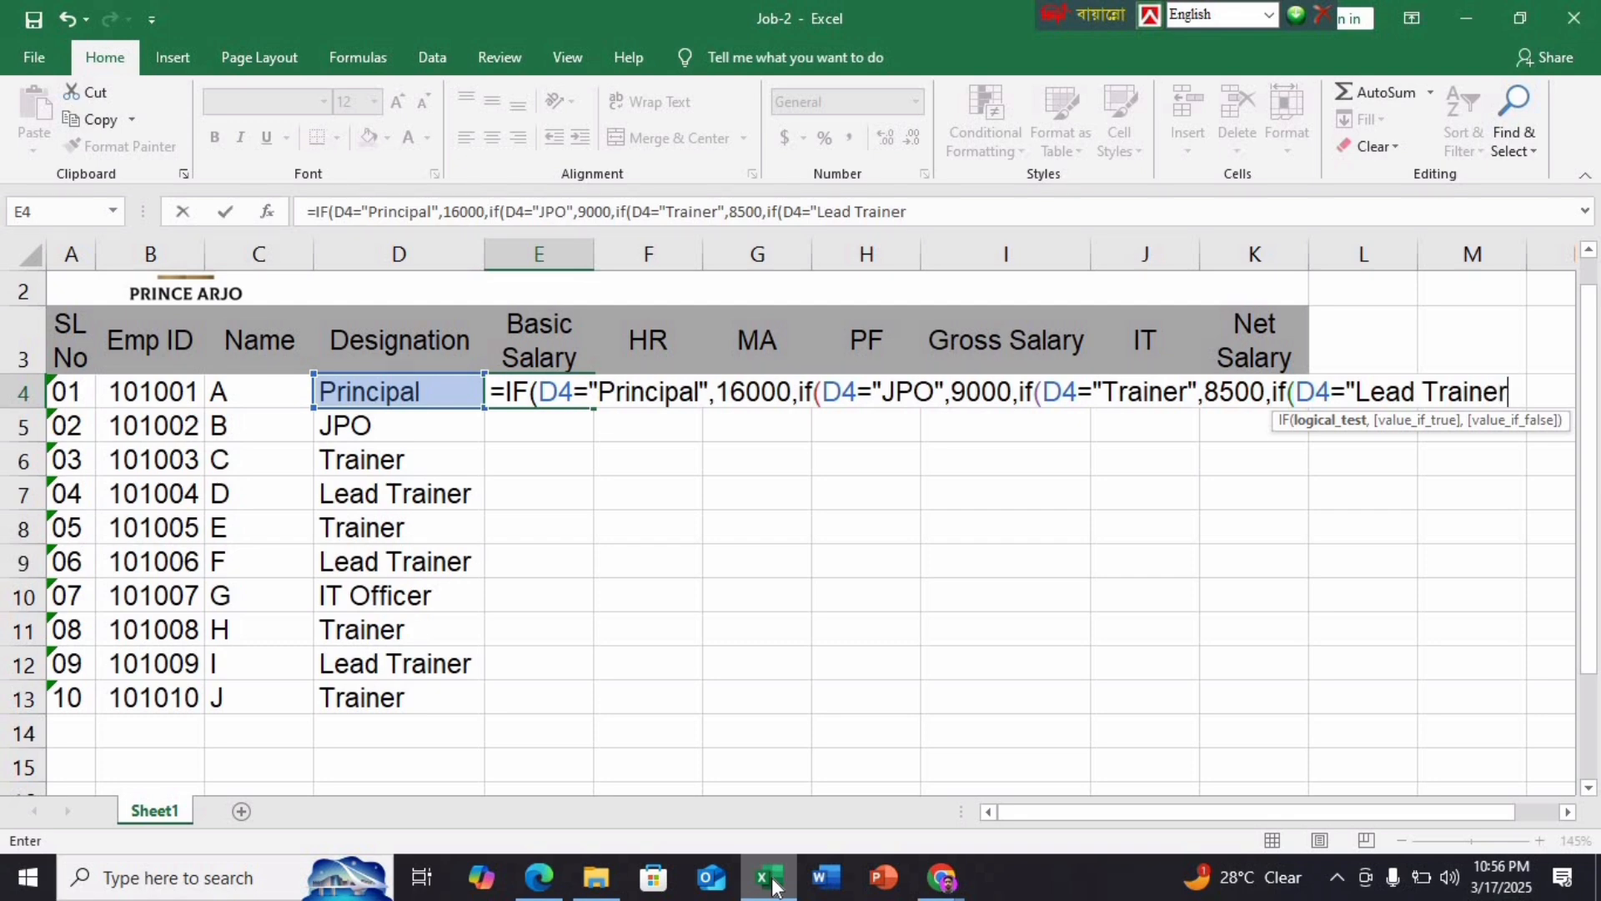
text(",)
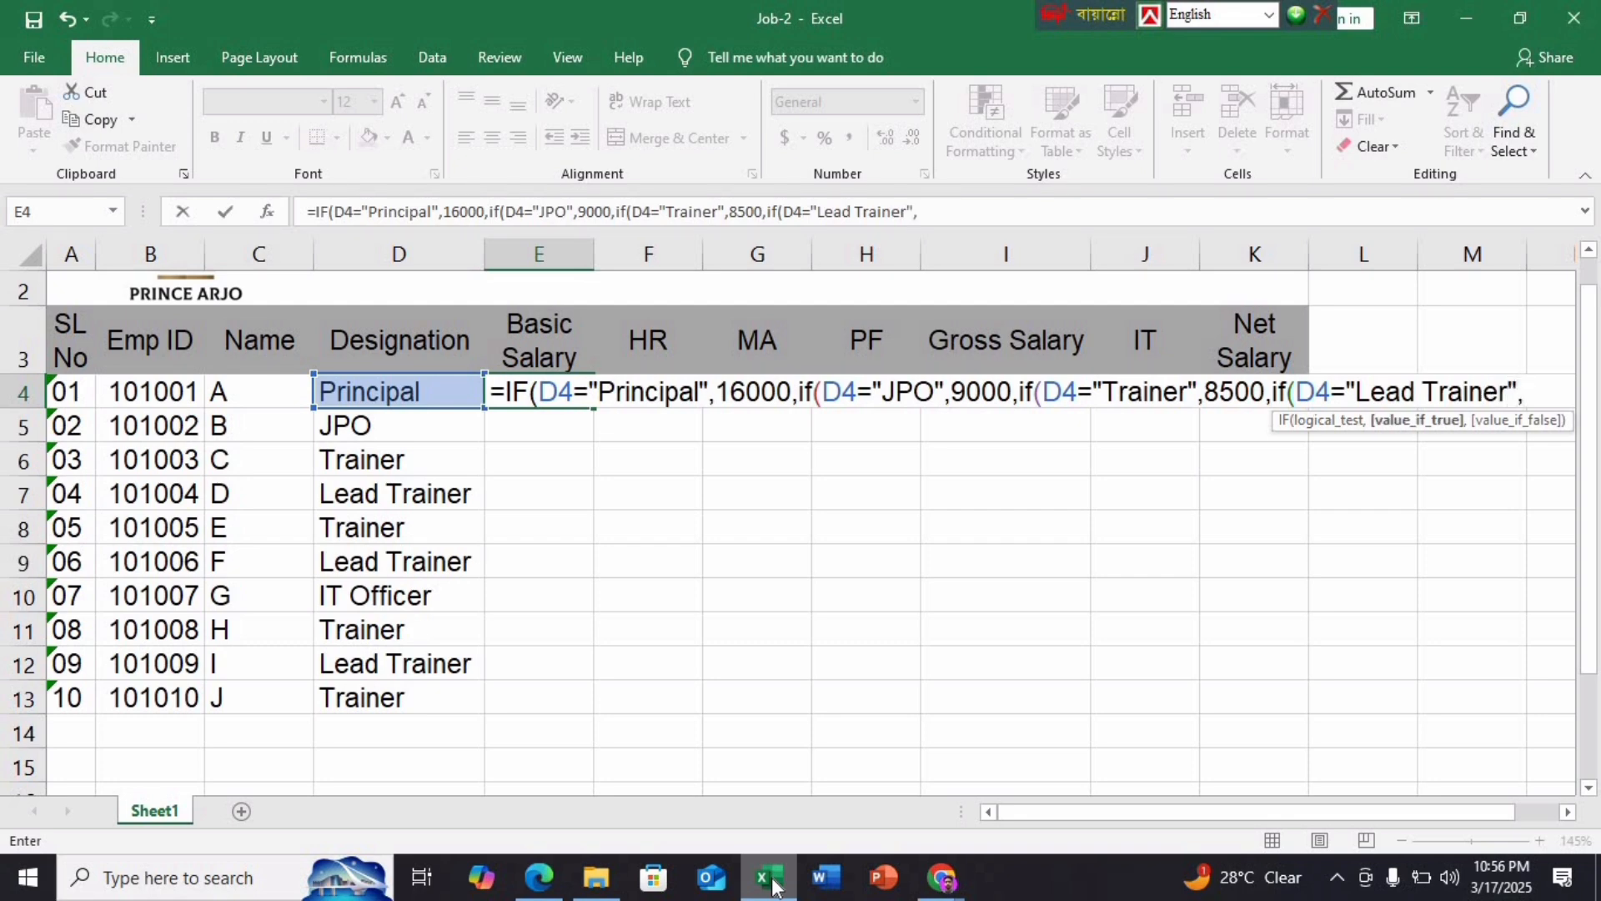
text(9500)
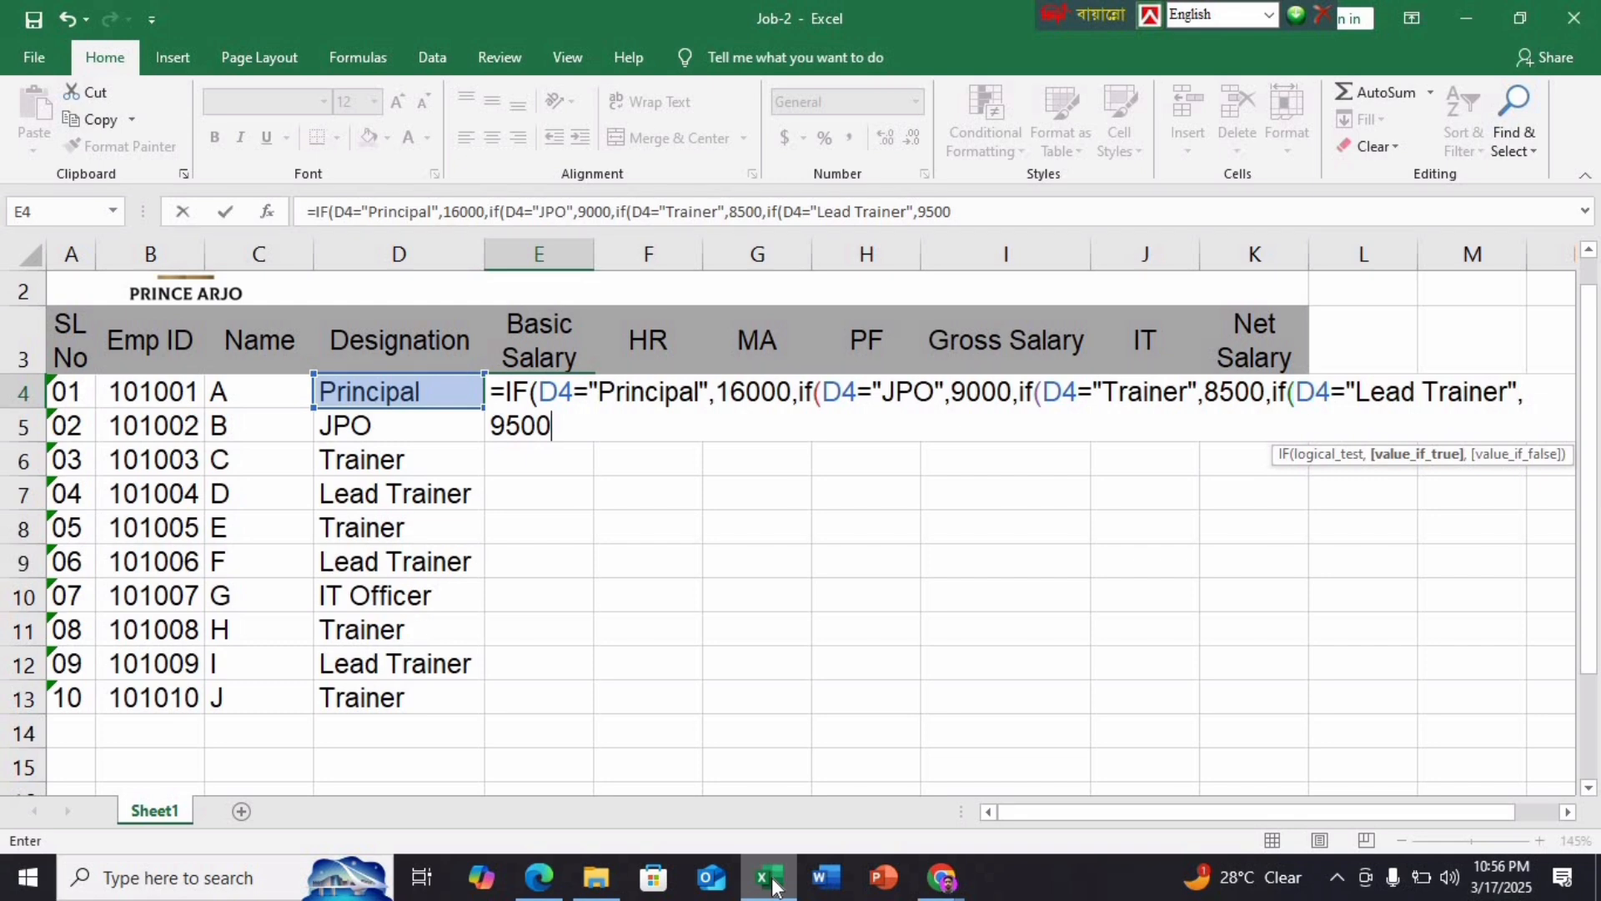
text(,)
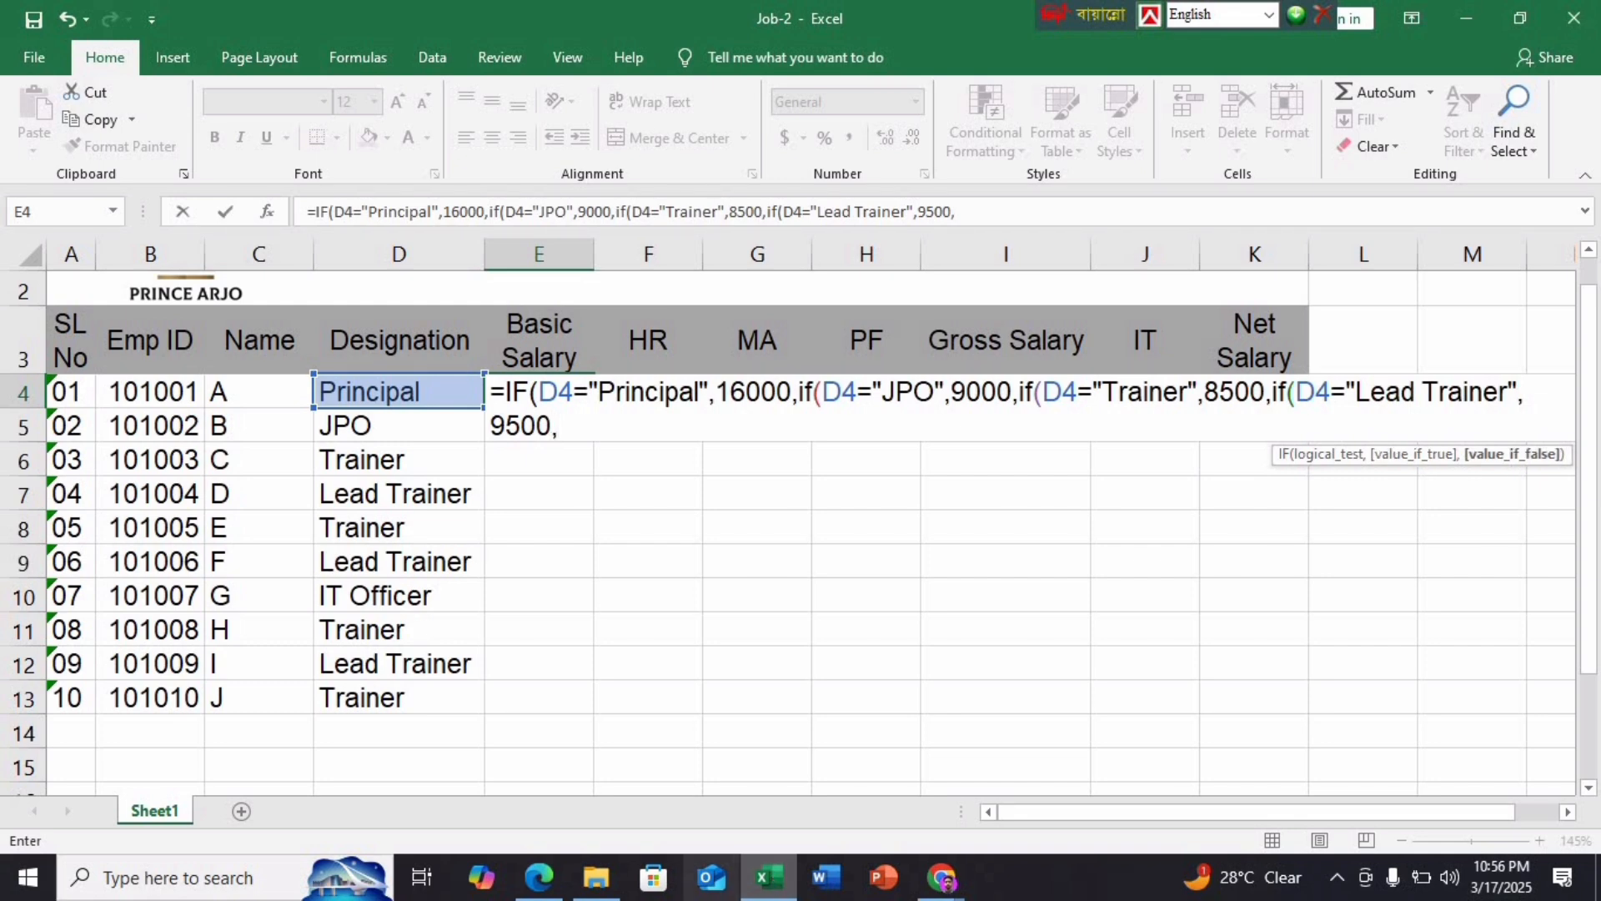
Add IT Officer returning 10000, dismiss the error warning, and enter the formula
click(522, 880)
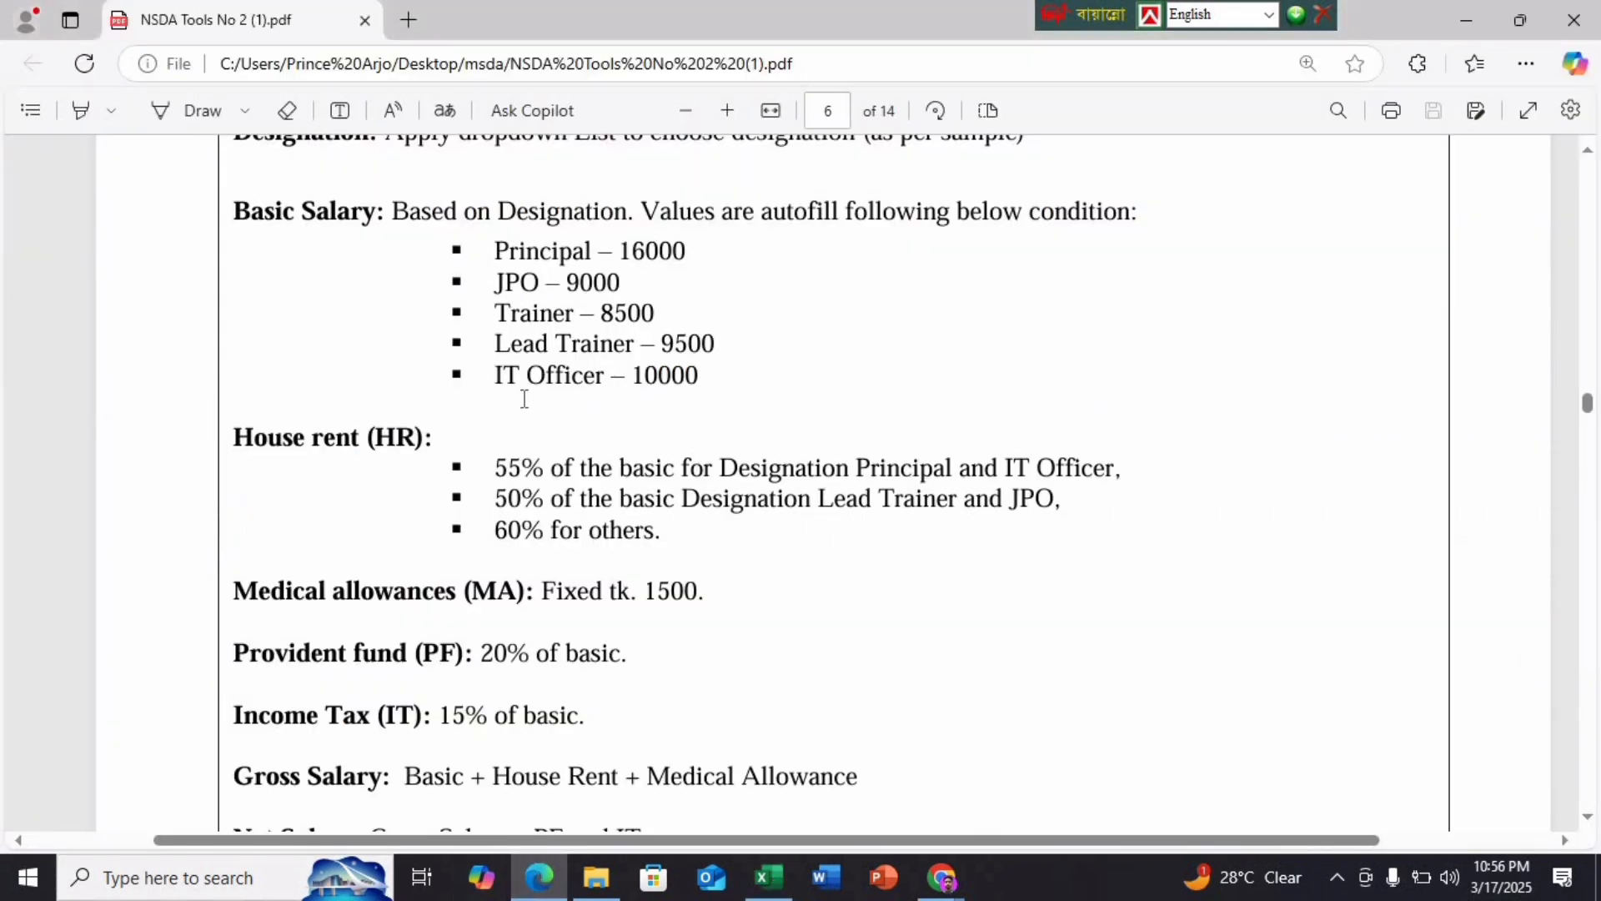
click(763, 879)
text(if)
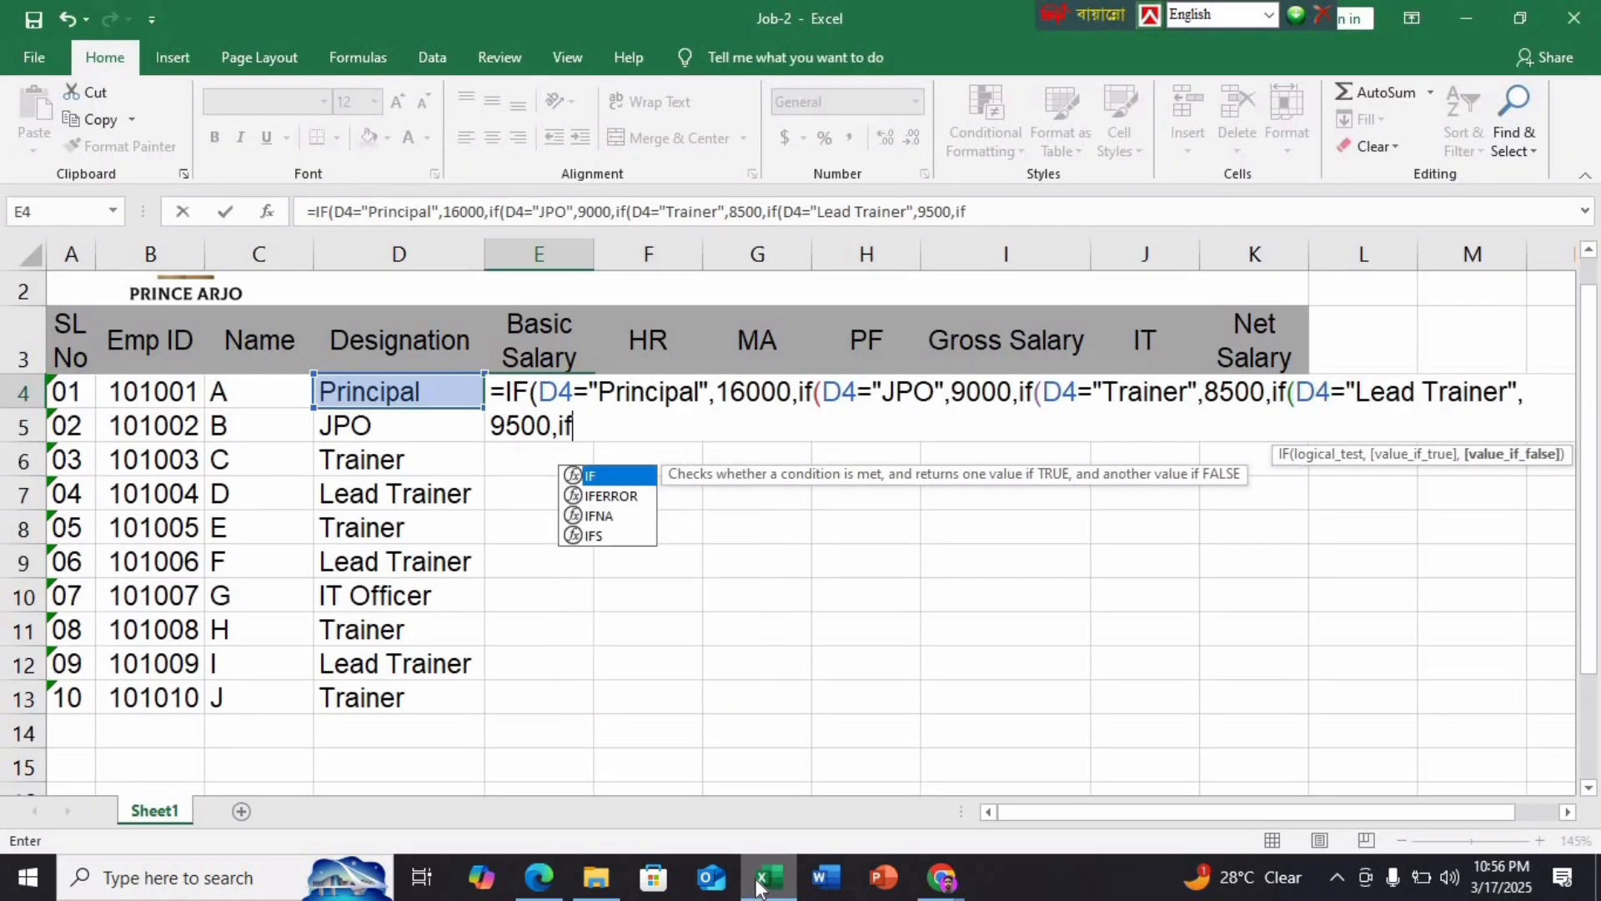
text(()
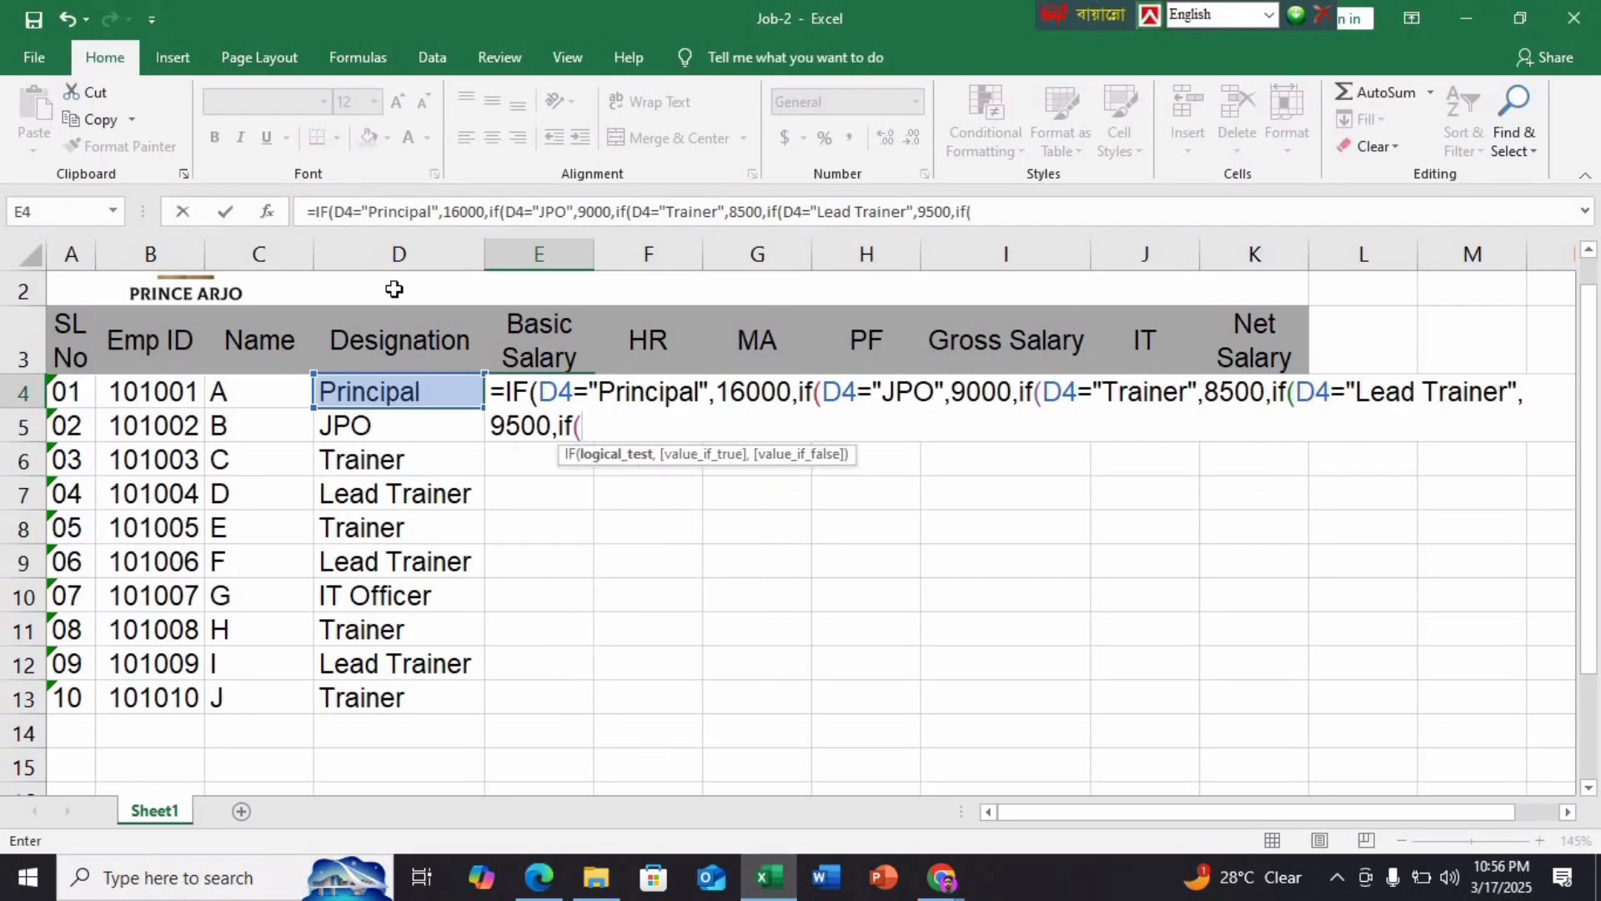
click(447, 392)
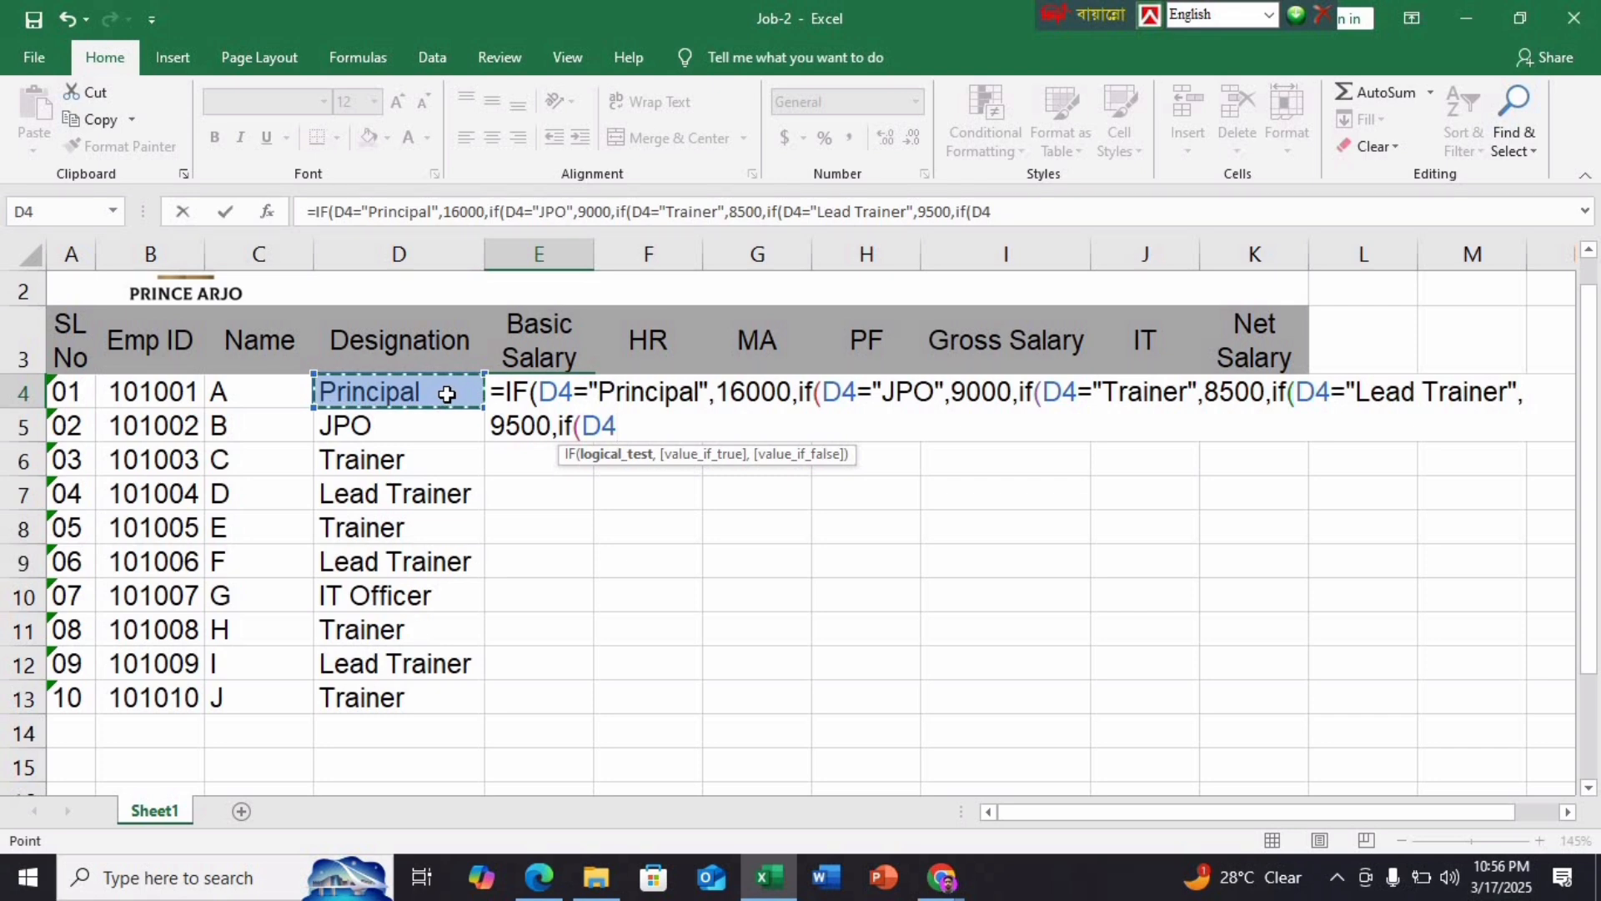
text(=)
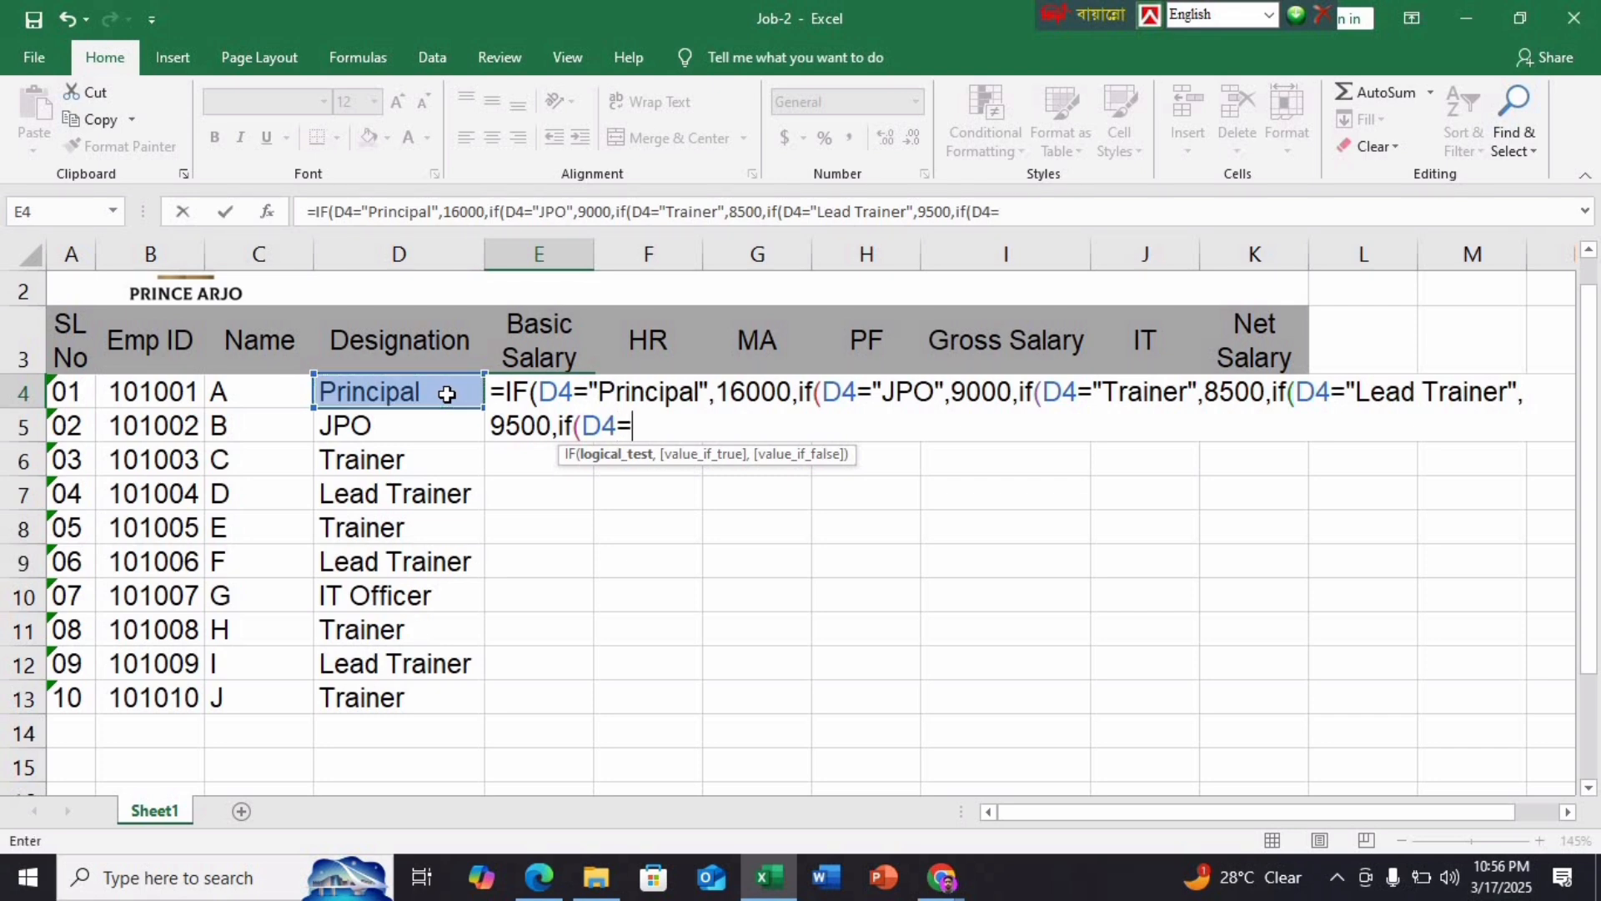
text("IT)
key(Return)
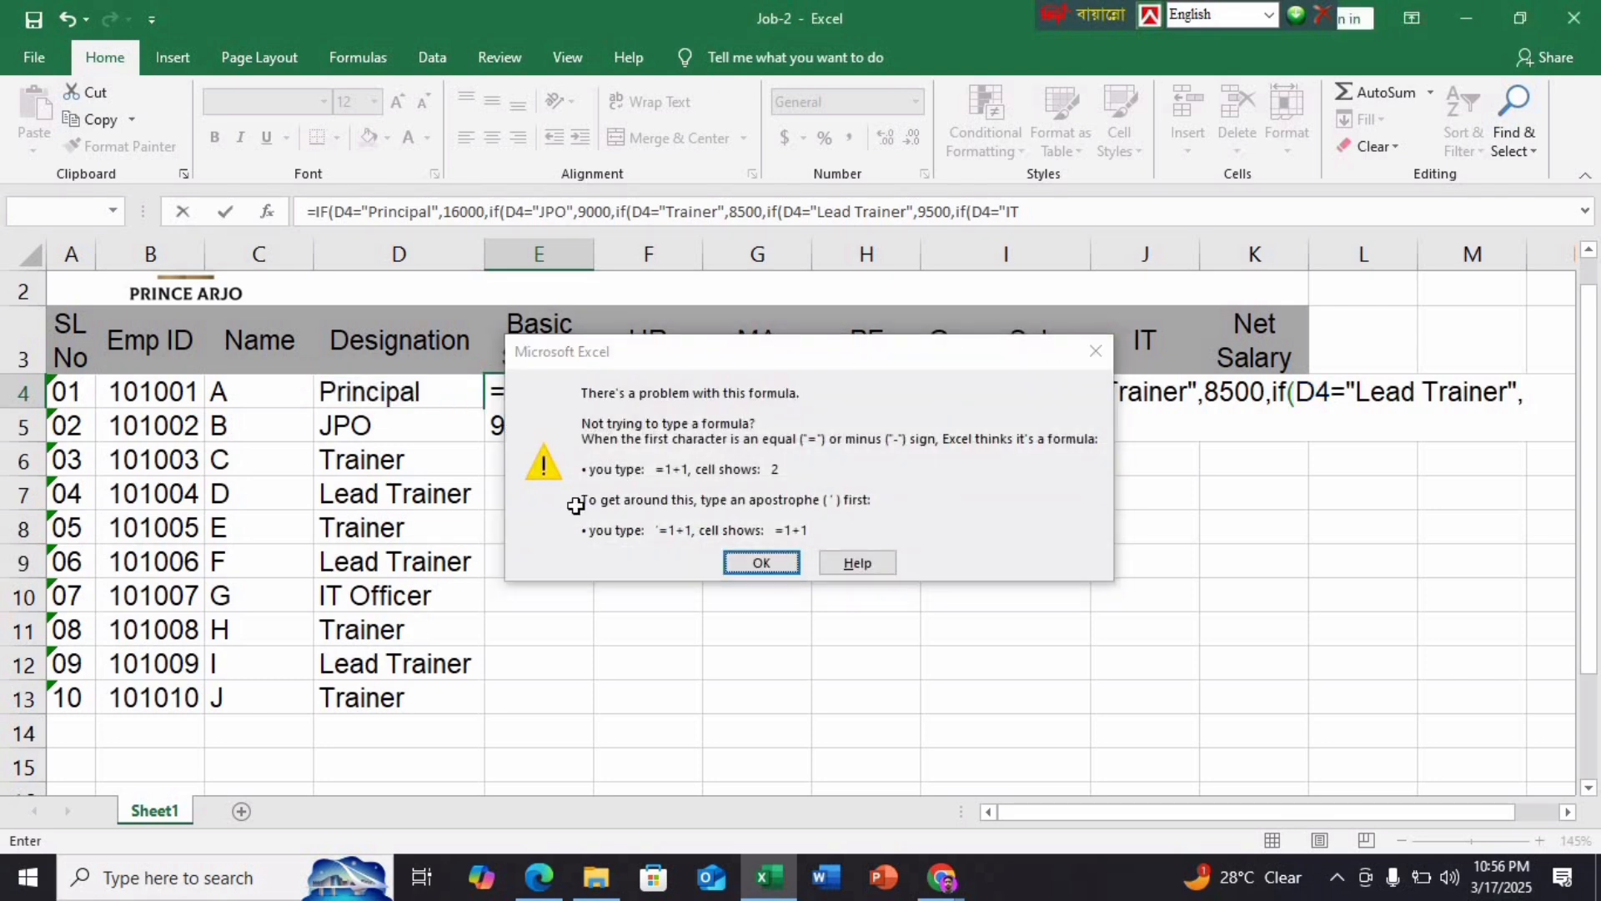
key(Return)
text(O)
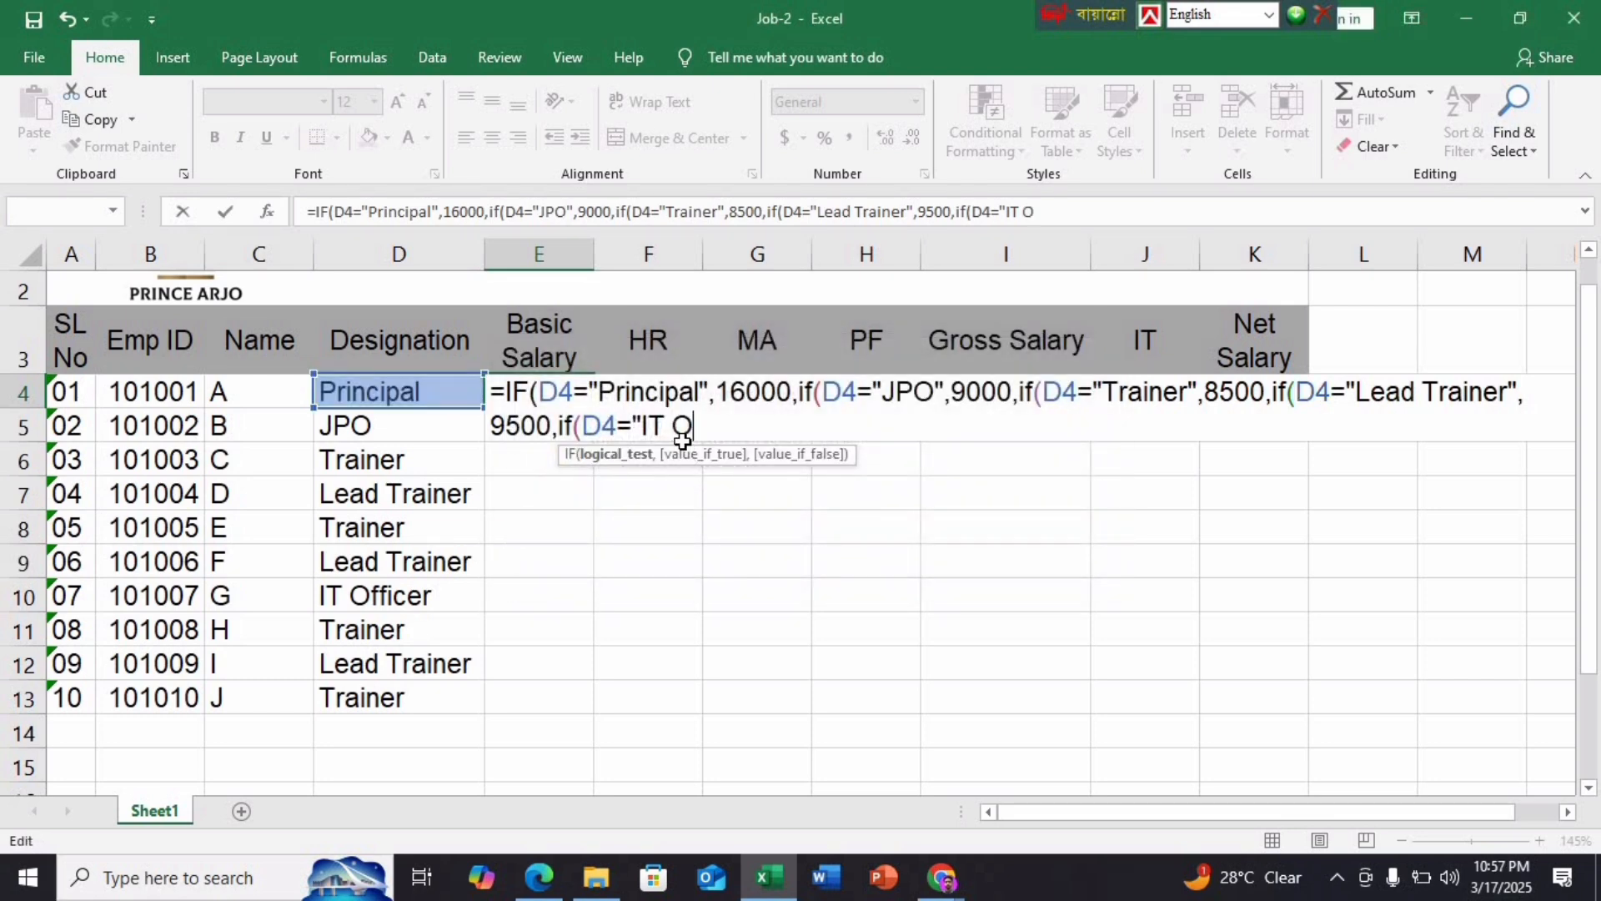
text(fficer",)
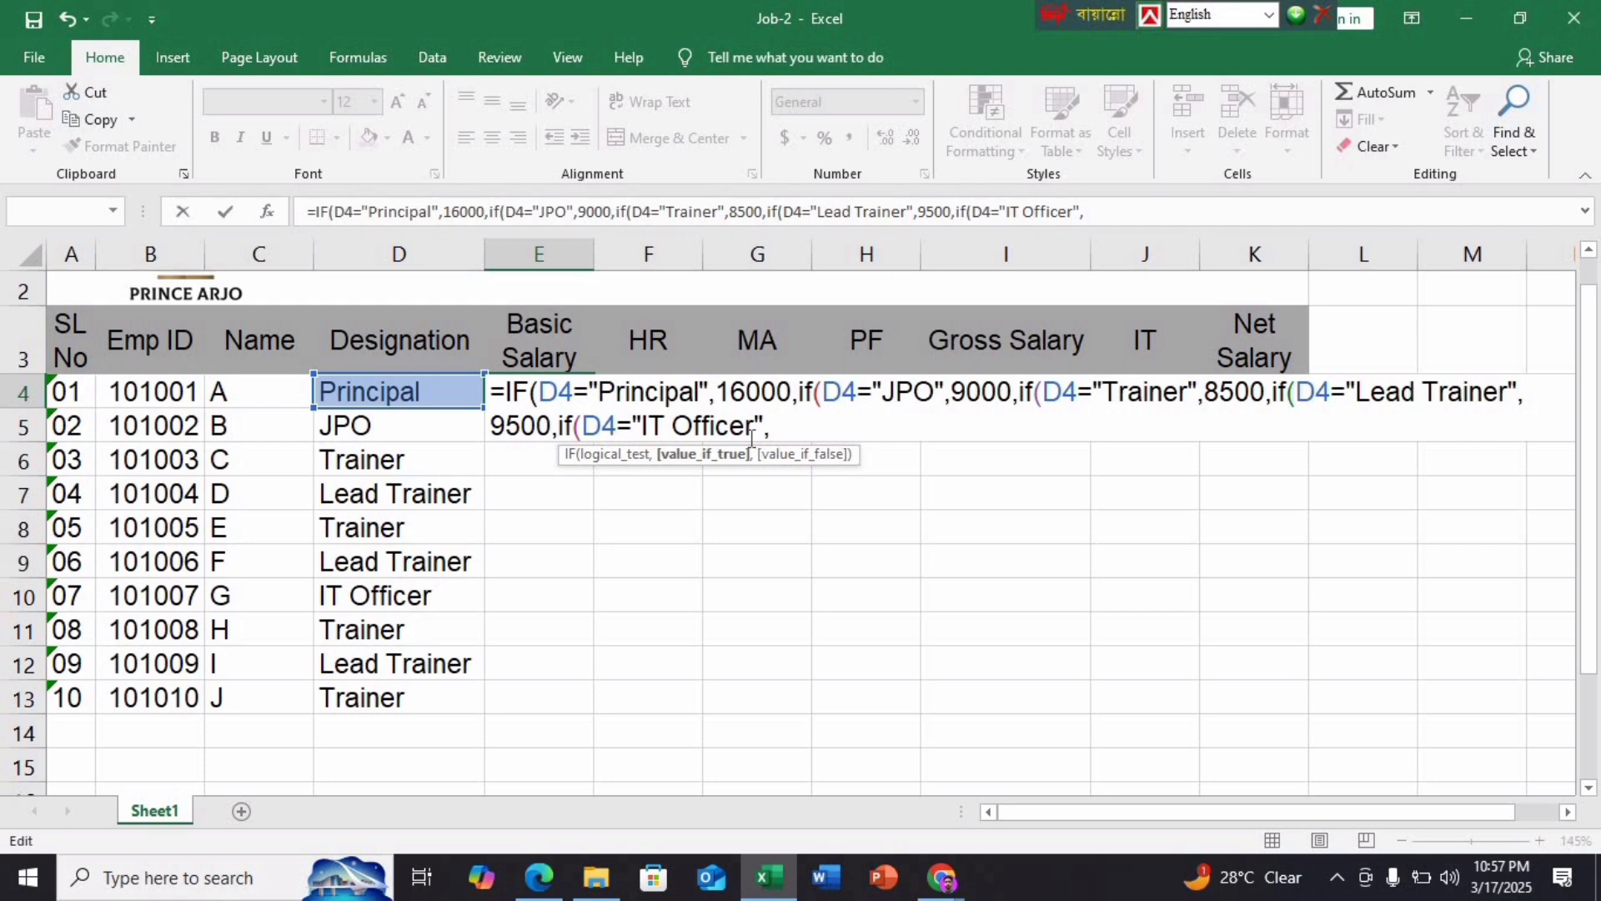
text(10000)
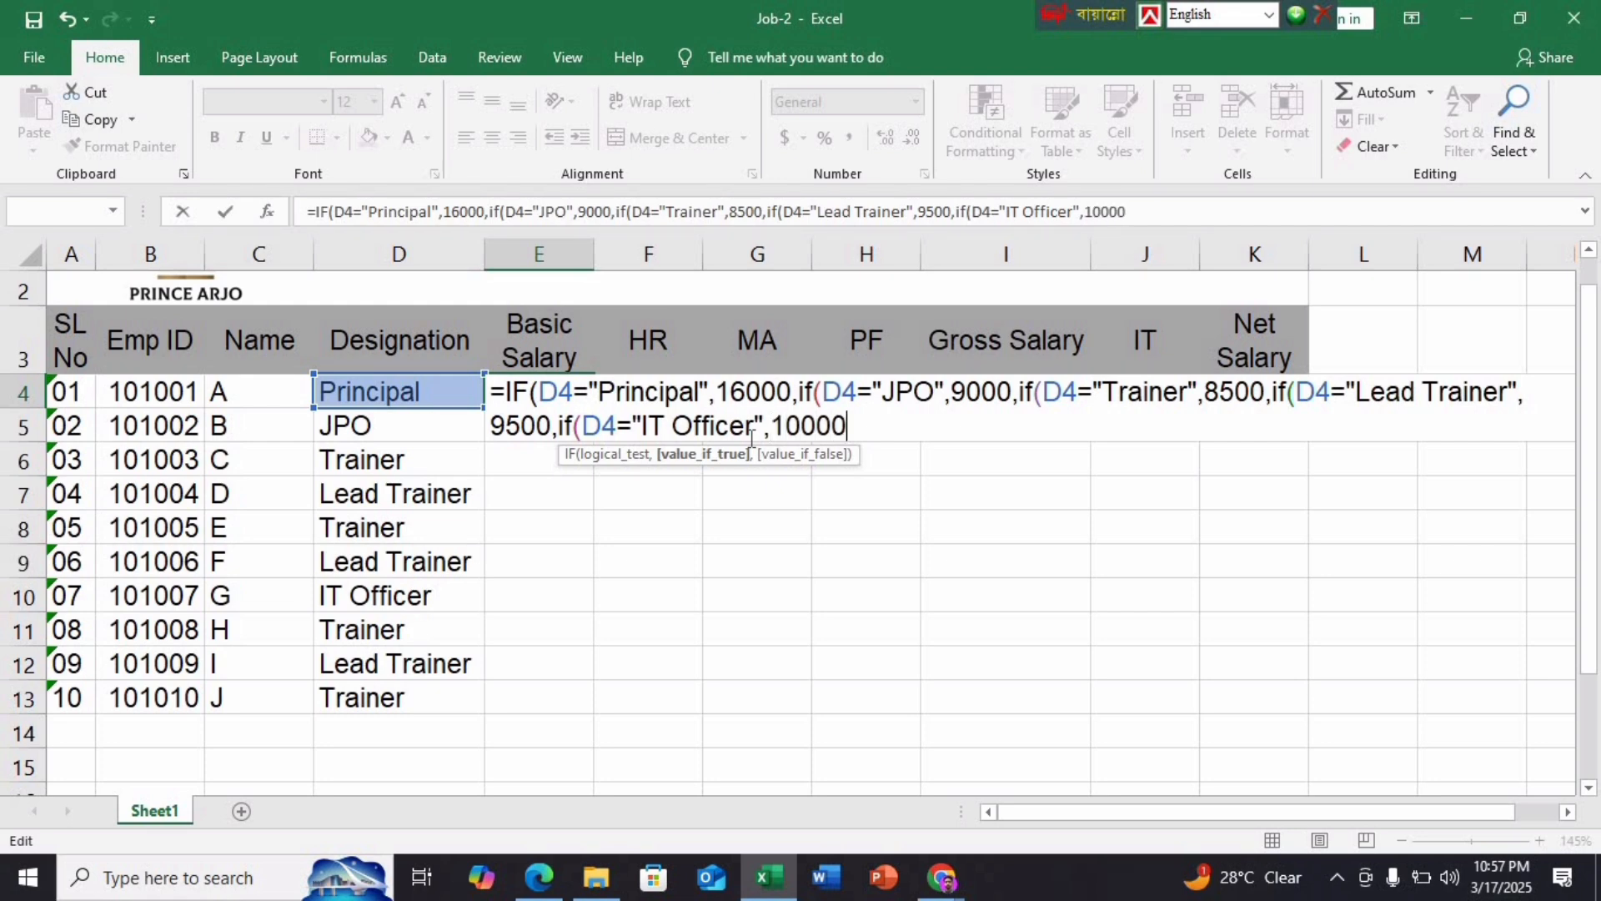
key(Return)
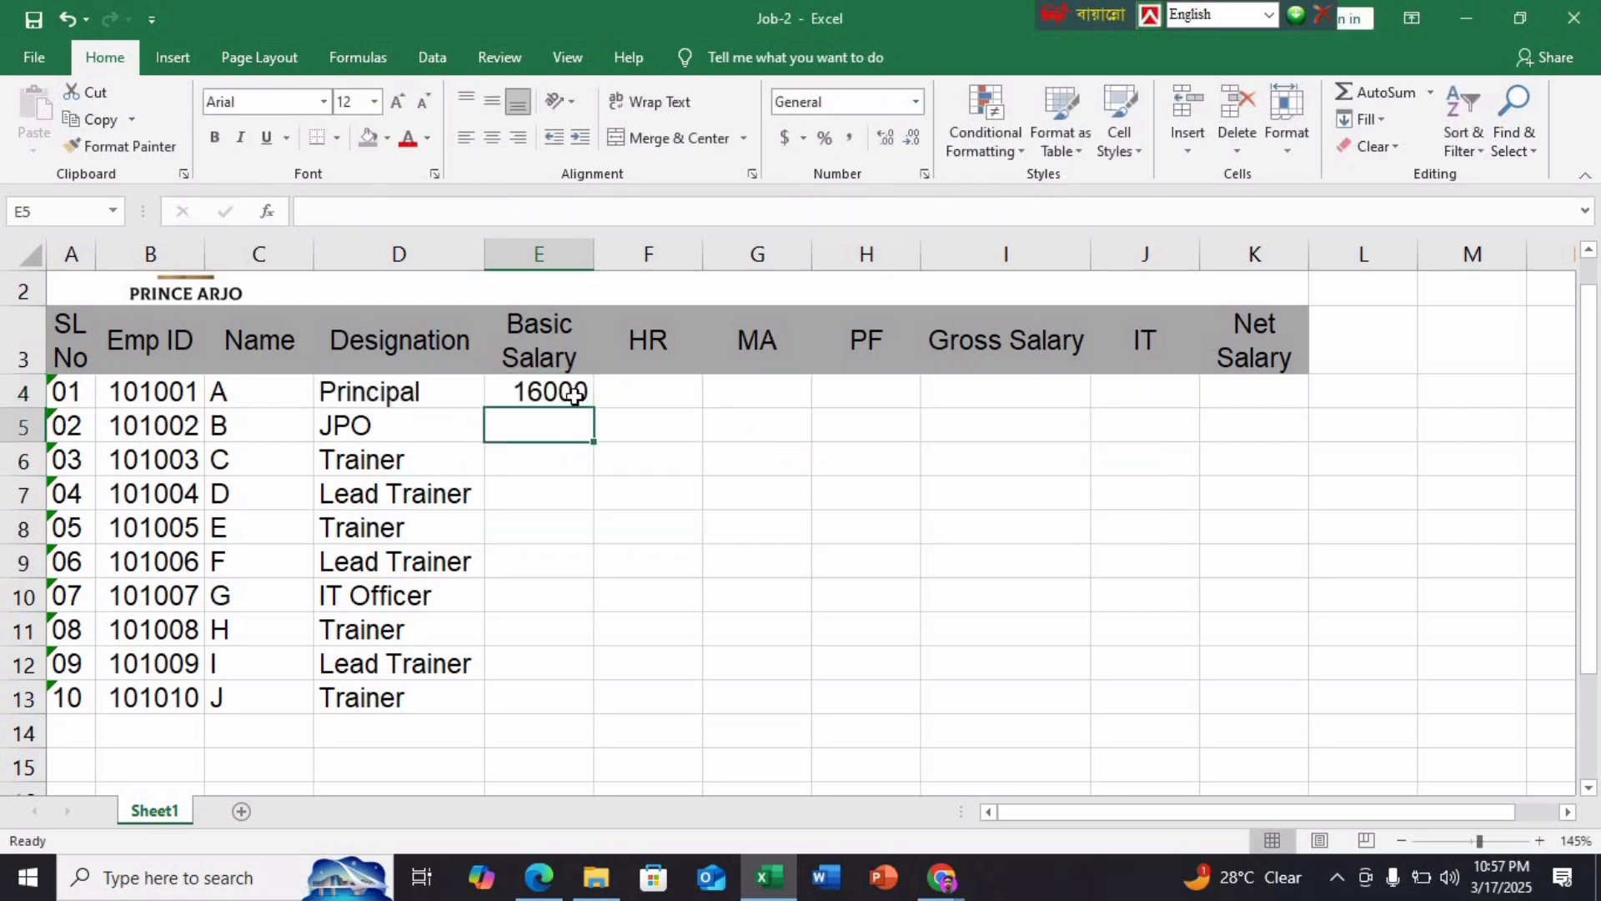
Copy E4's formula down to E13 and test D10 as Principal giving 16000
click(582, 398)
double_click(594, 407)
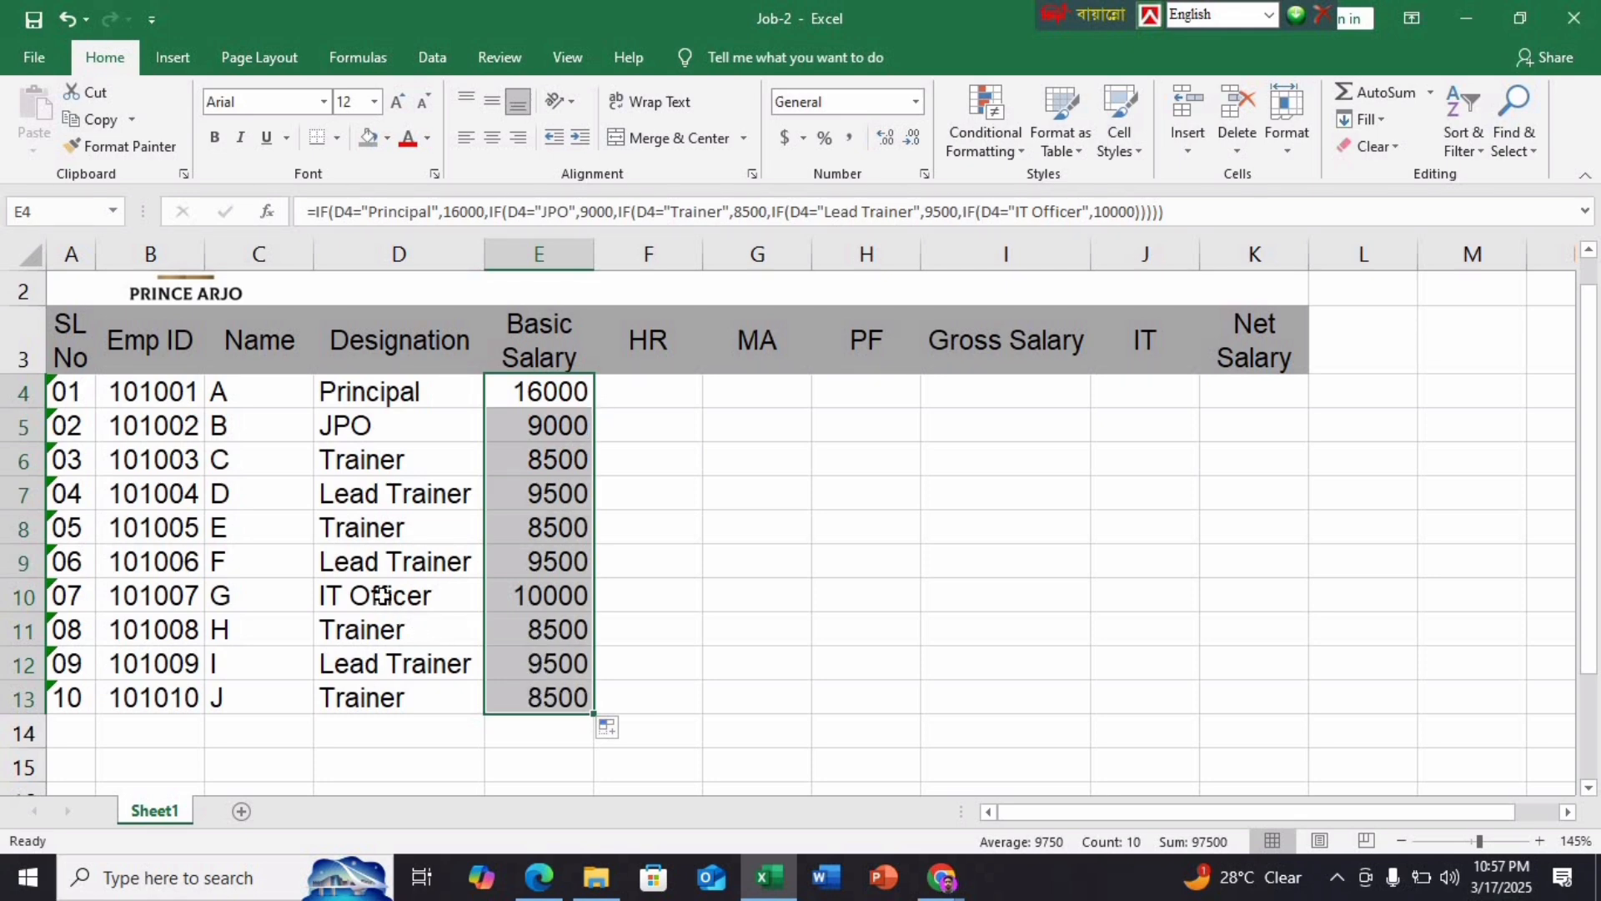
click(463, 602)
click(496, 601)
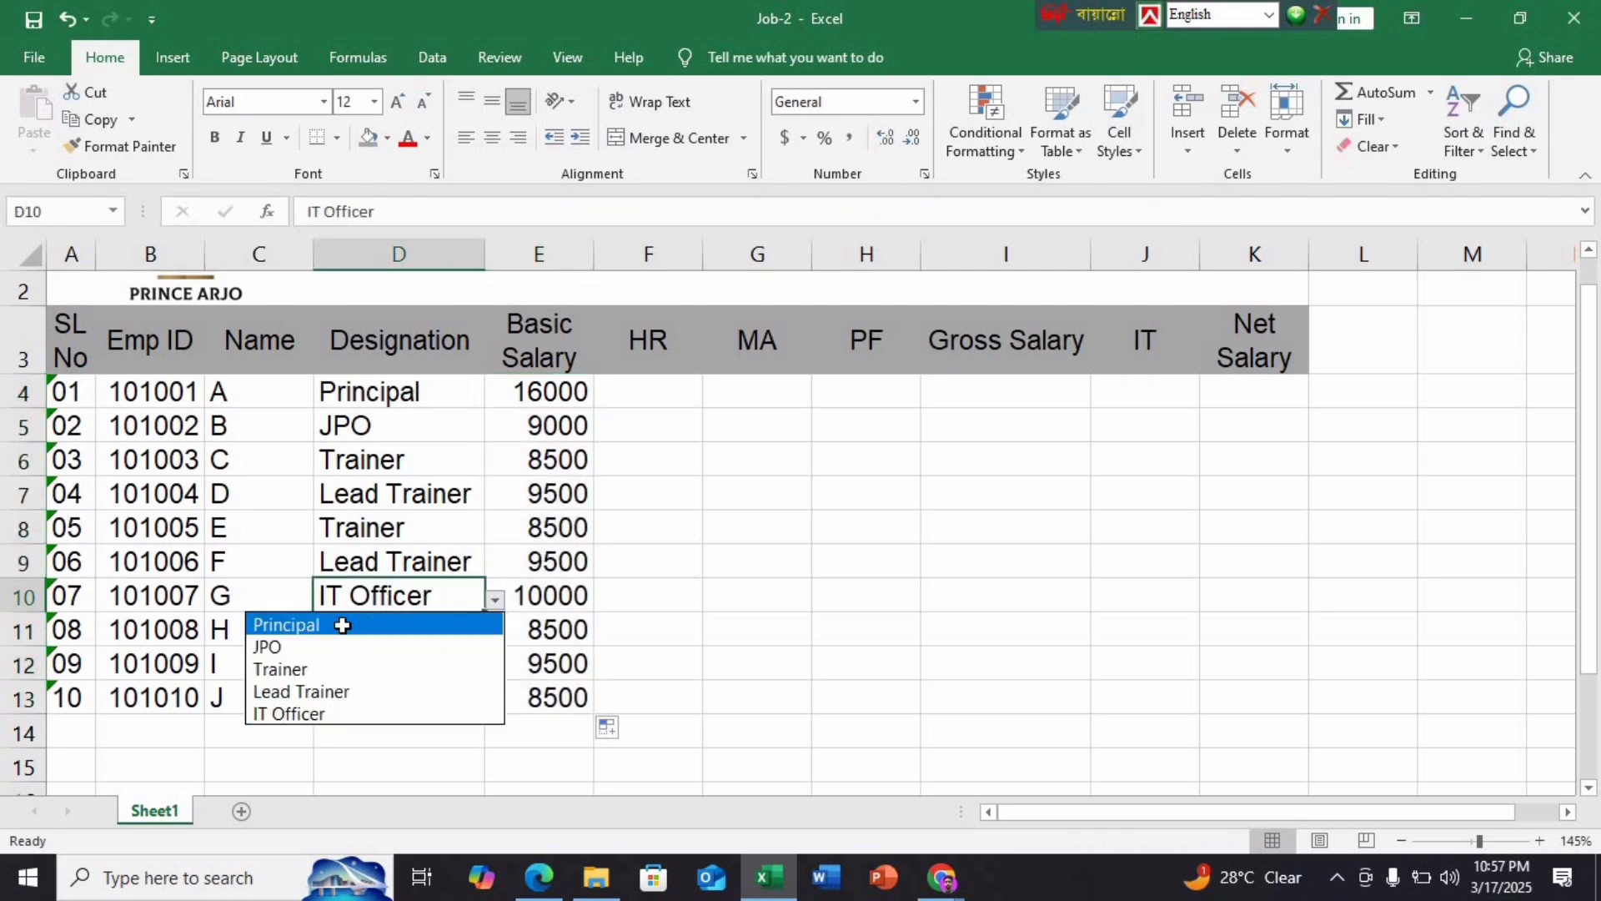
click(436, 625)
click(491, 601)
Cycle D10 through JPO, Trainer and Lead Trainer, then restore IT Officer
click(474, 599)
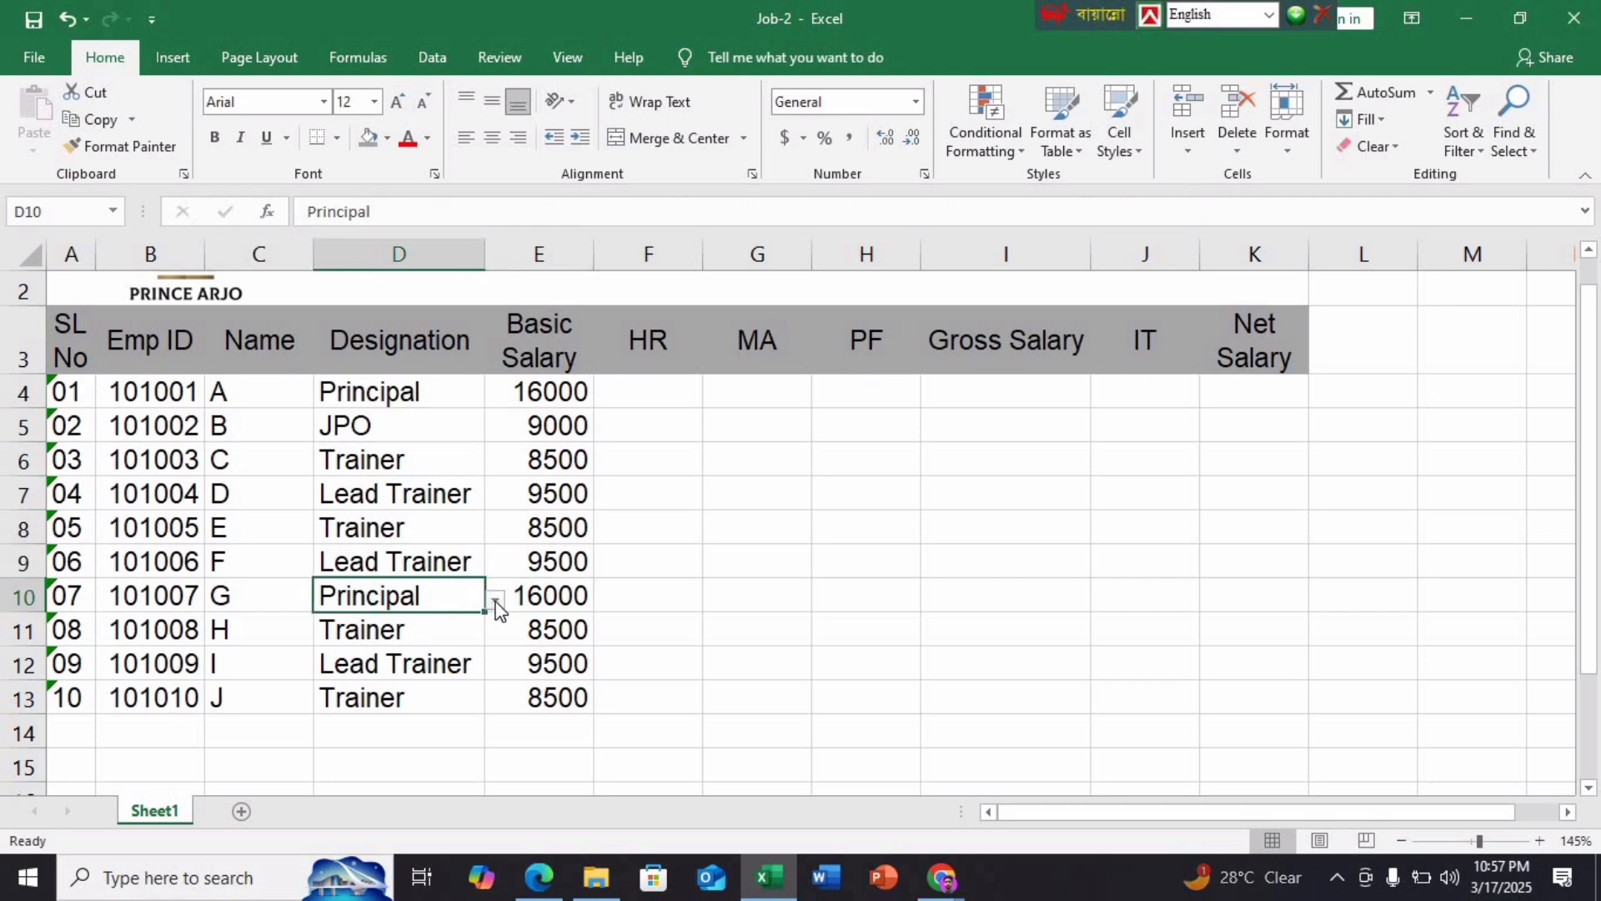
click(496, 601)
click(368, 648)
click(497, 600)
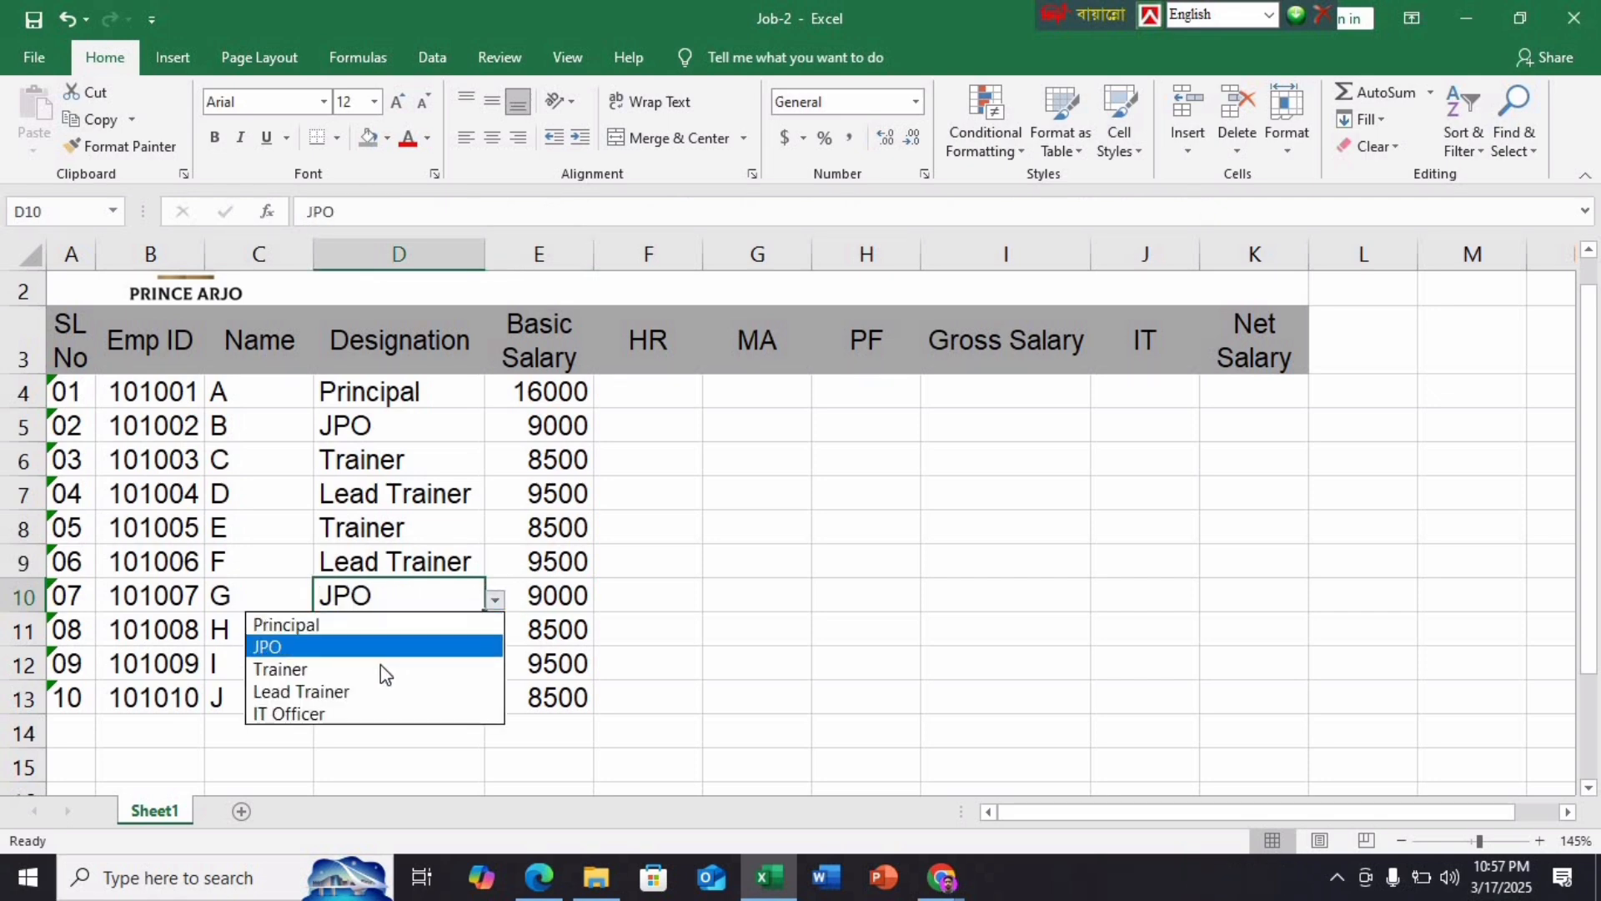
click(380, 664)
click(496, 601)
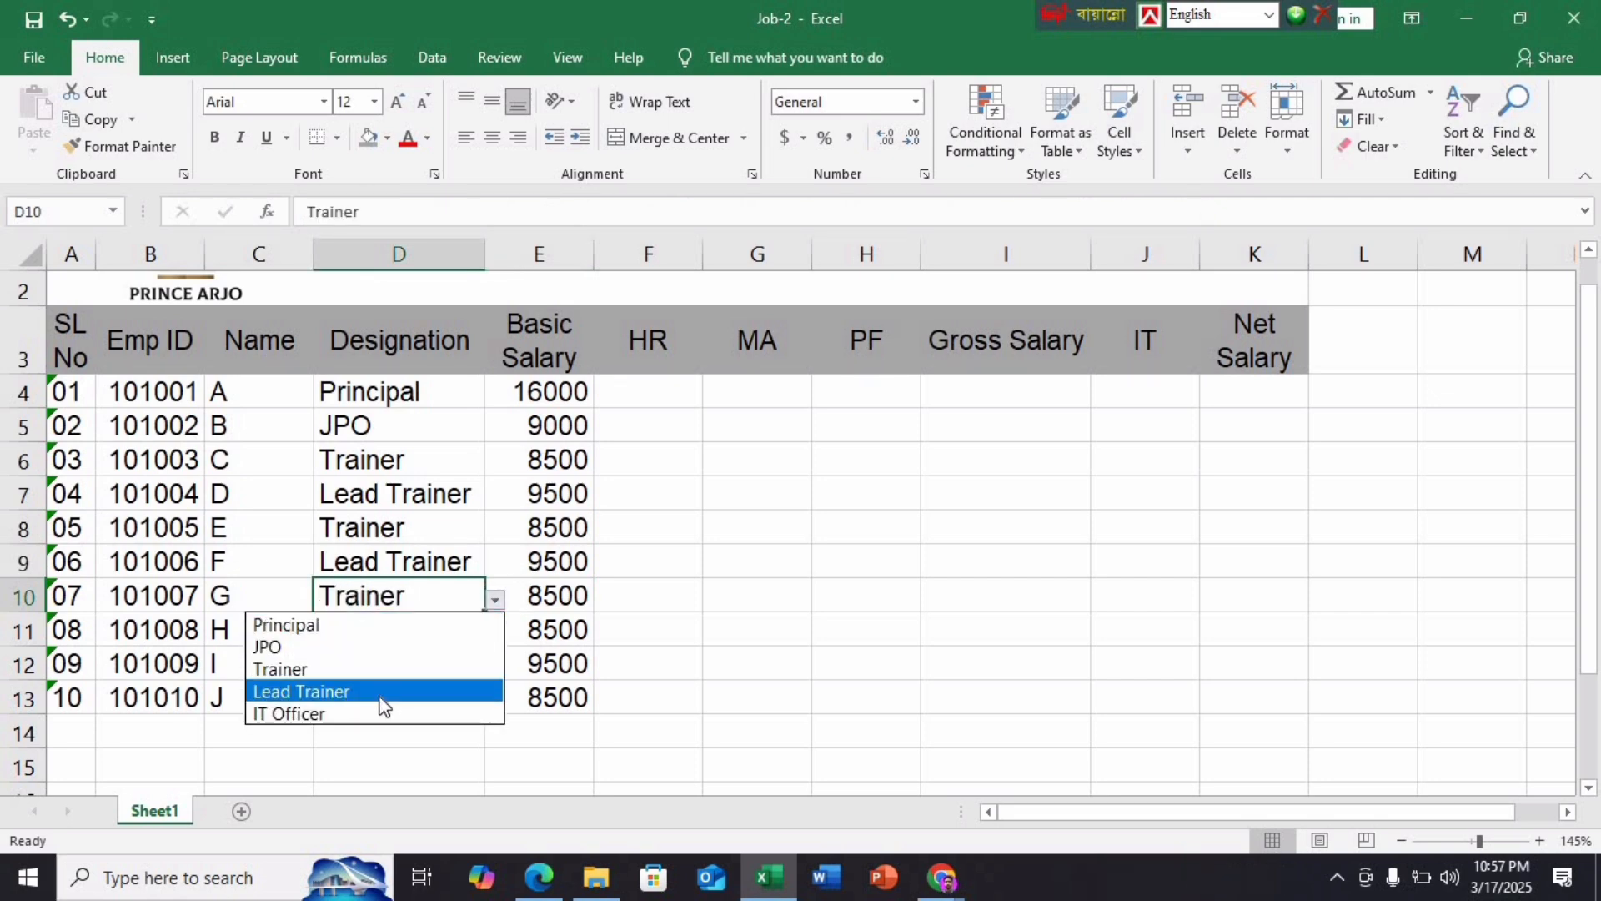
click(388, 692)
click(496, 600)
click(386, 713)
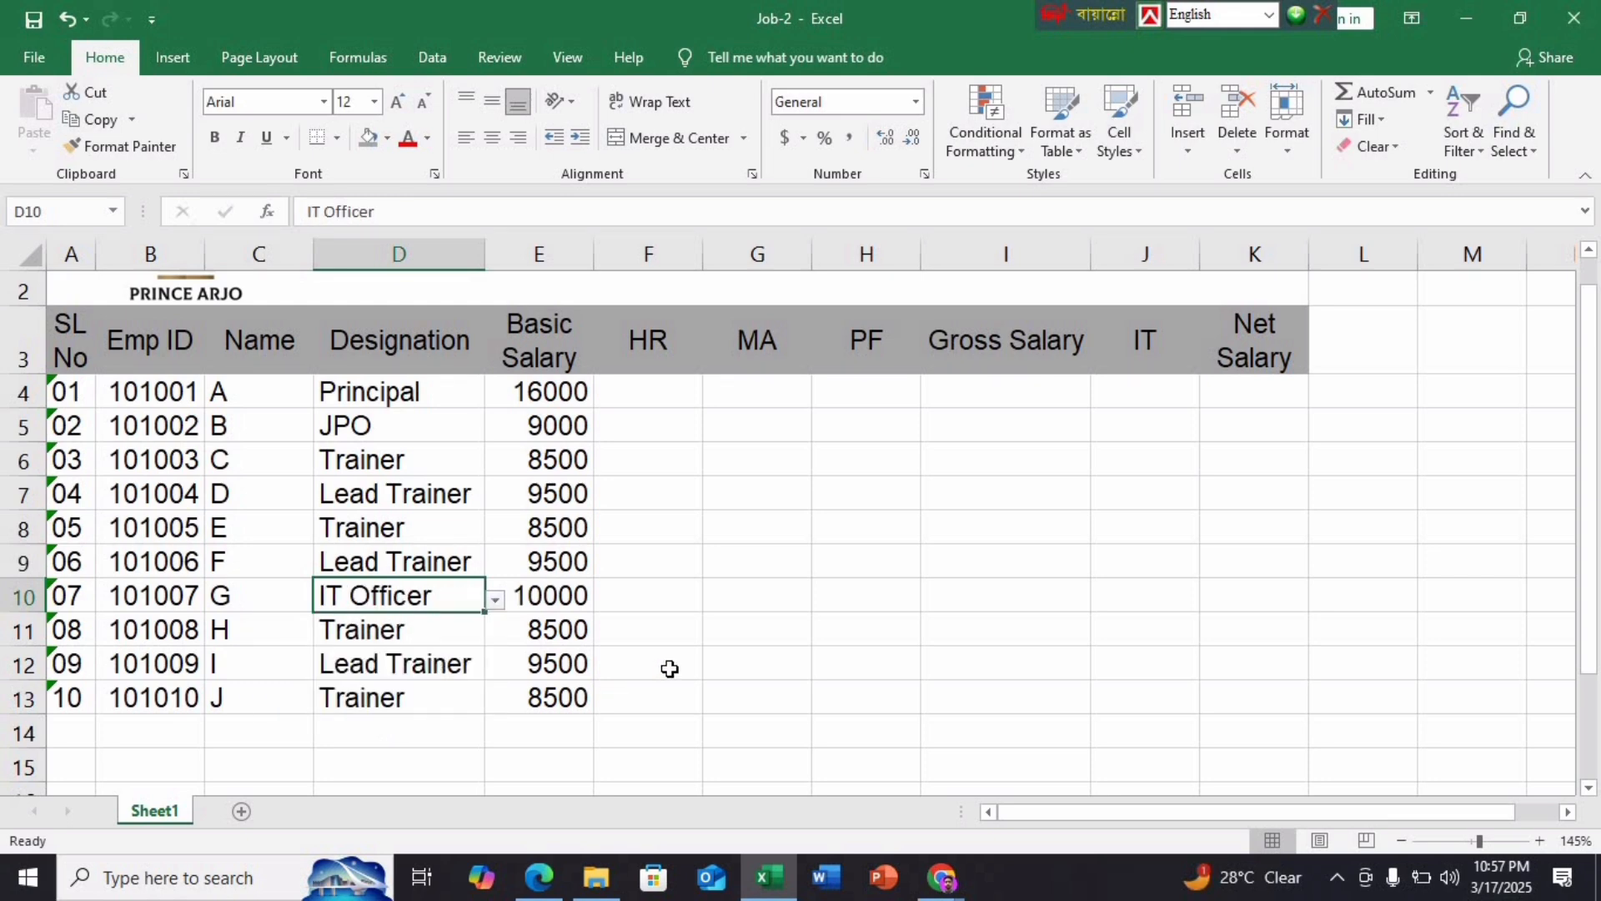
click(671, 668)
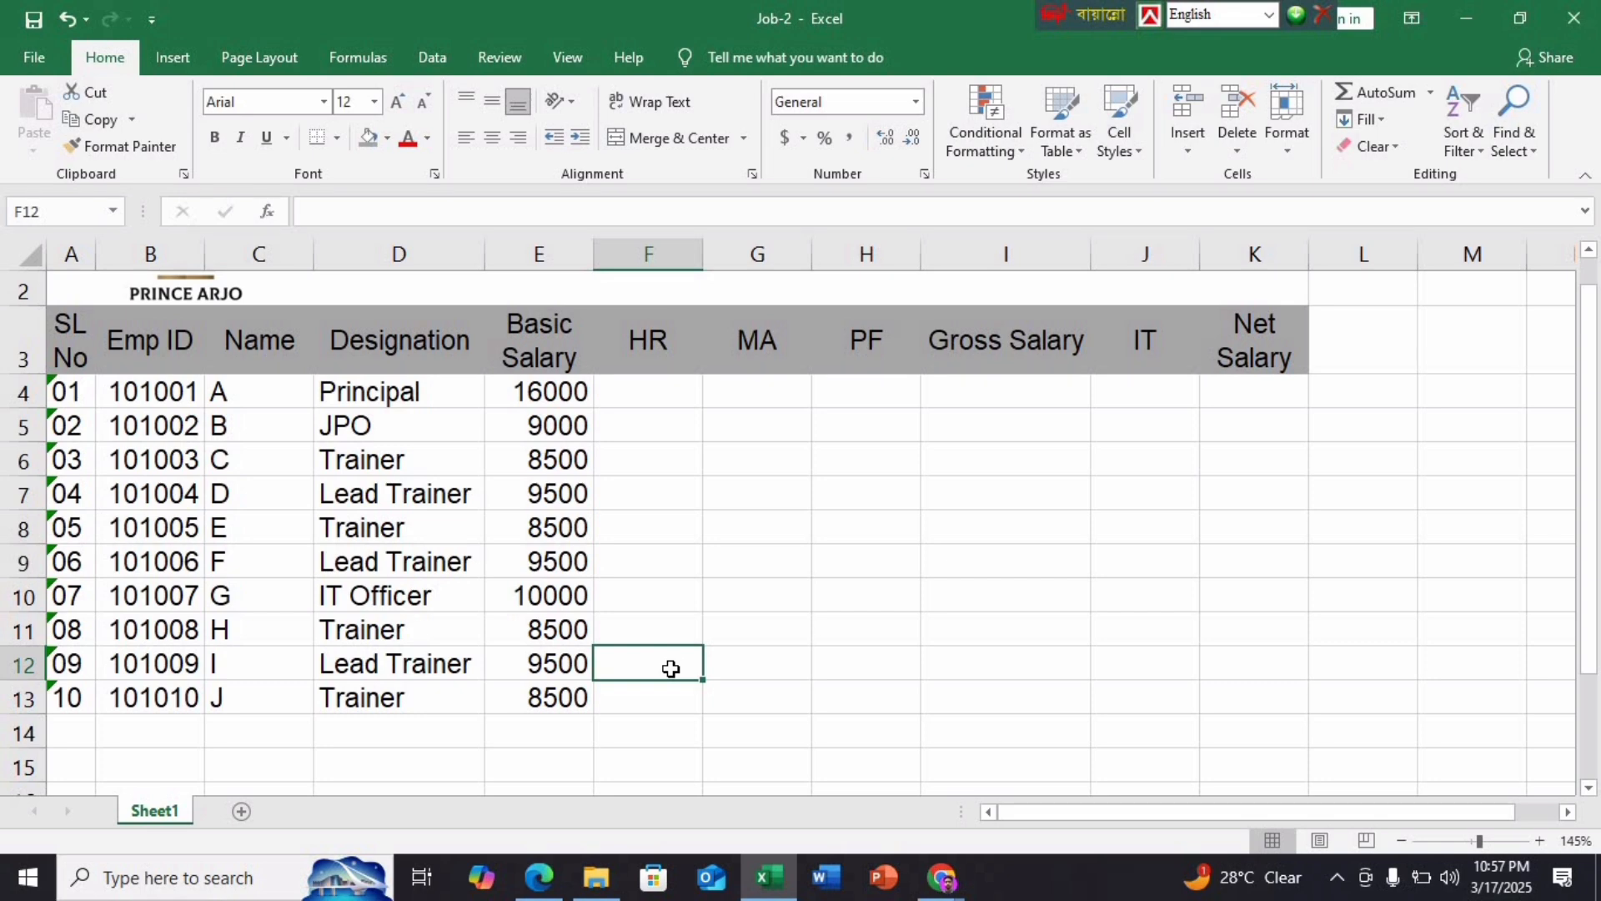
click(538, 877)
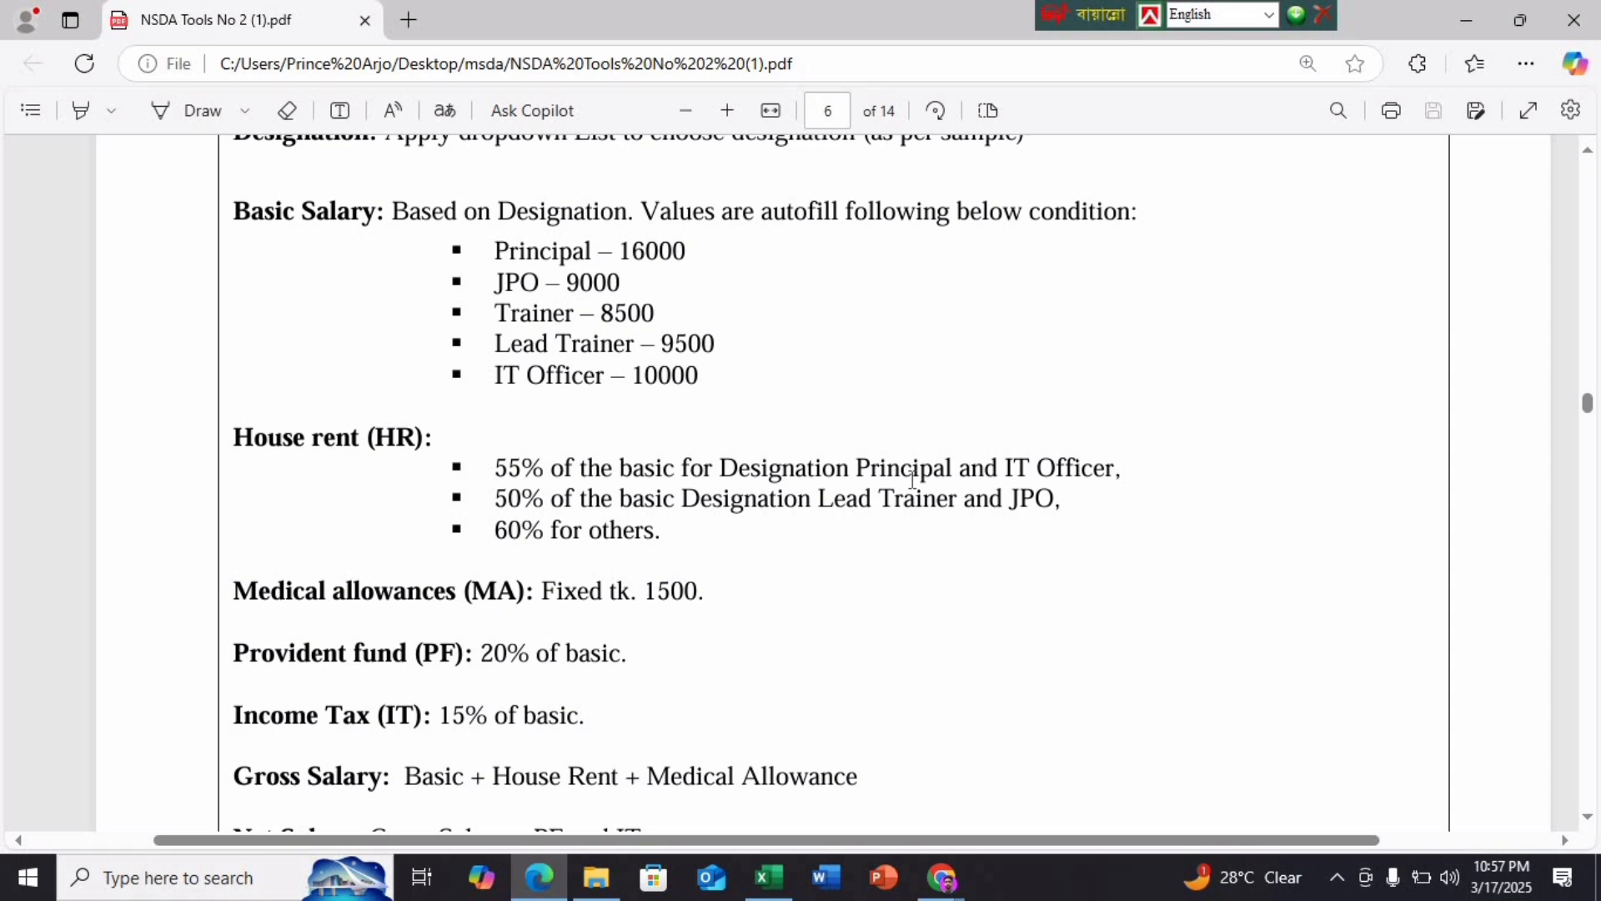
In F4, type =if(or(D4="Principal",D4="IT Officer") after checking the house rent rules
click(768, 877)
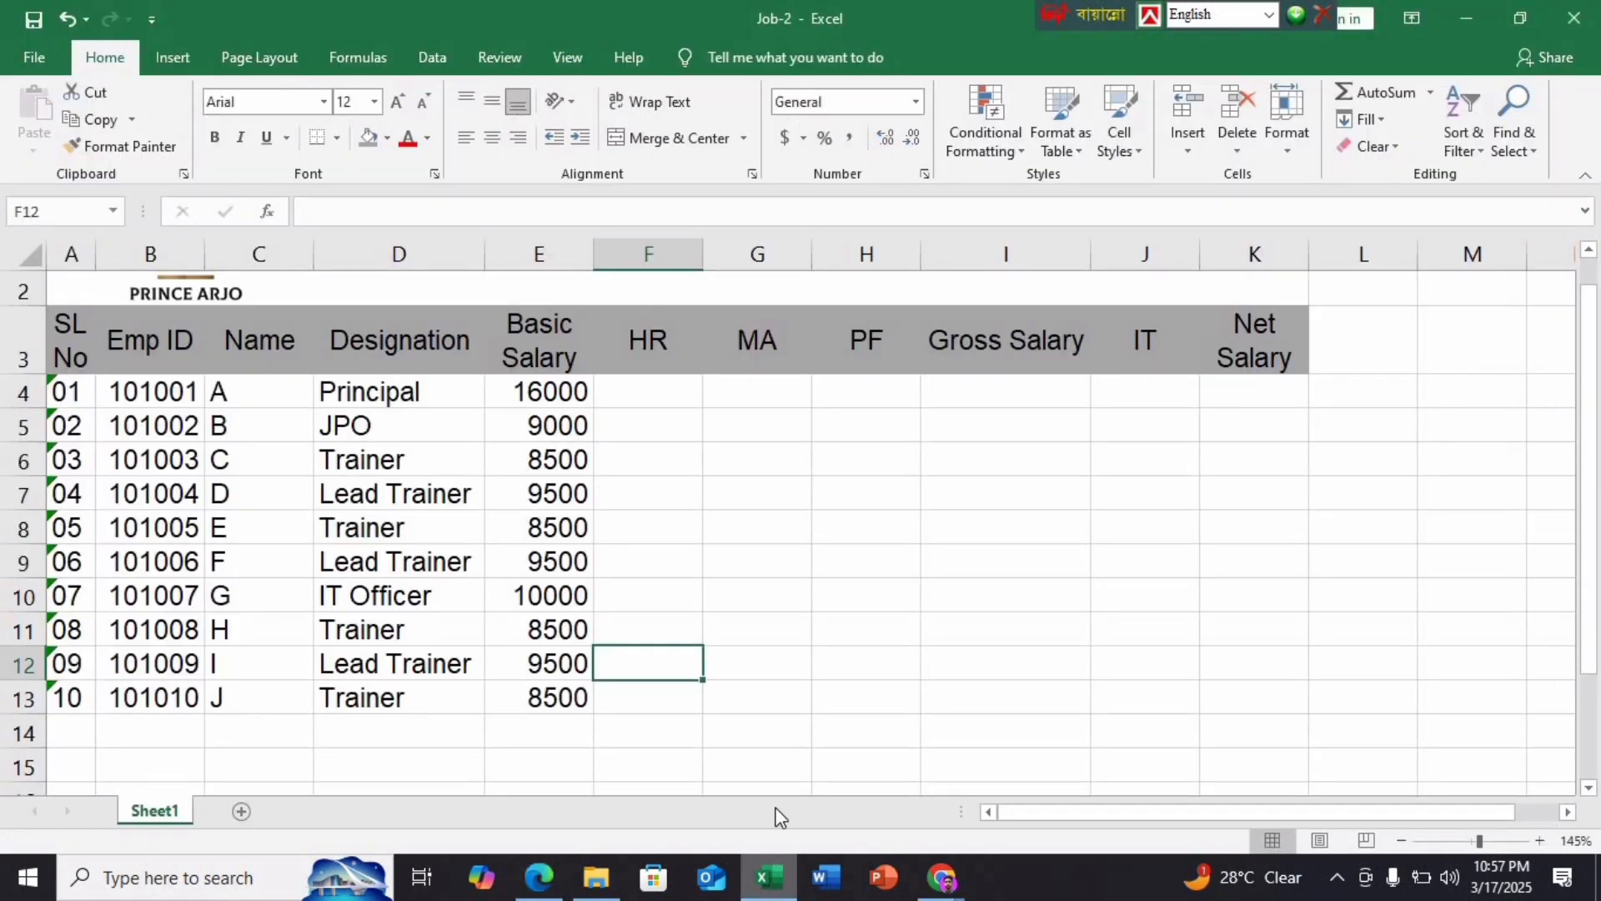
click(667, 385)
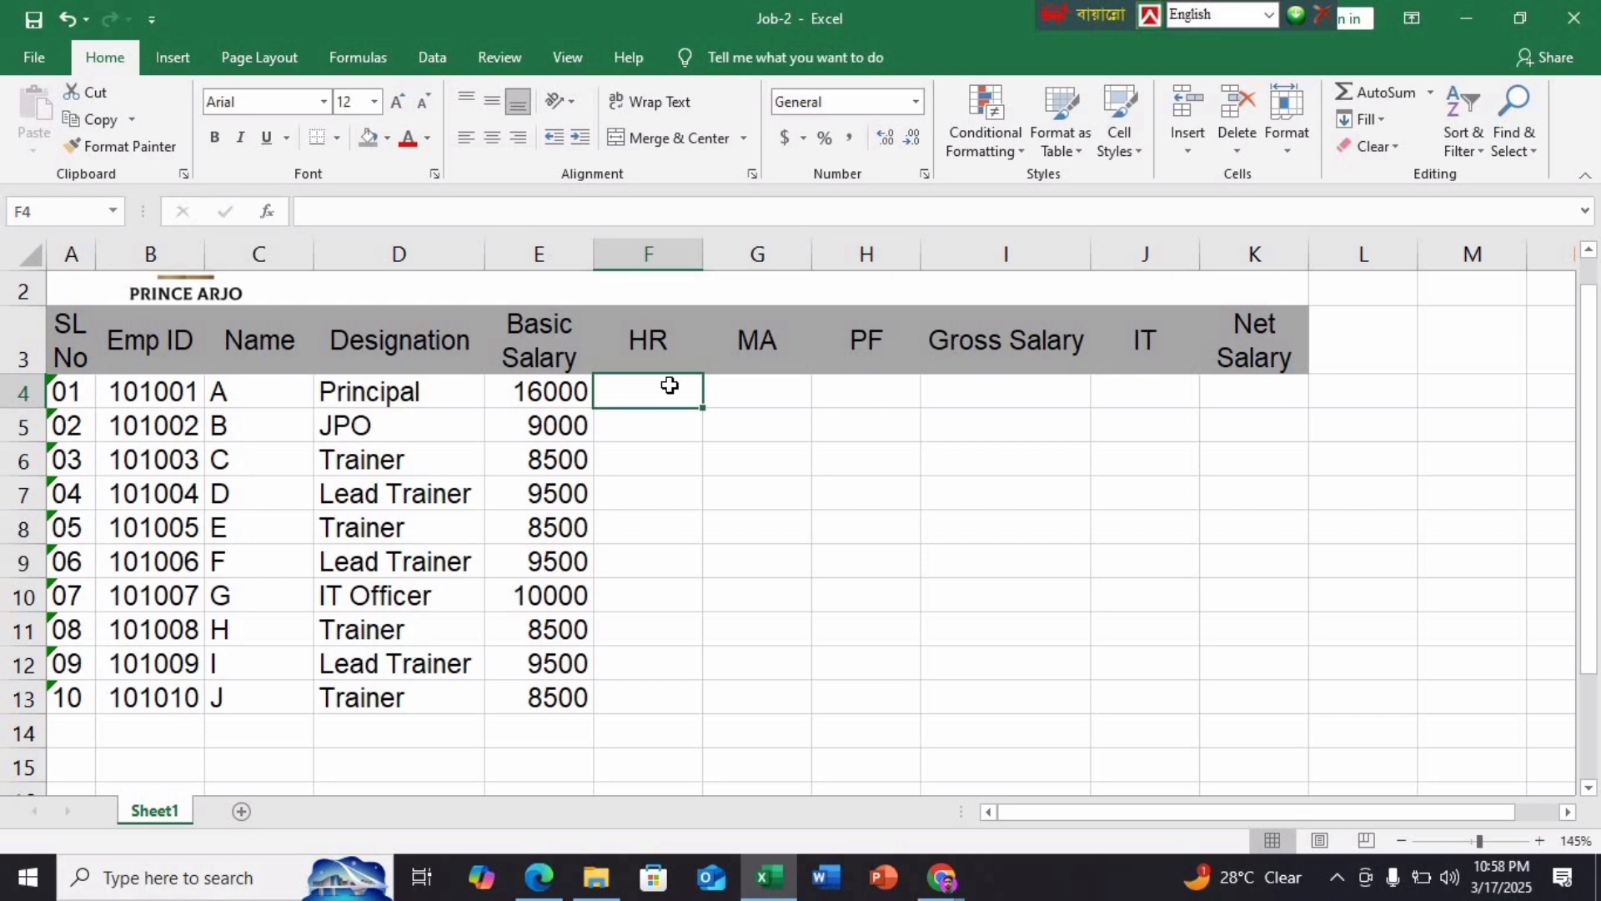
text(=)
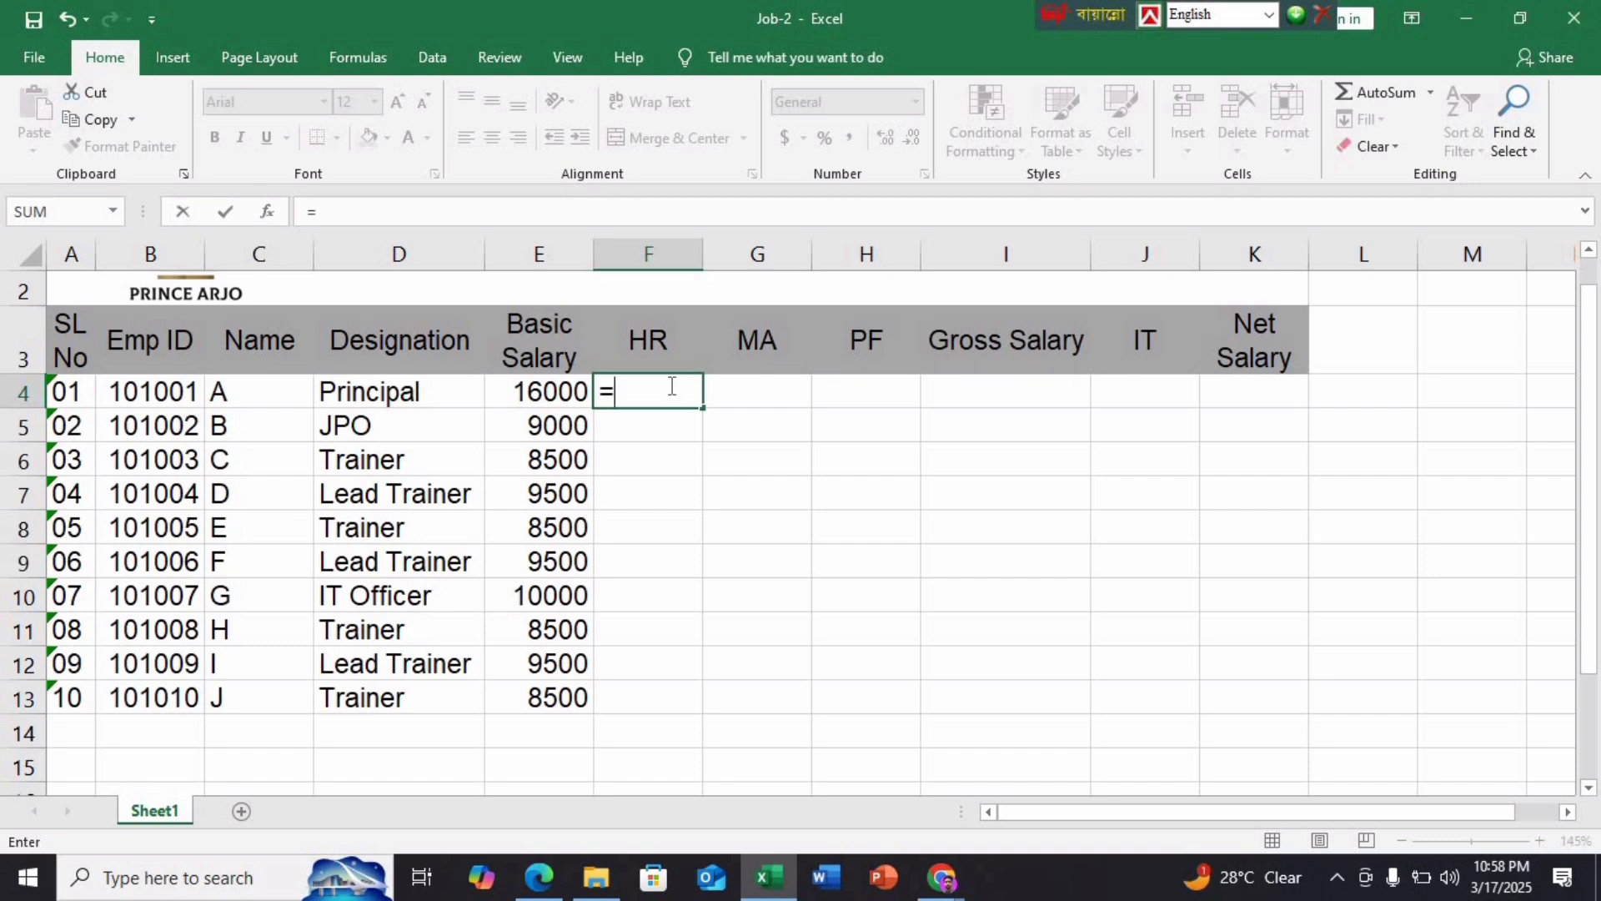
text(i)
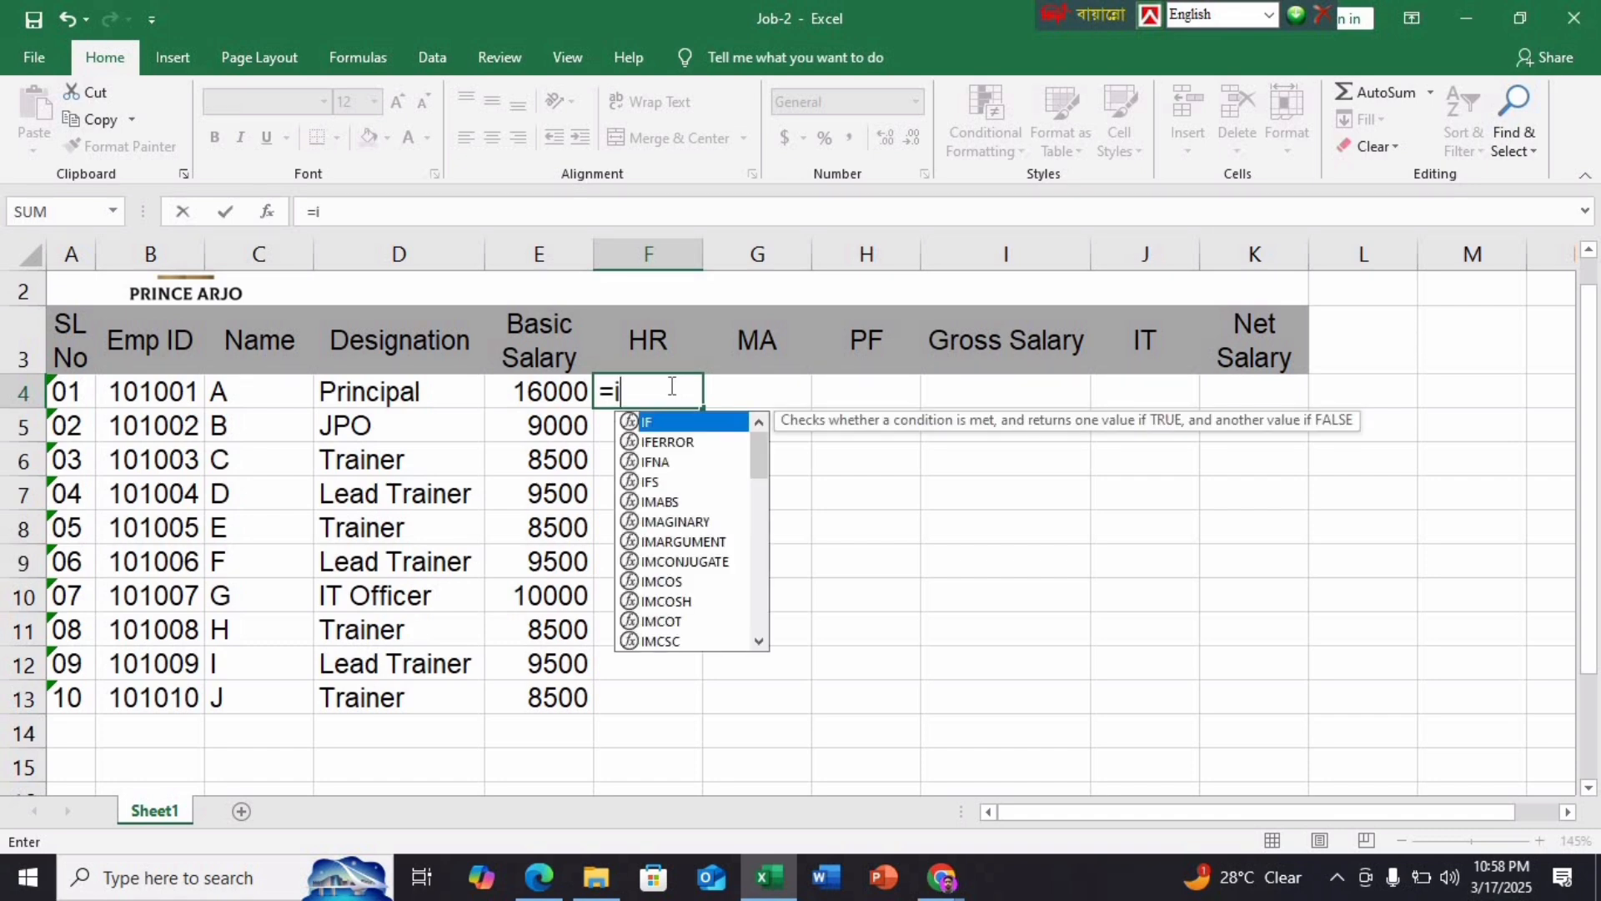
text(f)
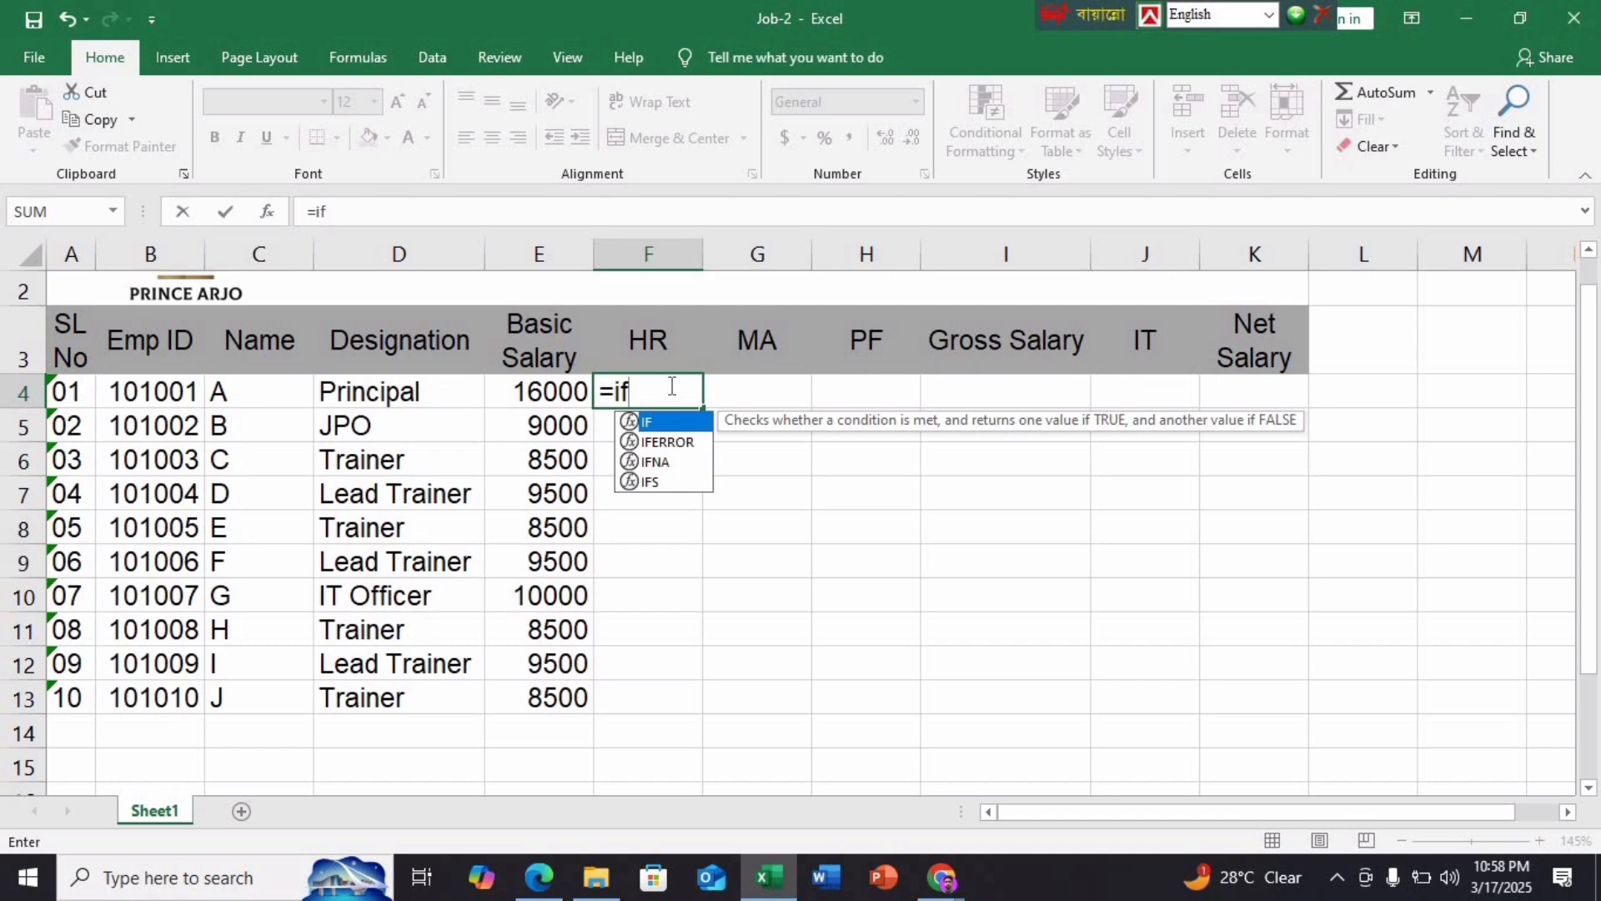
text((or()
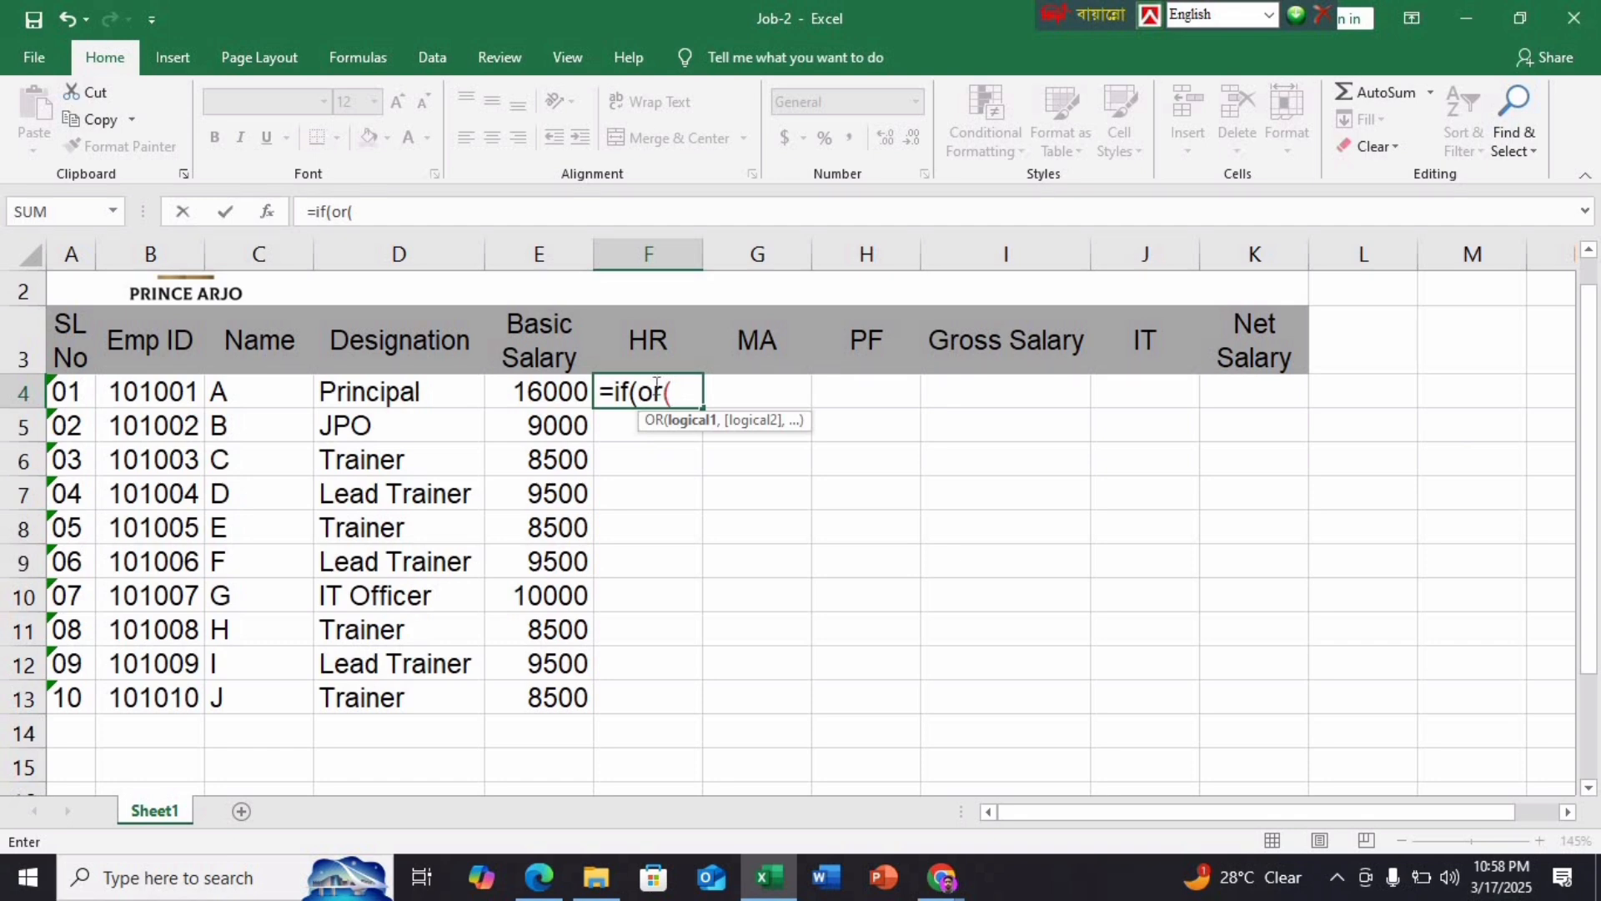
click(401, 389)
text(=)
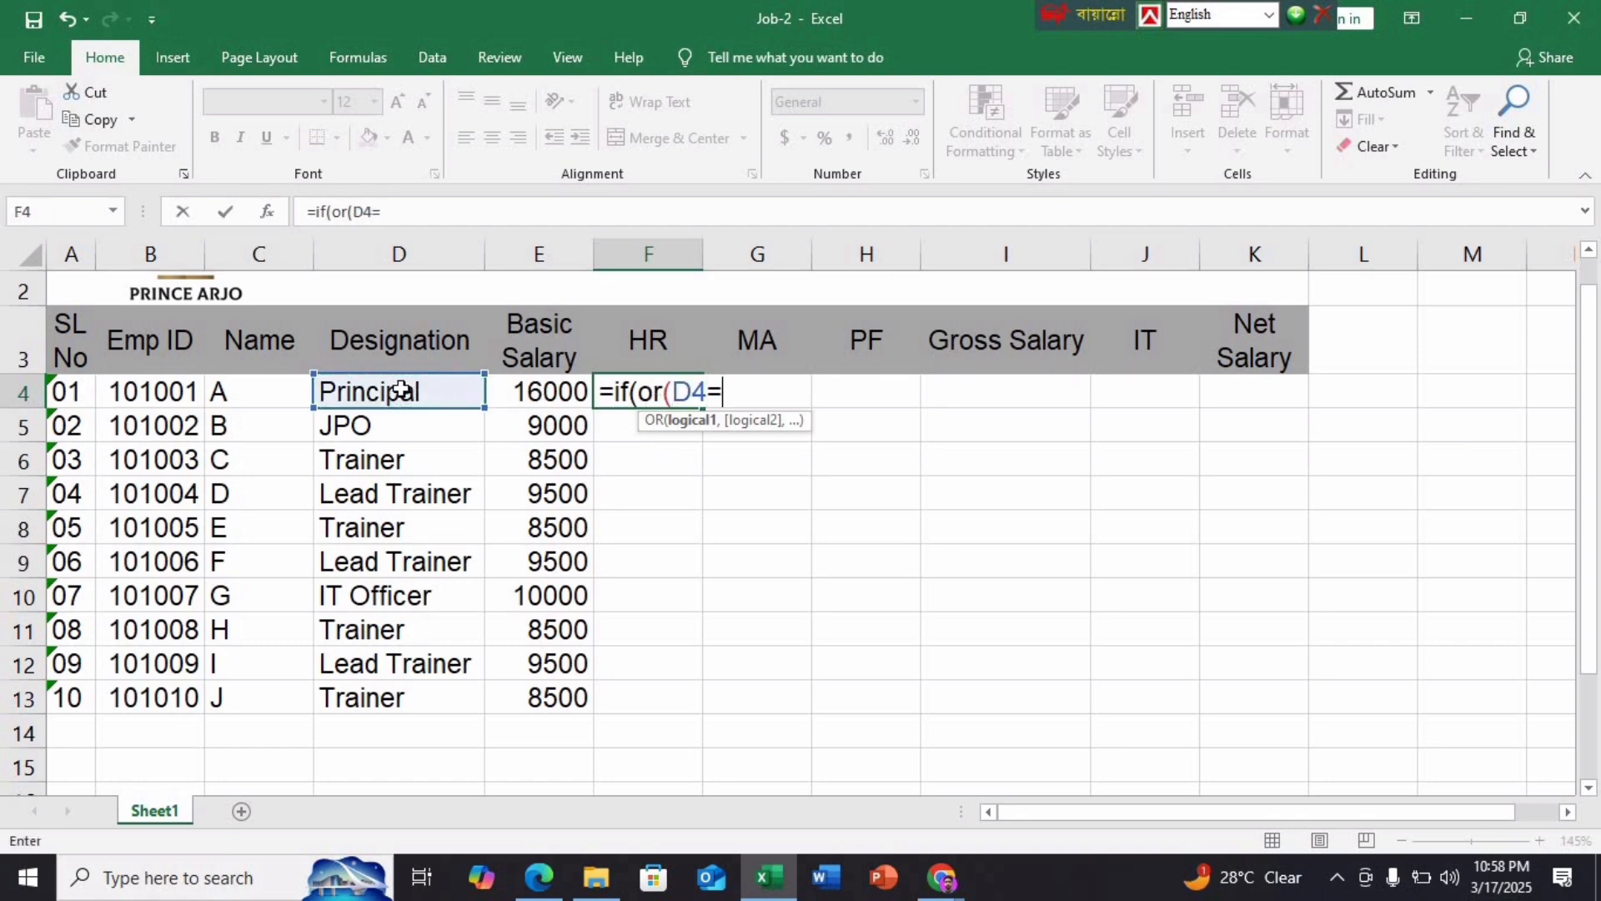
text("Princi)
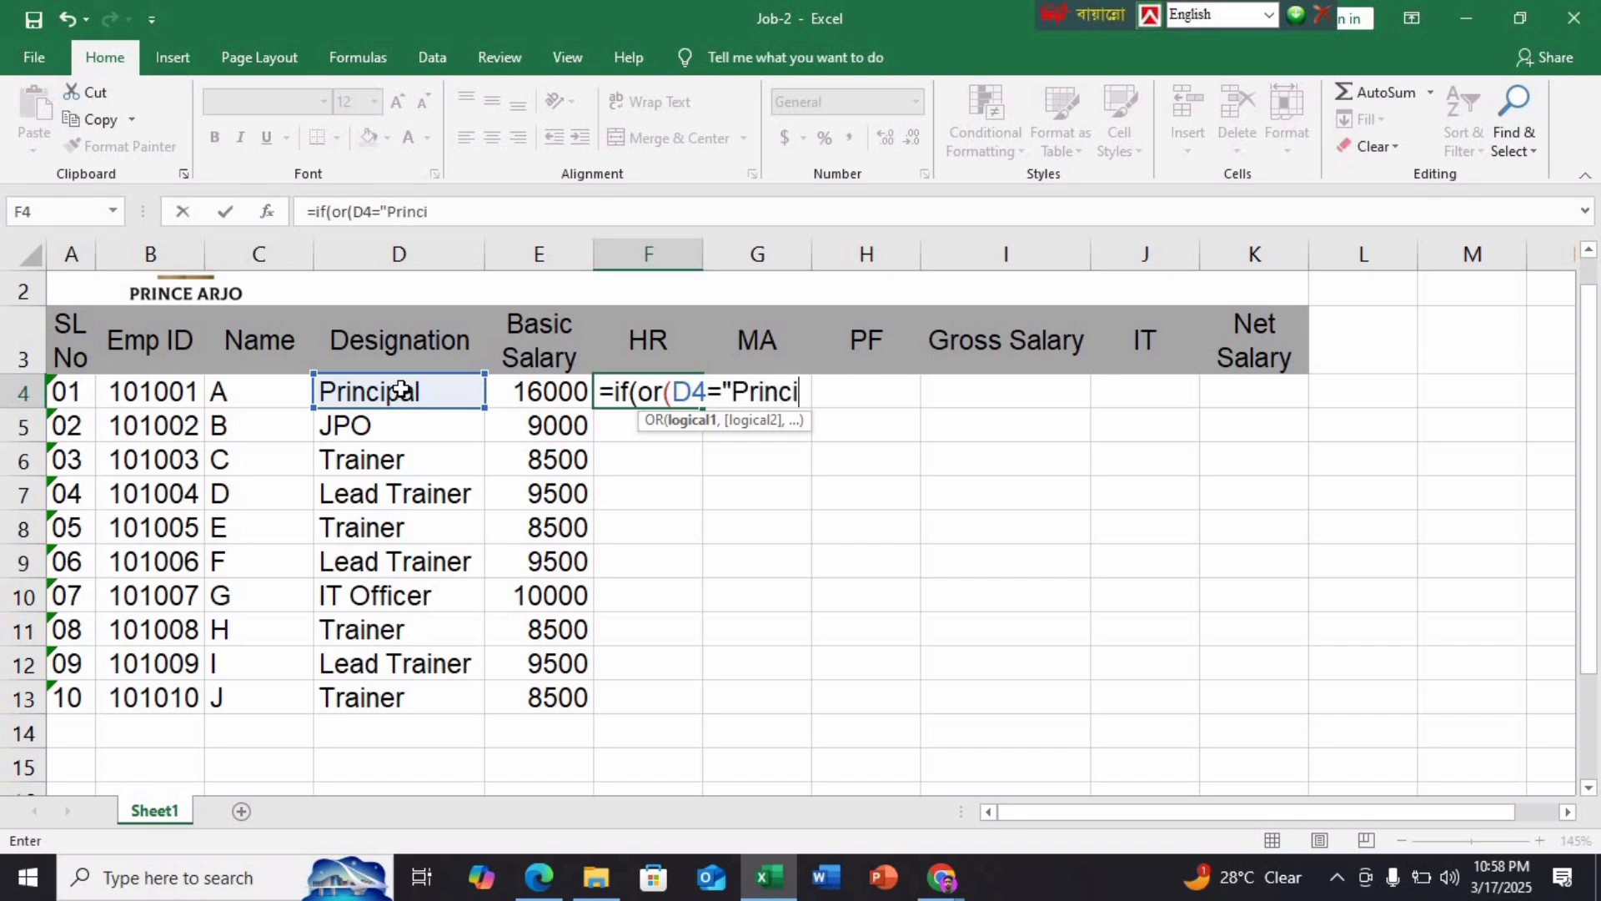
text(pal")
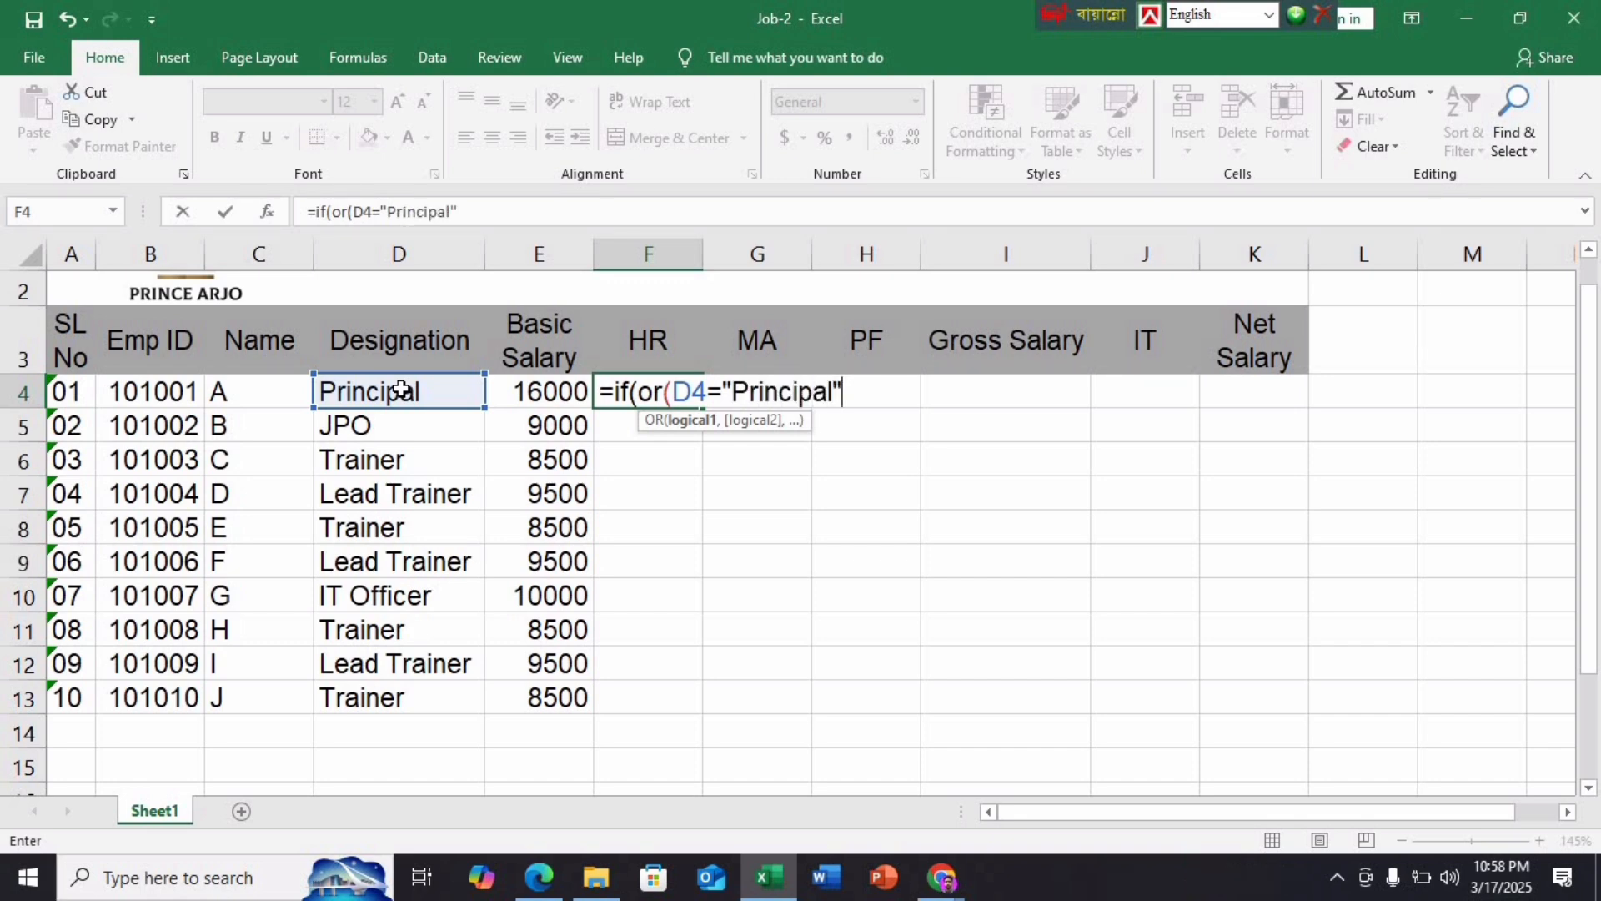
text(,)
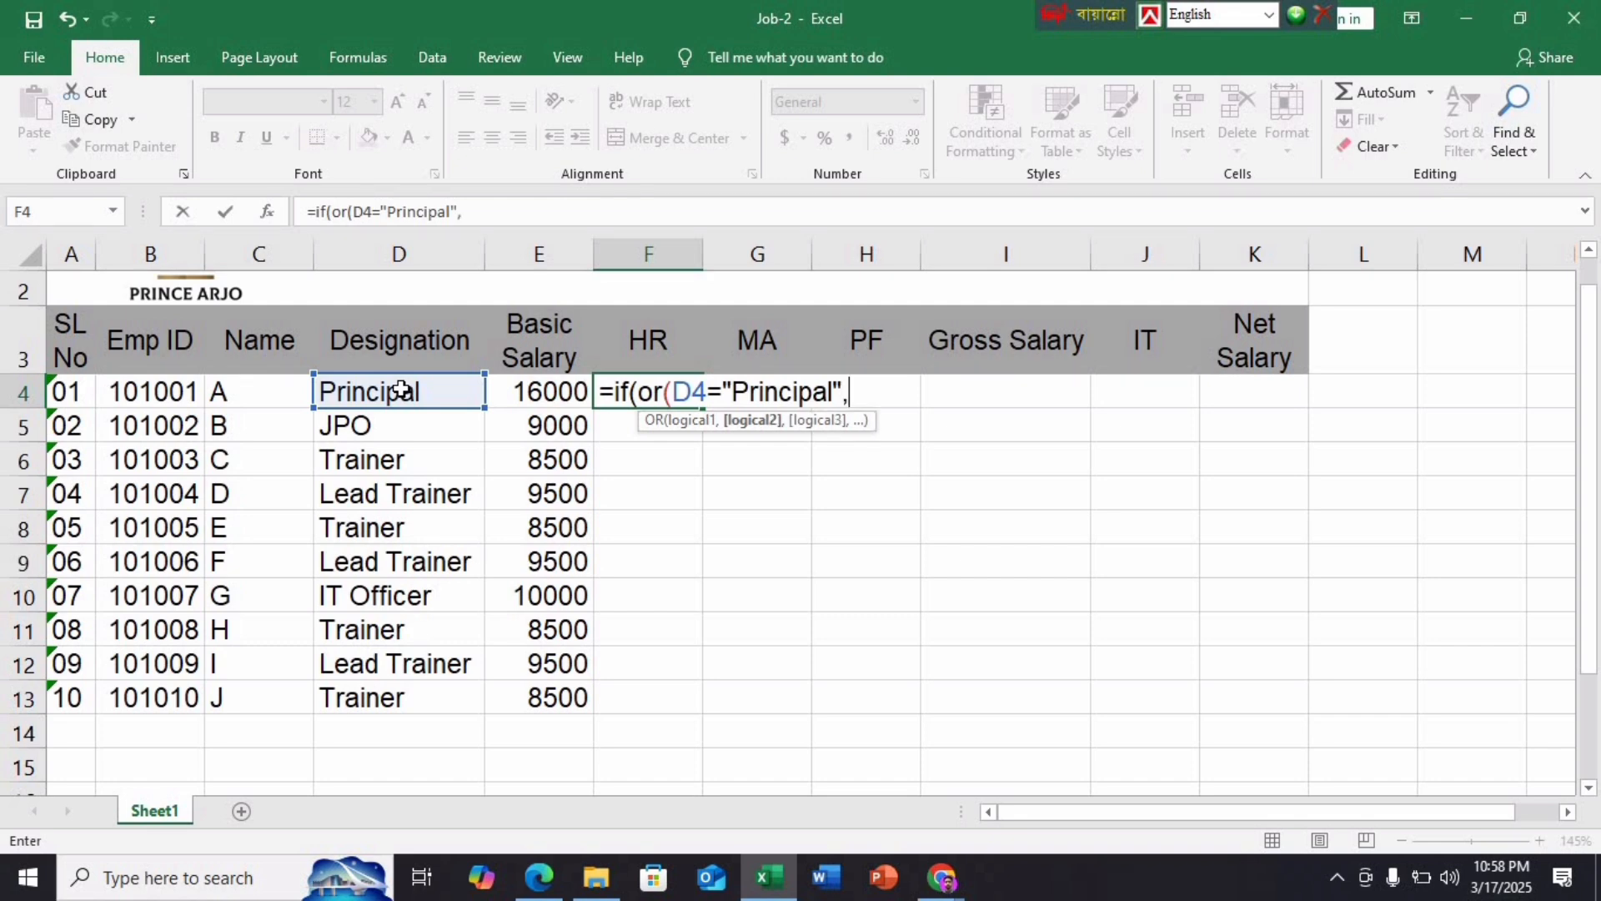
click(539, 877)
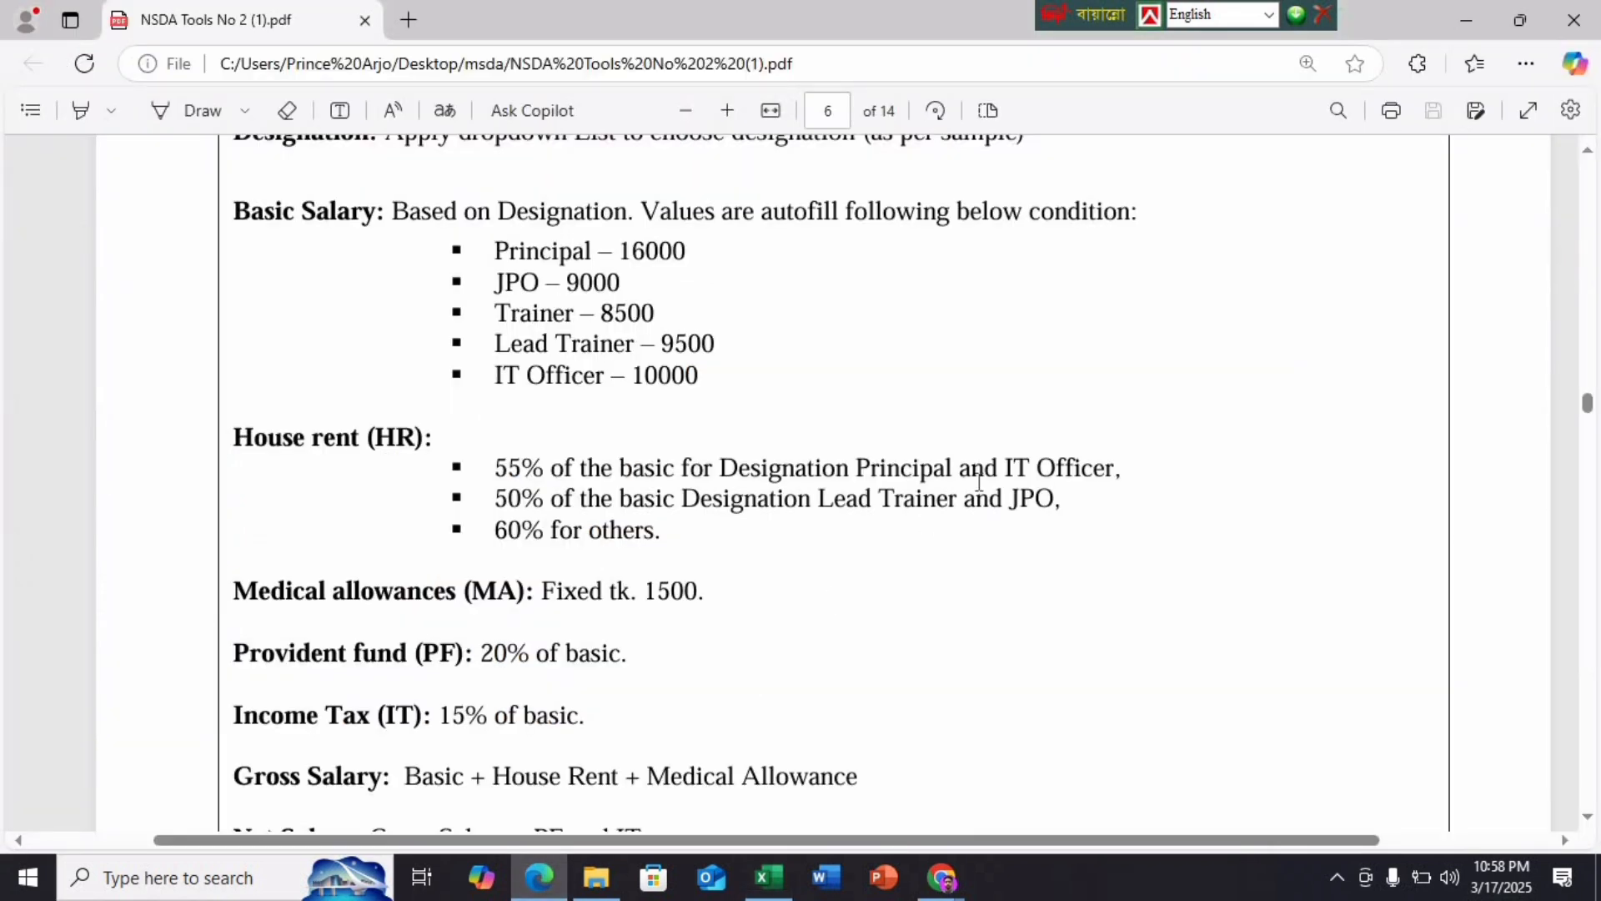
click(776, 893)
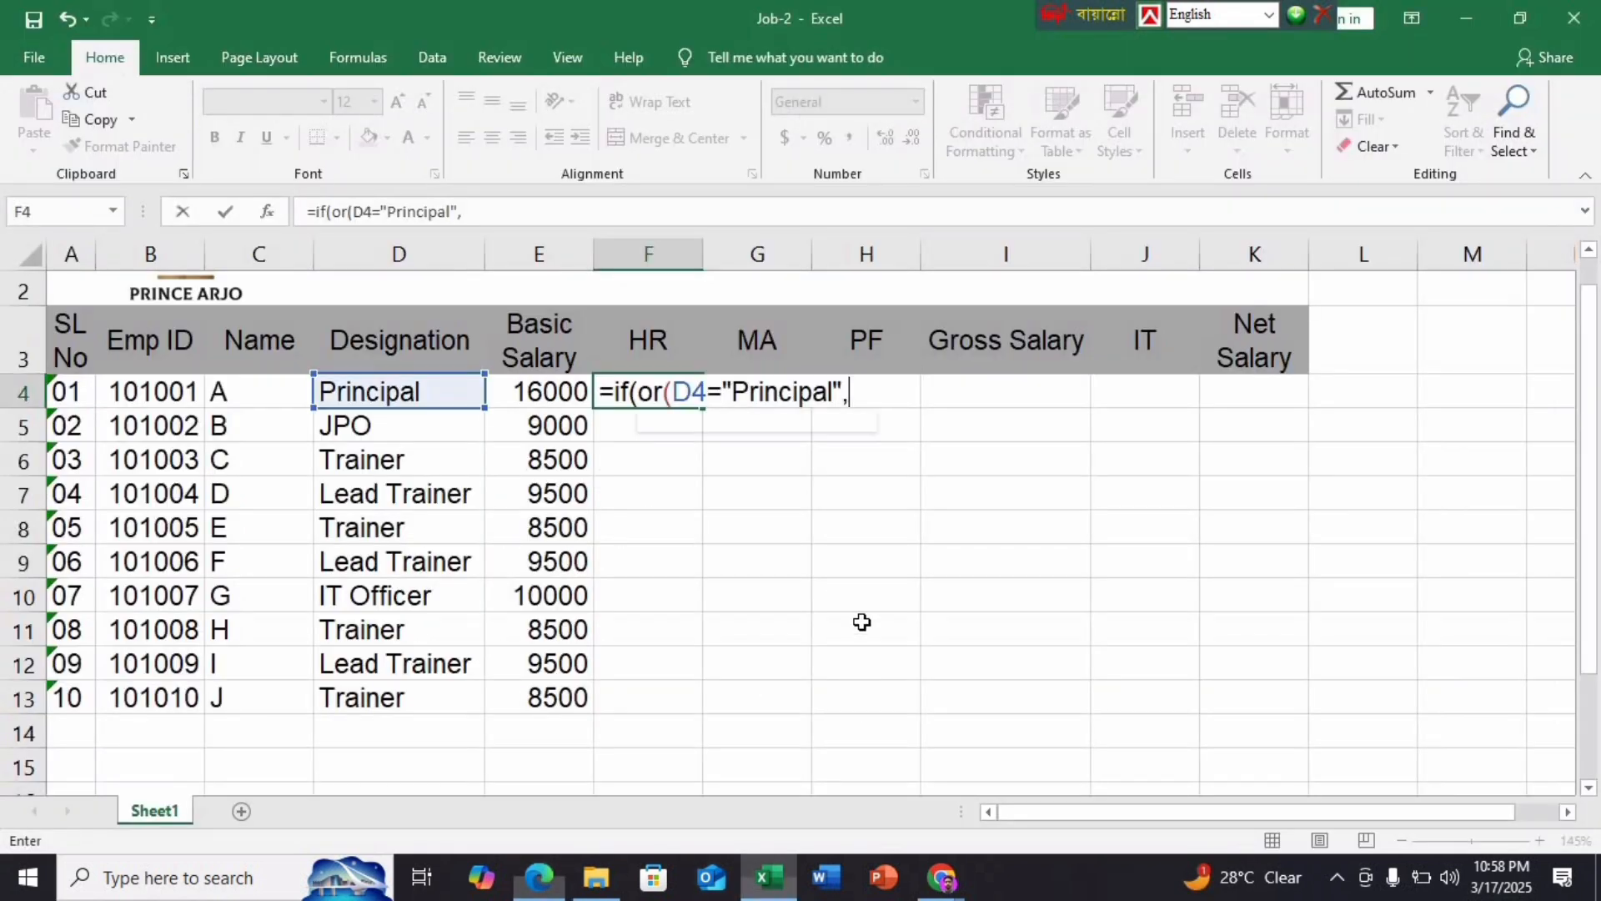
click(435, 397)
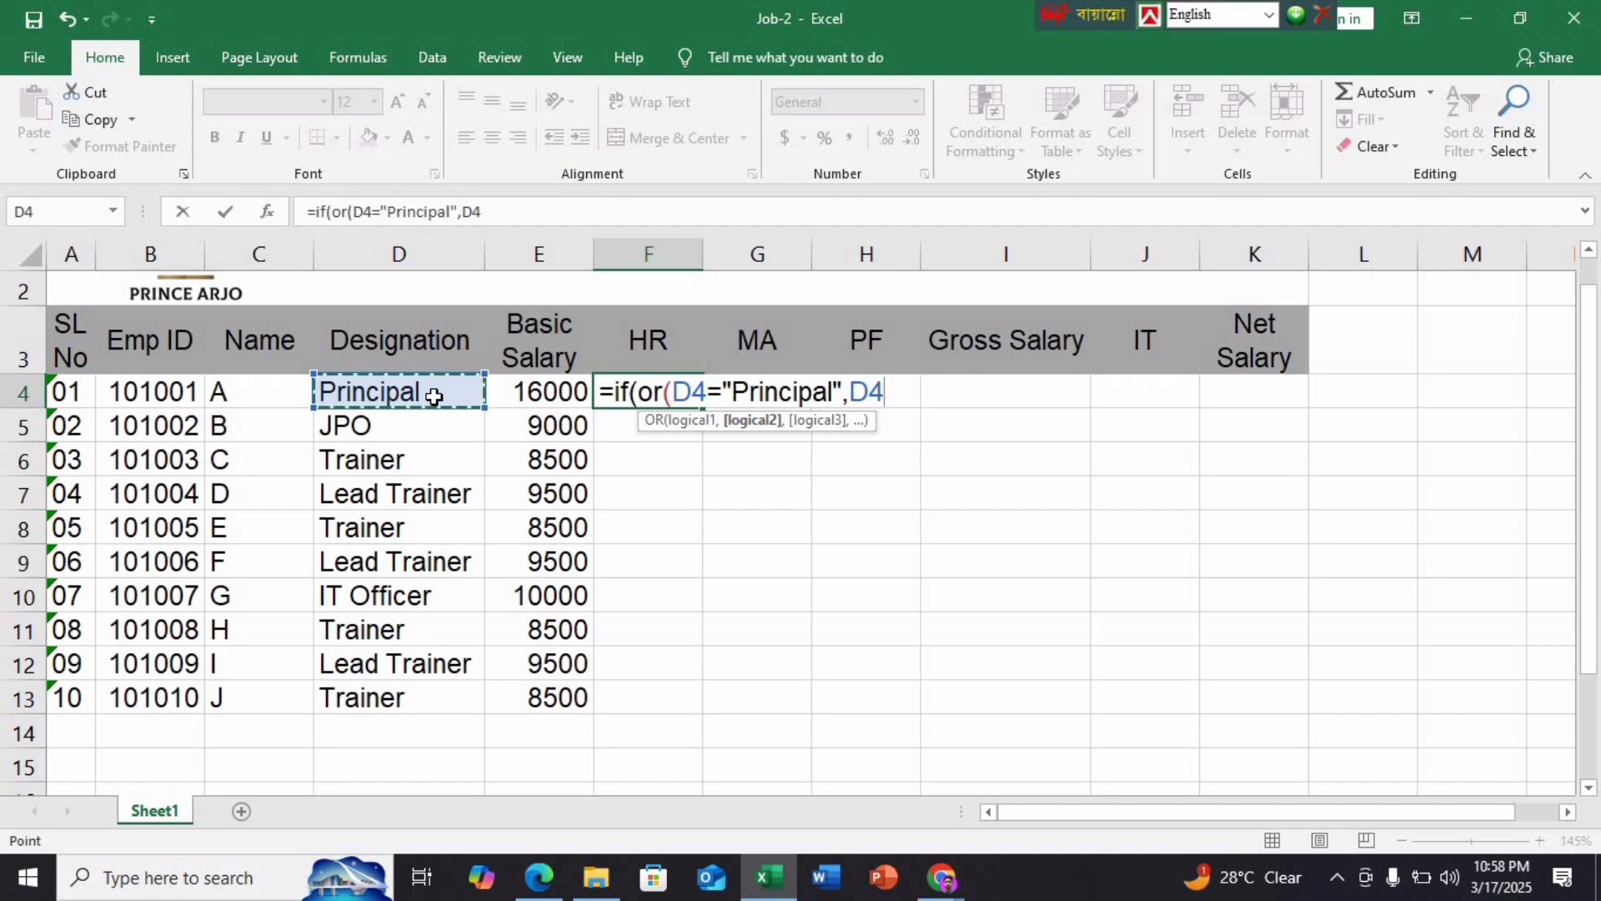
text(=")
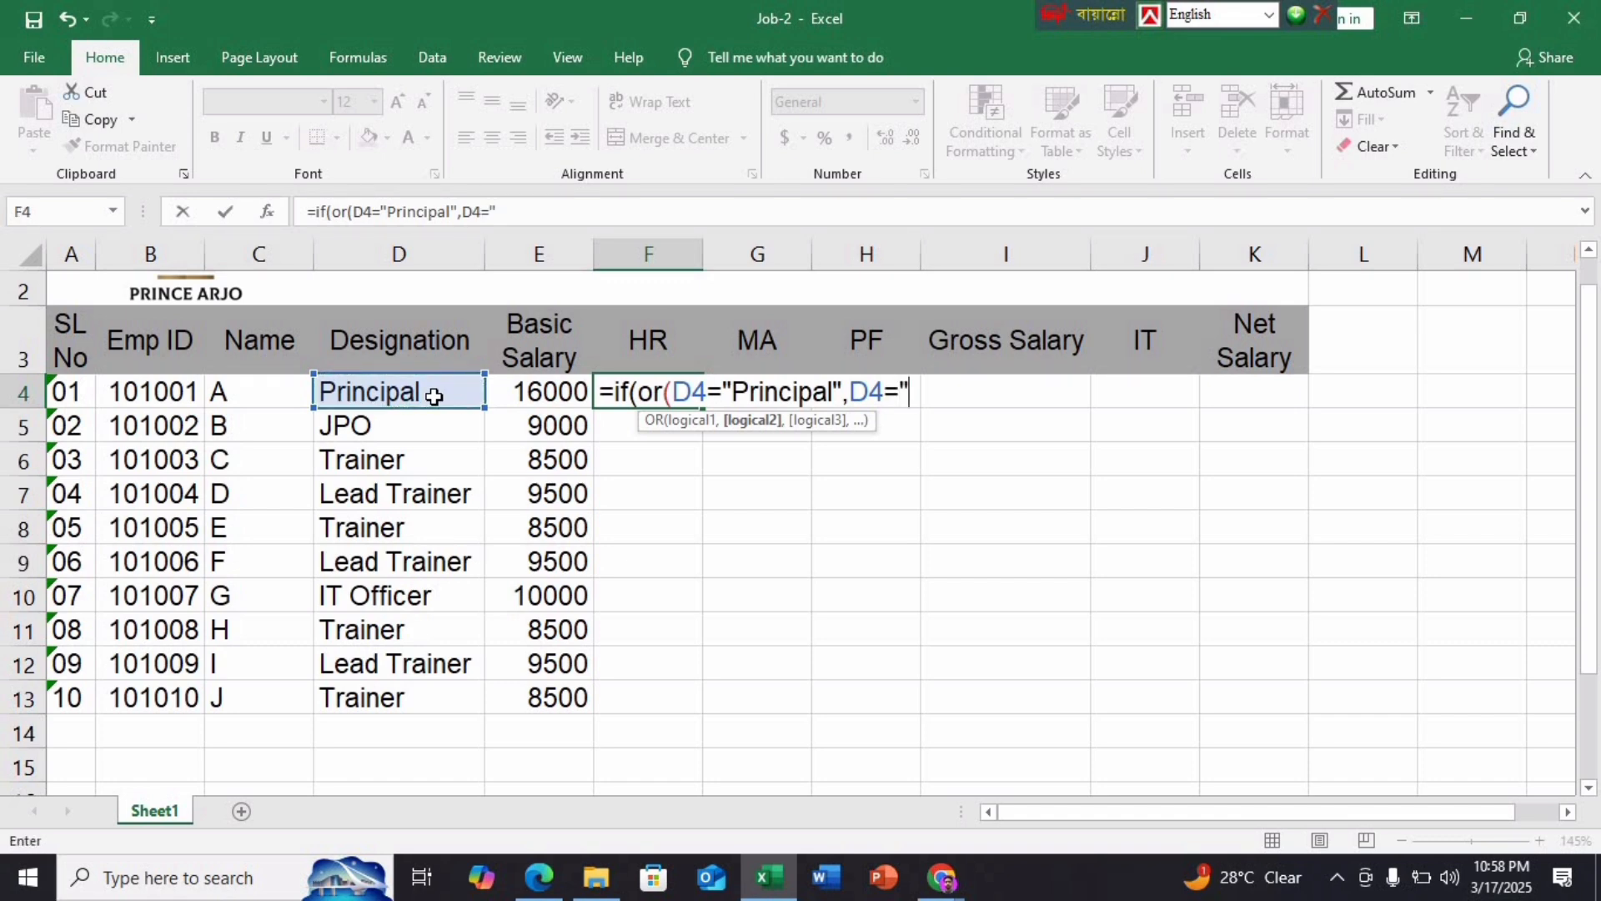
text(IT Office)
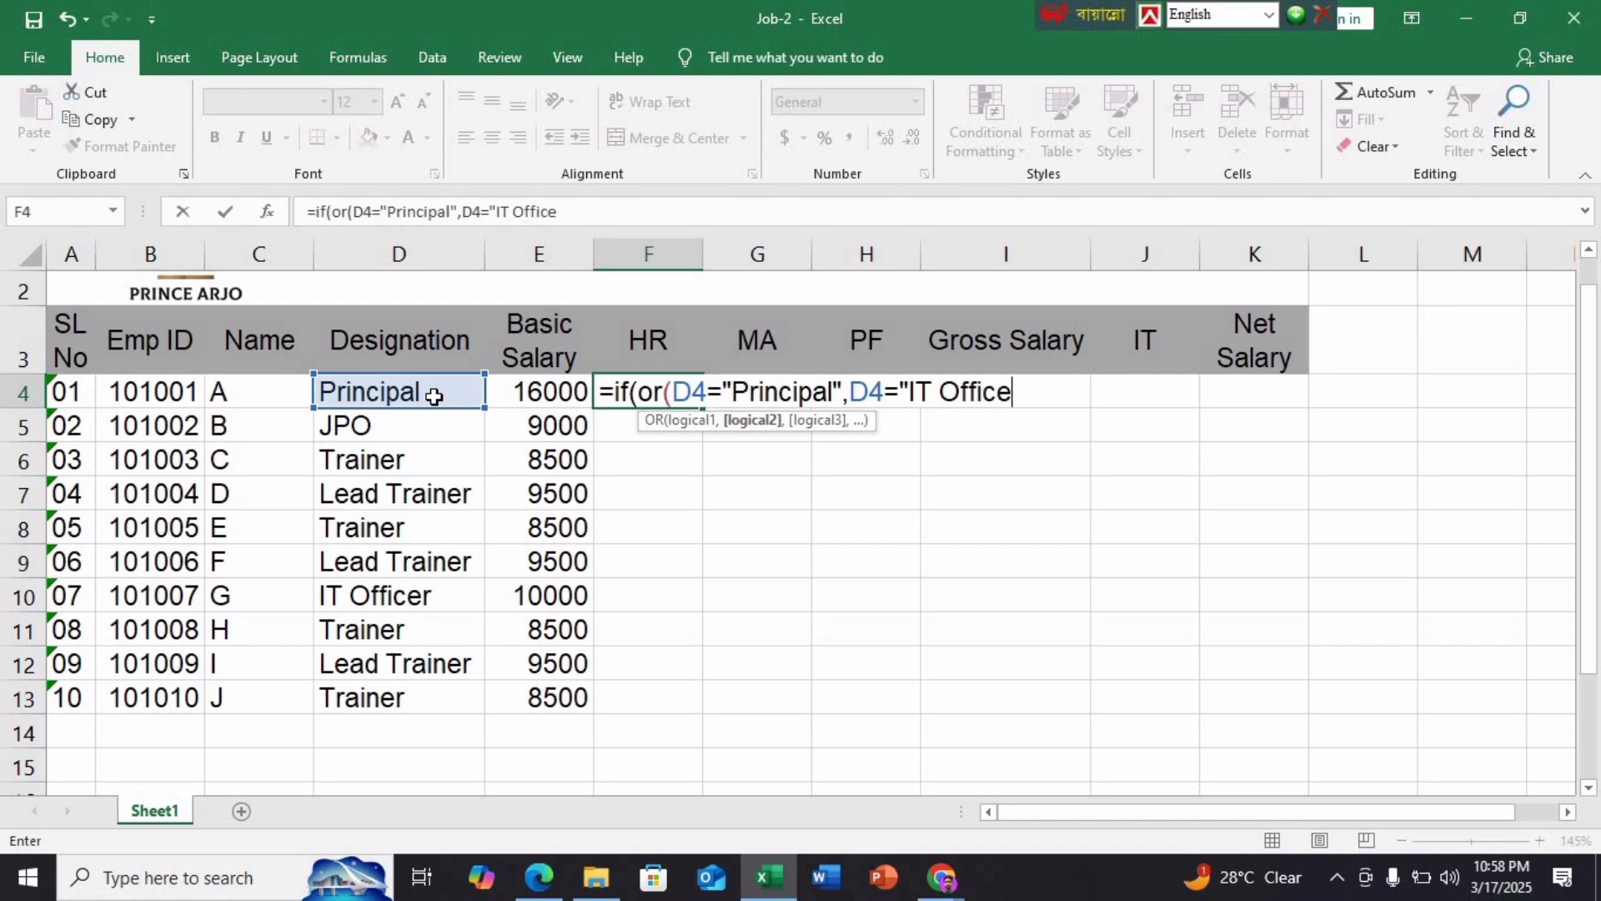
text(r"))
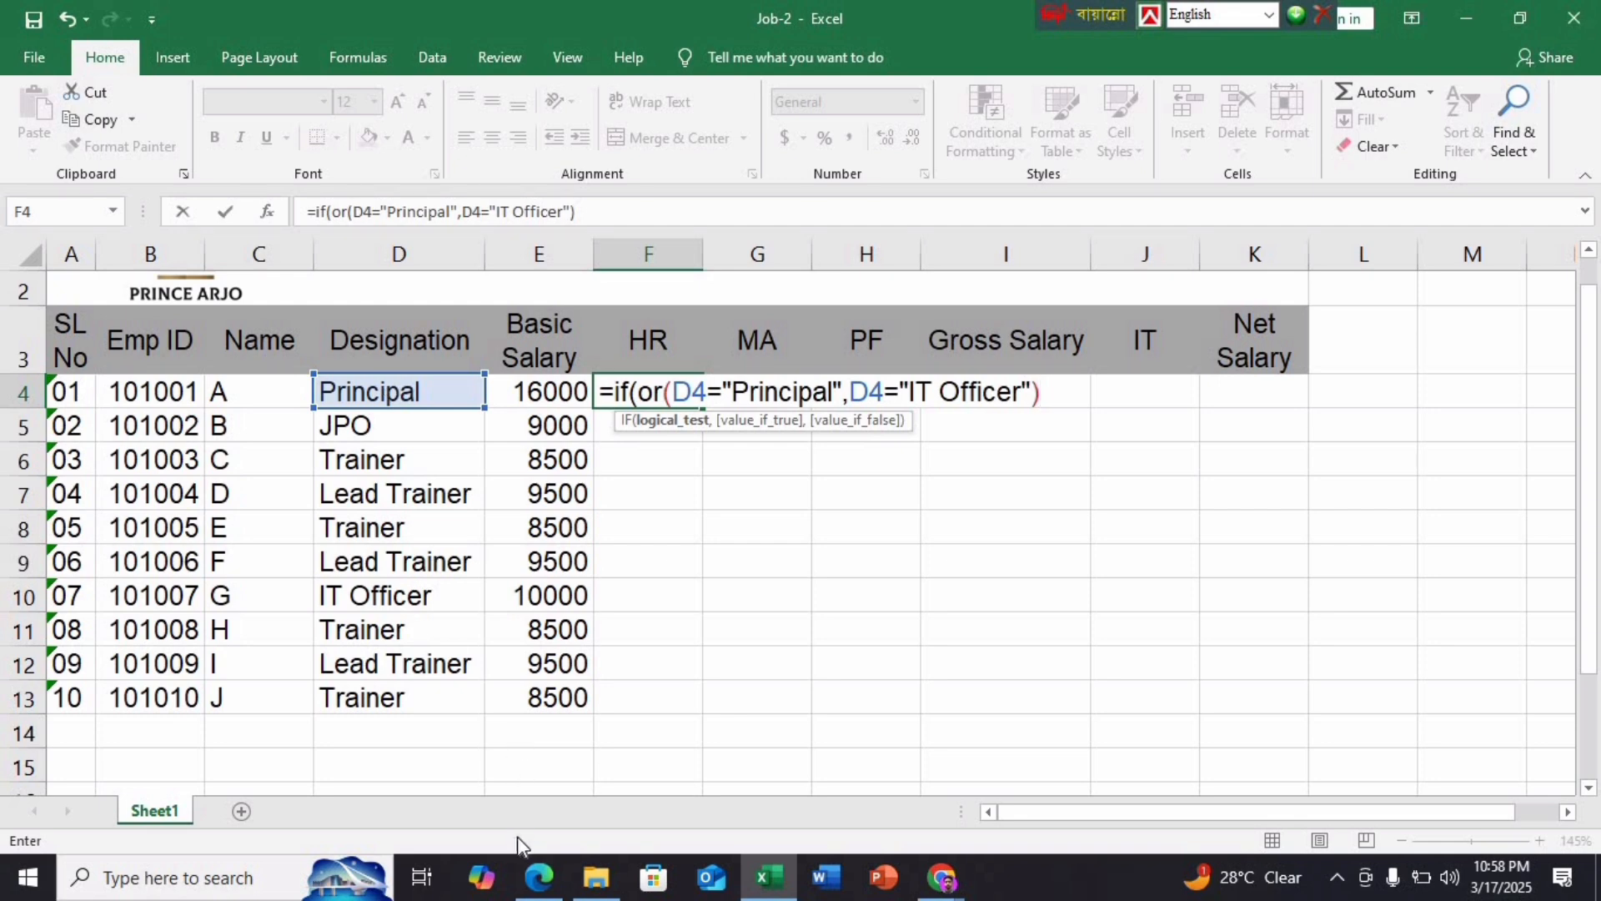
click(539, 875)
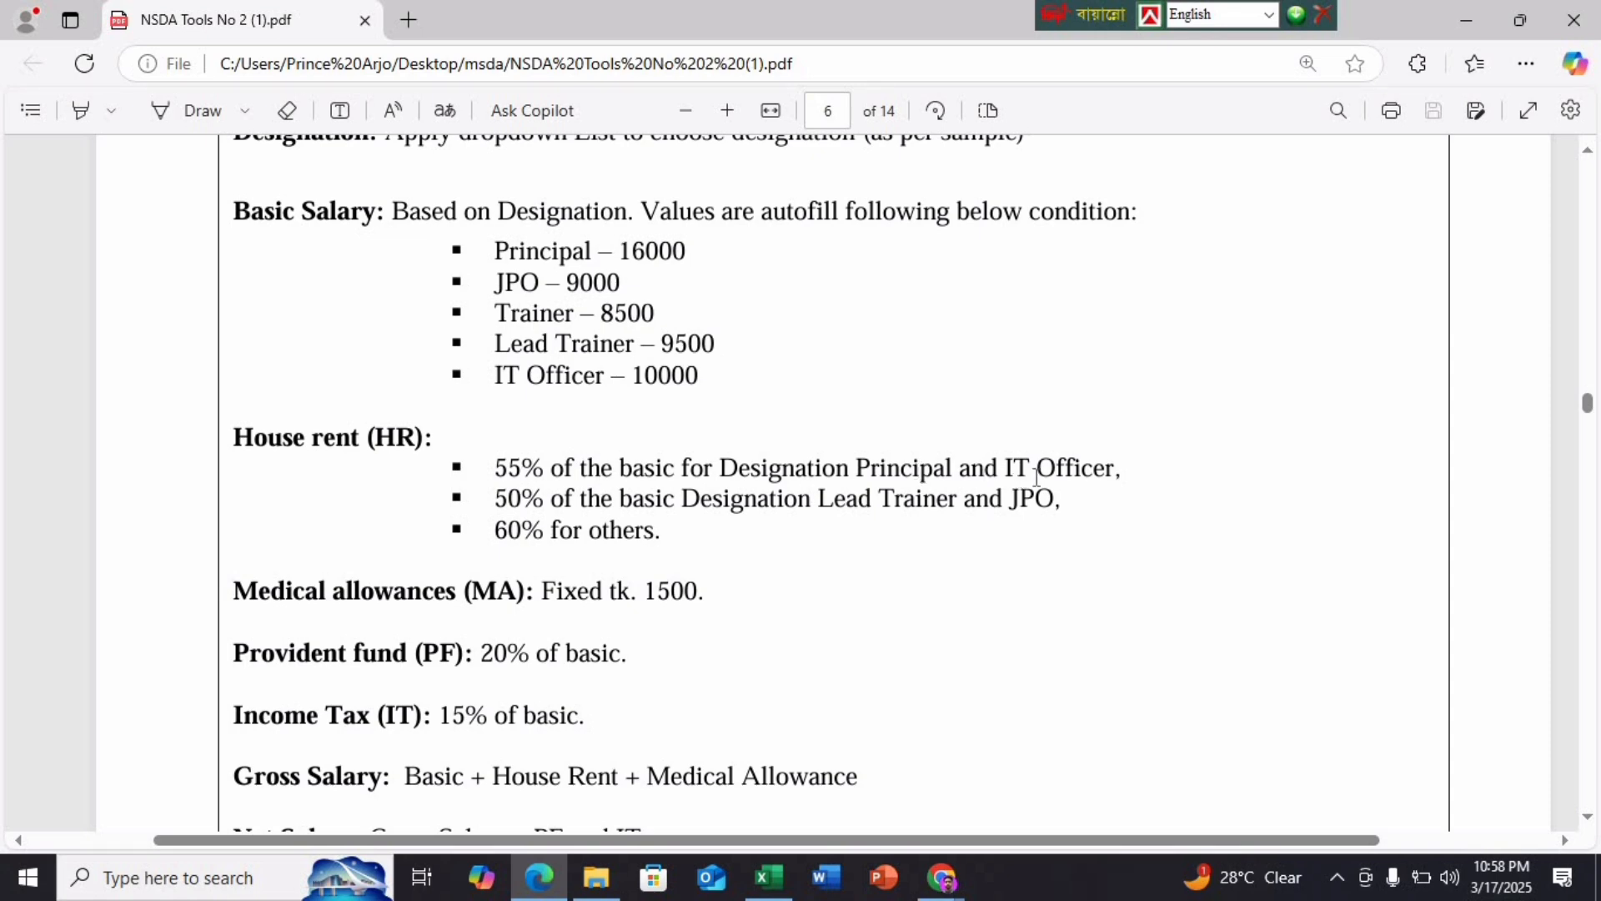
click(768, 877)
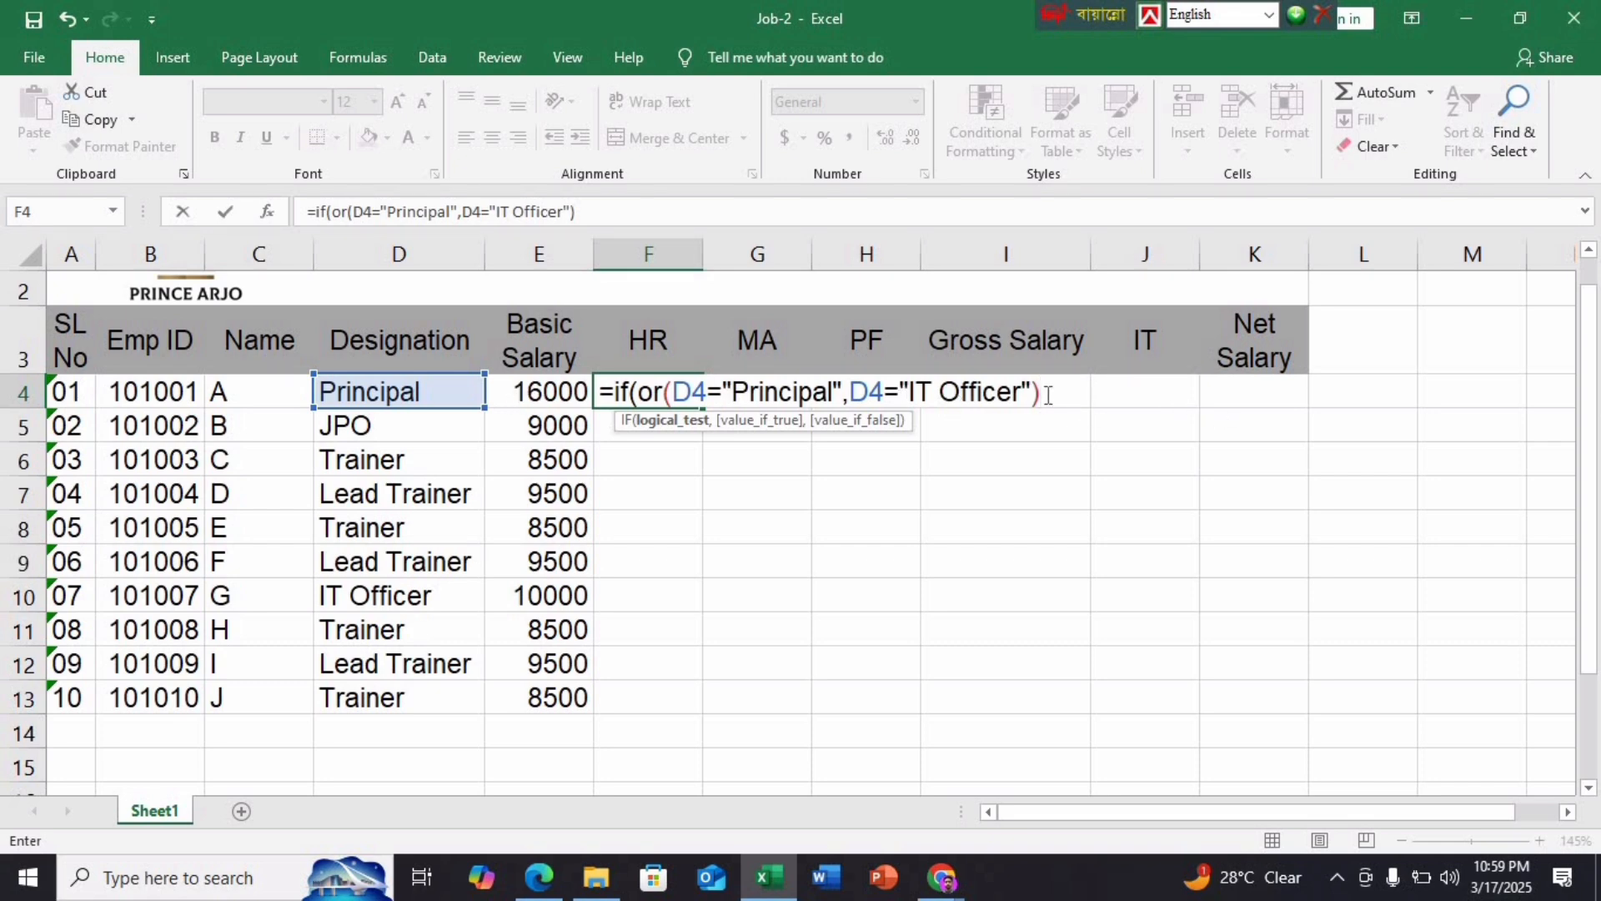
Add E4*55% as the true value of F4's HR formula, then recheck the PDF's percentages
text(,)
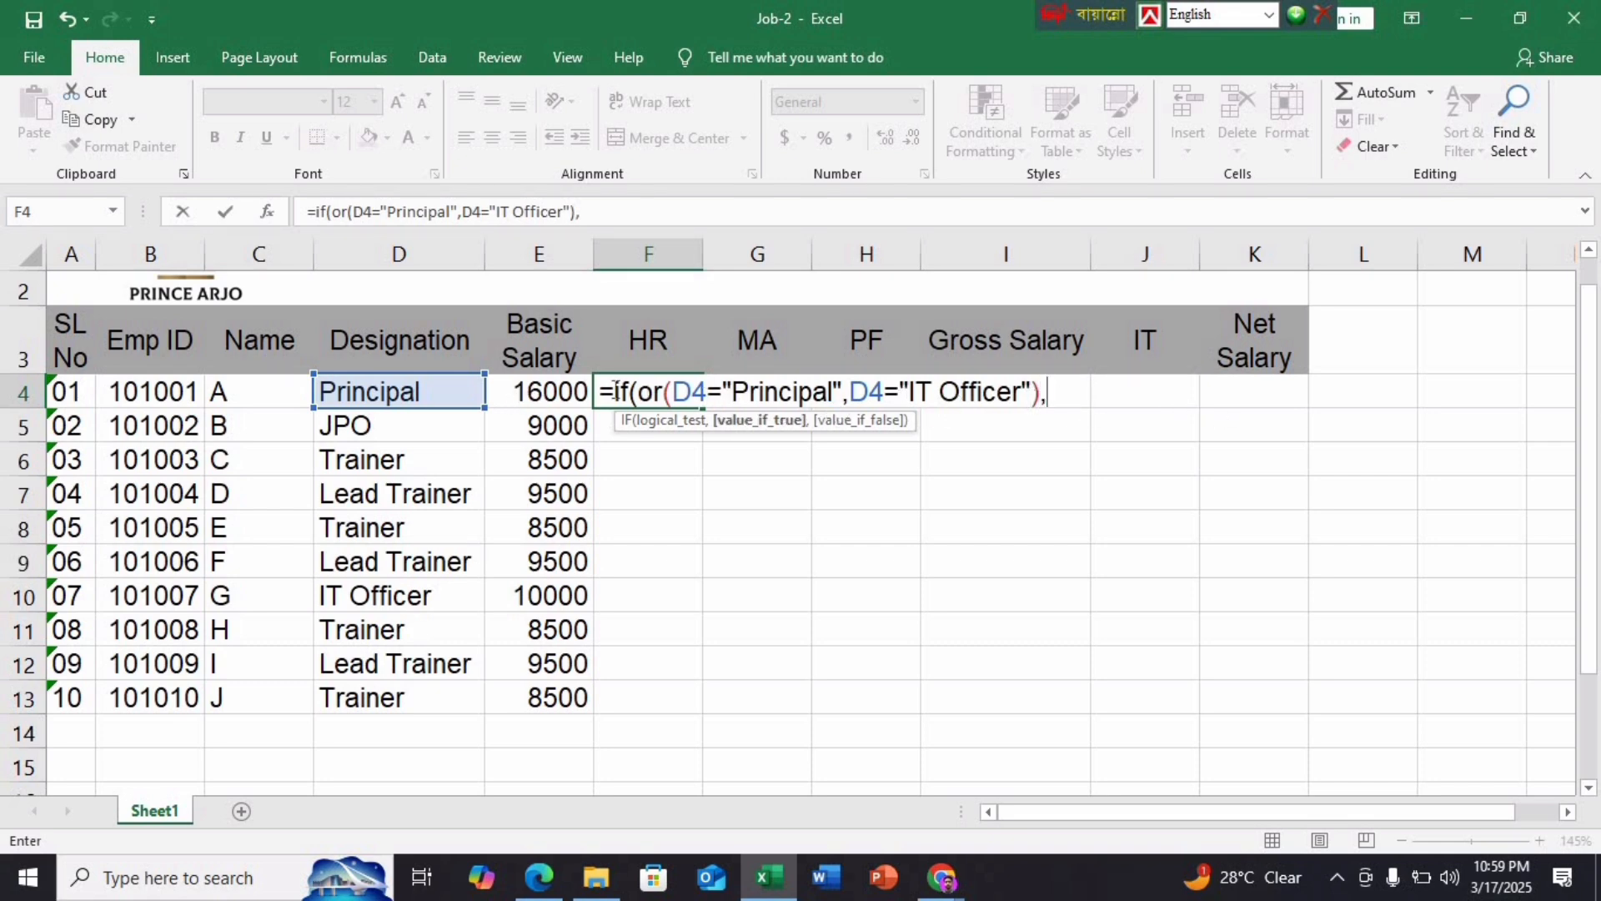
click(563, 388)
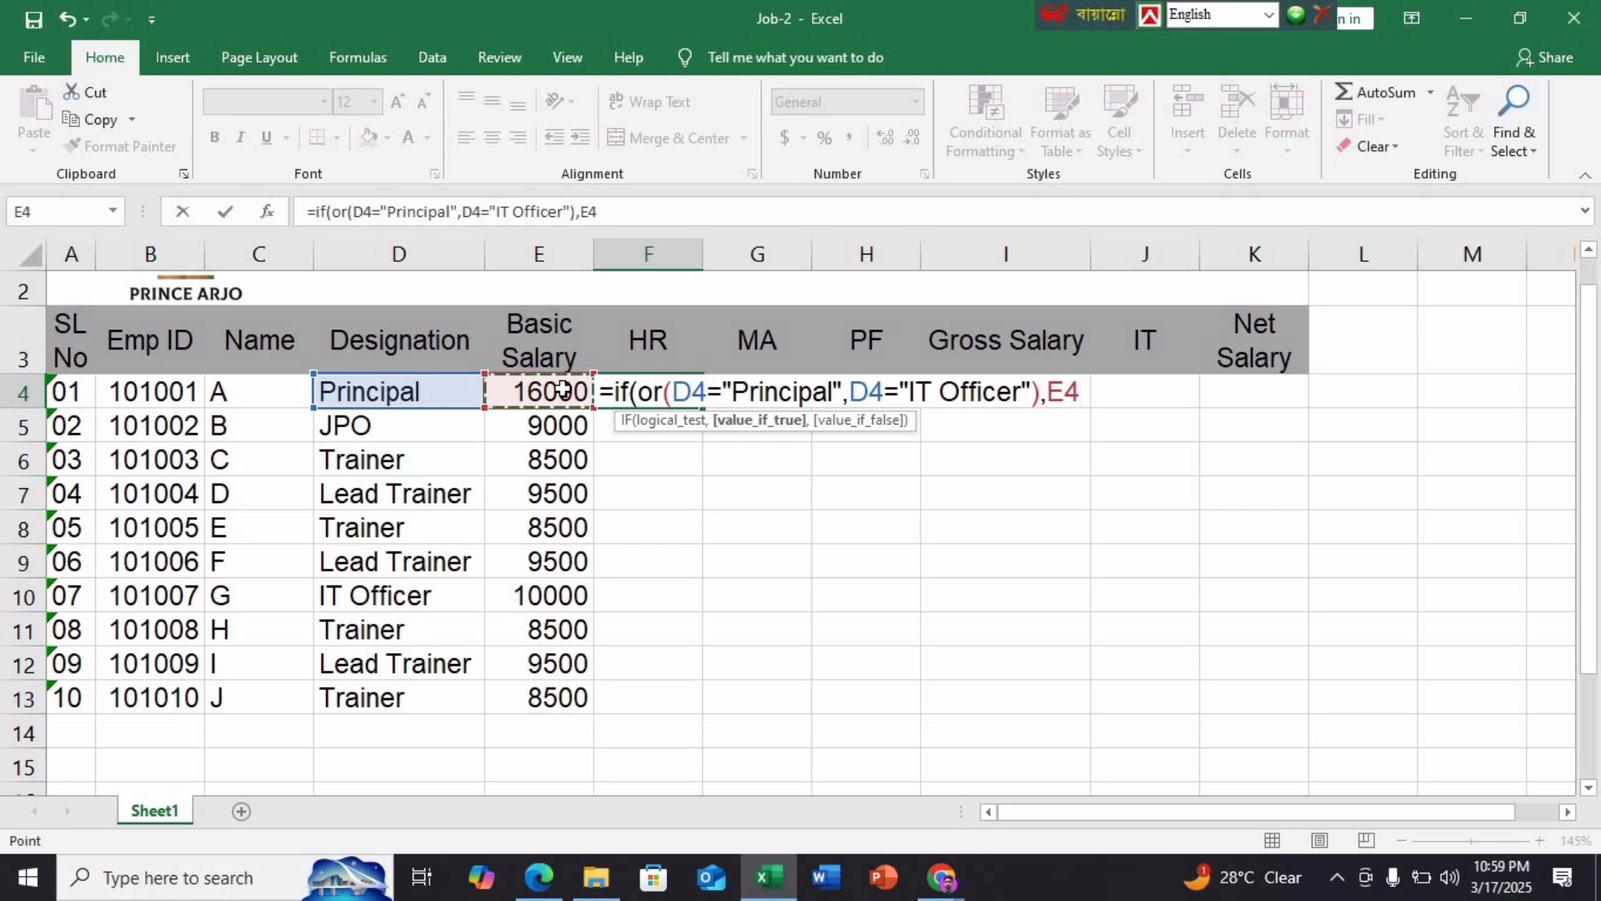
text(*55%)
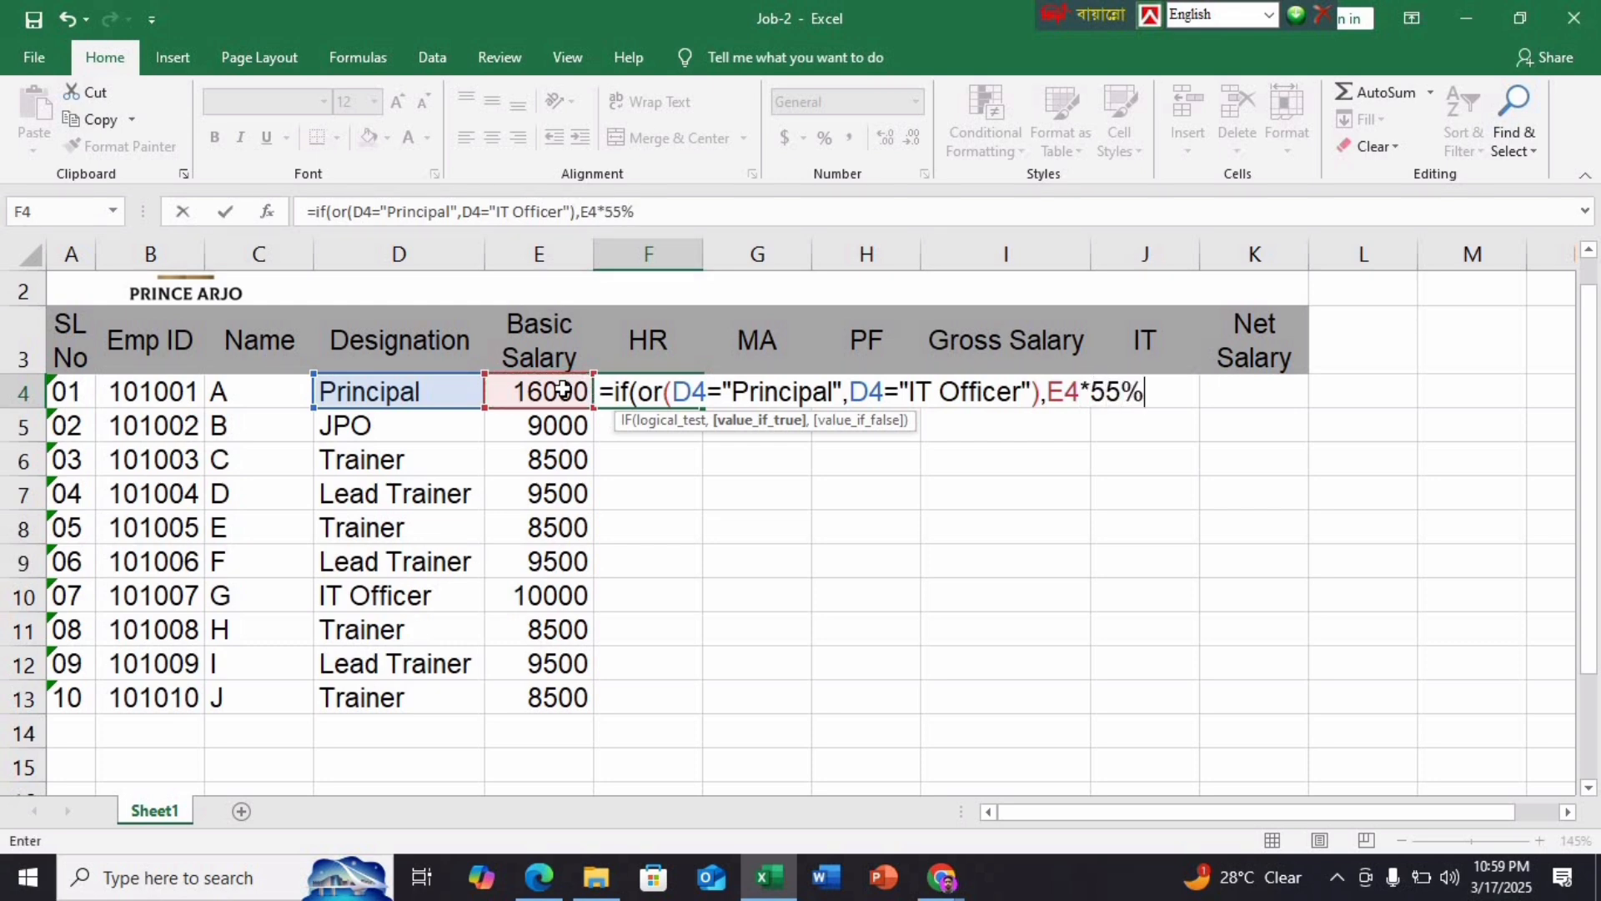
text(,)
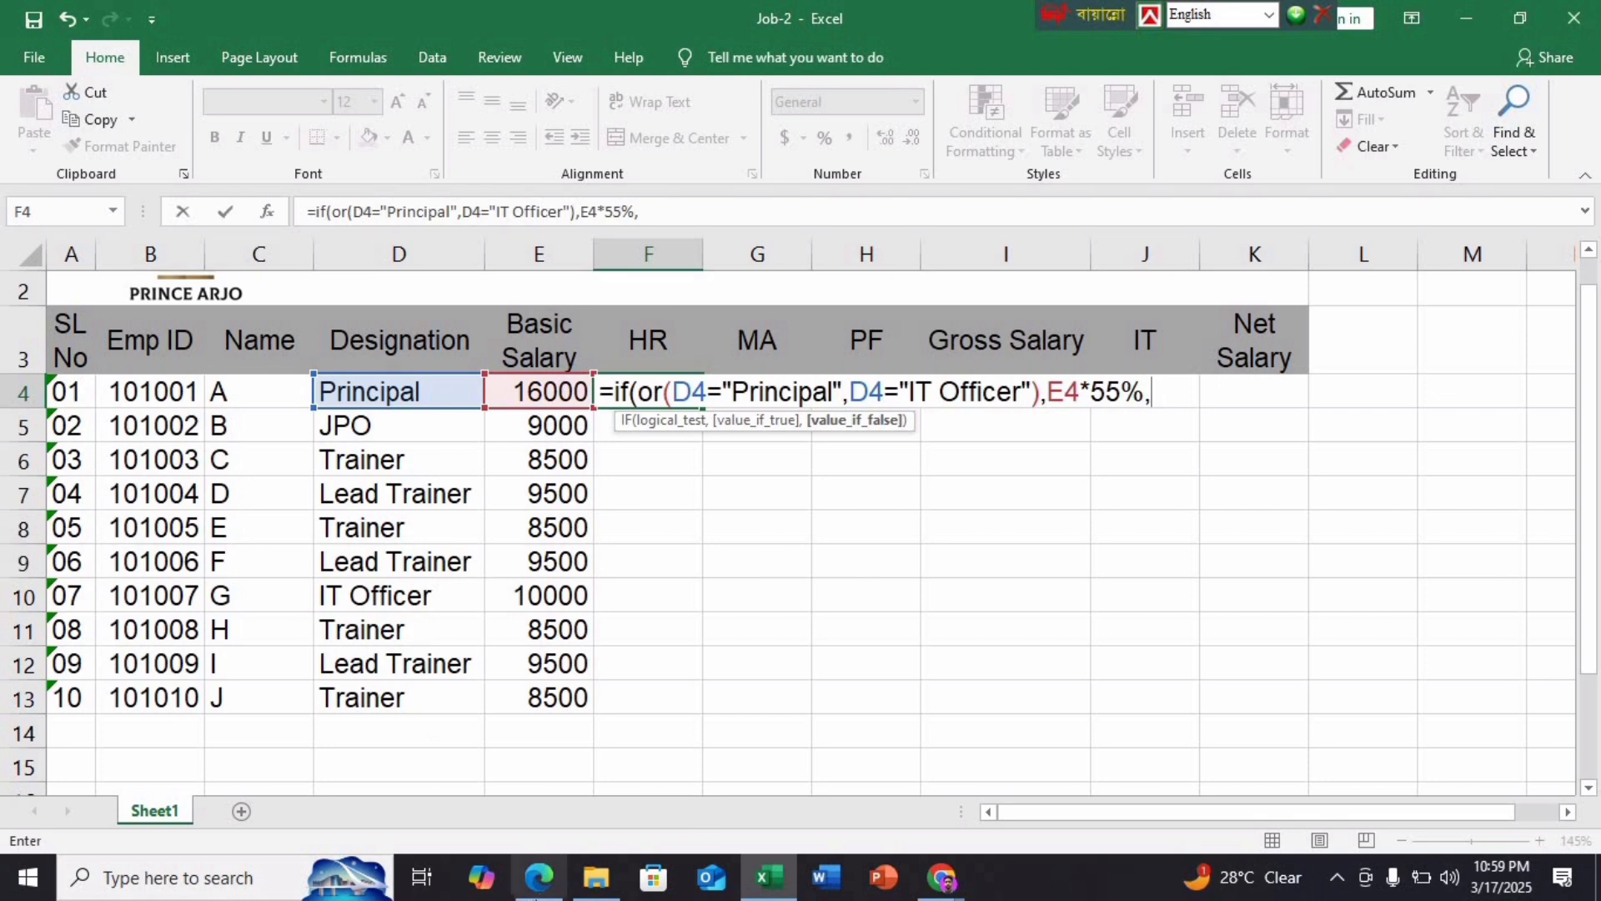
click(539, 877)
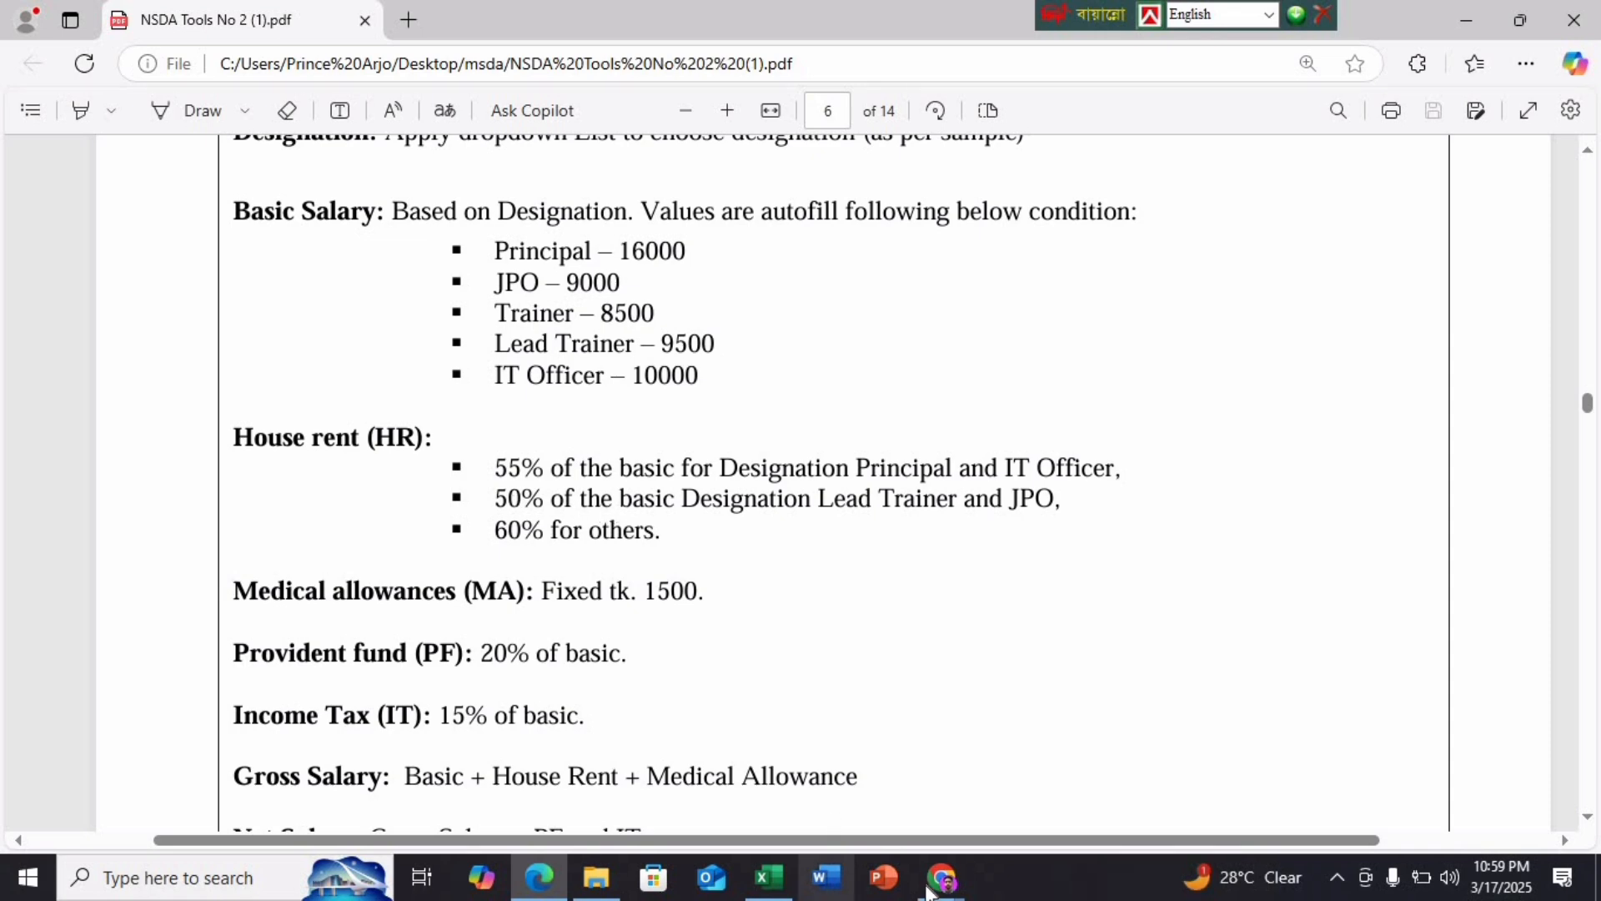
click(784, 880)
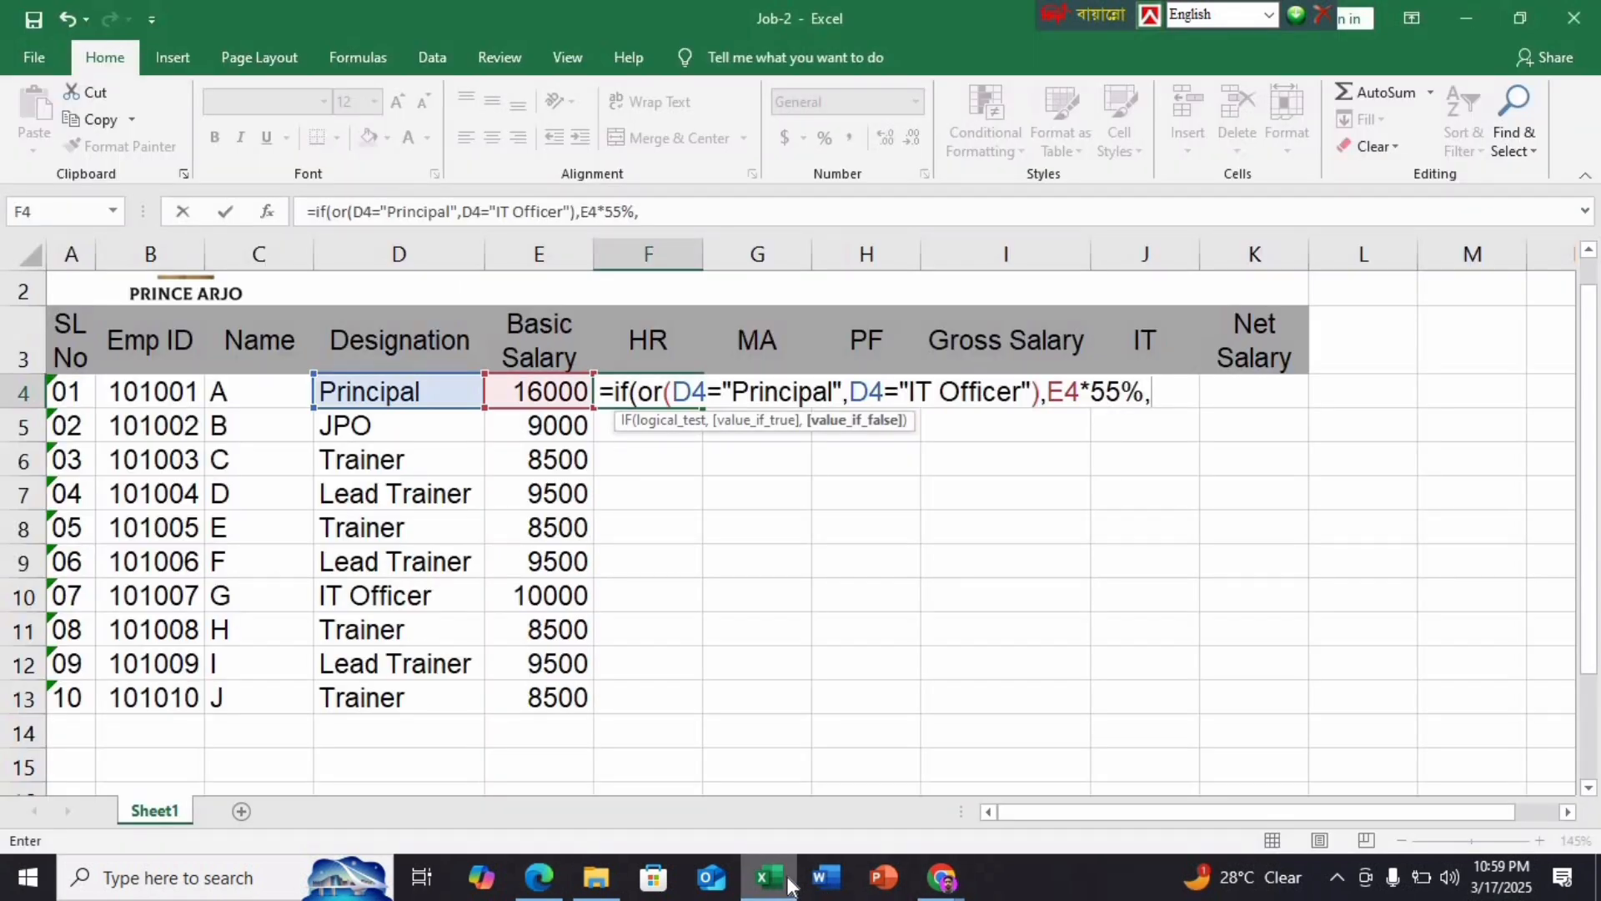
In F4, build an OR condition testing whether D4 is "Lead Trainer" or "JPO"
text(if)
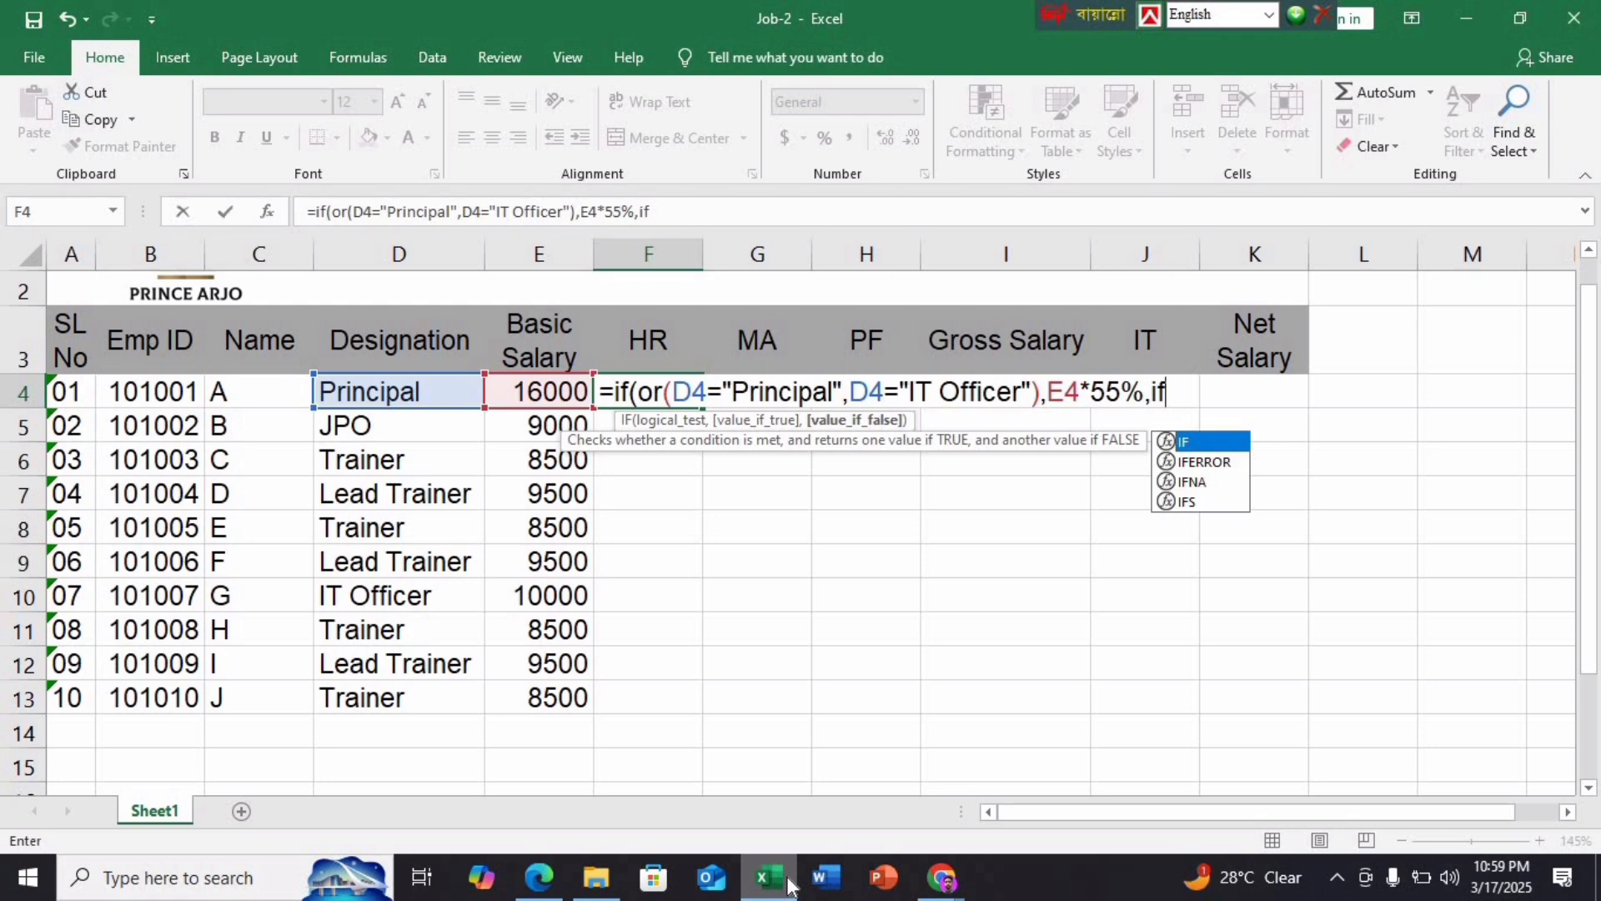
text(()
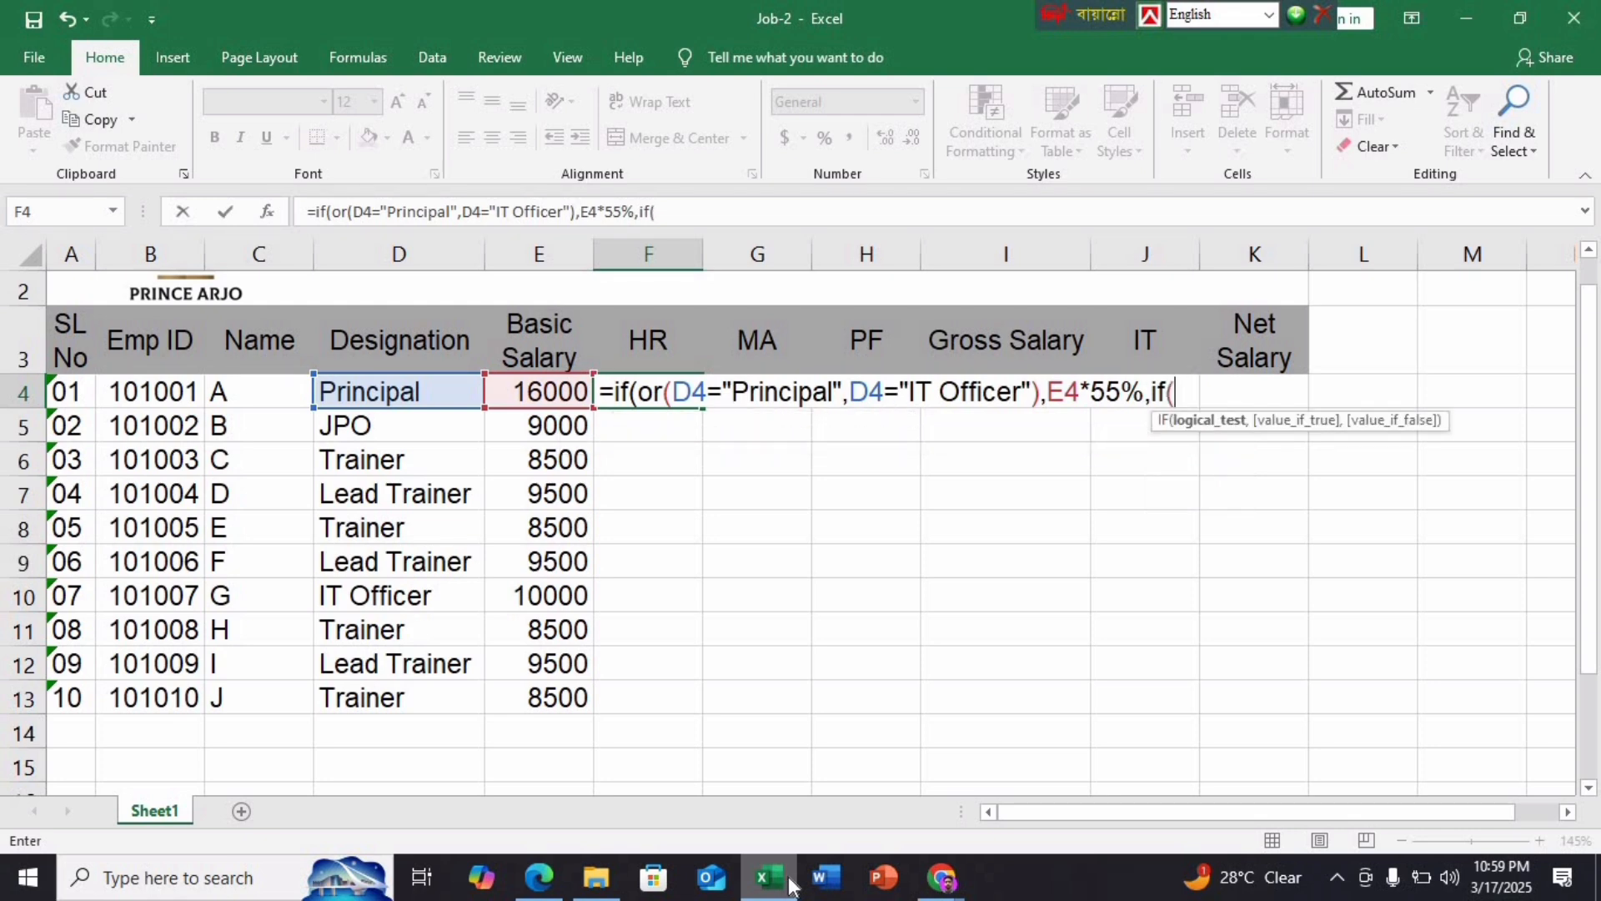
text(or)
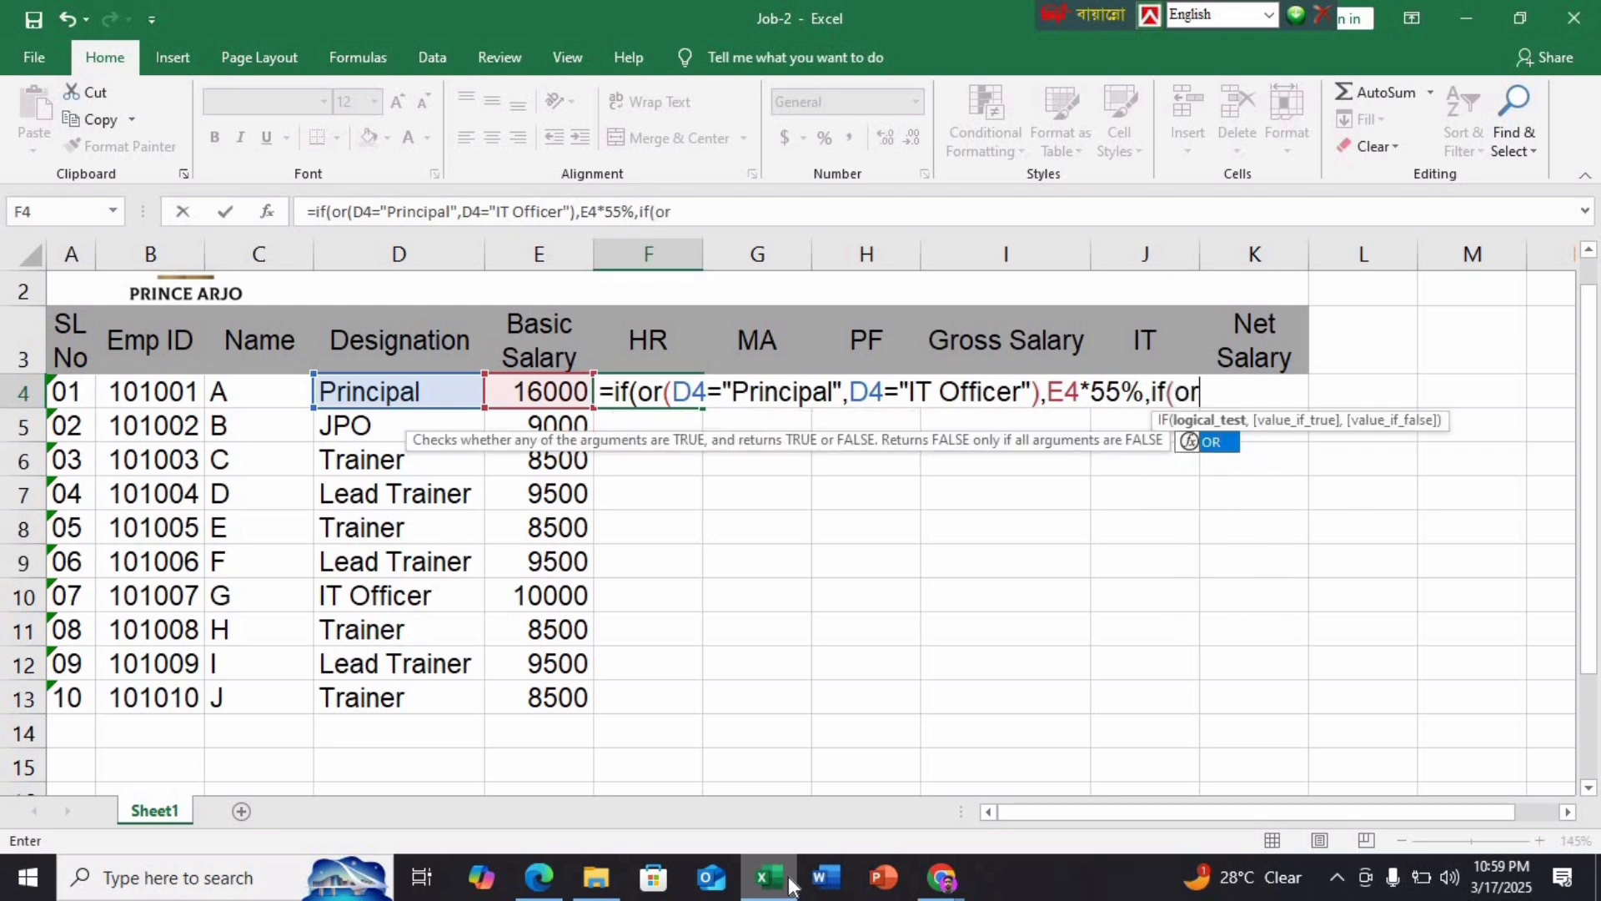
text(()
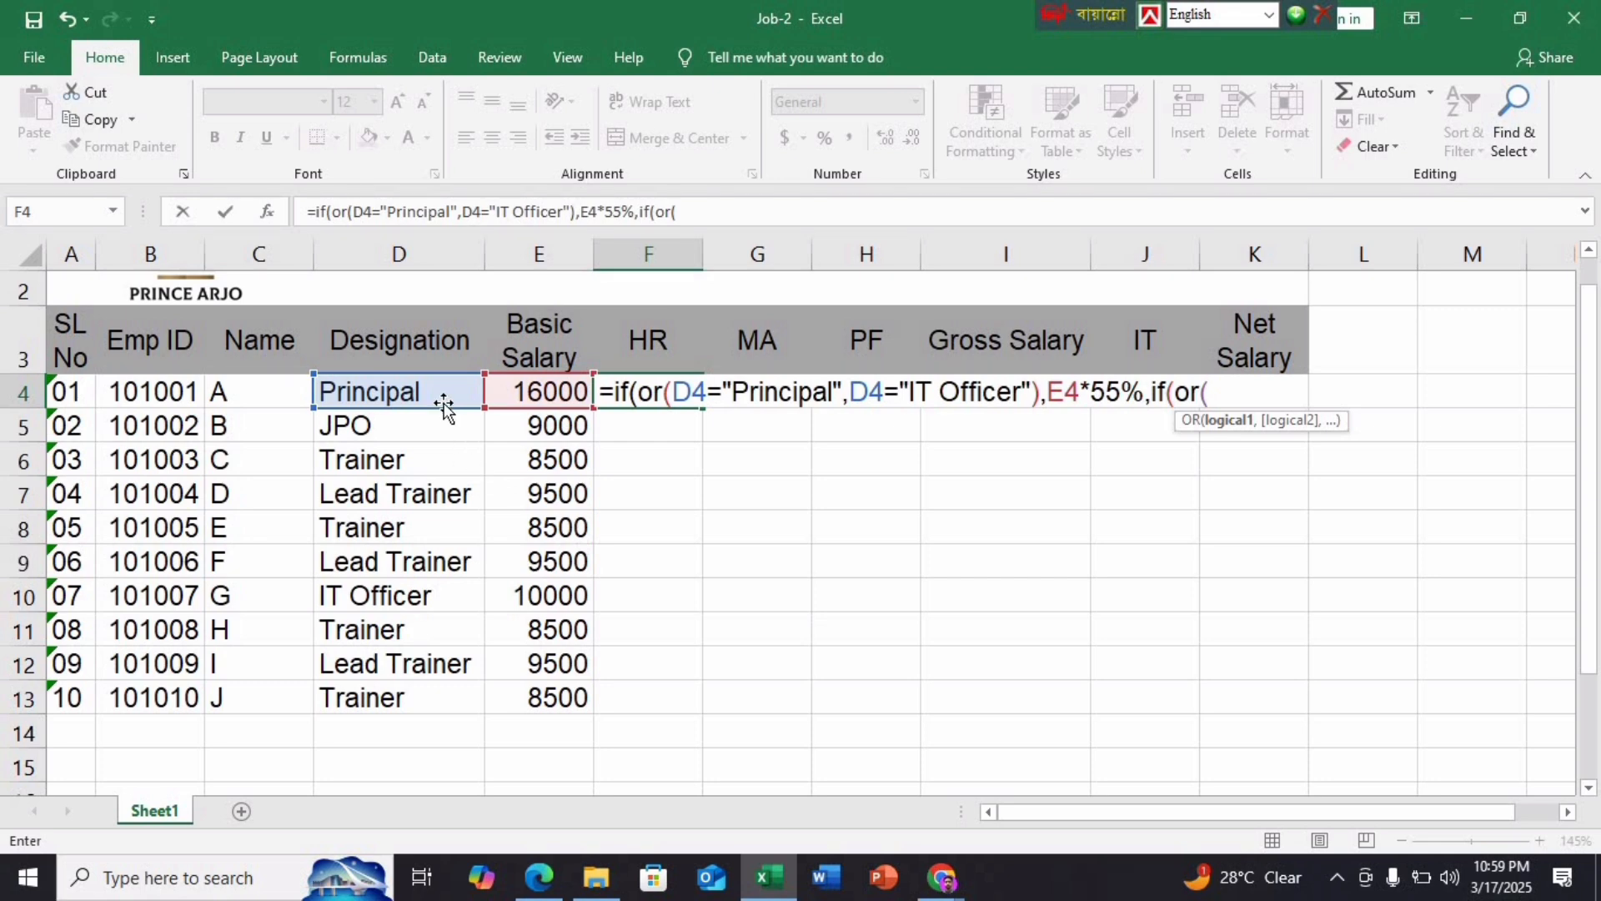
click(442, 401)
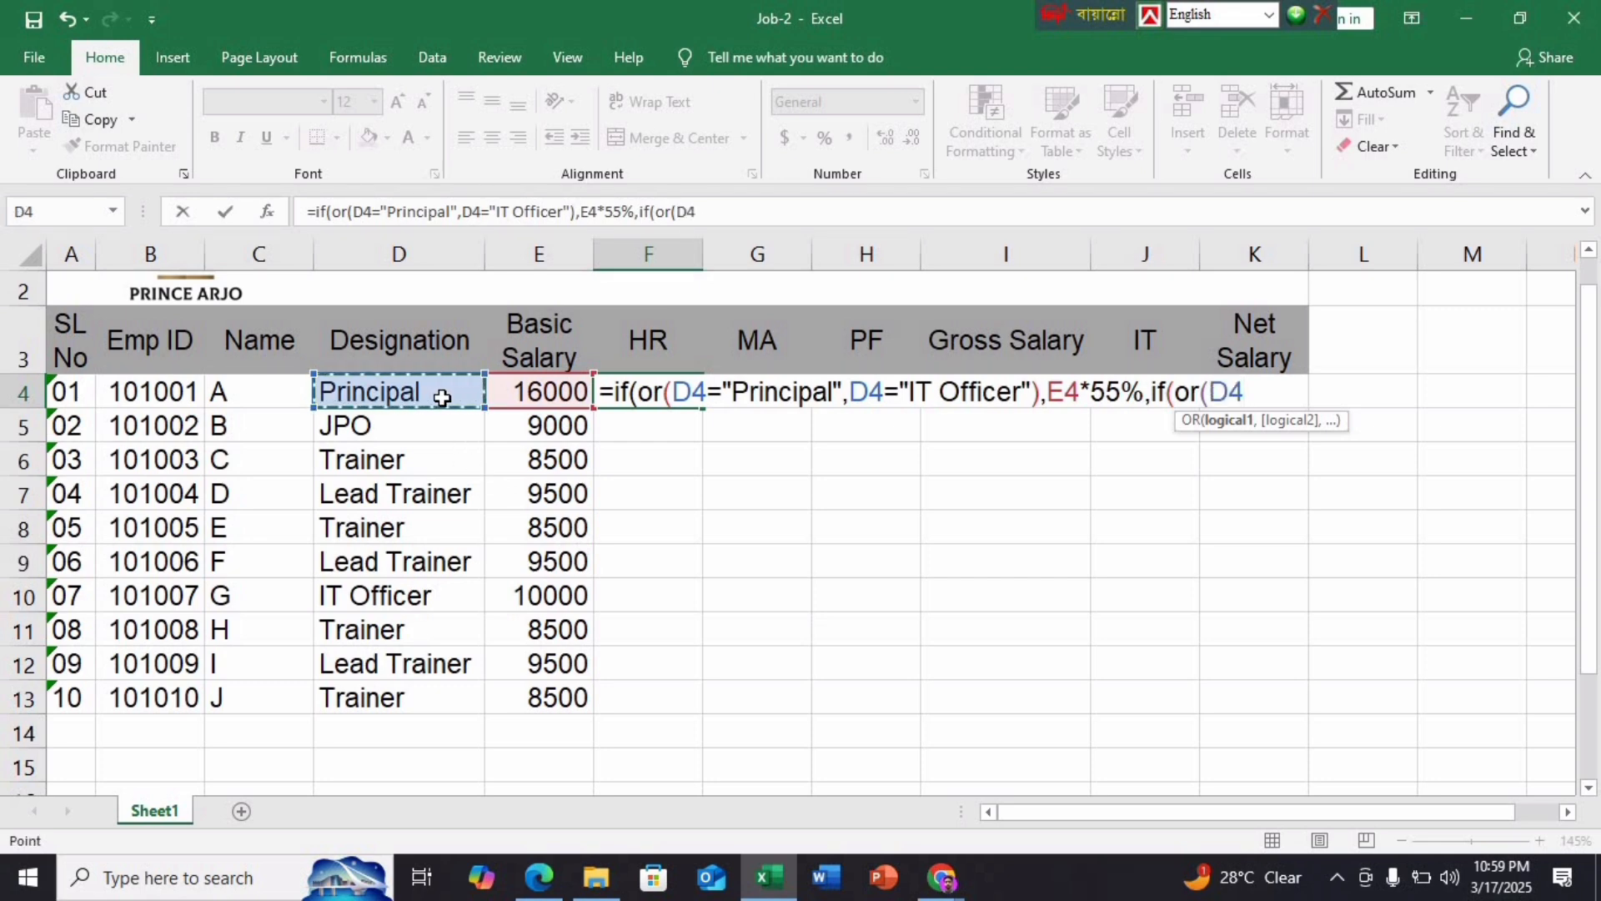
text(=")
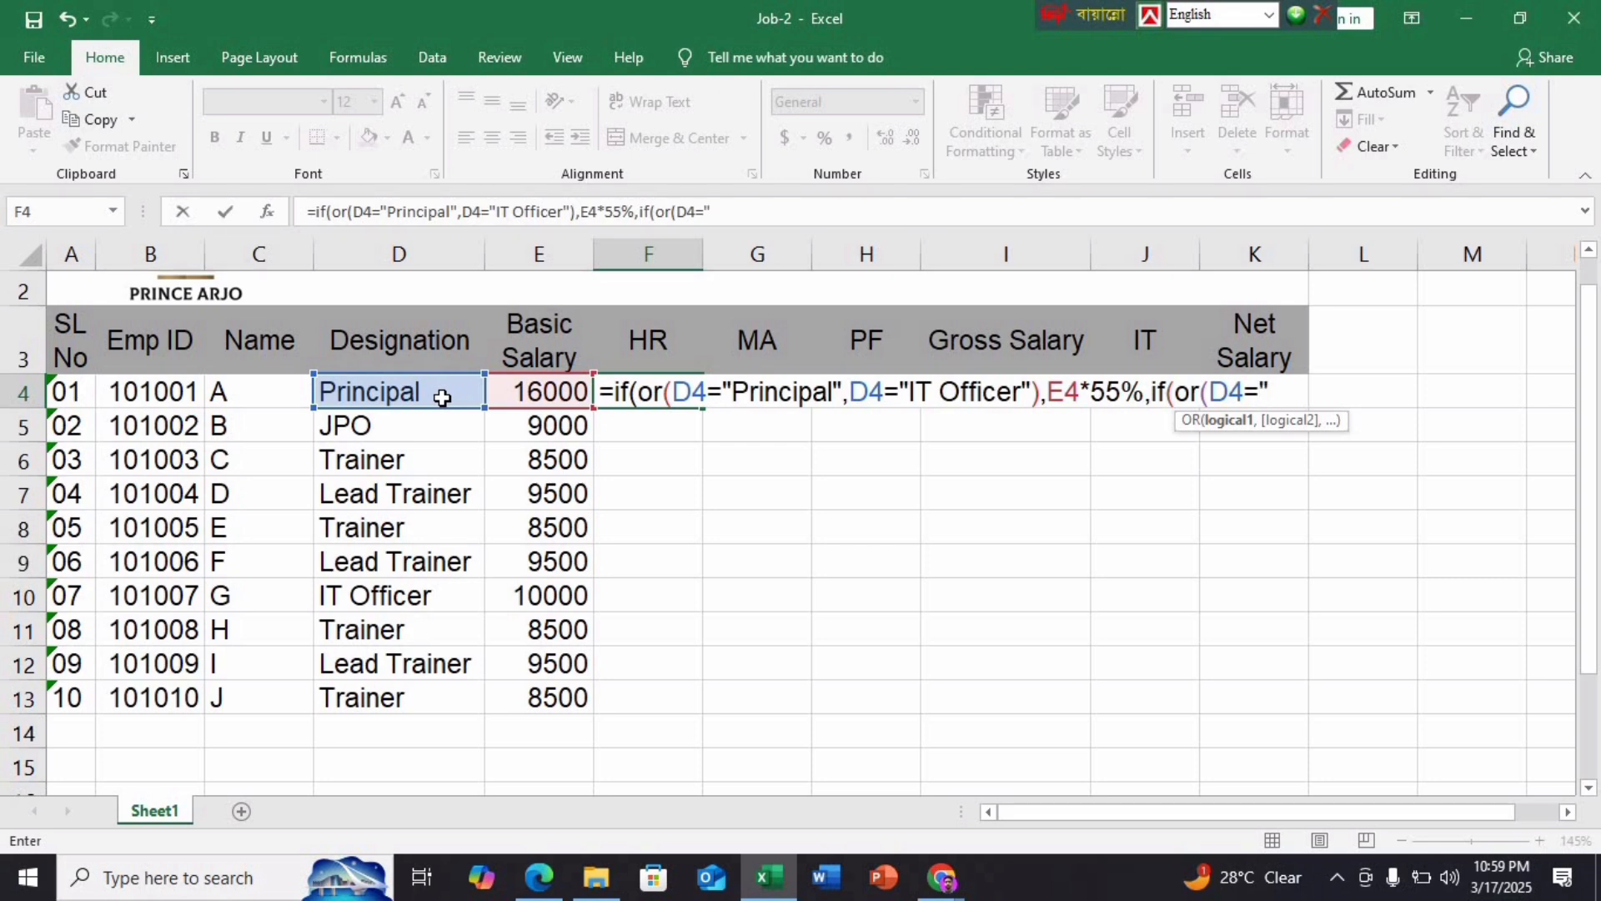
text(Designatio)
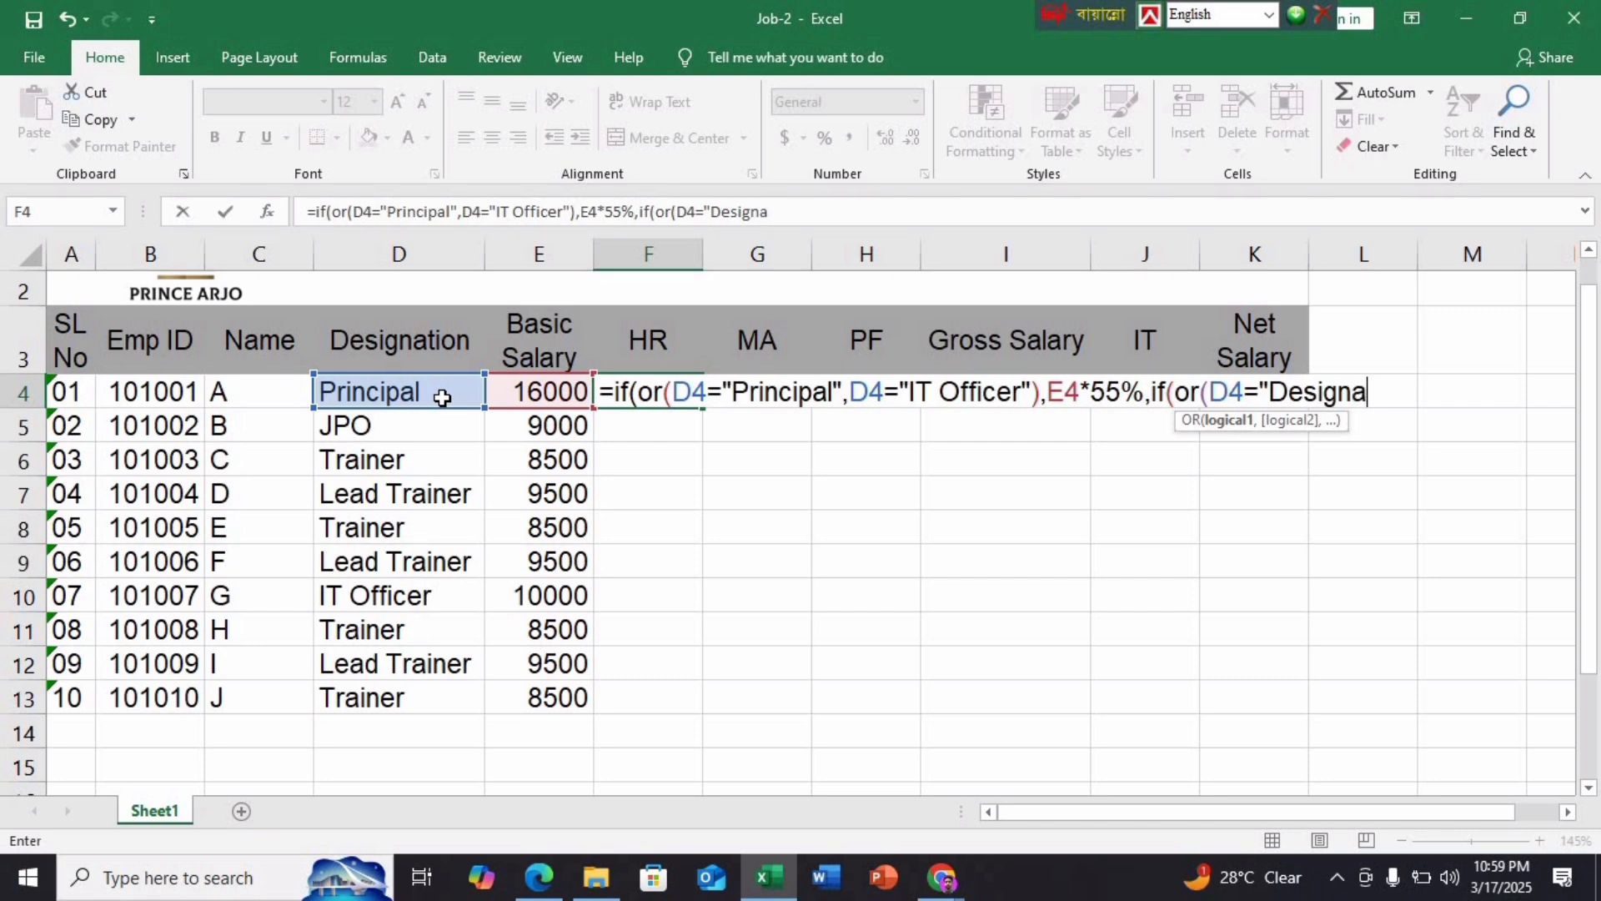
key(BackSpace)
key(BackSpace)
key(BackSpace)
key(BackSpace)
key(BackSpace)
key(BackSpace)
key(BackSpace)
key(BackSpace)
key(BackSpace)
key(BackSpace)
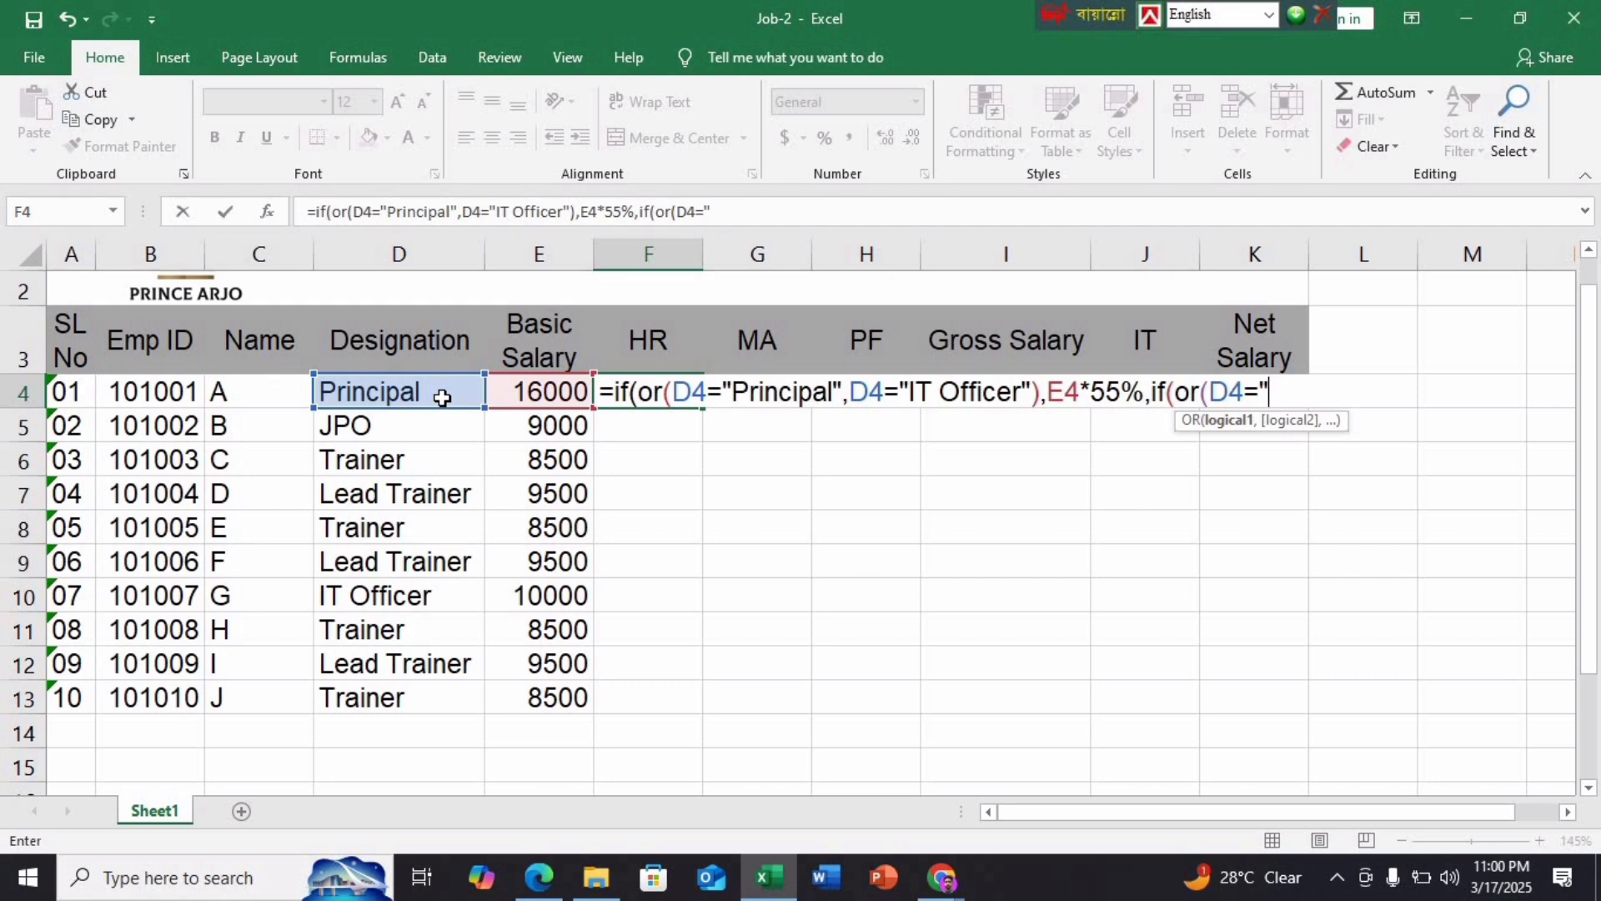
text(Lead Tra)
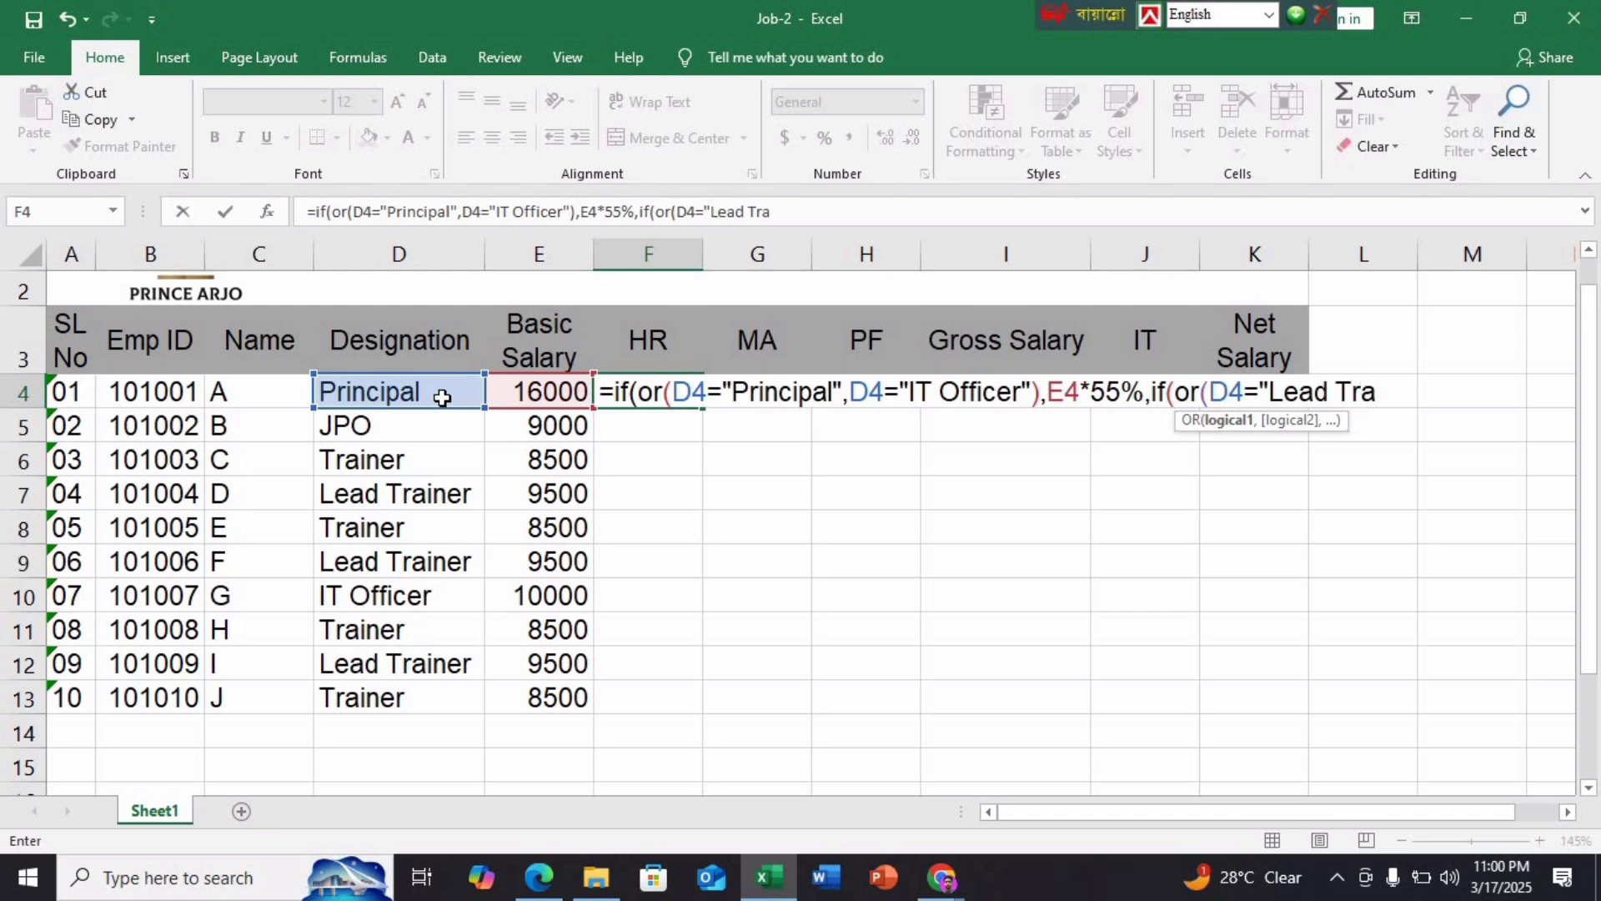
text(iner",)
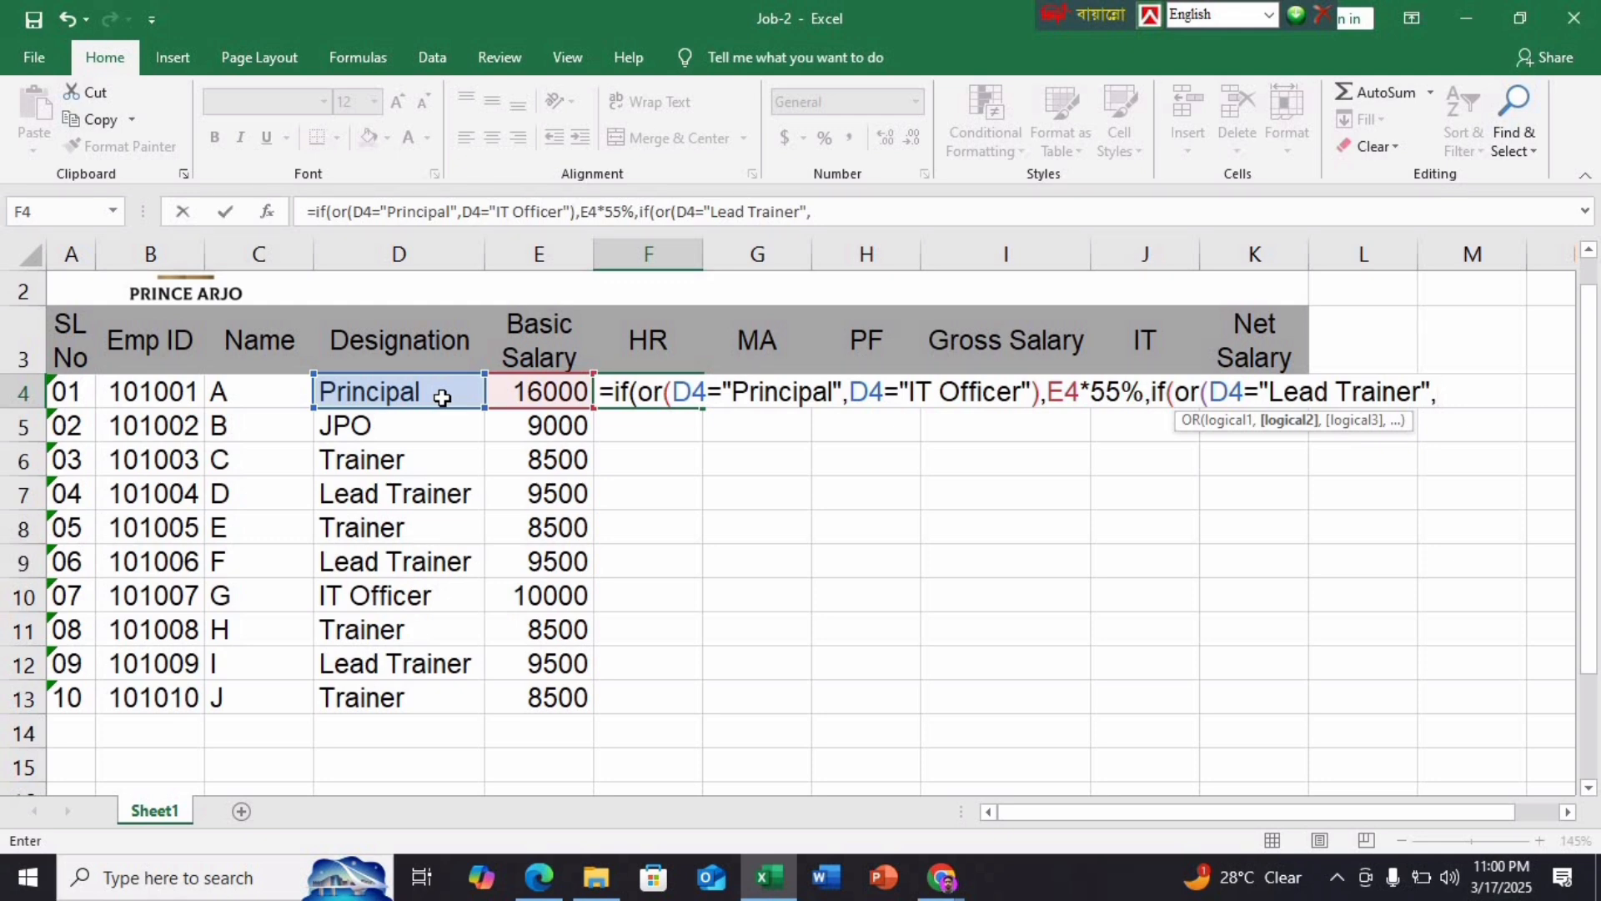
click(420, 391)
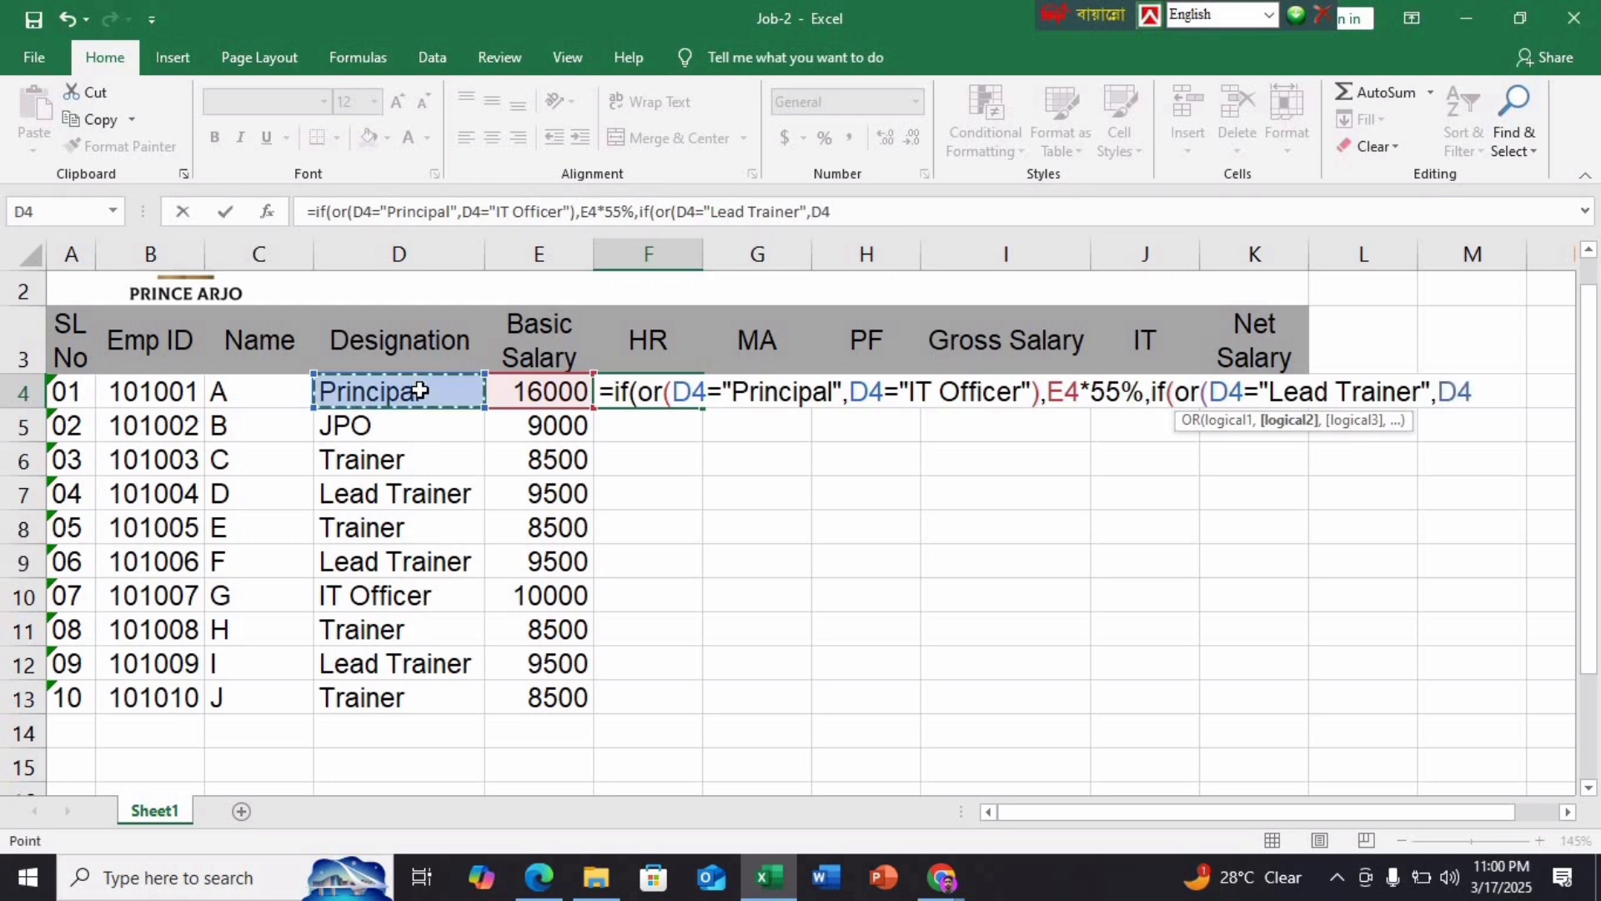
text(=")
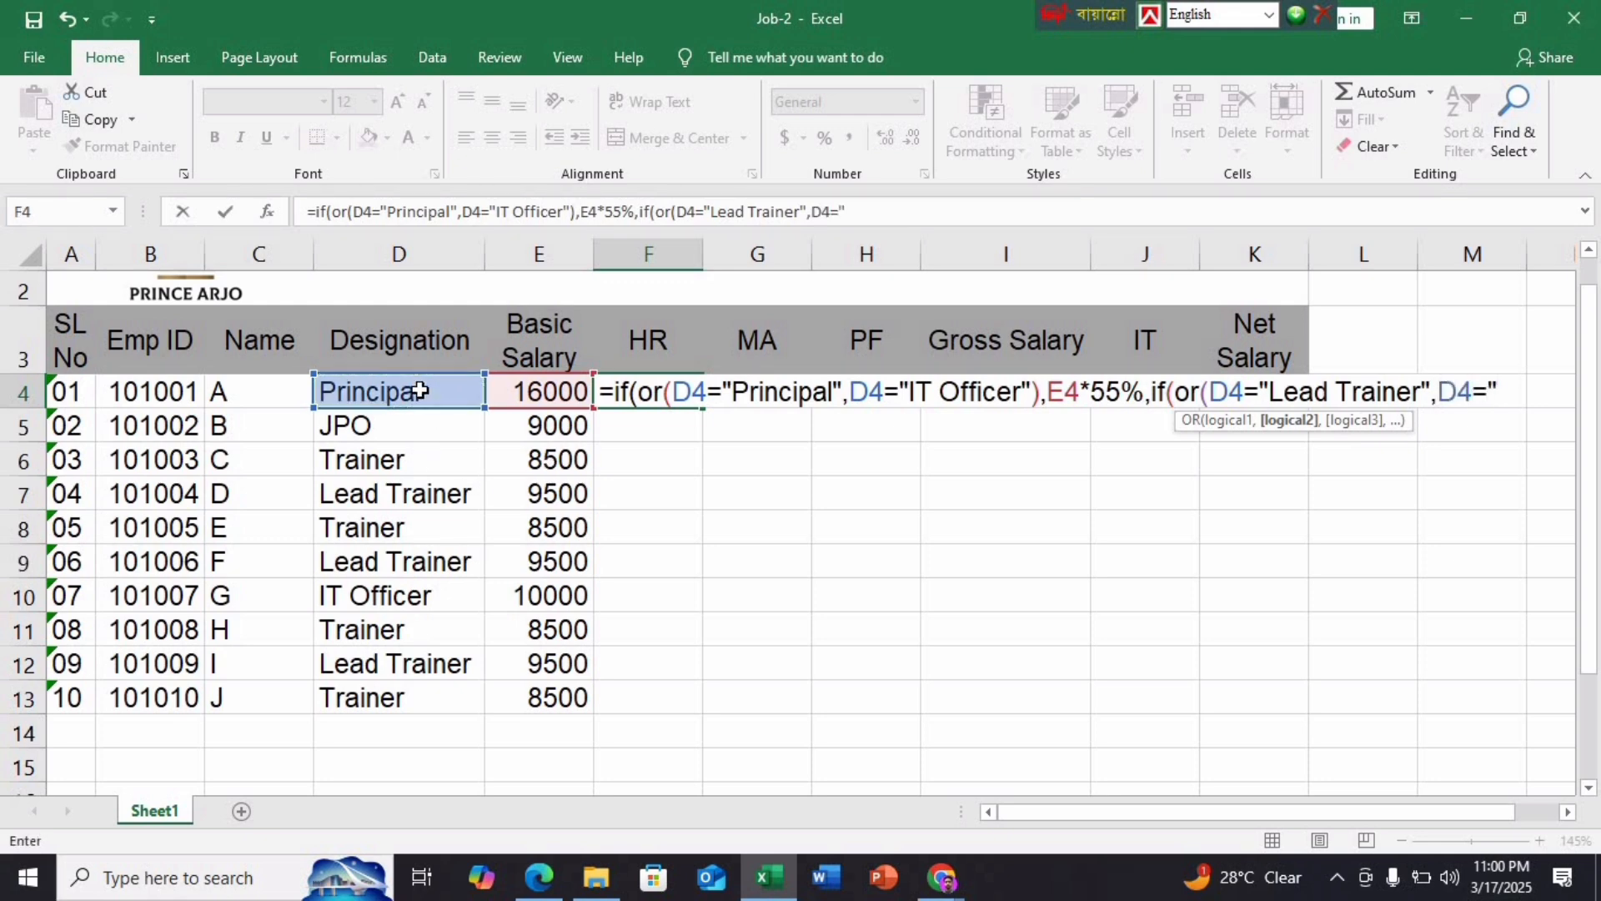
click(539, 877)
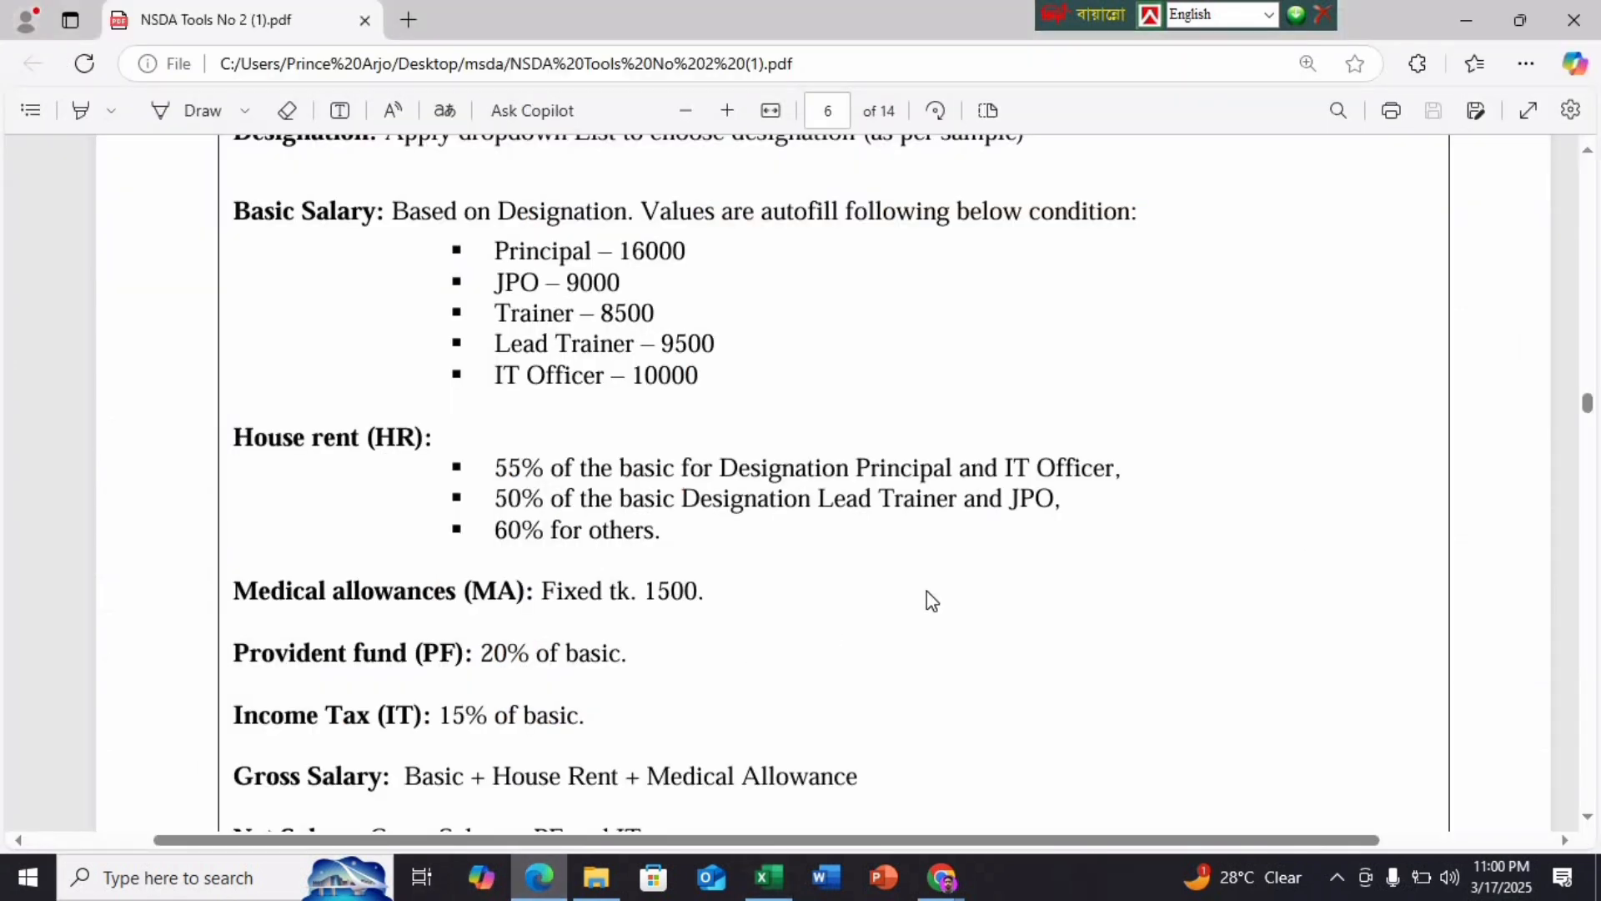
click(765, 877)
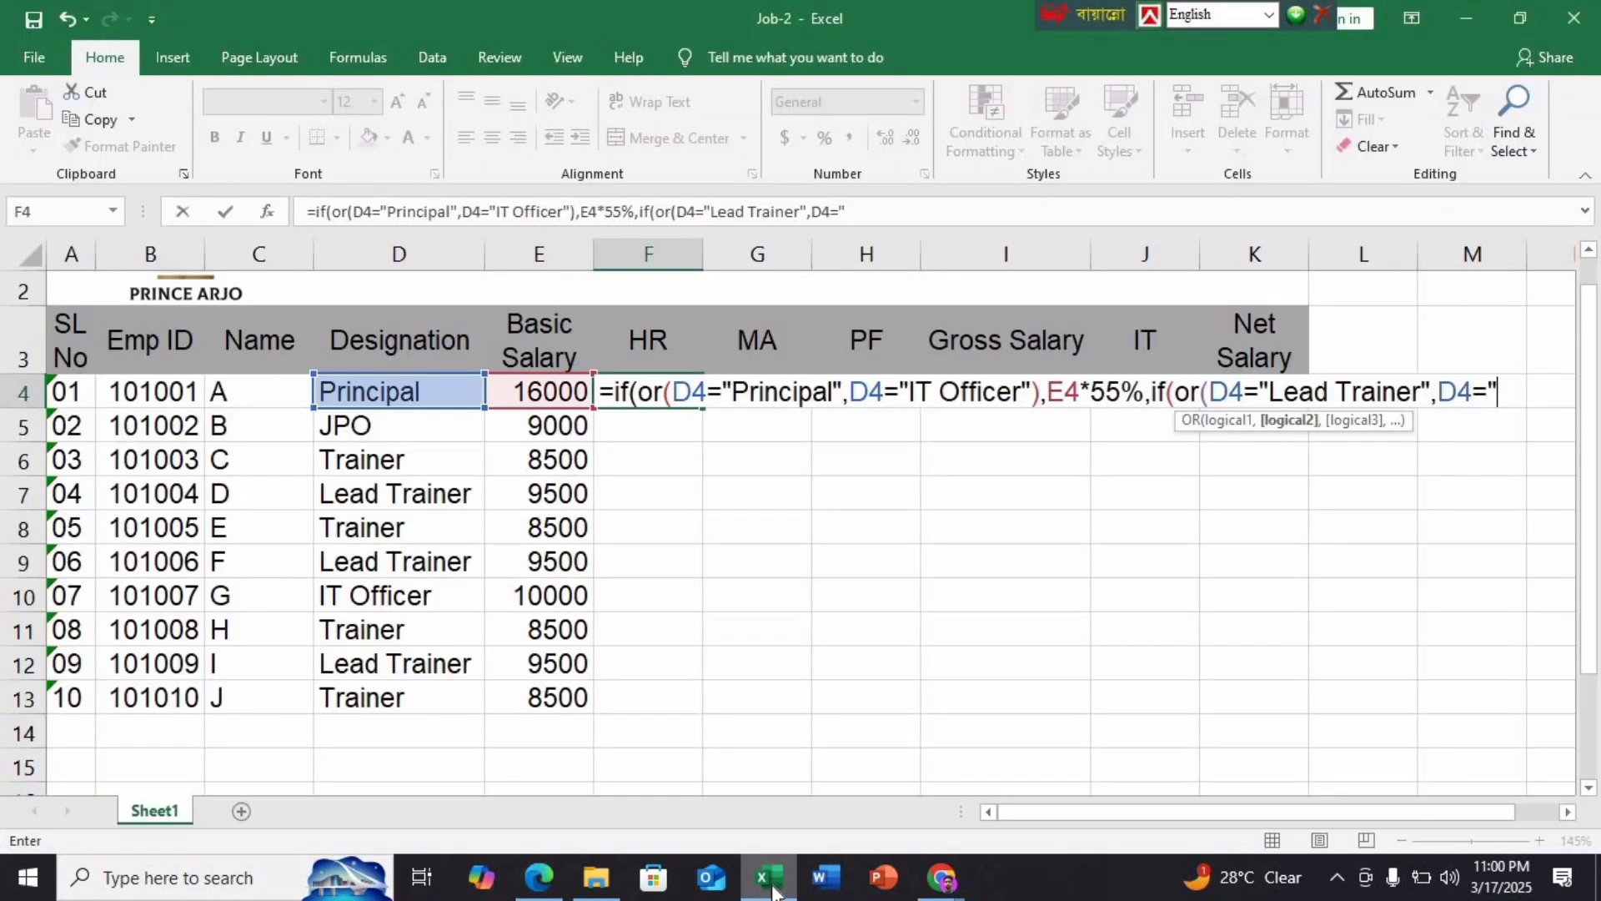
text(JPO",)
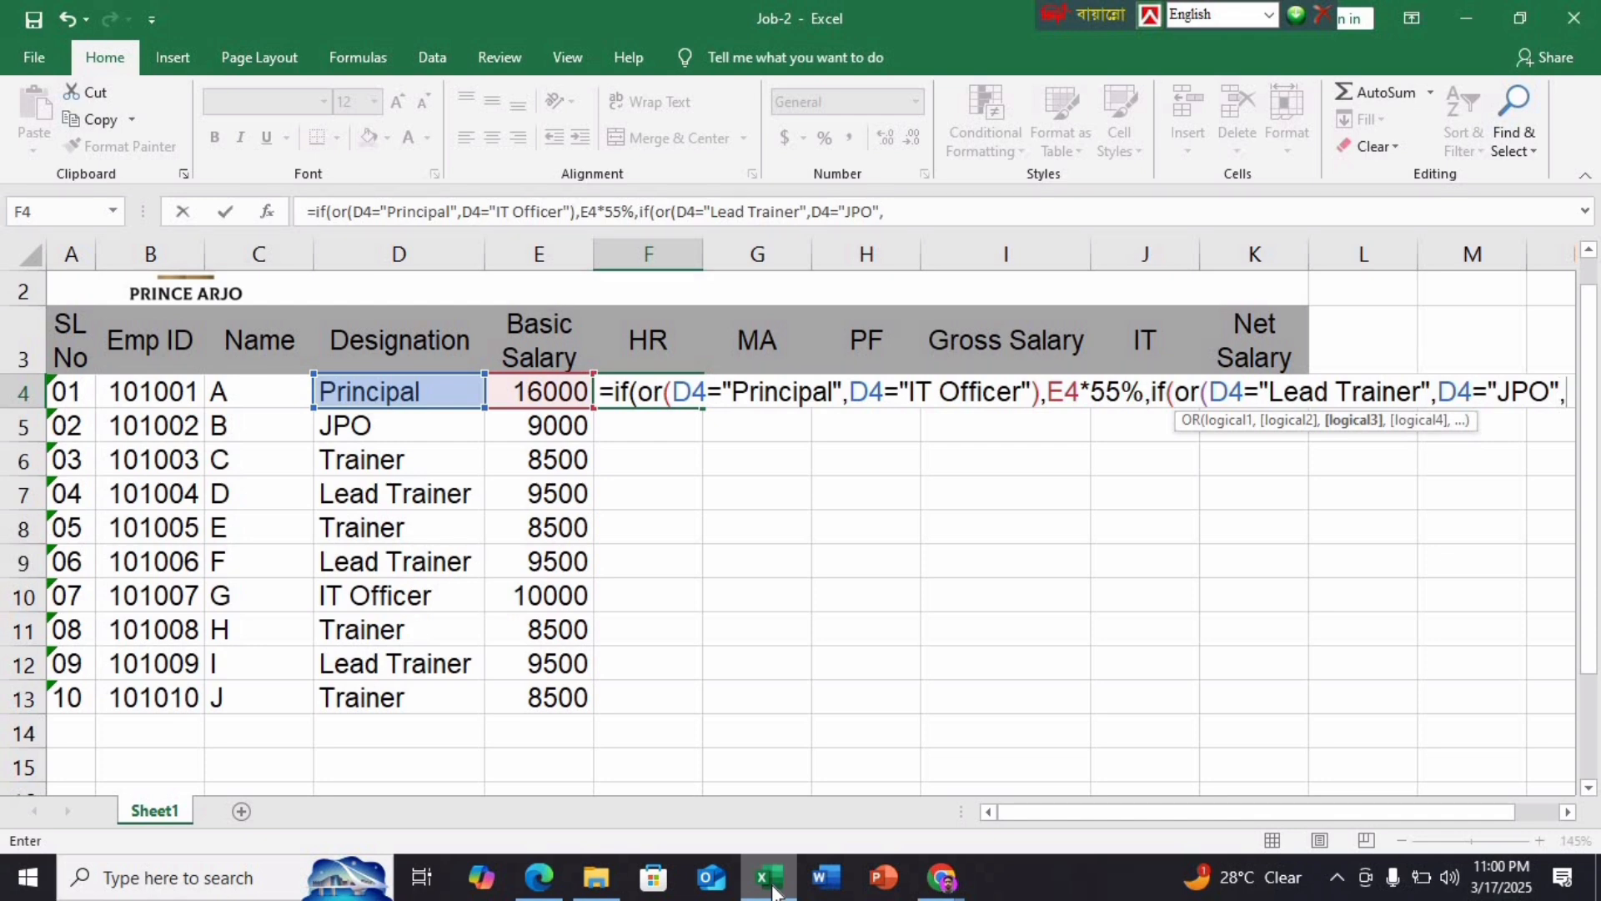
key(BackSpace)
text())
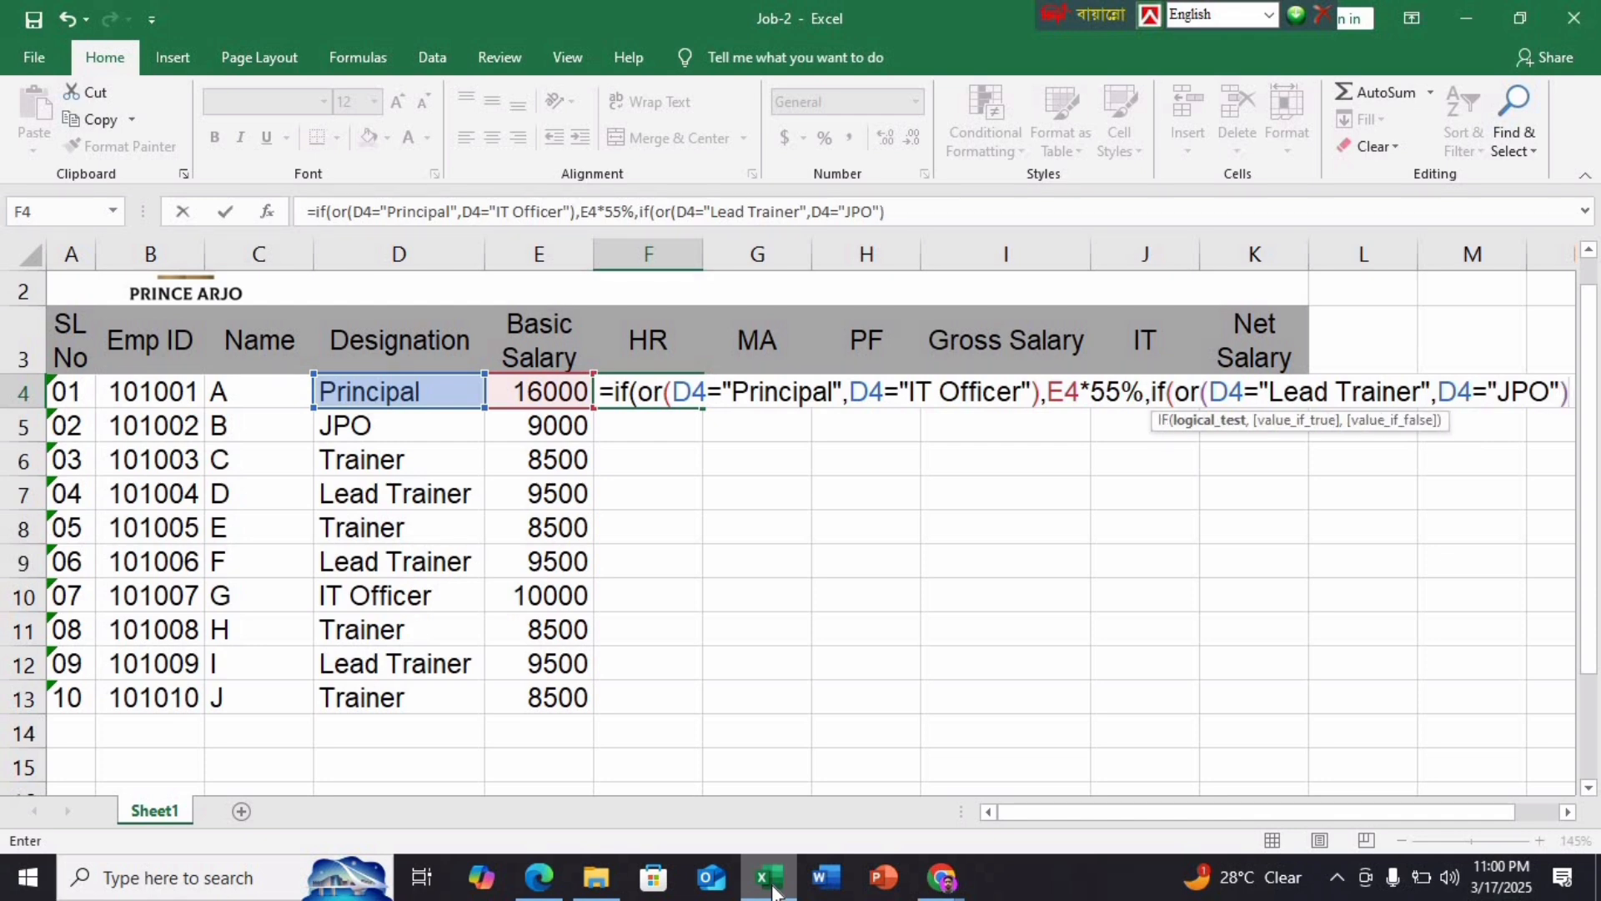
text(,)
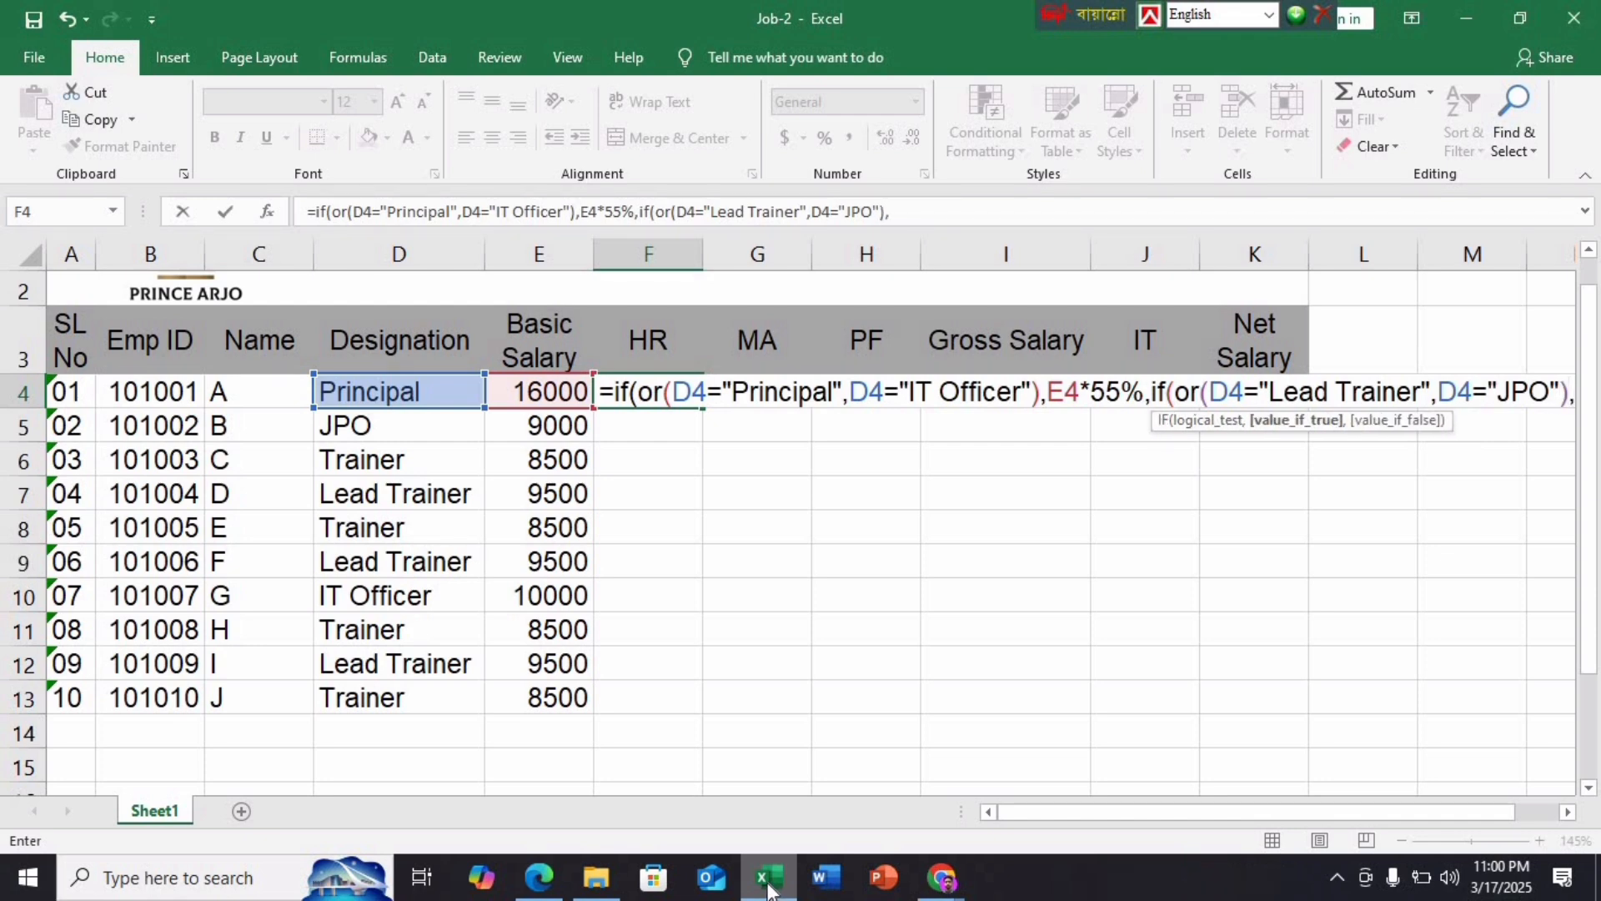
Complete the HR formula with the results E4*50% and E4*60%
click(531, 390)
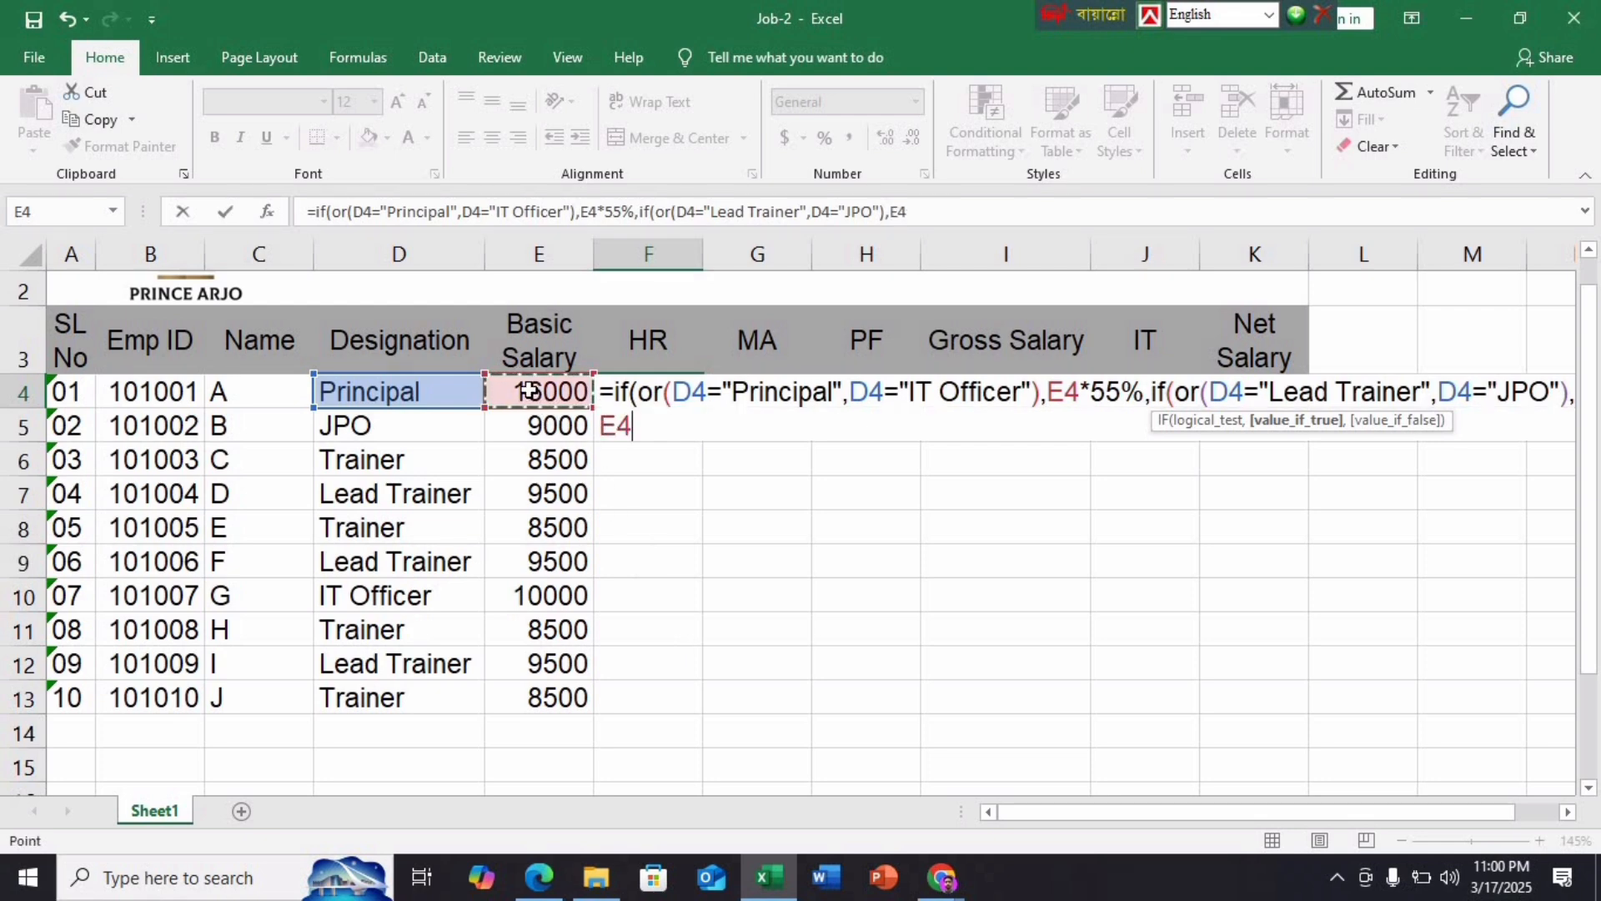
text(*50%)
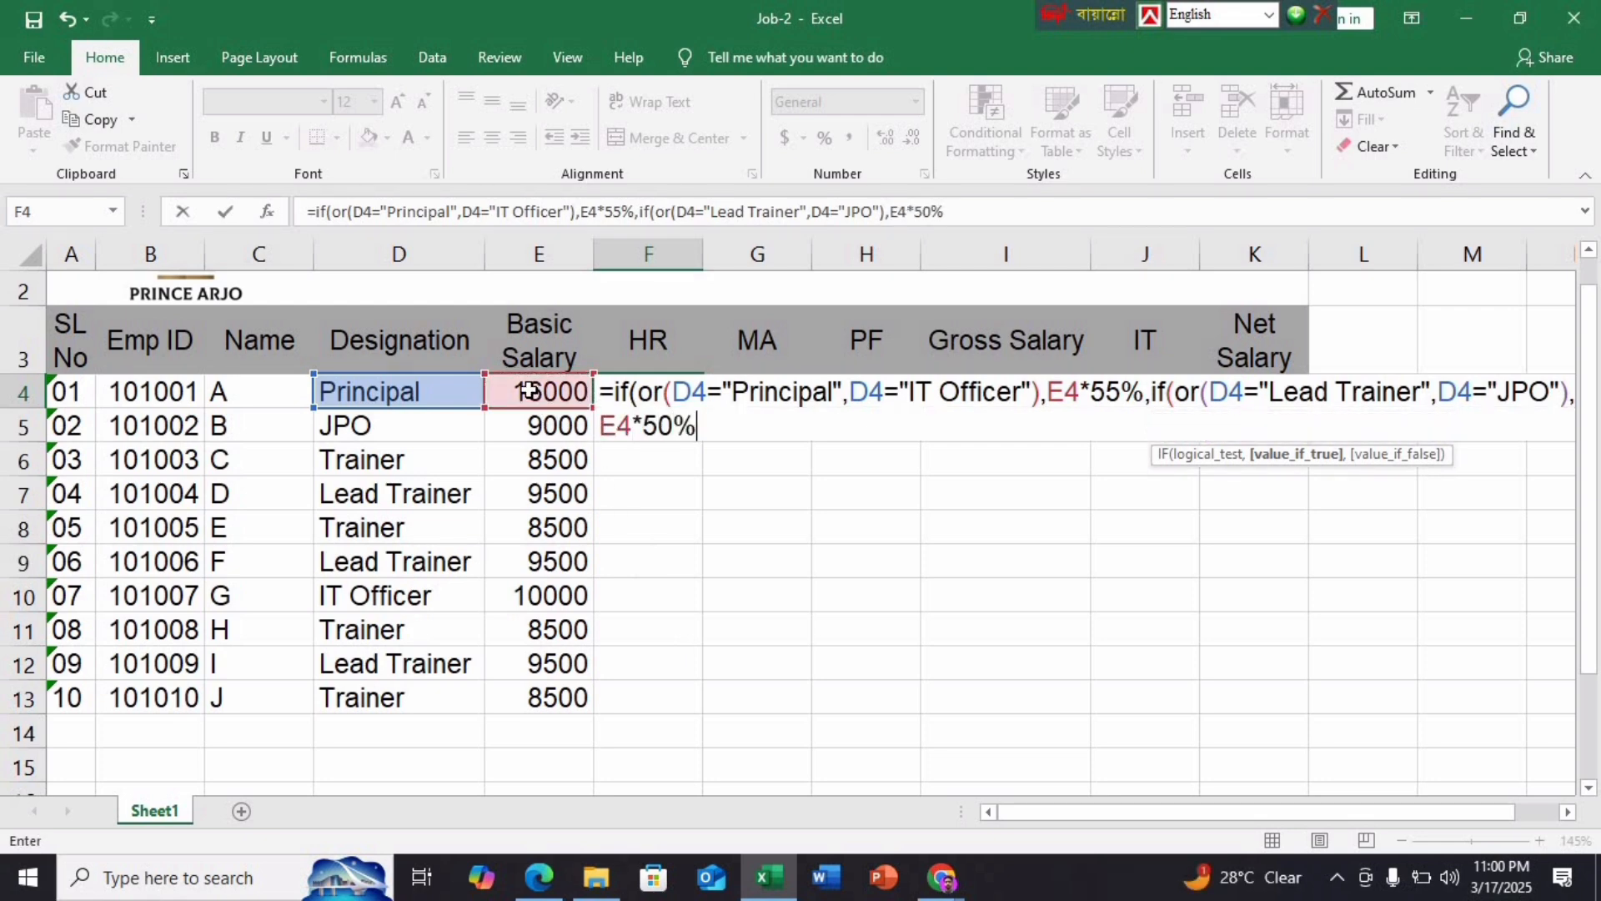
text(,)
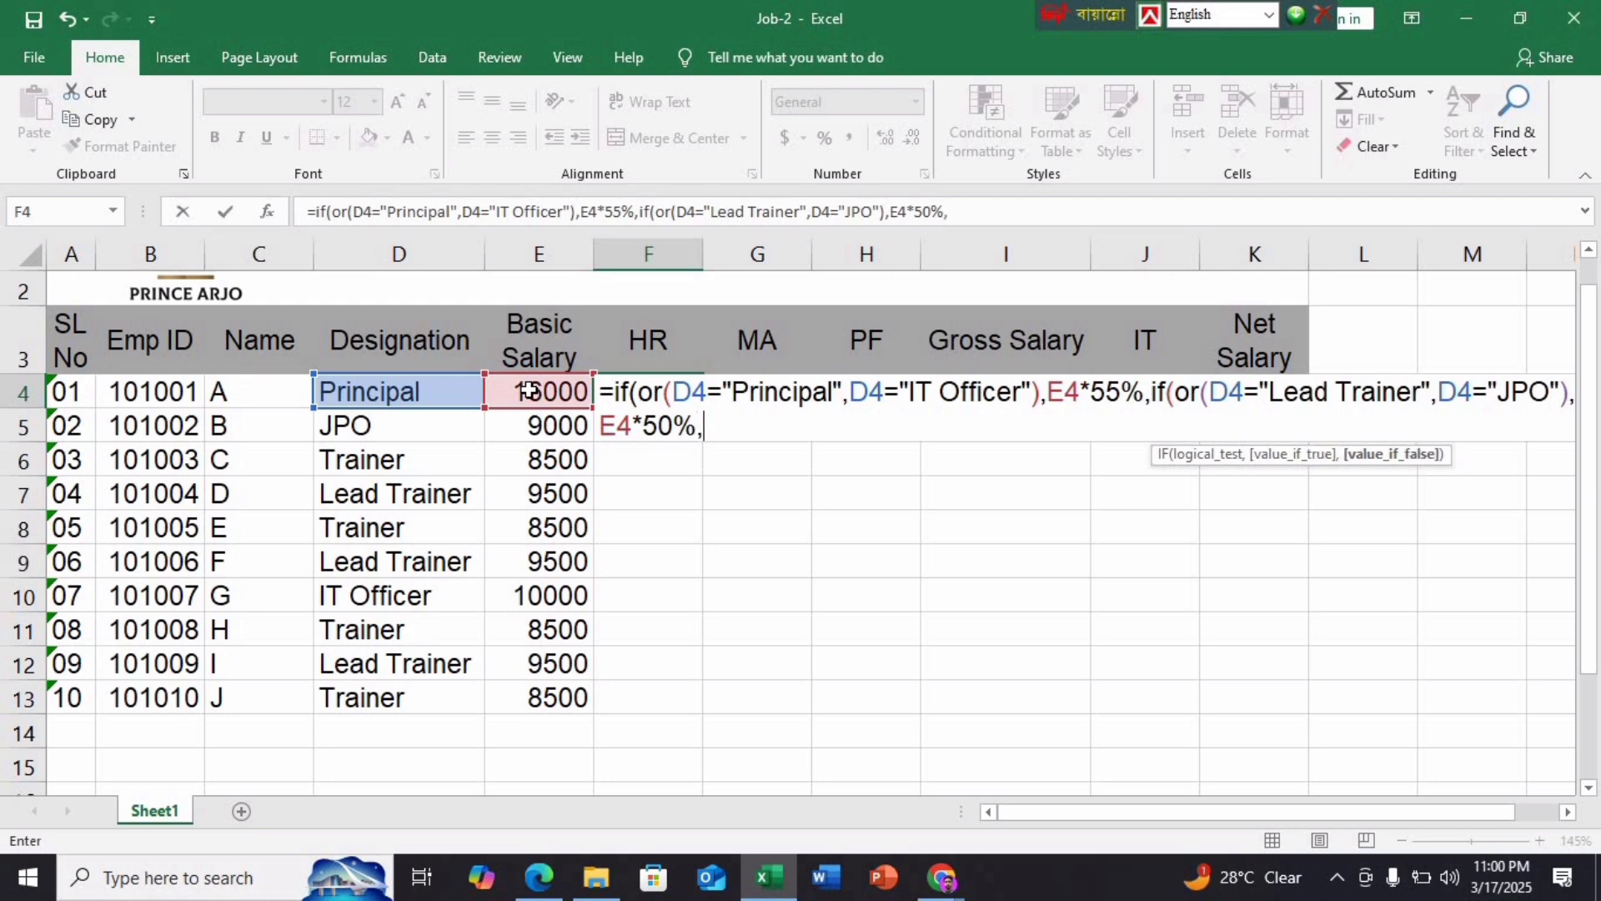
click(540, 877)
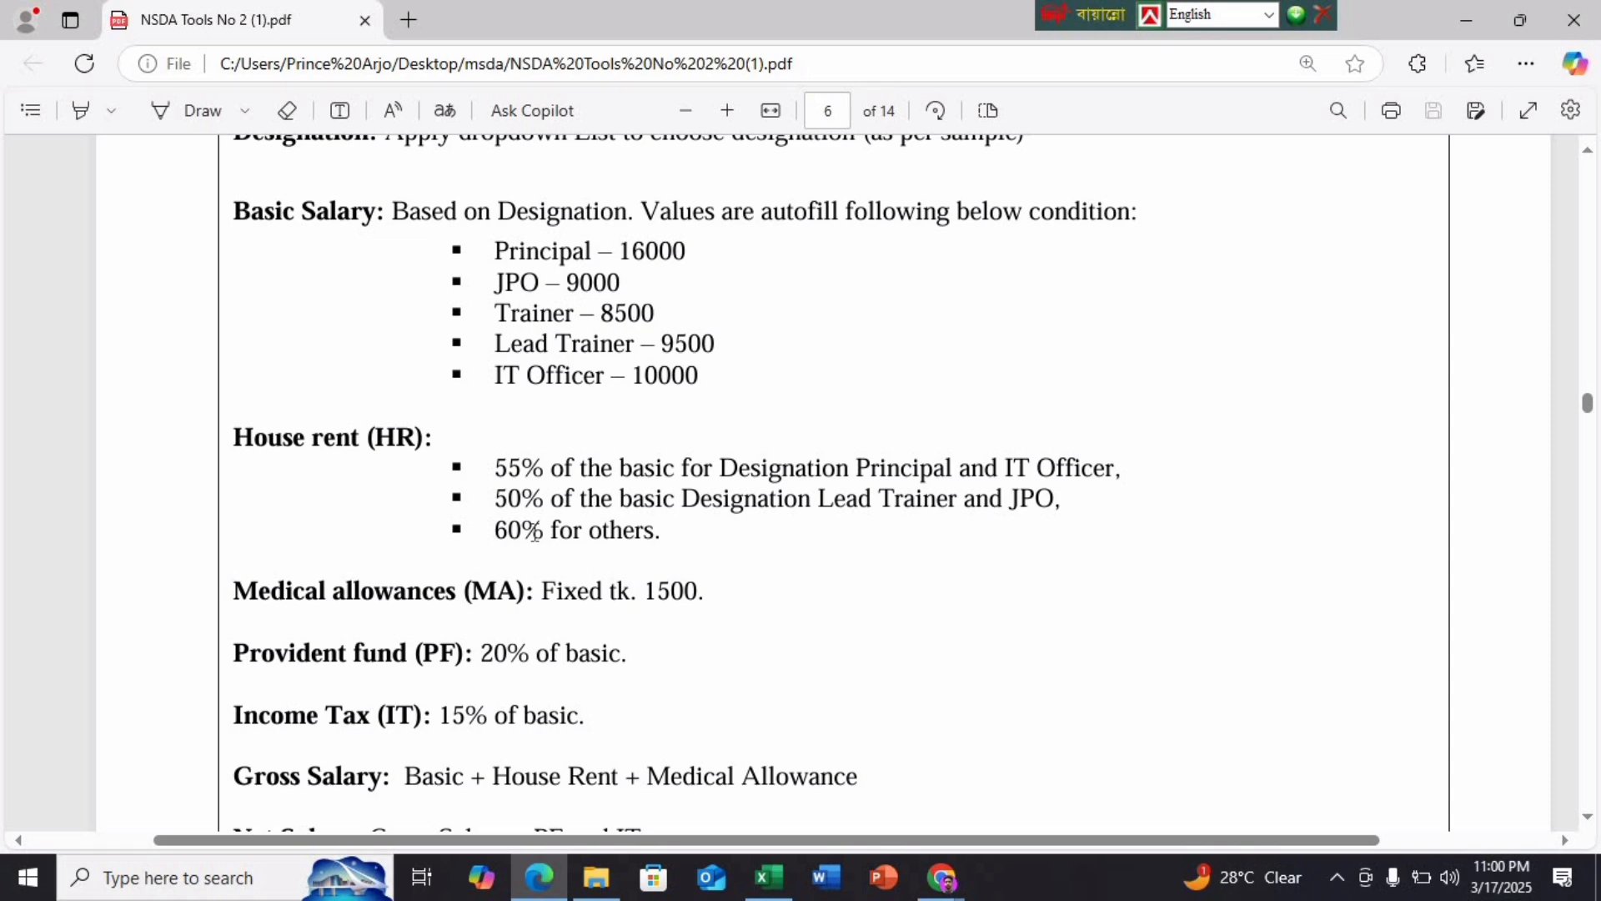
mouse_move(943, 877)
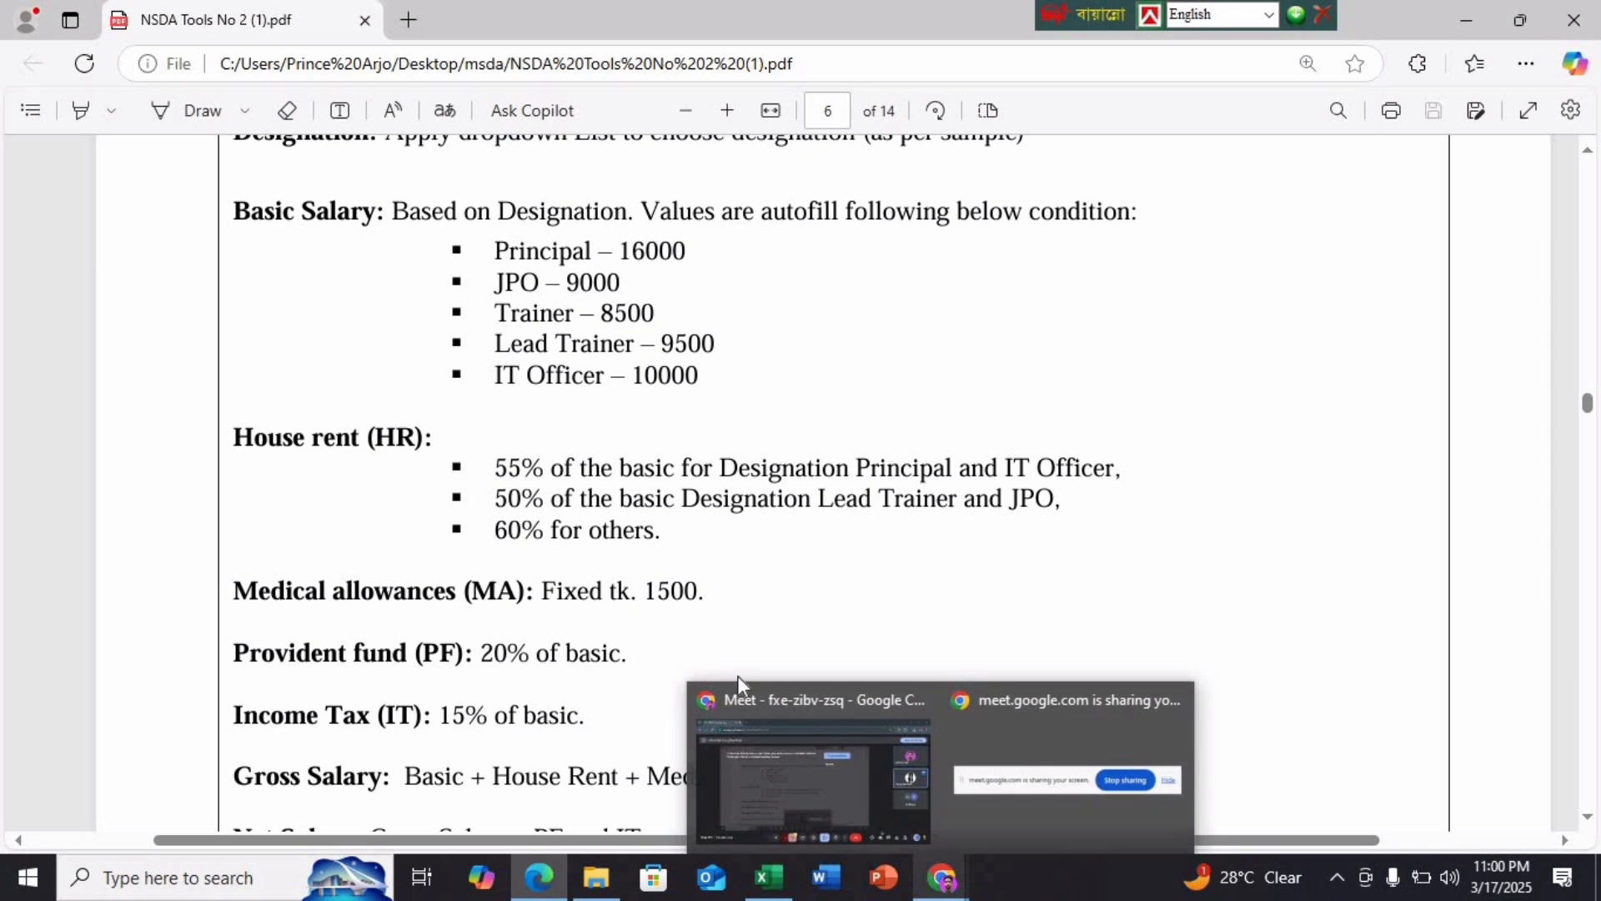
click(759, 893)
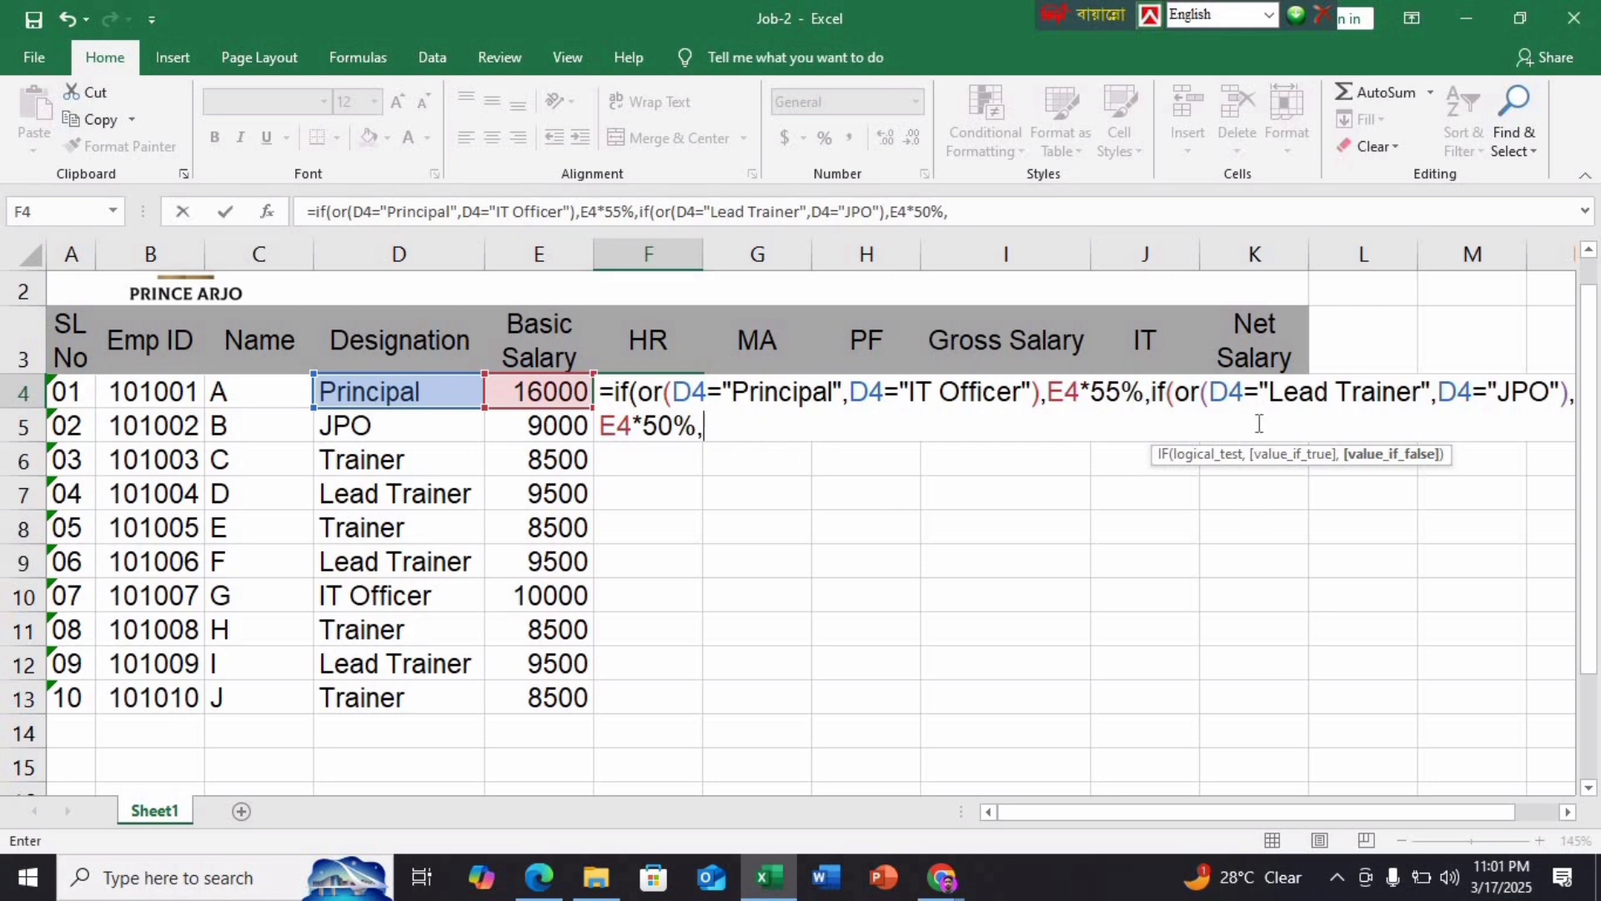
click(538, 877)
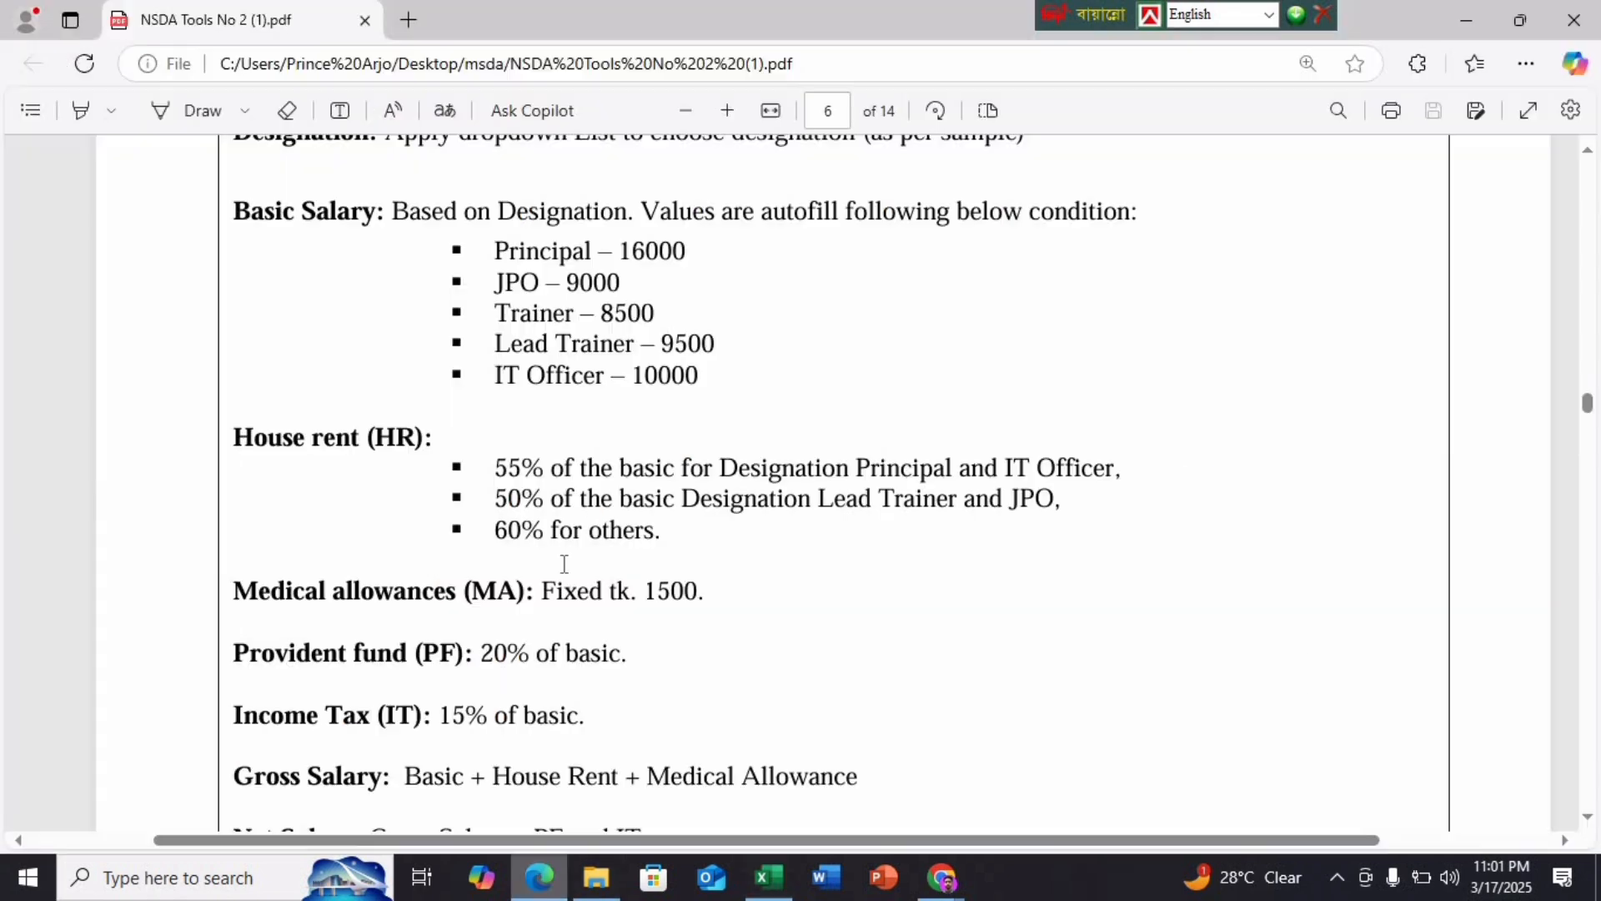
click(768, 877)
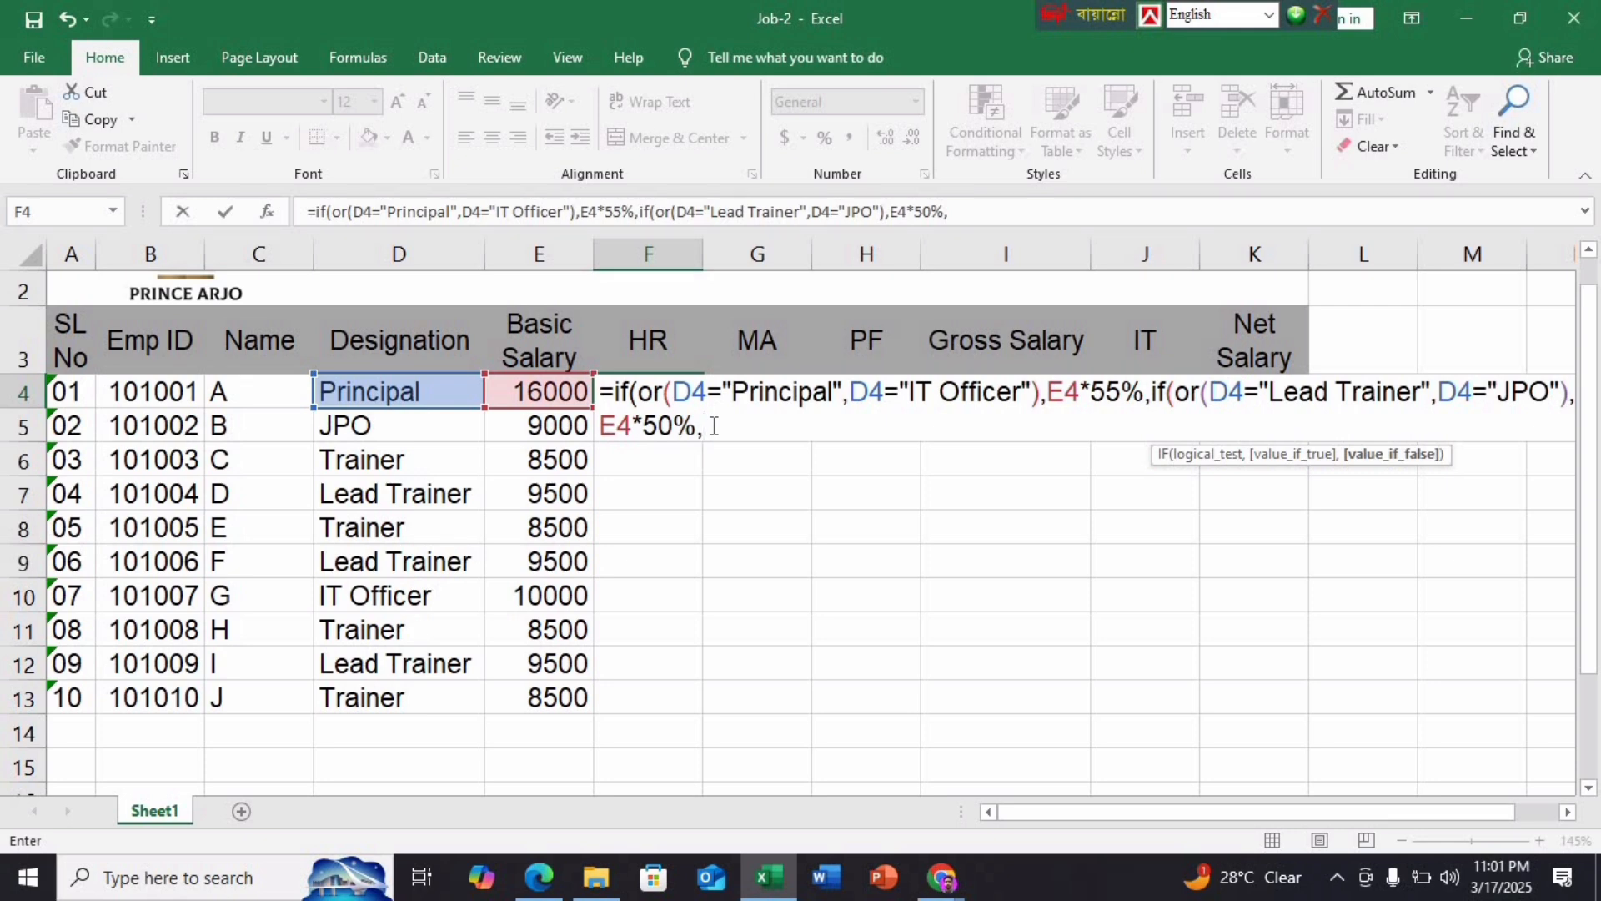
click(543, 394)
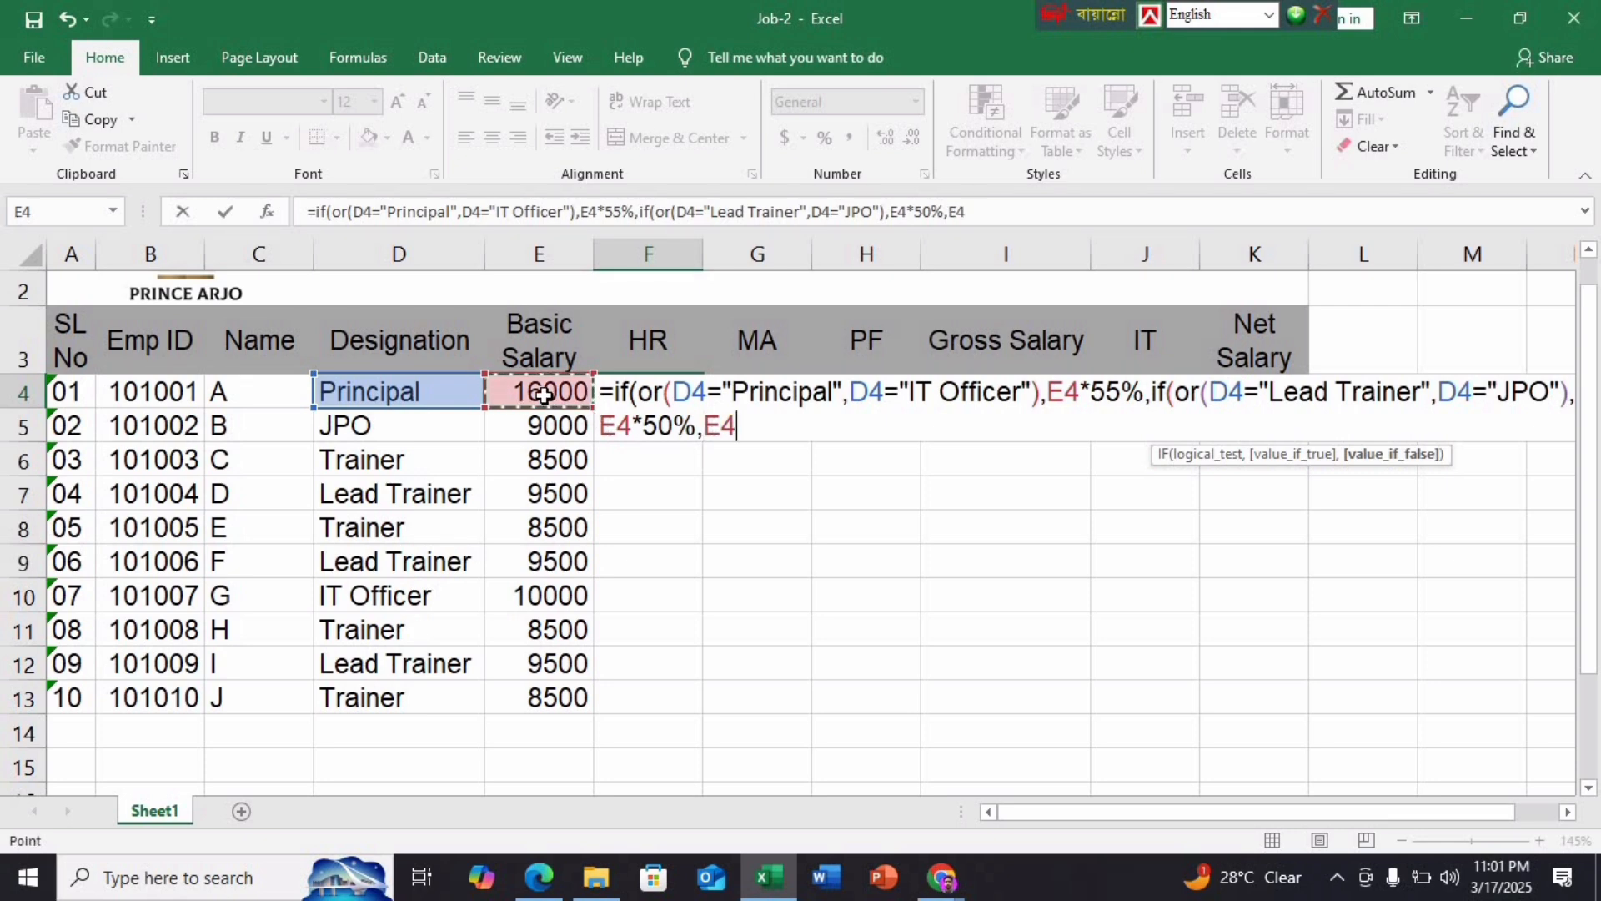
text(*60%)
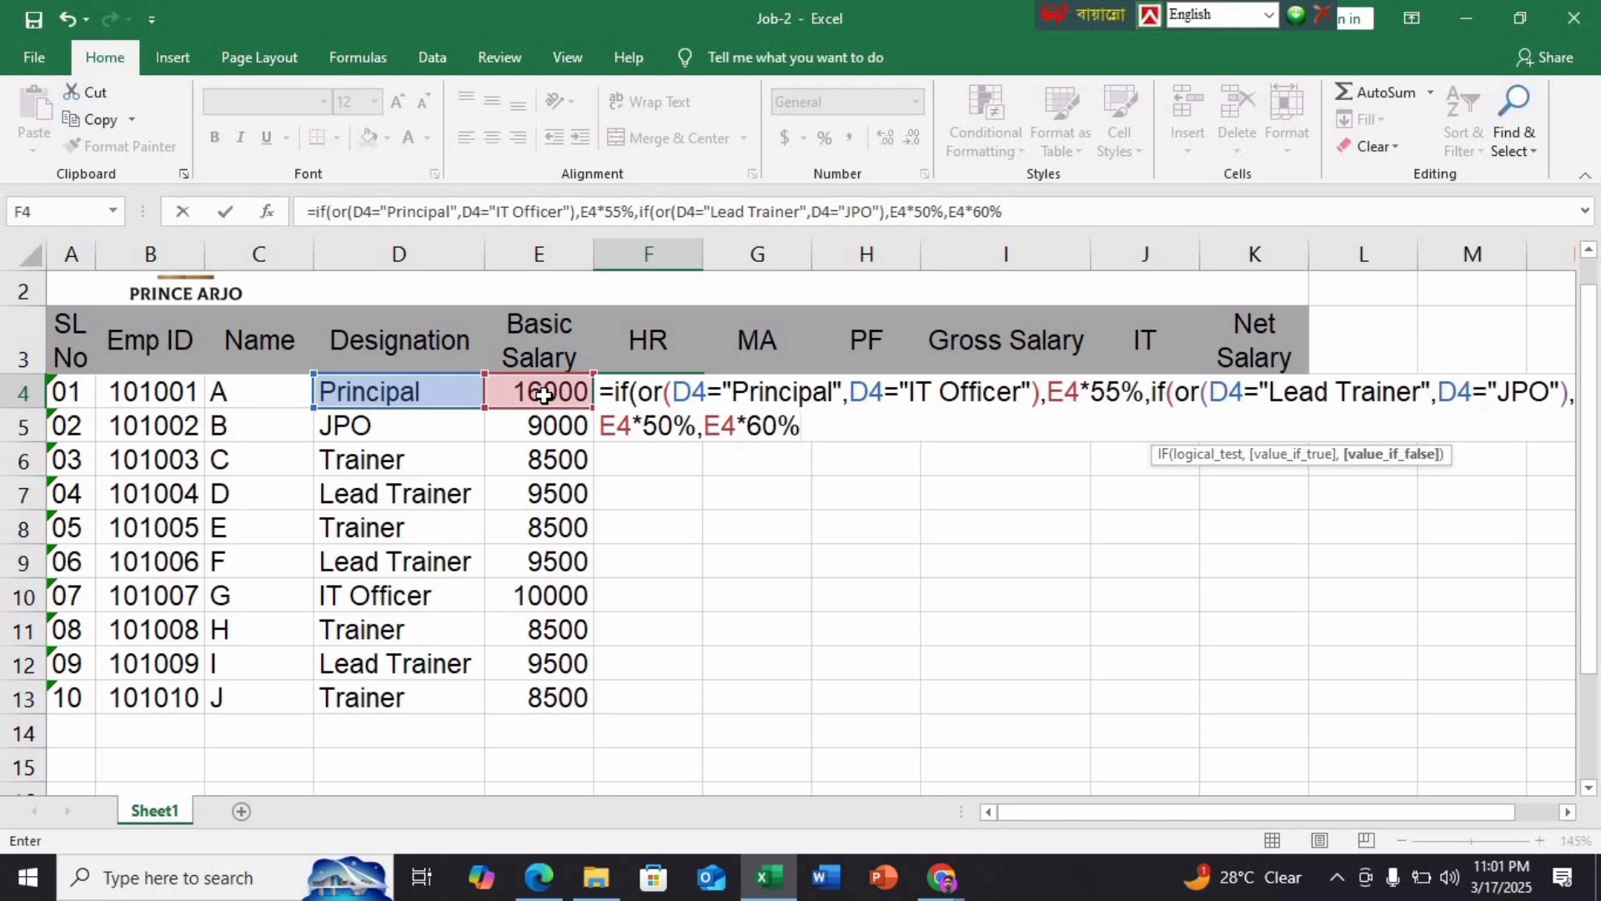
Commit the HR formula, accept Excel's correction, and fill it down F4:F13
key(Return)
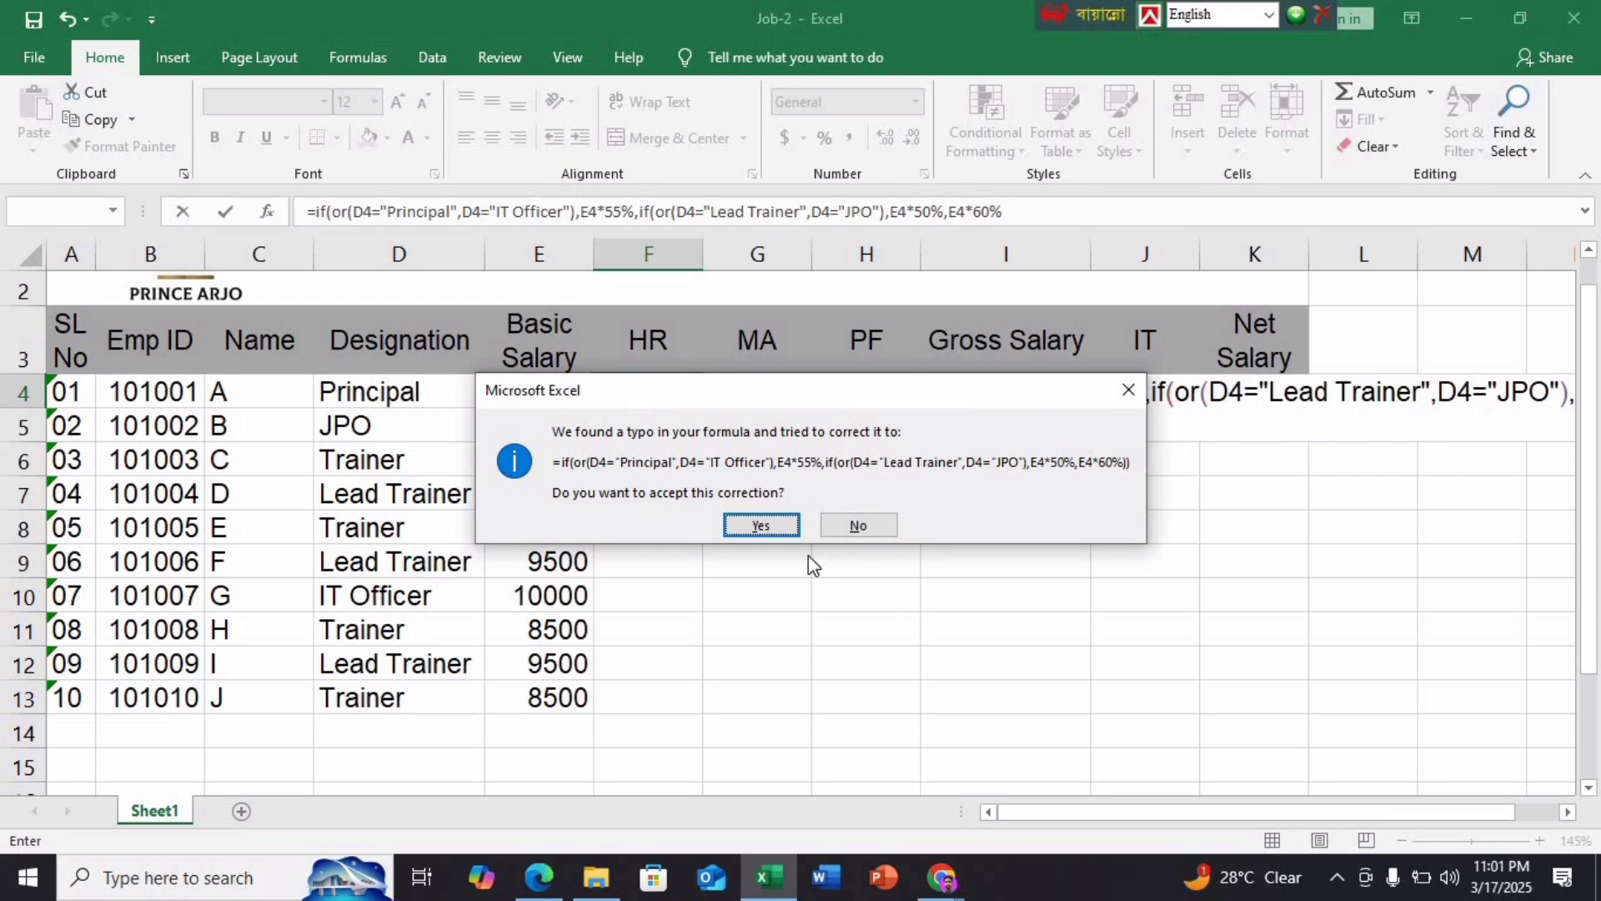
click(761, 525)
click(686, 397)
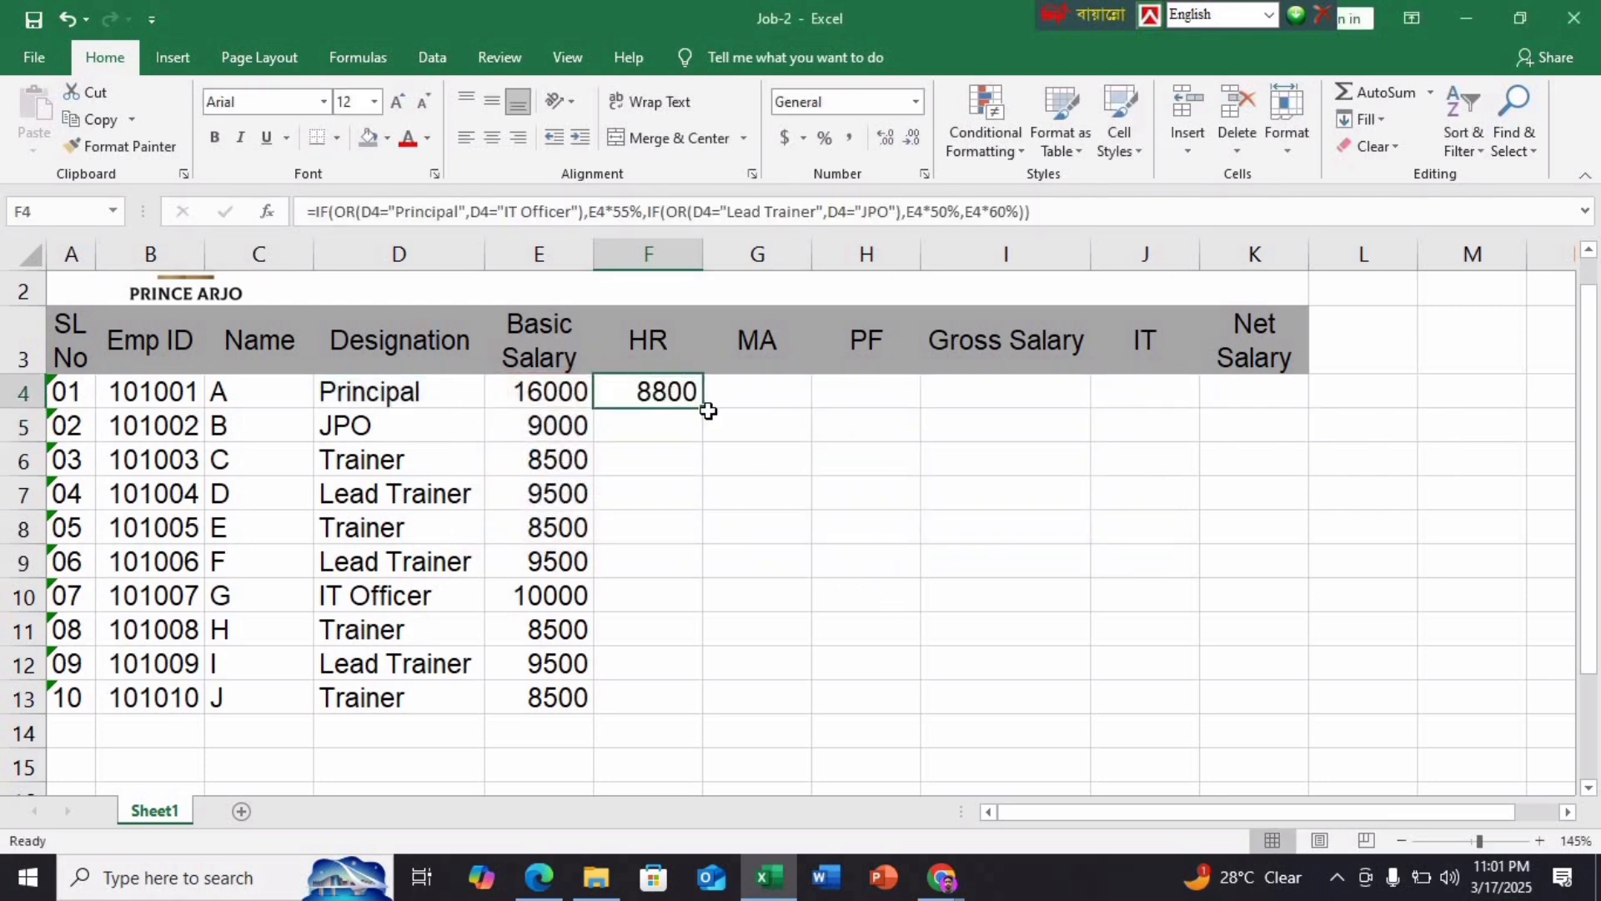
drag(705, 411, 706, 715)
click(759, 481)
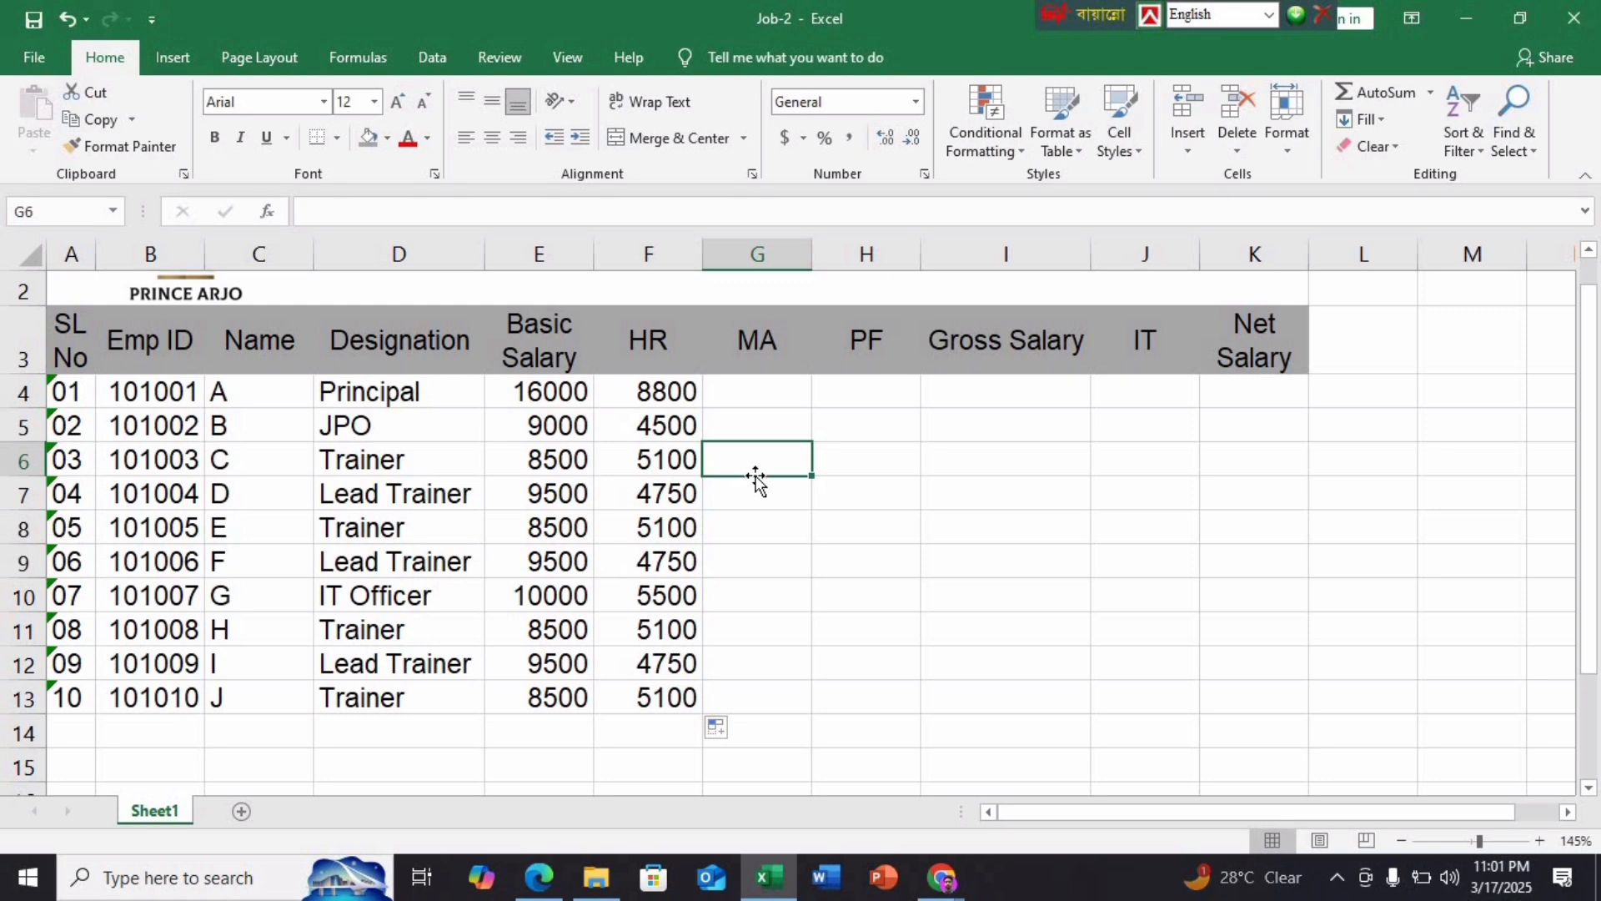
Enter a fixed 1500 medical allowance in G4 and fill it down to G13
click(539, 877)
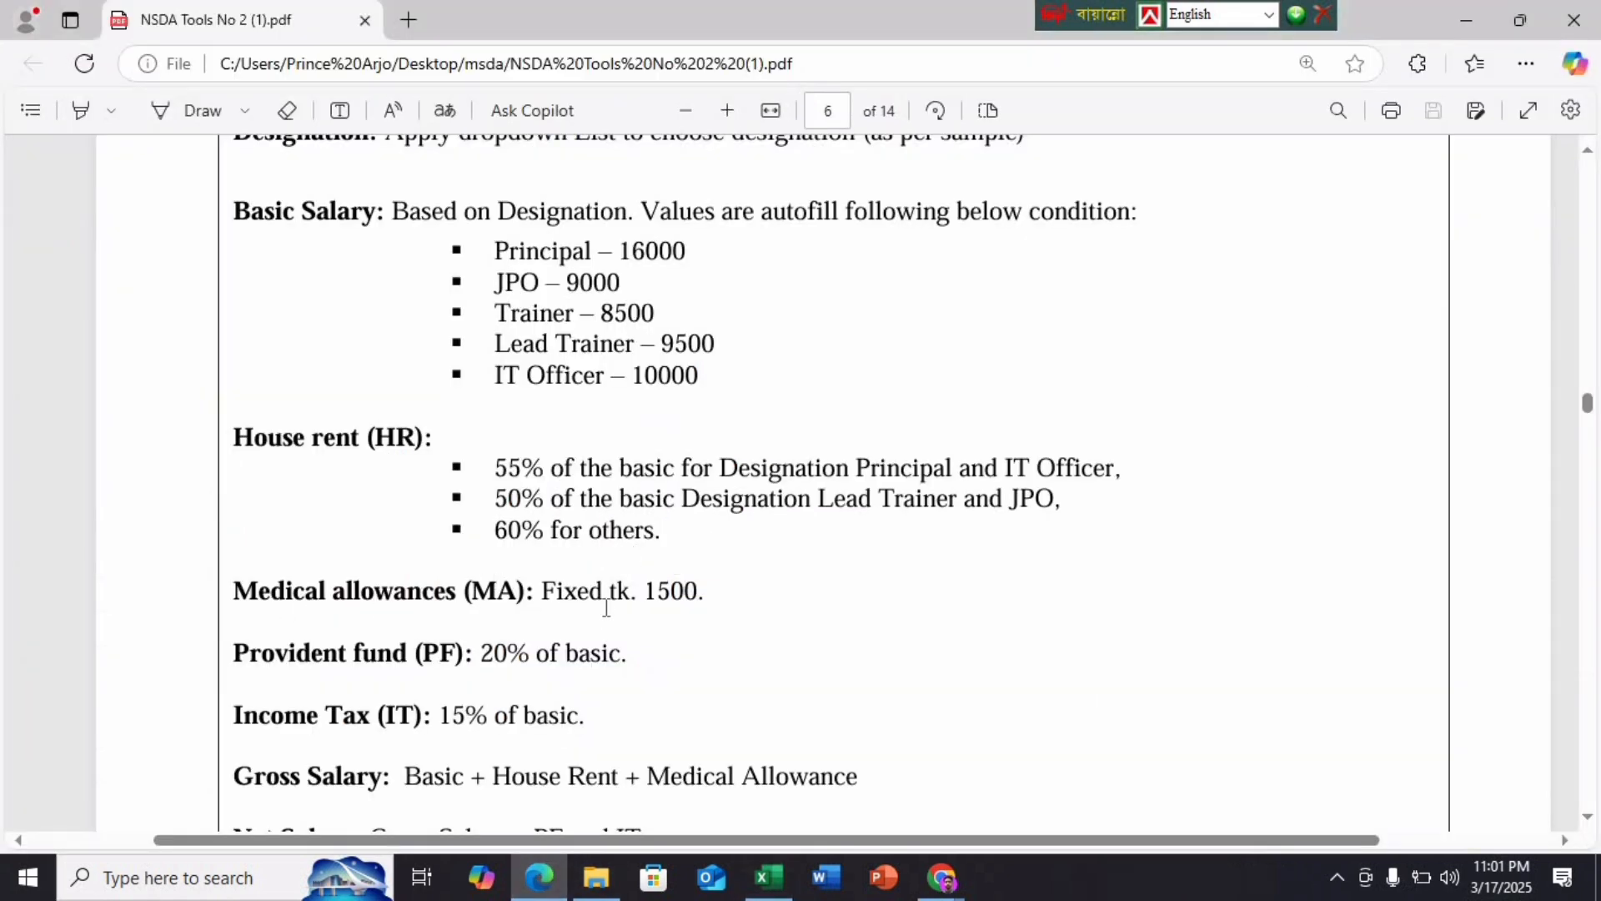
click(768, 877)
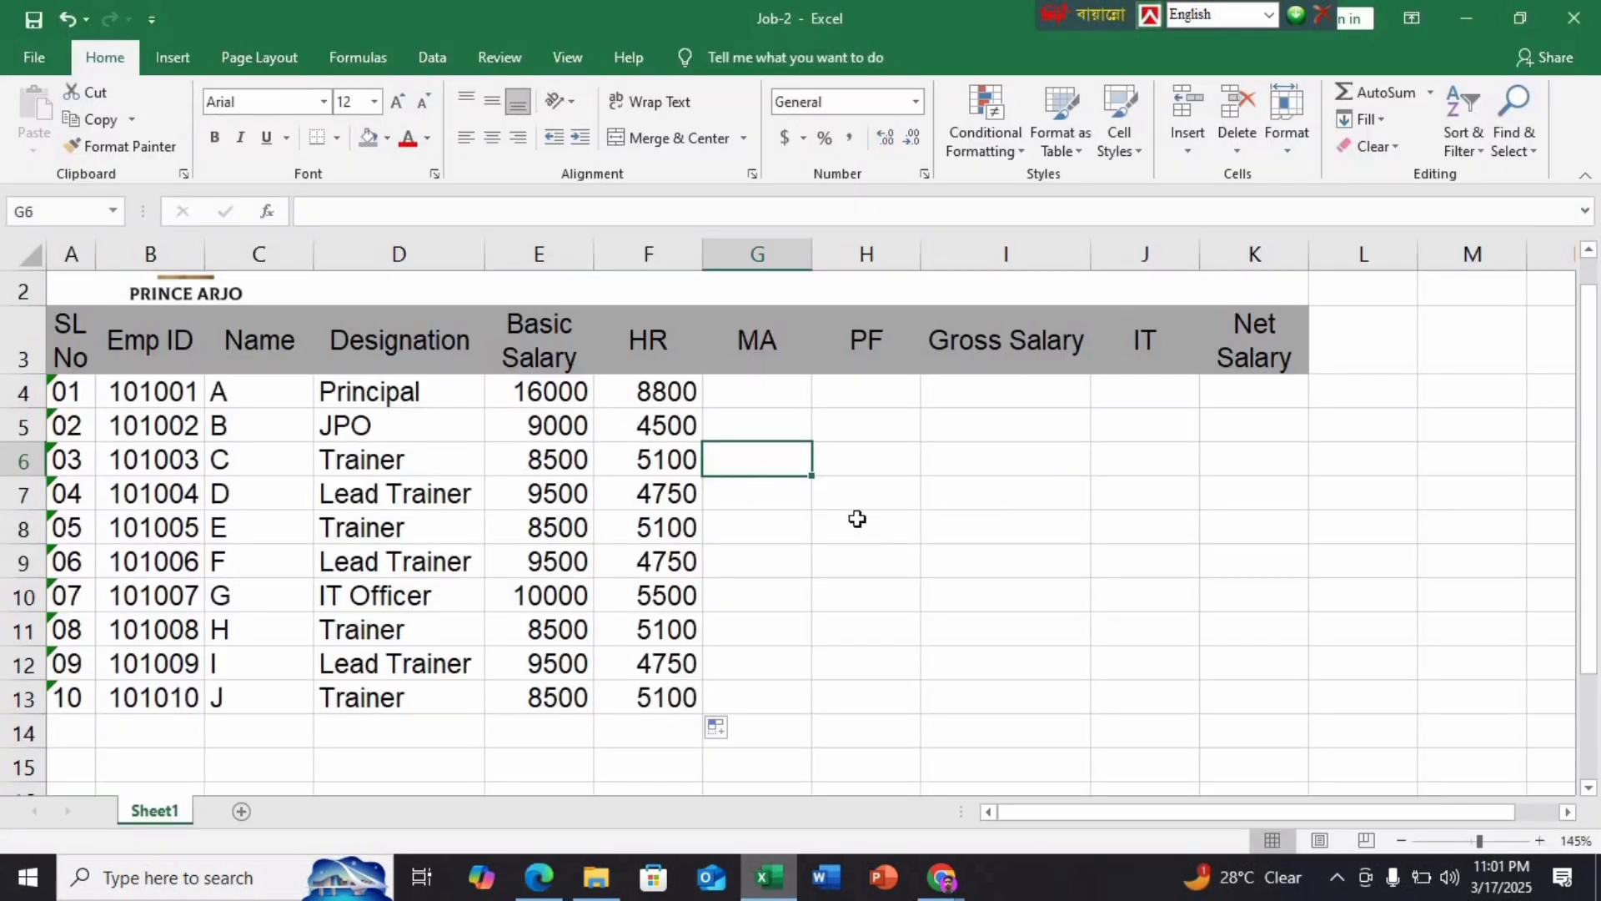
click(733, 392)
text(1500)
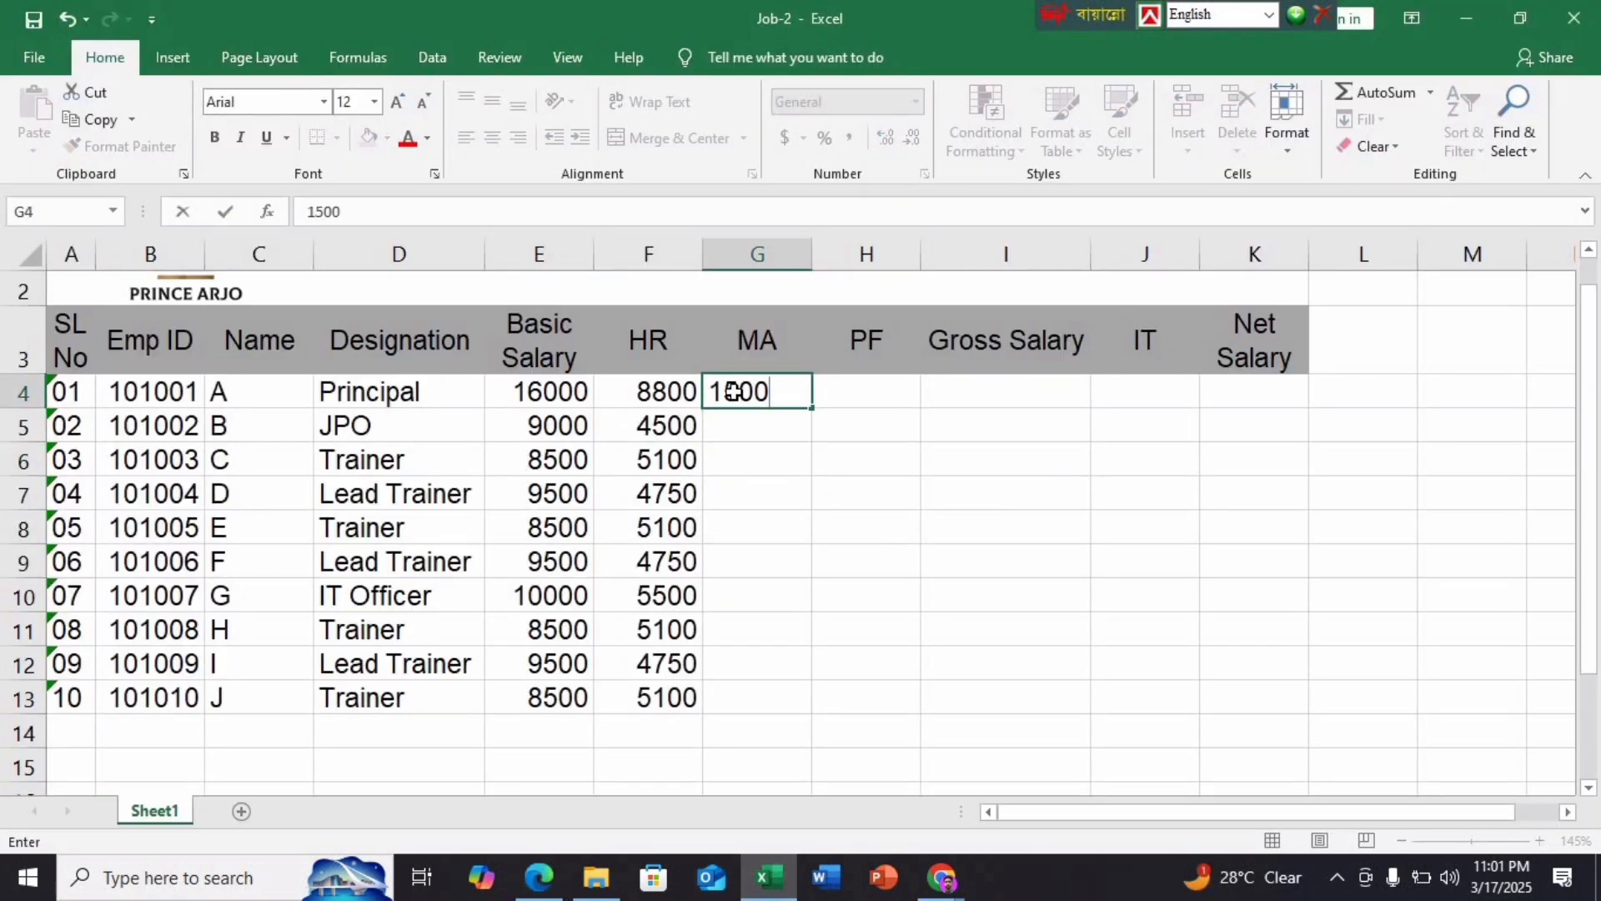
key(Return)
click(866, 624)
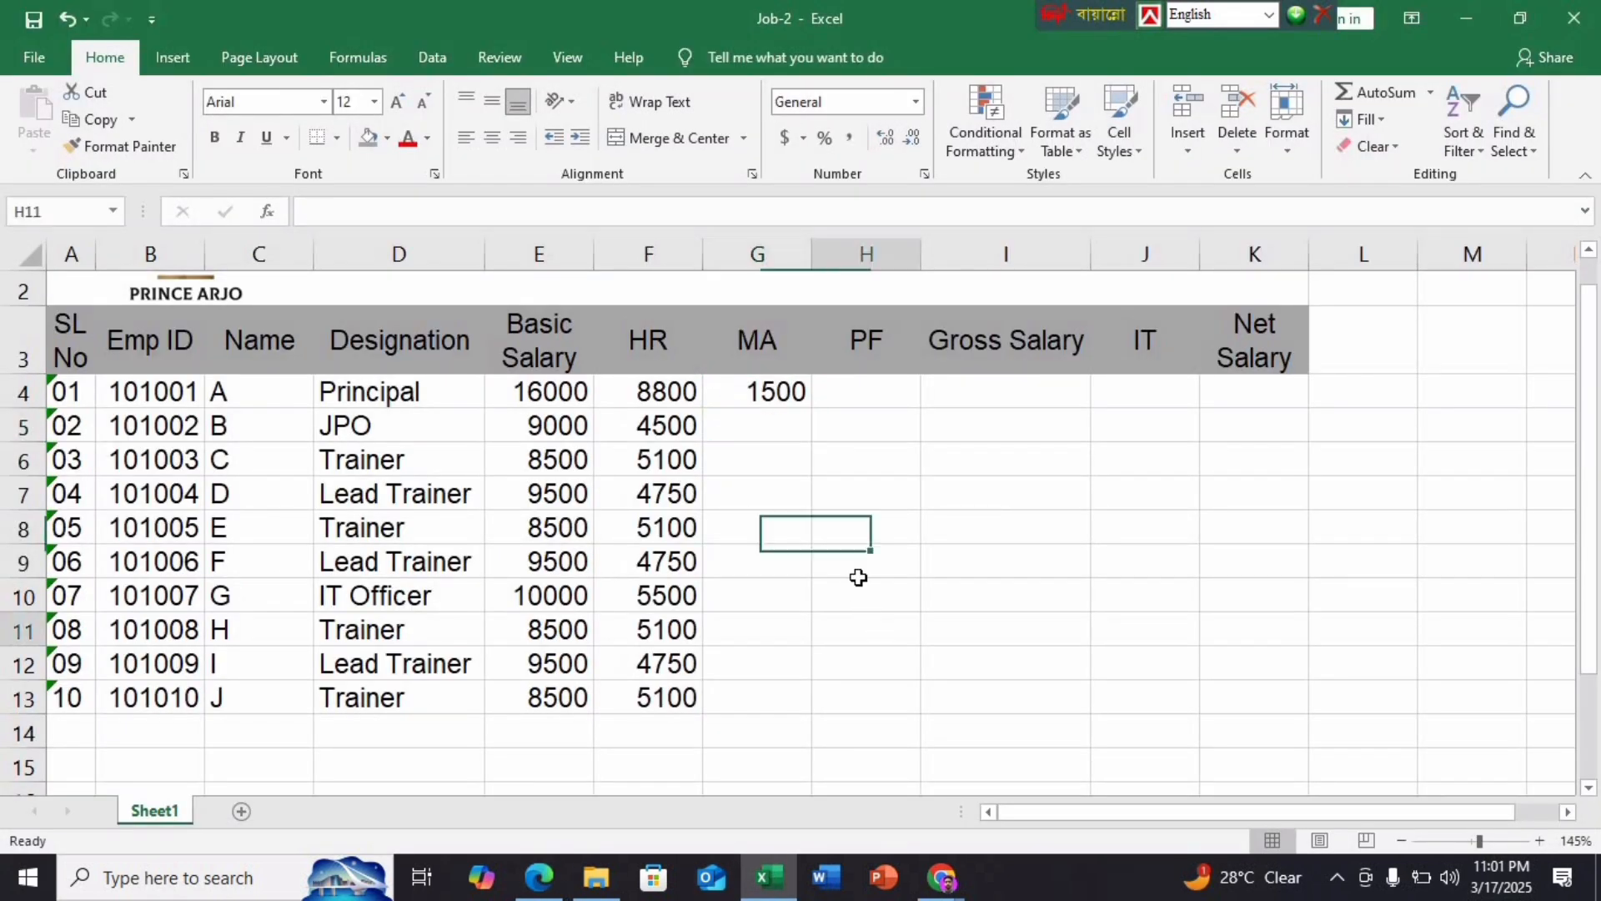
click(794, 399)
double_click(812, 407)
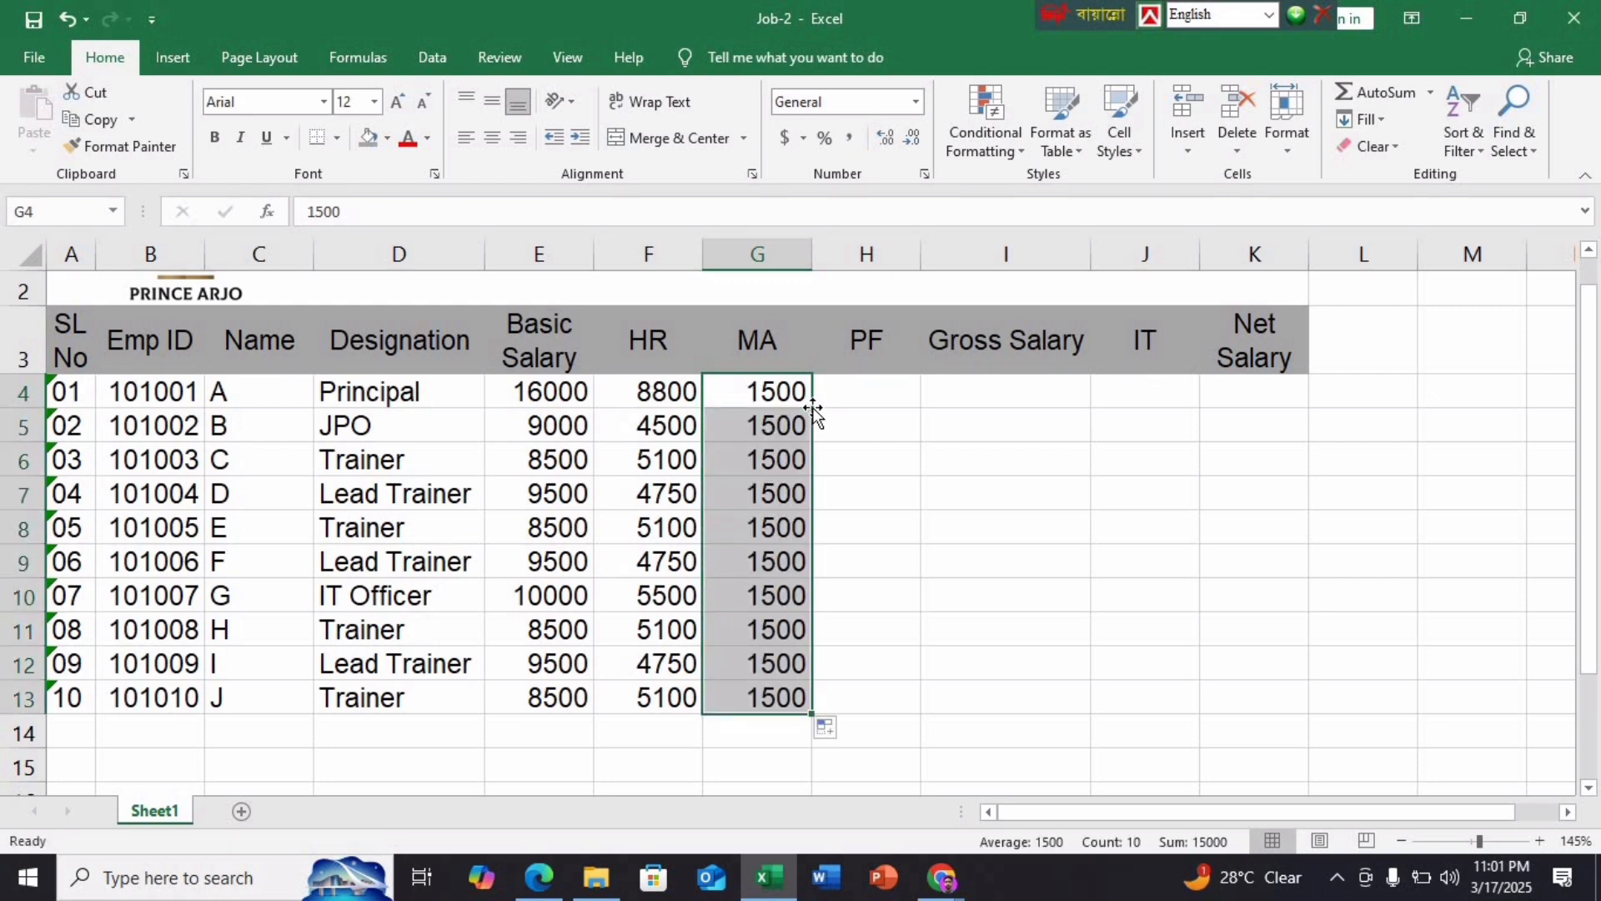
click(539, 877)
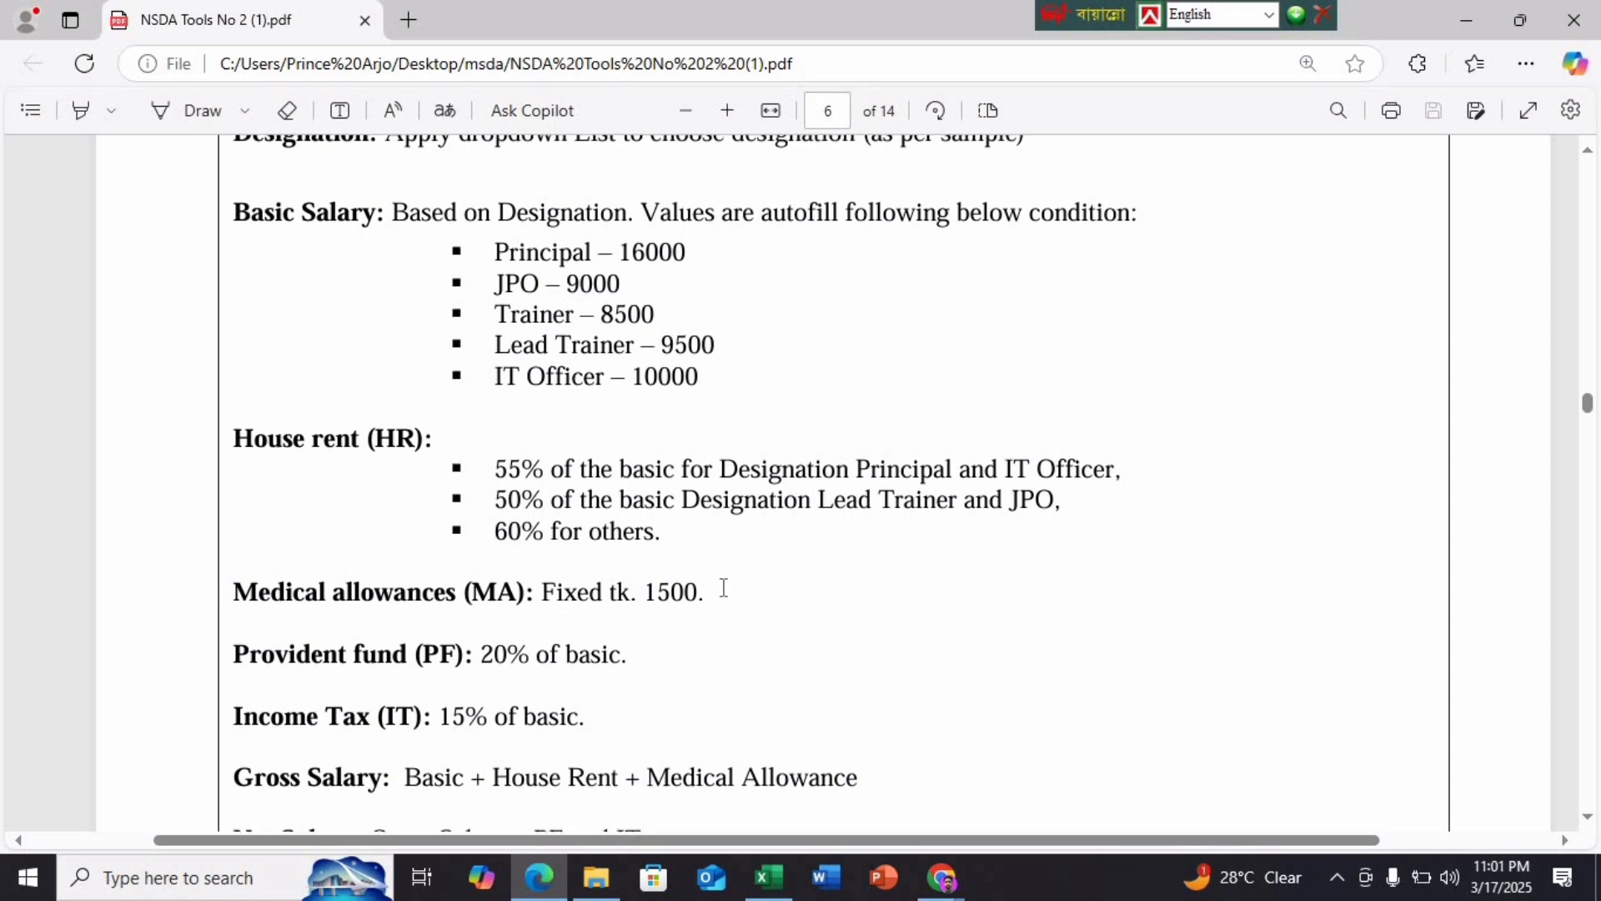
scroll(722, 586, up, 4)
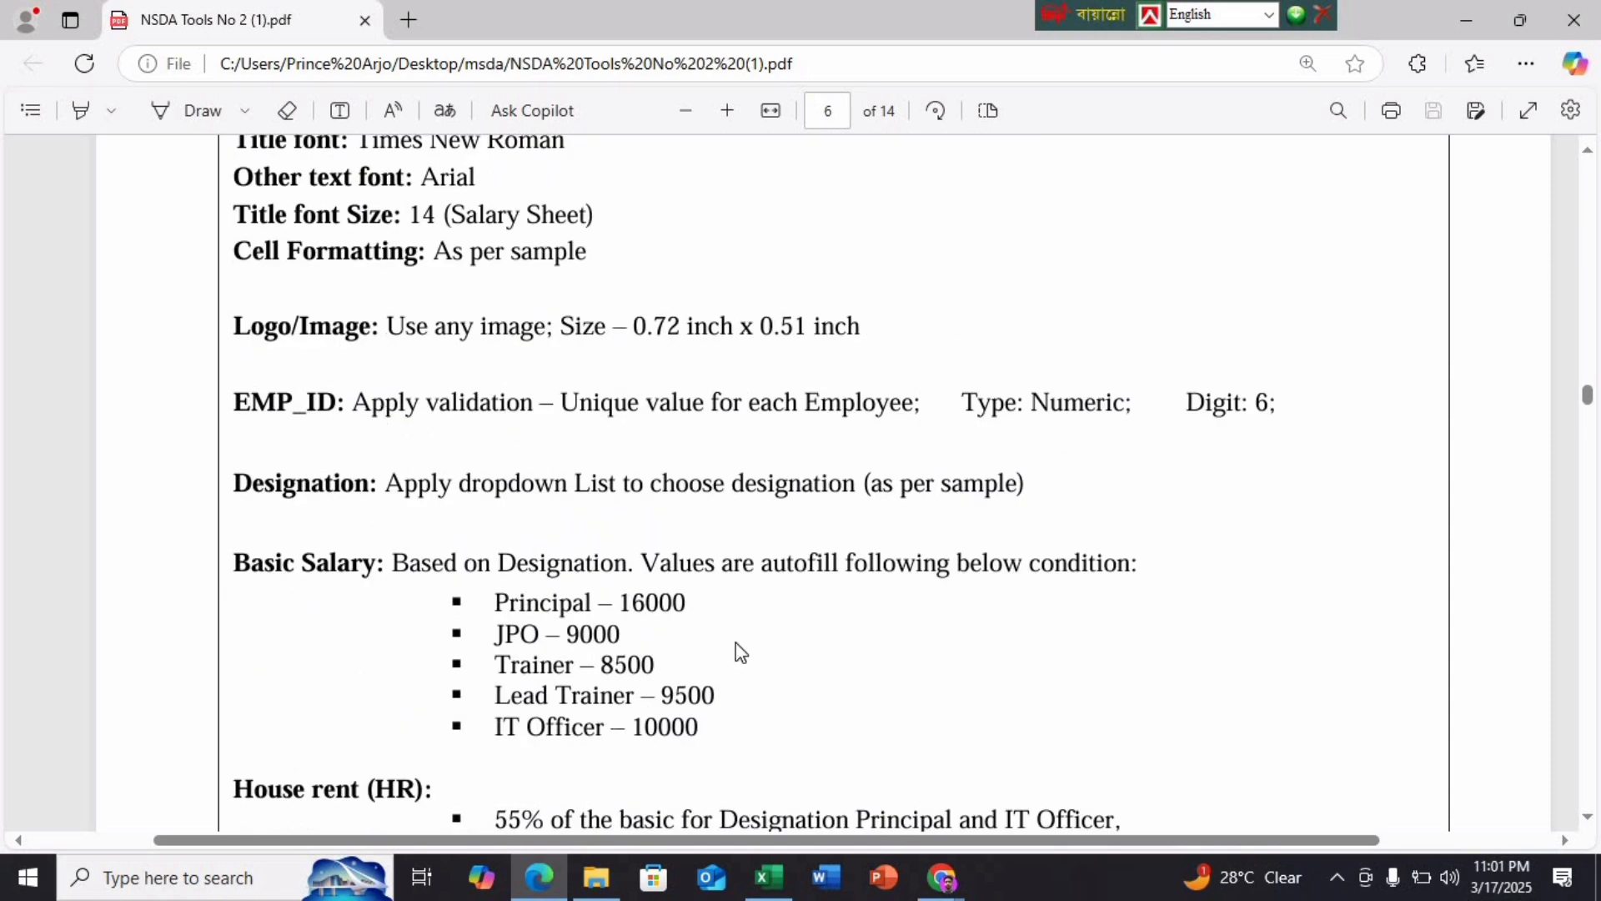
scroll(735, 642, down, 5)
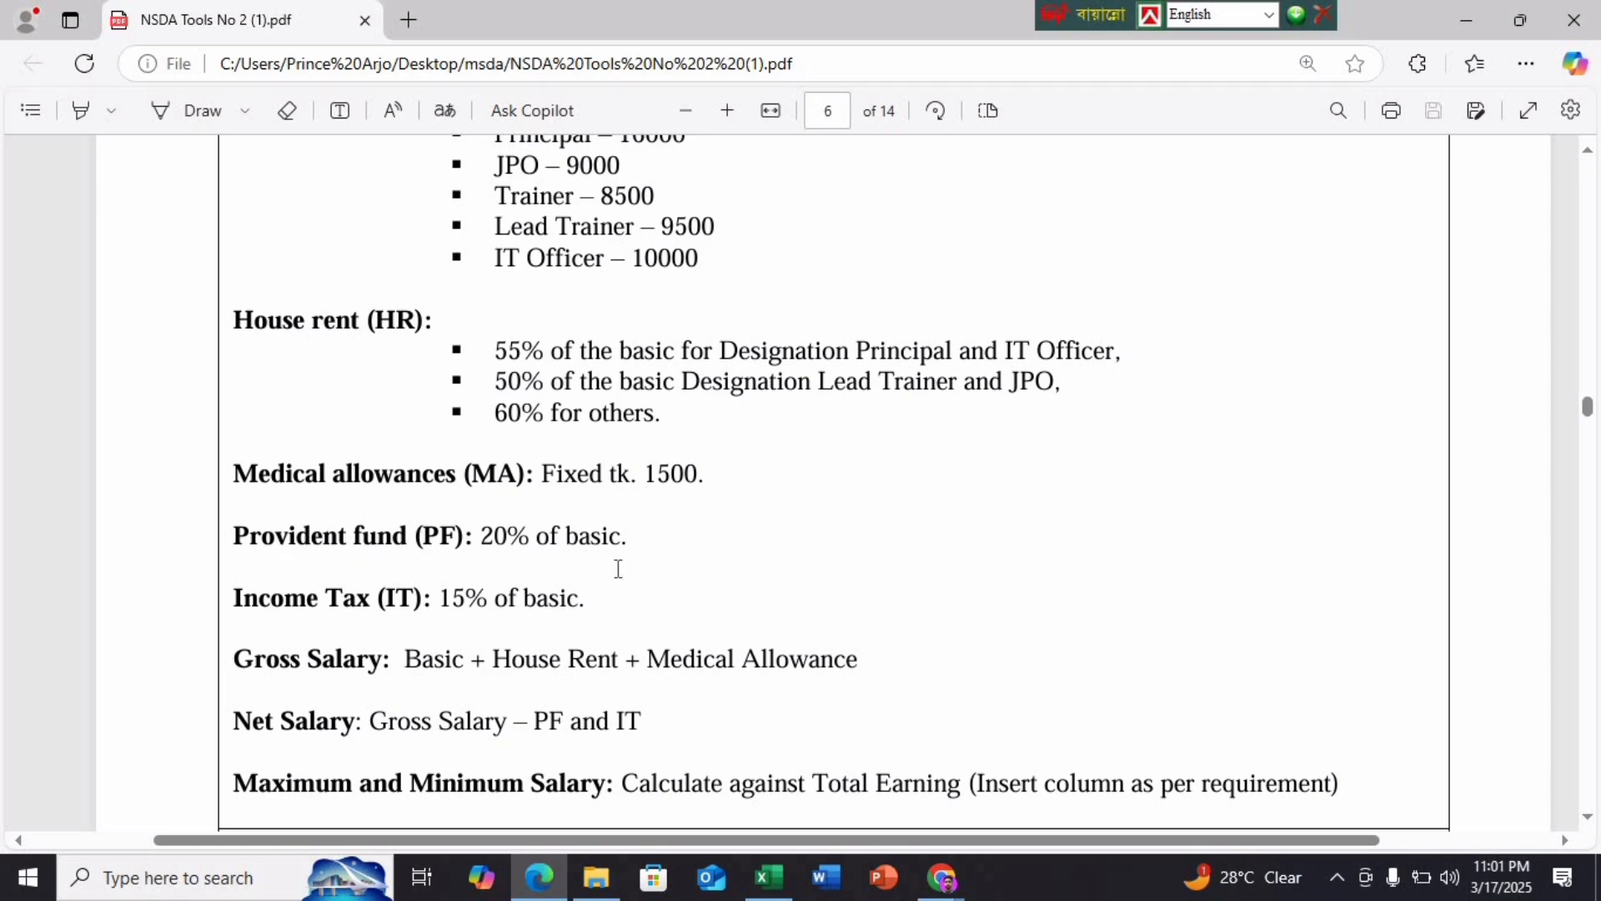
click(767, 878)
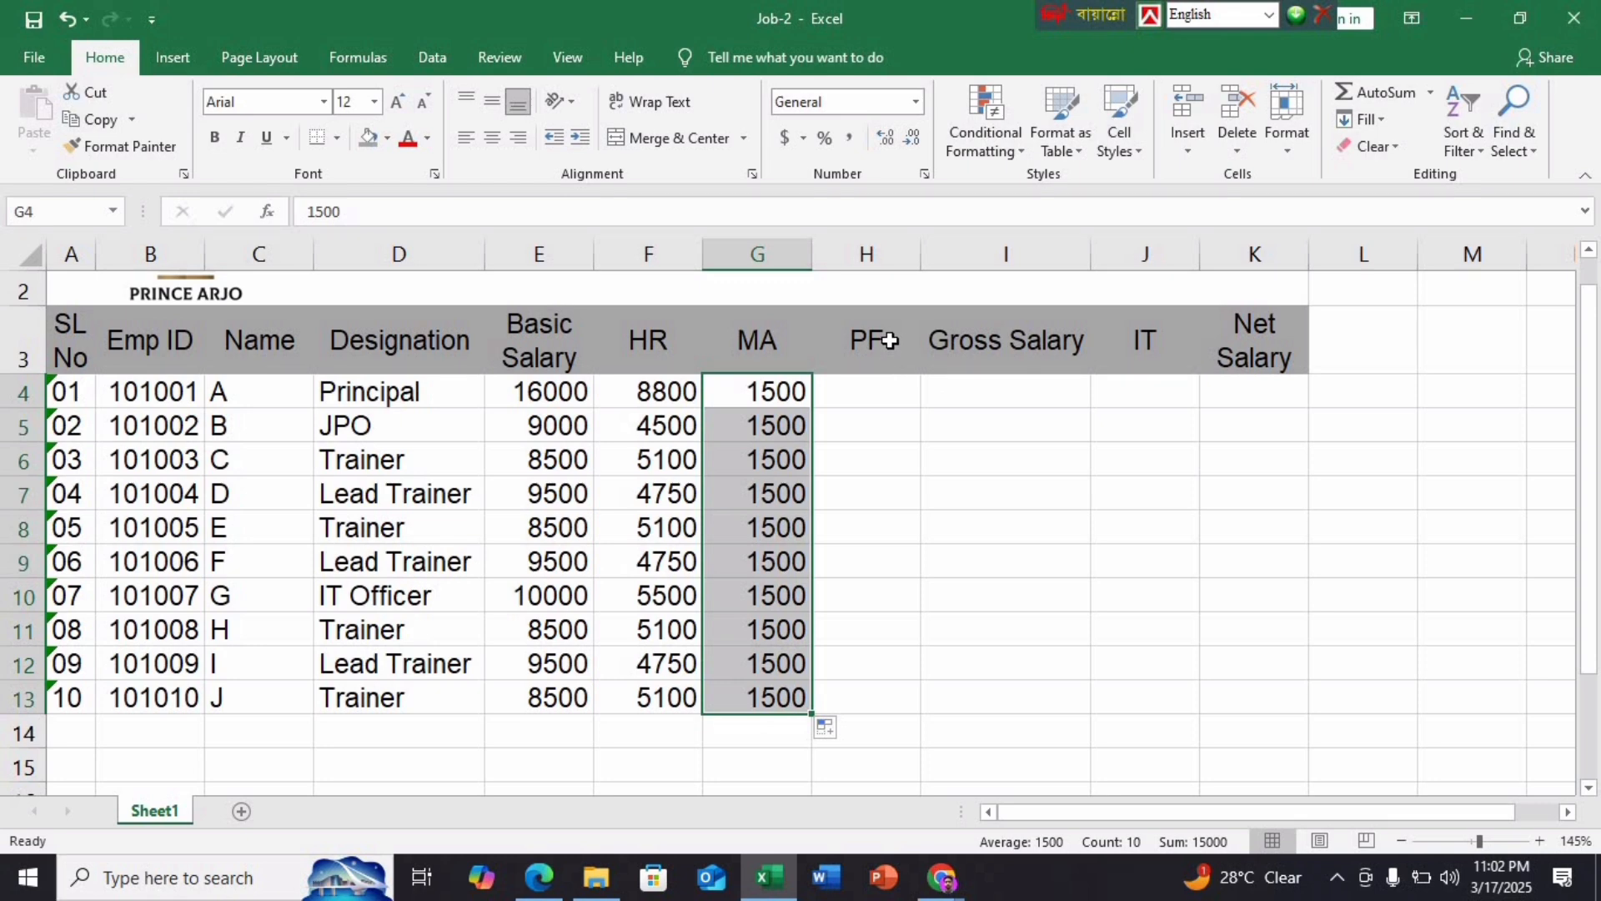
Enter =E4*20% in H4 and fill it down to H13, giving 3200 for the Principal
click(876, 381)
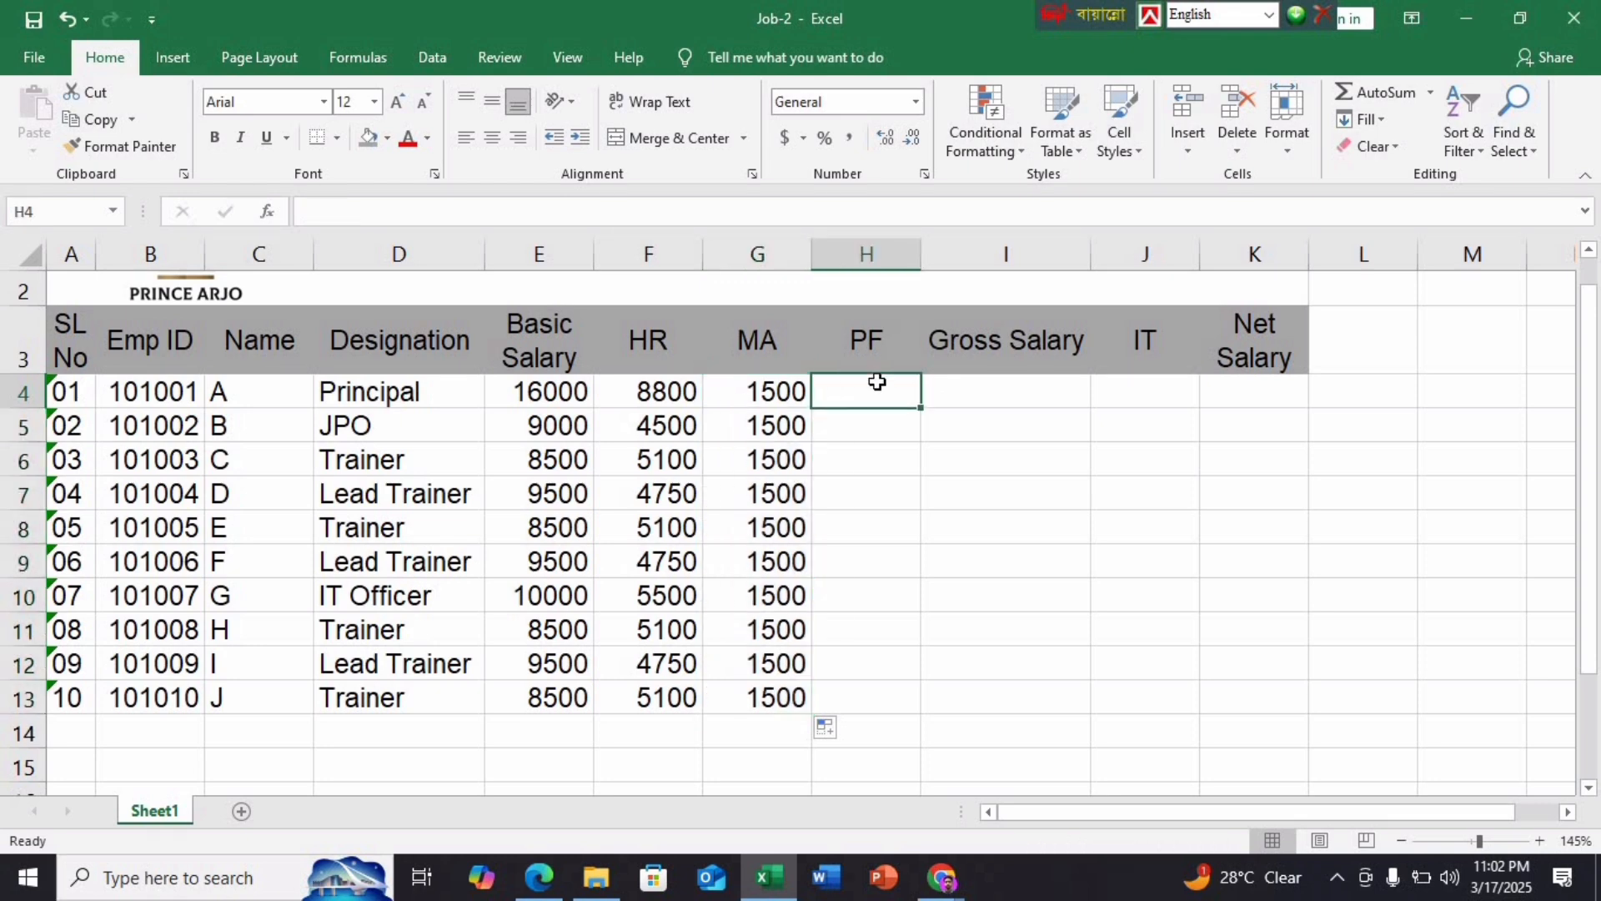
text(=)
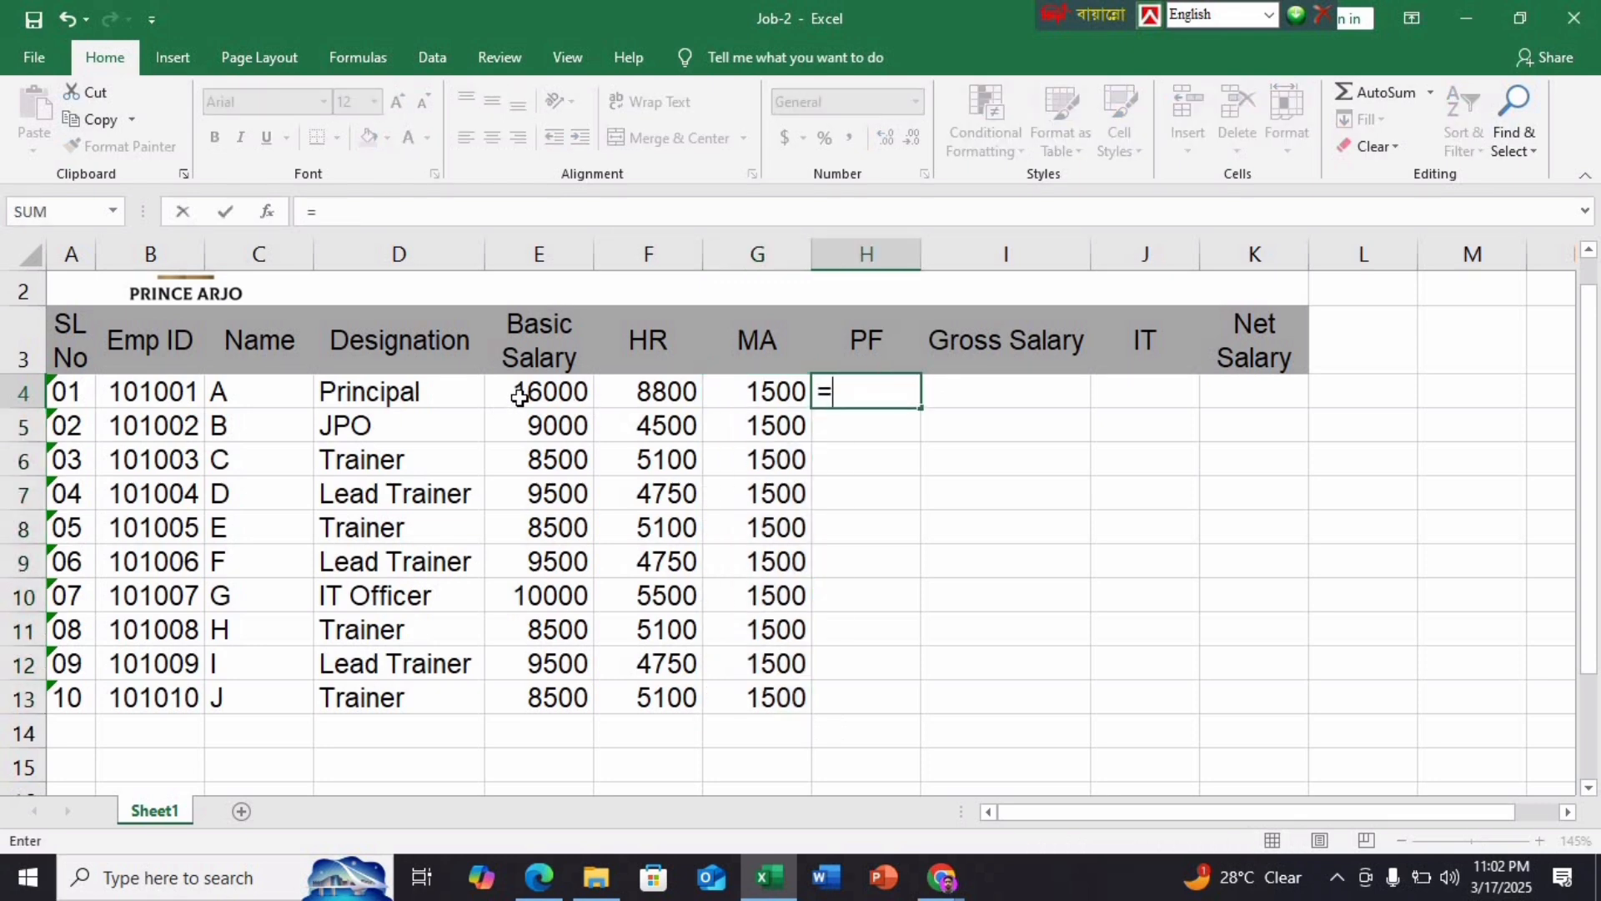
click(521, 395)
text(*20)
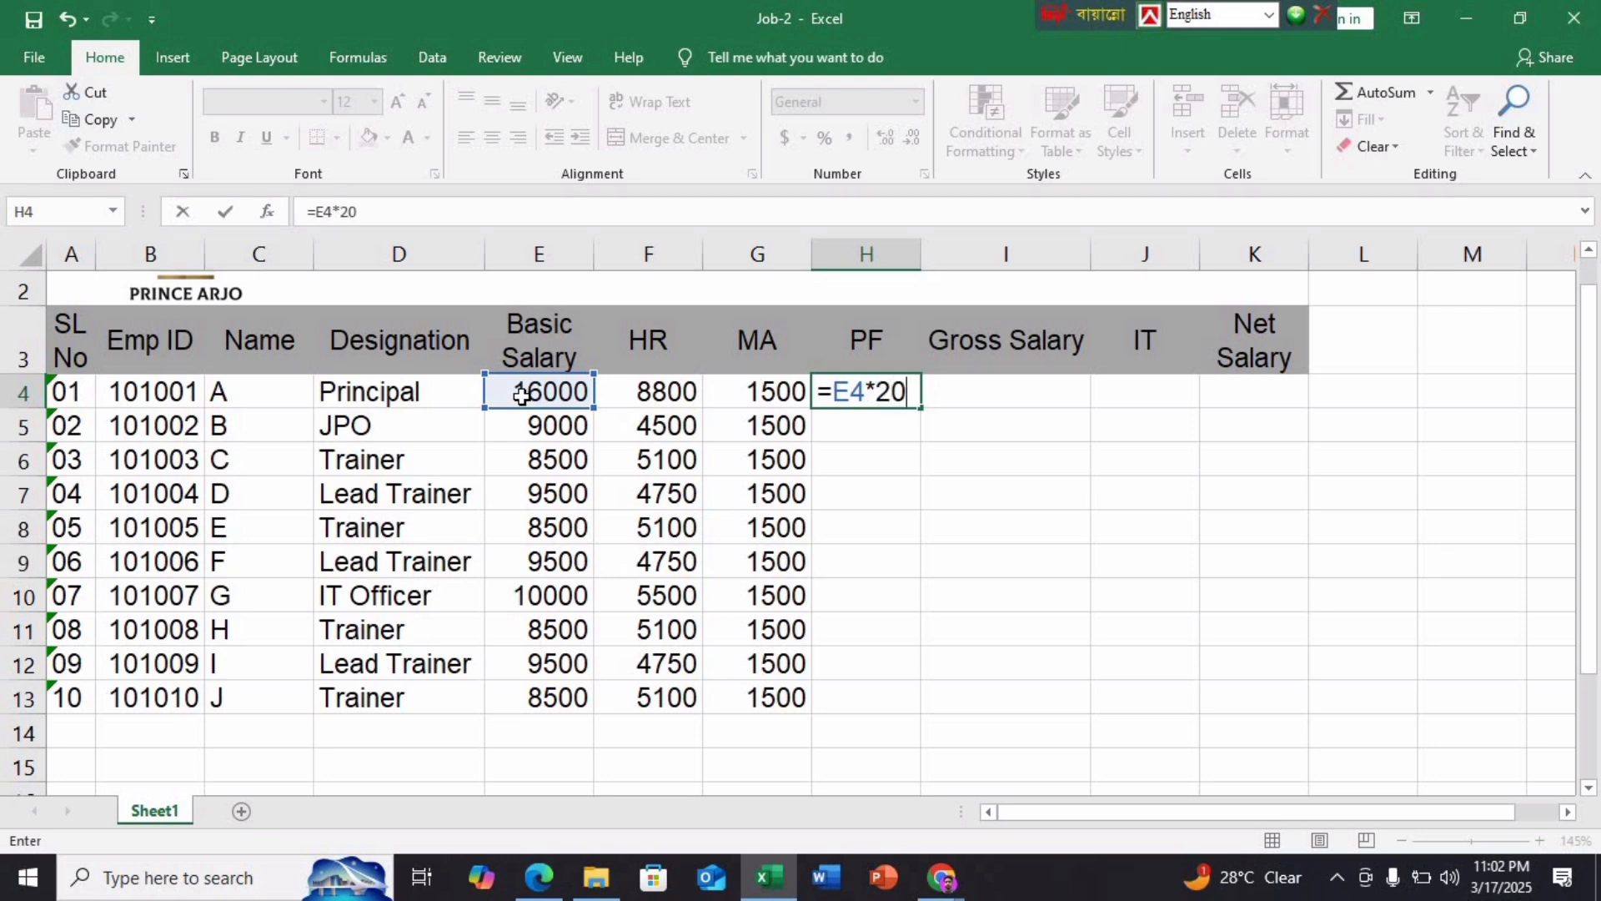
text(%)
key(Return)
click(846, 390)
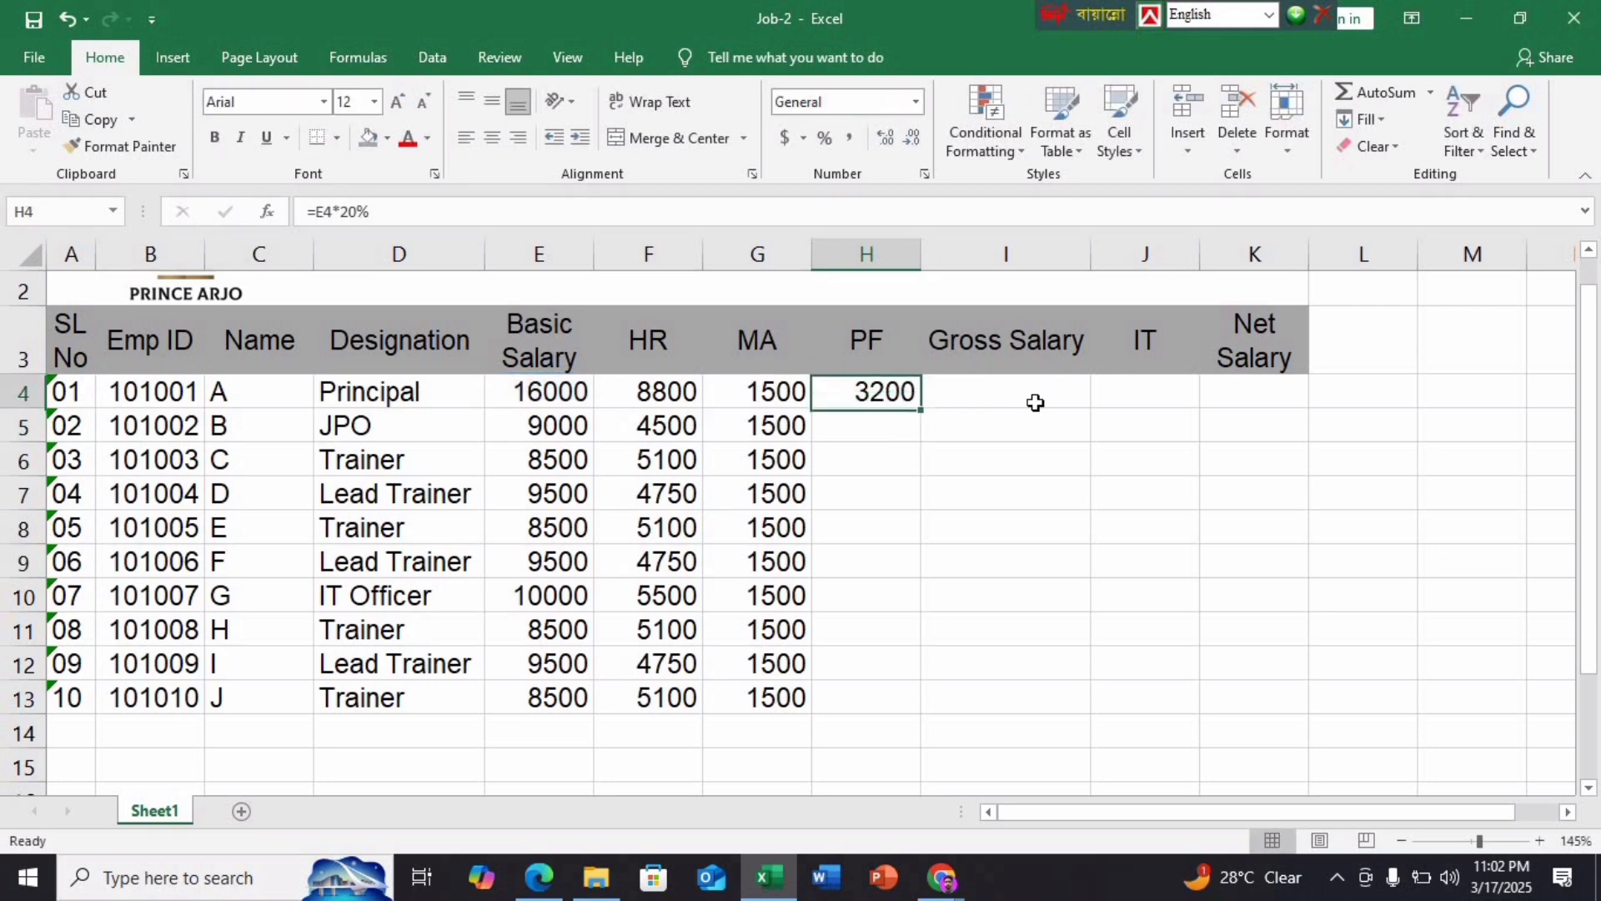
double_click(919, 409)
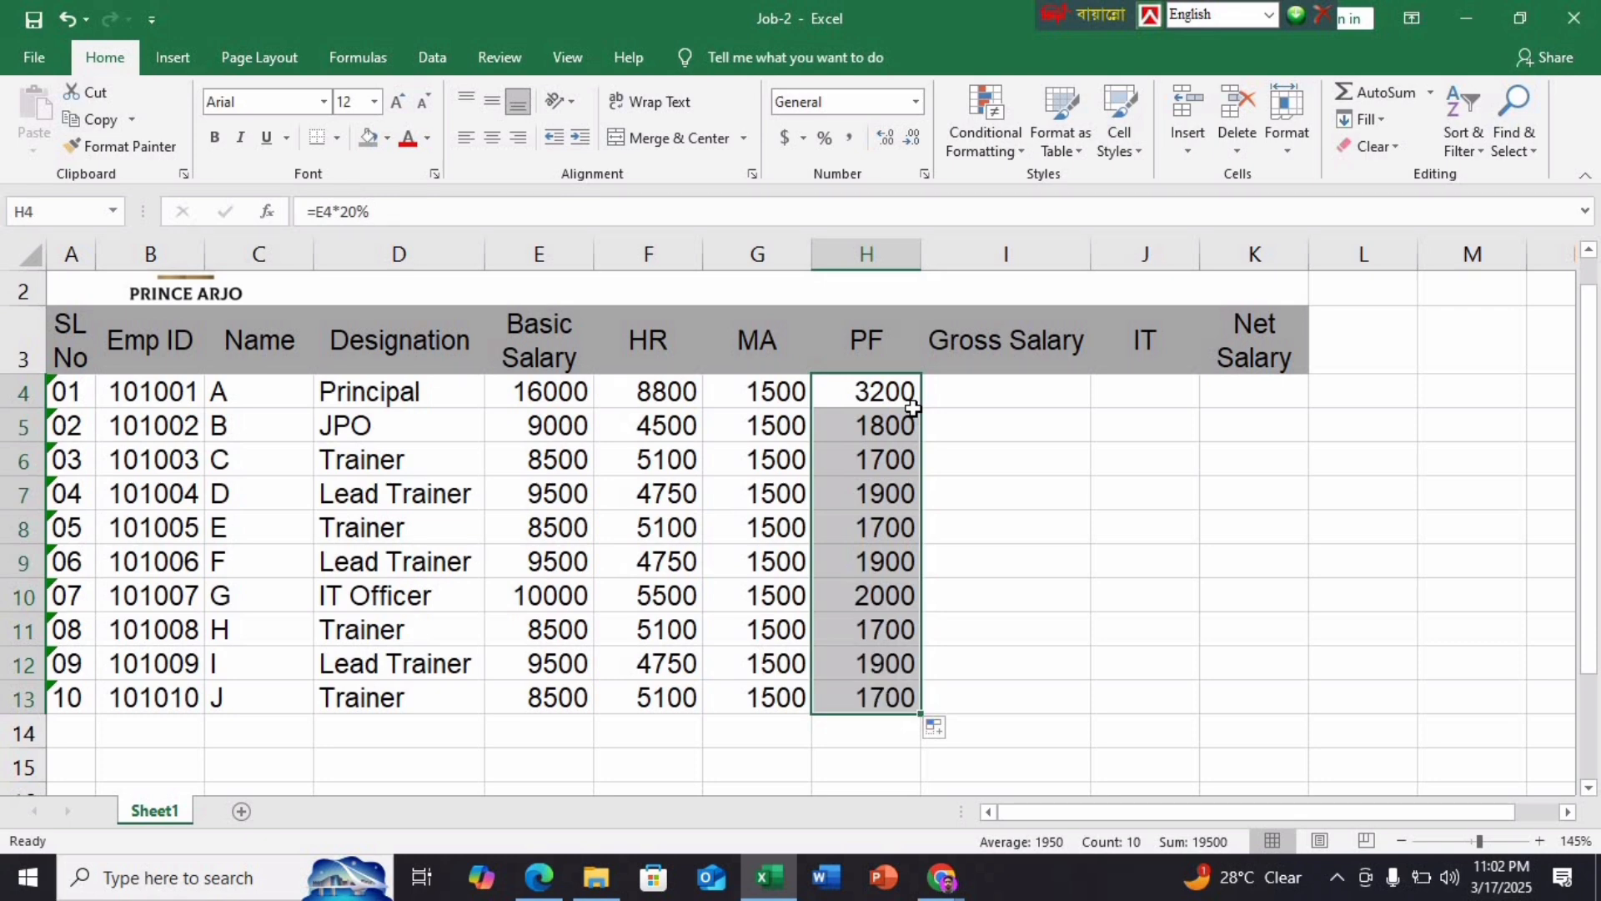
click(538, 877)
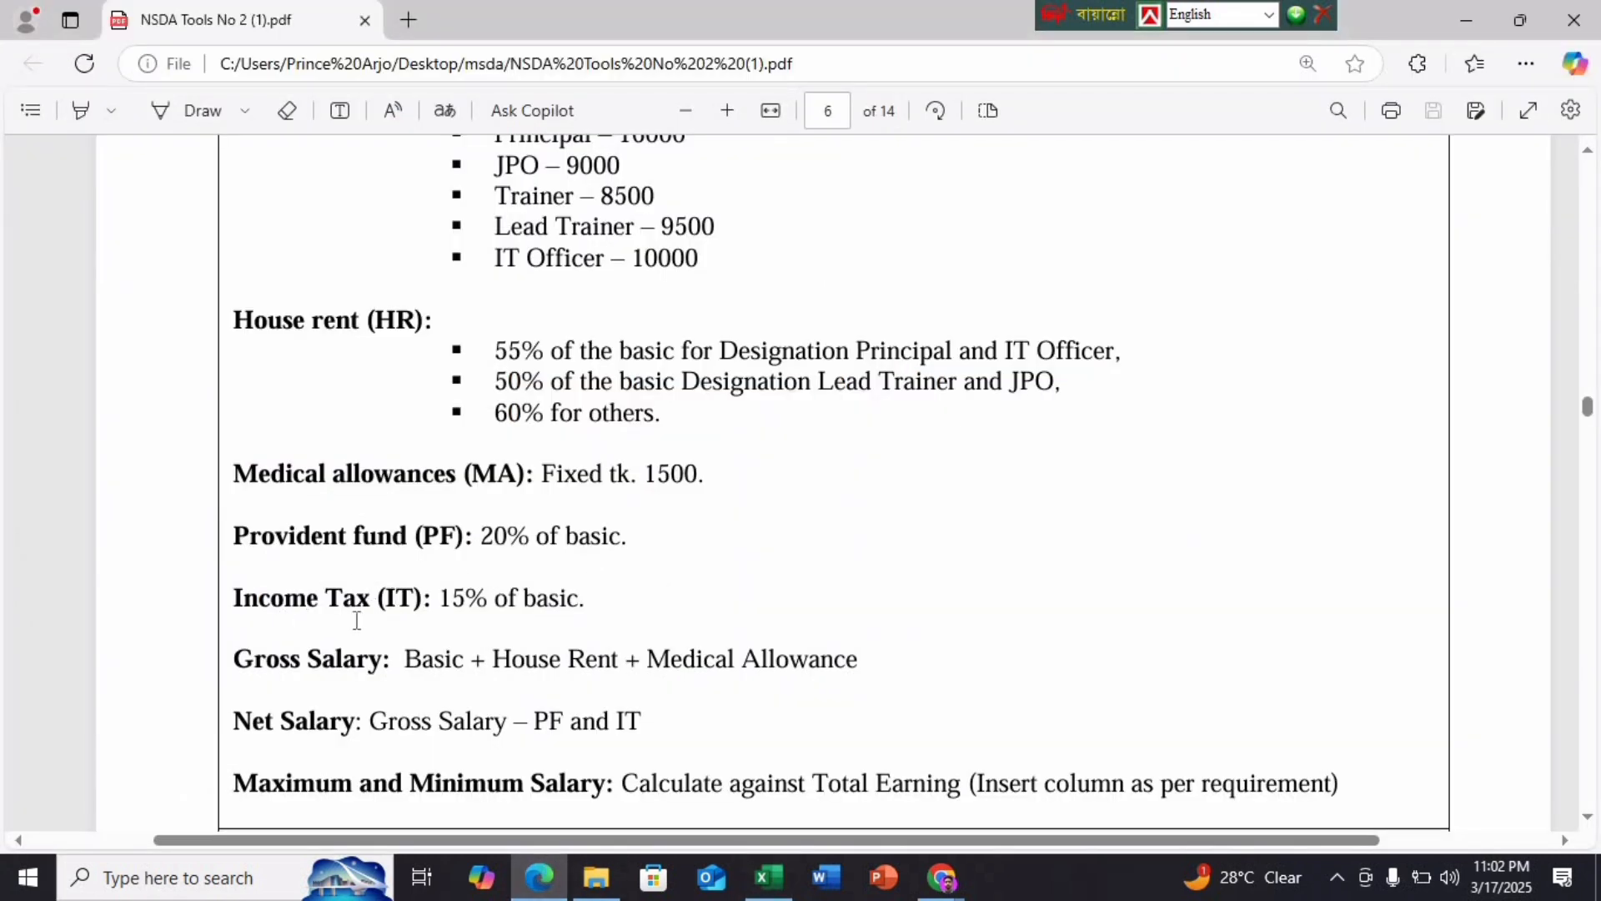
click(761, 889)
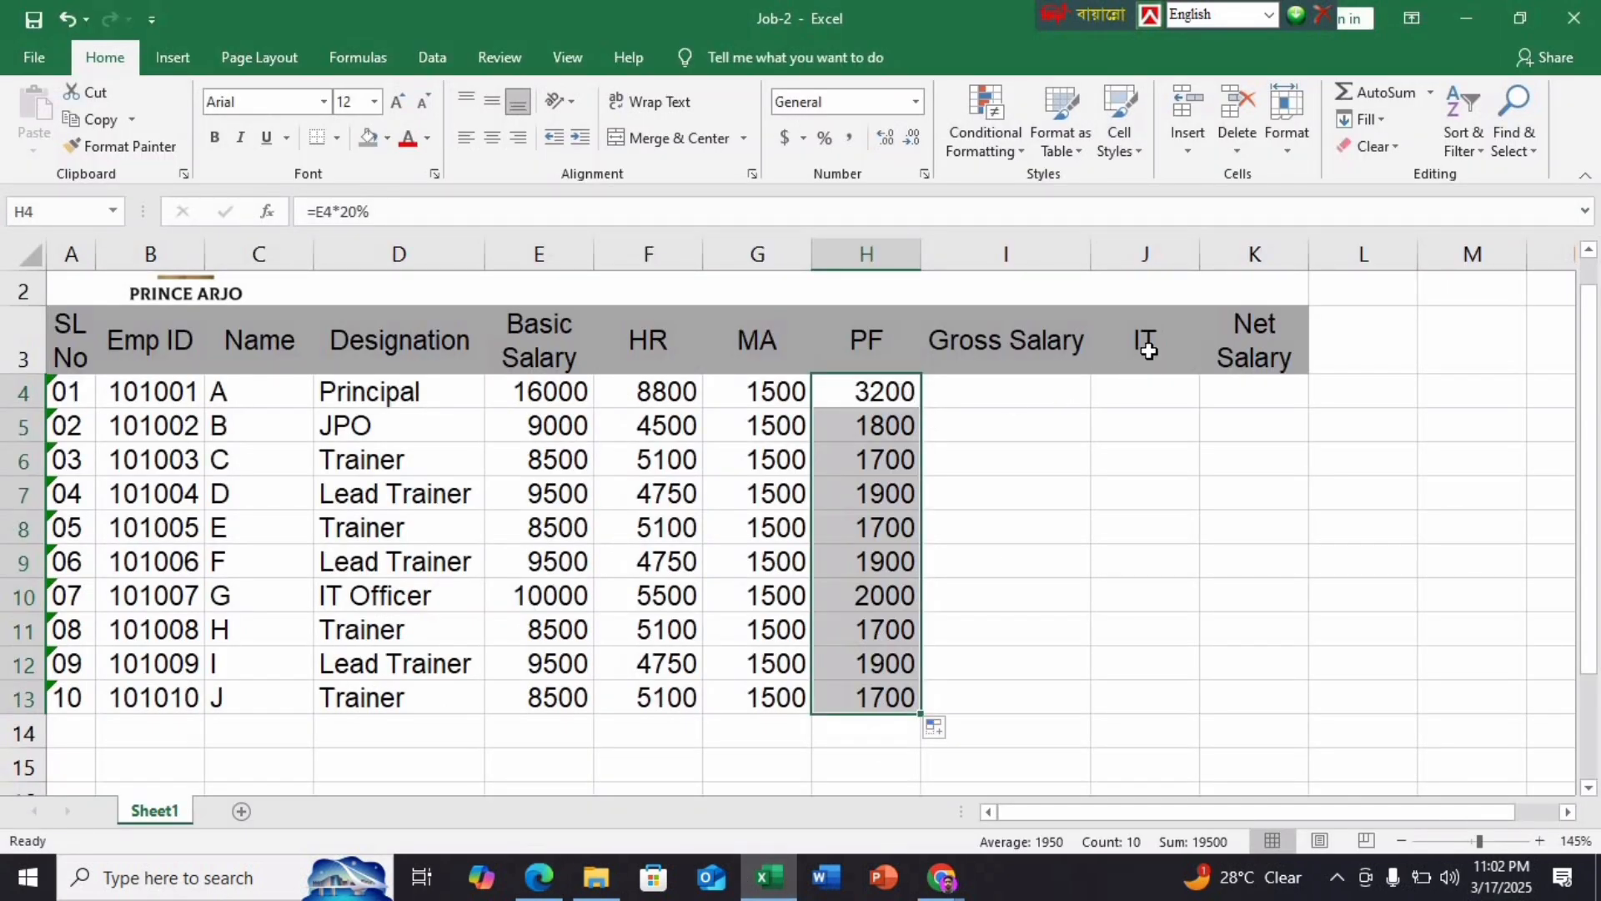
Enter =E4*15% in J4 and fill it down J4:J13, giving 2400 for the Principal
click(1153, 398)
text(=)
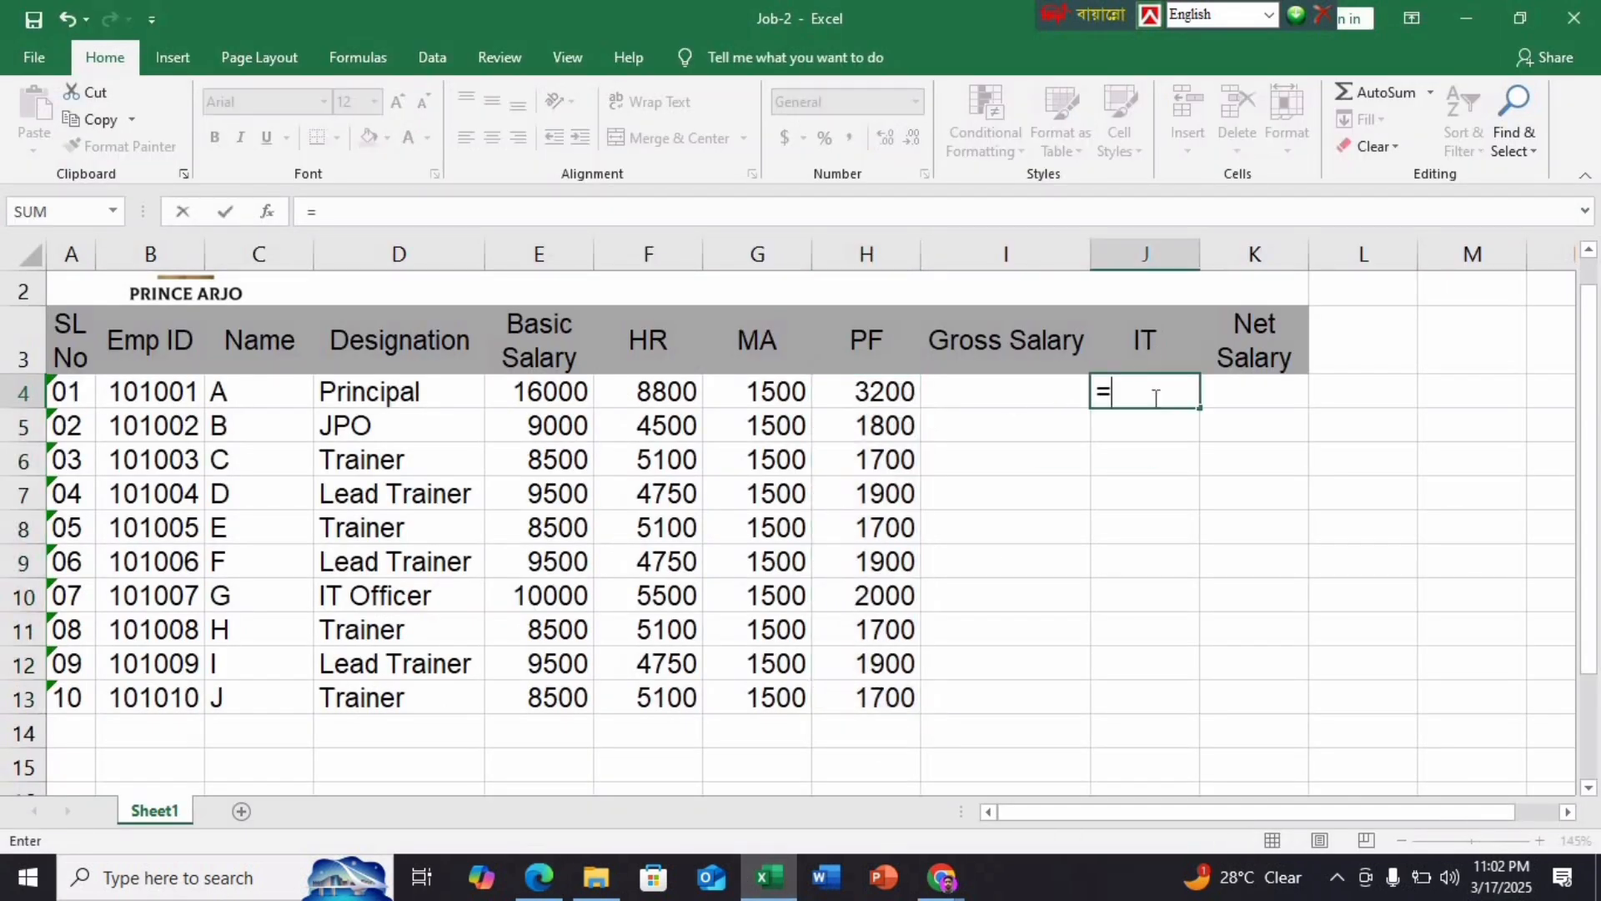
click(546, 400)
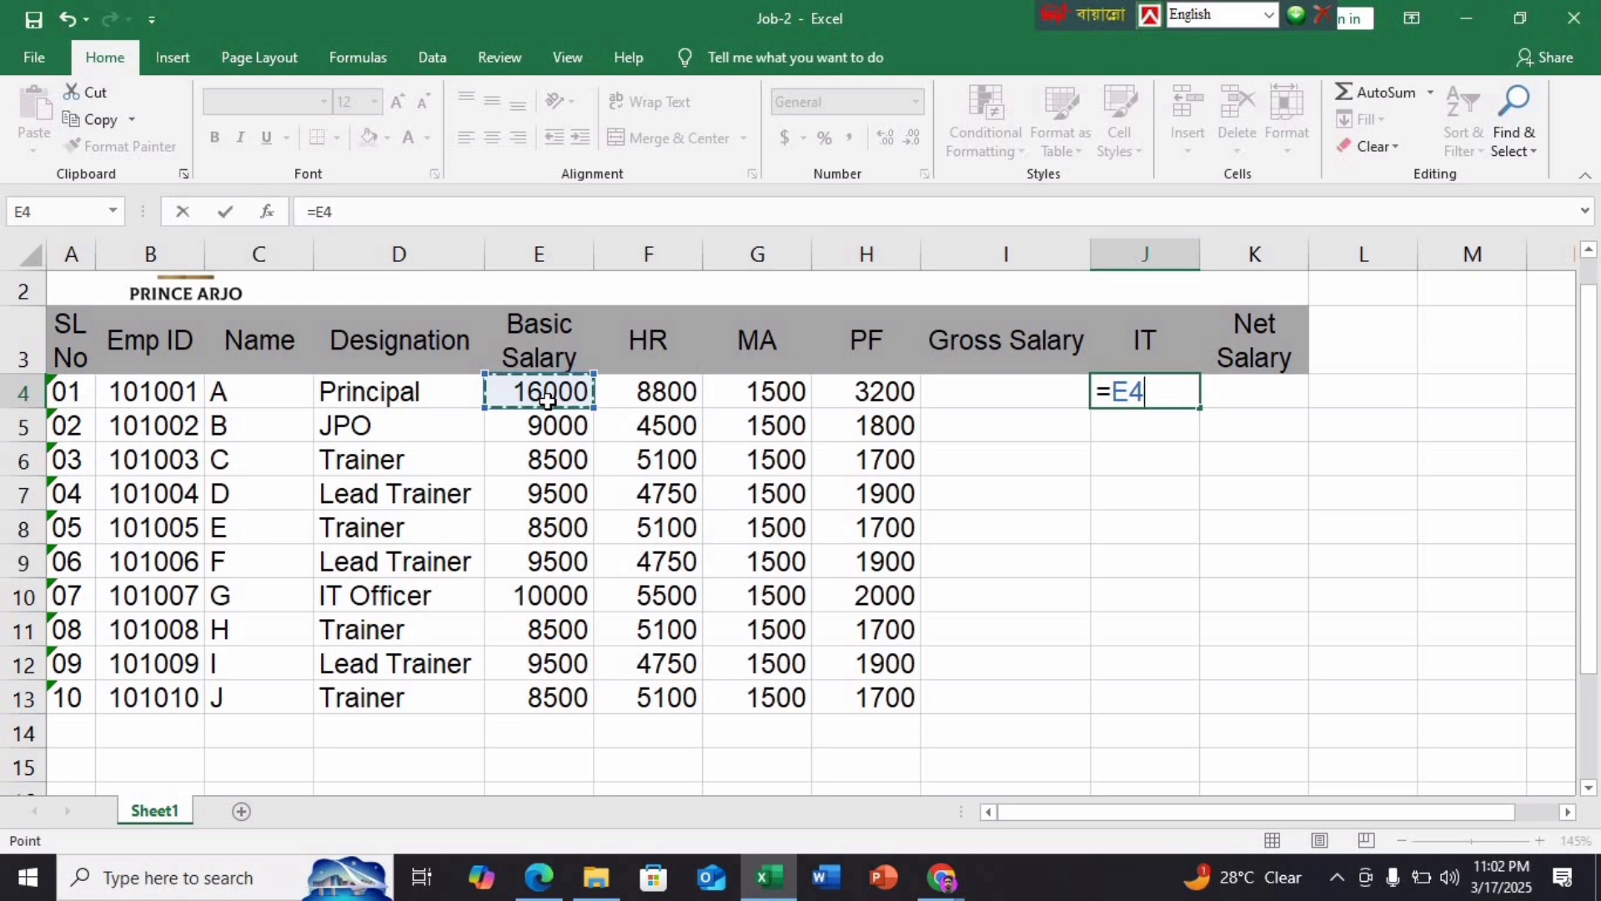
text(*15%)
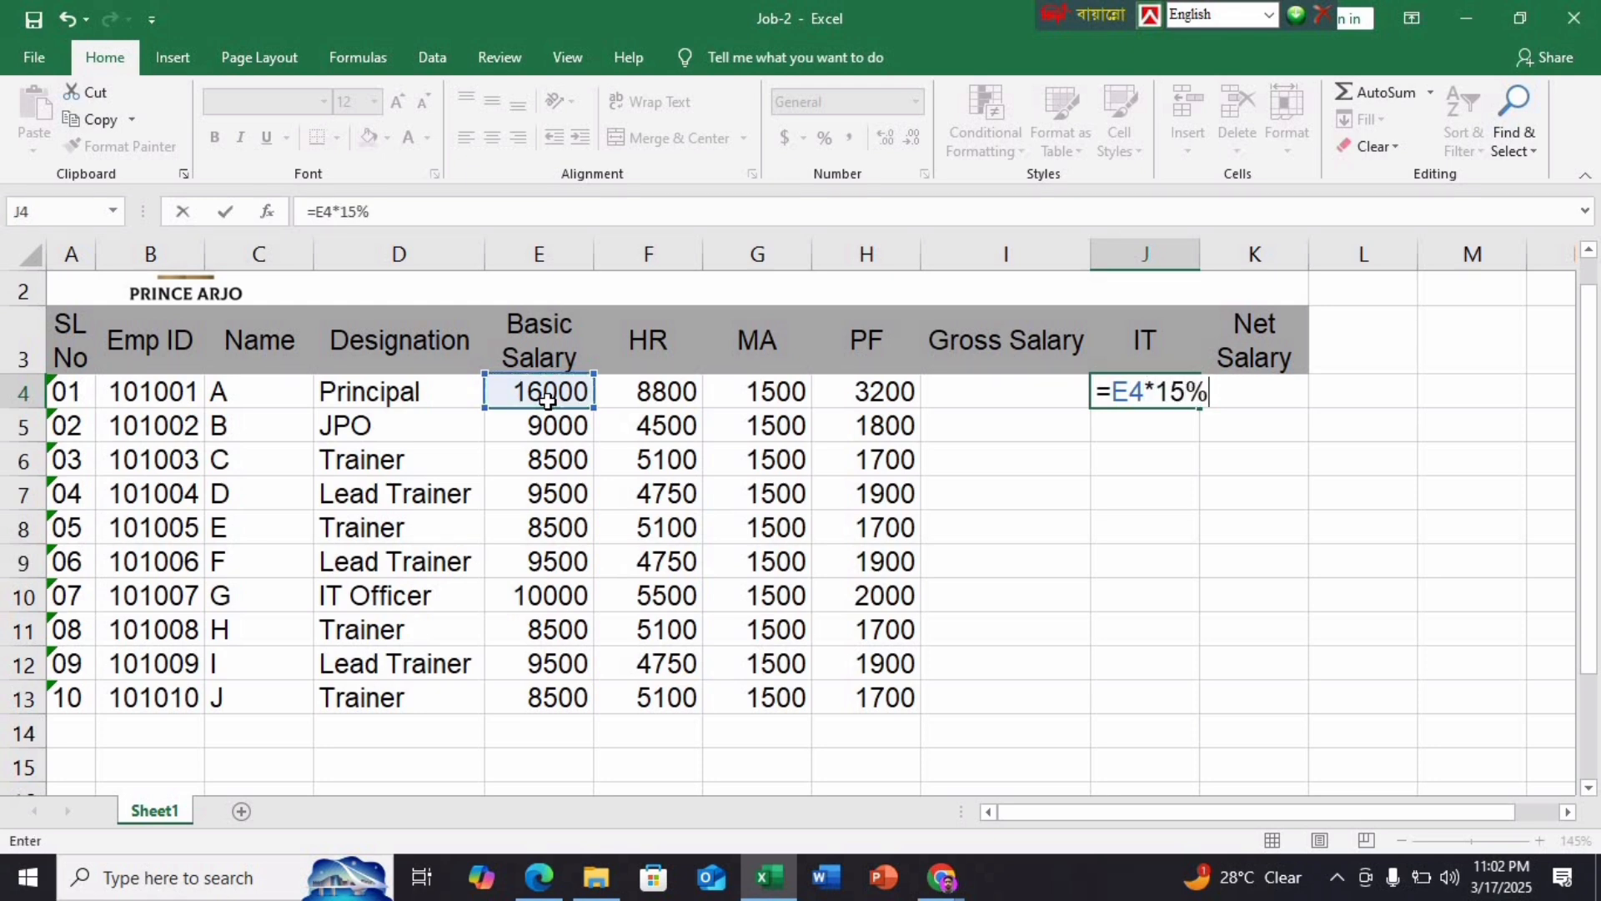
key(Return)
click(1163, 392)
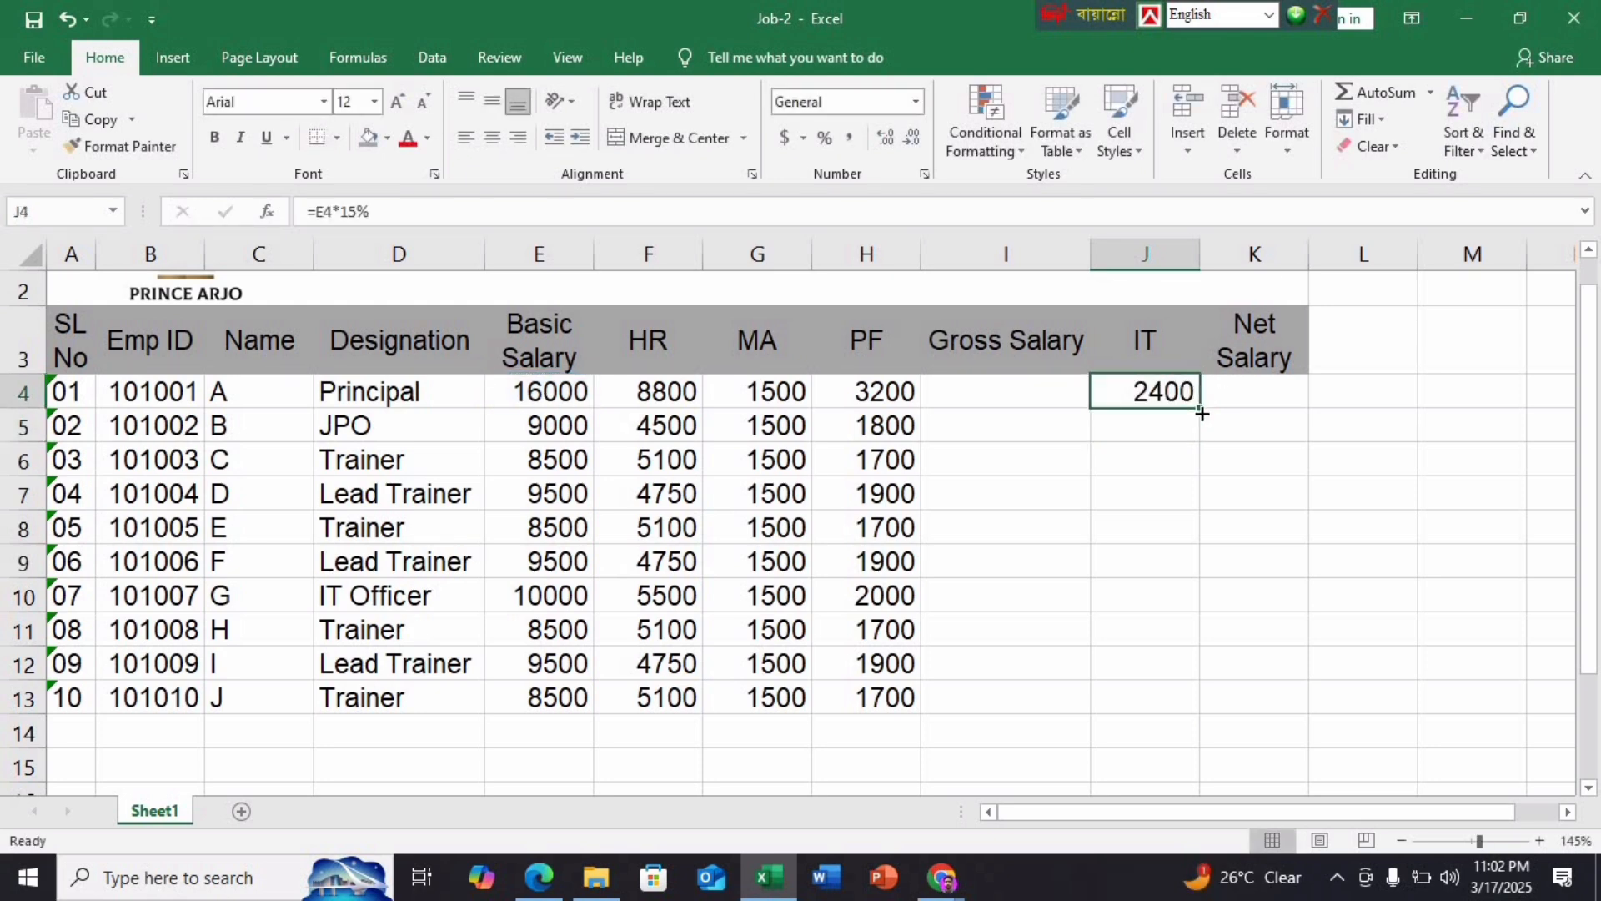
double_click(1198, 408)
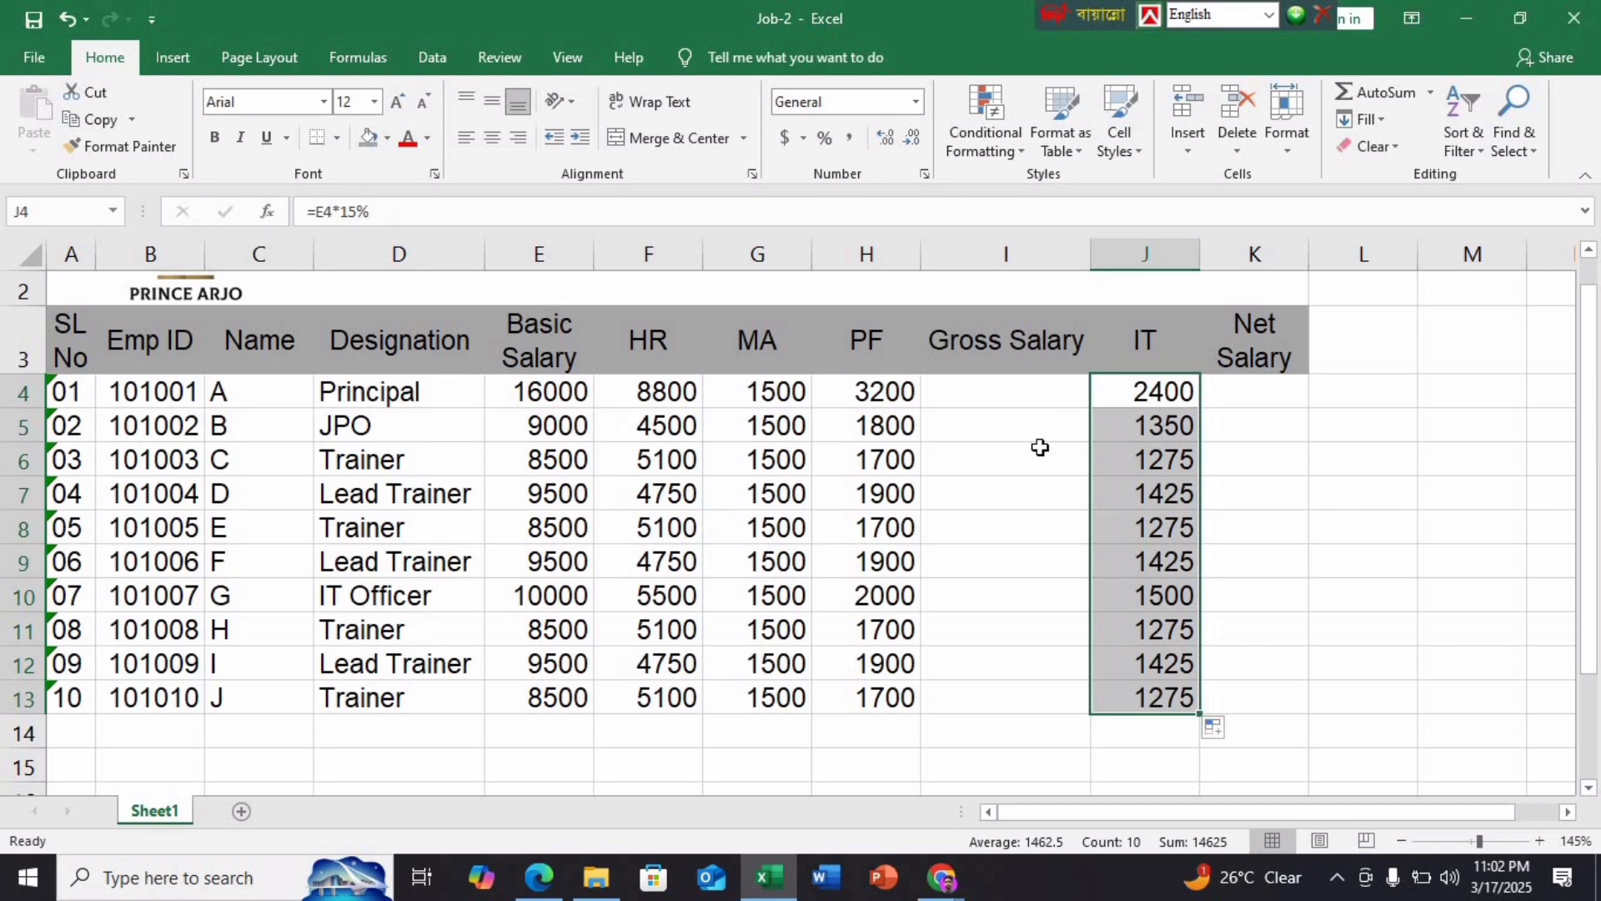
click(548, 885)
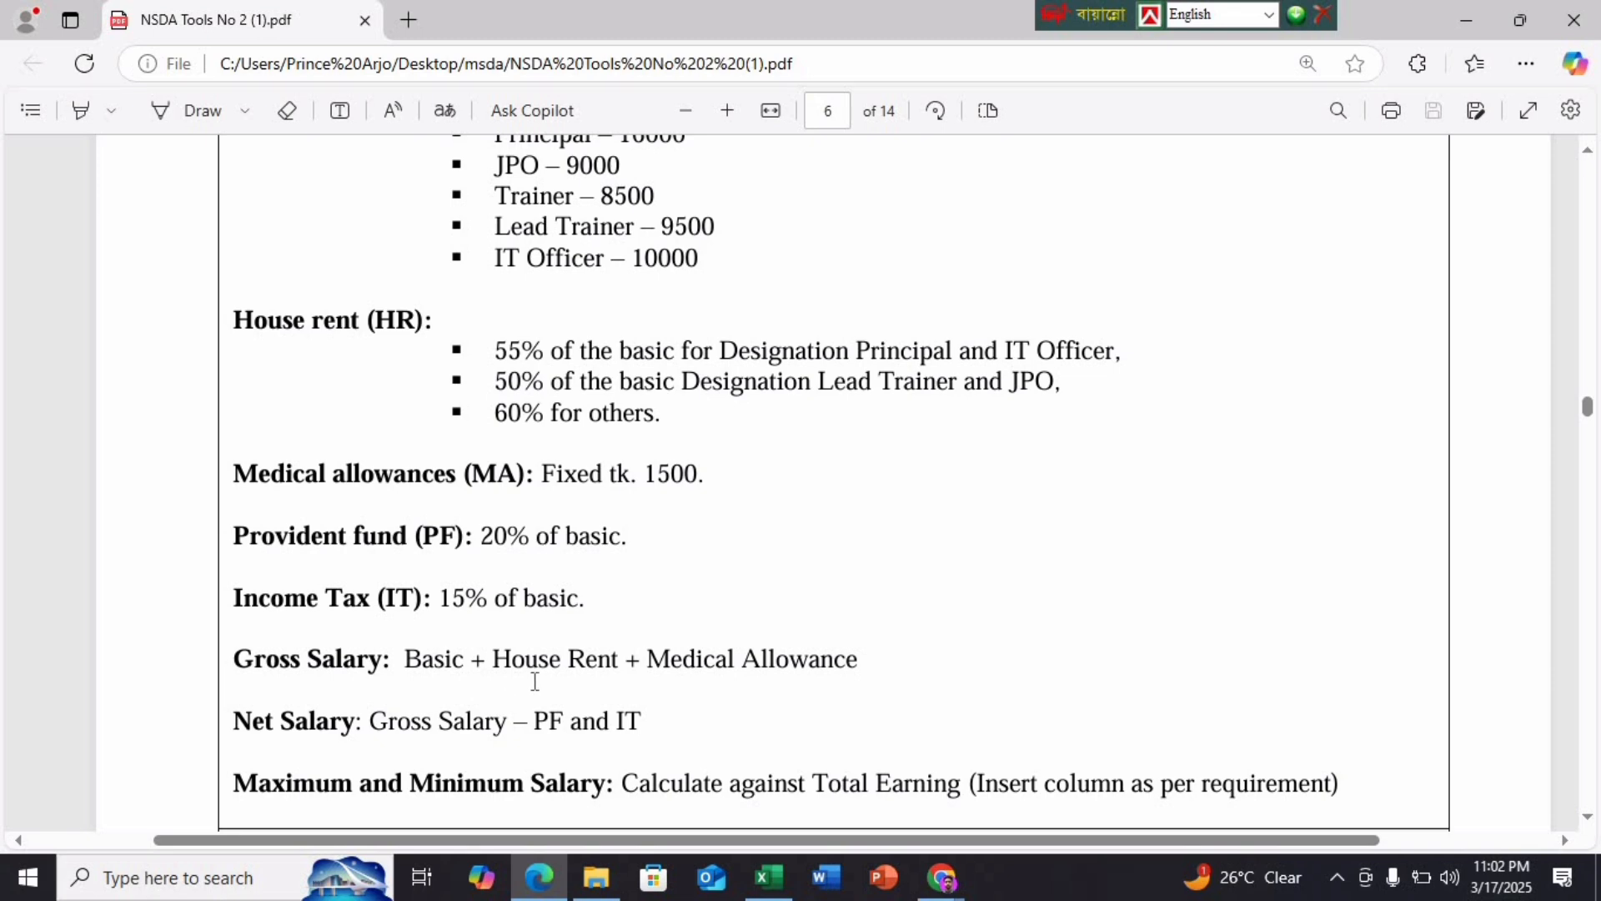
click(768, 877)
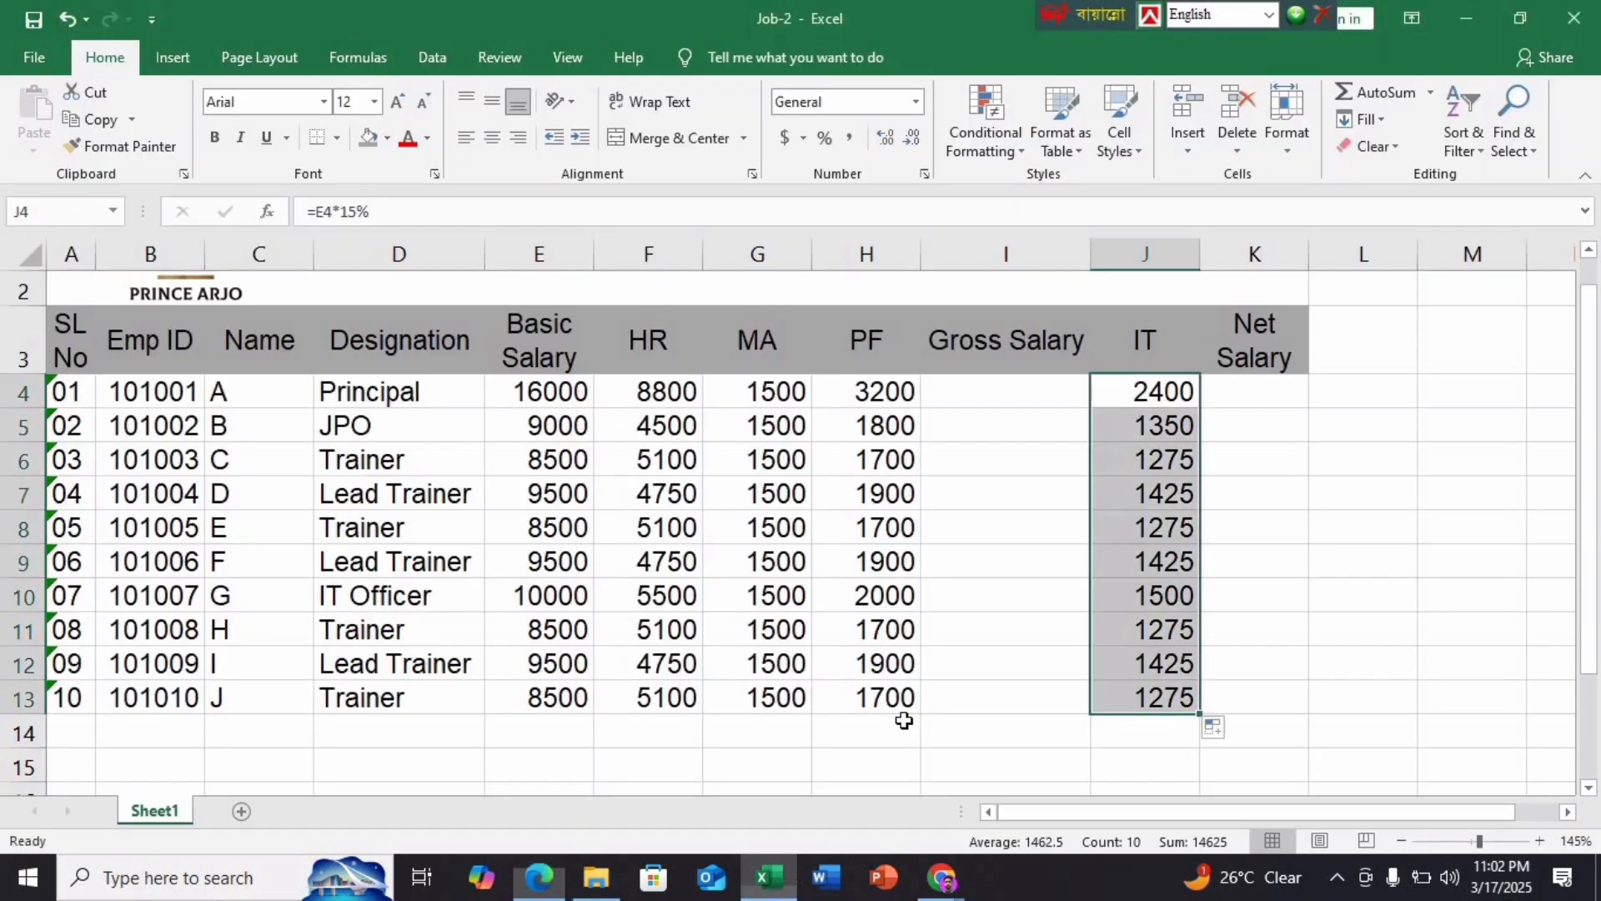
Enter =E4+F4+G4 in I4 and fill it down to I13, giving 26300 for the Principal
click(1001, 389)
text(=)
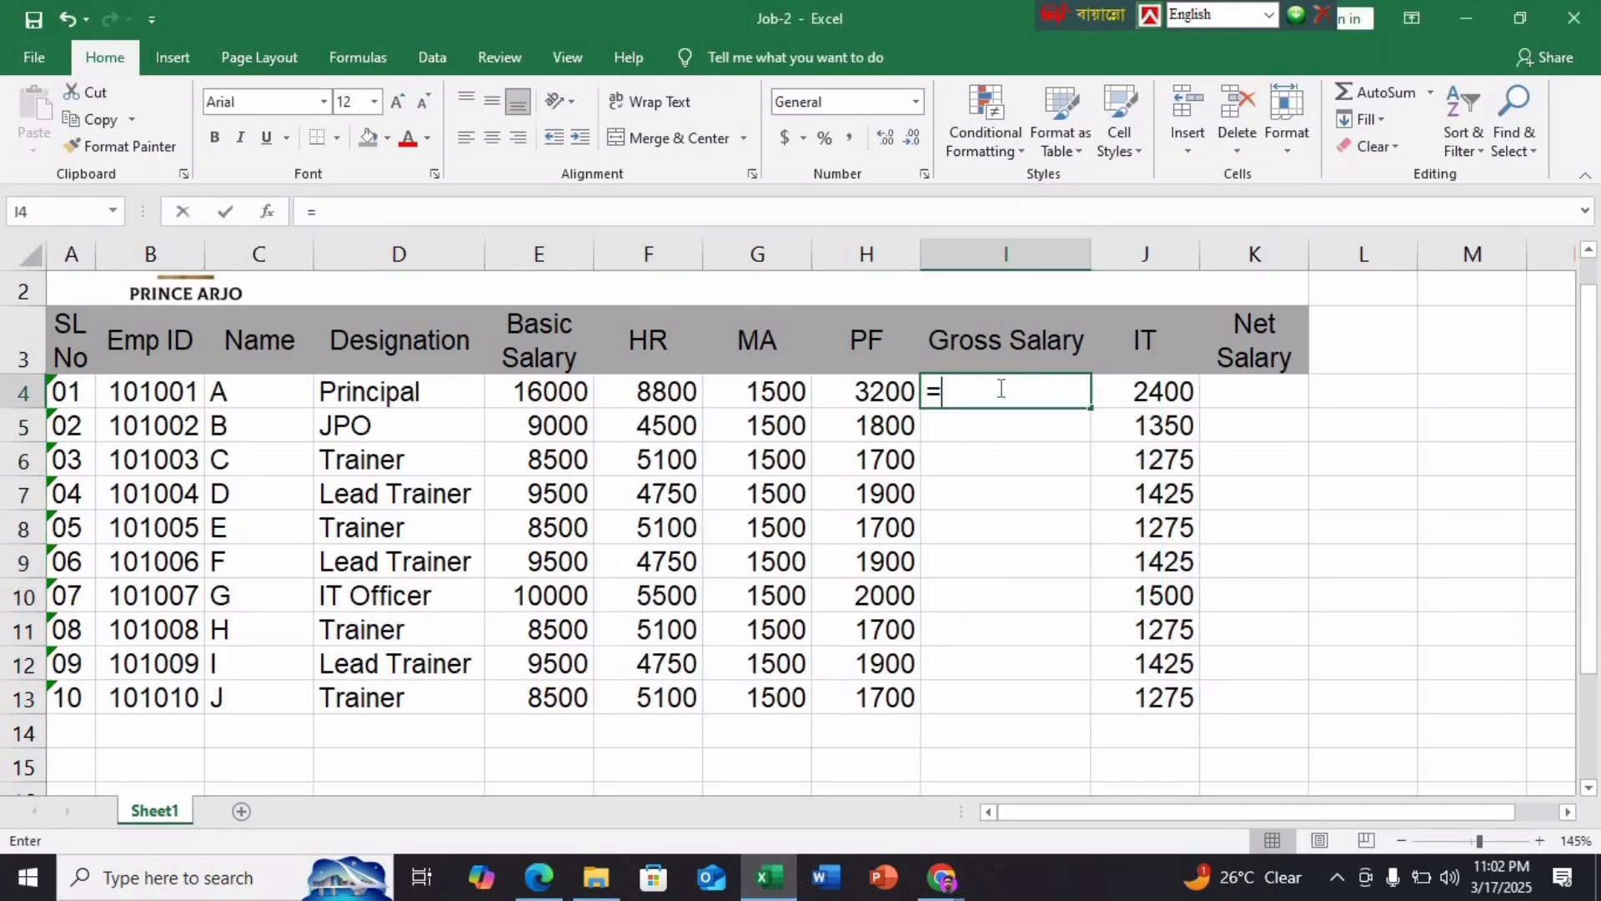
click(567, 392)
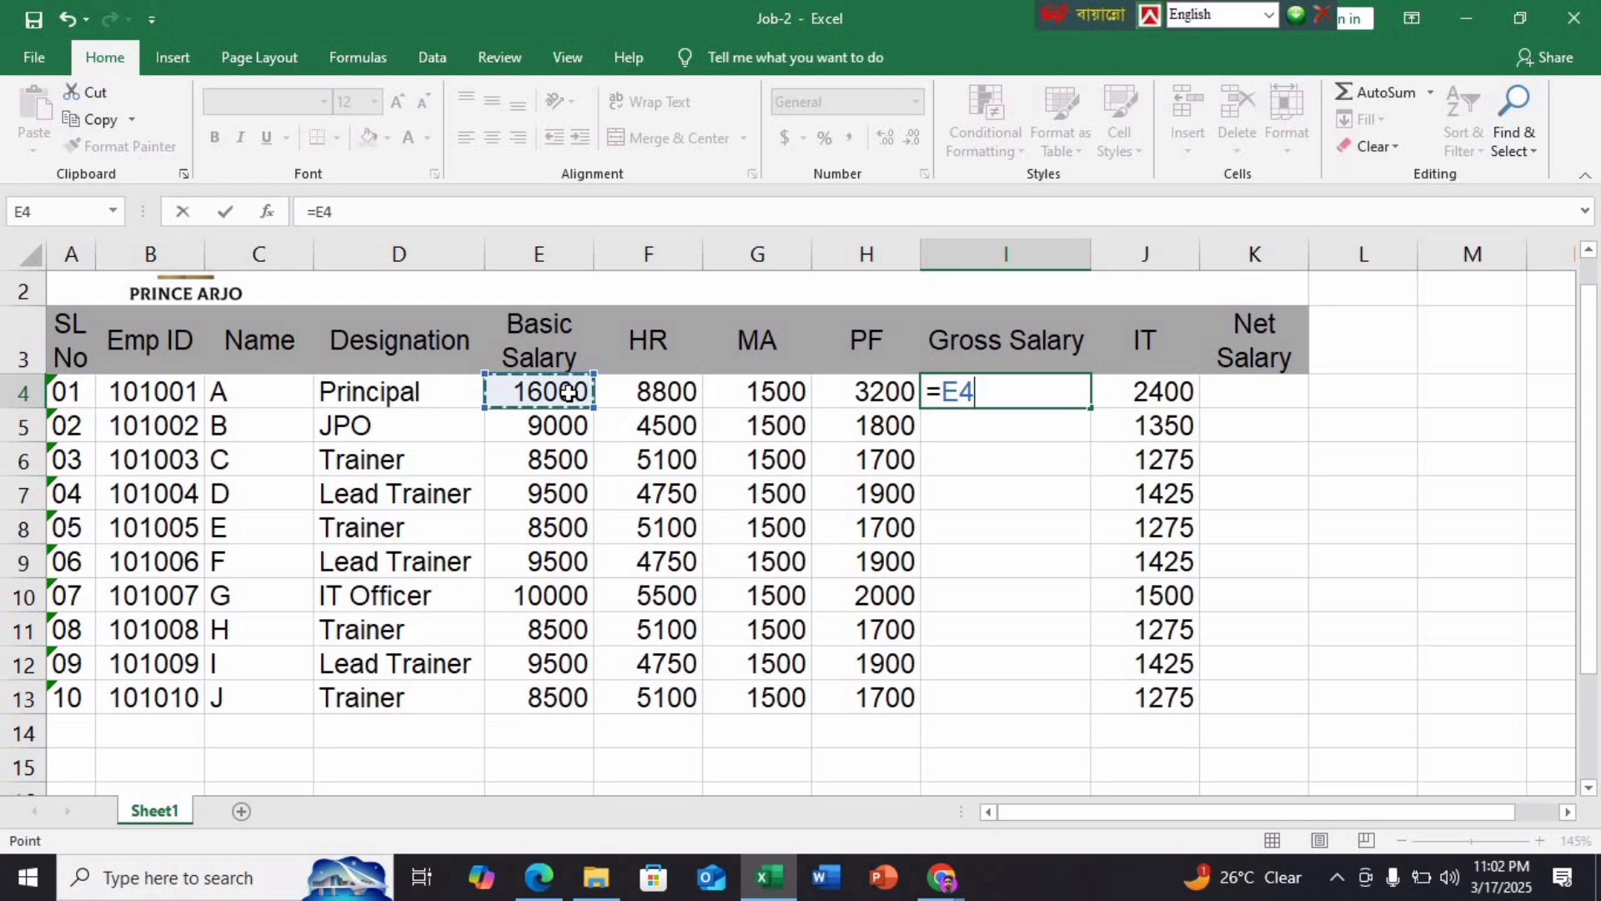
text(+)
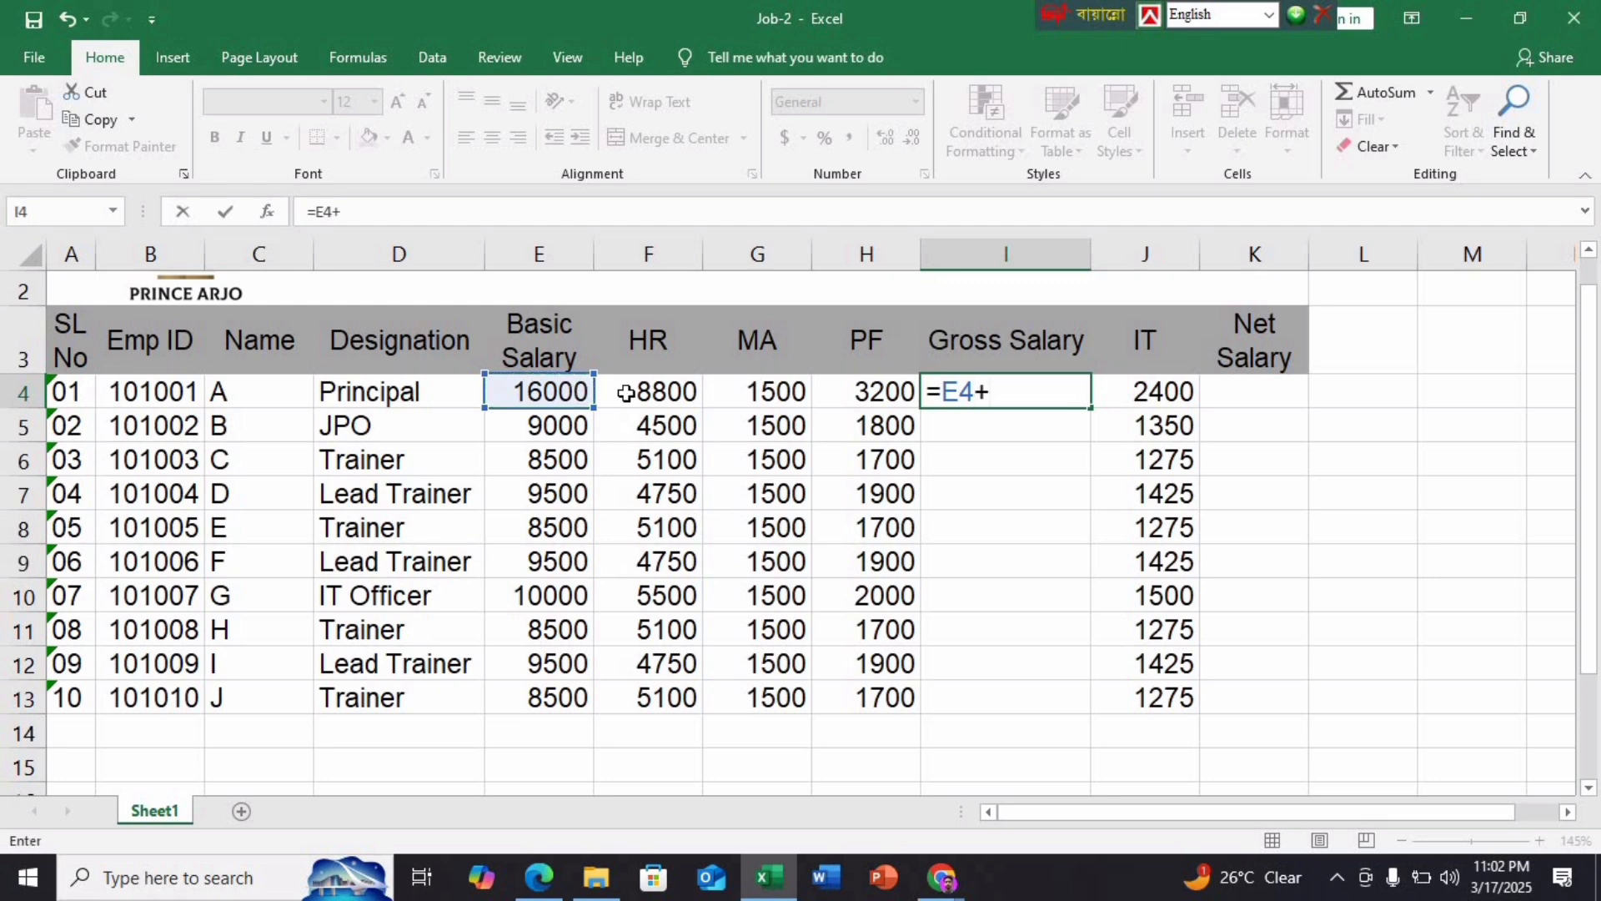
click(640, 392)
text(+)
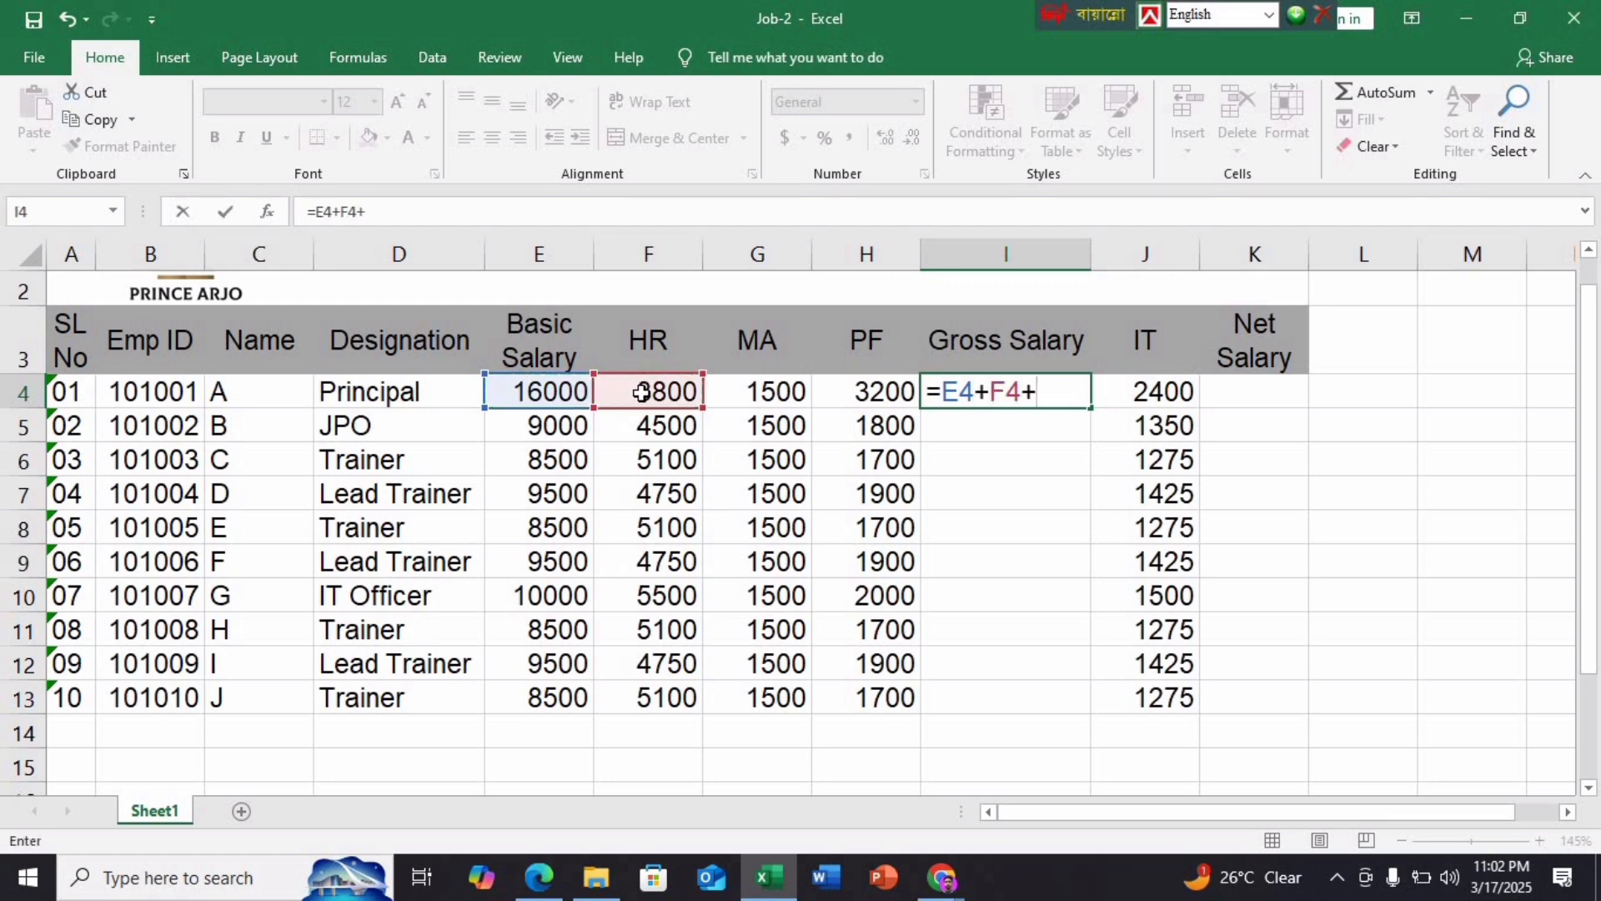
click(791, 393)
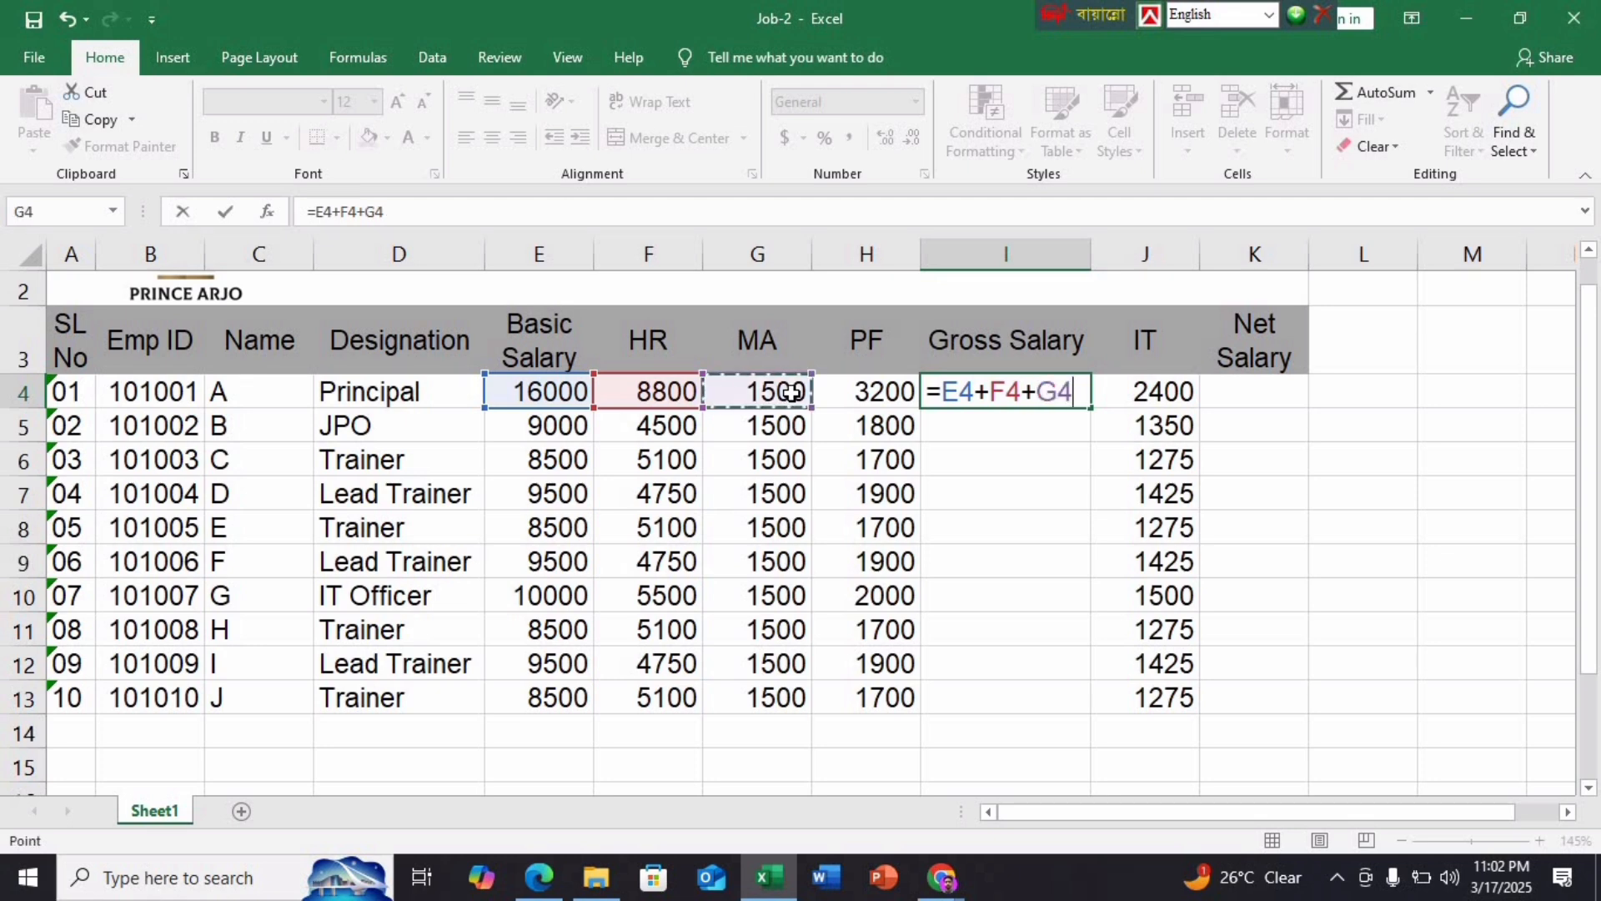
key(Return)
click(1017, 392)
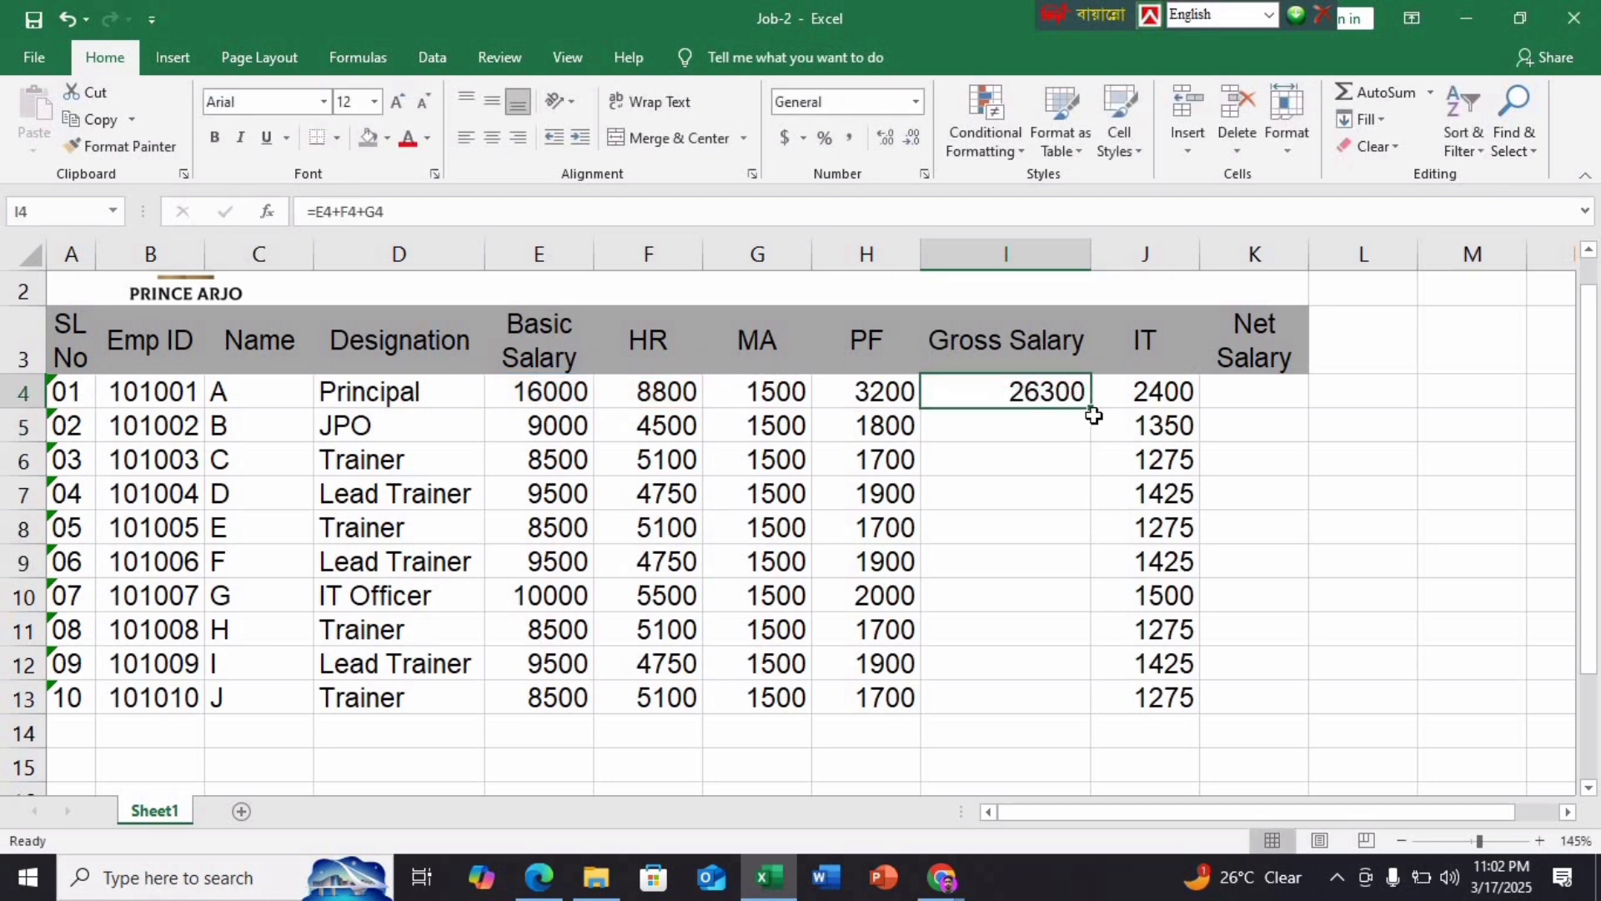
double_click(1090, 408)
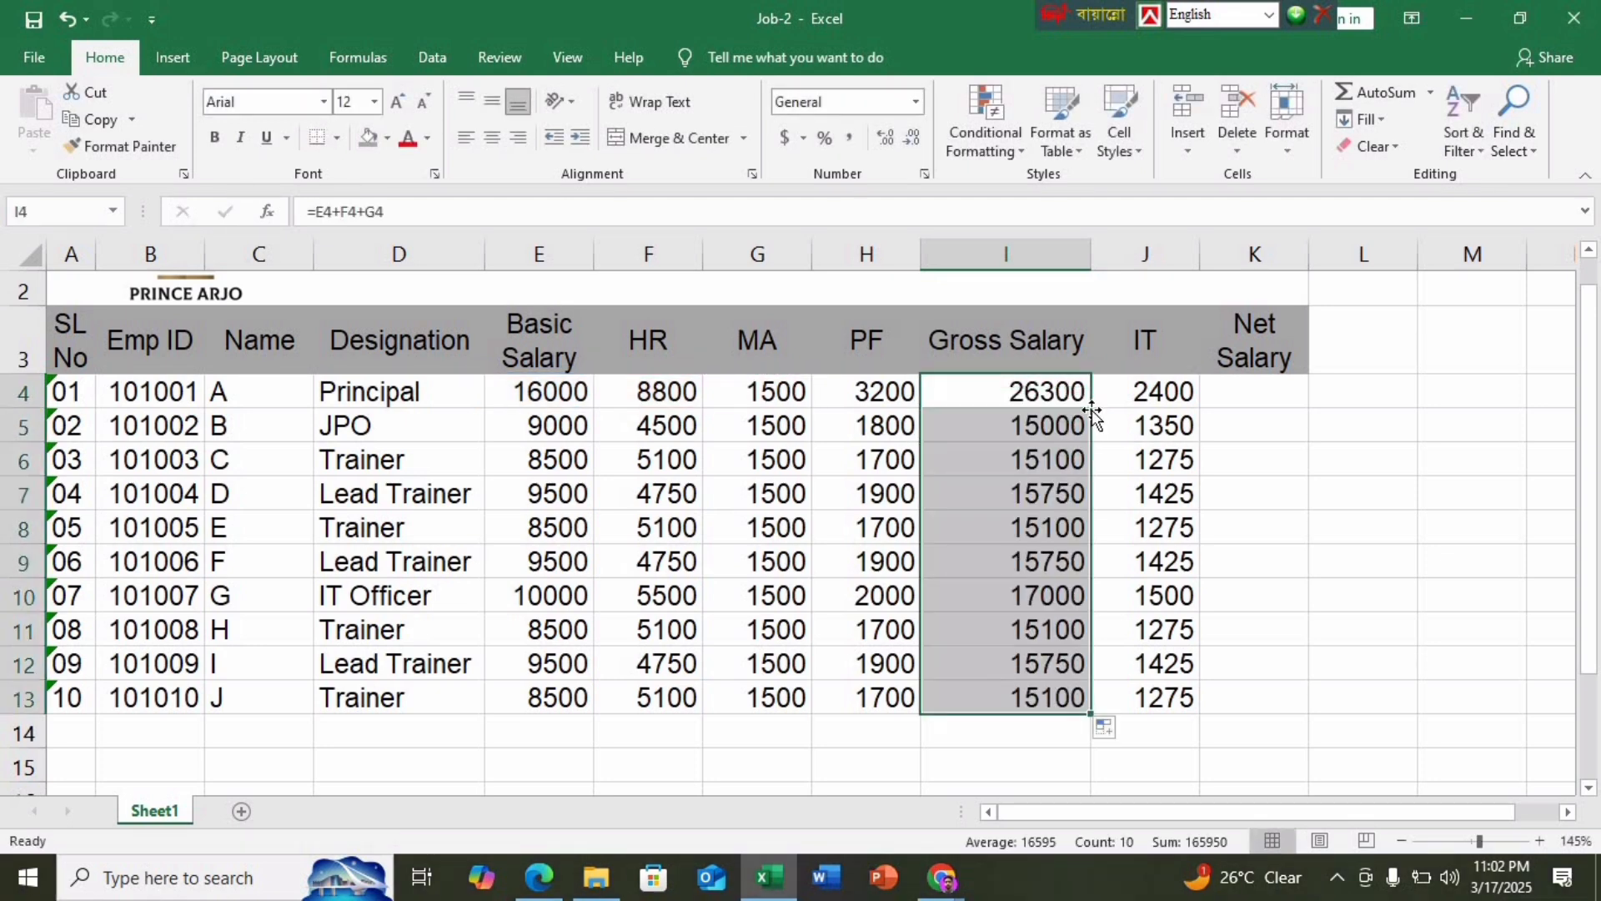
double_click(1036, 392)
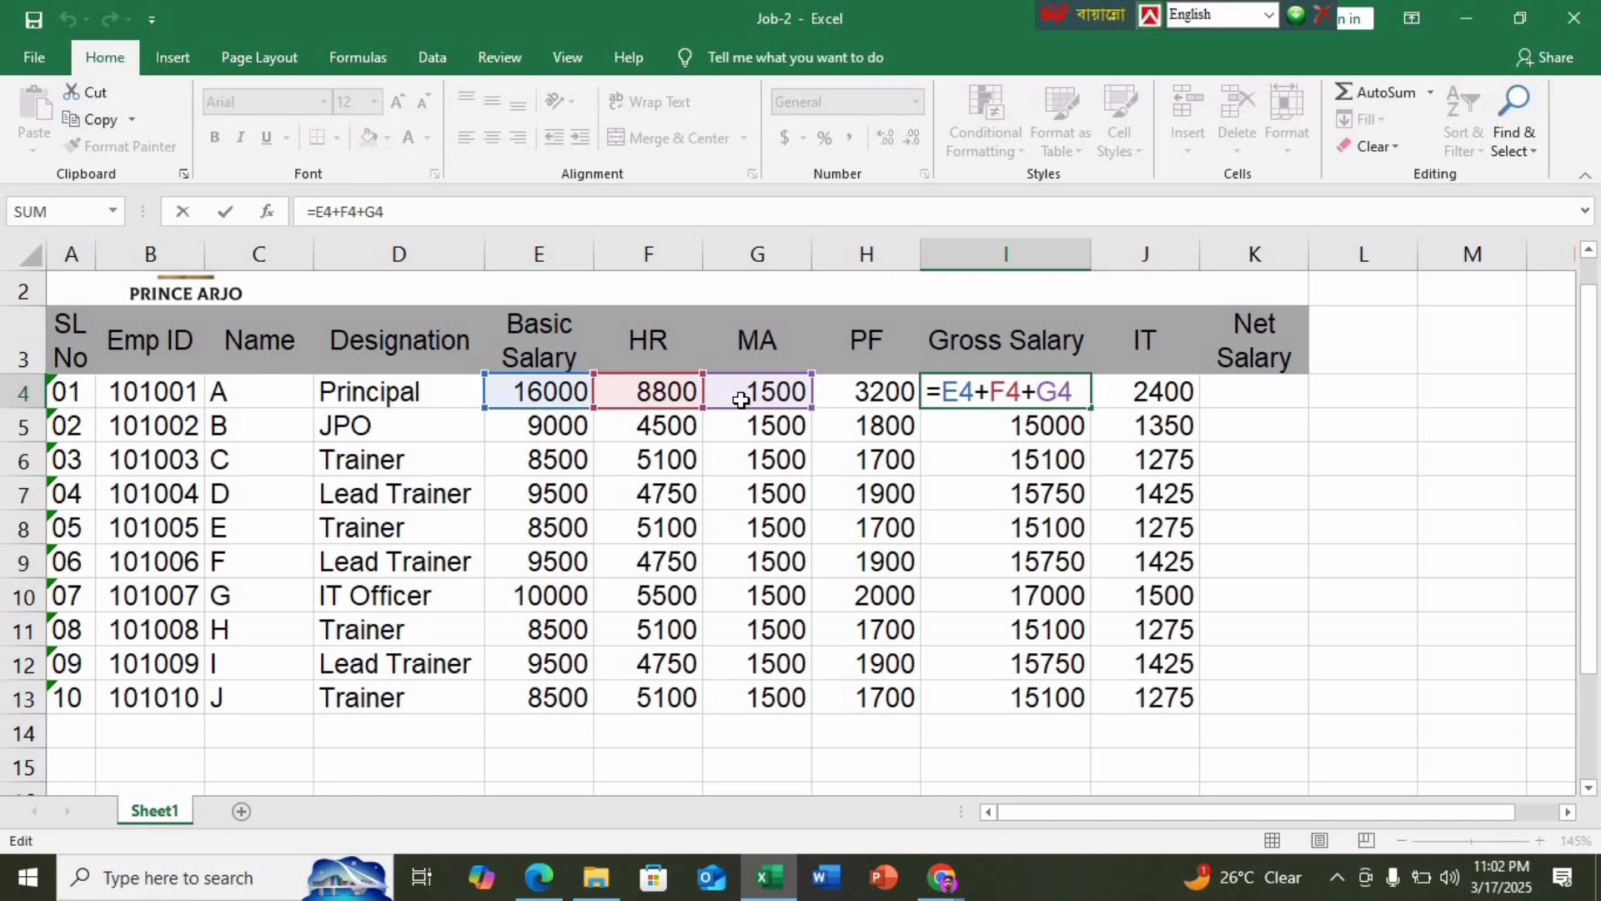
key(Return)
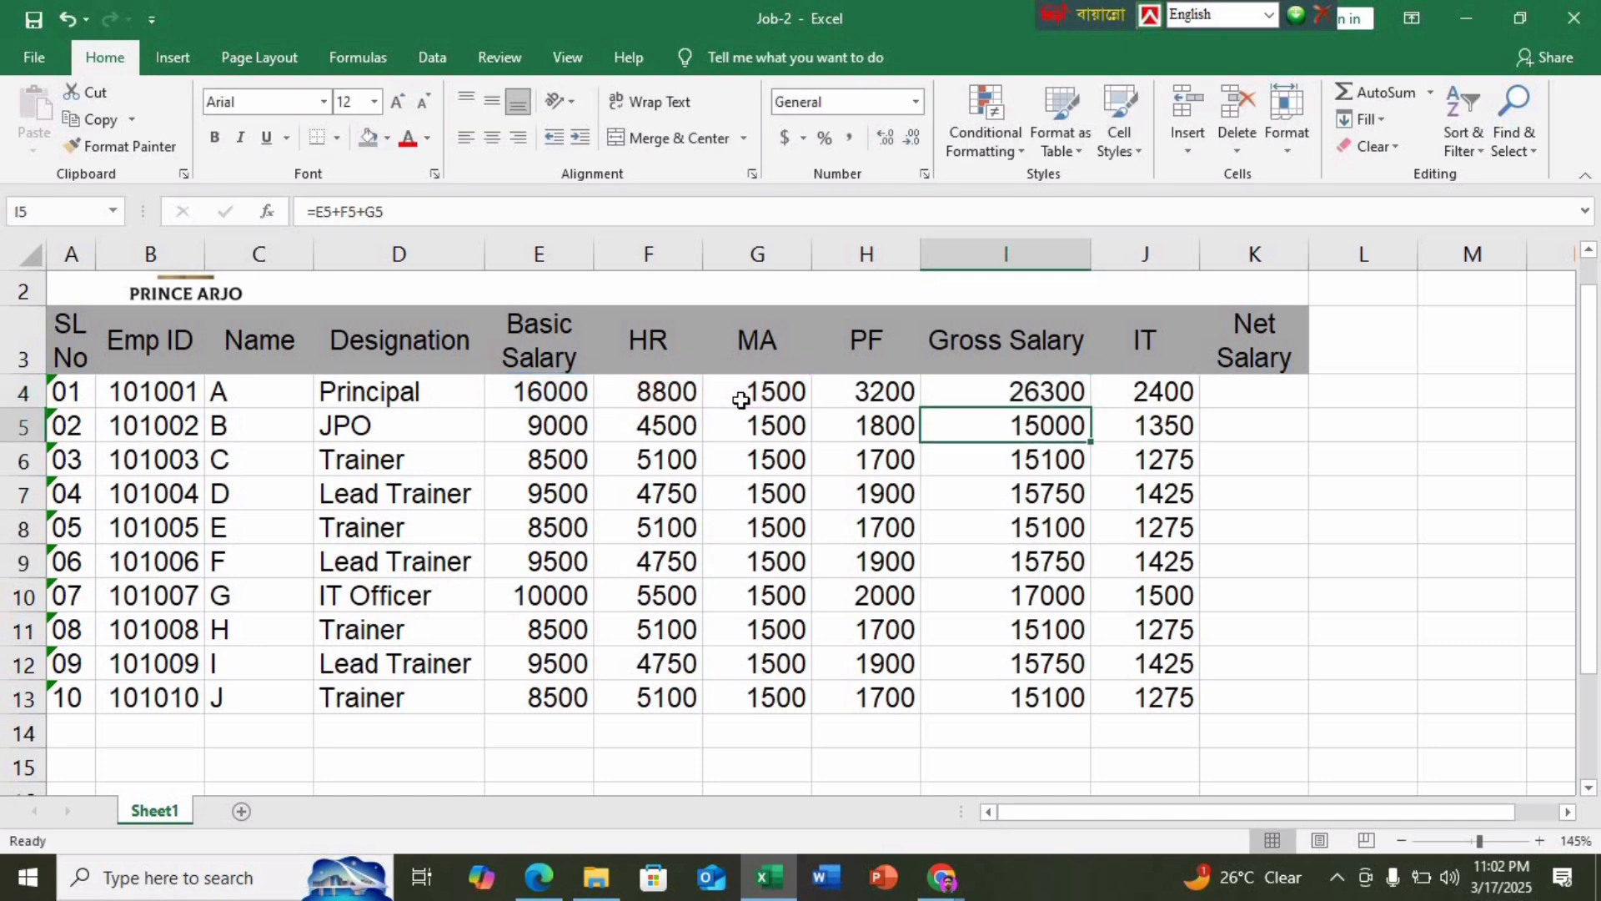
click(540, 876)
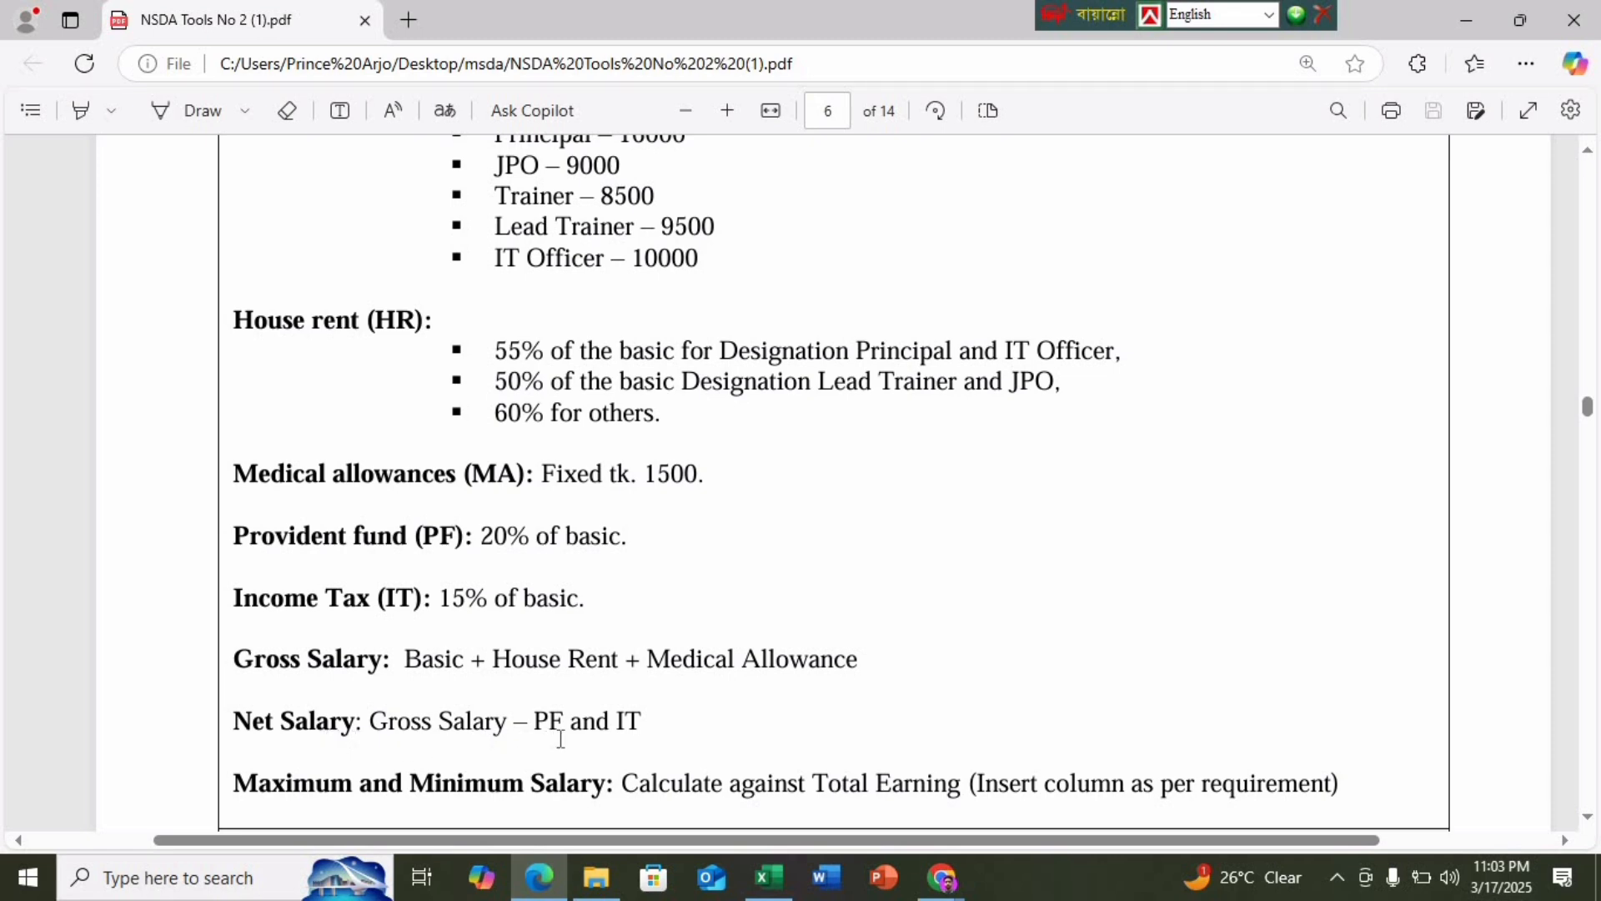
Enter the Net Salary formula =I4-(H4+J4) in K4
click(768, 876)
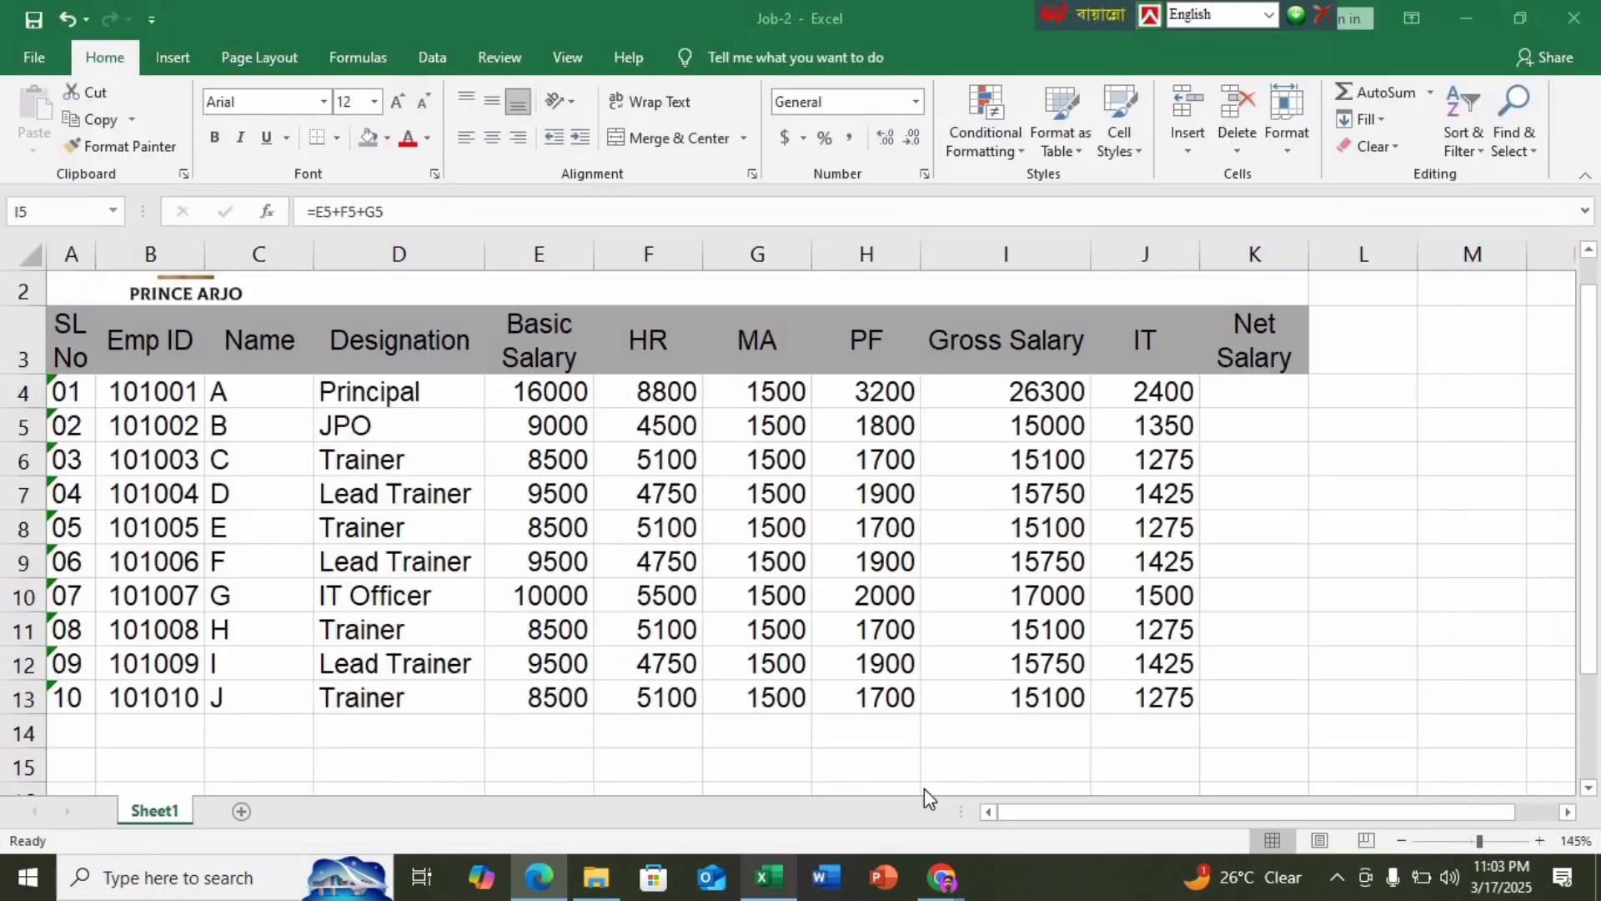
click(1269, 394)
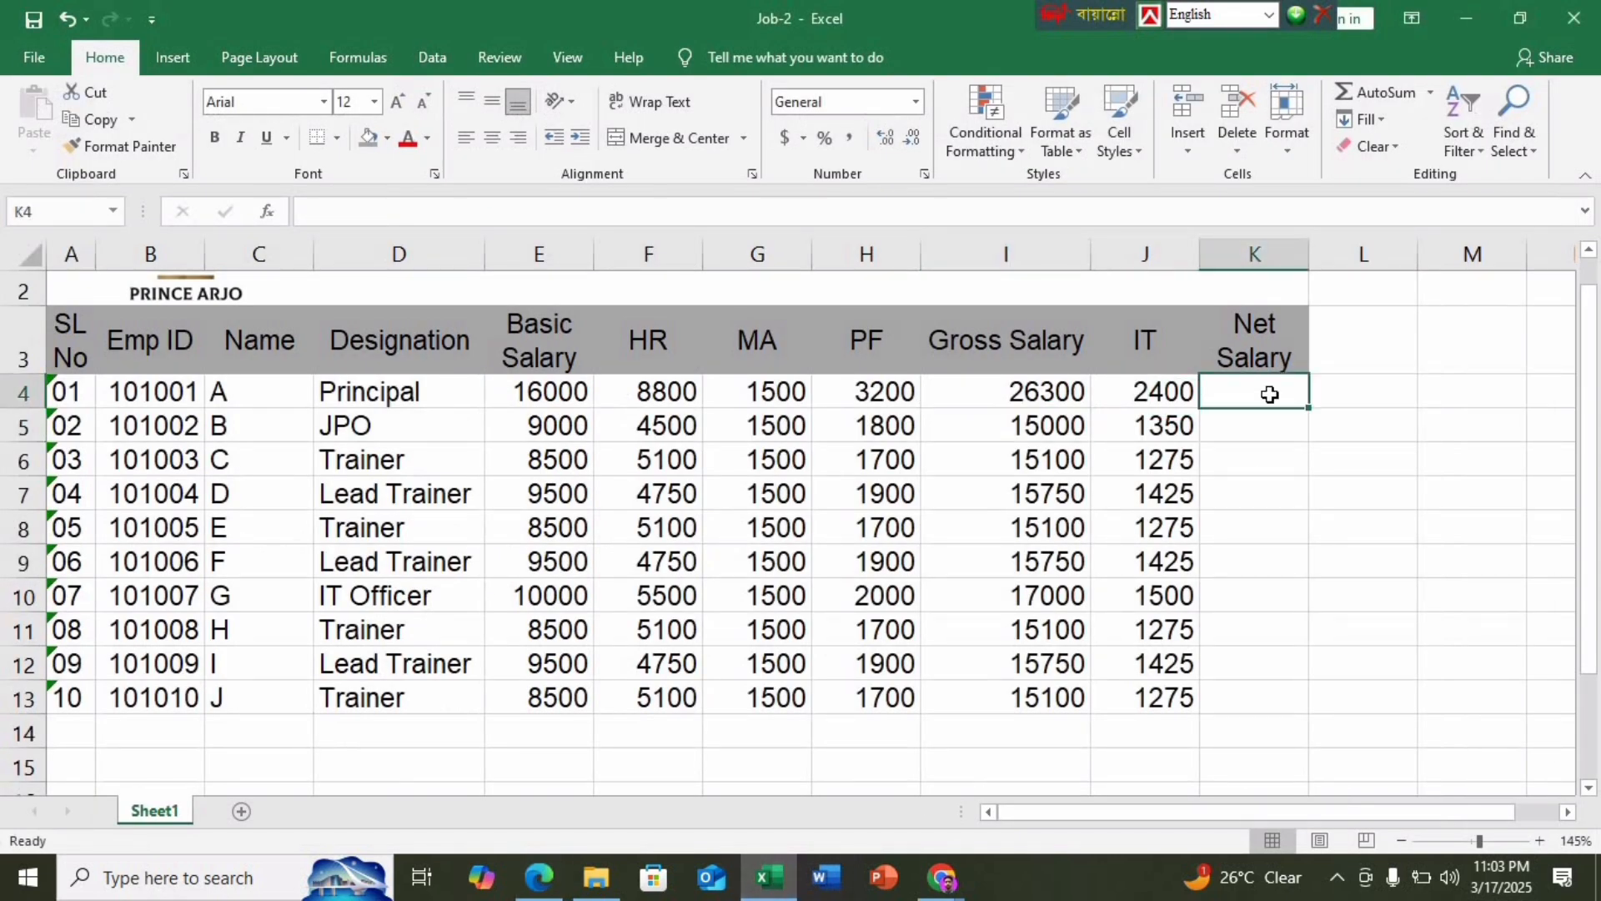
text(=)
click(1060, 391)
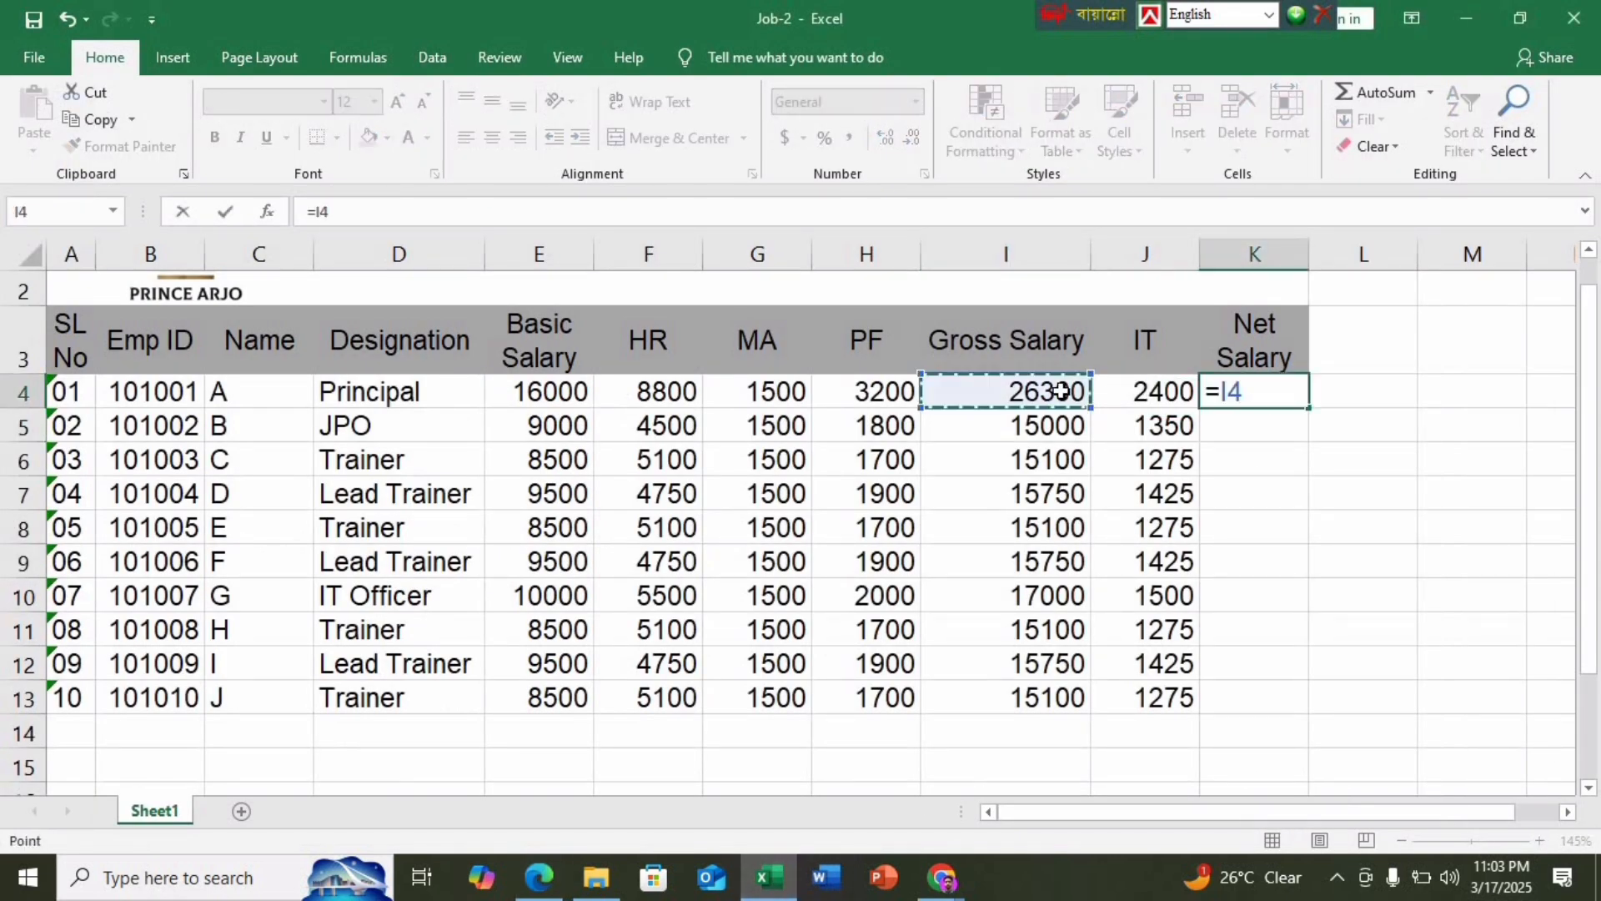
text(-()
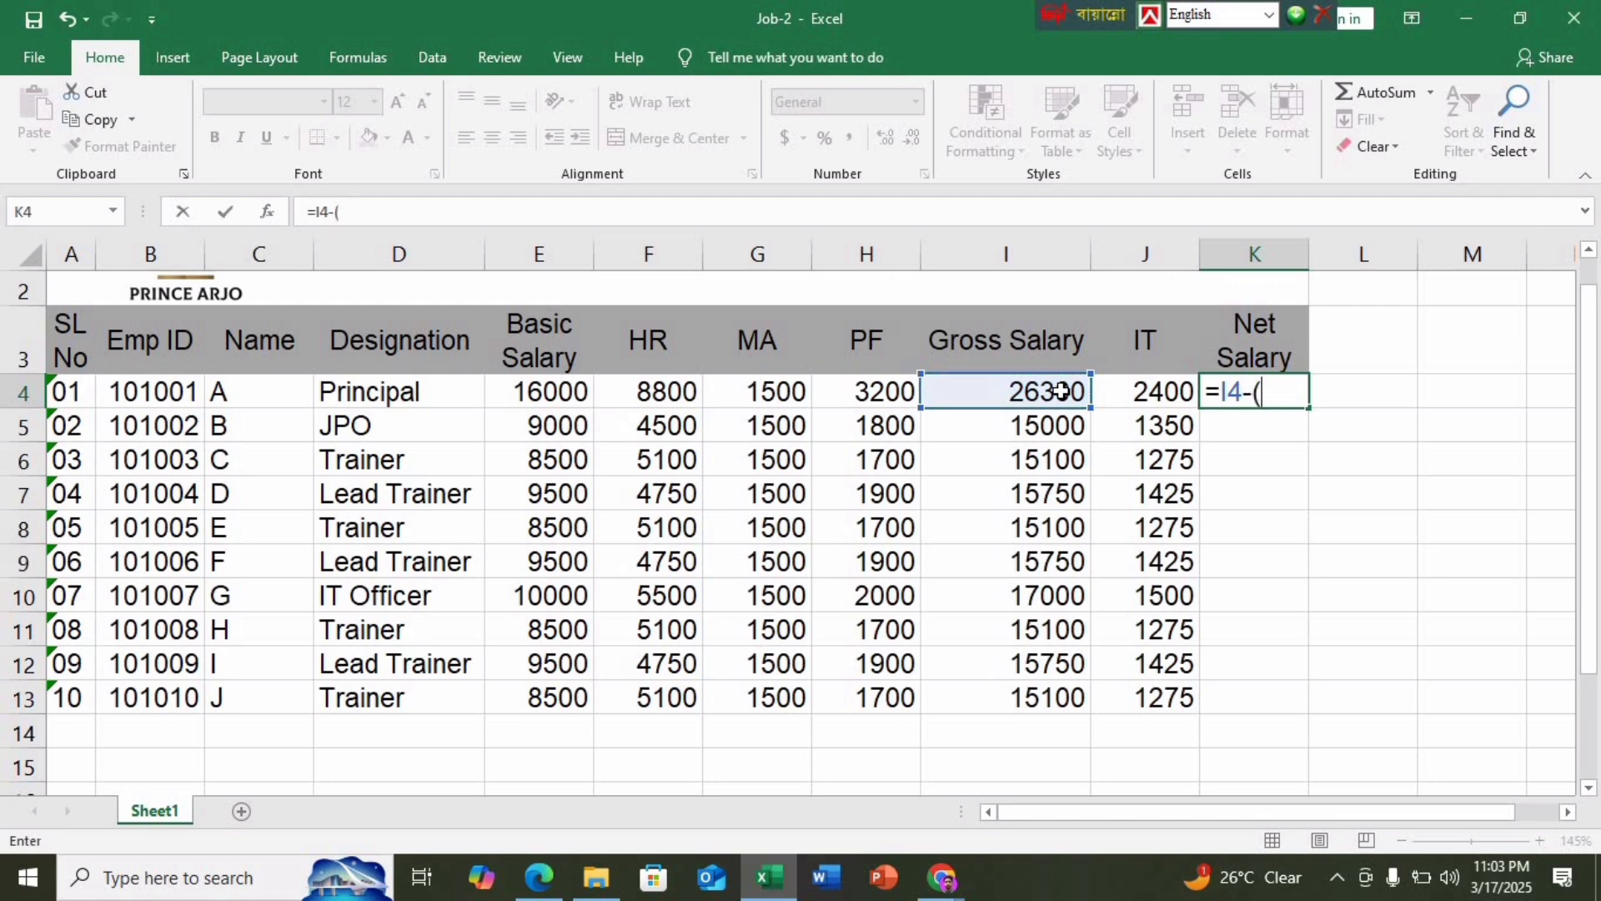
click(877, 391)
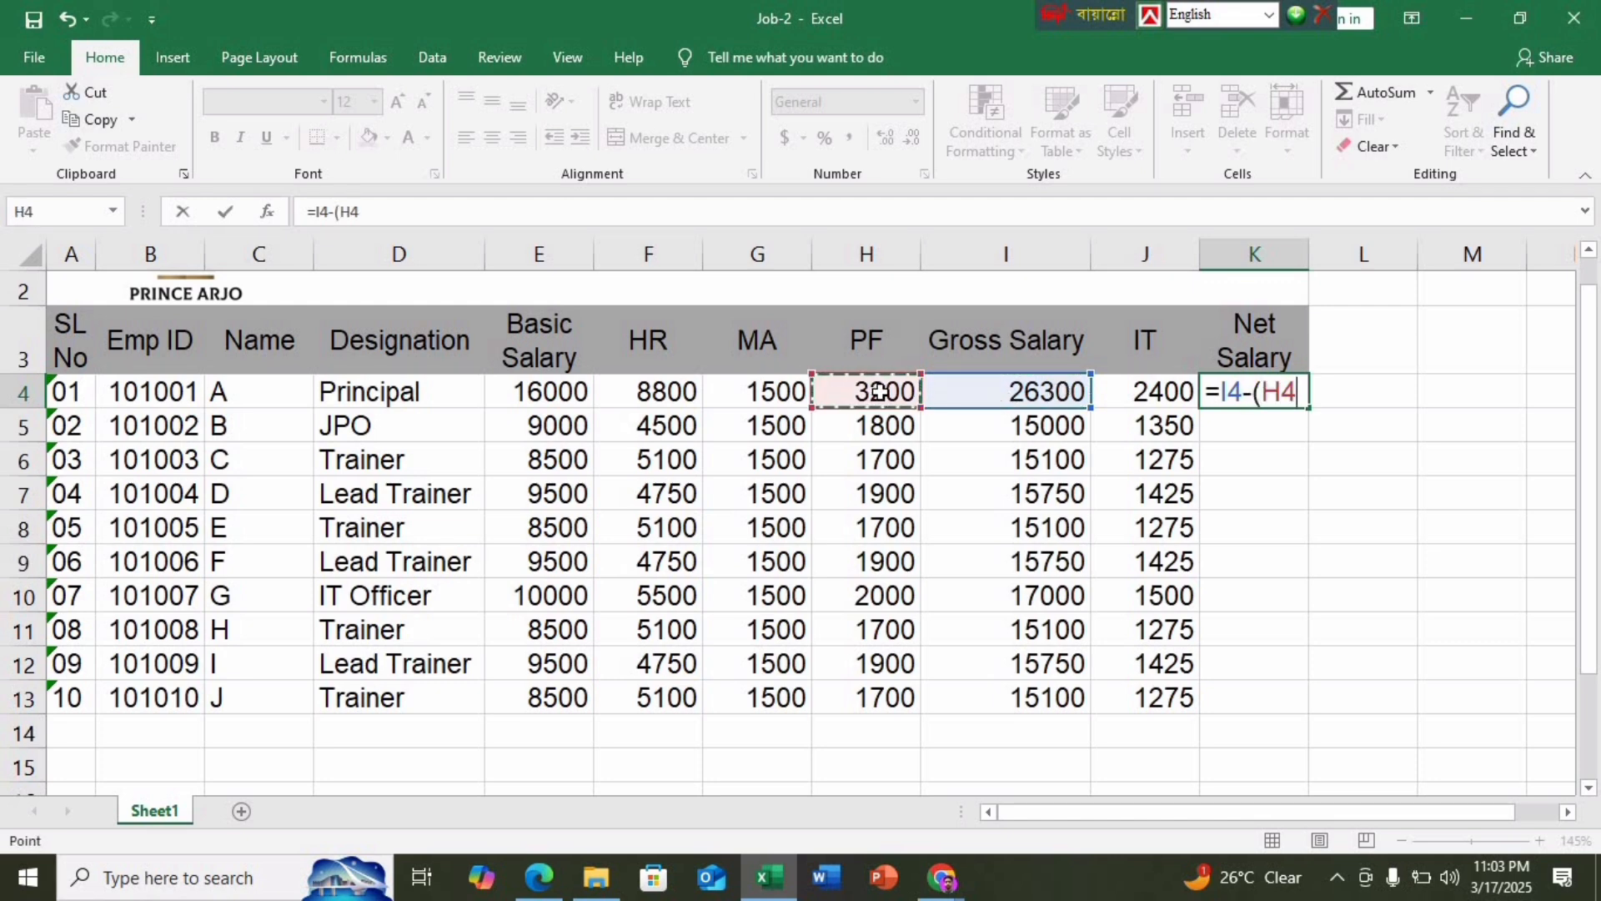
text(+)
click(1158, 385)
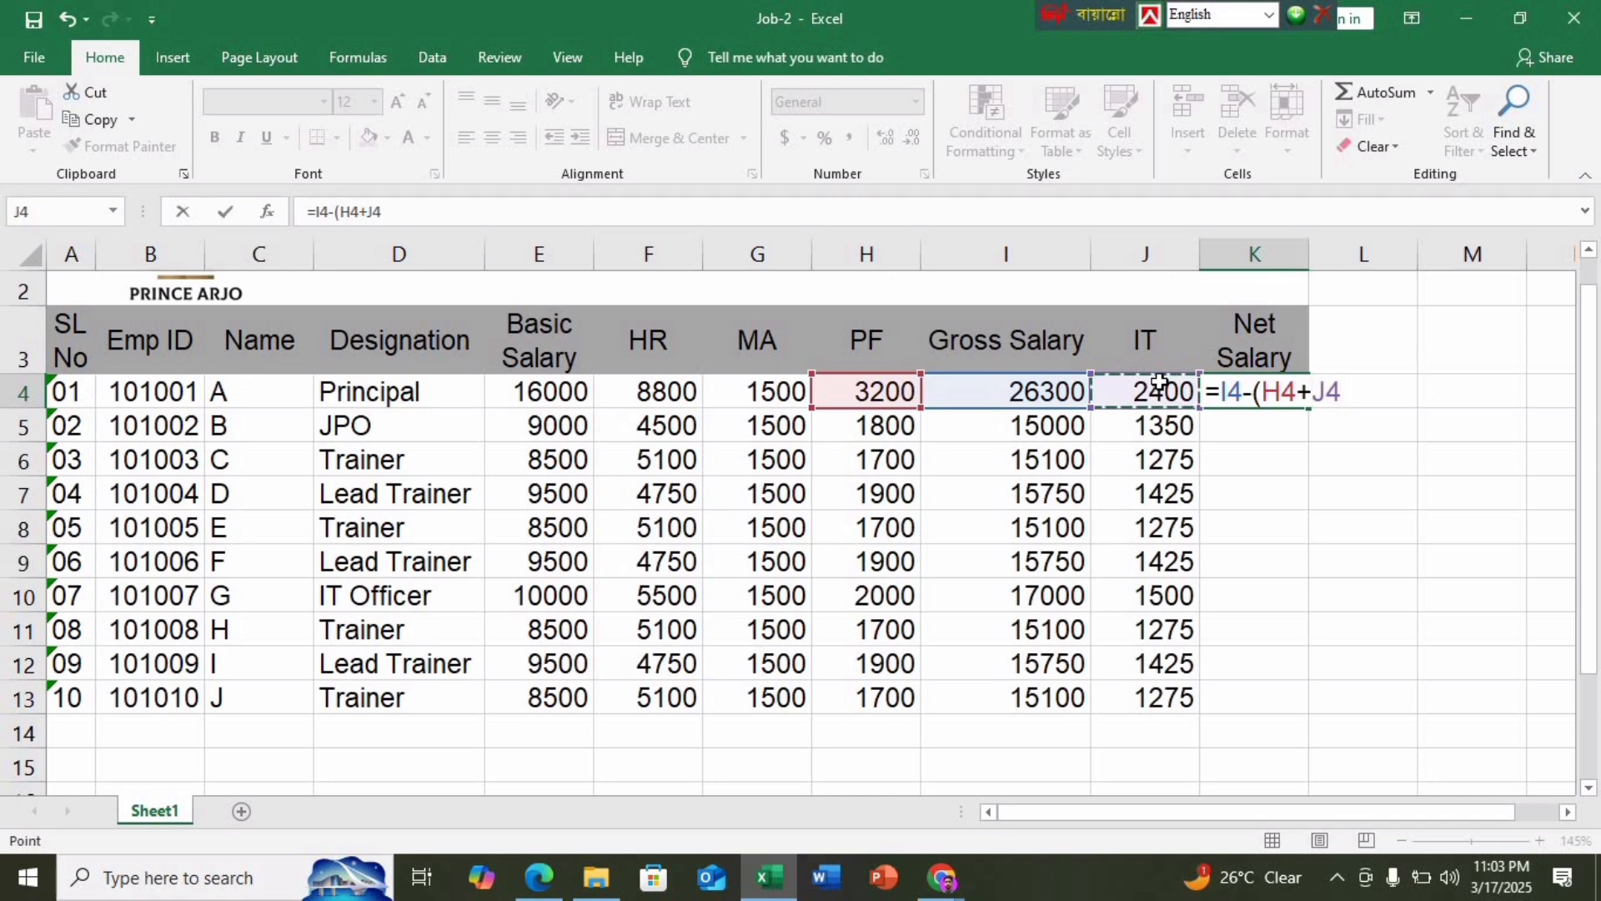
text())
key(Return)
Test the alternative =I4-H4-J4 in L4, confirm 20700, then delete it
click(1349, 401)
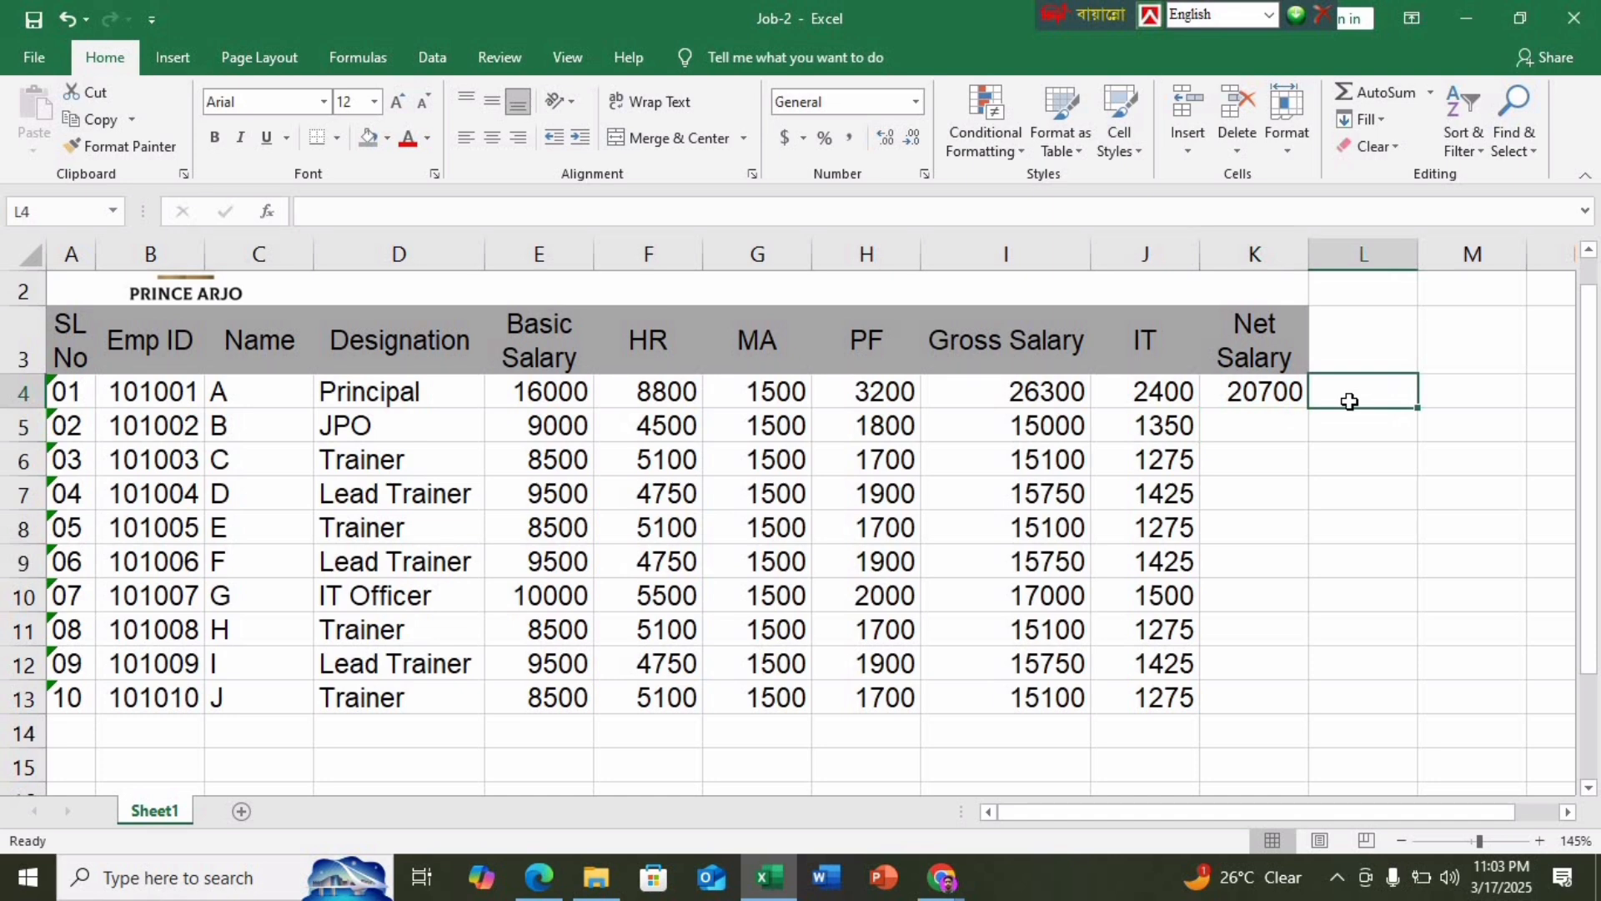
text(=)
click(1070, 392)
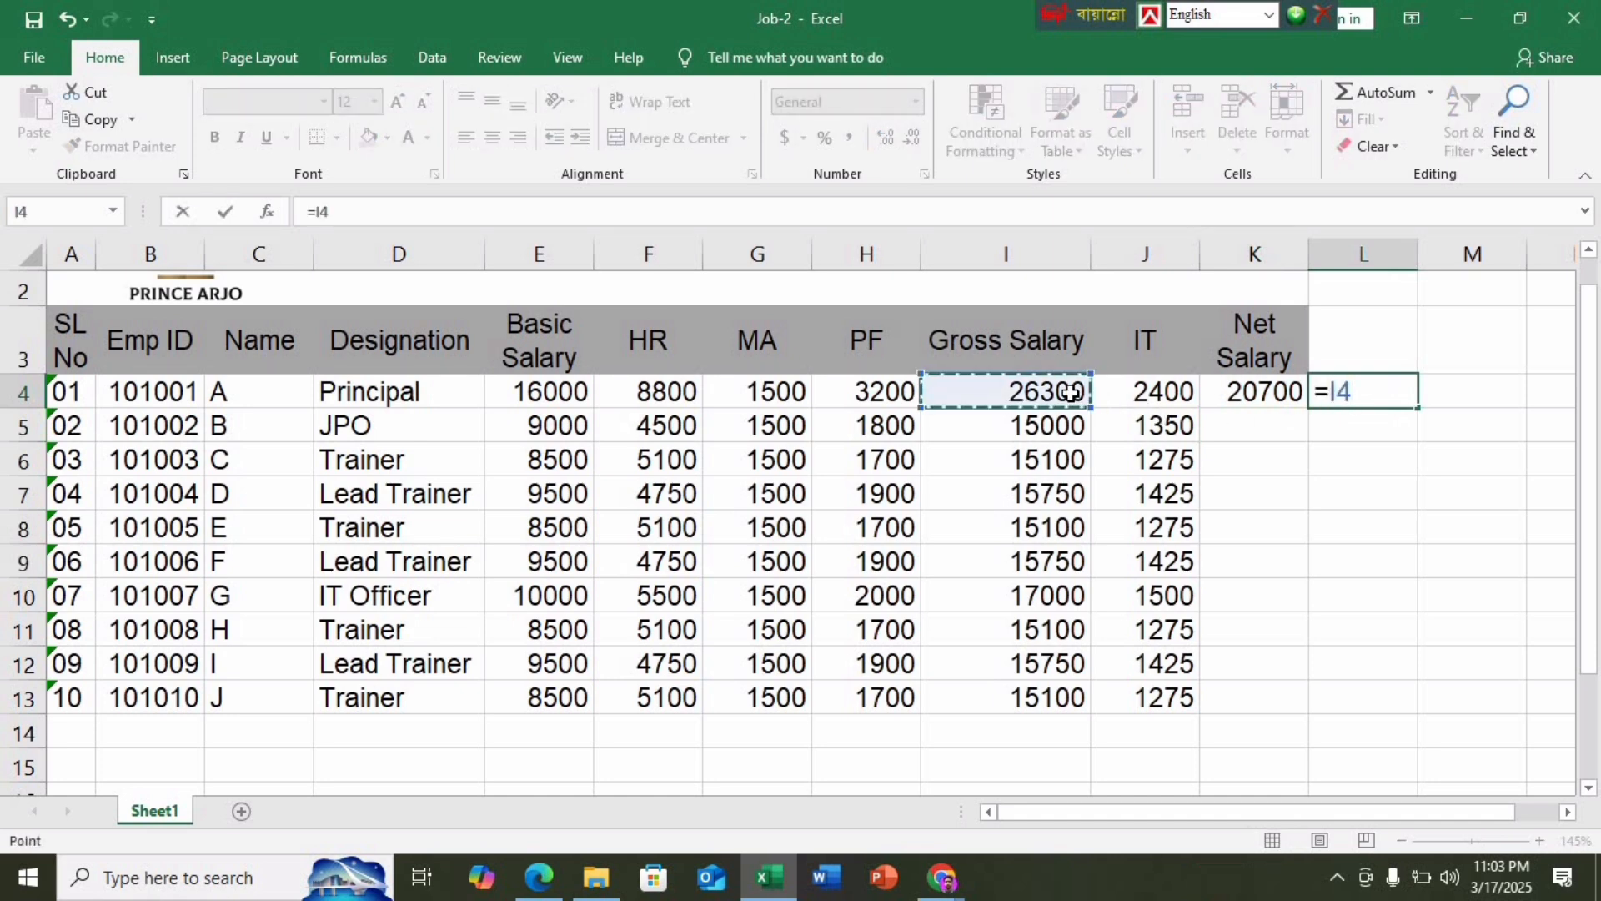
text(-)
click(901, 389)
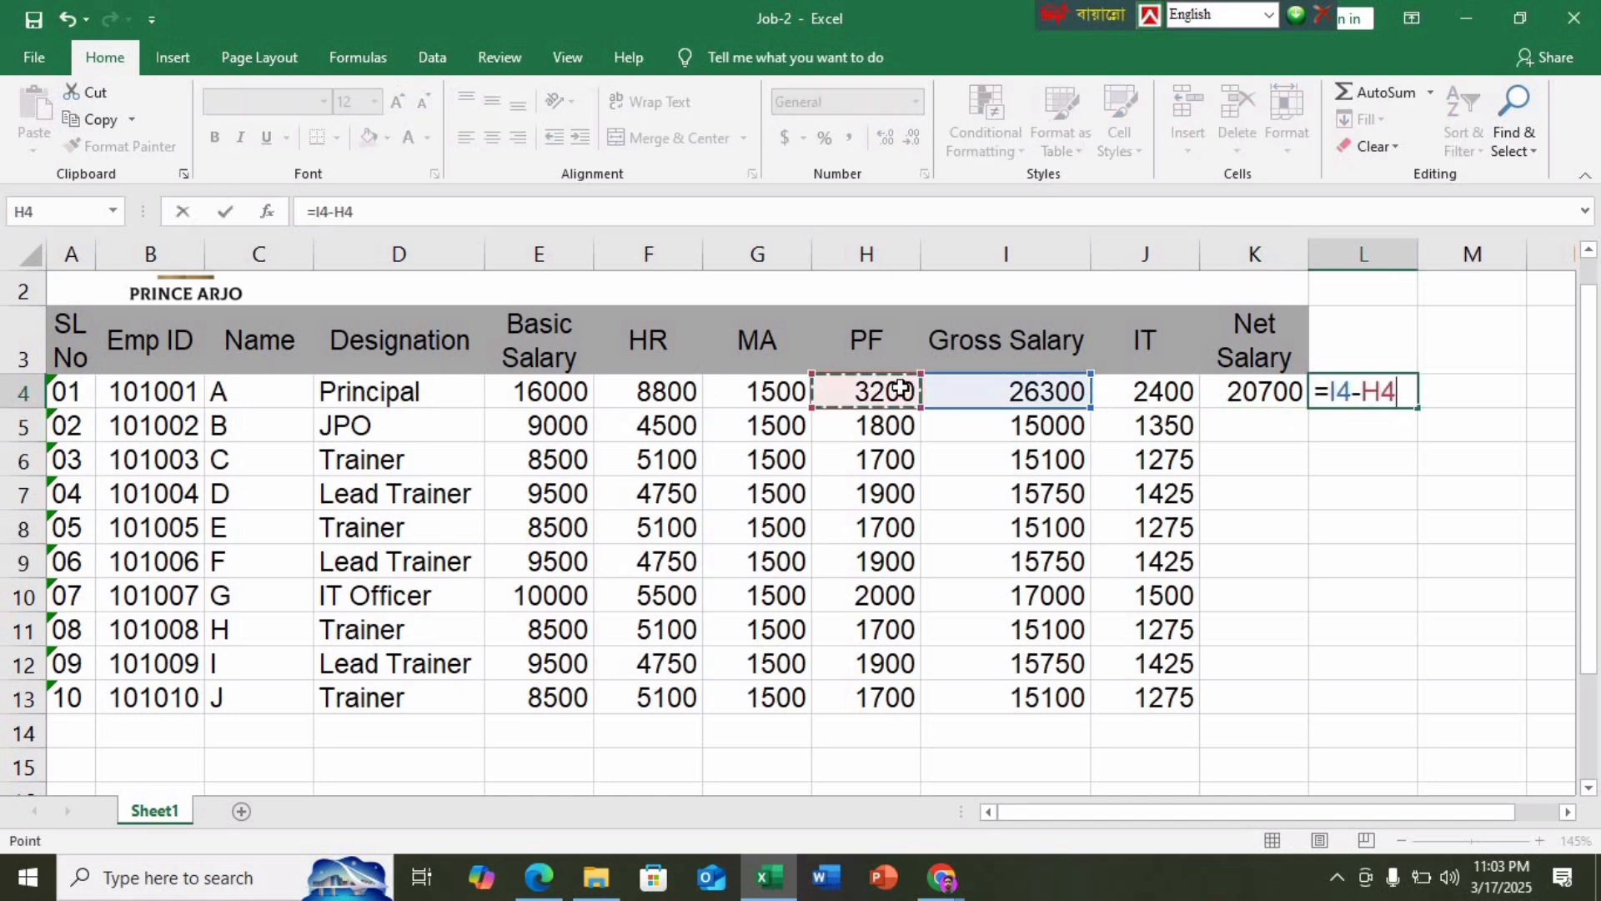
text(-)
click(1181, 392)
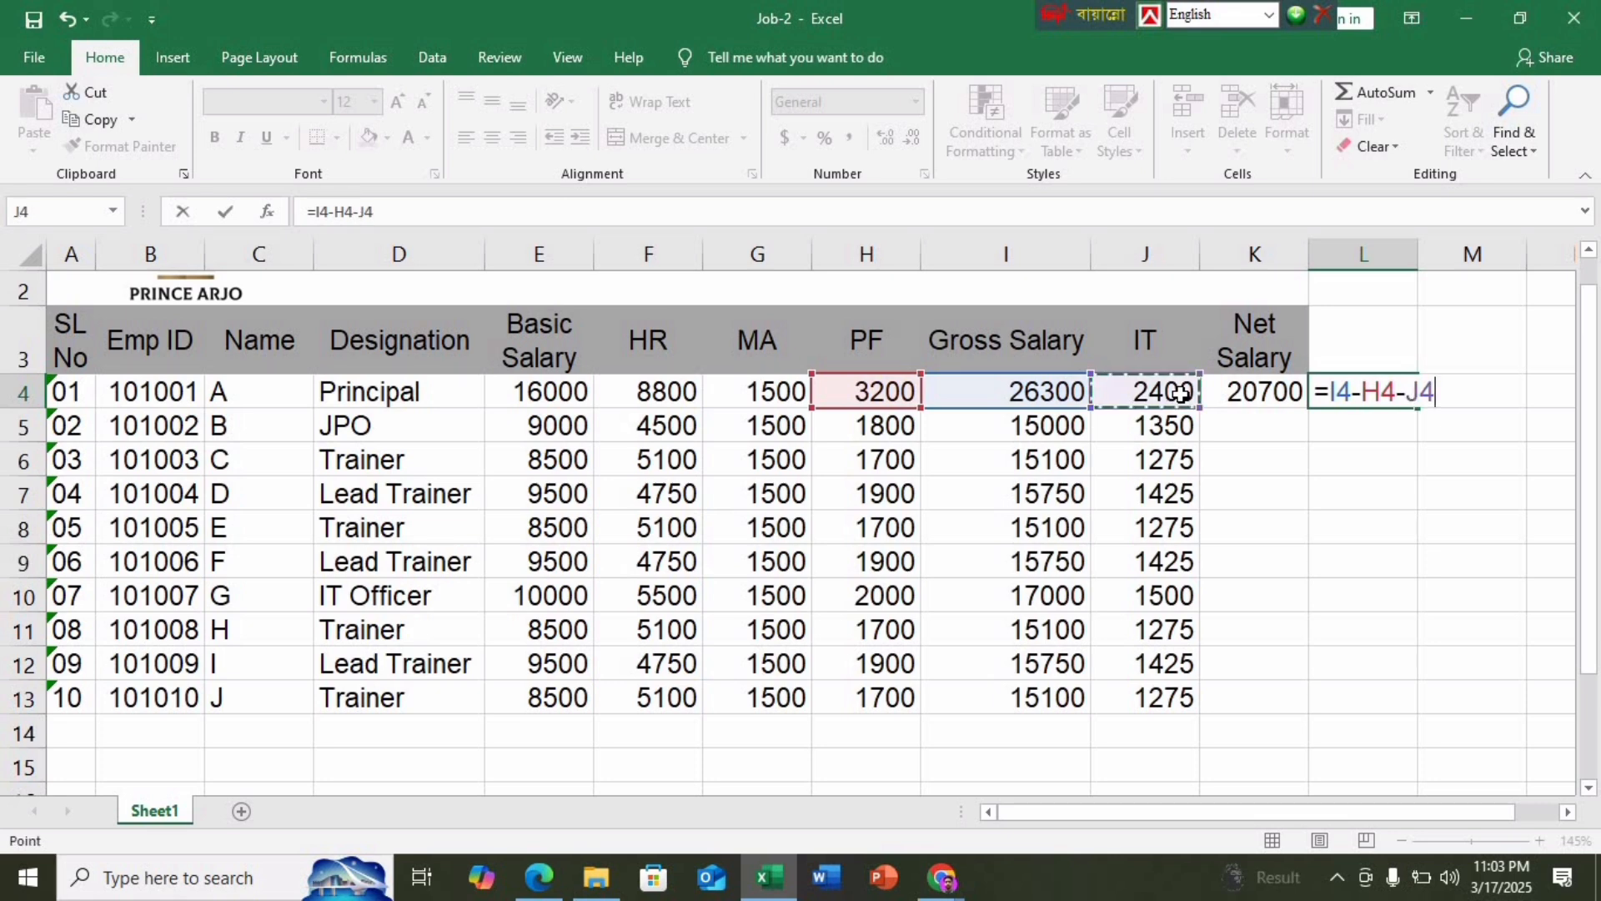
key(Return)
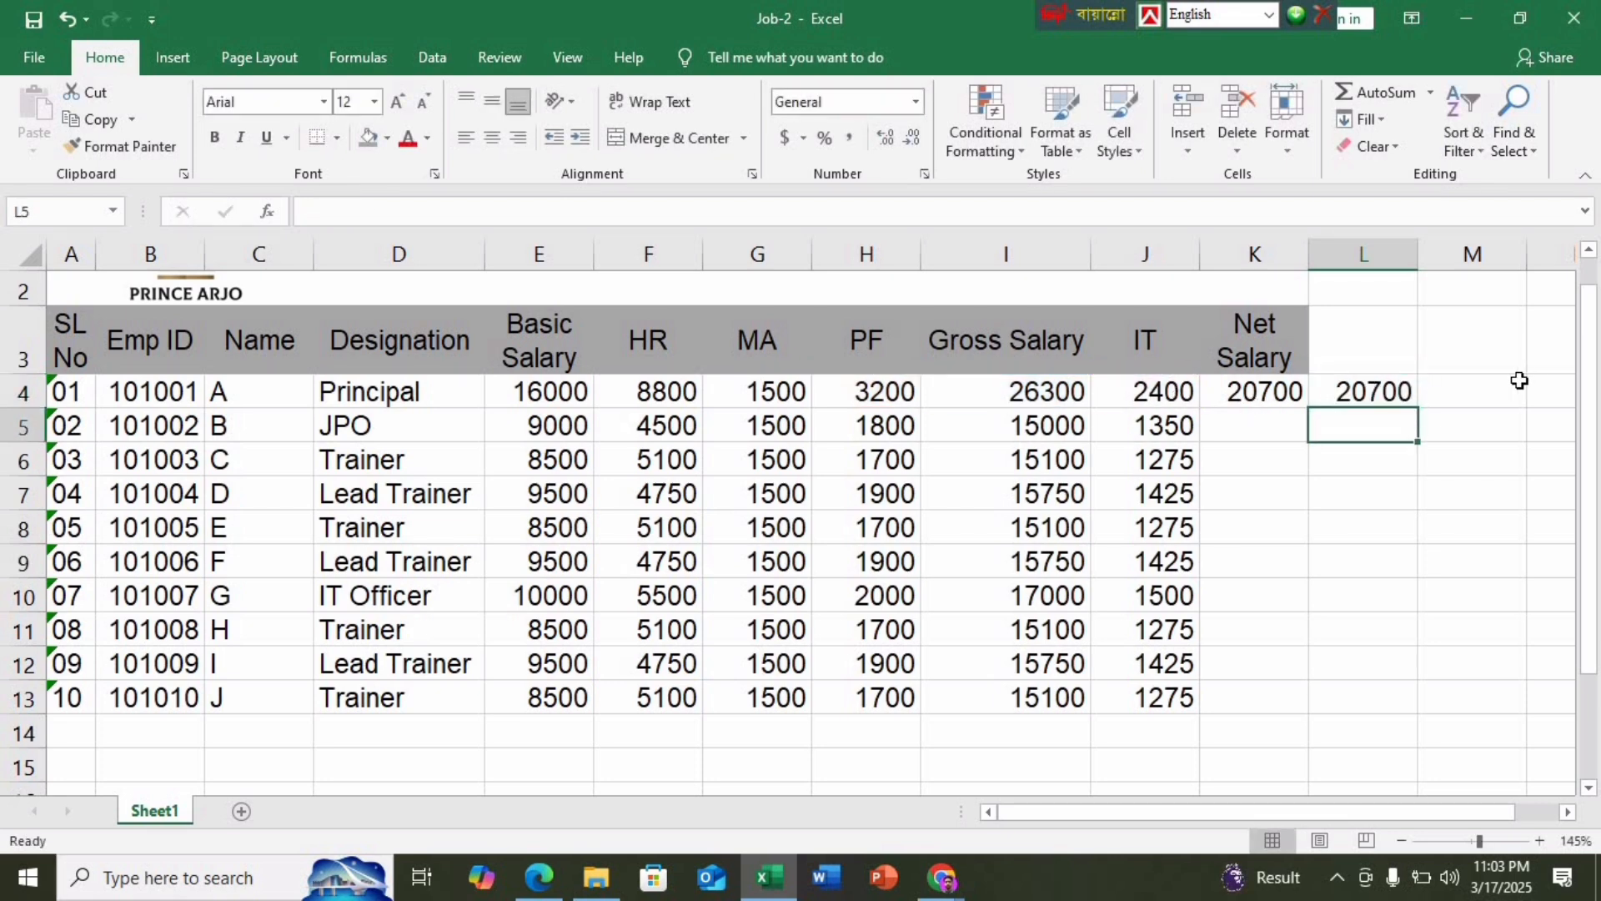
click(1367, 392)
key(Delete)
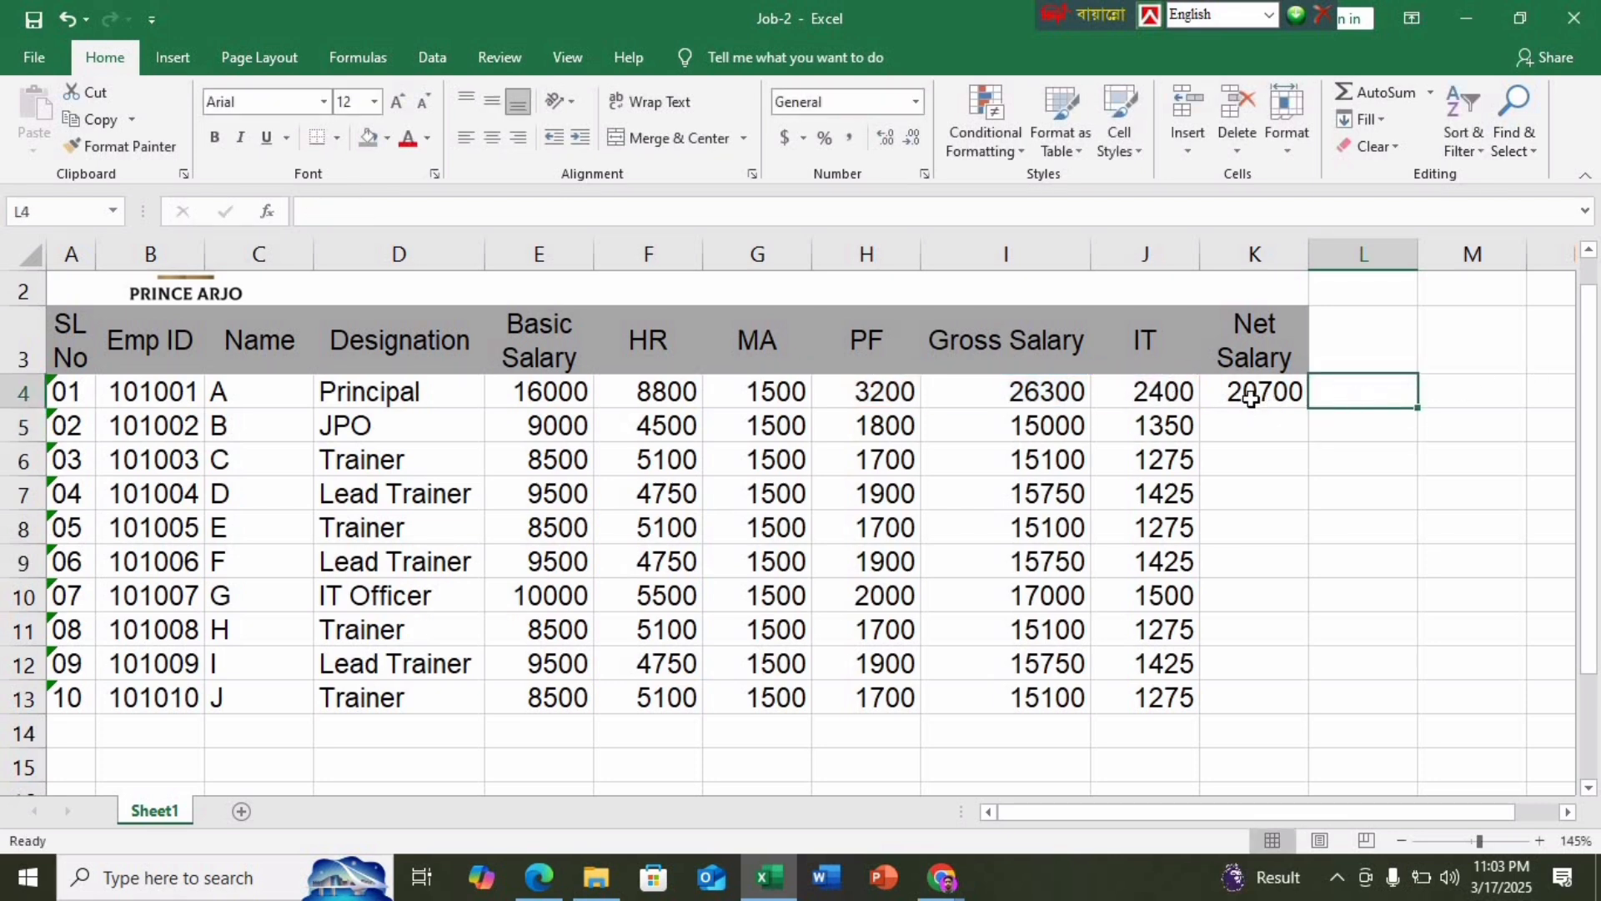
Fill K4's net salary formula down through K13
click(1251, 399)
drag(1309, 408, 1311, 710)
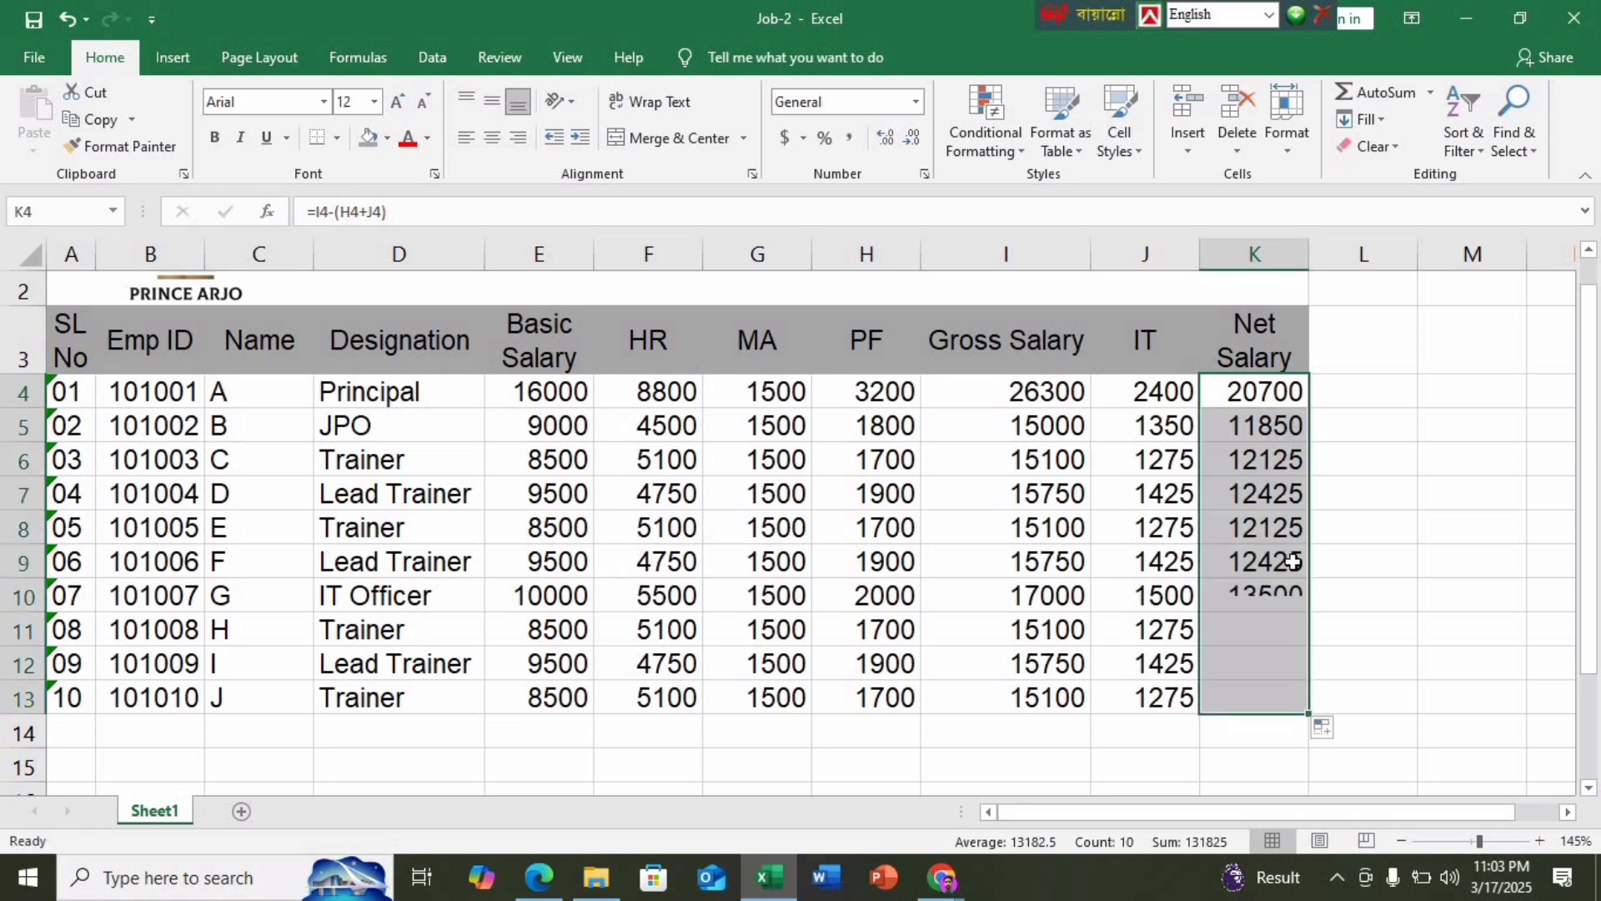
click(1404, 567)
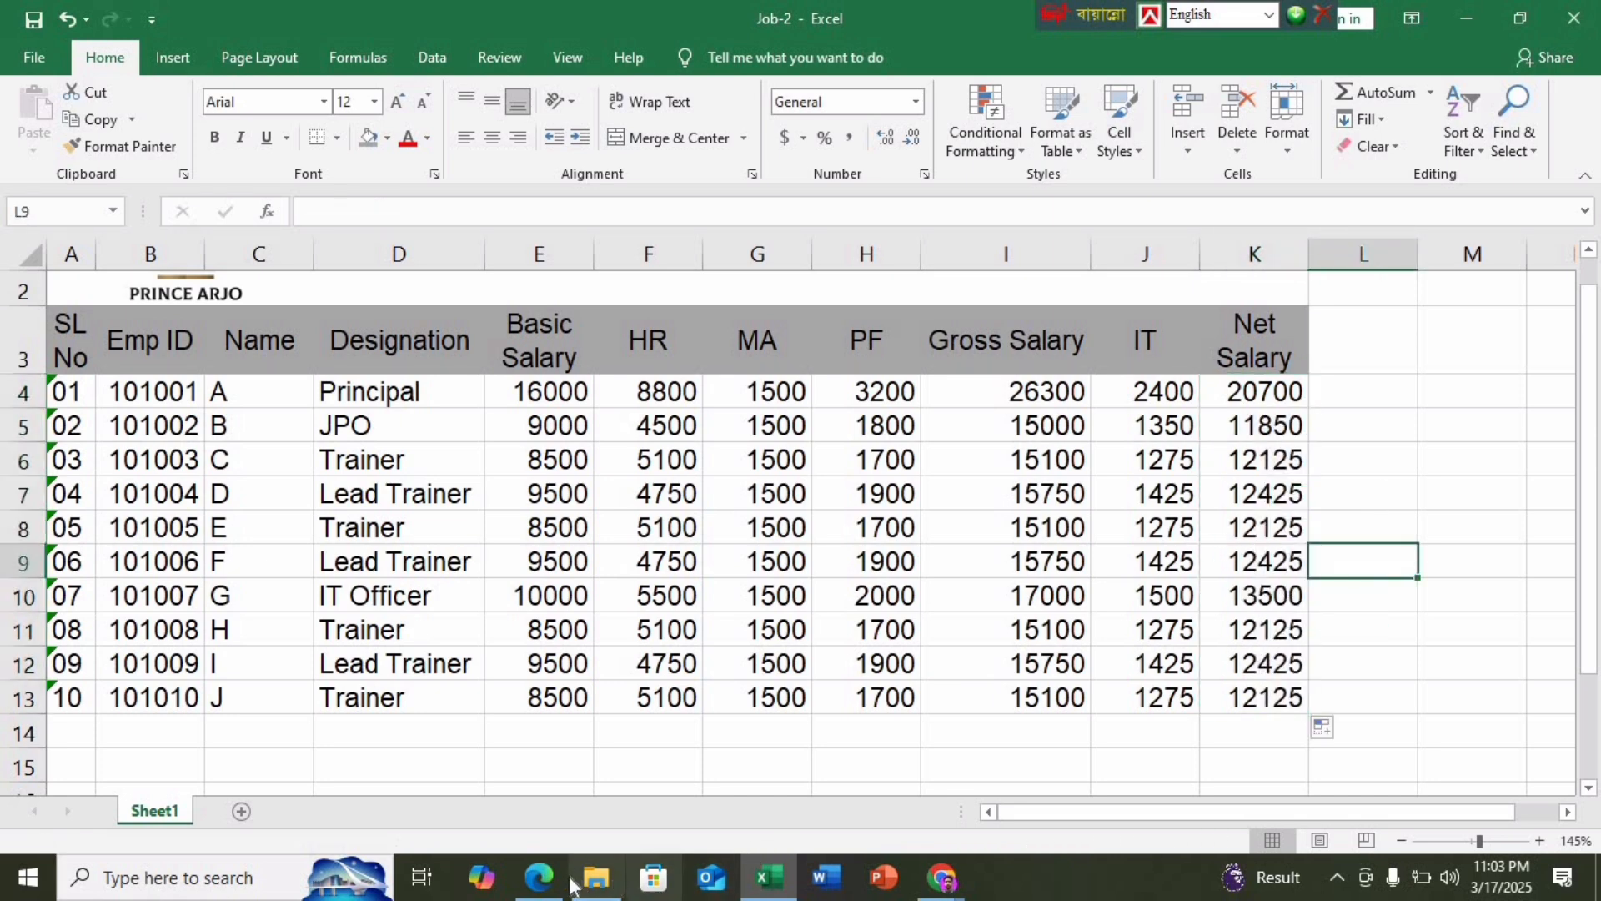
Scroll the NSDA spec PDF to the salary rules on page 6
click(540, 884)
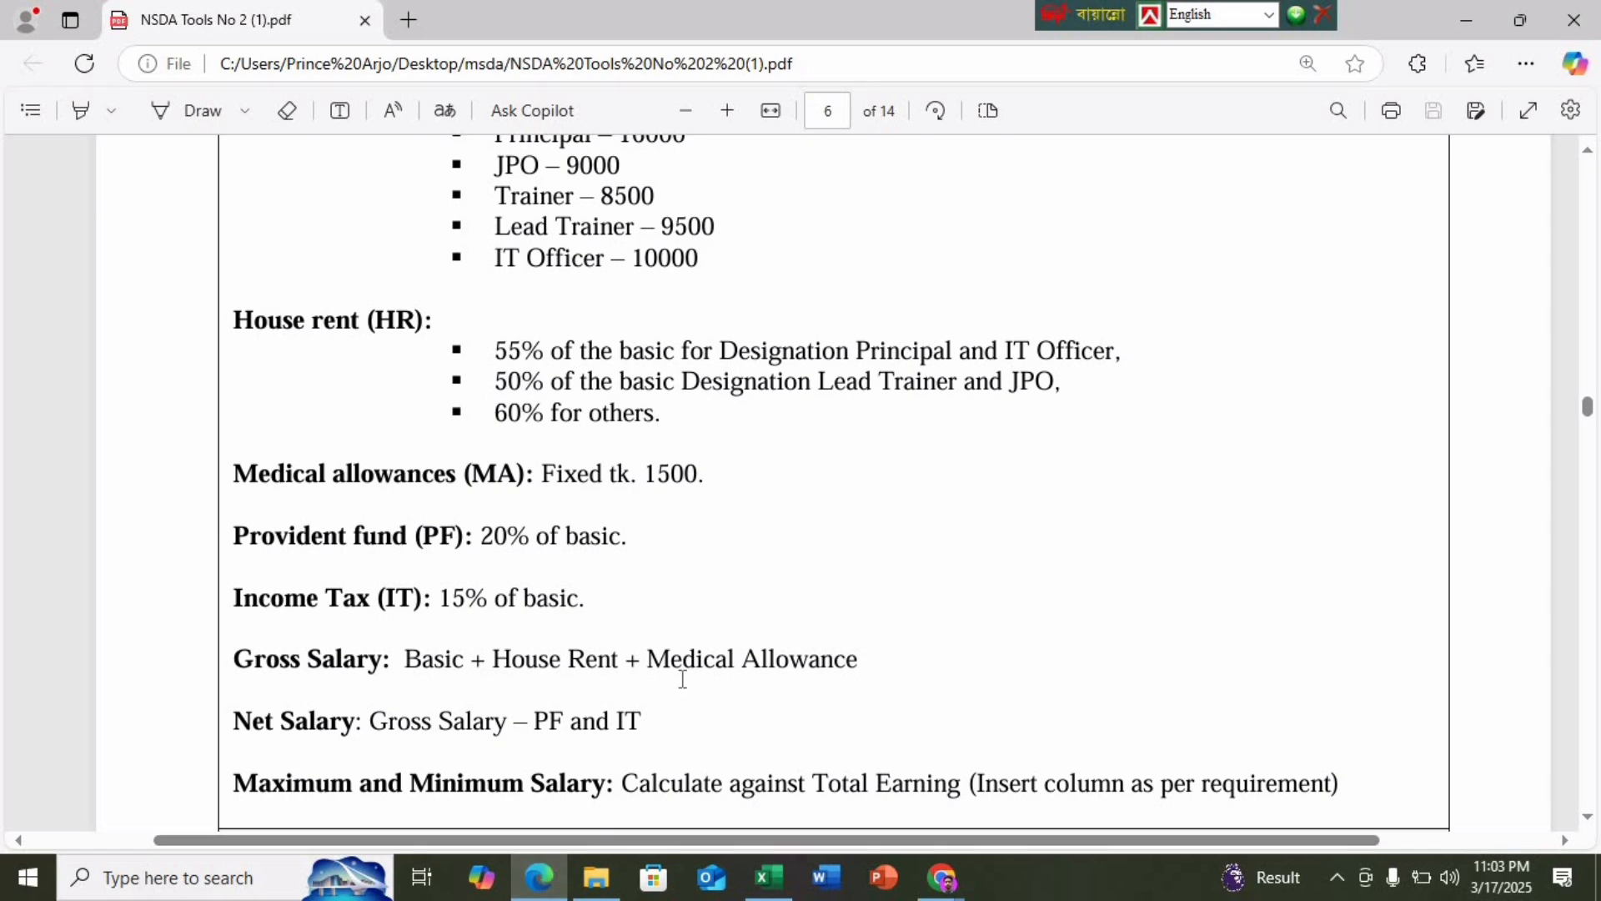
scroll(685, 660, down, 2)
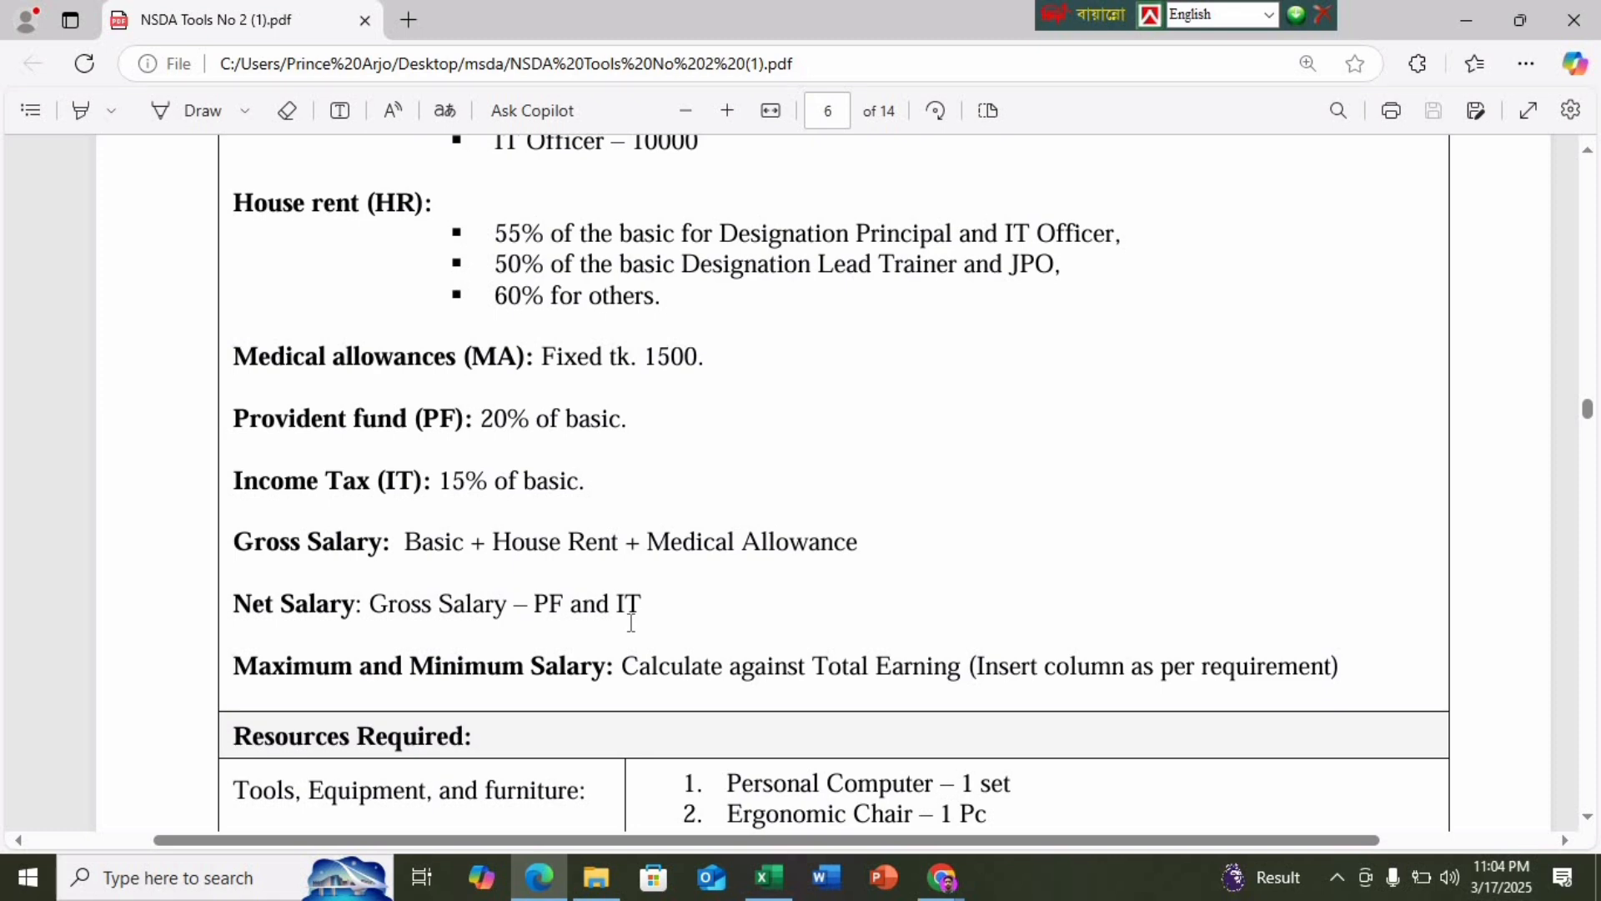
click(940, 884)
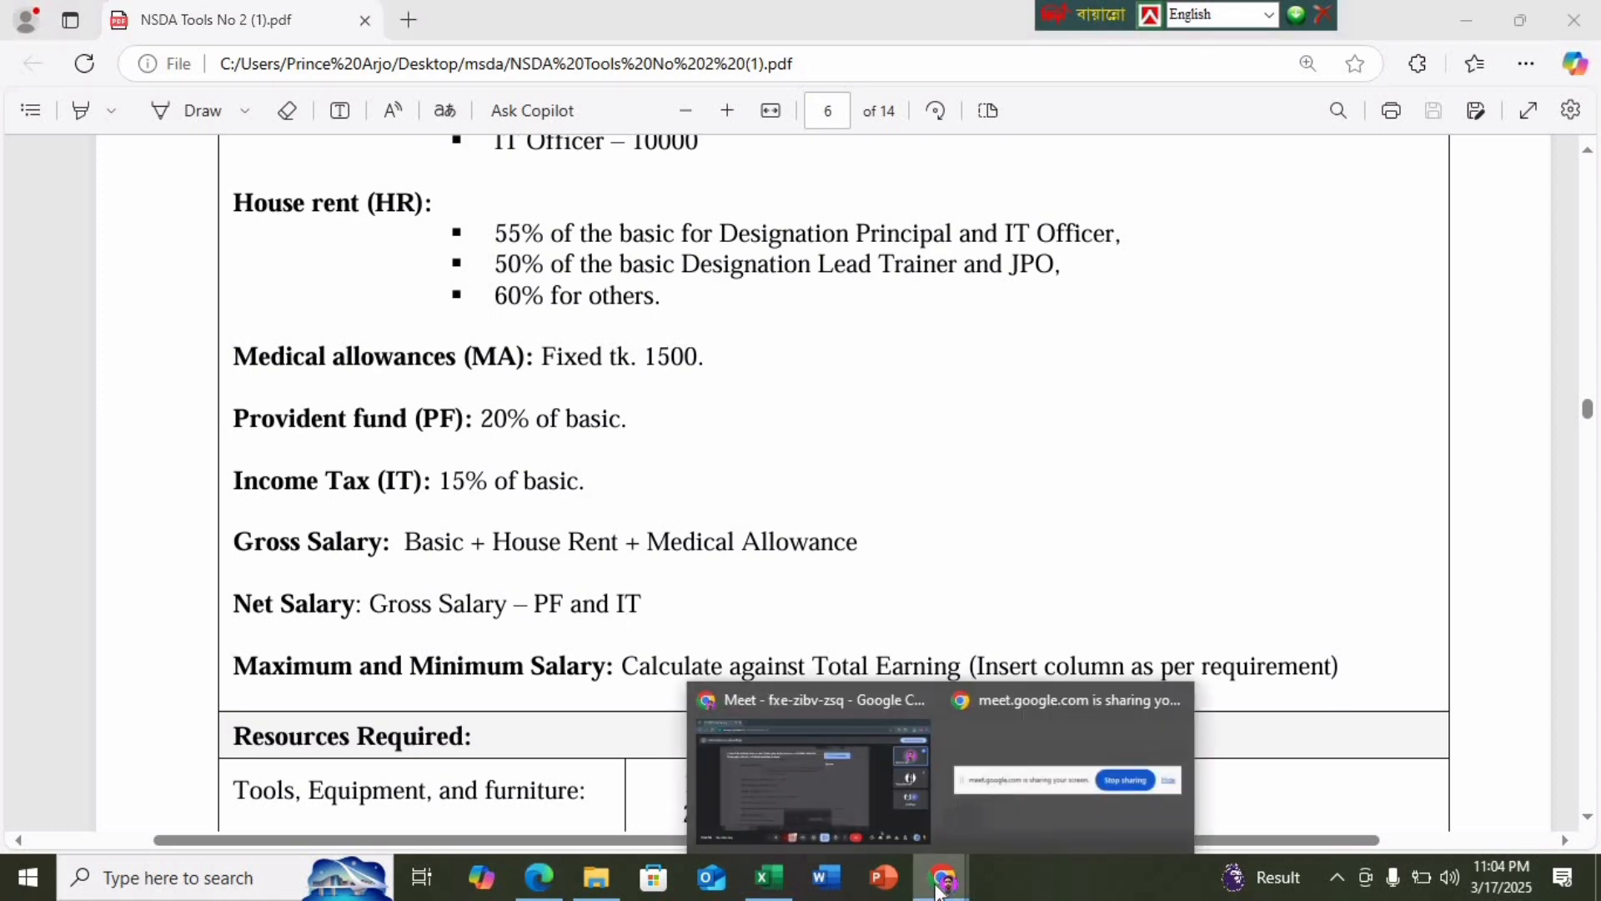
Clear the Net Salary values in K4:K13
click(767, 877)
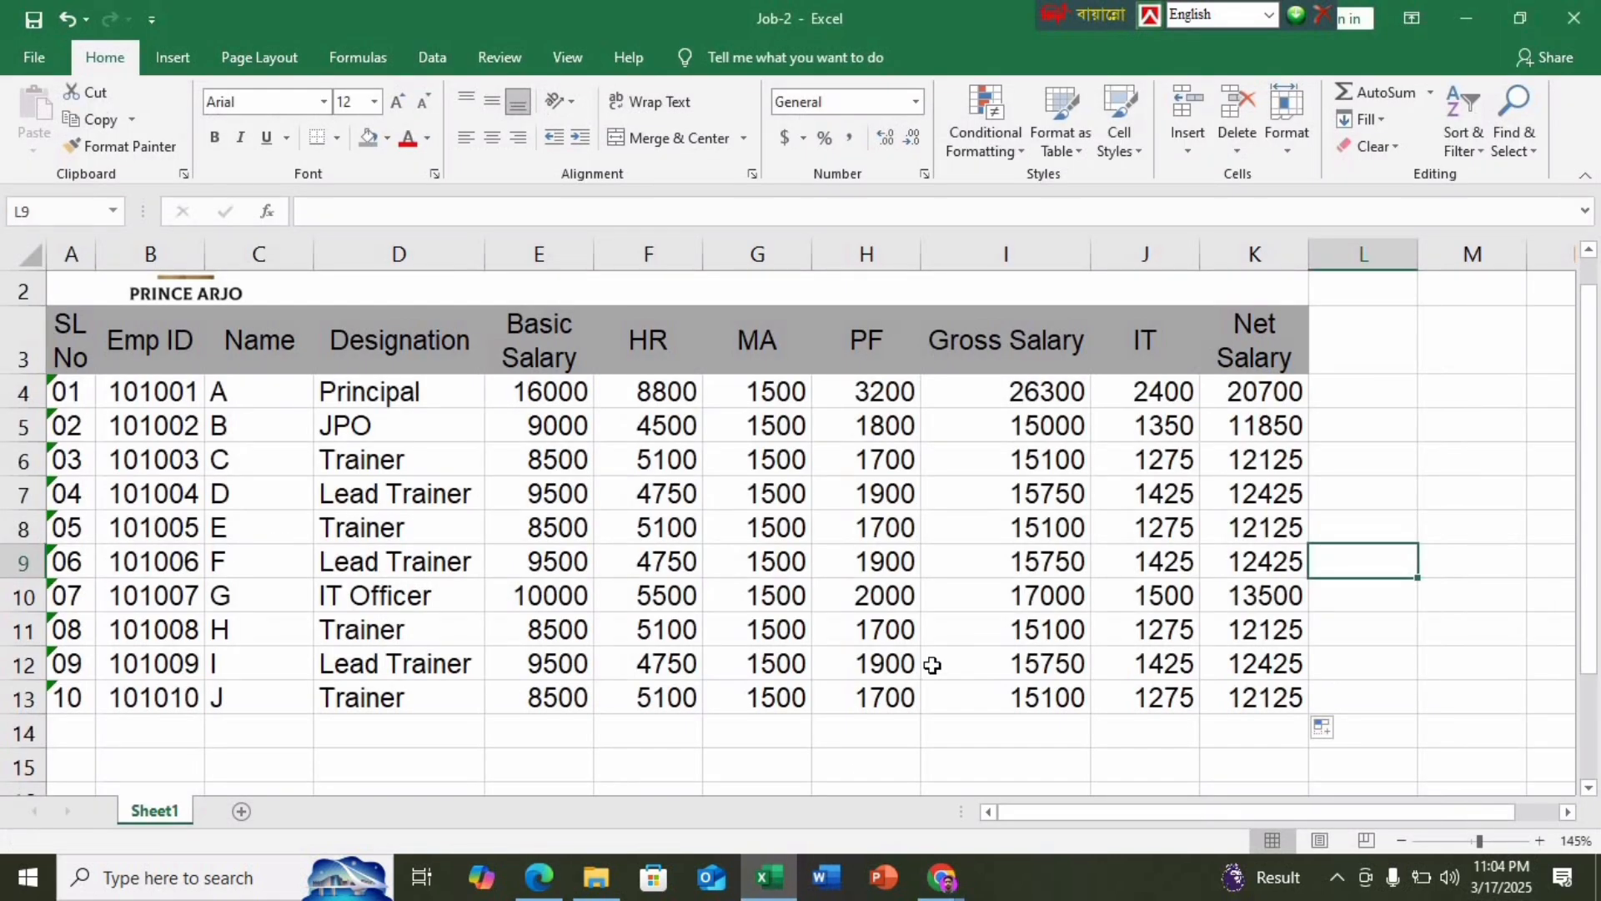
drag(1255, 394, 1259, 694)
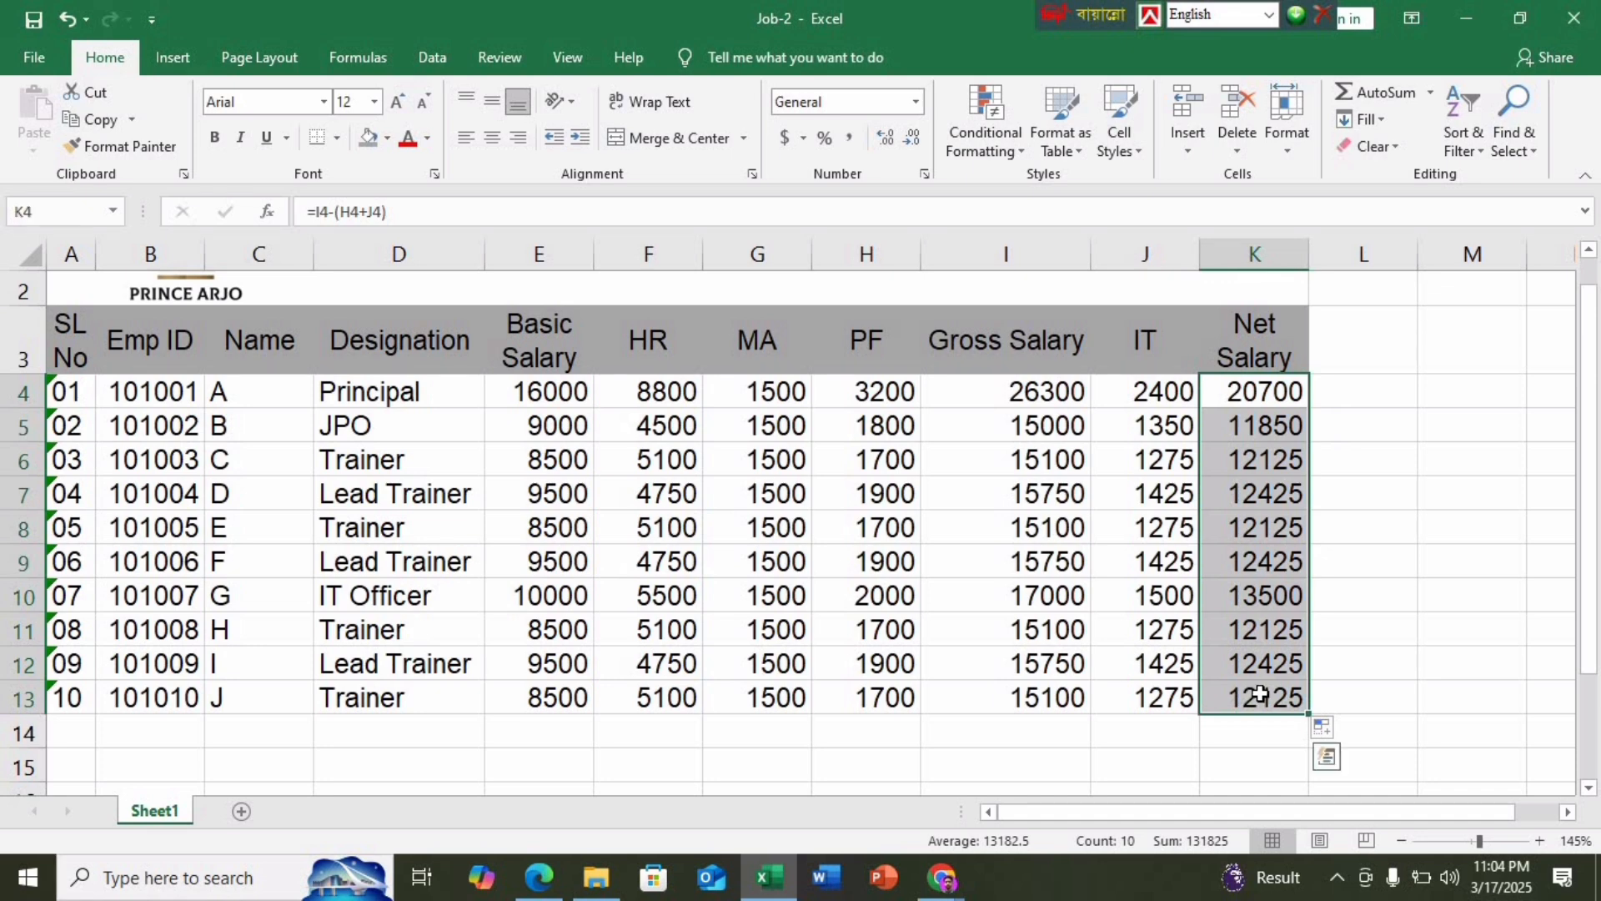
key(Delete)
click(1443, 508)
Type the formula =I4-(H4+J4) into K4
click(1253, 387)
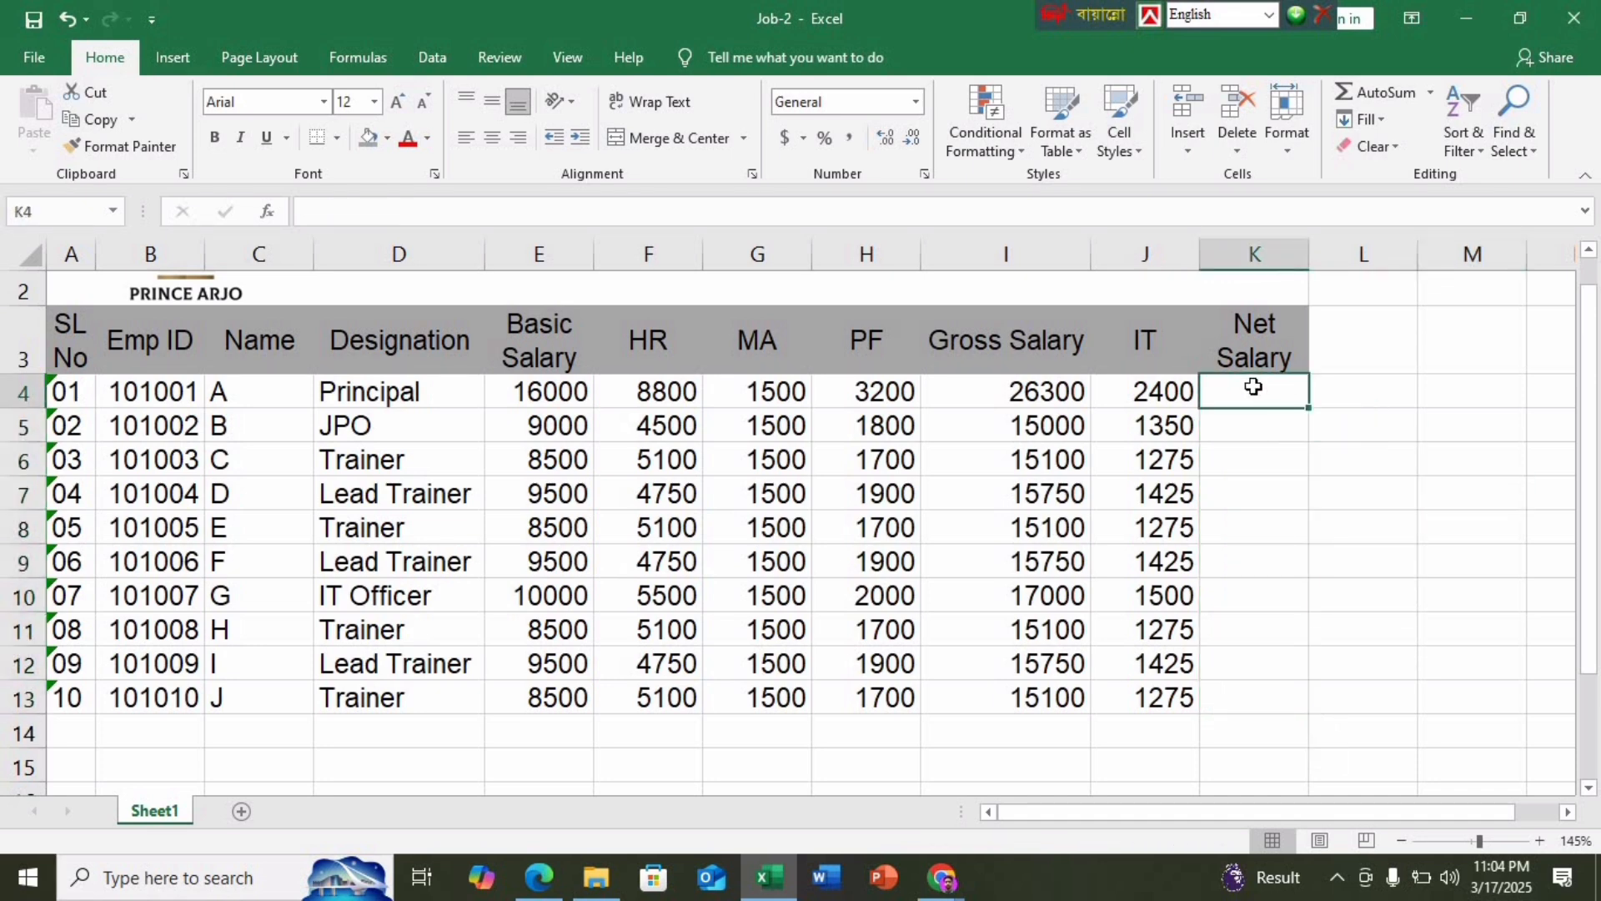
text(=)
click(1034, 391)
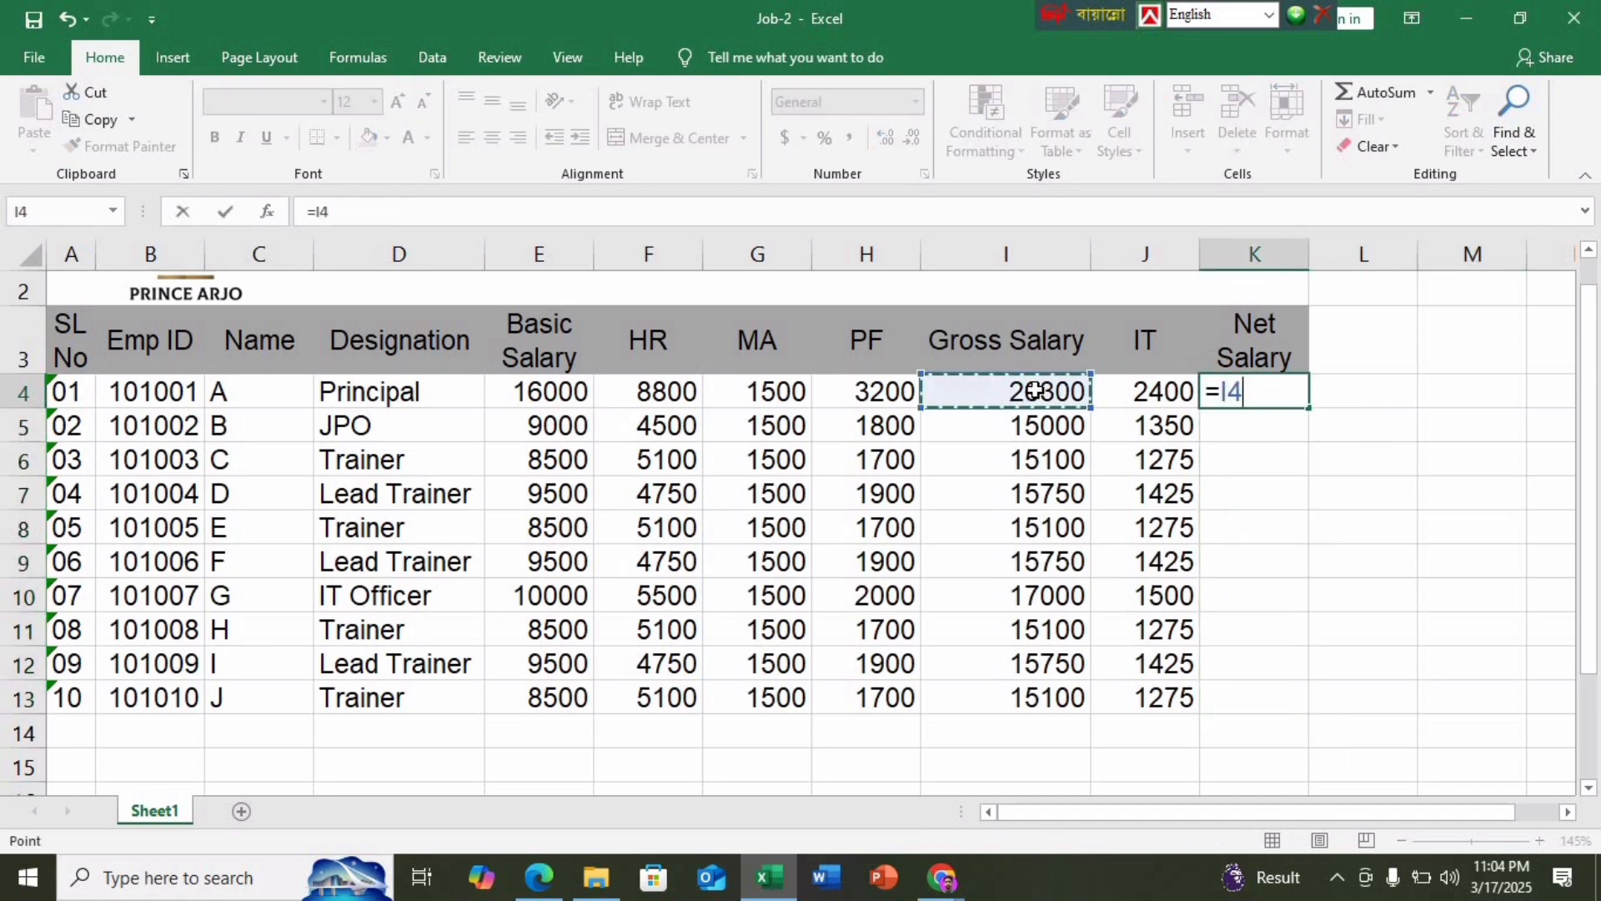
text(-)
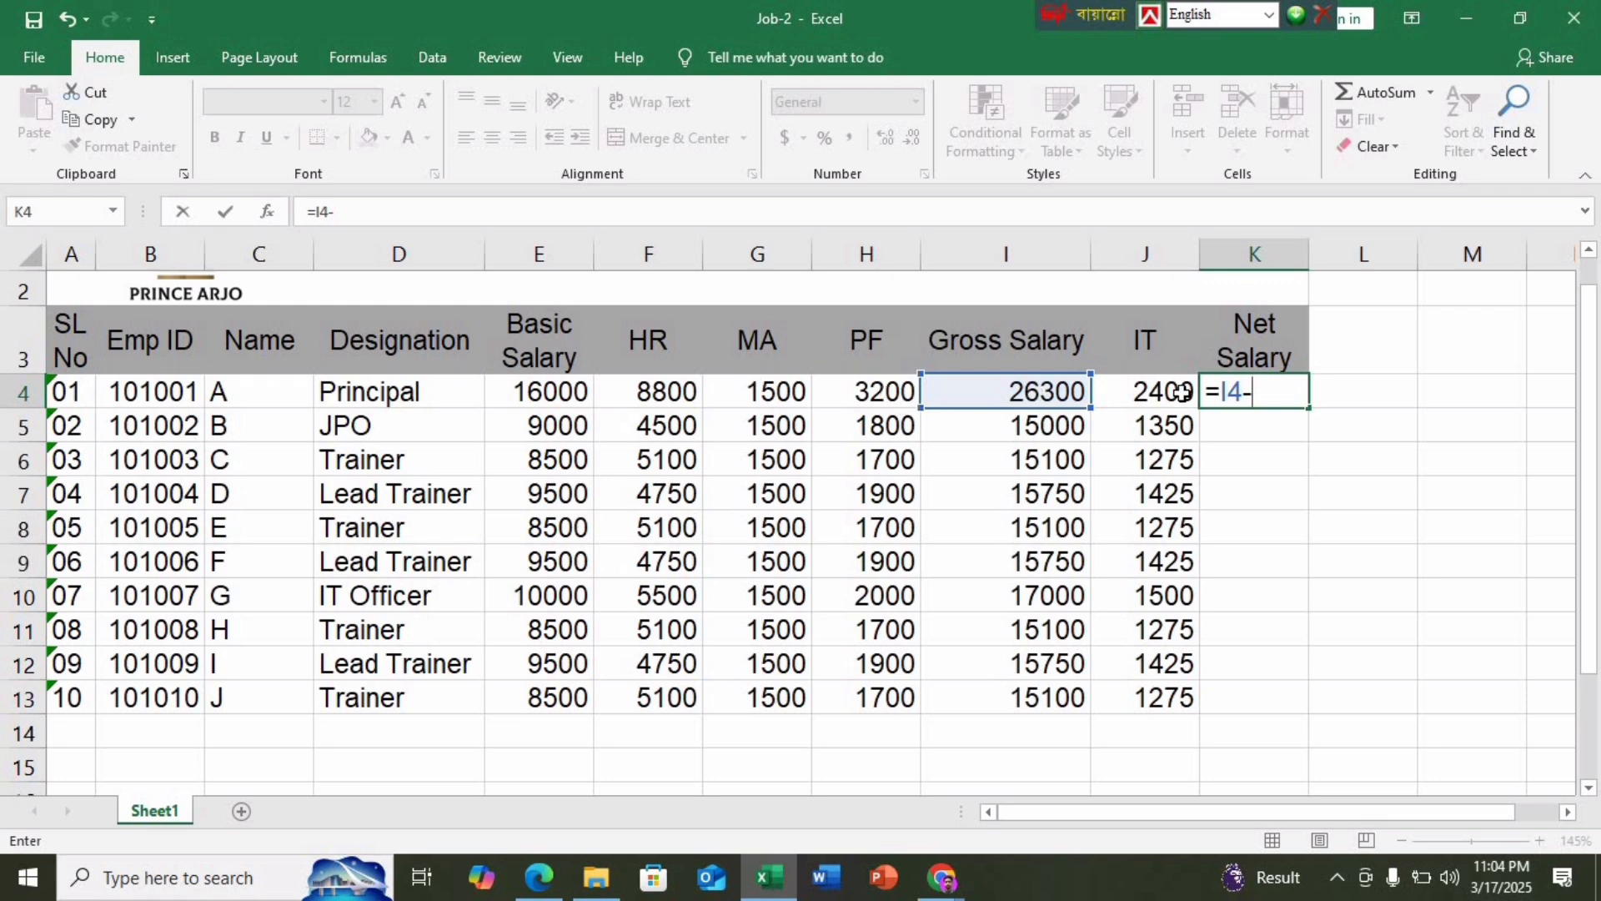
text(()
click(891, 394)
text(+)
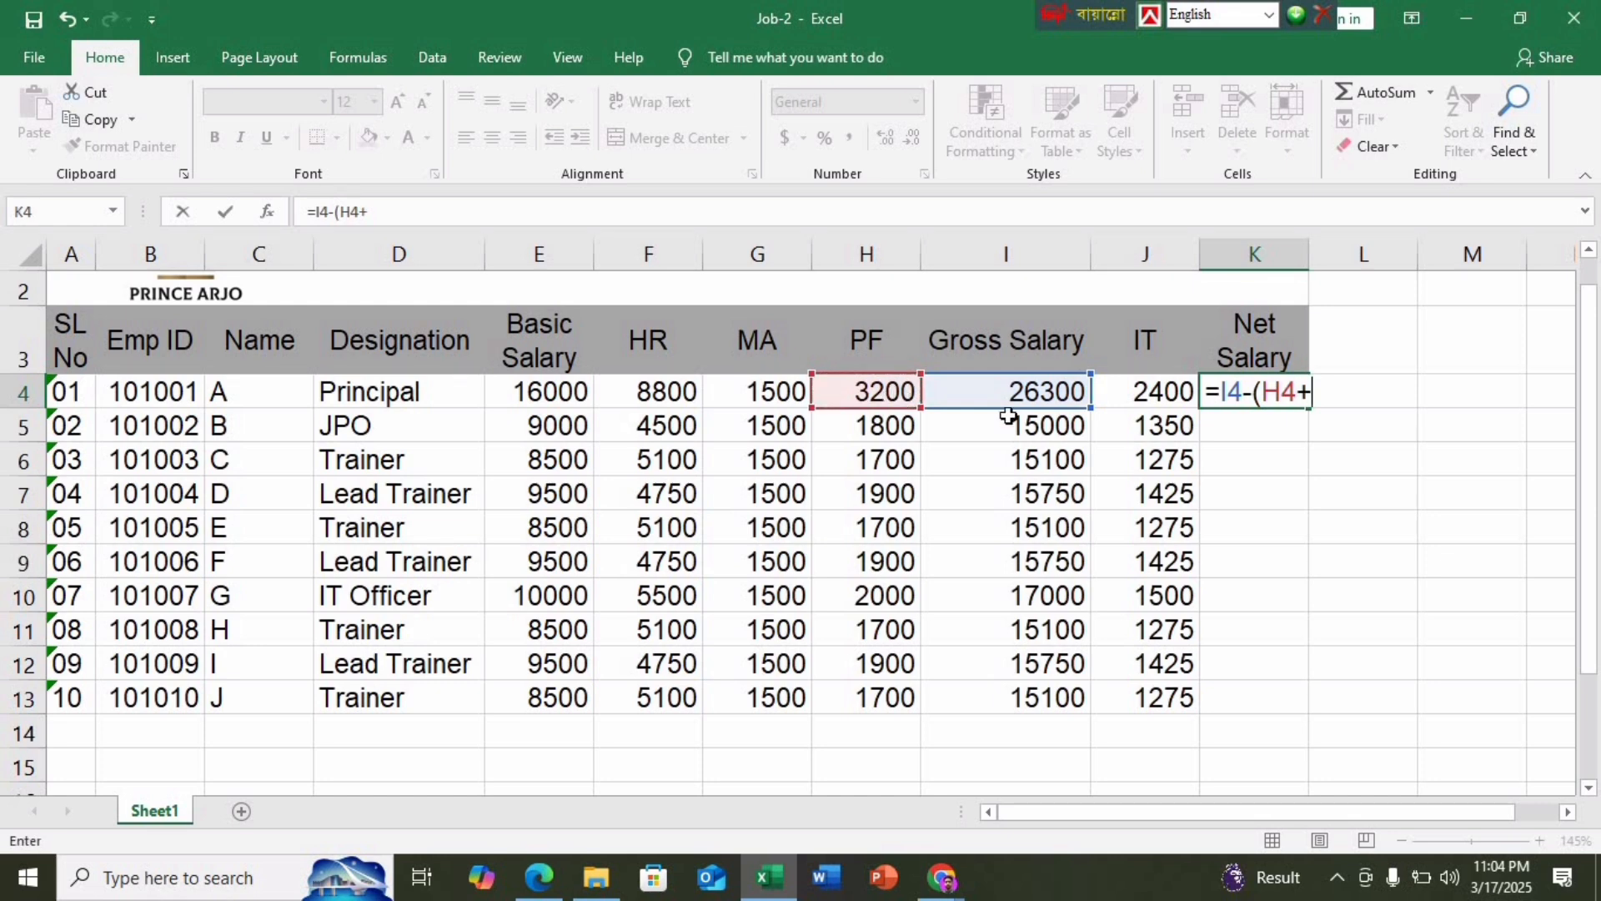
click(1167, 394)
text())
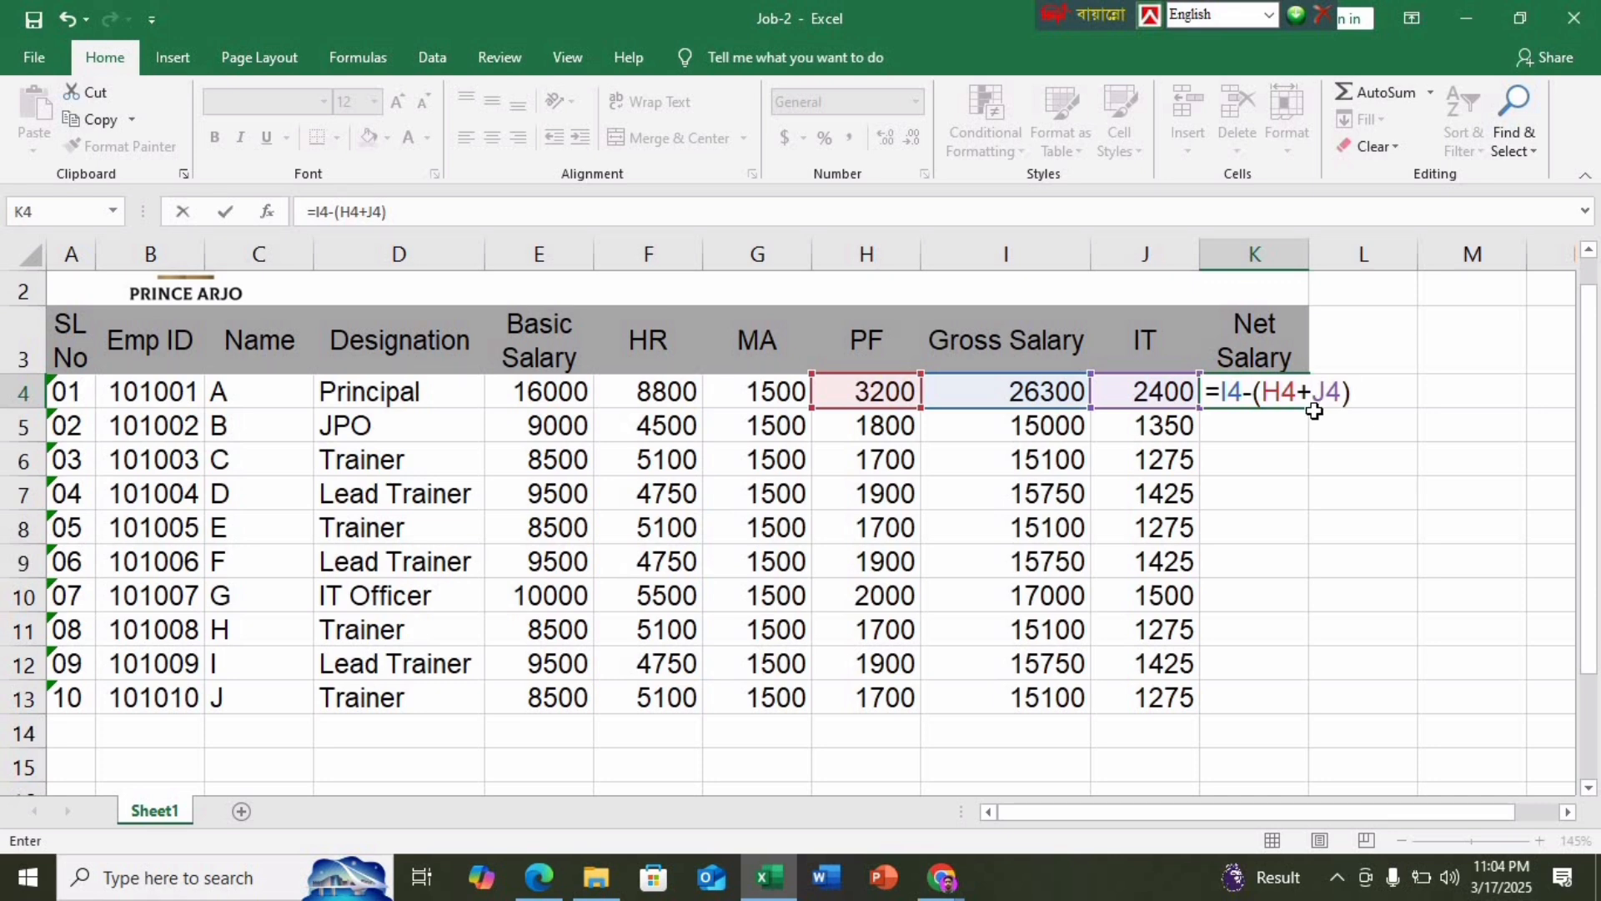
click(943, 877)
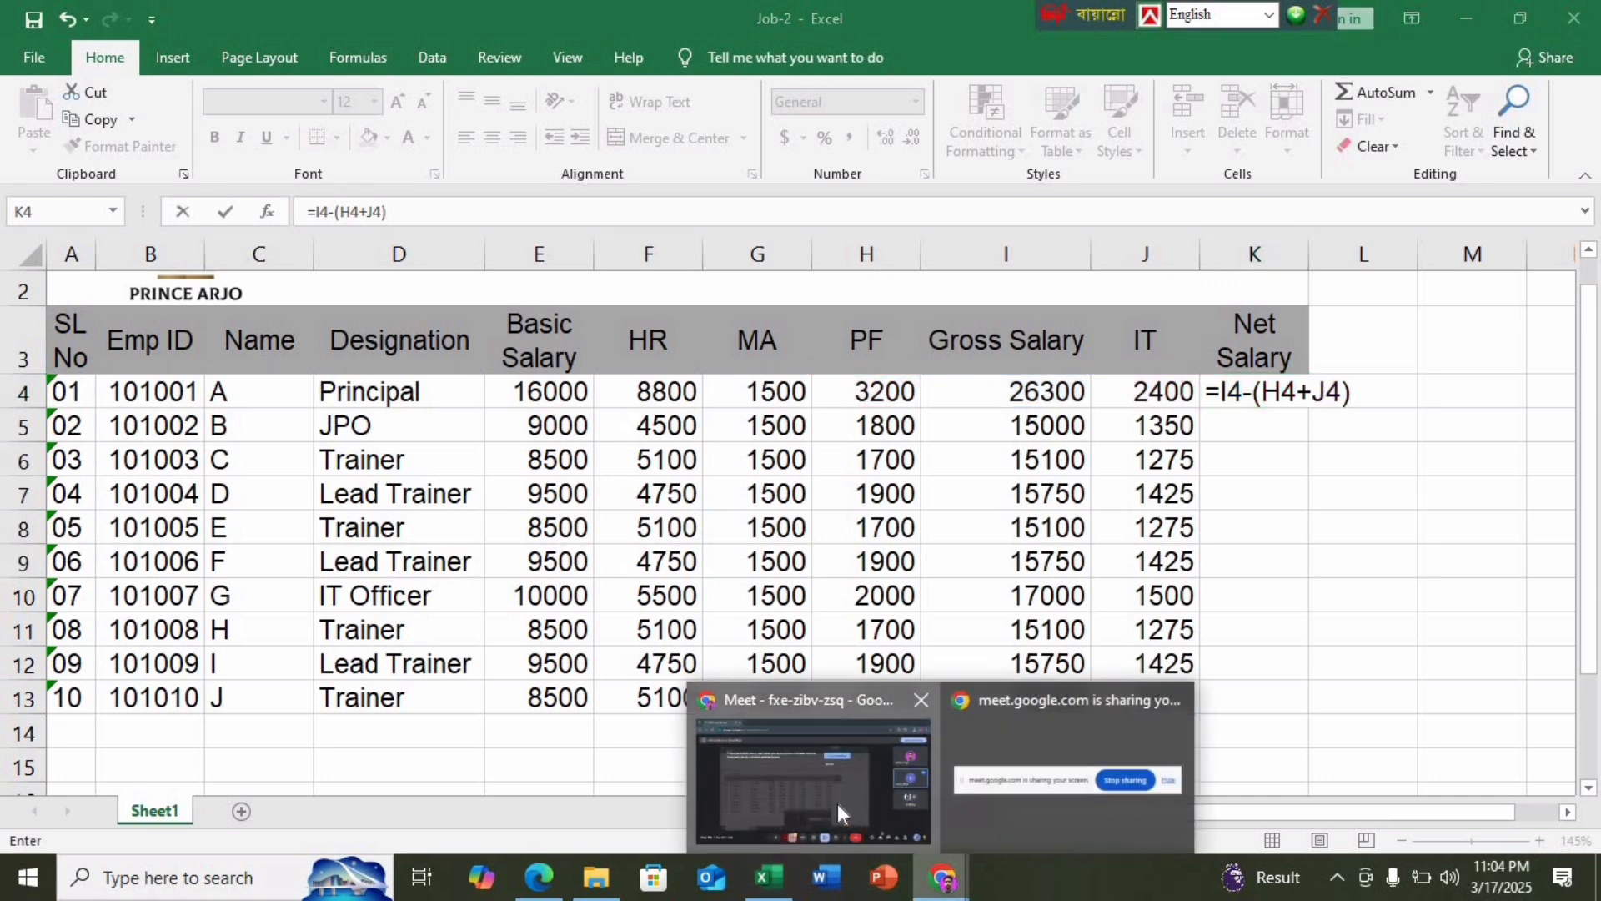
click(837, 803)
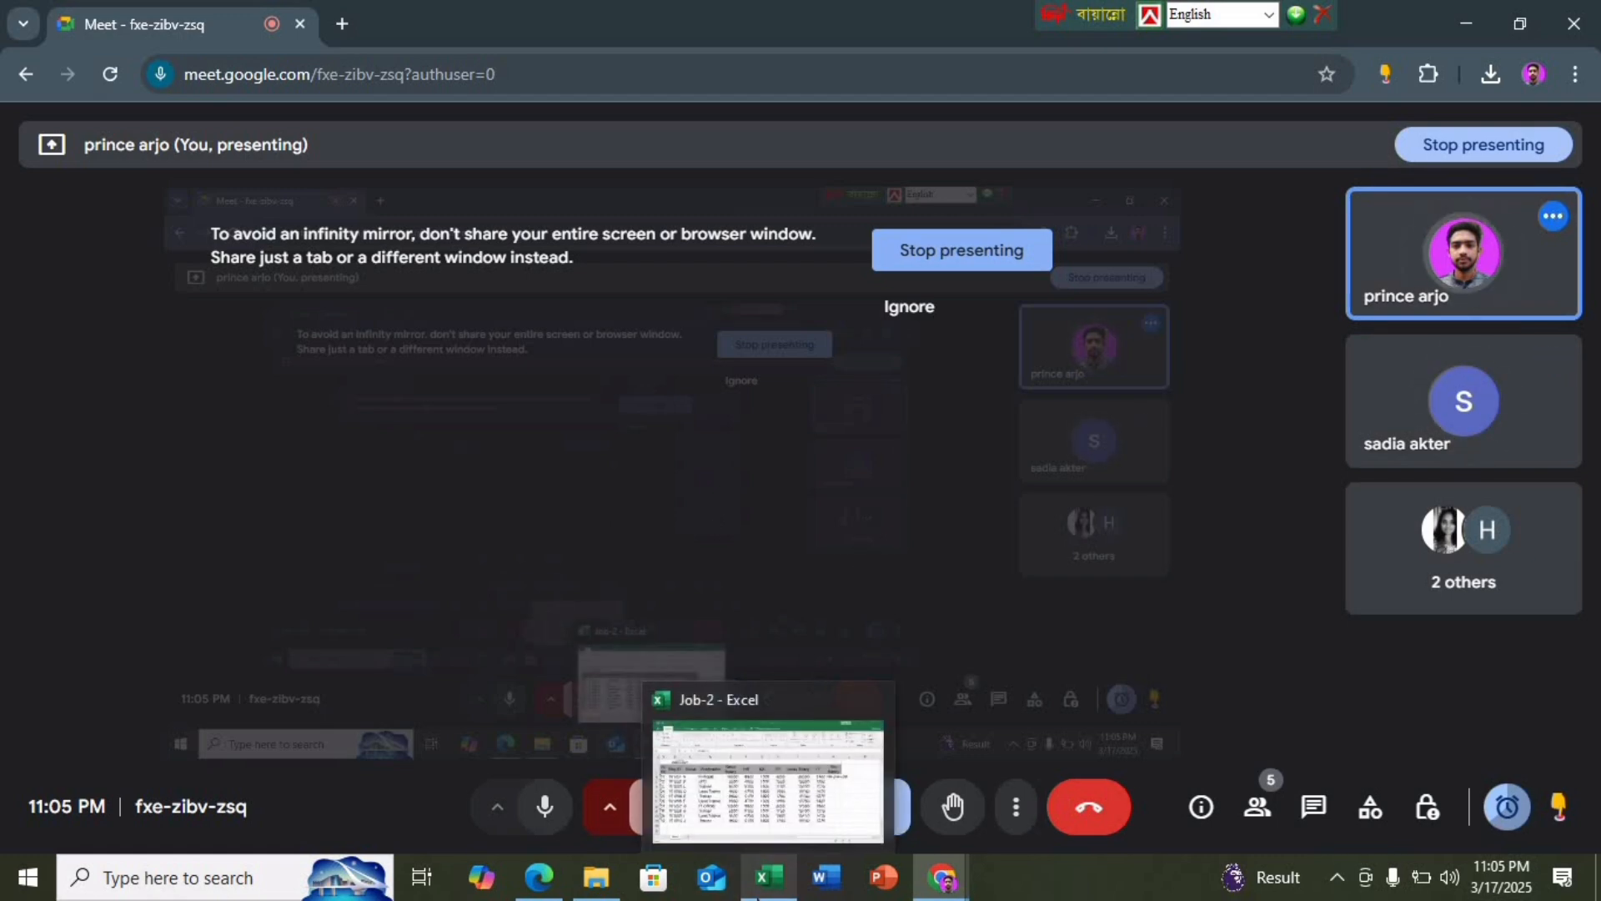
click(760, 892)
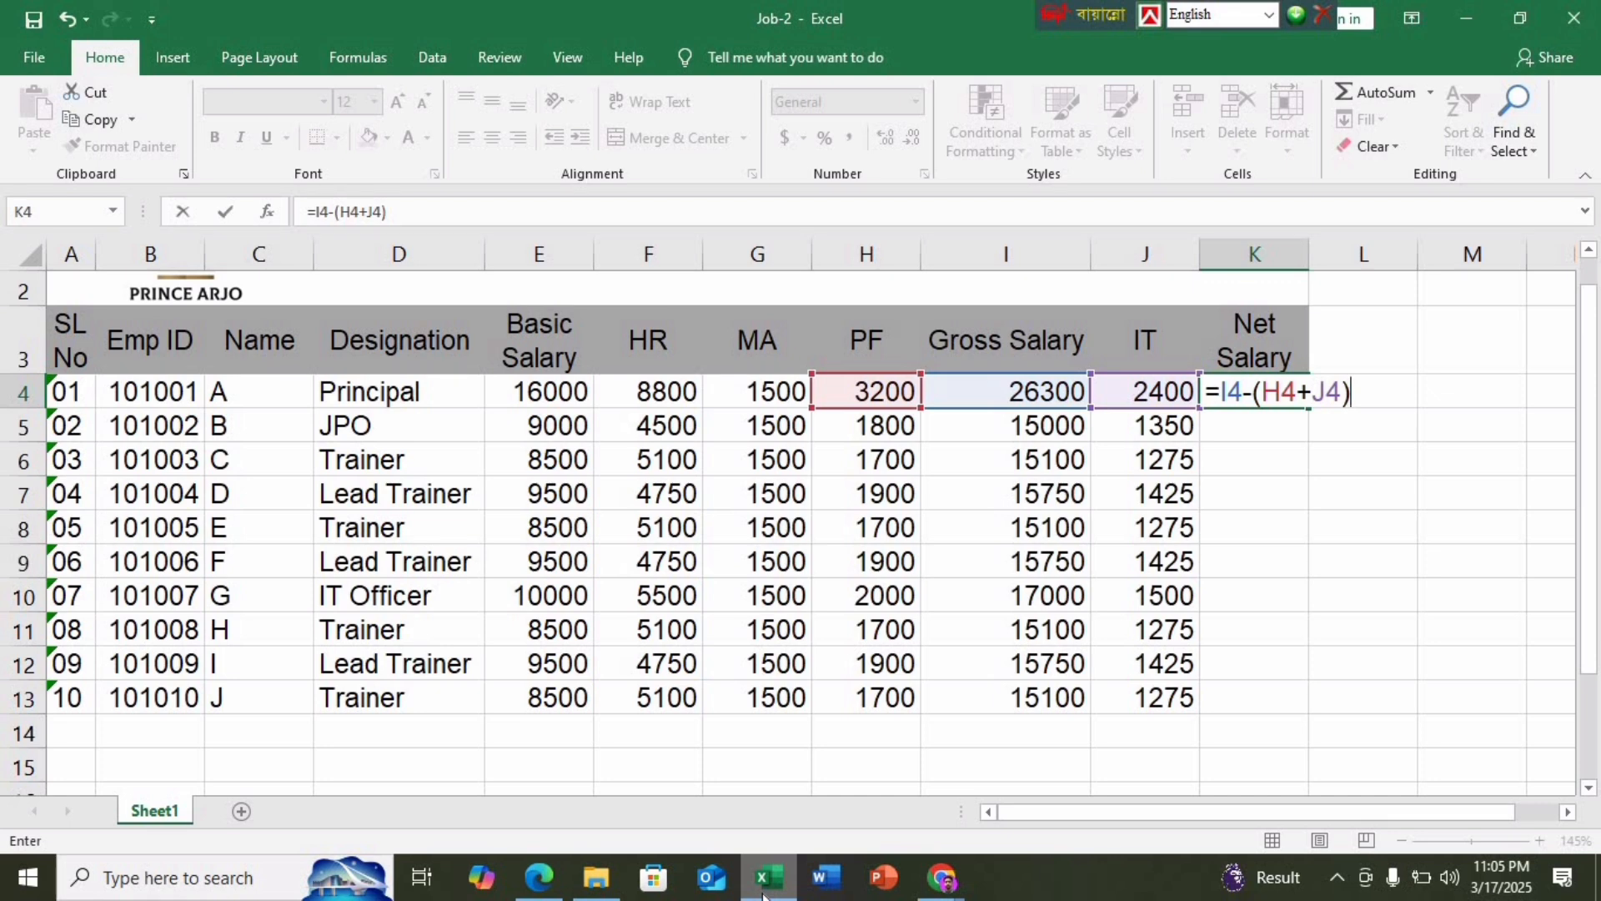
Commit K4's =I4-(H4+J4) and fill it down to K13, 20700 for the Principal
key(Return)
click(1241, 398)
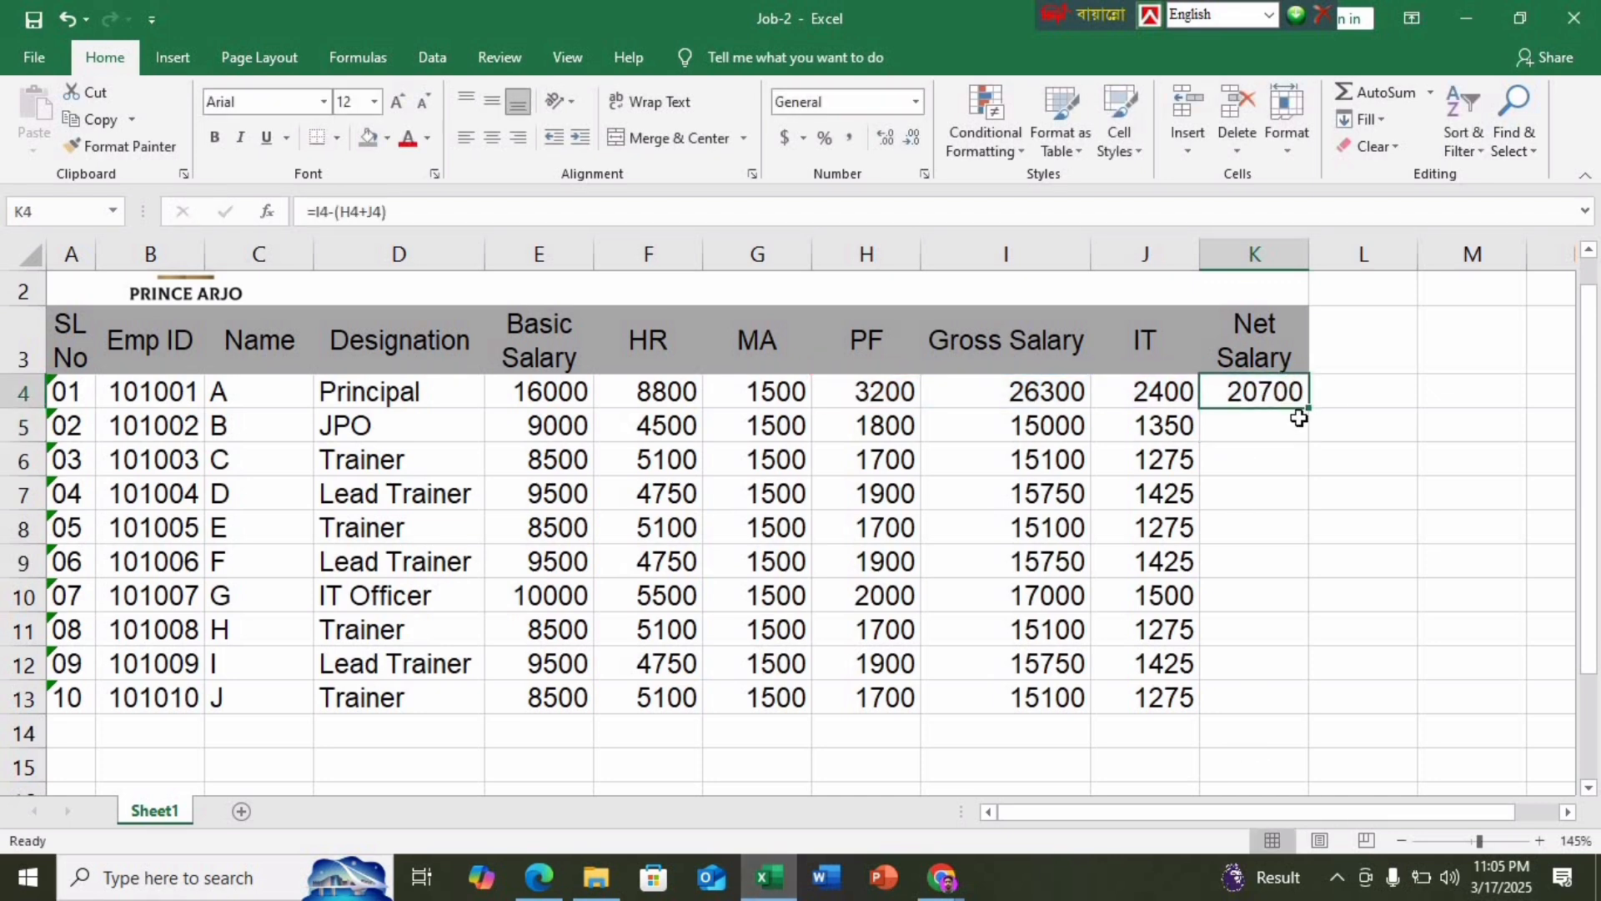
double_click(1307, 408)
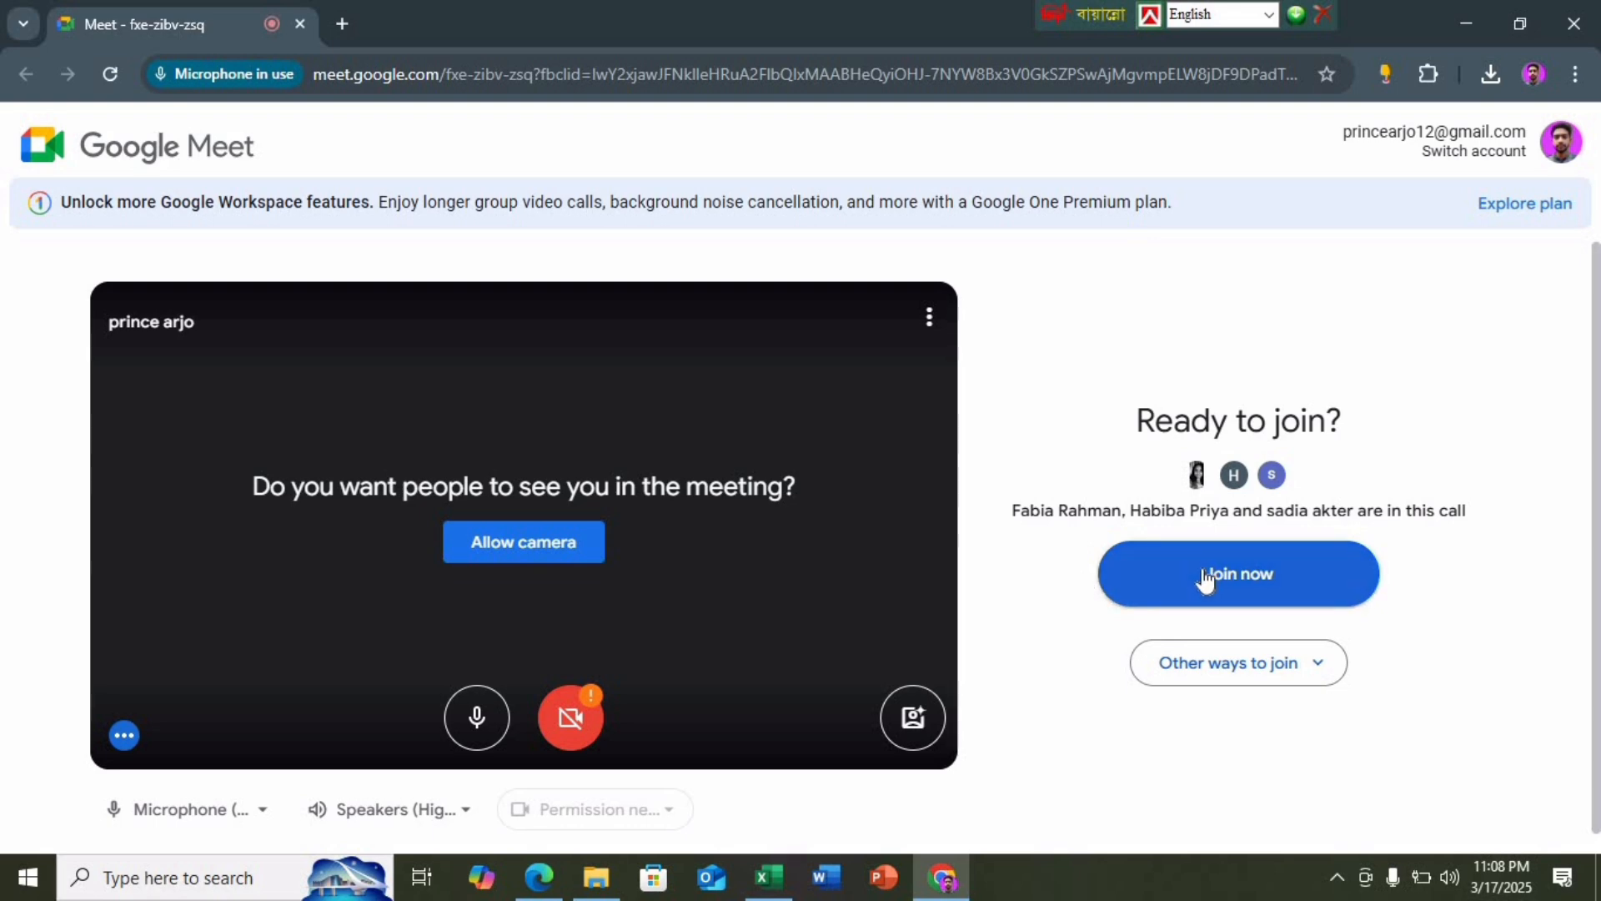
Join the Google Meet call and share the entire screen
click(1206, 577)
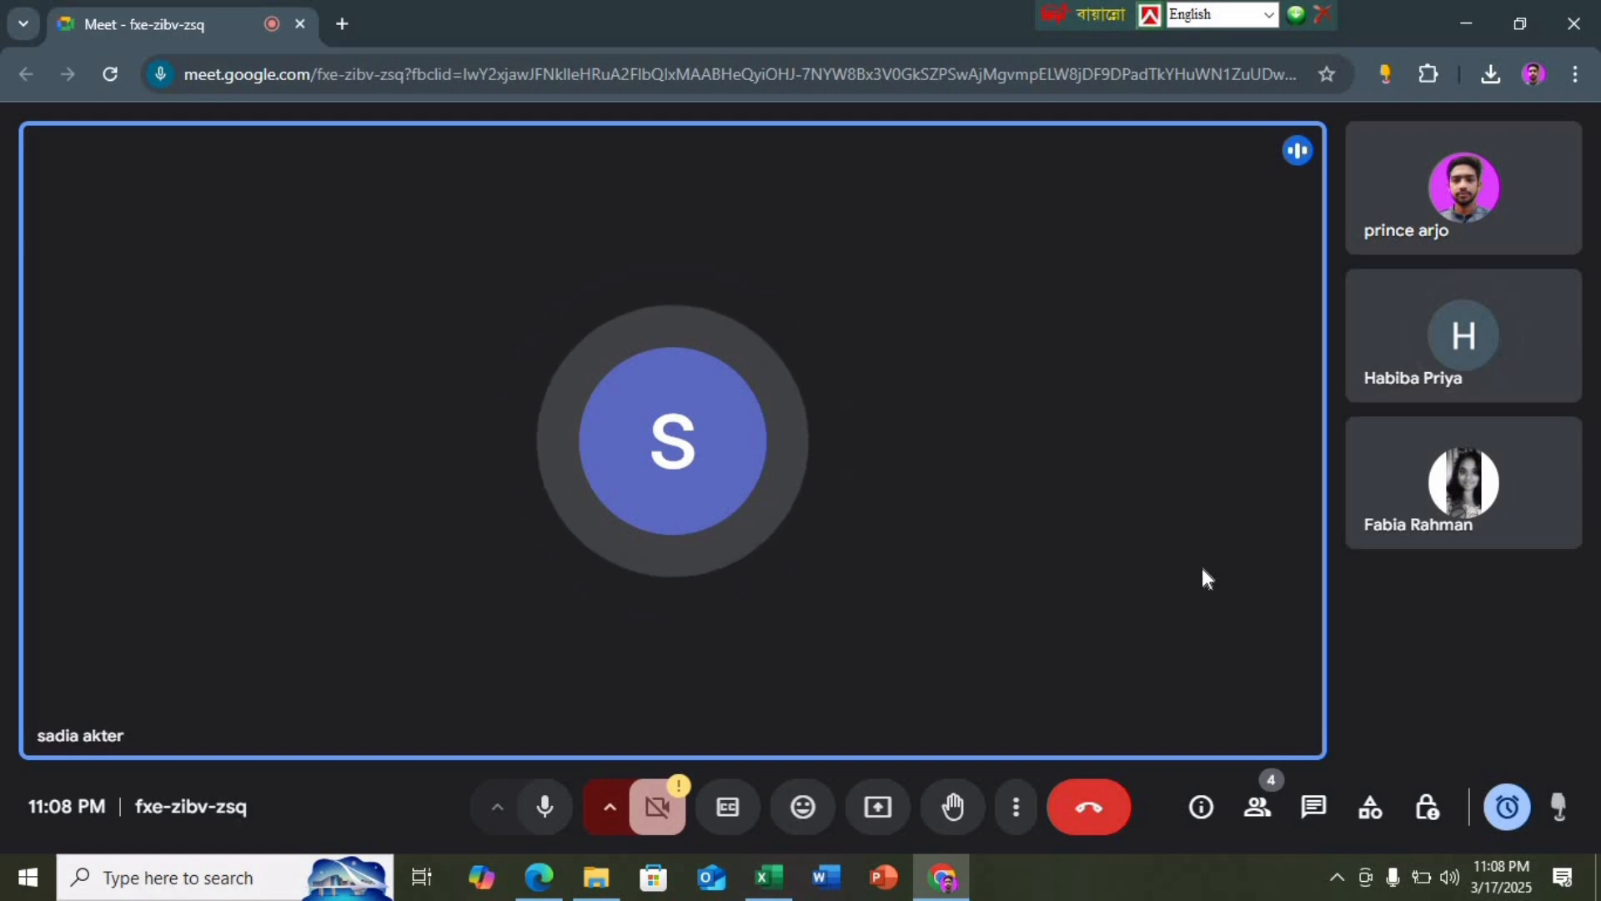
click(880, 807)
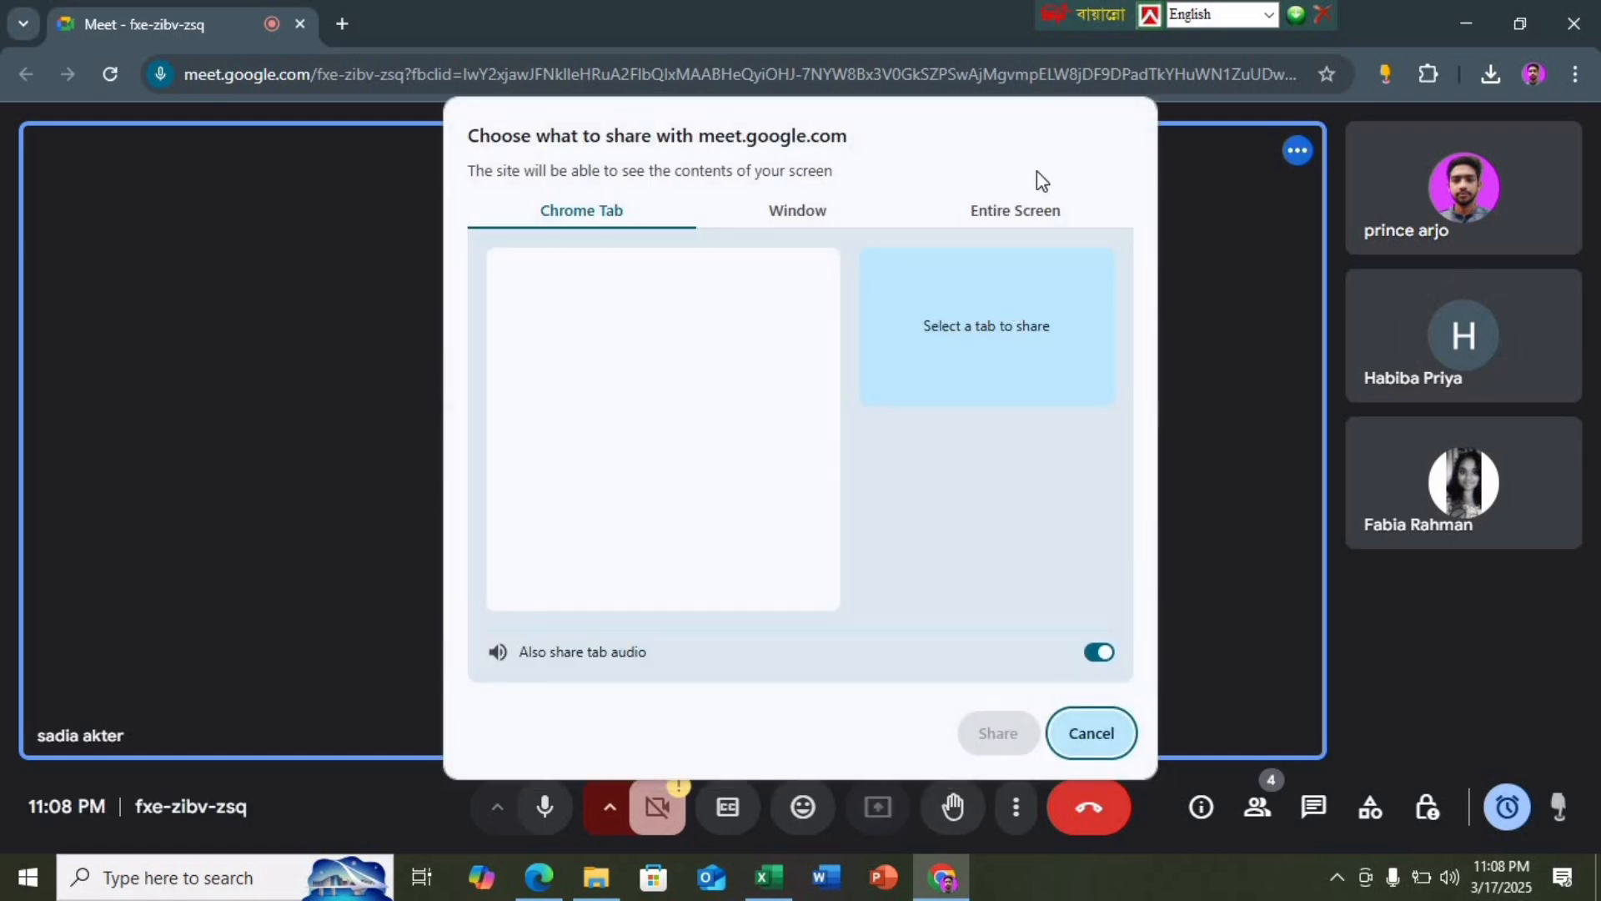
click(1017, 211)
click(723, 343)
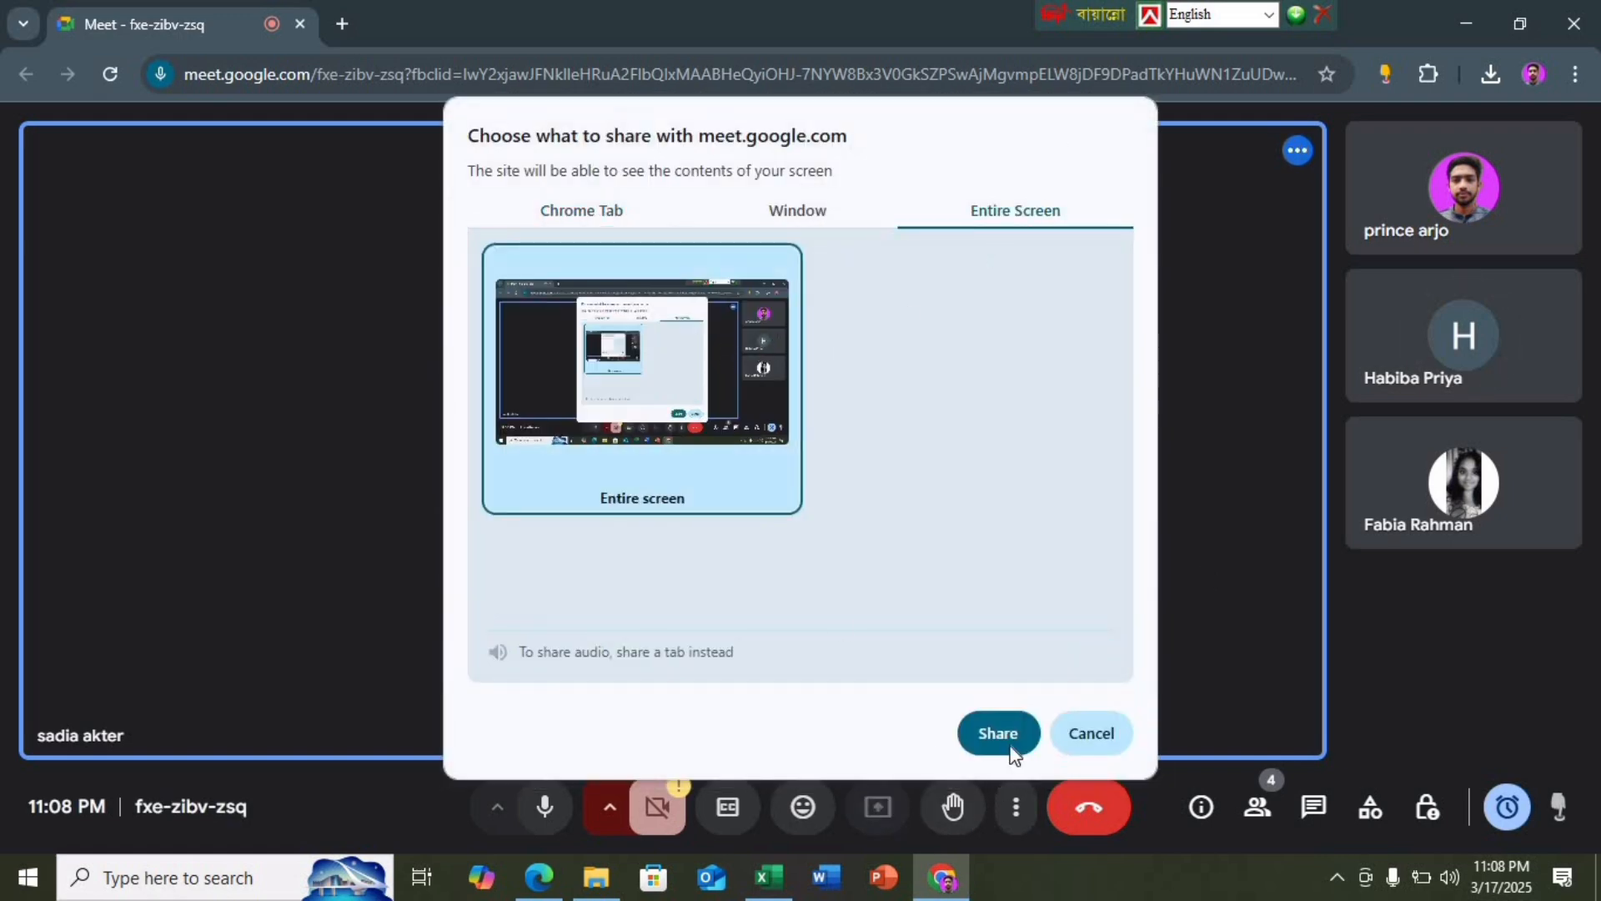
click(1008, 742)
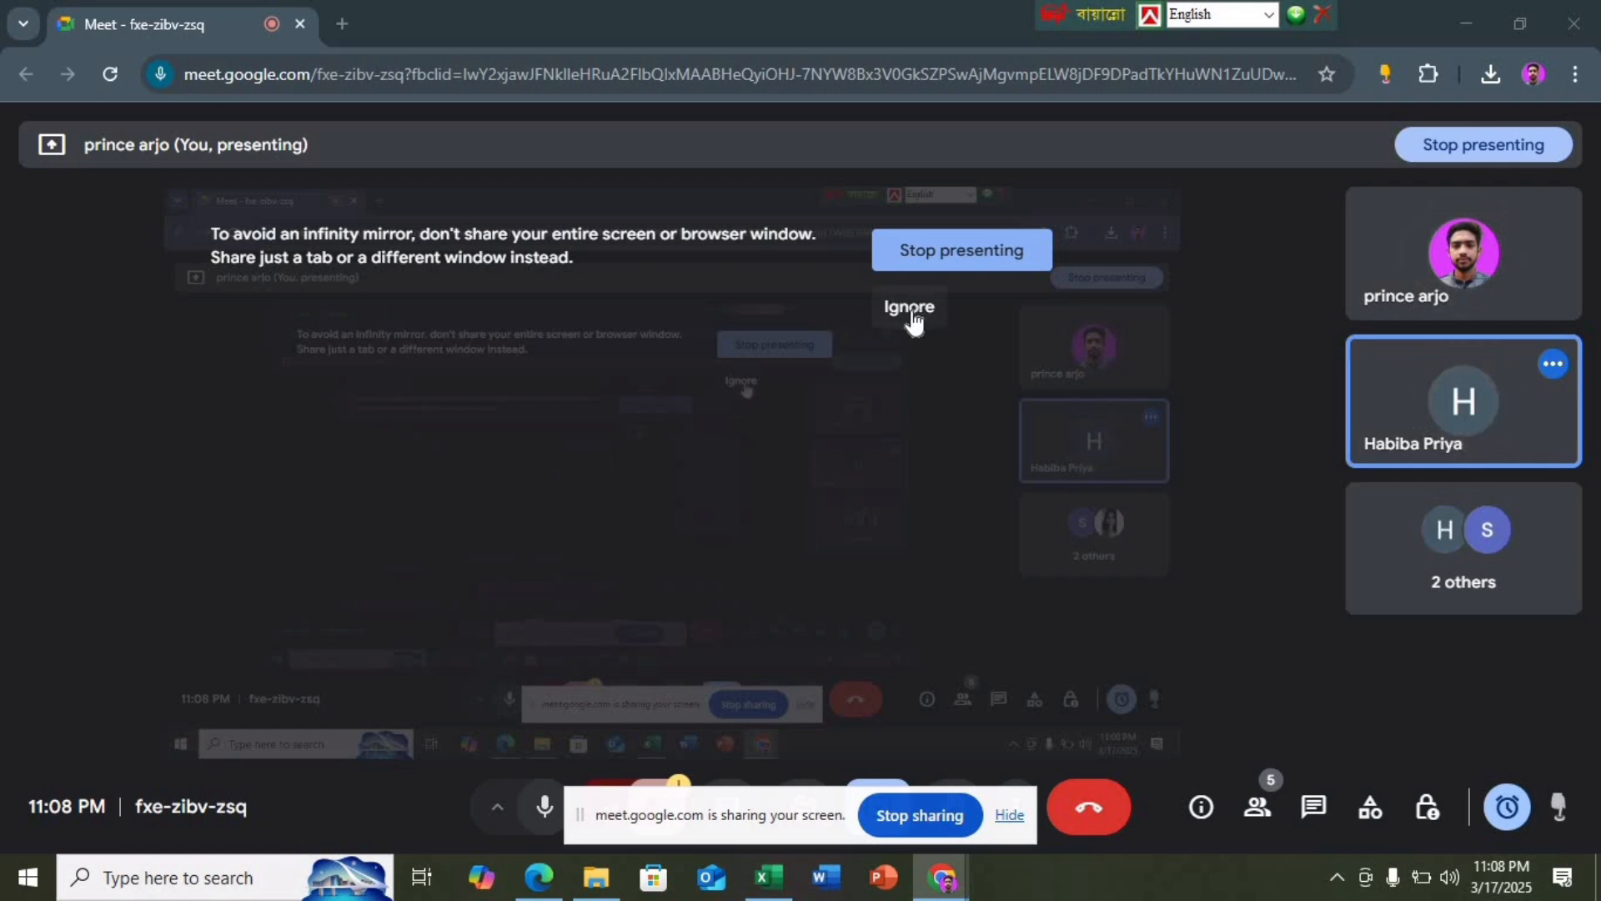
Hide the sharing notice and minimize Chrome to return to the salary workbook
click(1010, 817)
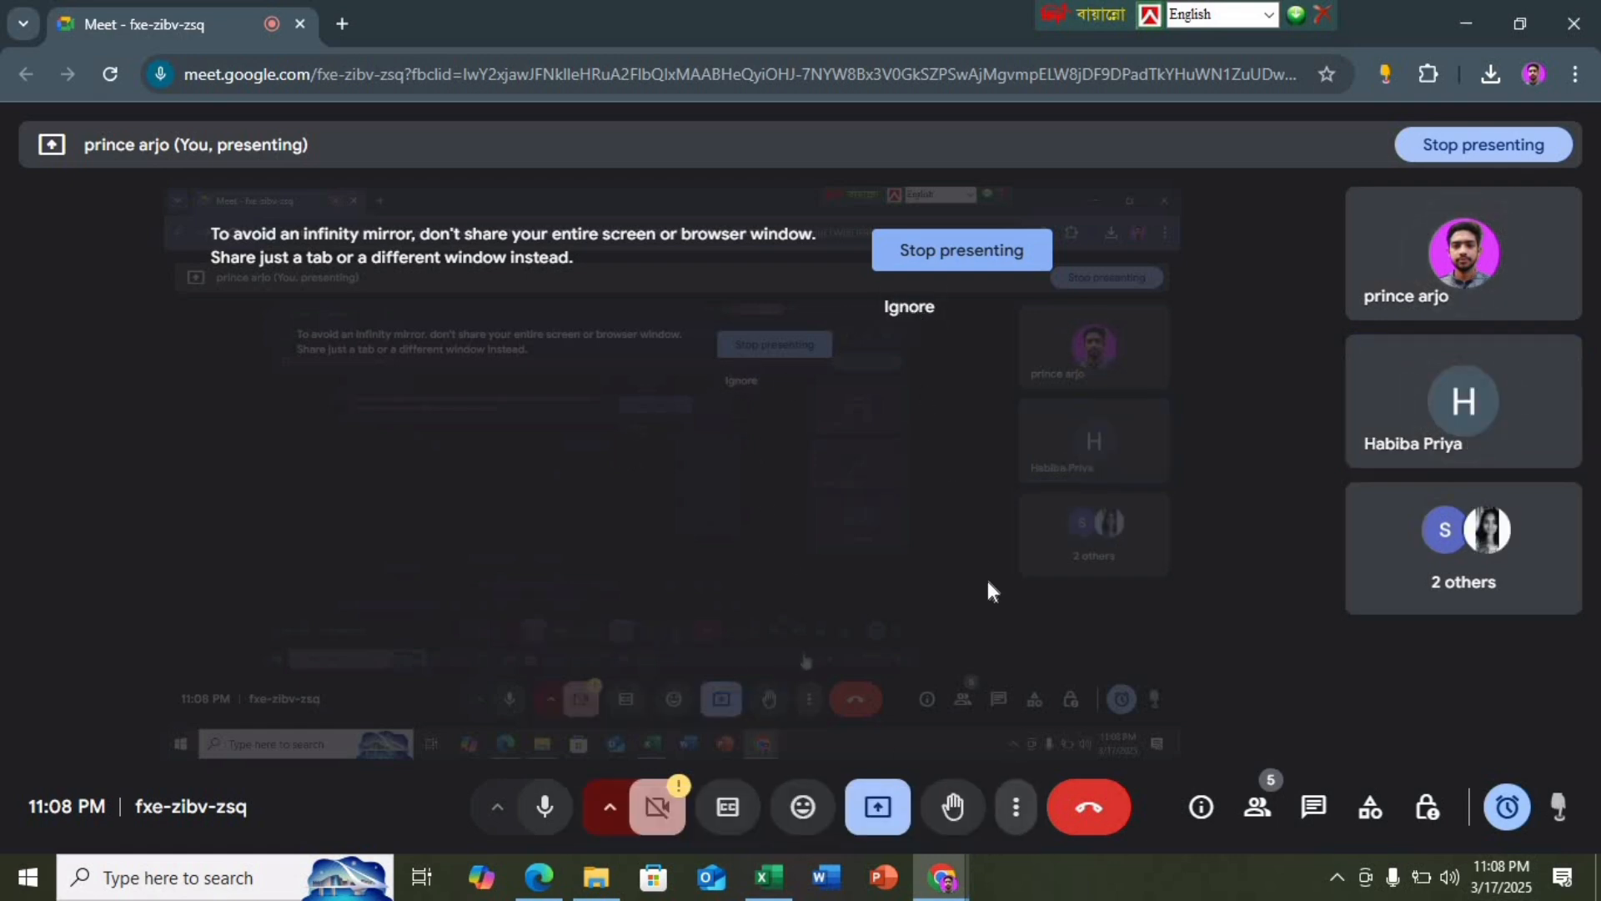
click(1461, 26)
click(1376, 510)
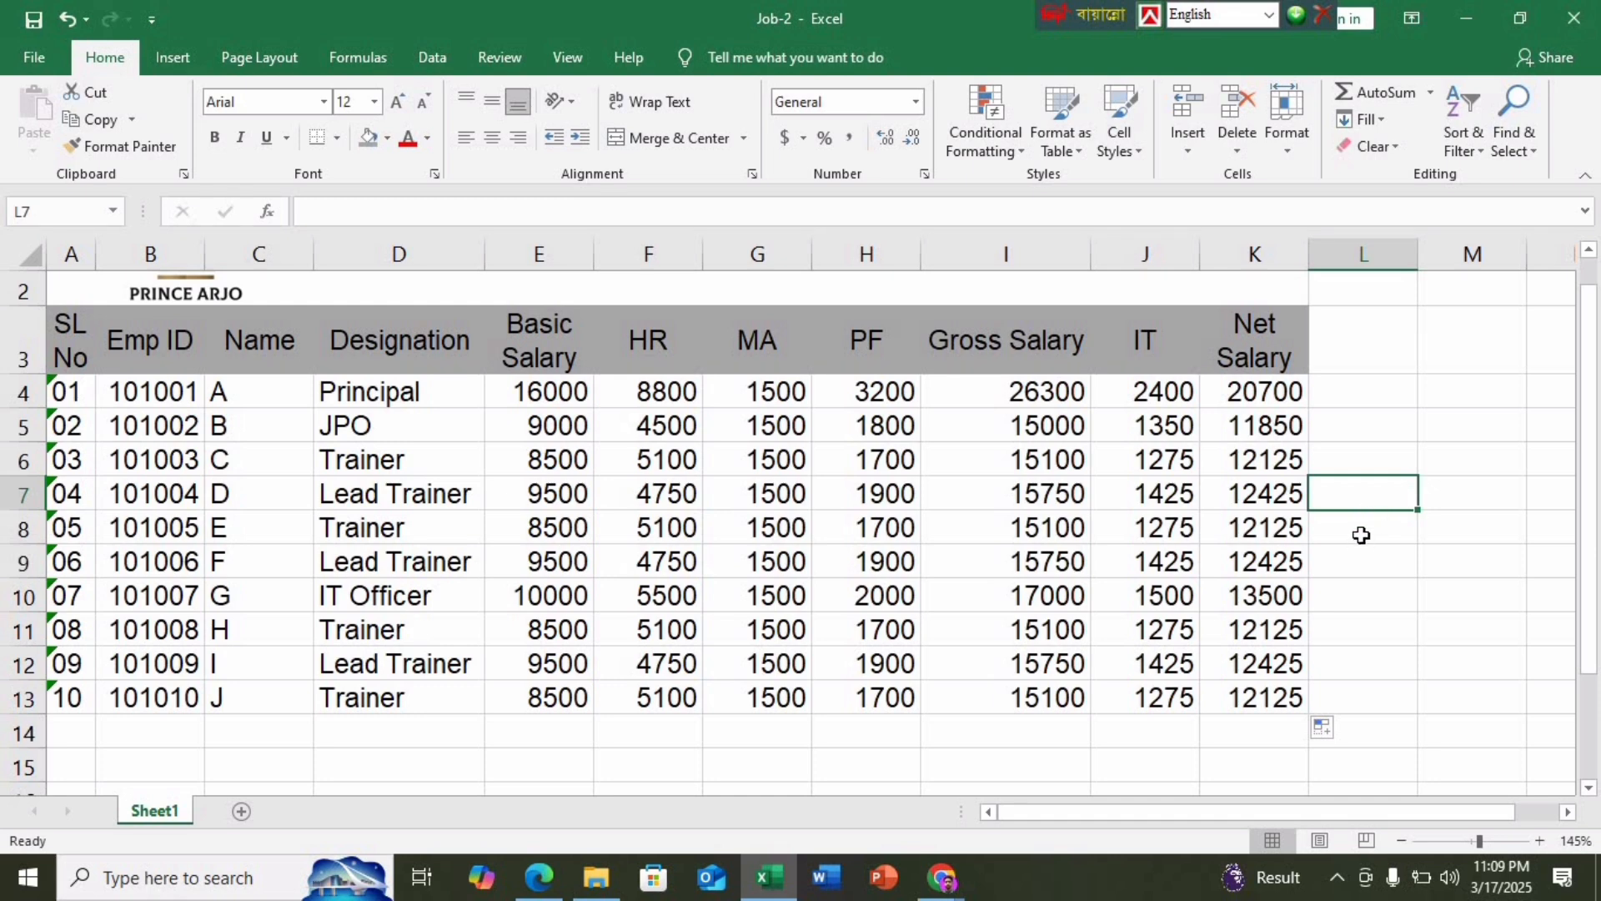
Review the task PDF's page 7 salary tables and the Min/Max VLOOKUP sample, then return to Excel
click(1361, 532)
click(1343, 343)
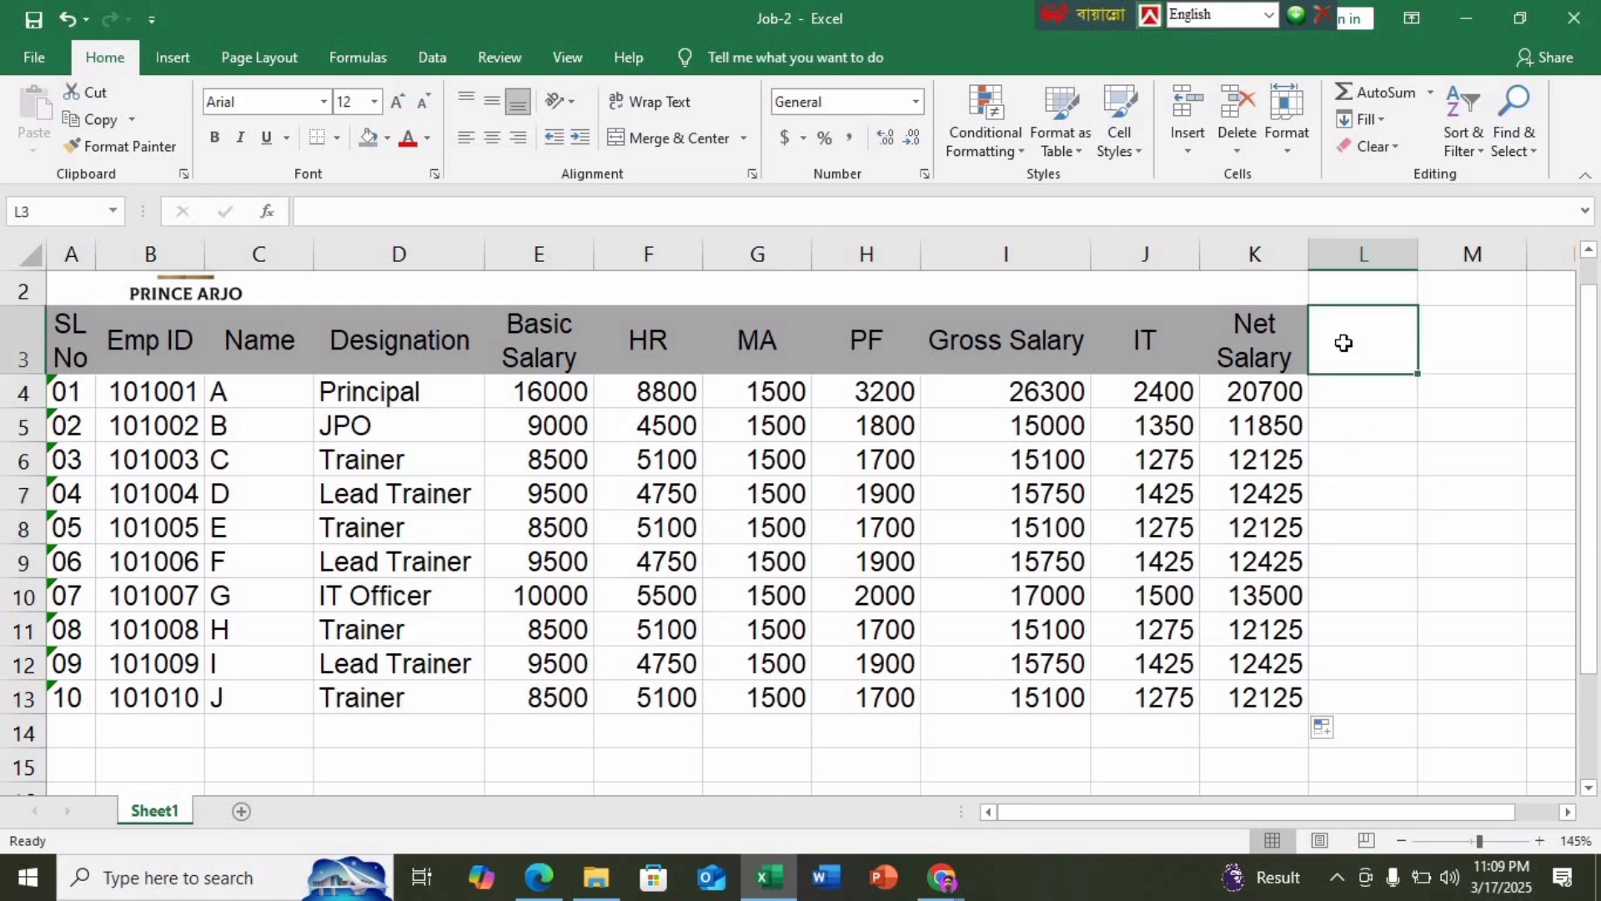
click(539, 878)
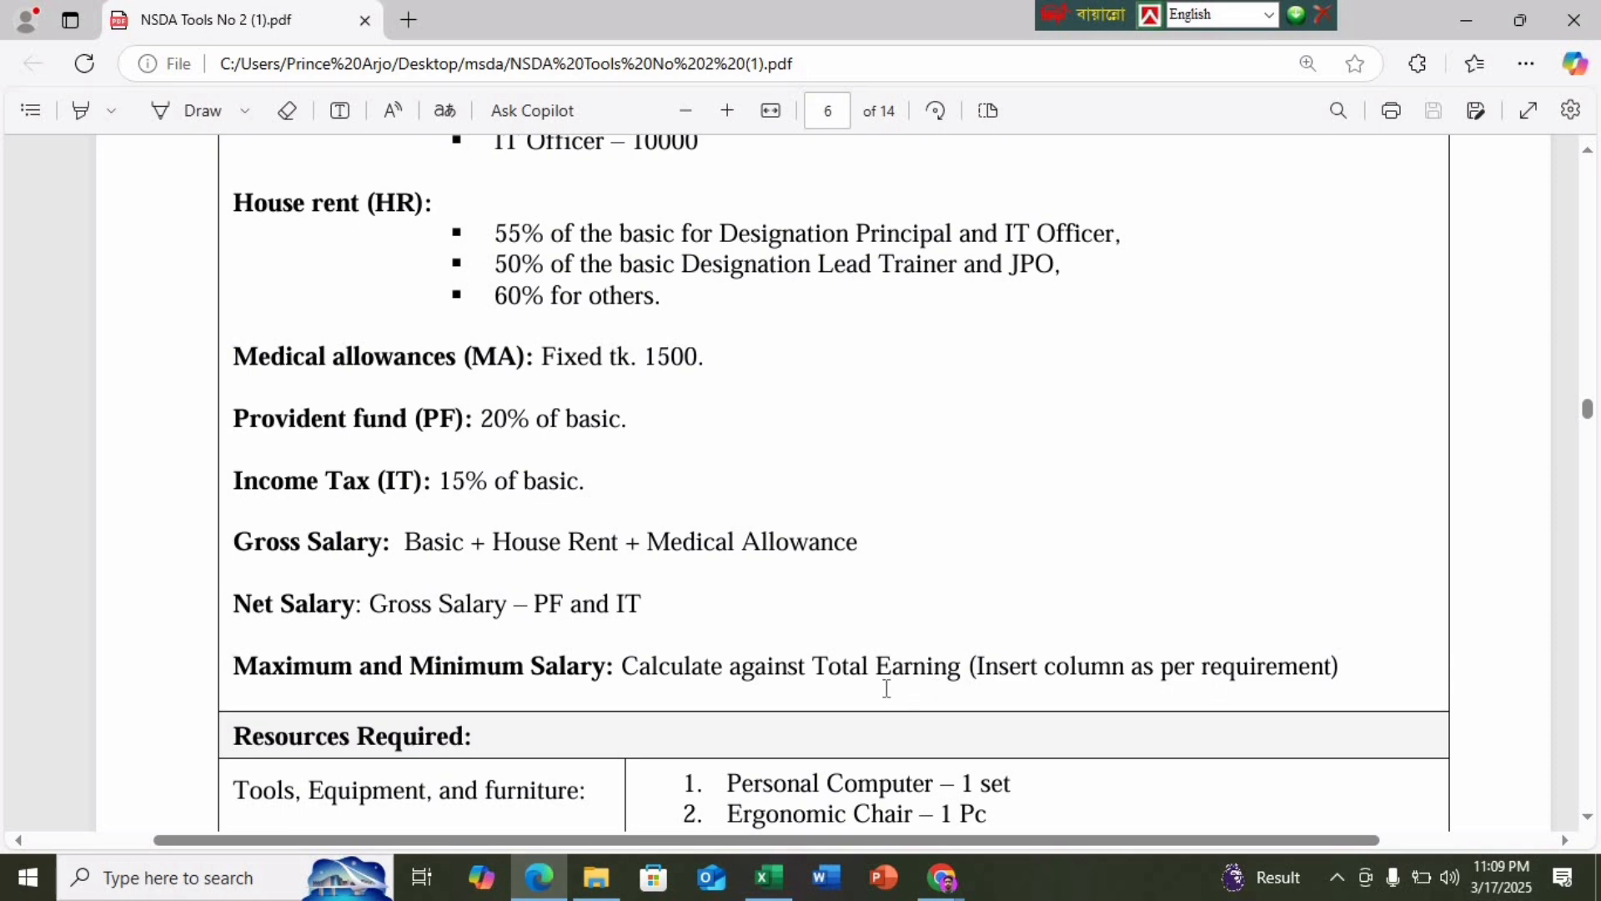
scroll(887, 685, down, 15)
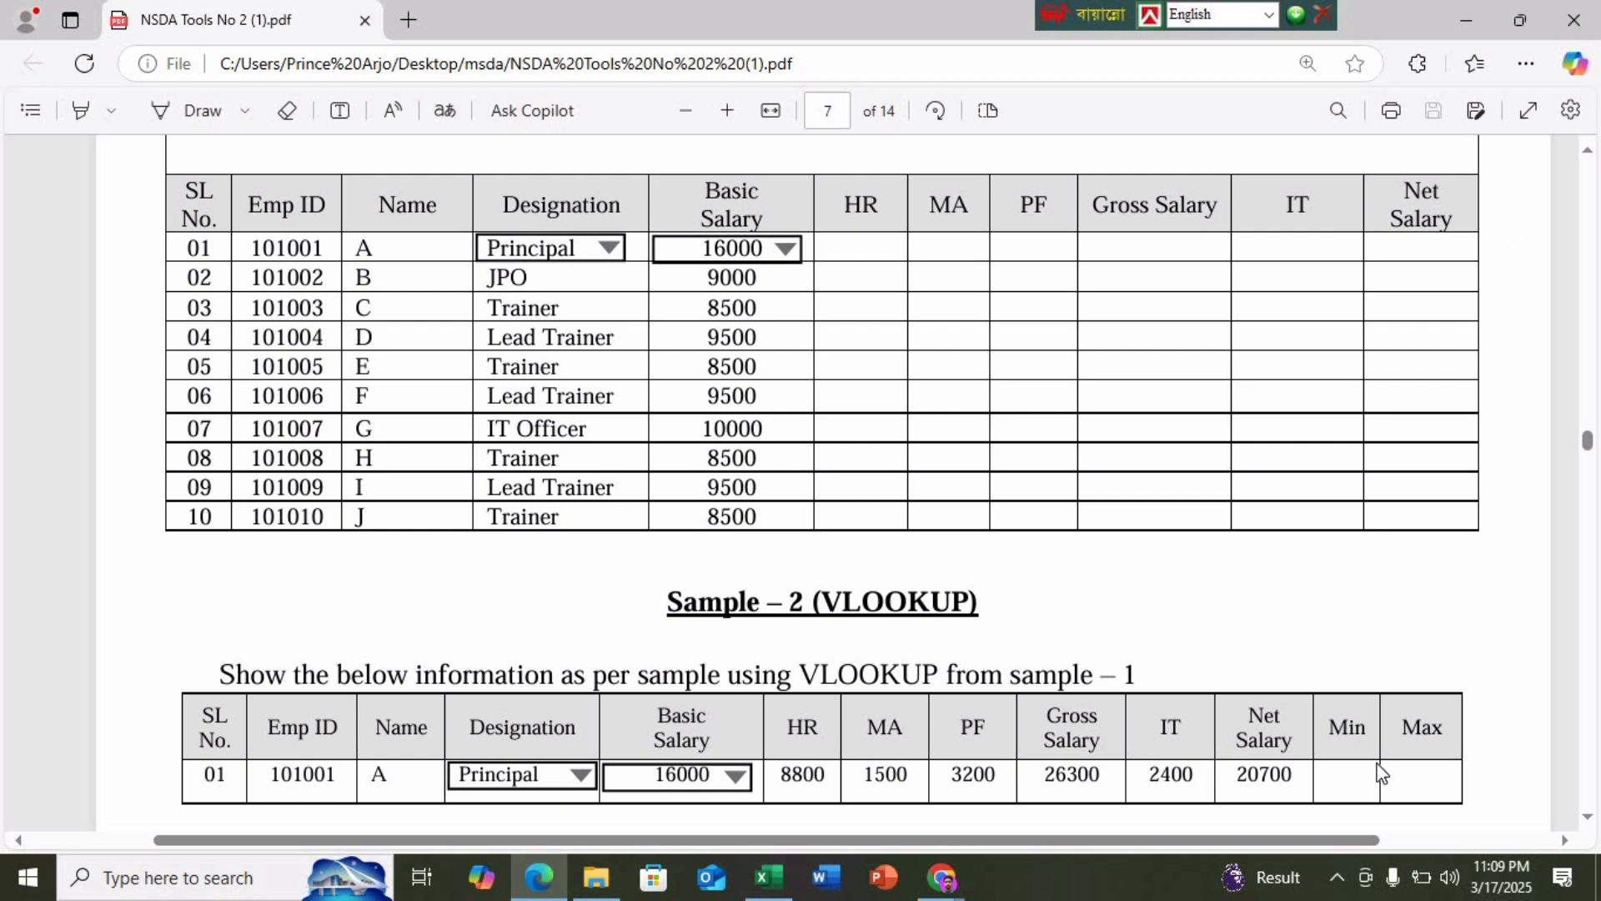
click(767, 878)
click(1387, 594)
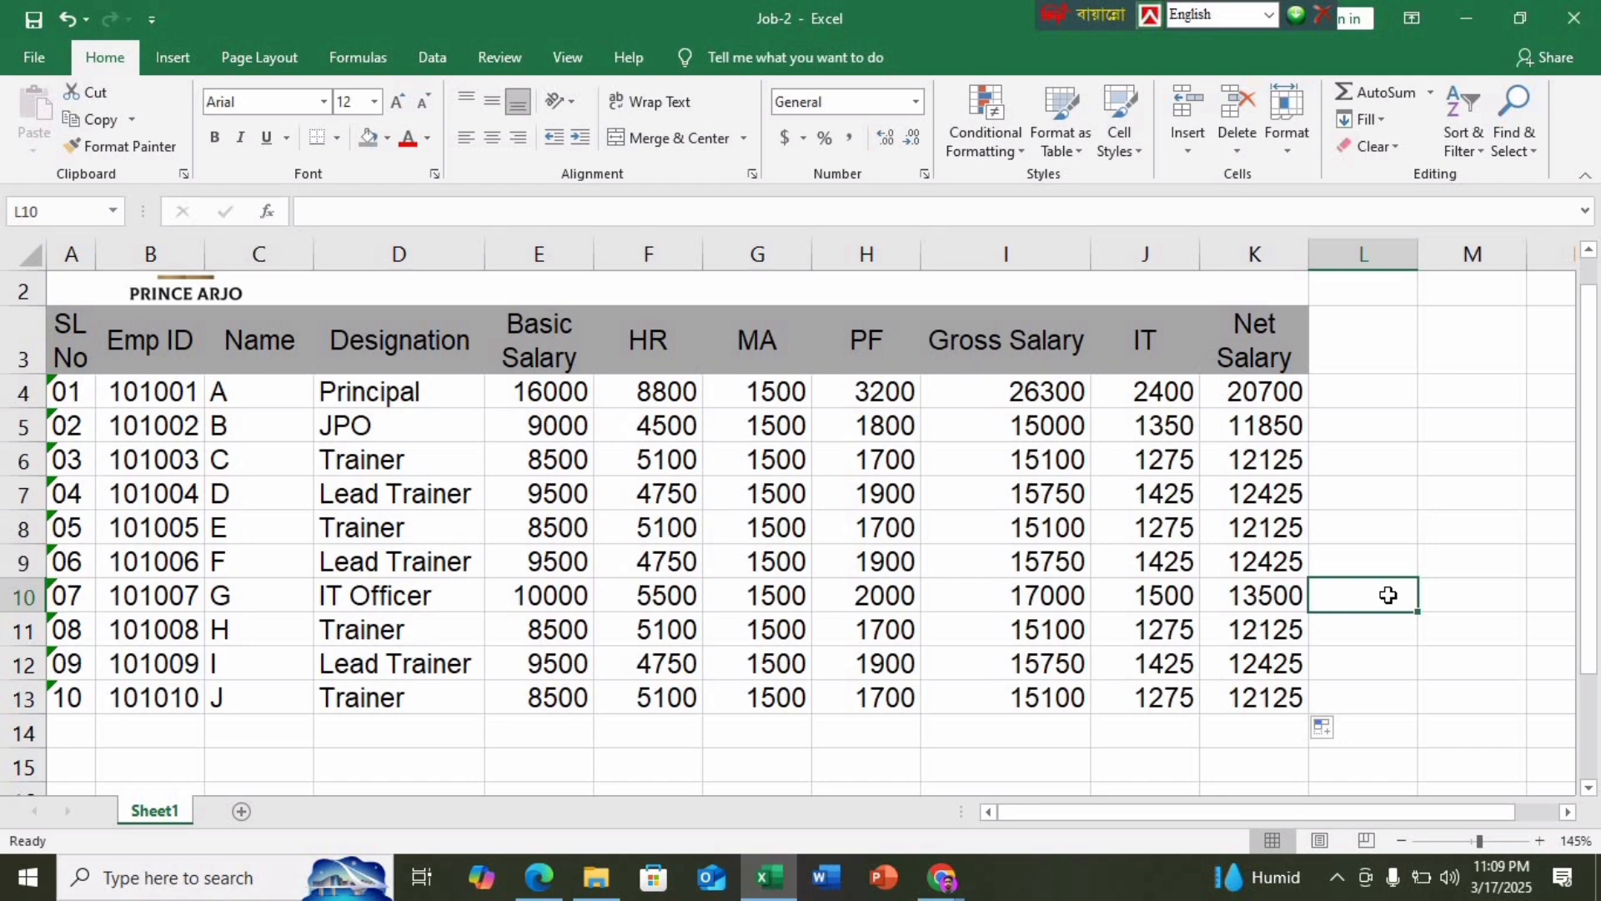
Scroll the Salary Sheet back up to its title row and select cell L3
scroll(1387, 595, up, 1)
scroll(1388, 594, down, 2)
scroll(1388, 595, up, 2)
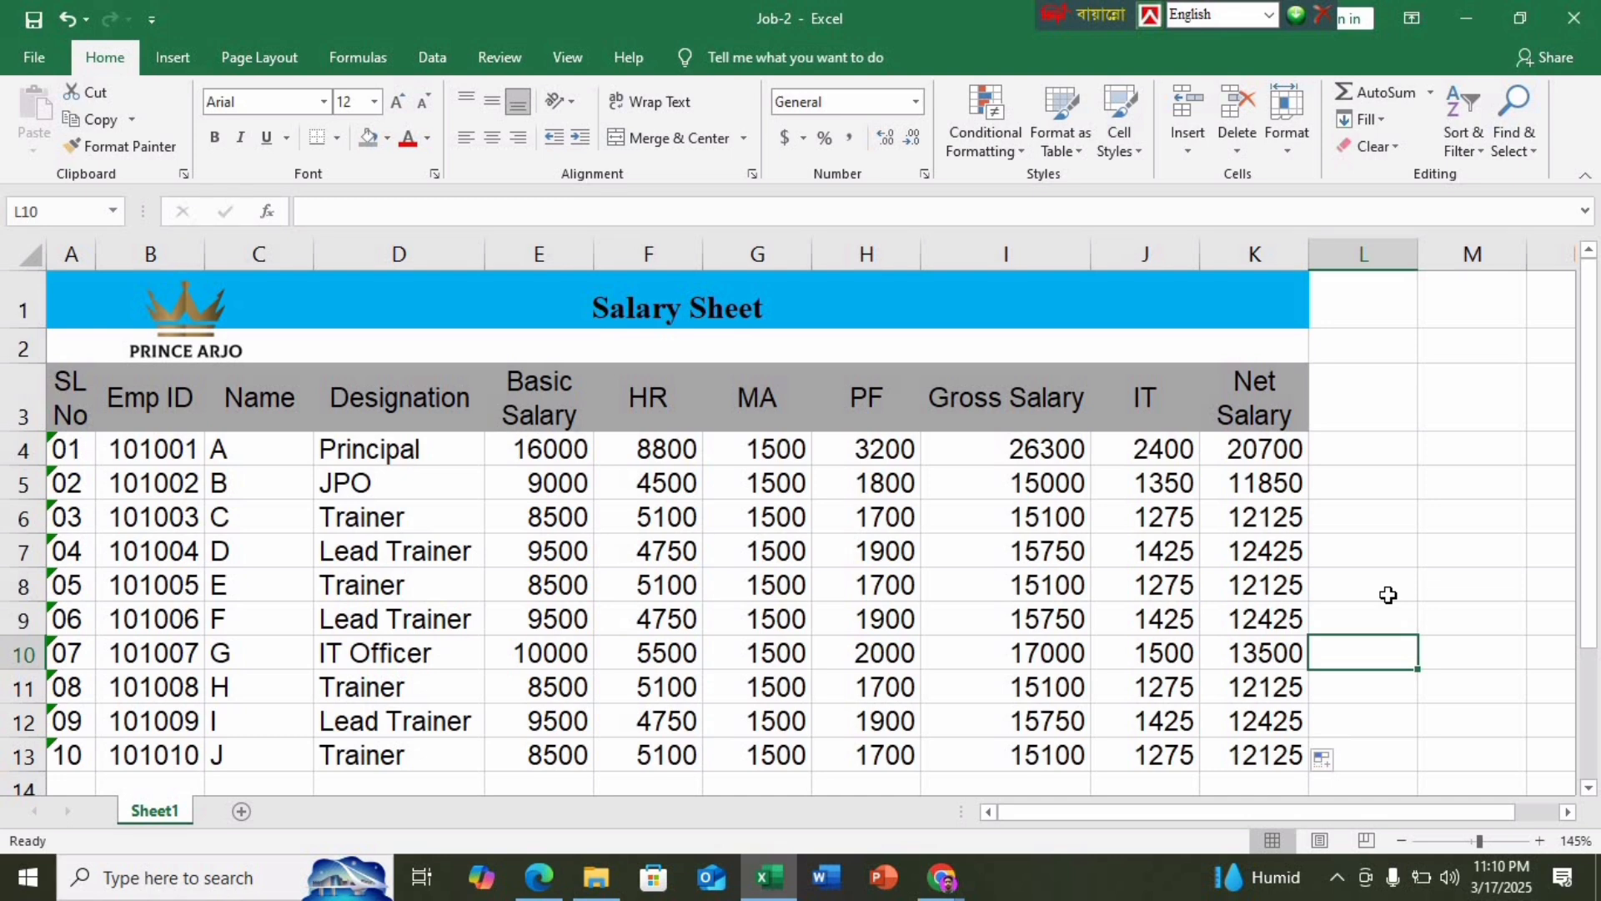
click(1365, 380)
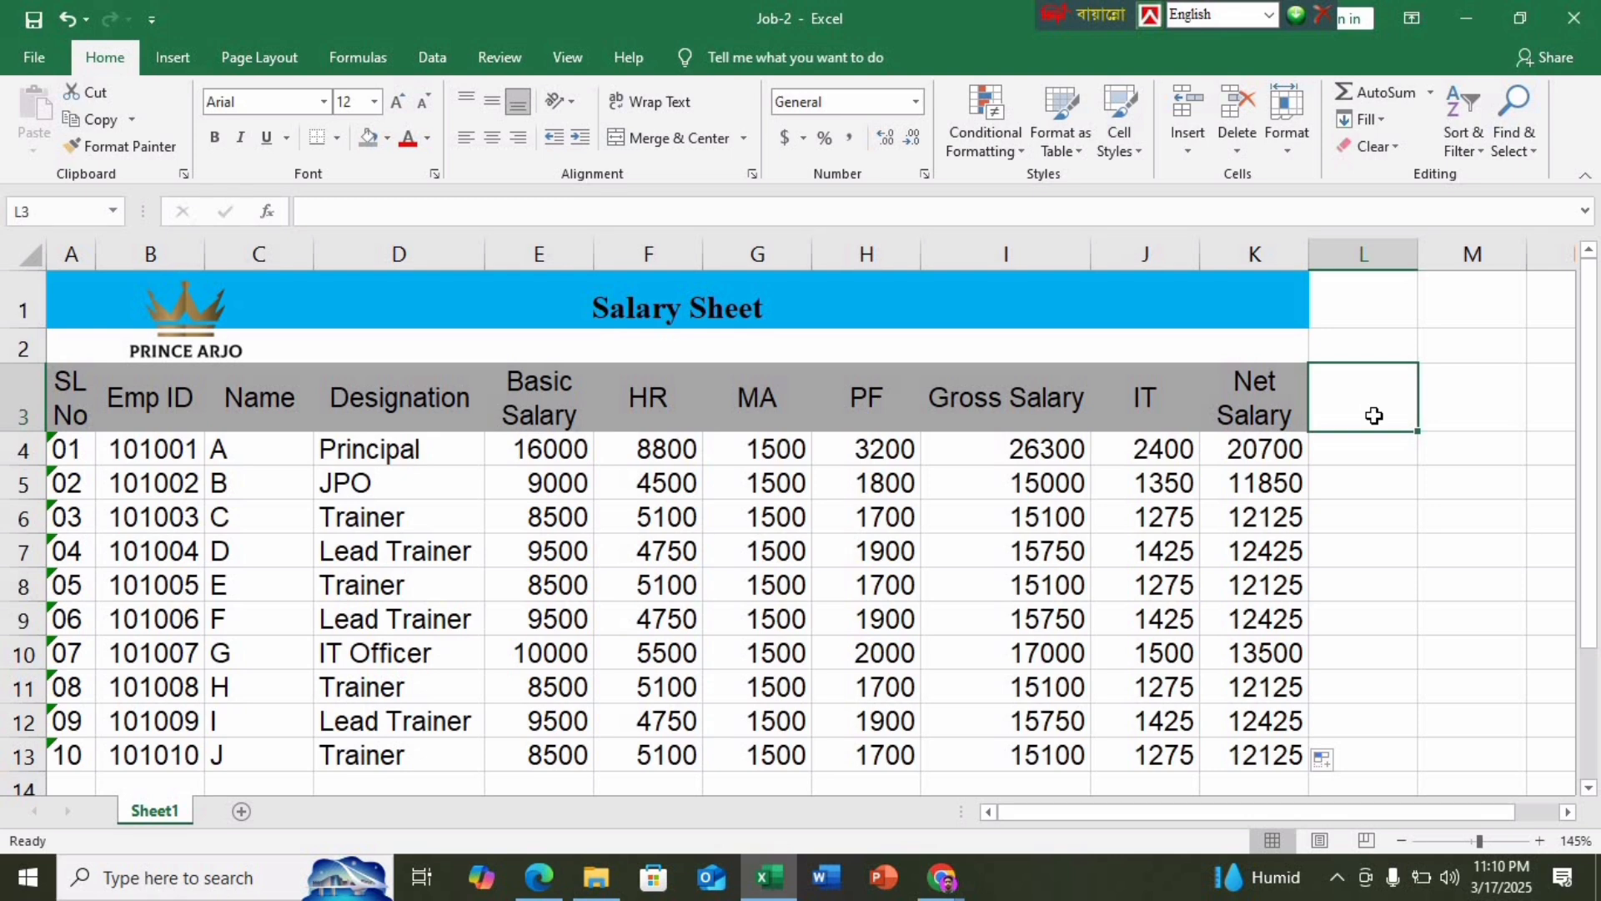
Add Min in L3 and Max in M3 as headers with the grey header fill
text(Min)
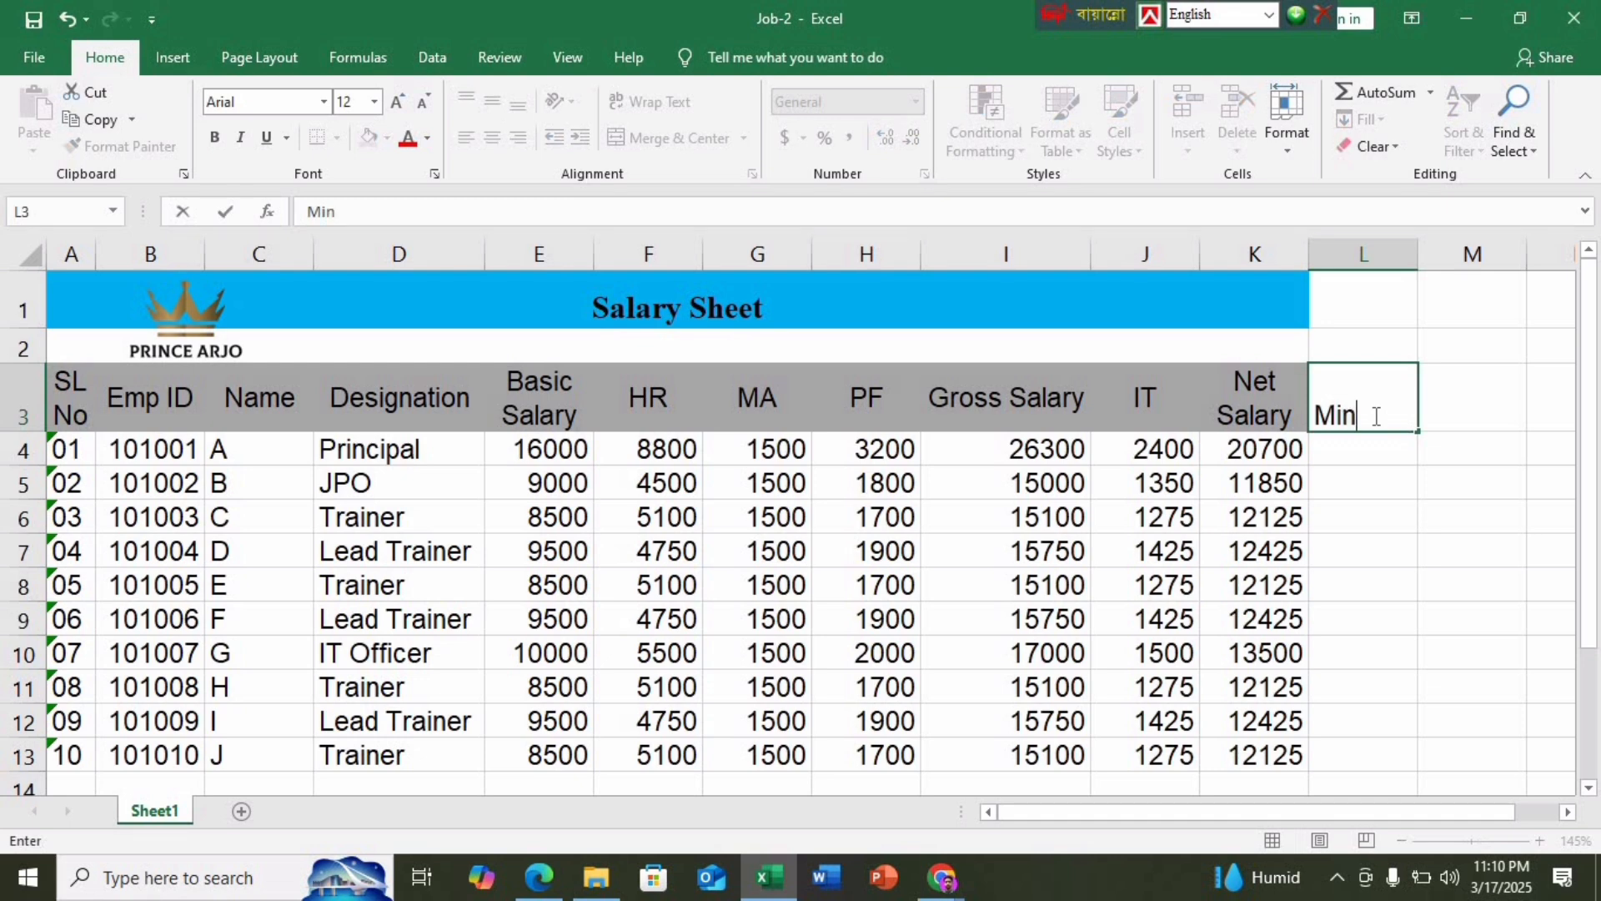
key(Tab)
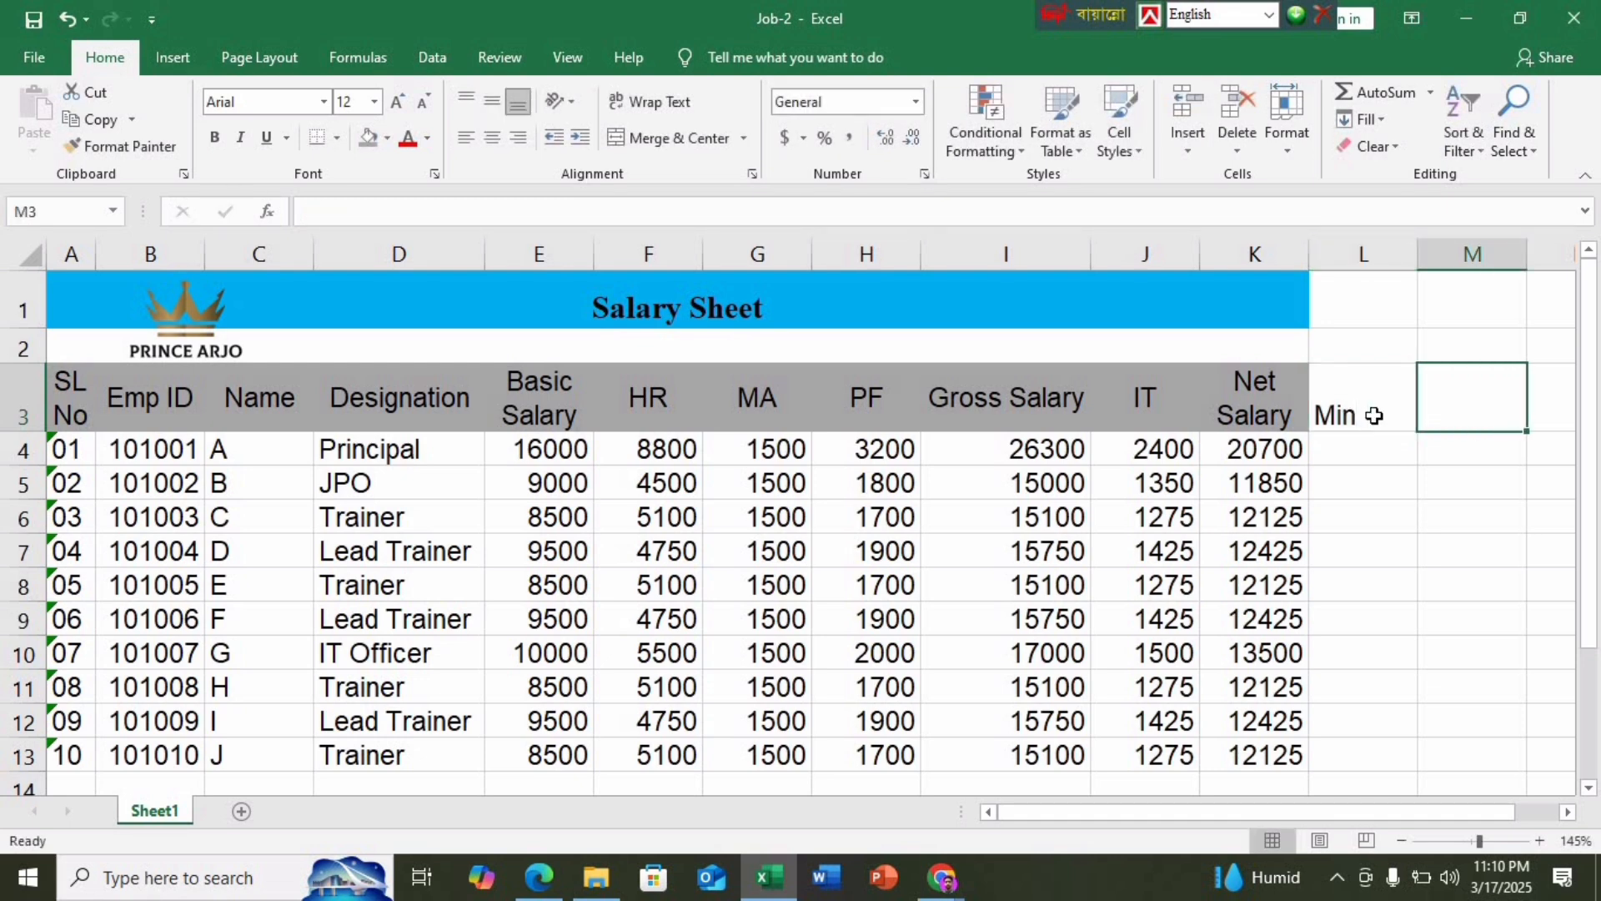
text(Max)
key(Return)
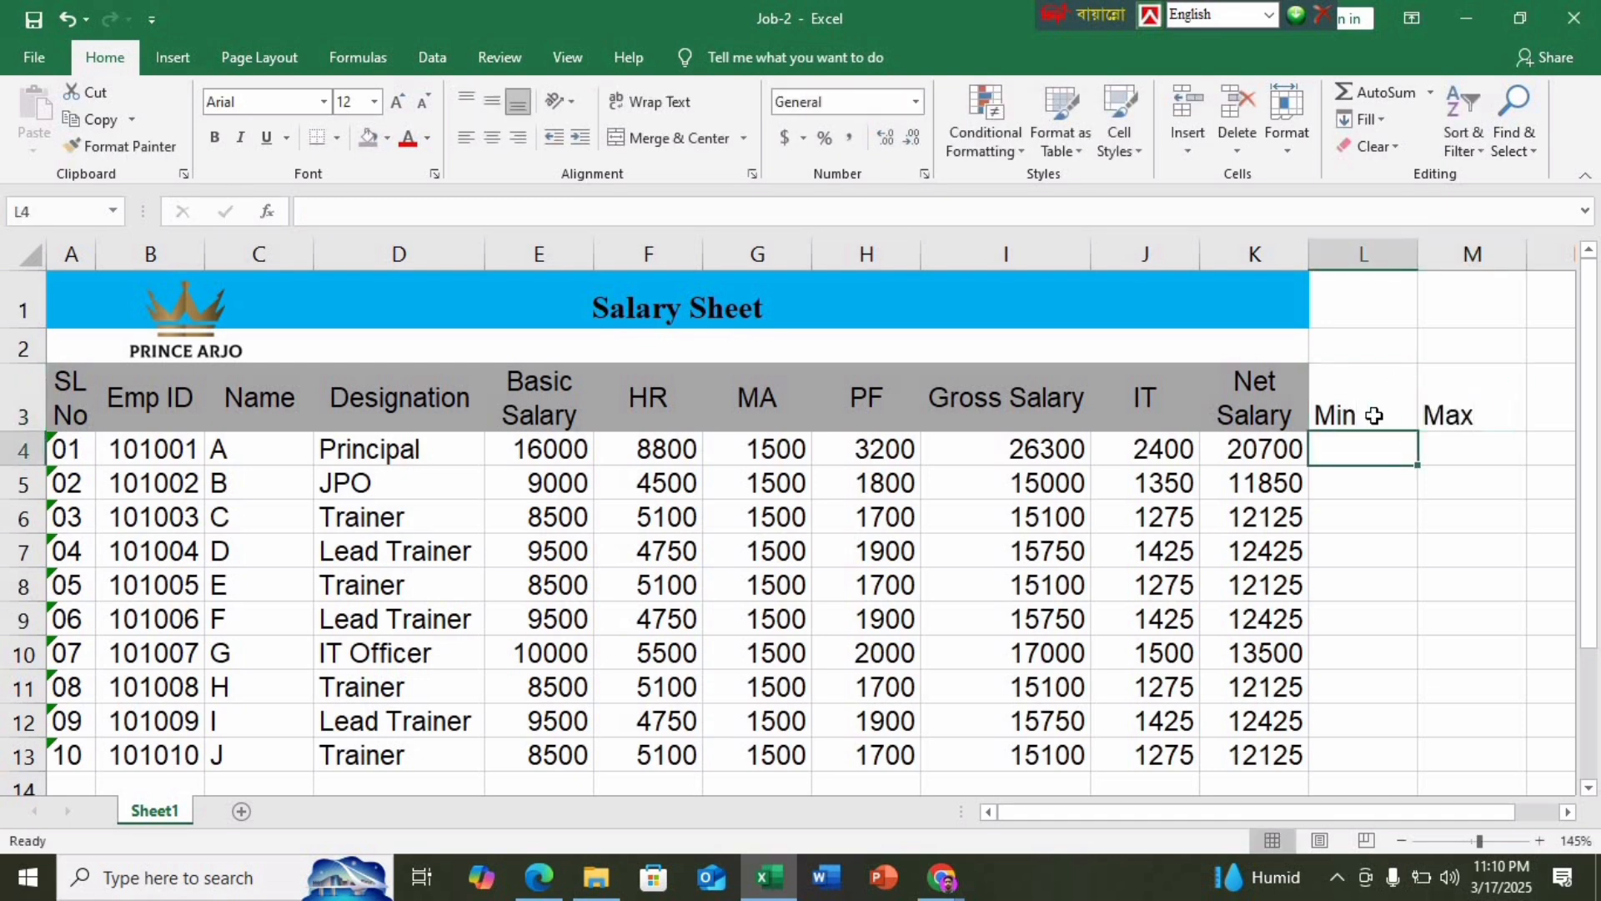
drag(1428, 414, 1383, 415)
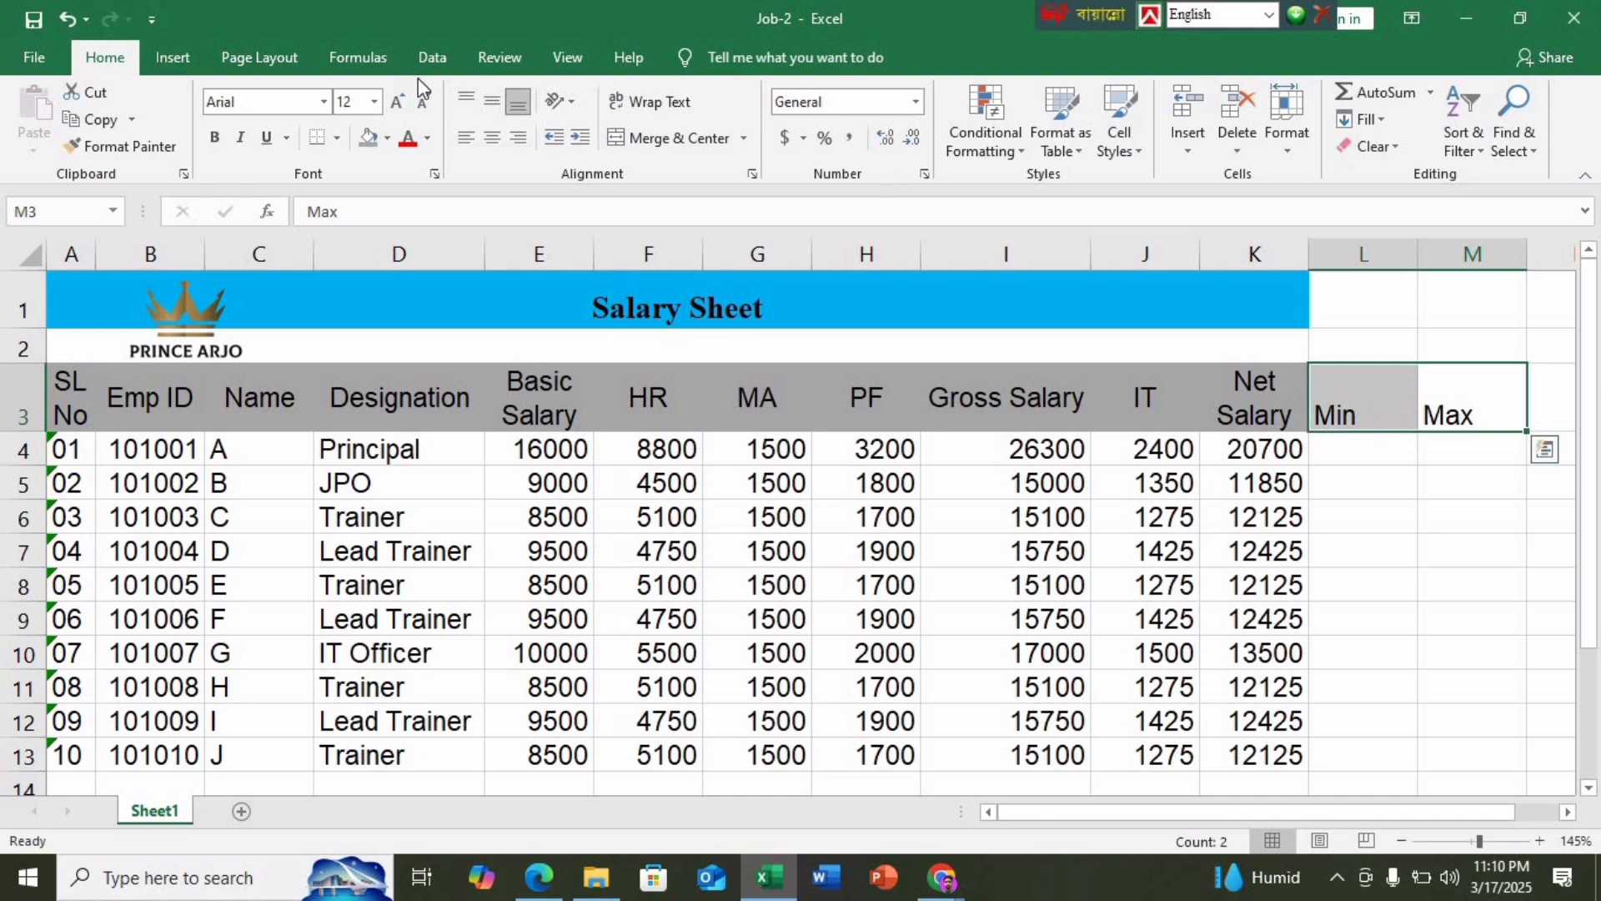
click(367, 138)
click(1391, 561)
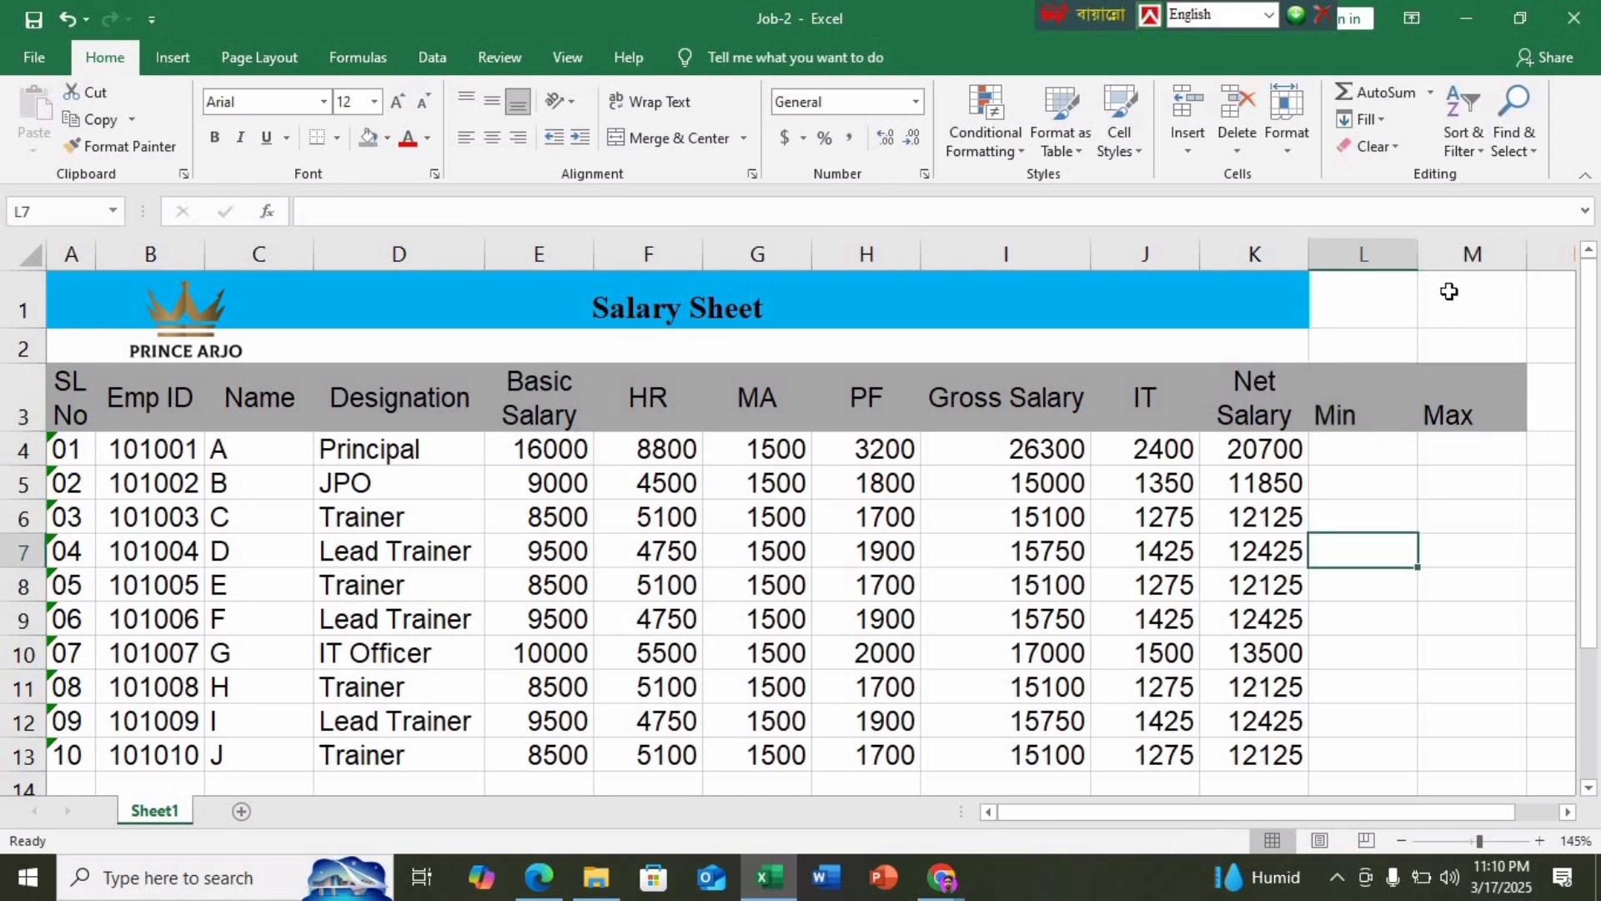
Merge and centre the Salary Sheet title across A1:M1
drag(1449, 291, 1204, 303)
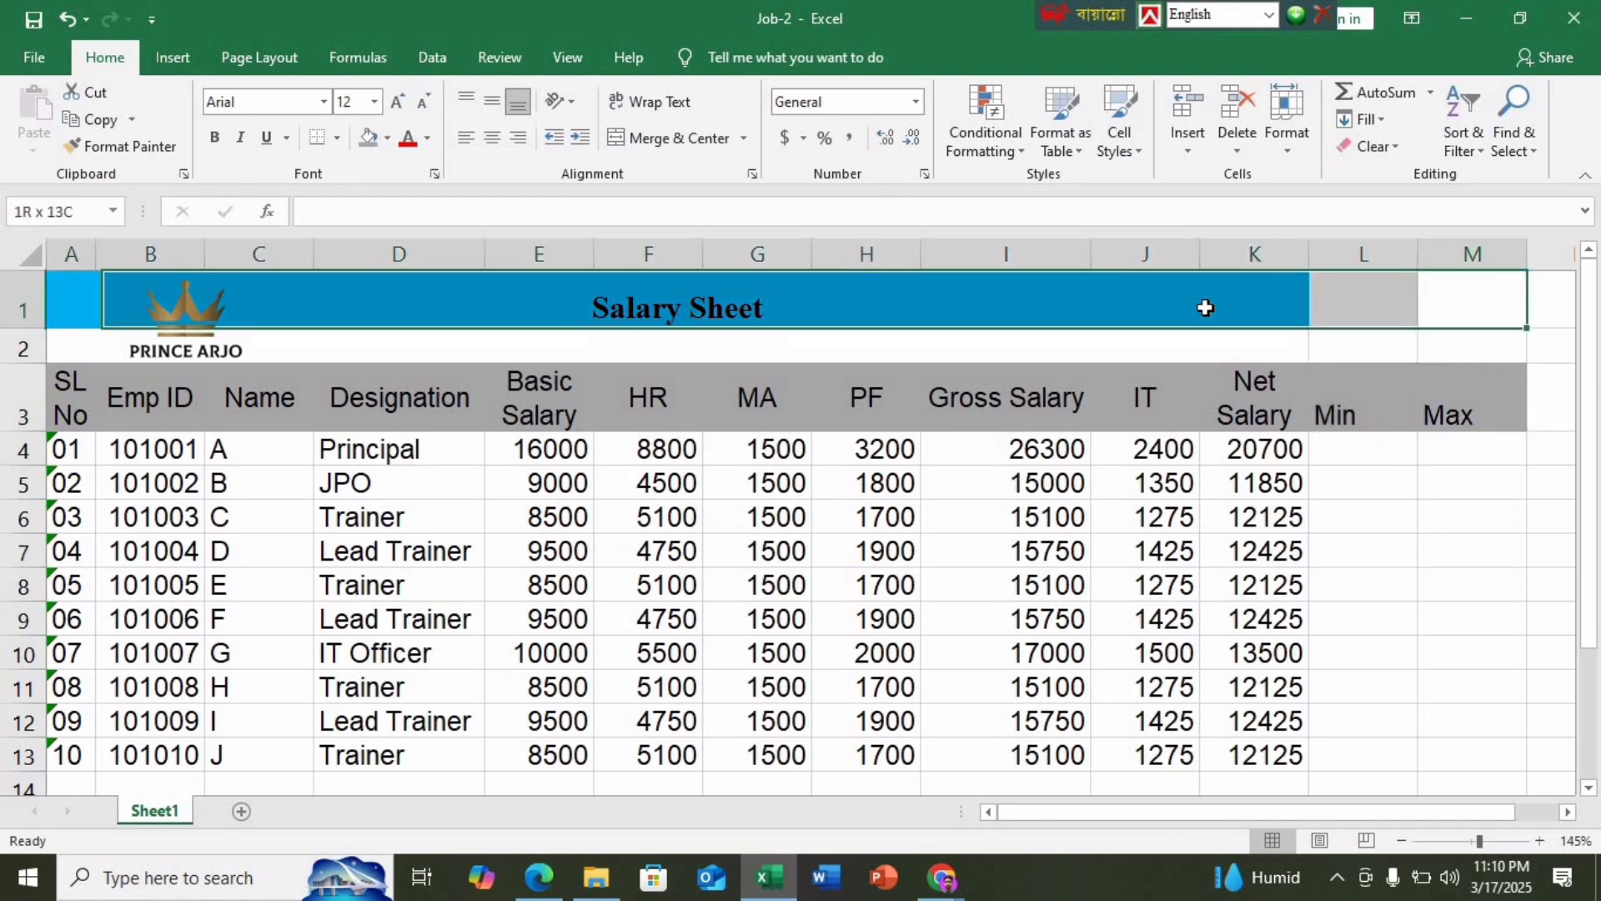
click(718, 126)
click(717, 127)
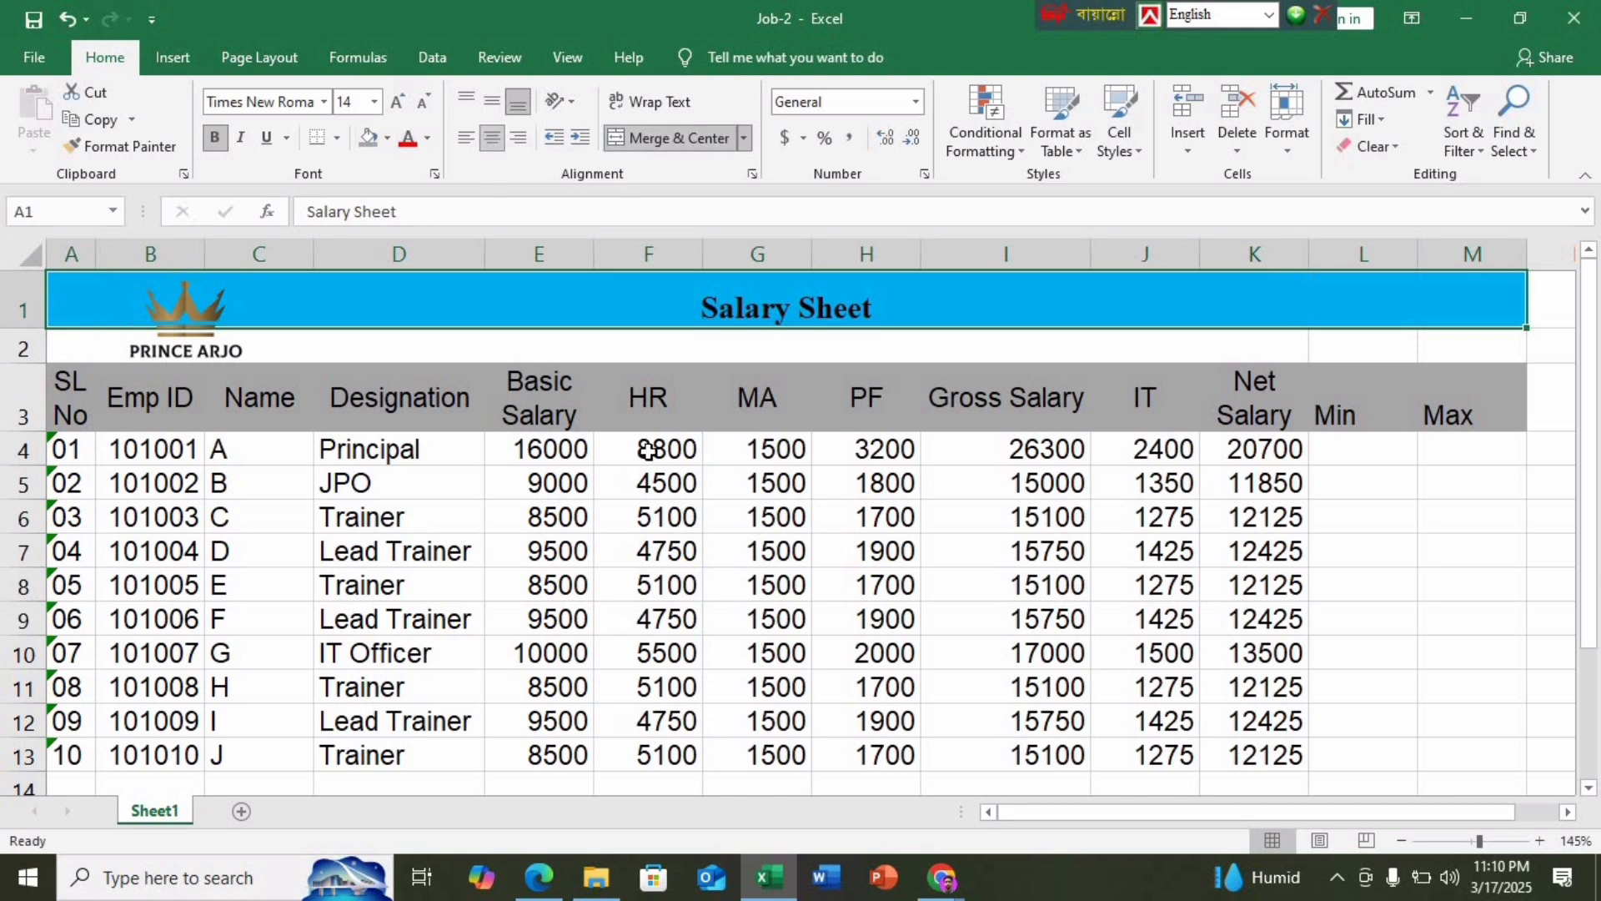
click(1378, 609)
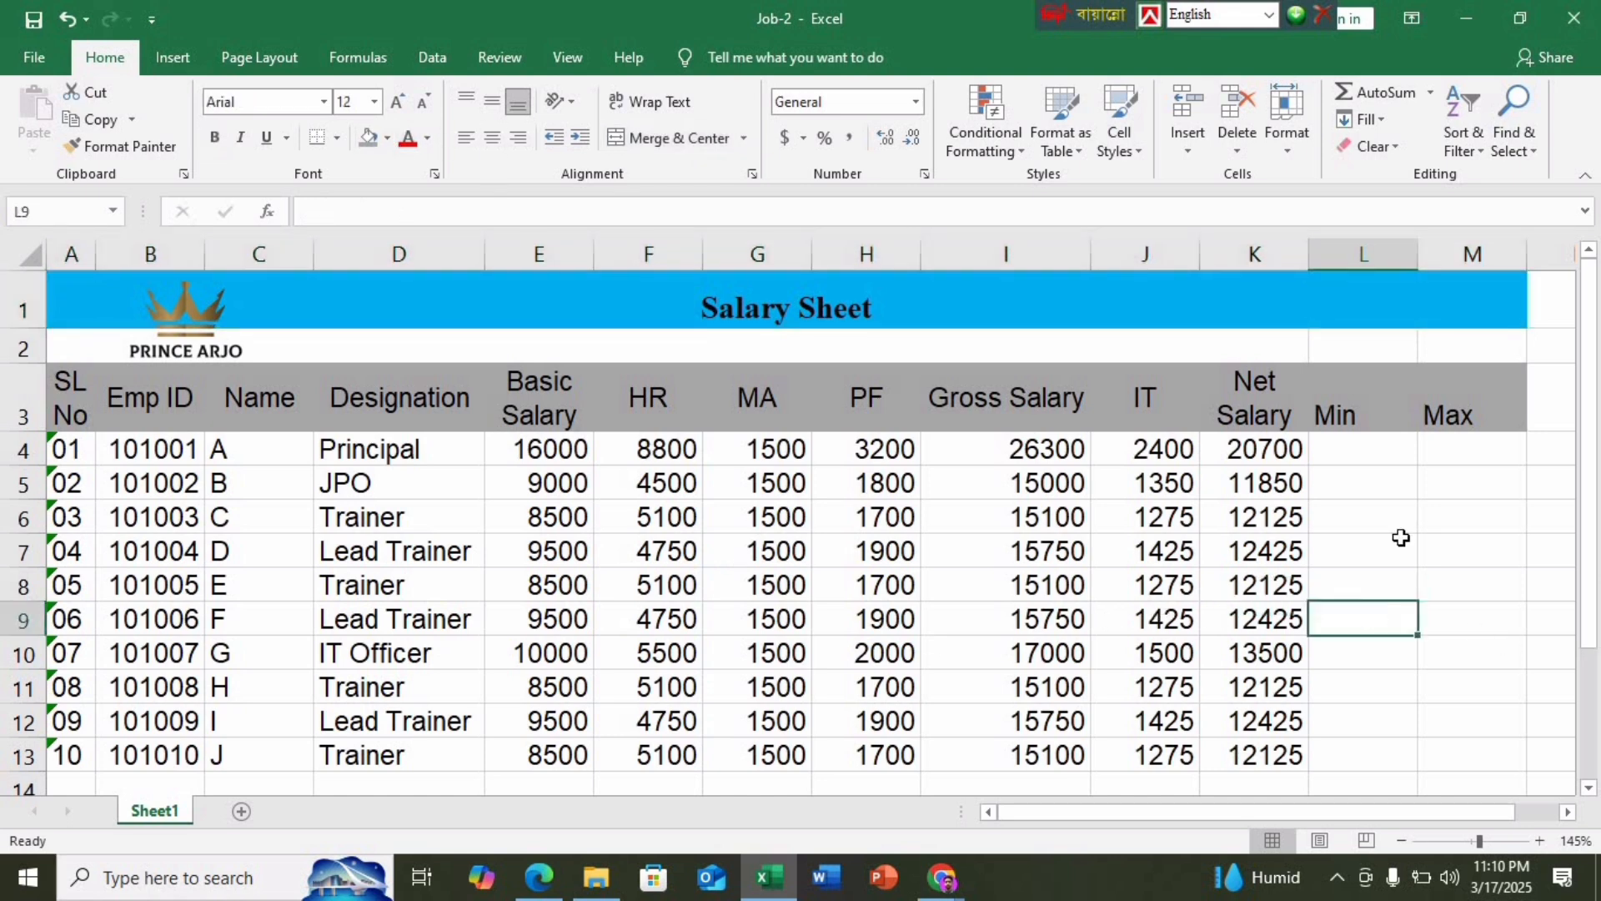
Middle-align and centre the Net Salary, Min and Max headers in K3:M3
drag(1441, 421, 1472, 399)
click(487, 110)
click(492, 138)
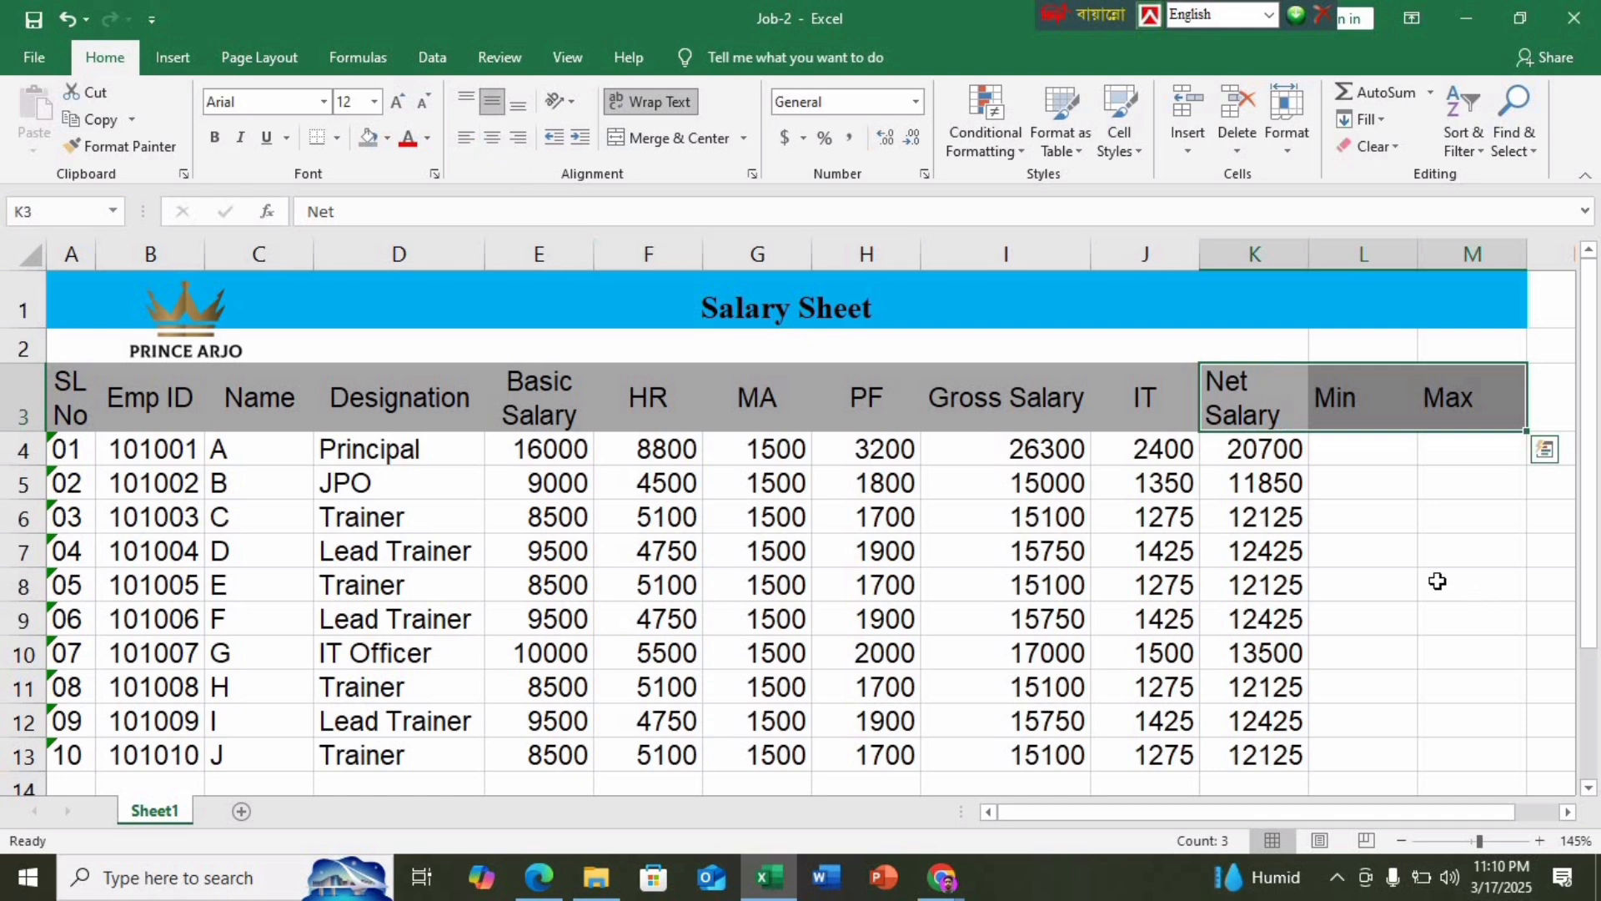
click(490, 146)
click(1336, 574)
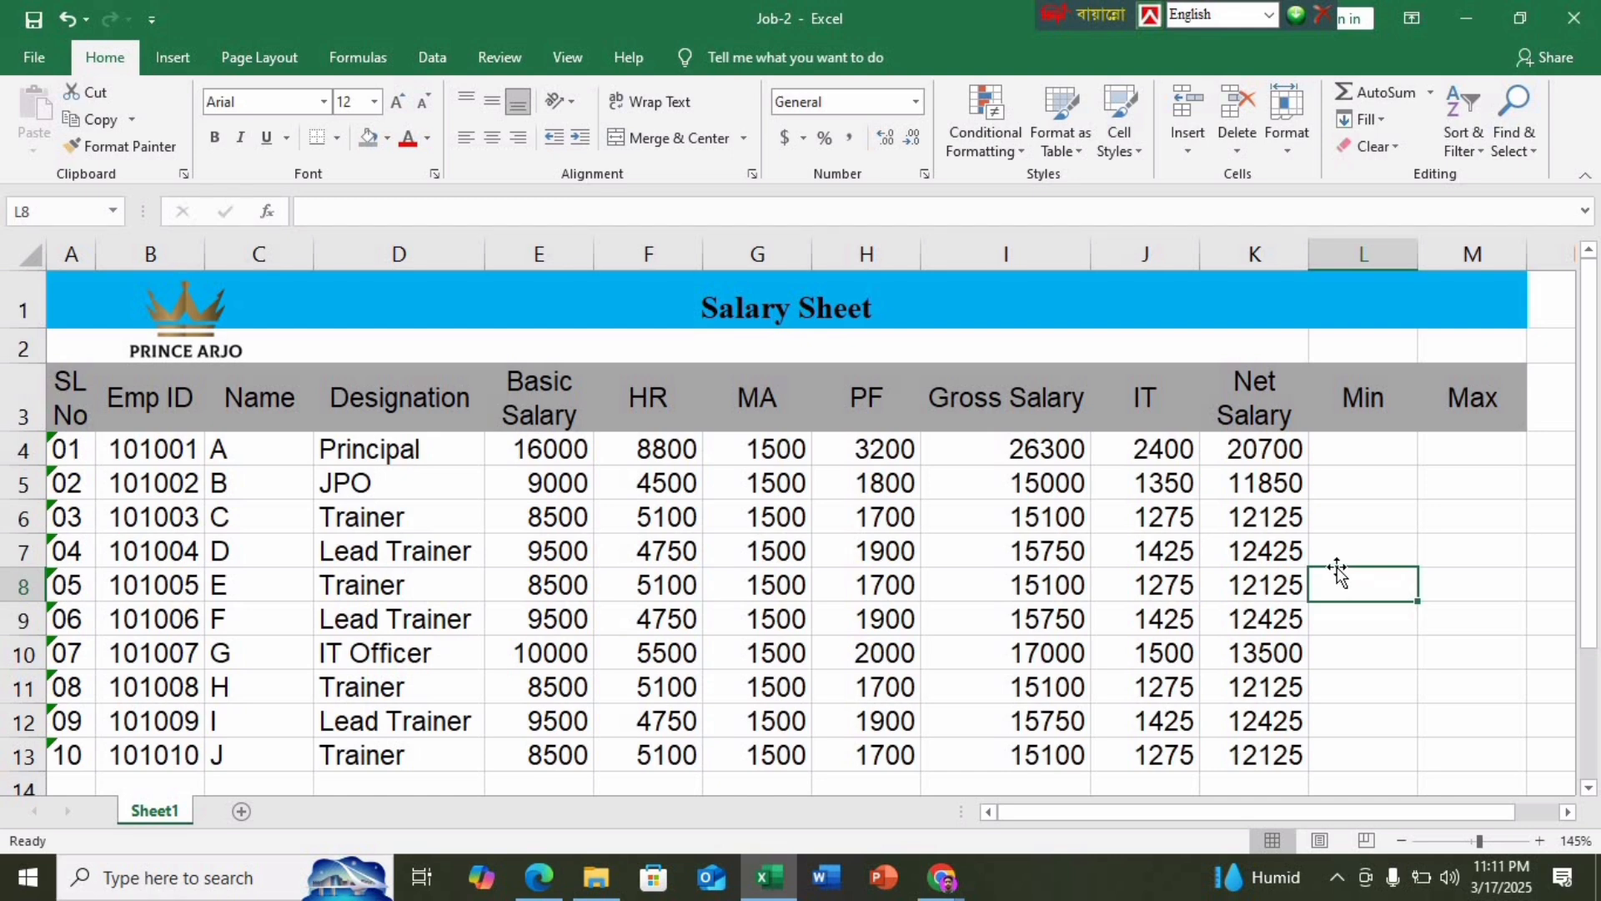
Merge L4:L13 into one cell under Min and begin the =min( formula there
click(1372, 453)
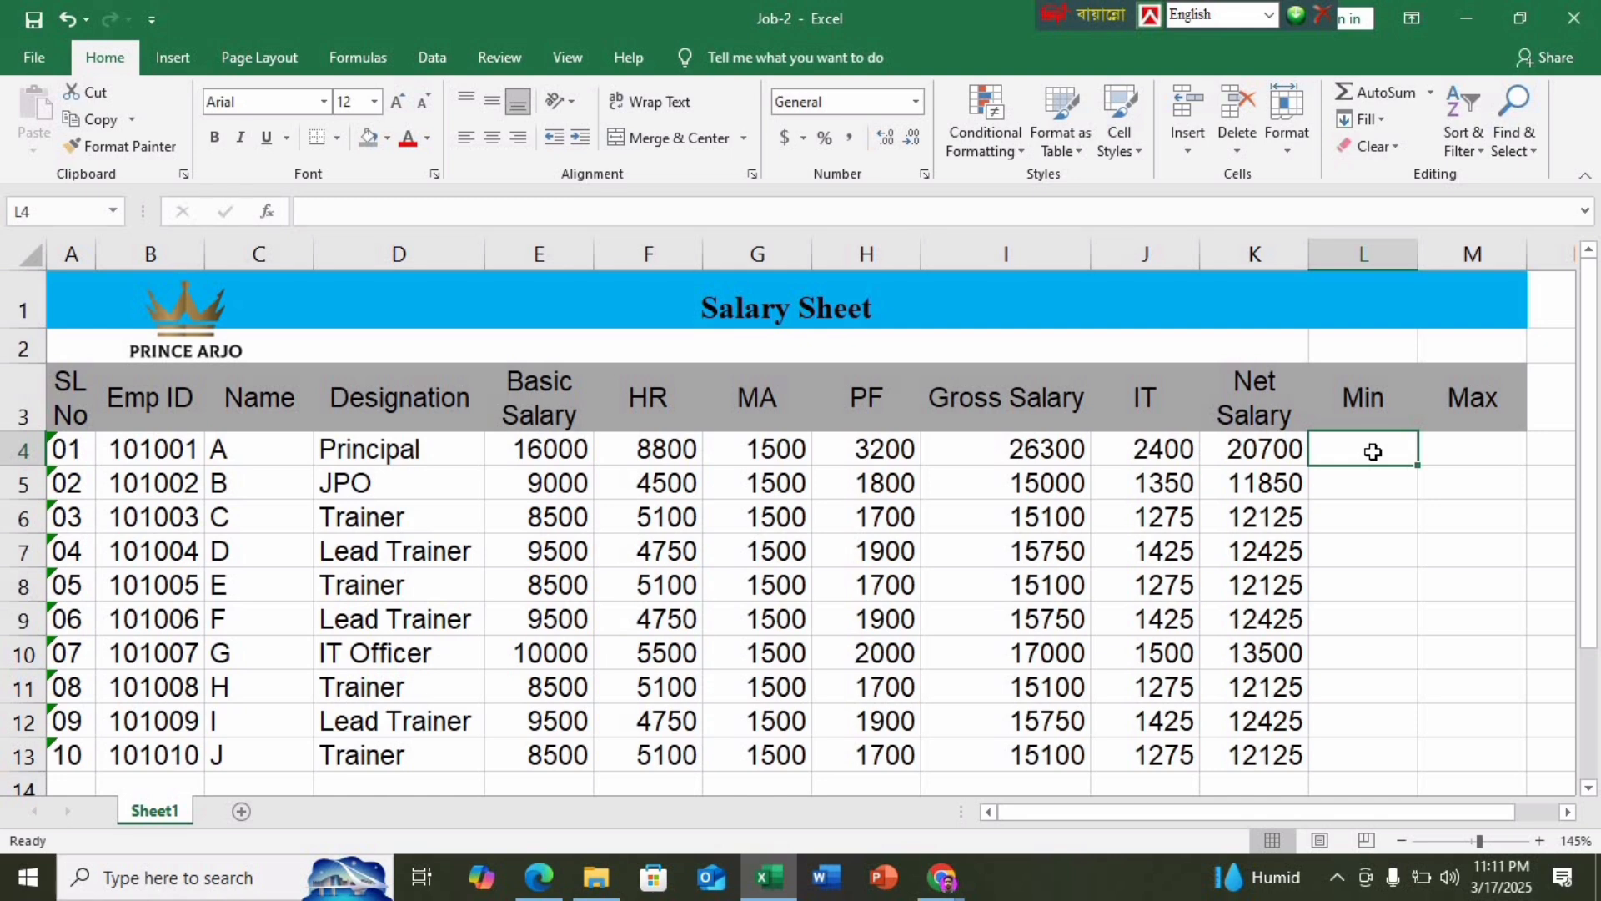
drag(1372, 451, 1375, 752)
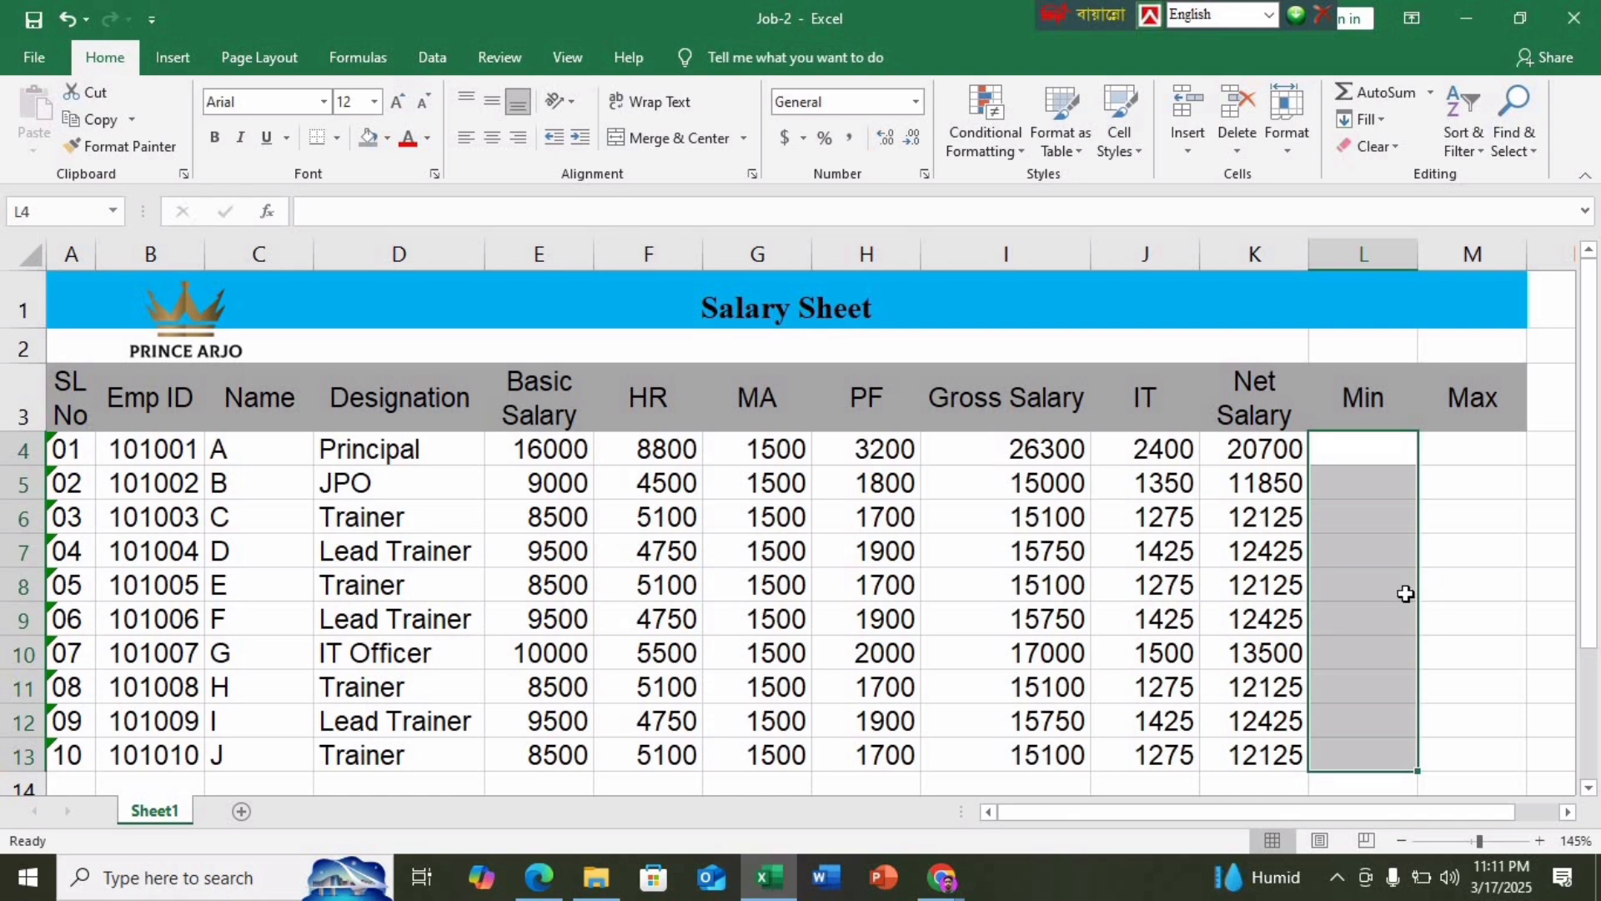
click(680, 137)
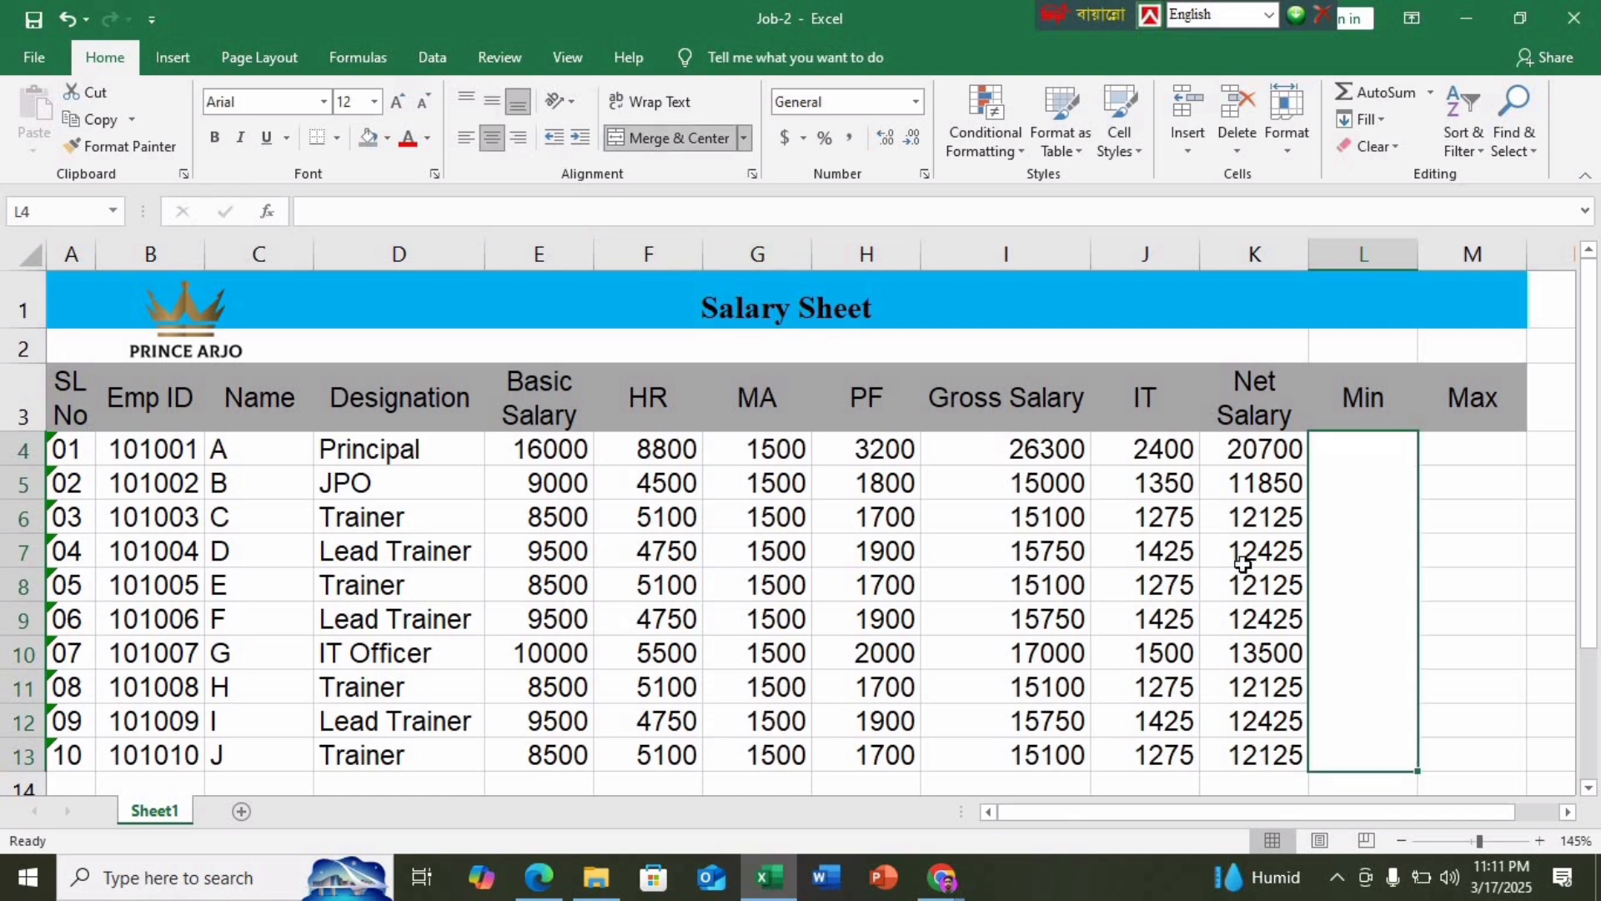
text(=)
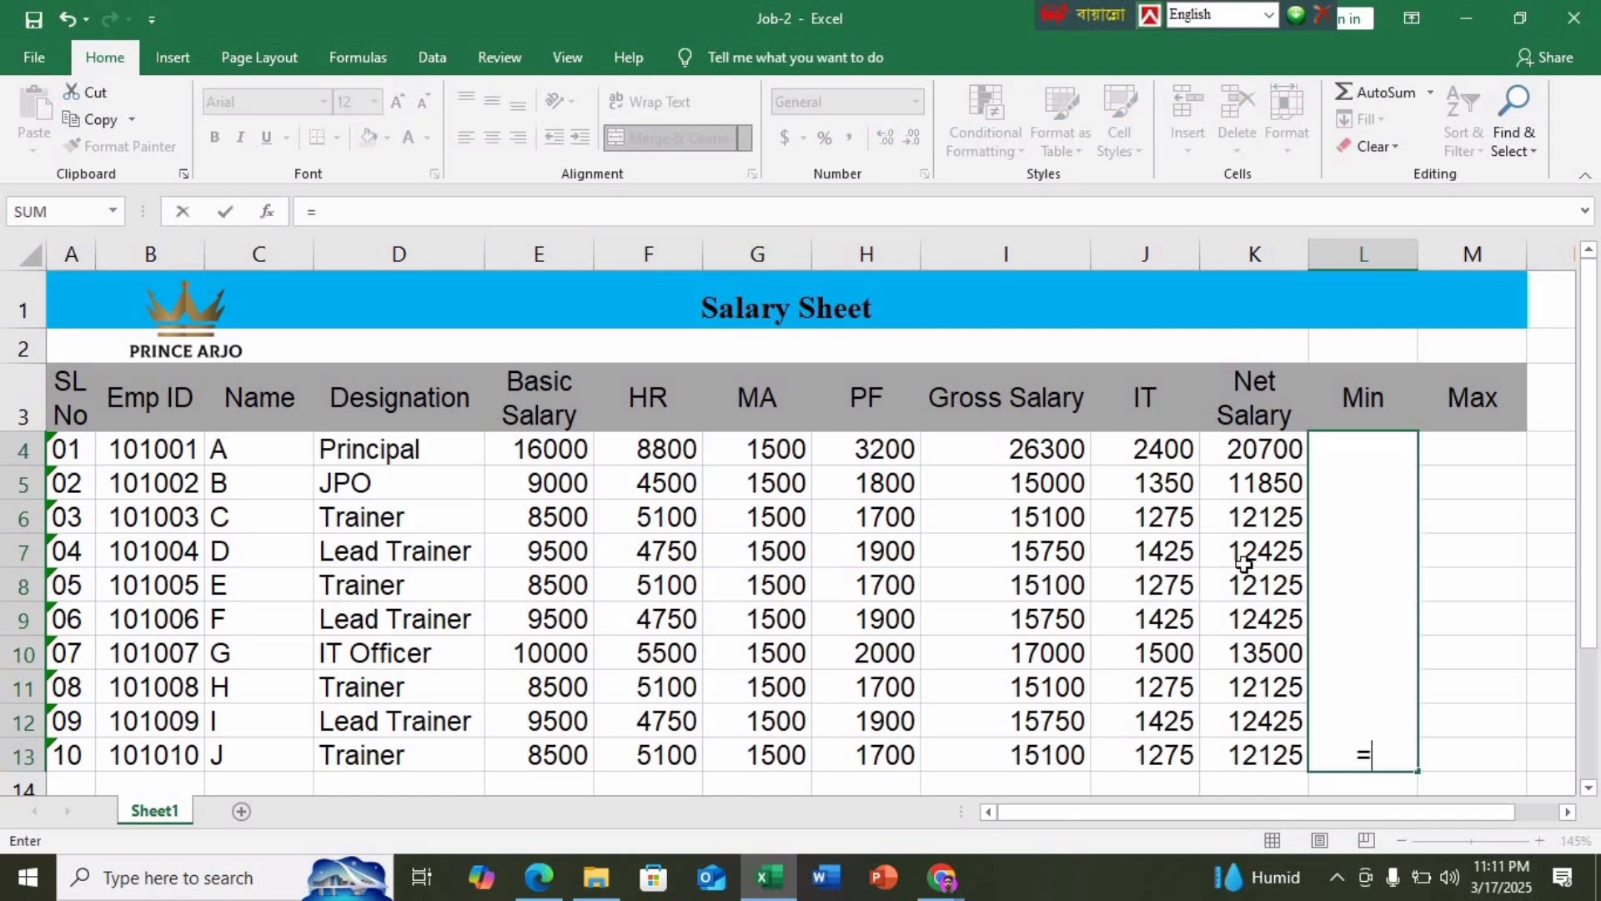
text(min)
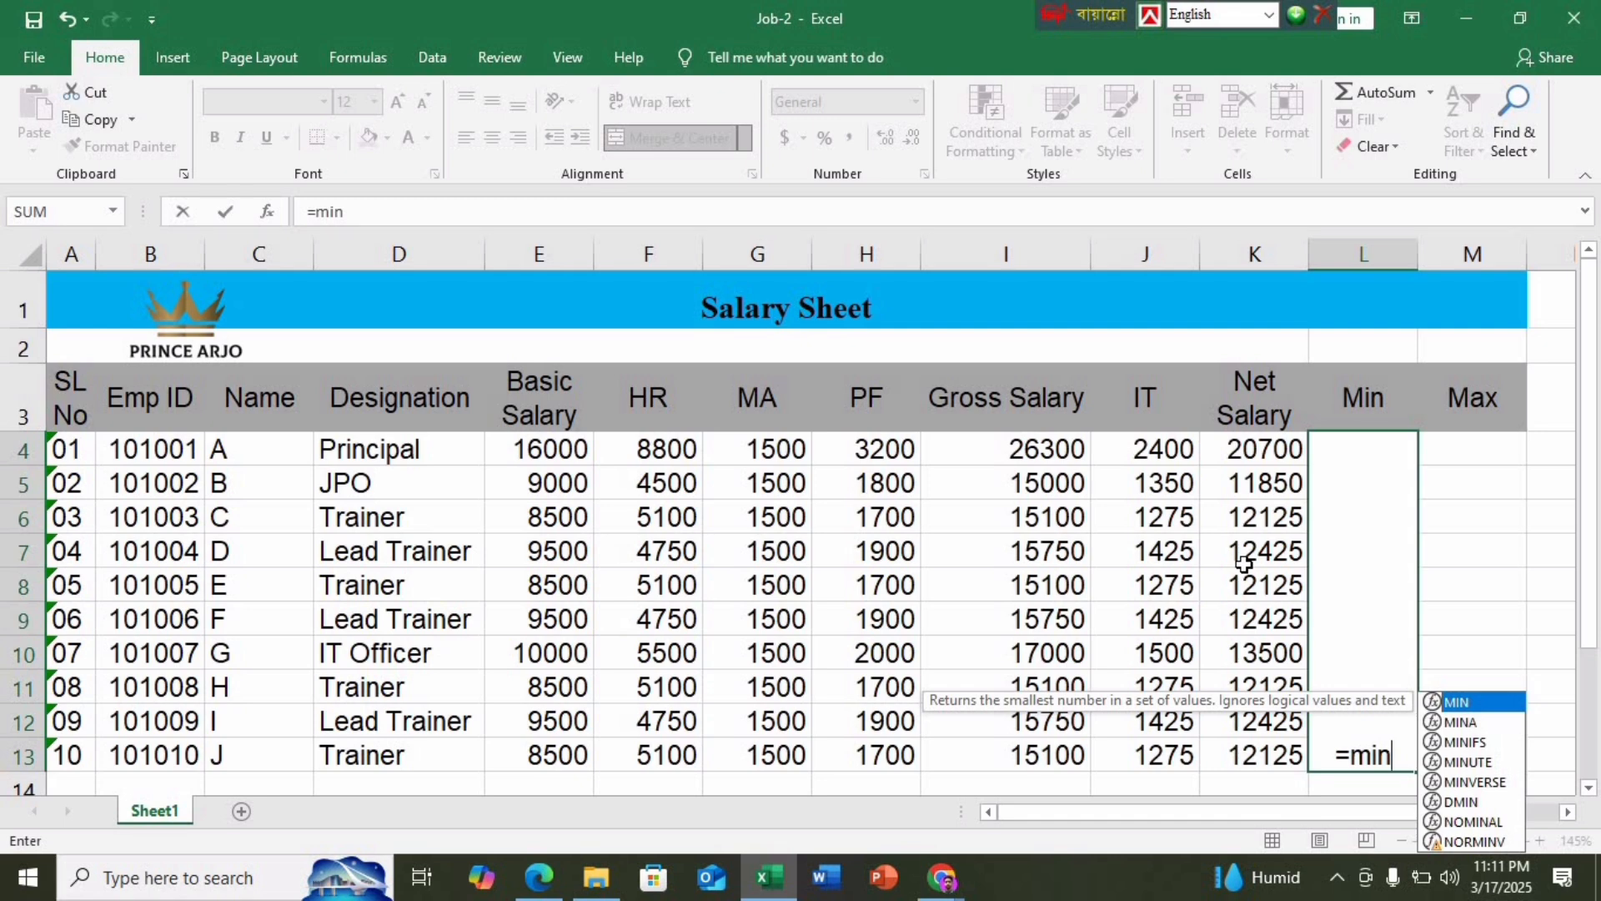
text(()
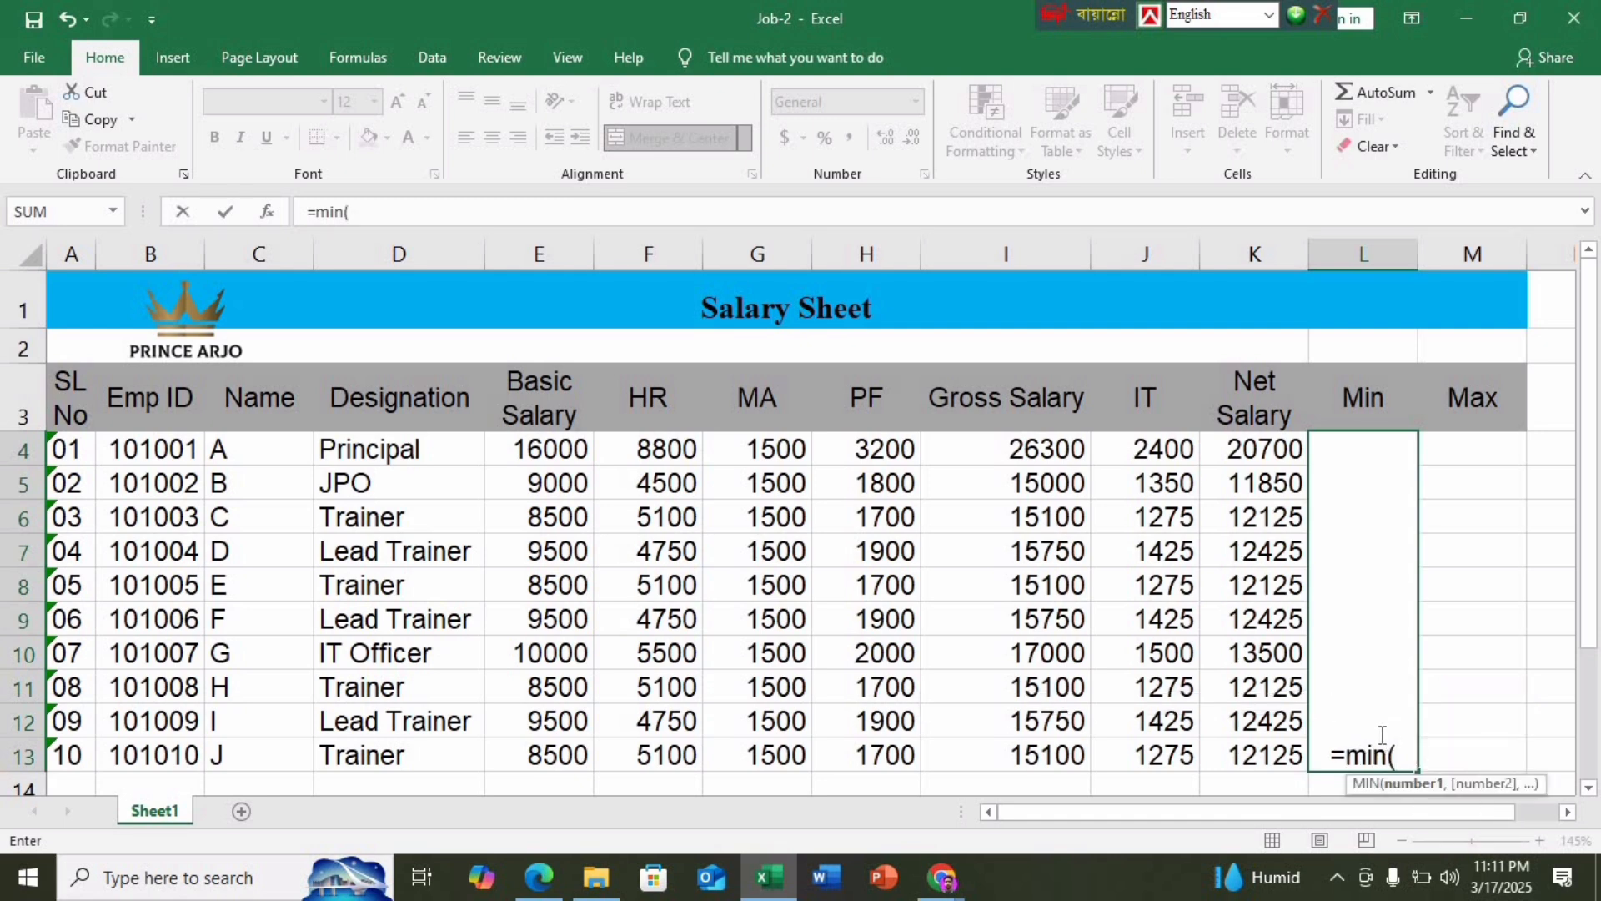
click(538, 877)
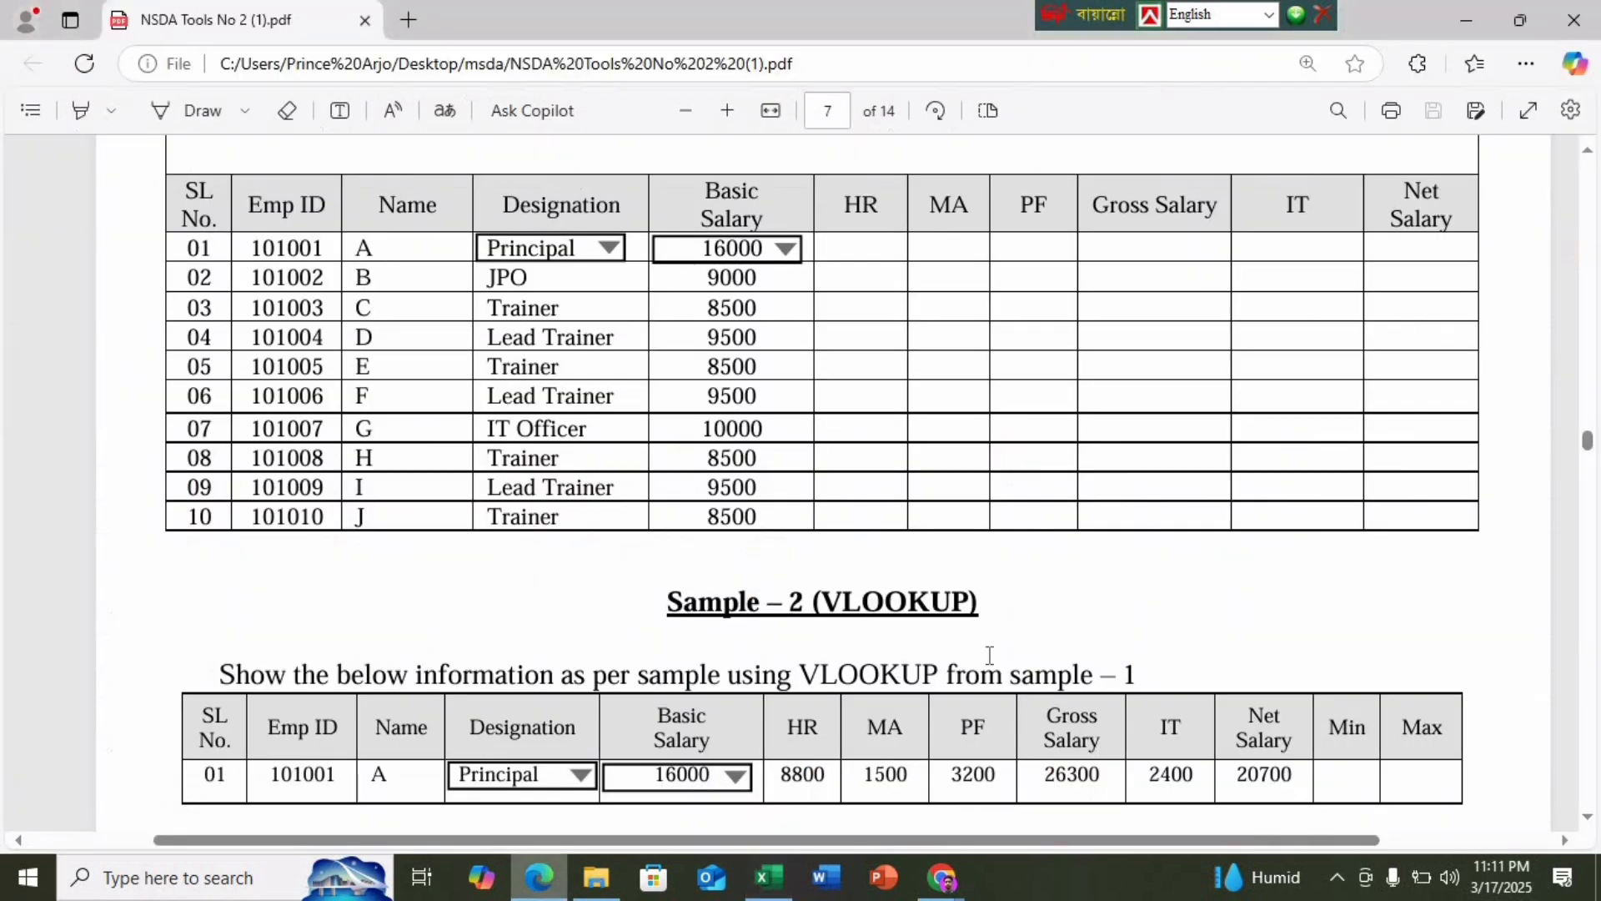
scroll(1074, 564, up, 15)
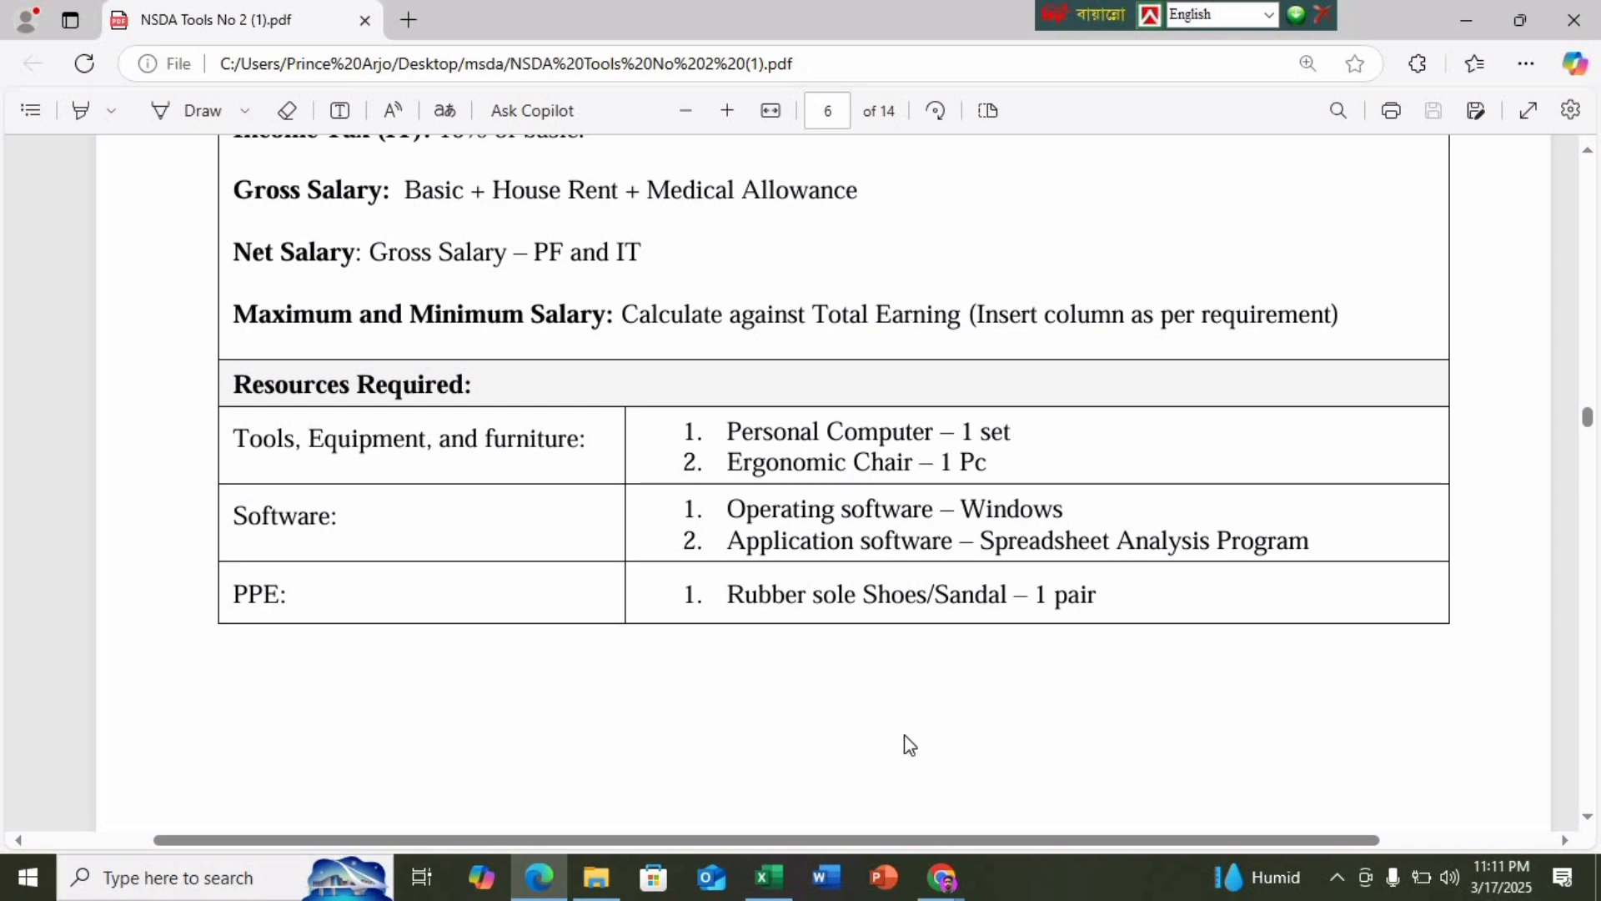
click(768, 877)
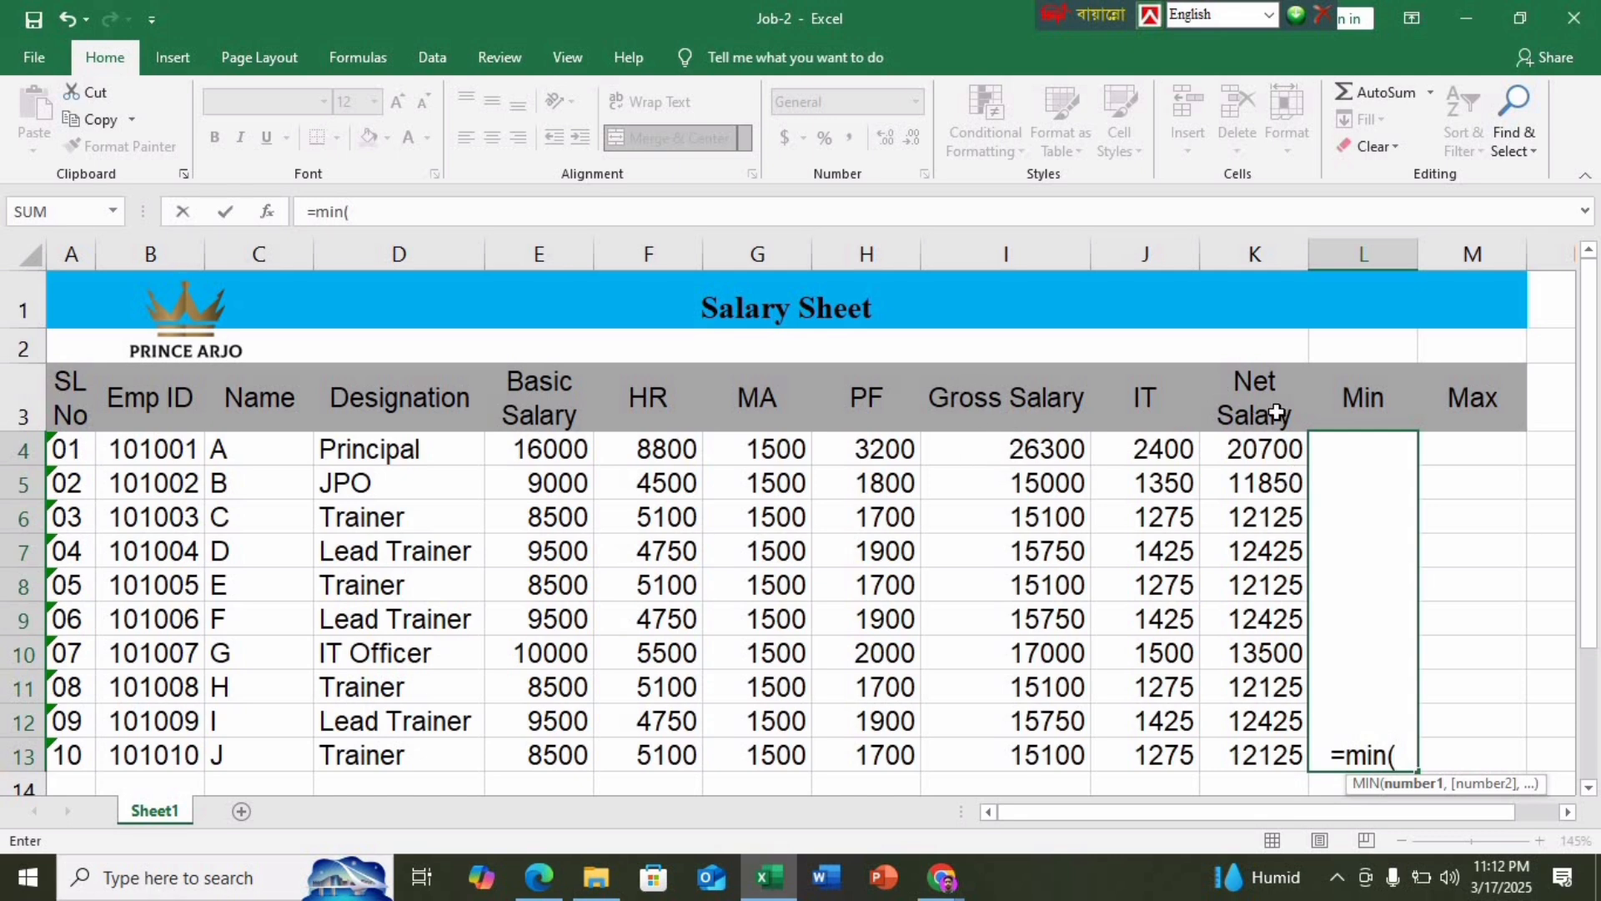
Finish =MIN(I4:I13) for 15000, then merge M4:M13 and enter =MAX(I4:I13) for 26300
drag(1052, 448, 1057, 753)
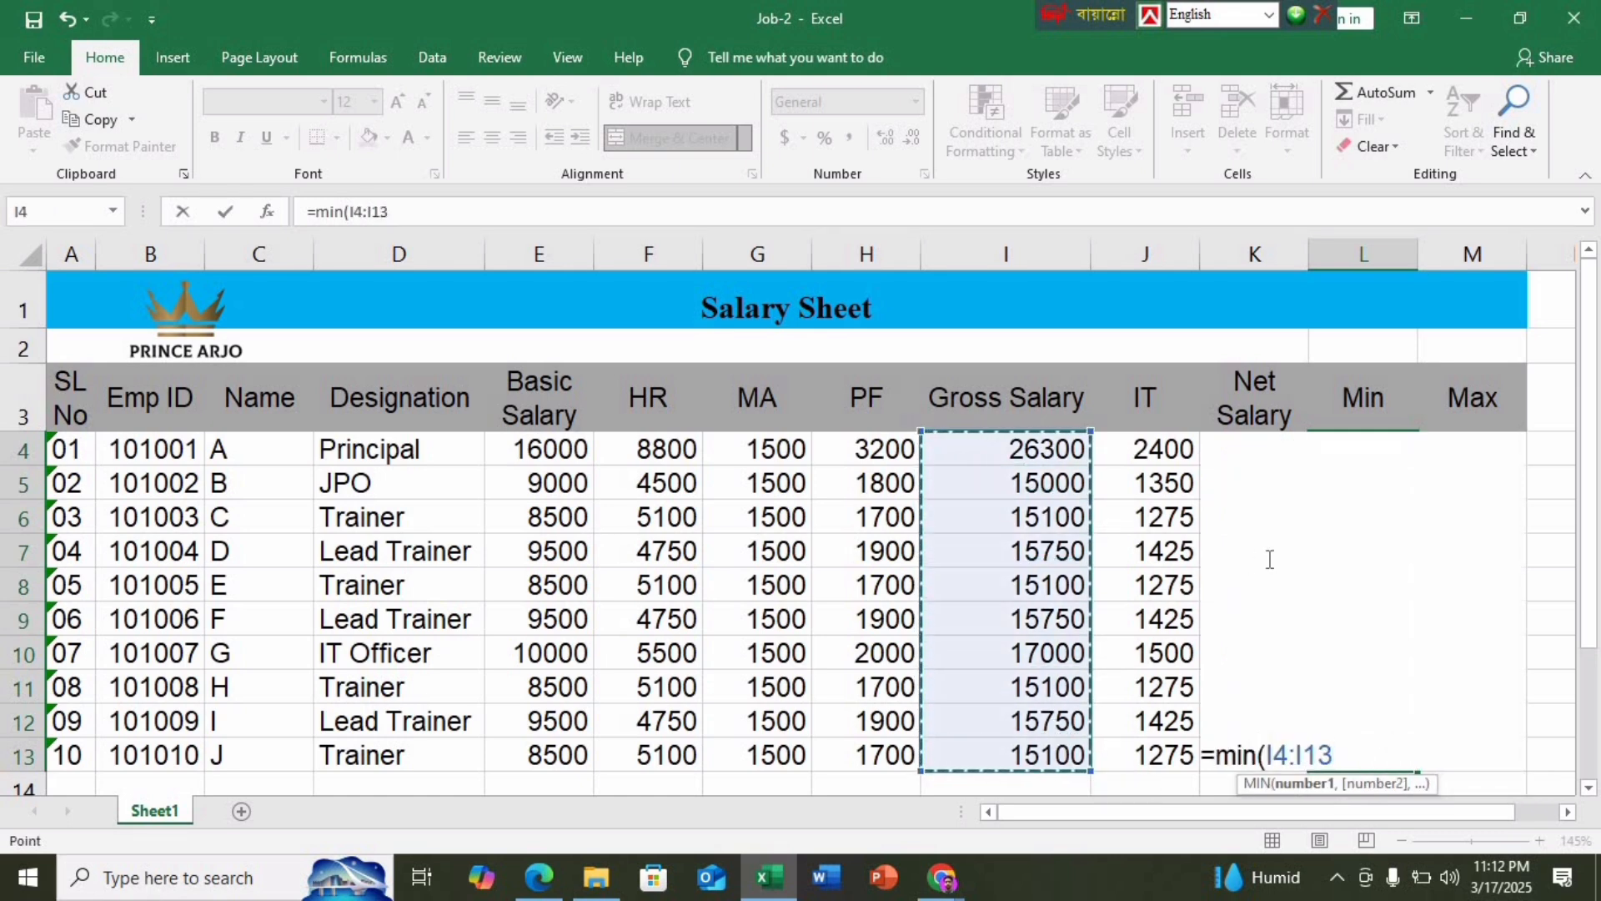
key(Return)
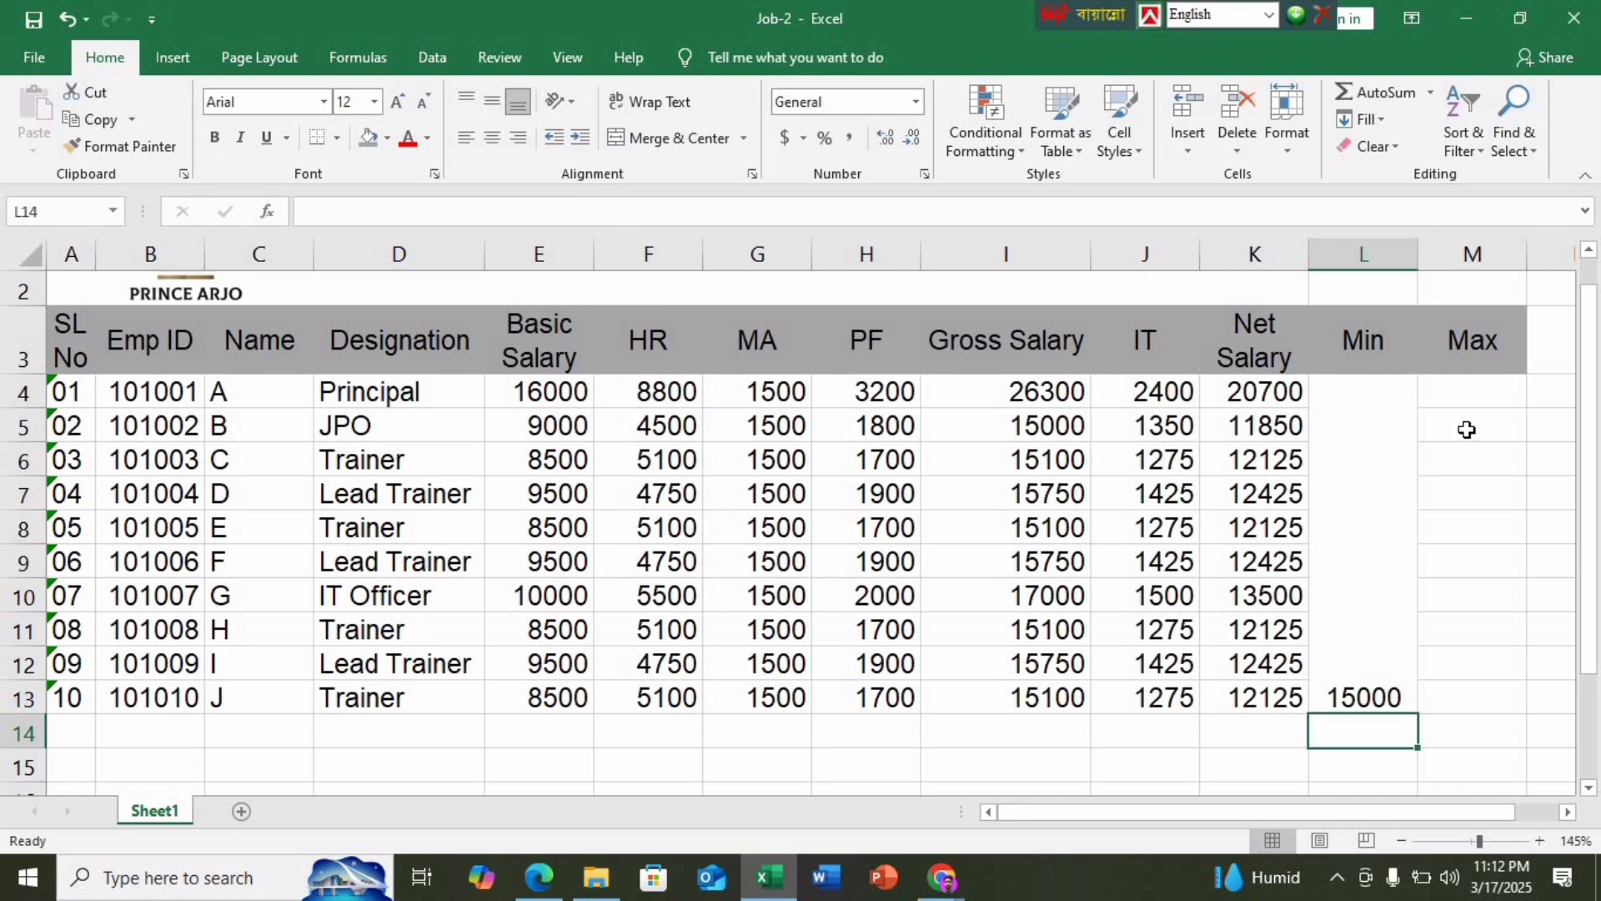
drag(1461, 398, 1473, 697)
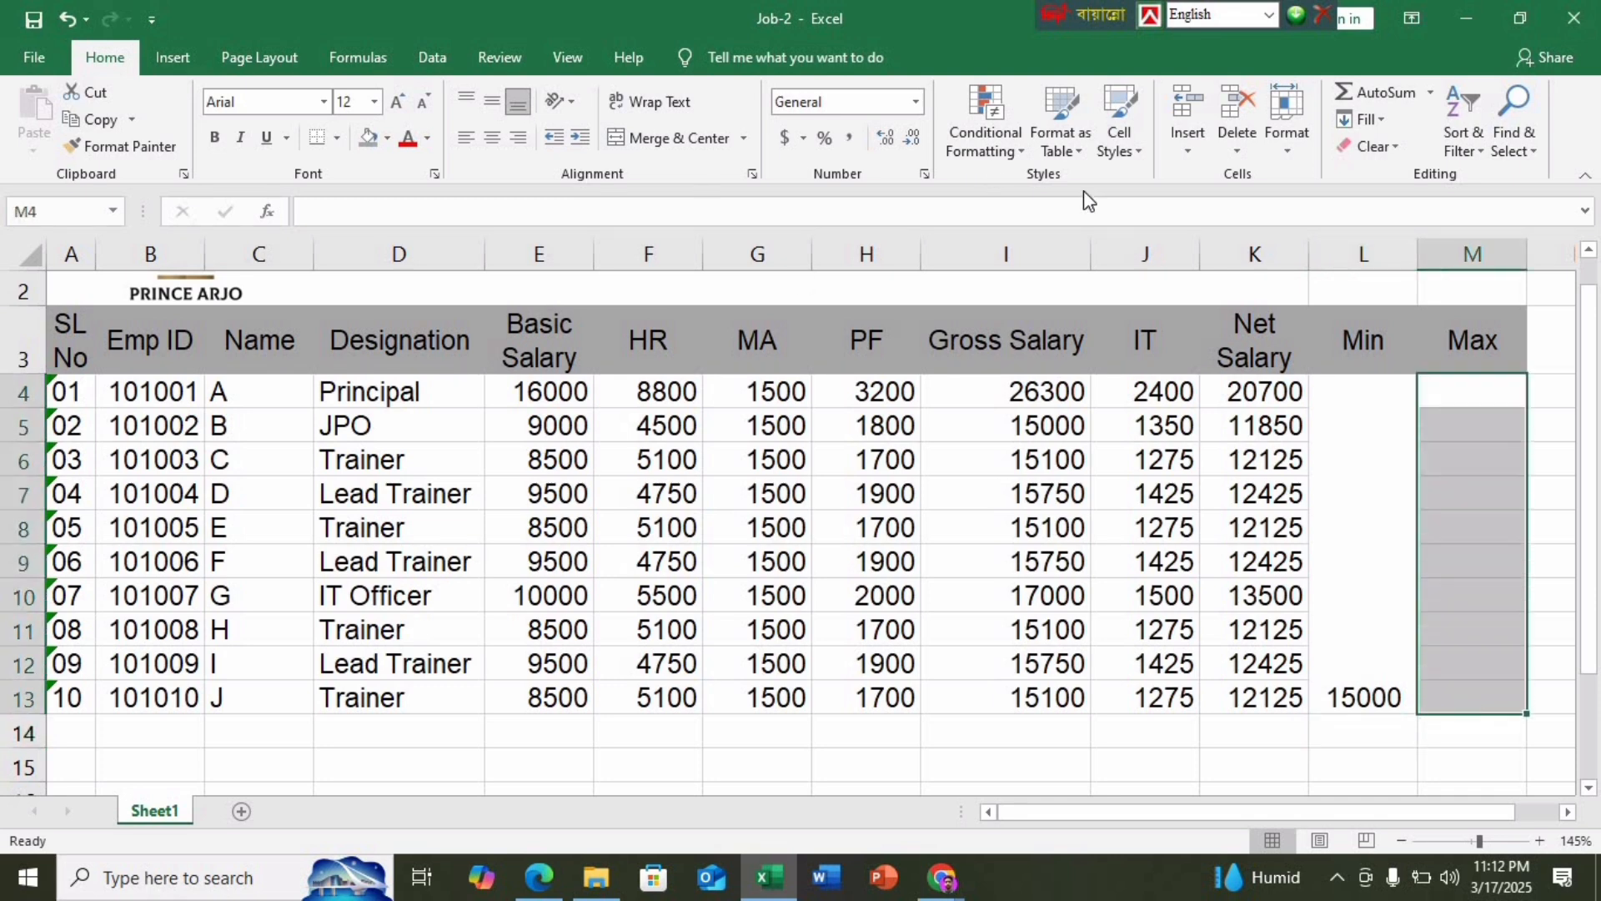
click(671, 137)
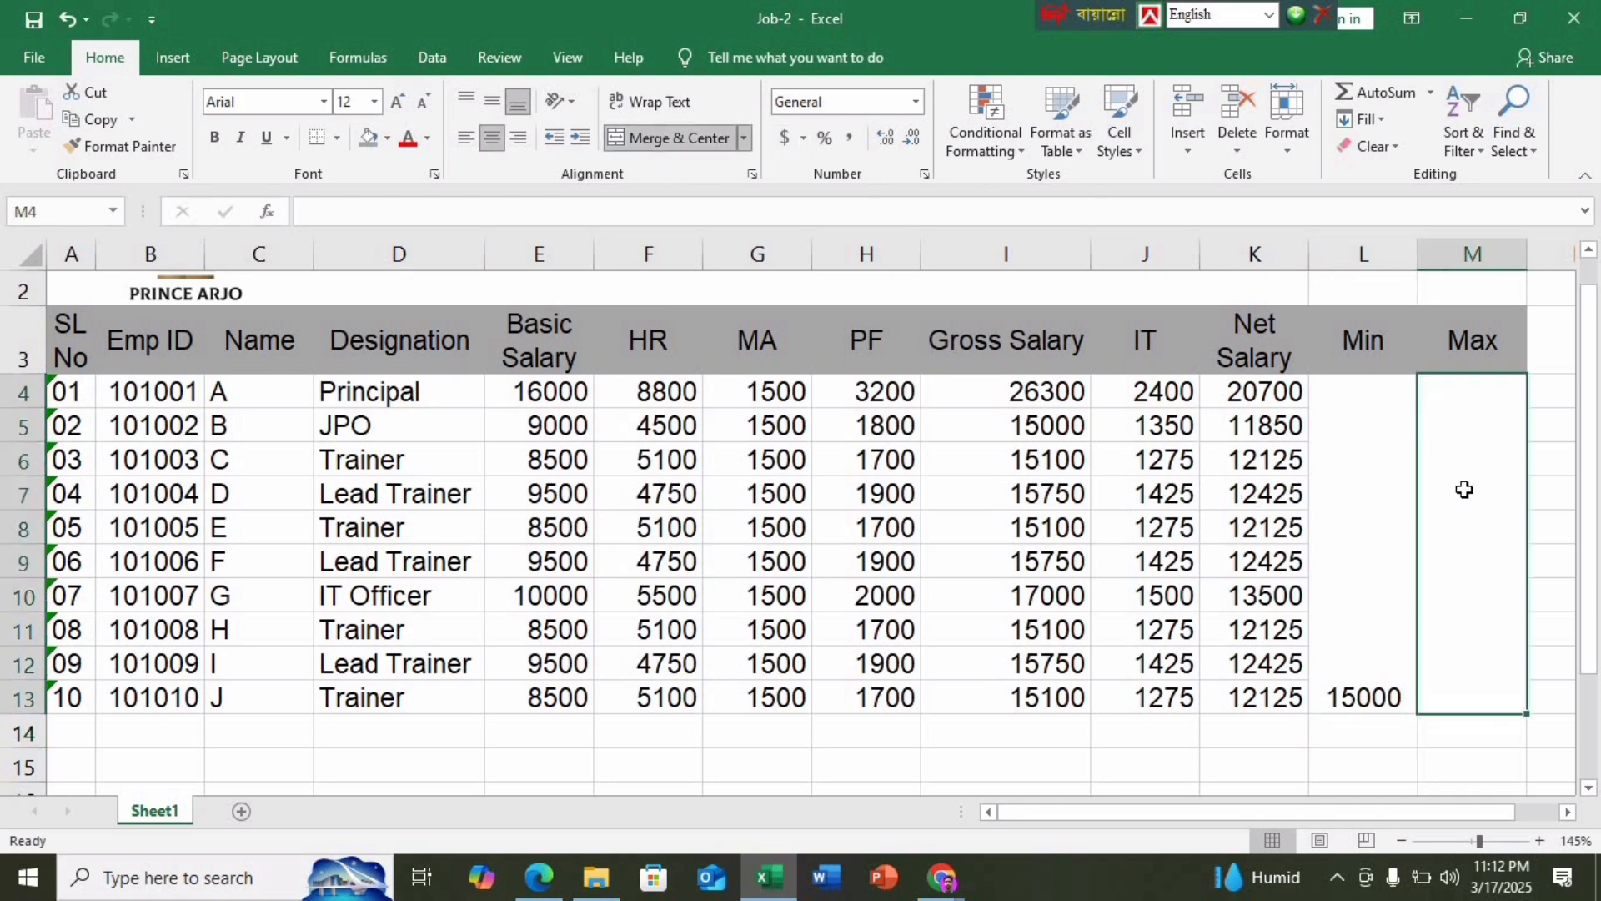
text(=)
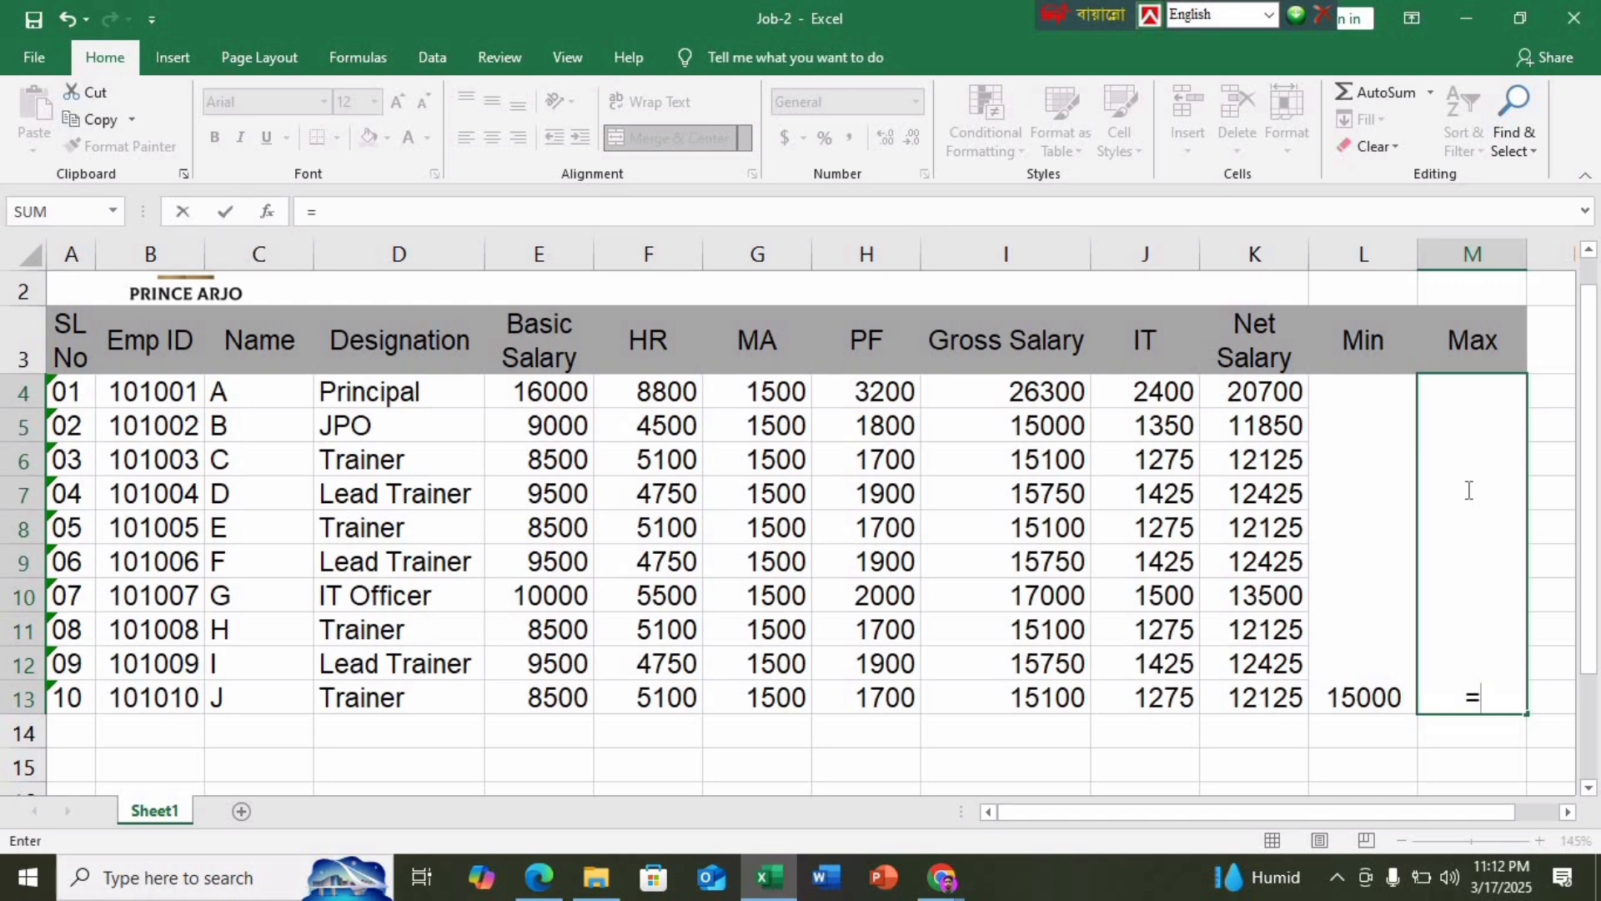
text(max()
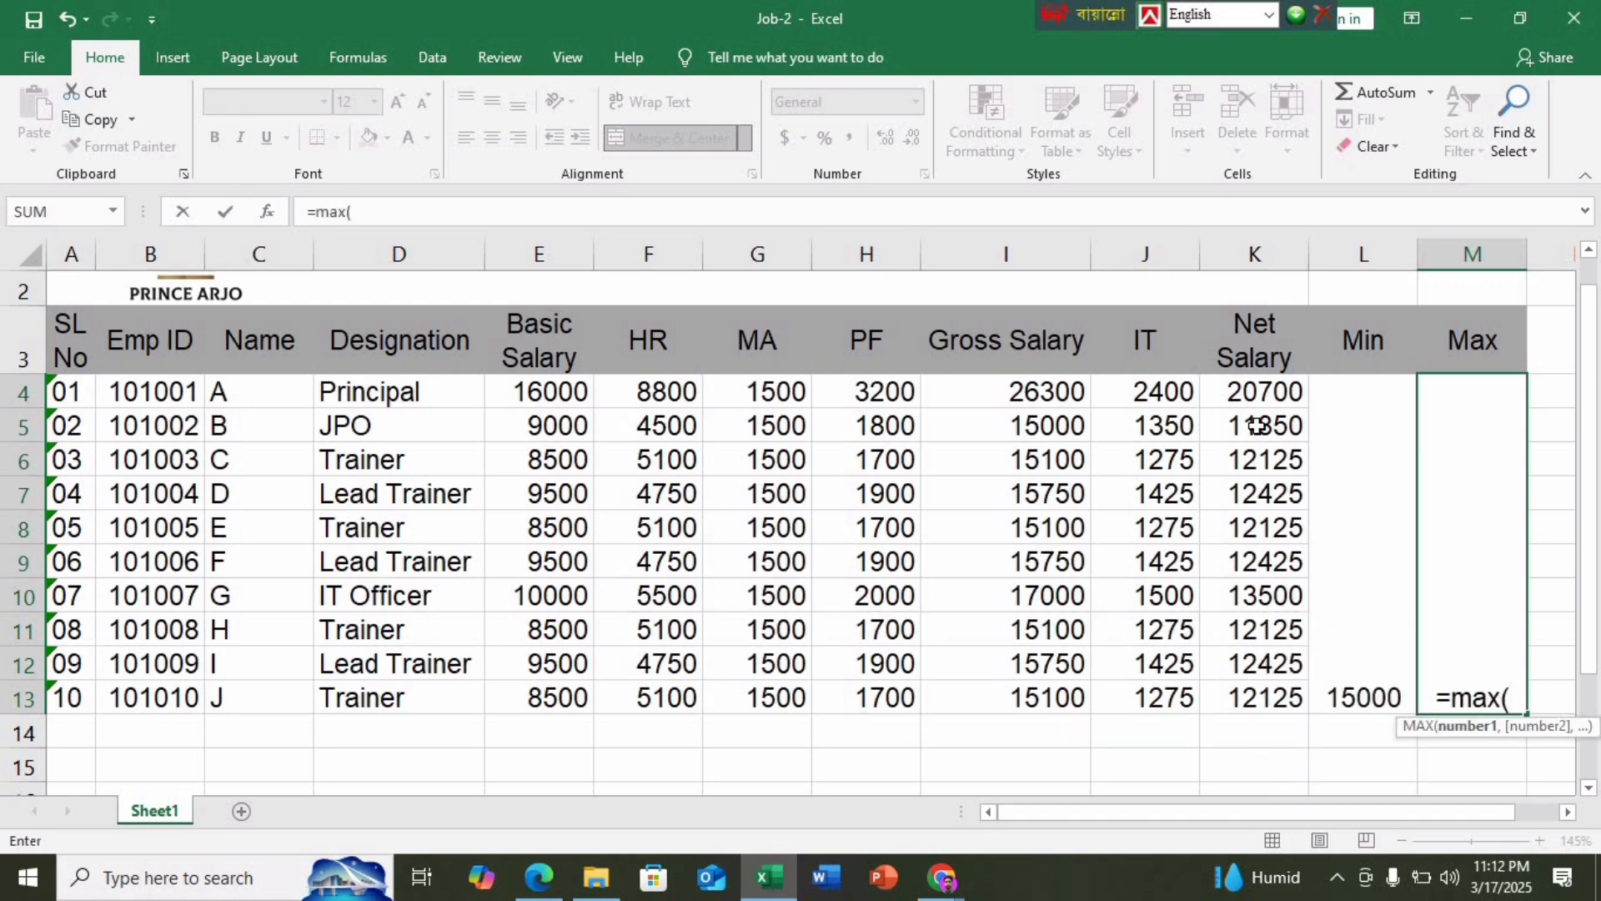
drag(1051, 396, 1054, 700)
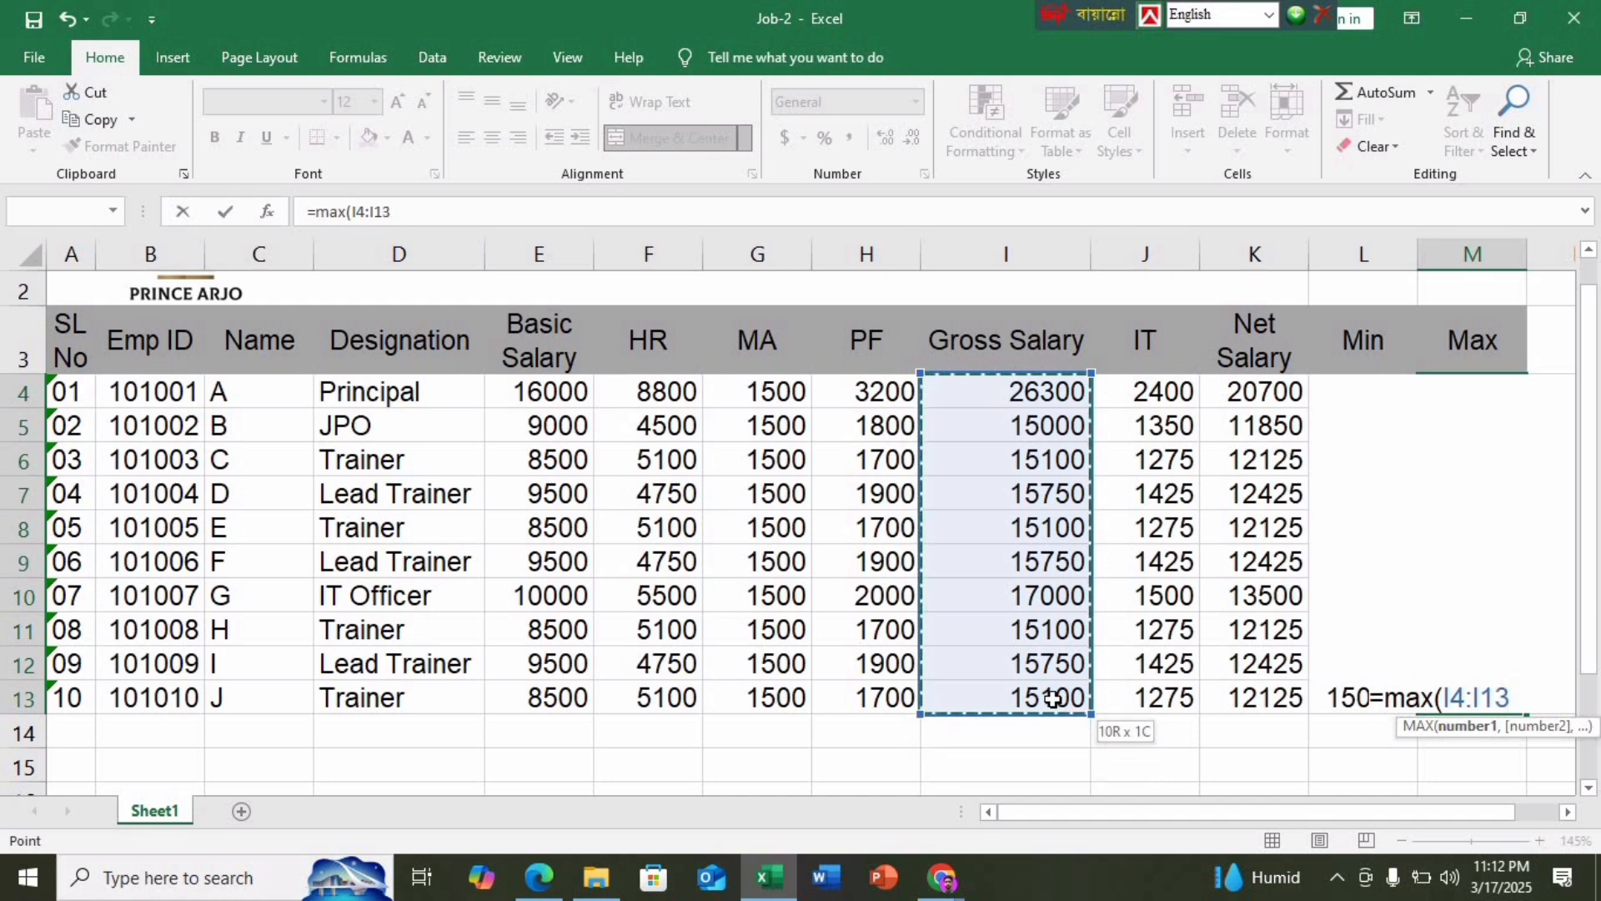
key(Return)
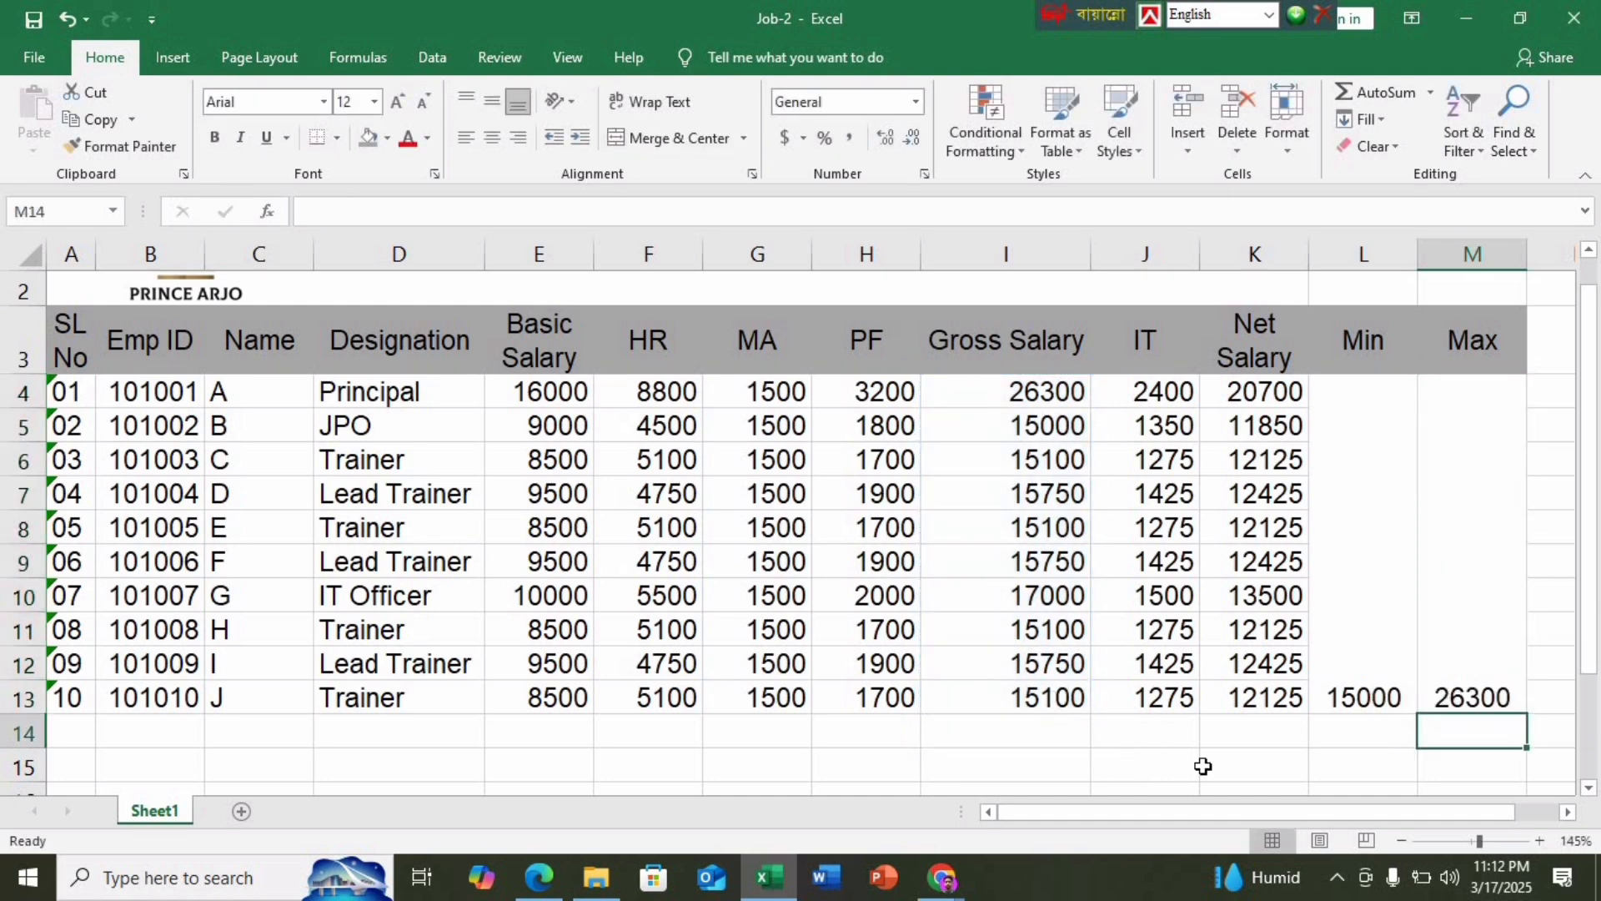
Vertically centre the merged Min and Max cells across rows 4–13
drag(1476, 647, 1363, 392)
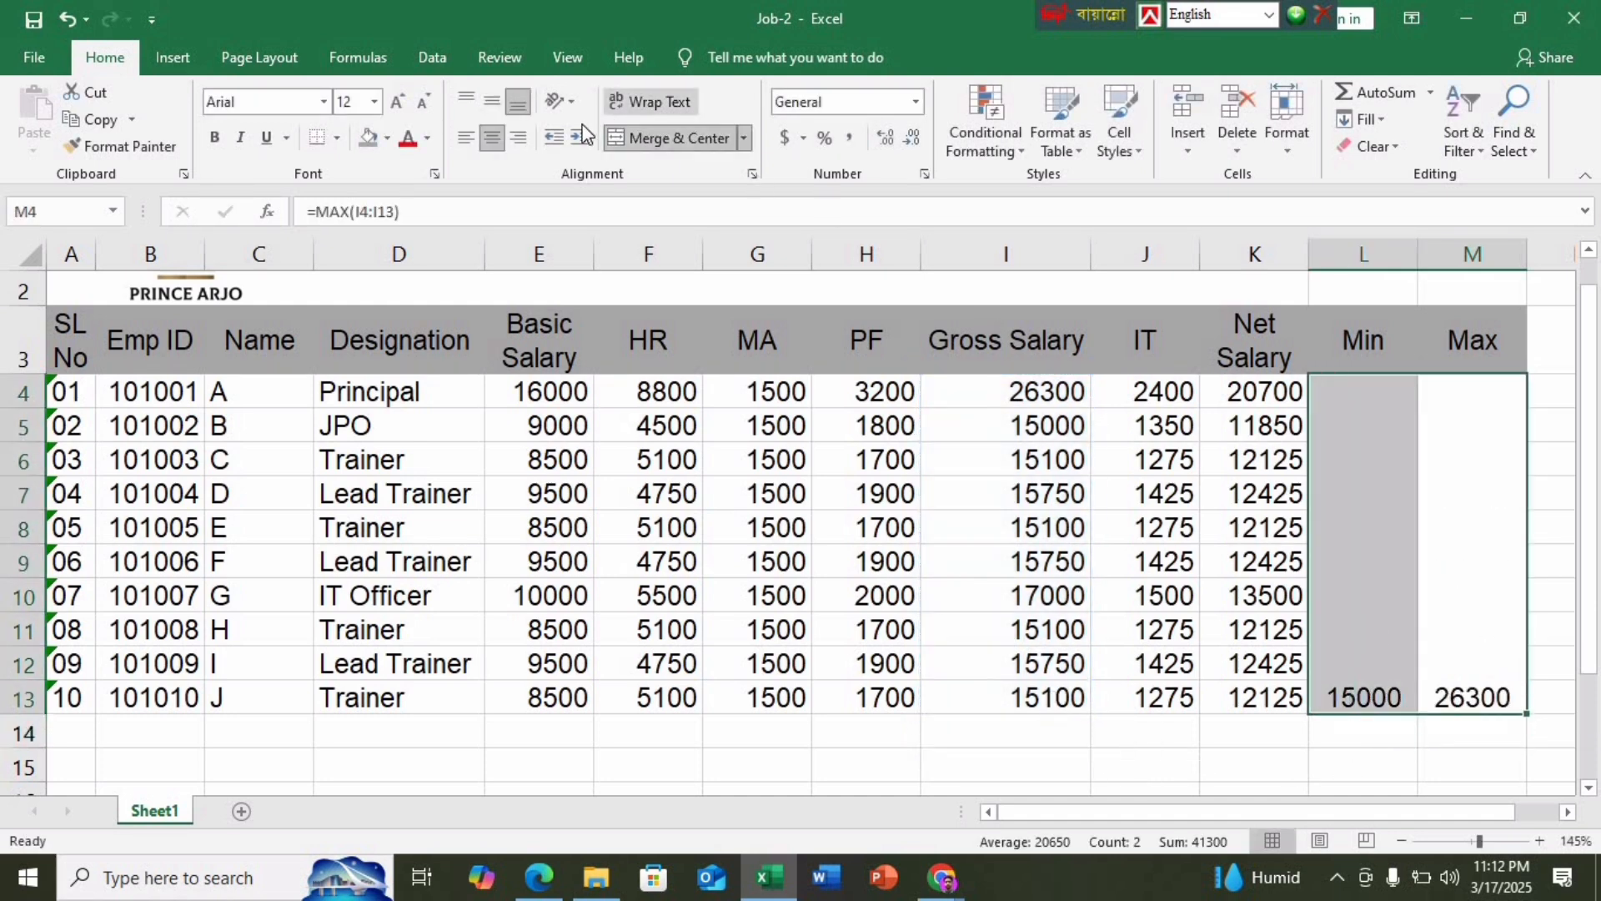
click(492, 100)
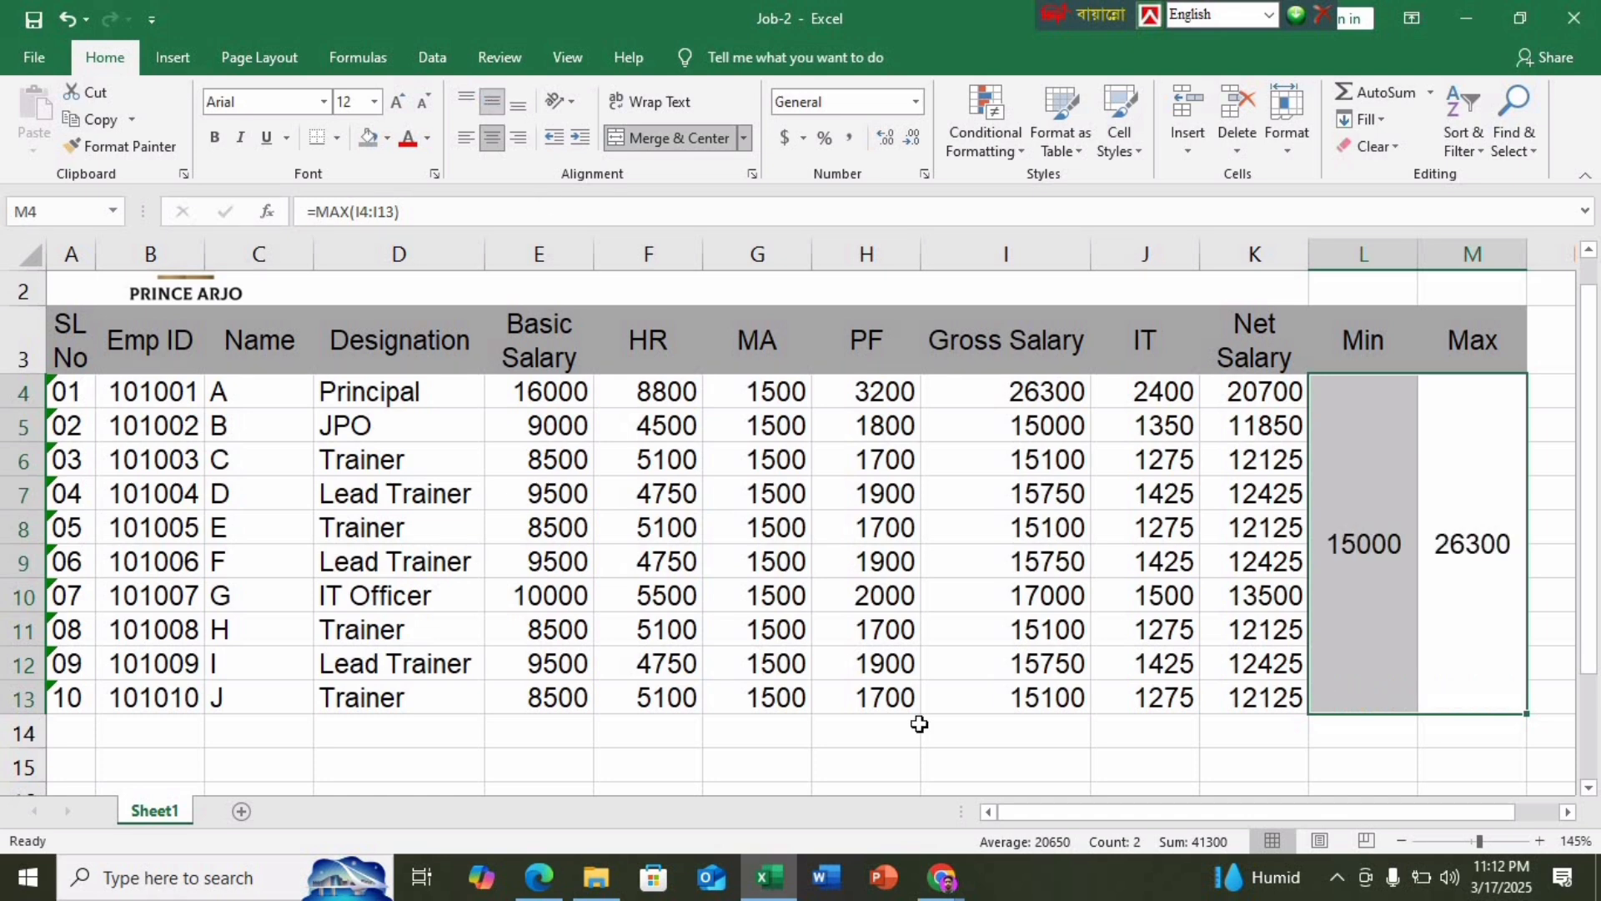
click(992, 758)
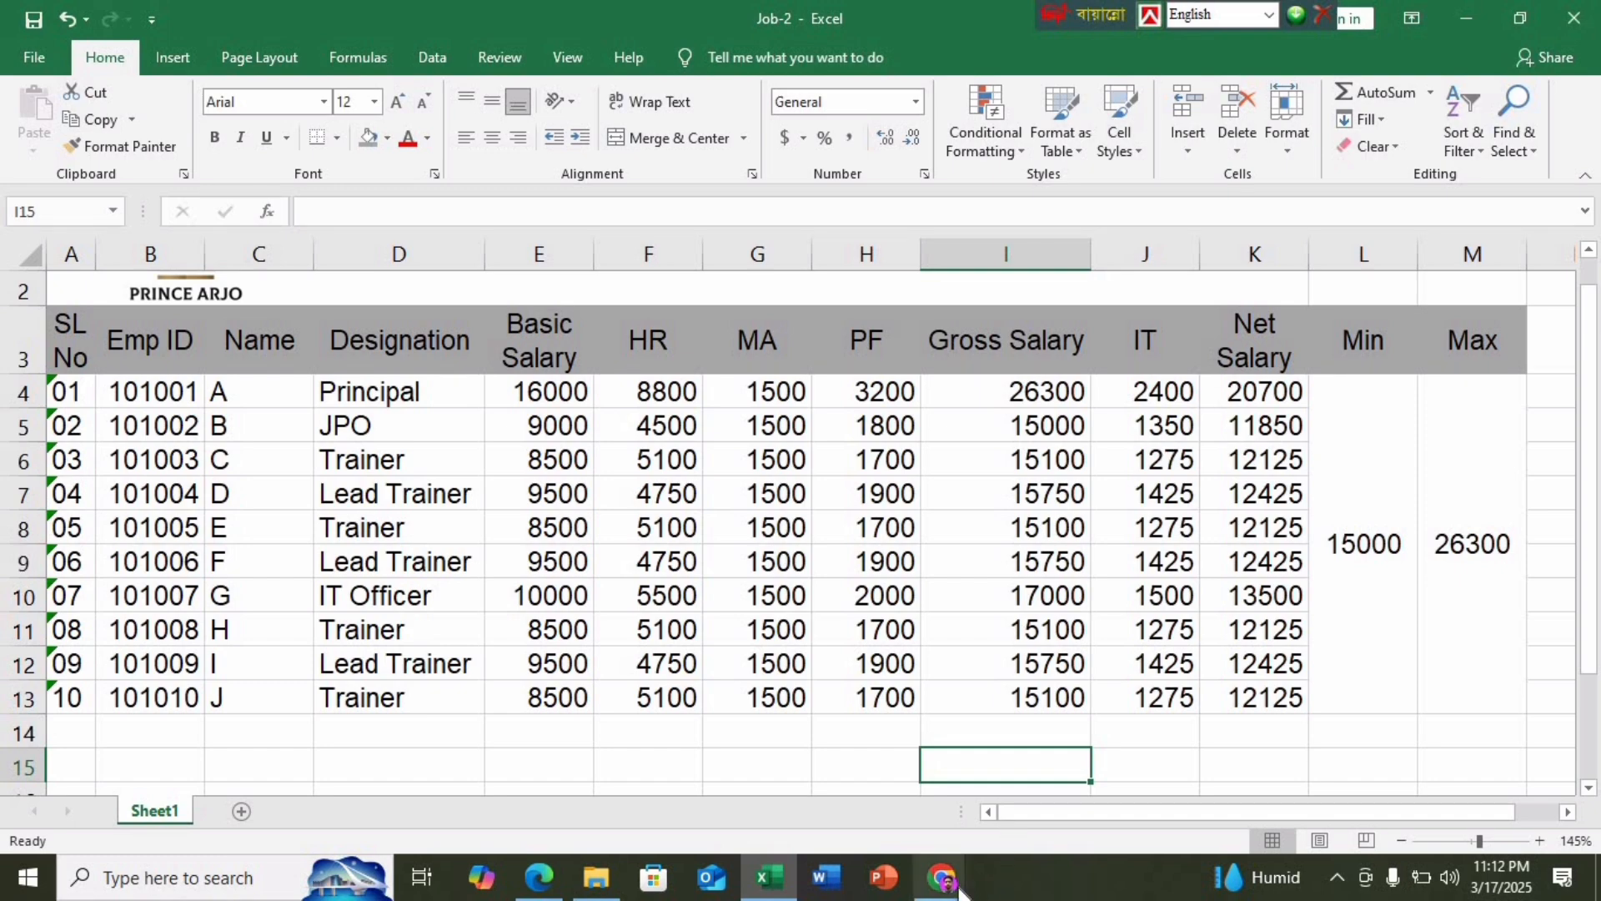
mouse_move(957, 885)
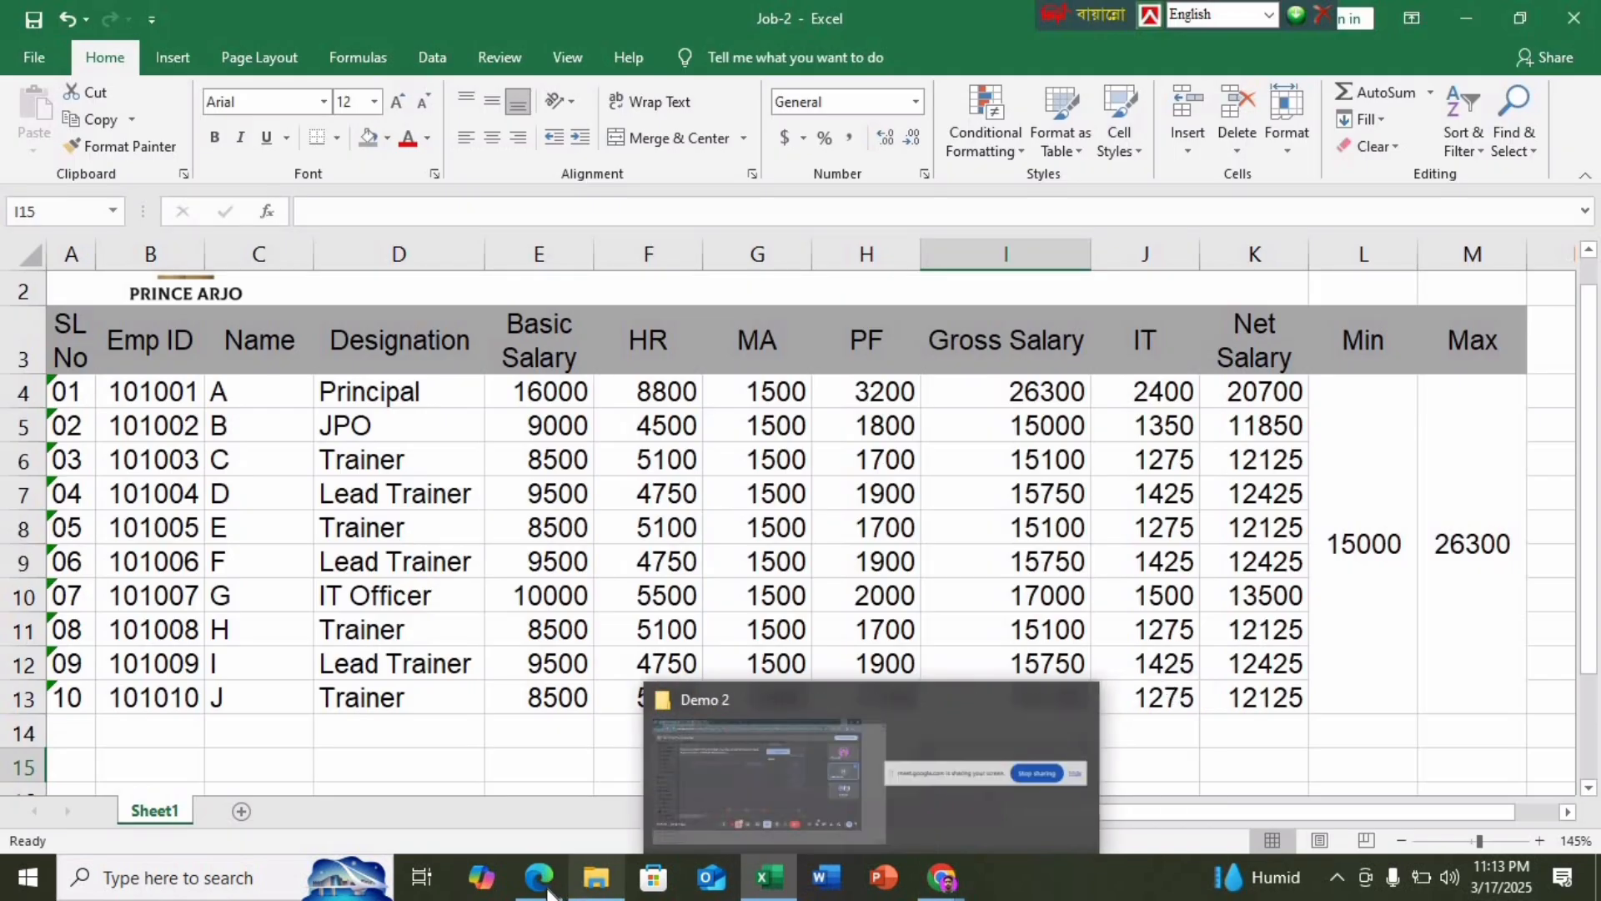
click(800, 768)
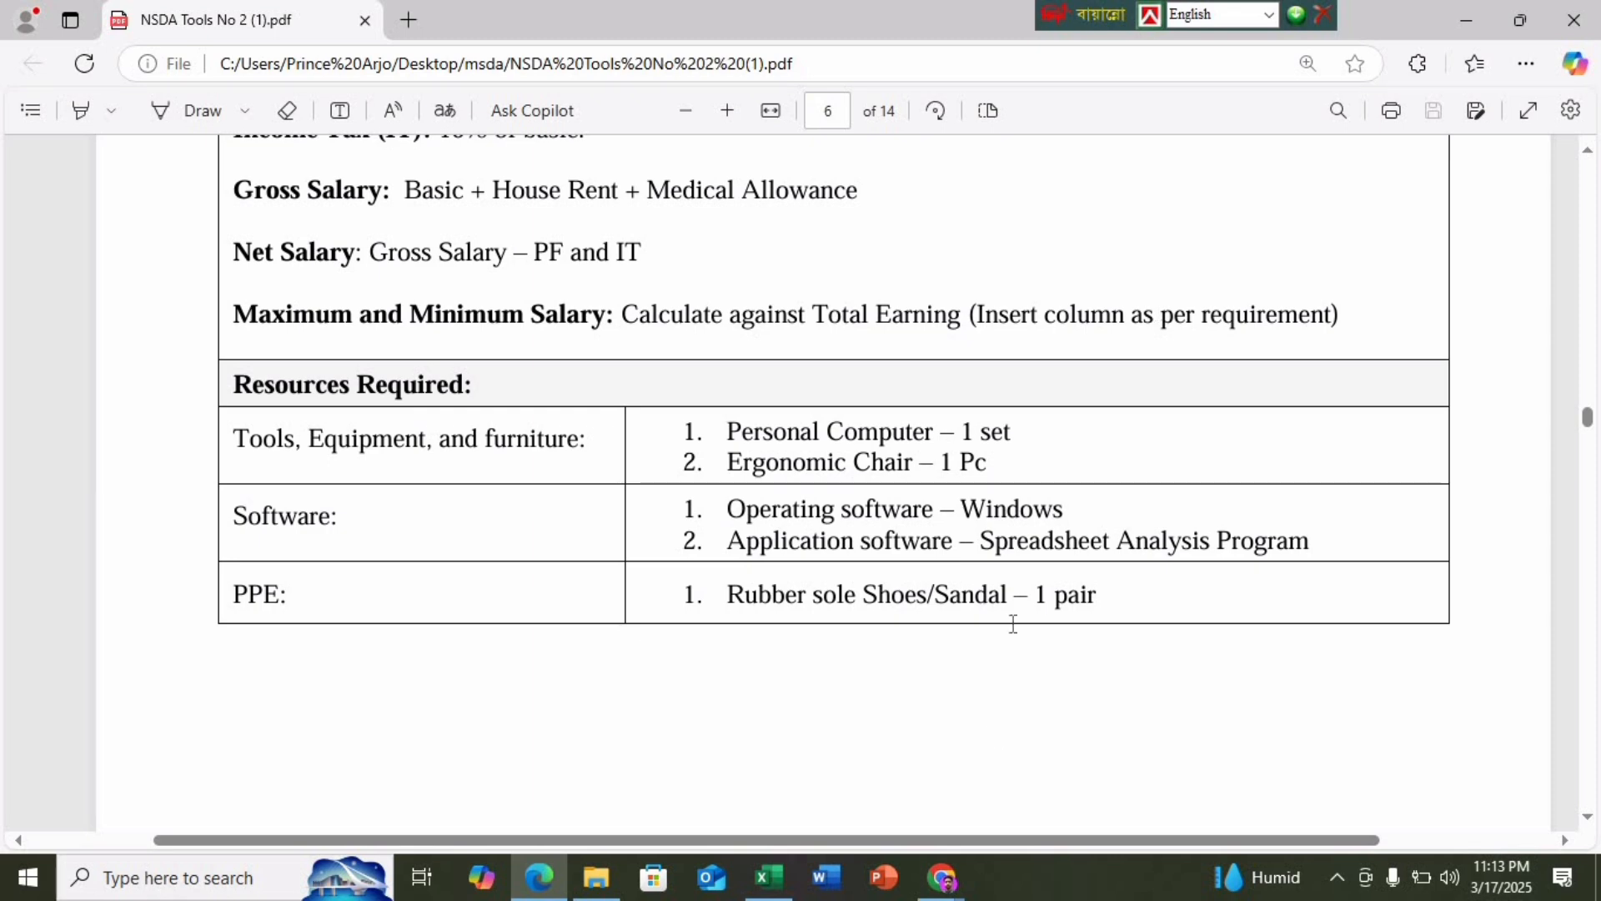
scroll(700, 643, down, 10)
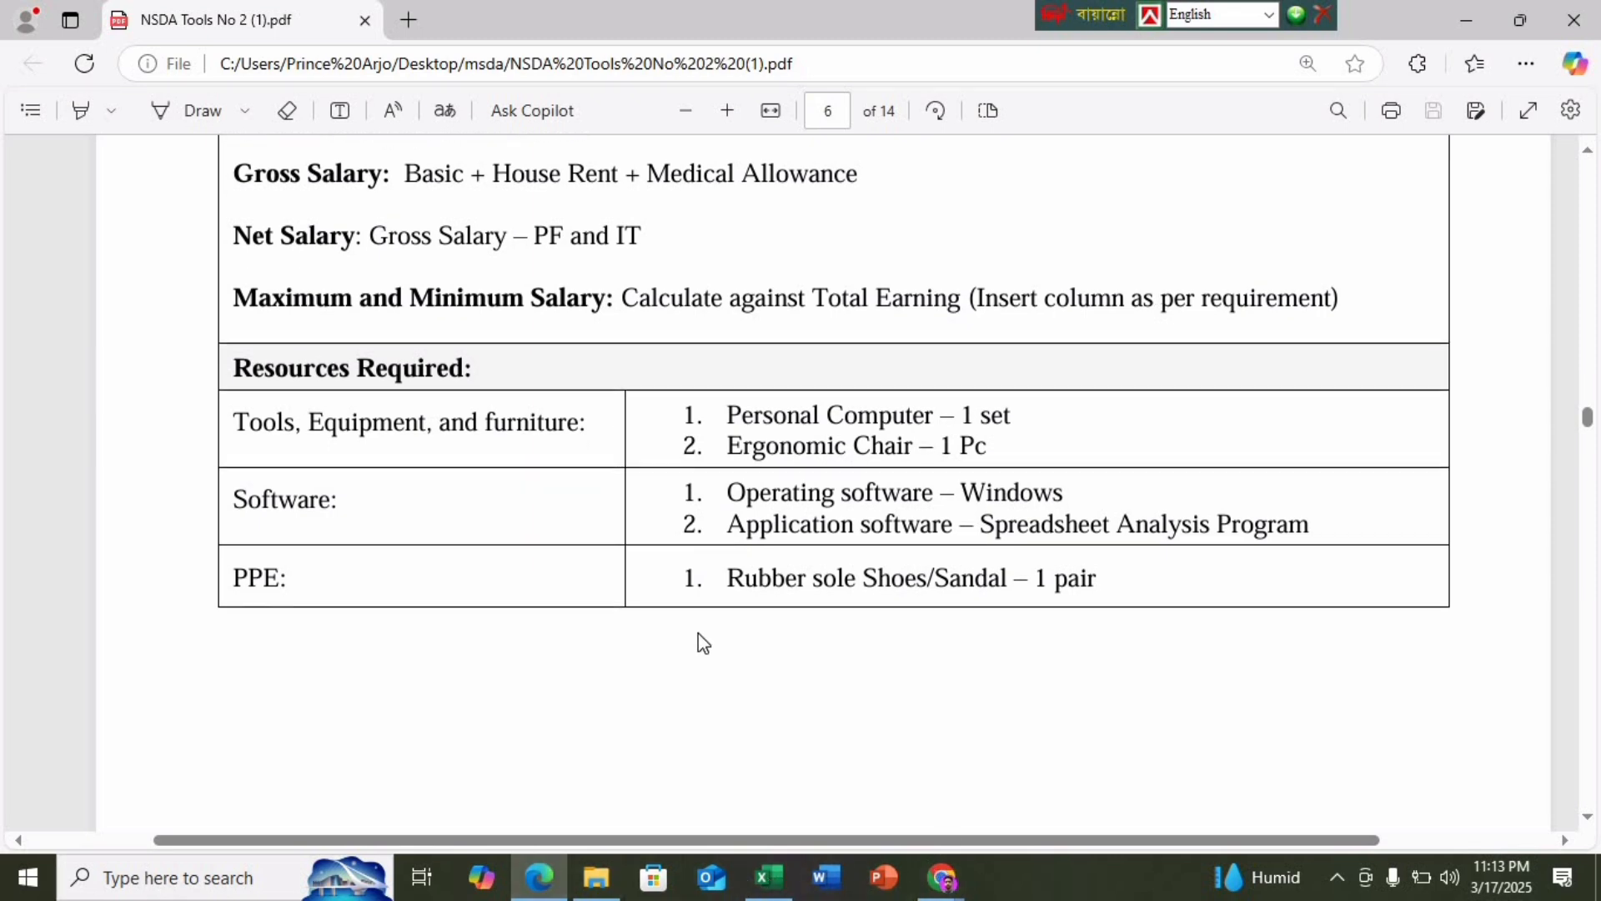
scroll(984, 331, up, 2)
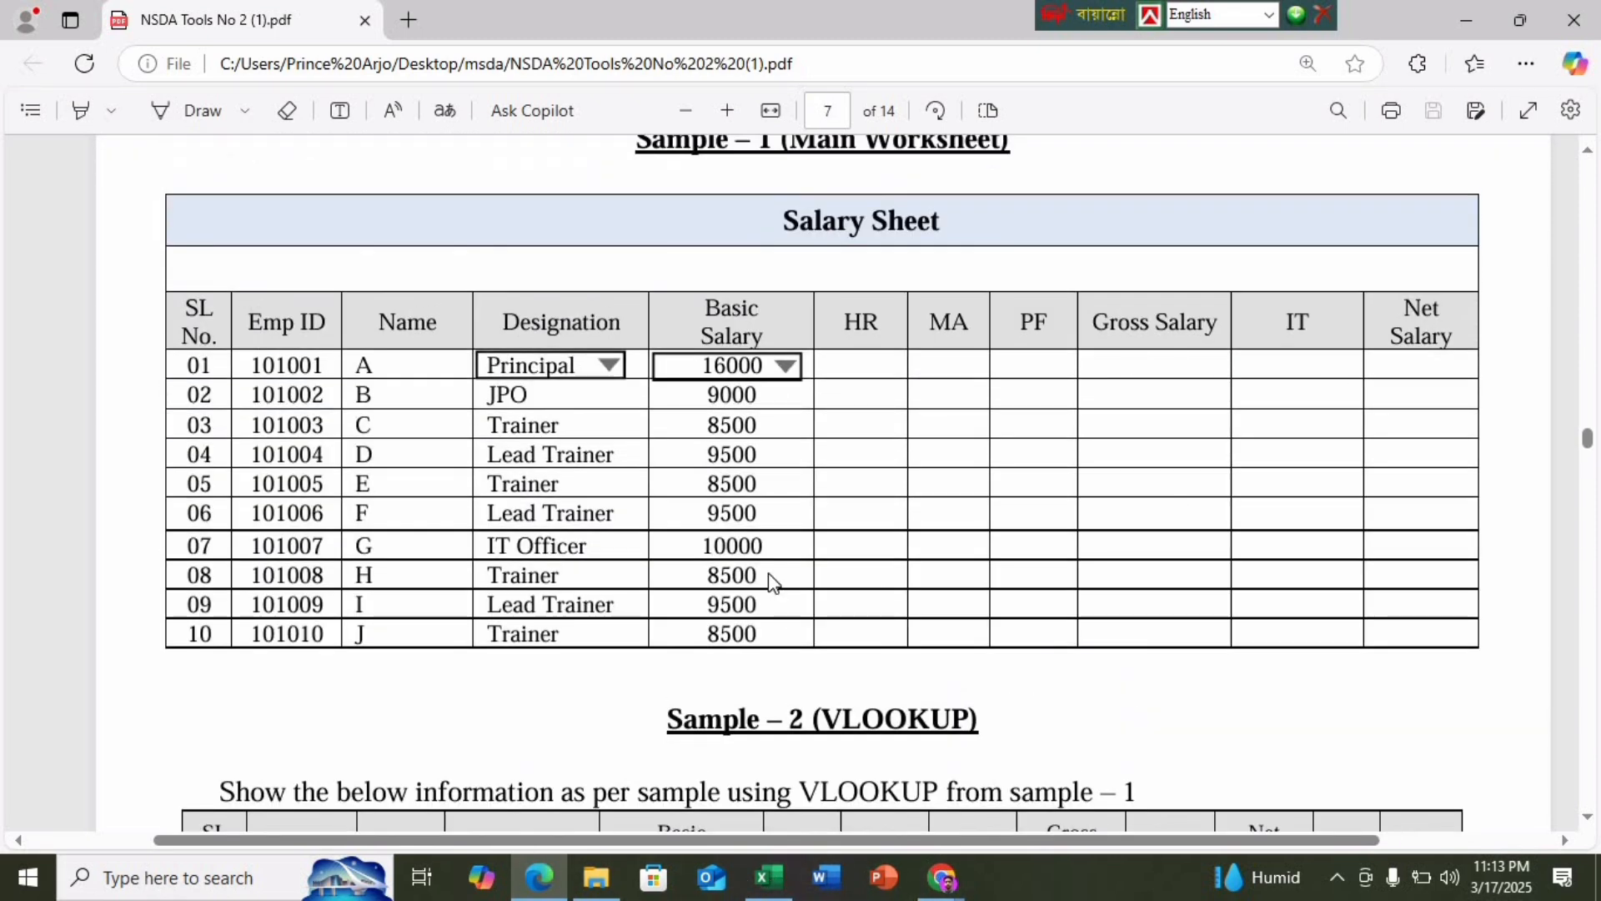
click(768, 877)
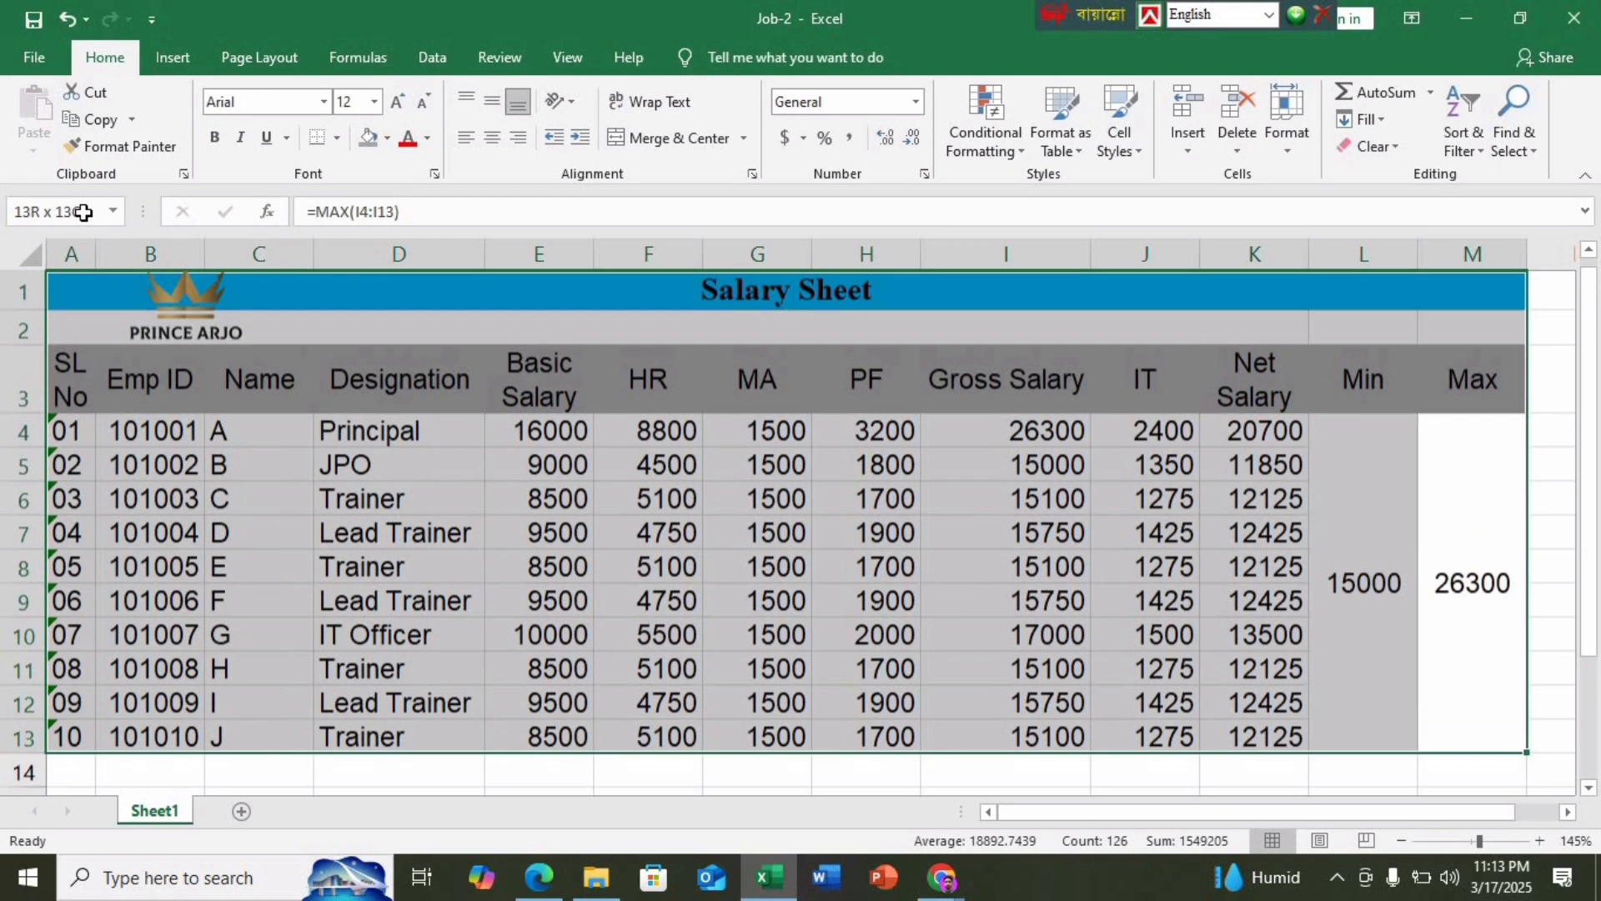
Apply All Borders to the whole table A1:M13 and open the print preview
click(337, 138)
click(389, 345)
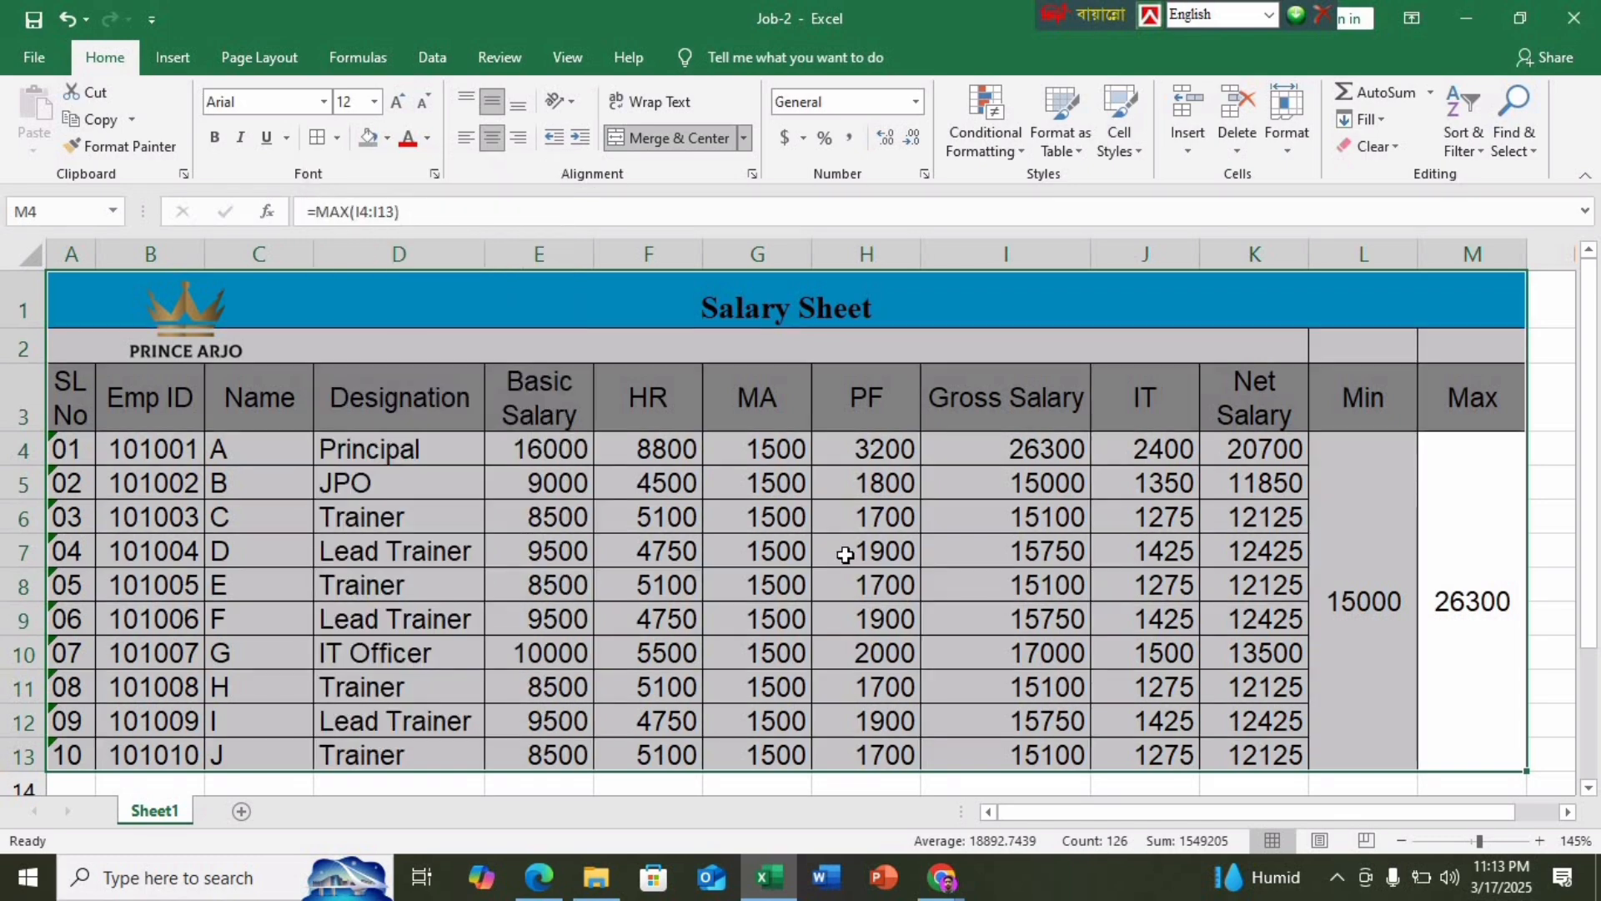
click(845, 555)
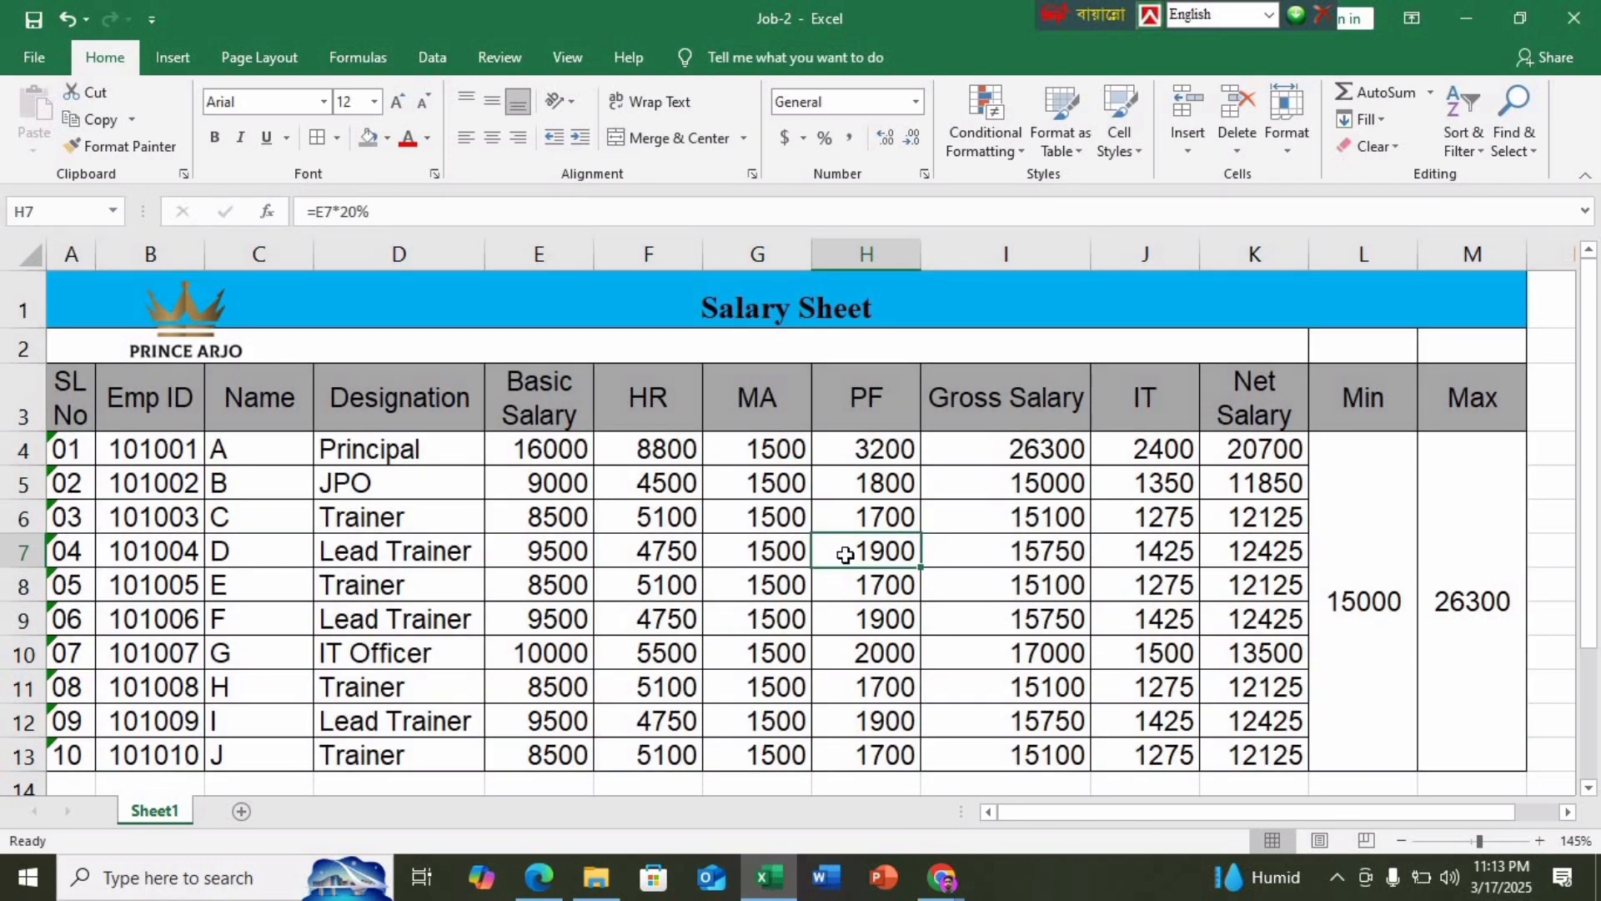
key(ctrl+p)
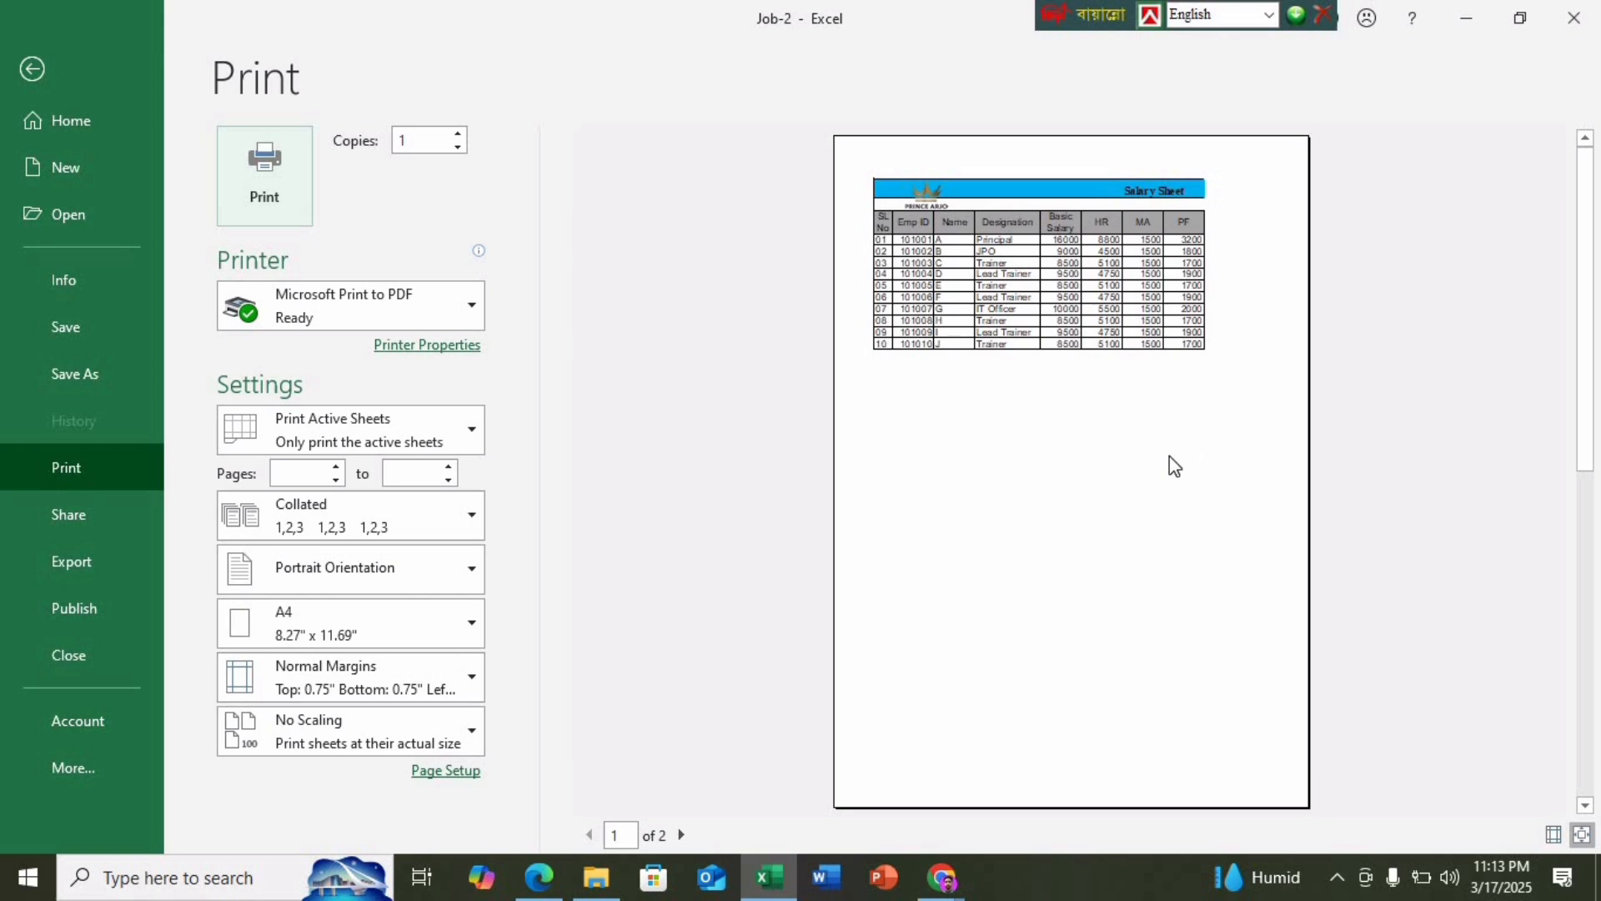
Change print scaling to Fit Sheet on One Page and check the zoomed preview
scroll(1174, 465, down, 1)
scroll(1174, 465, up, 1)
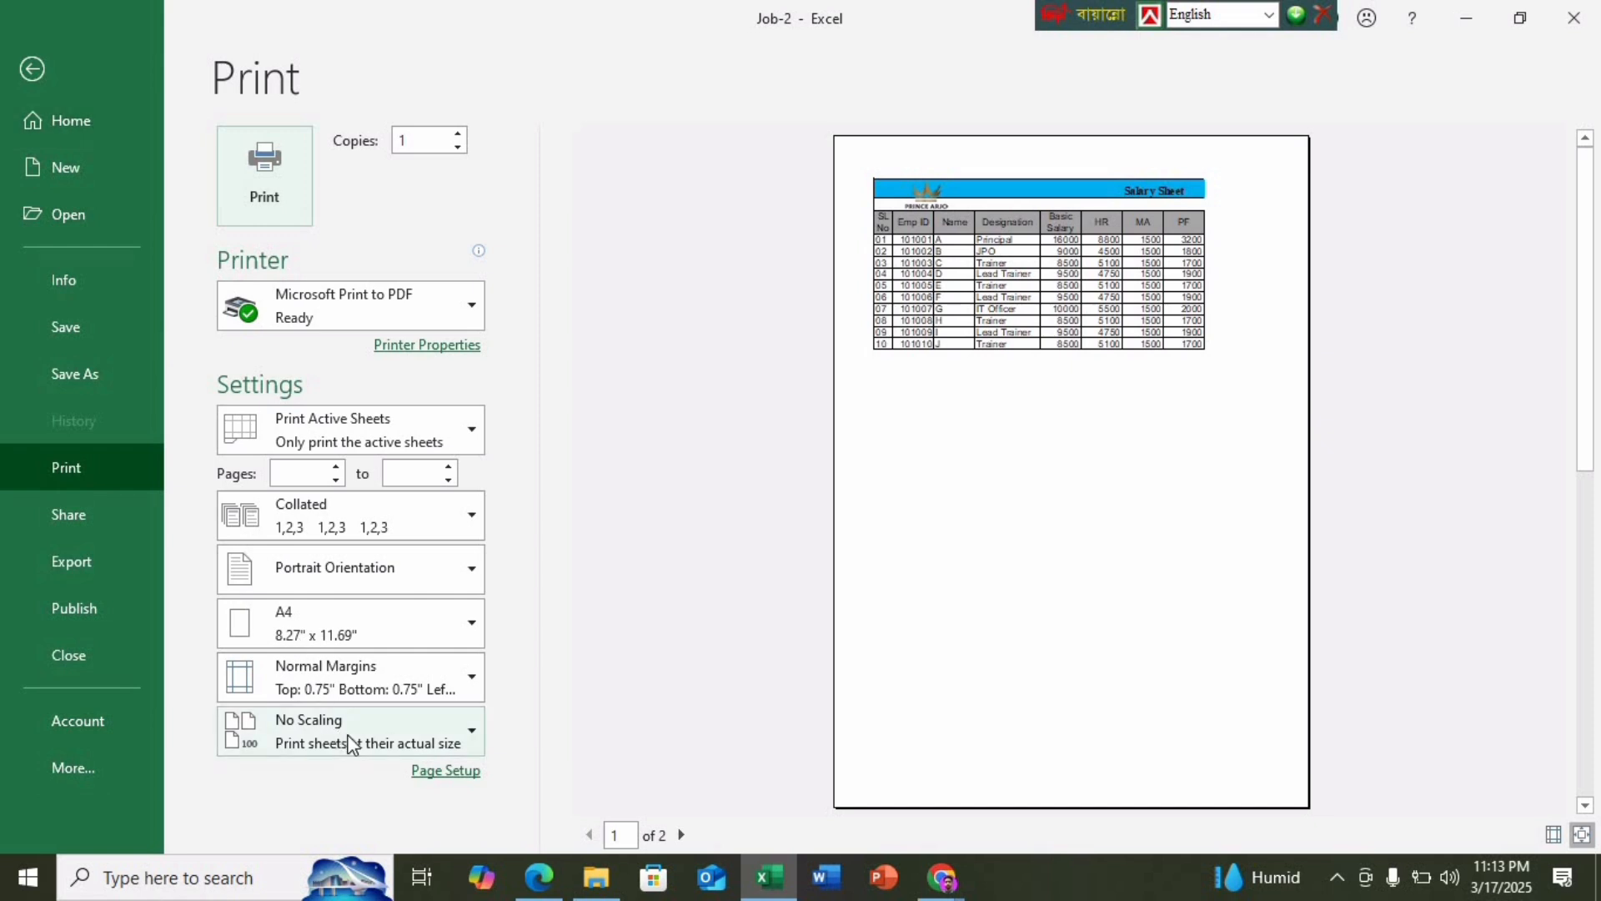
click(463, 717)
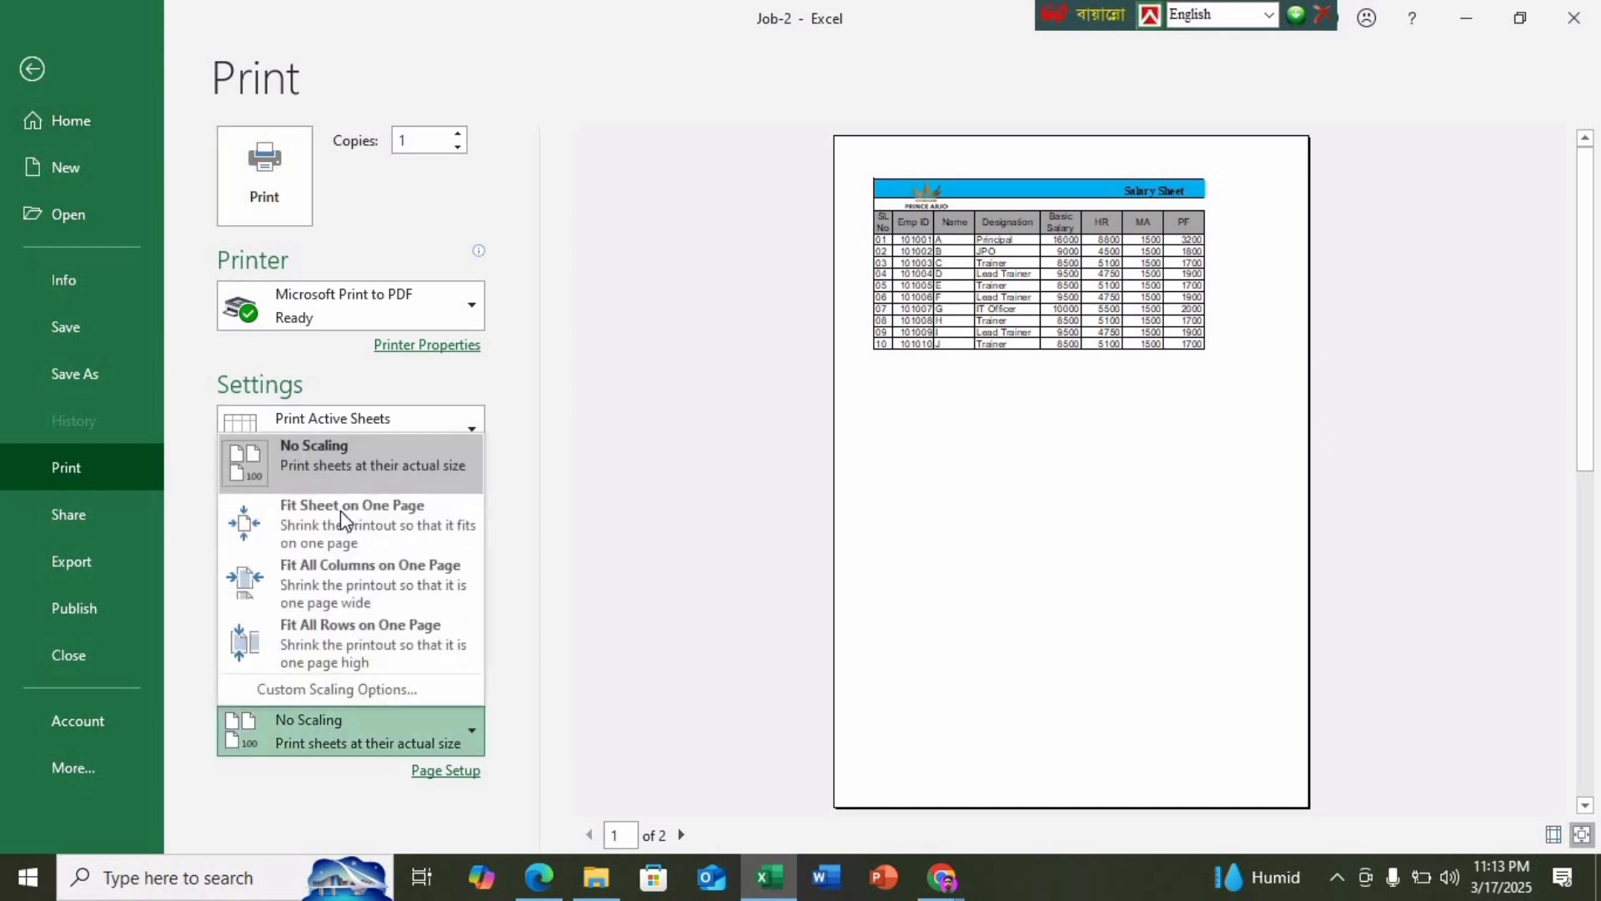
click(341, 523)
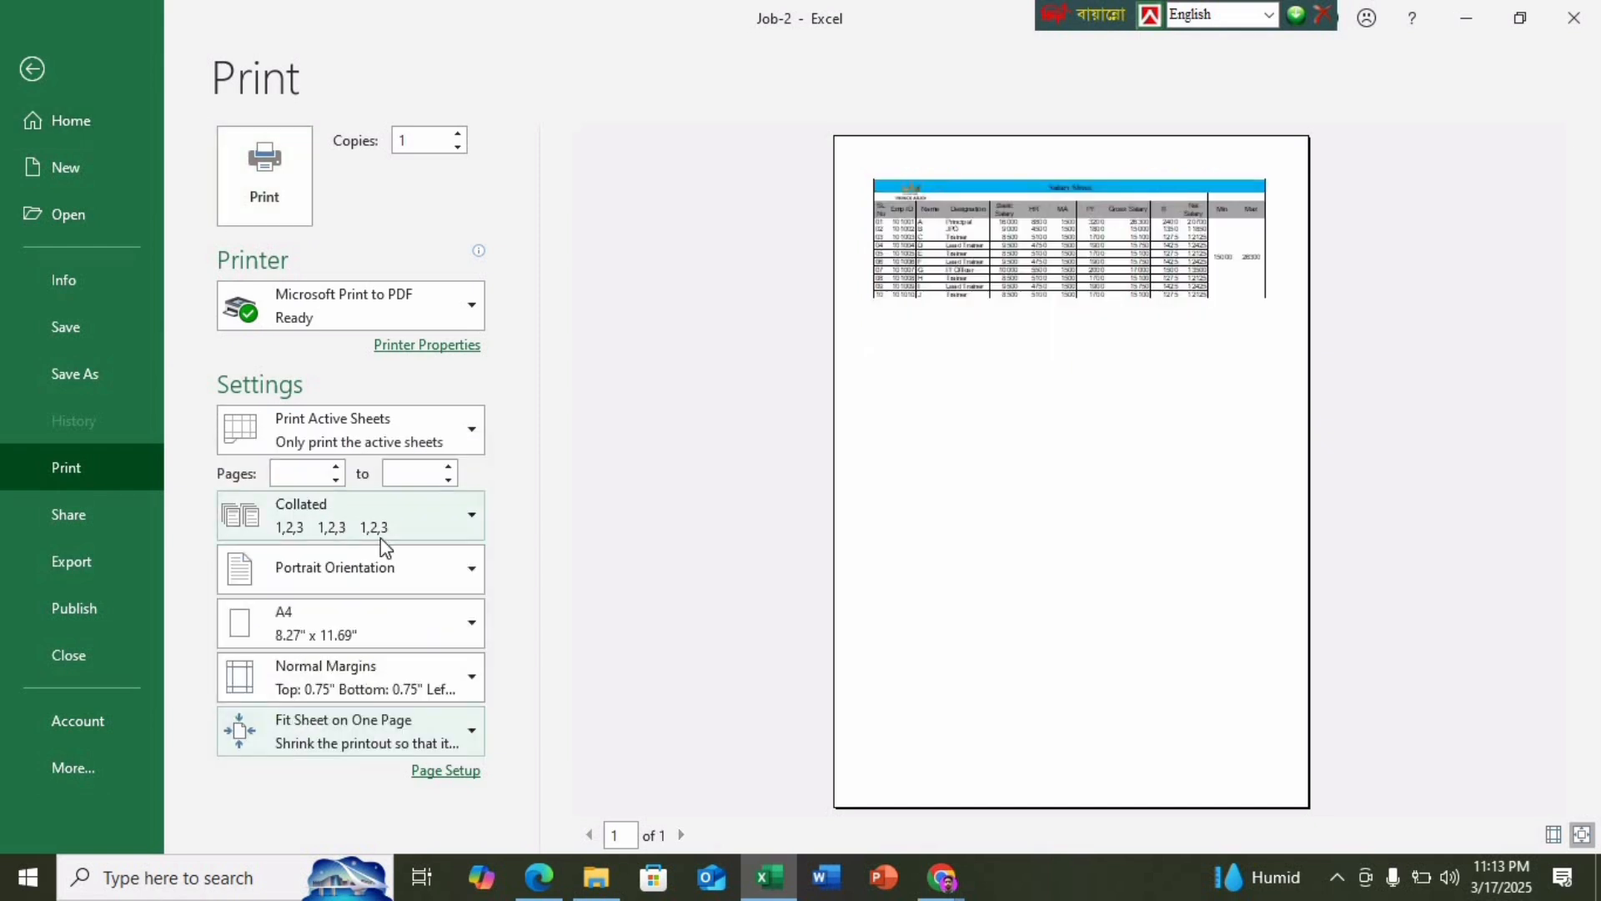
click(983, 487)
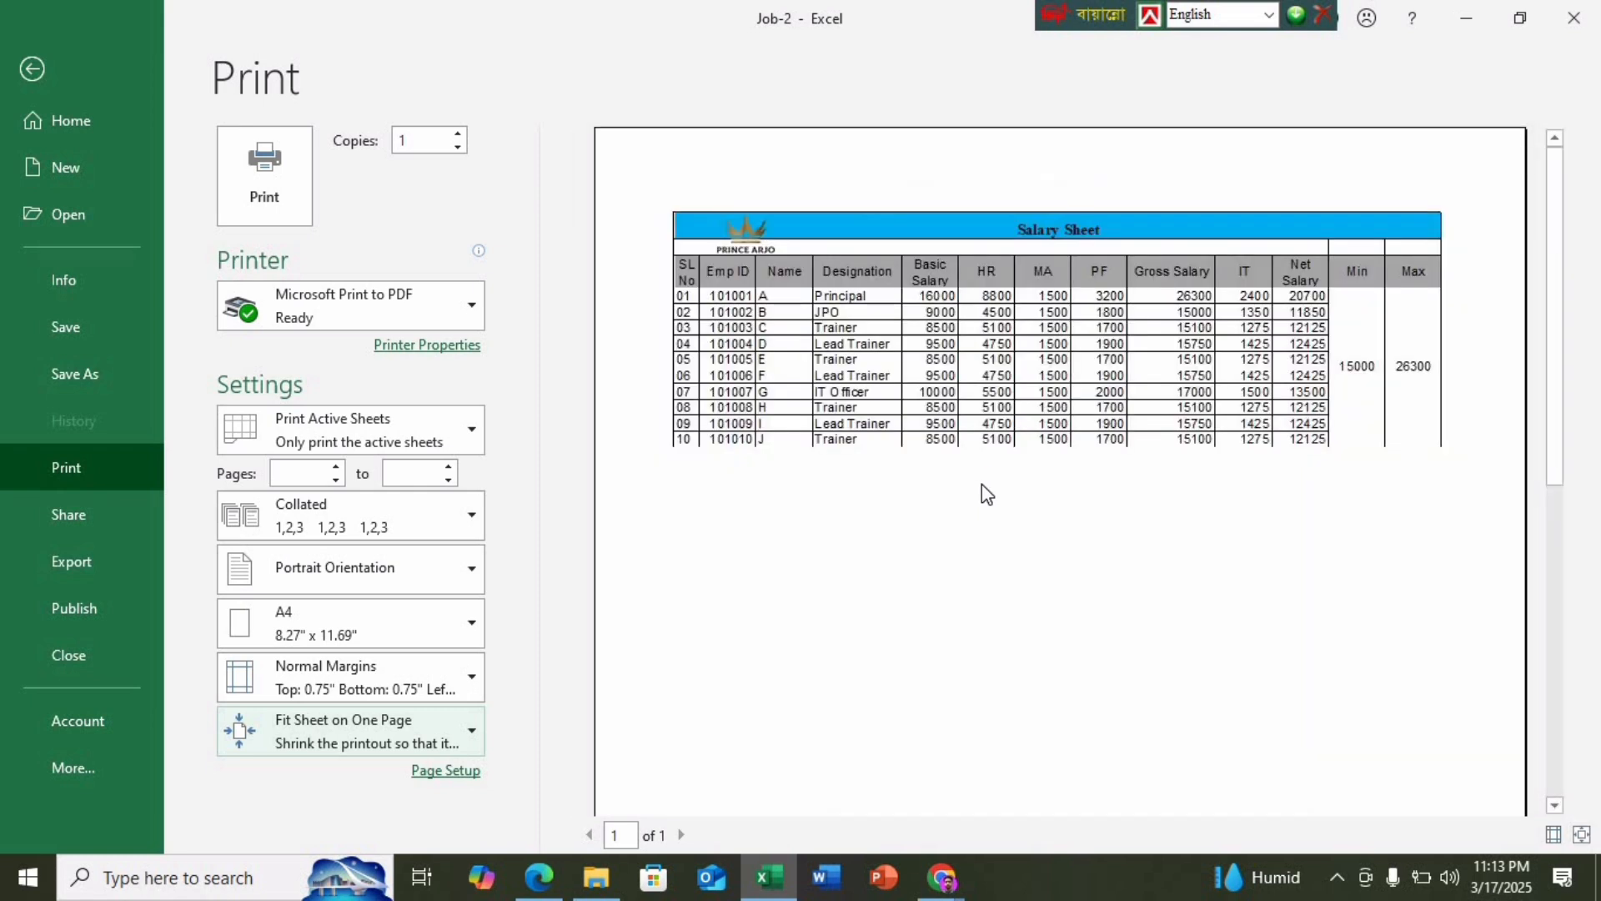
click(988, 484)
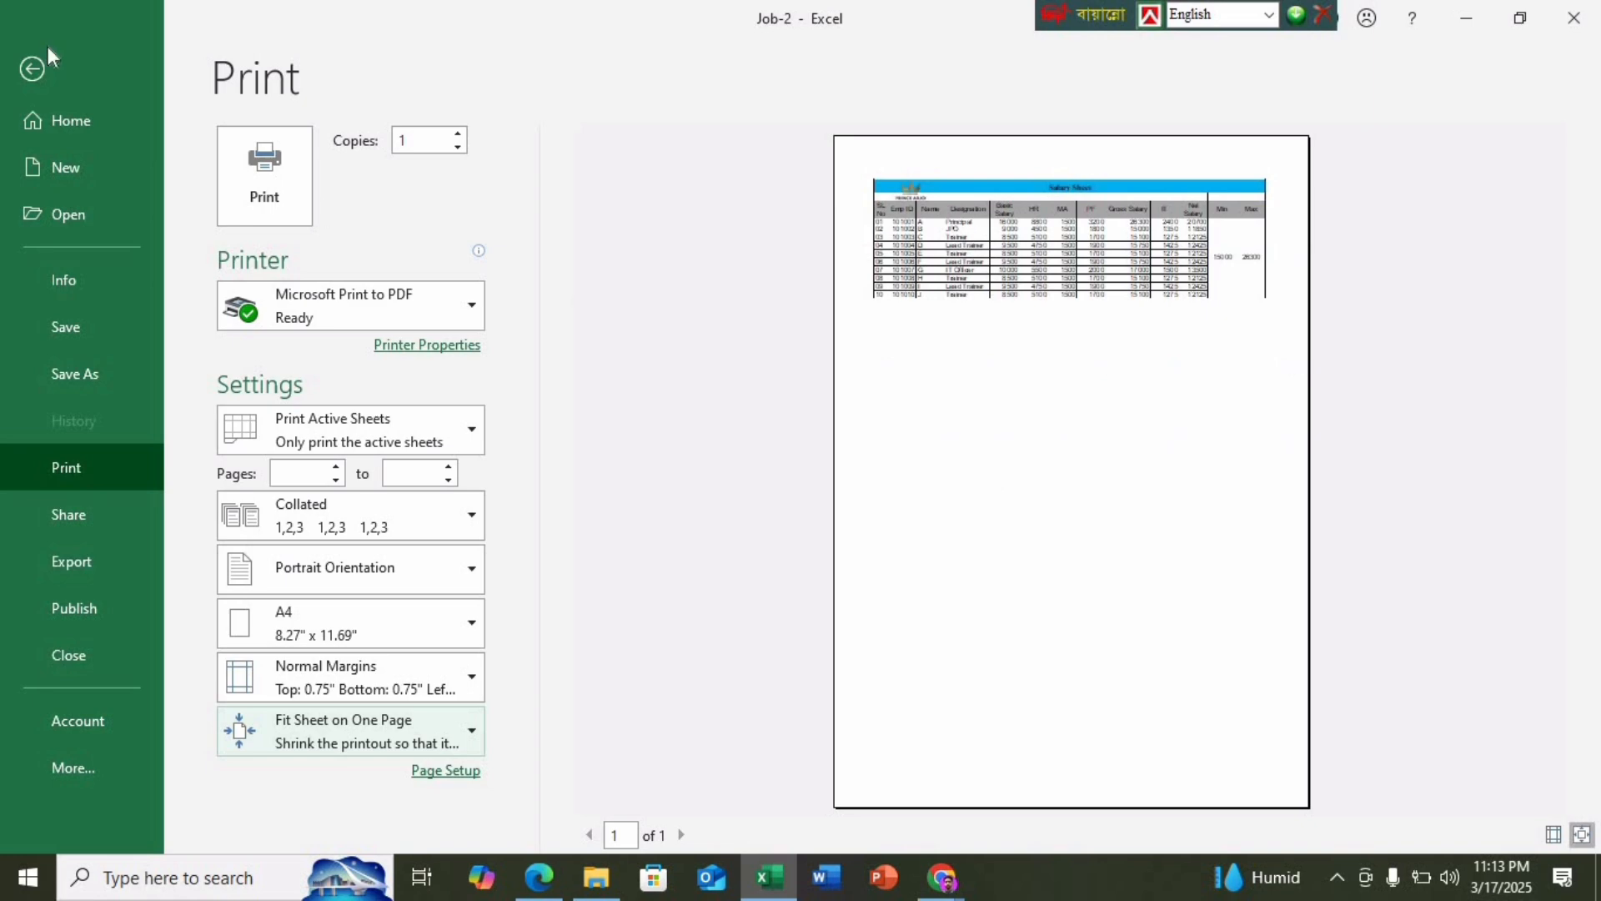
Leave Print preview and return to the Salary Sheet worksheet
click(32, 69)
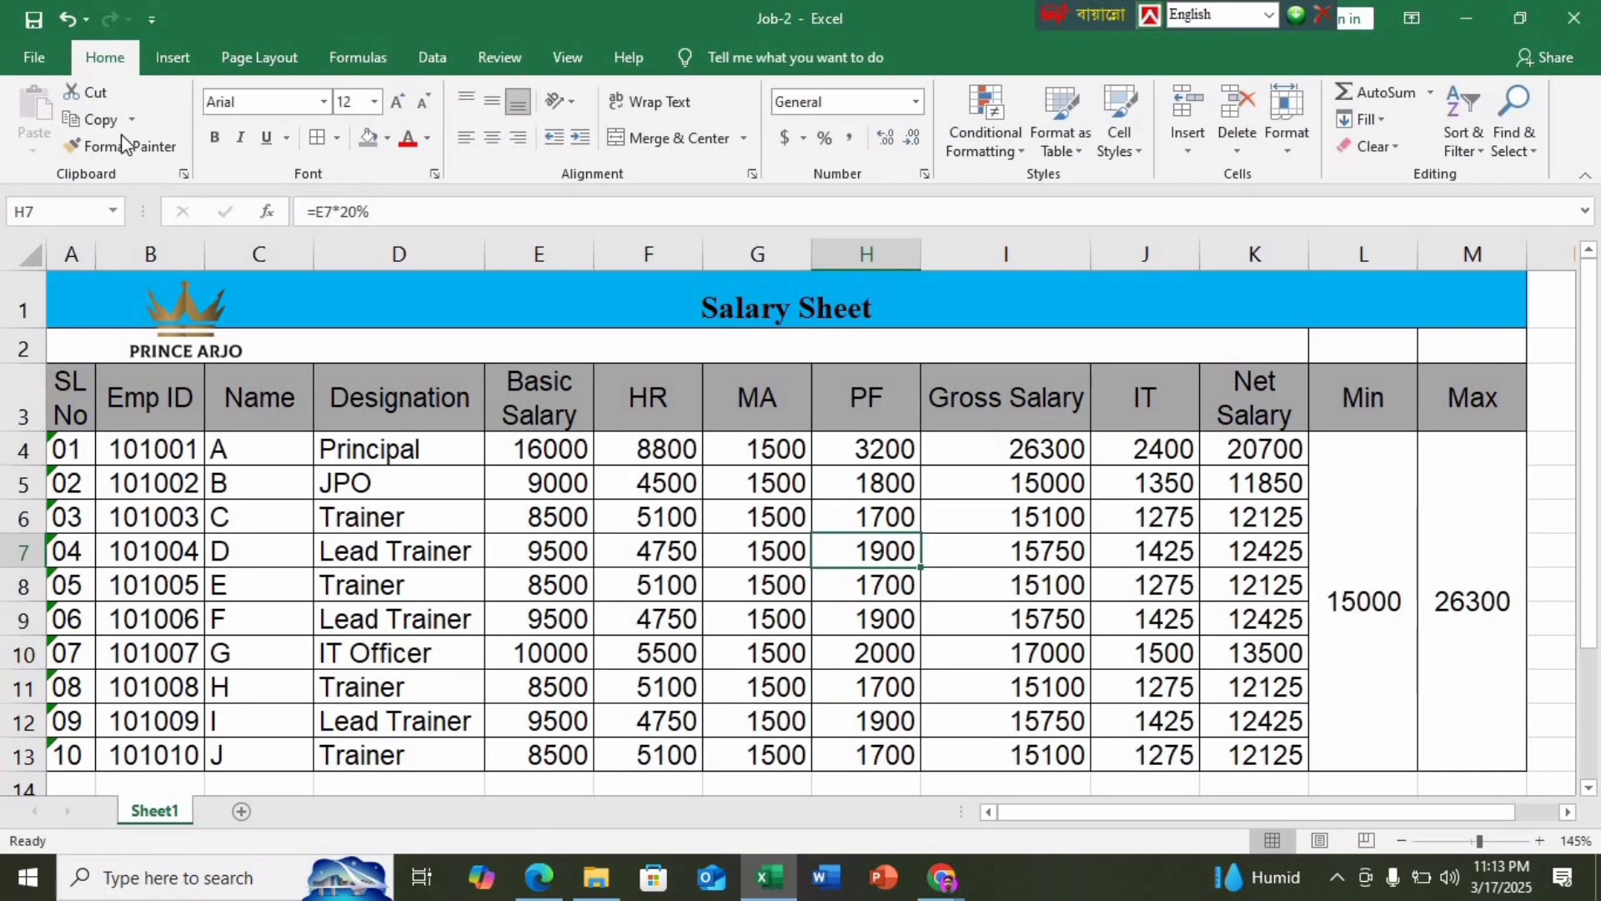
click(34, 58)
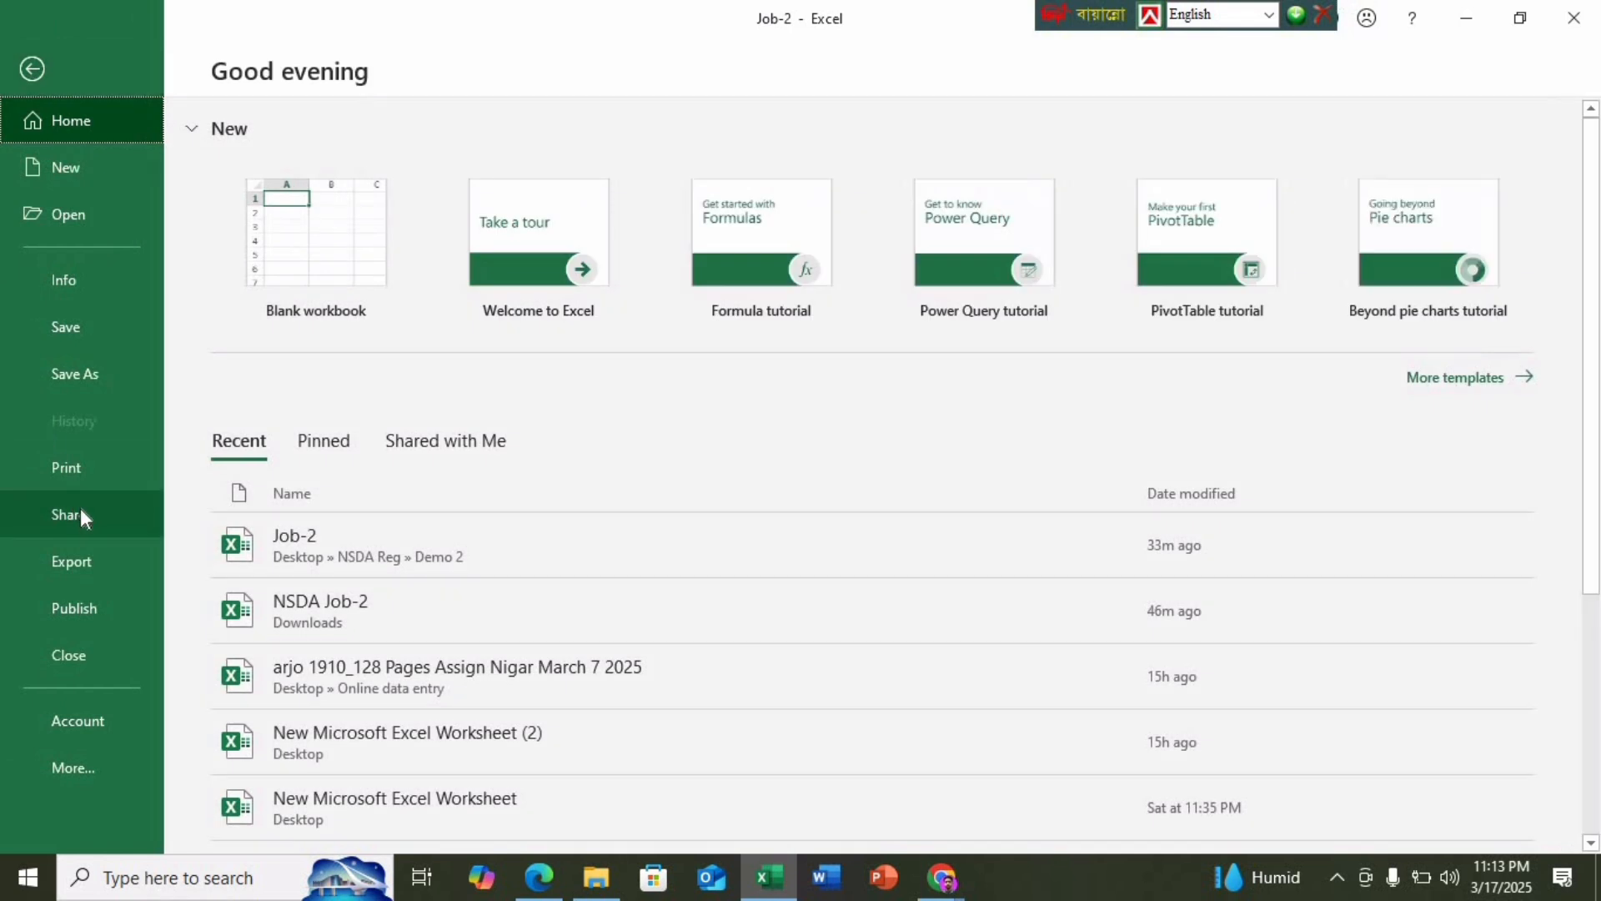
click(106, 468)
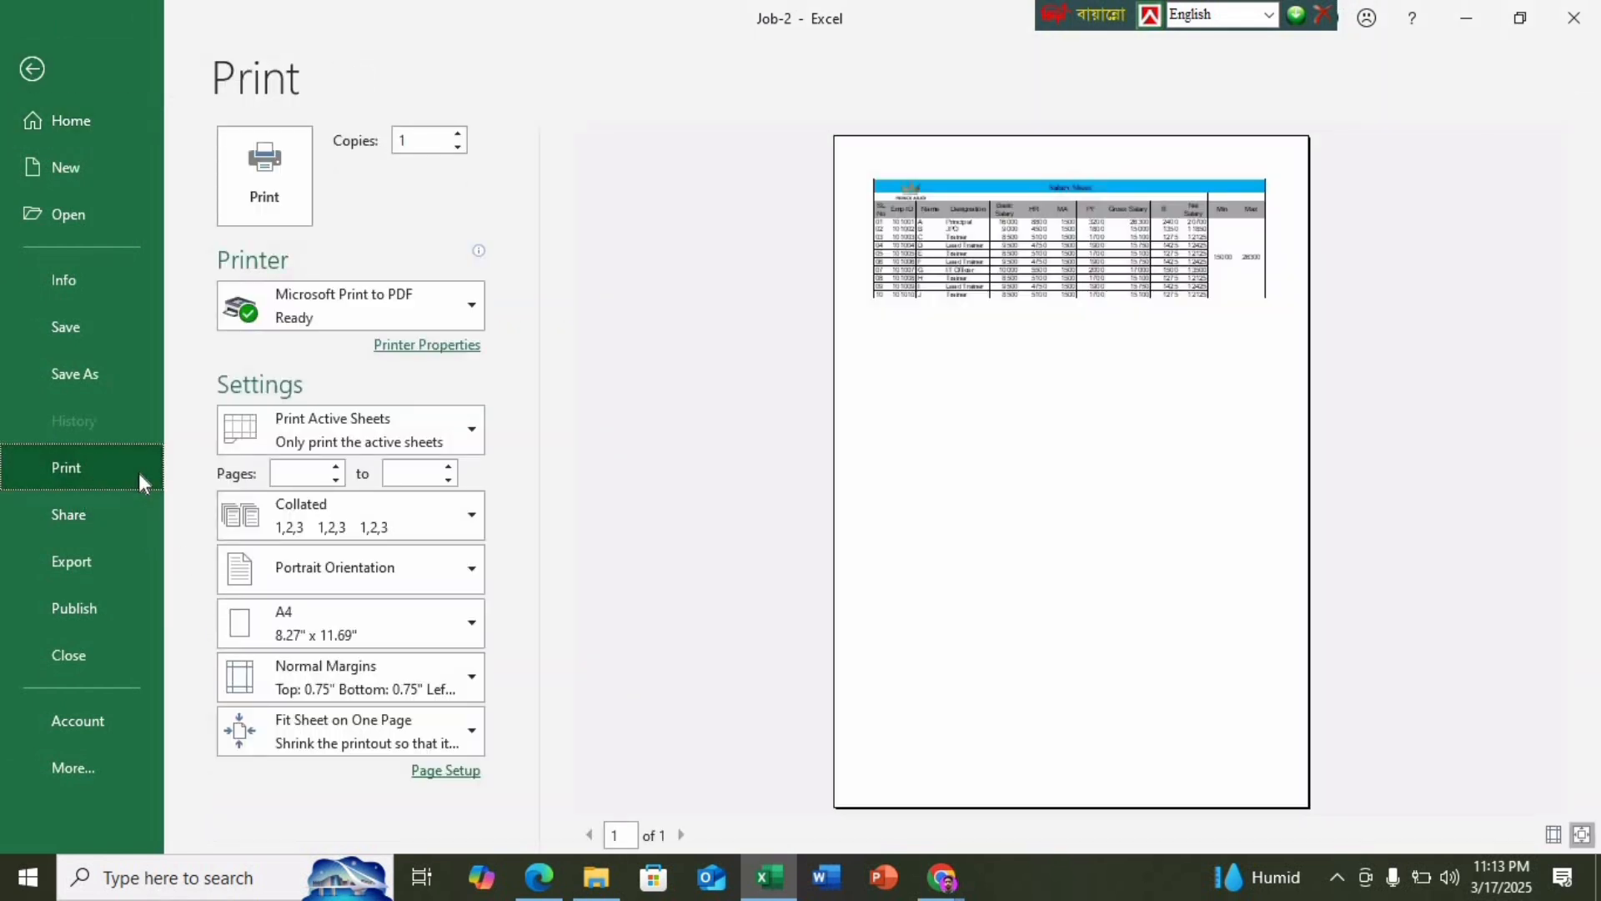
click(32, 70)
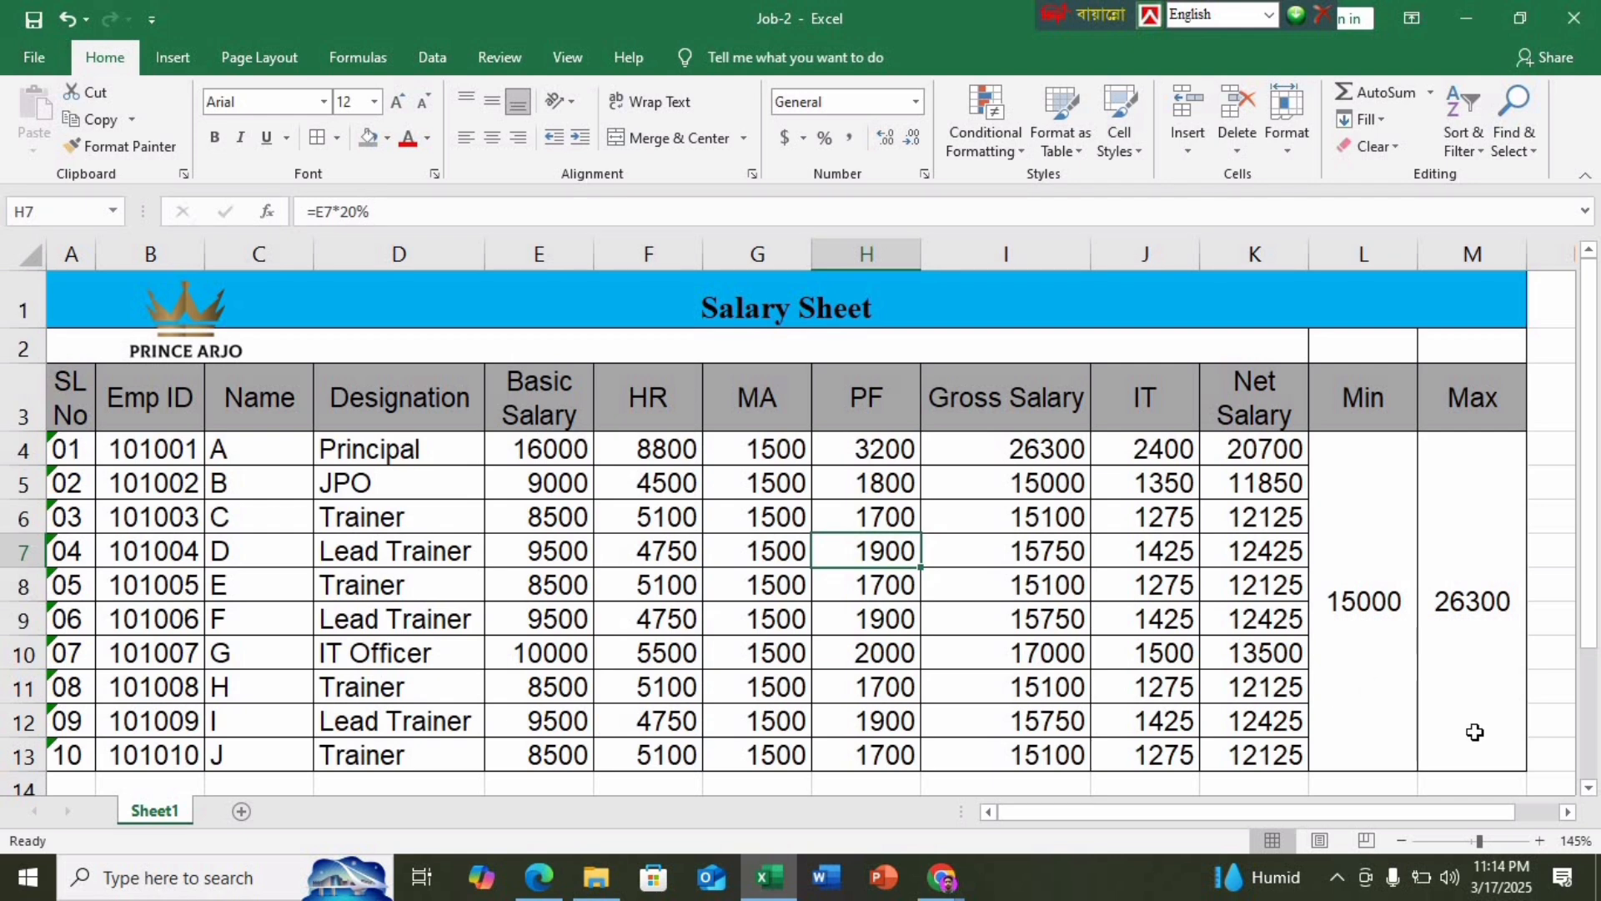
Horizontally centre the salary figures in E4:M13
drag(1470, 729, 527, 488)
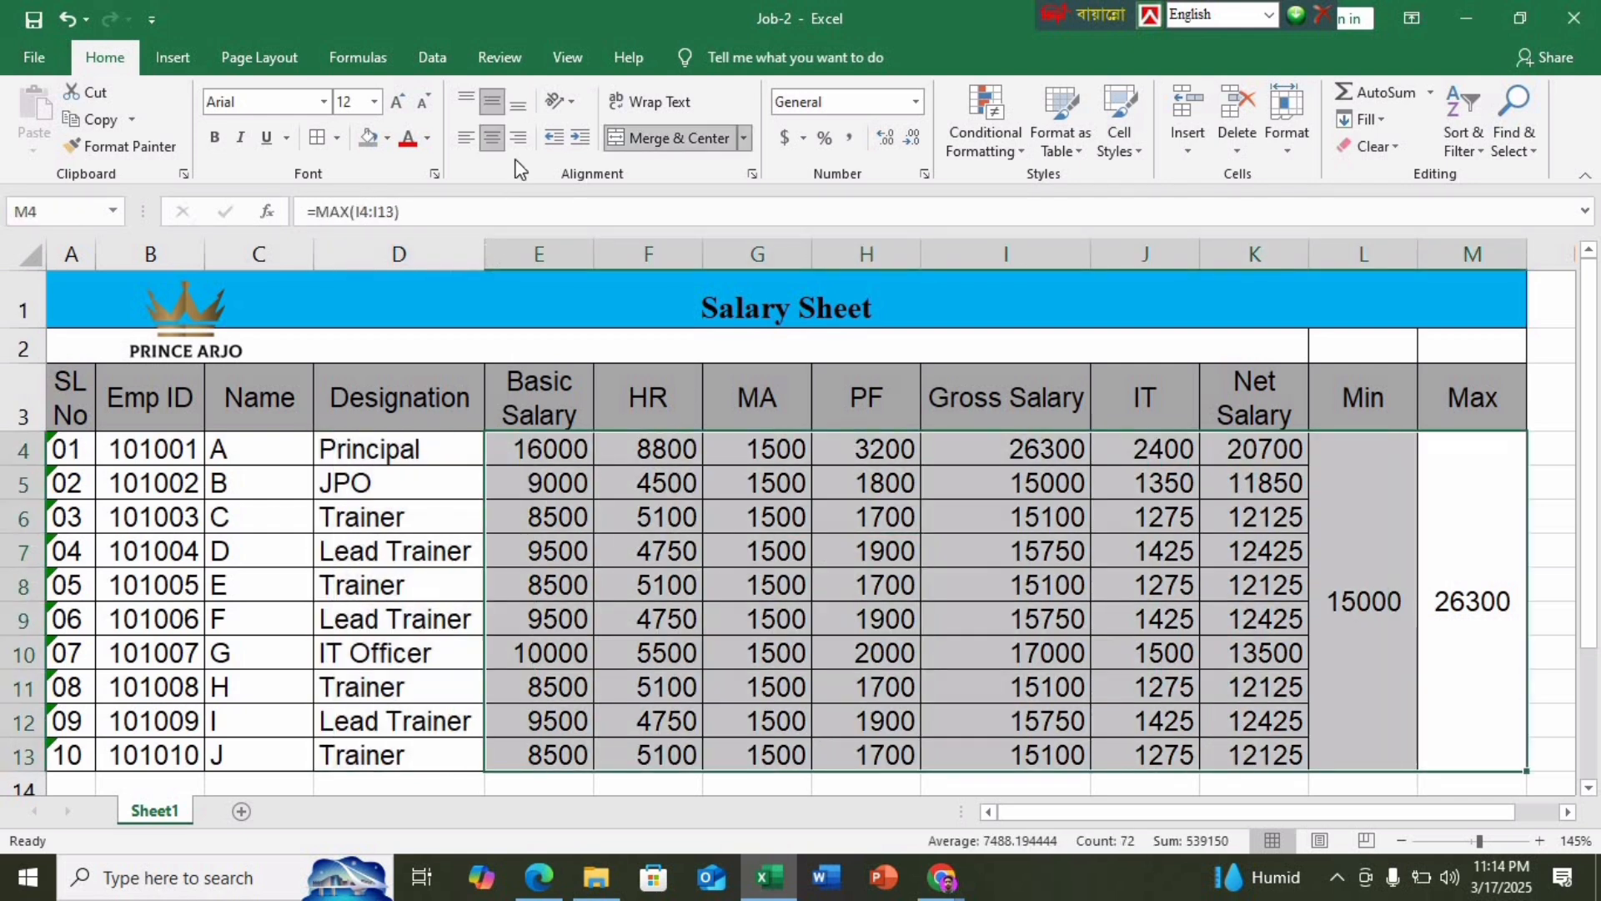
click(487, 142)
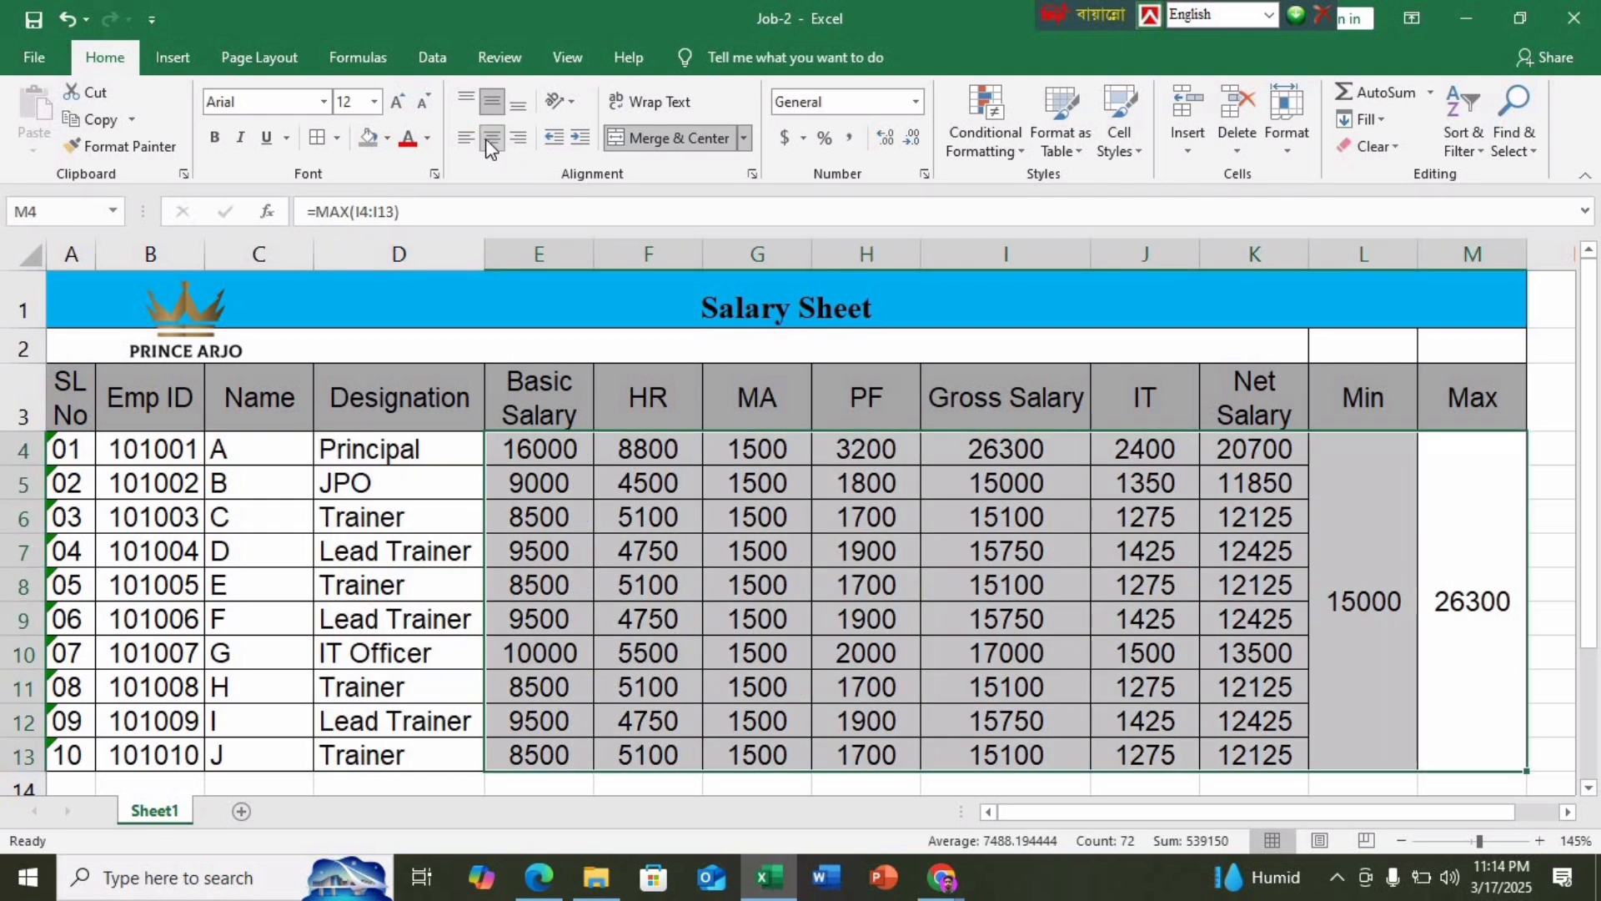
click(864, 660)
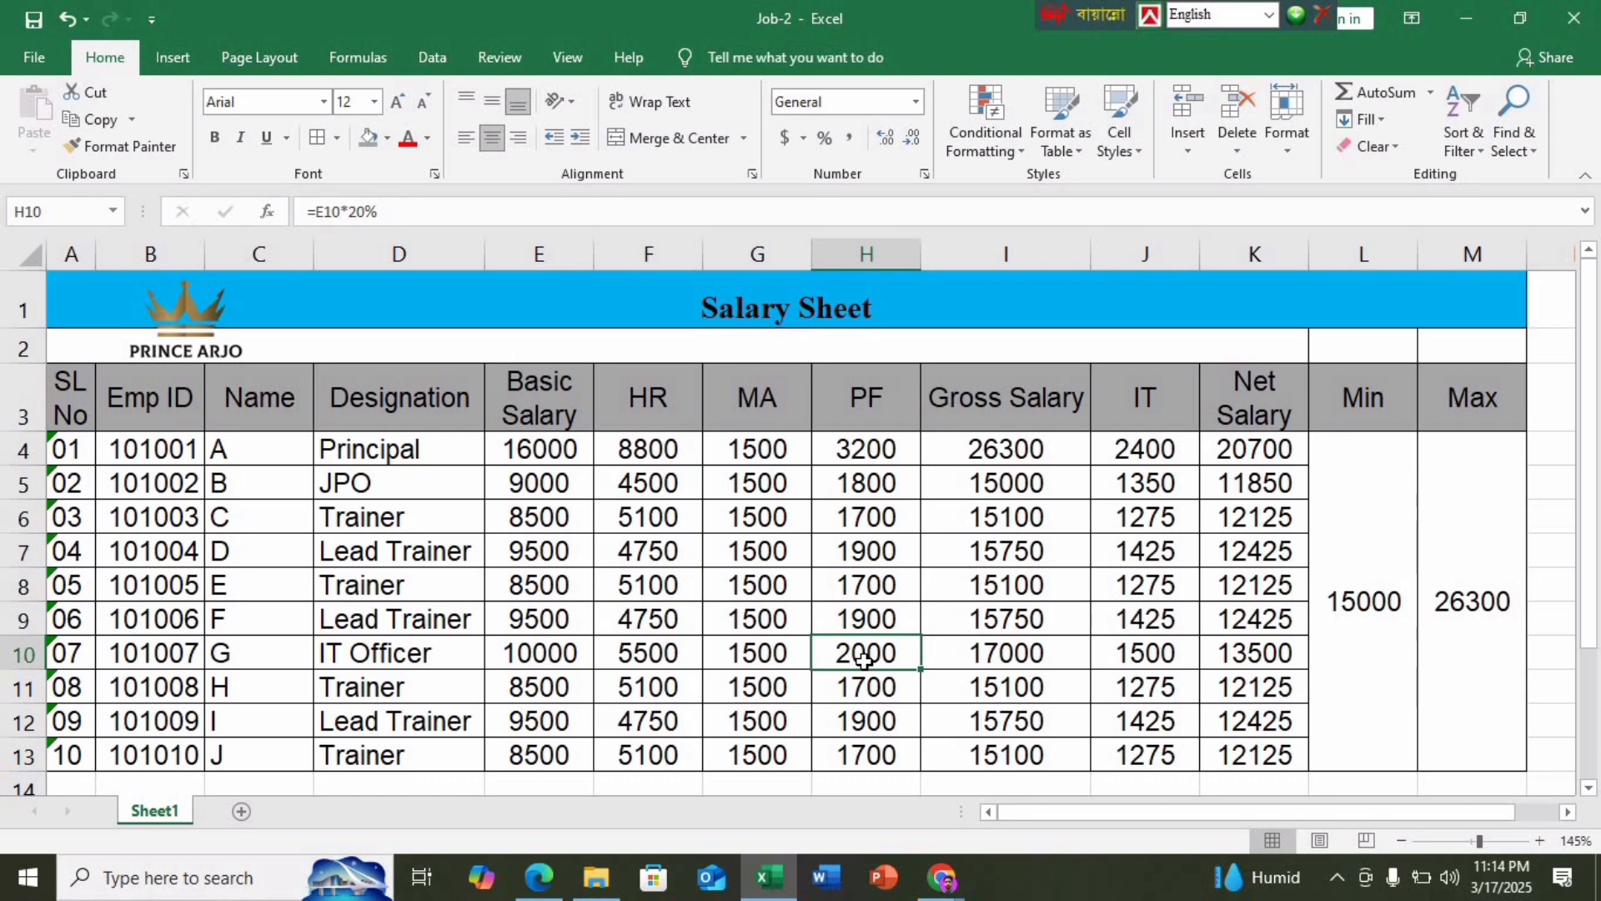
Merge F16:H16 below the table and enter the heading 'VLOOKUP' there
scroll(718, 634, down, 2)
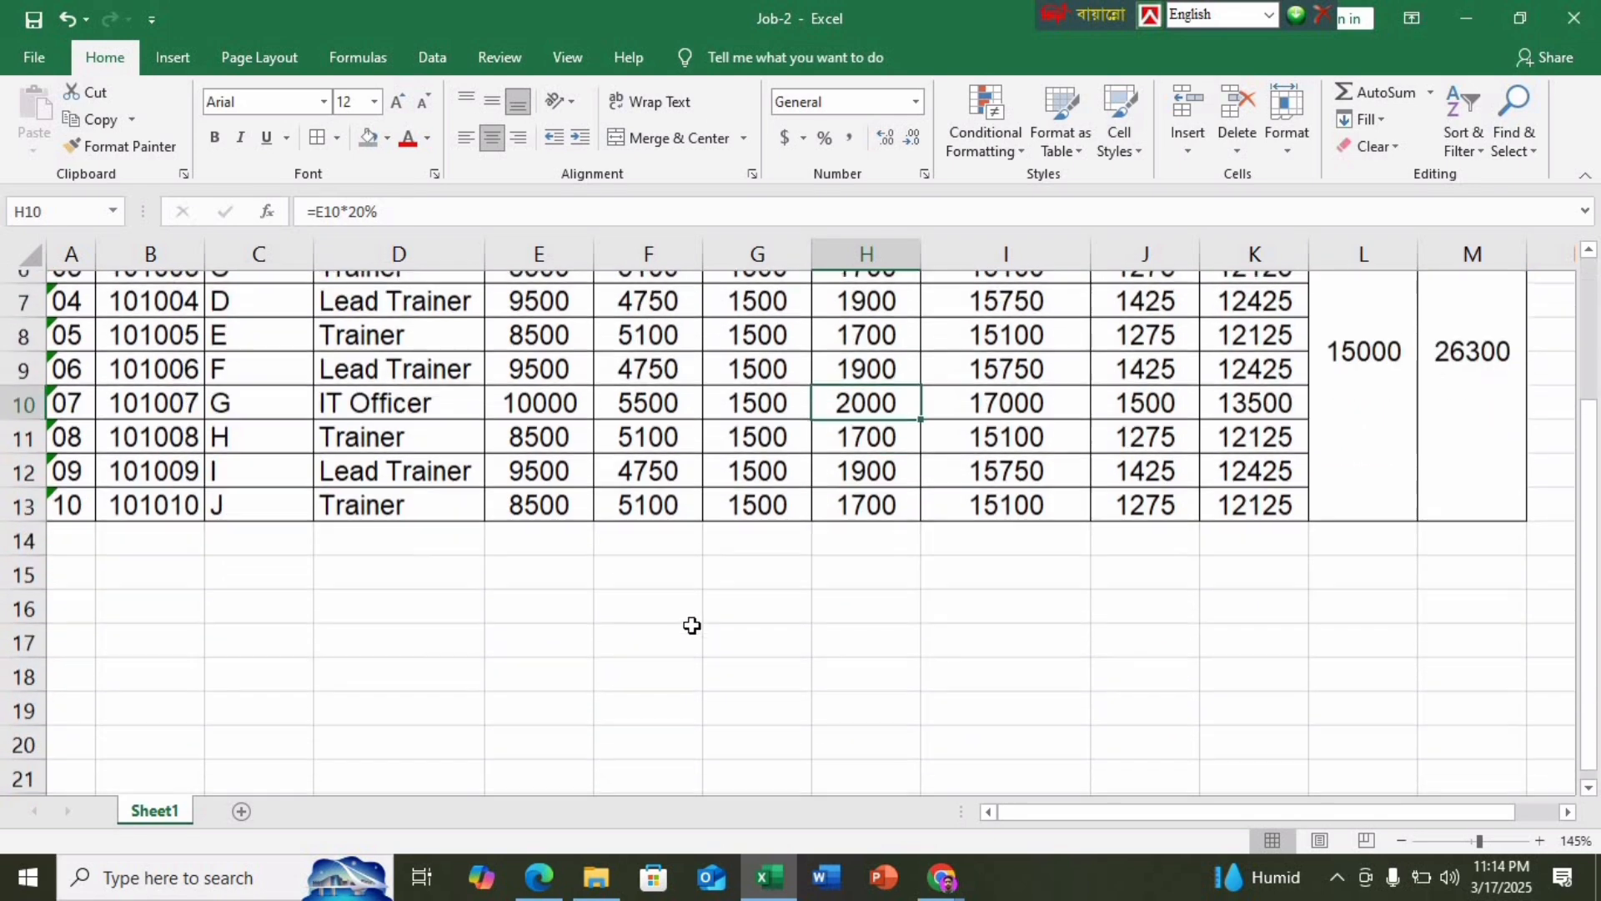
click(634, 599)
drag(844, 601, 848, 600)
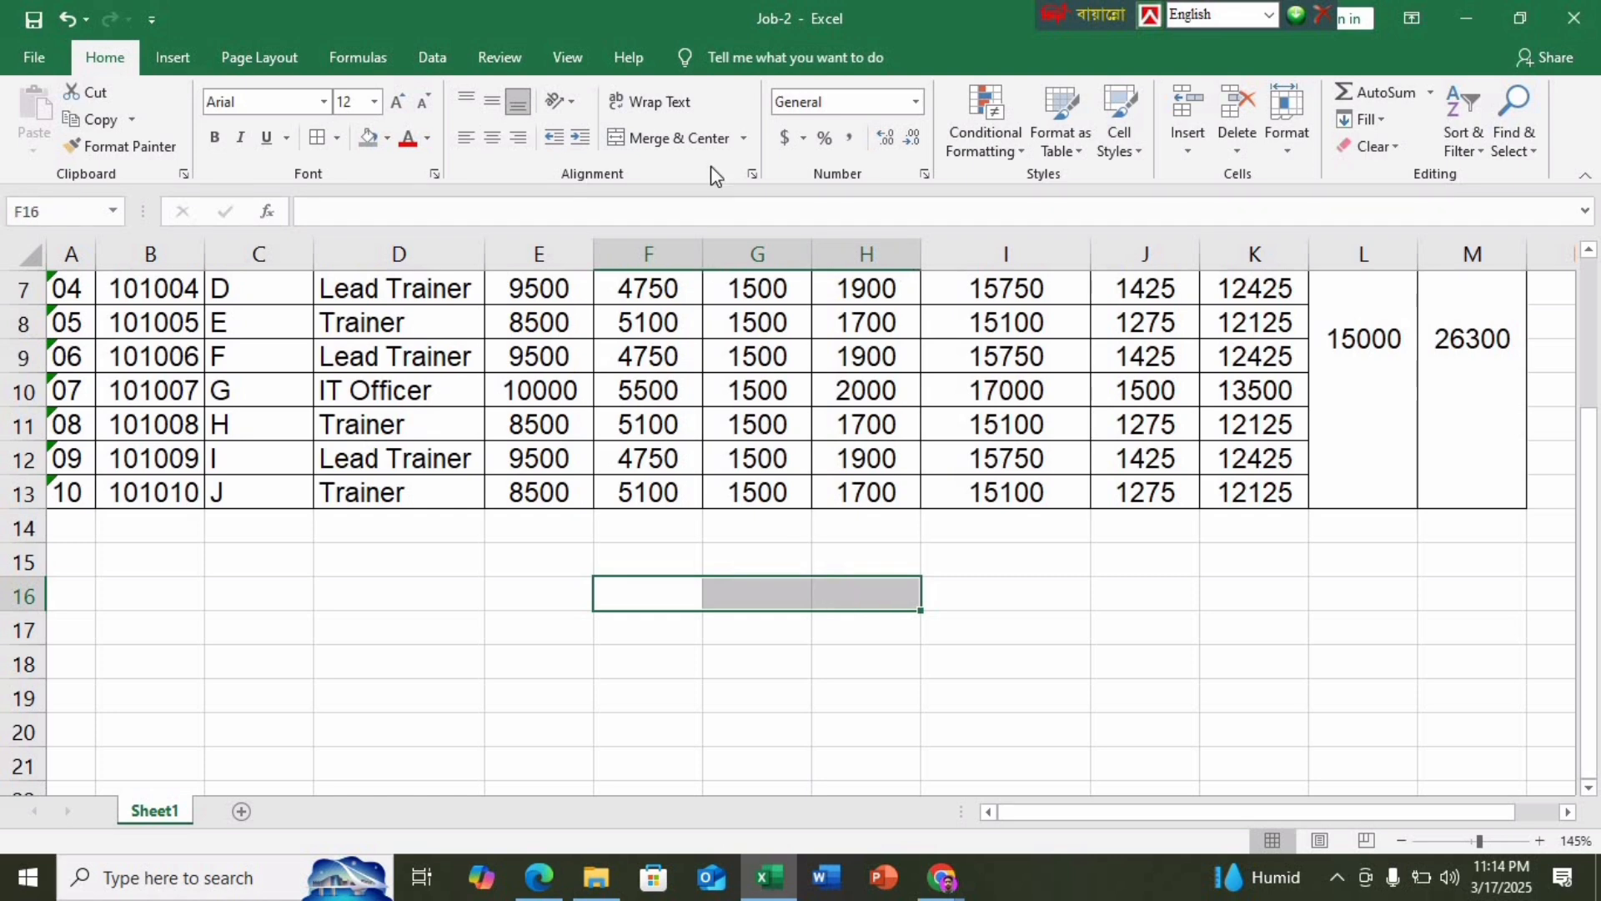
click(692, 144)
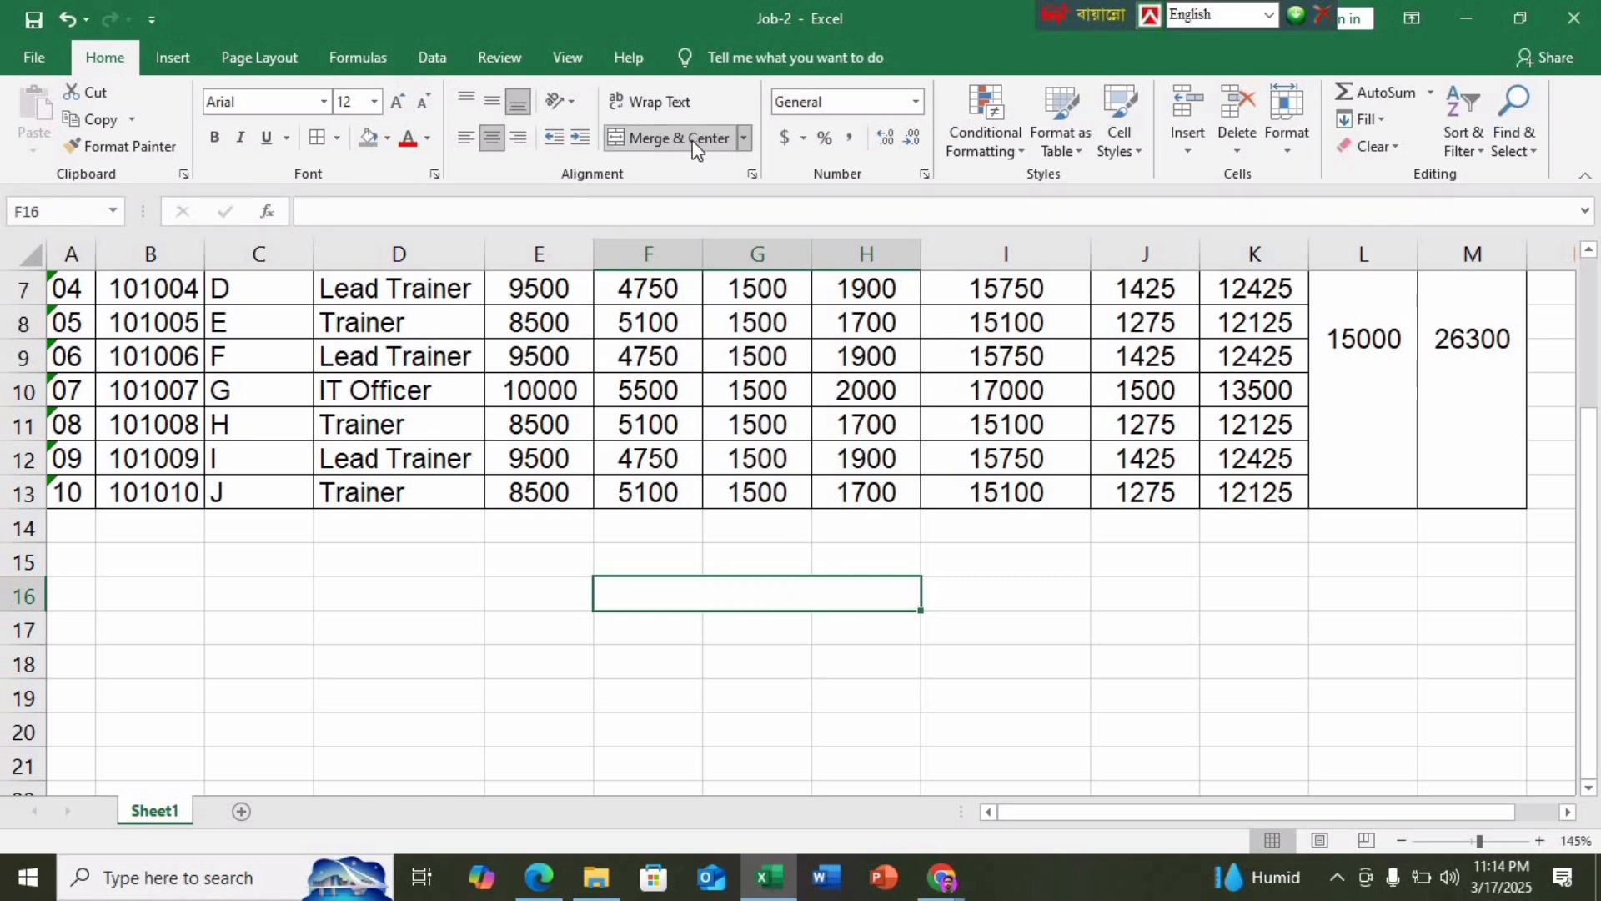
text(V)
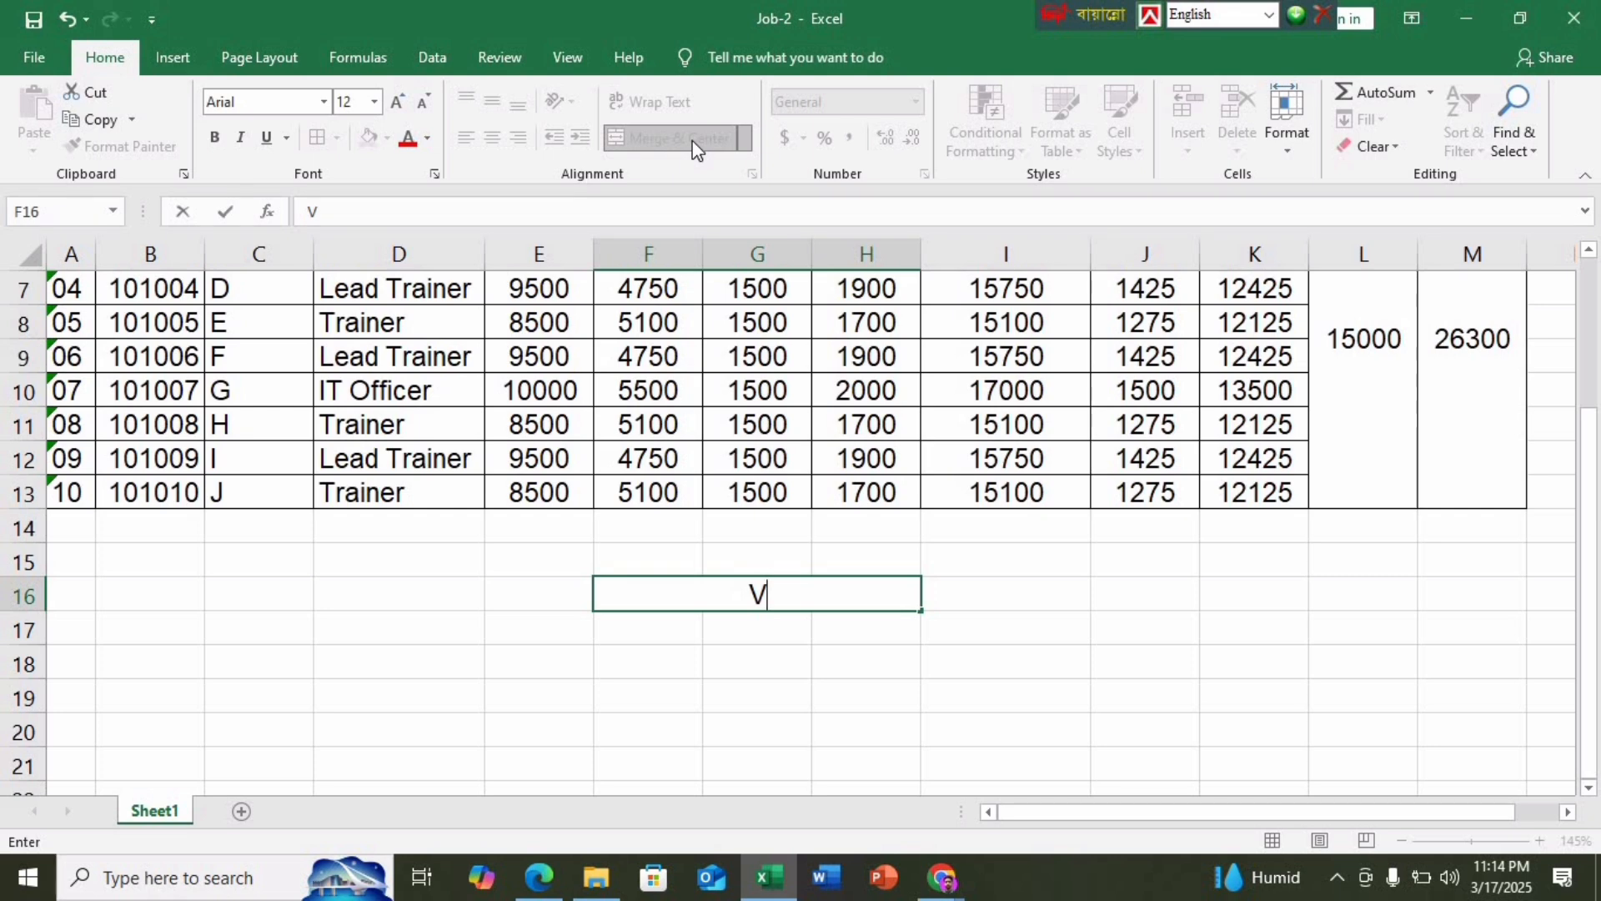
text(LOO)
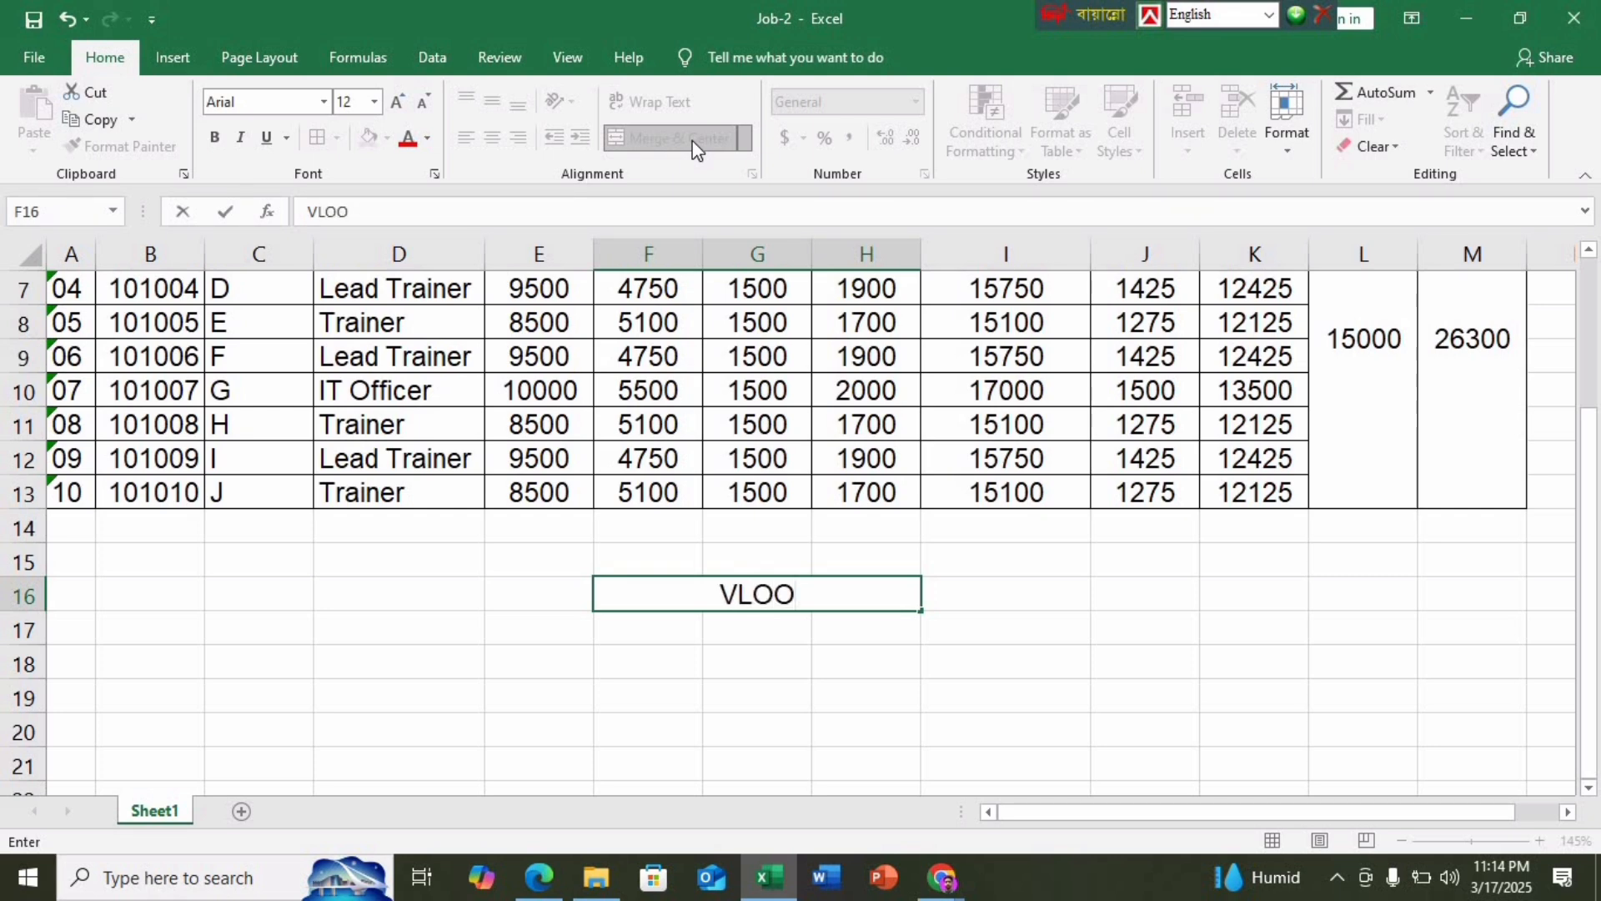
text(KU)
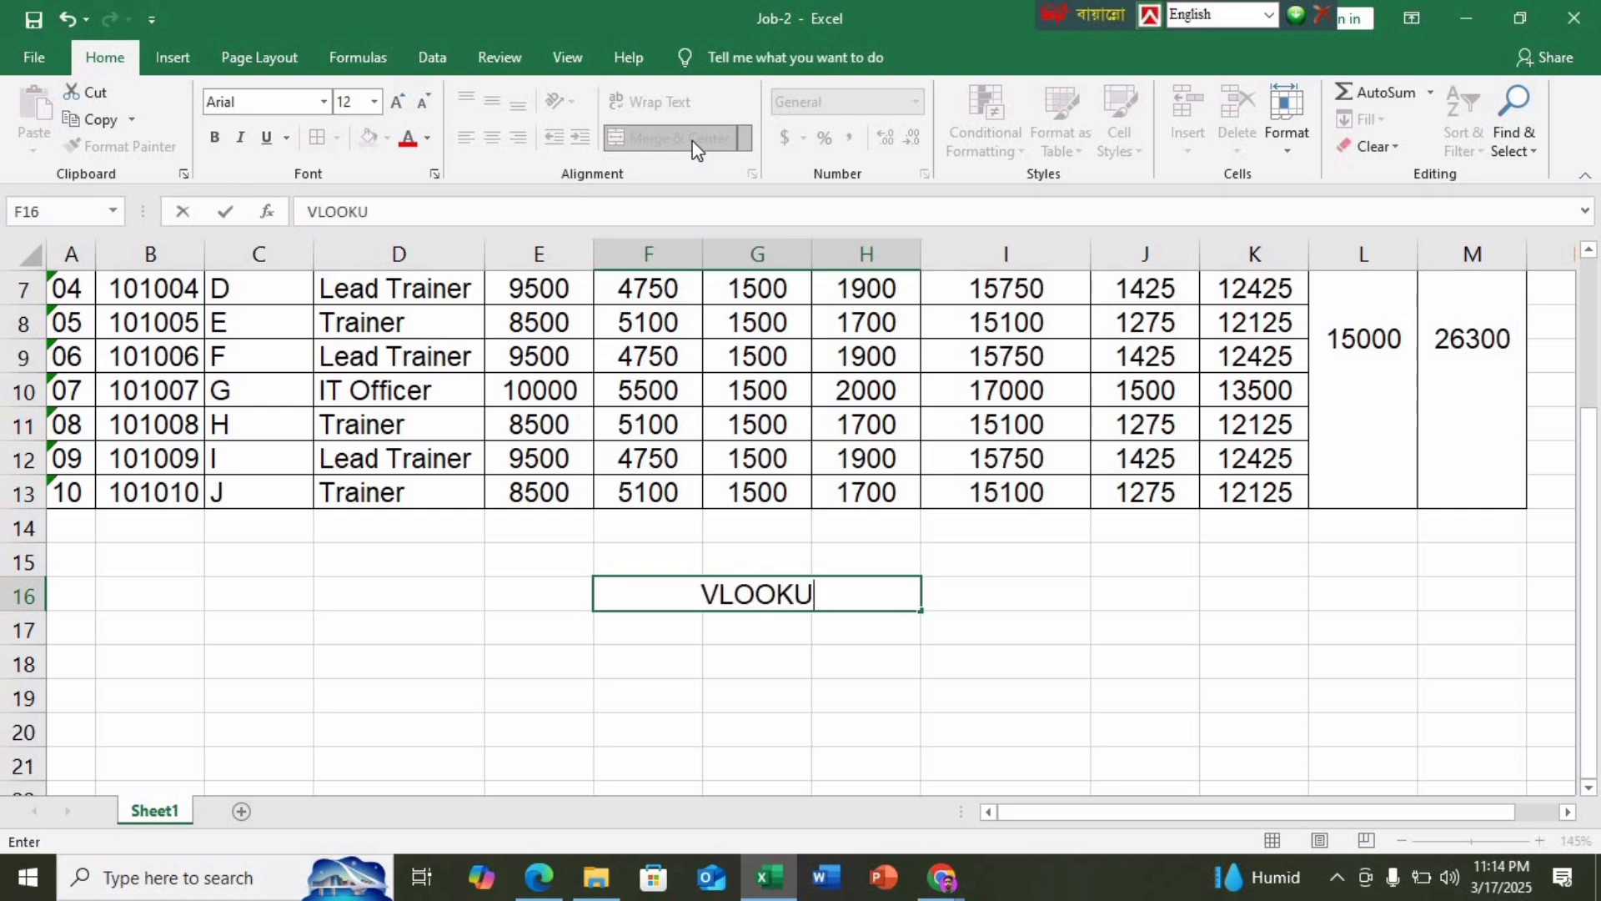
text(P)
key(Return)
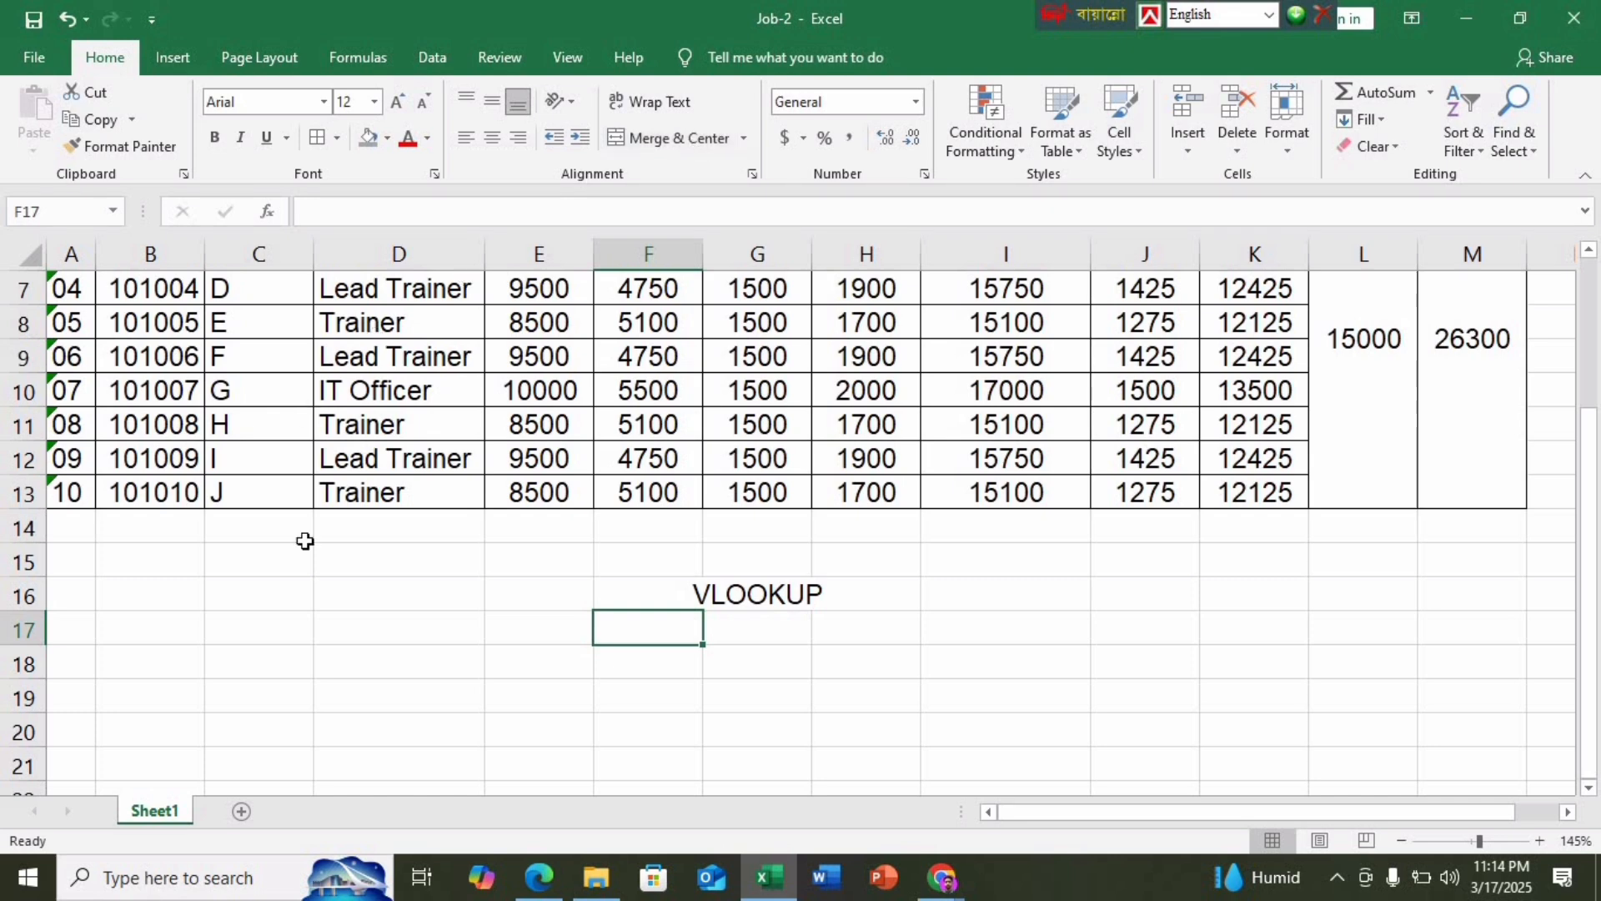
scroll(304, 541, up, 2)
Copy the header row A3:M3 and paste it into row 17
drag(73, 400, 542, 398)
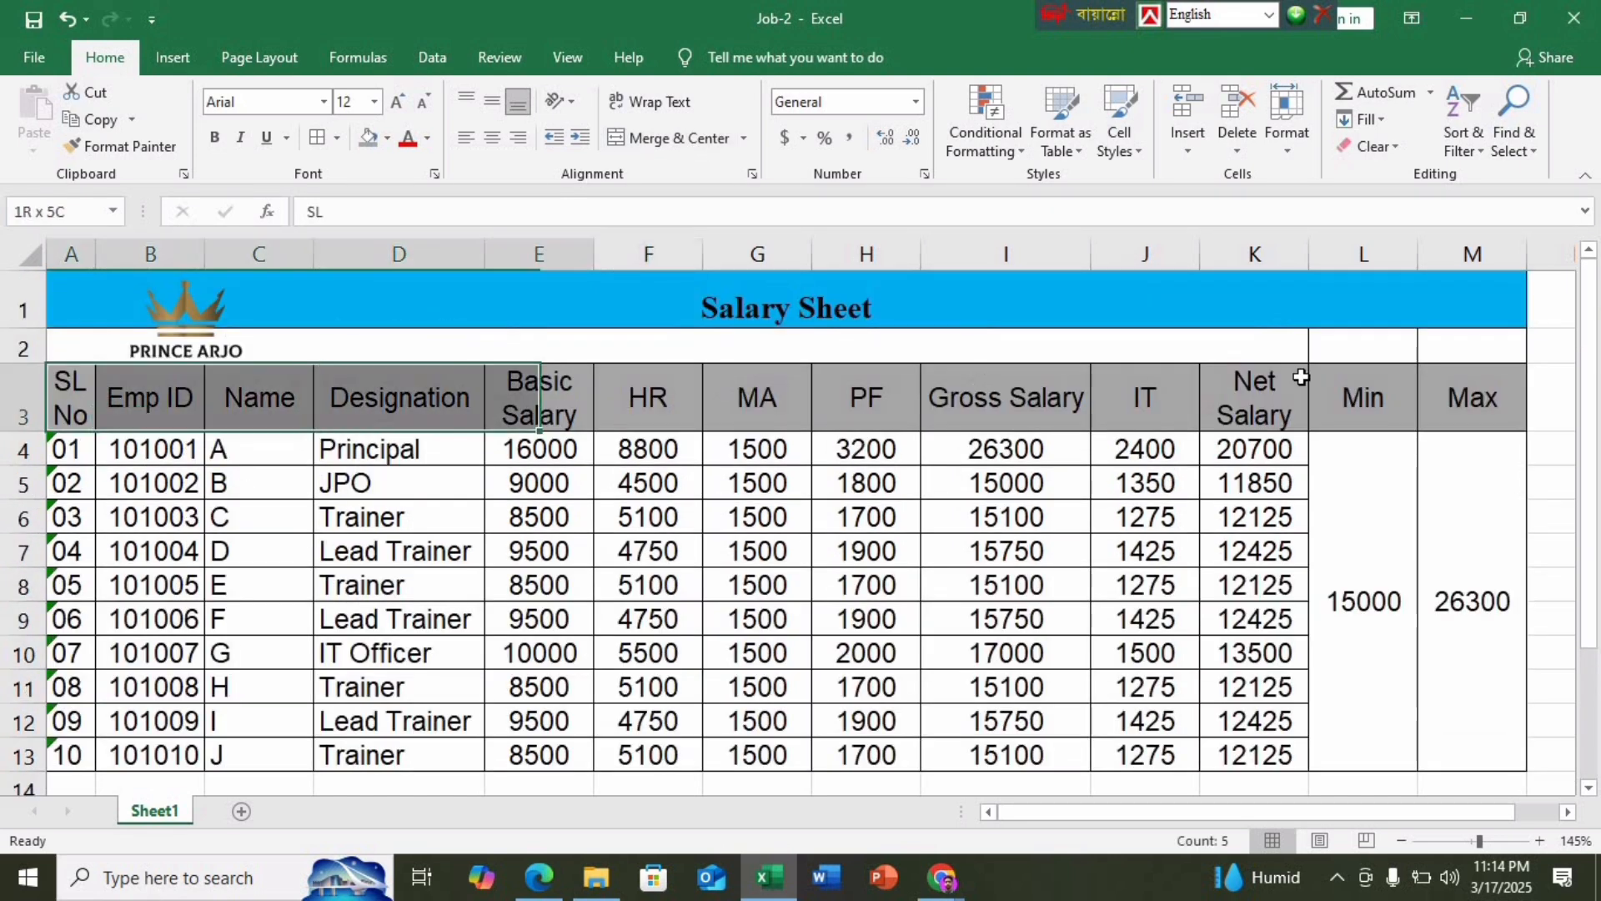
drag(1301, 377, 1515, 371)
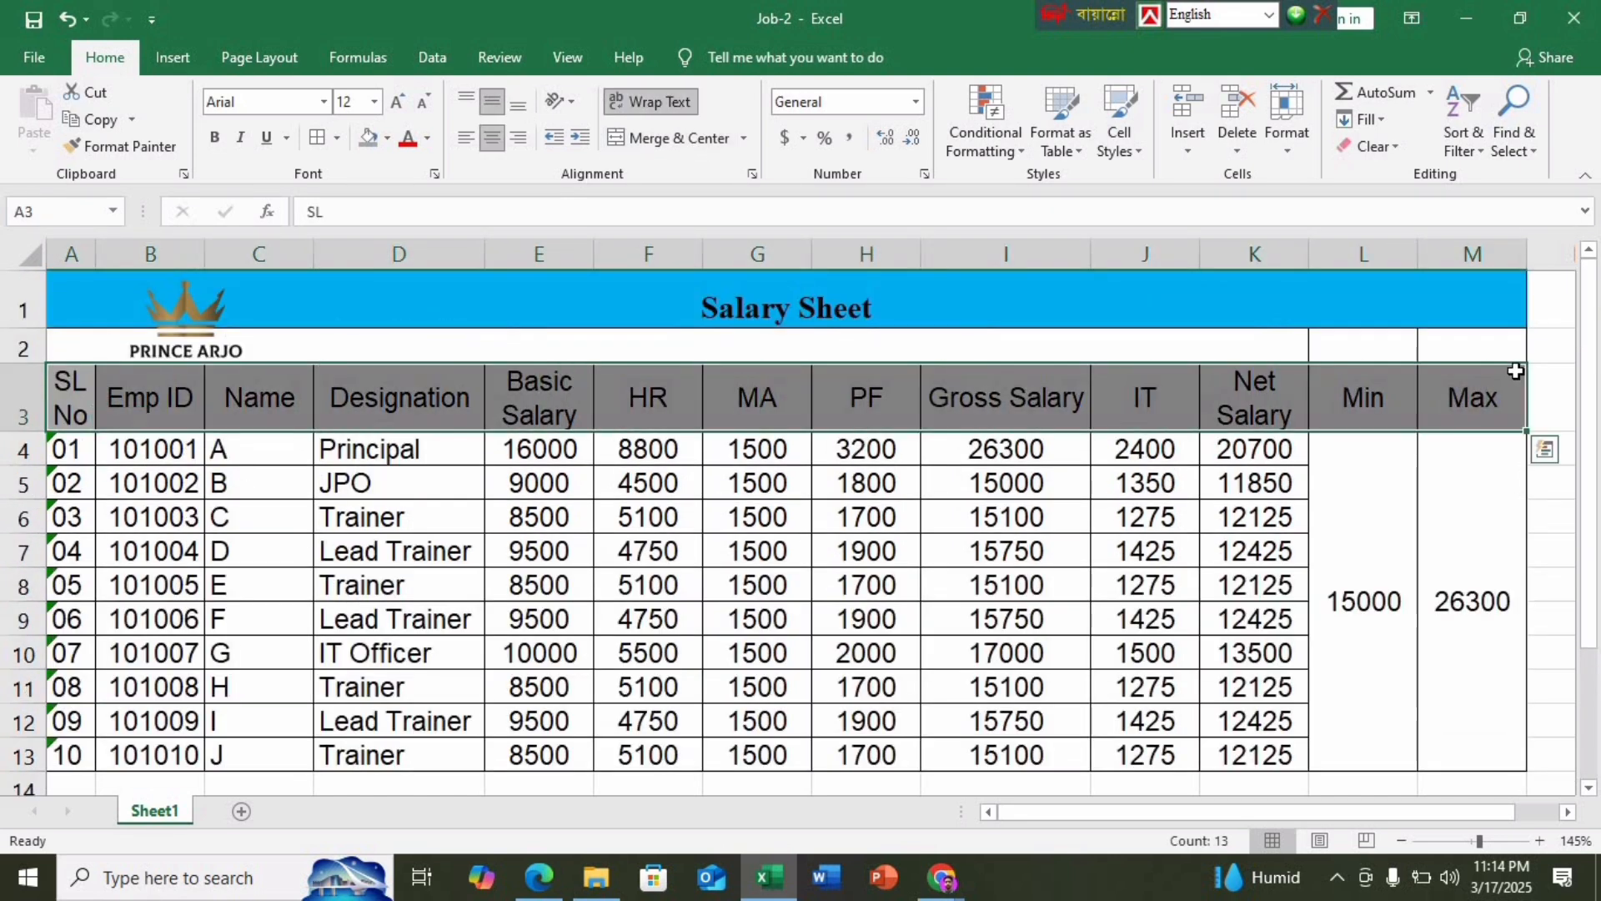
key(ctrl+c)
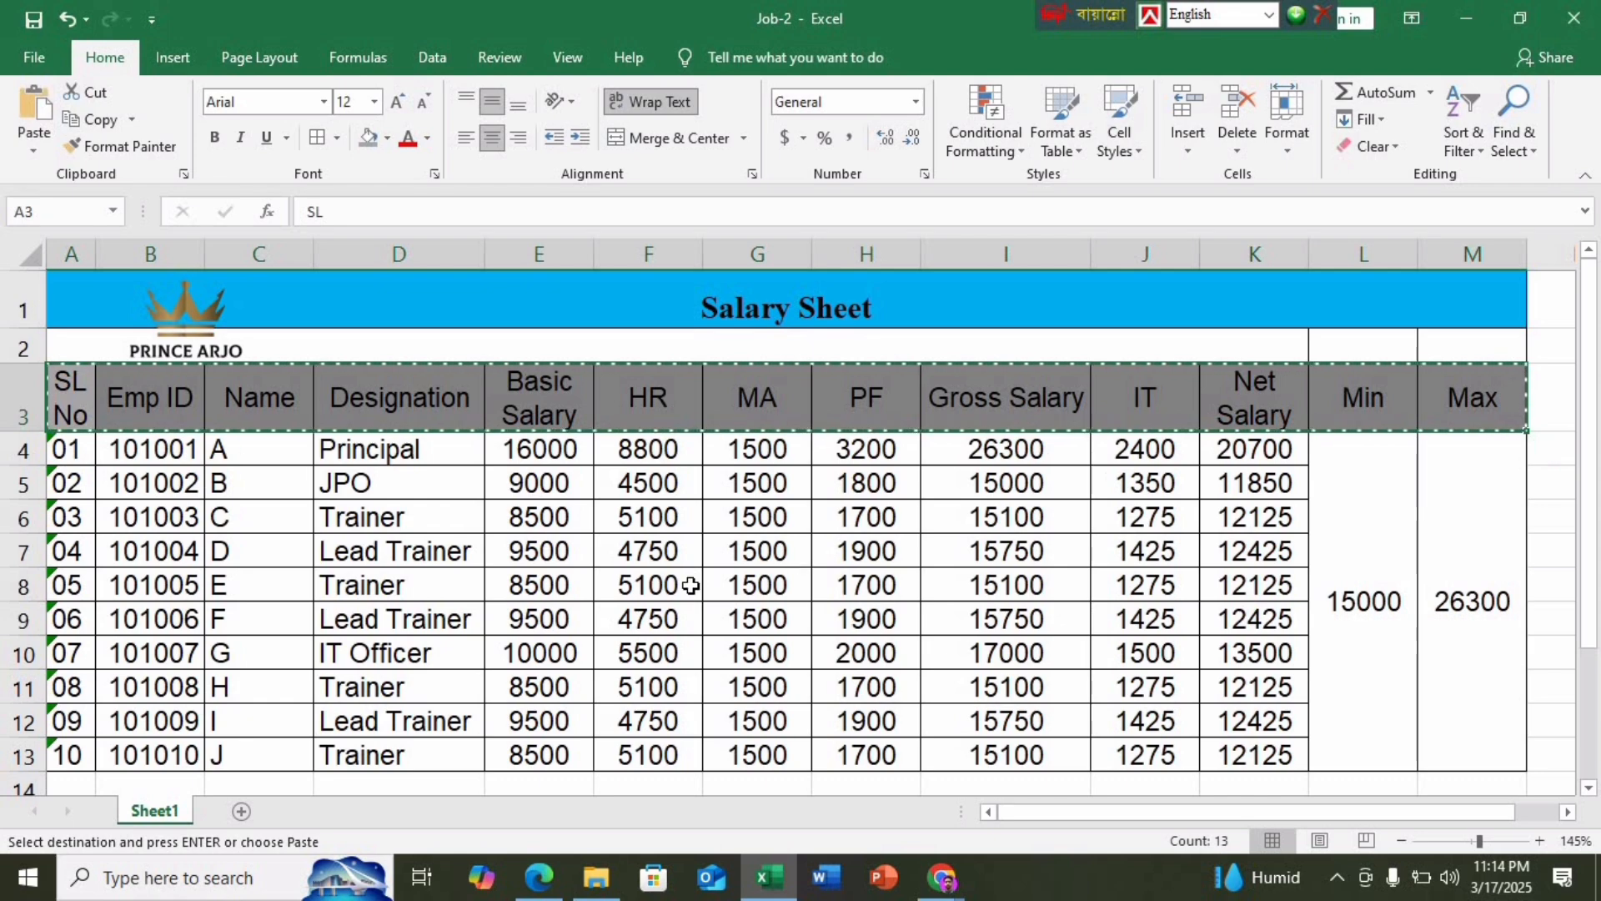
scroll(292, 580, down, 3)
click(70, 531)
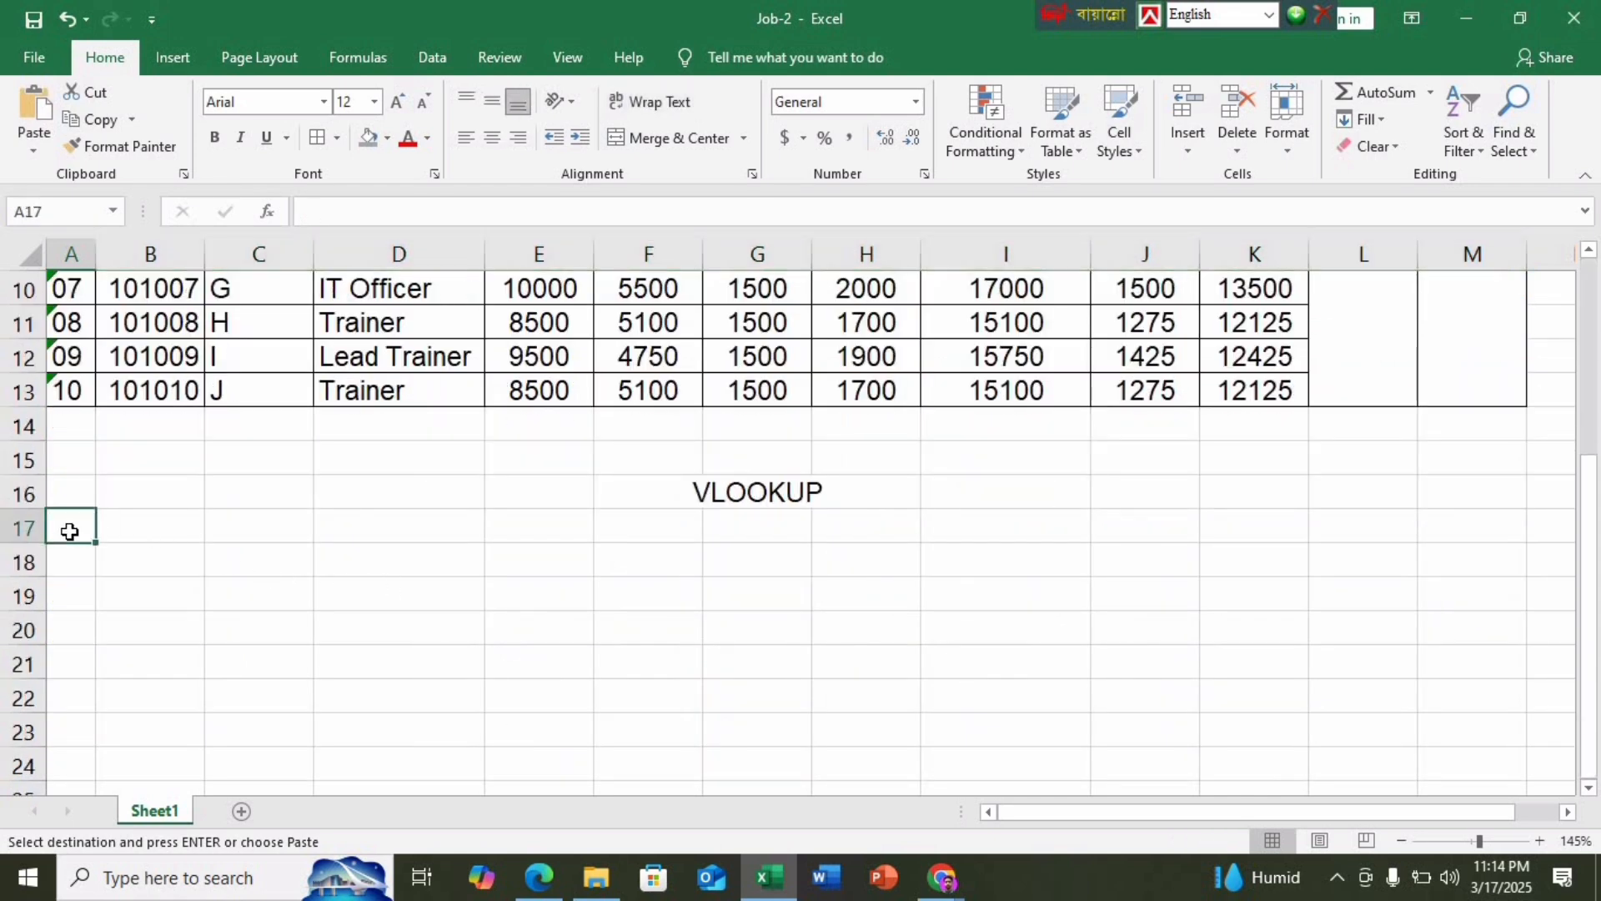
key(ctrl+v)
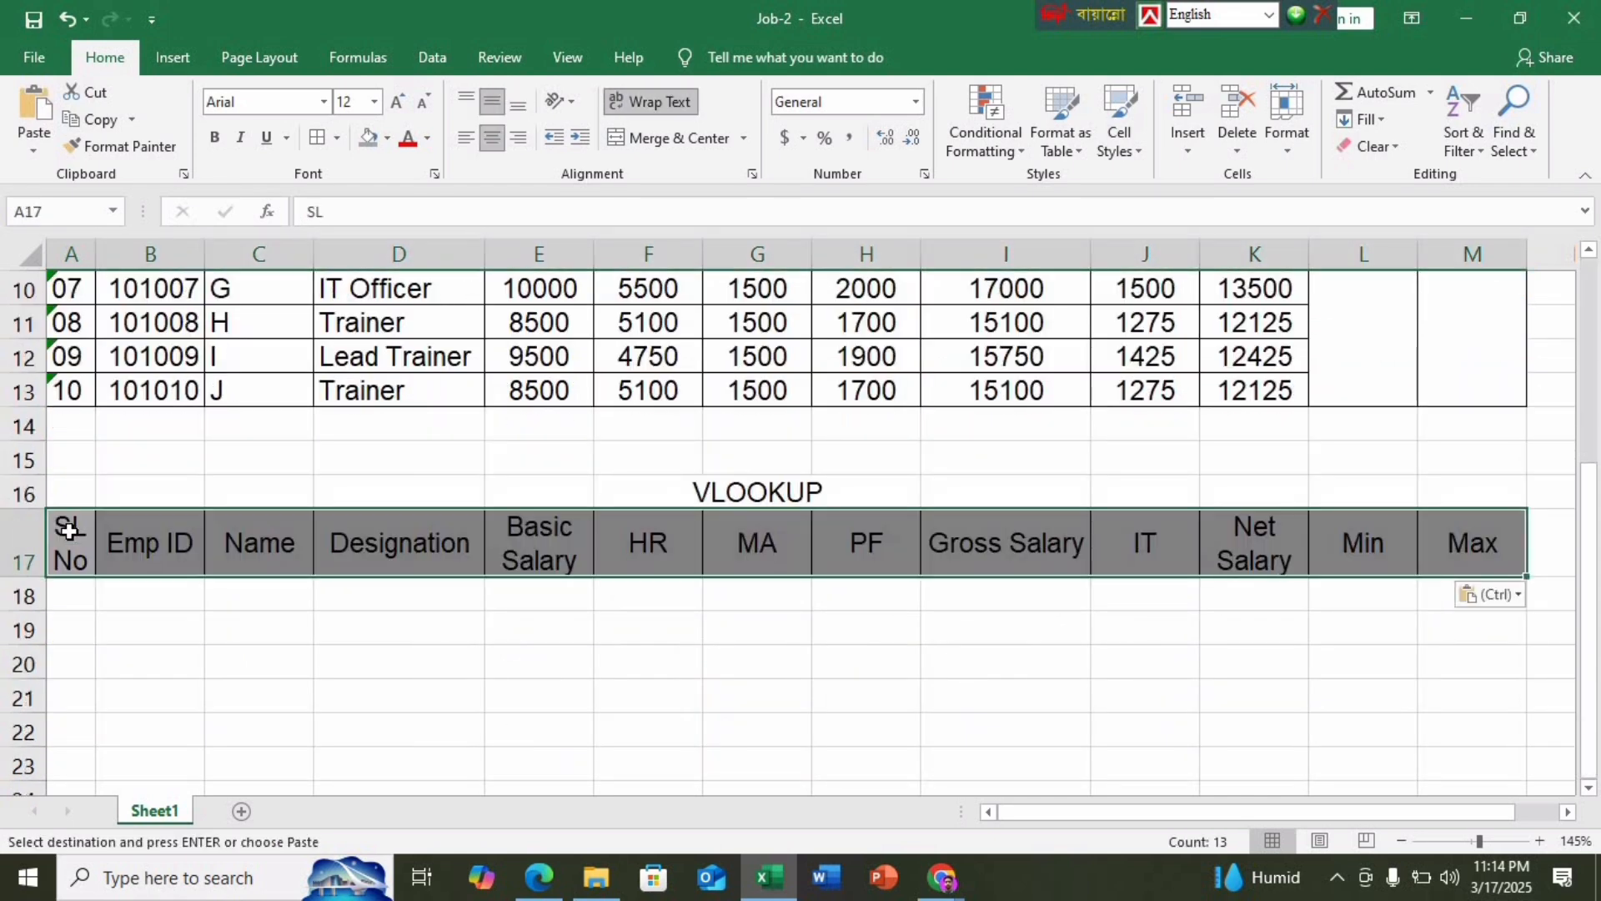
click(188, 634)
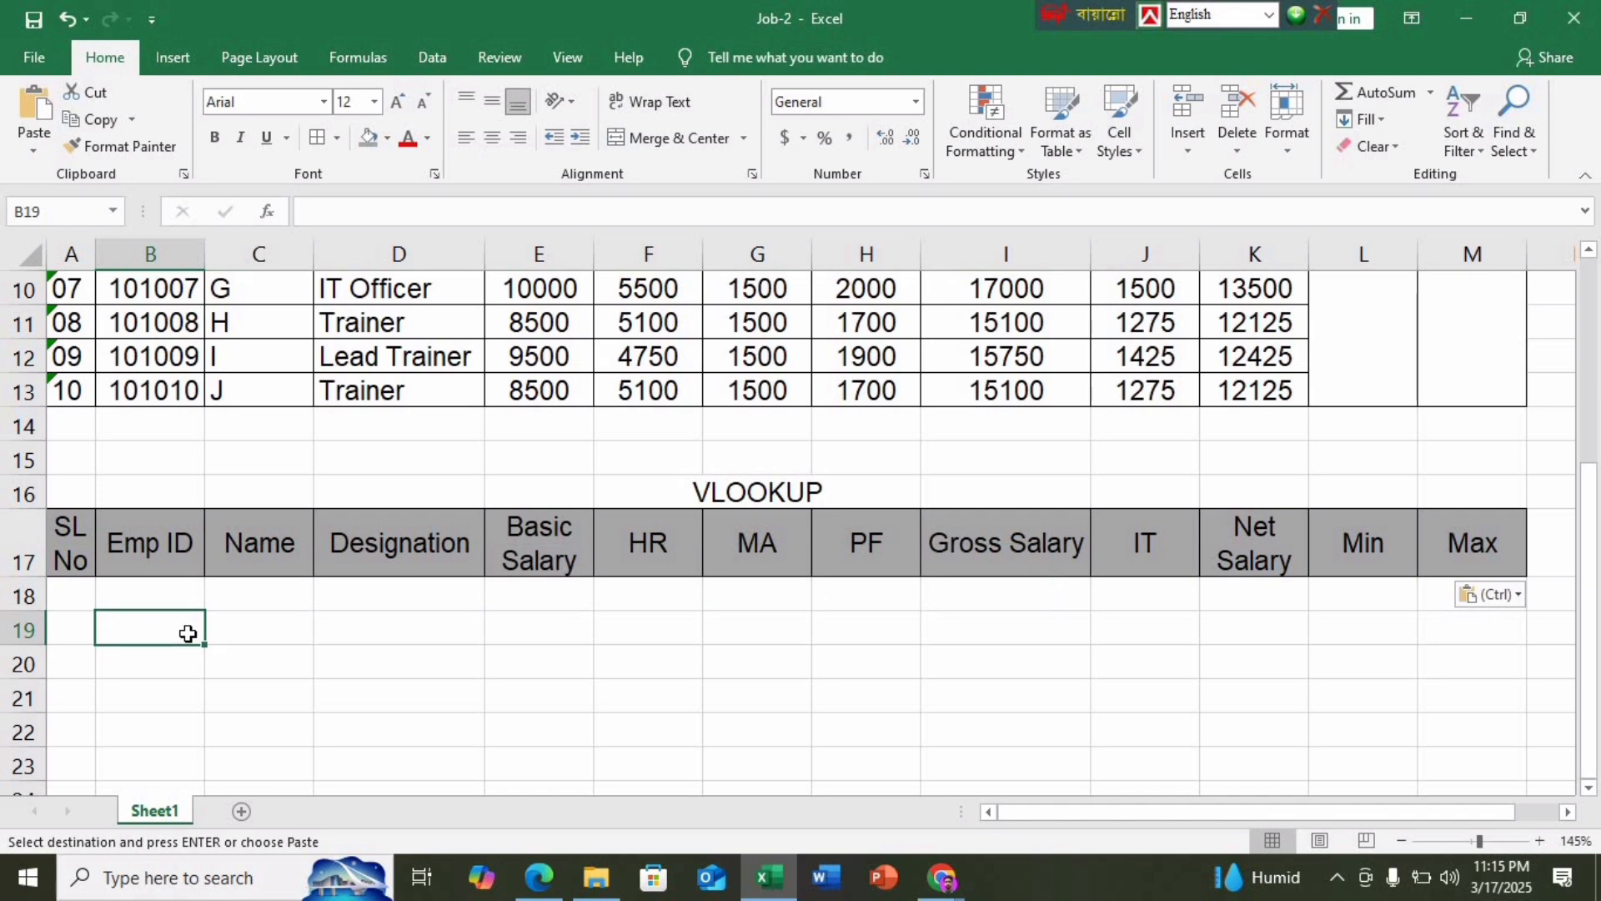
key(Escape)
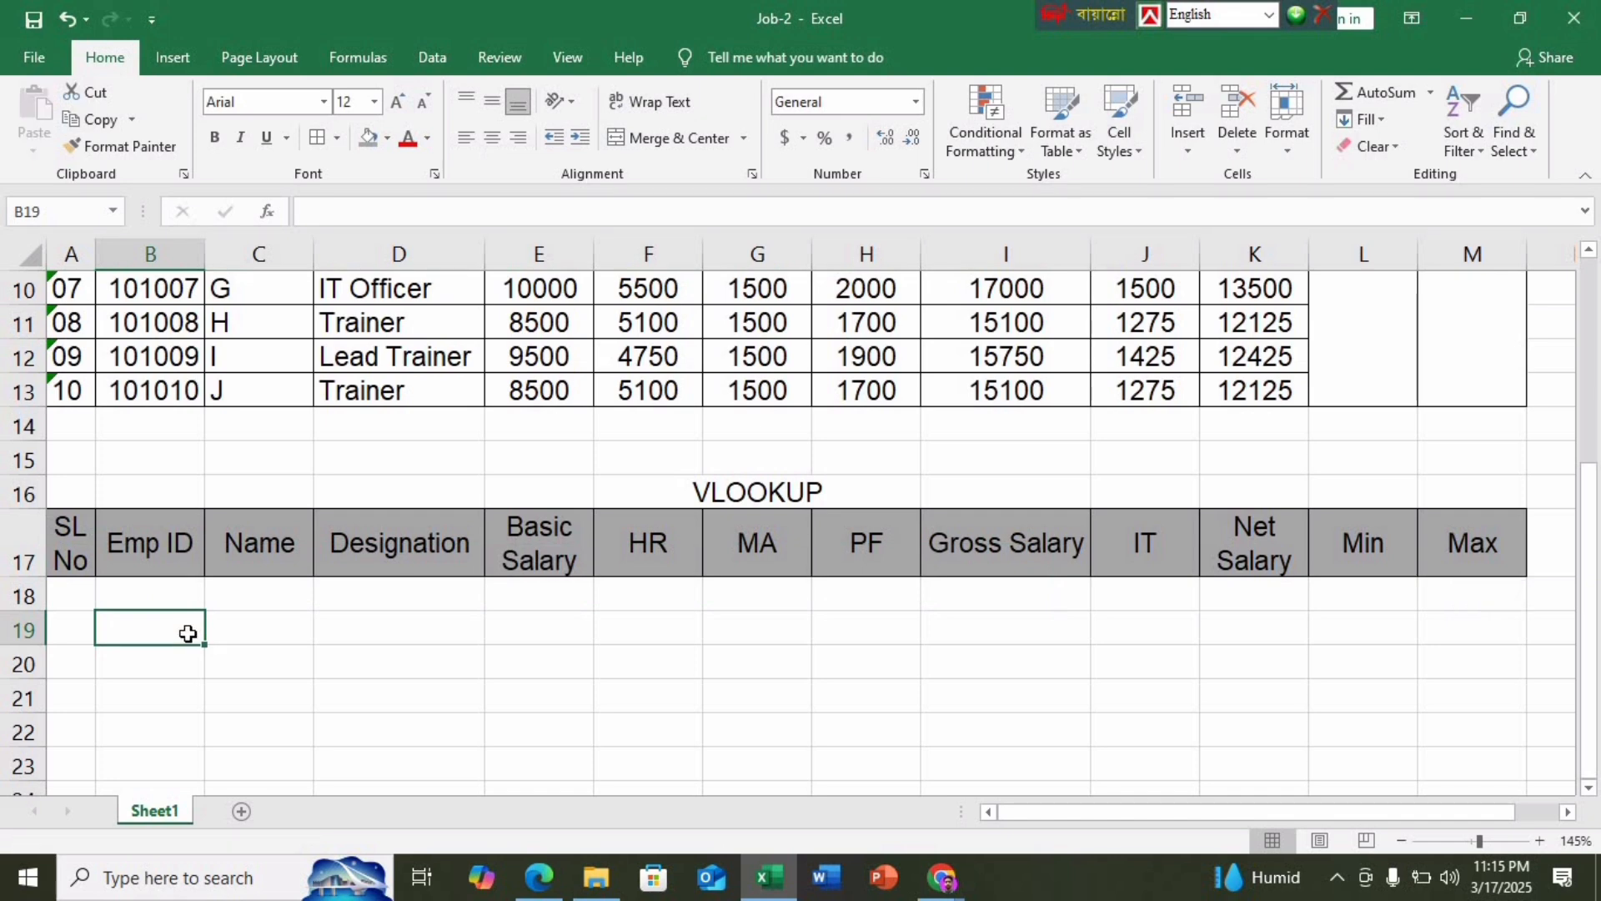
Give the blank row 18 cells all borders, then view the PDF's VLOOKUP sample
drag(78, 597, 1031, 593)
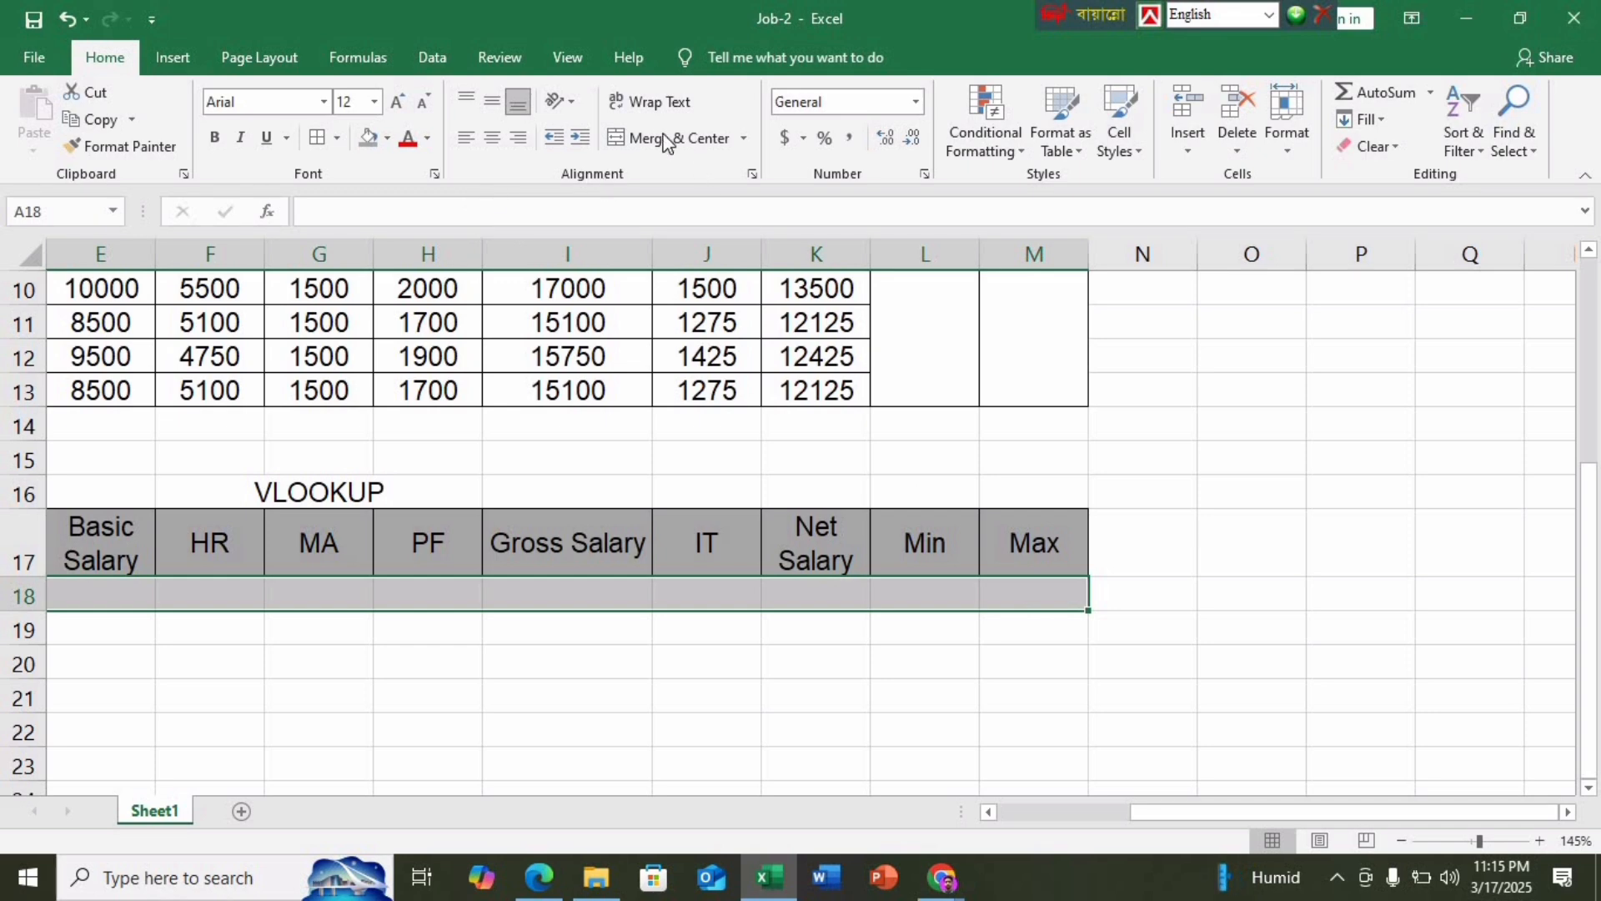
click(314, 140)
scroll(635, 735, left, 4)
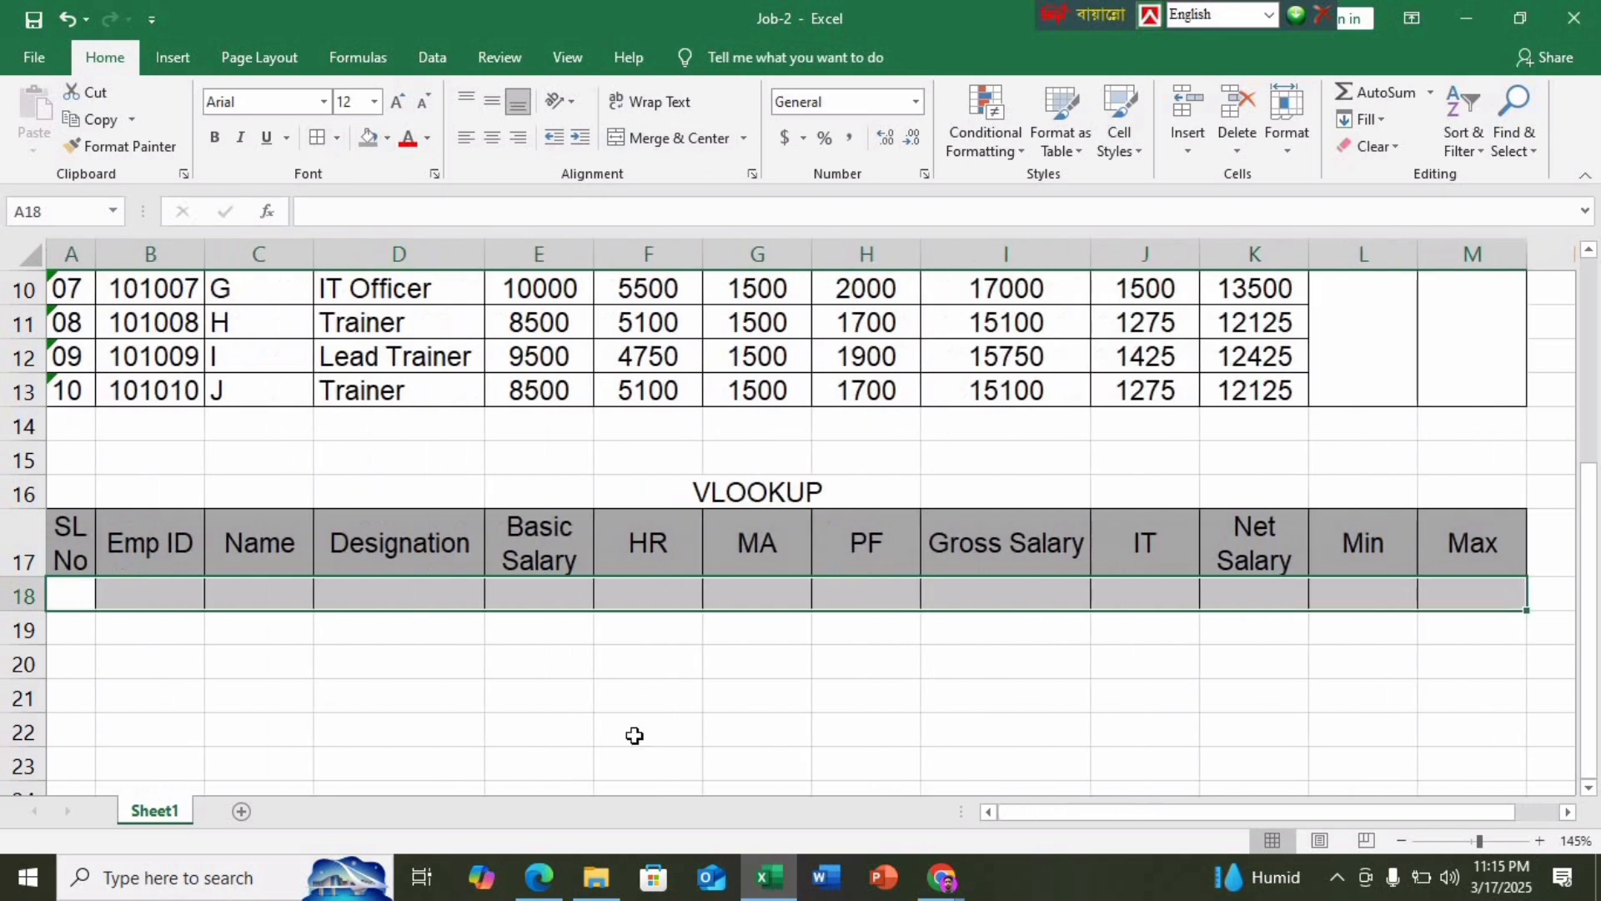
click(598, 708)
drag(1179, 801, 1134, 812)
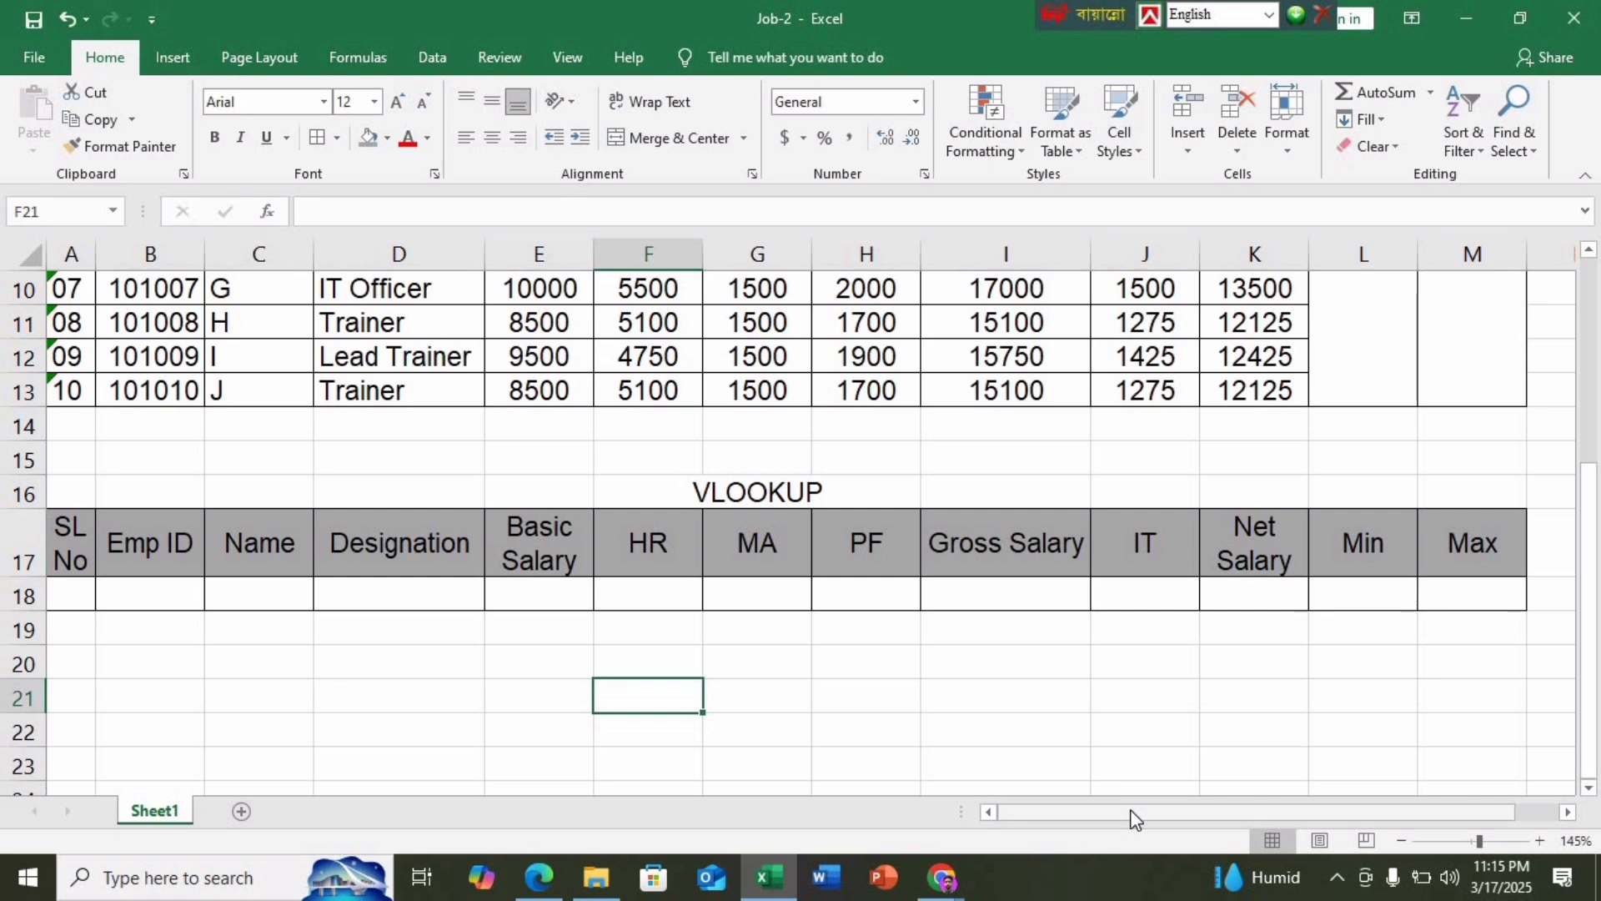
click(540, 877)
Scroll through the task PDF to review the VLOOKUP sample and job instructions
scroll(512, 732, down, 4)
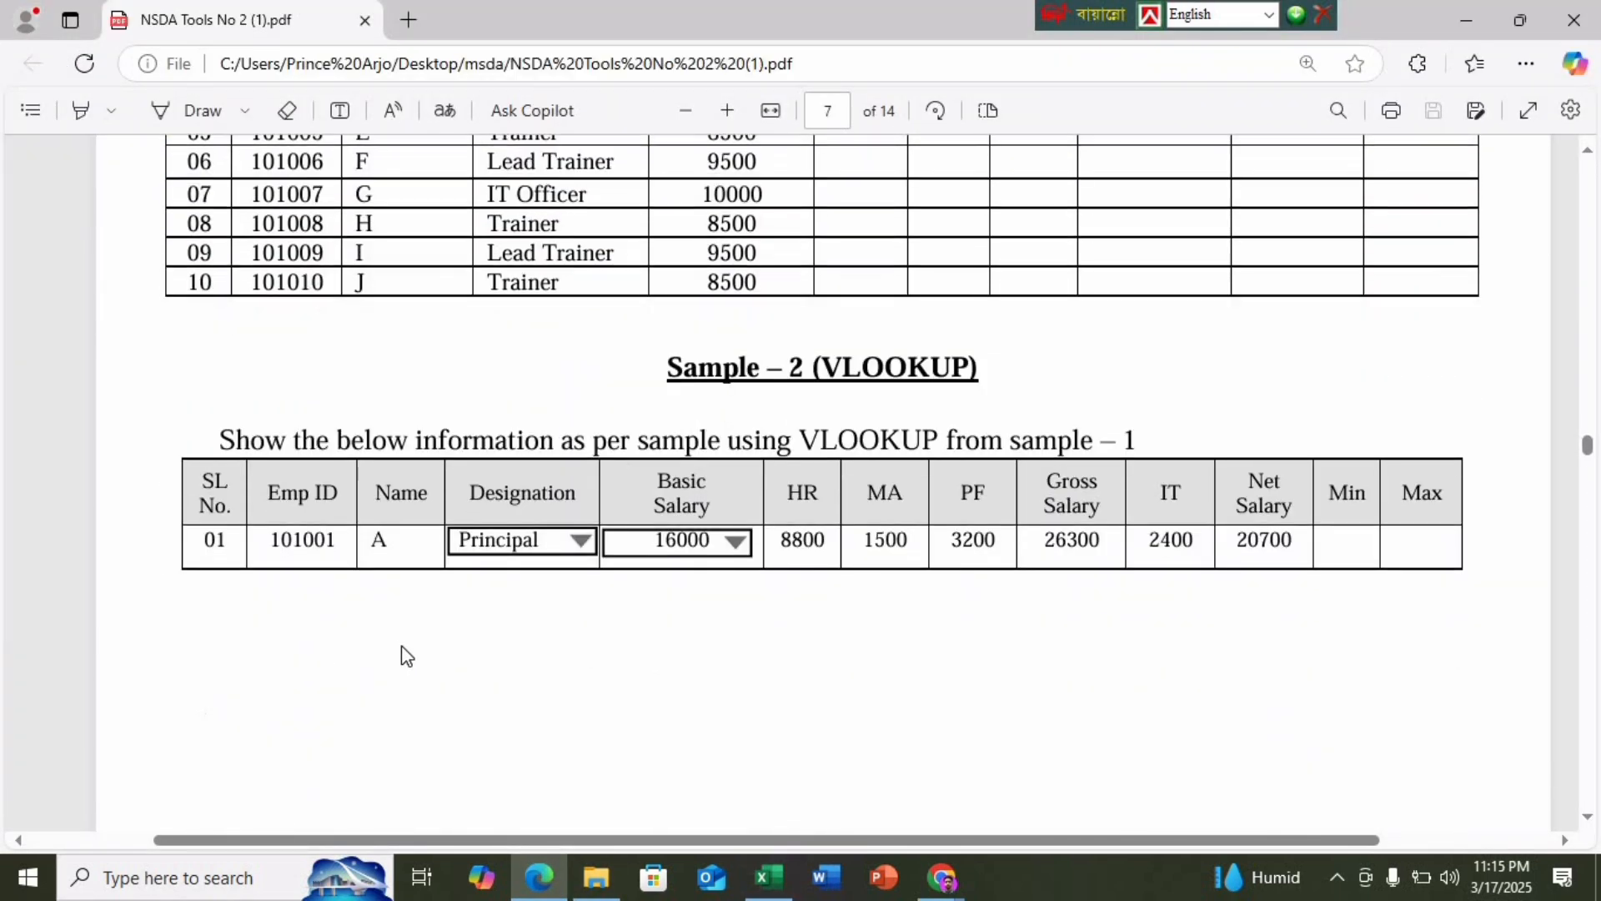
scroll(403, 650, up, 10)
scroll(403, 655, up, 5)
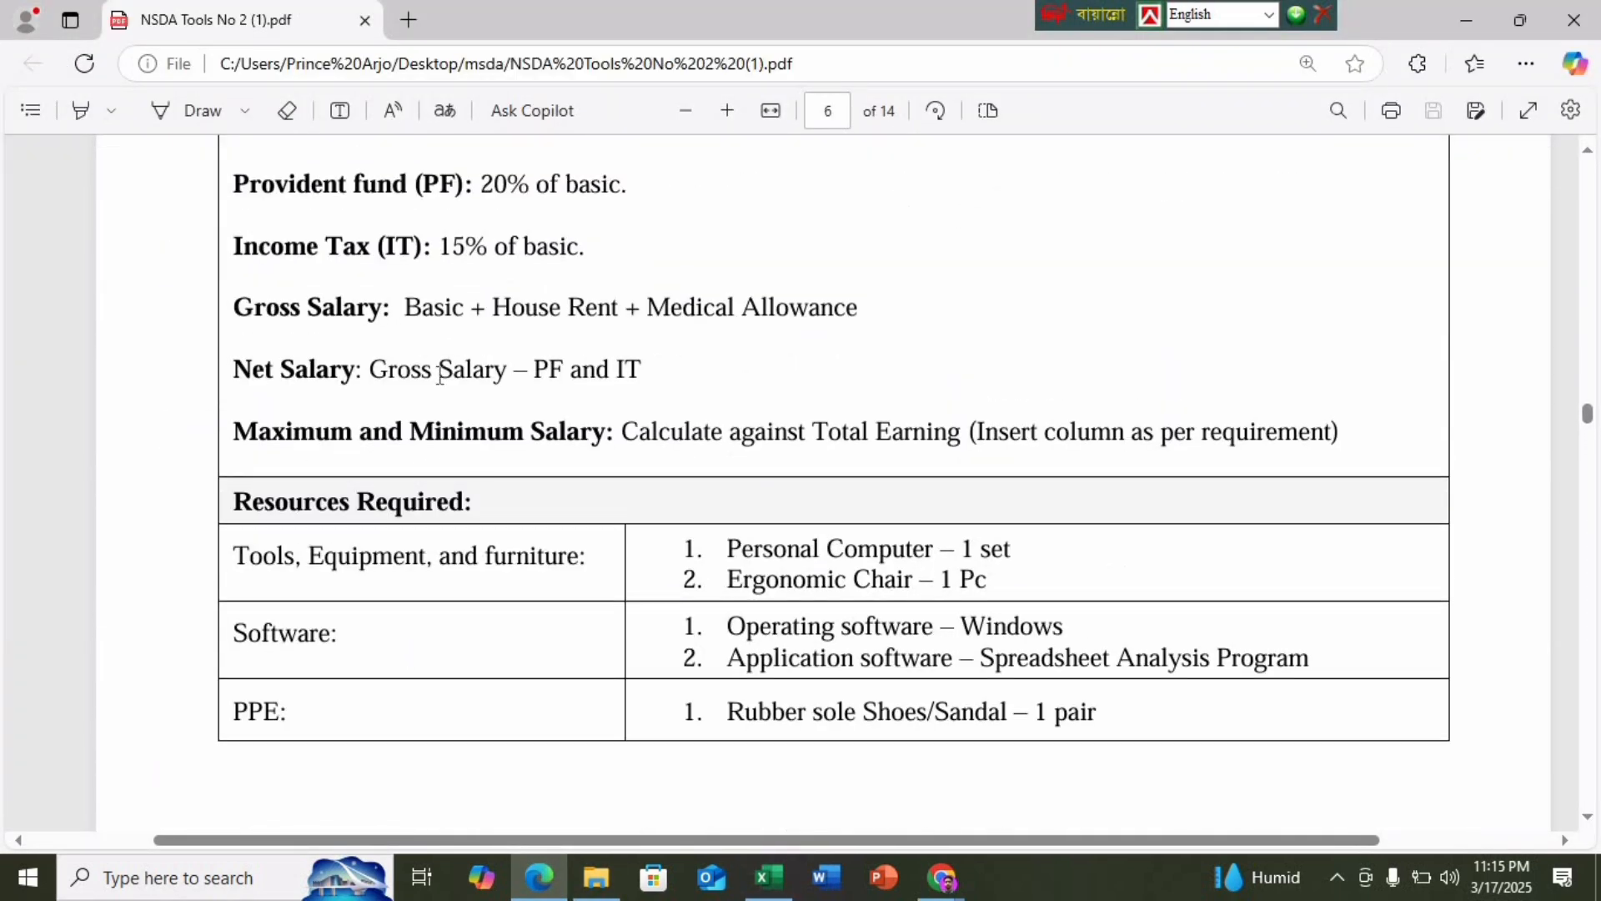
scroll(537, 367, up, 10)
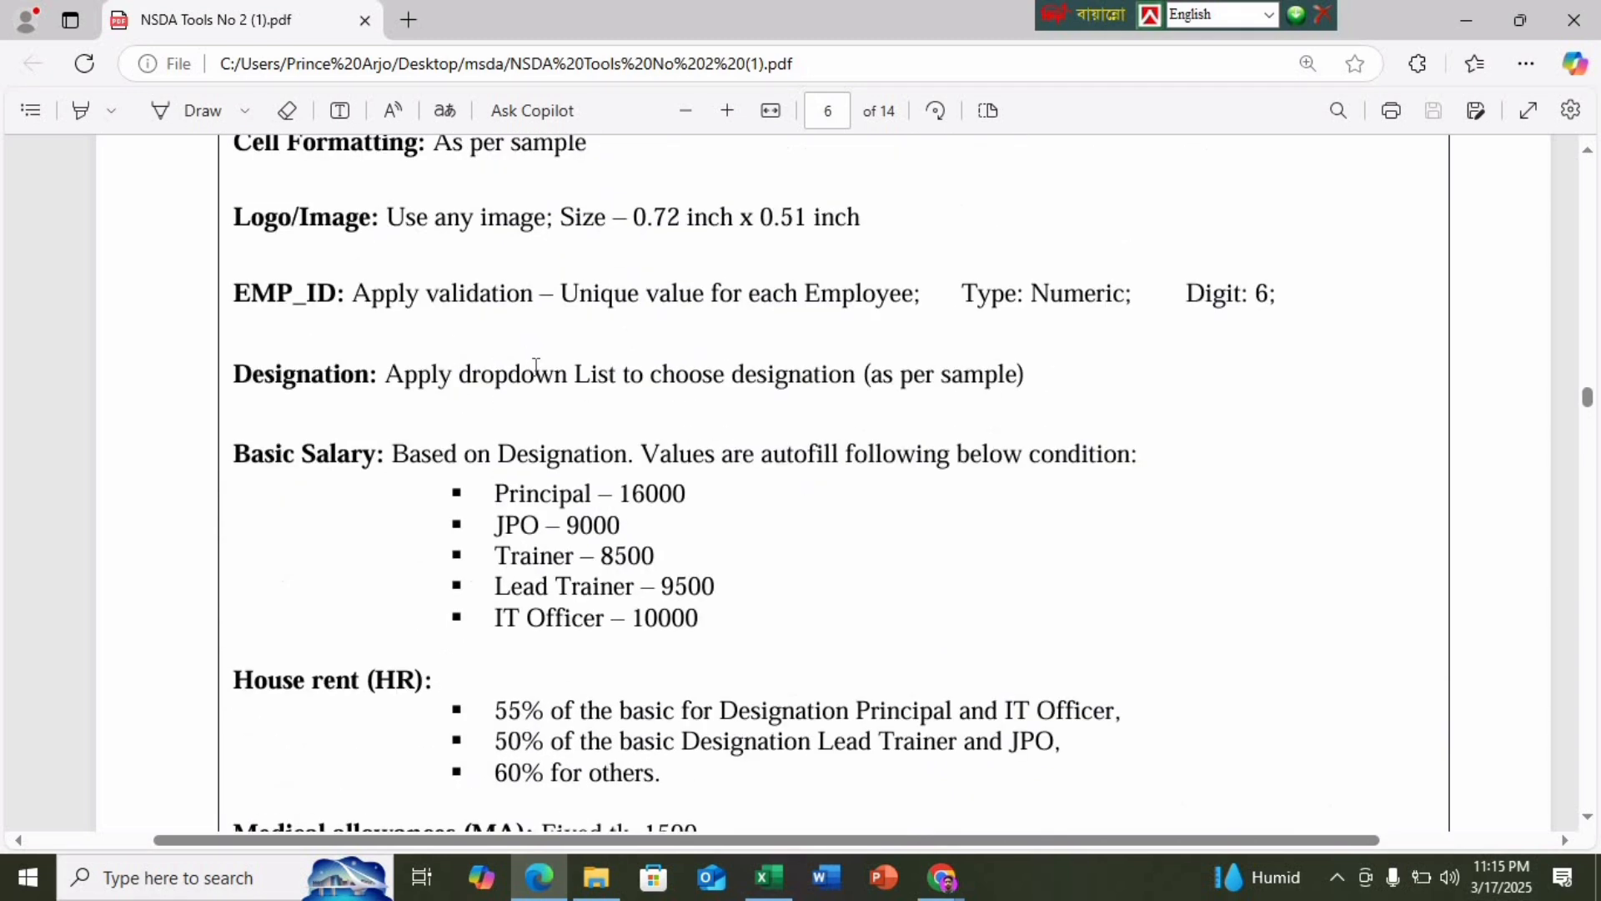
scroll(537, 367, up, 10)
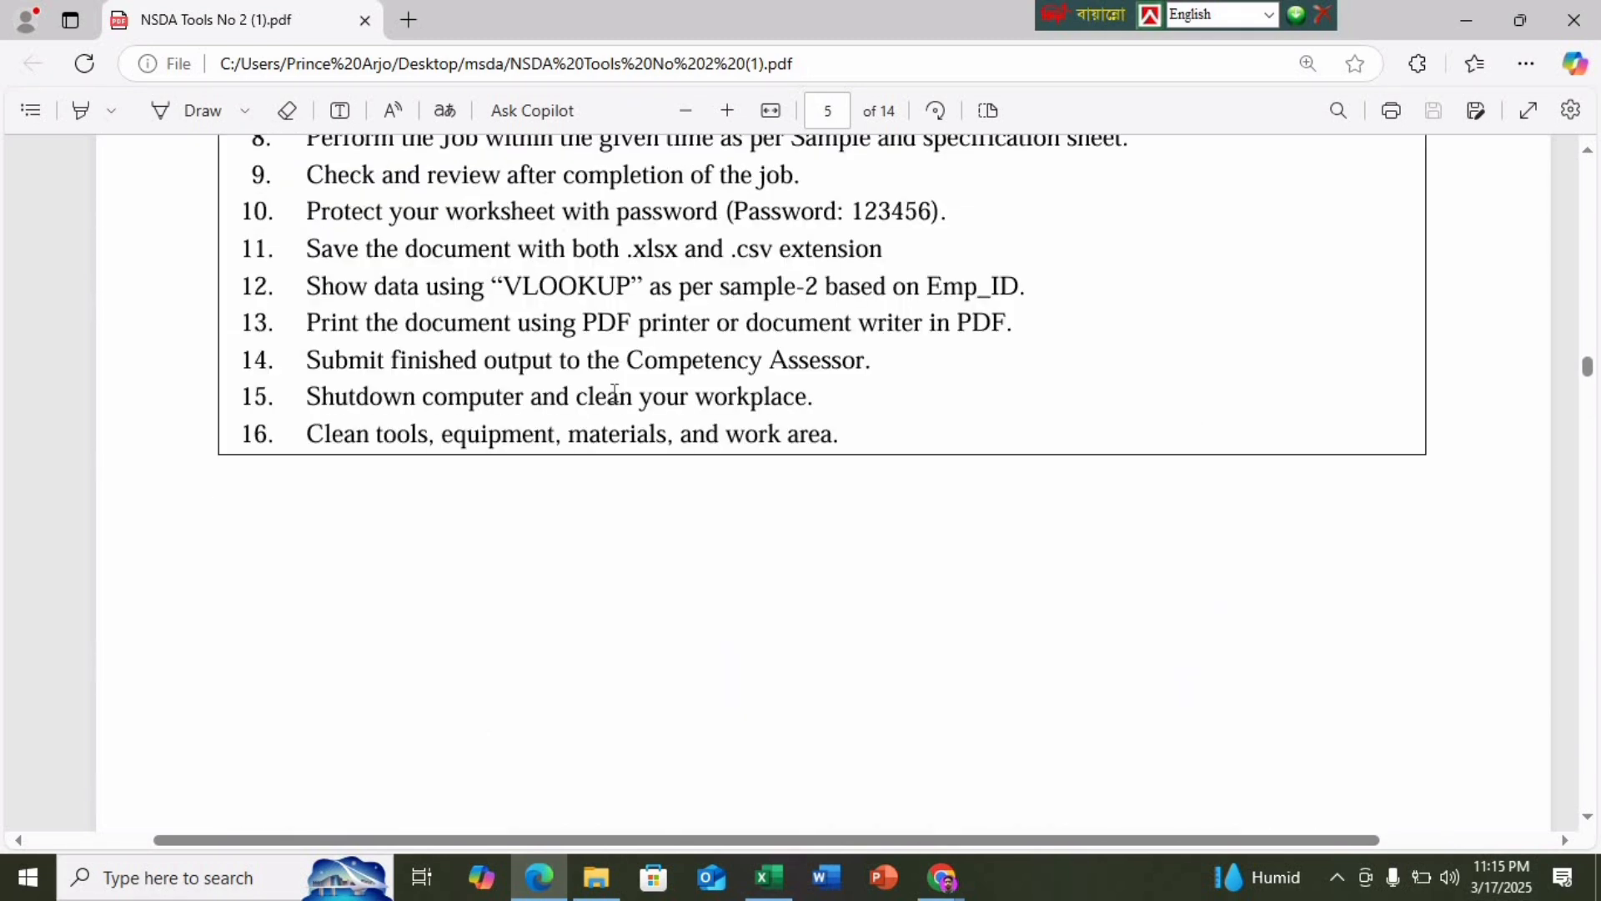
scroll(383, 287, up, 3)
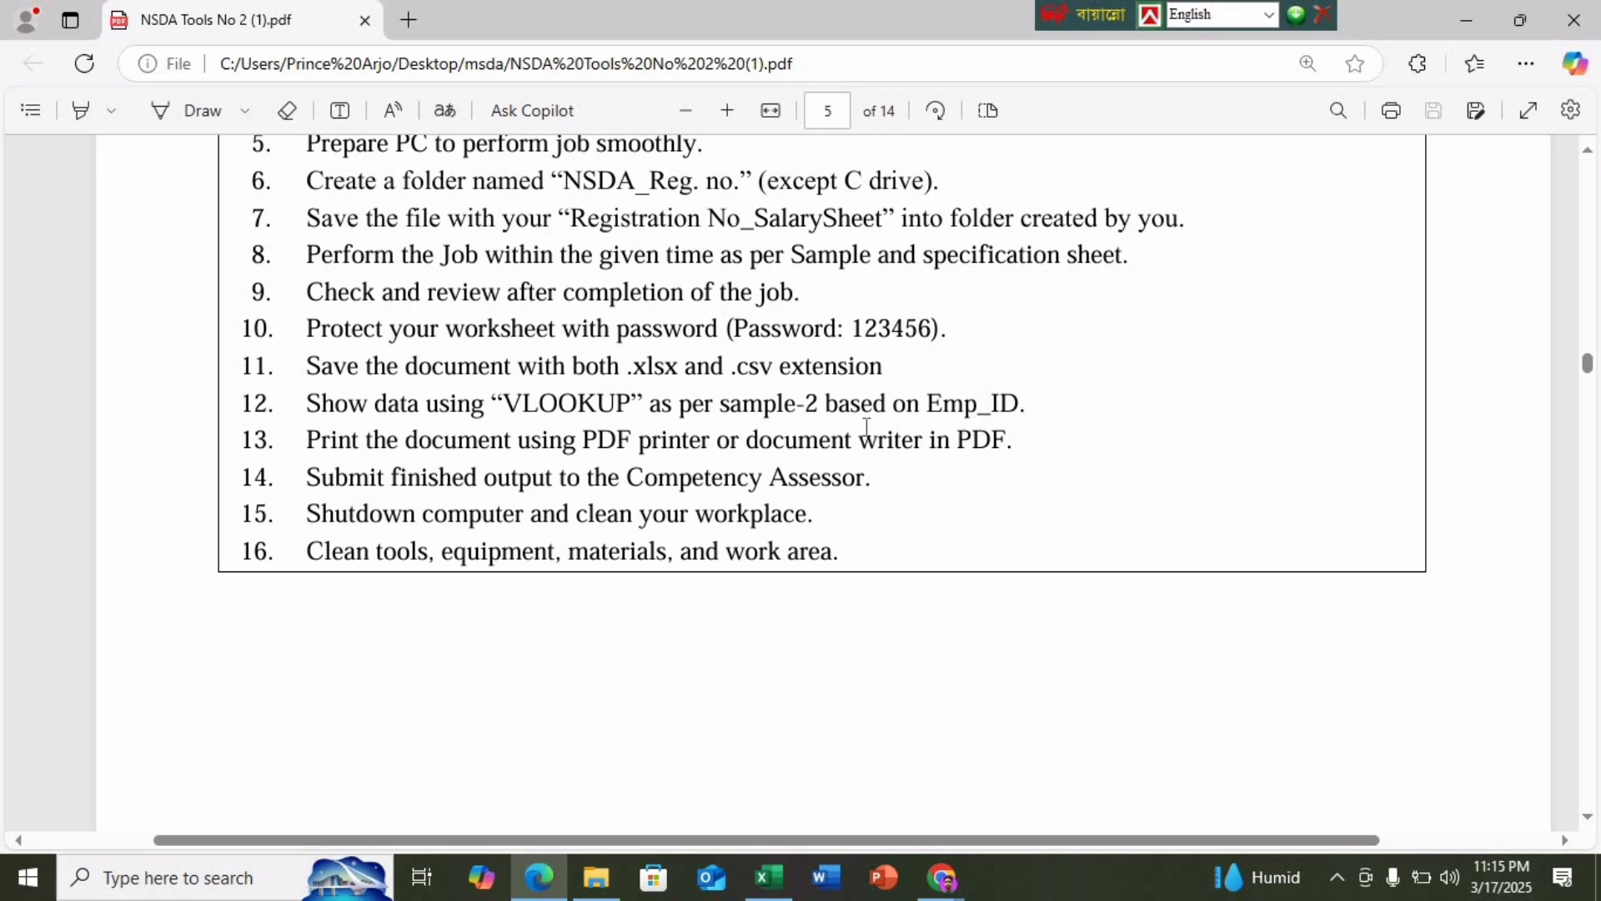
scroll(629, 612, down, 5)
scroll(627, 609, down, 14)
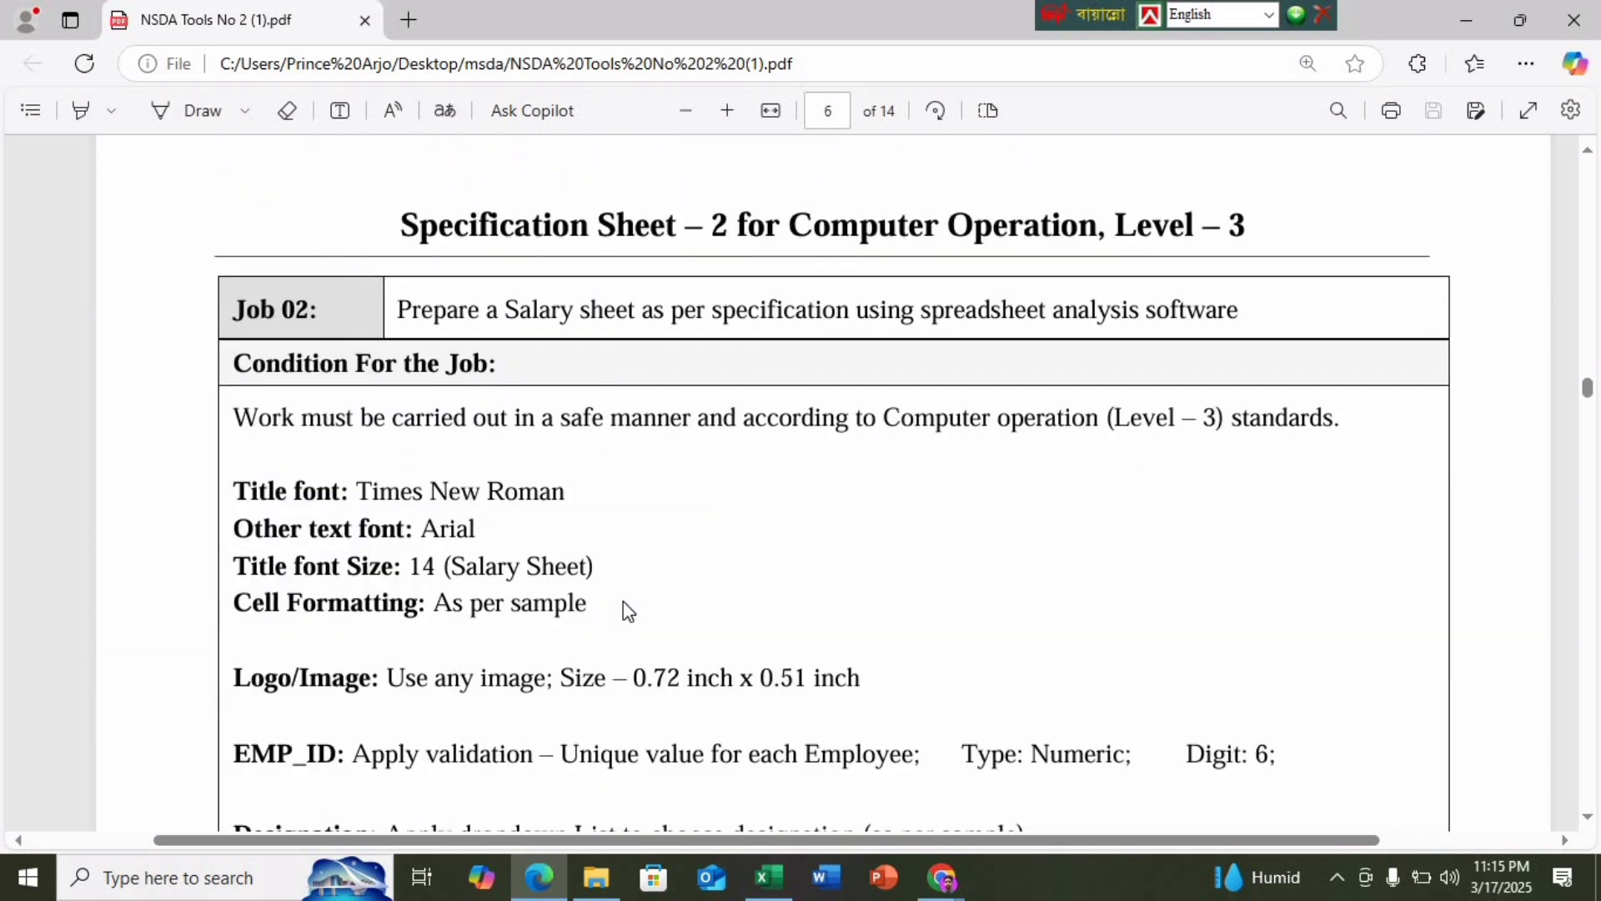
Select the blank Emp ID cell B18 in Excel, then return to the task PDF
click(753, 887)
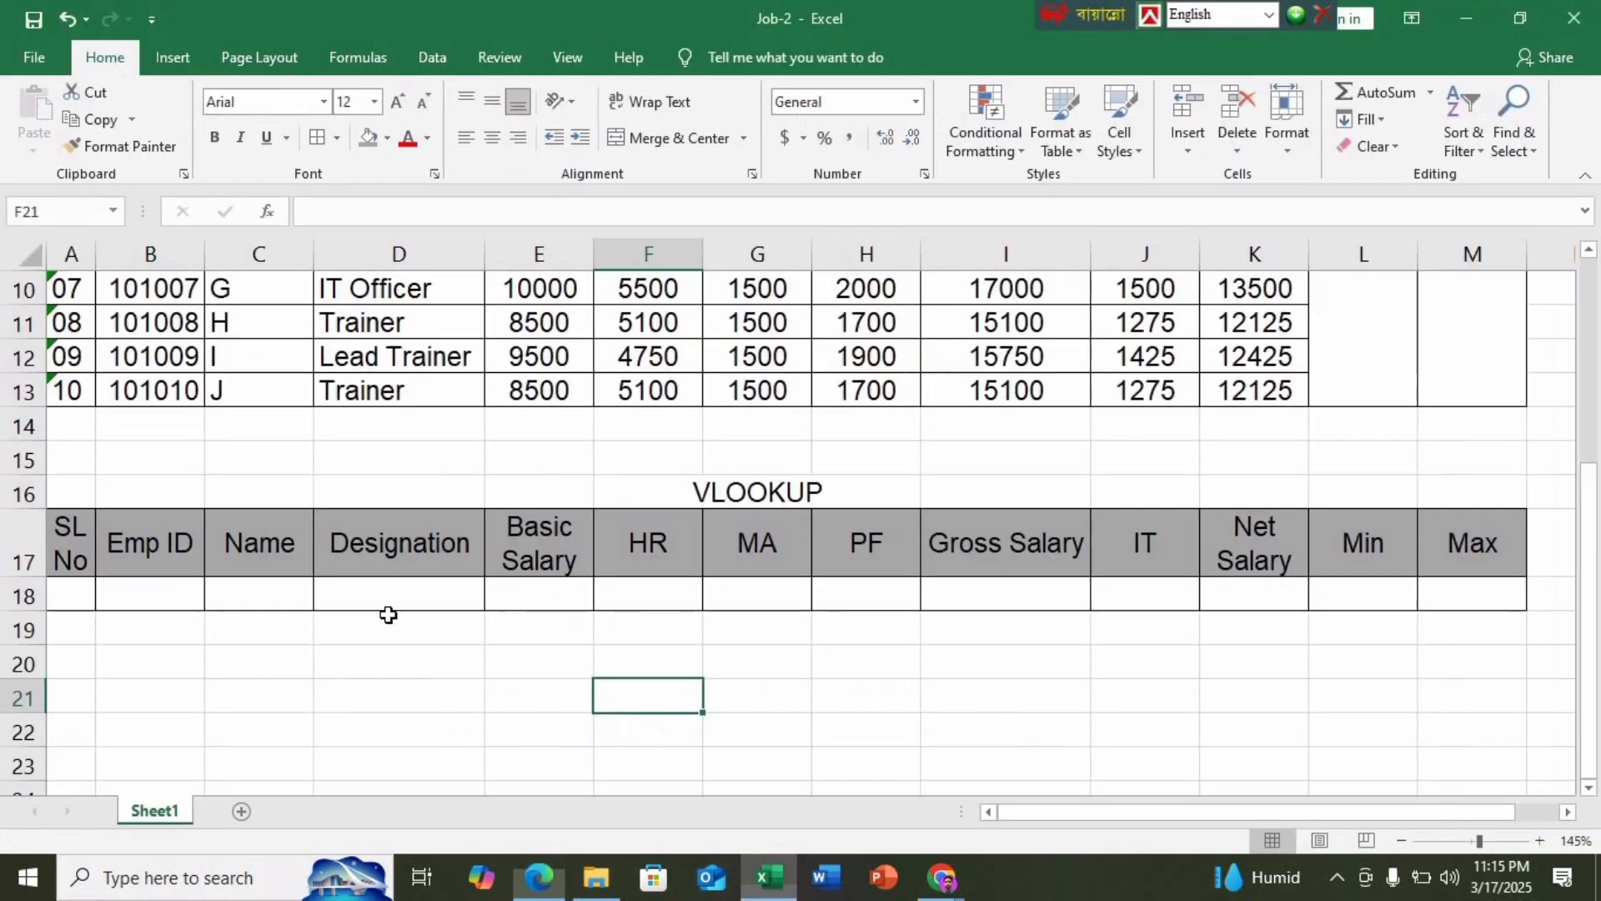
click(149, 592)
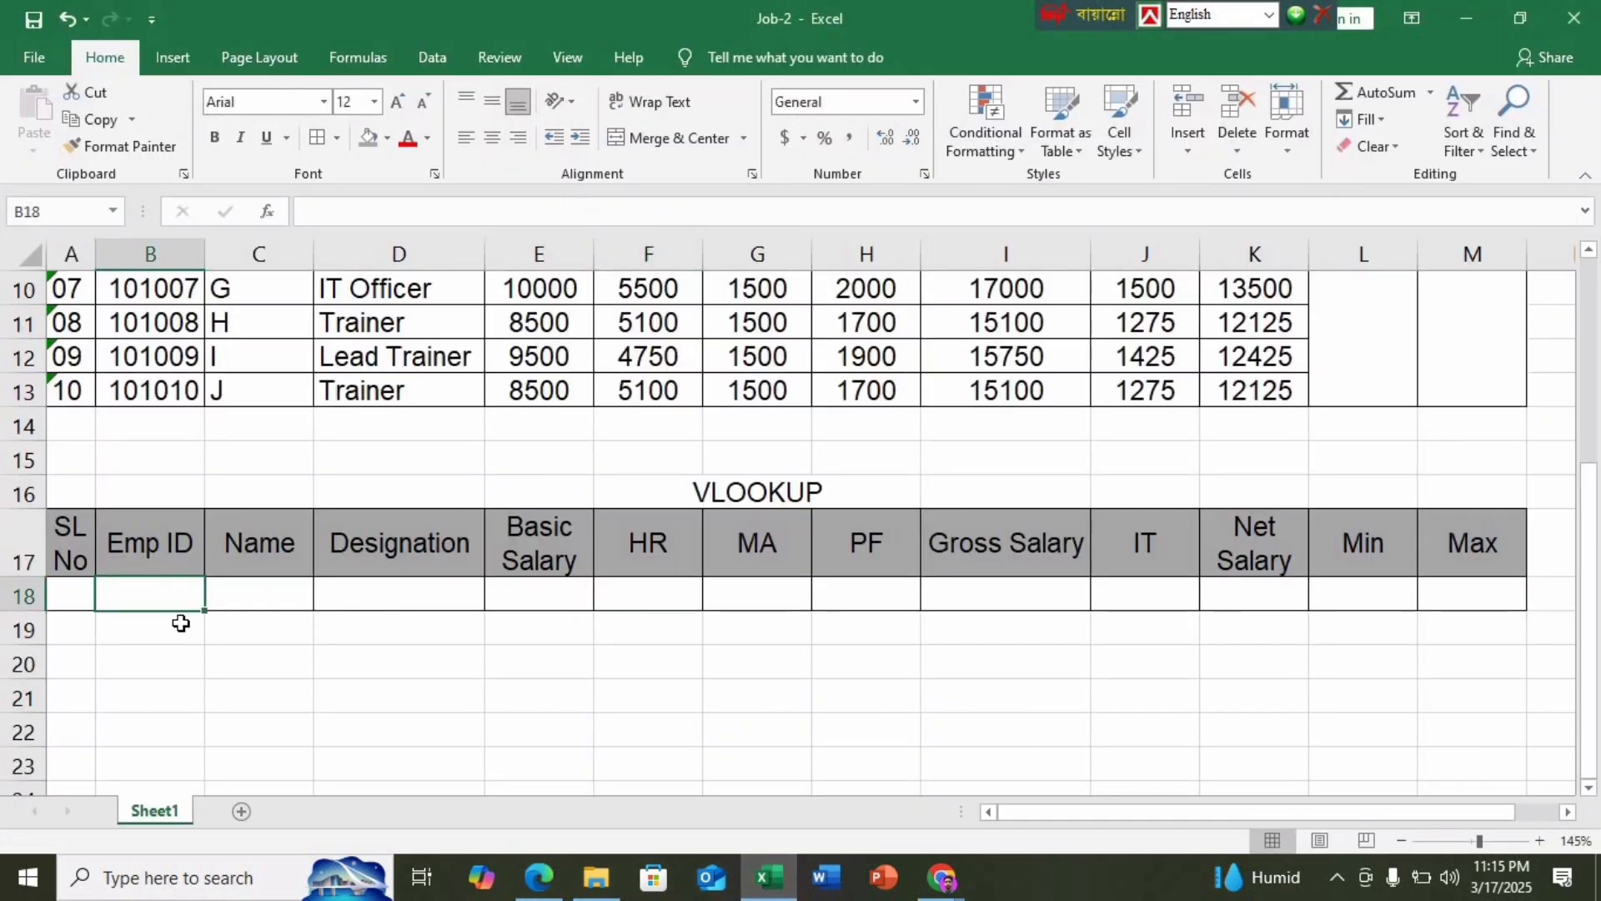
click(538, 877)
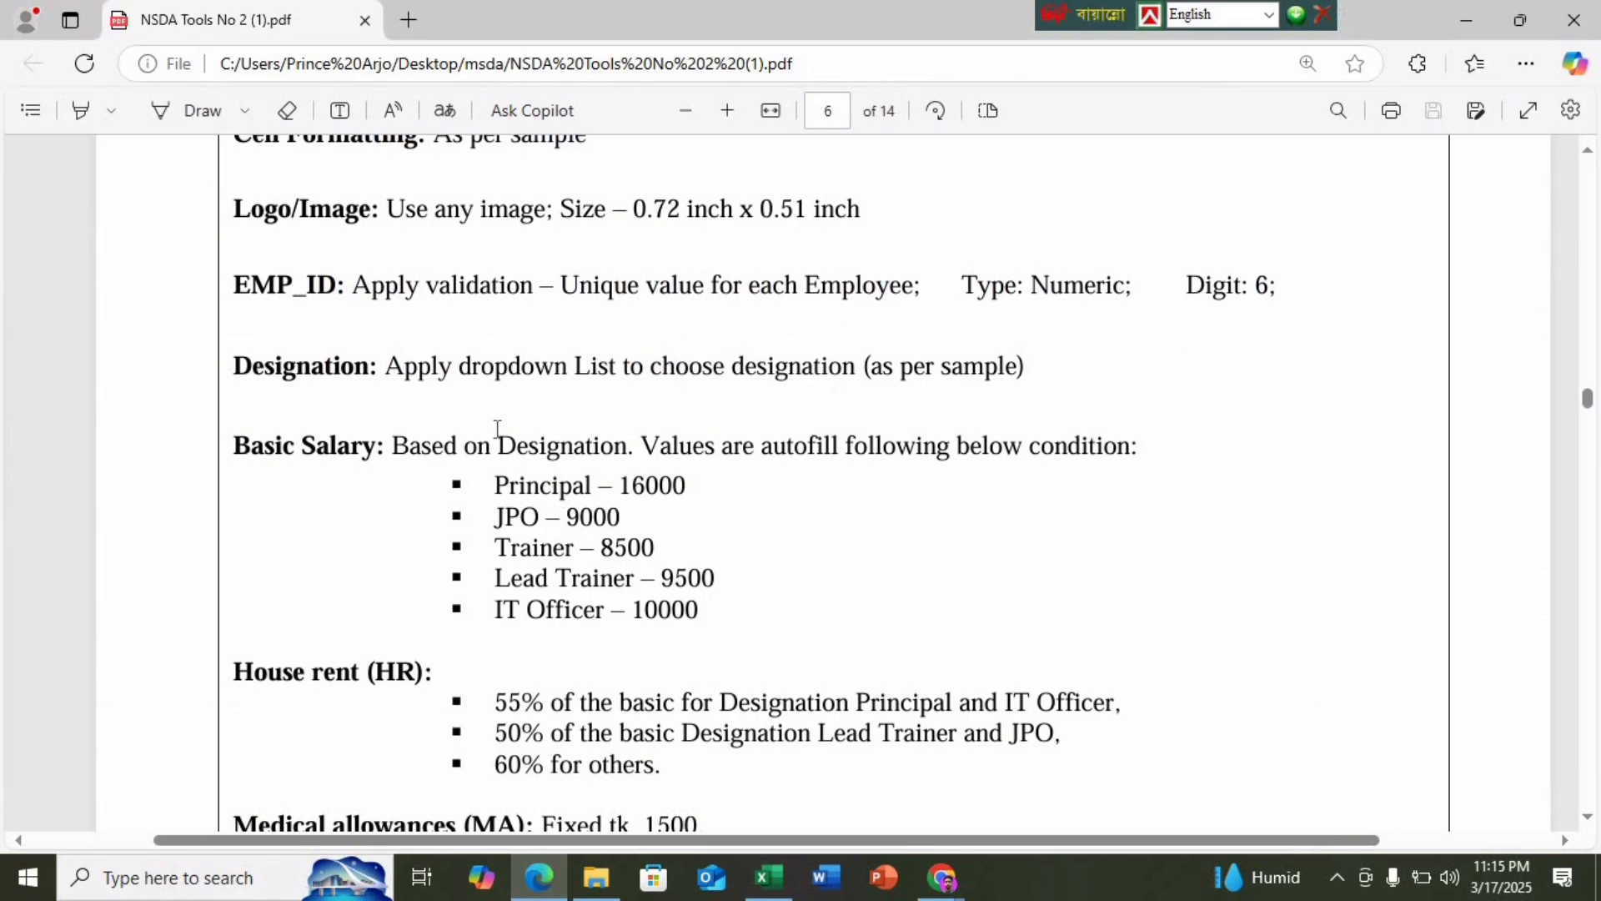
Scroll through PDF pages 5–7 again, then go back to the Job-2 workbook
scroll(497, 428, down, 5)
scroll(526, 611, down, 18)
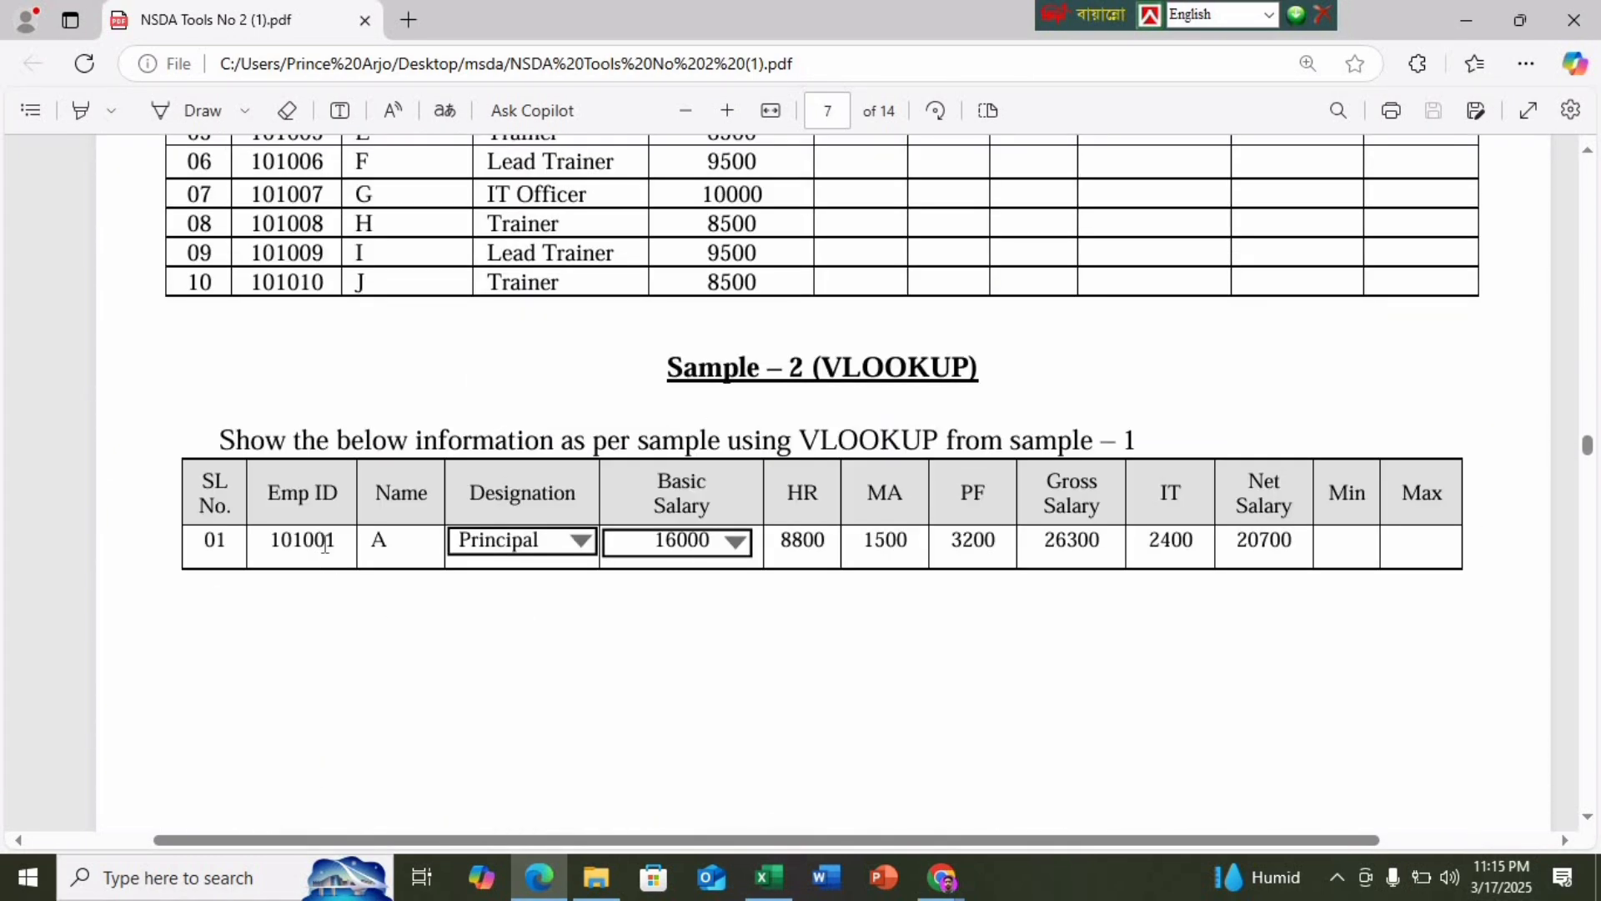
scroll(325, 543, up, 20)
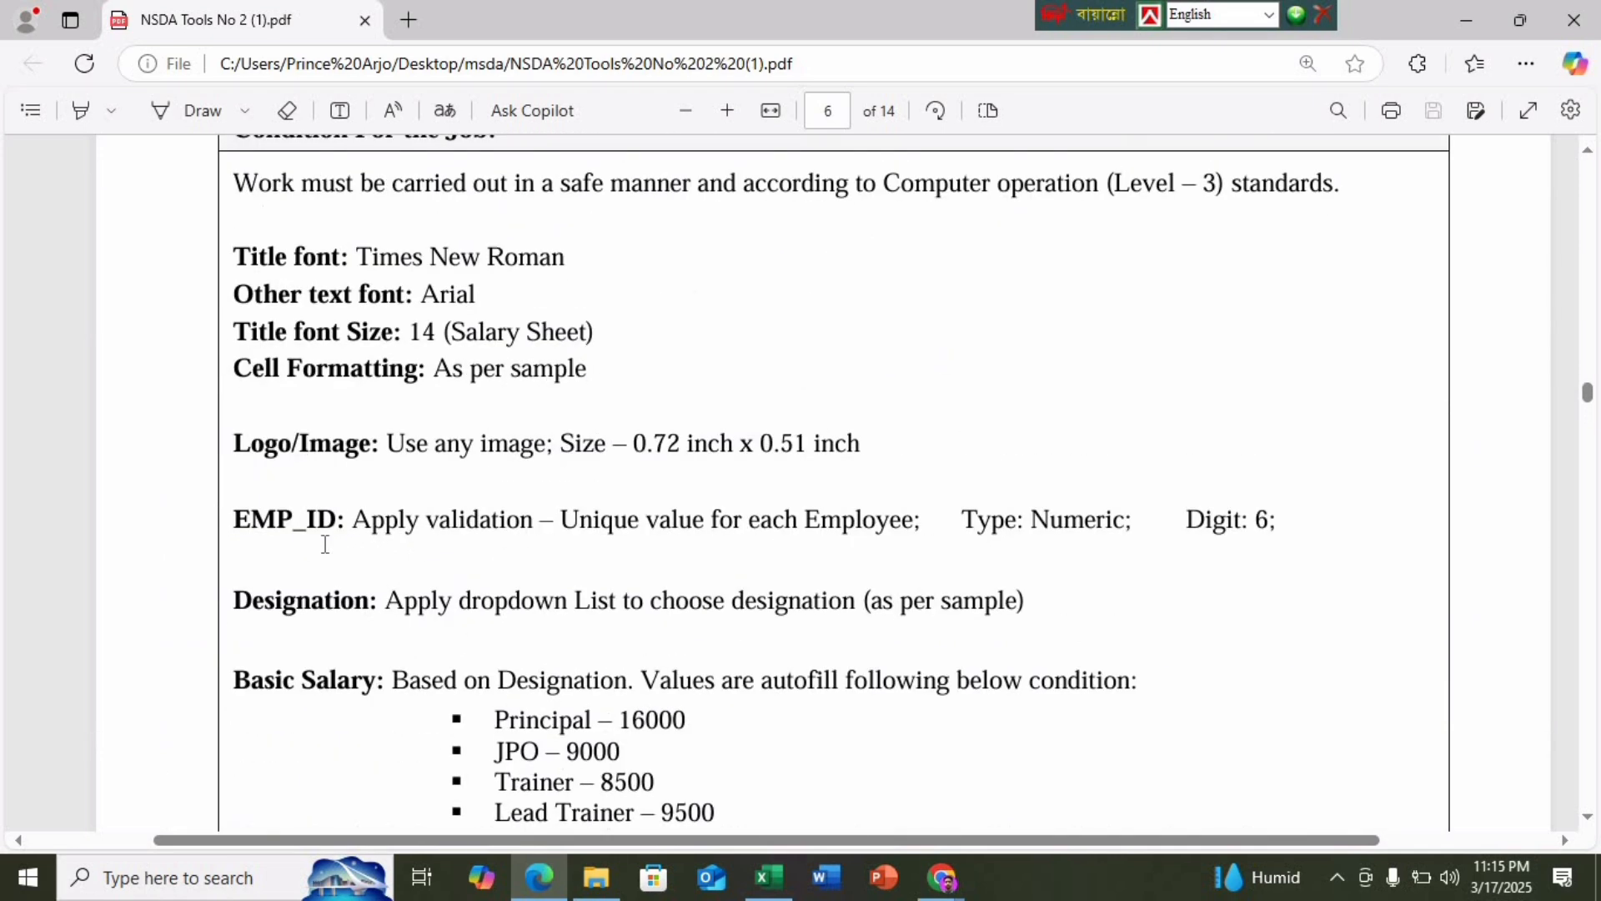
scroll(325, 543, up, 8)
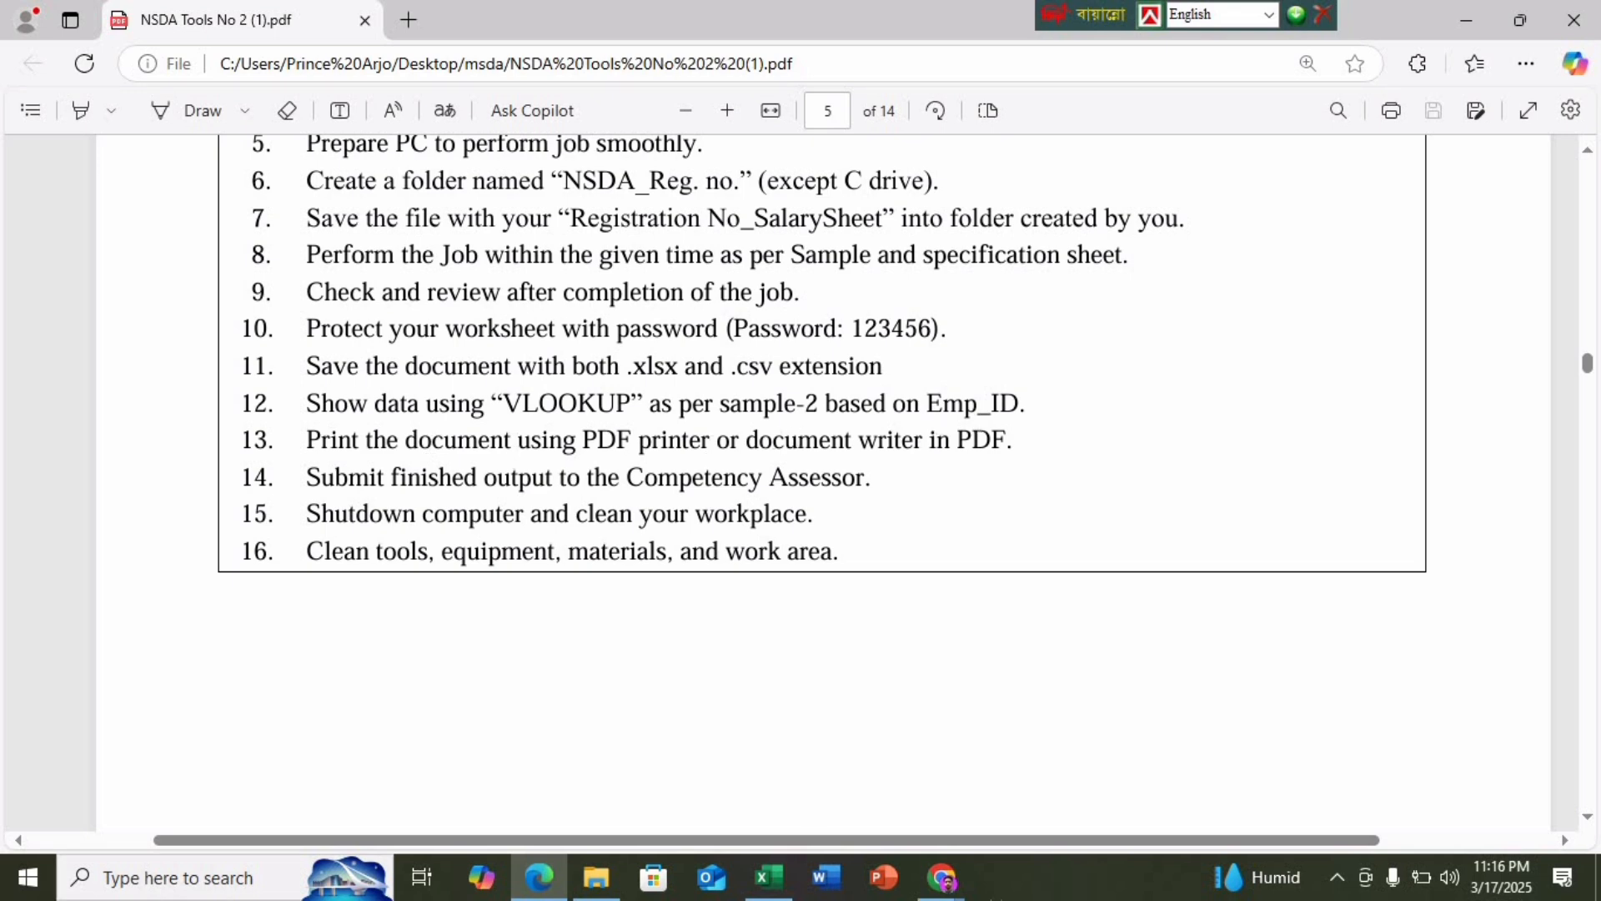
click(768, 877)
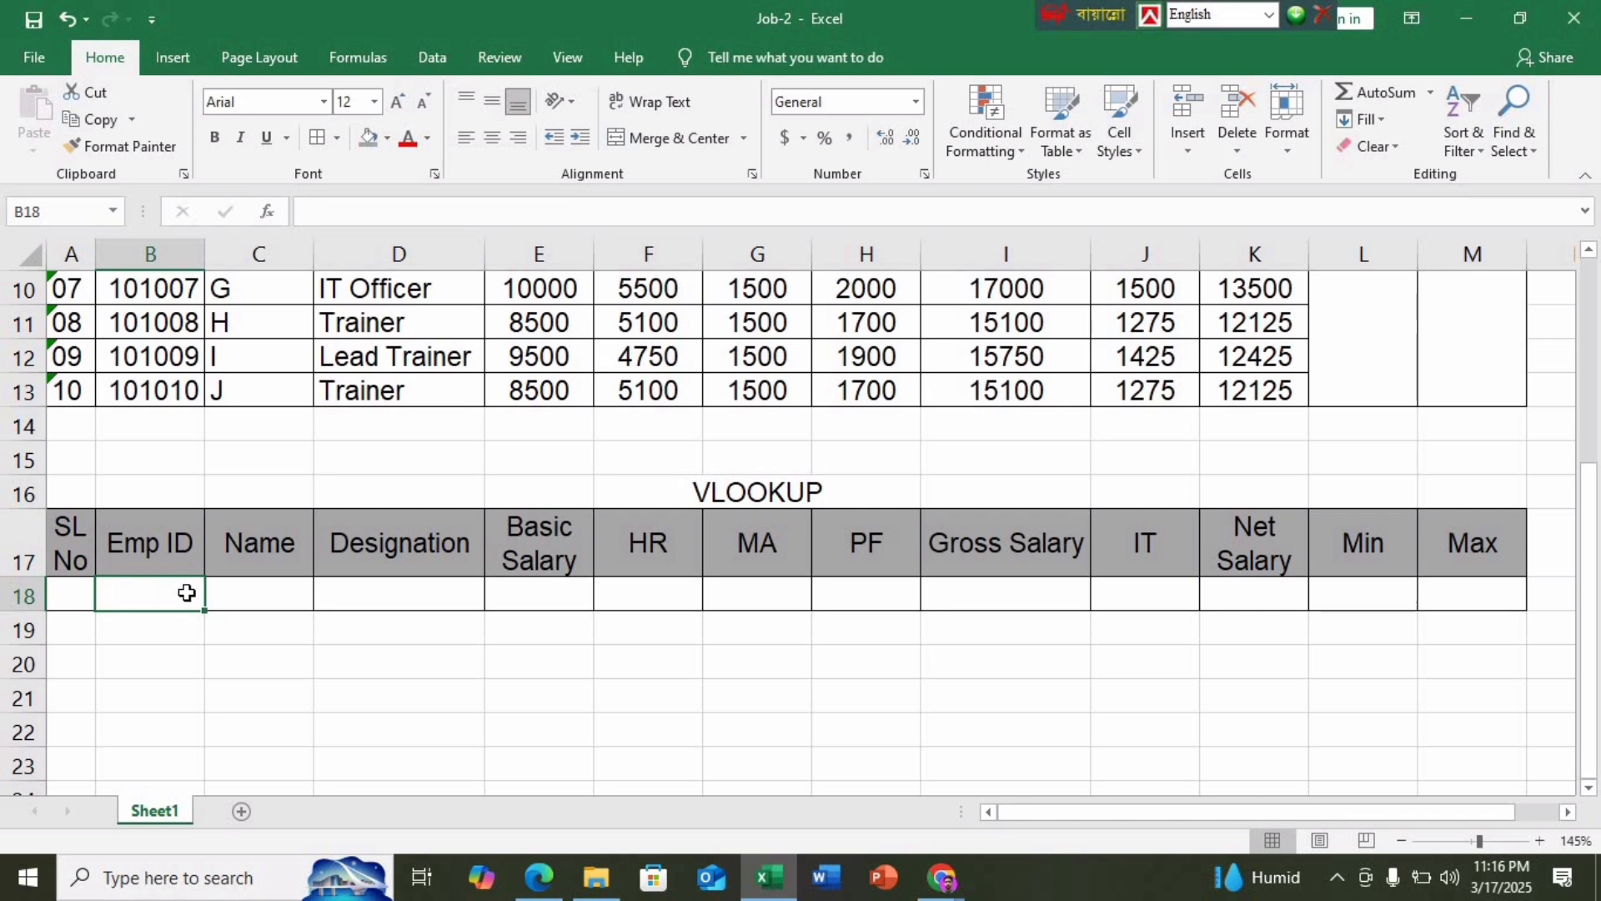
Add a List data validation to B18 sourced from the Emp IDs $B$4:$B$13
click(432, 57)
click(1081, 146)
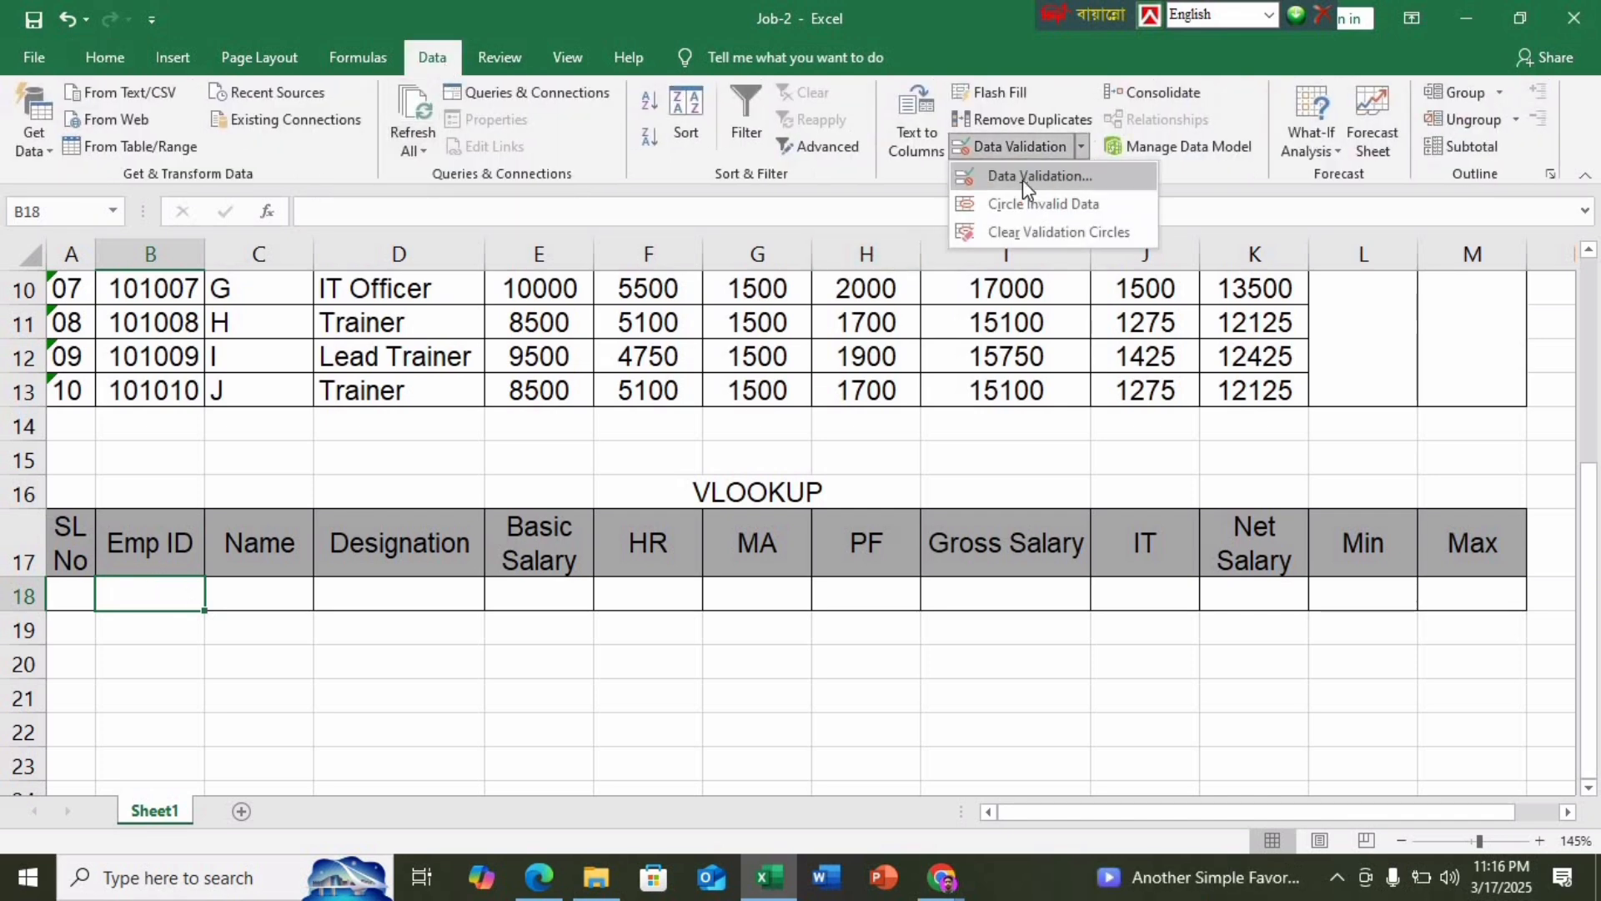
click(1023, 179)
click(626, 334)
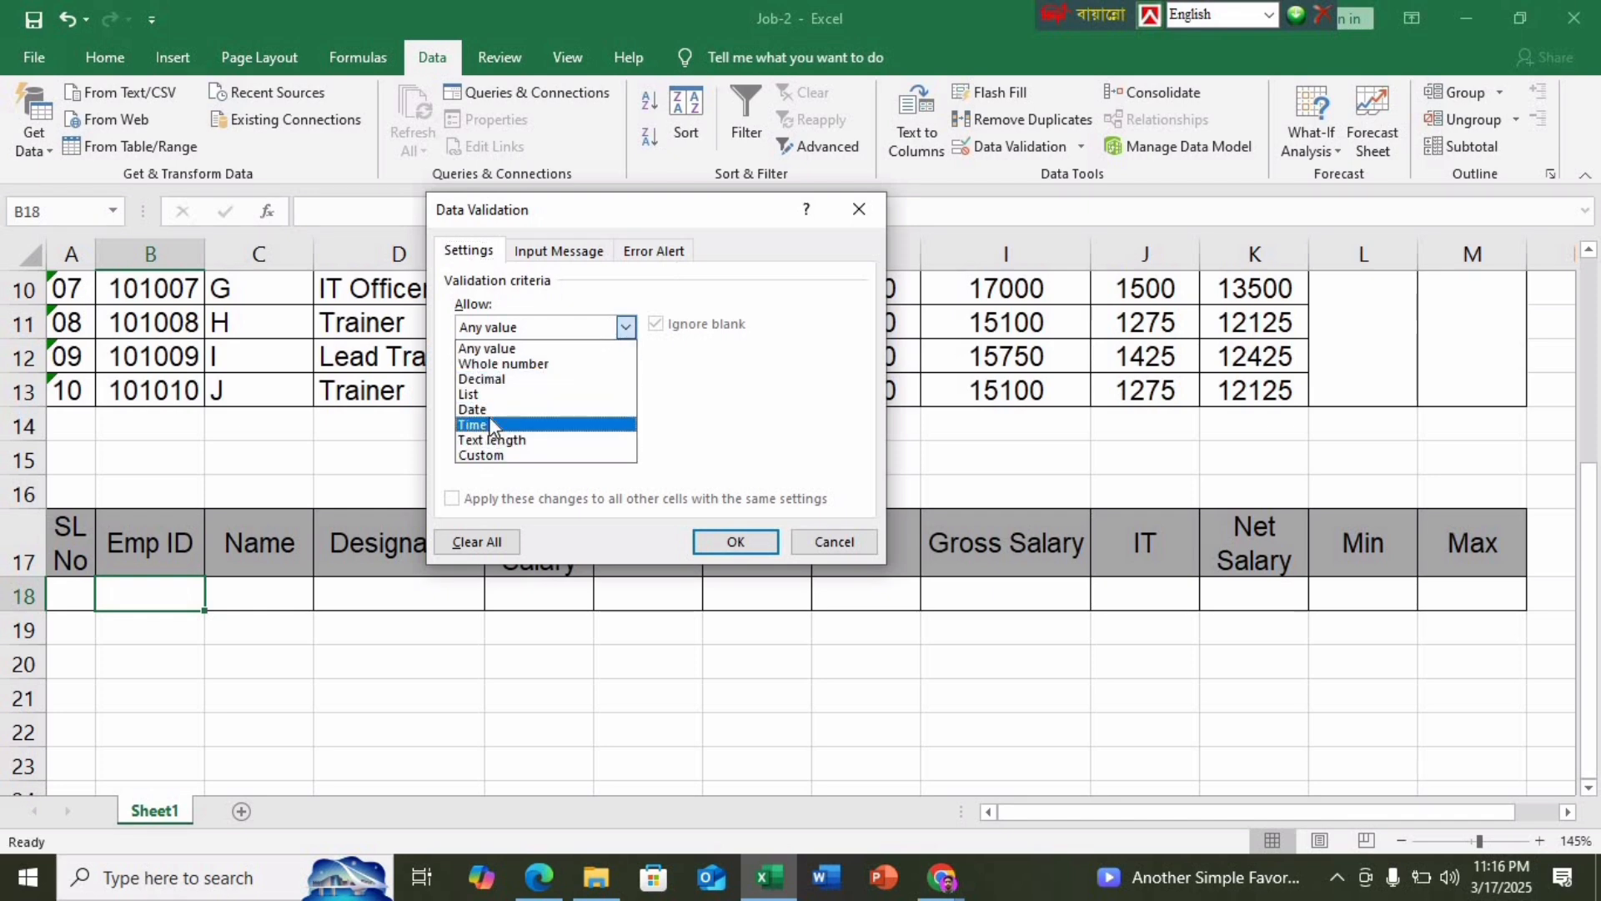
click(490, 393)
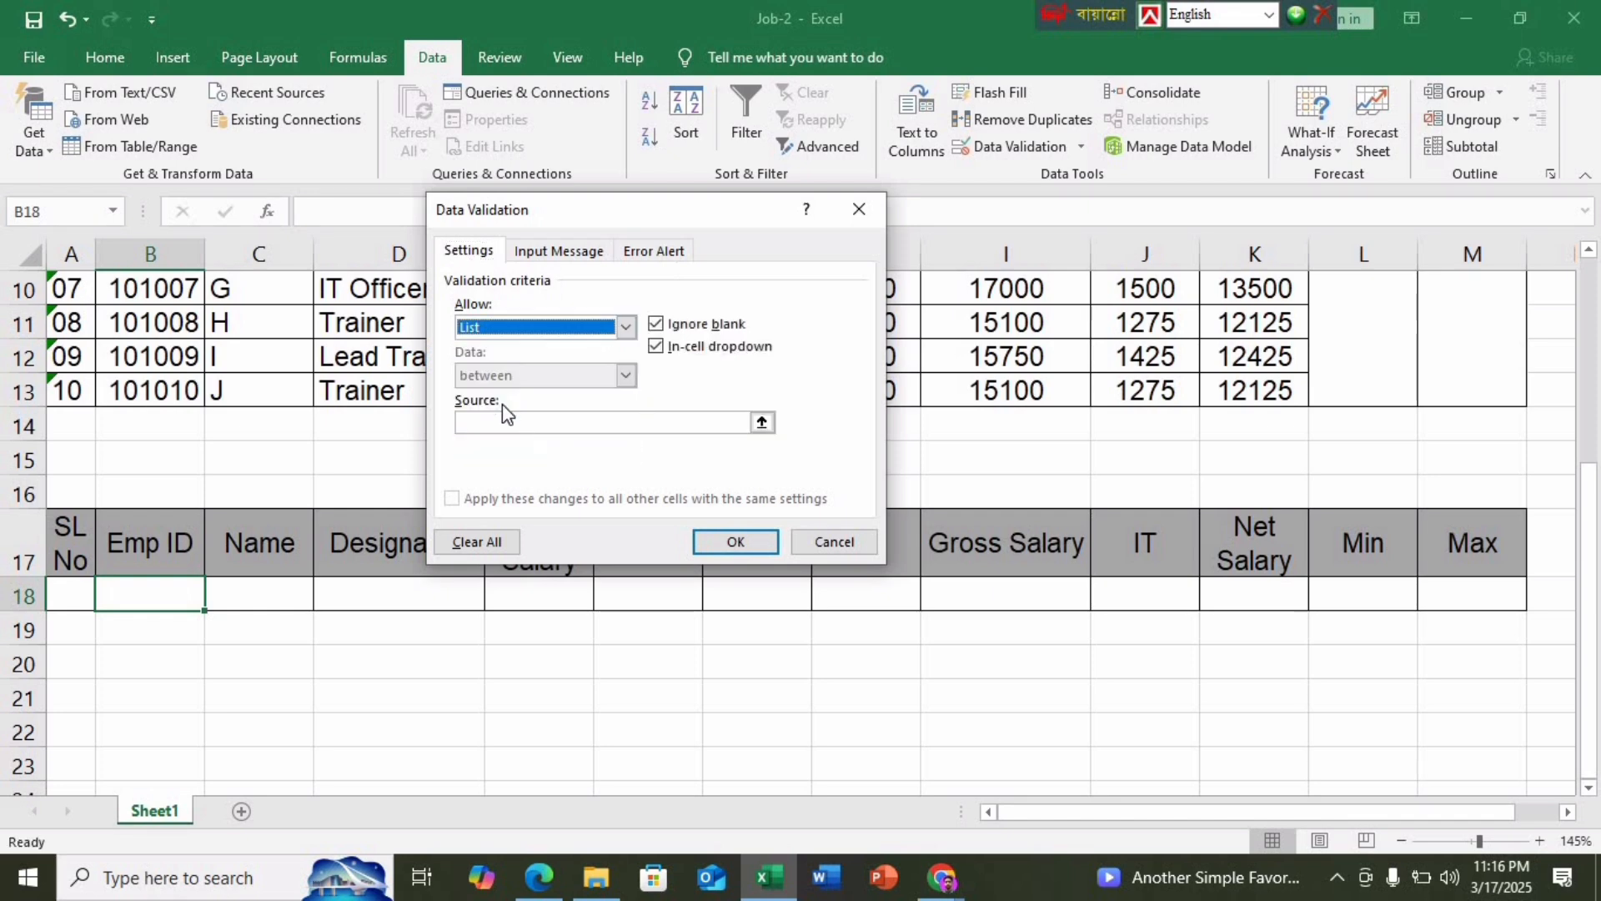
click(501, 422)
scroll(272, 528, up, 2)
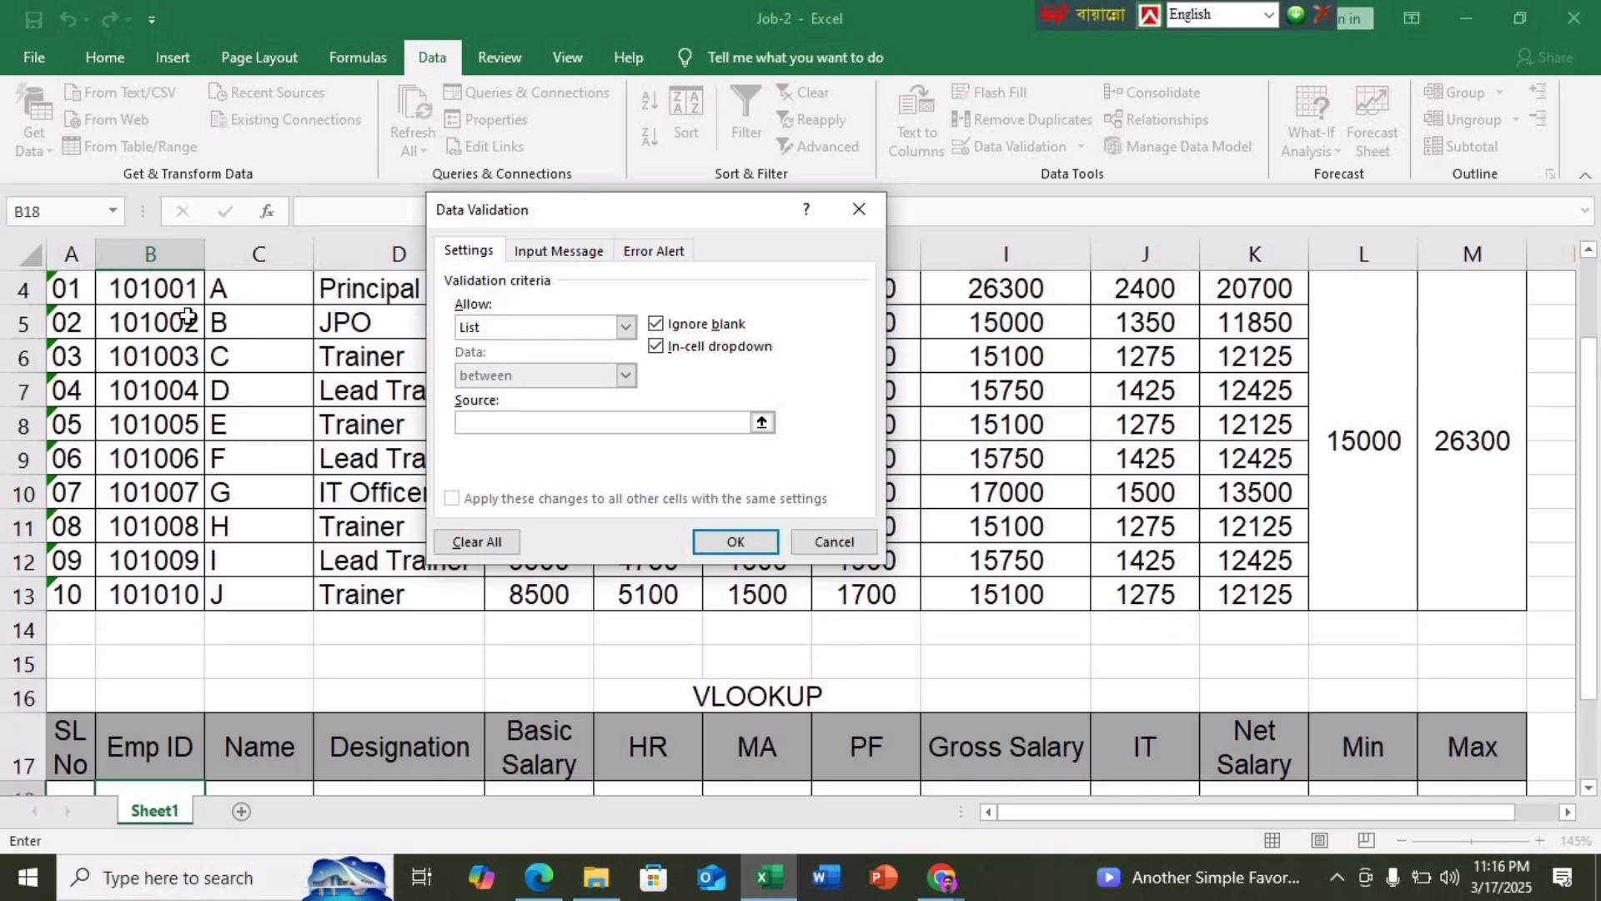
drag(168, 288, 179, 602)
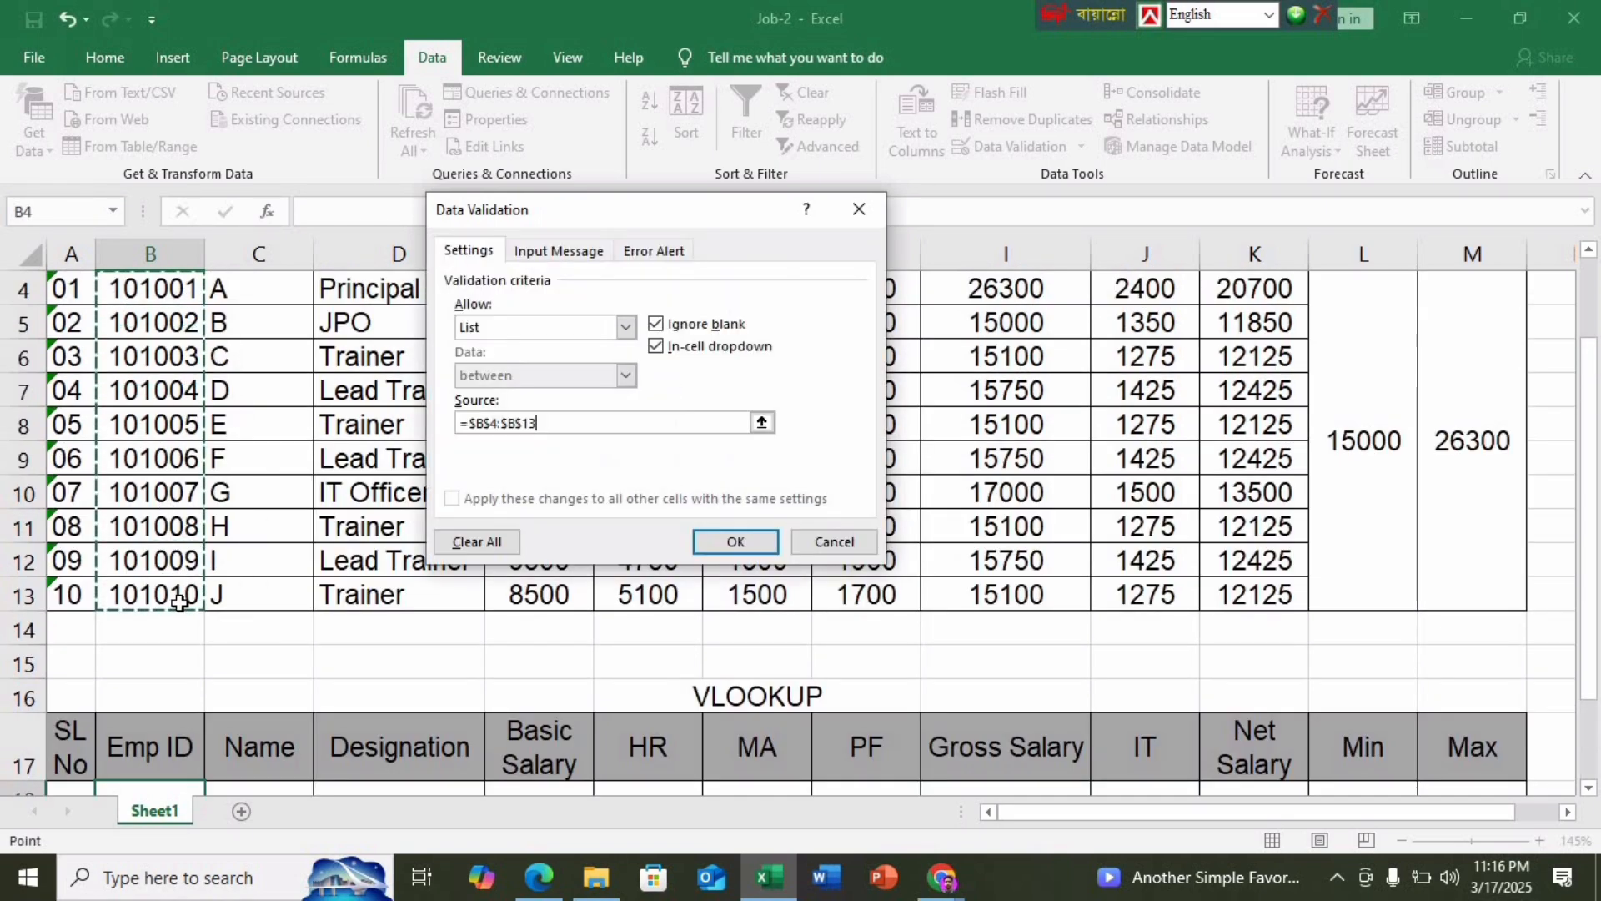
key(Return)
Choose 101001 from B18's drop-down list, then select Name cell C18
scroll(180, 602, down, 1)
click(196, 697)
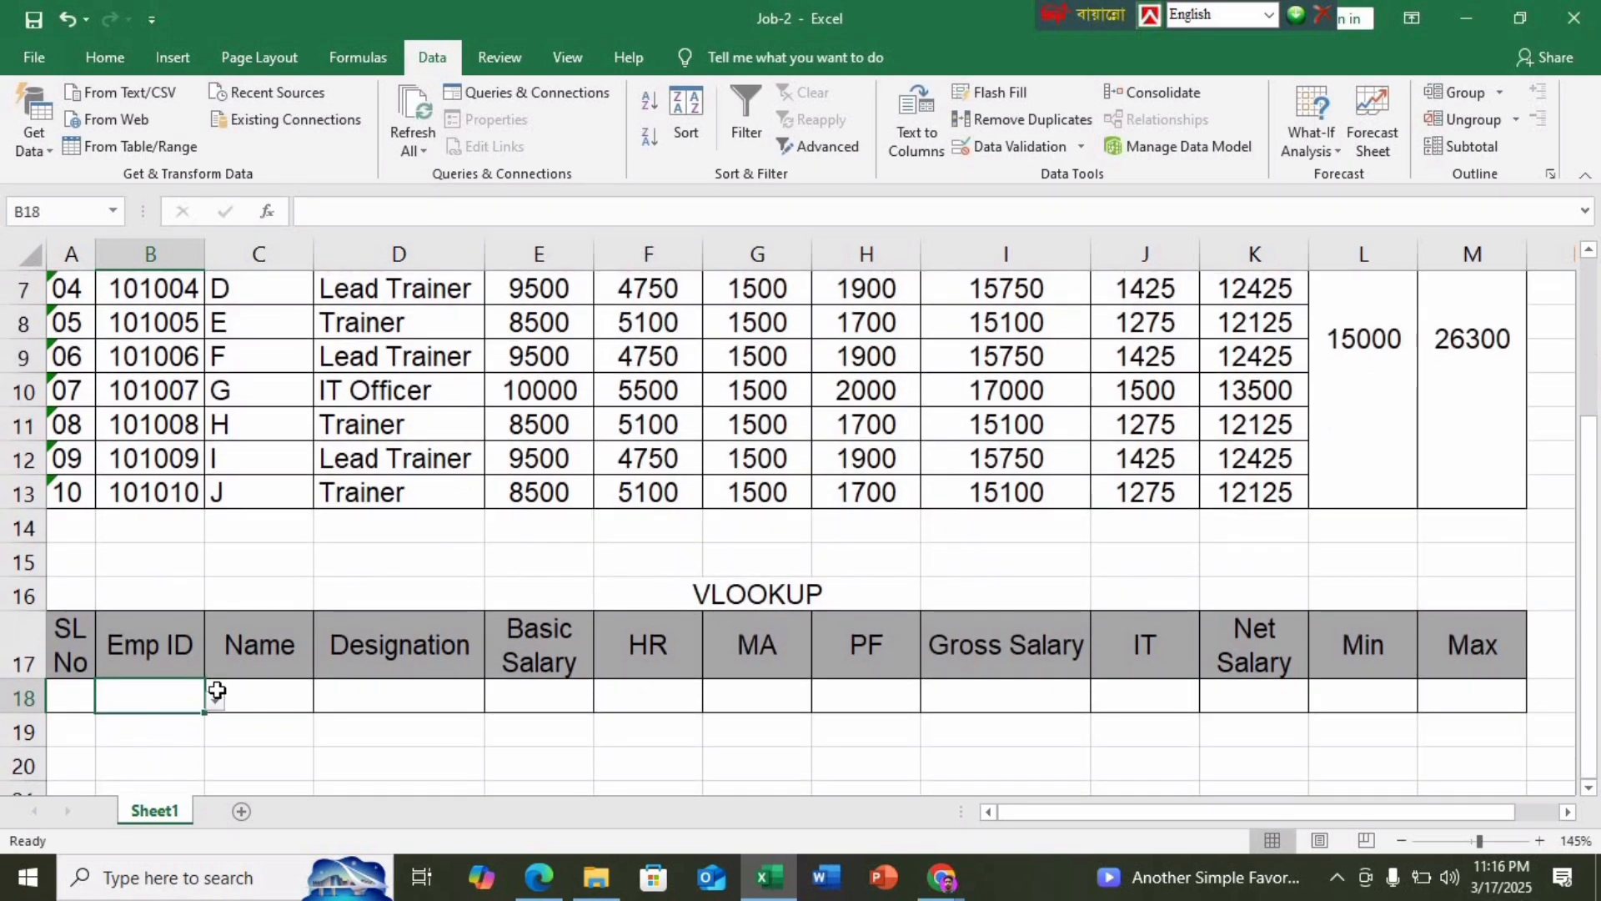
click(215, 701)
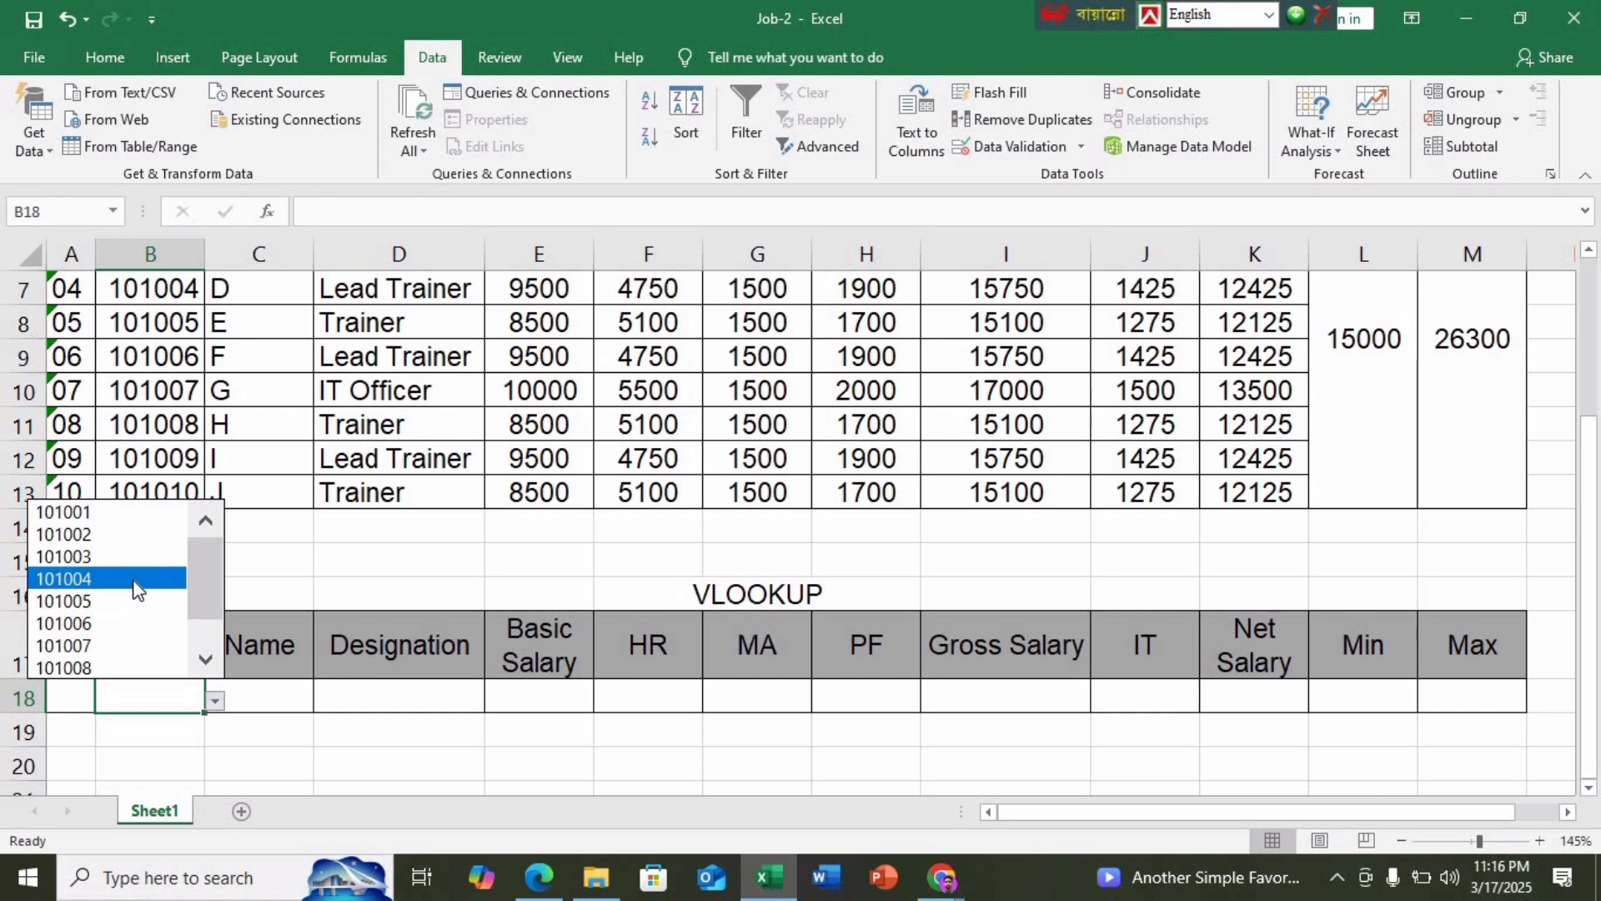
click(117, 512)
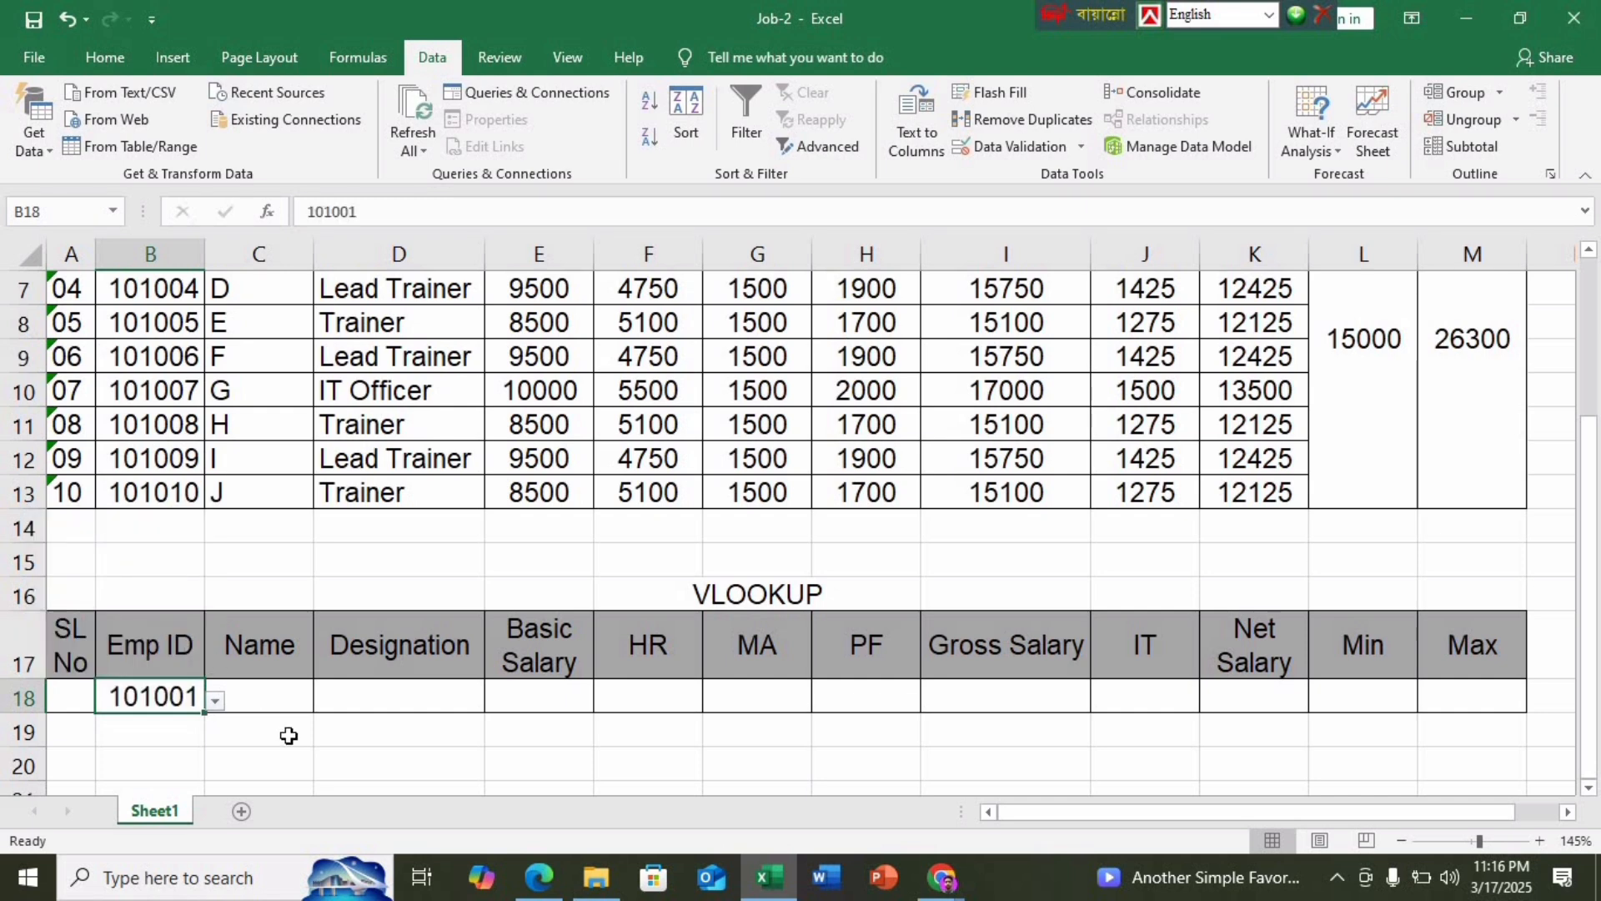
click(275, 722)
click(261, 702)
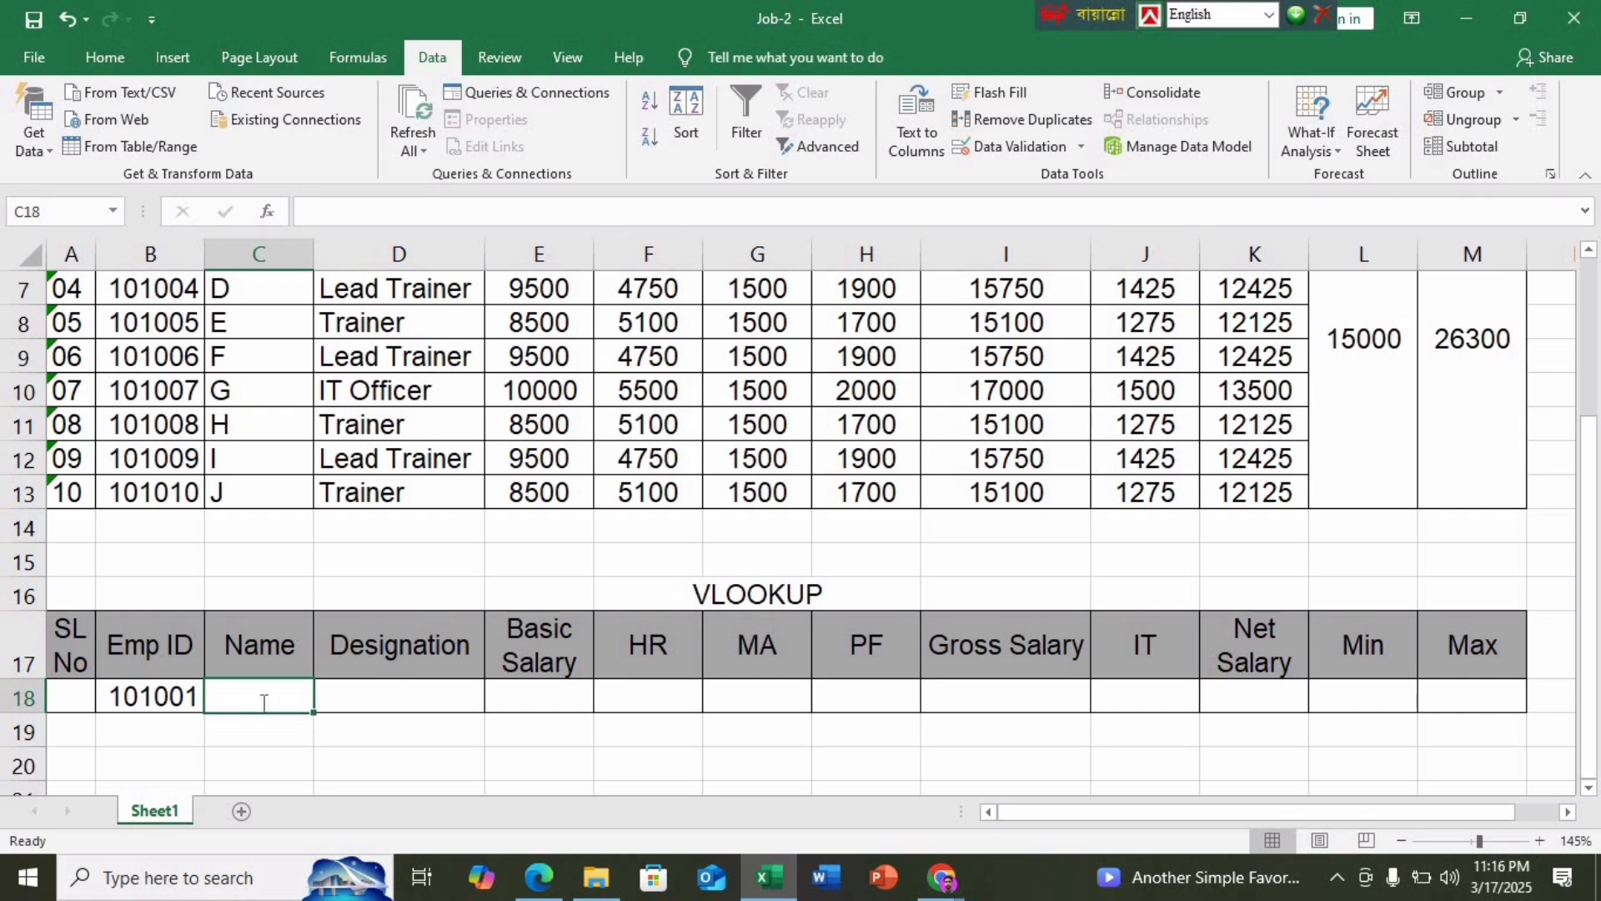
Start a VLOOKUP in C18 using the absolute reference $B$18 as lookup value
text(=VLOOK)
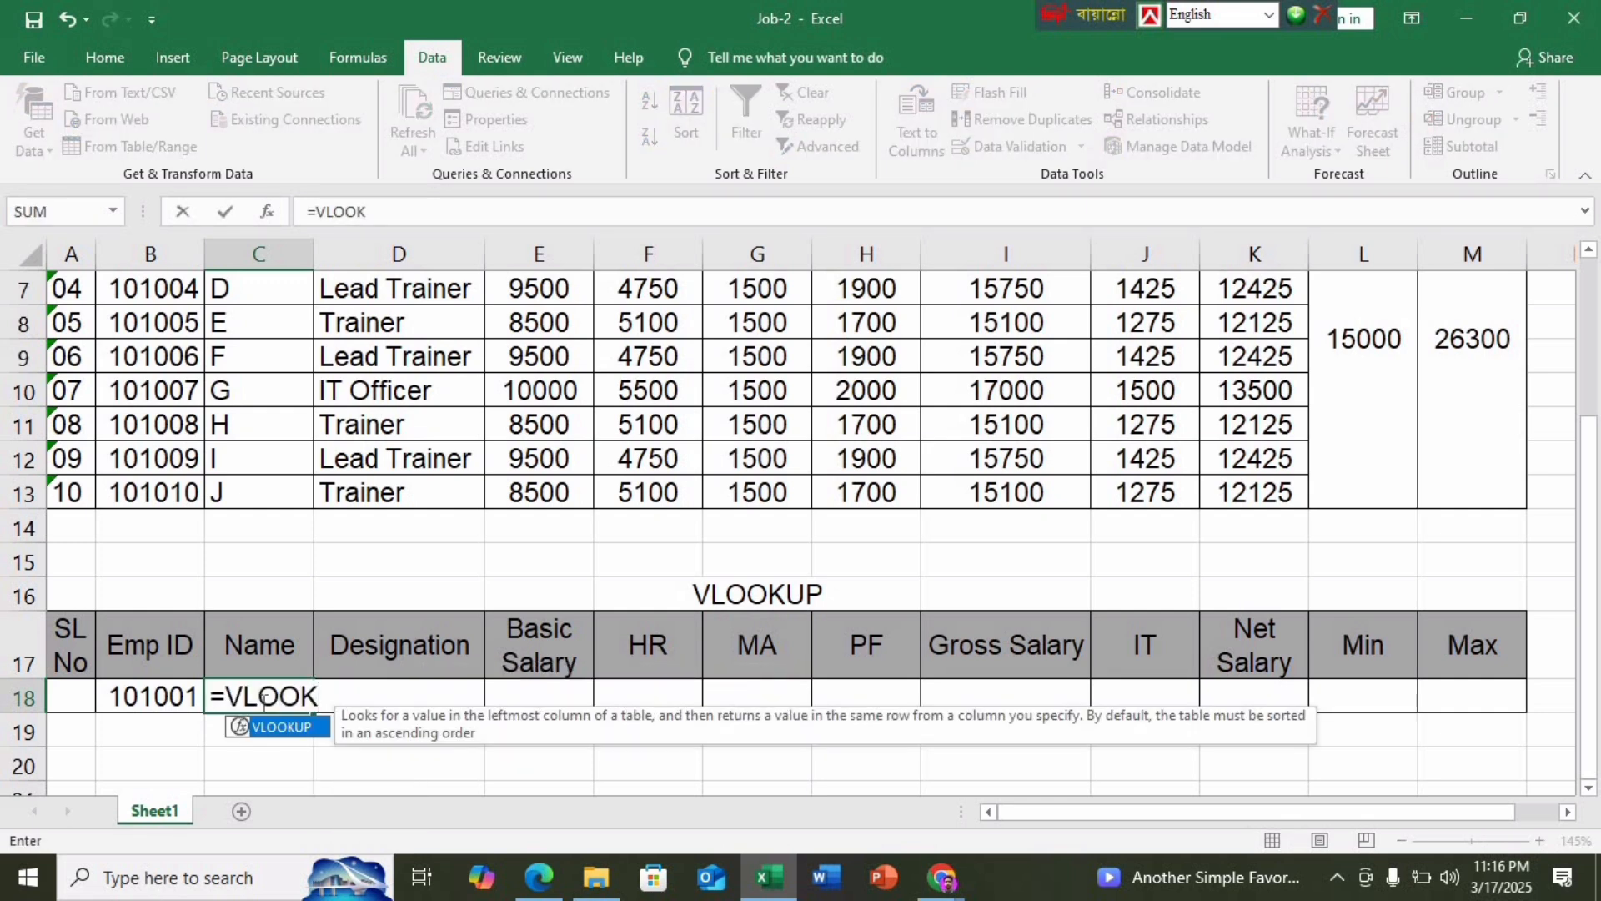
text(UP()
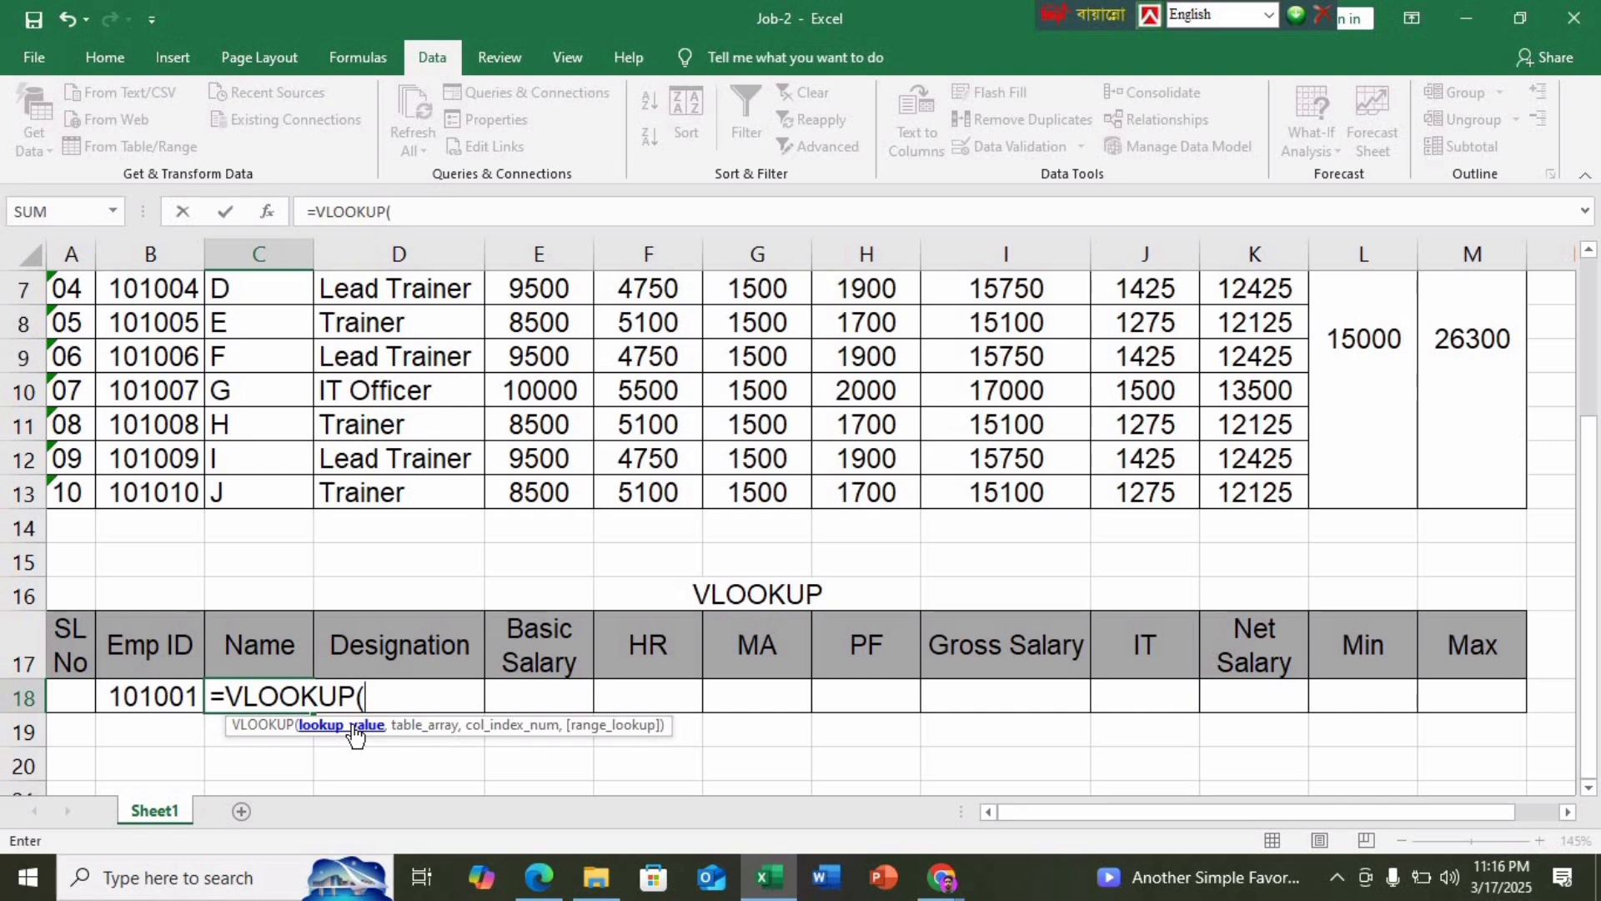
click(177, 694)
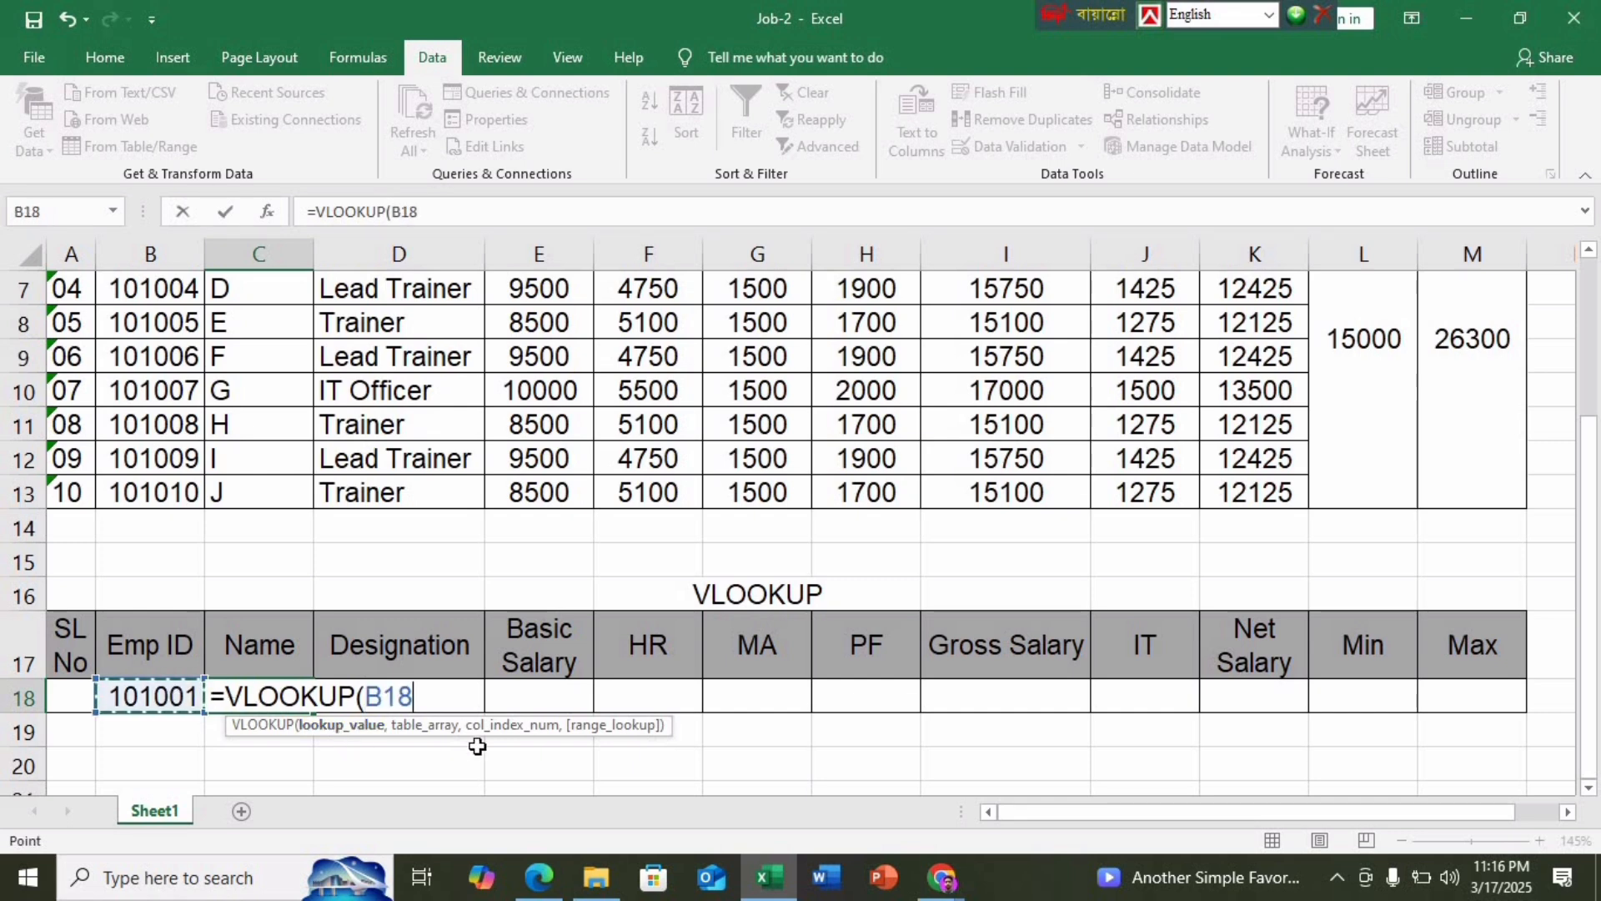
text(,)
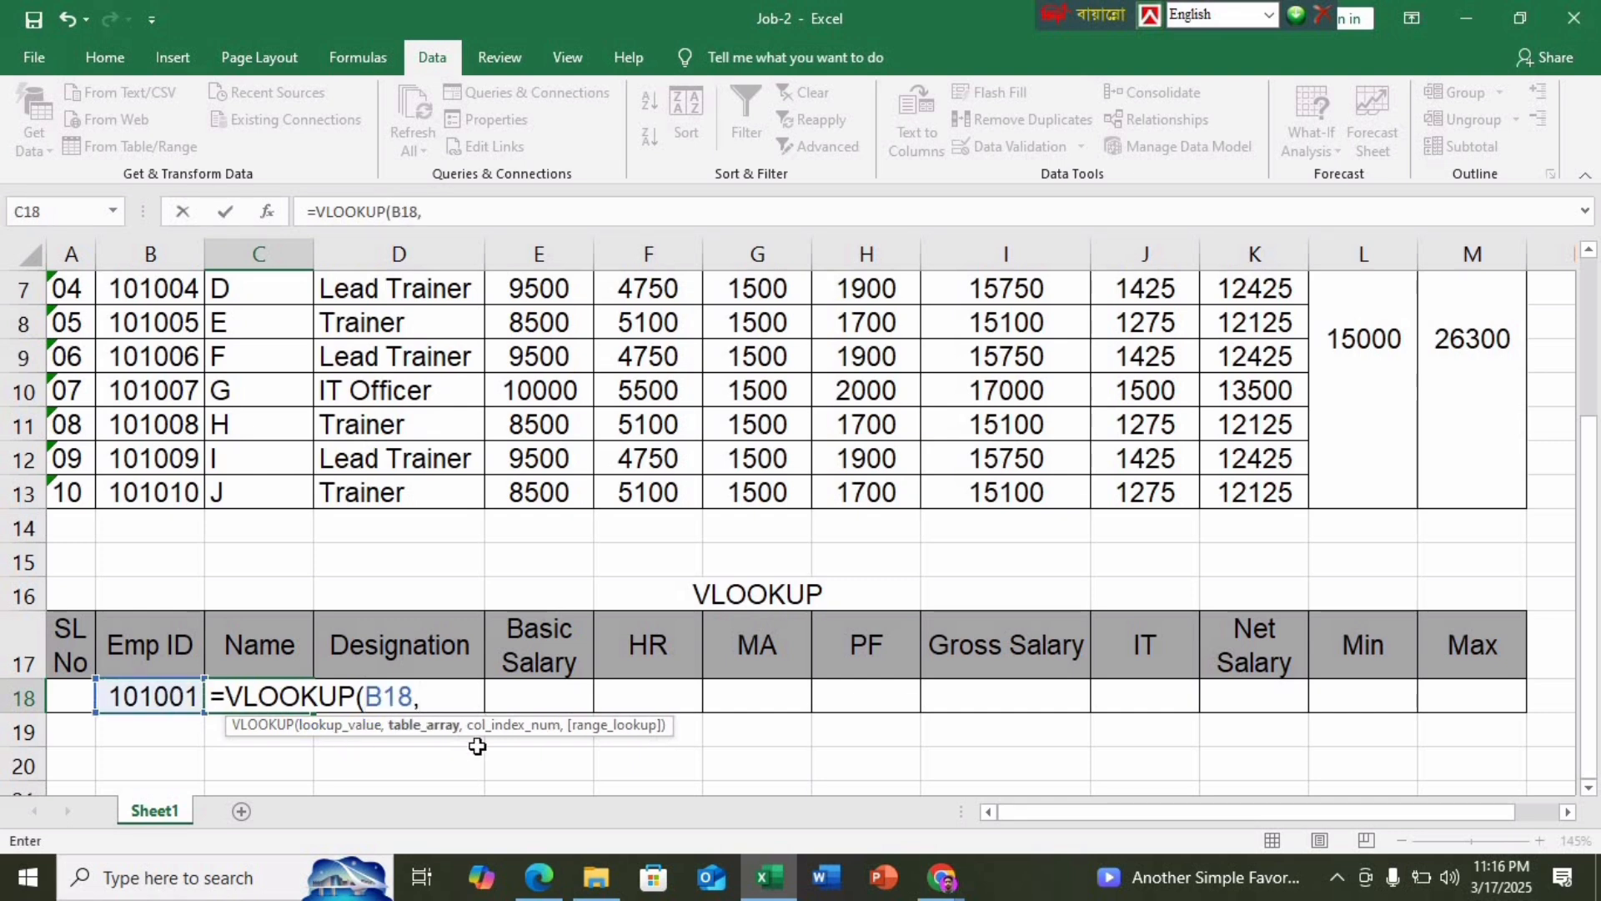
scroll(477, 745, up, 1)
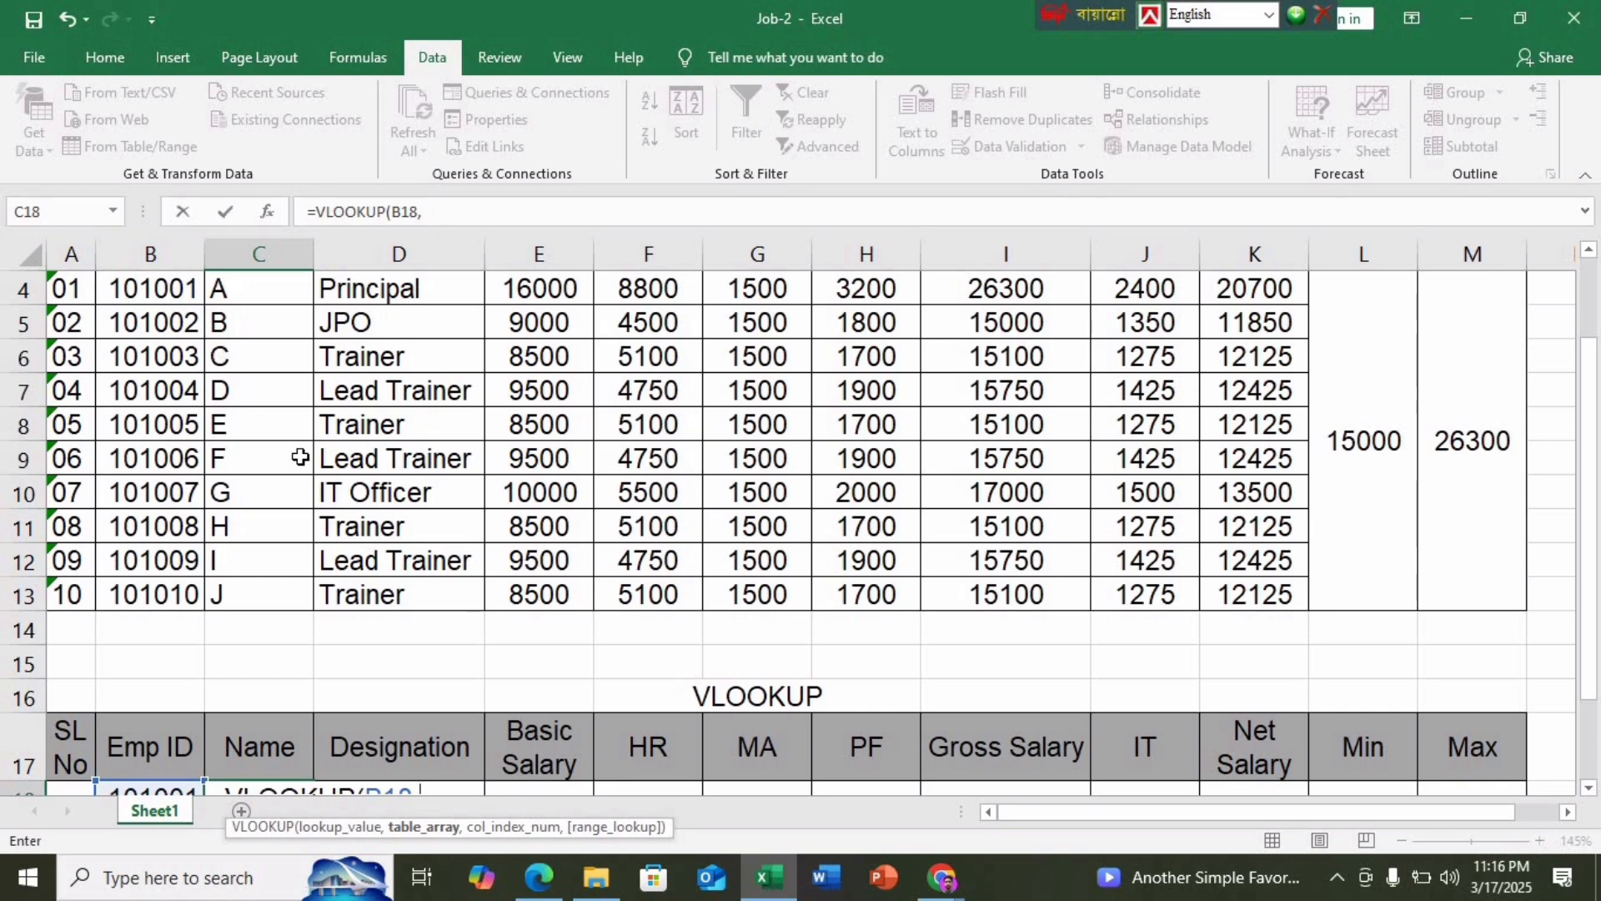
scroll(300, 457, down, 2)
click(415, 594)
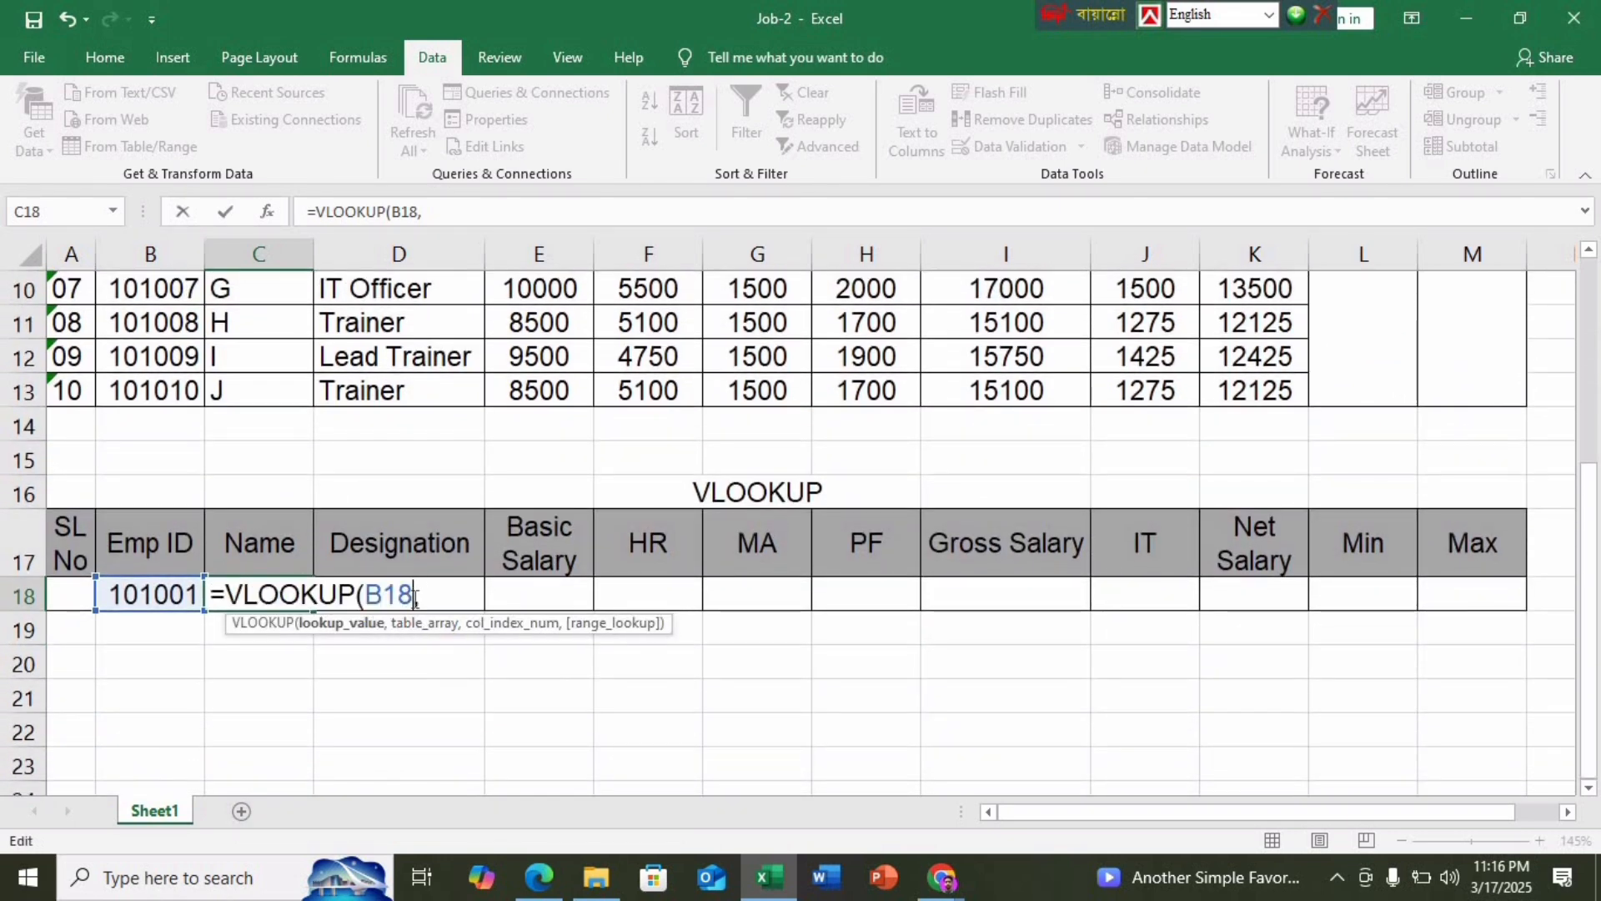
key(F4)
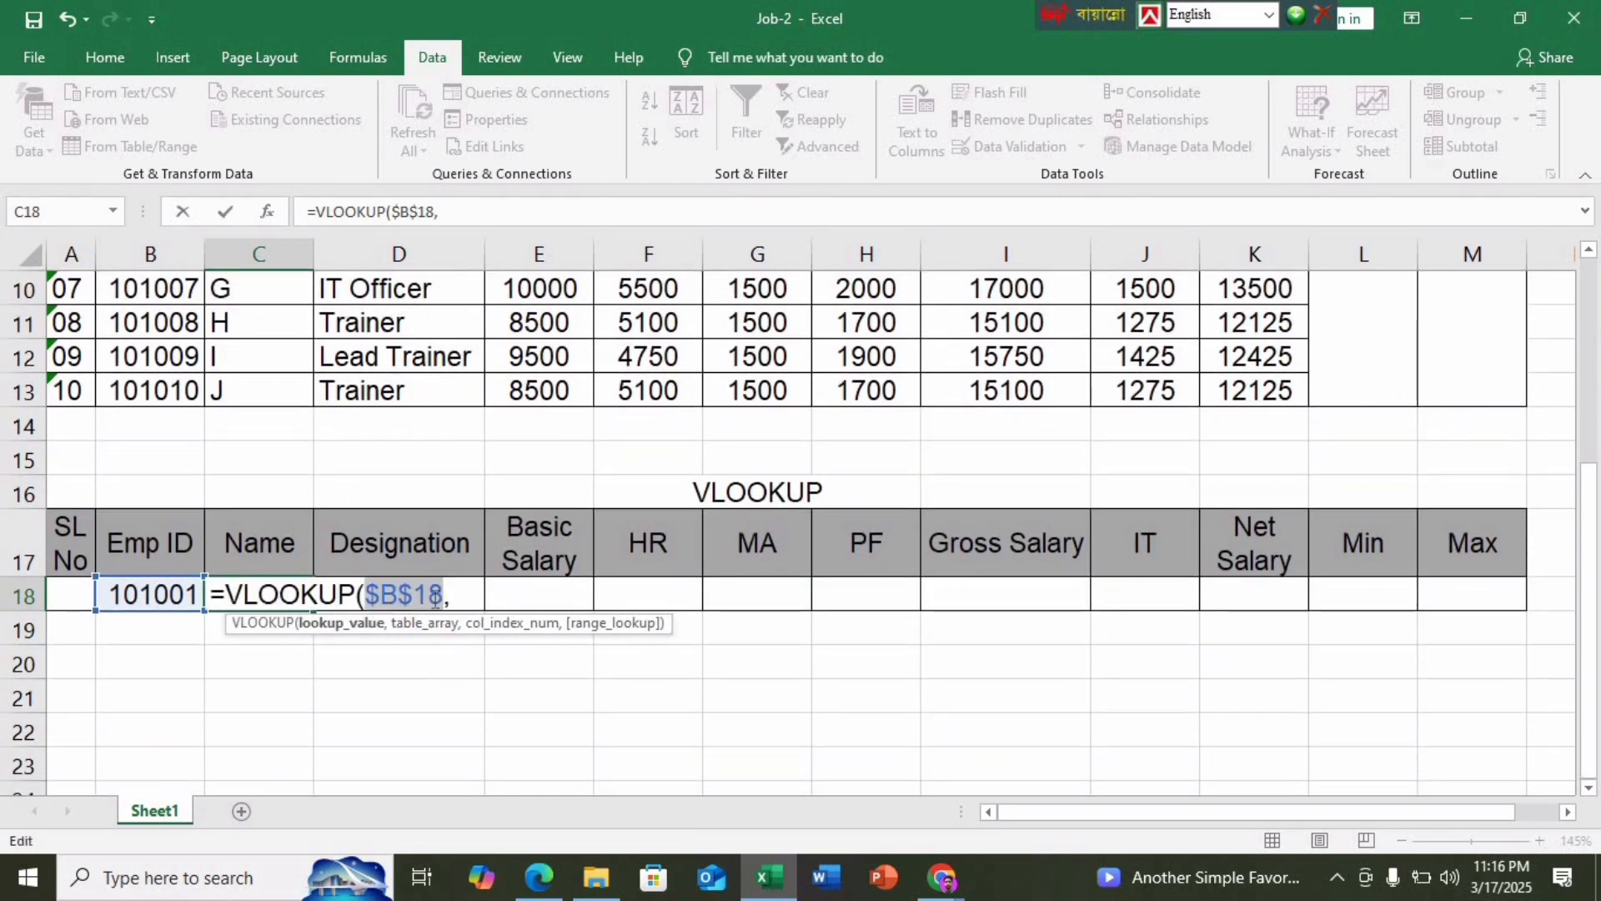
click(455, 596)
Finish the formula as =VLOOKUP($B$18,B4:$M$13,2,0) so C18 returns A
scroll(467, 601, up, 3)
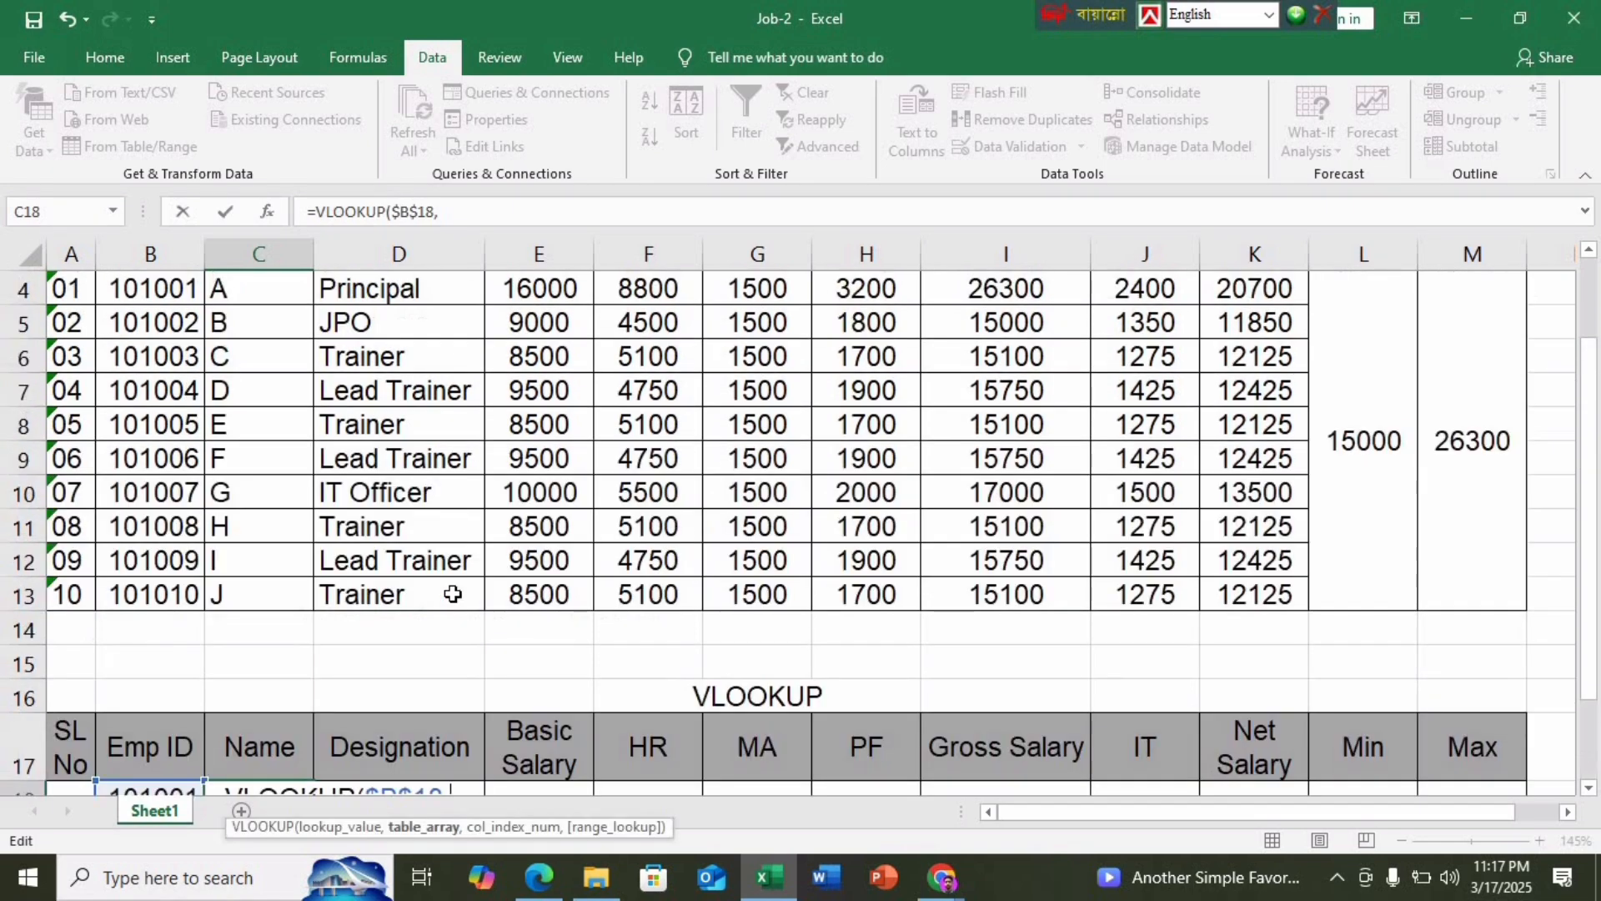
drag(117, 447, 1427, 758)
scroll(1070, 681, down, 2)
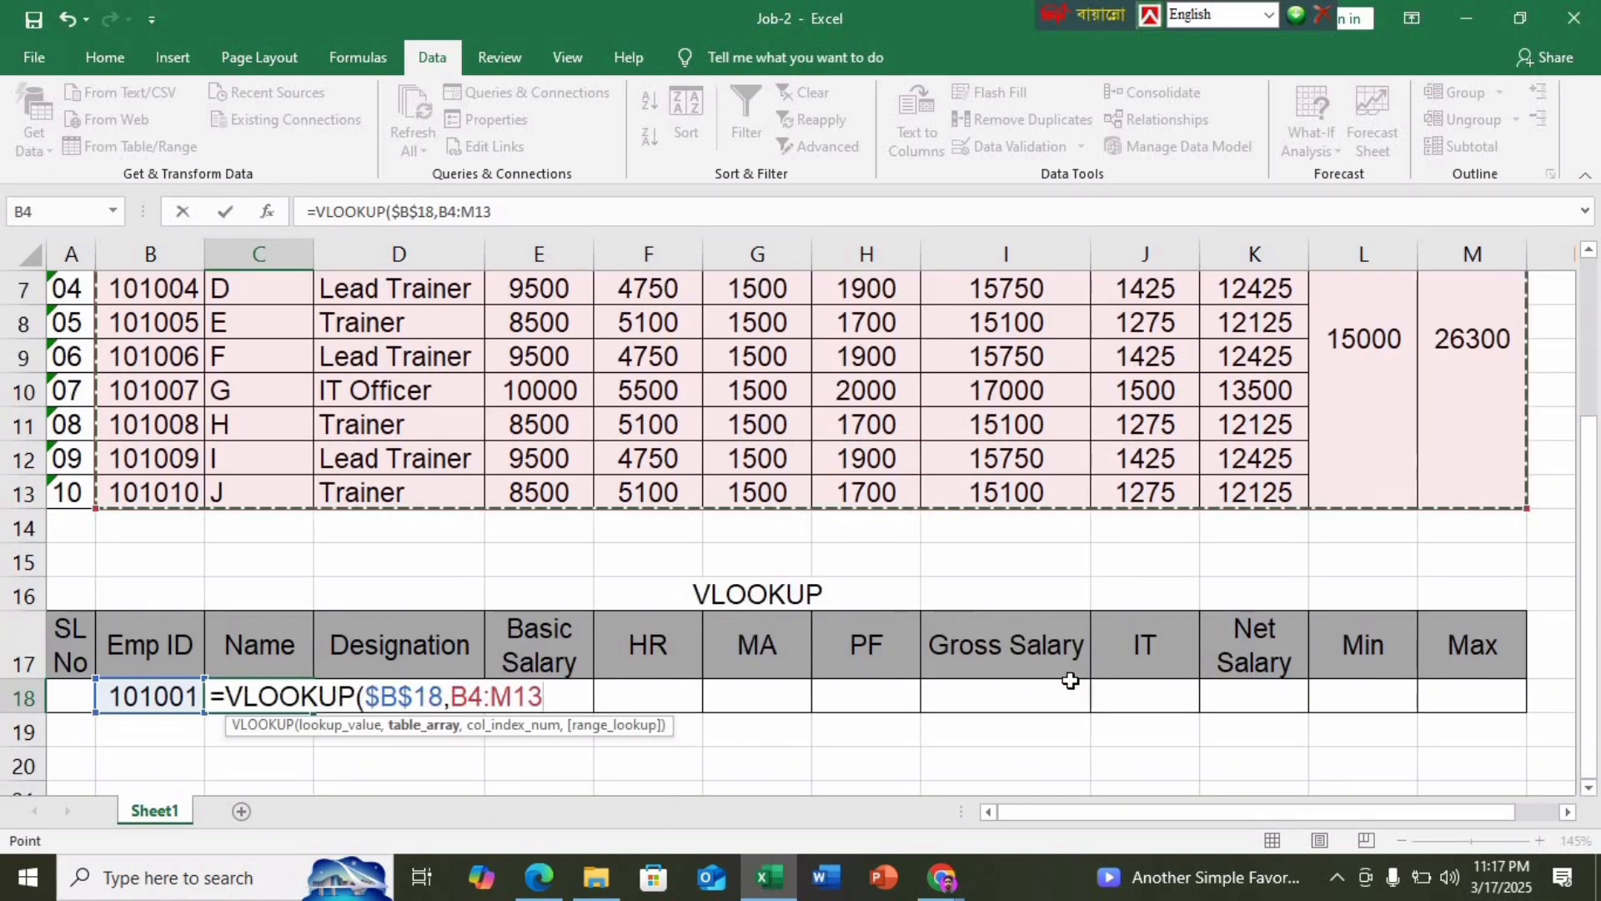
text(,)
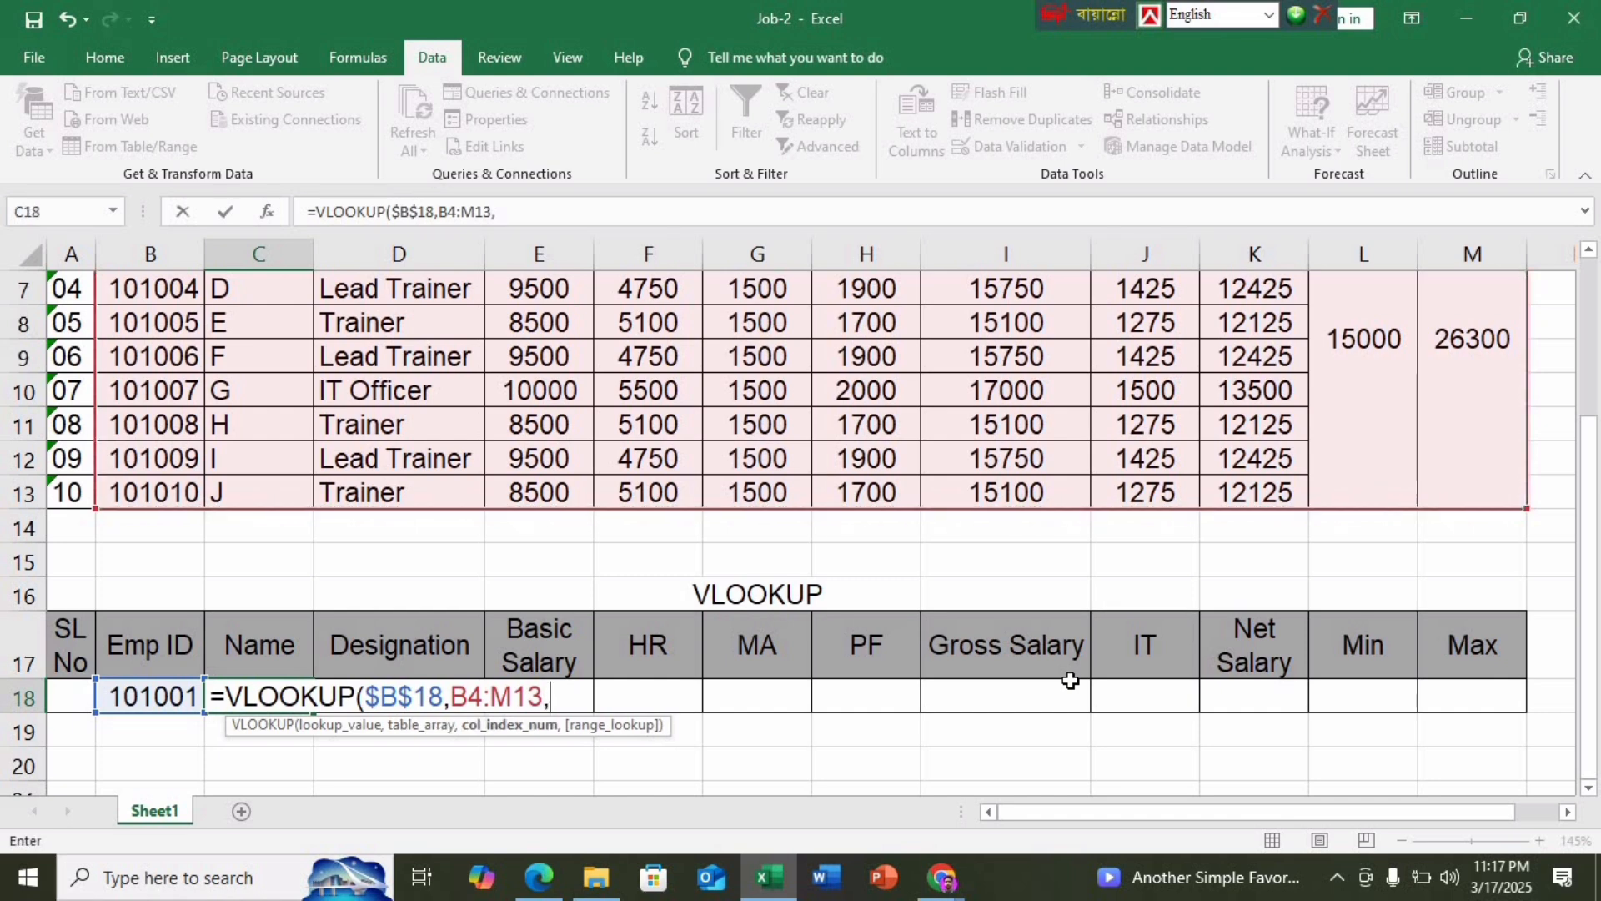
key(BackSpace)
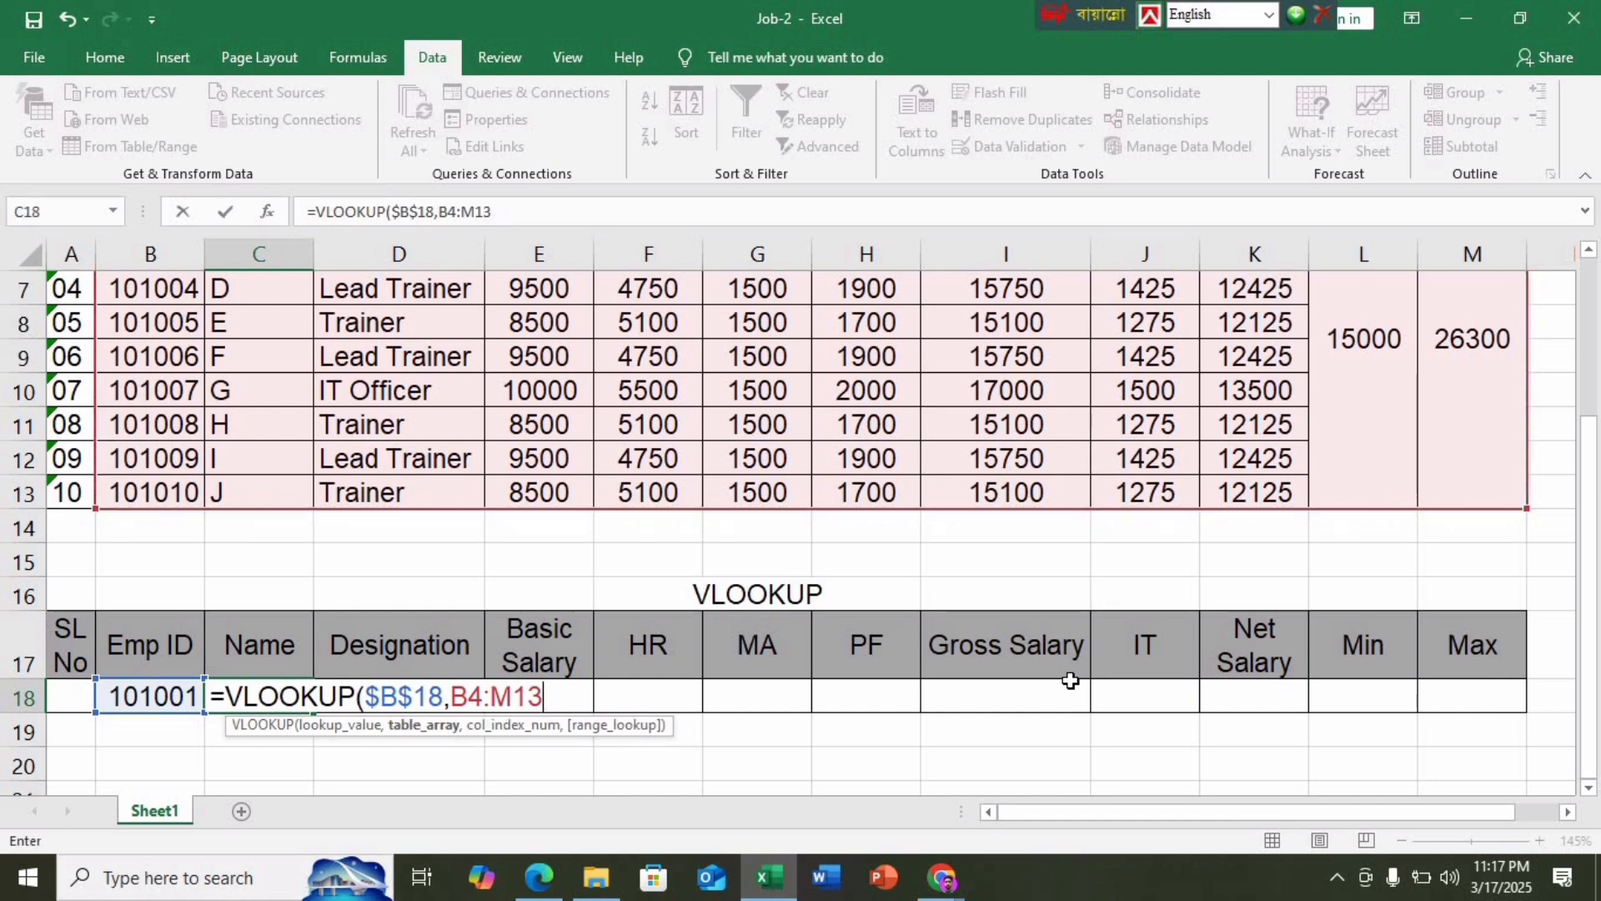
key(F4)
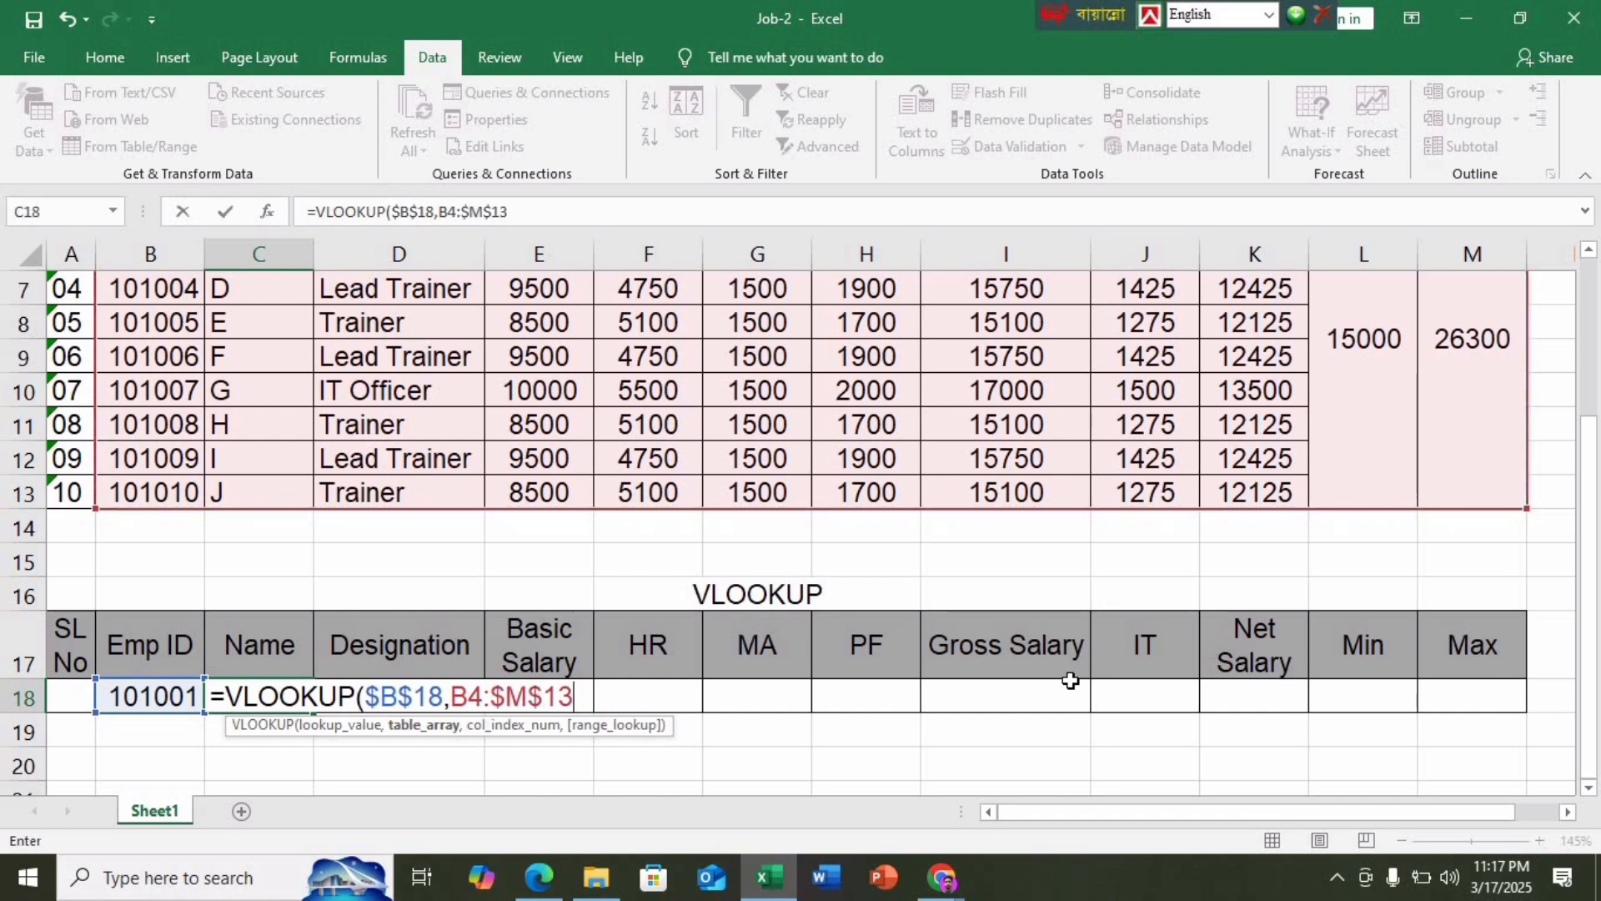
text(,)
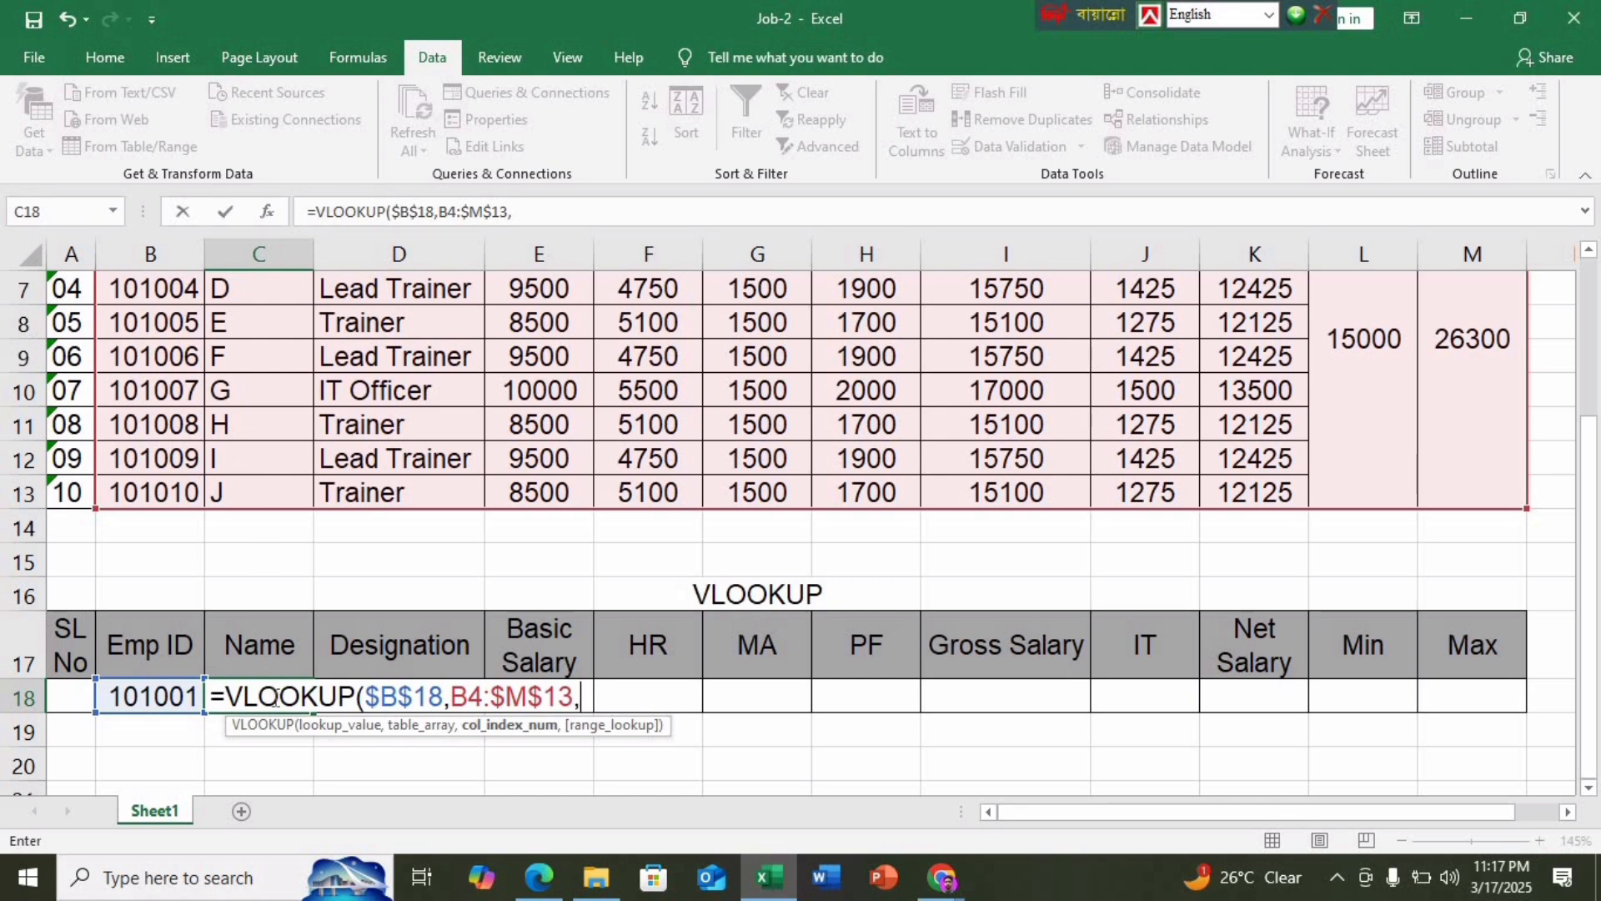
text(2,)
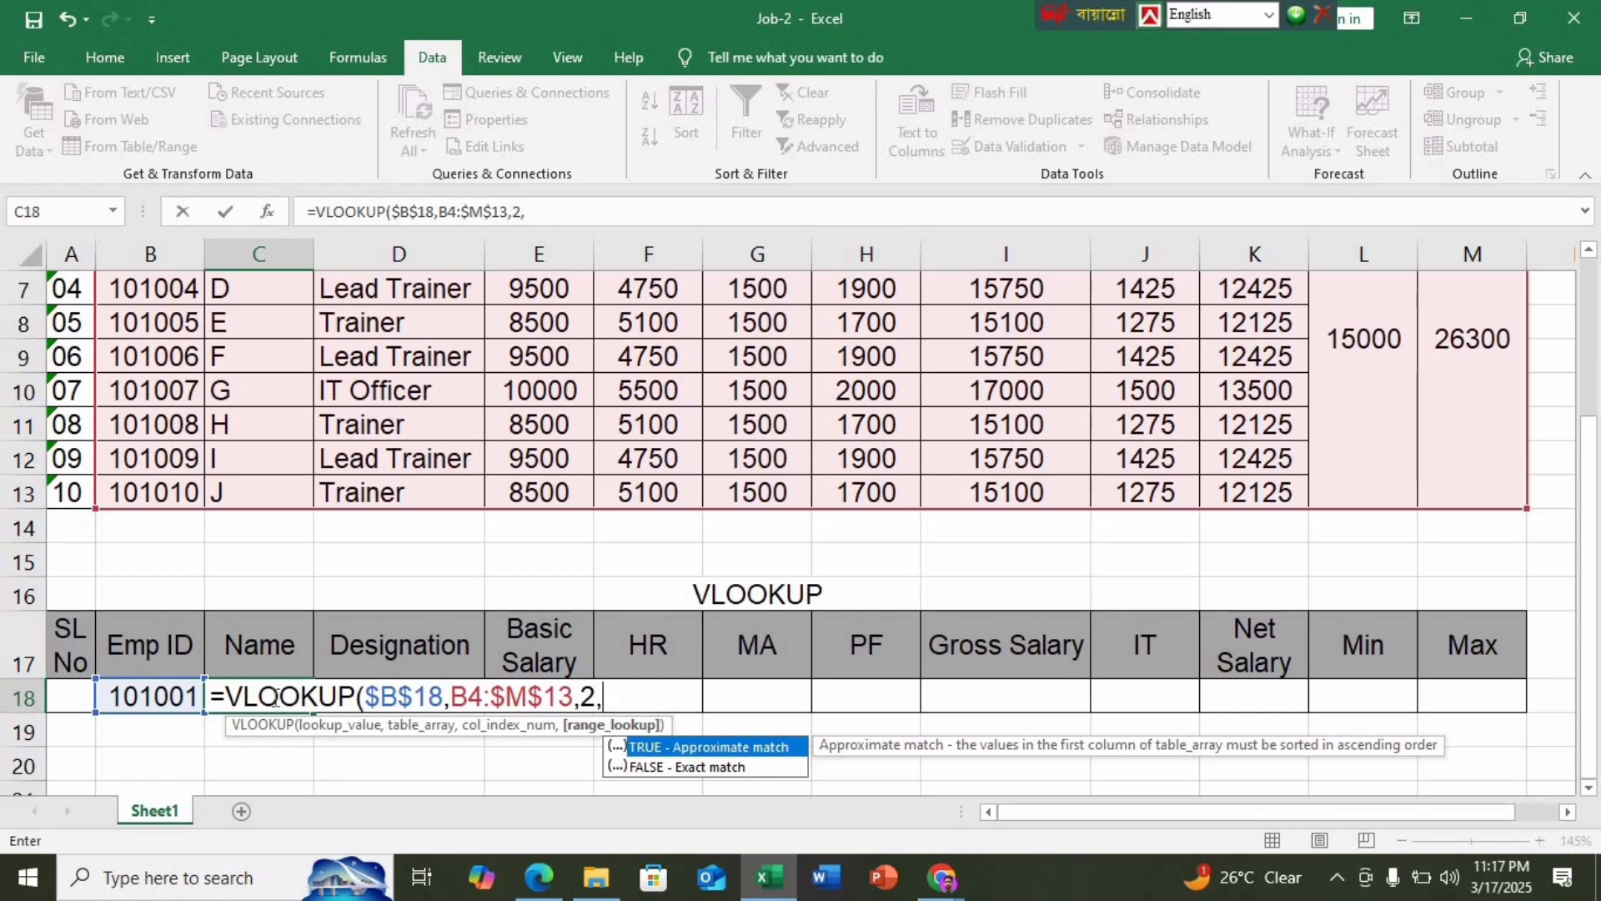
text(0)
key(Return)
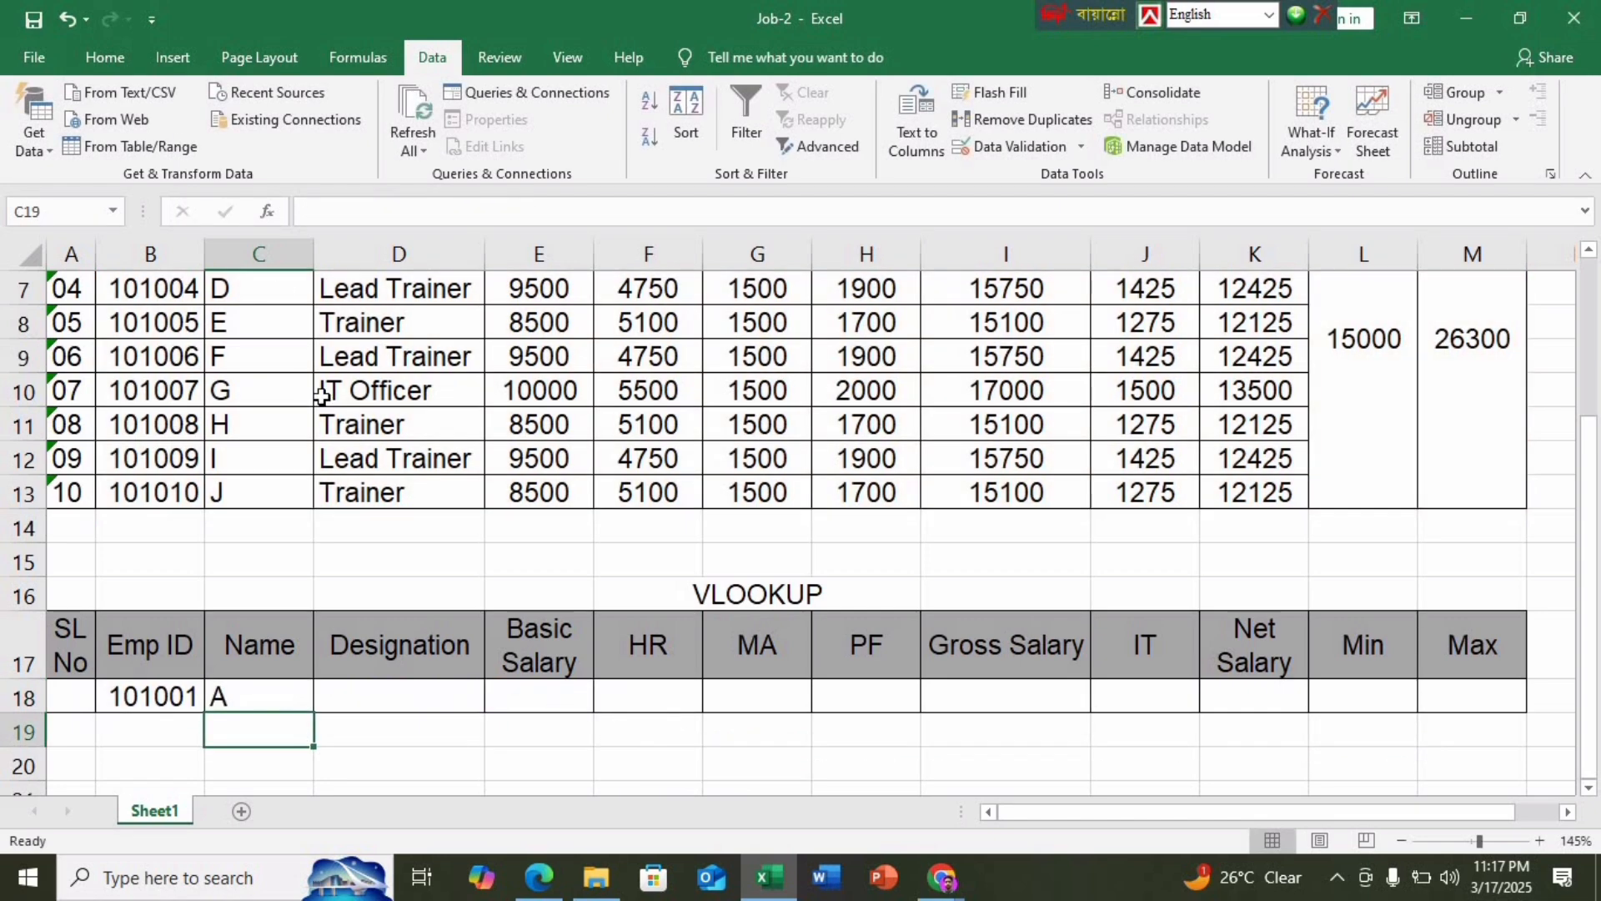
click(299, 695)
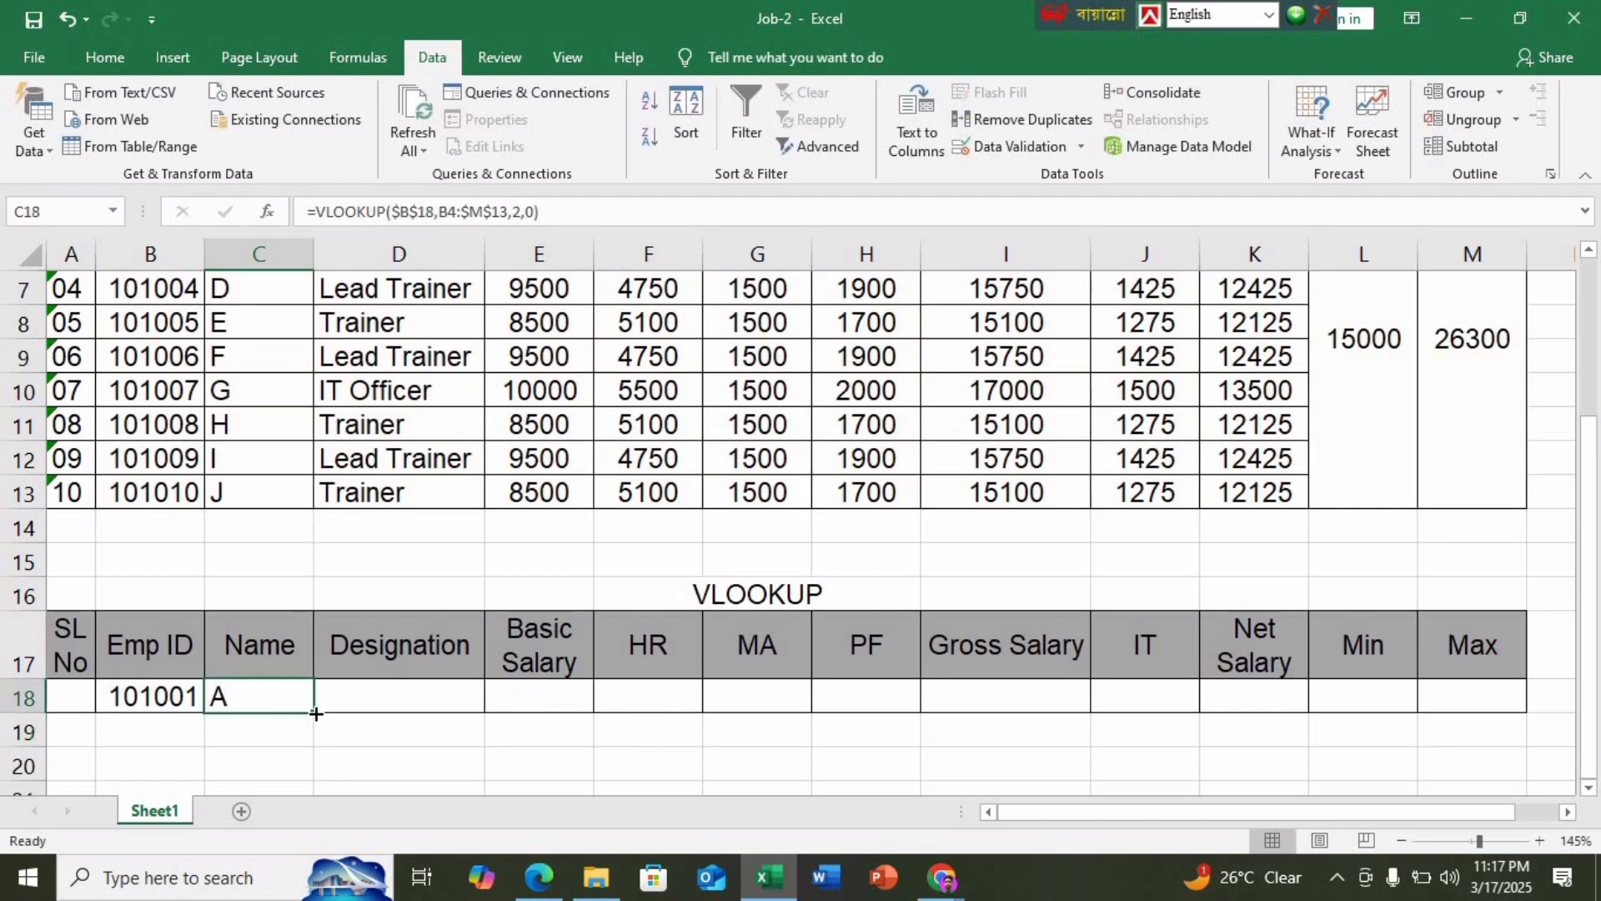
Fill C18's lookup across to M18 and change D18's column index to 3
drag(315, 714, 492, 709)
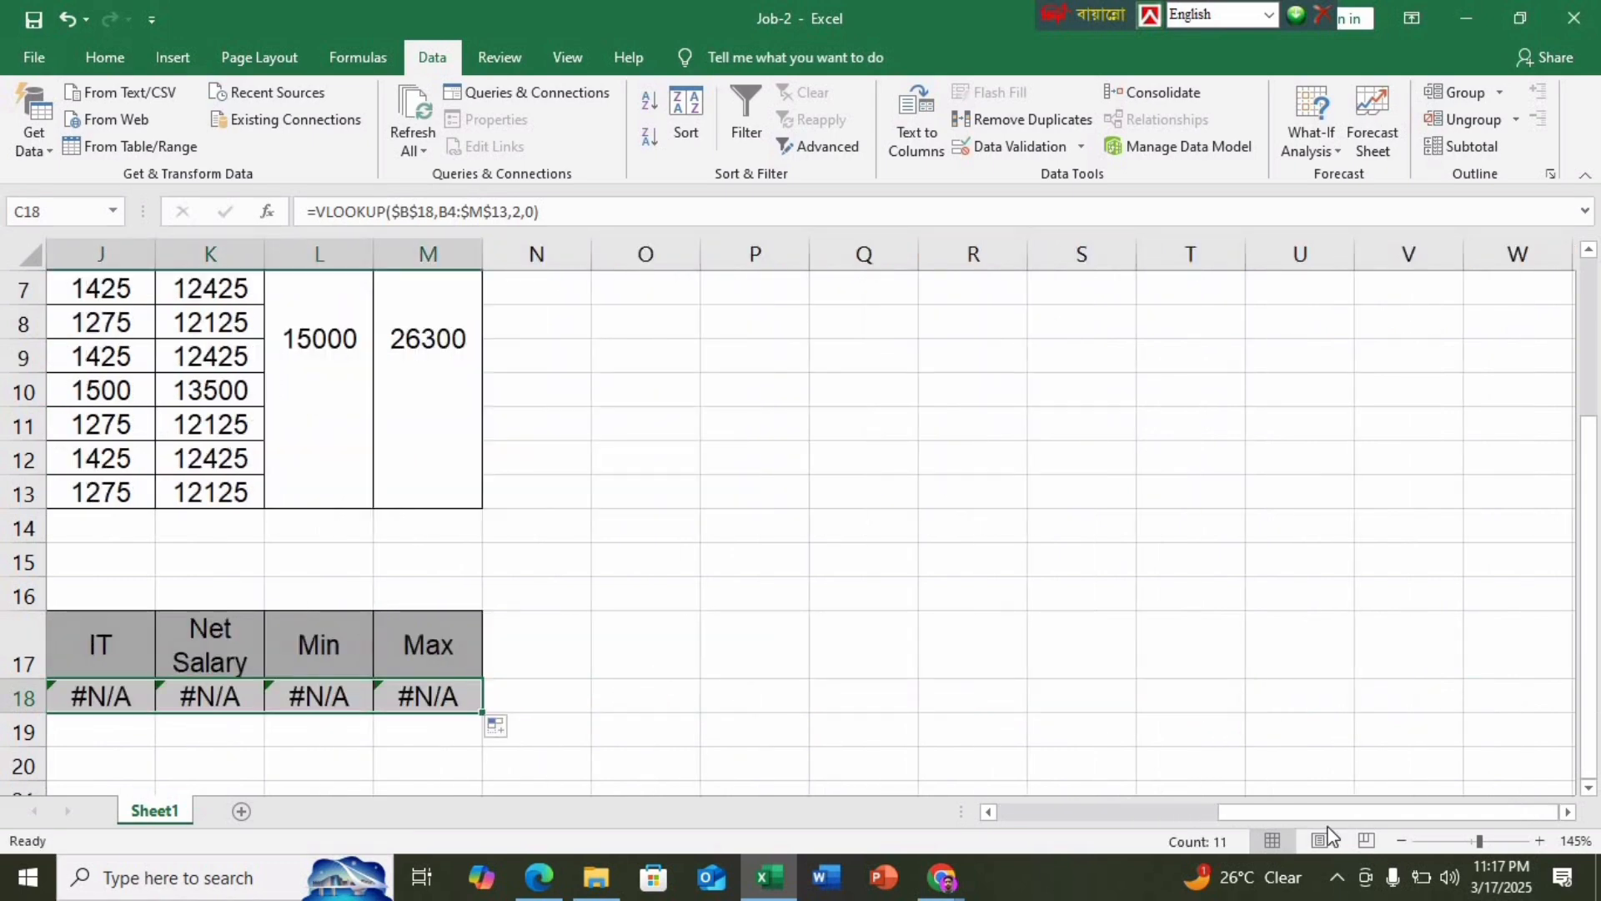
drag(1313, 813, 901, 817)
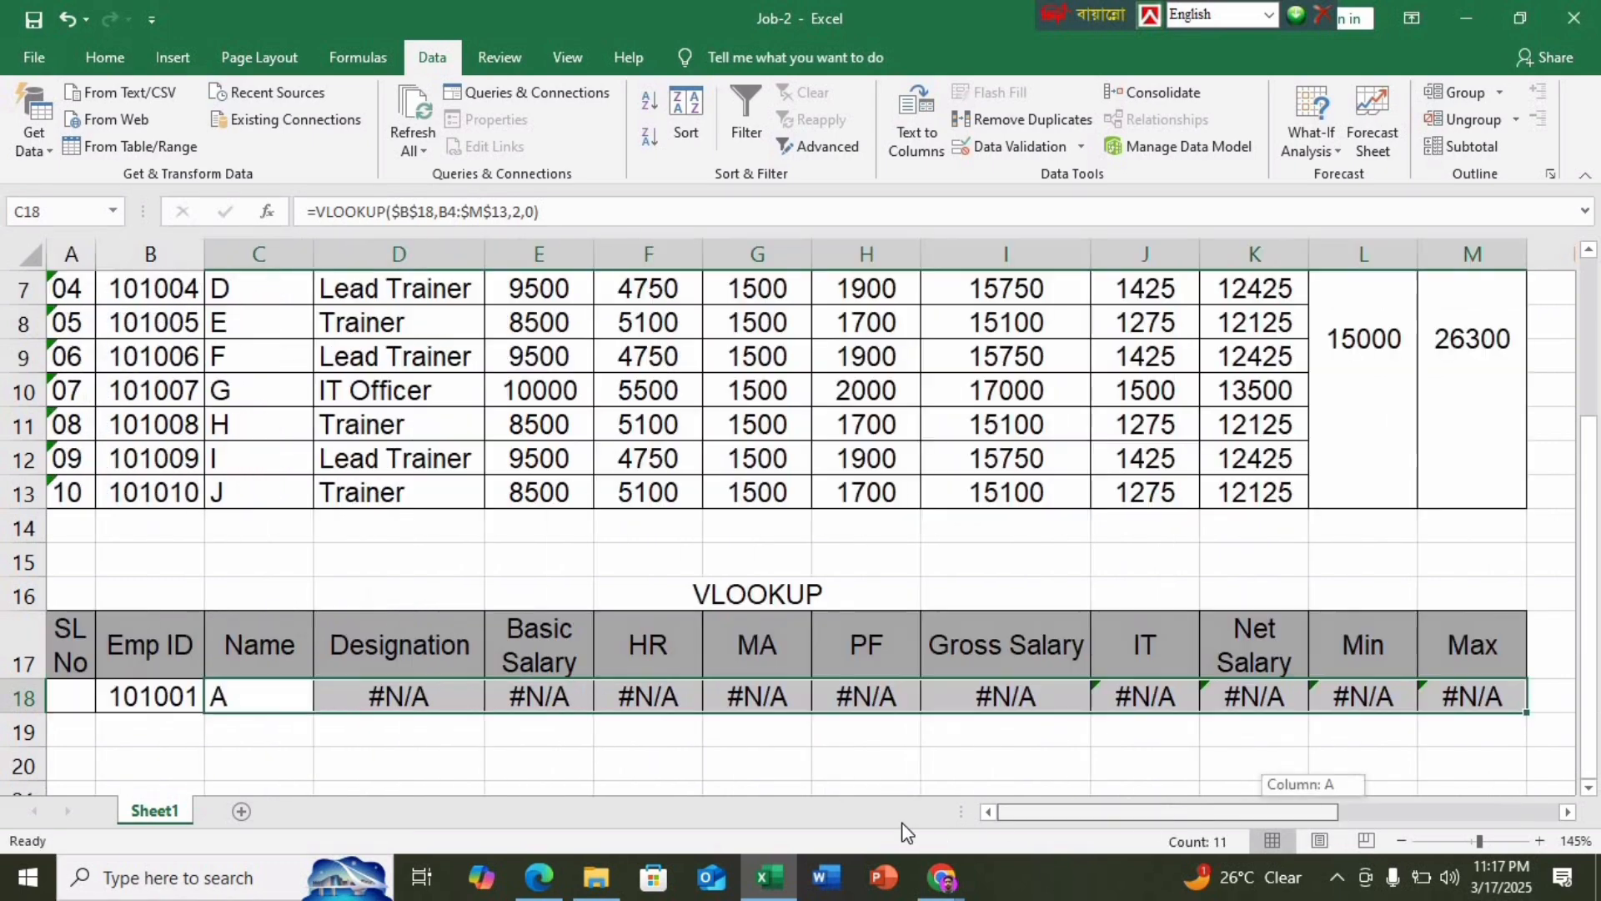
double_click(341, 699)
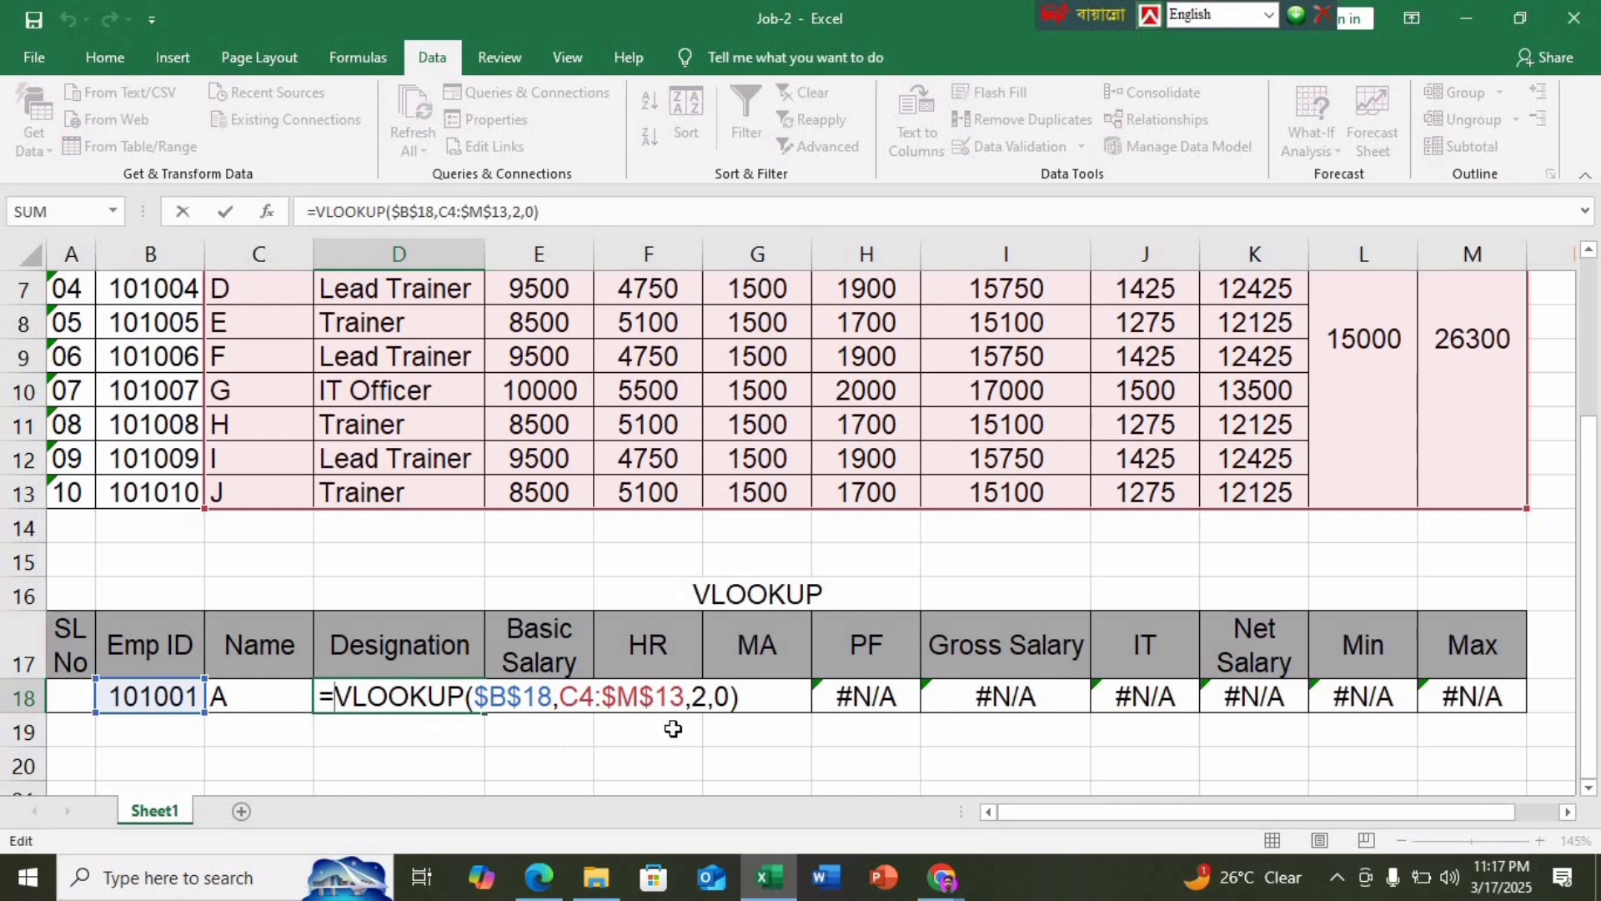
click(707, 697)
key(BackSpace)
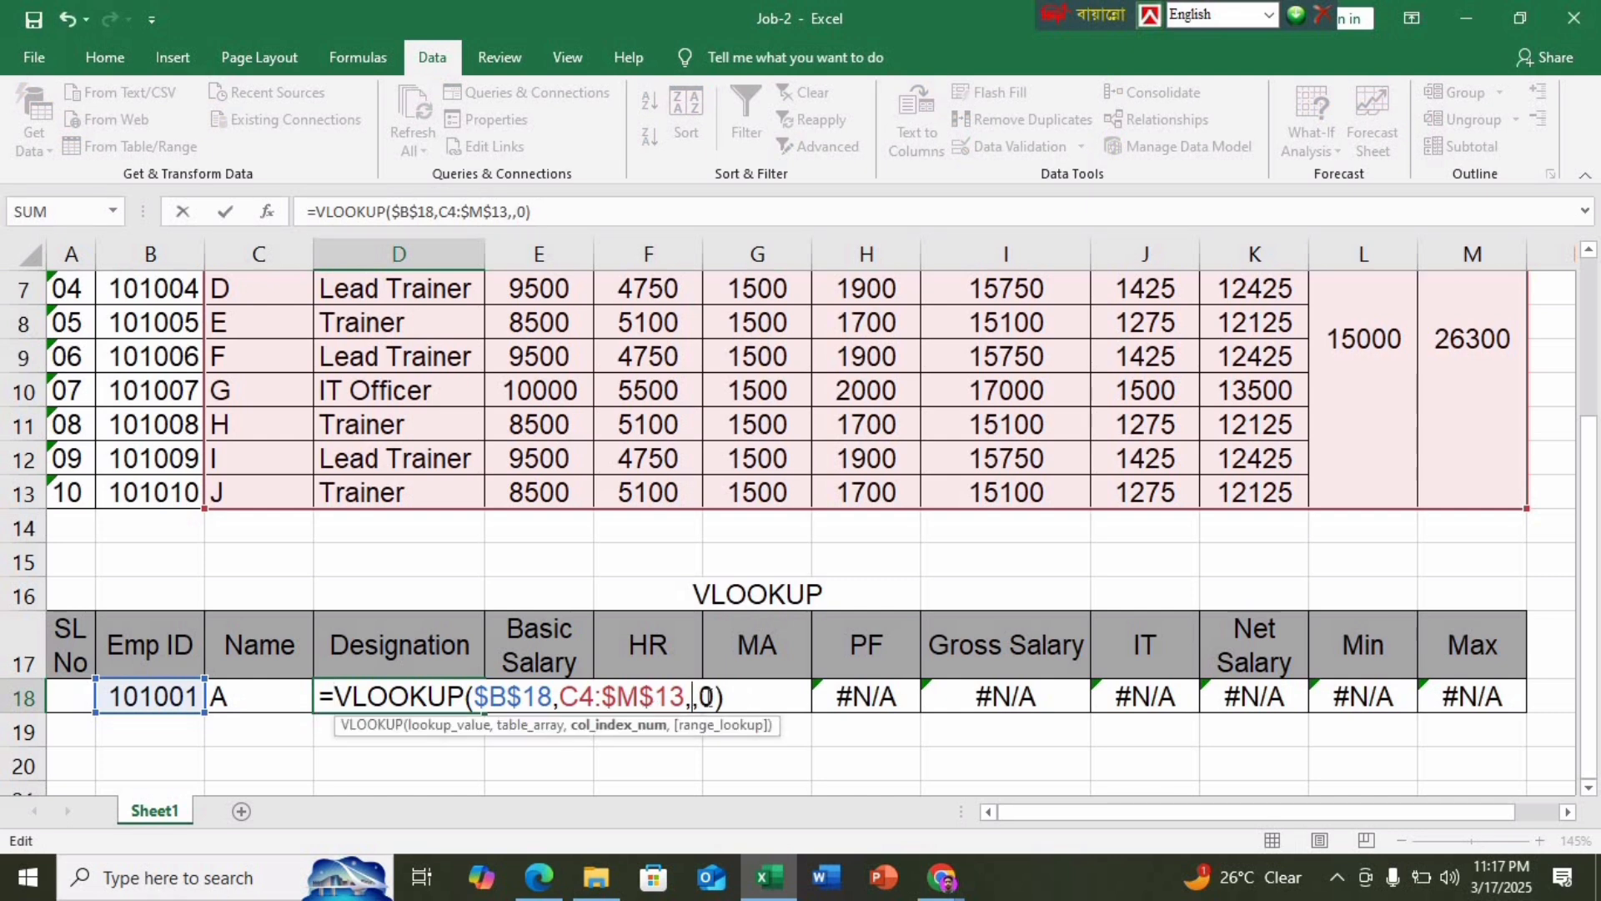
text(3)
key(Return)
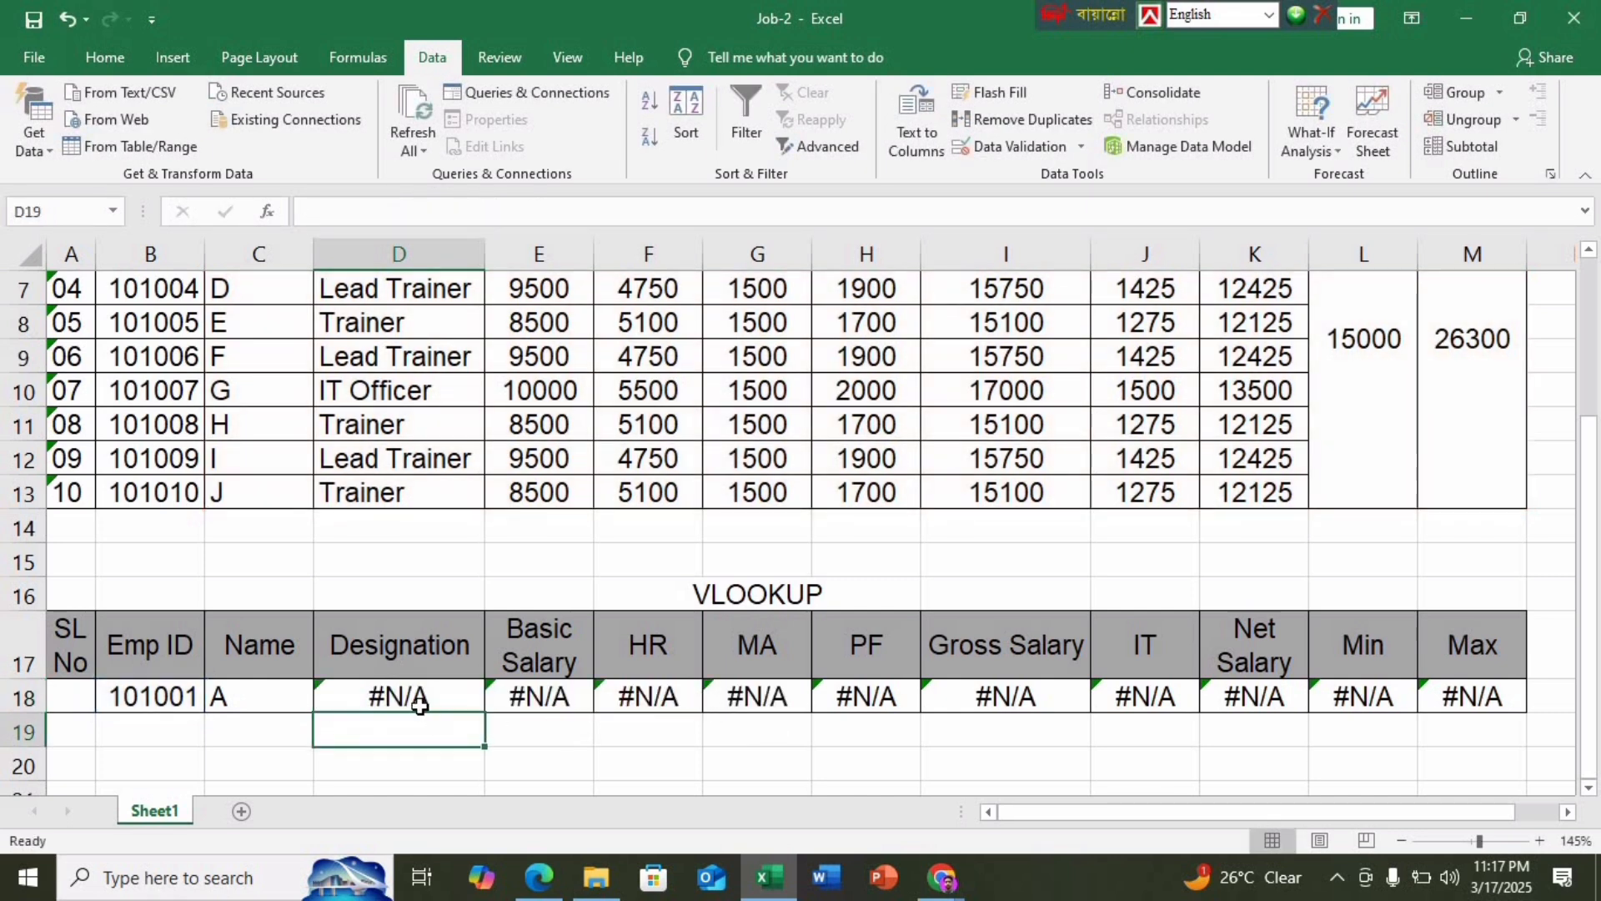
Compare D18's formula with C18's, then clear the Designation cell D18
click(422, 705)
click(235, 701)
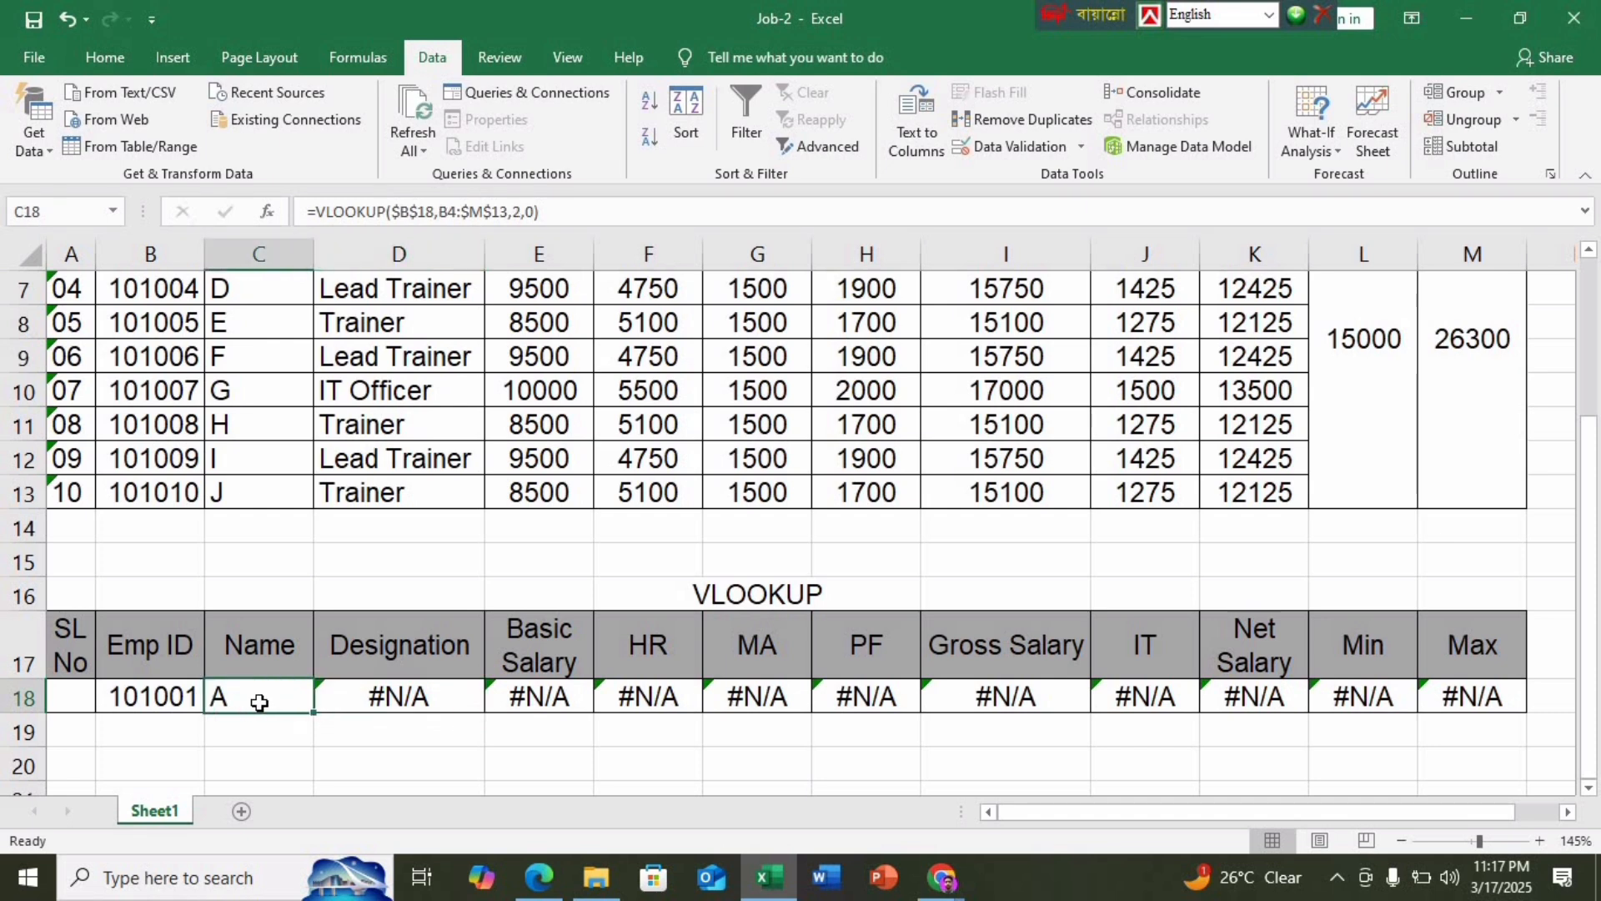
double_click(369, 699)
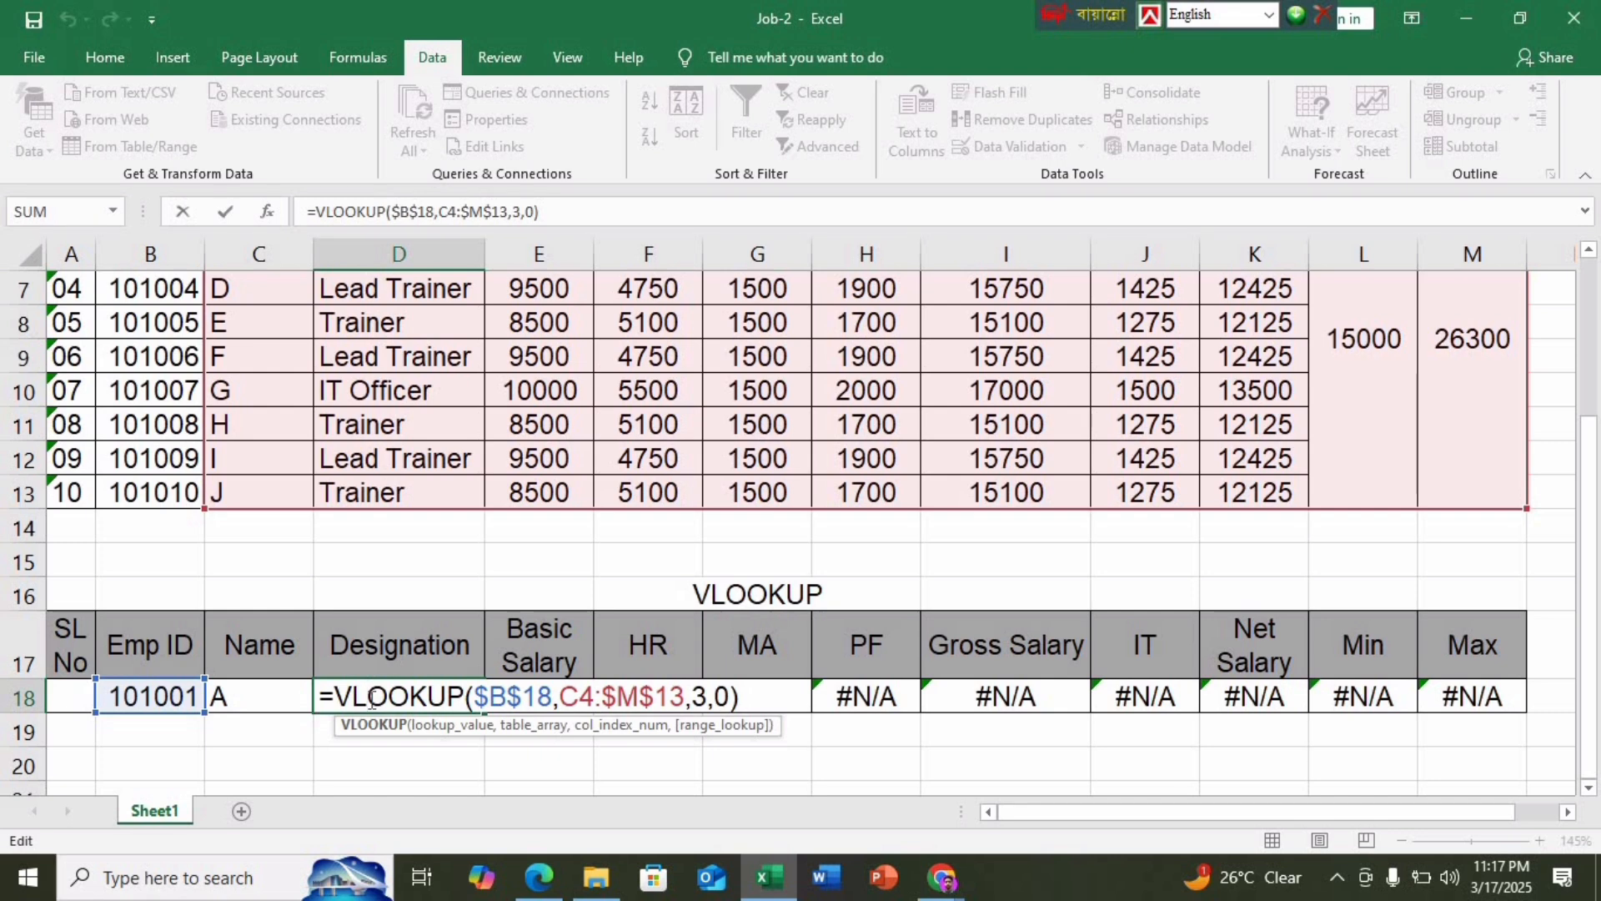
key(Return)
click(406, 688)
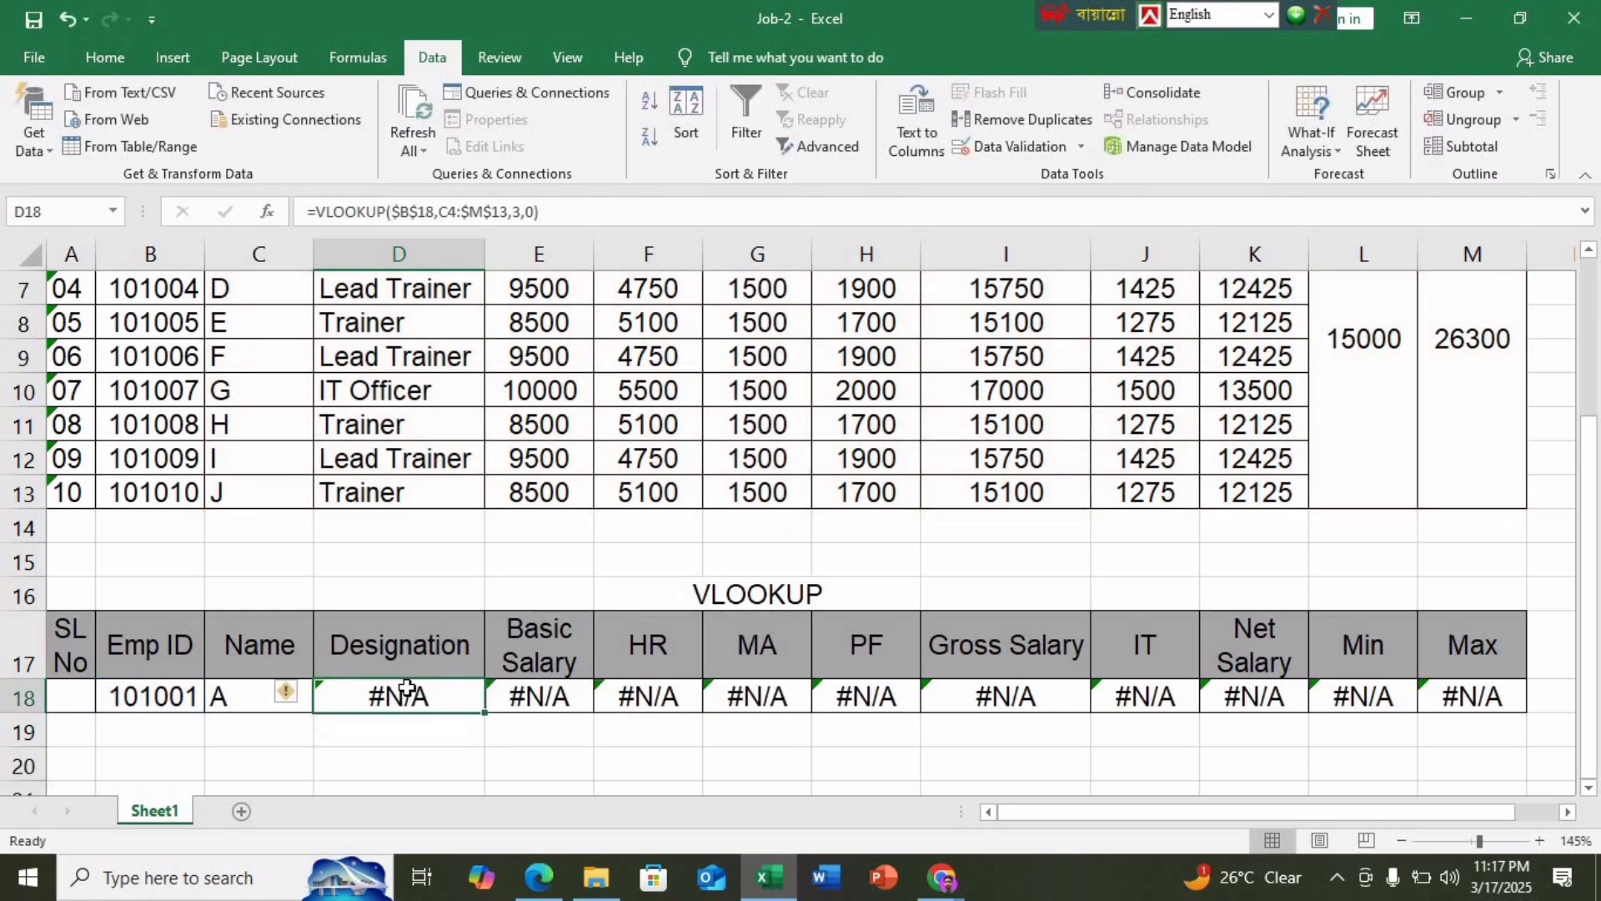
key(Delete)
click(400, 755)
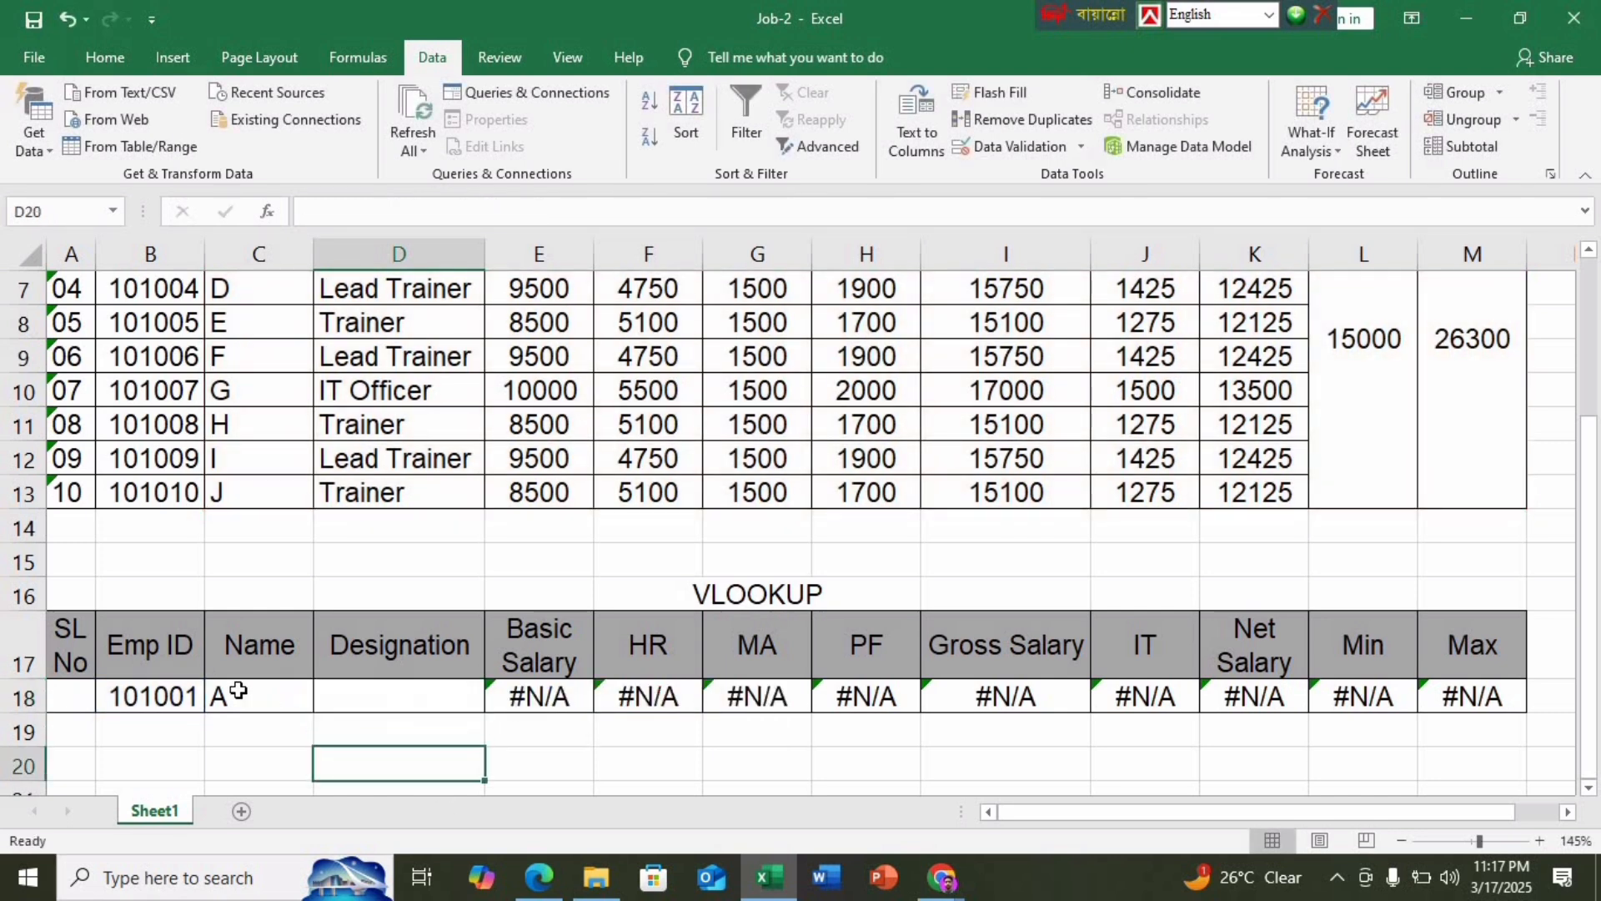
Reopen the Name formula in C18 for editing
click(239, 691)
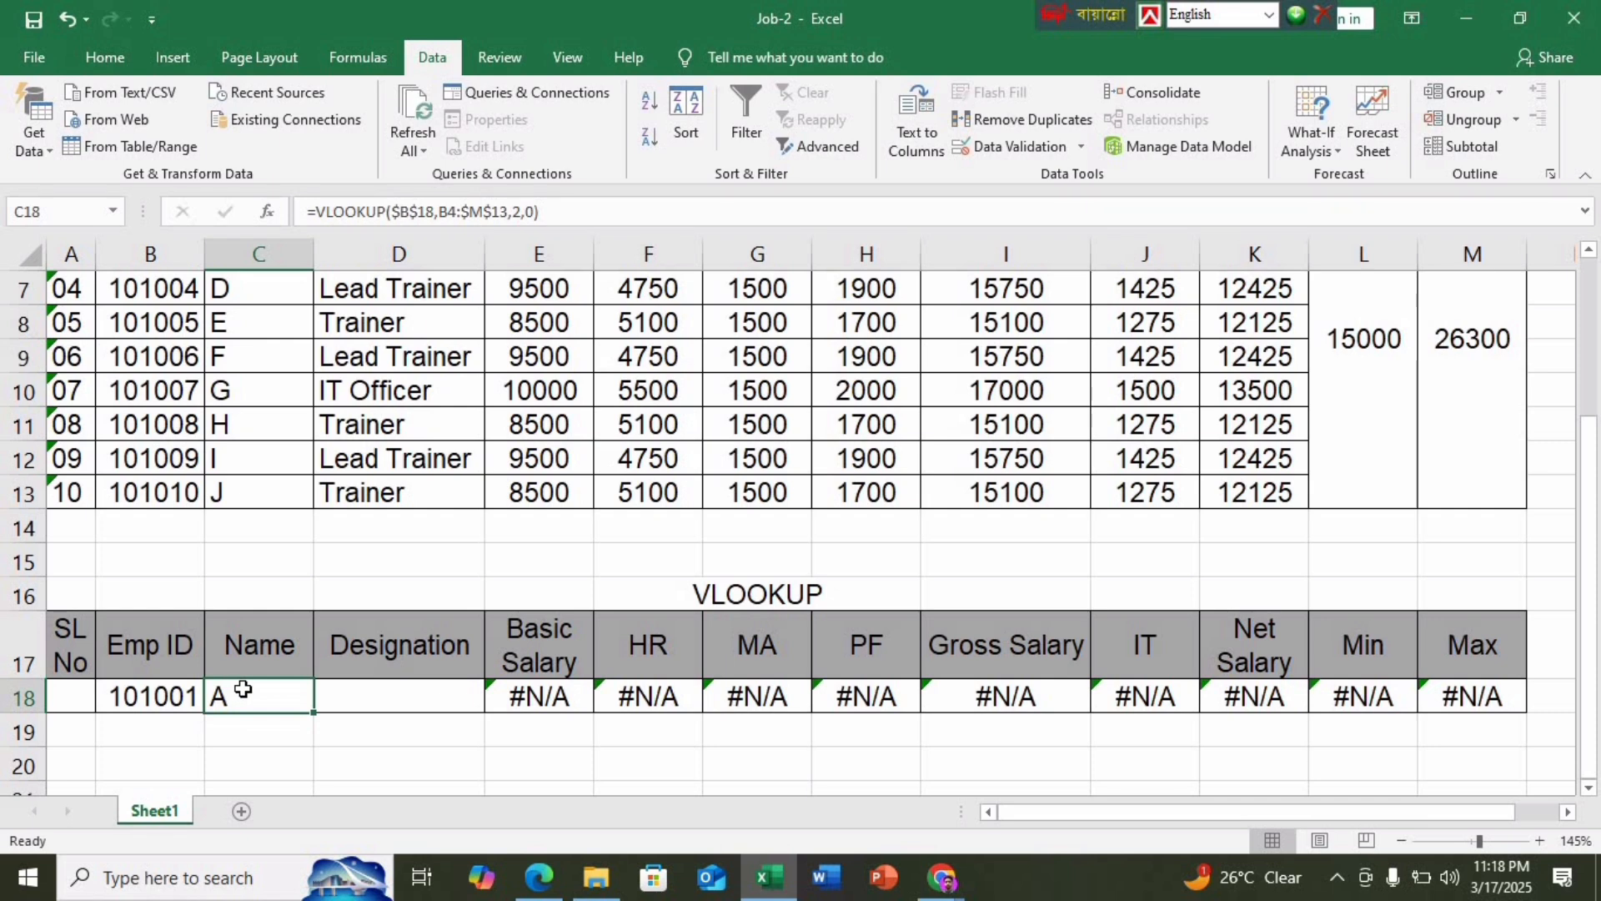
double_click(245, 691)
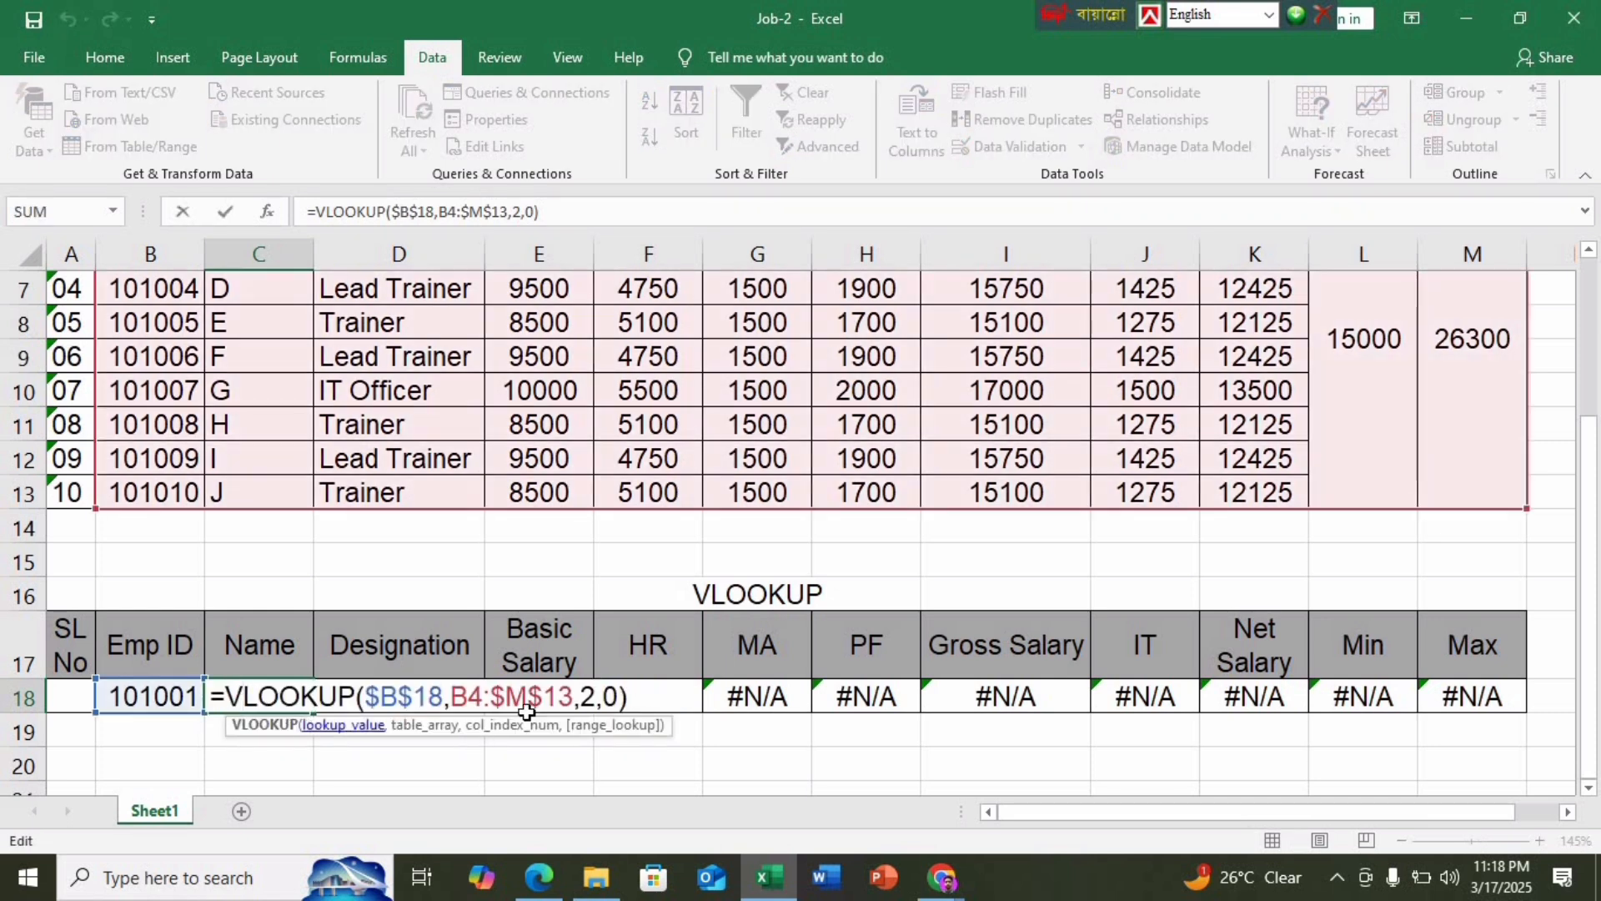
click(654, 690)
Rewrite C18 as =VLOOKUP($B$18,$B$4:$K$13,2,0), returning A
key(BackSpace)
key(BackSpace)
key(BackSpace)
key(BackSpace)
key(BackSpace)
key(BackSpace)
key(BackSpace)
key(BackSpace)
key(BackSpace)
key(BackSpace)
key(BackSpace)
key(BackSpace)
key(BackSpace)
key(BackSpace)
key(BackSpace)
key(BackSpace)
key(BackSpace)
key(BackSpace)
key(BackSpace)
key(BackSpace)
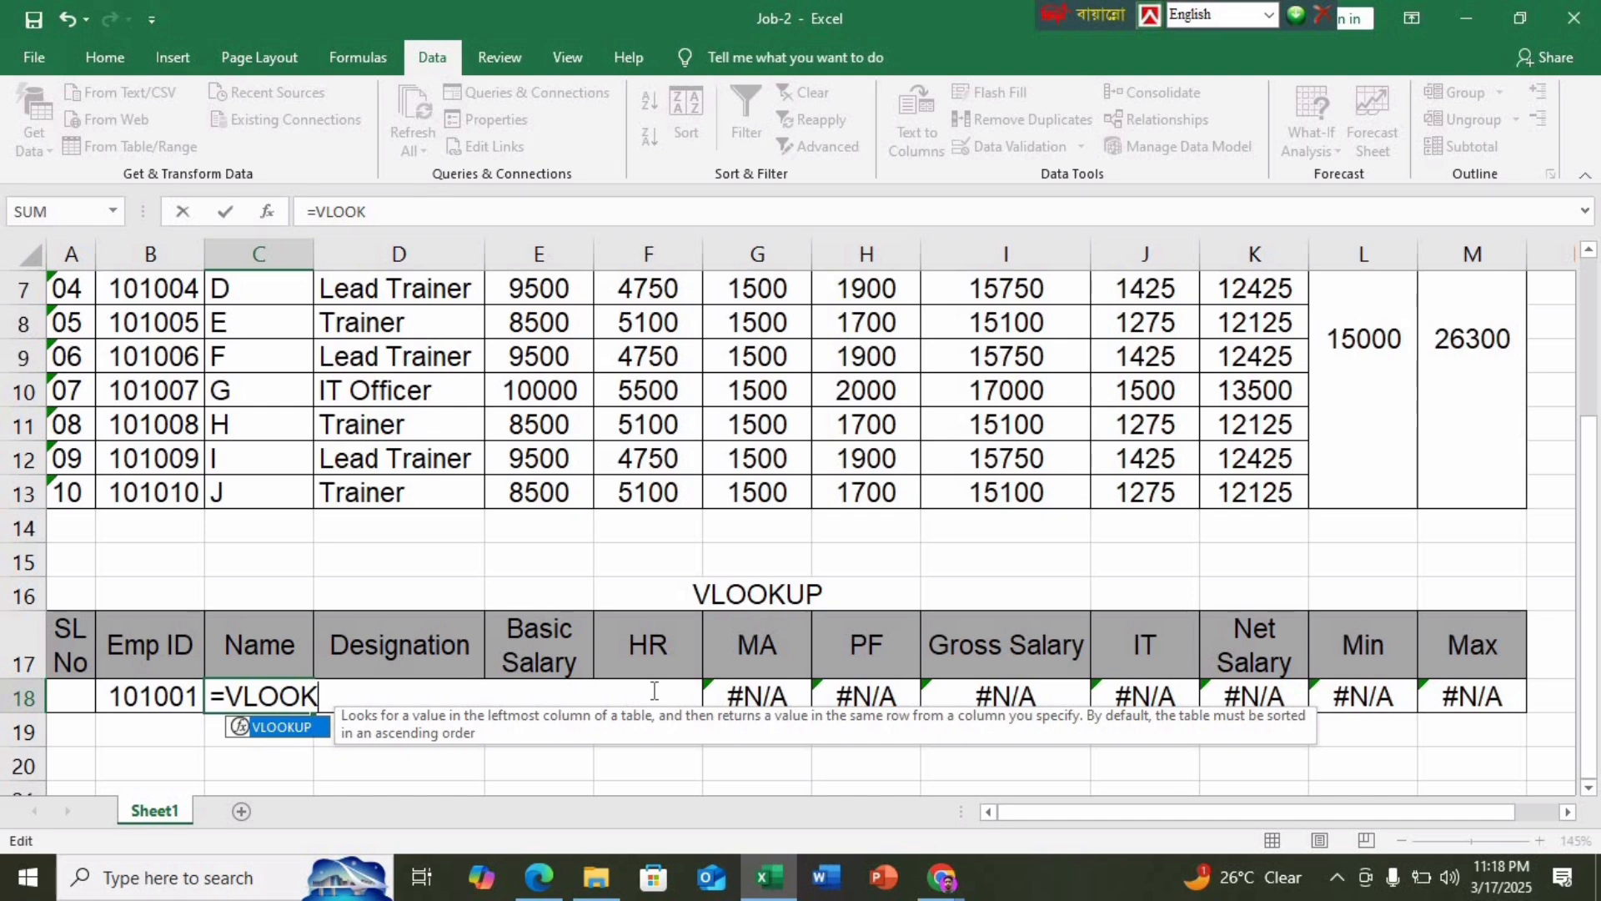
text(UP()
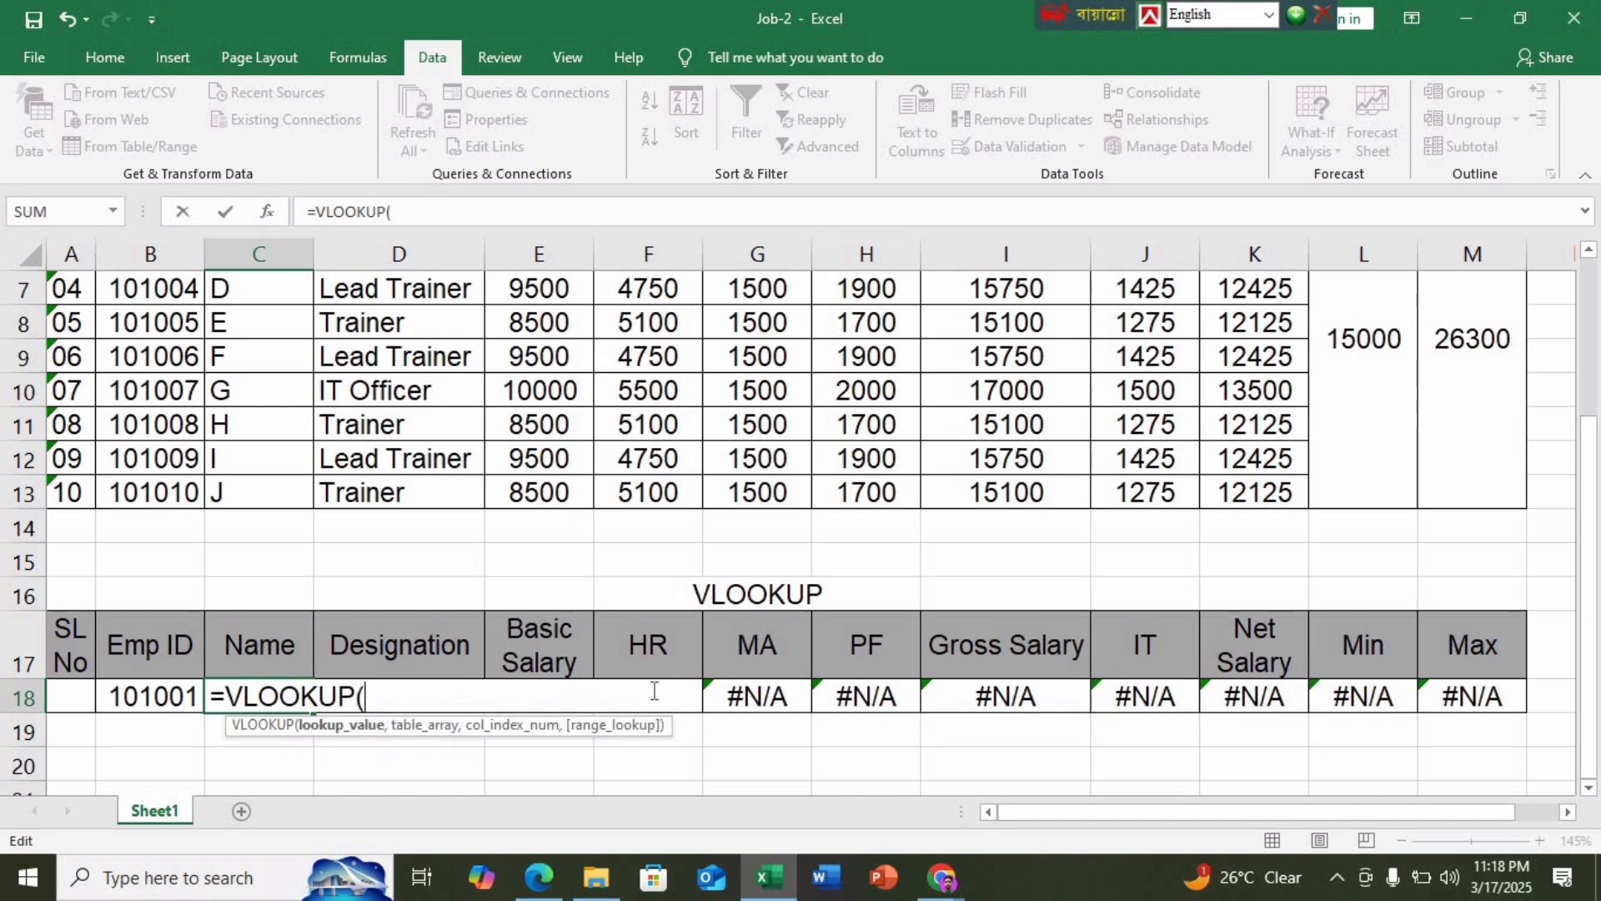
click(177, 702)
key(F4)
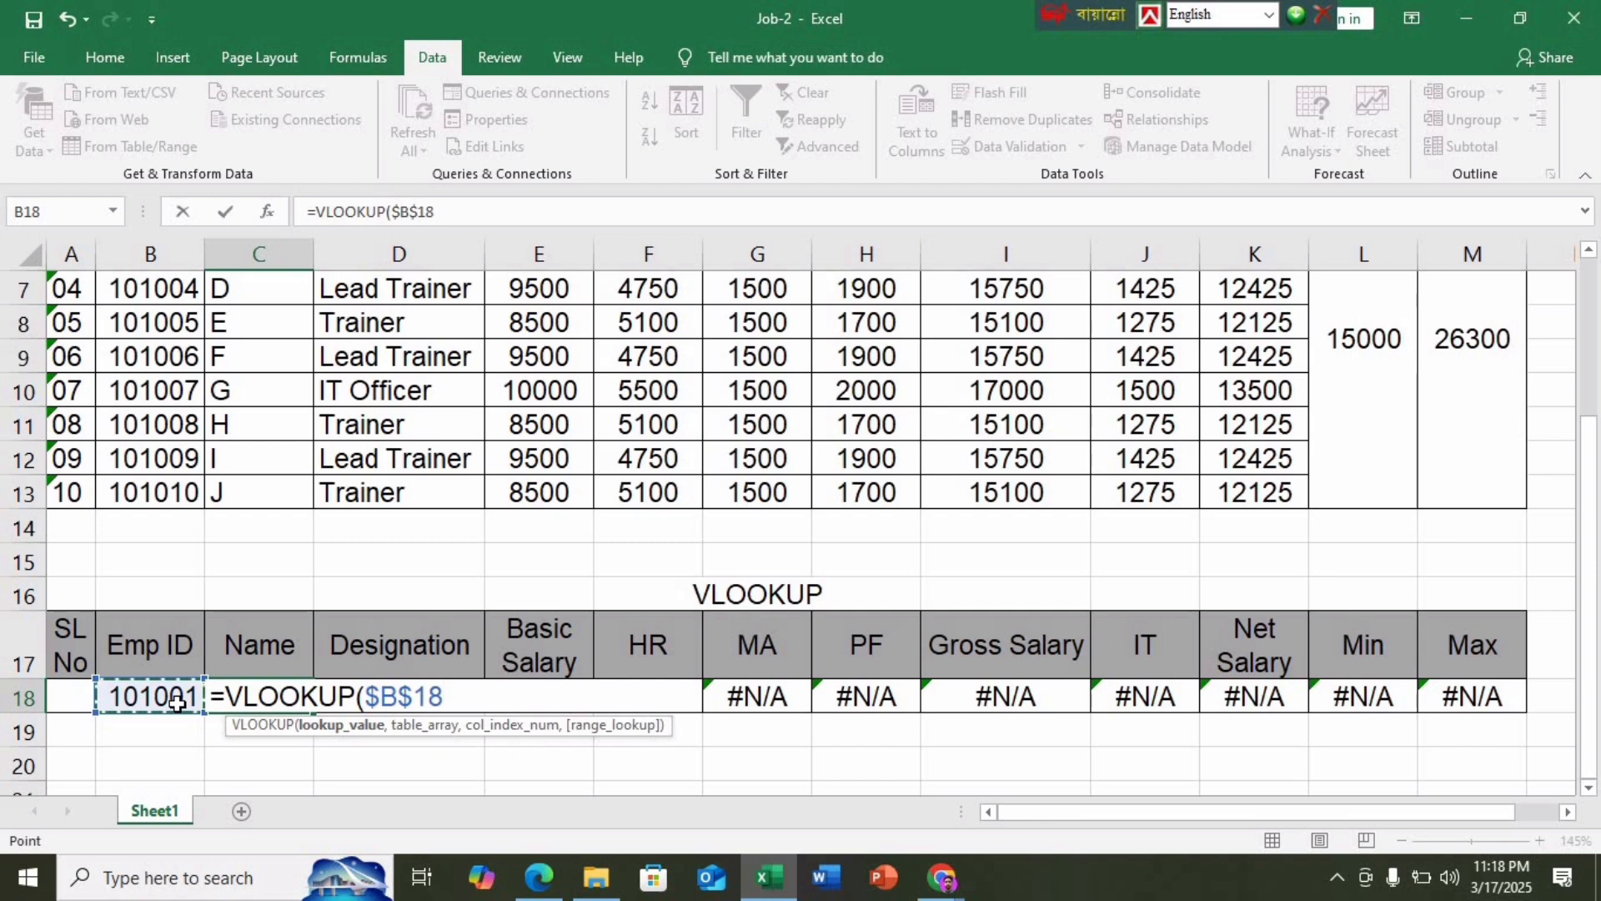
text(,)
scroll(156, 454, up, 2)
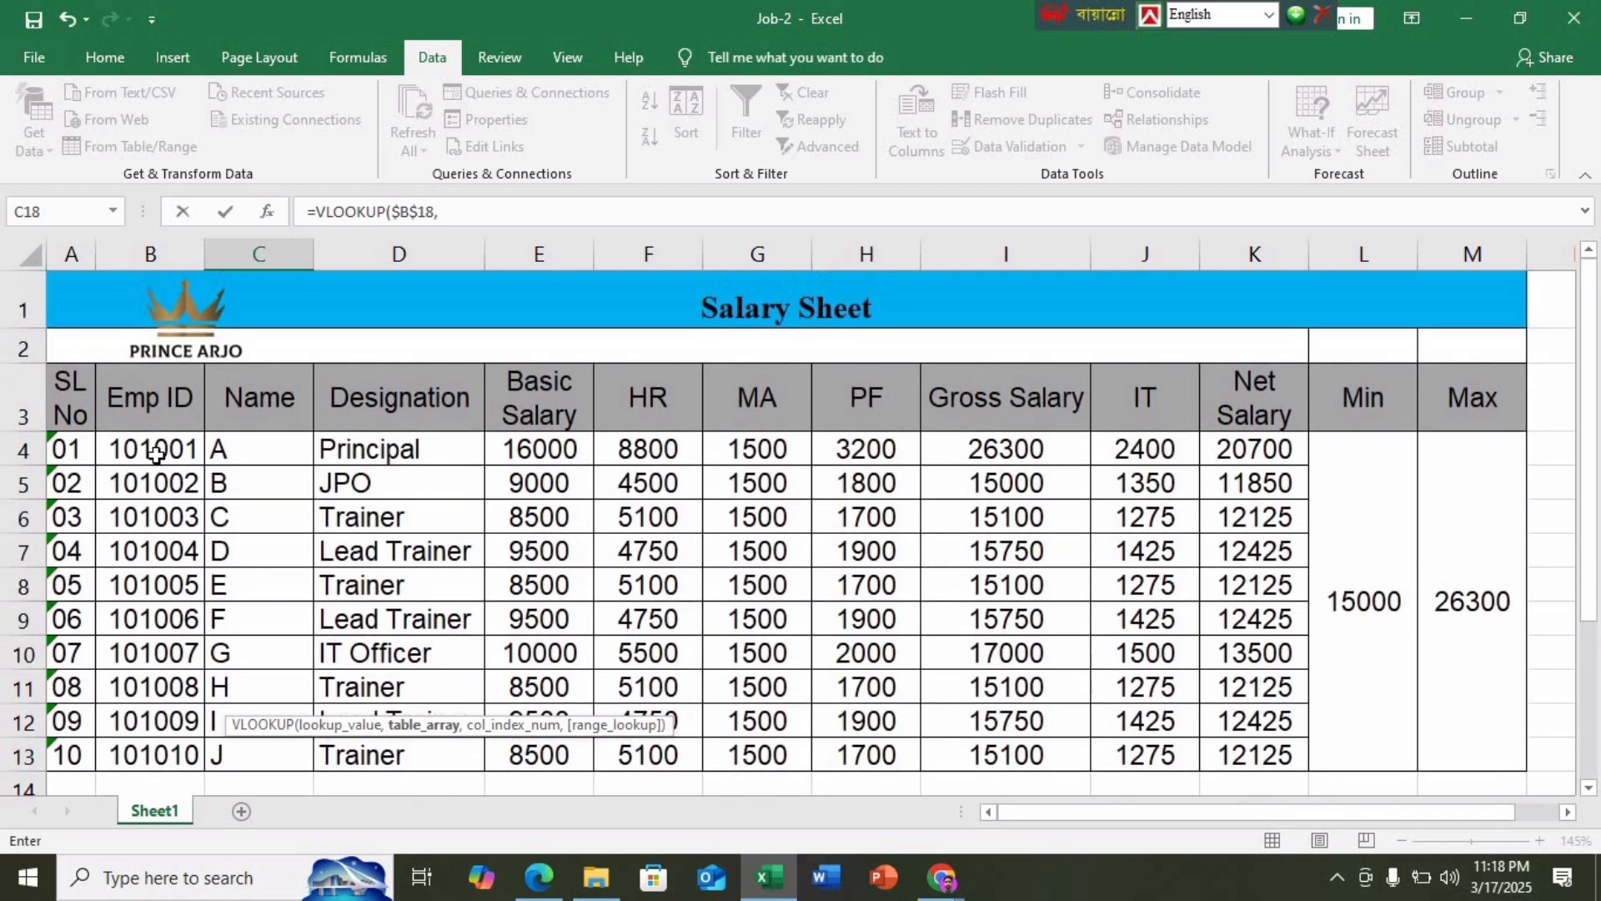
drag(156, 454, 1298, 738)
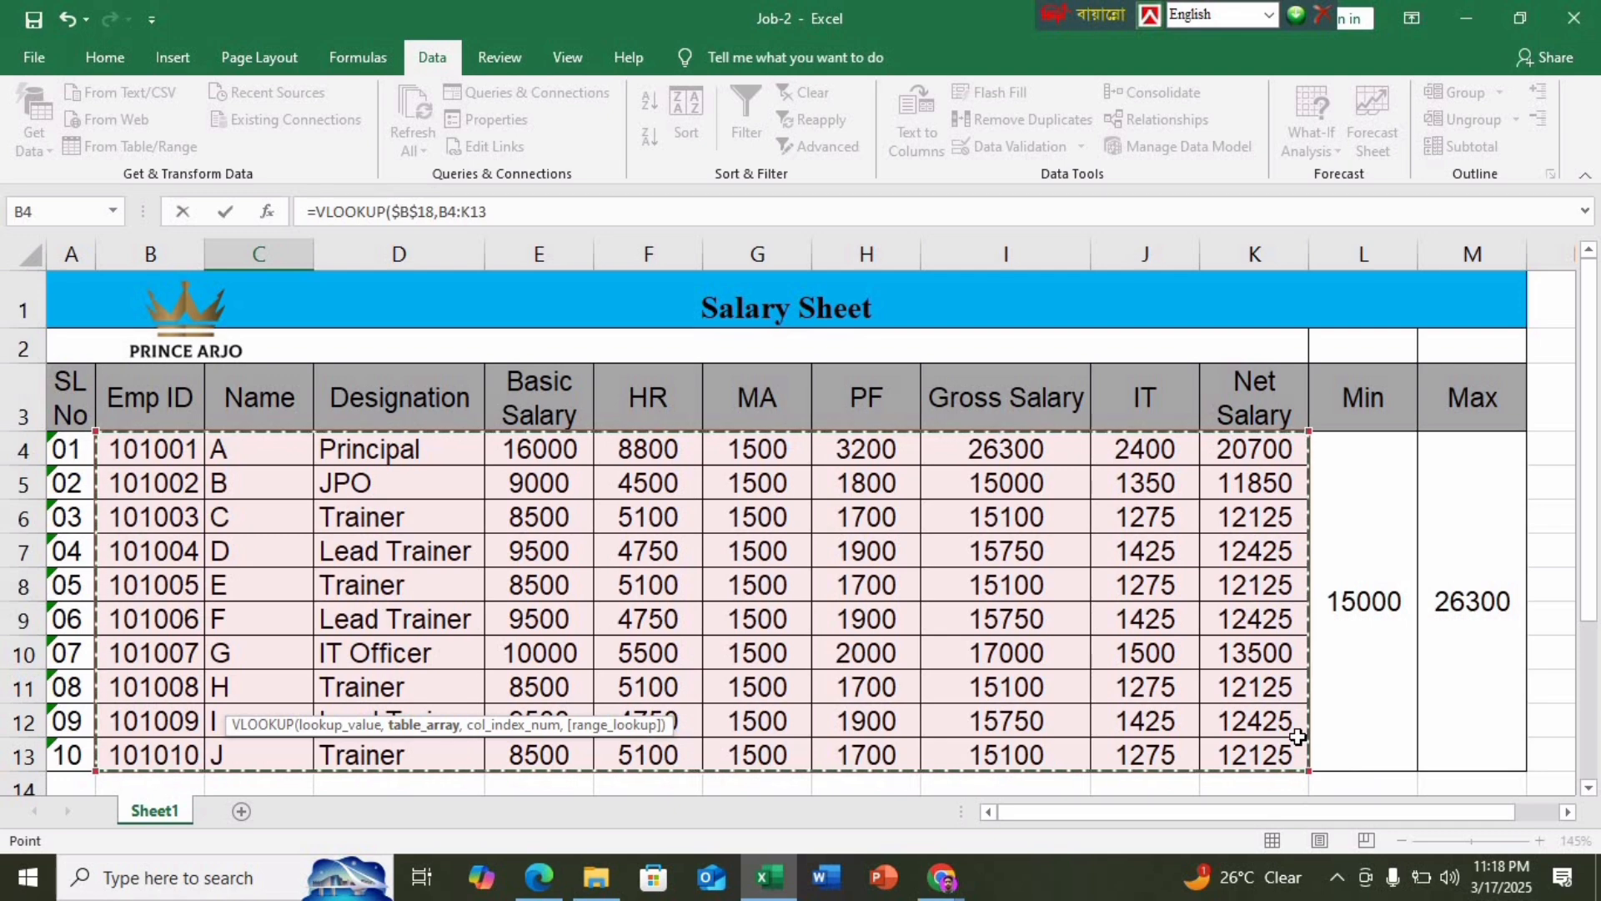
key(F4)
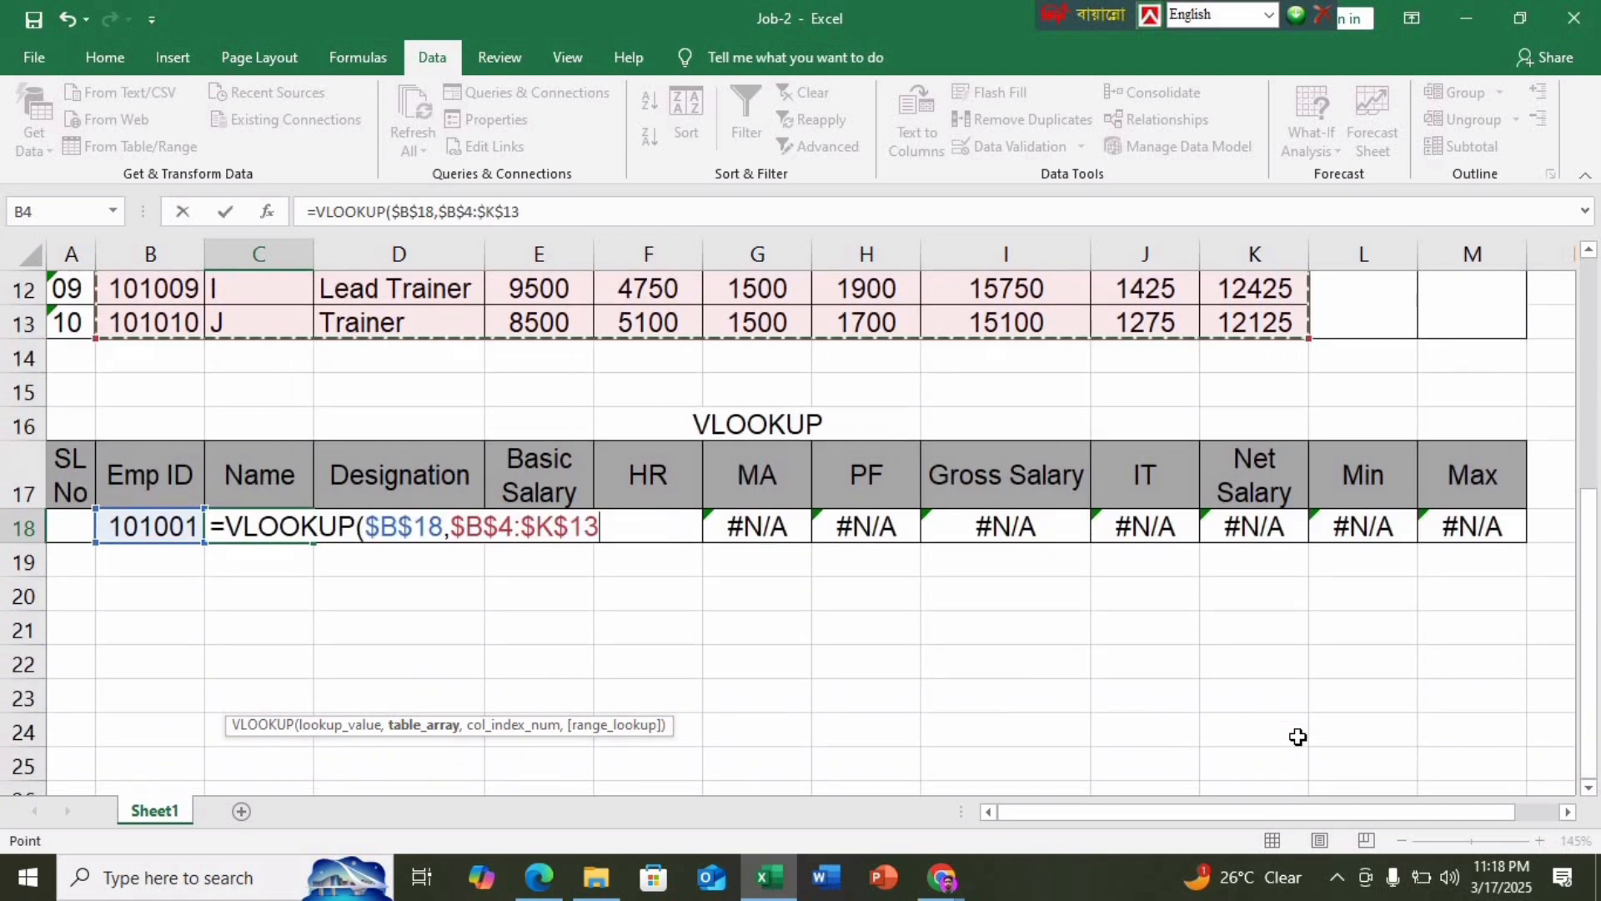
text(,)
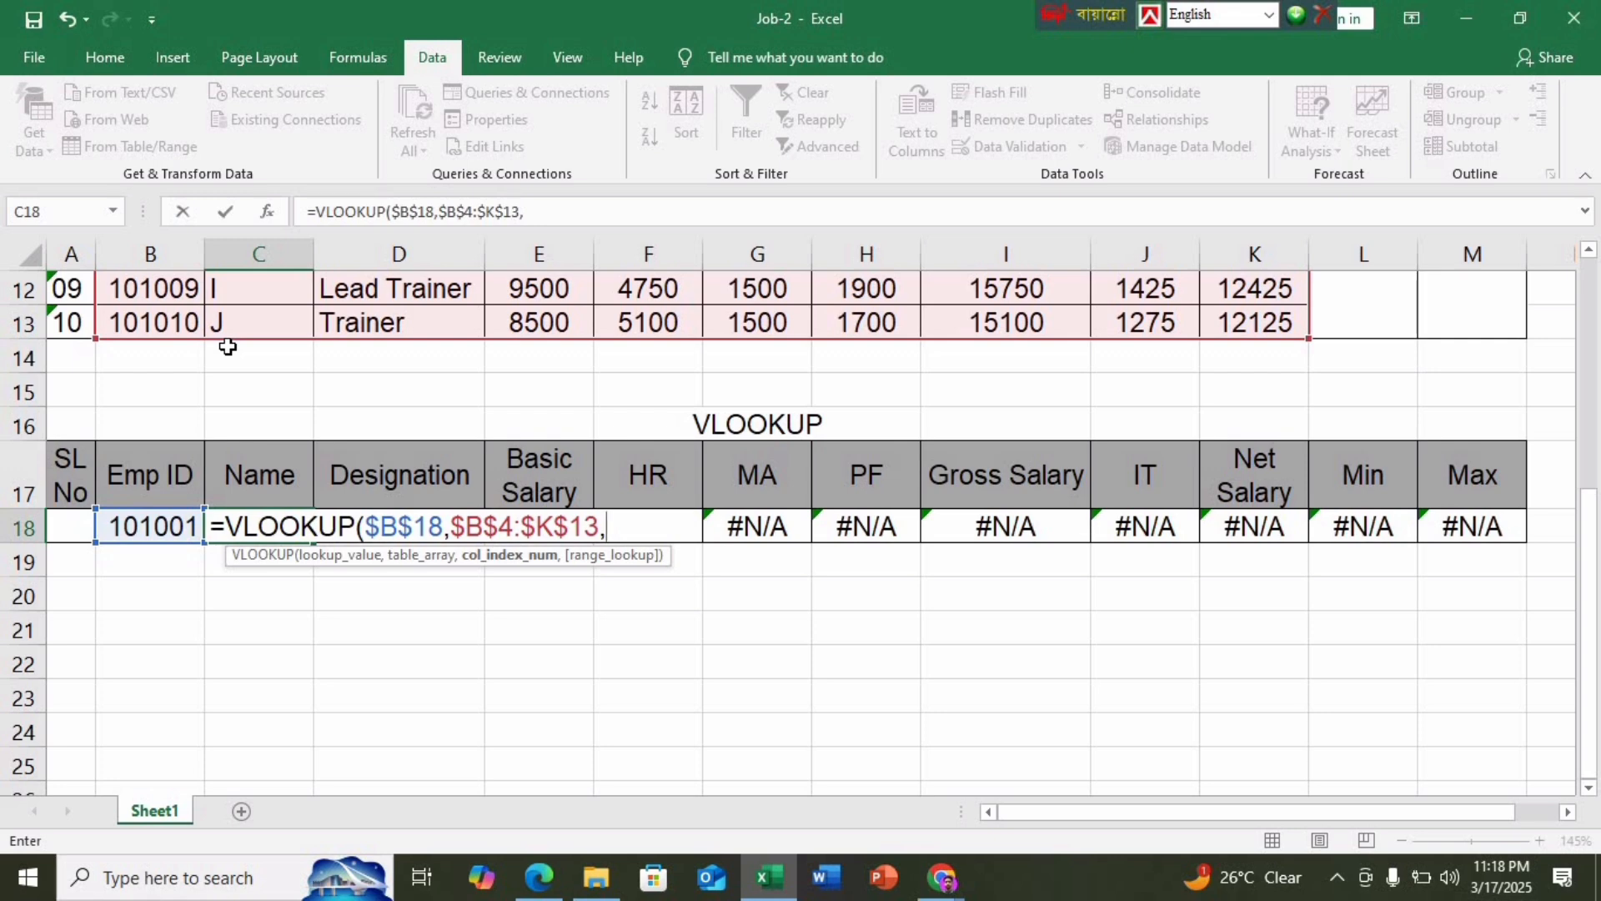
text(2,)
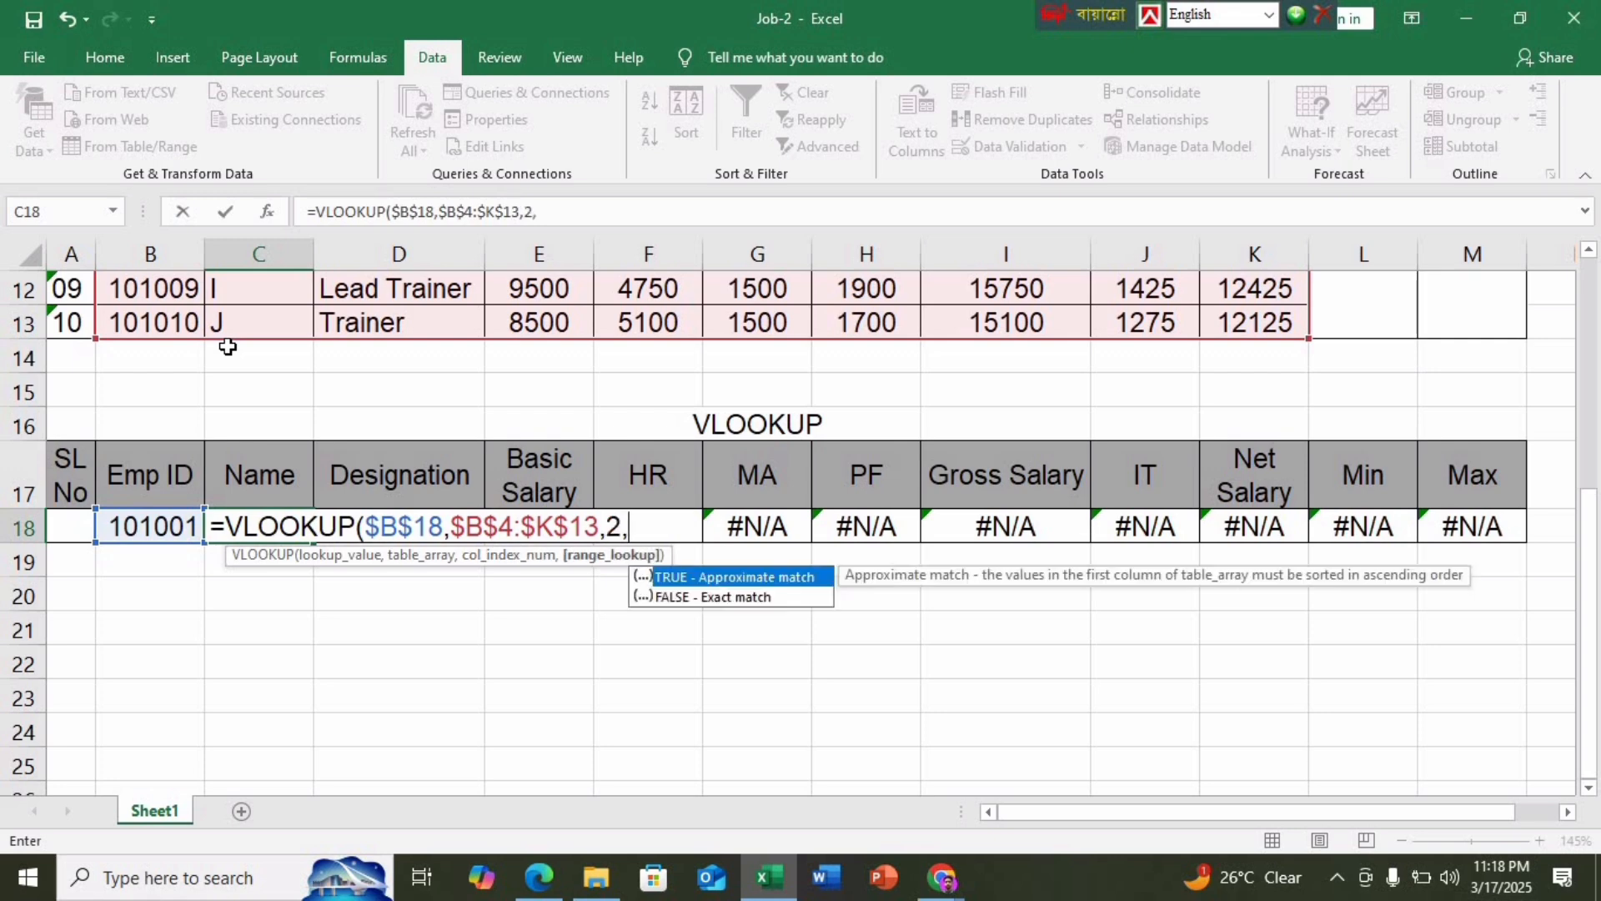
text(0)
key(Return)
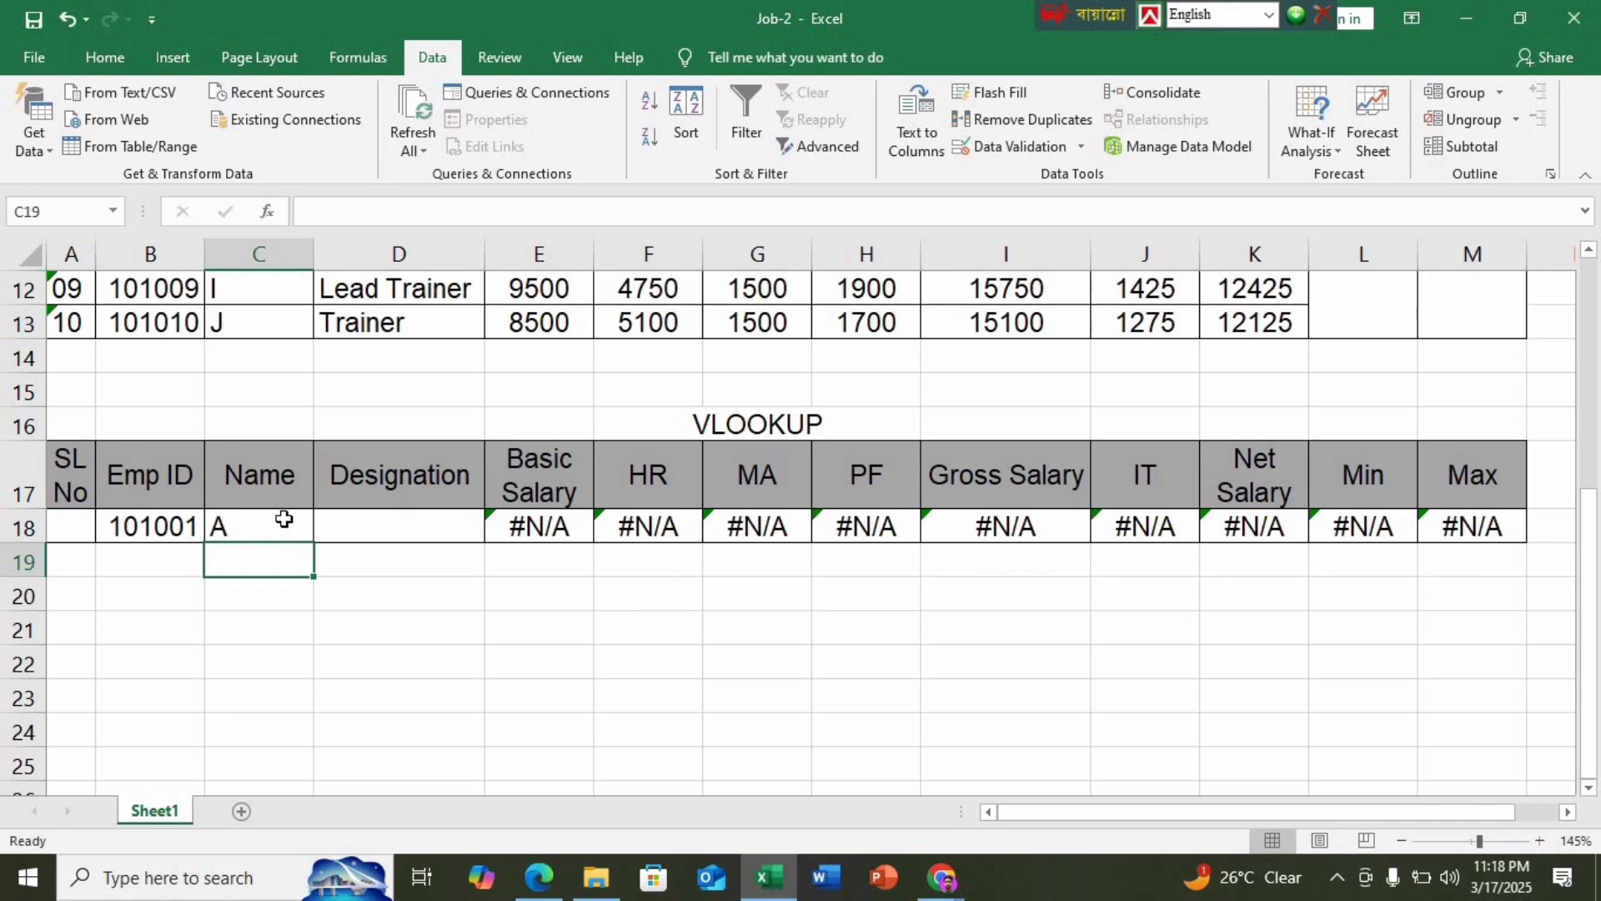
Fill C18's lookup across D18:M18 so each shows A, then inspect D18 and the Min formula
click(284, 521)
drag(622, 547, 1485, 553)
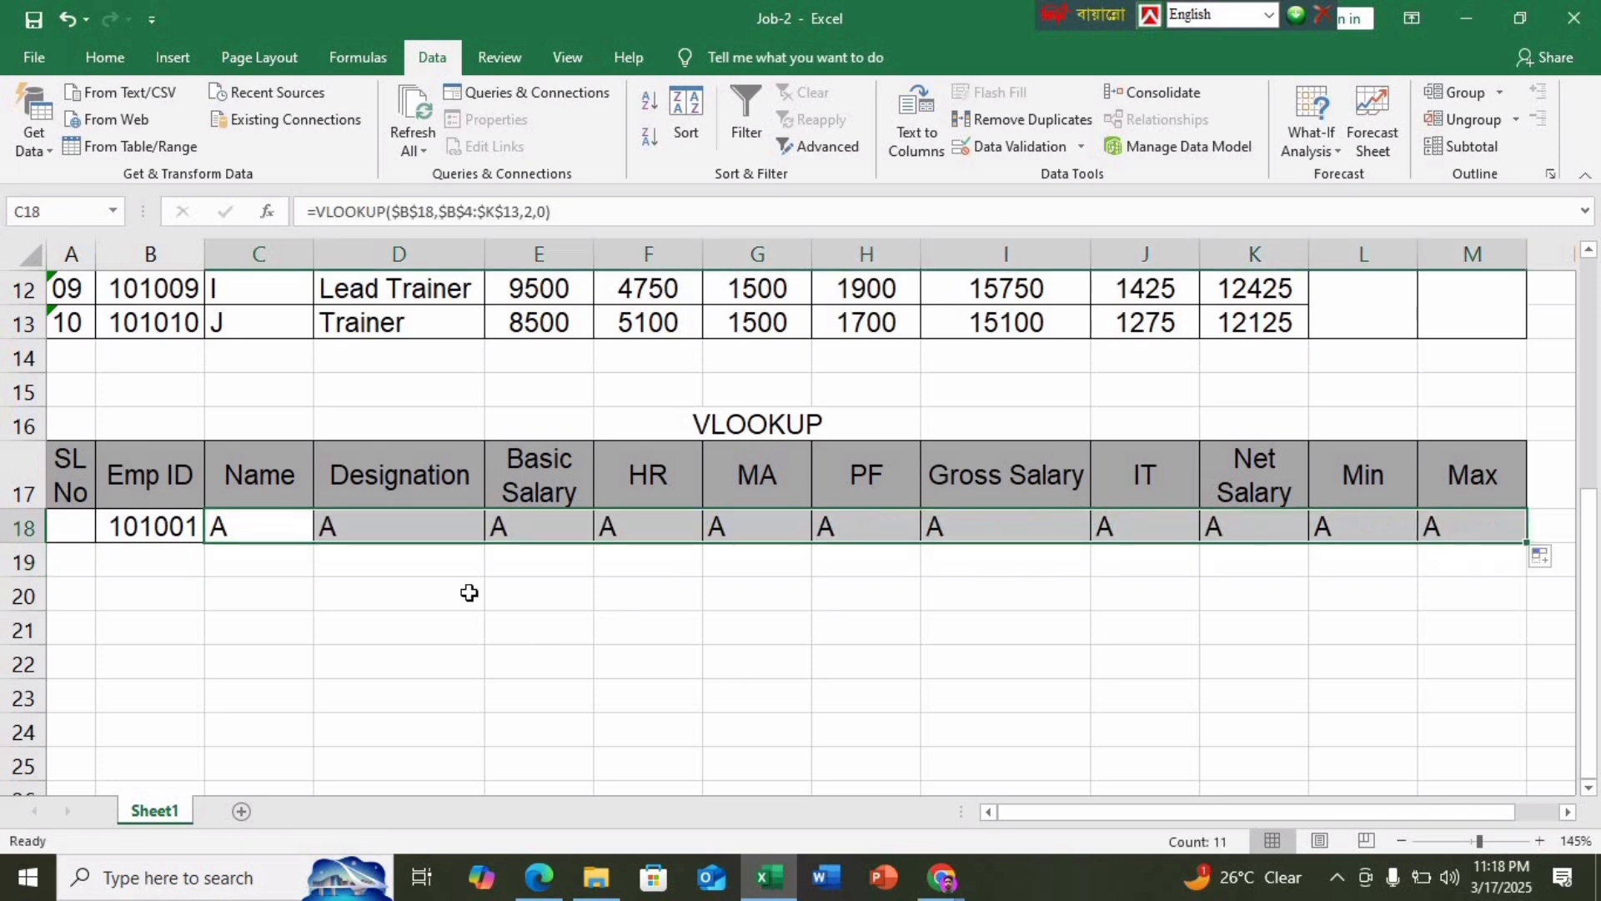
double_click(354, 529)
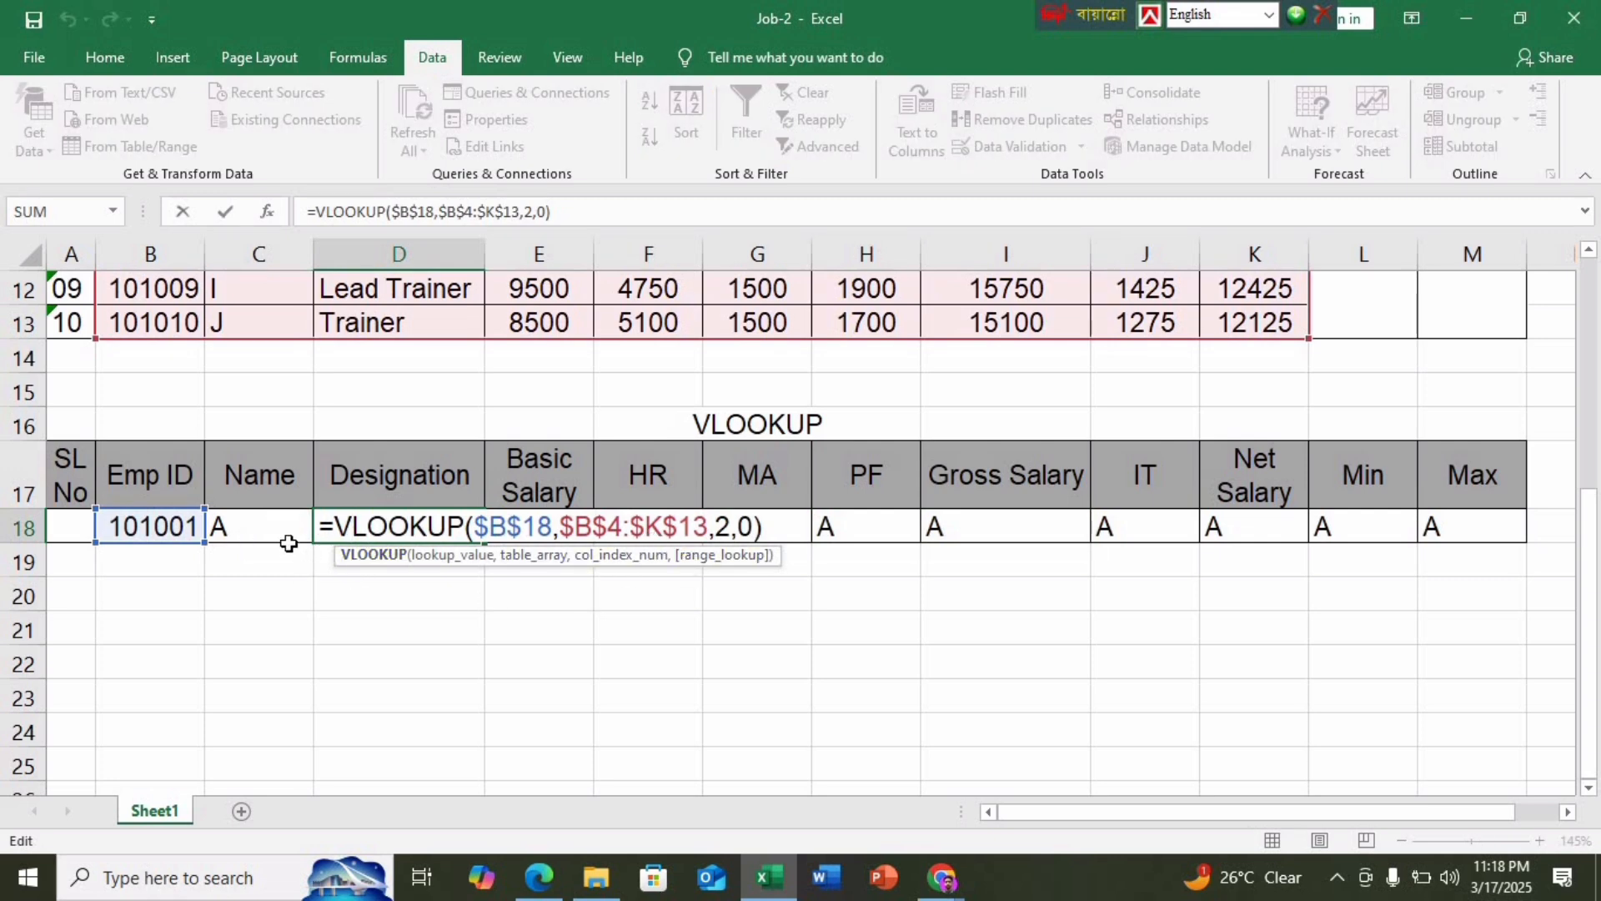
scroll(1268, 405, up, 1)
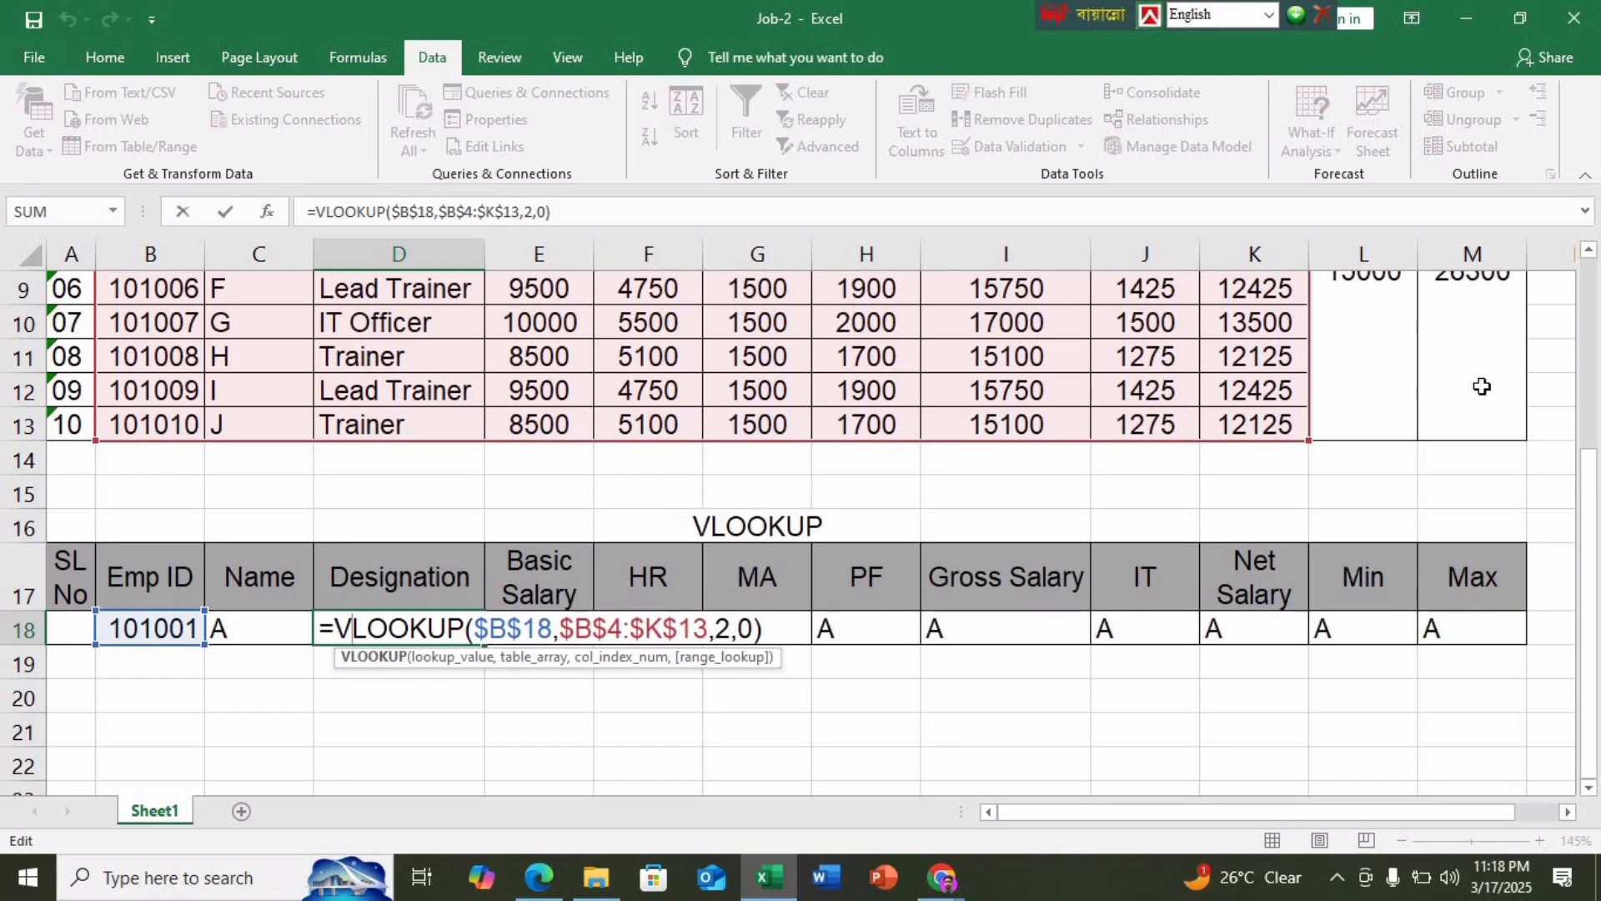
scroll(1393, 388, up, 3)
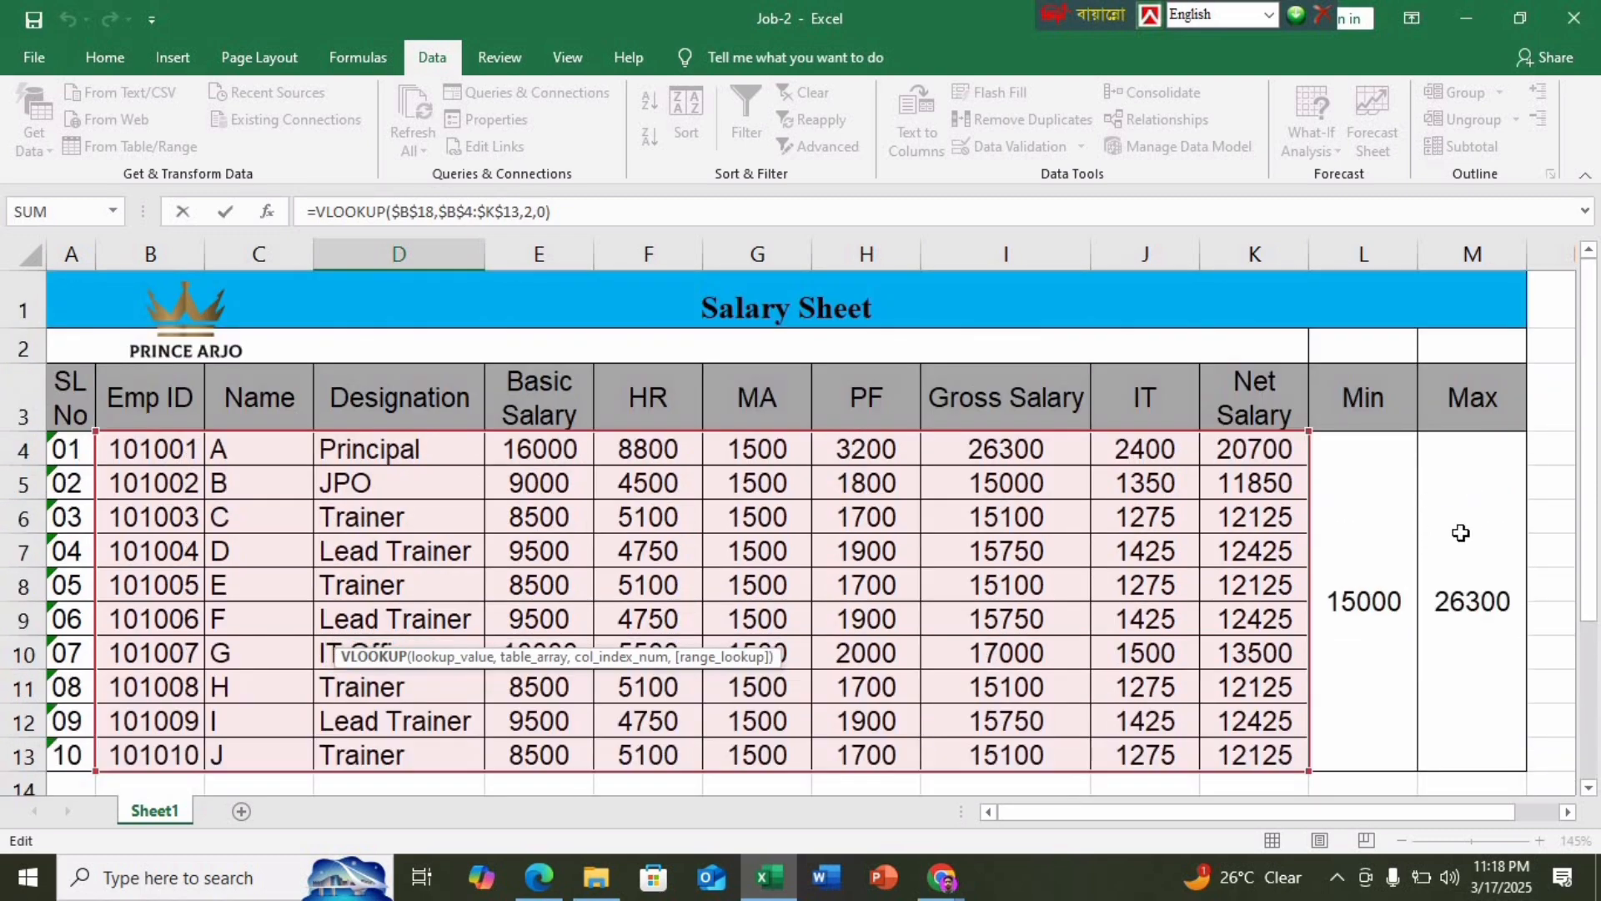
scroll(1330, 584, down, 2)
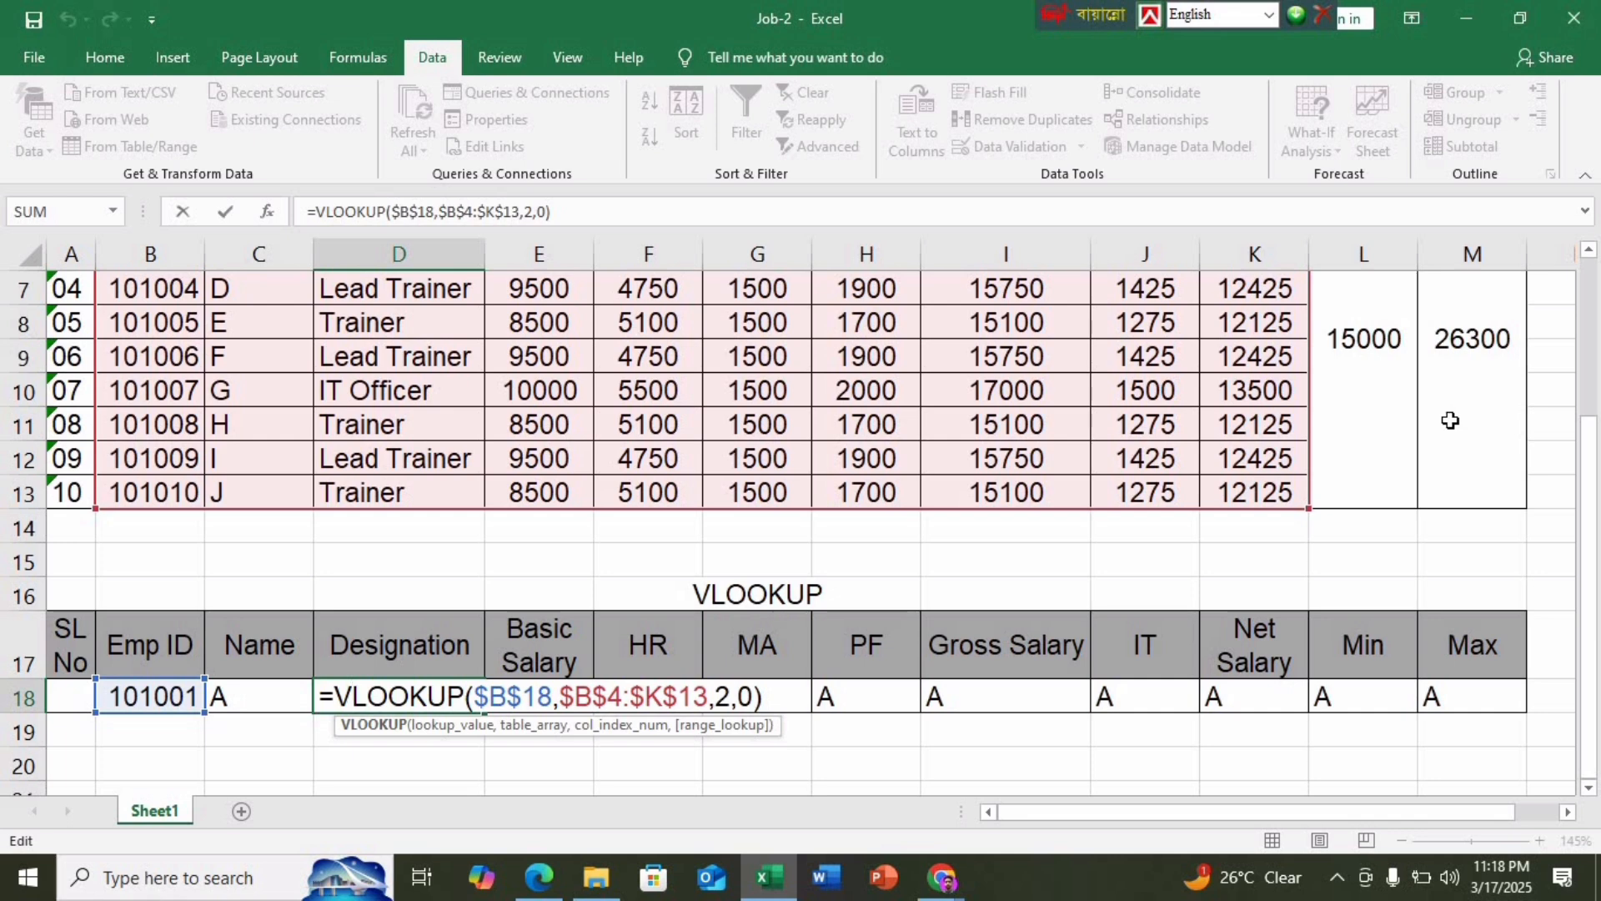
key(Return)
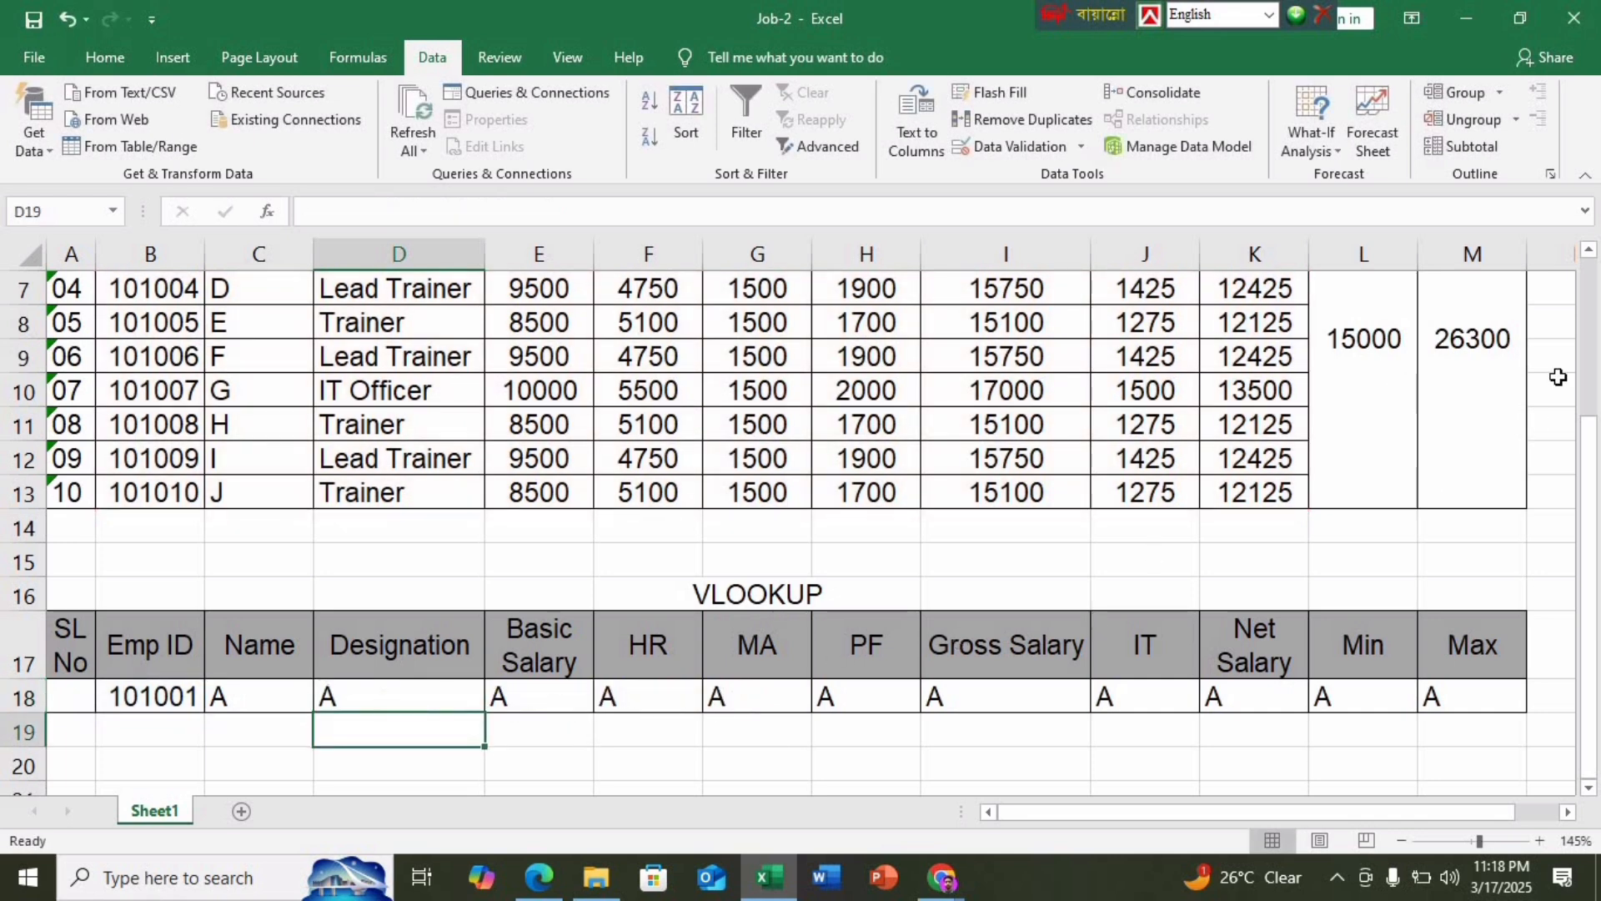
click(1376, 416)
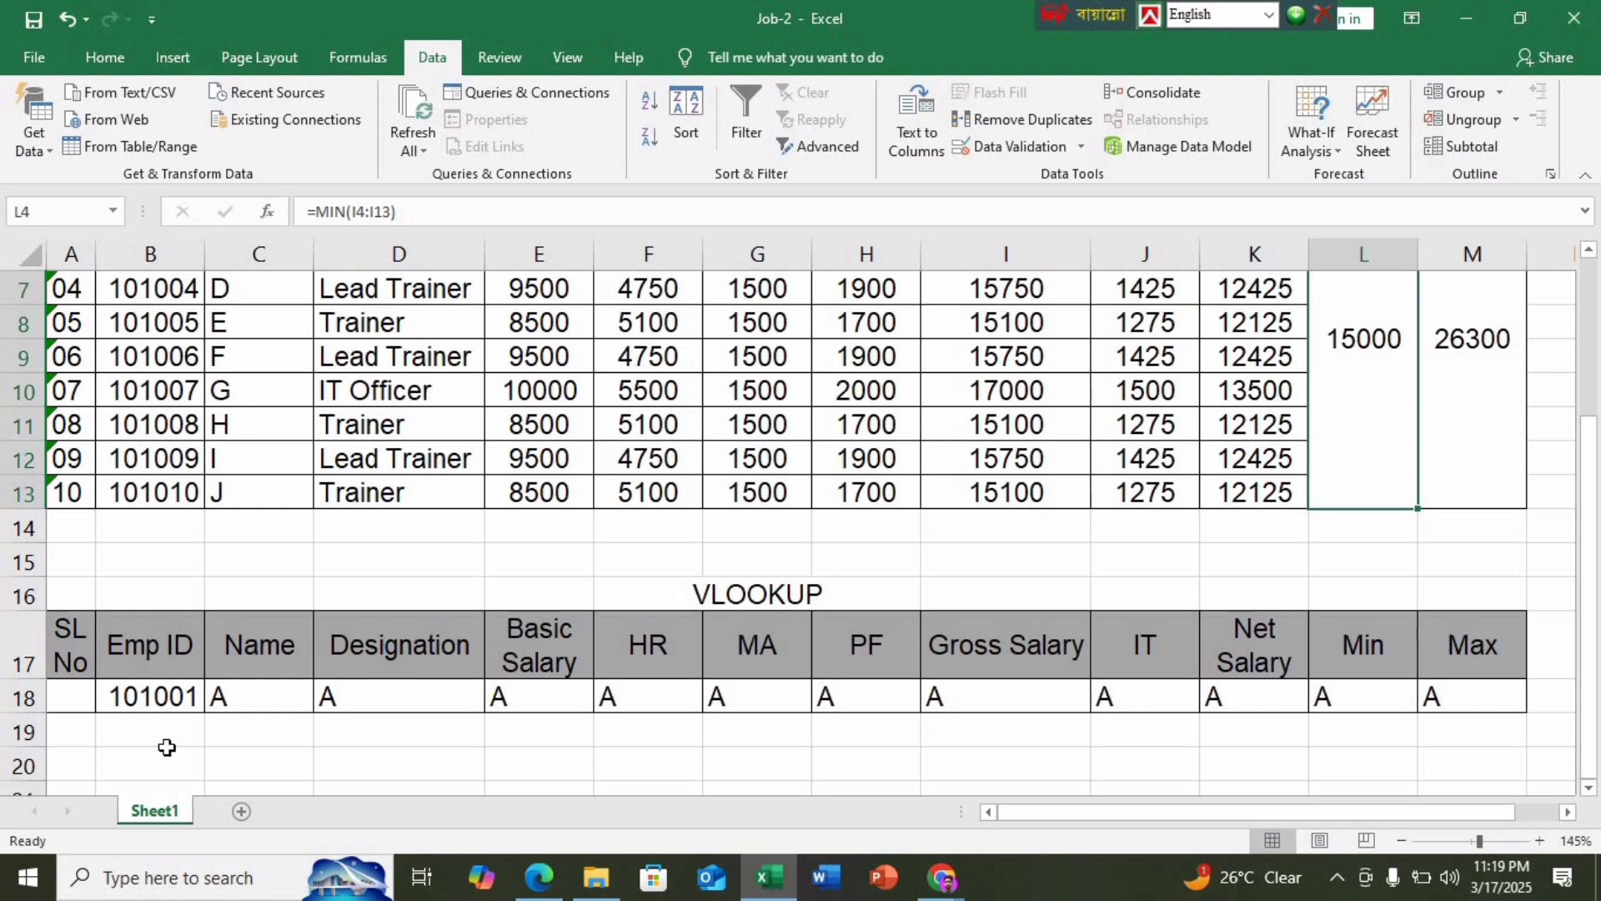
Set column indexes 3 and 4 so Designation shows Principal and Basic Salary 16000
click(377, 697)
double_click(418, 694)
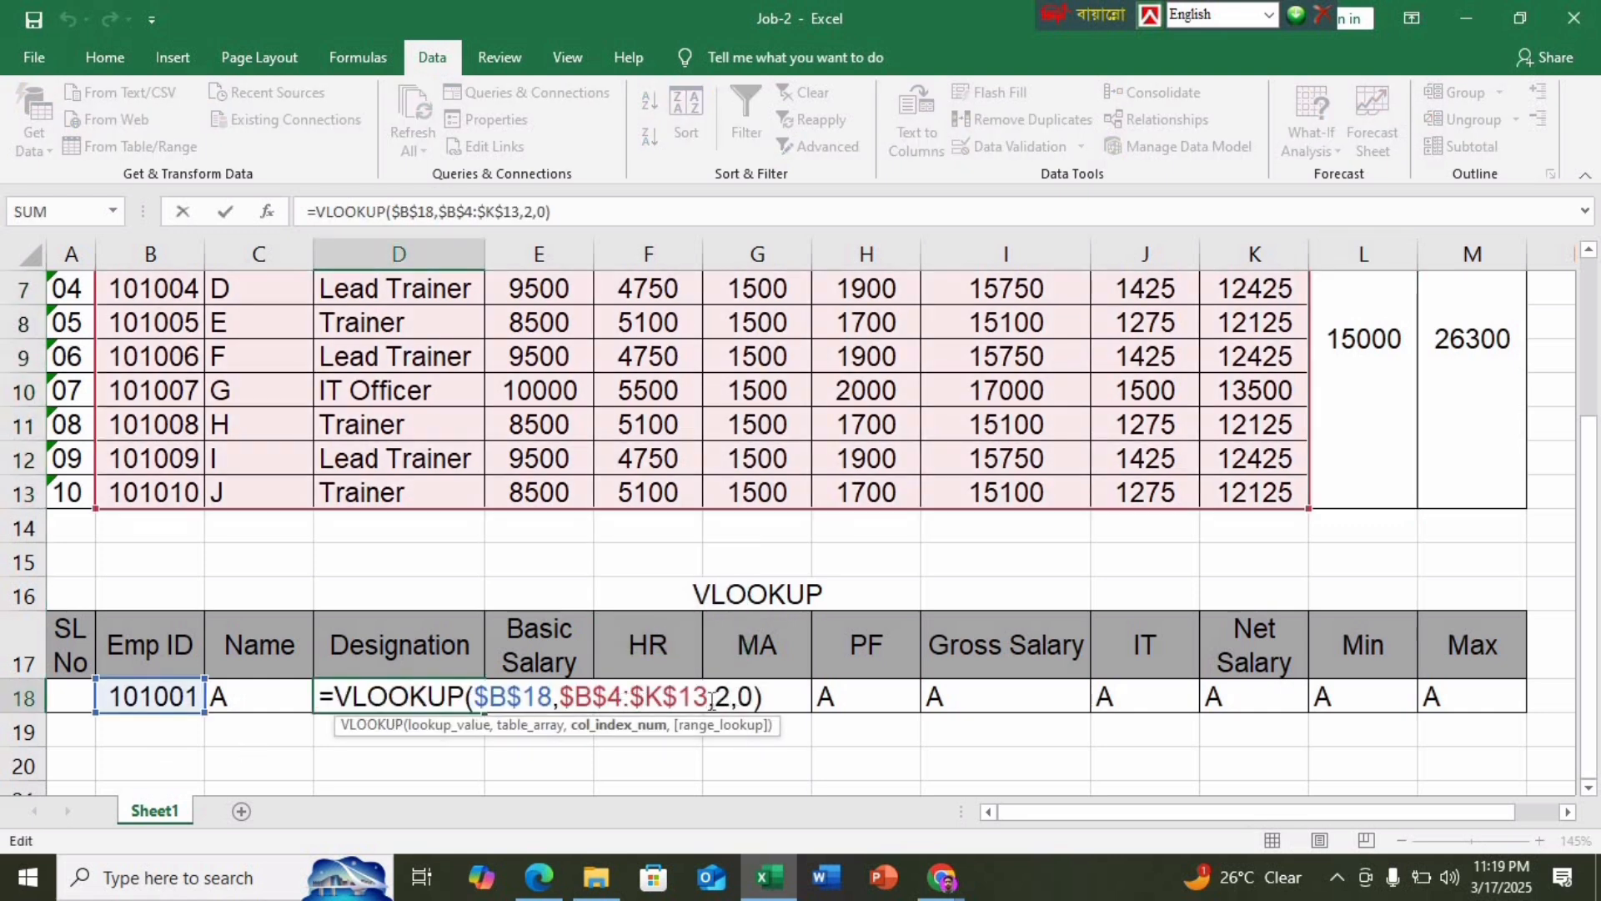
key(BackSpace)
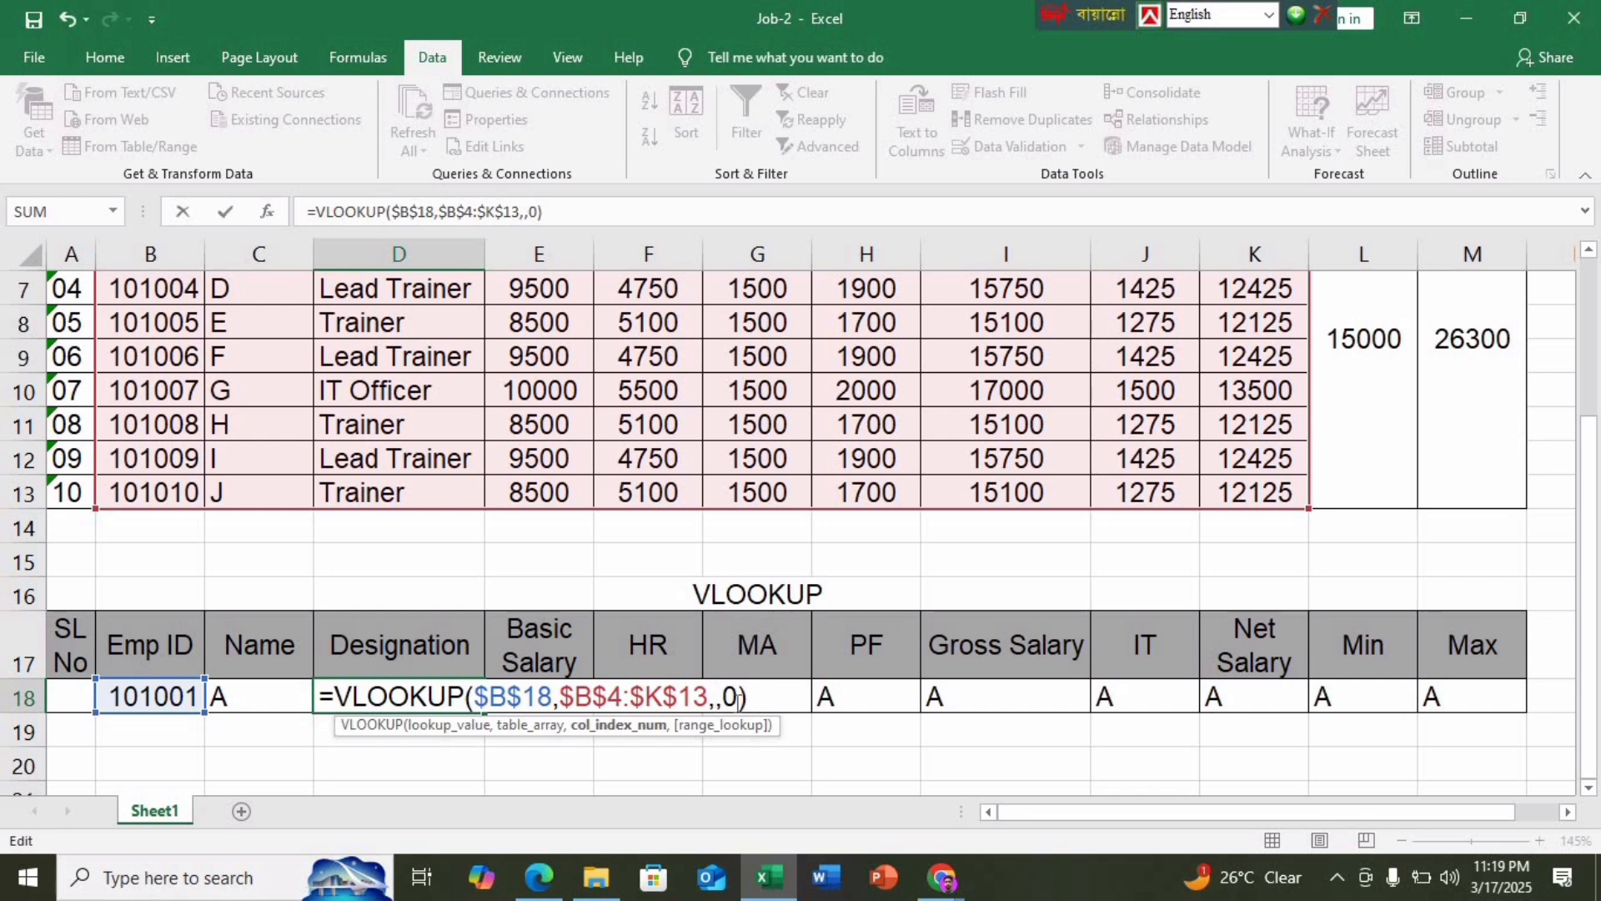
text(3)
key(Return)
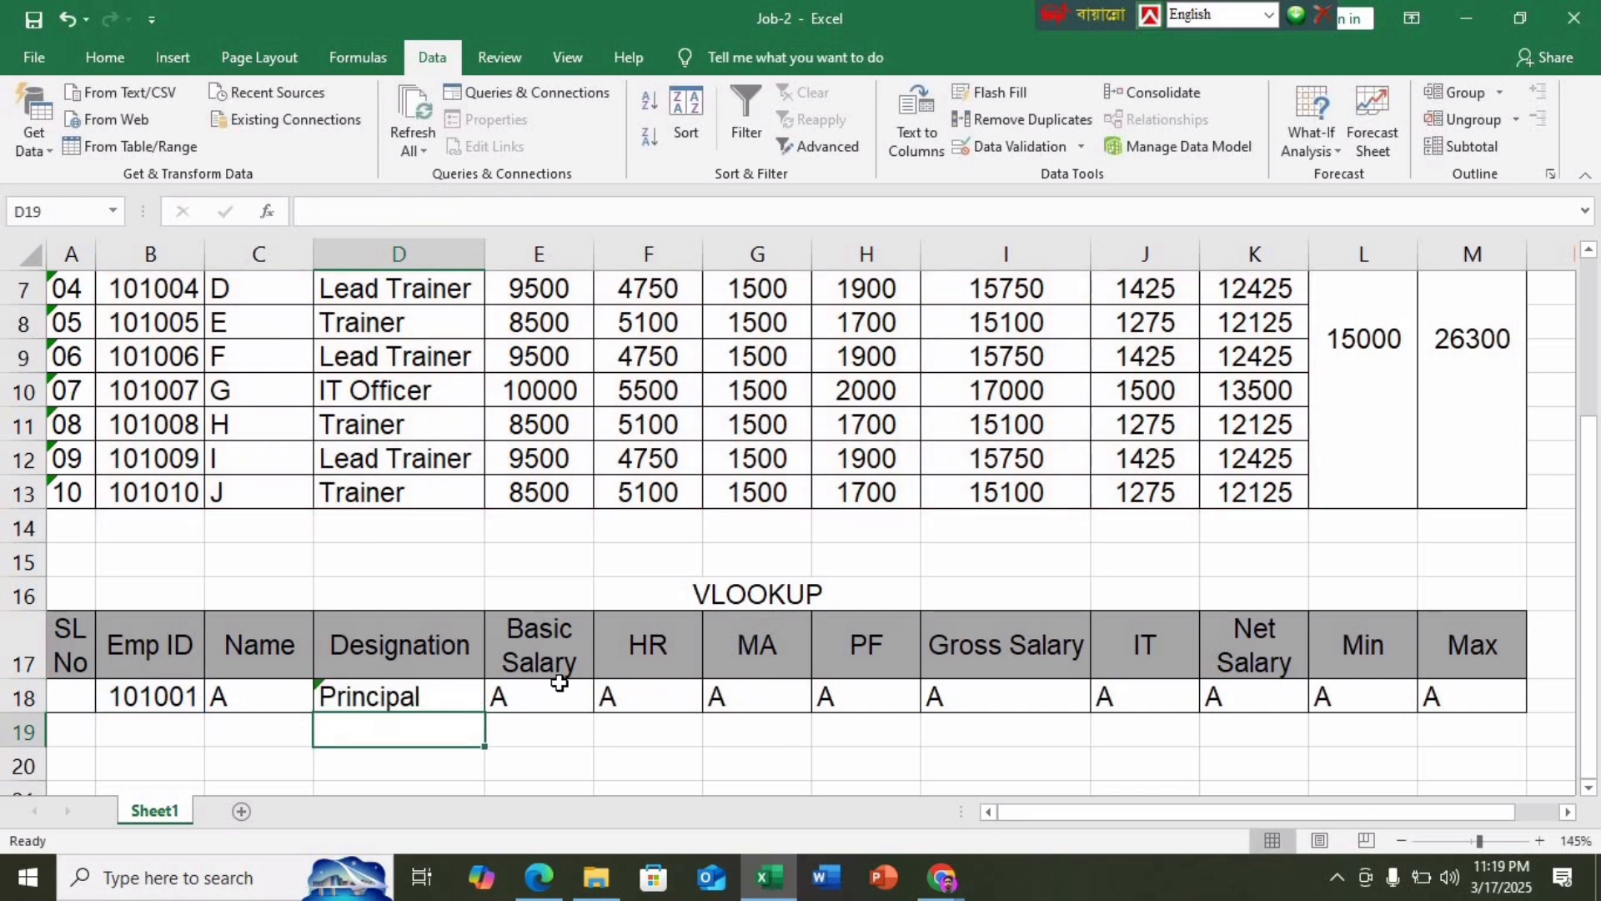
double_click(559, 682)
click(906, 692)
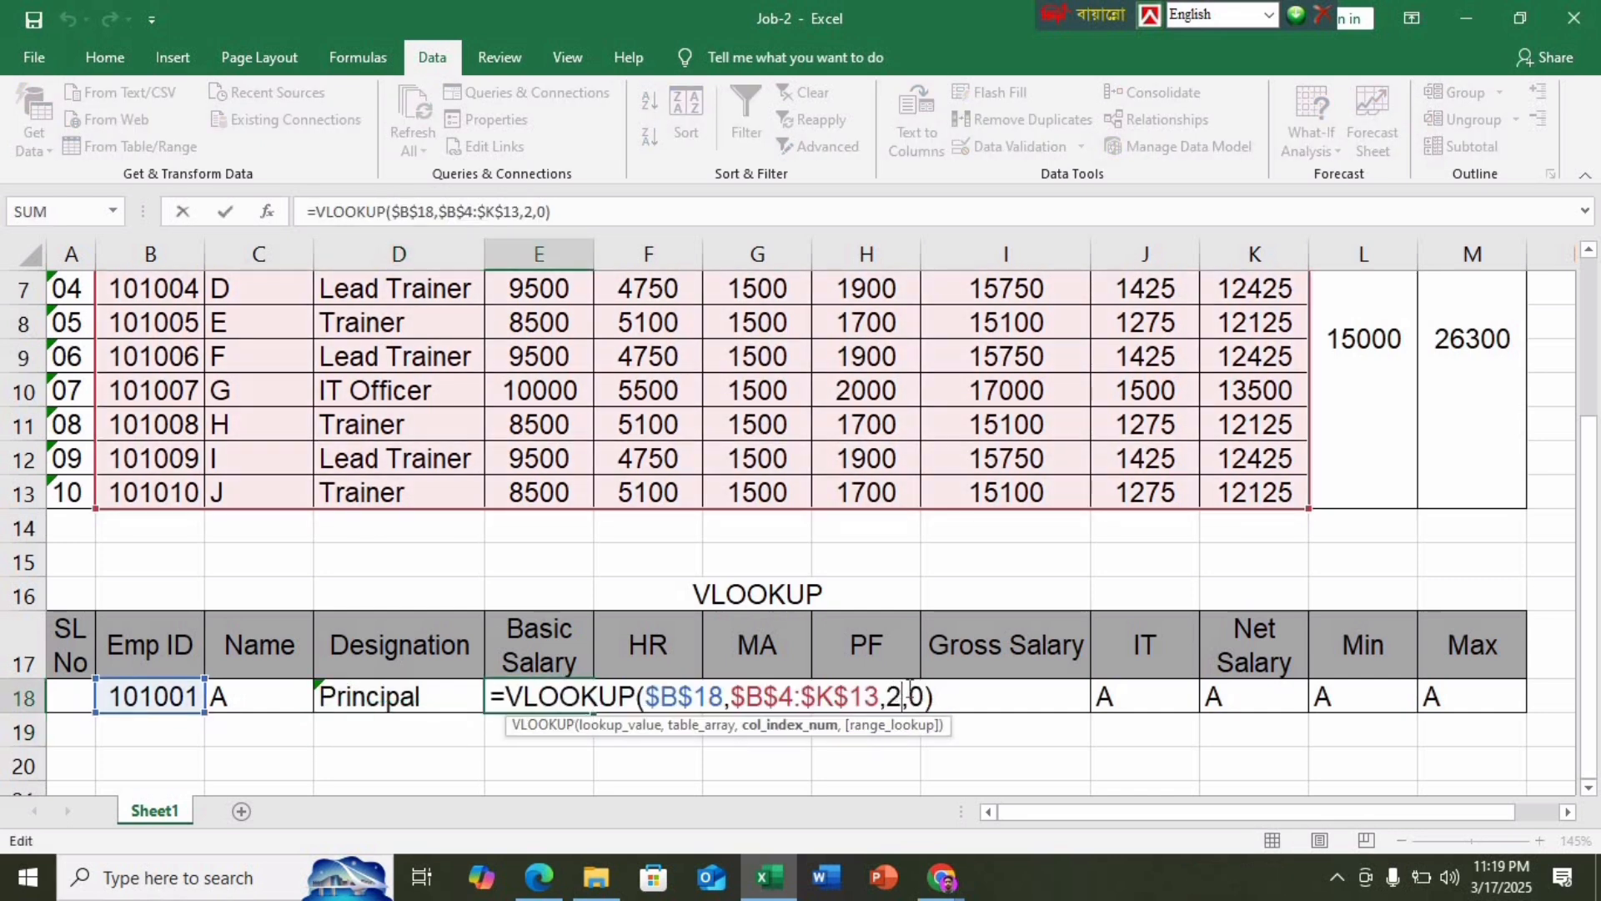
key(BackSpace)
text(4)
key(Return)
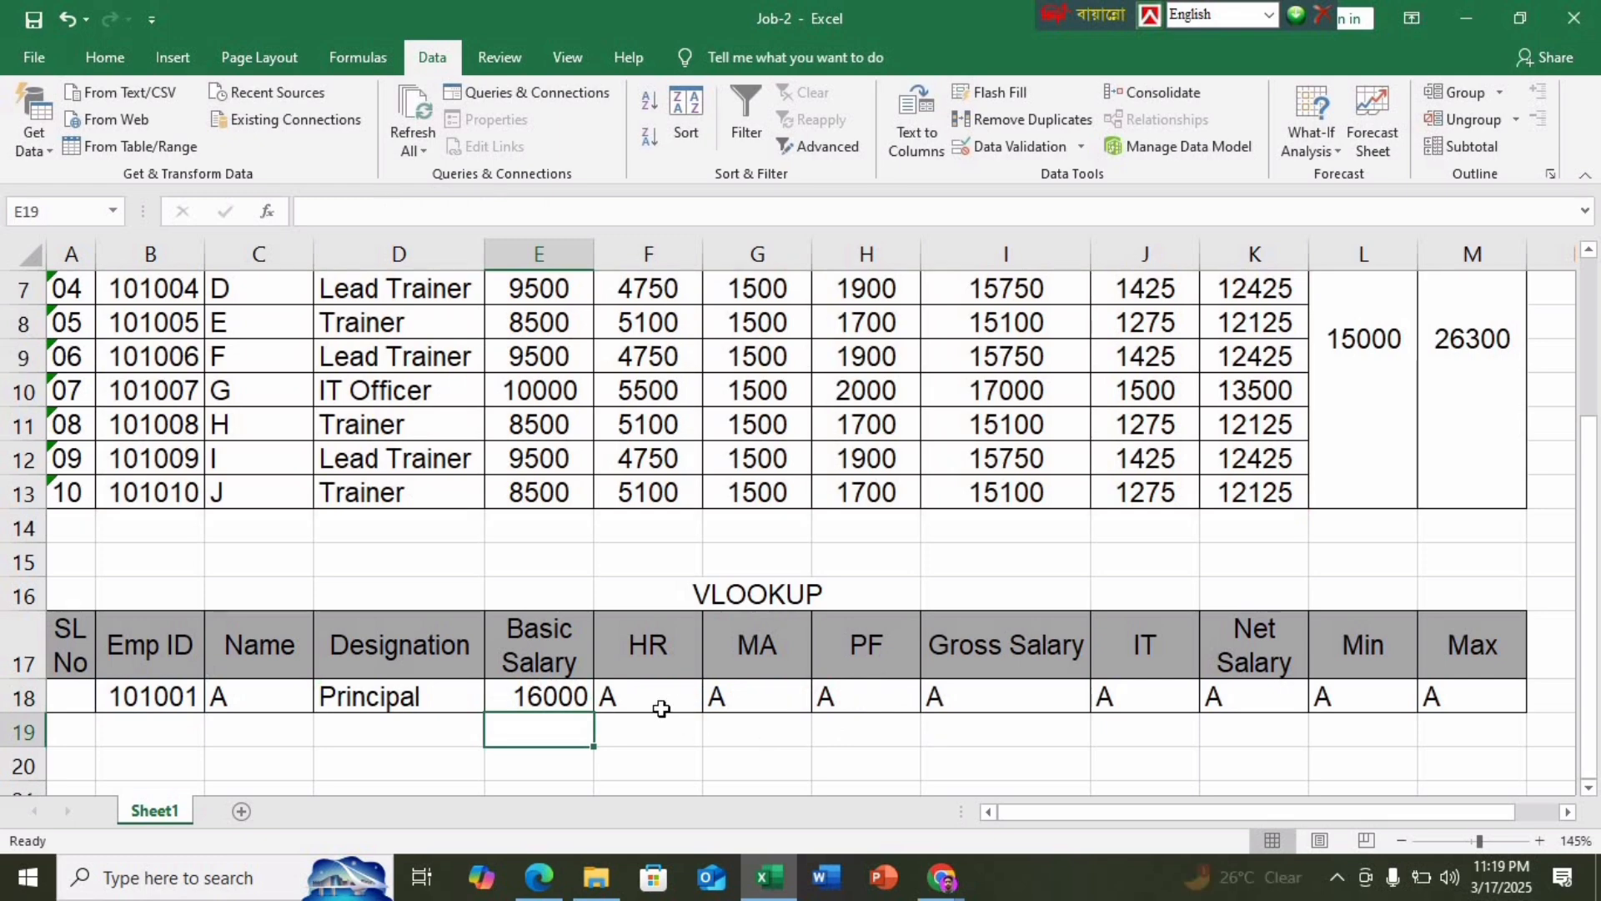
Set column indexes 5 and 6 so HR shows 8800 and MA 1500
double_click(661, 705)
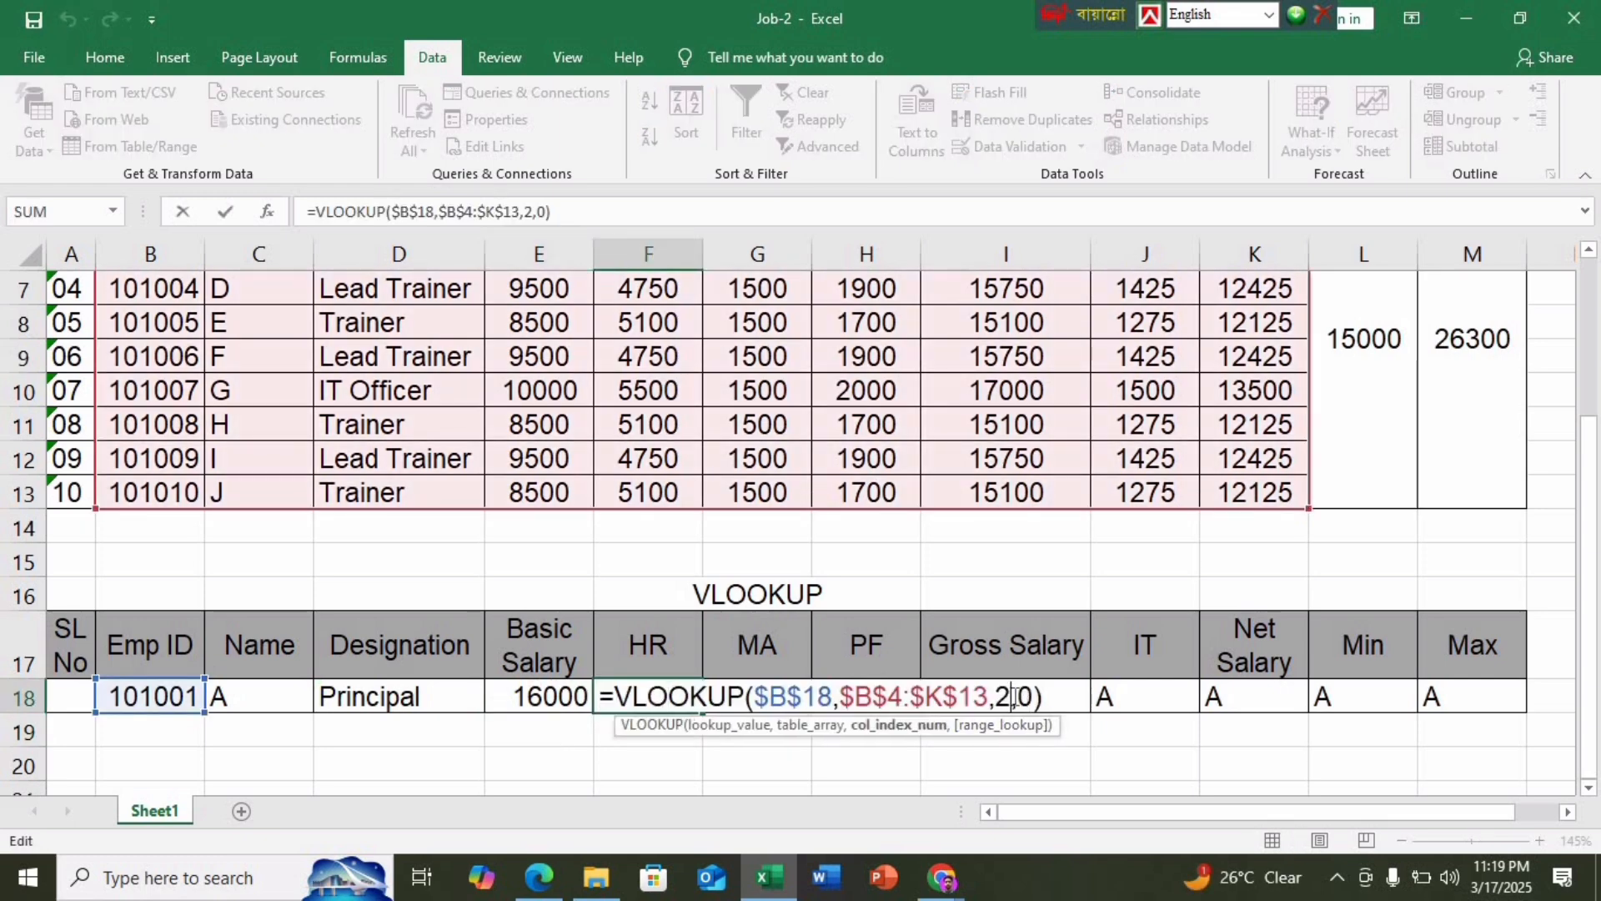
click(1013, 697)
key(BackSpace)
text(5)
key(Return)
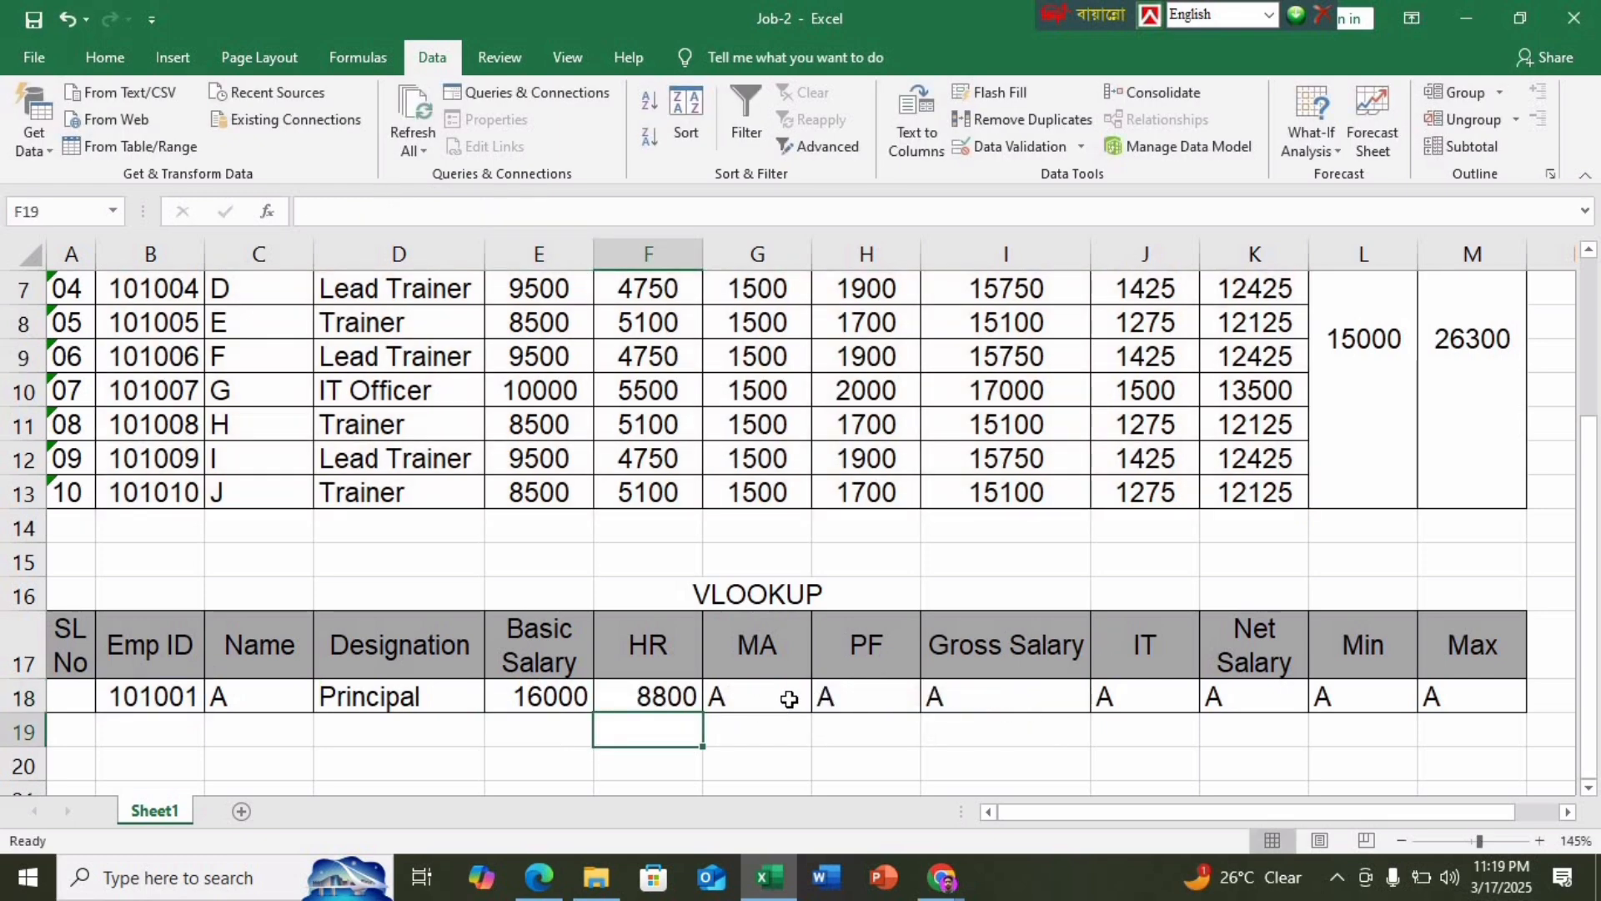
double_click(779, 698)
click(1115, 692)
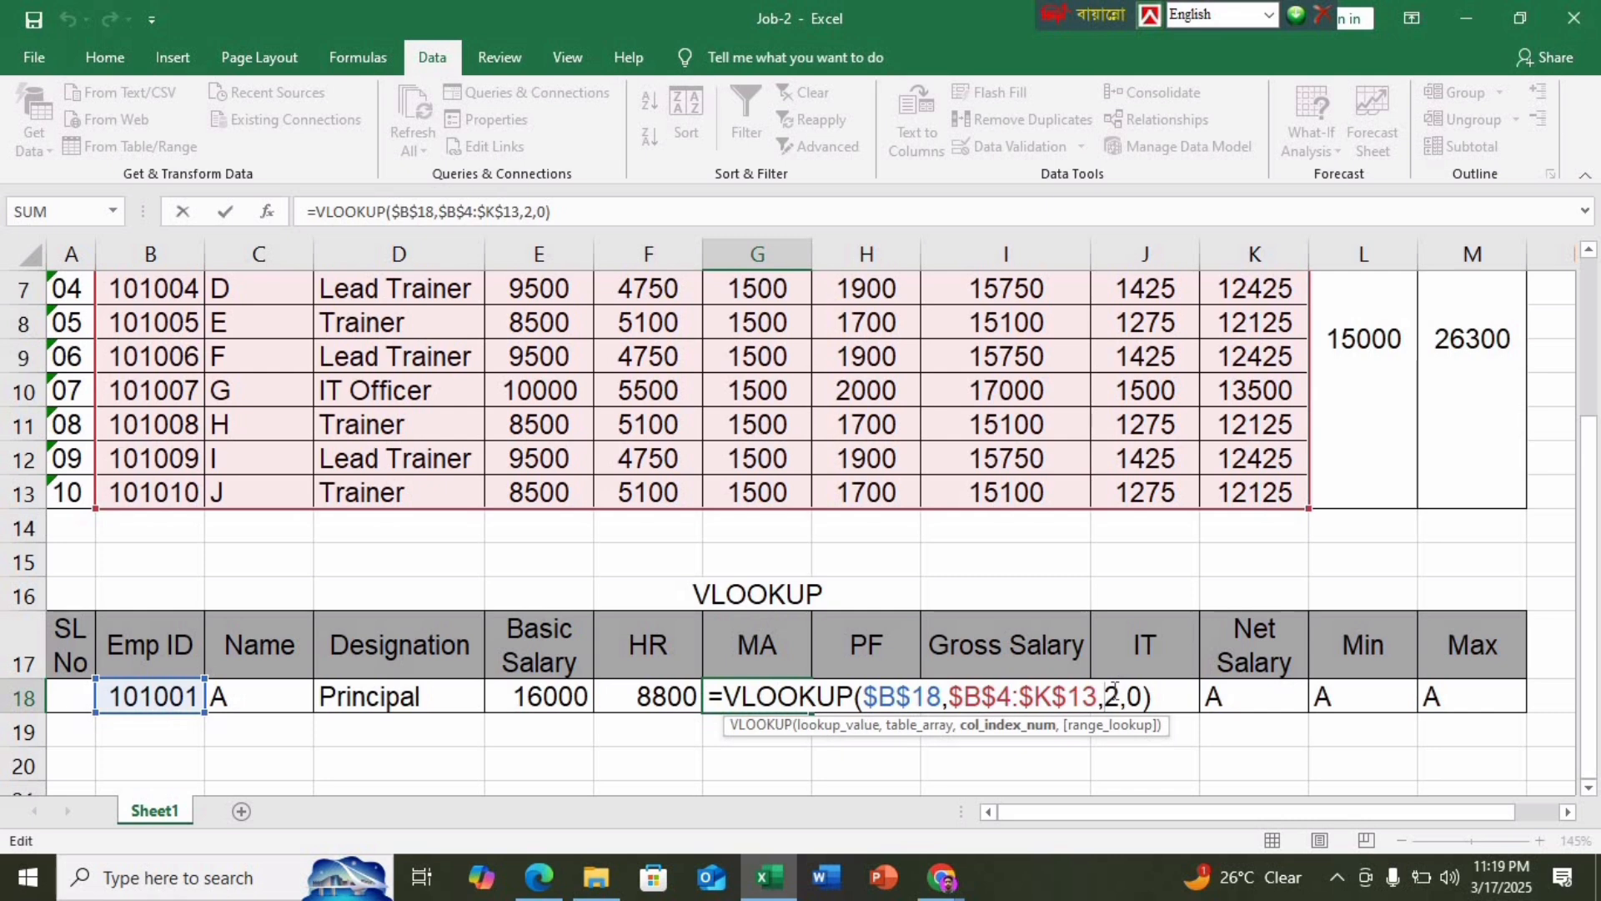
key(BackSpace)
text(6)
key(Return)
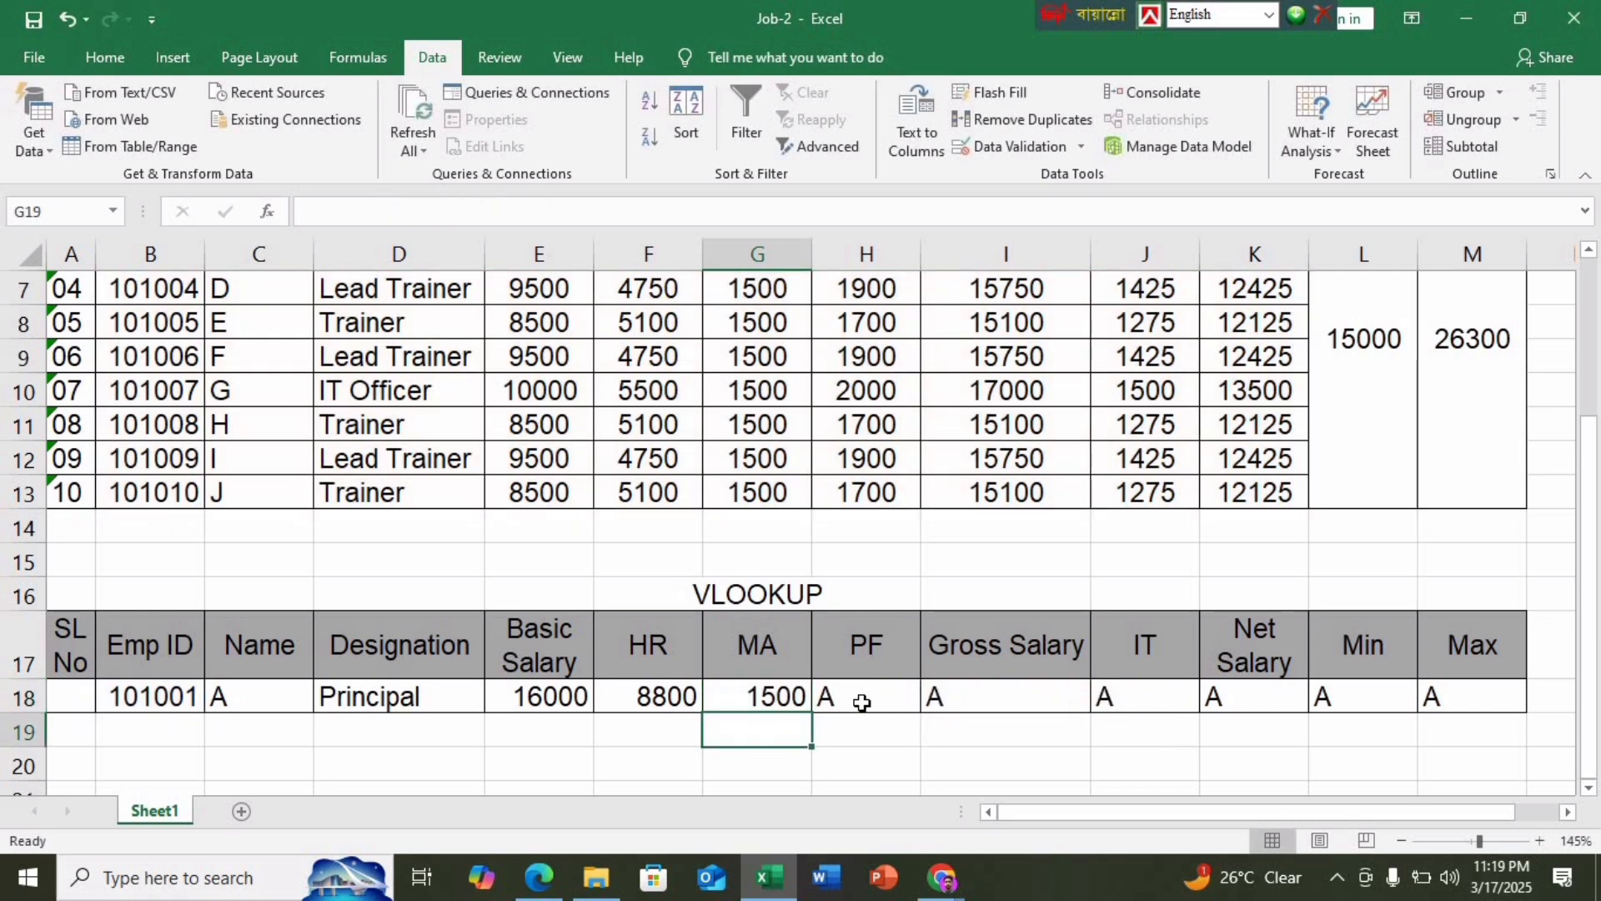
Set column indexes 7 and 8 so PF shows 3200 and Gross Salary 26300
double_click(862, 701)
click(1224, 694)
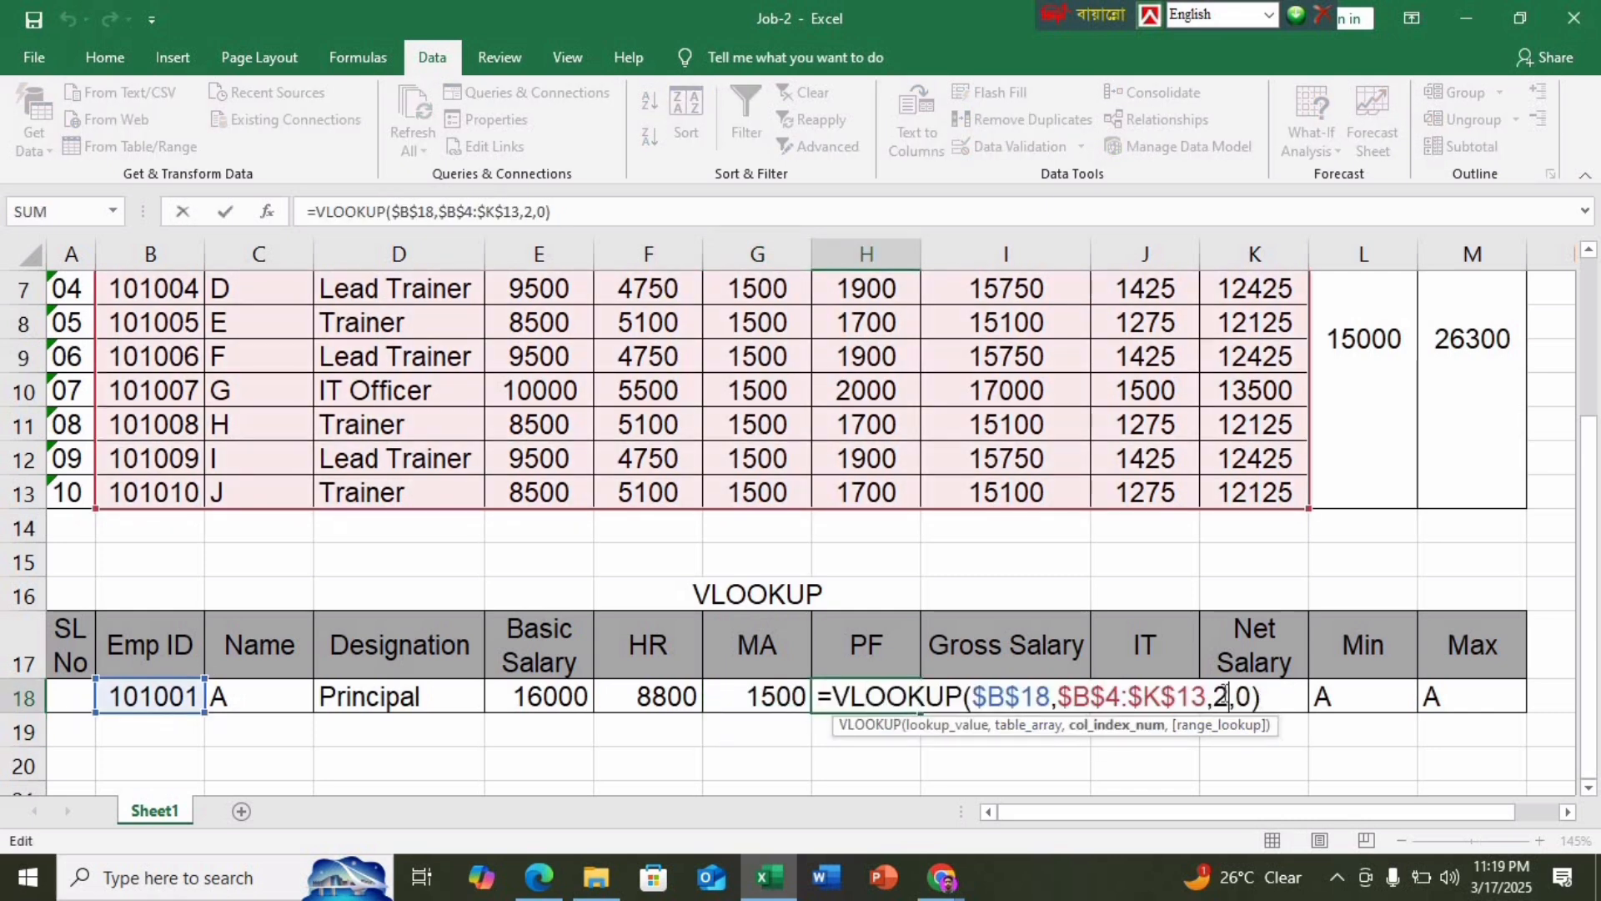
key(BackSpace)
text(7)
key(Return)
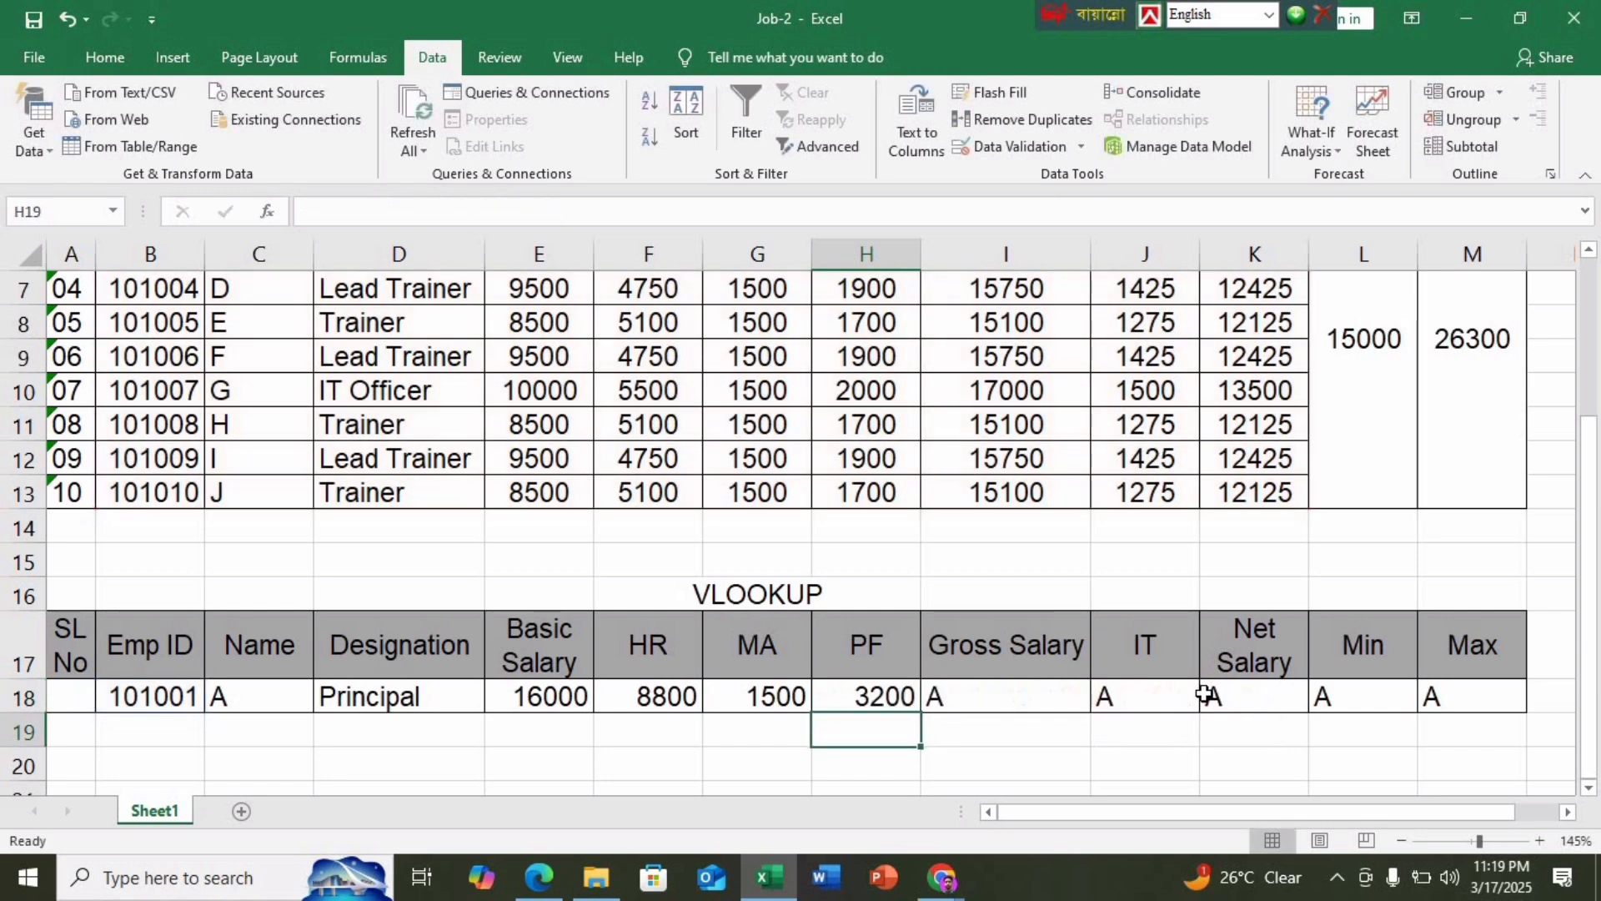
double_click(1002, 690)
click(1339, 696)
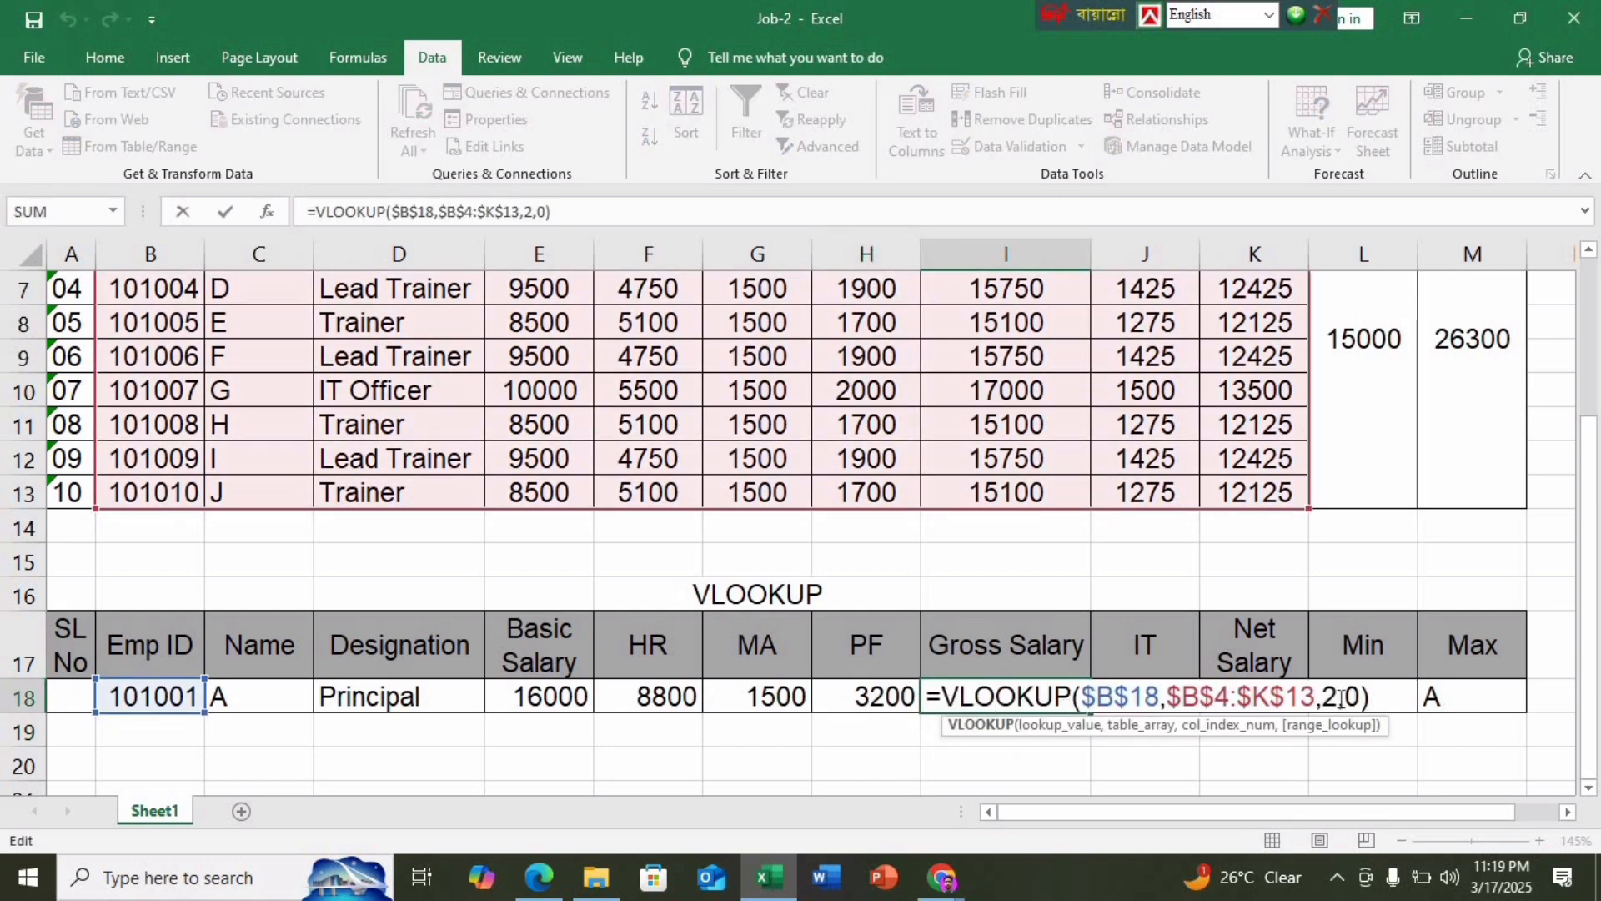
key(BackSpace)
text(8)
key(Return)
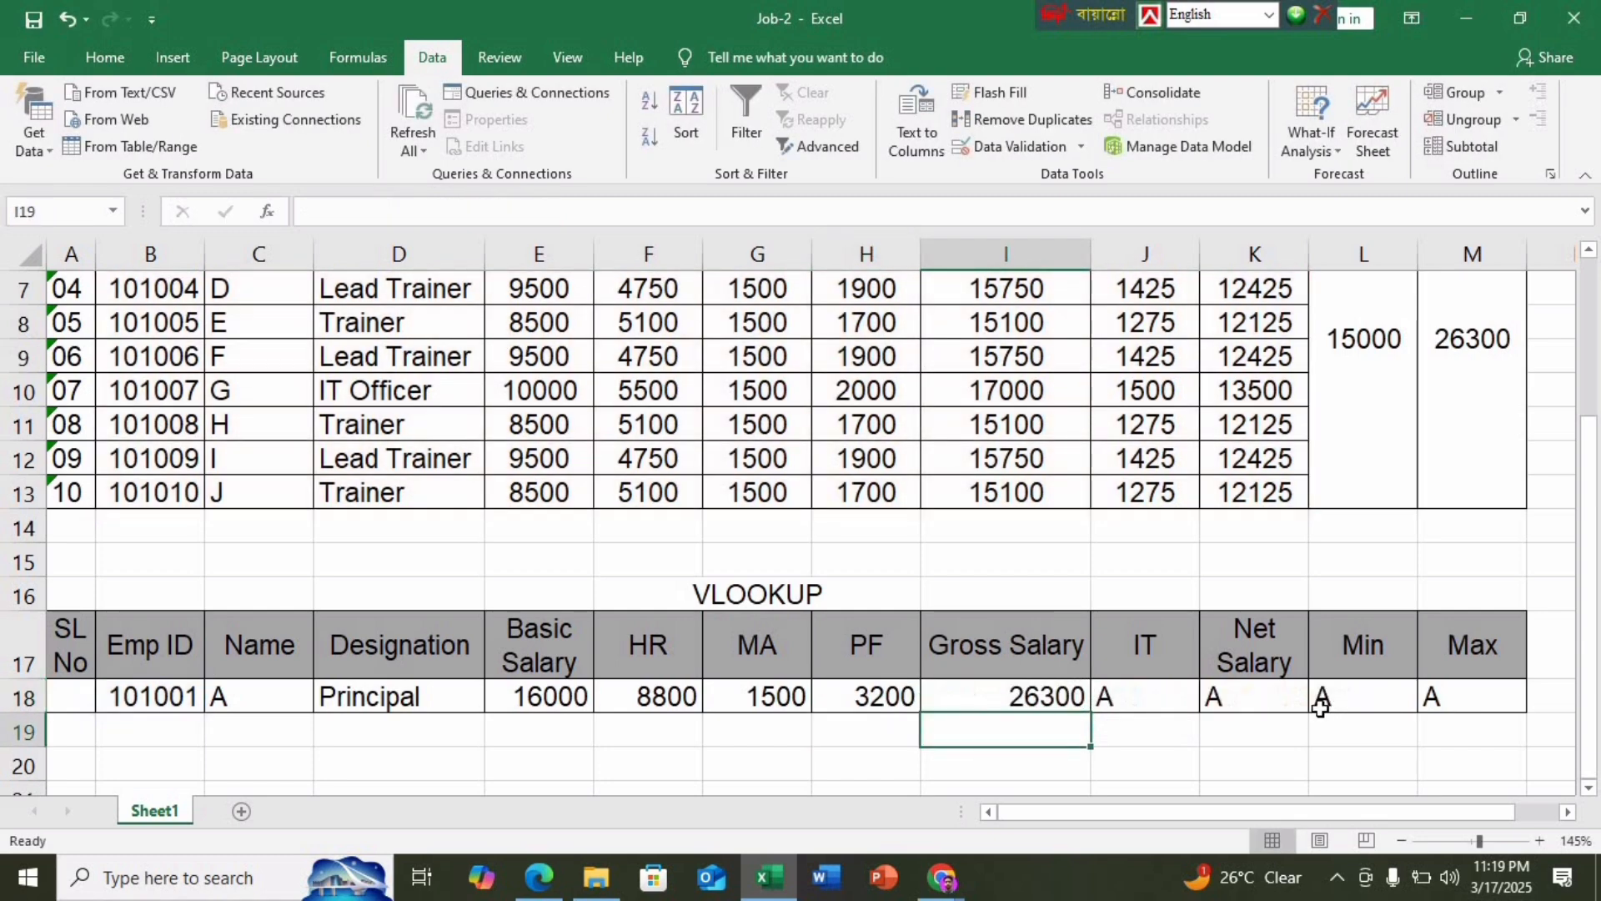
Set column indexes 9 and 10 so IT shows 2400 and Net Salary 20700
double_click(1185, 705)
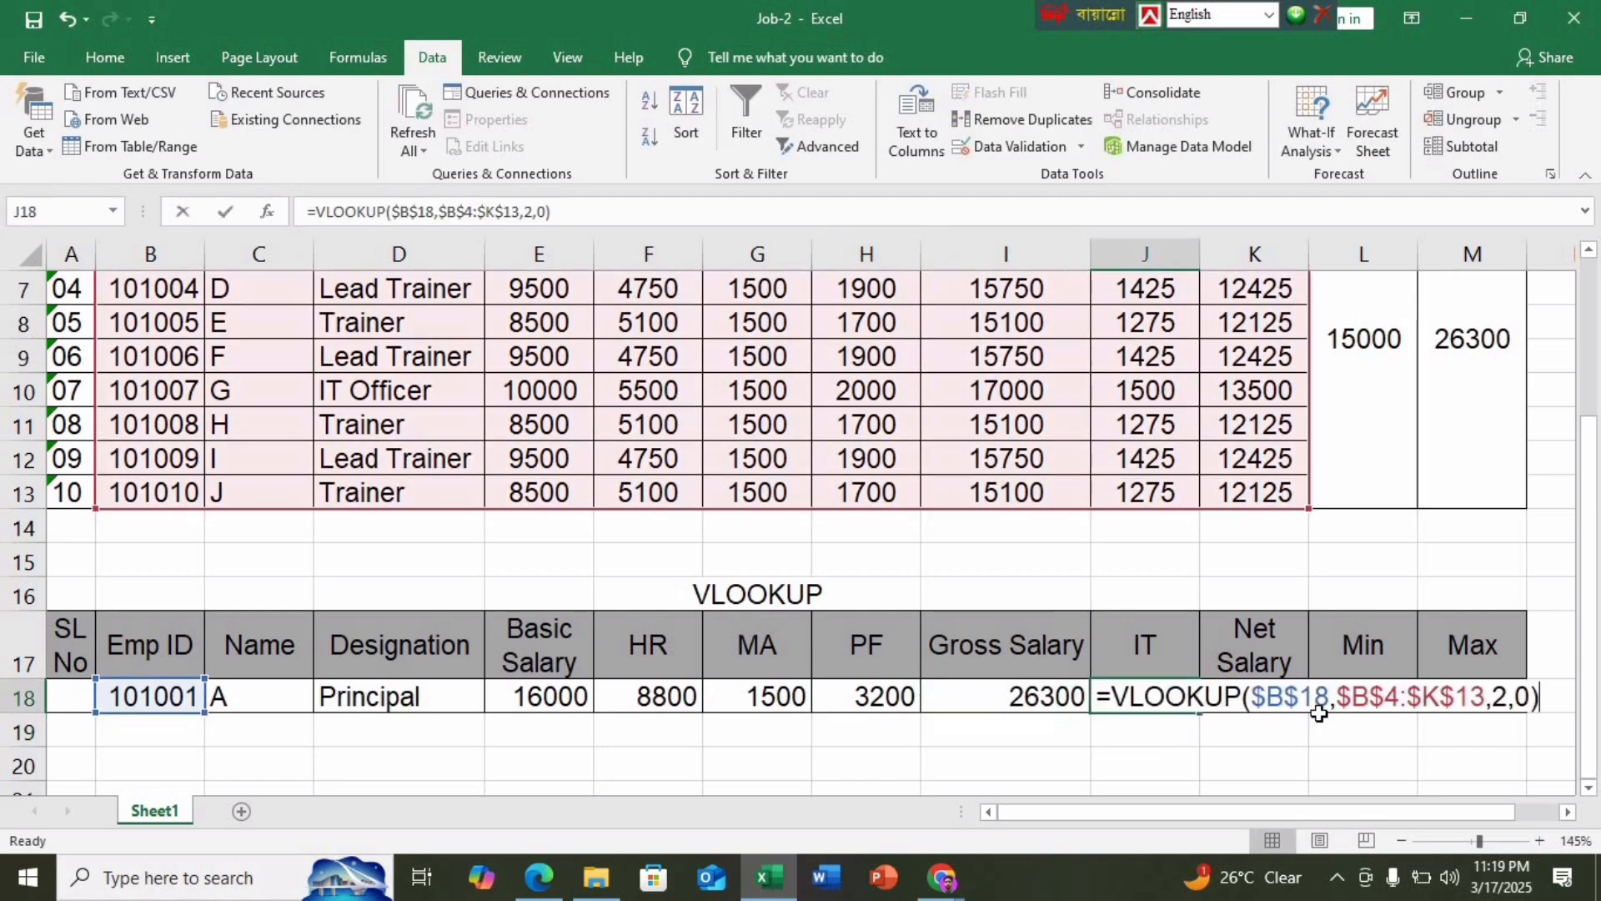
click(1504, 696)
key(BackSpace)
text(9)
key(Return)
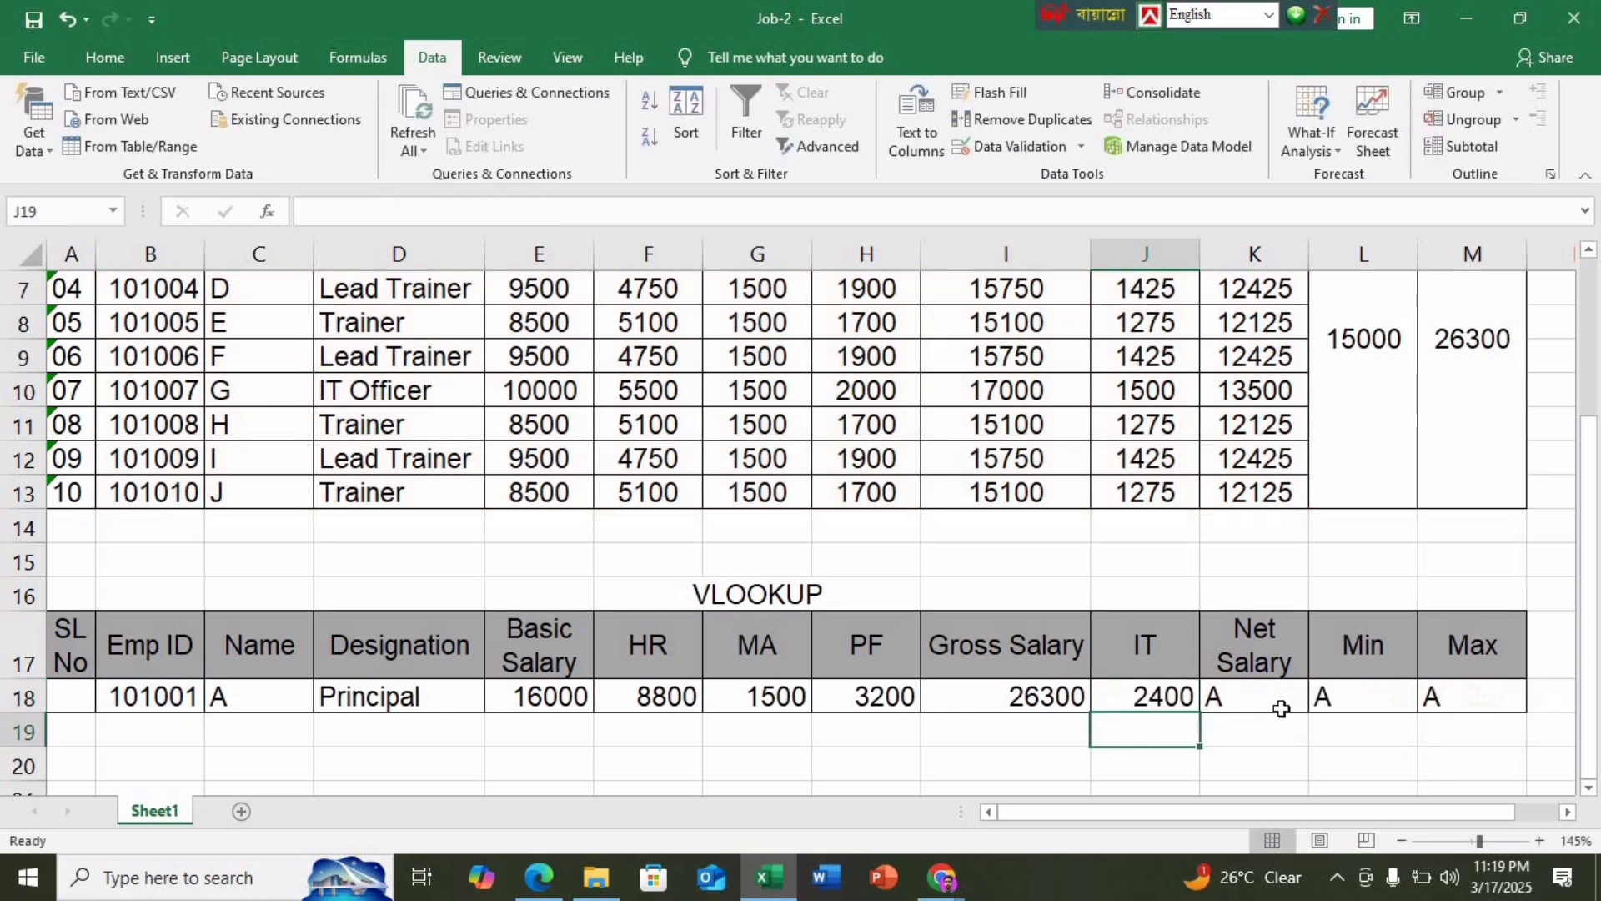
double_click(1281, 708)
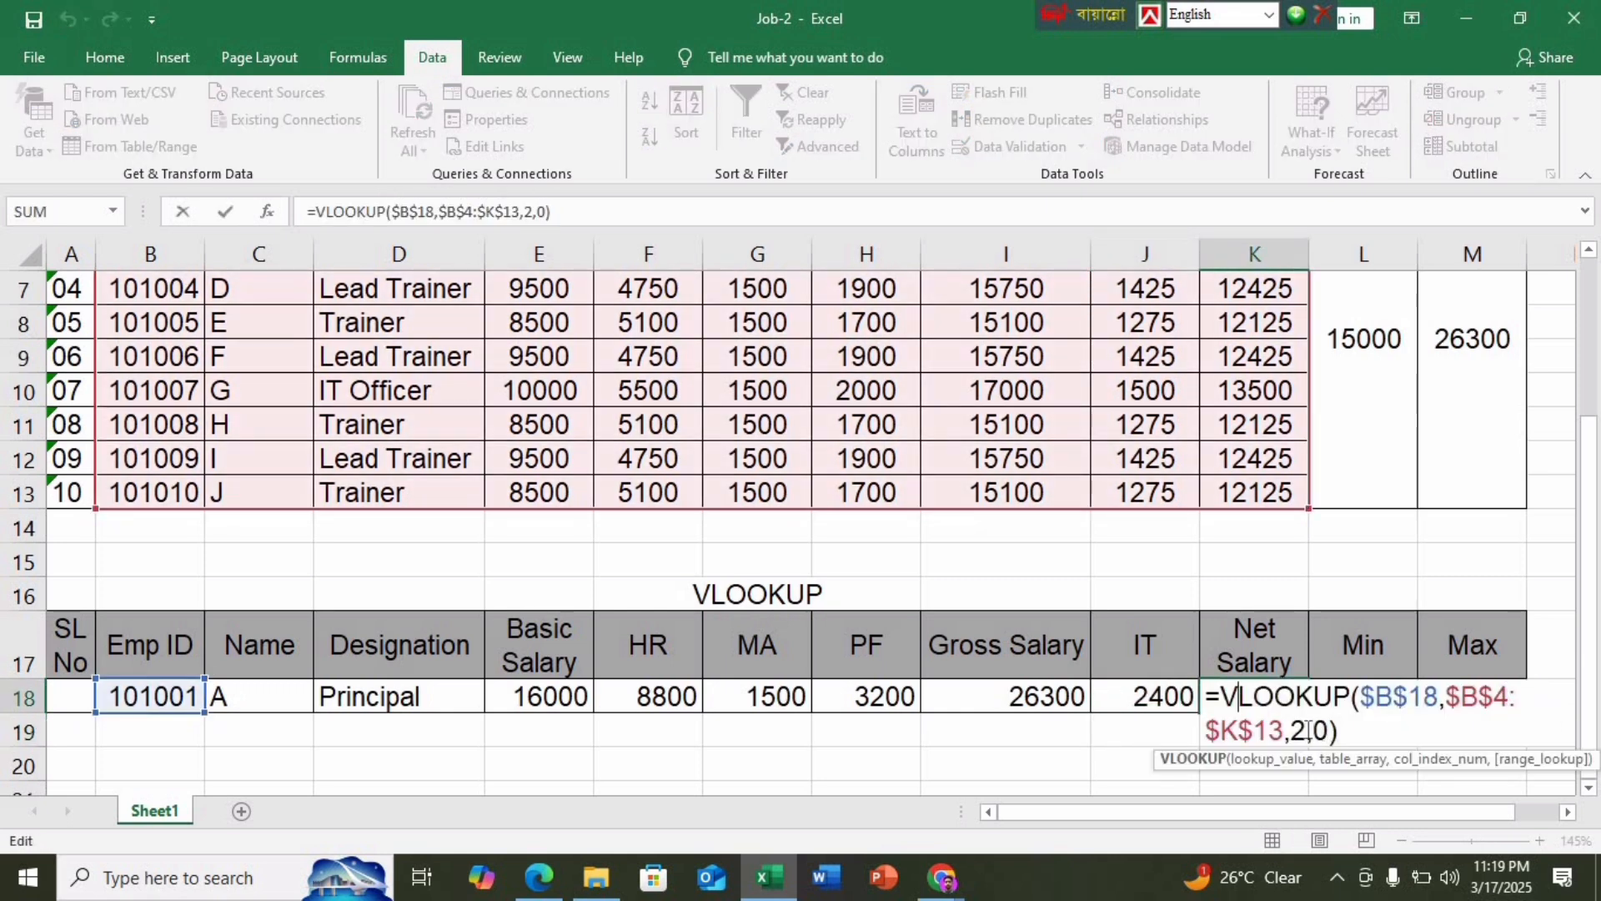
click(1308, 731)
key(BackSpace)
text(10)
key(Return)
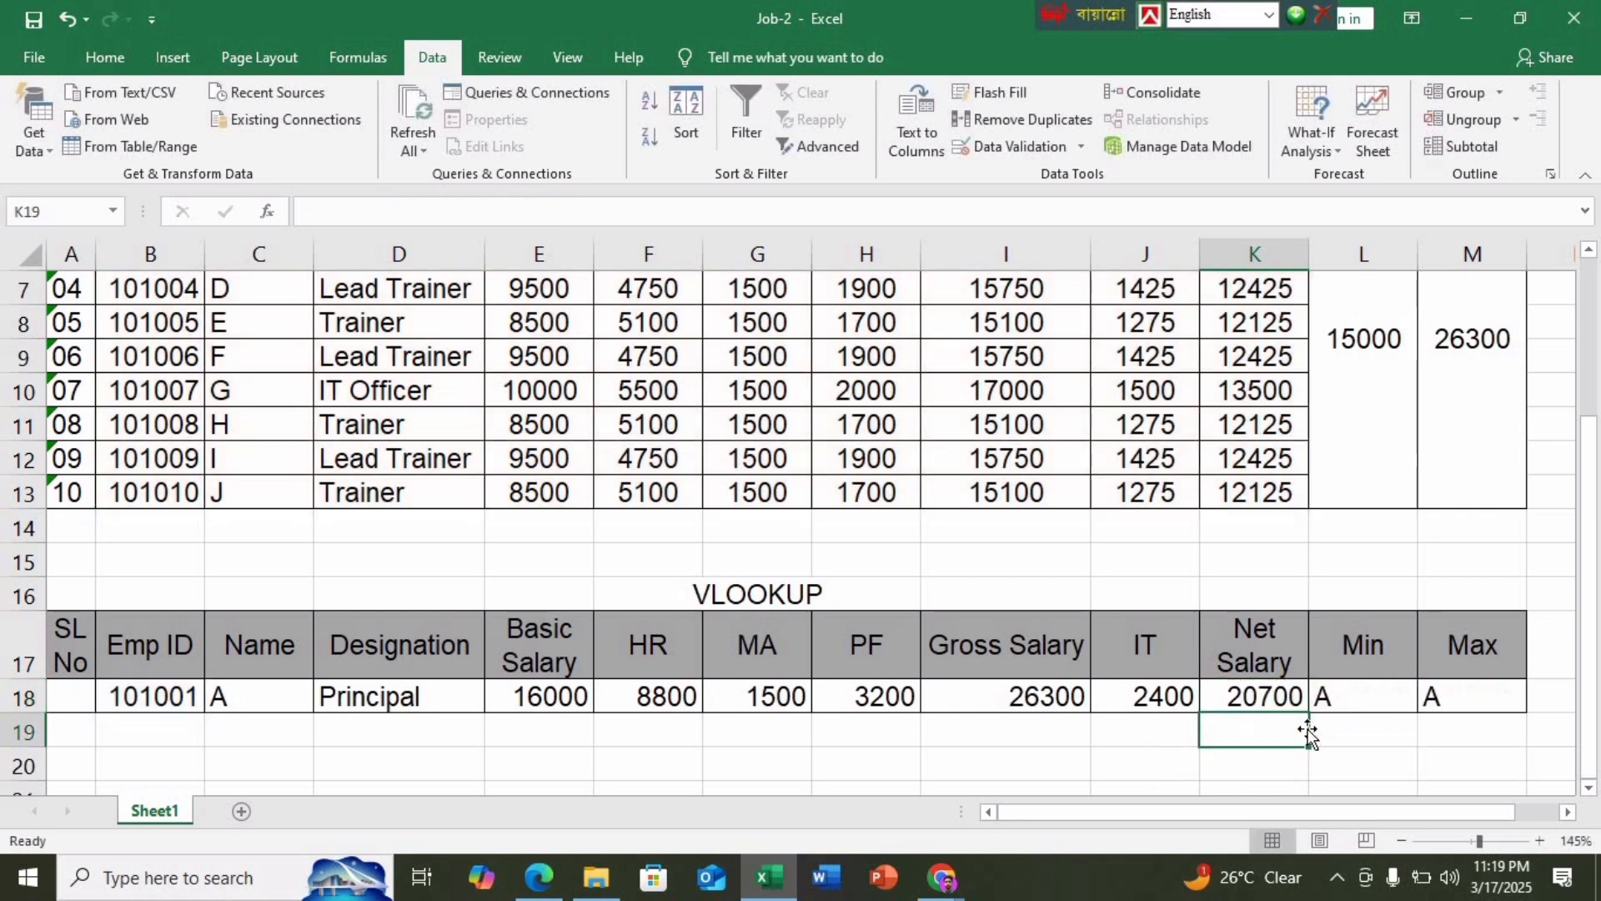
Clear the old lookup formulas from the Min (L18) and Max (M18) cells
click(1365, 704)
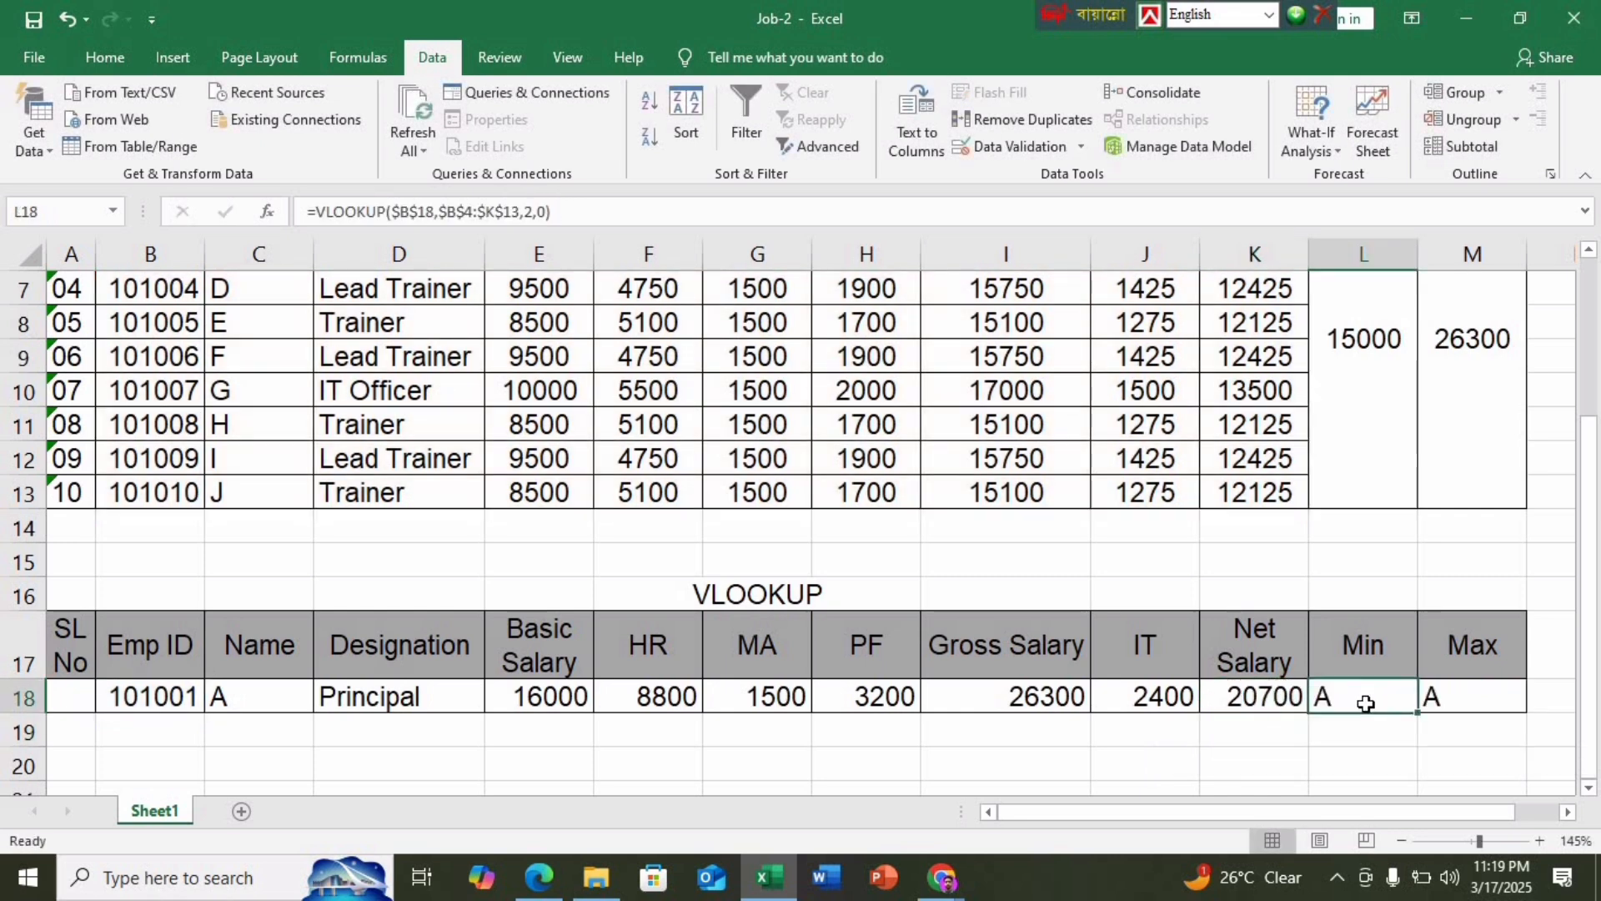
key(Delete)
click(1482, 694)
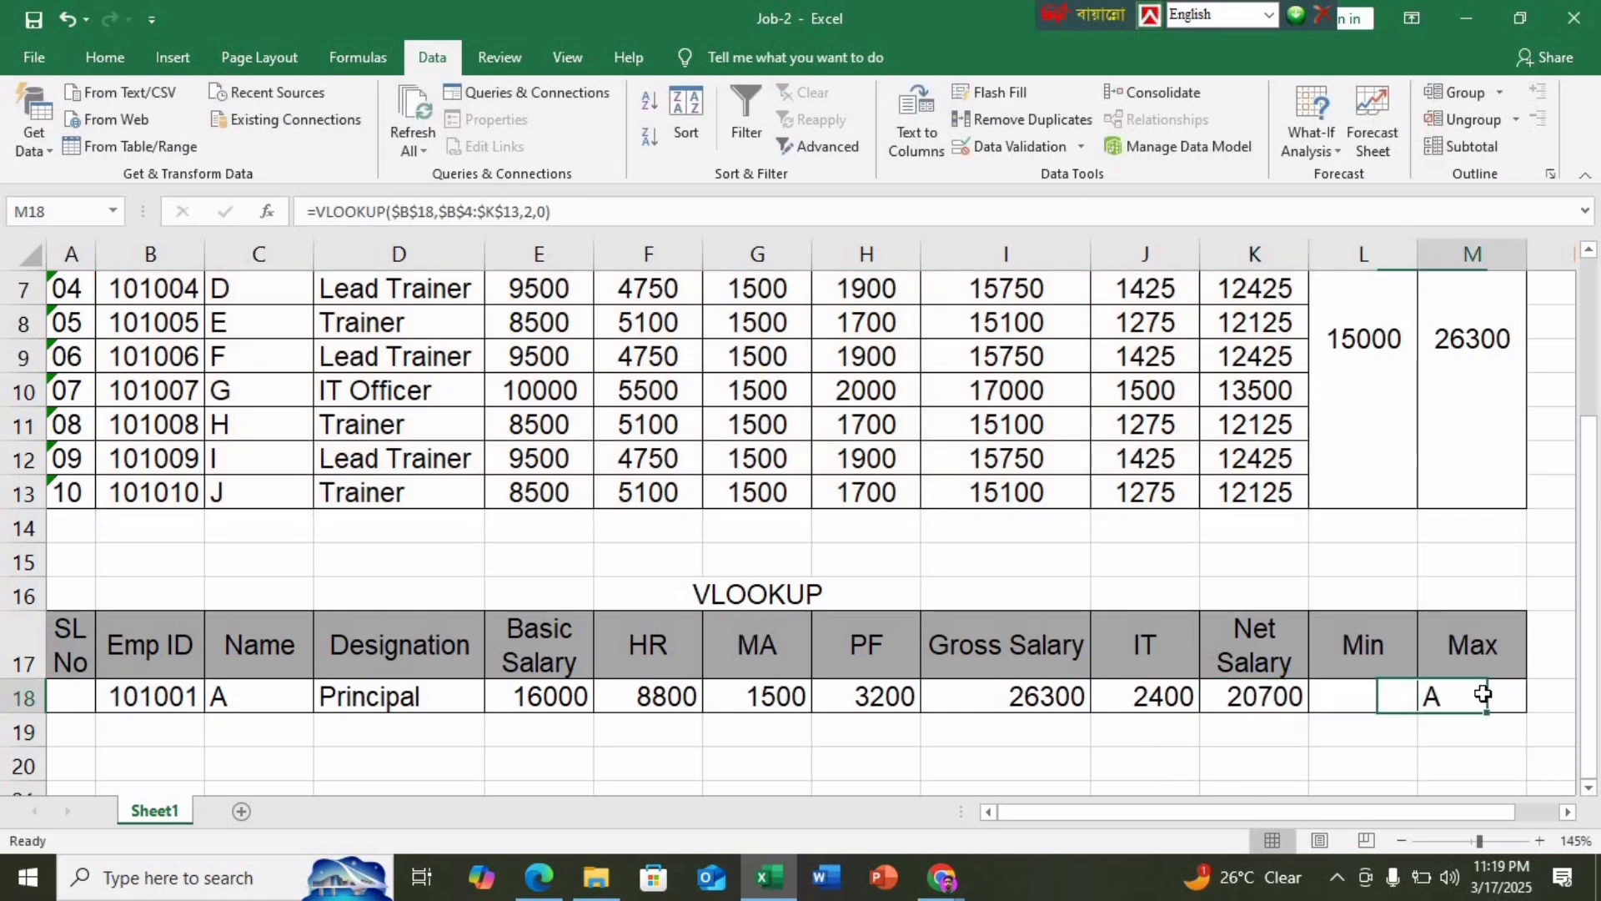
key(Delete)
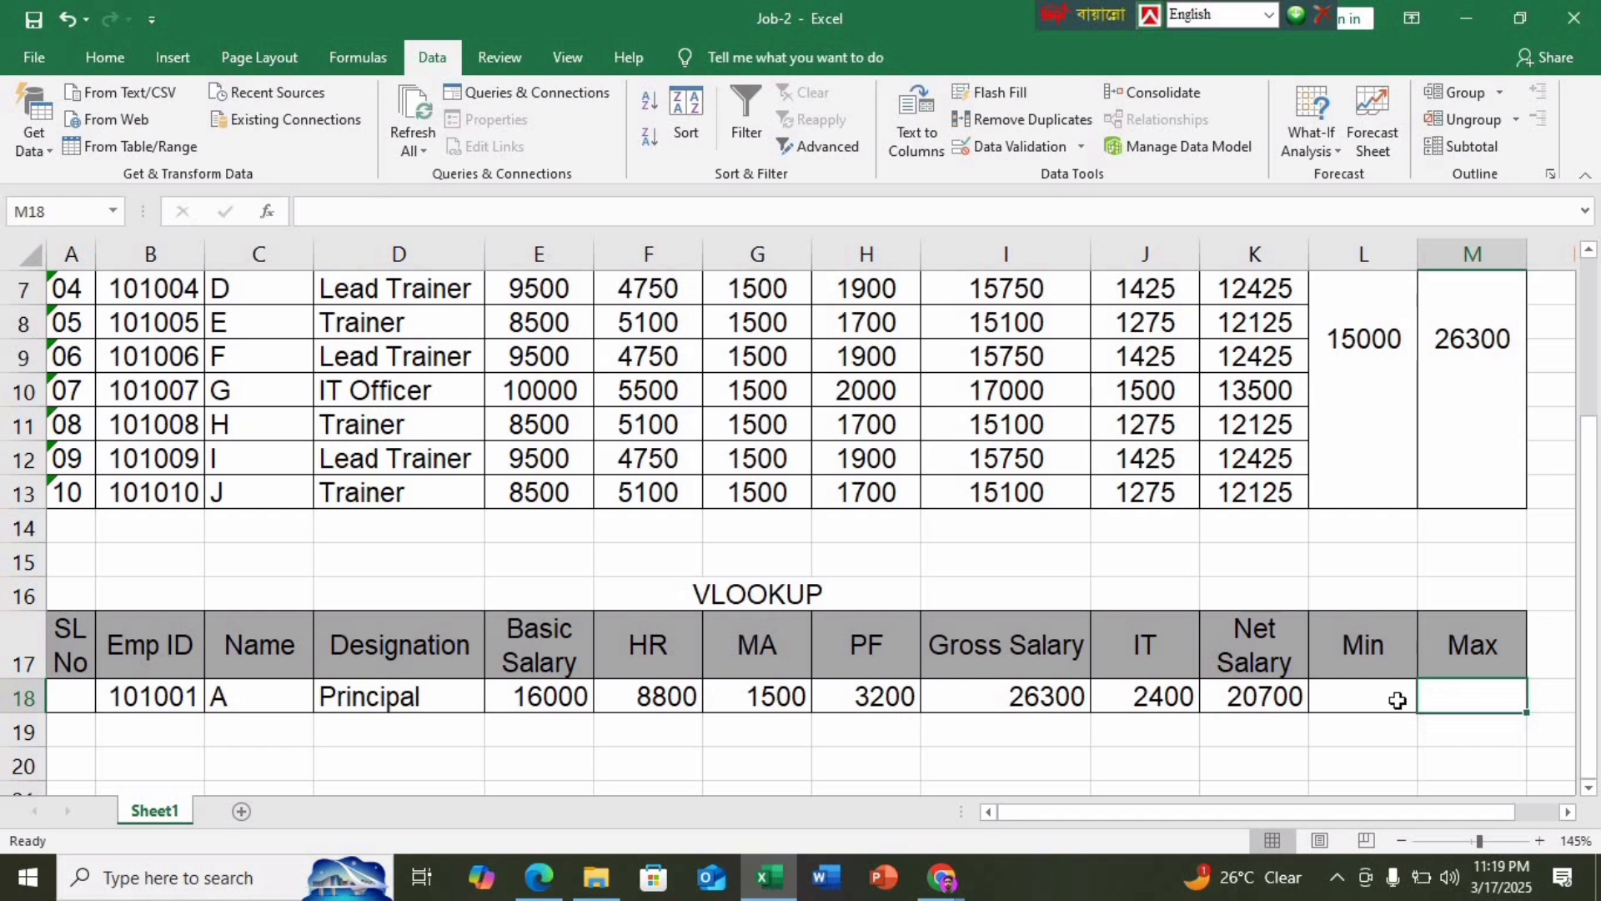
Enter =MIN(I4:I13) in L18 and =MAX(I4:I13) in M18, giving 15000 and 26300
click(1398, 700)
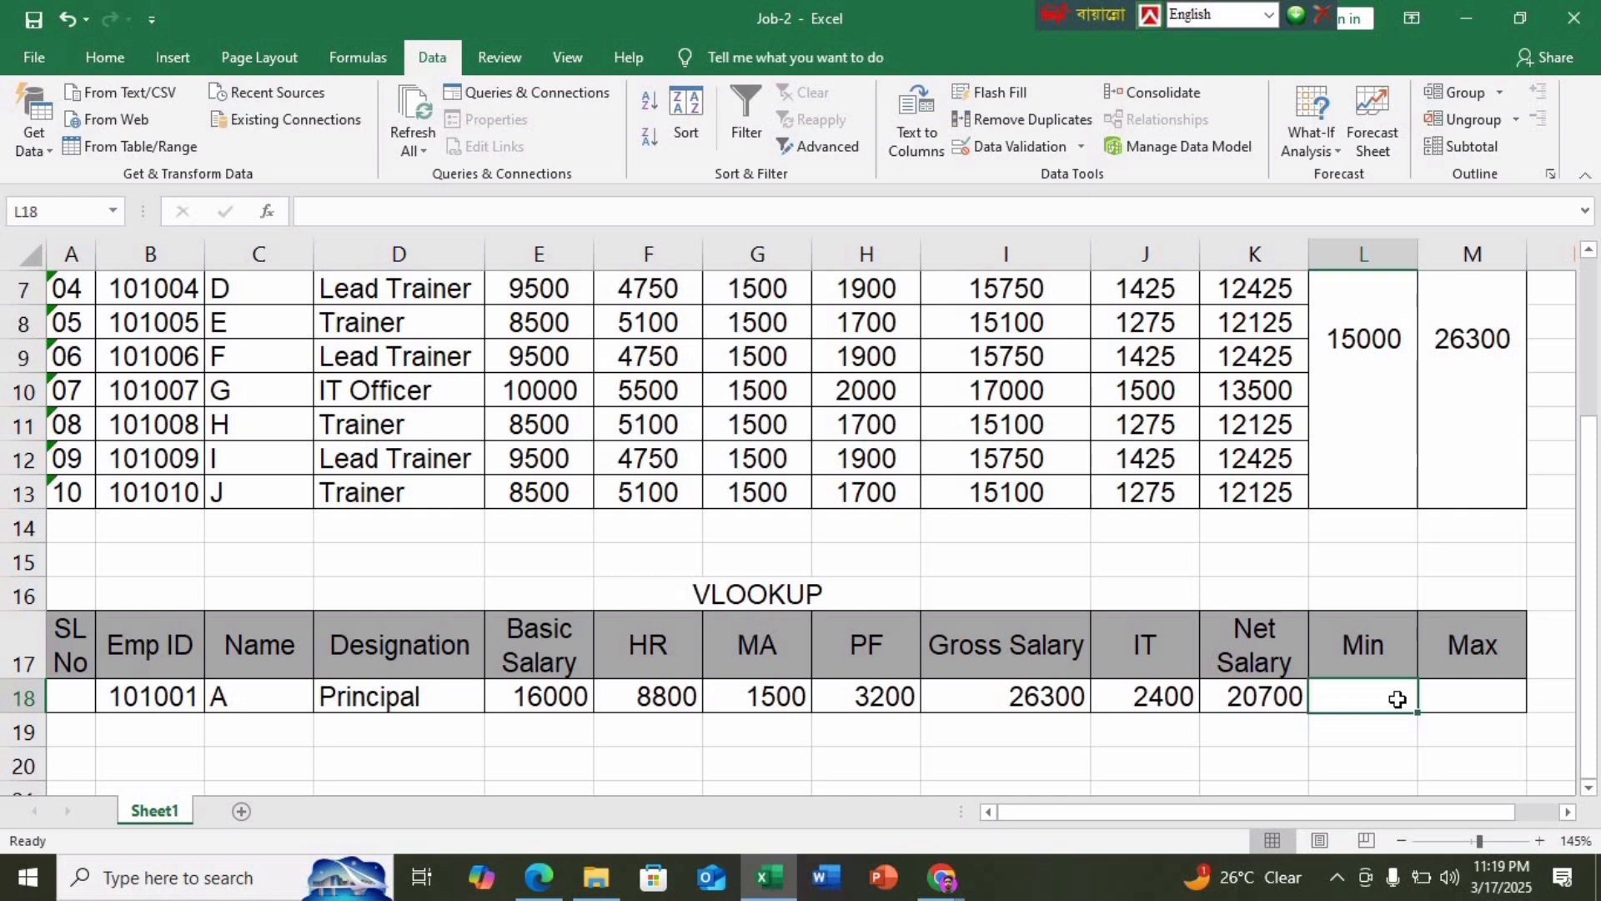
text(=)
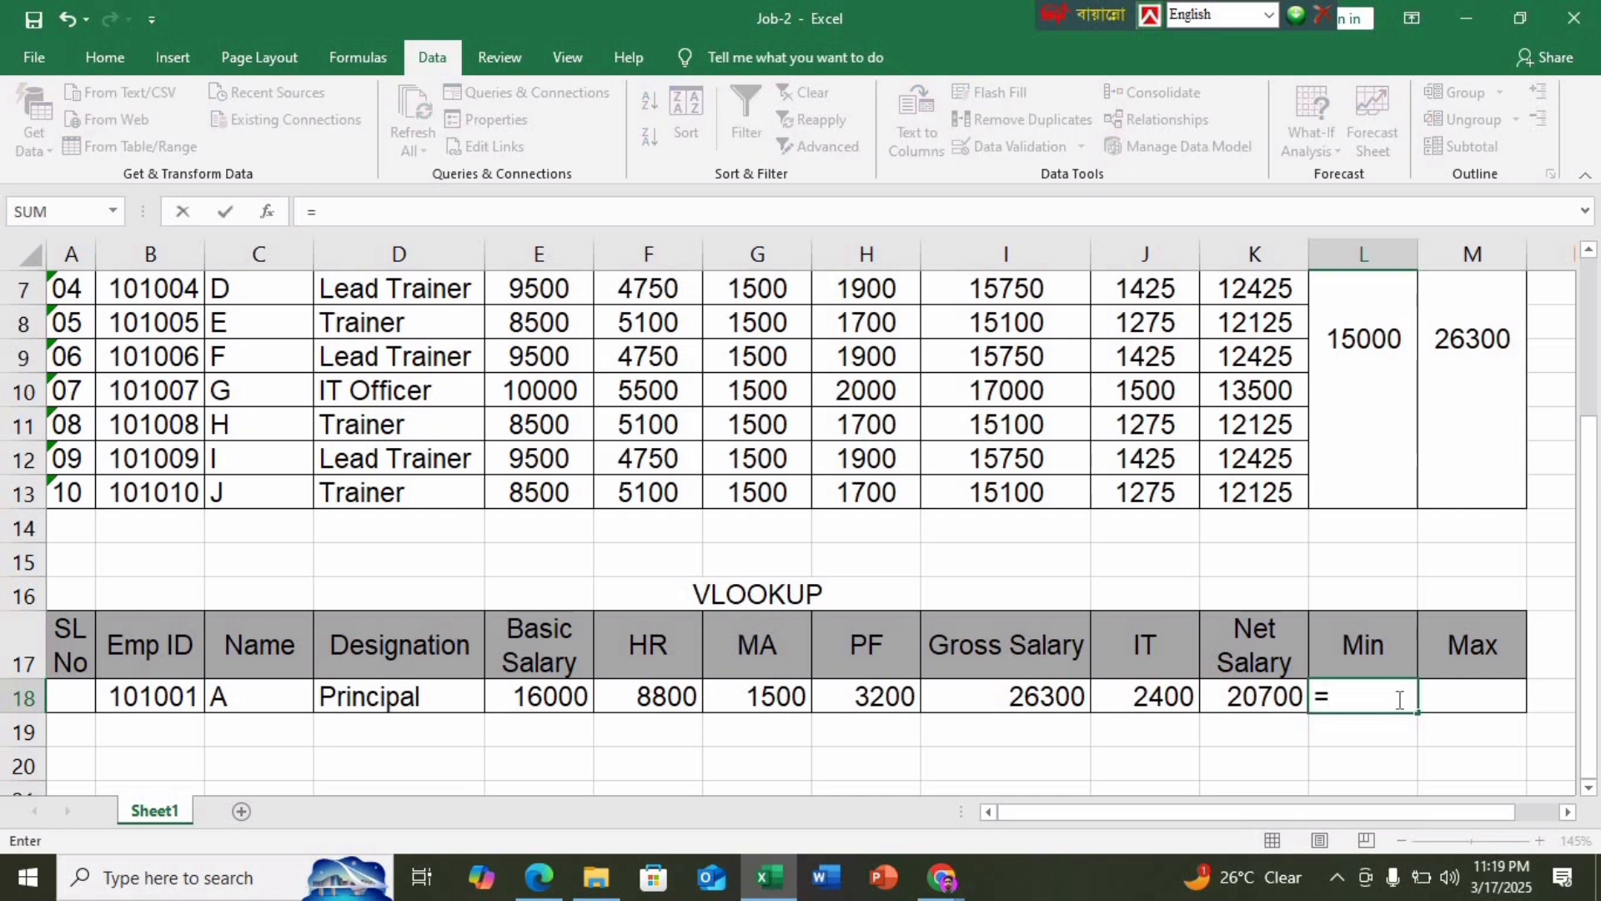
text(MIN)
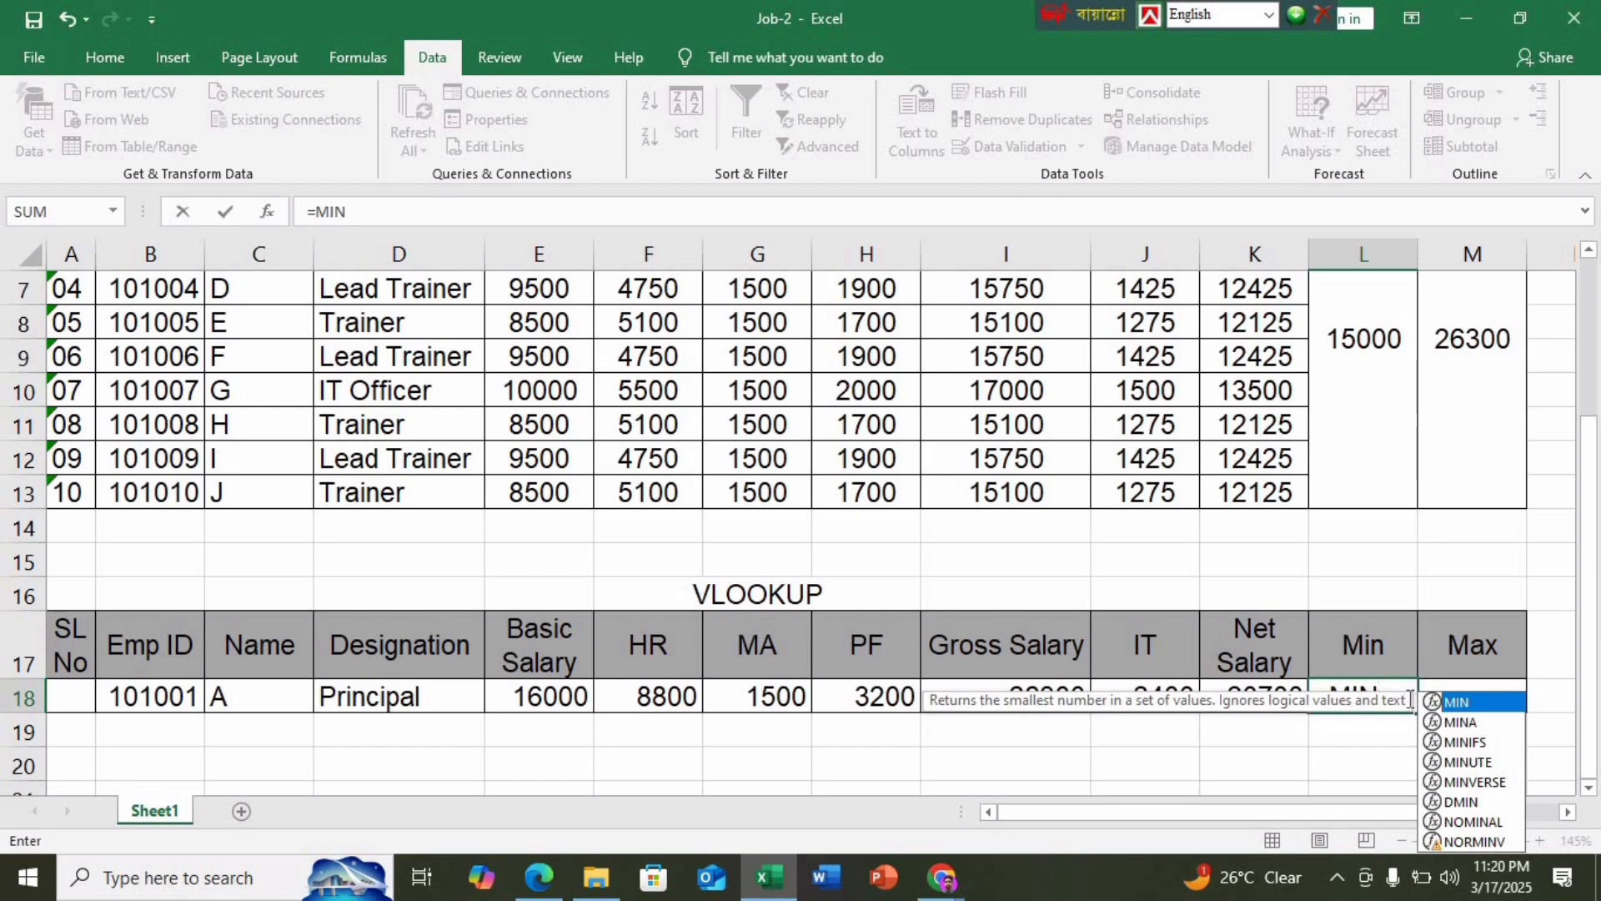
text(()
scroll(1385, 692, up, 2)
drag(1024, 454, 1009, 740)
key(Return)
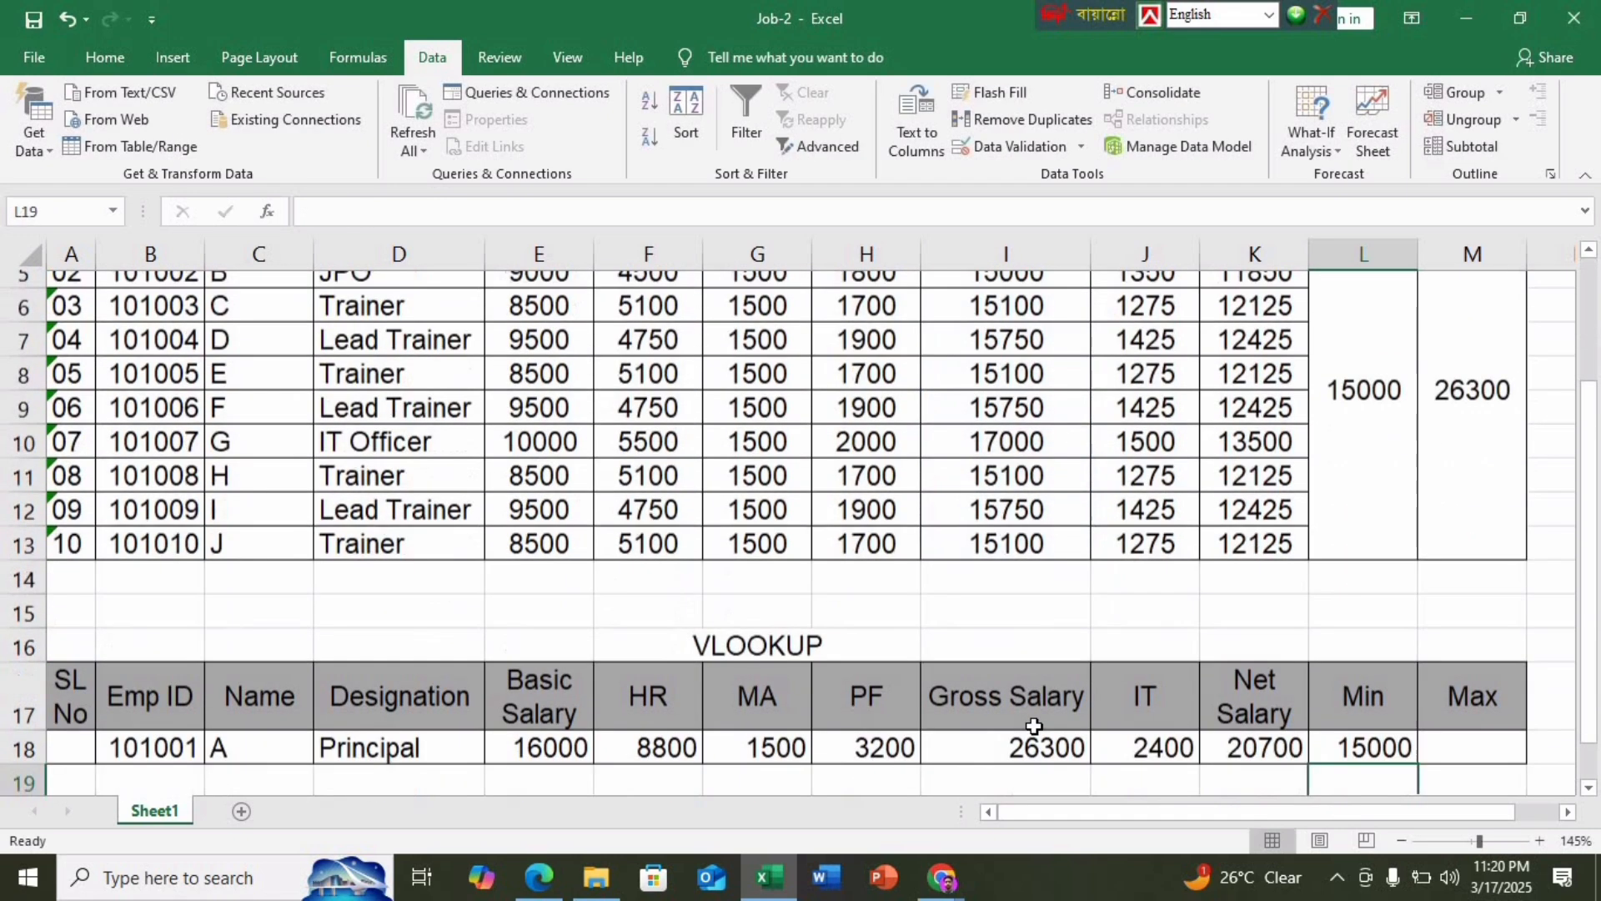
click(1470, 729)
text(=)
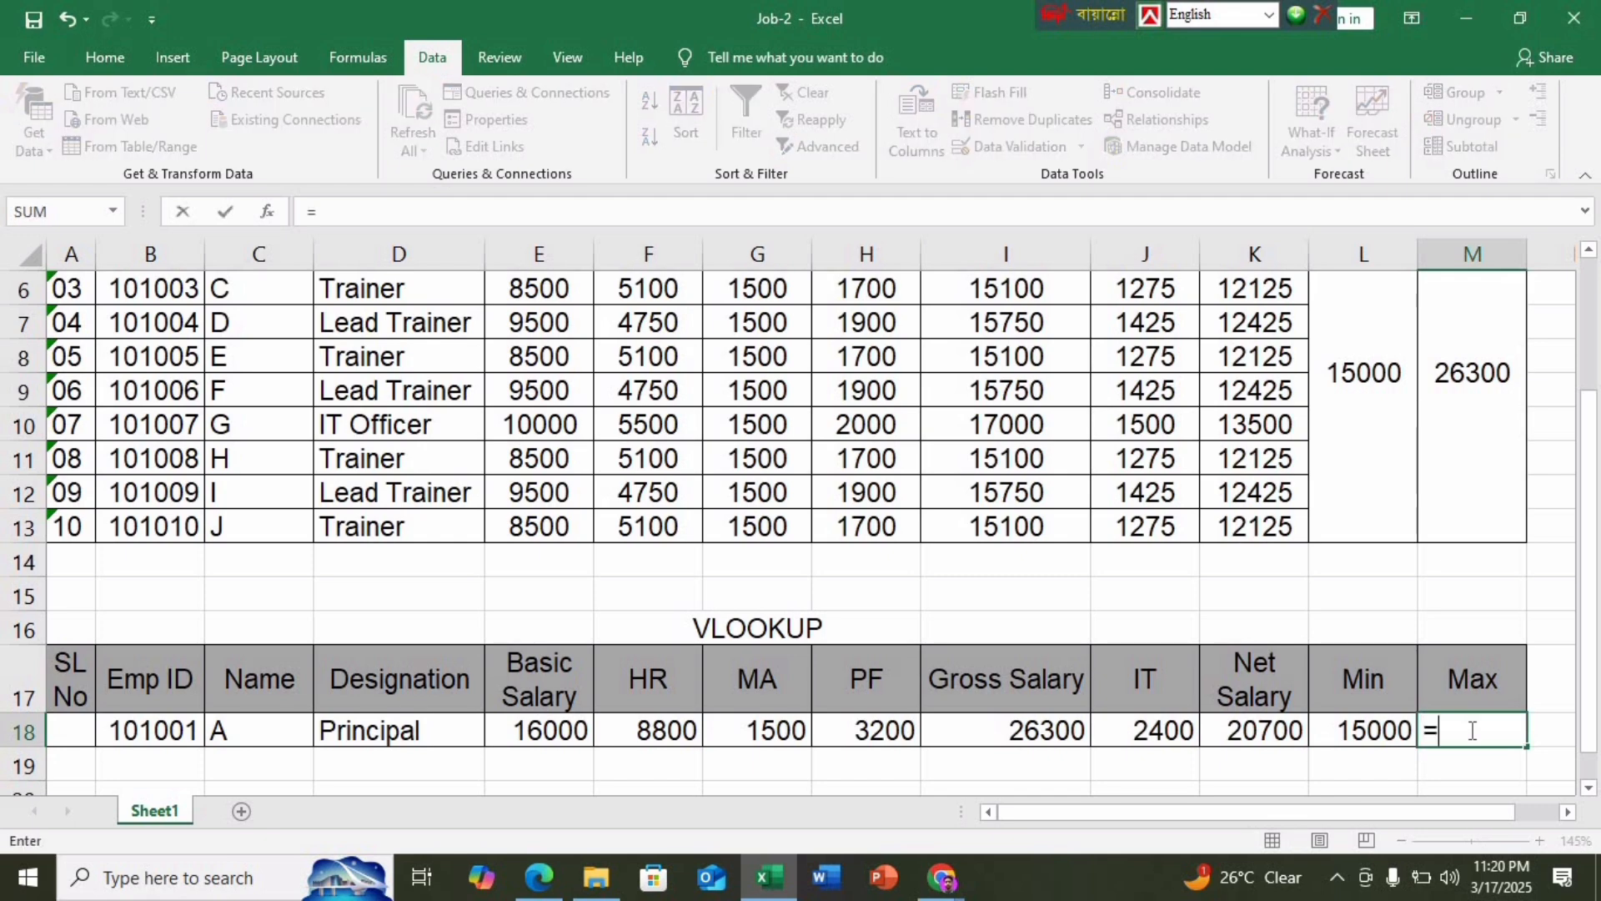
text(MAX)
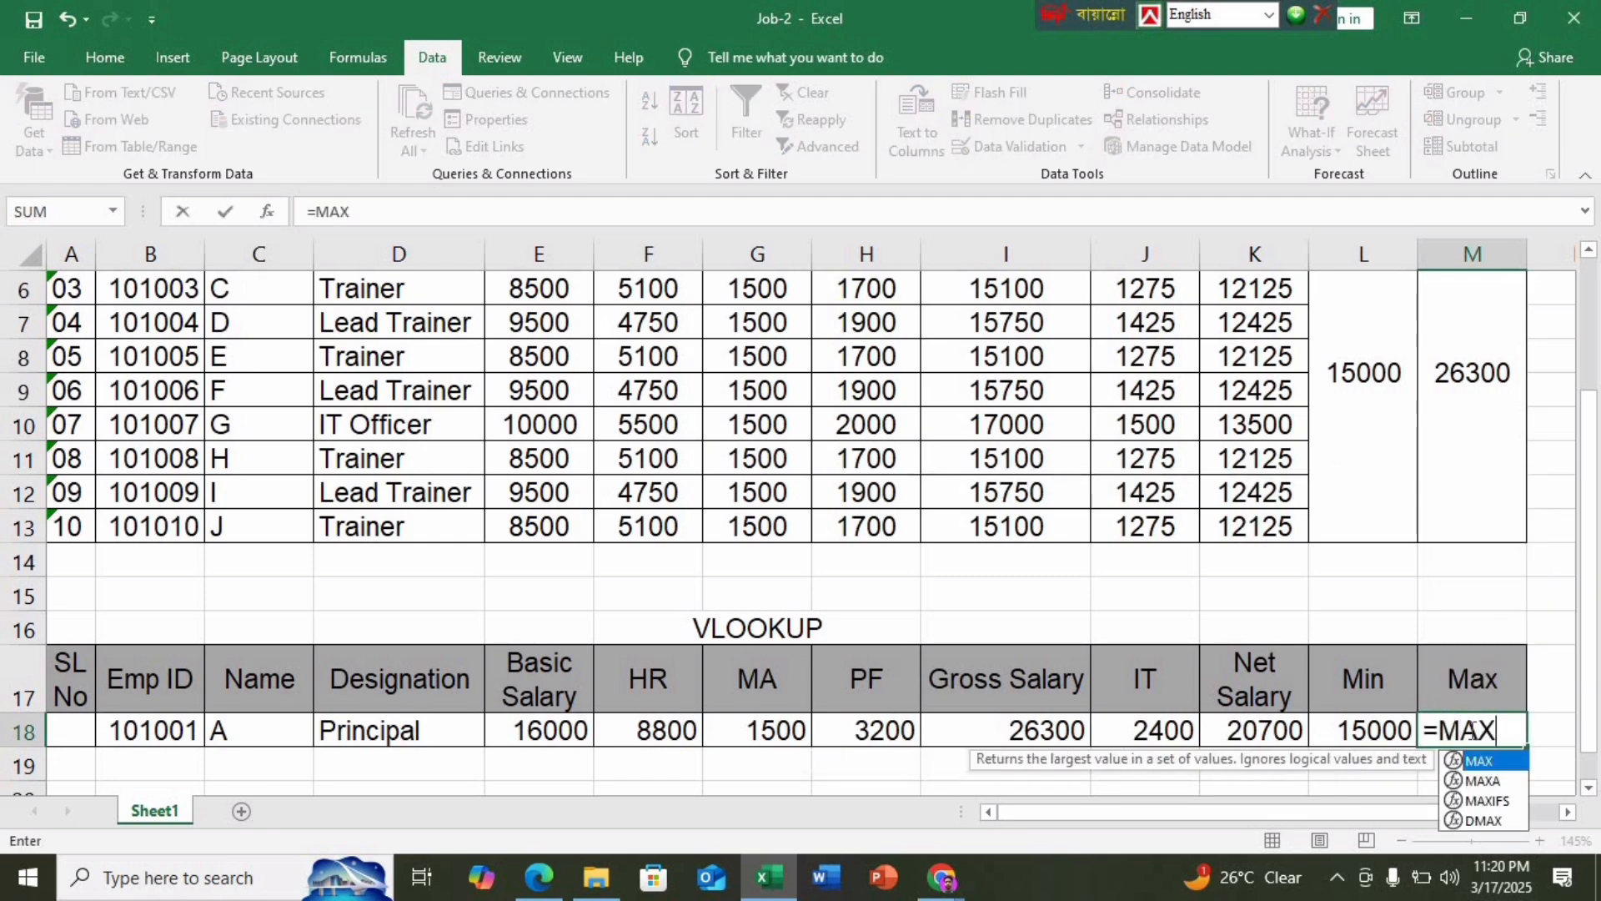
text(()
scroll(1042, 446, up, 2)
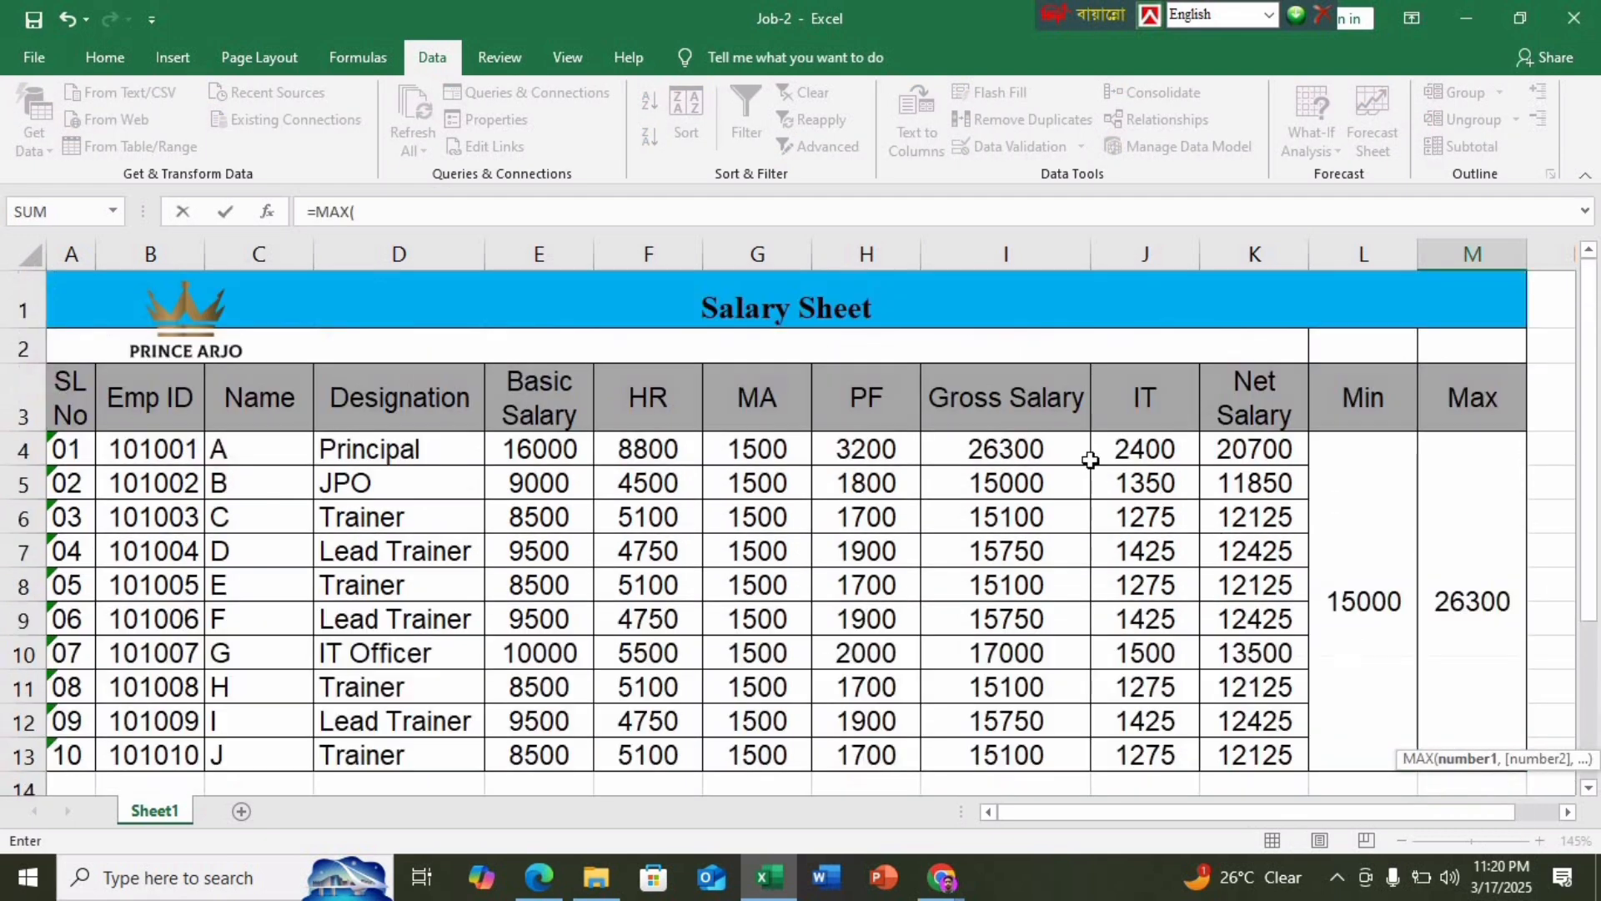
drag(1006, 448, 1025, 747)
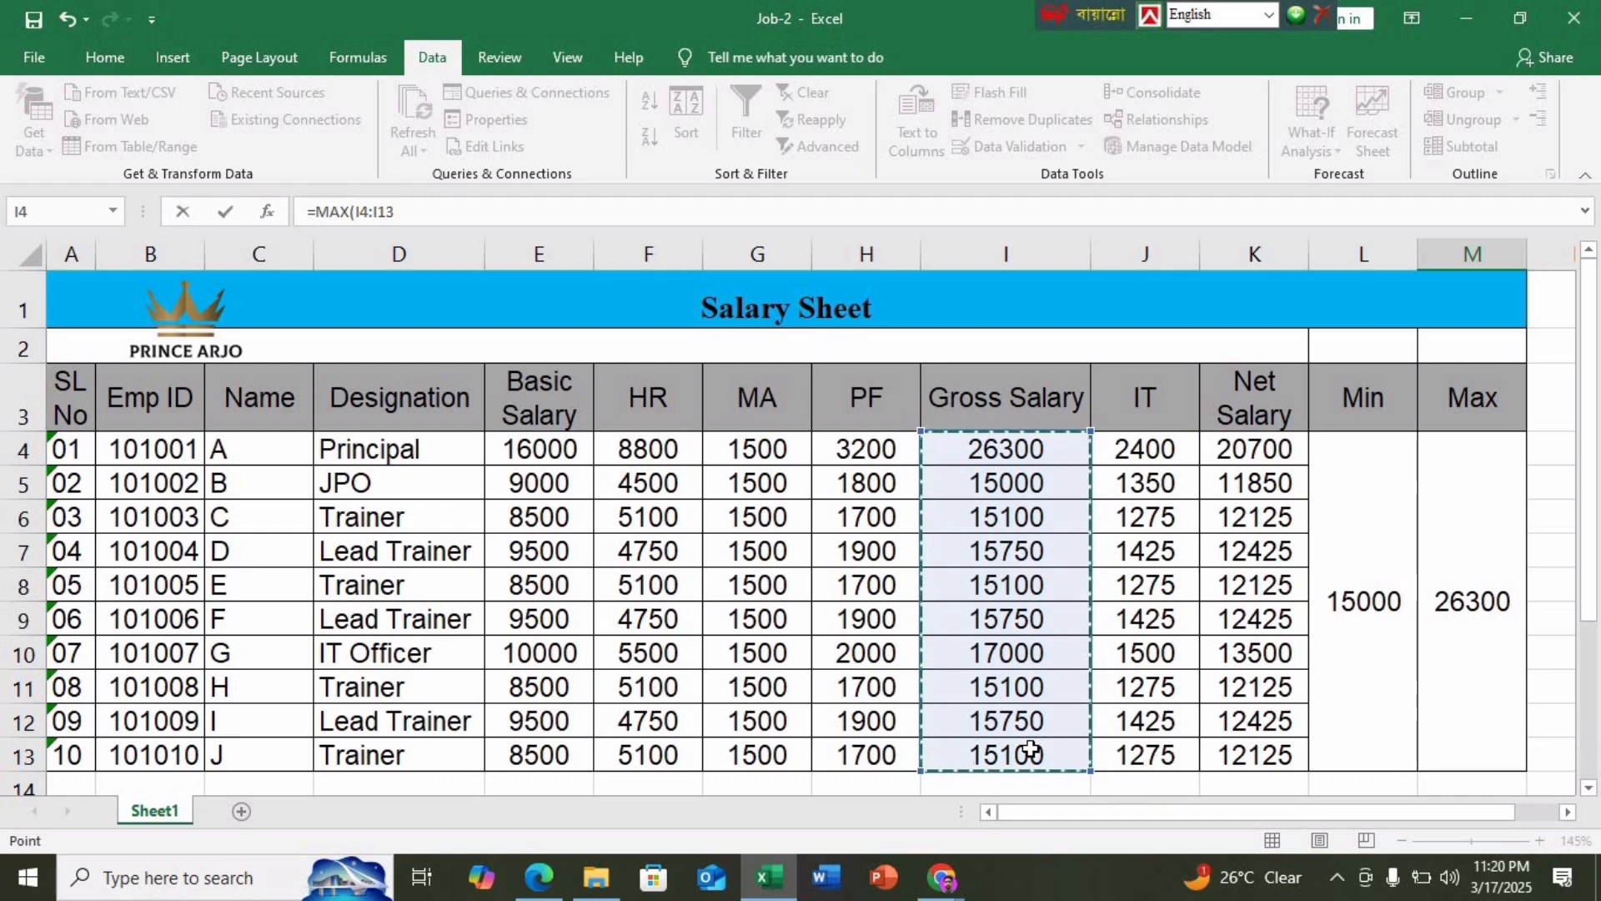
key(Return)
click(1056, 788)
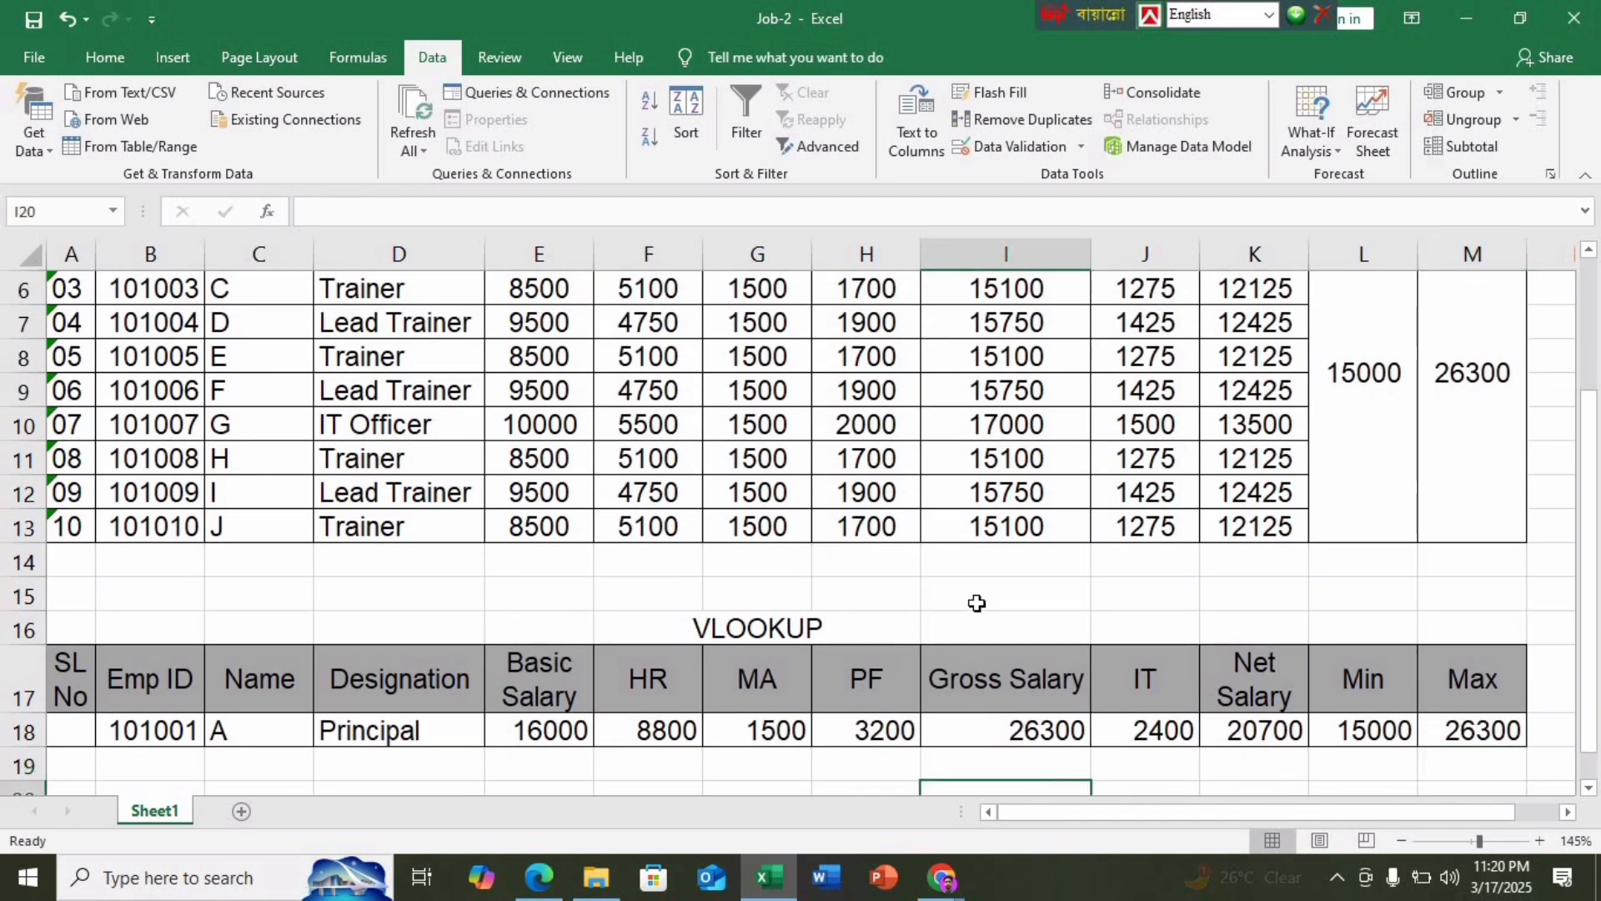
Review the task instructions PDF, then return to the workbook's File backstage
scroll(976, 603, down, 3)
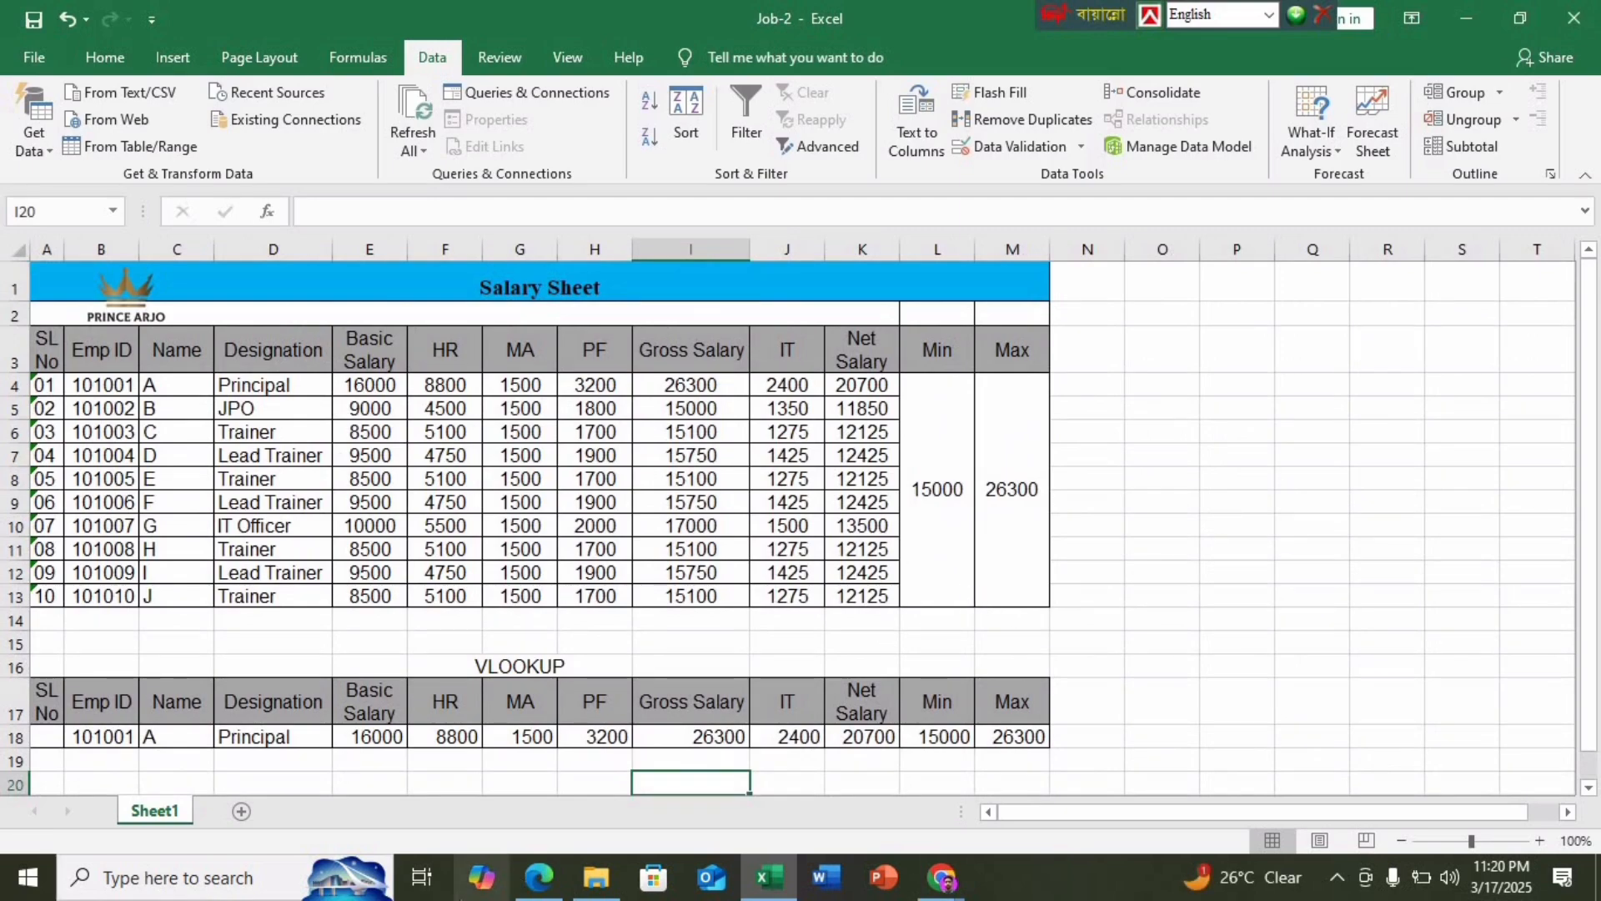
click(538, 877)
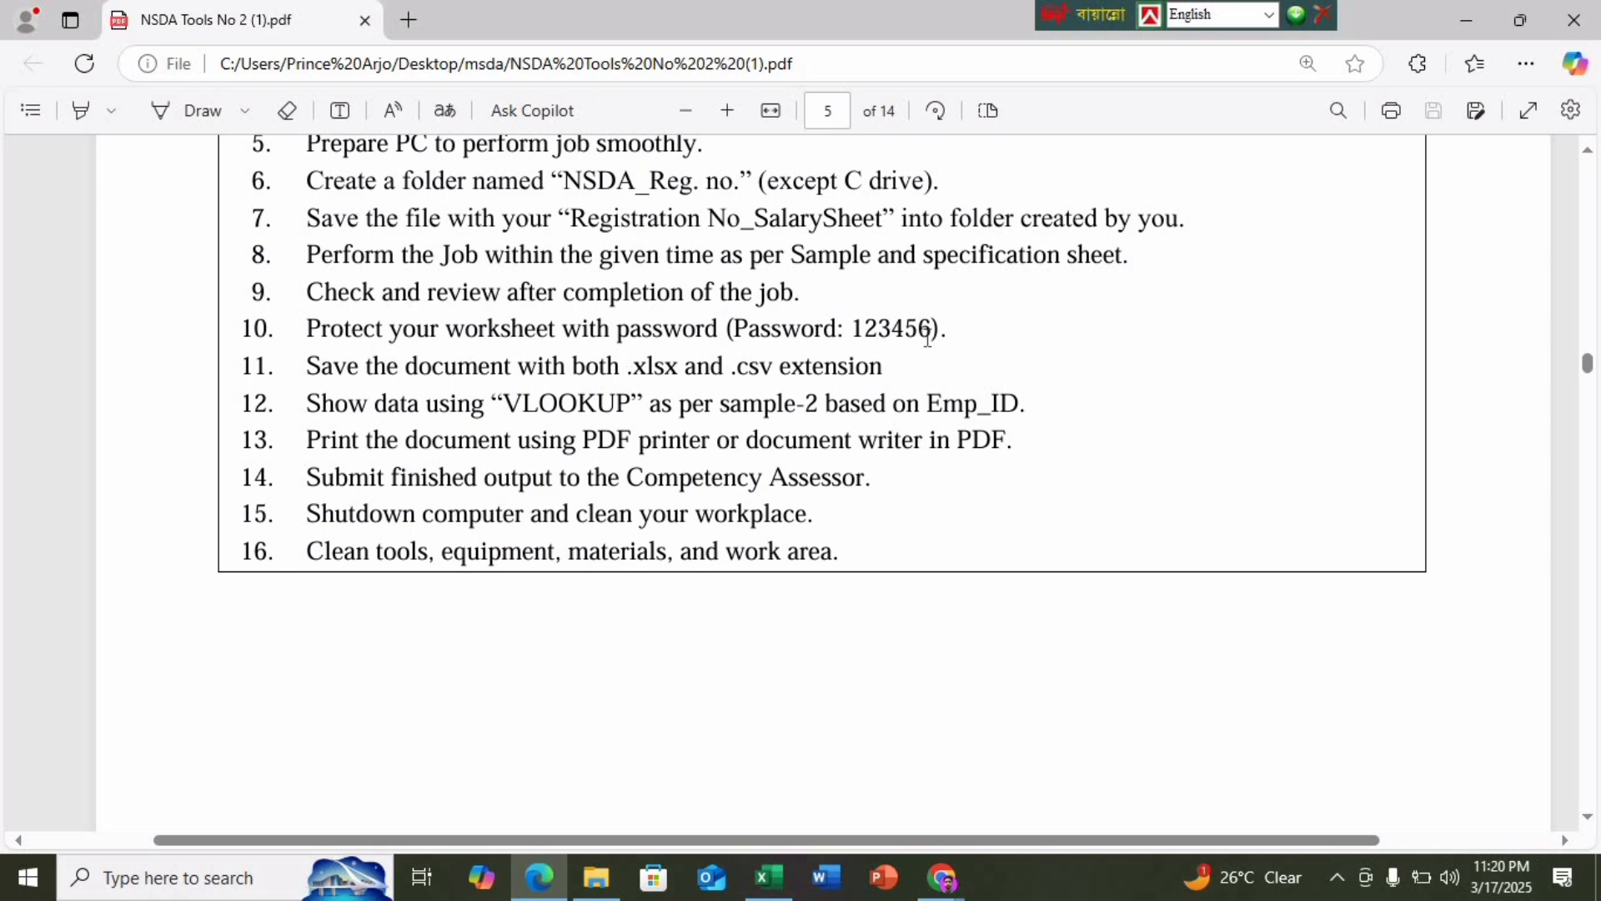
click(768, 877)
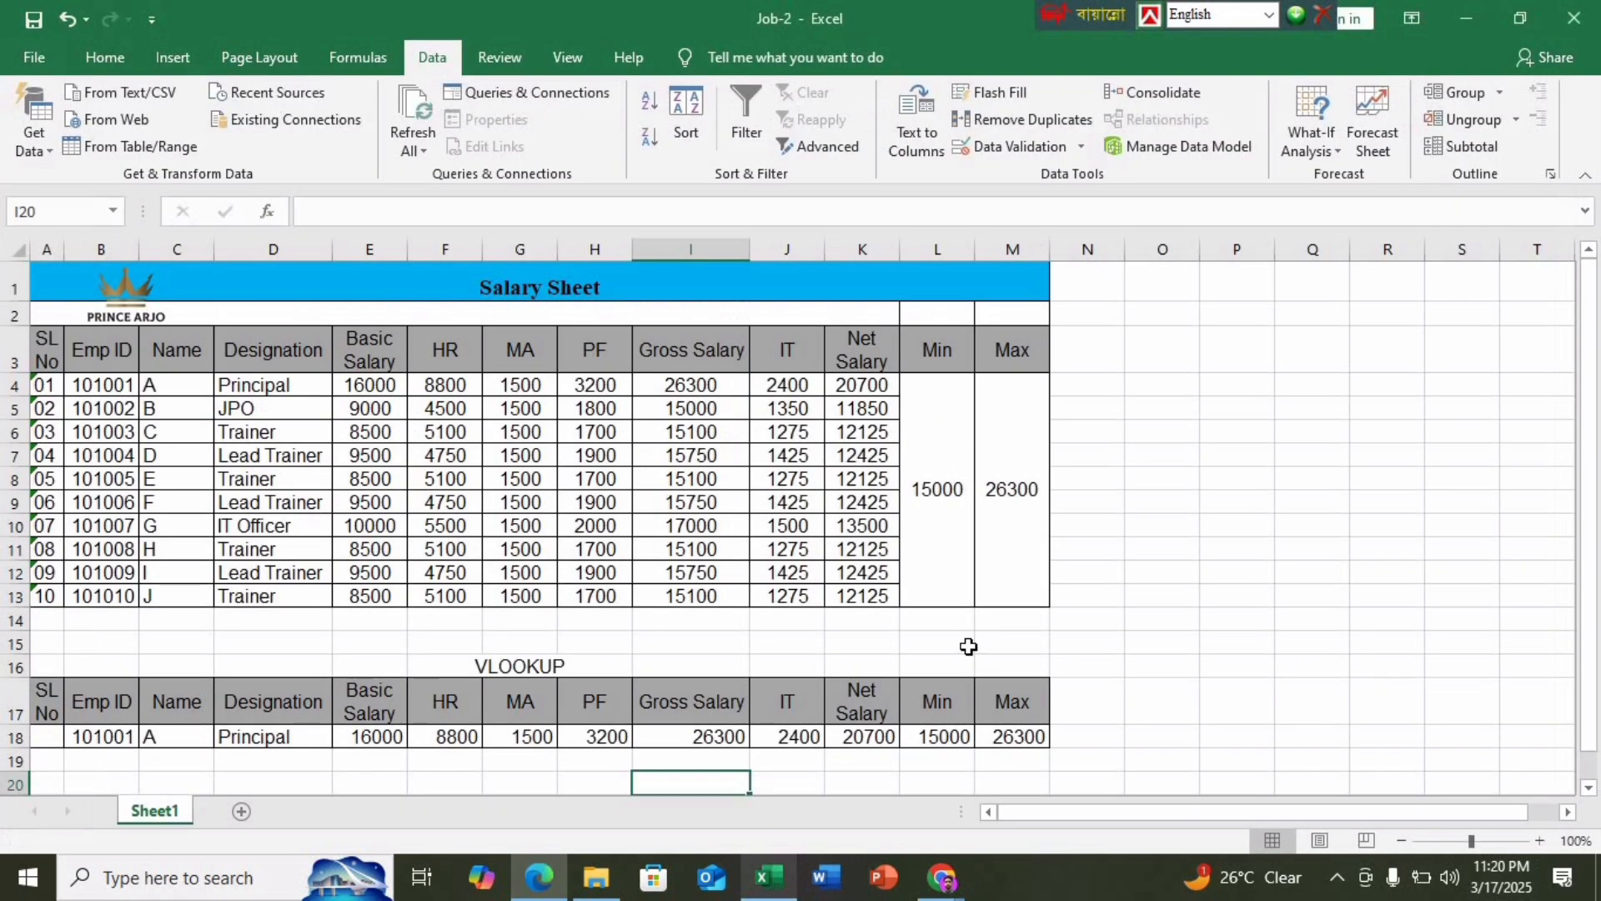
click(1115, 606)
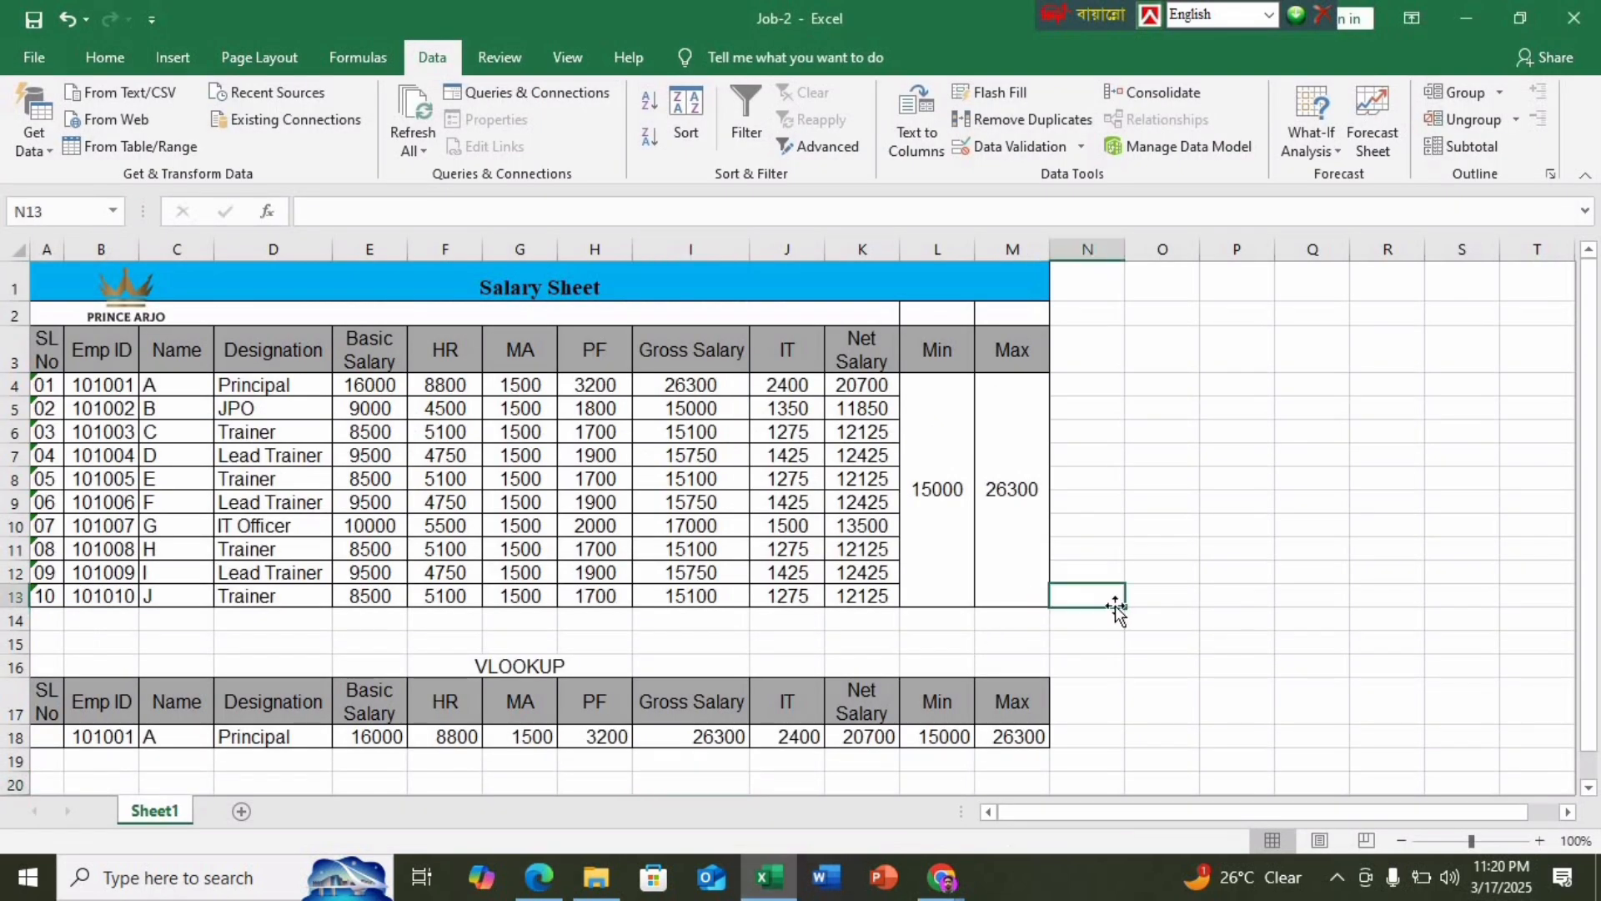
click(25, 49)
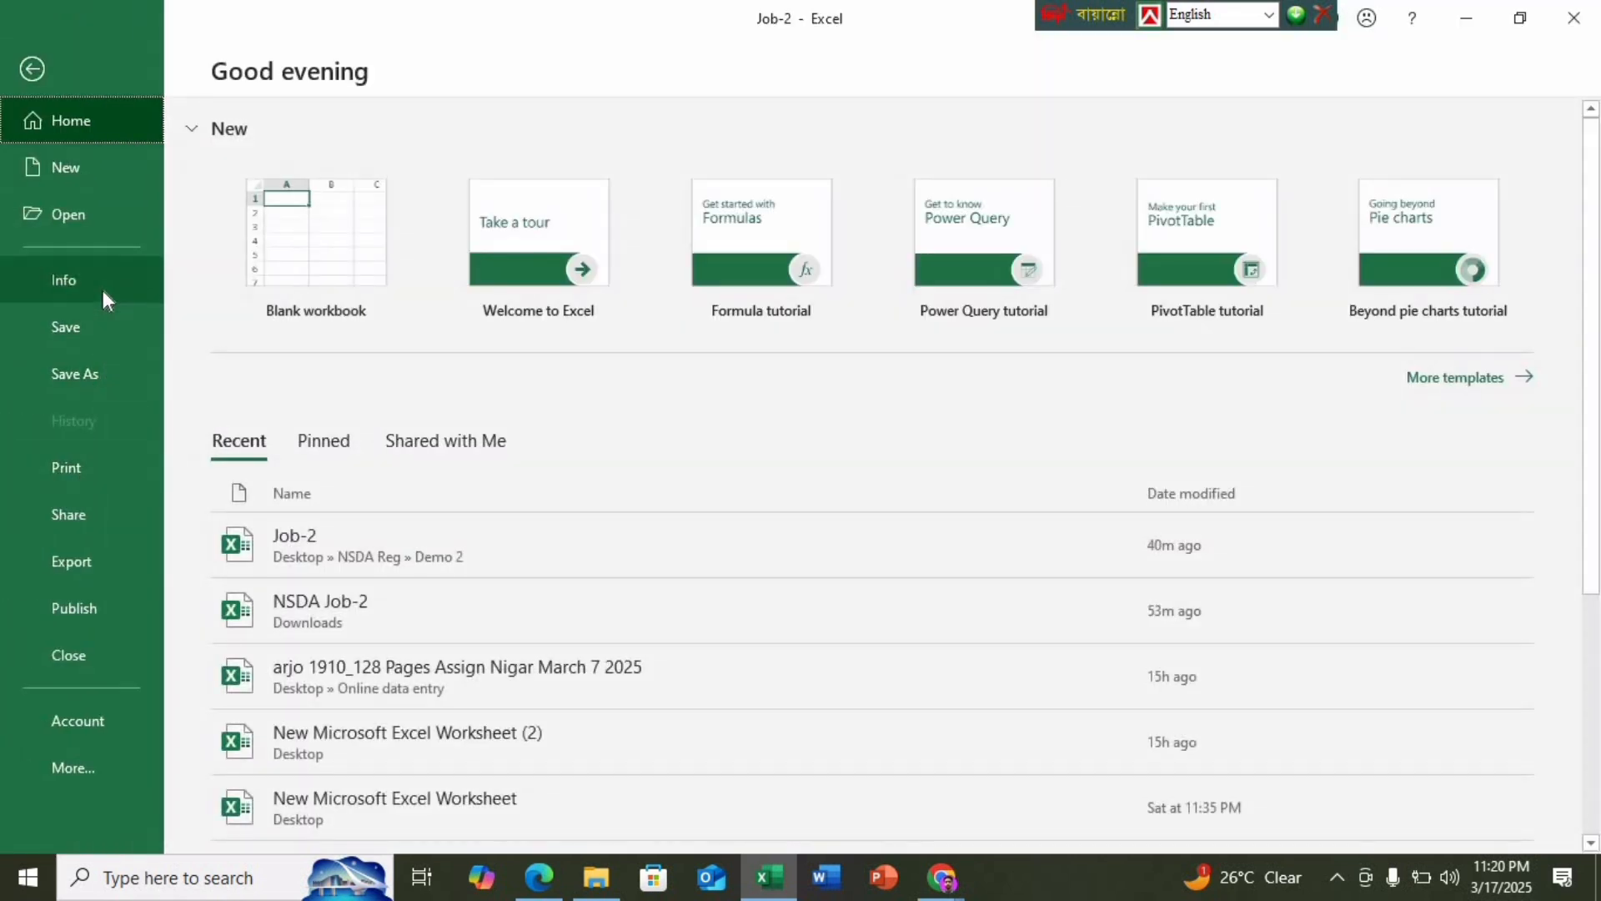
Encrypt the Job-2 workbook with a password via Protect Workbook, confirming the password
click(103, 290)
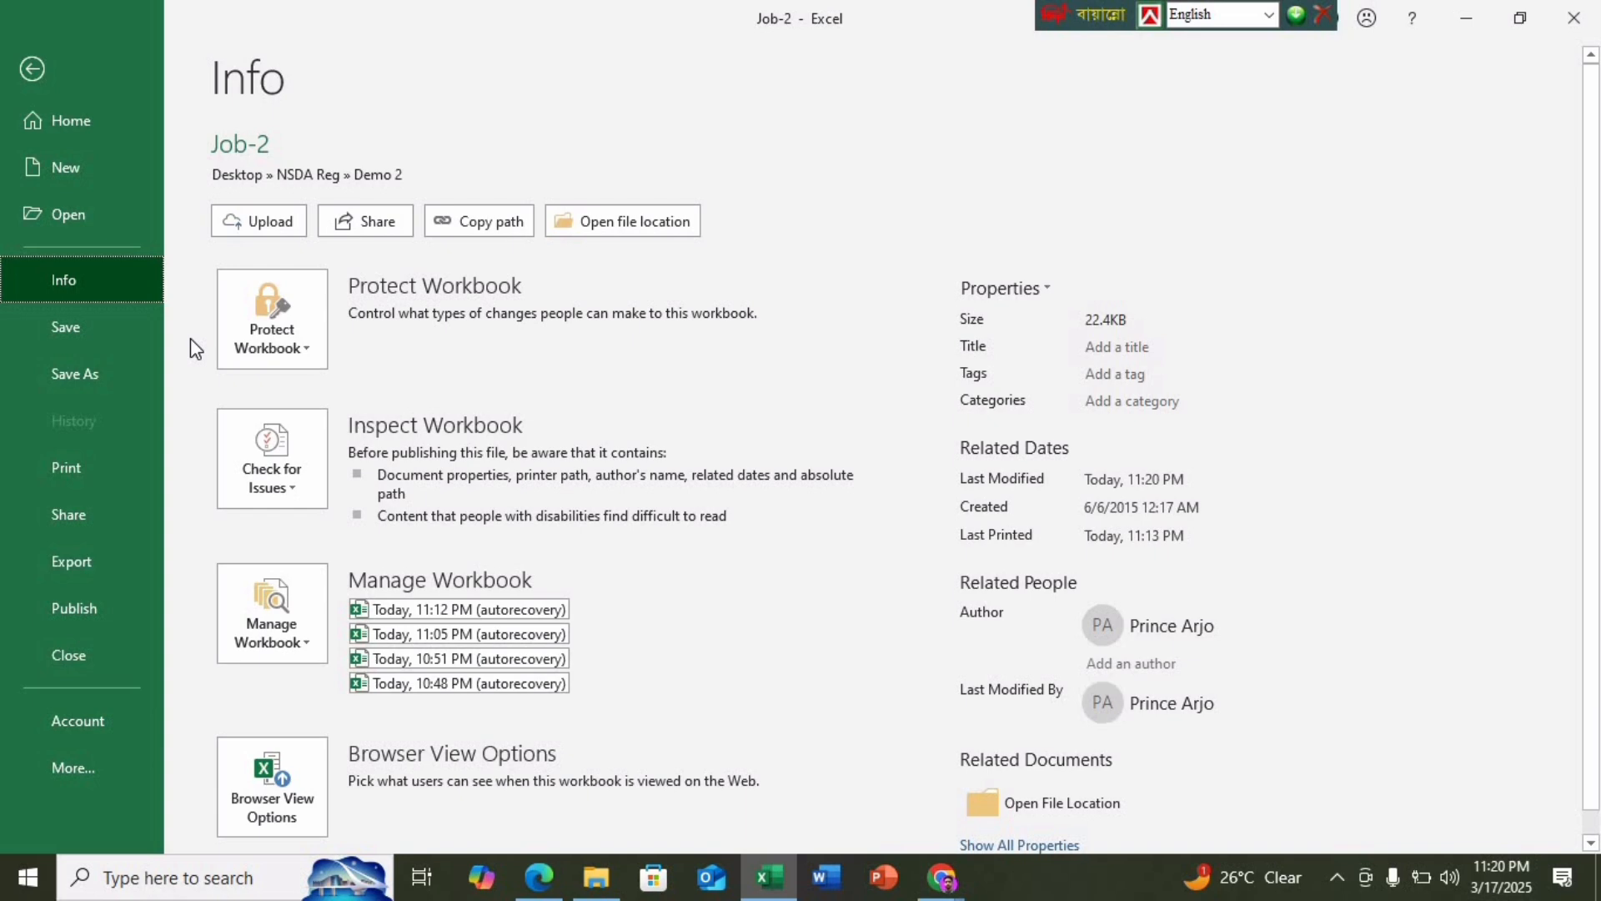
click(297, 349)
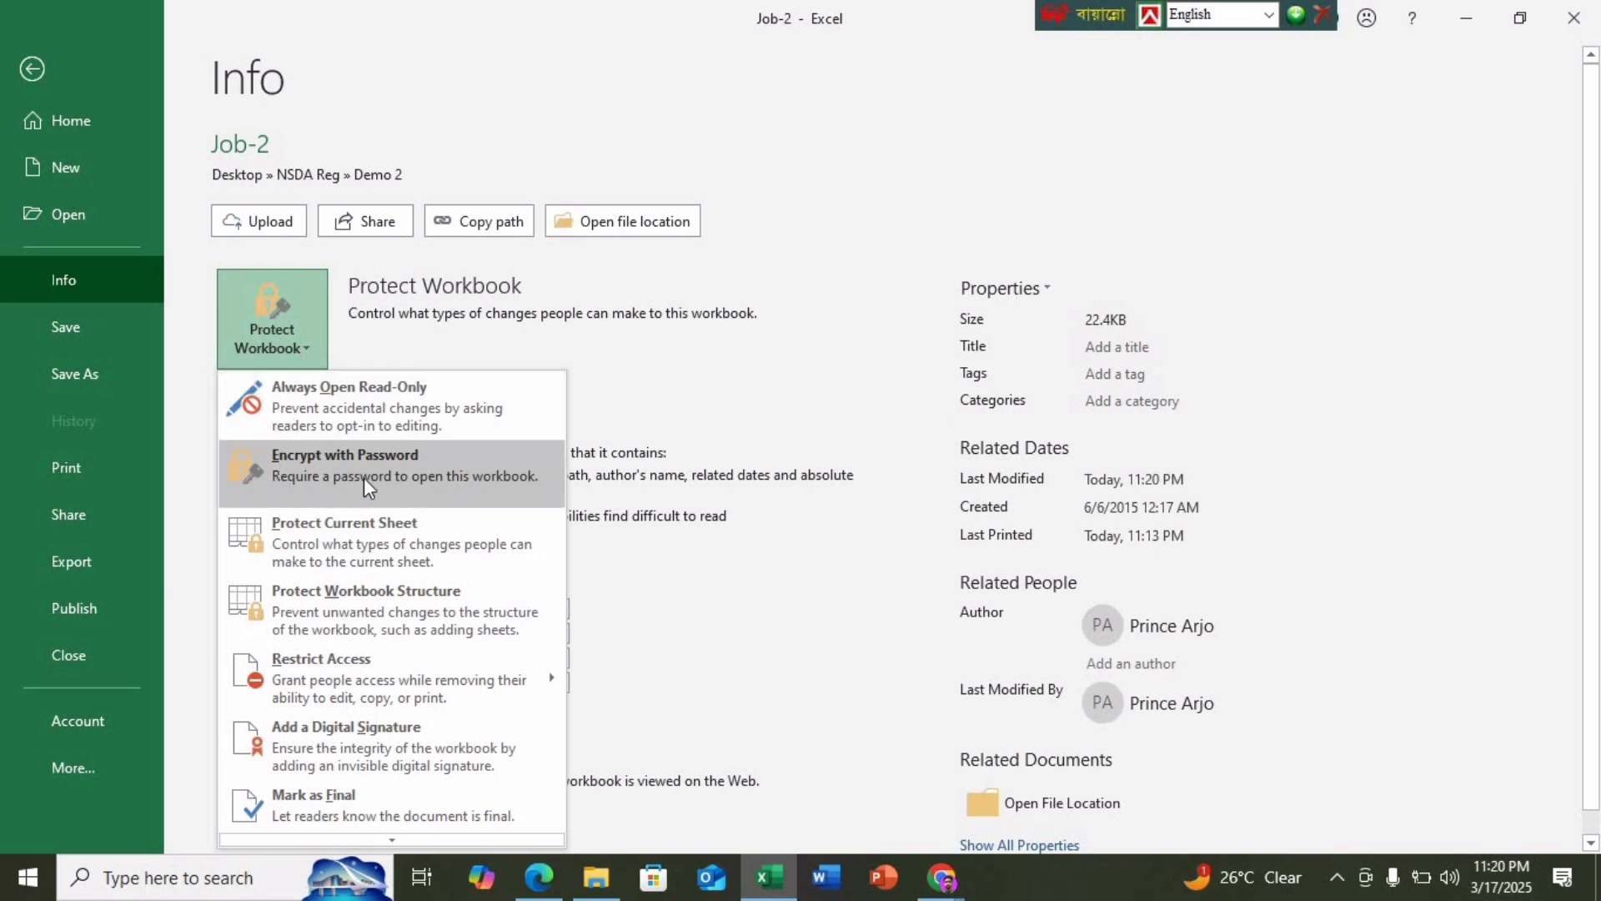
click(333, 470)
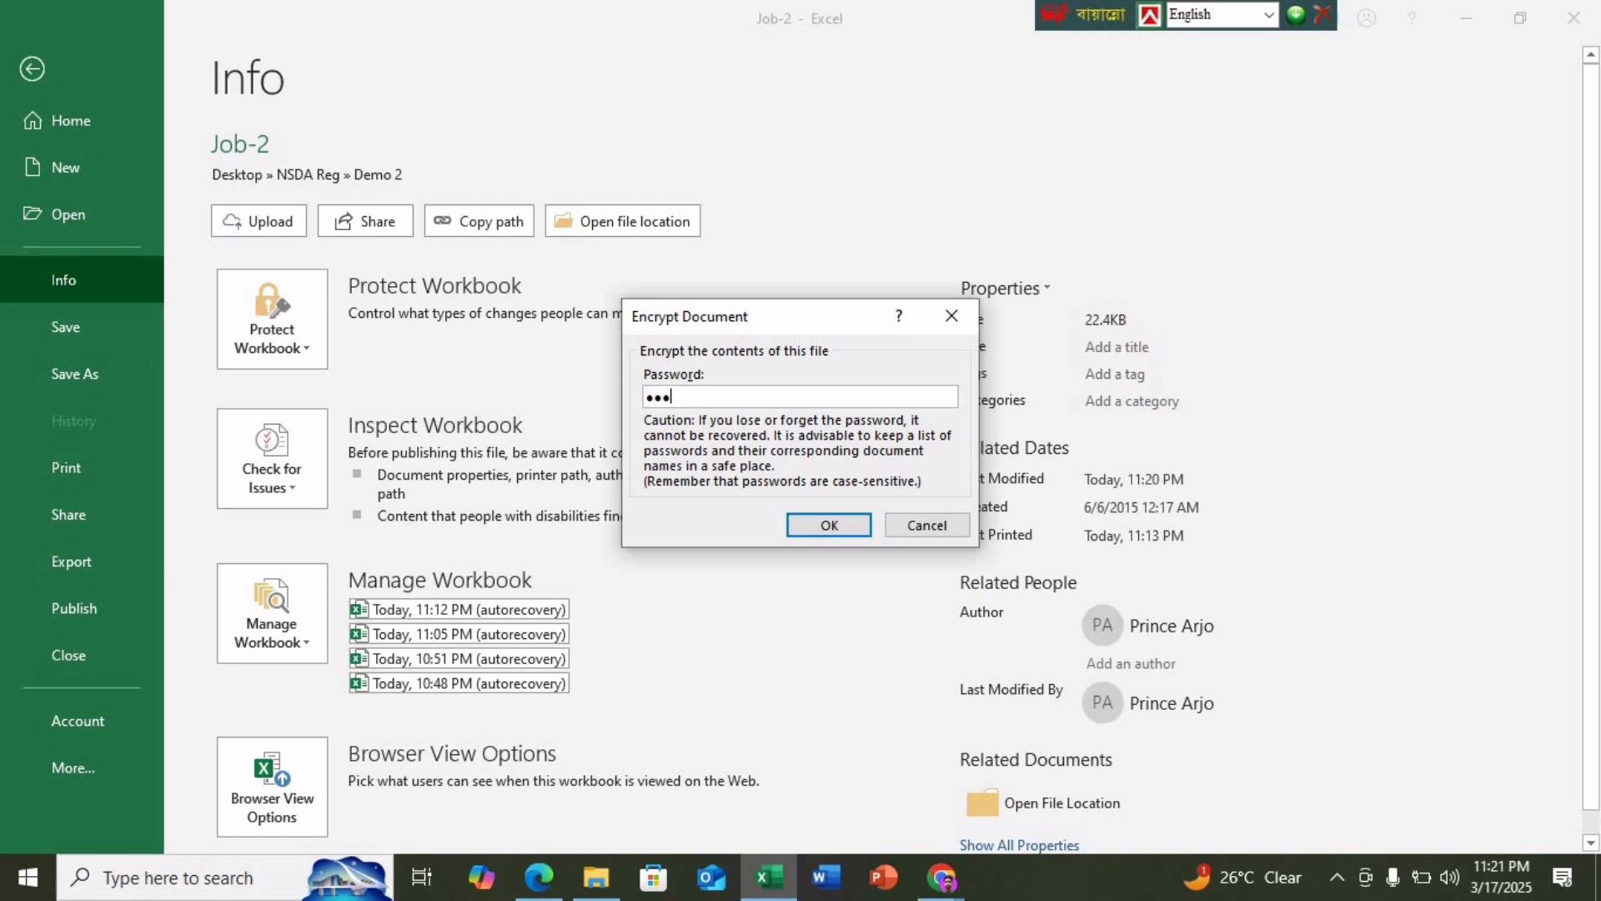
key(Return)
text(1)
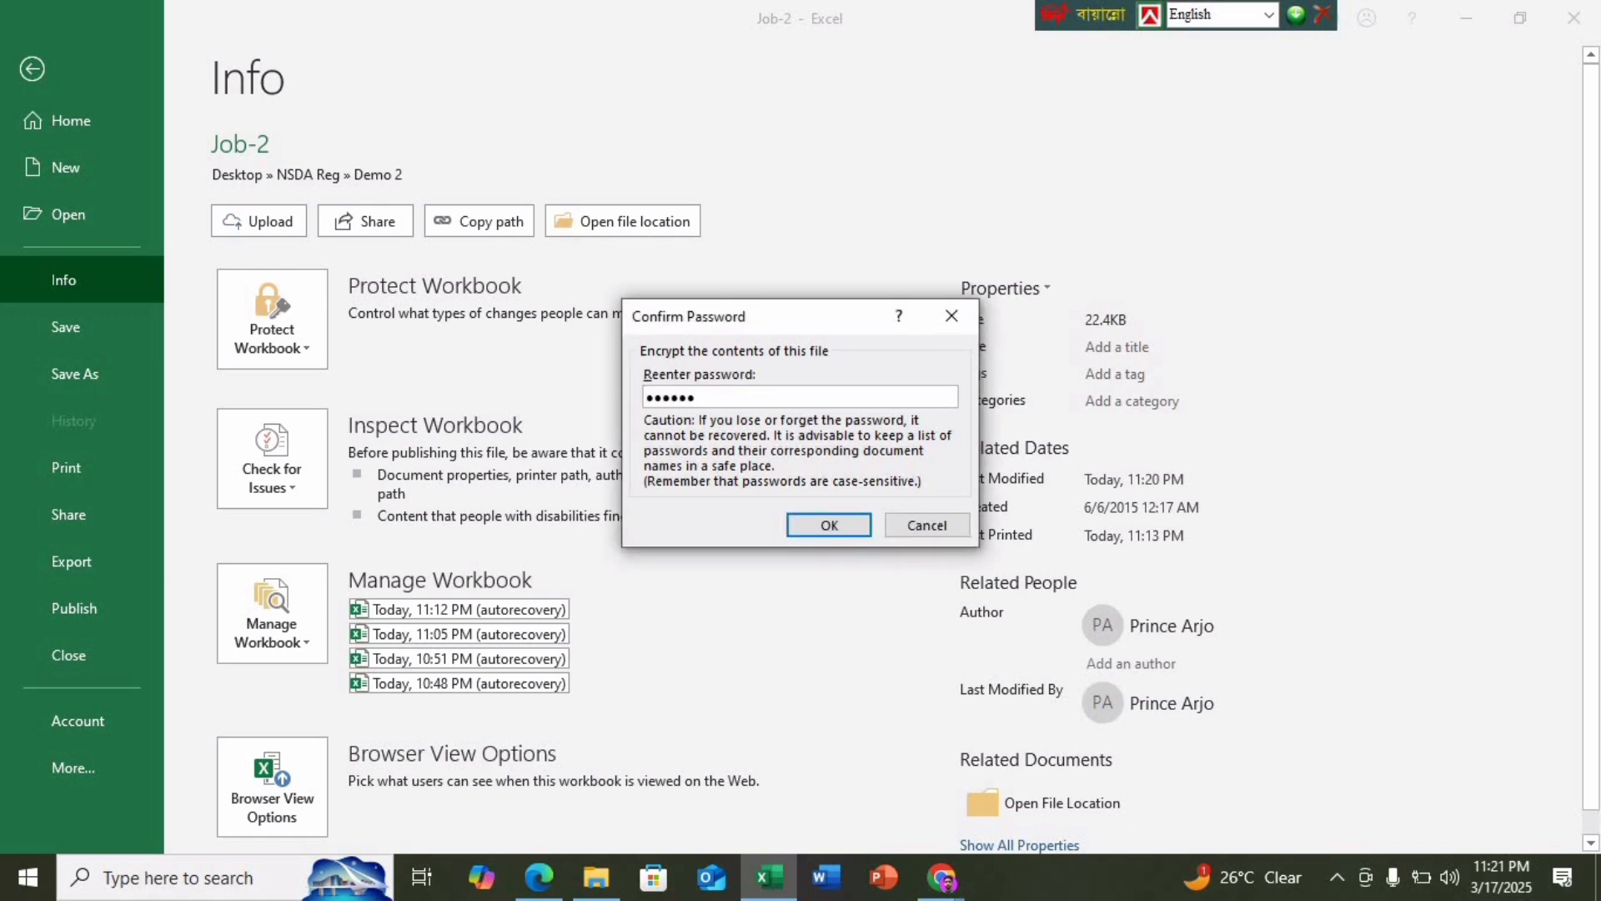
key(Return)
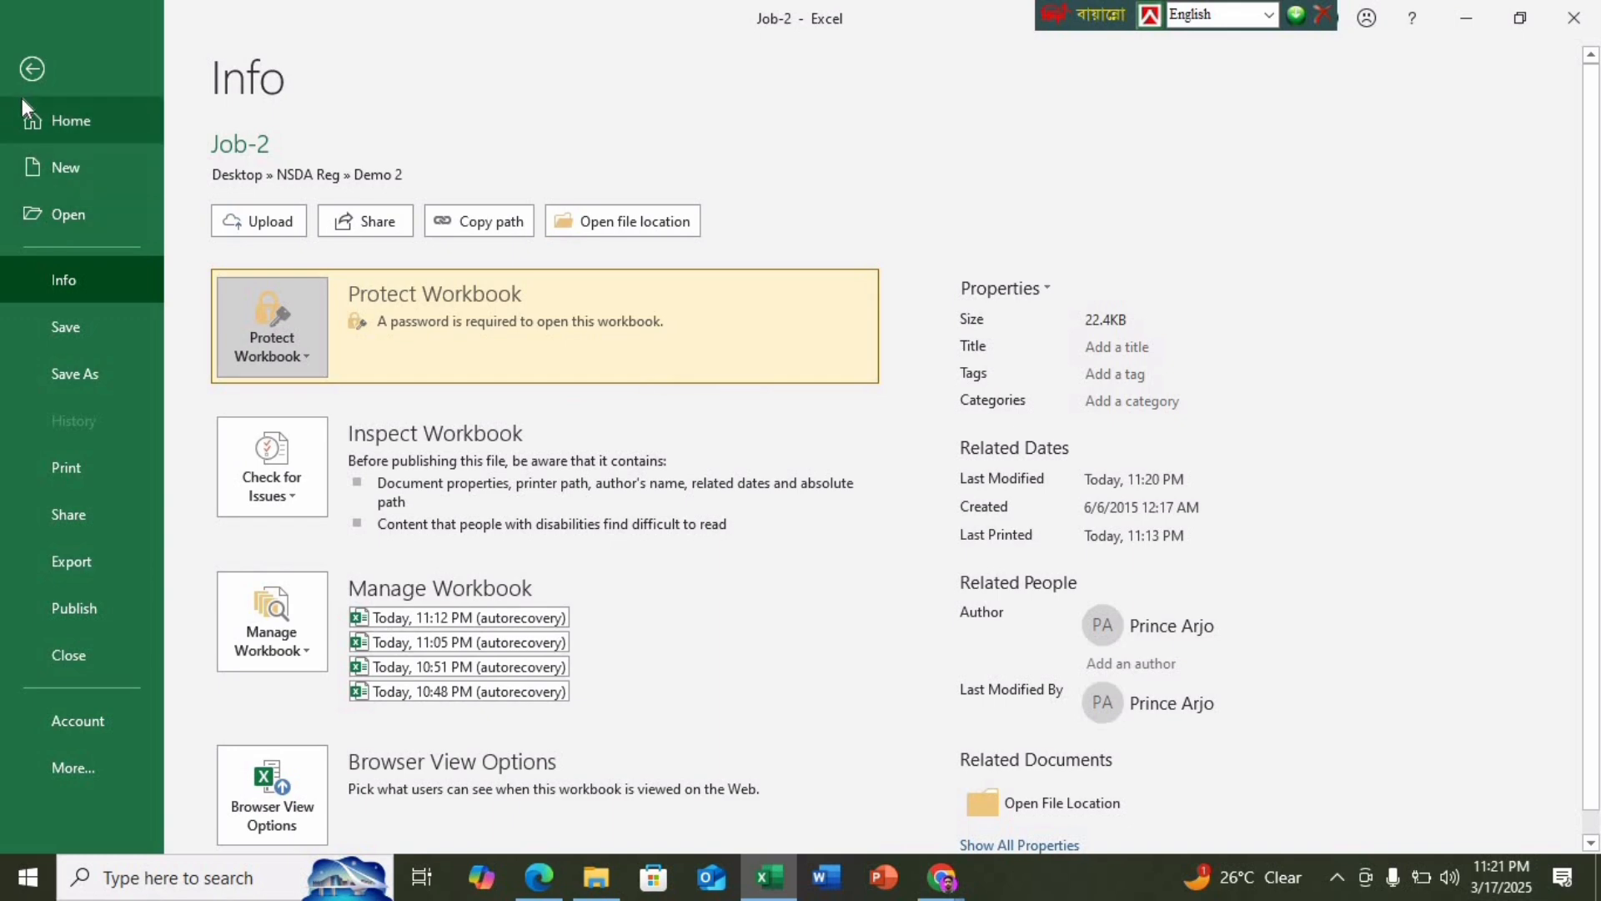
Return to the worksheet and close the password-protected workbook
click(30, 68)
click(1376, 523)
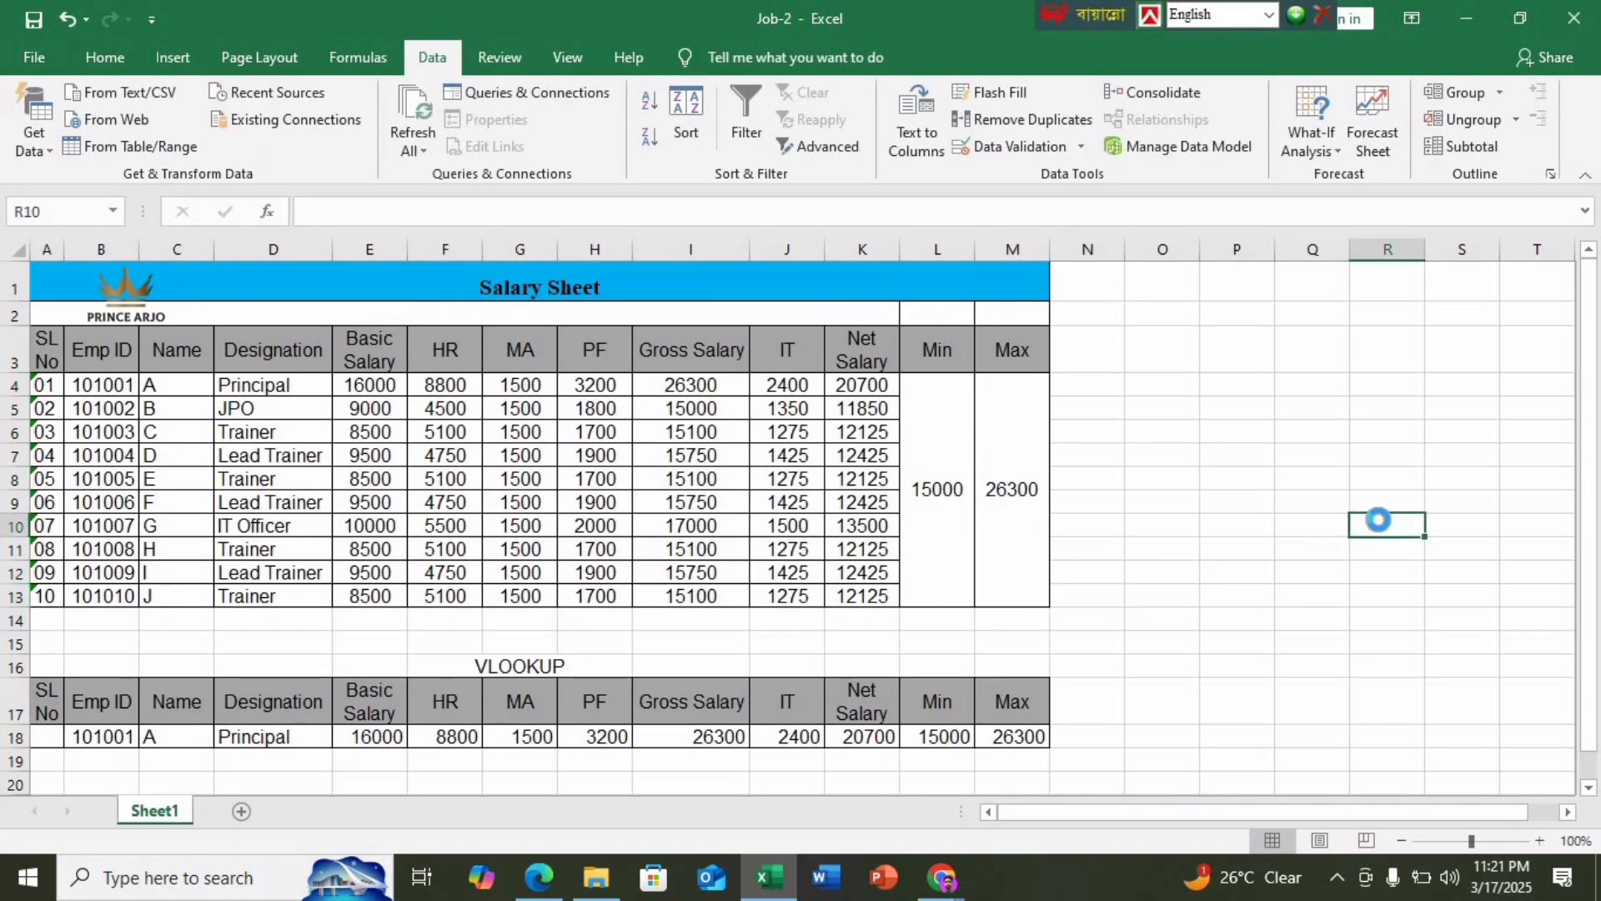
click(1573, 17)
Unlock Job-2 with its password, then glance at the task PDF and hide it again
click(1461, 25)
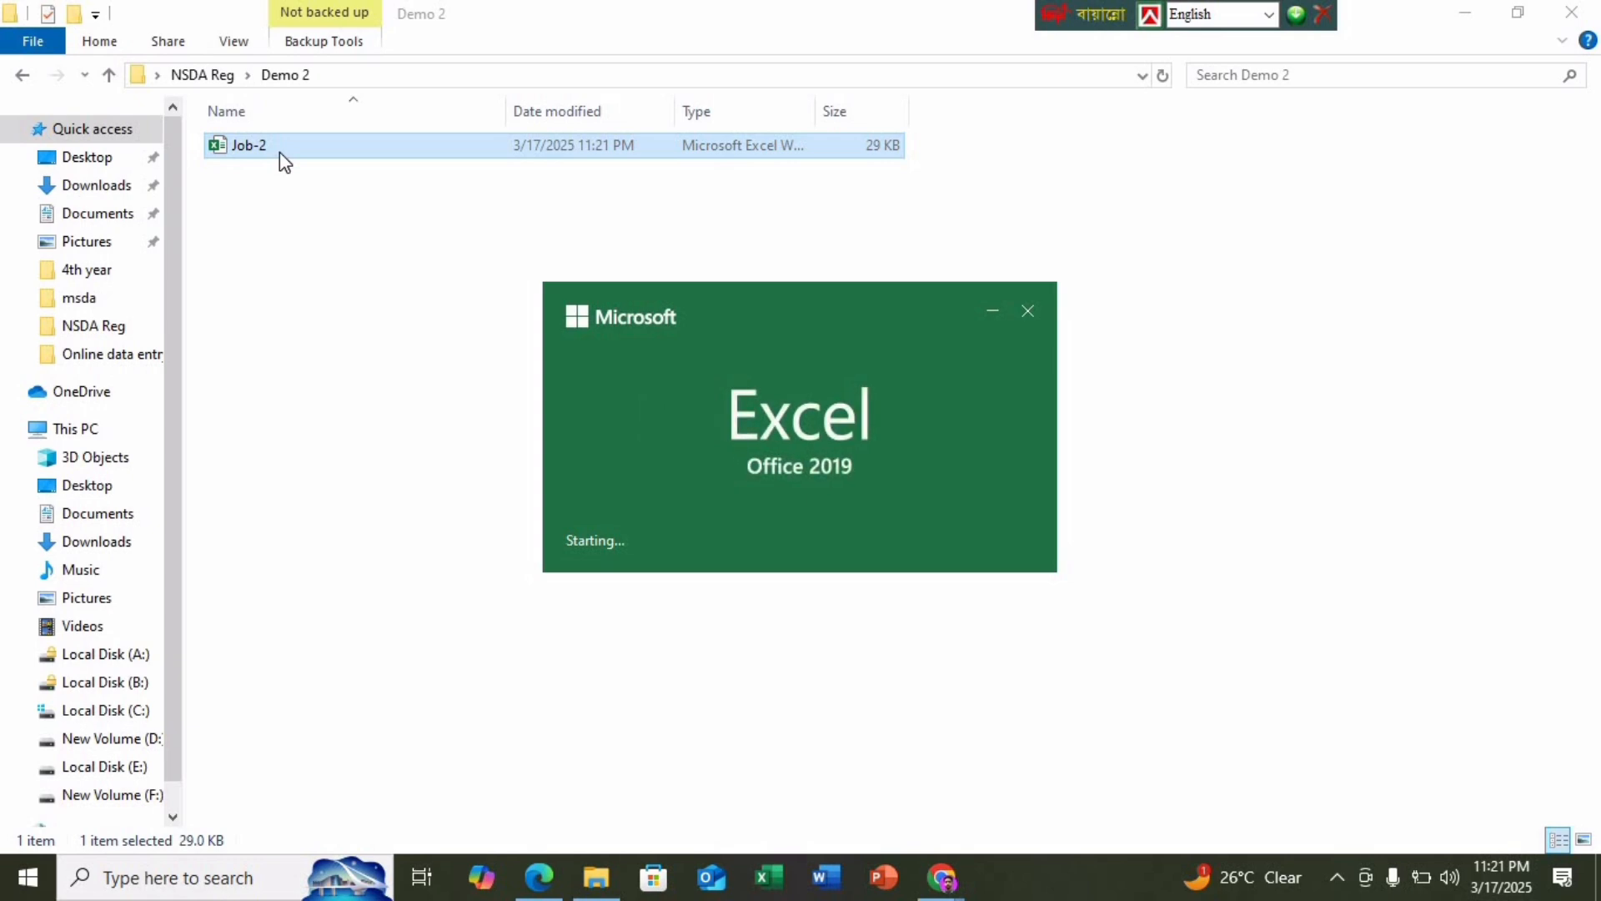
text(••)
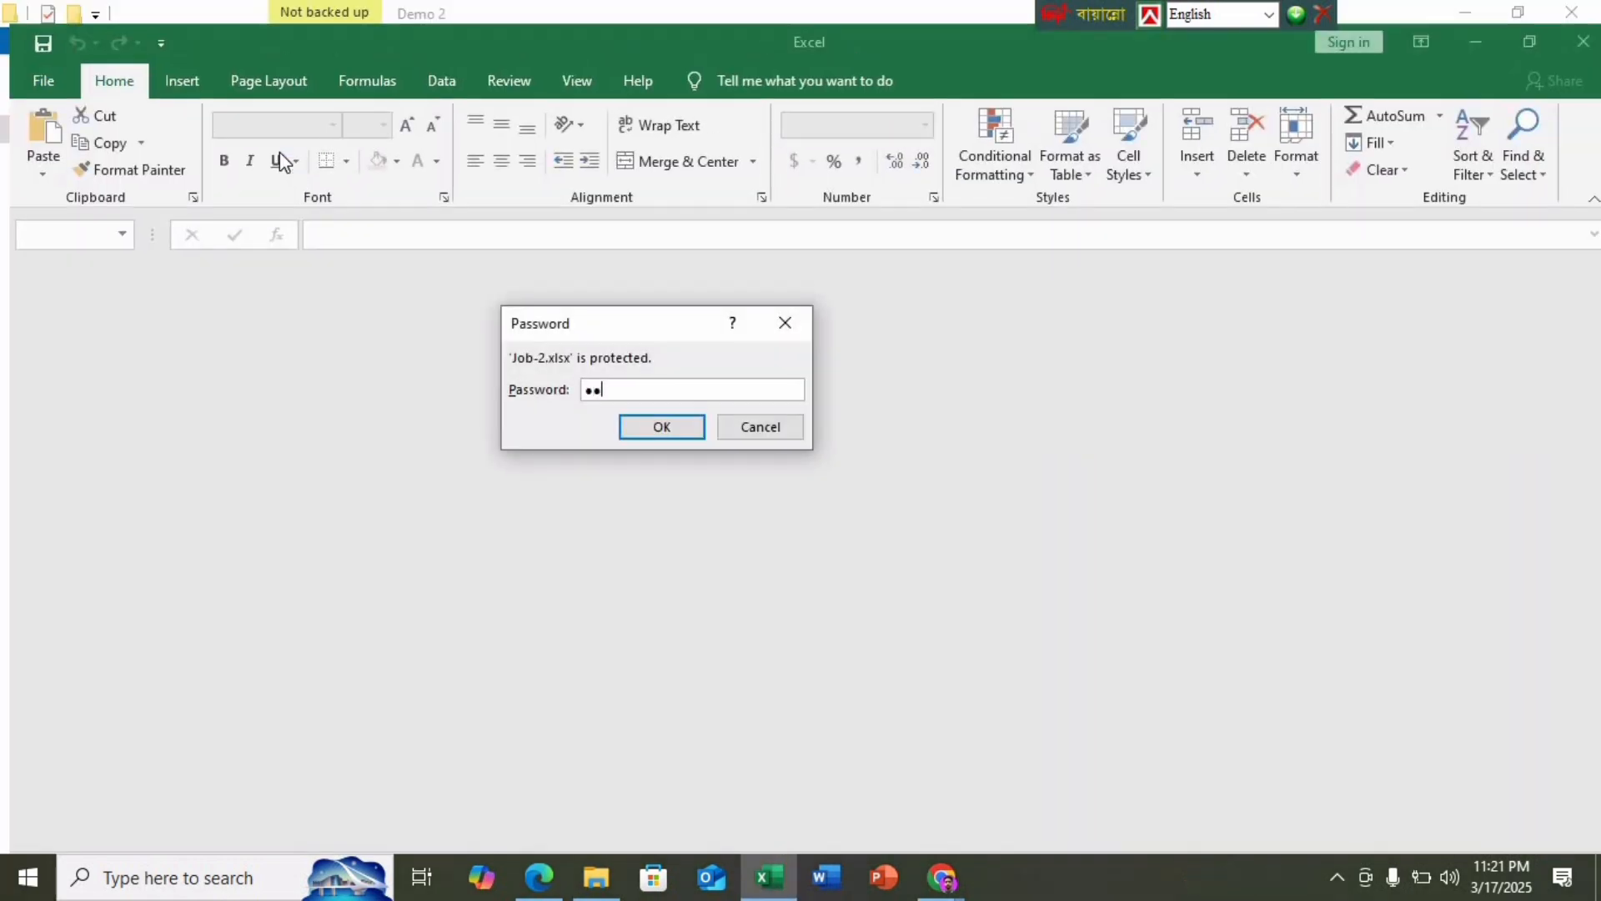
text(••••)
key(Return)
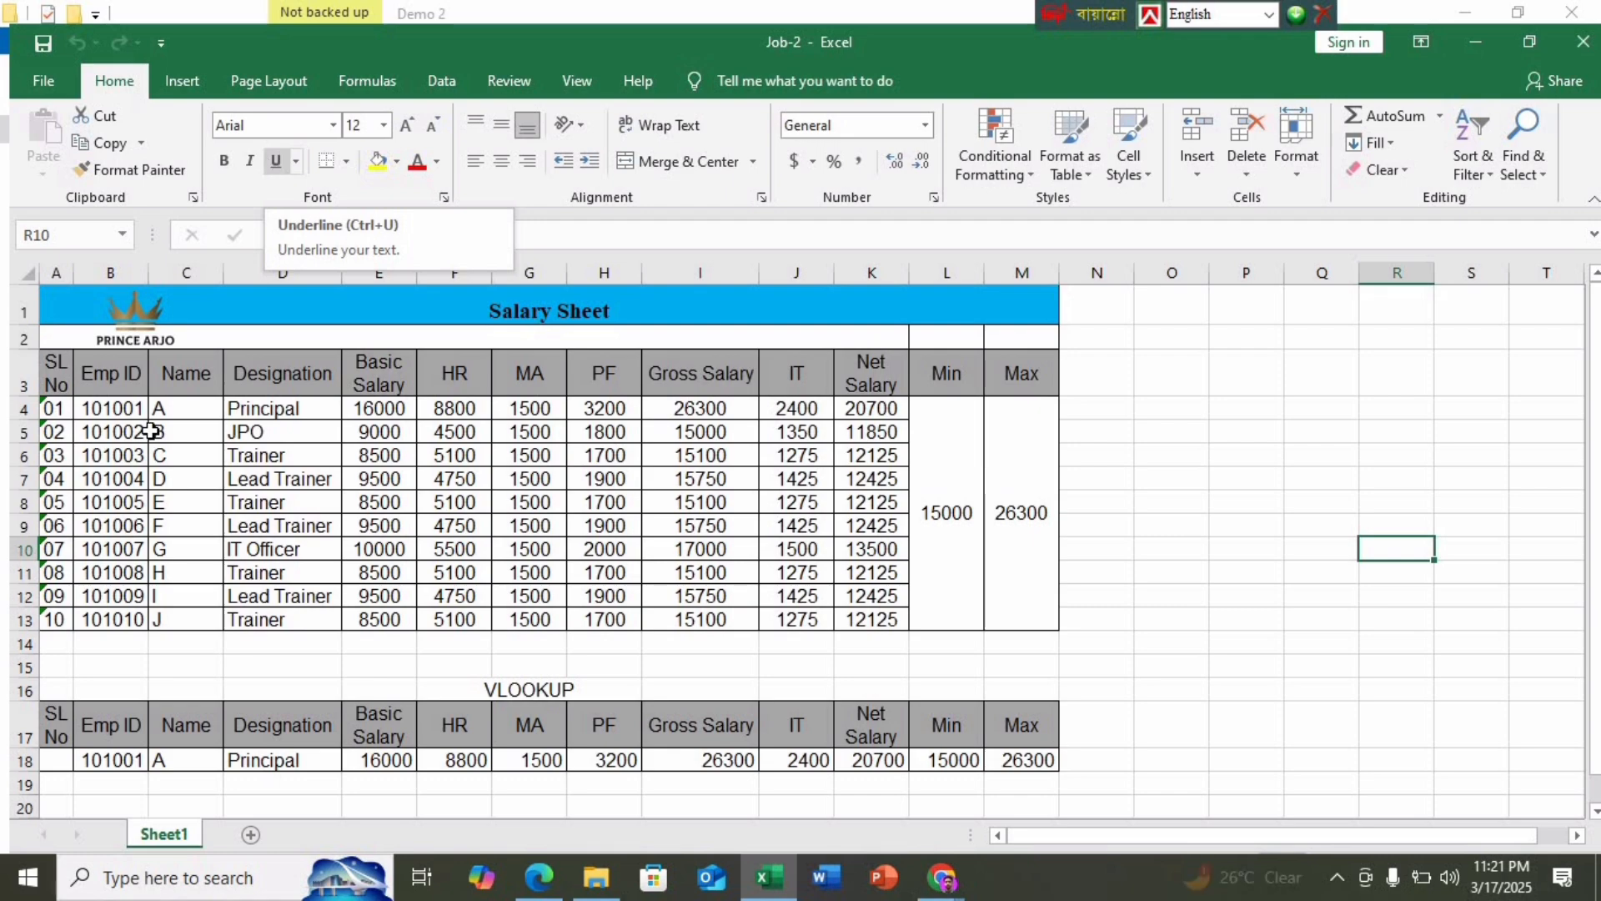
click(538, 876)
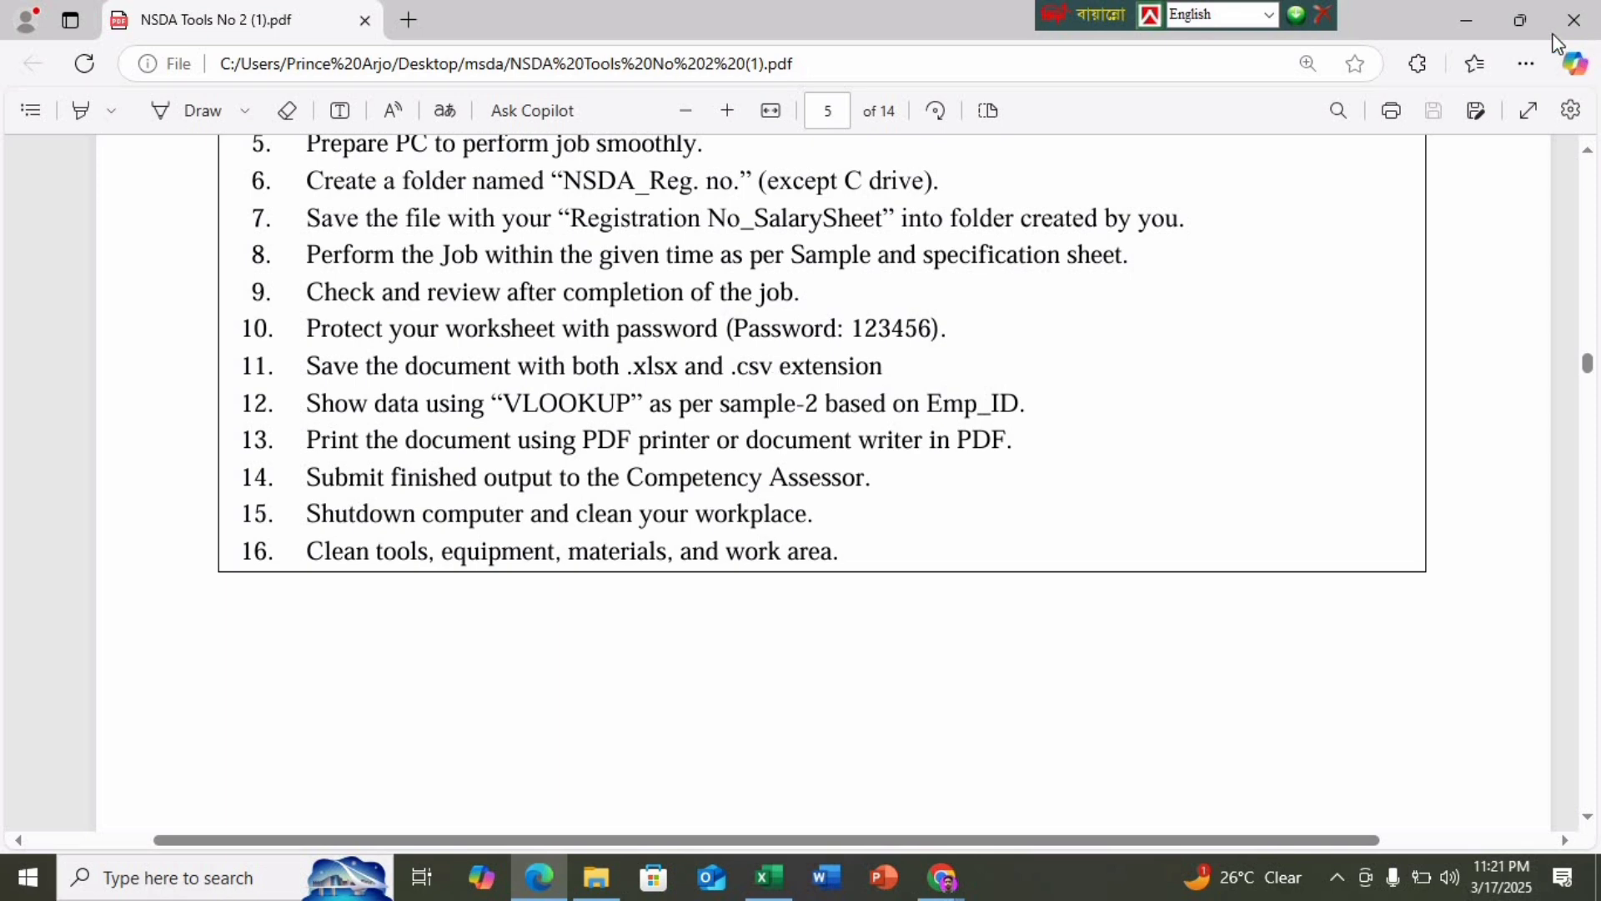
click(1467, 23)
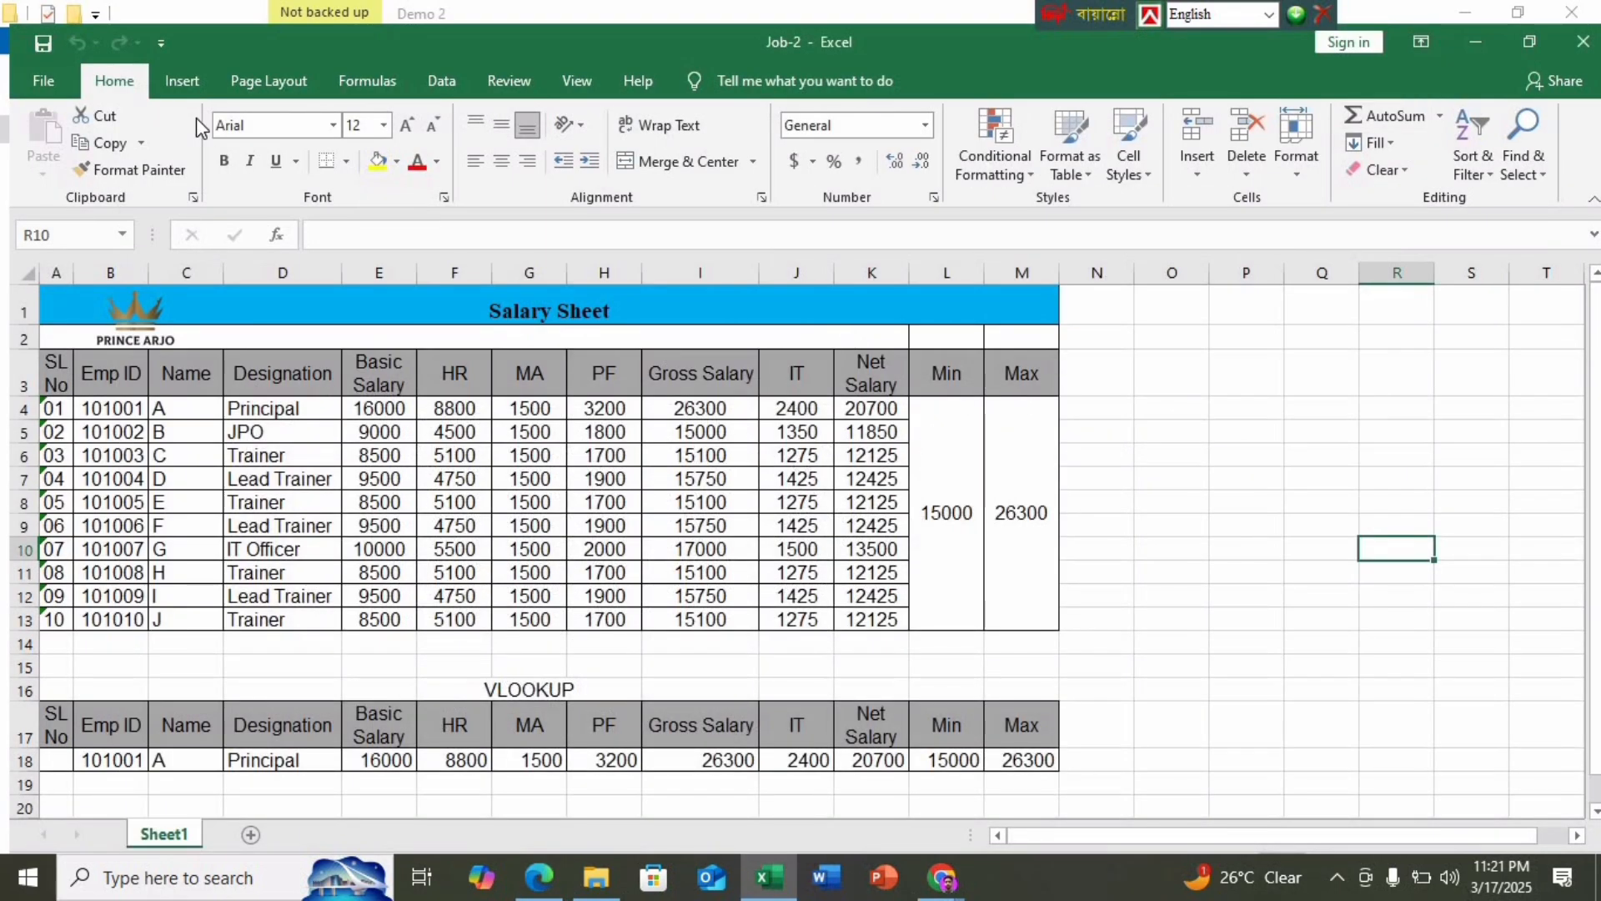
Save a copy named 'Job-2 CSV' as CSV (Comma delimited) in Demo 2, then minimize Excel
click(65, 83)
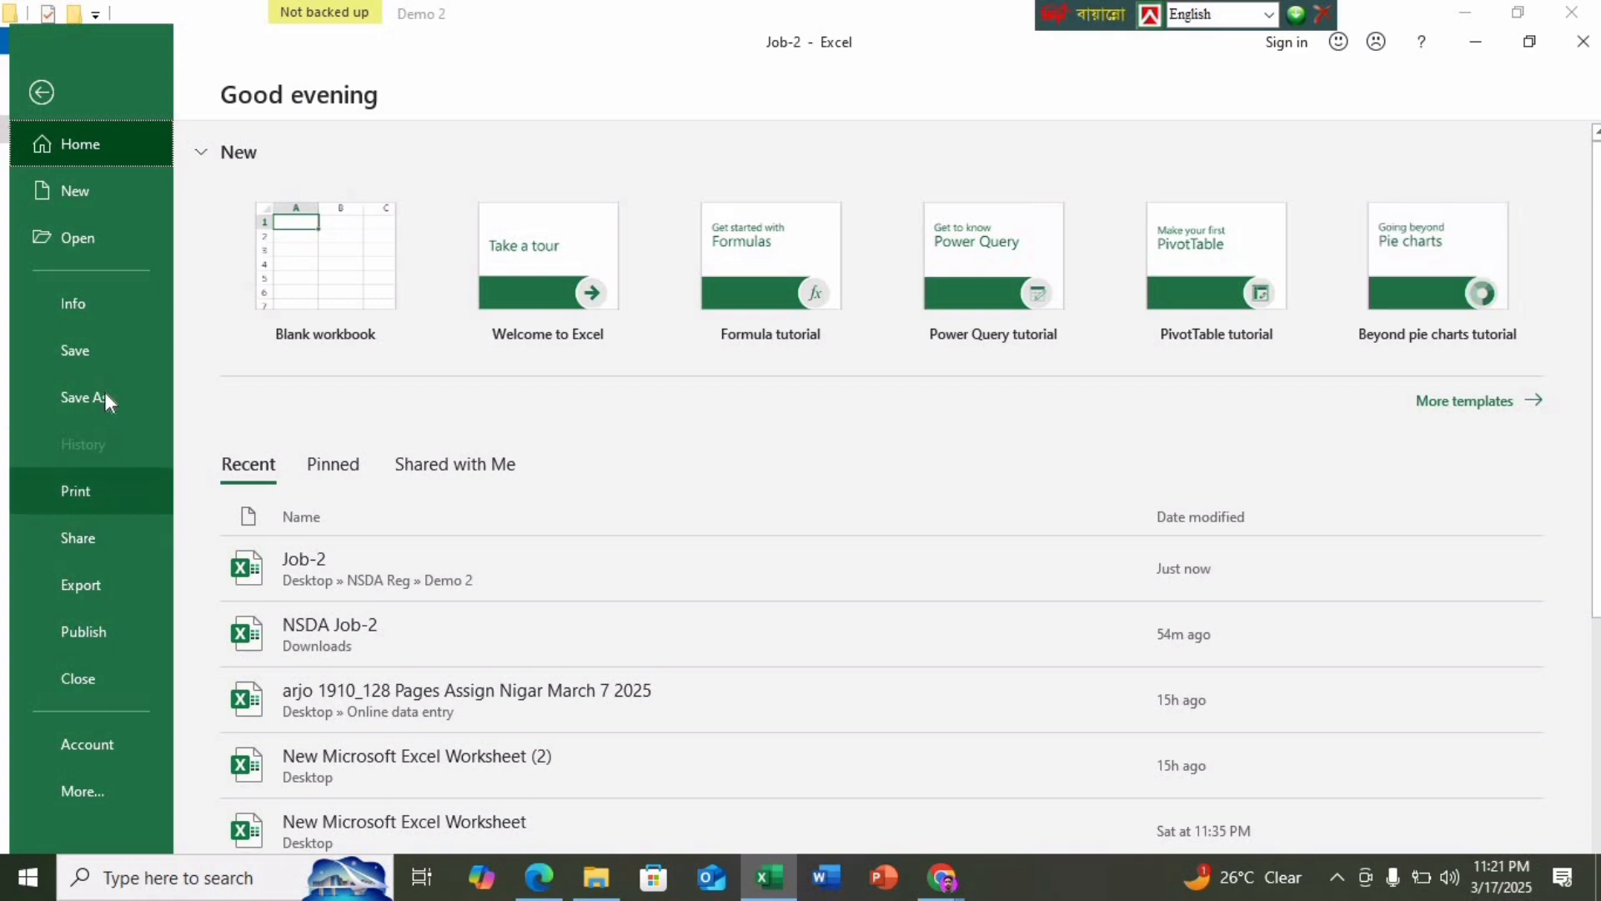
click(105, 395)
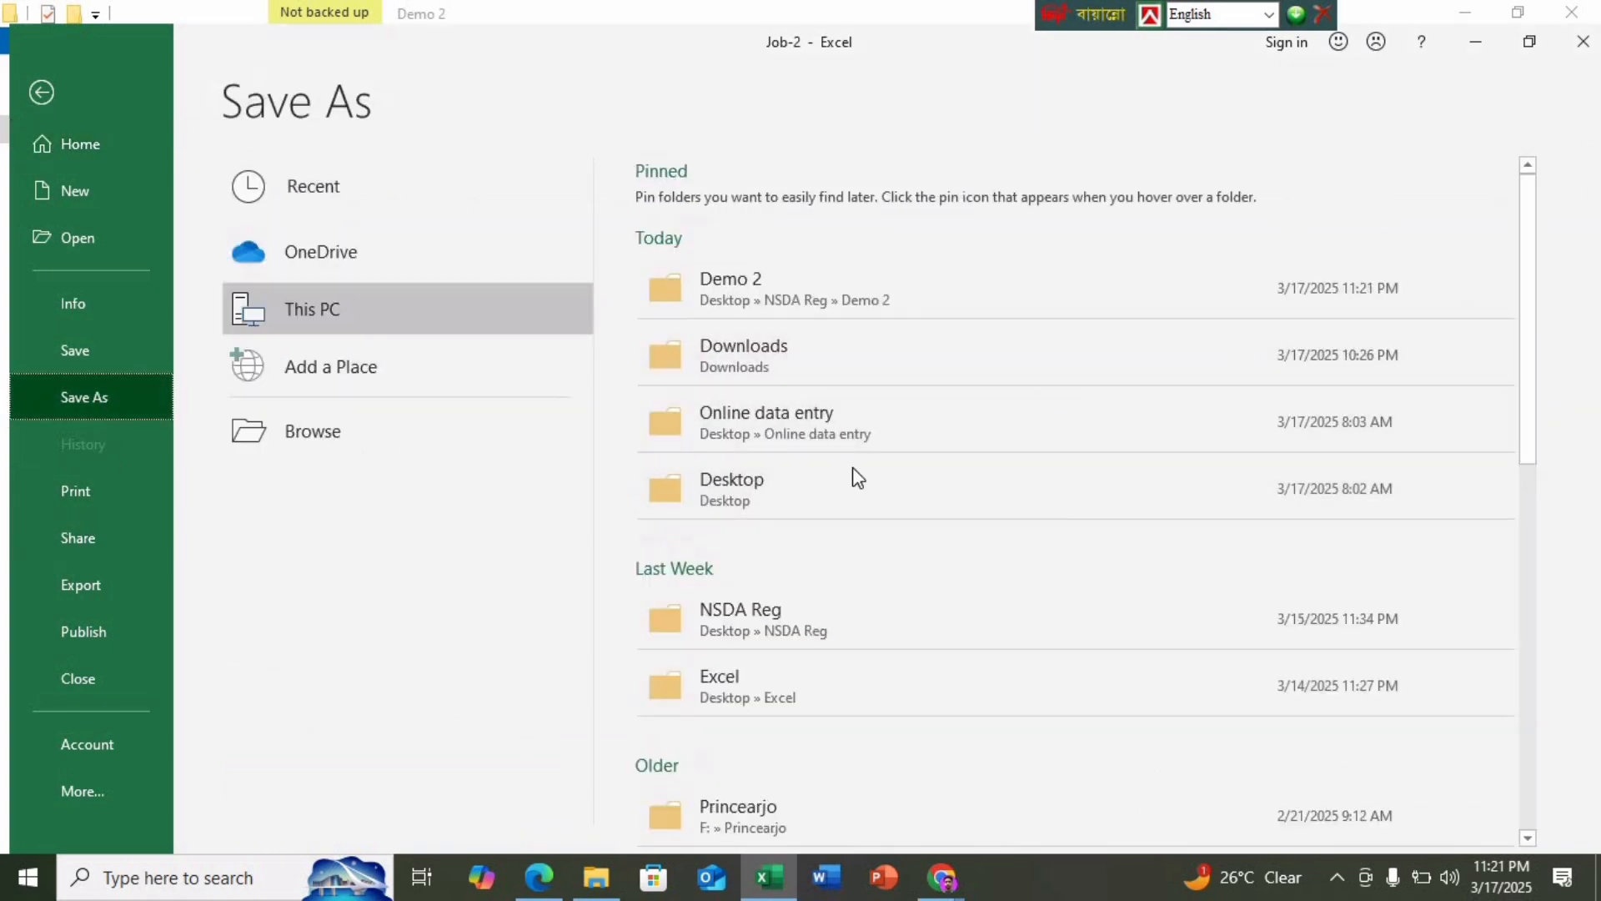
click(828, 294)
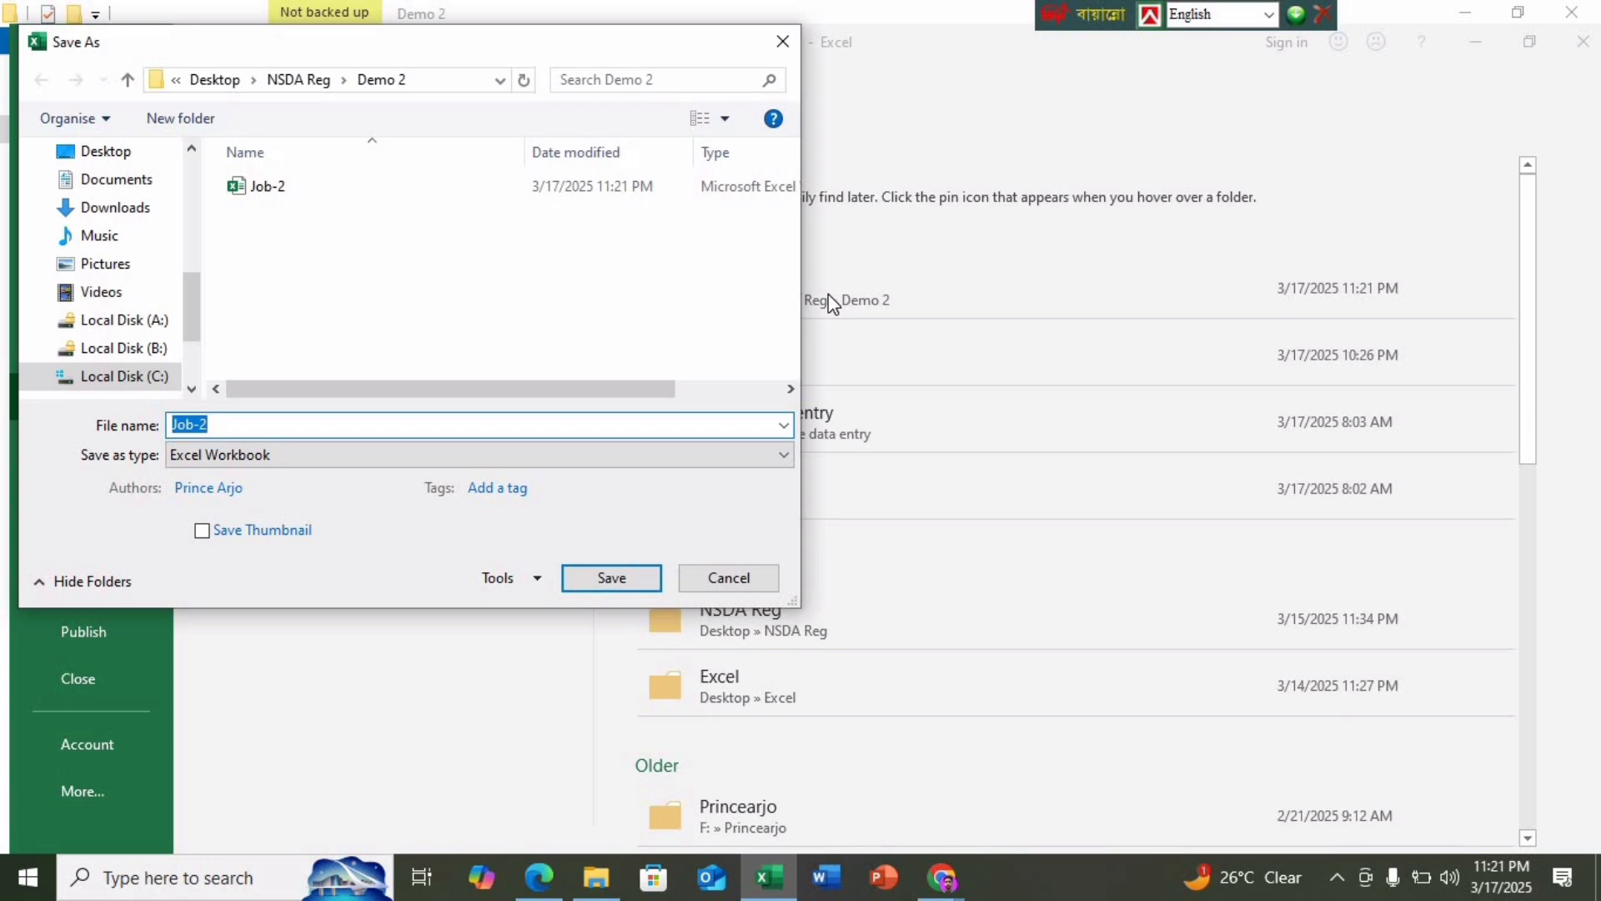
click(248, 425)
click(303, 455)
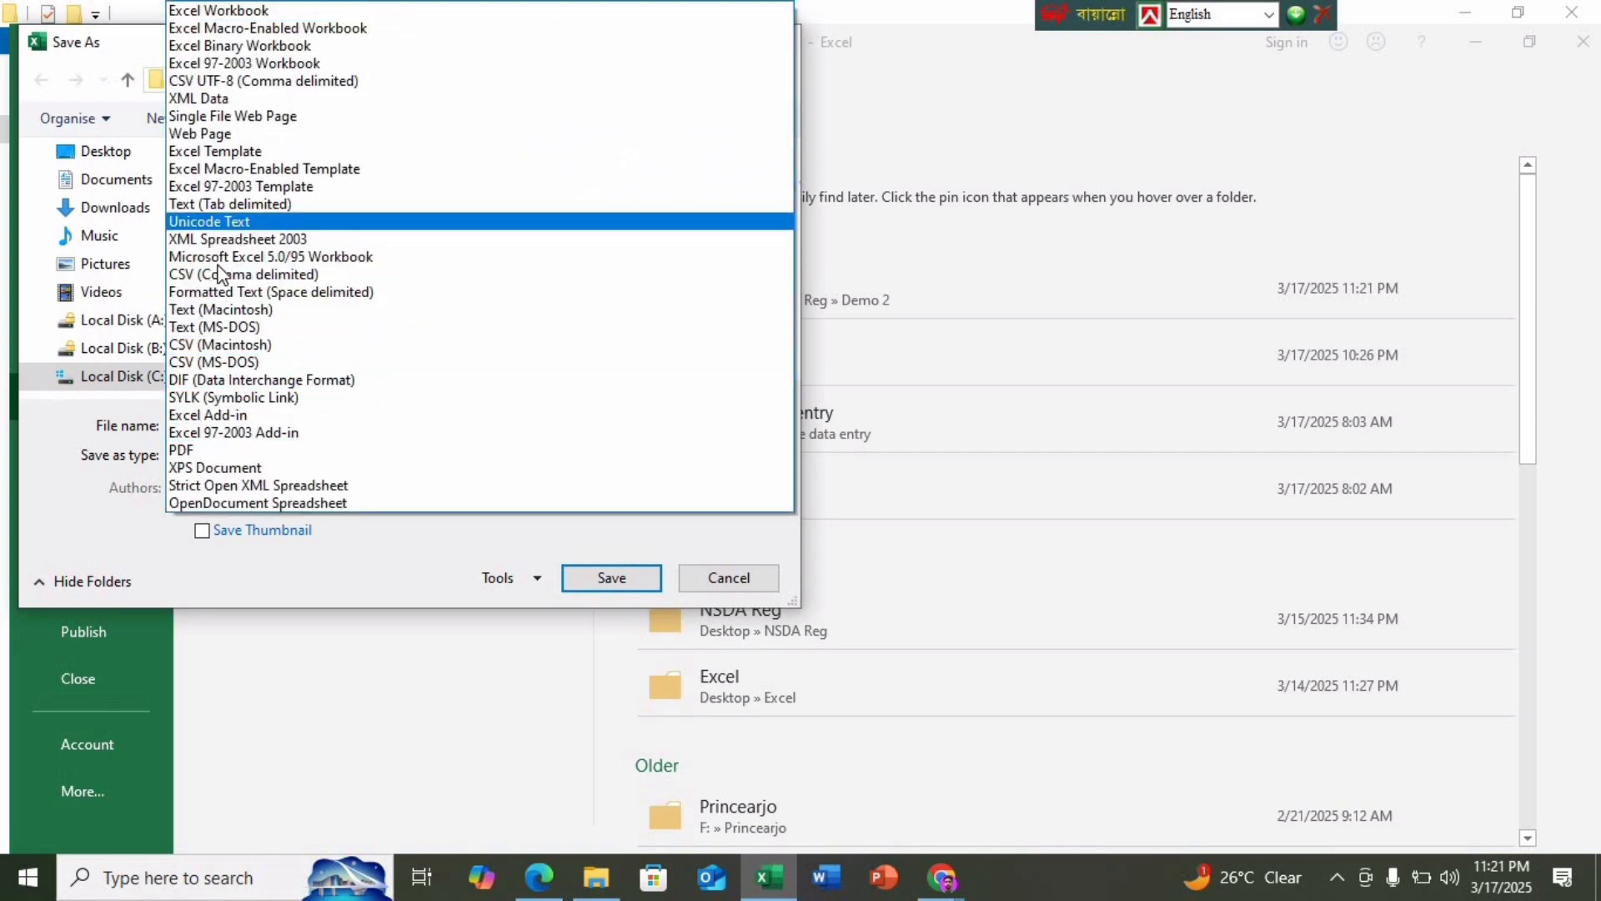
click(218, 274)
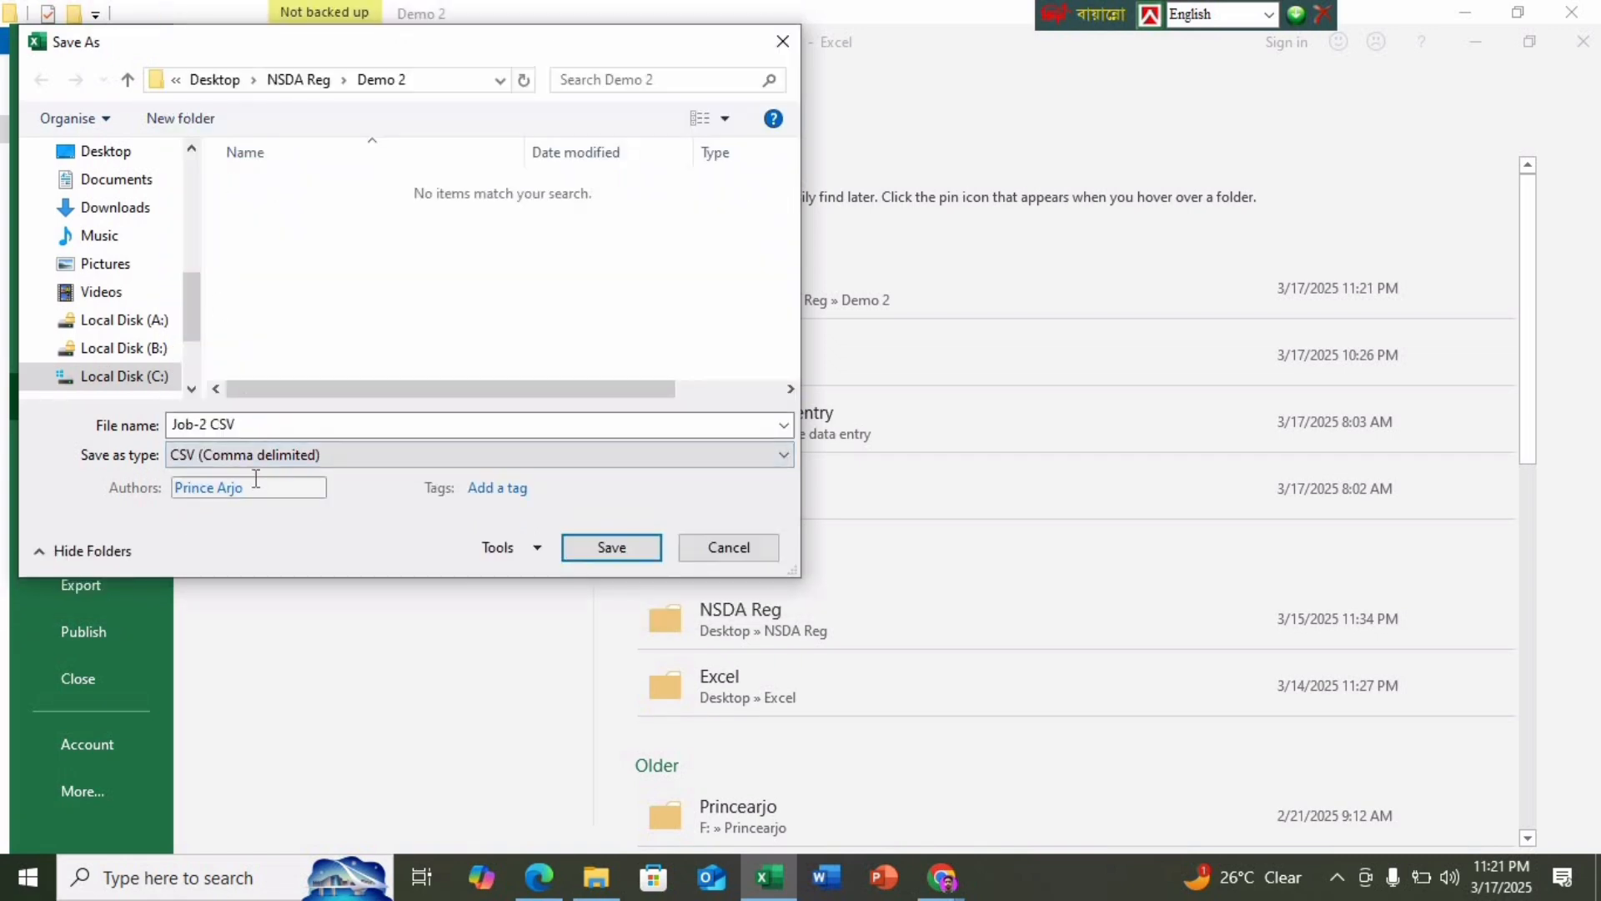
click(602, 544)
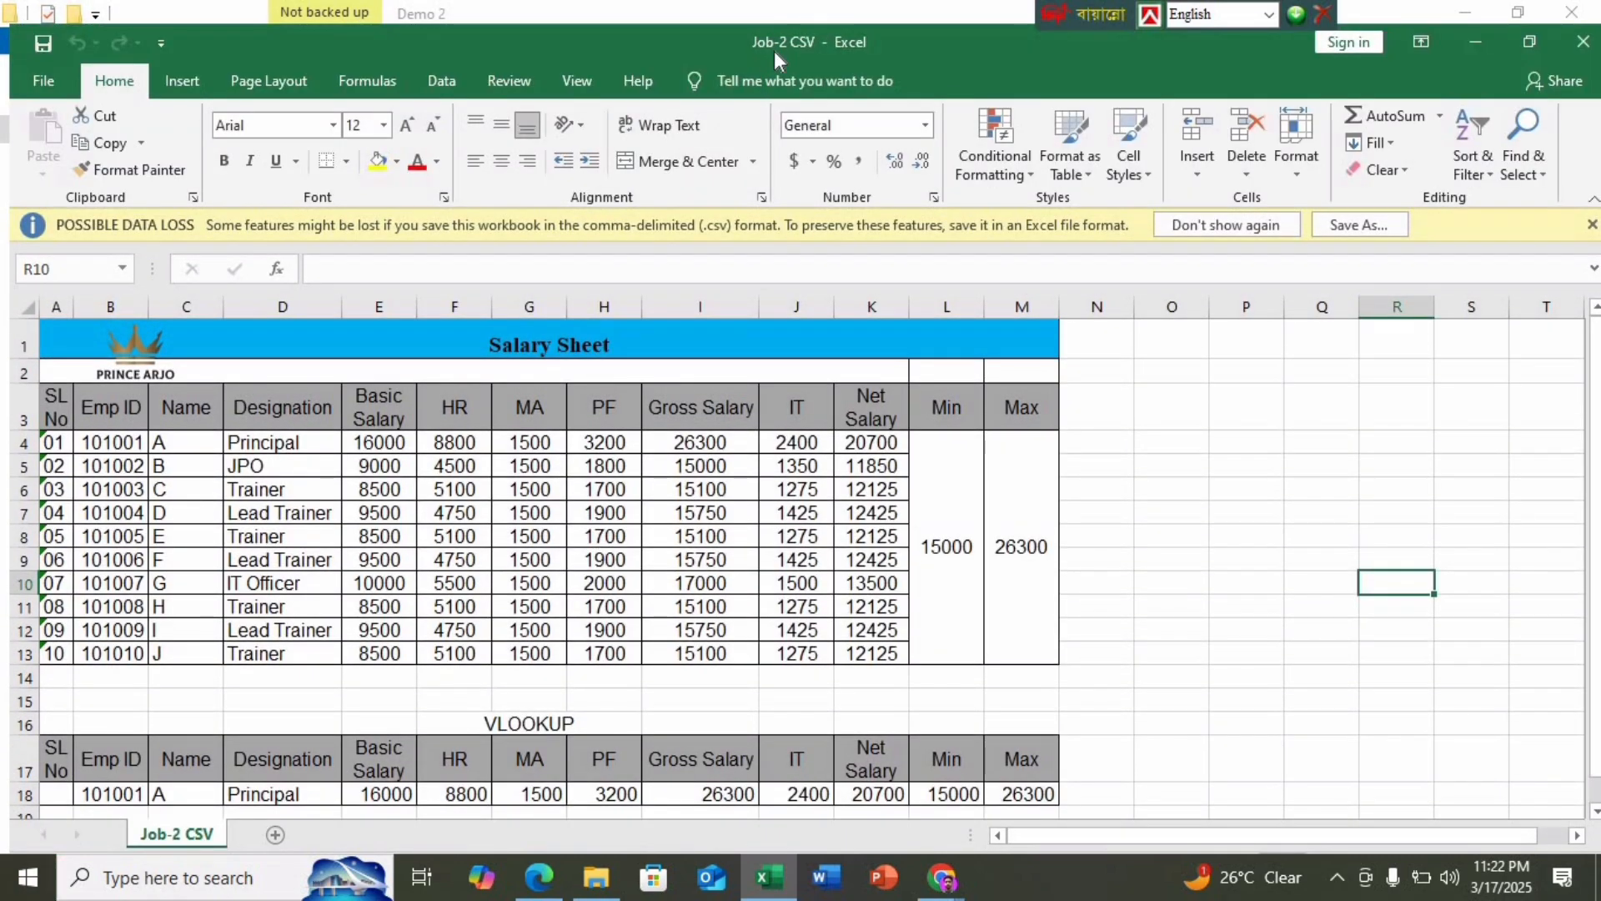
click(1130, 507)
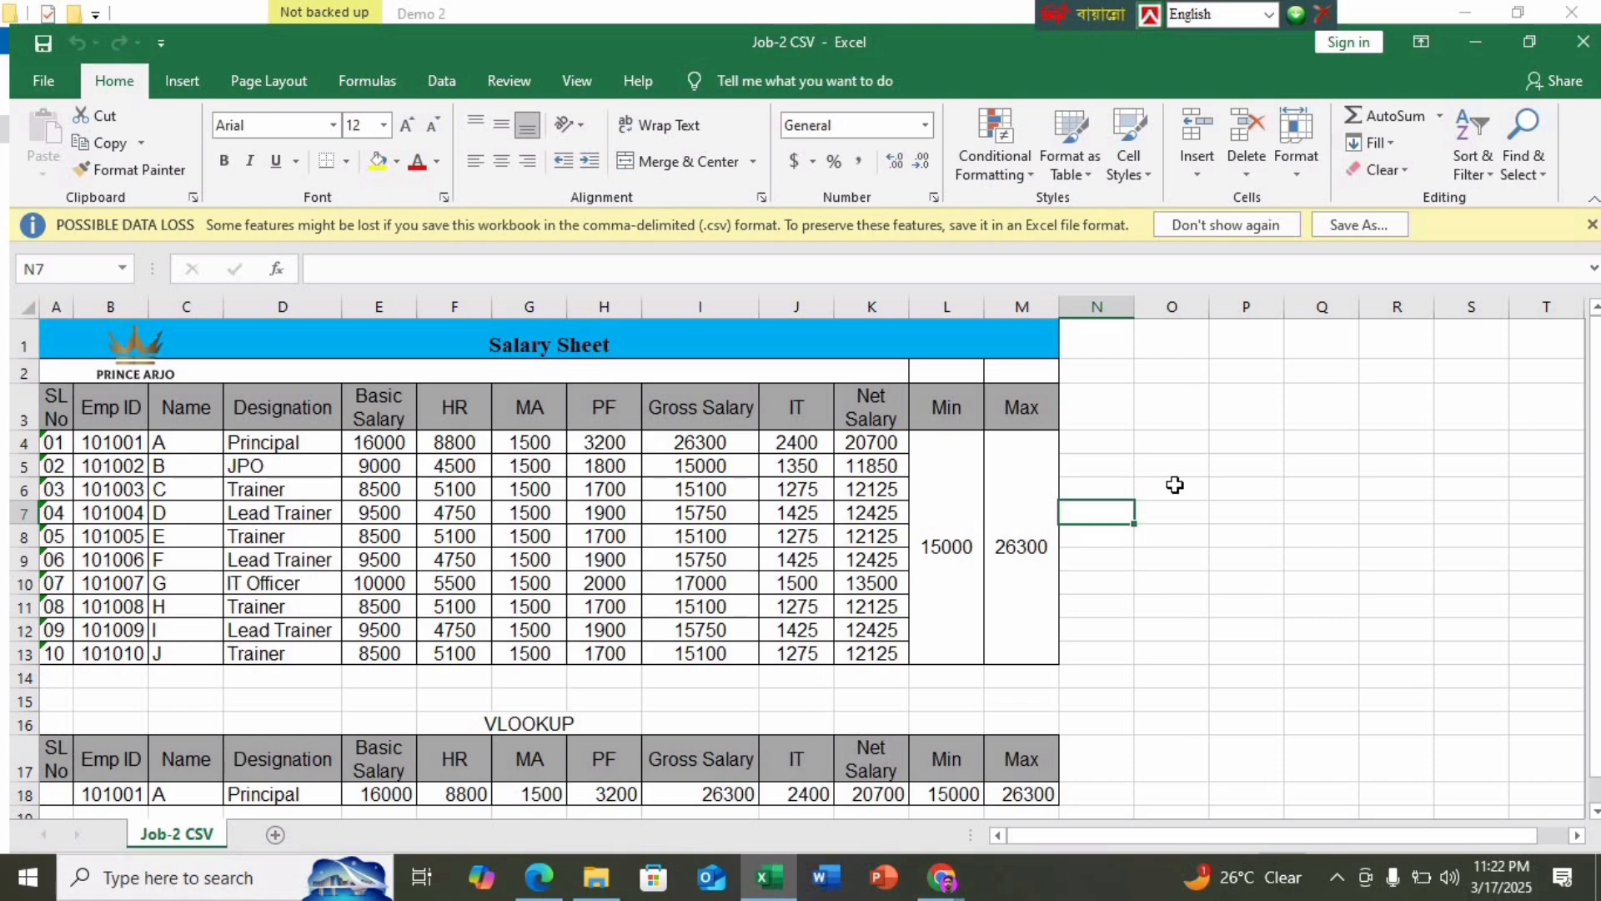
click(1583, 42)
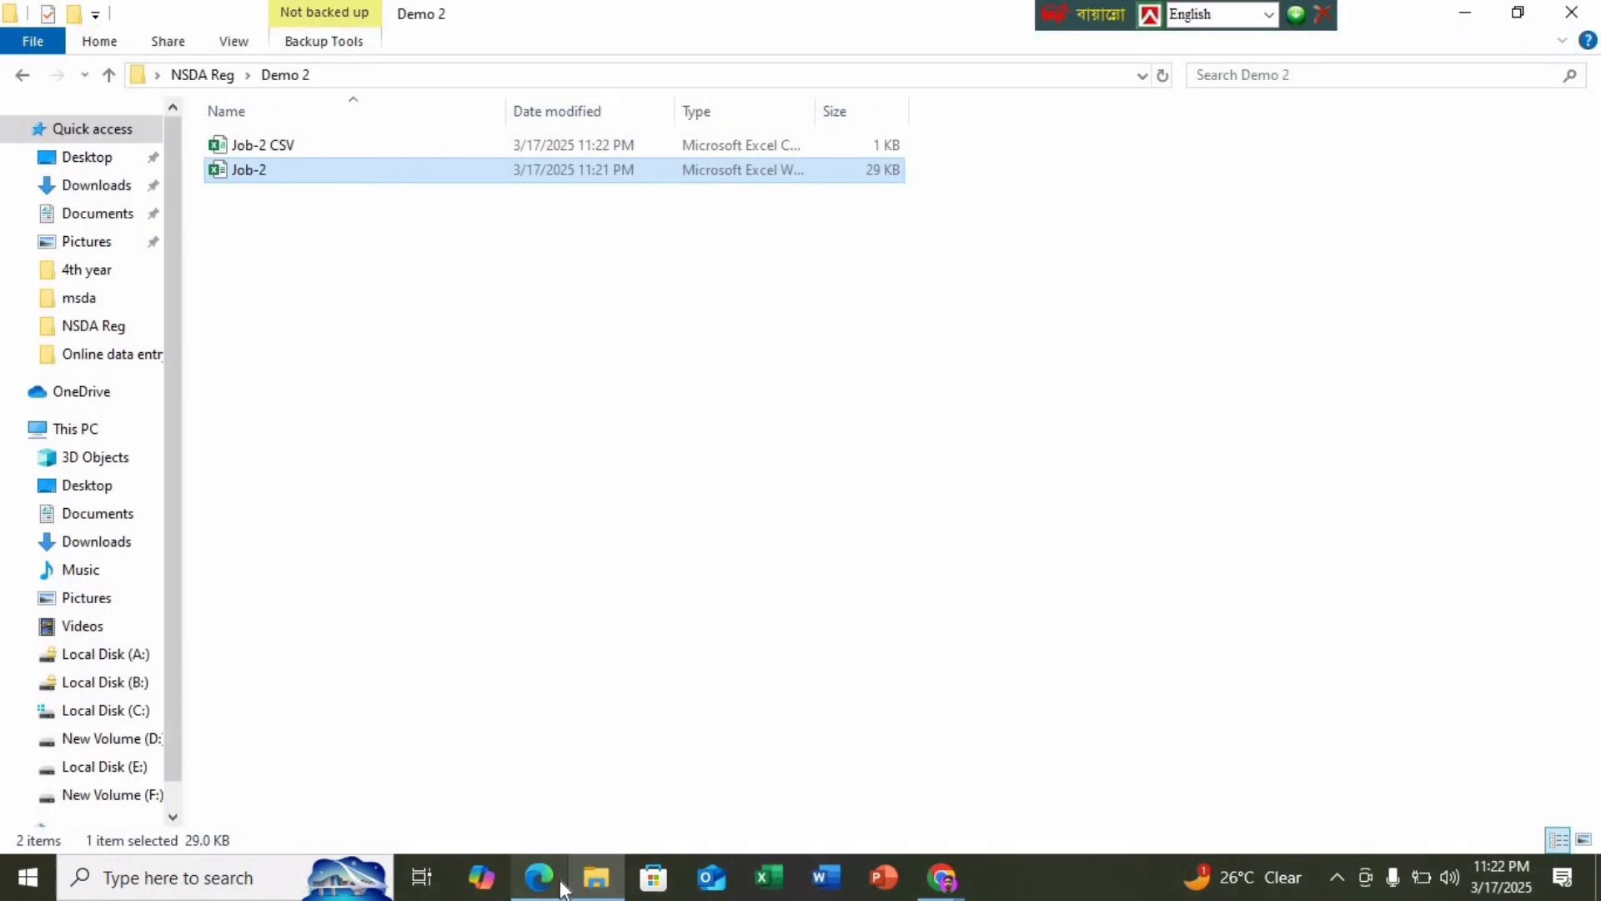
Check the task PDF, then open Job-2 from Demo 2 and enter its password
click(575, 788)
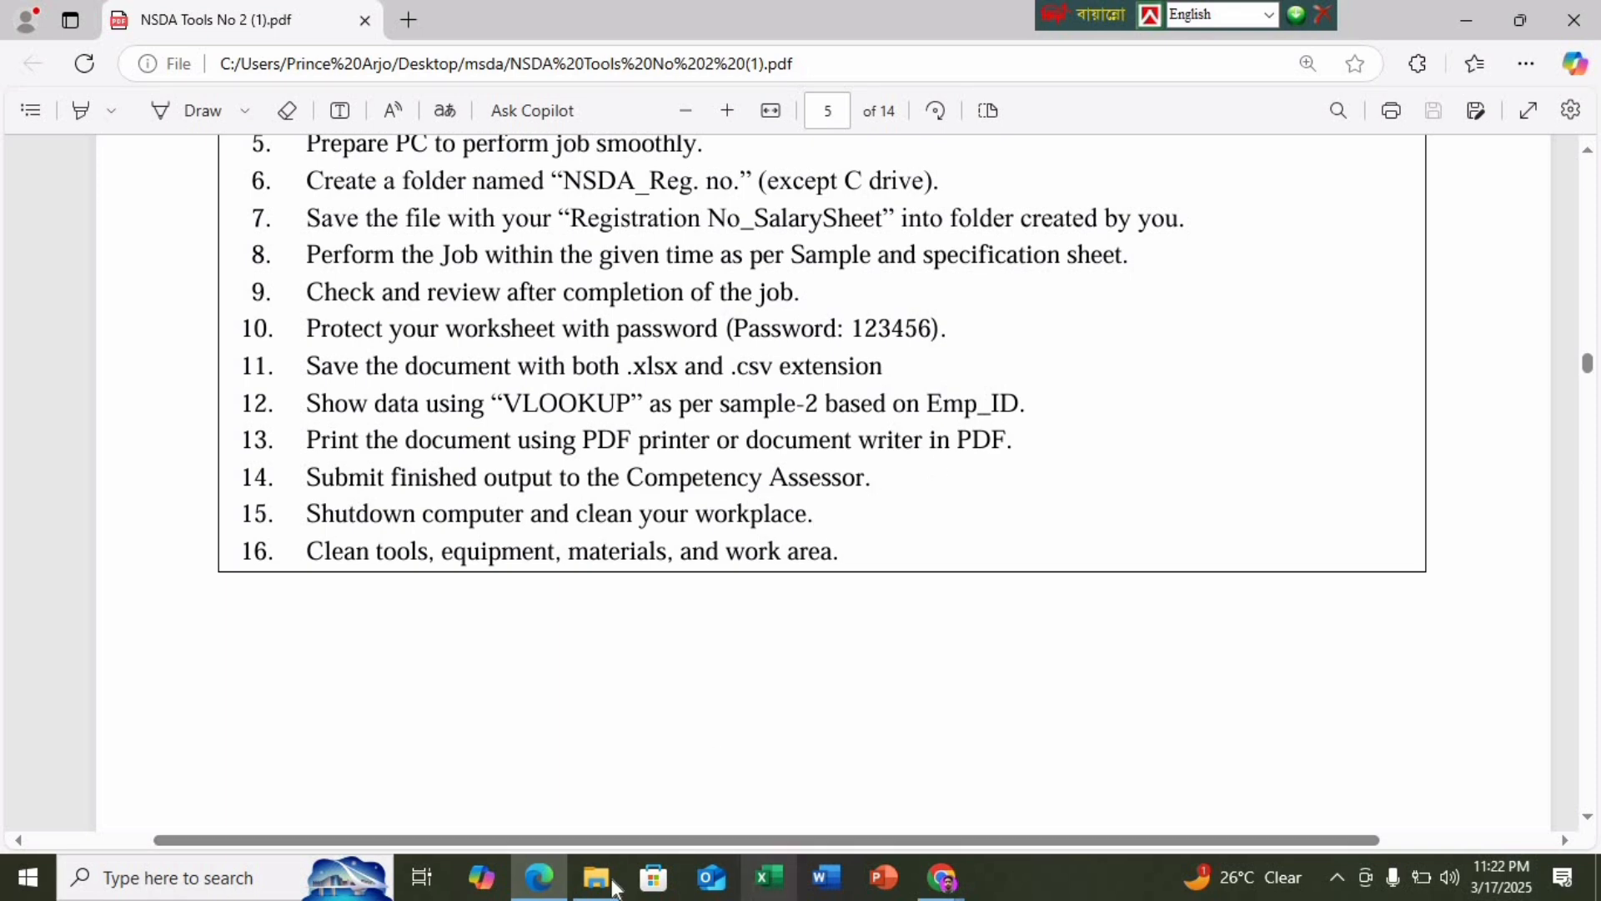
click(1466, 20)
double_click(307, 175)
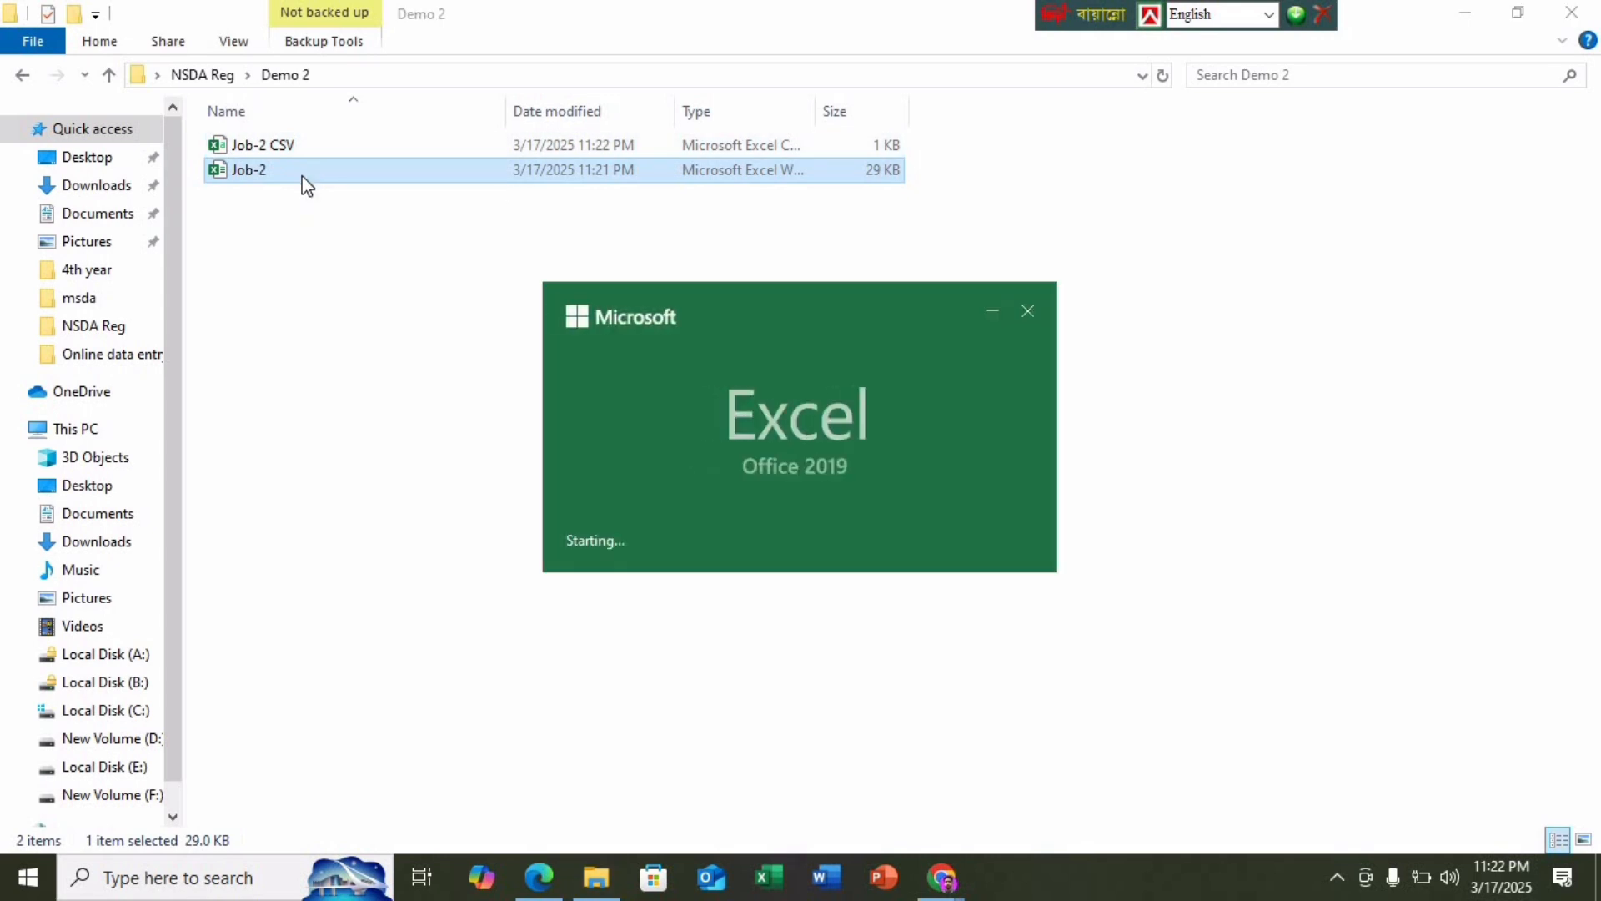
text(1234)
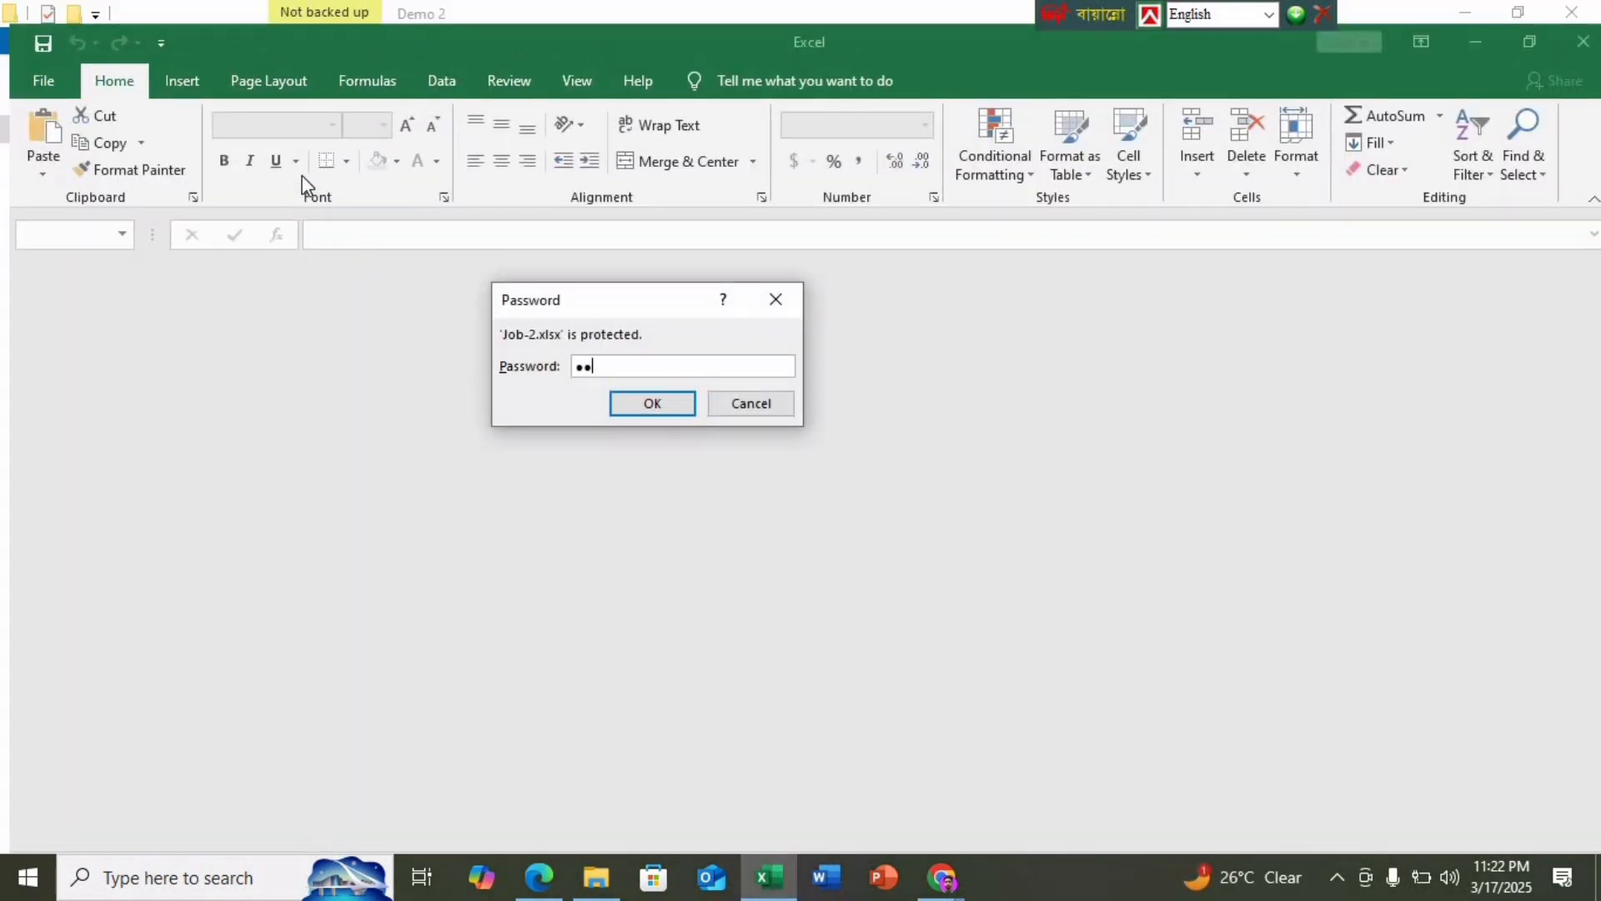
text(56)
key(Return)
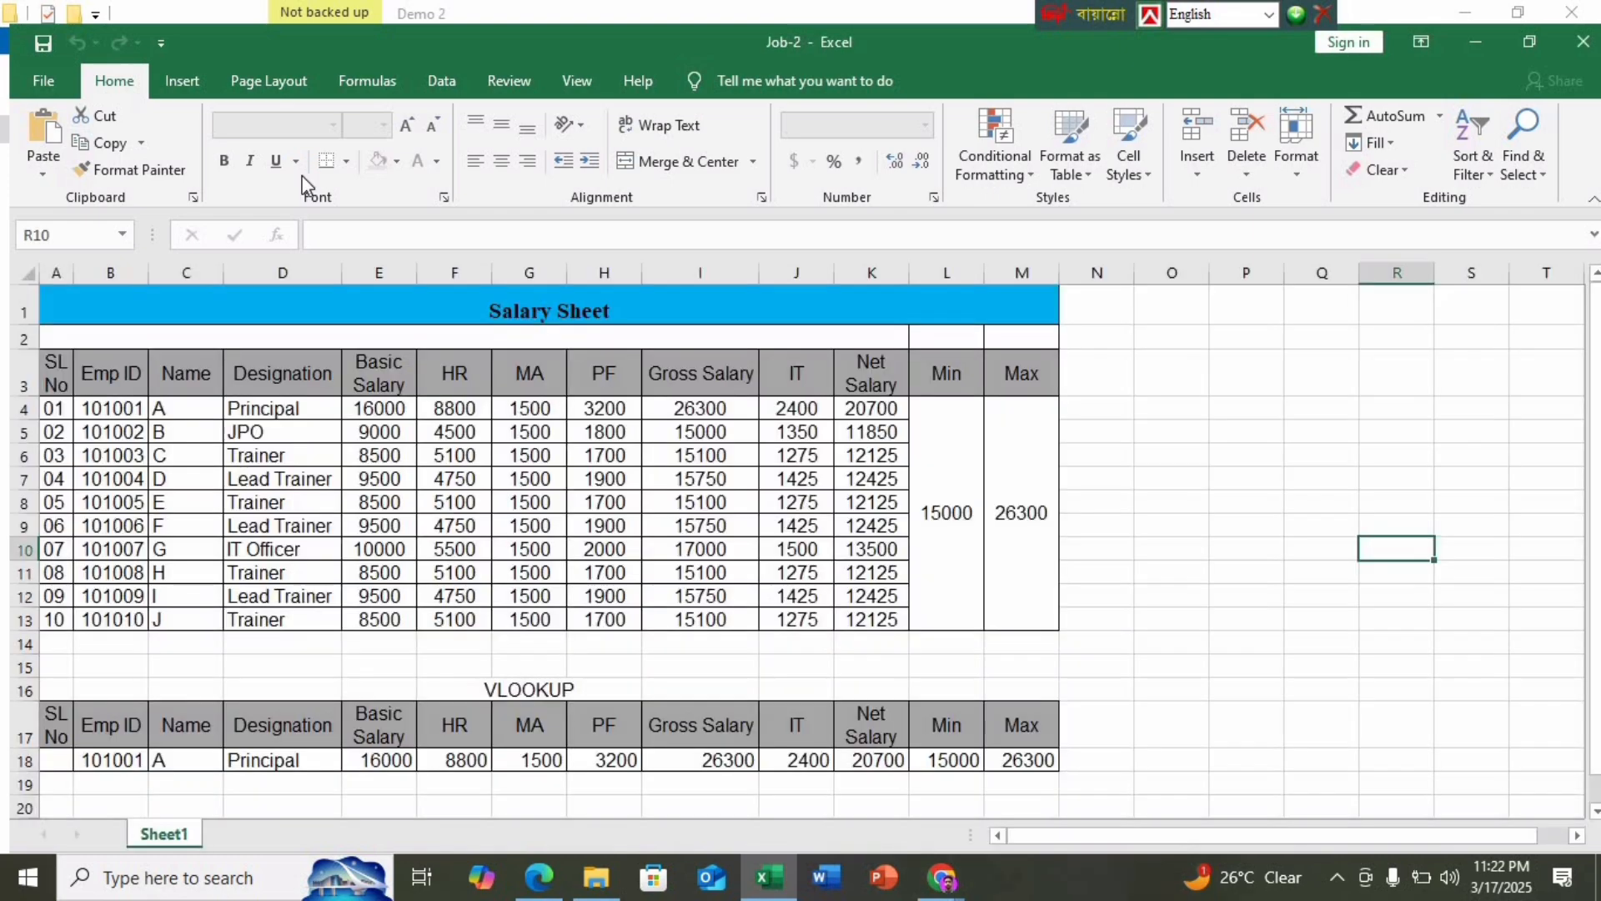
click(33, 84)
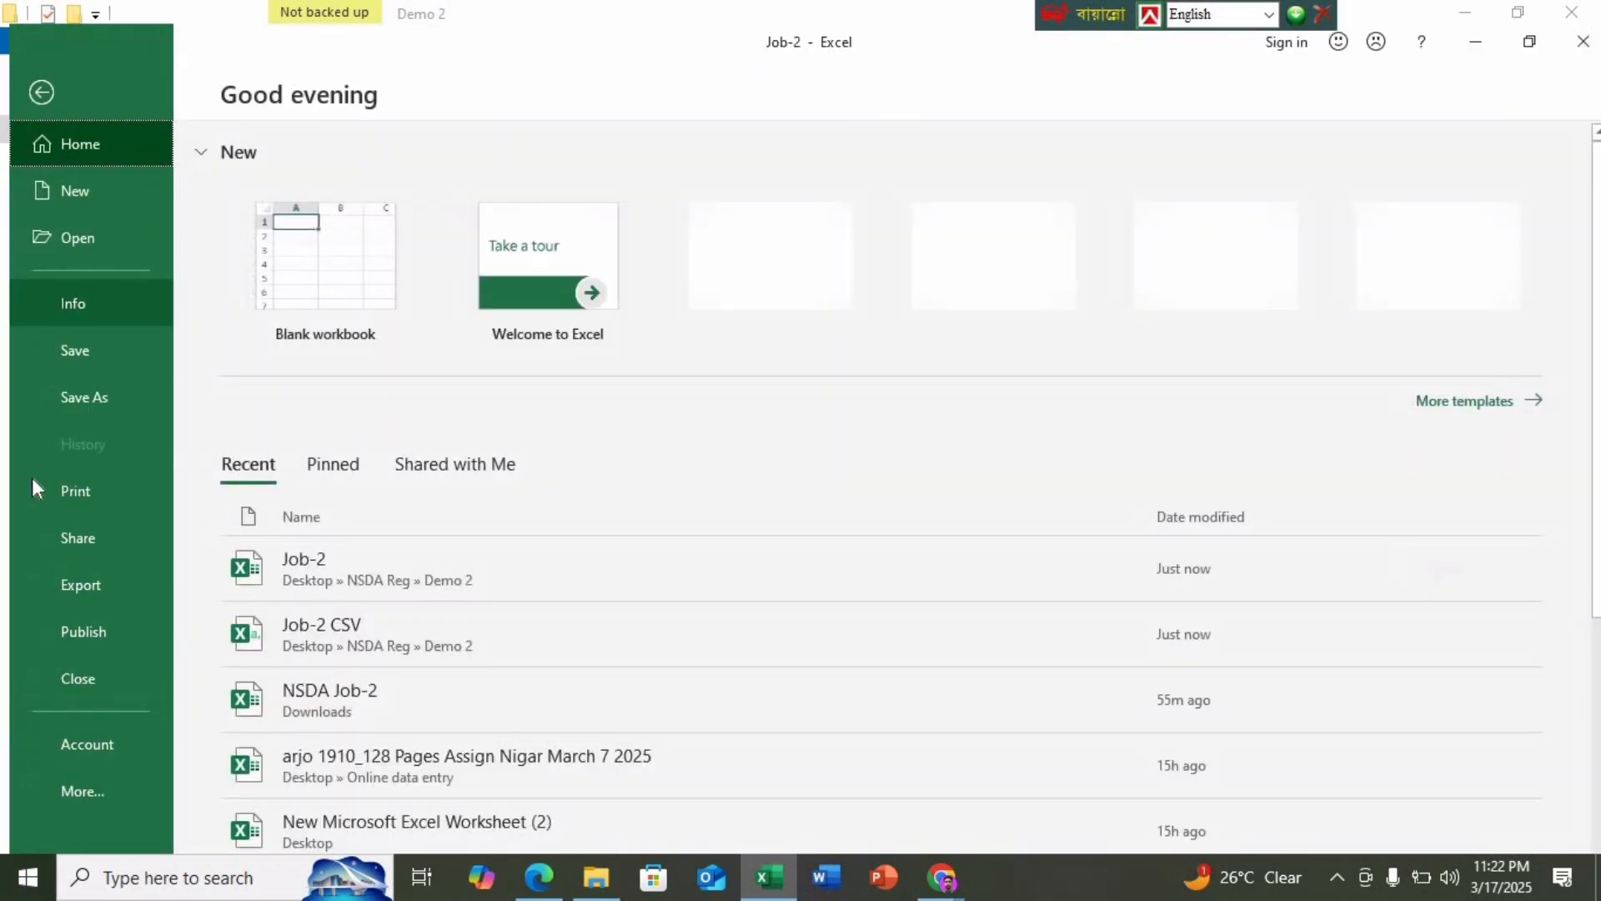
Choose Microsoft Print to PDF as printer and set scaling to Fit Sheet on One Page
click(126, 499)
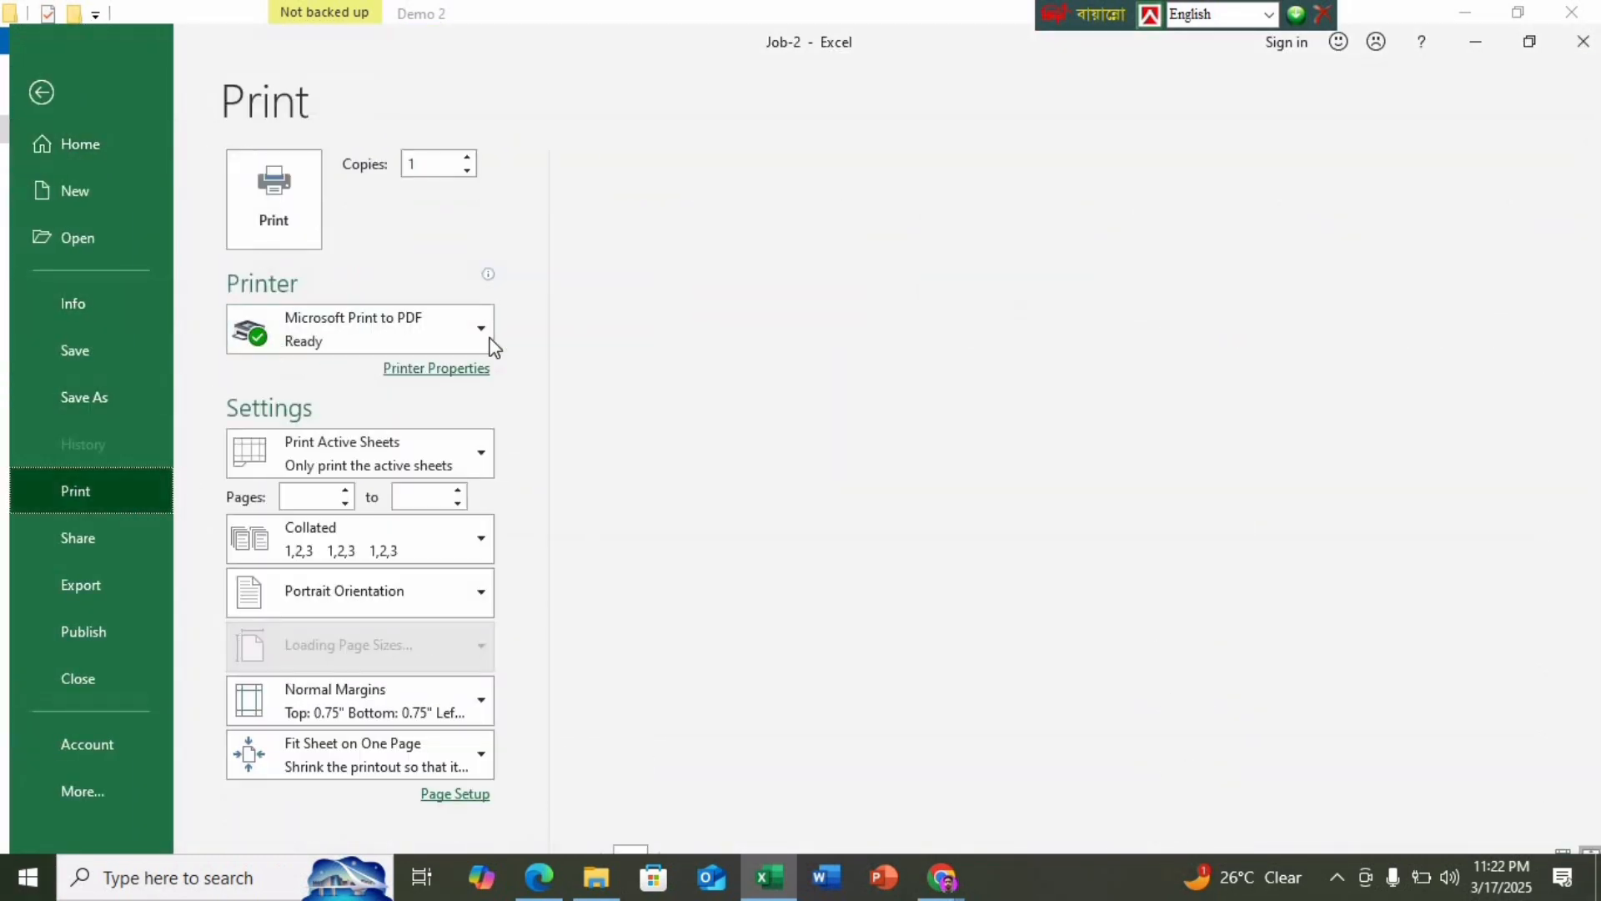
click(477, 330)
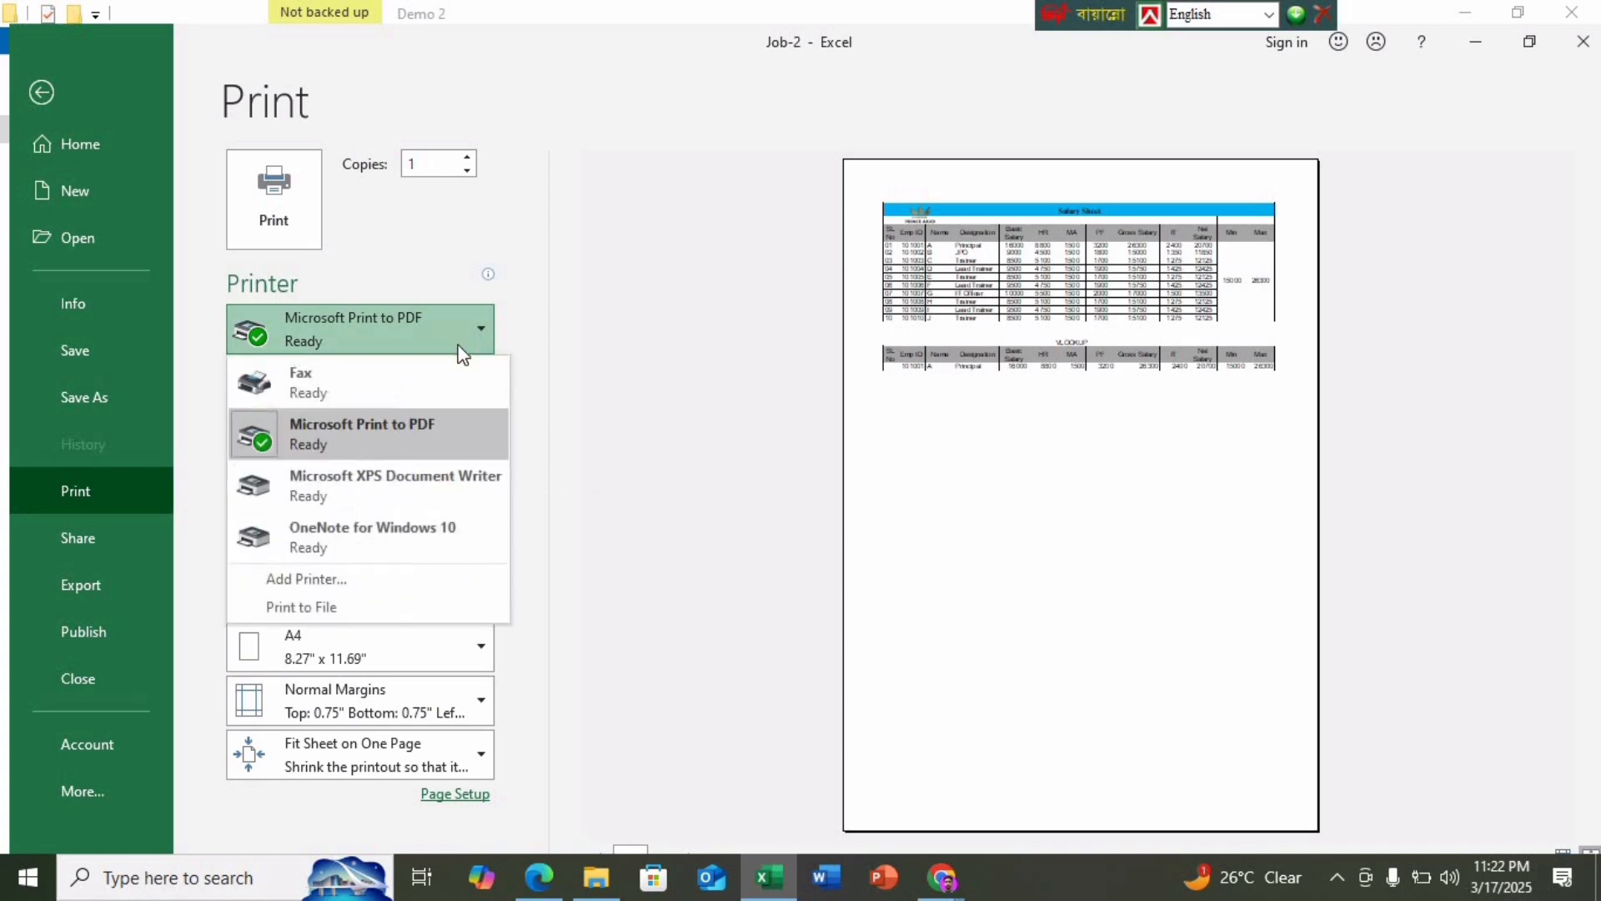
click(429, 434)
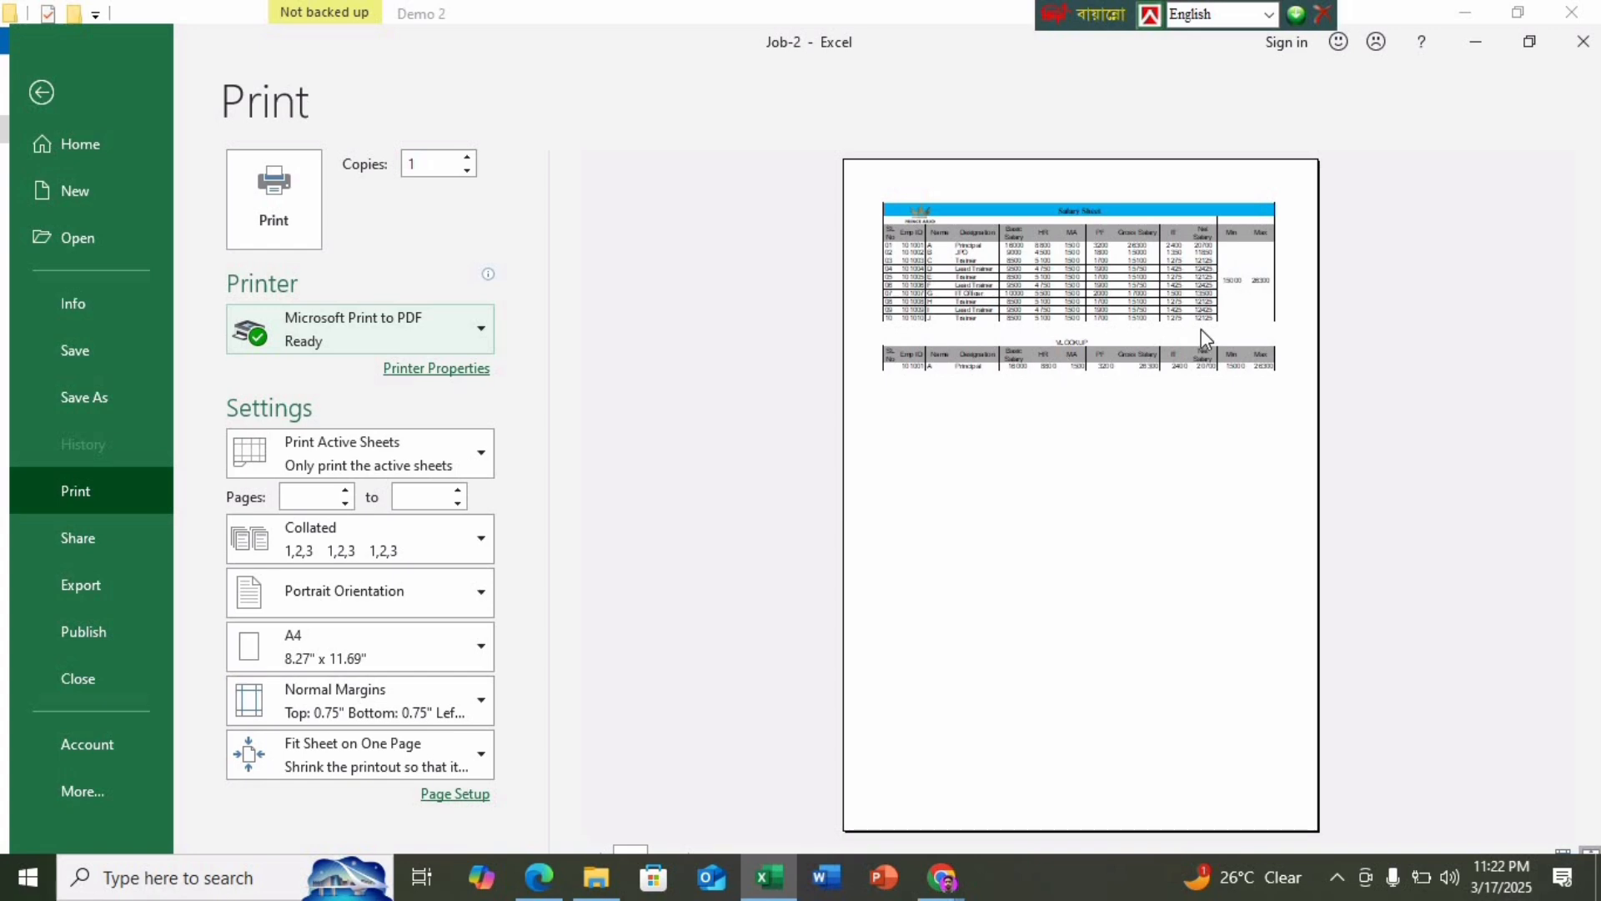
click(480, 765)
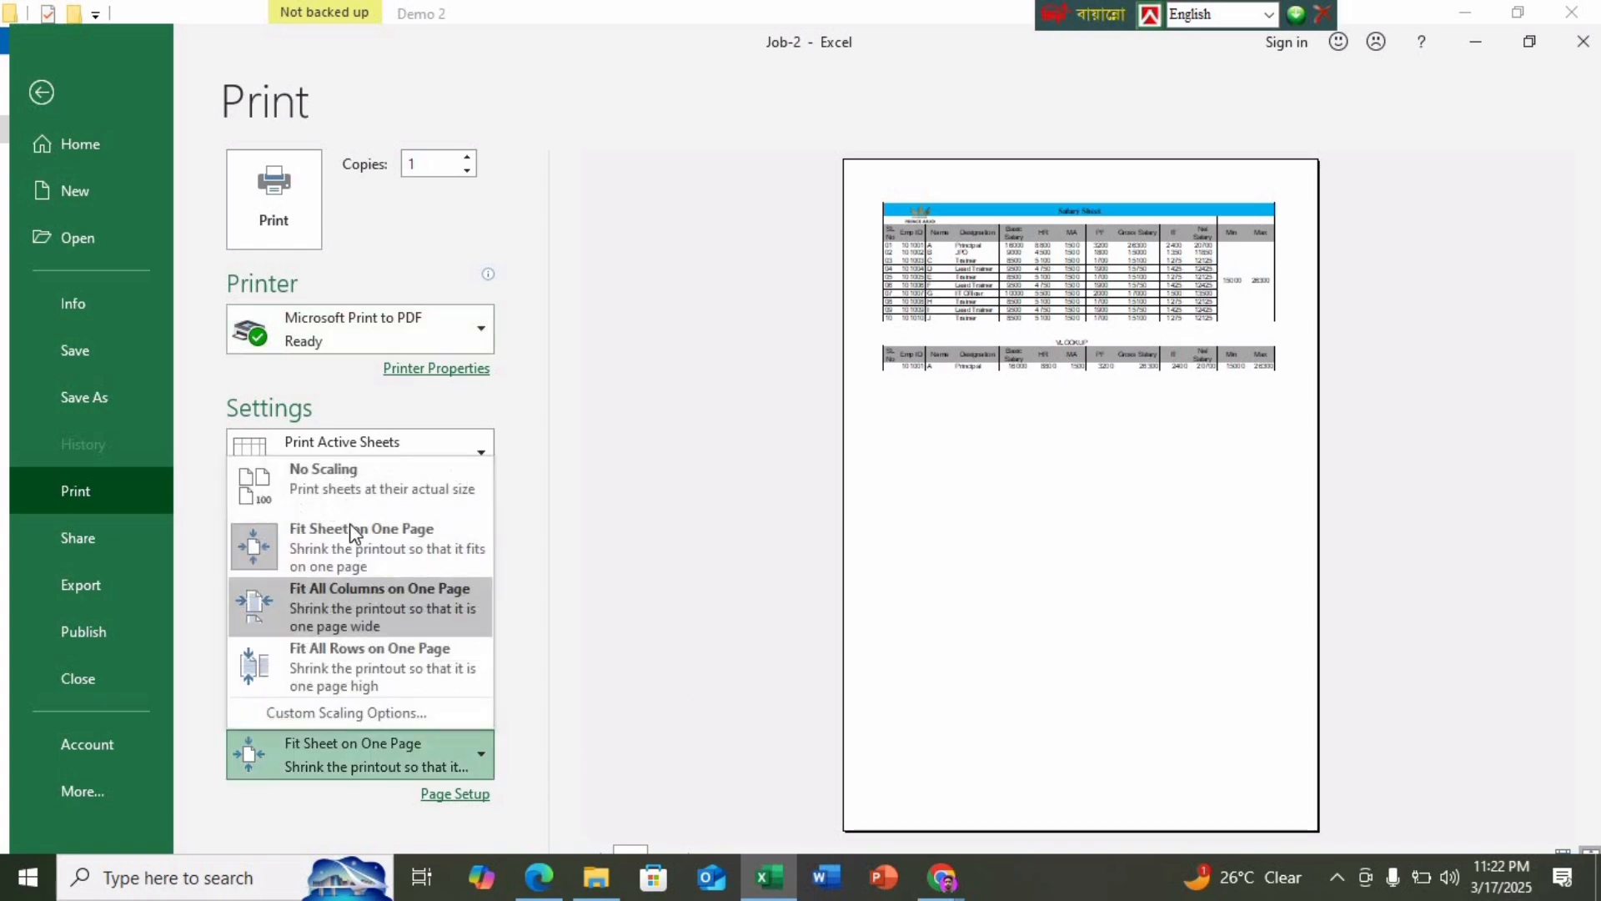
click(341, 473)
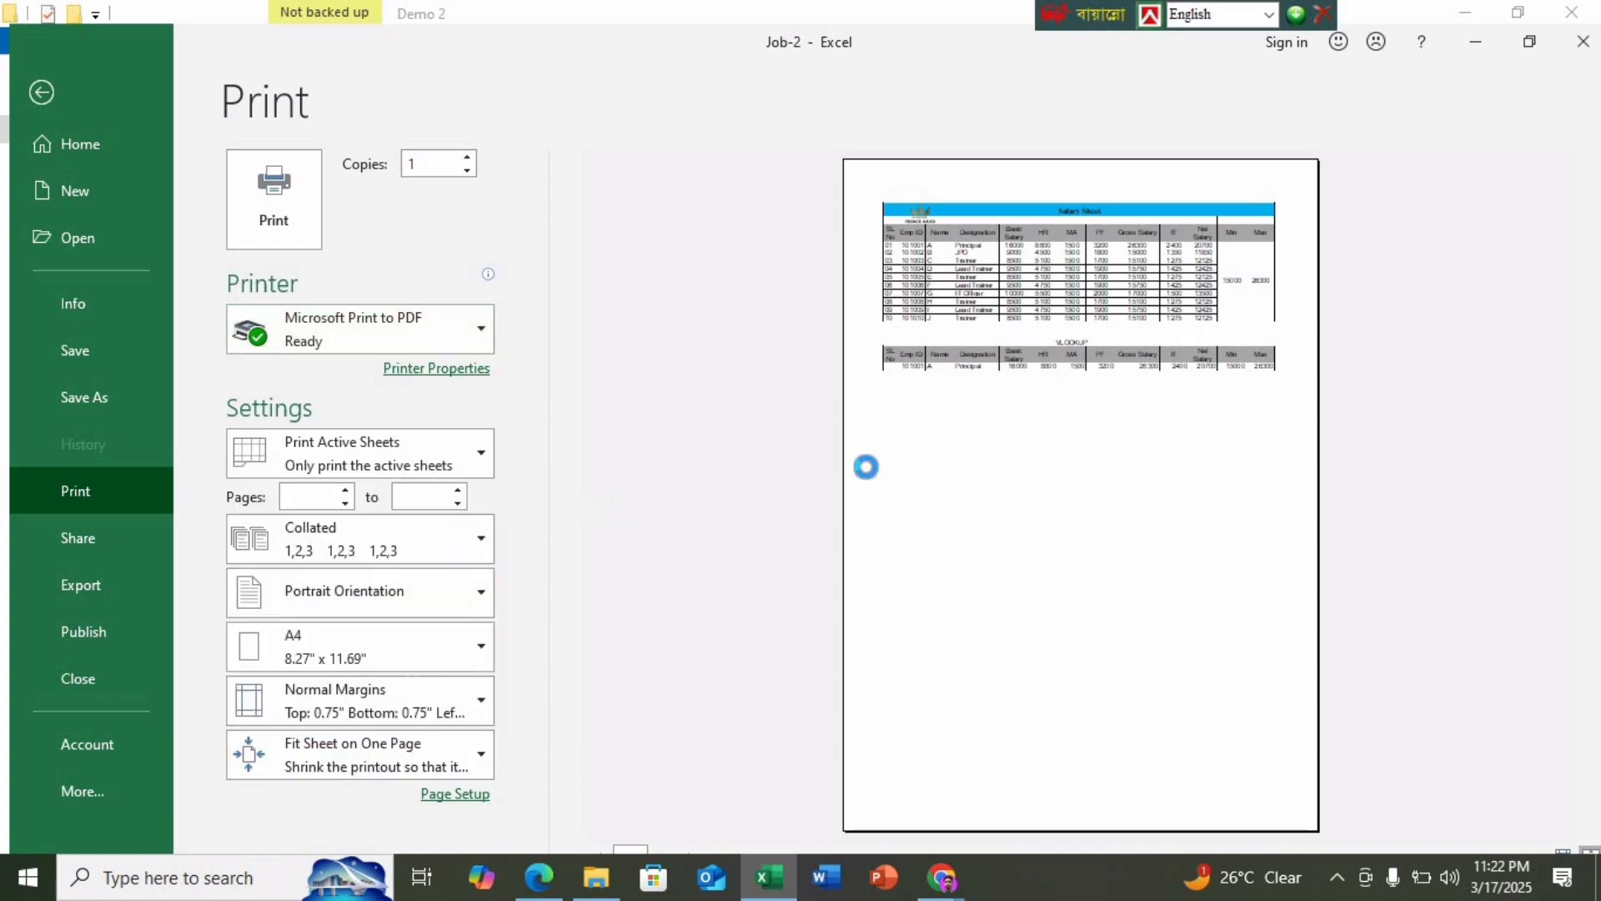
click(469, 755)
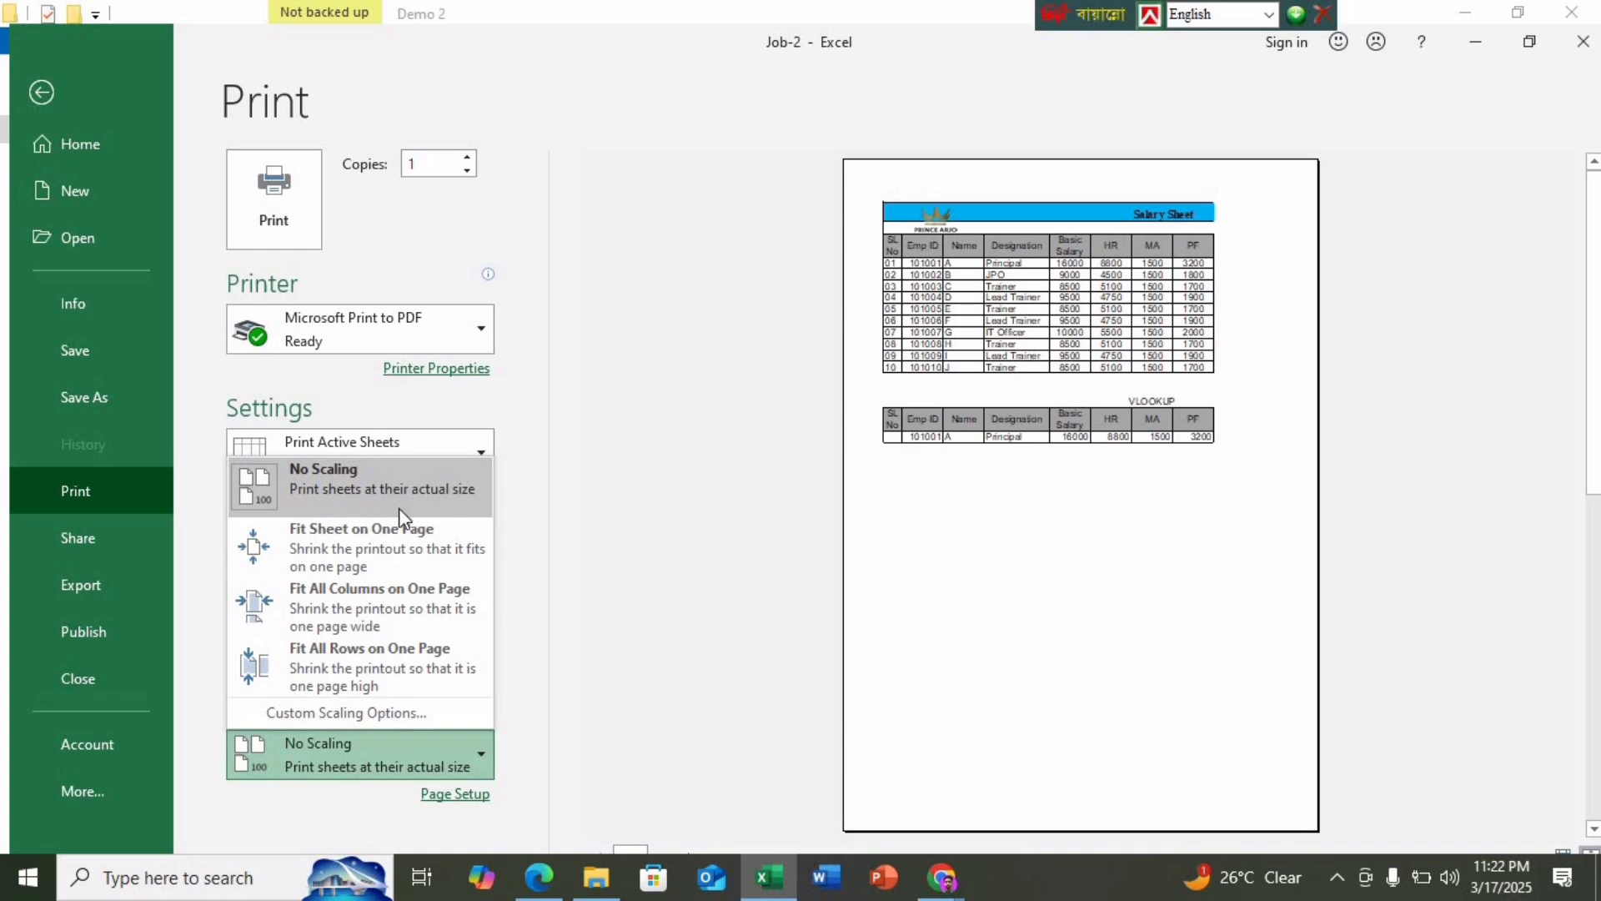
click(340, 542)
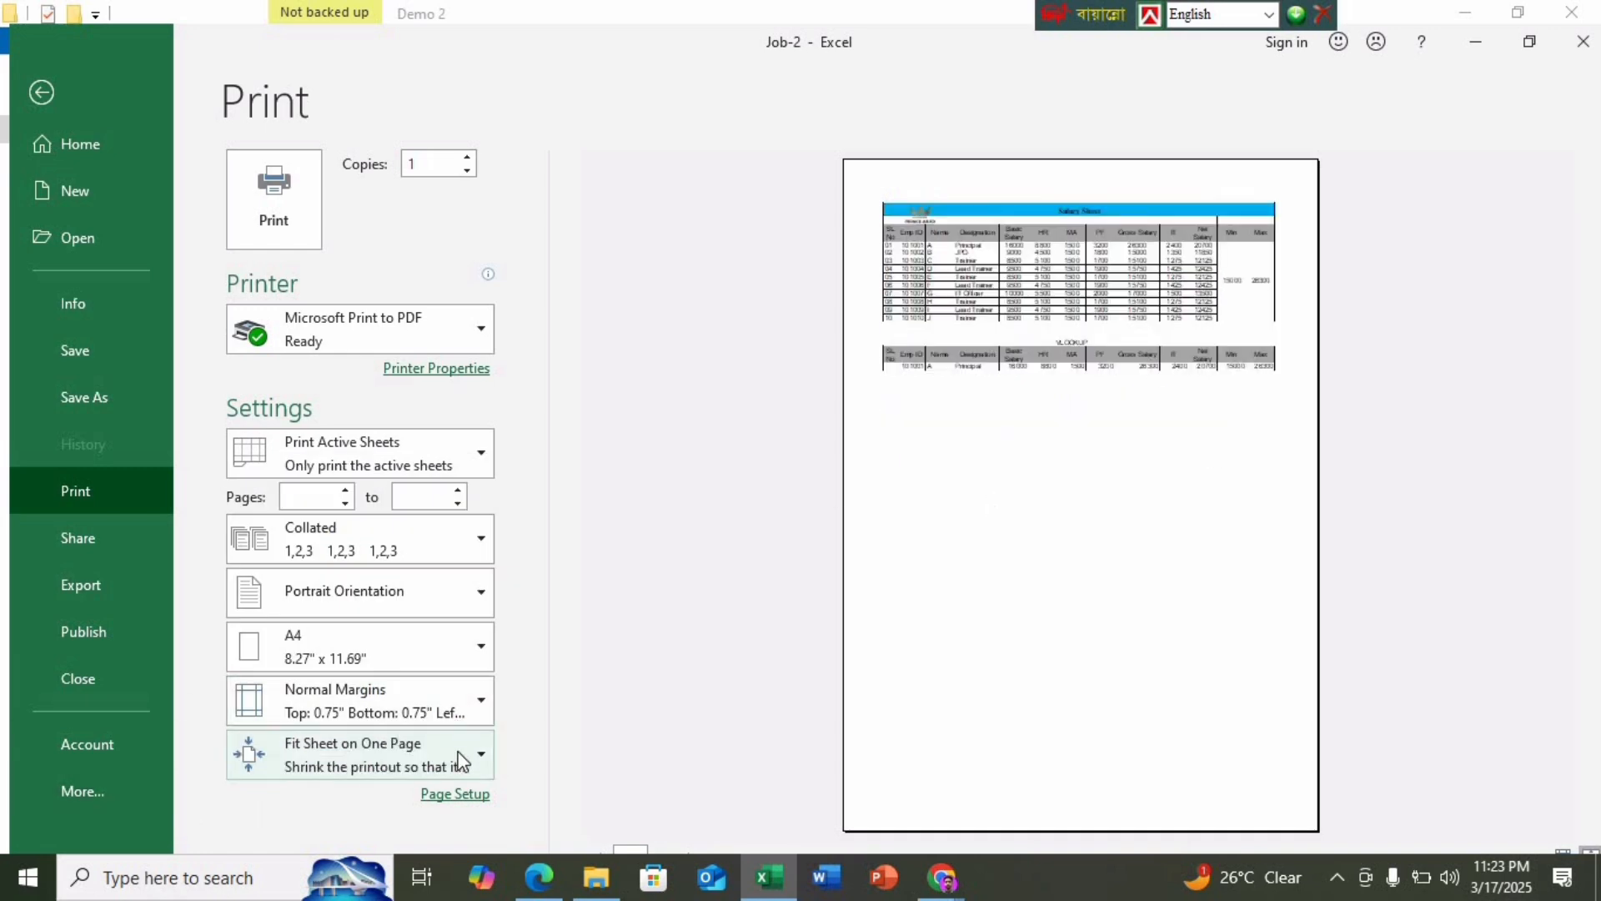
click(462, 751)
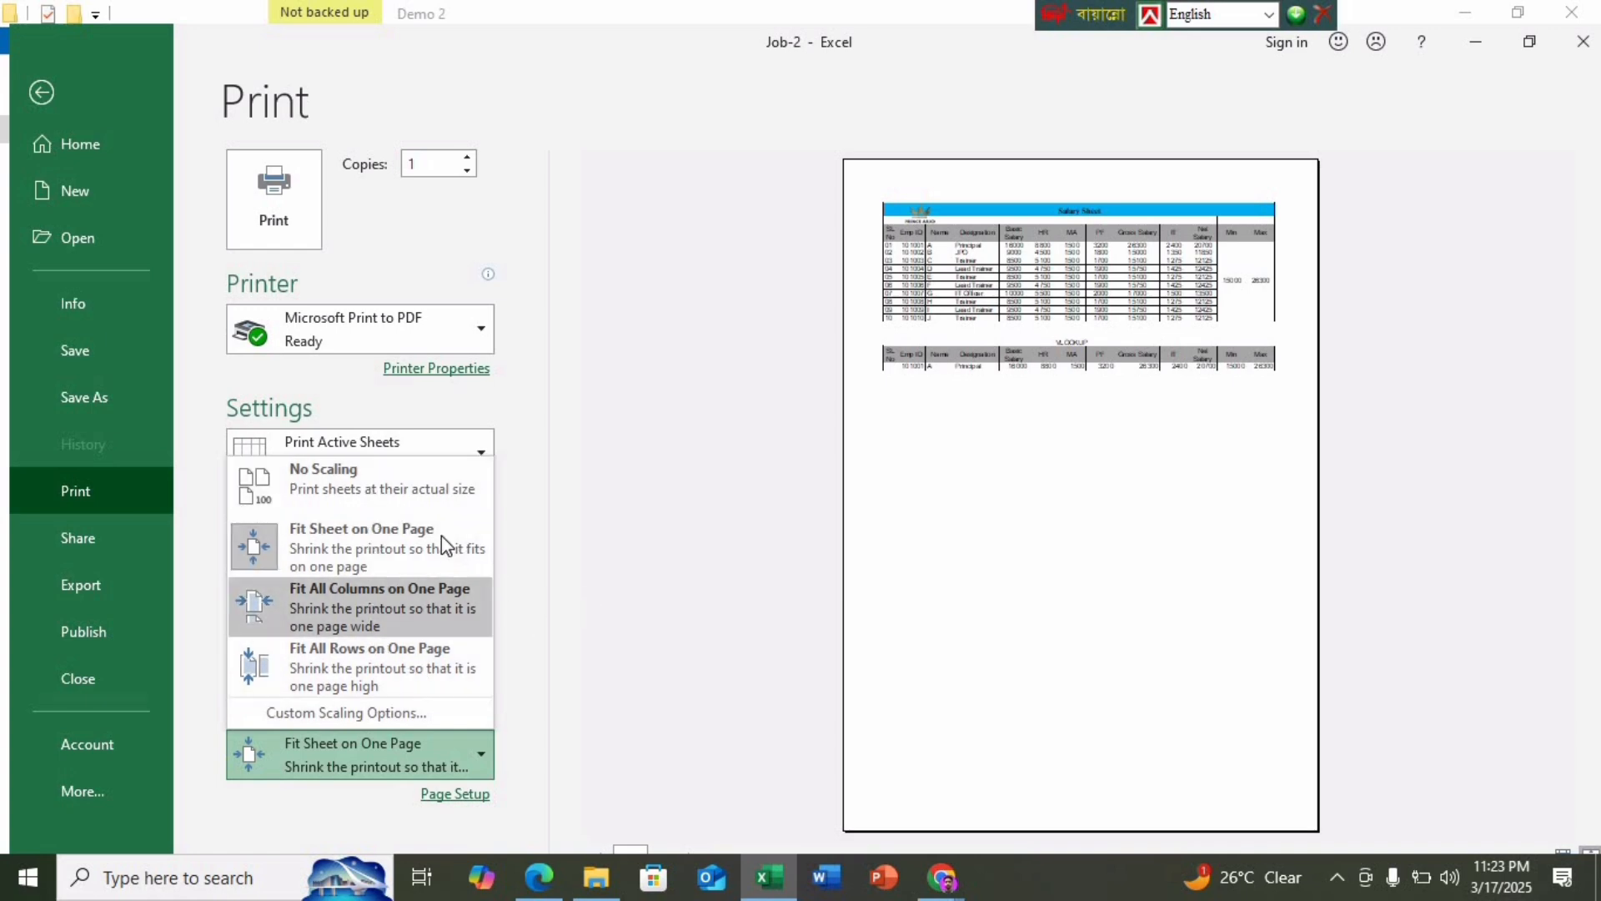
Print the sheet to a PDF named 'JOB -2' in Demo 2, then close Job-2 answering the save prompt
click(323, 549)
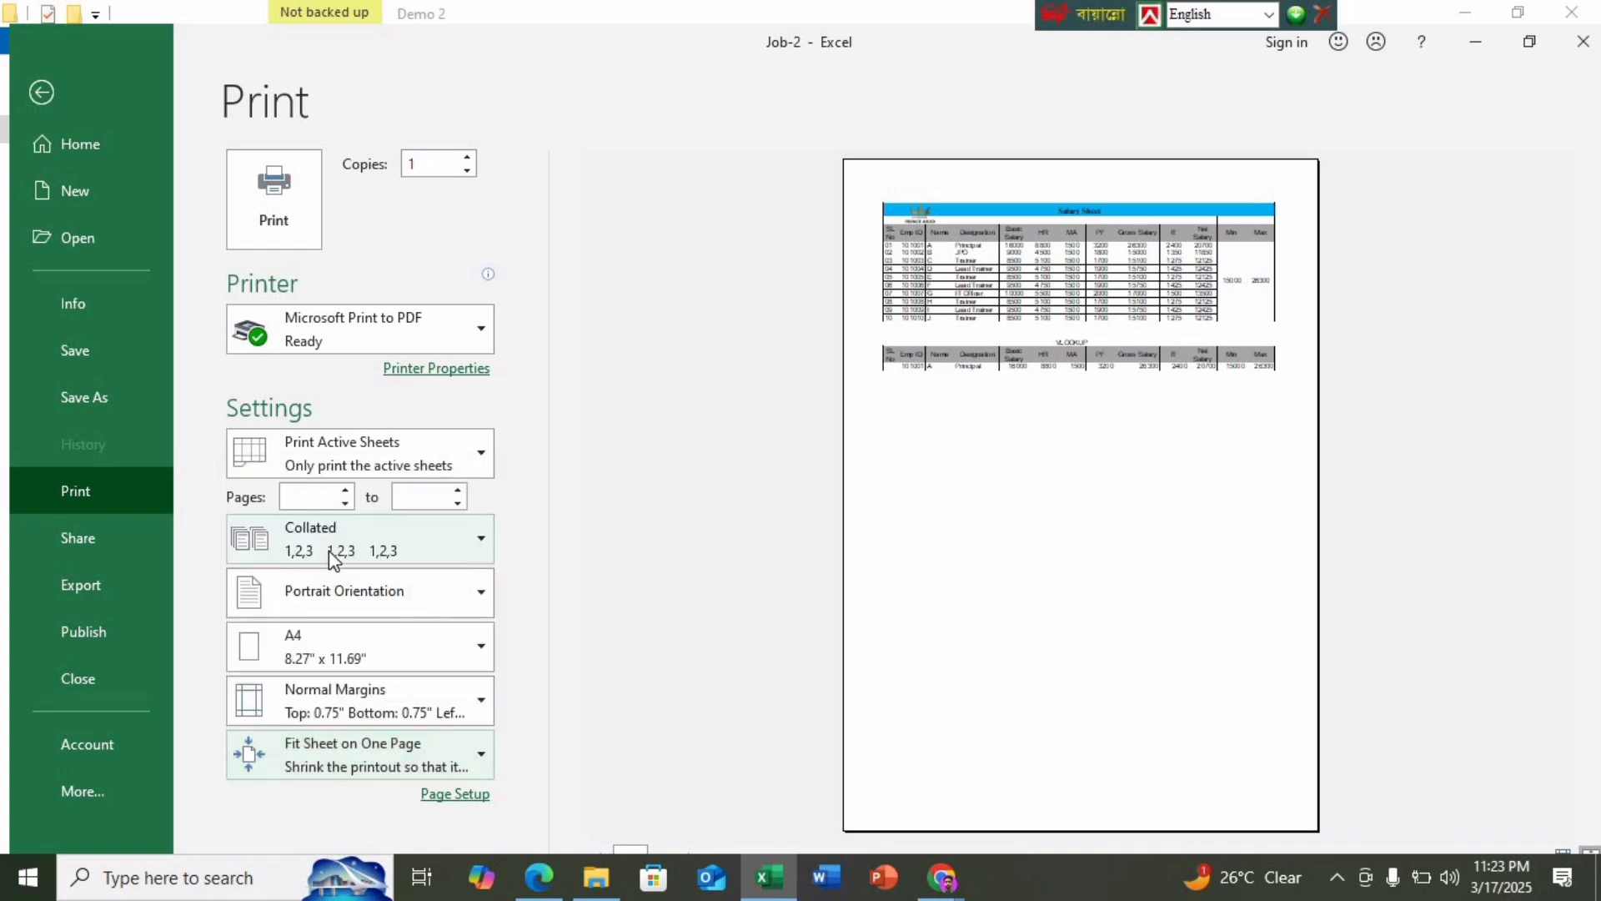
click(275, 176)
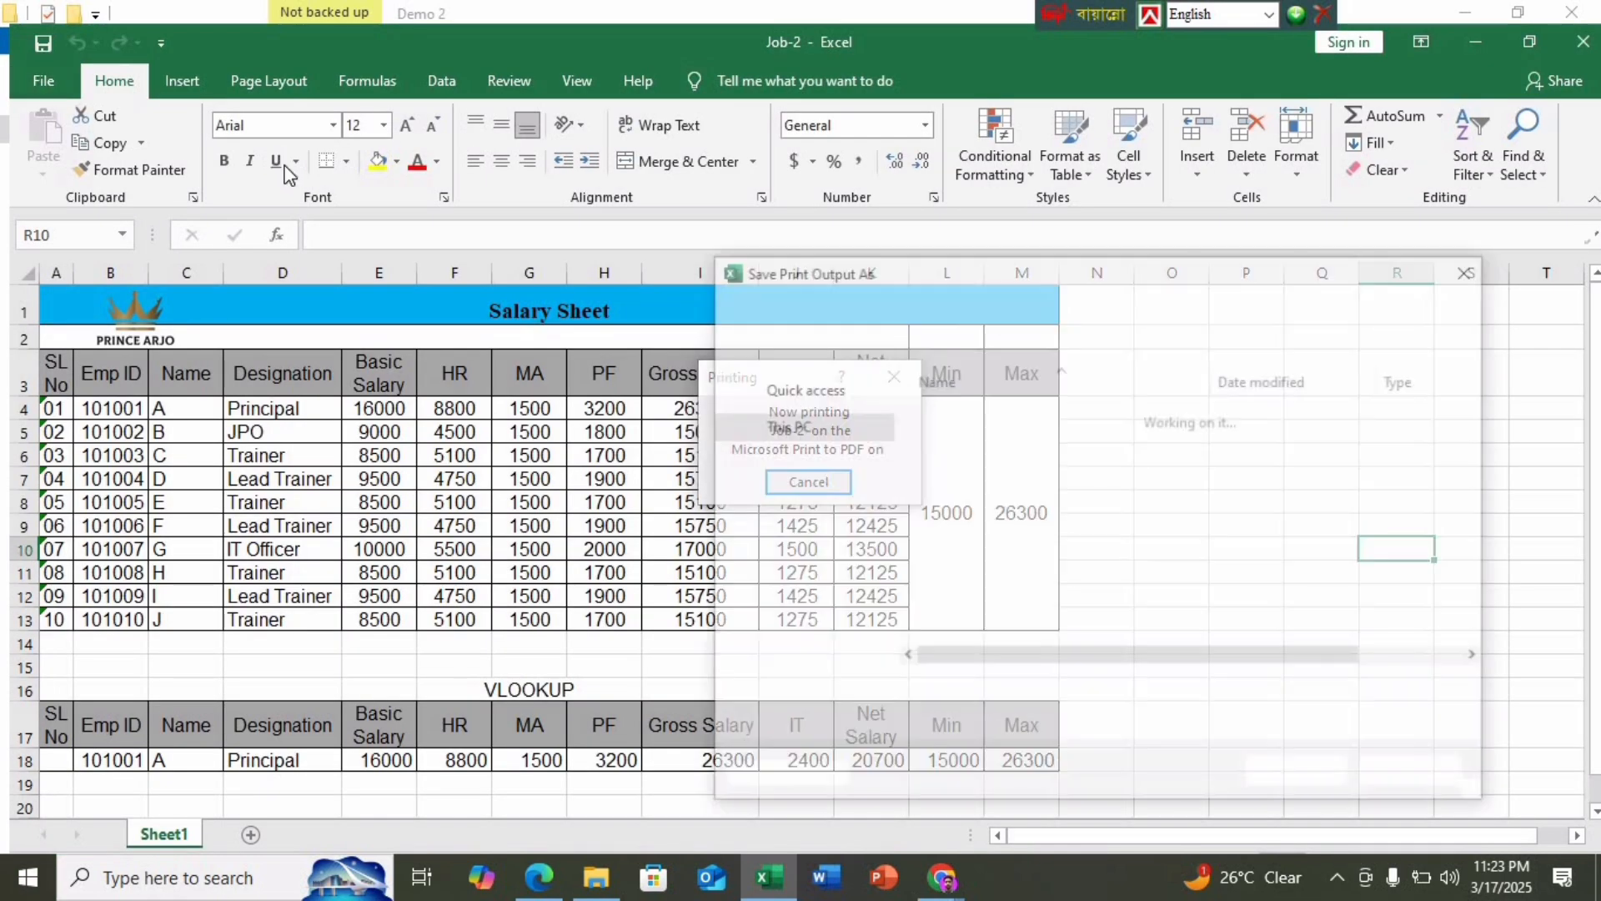
click(999, 439)
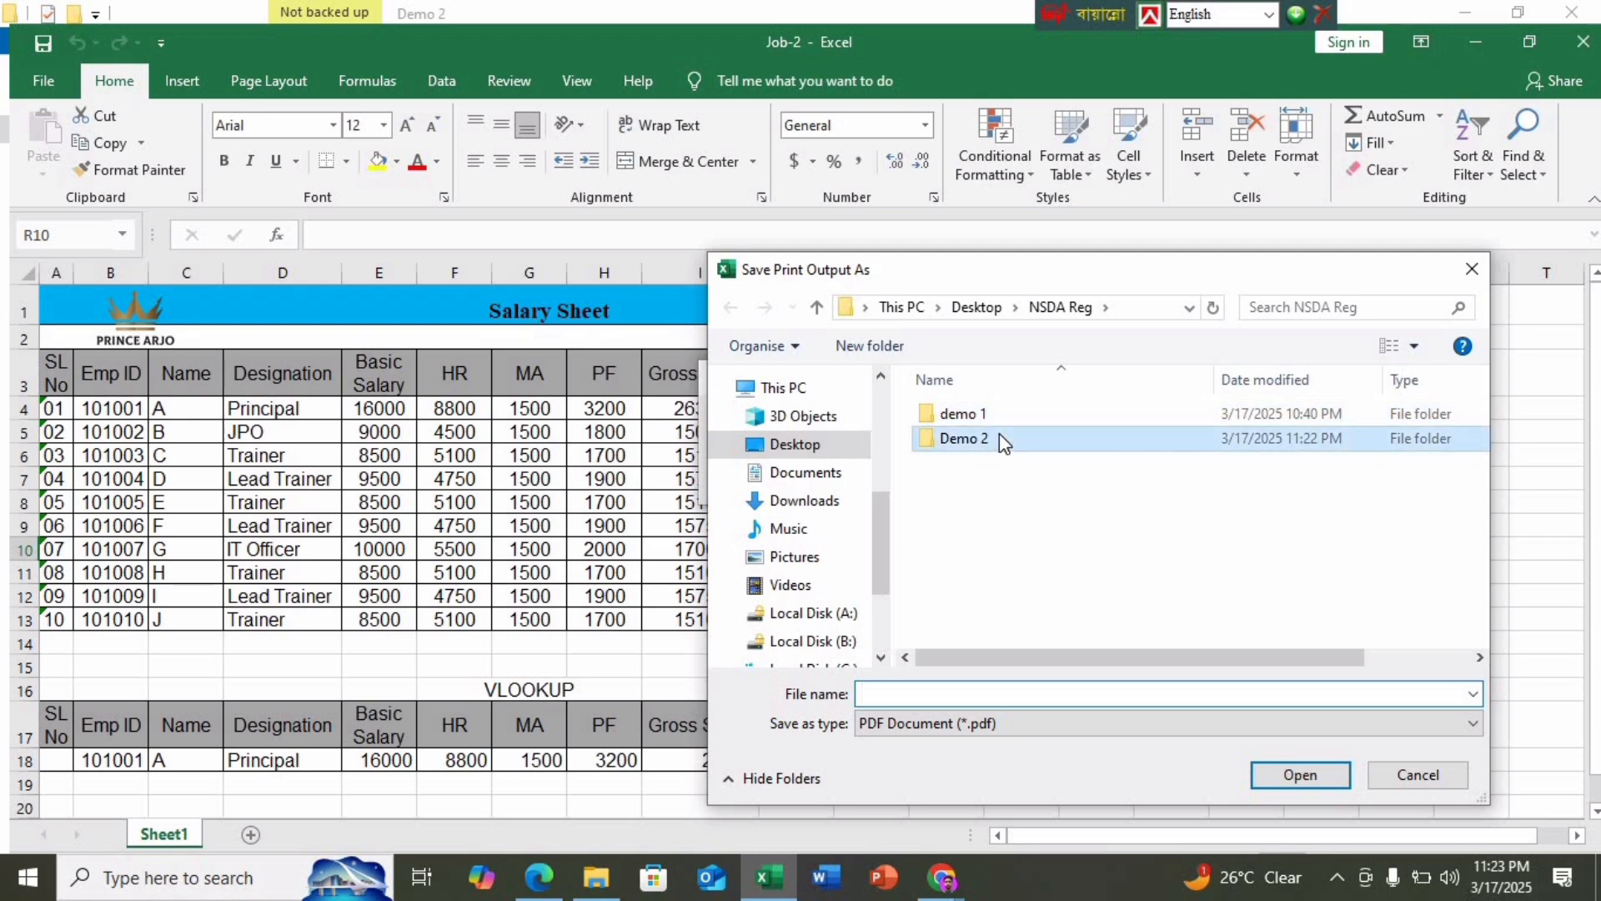
double_click(1000, 437)
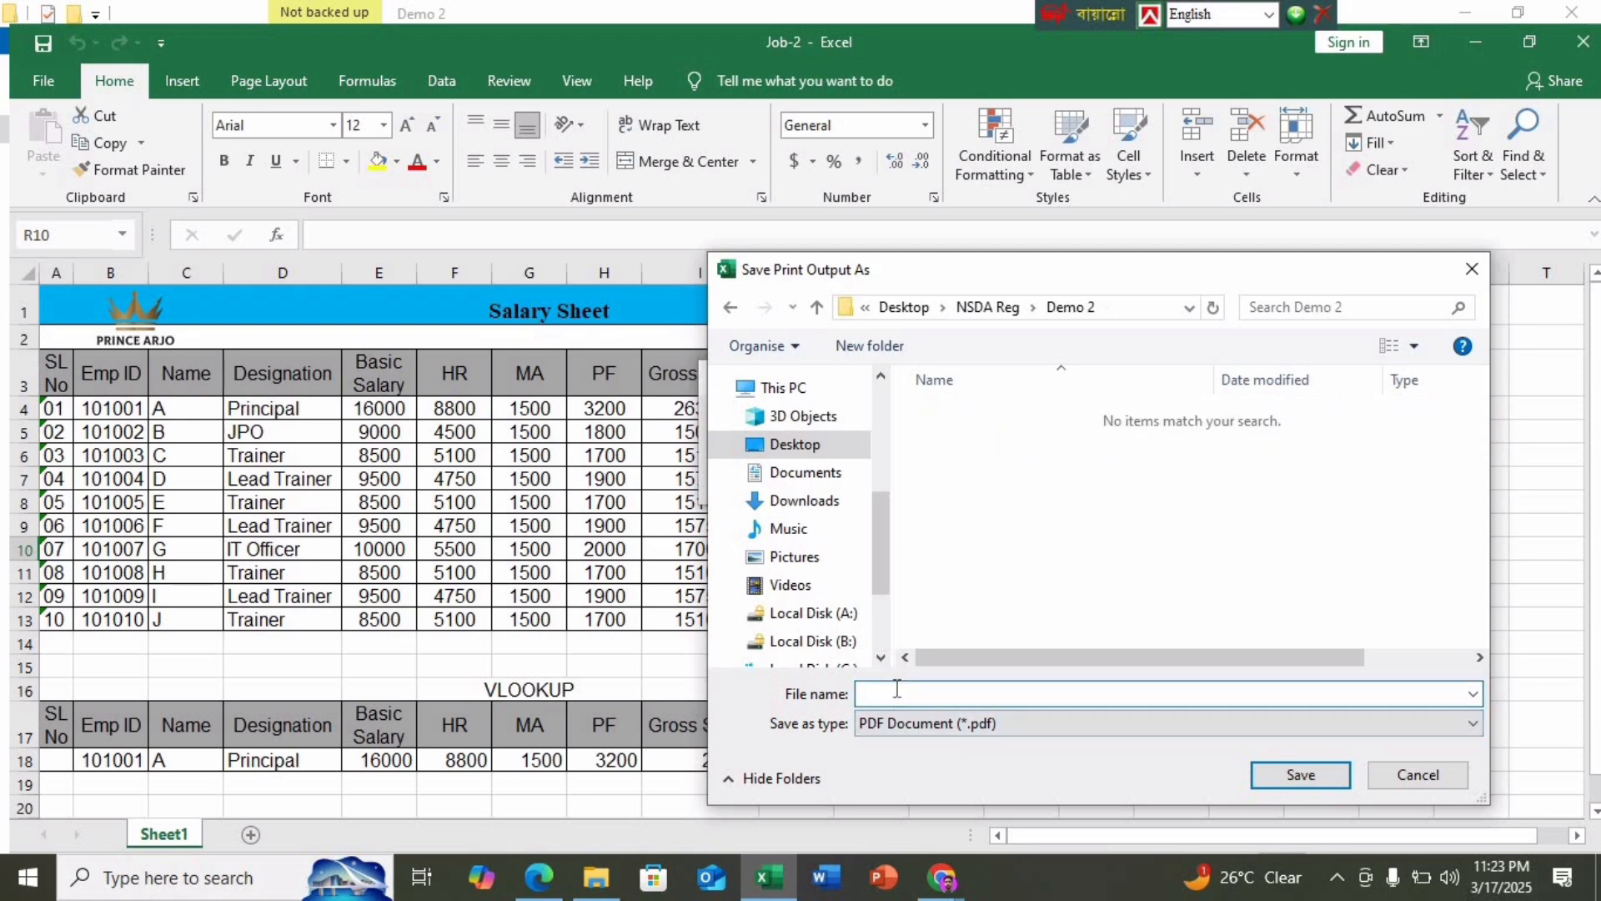
text(JOB -2)
key(Return)
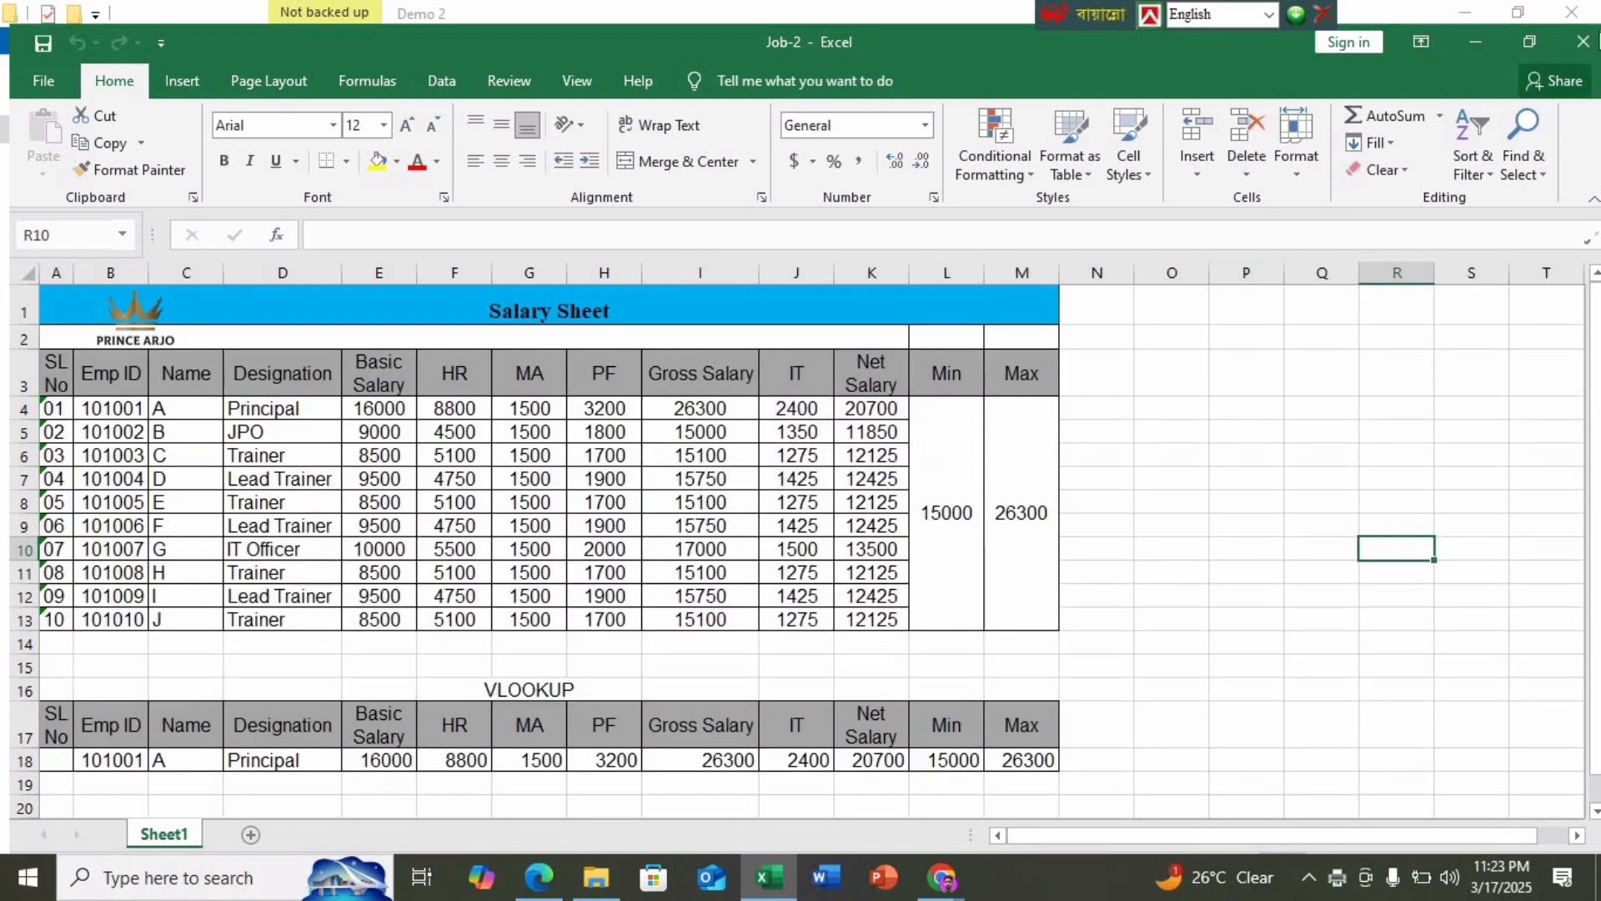
click(1583, 42)
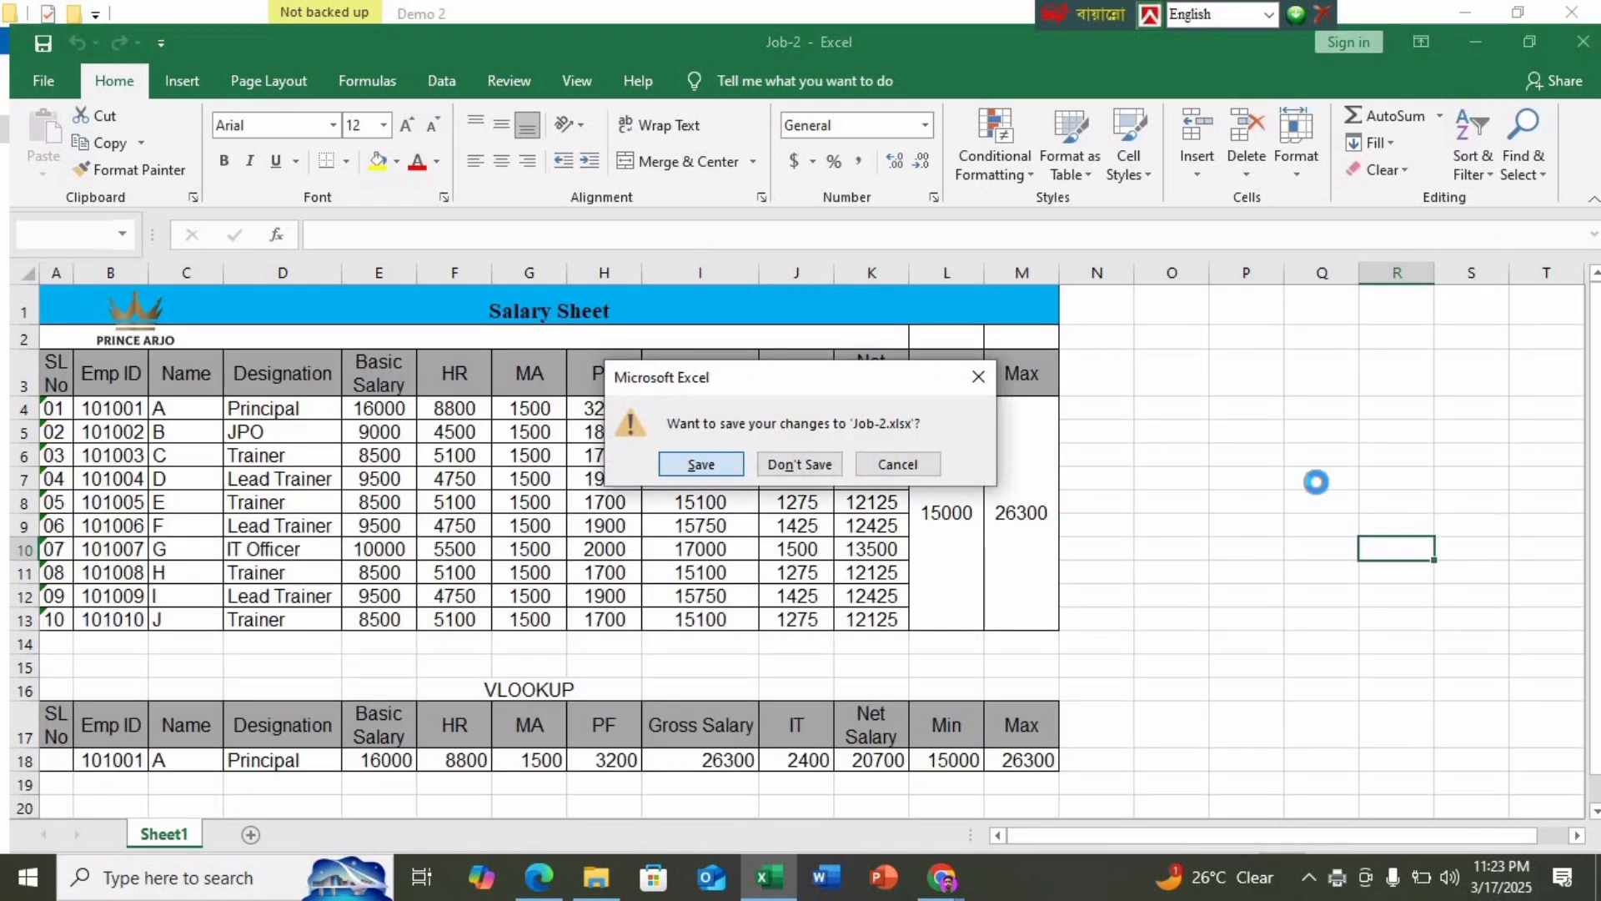
key(Return)
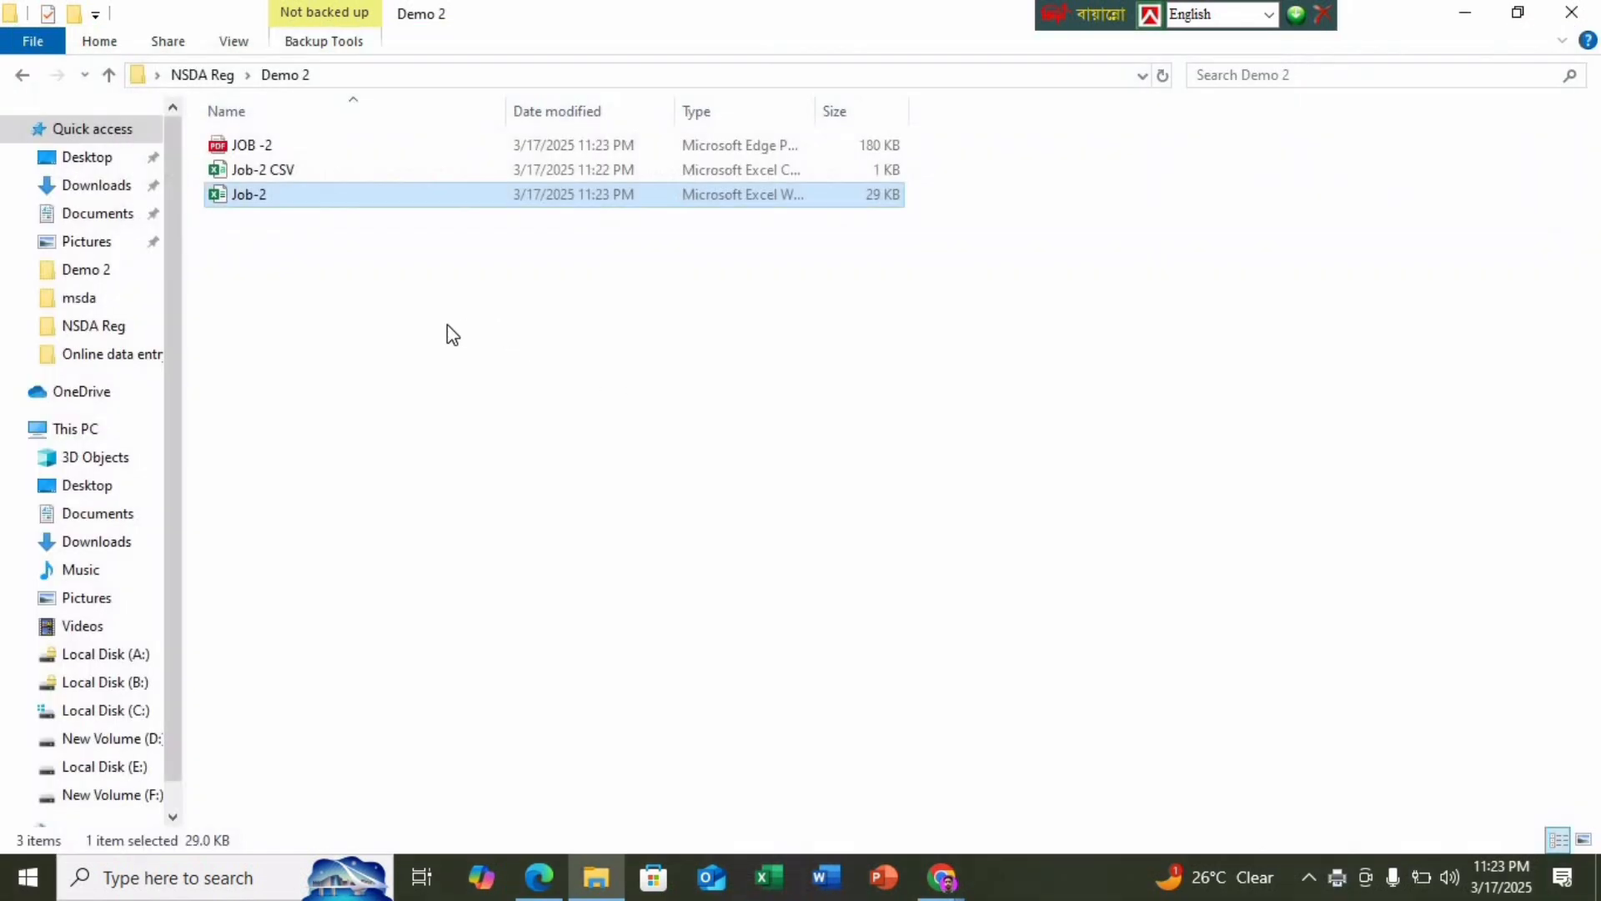
View the Demo 2 folder's properties, then close them
right_click(447, 324)
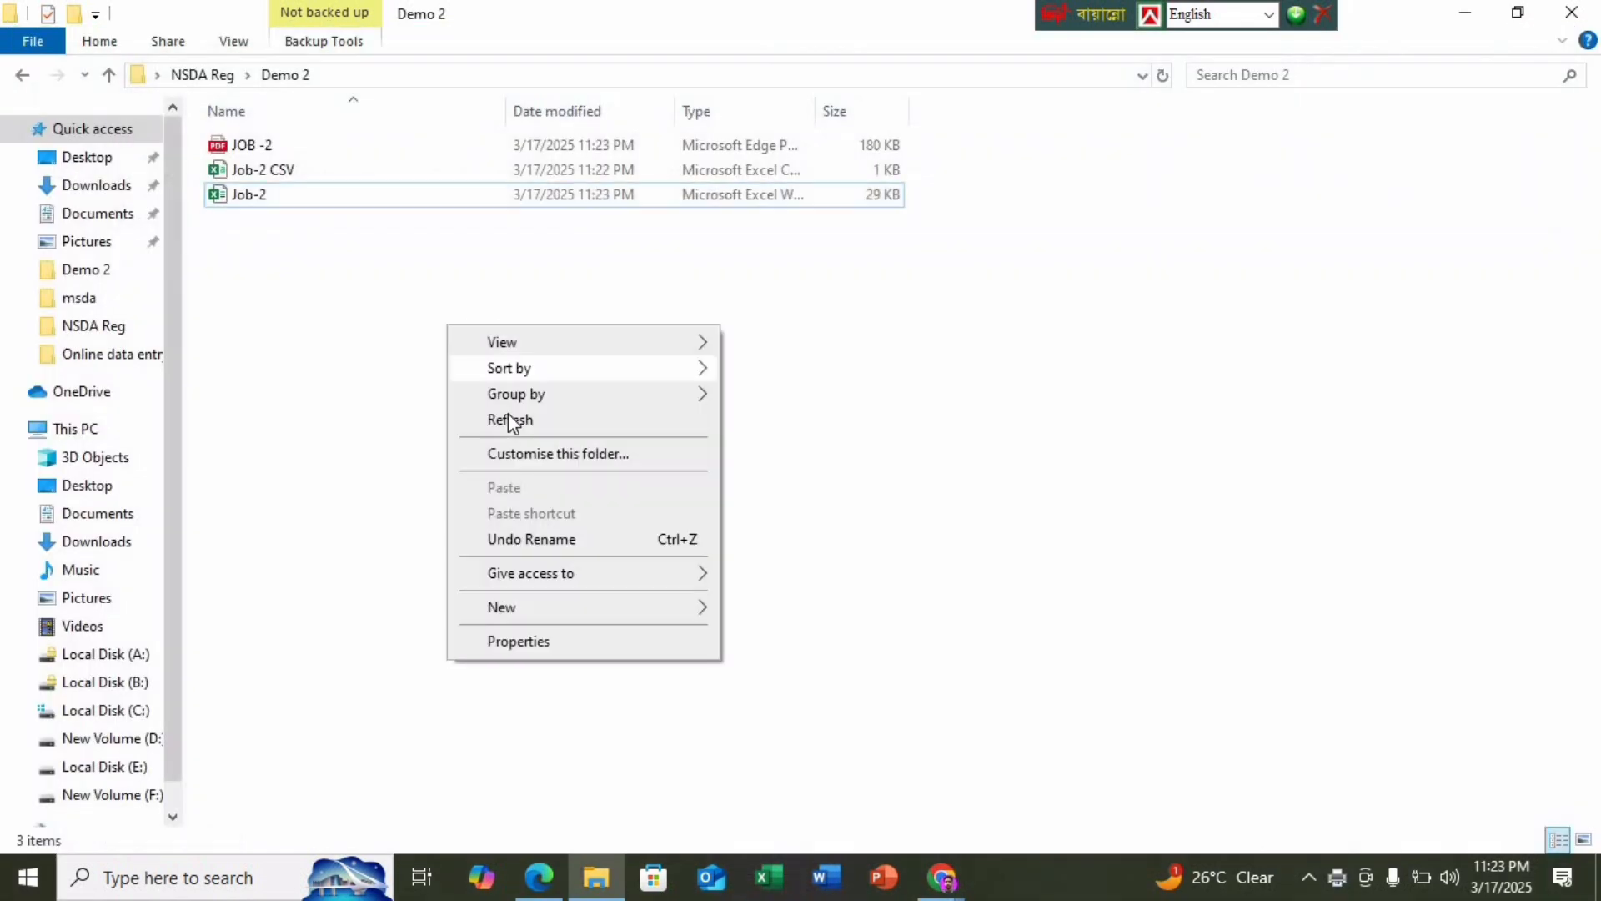
click(334, 277)
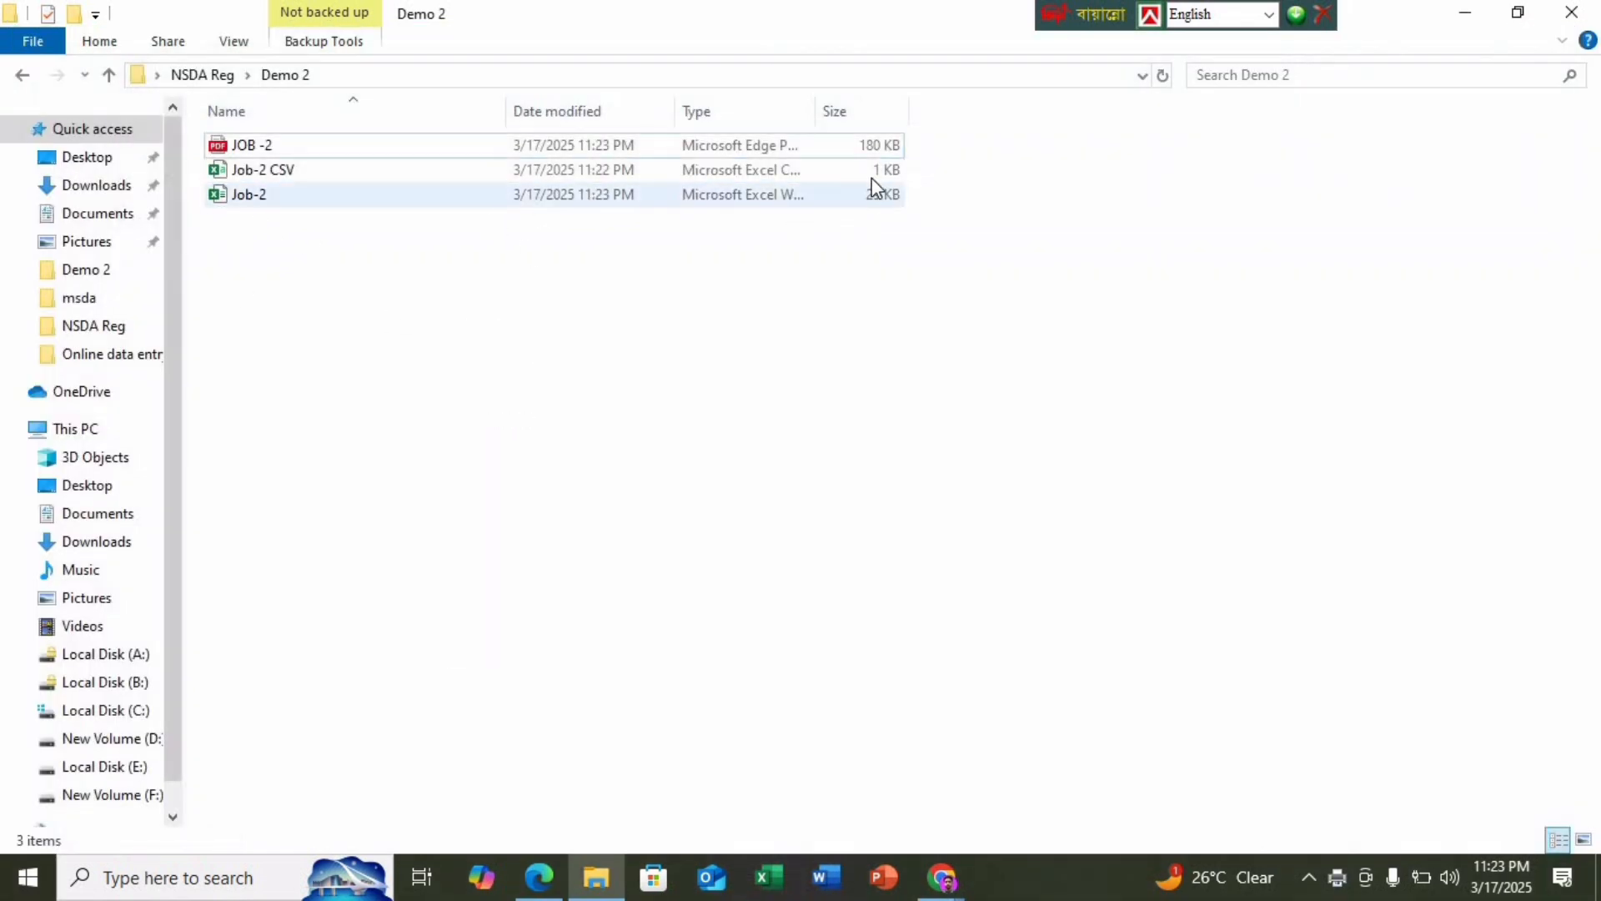
right_click(393, 200)
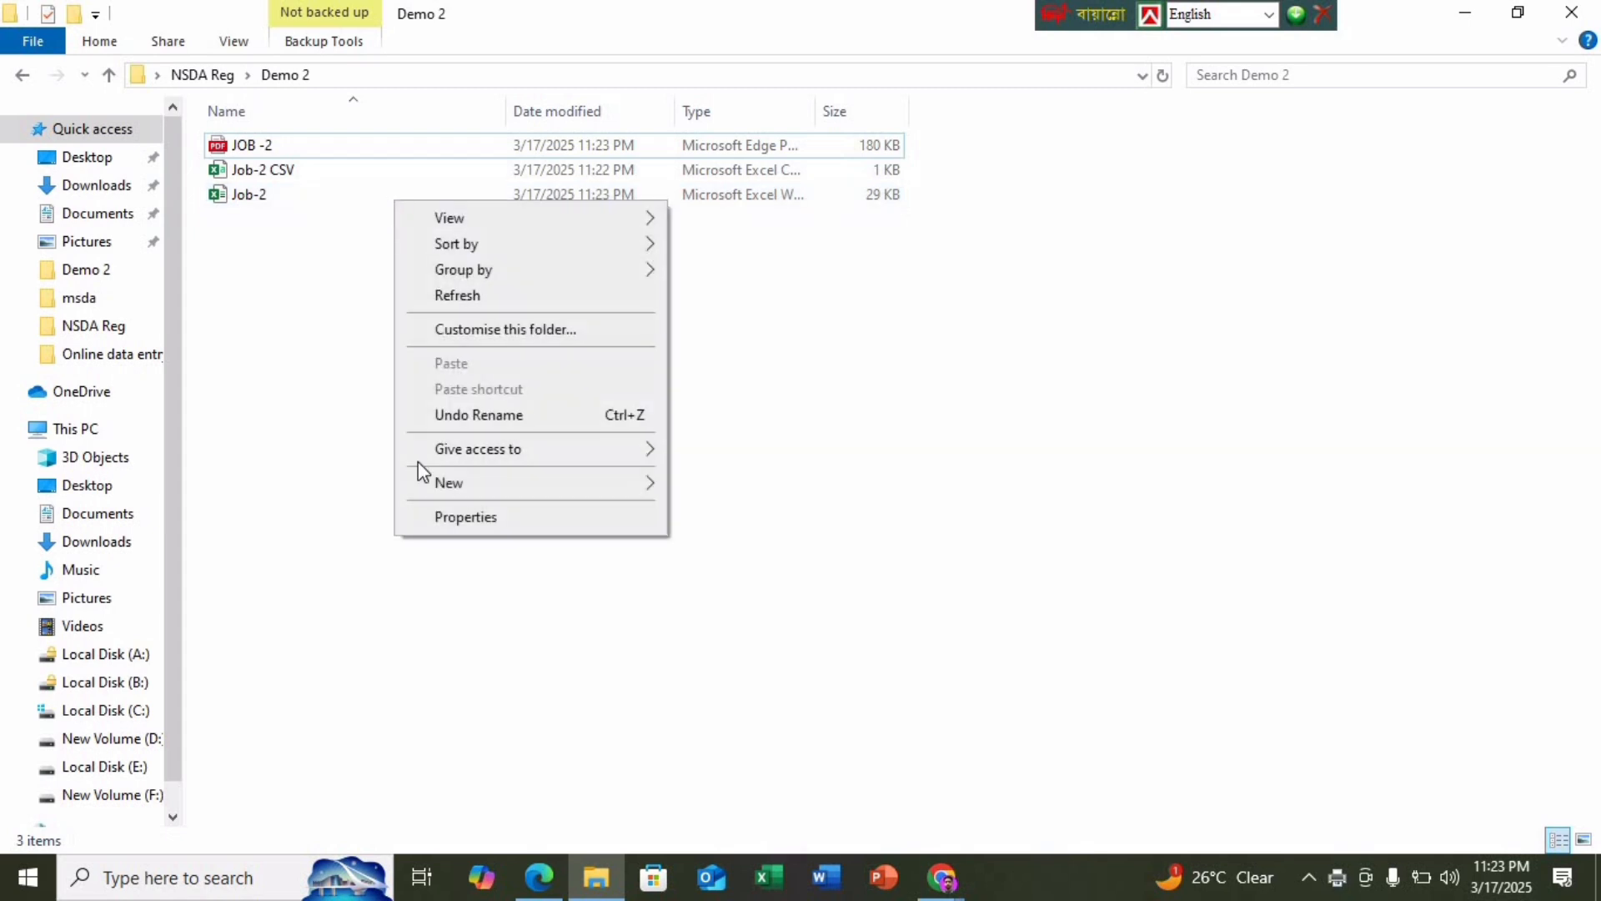
click(487, 517)
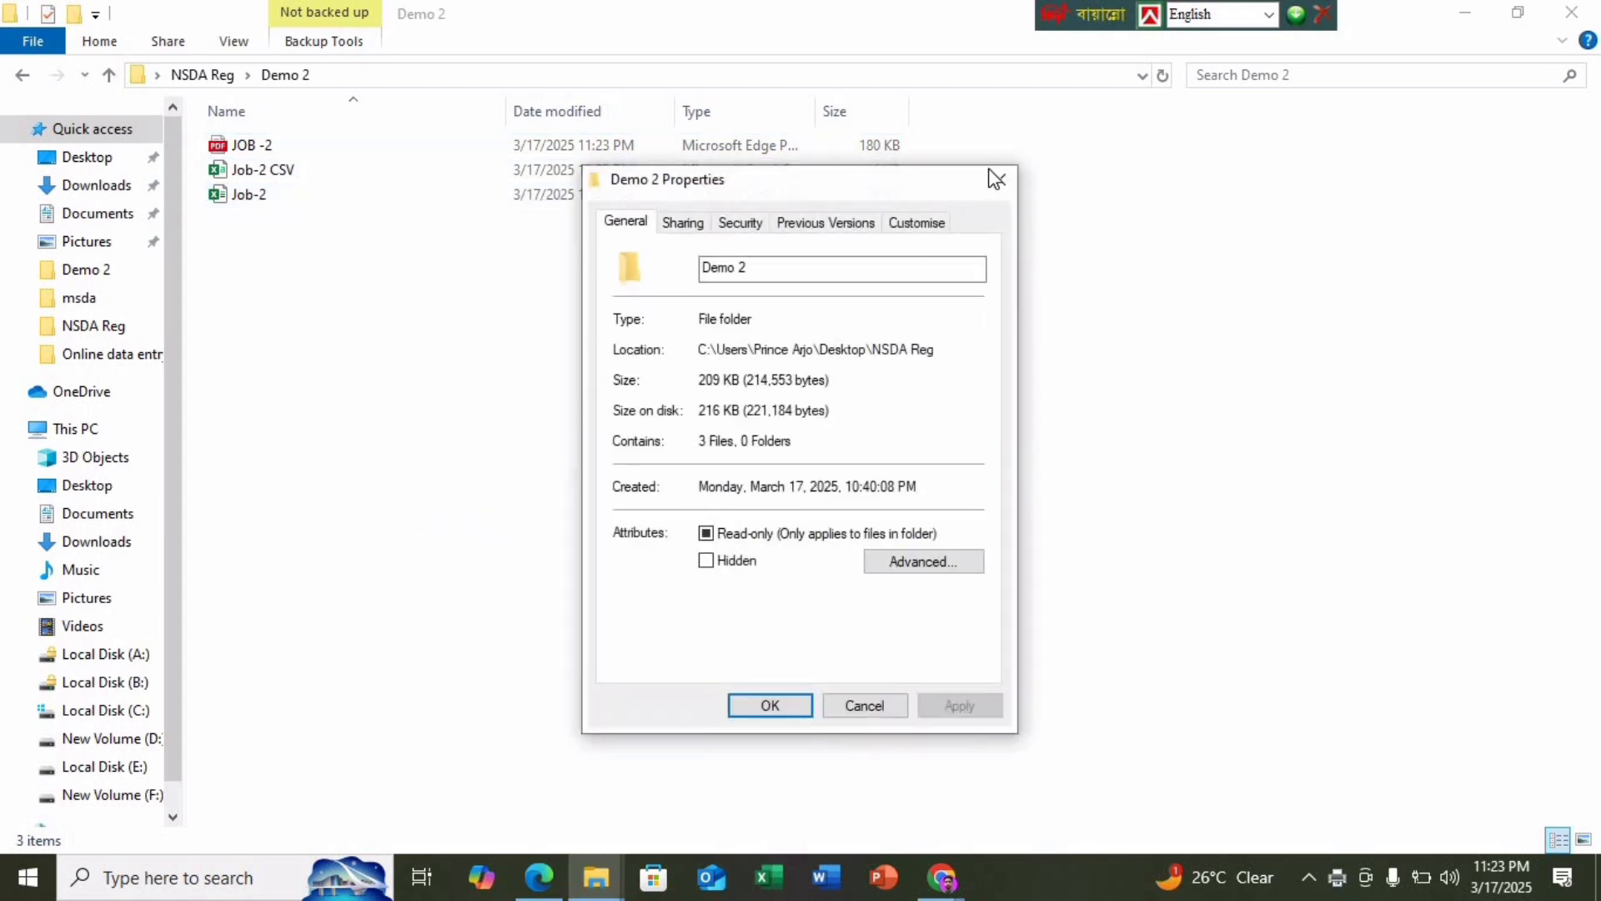
click(996, 178)
Review the Job-2 and Job-2 CSV file properties, closing each window afterwards
double_click(299, 200)
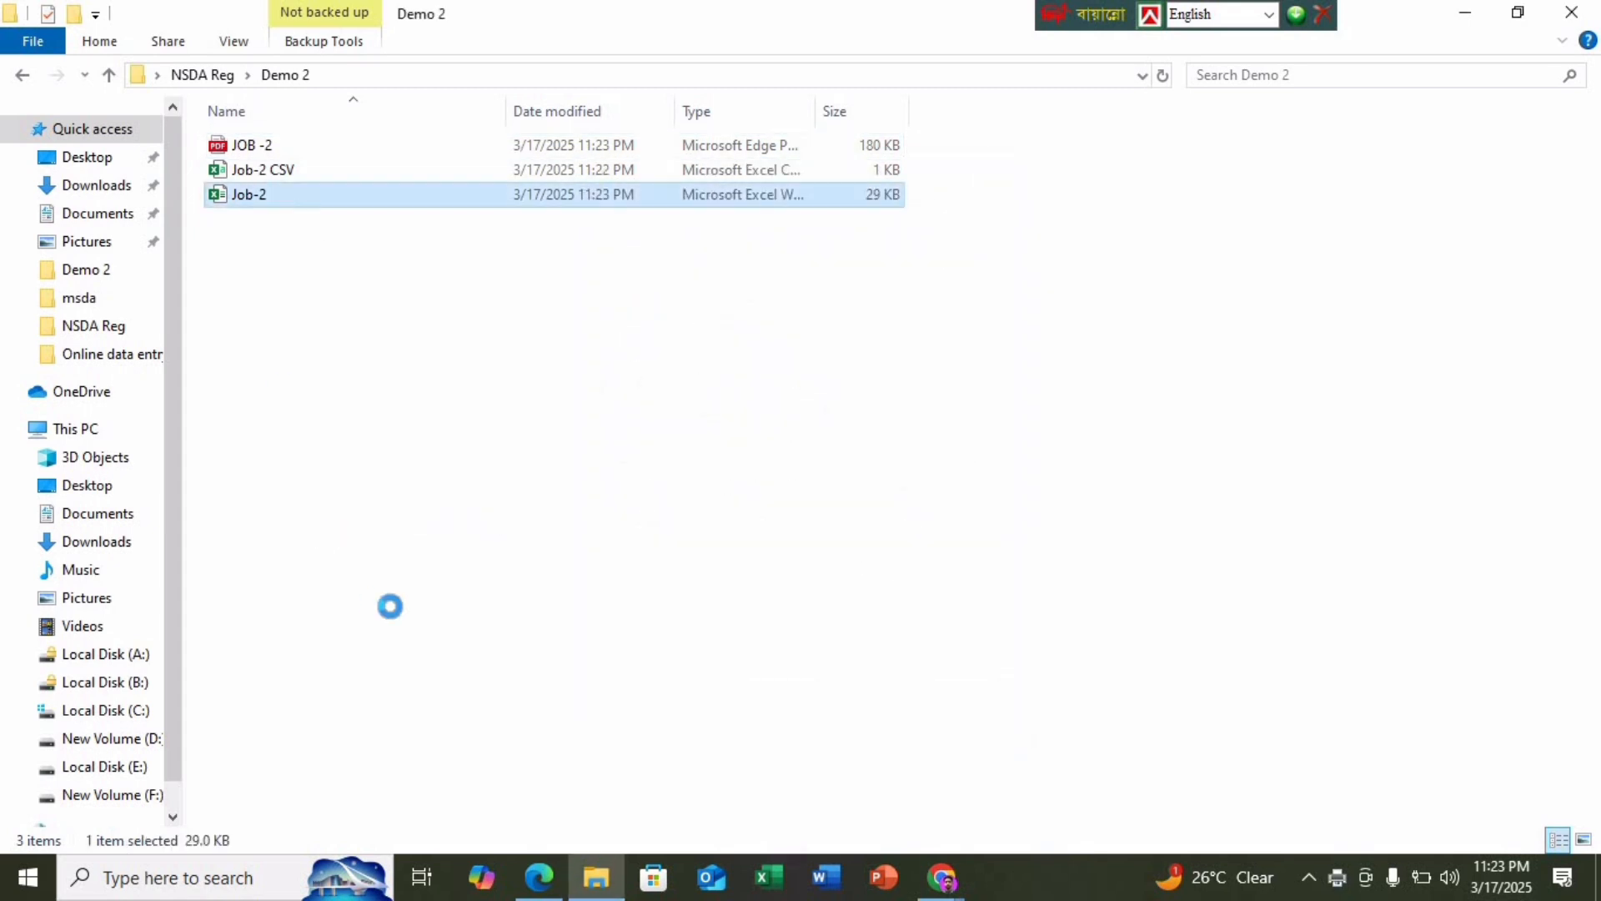
click(373, 671)
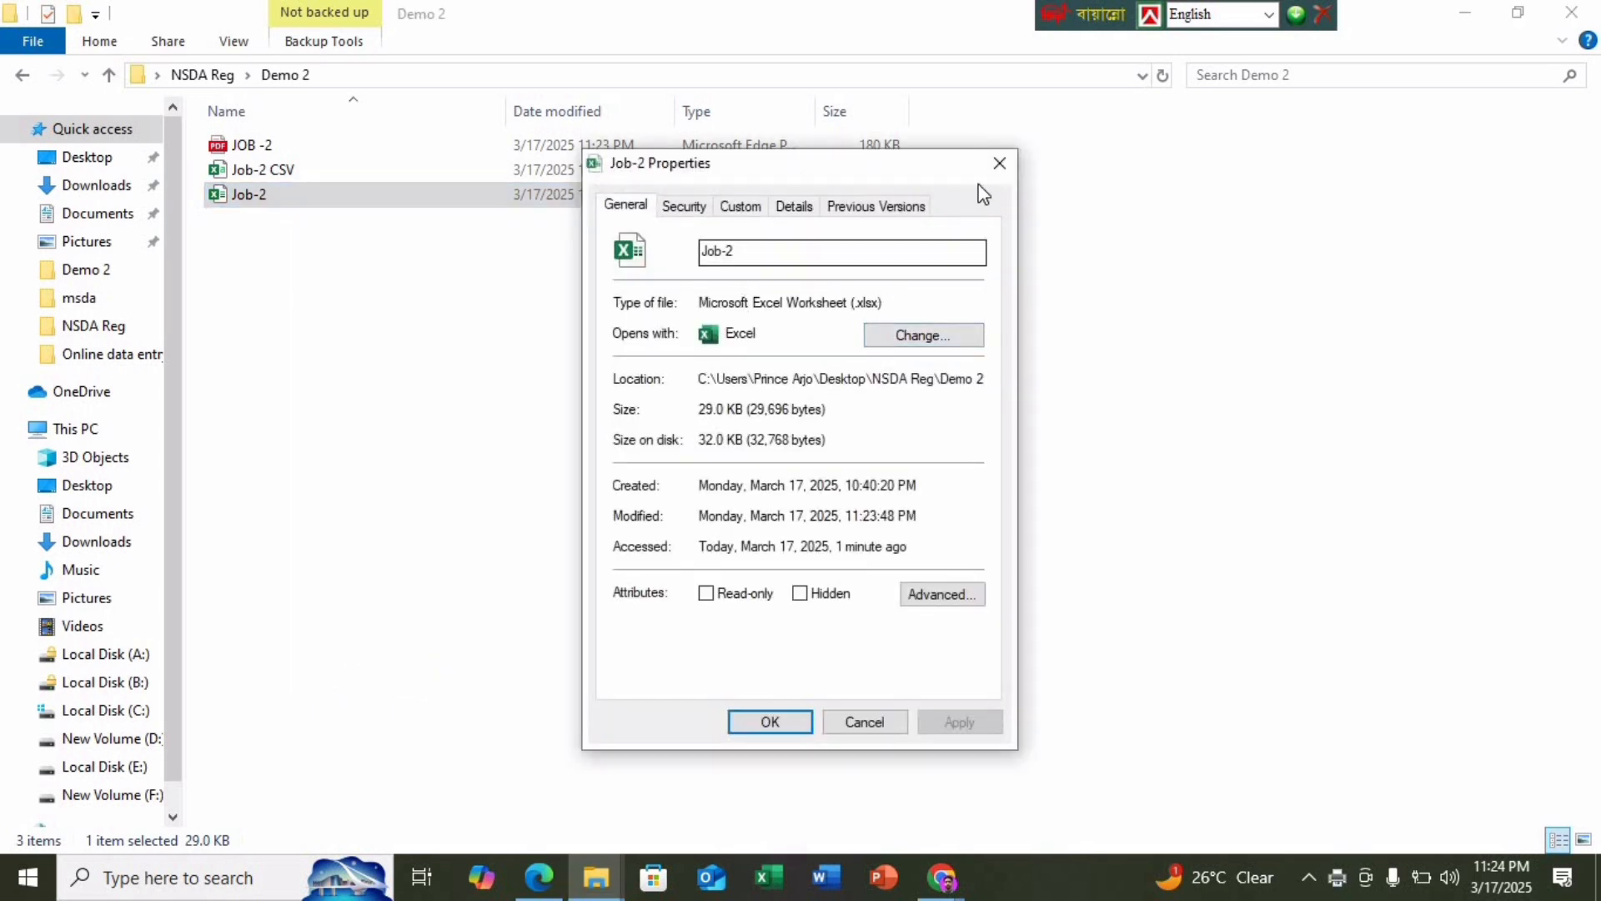
click(999, 162)
right_click(377, 172)
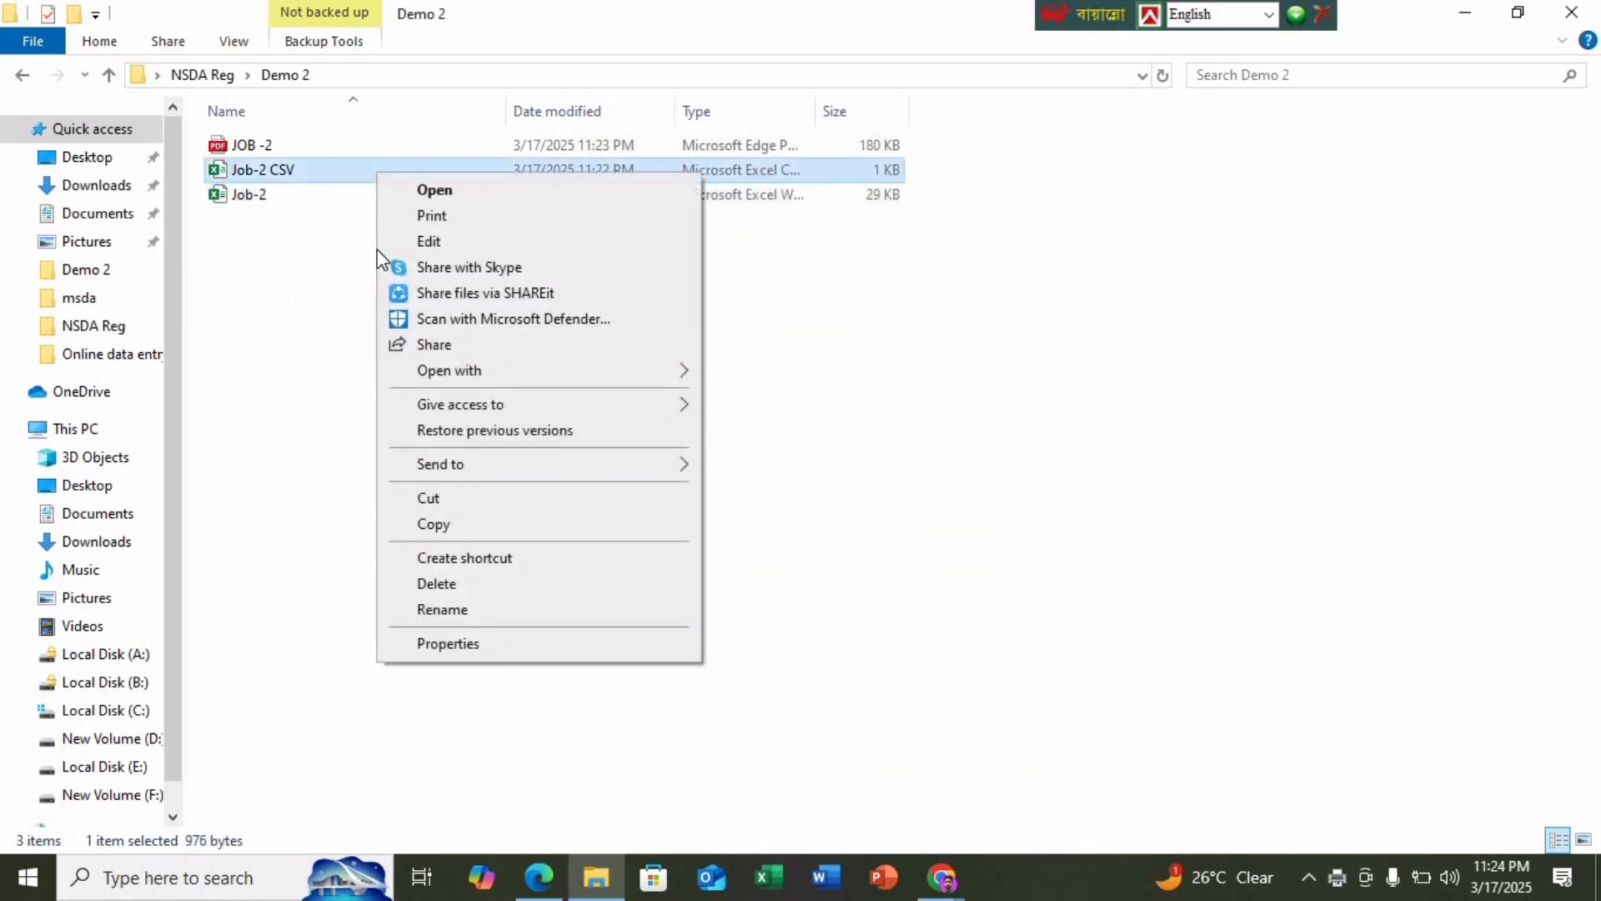
click(429, 646)
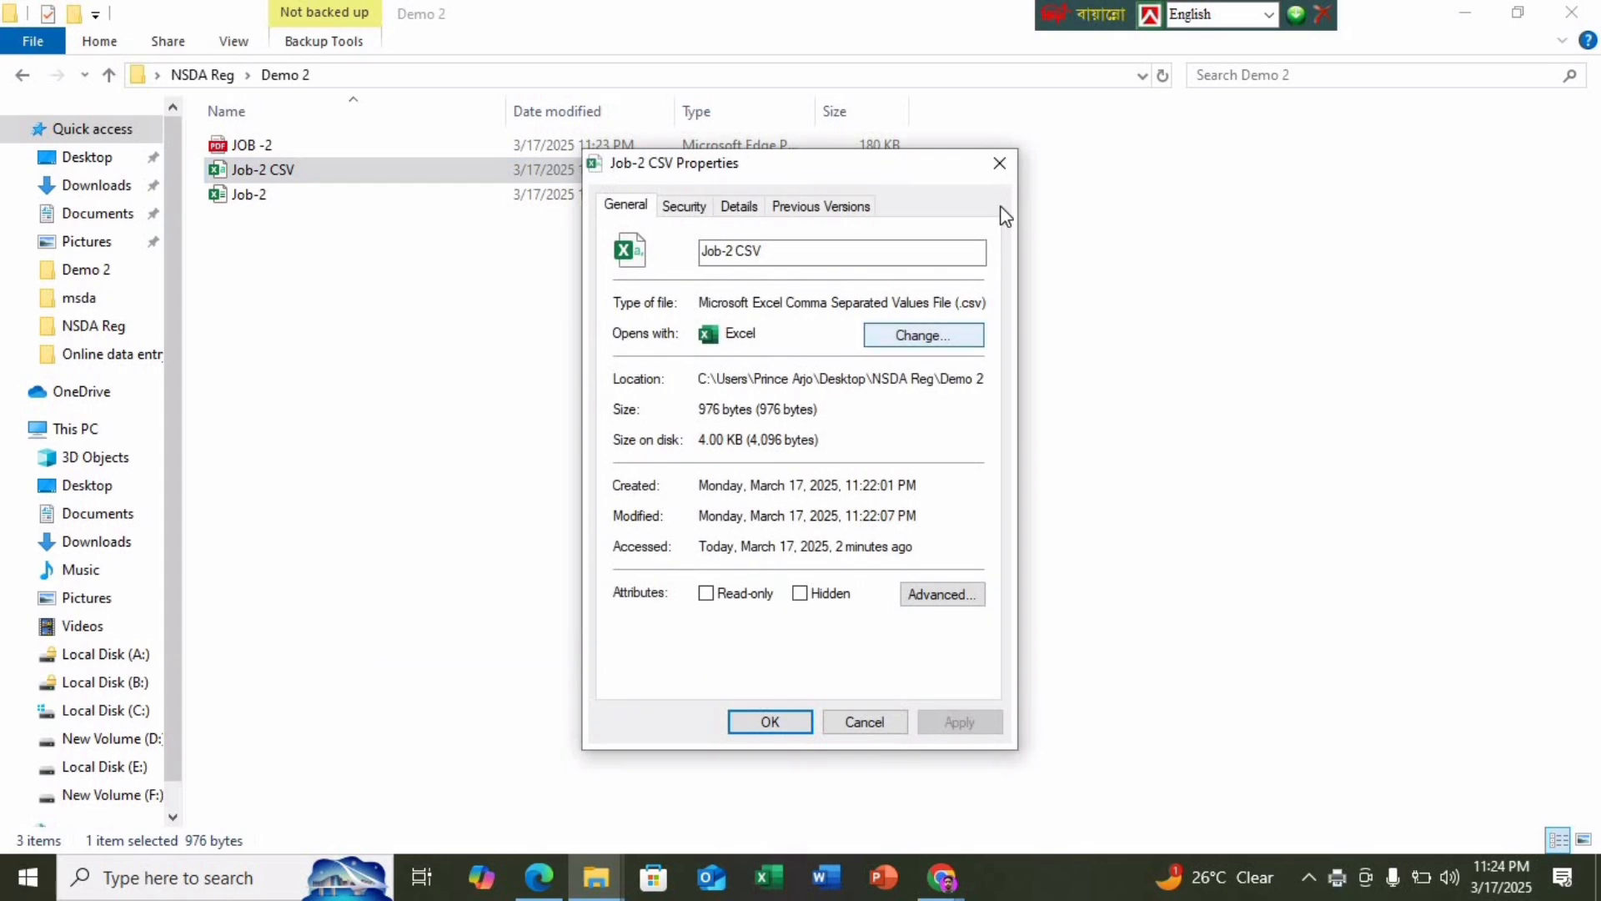
click(999, 163)
click(416, 155)
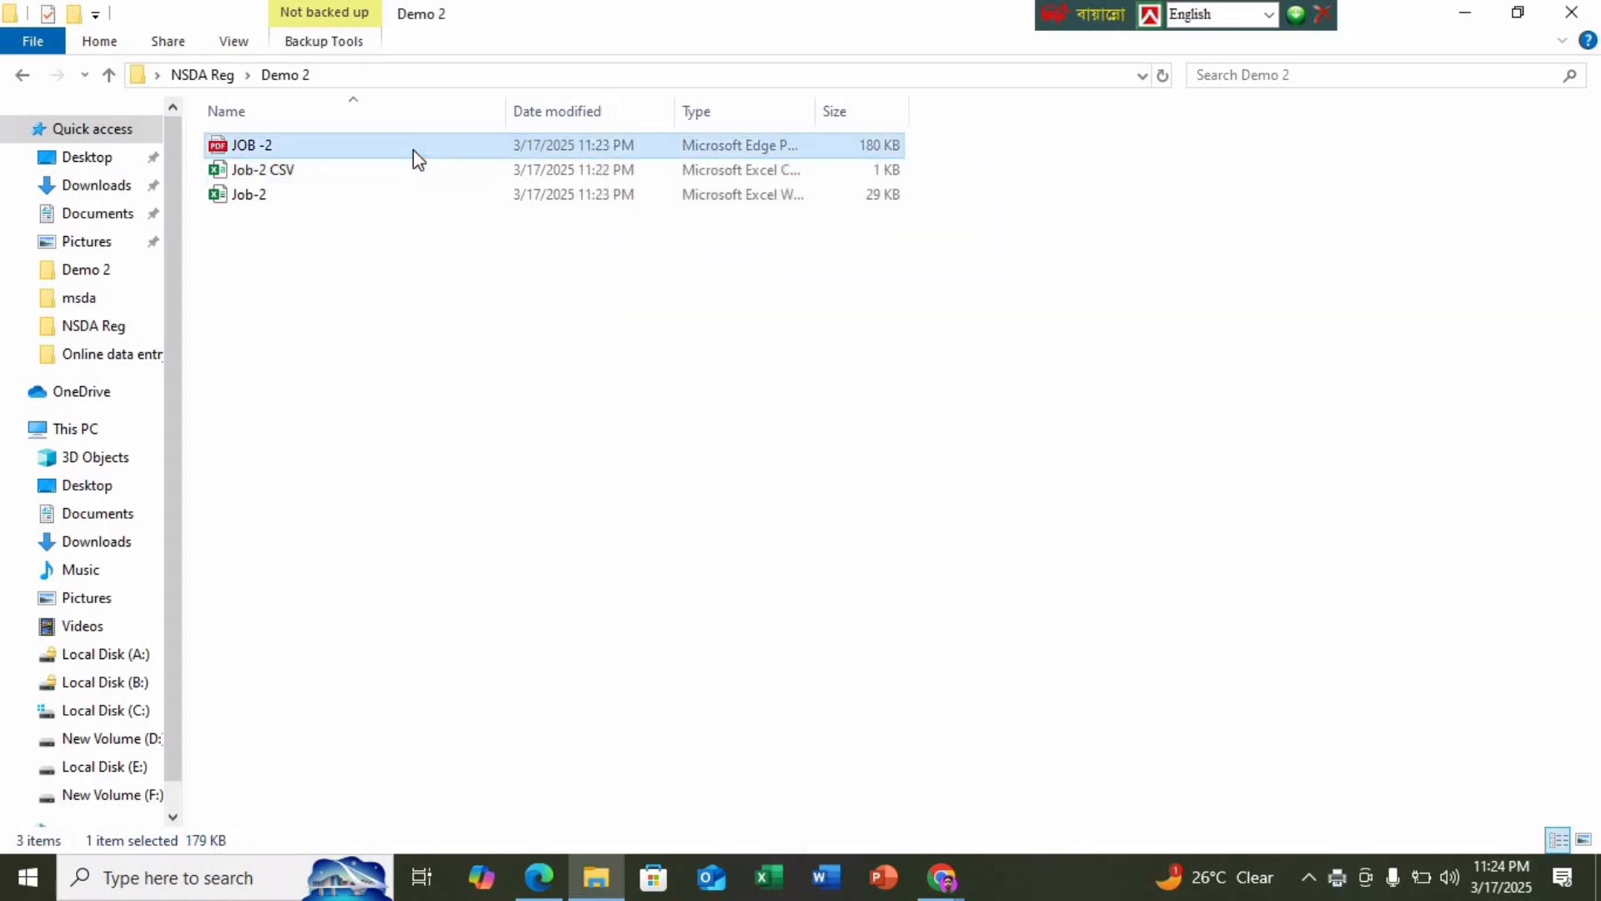
double_click(415, 153)
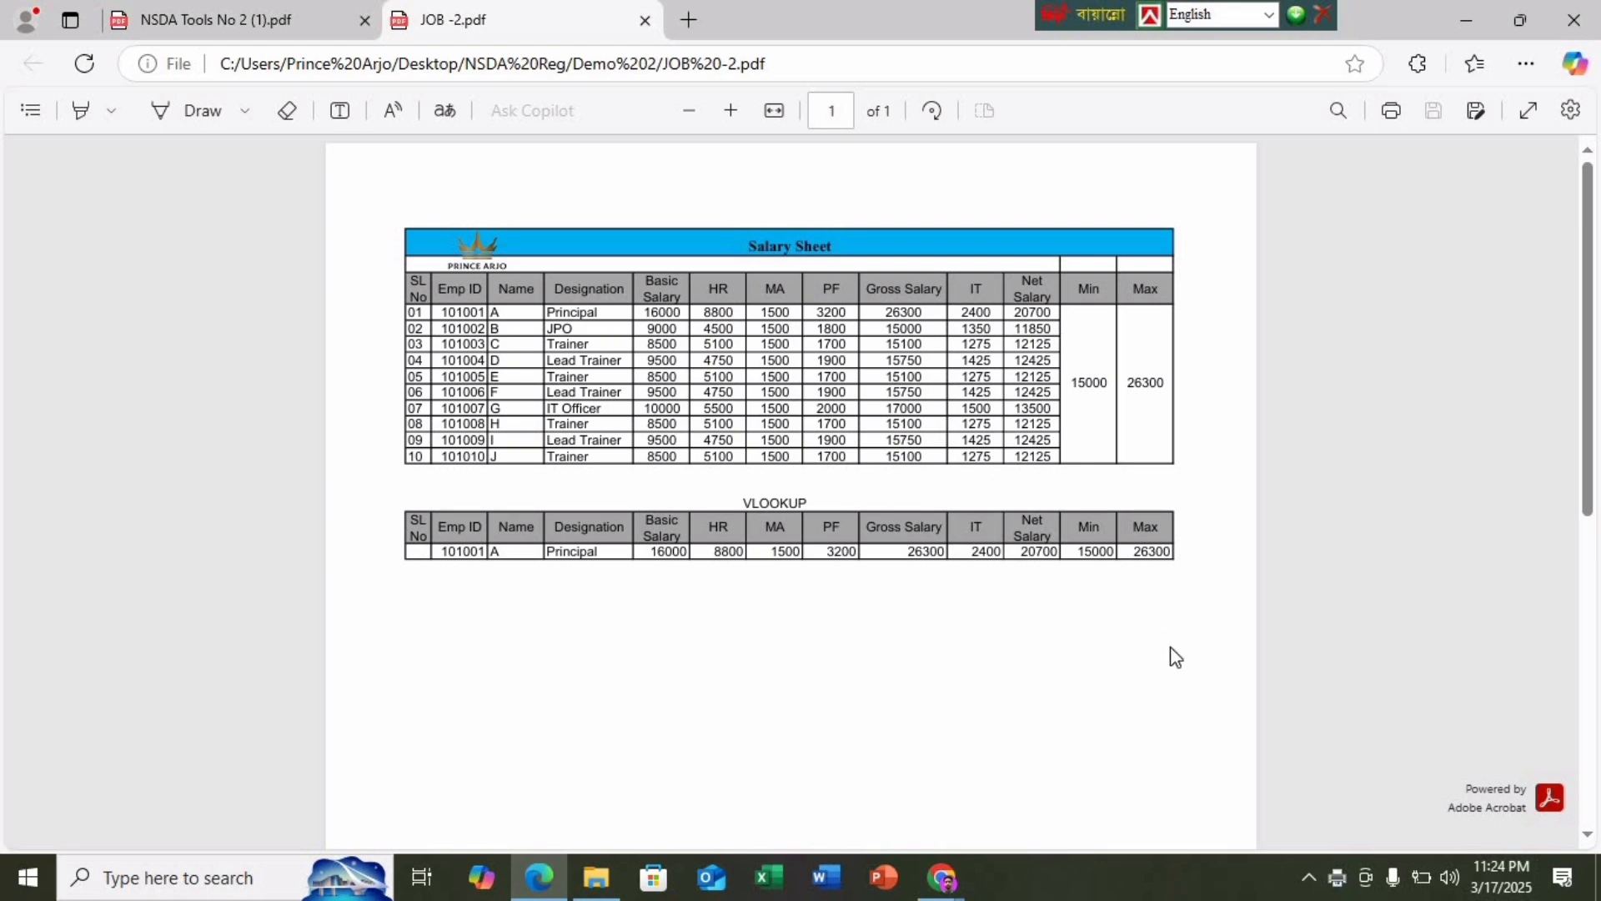
click(644, 20)
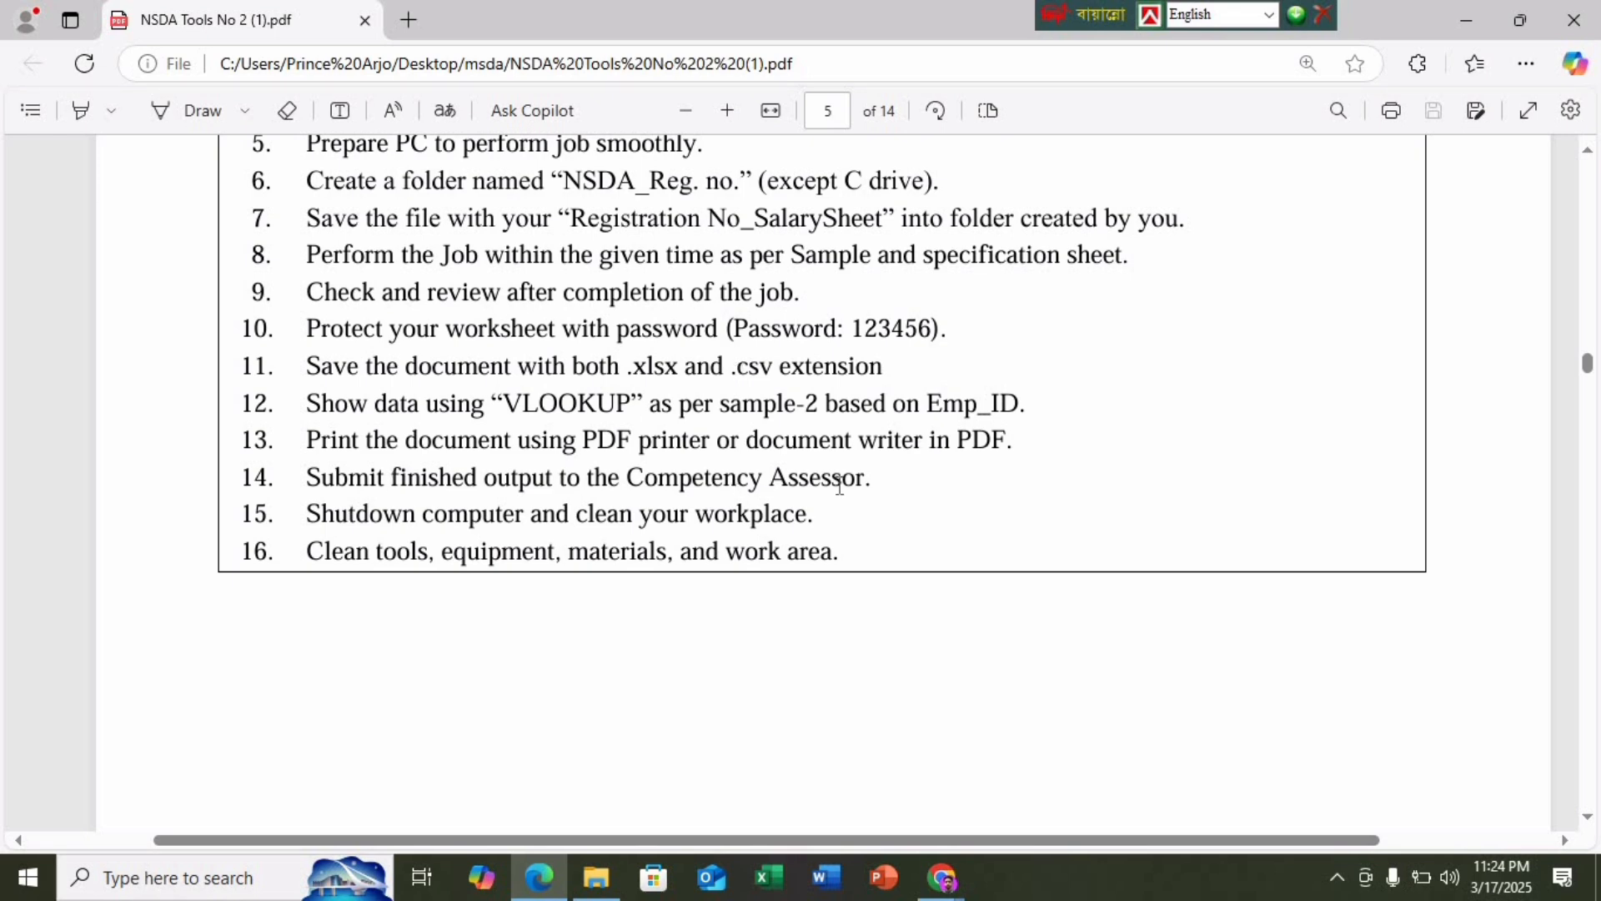
click(1465, 20)
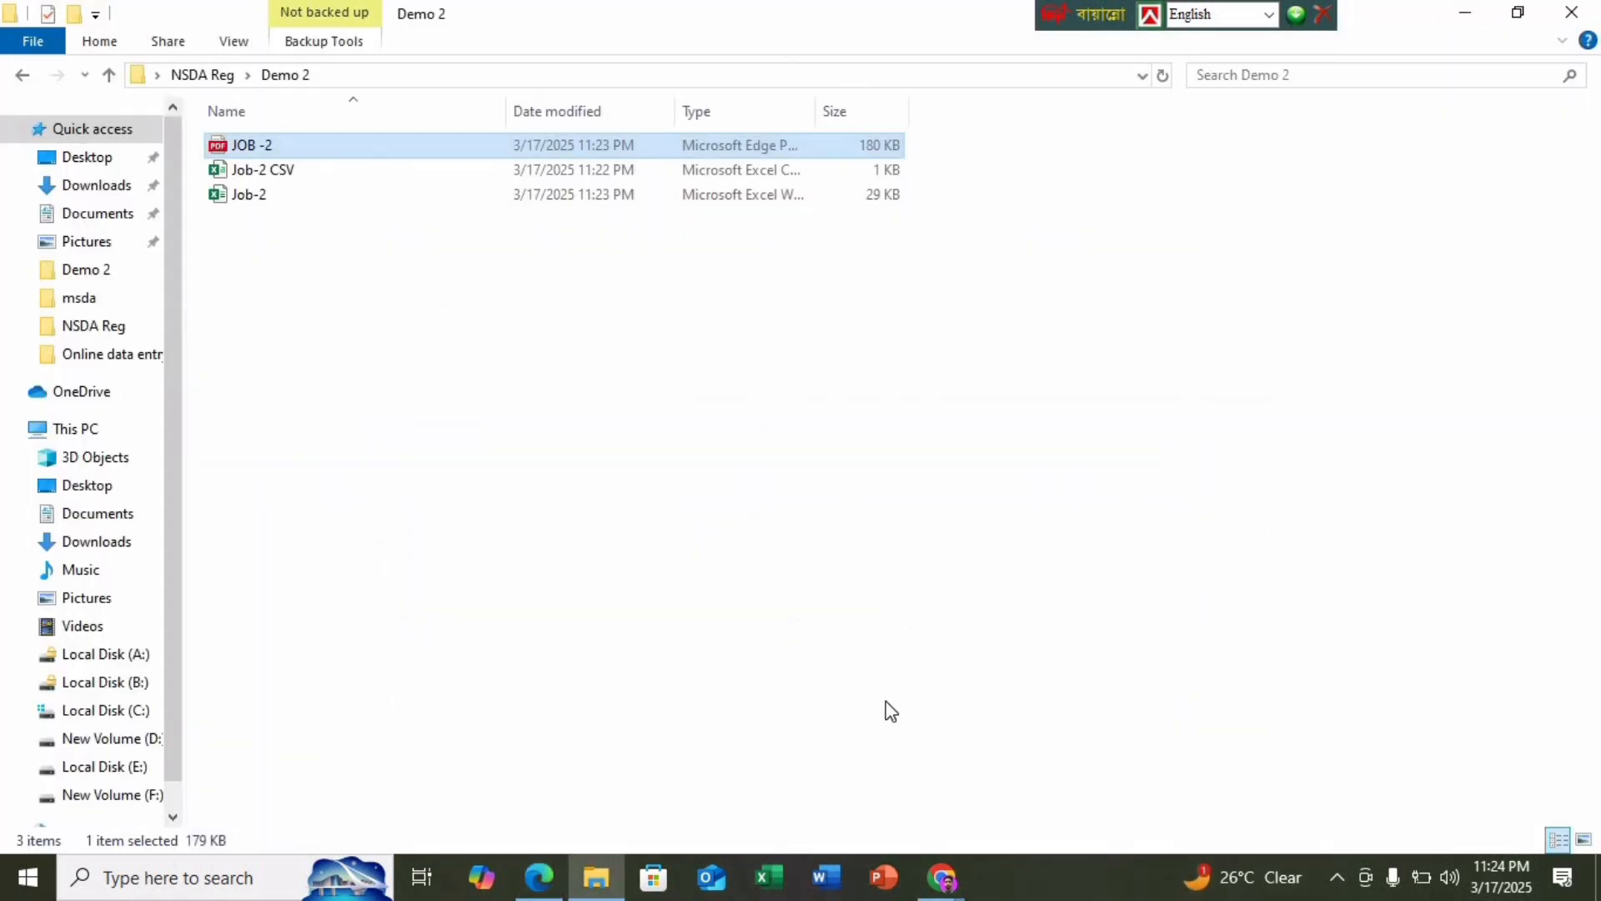
click(943, 877)
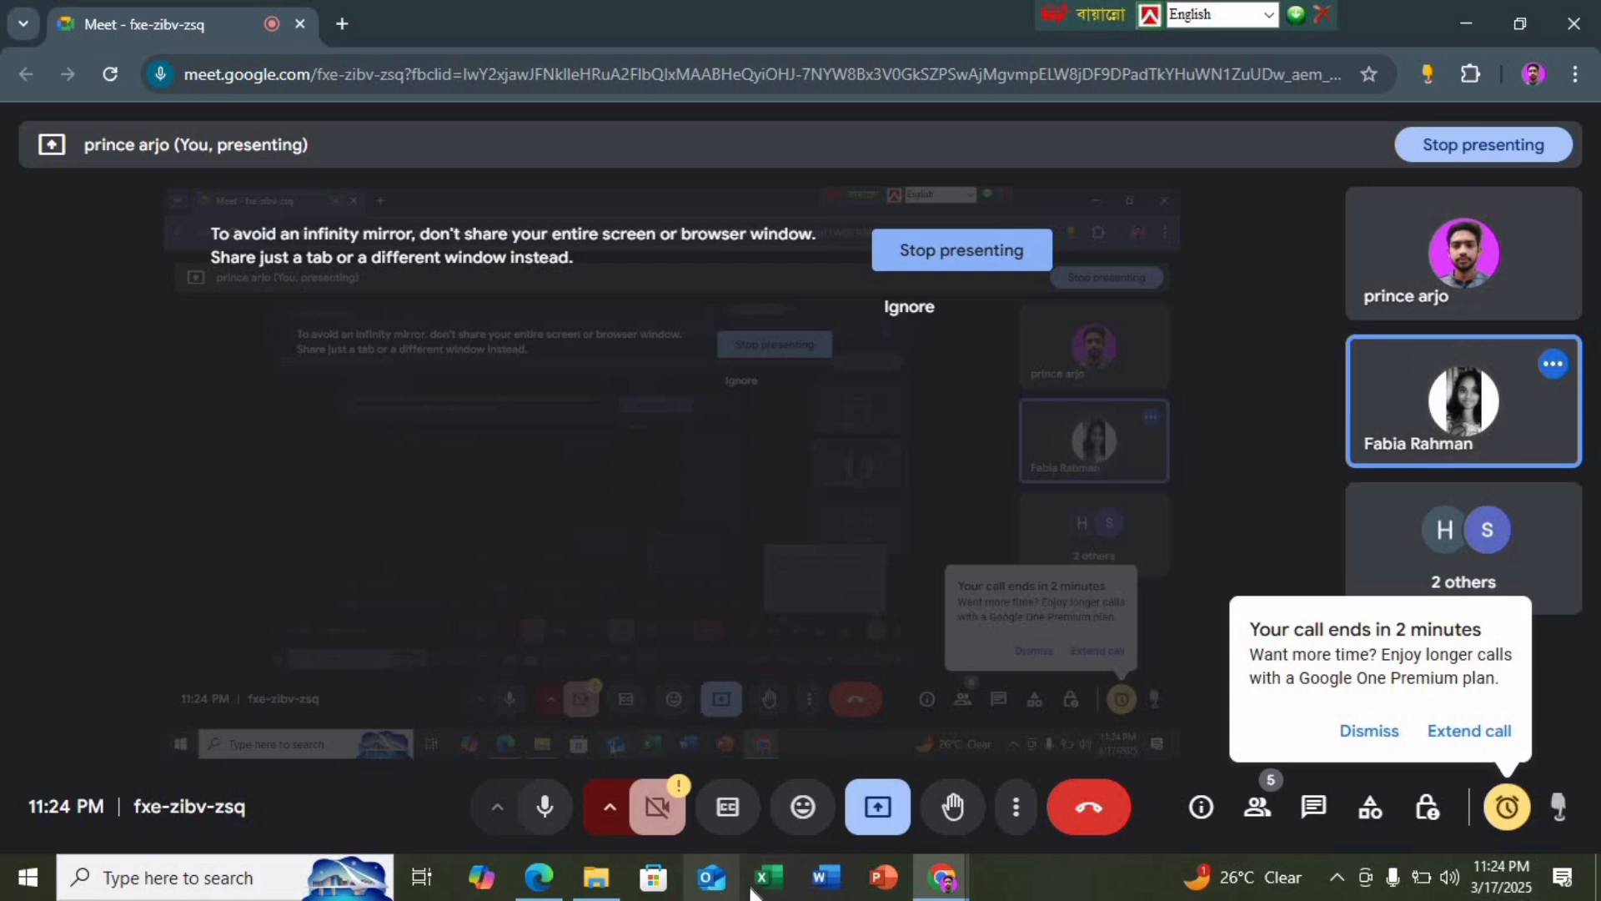
click(1468, 25)
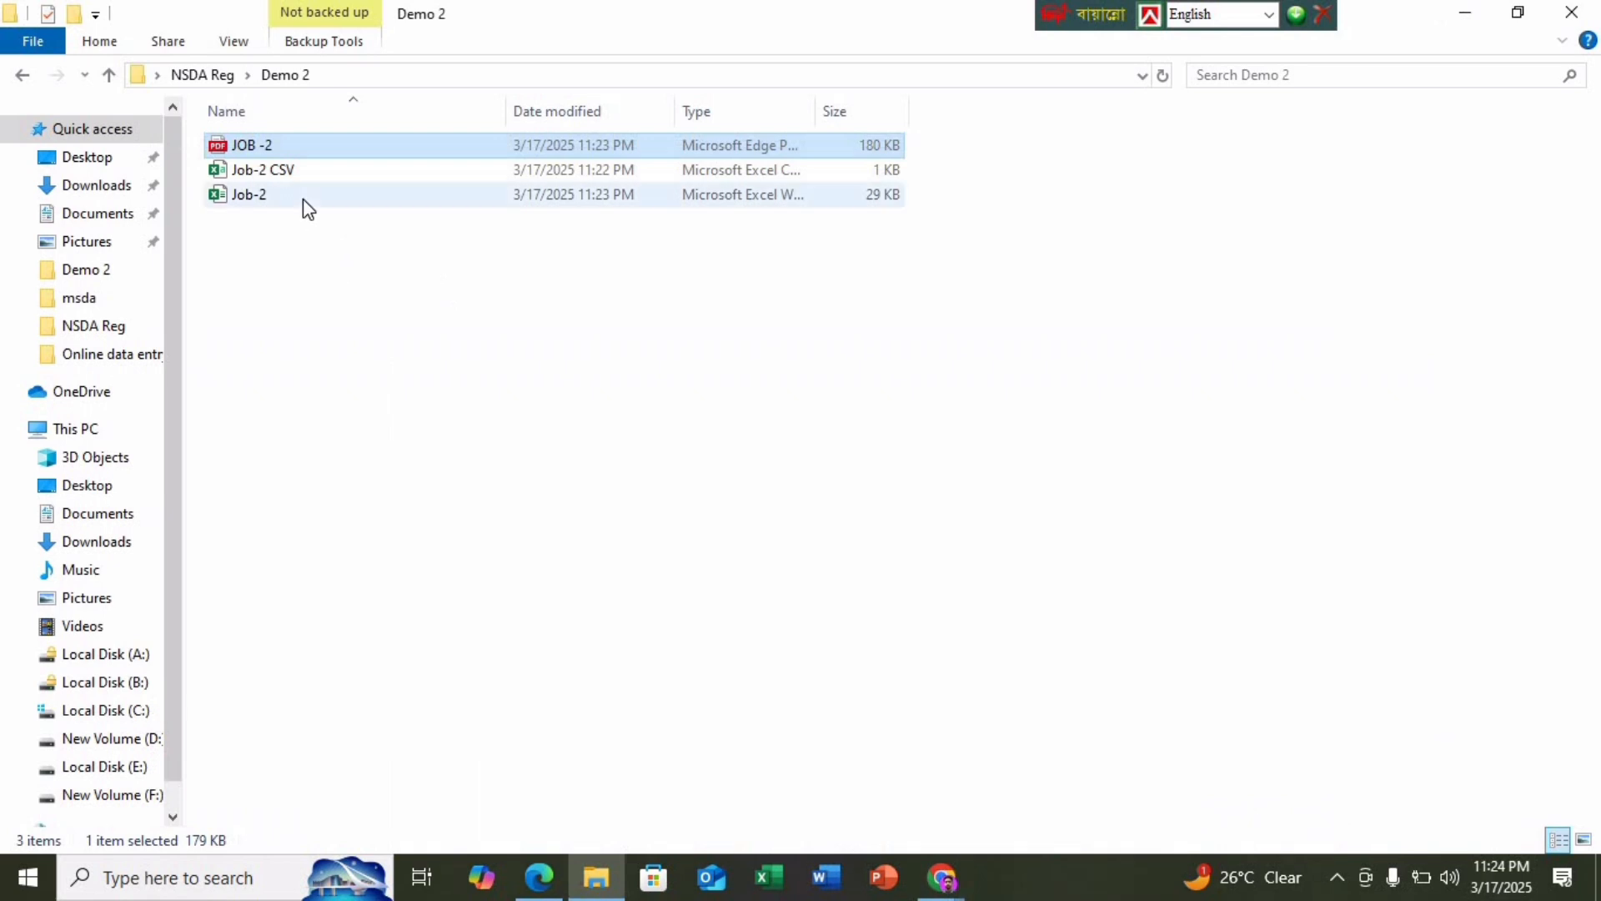
Open Job-2 and unlock it with the workbook password
double_click(302, 198)
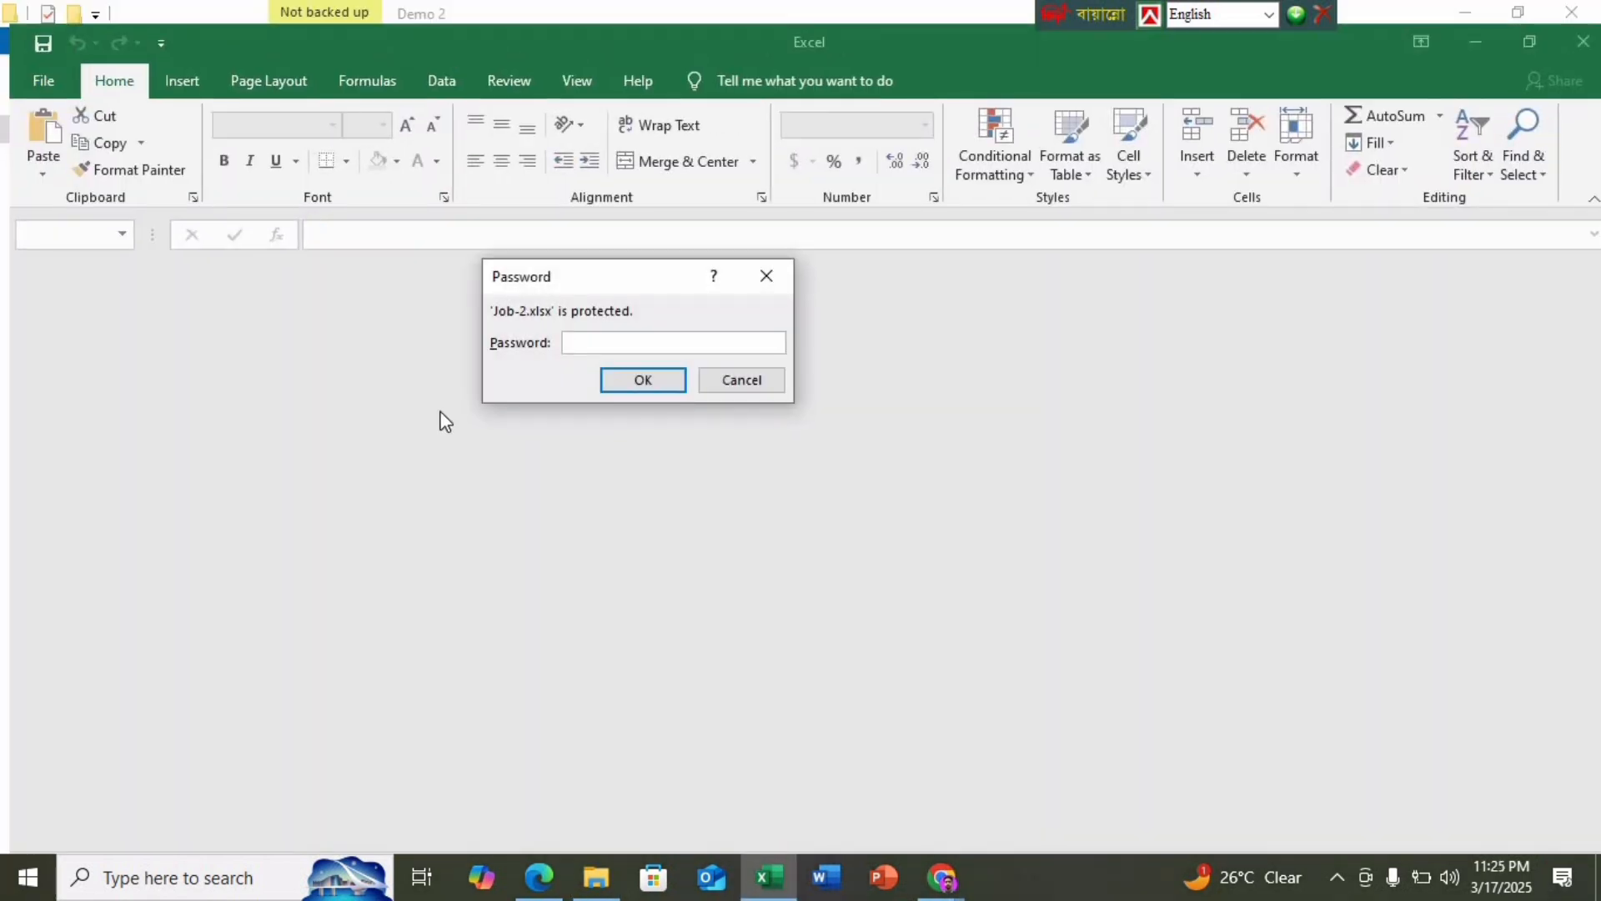
text(12)
key(Return)
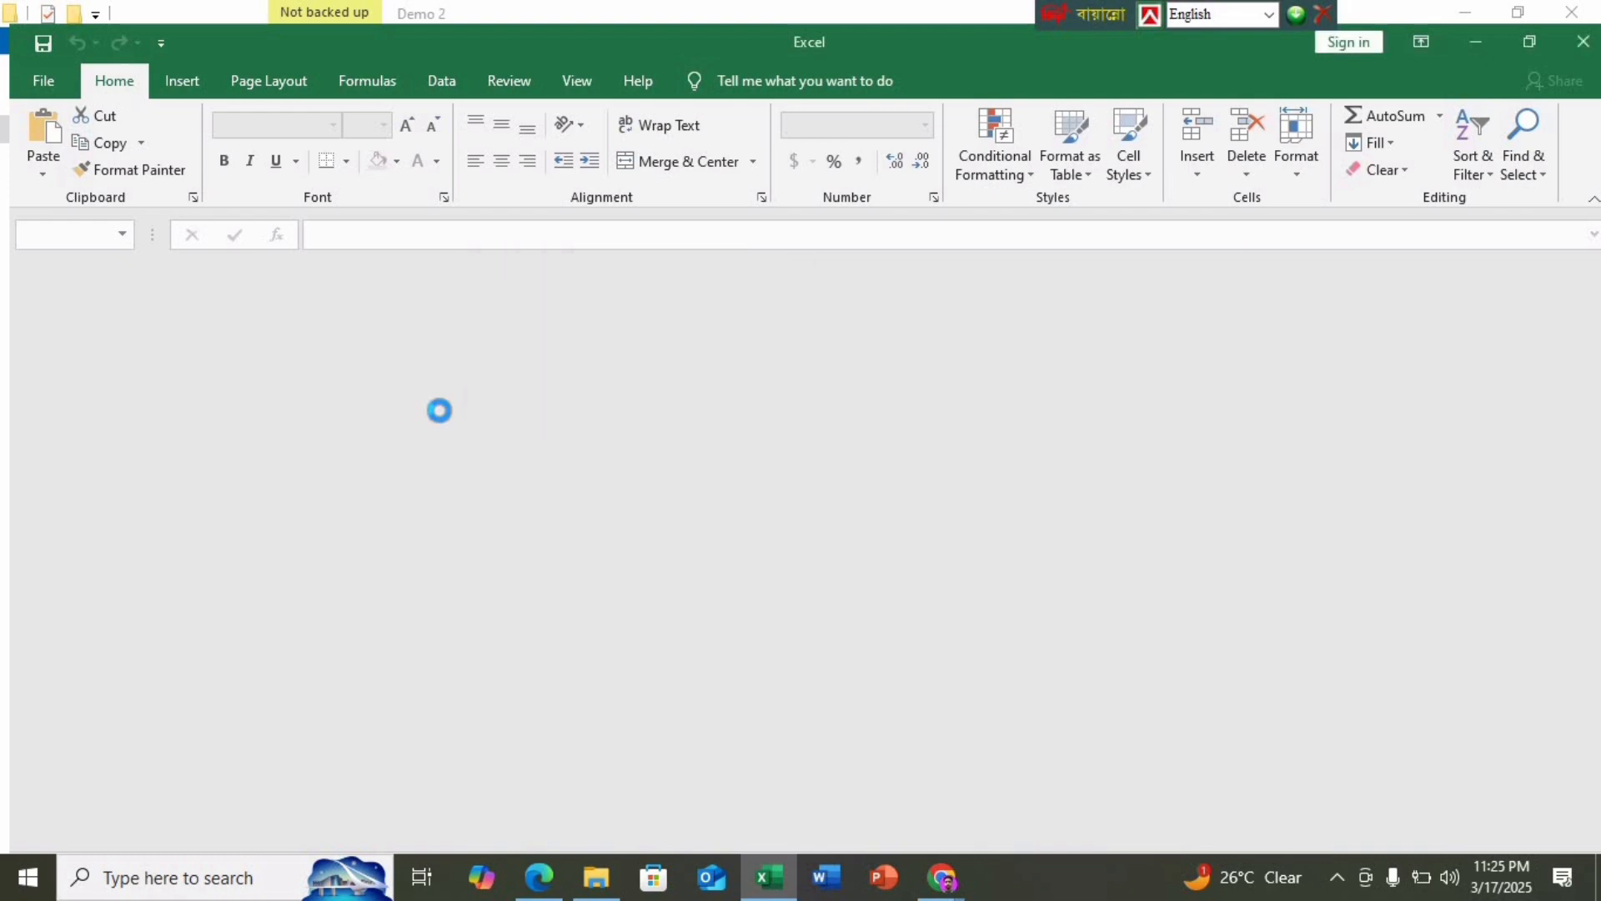
Clear the Net Salary values in K4:K13, then switch to the task PDF in Edge
double_click(872, 410)
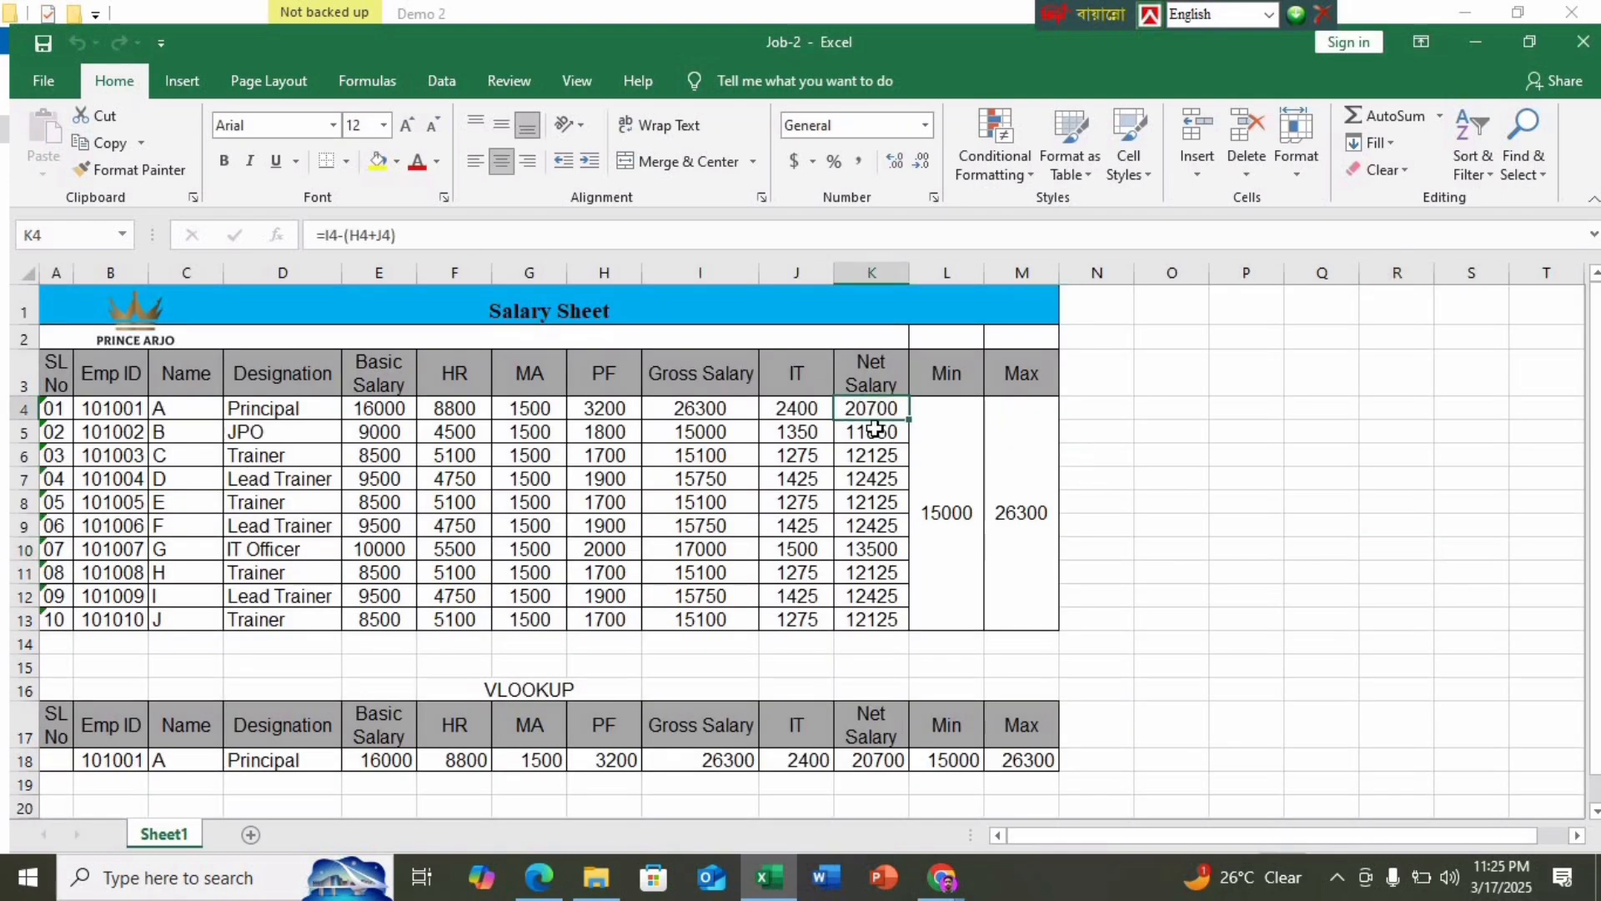
click(1190, 540)
drag(868, 414, 875, 618)
key(Delete)
click(1248, 560)
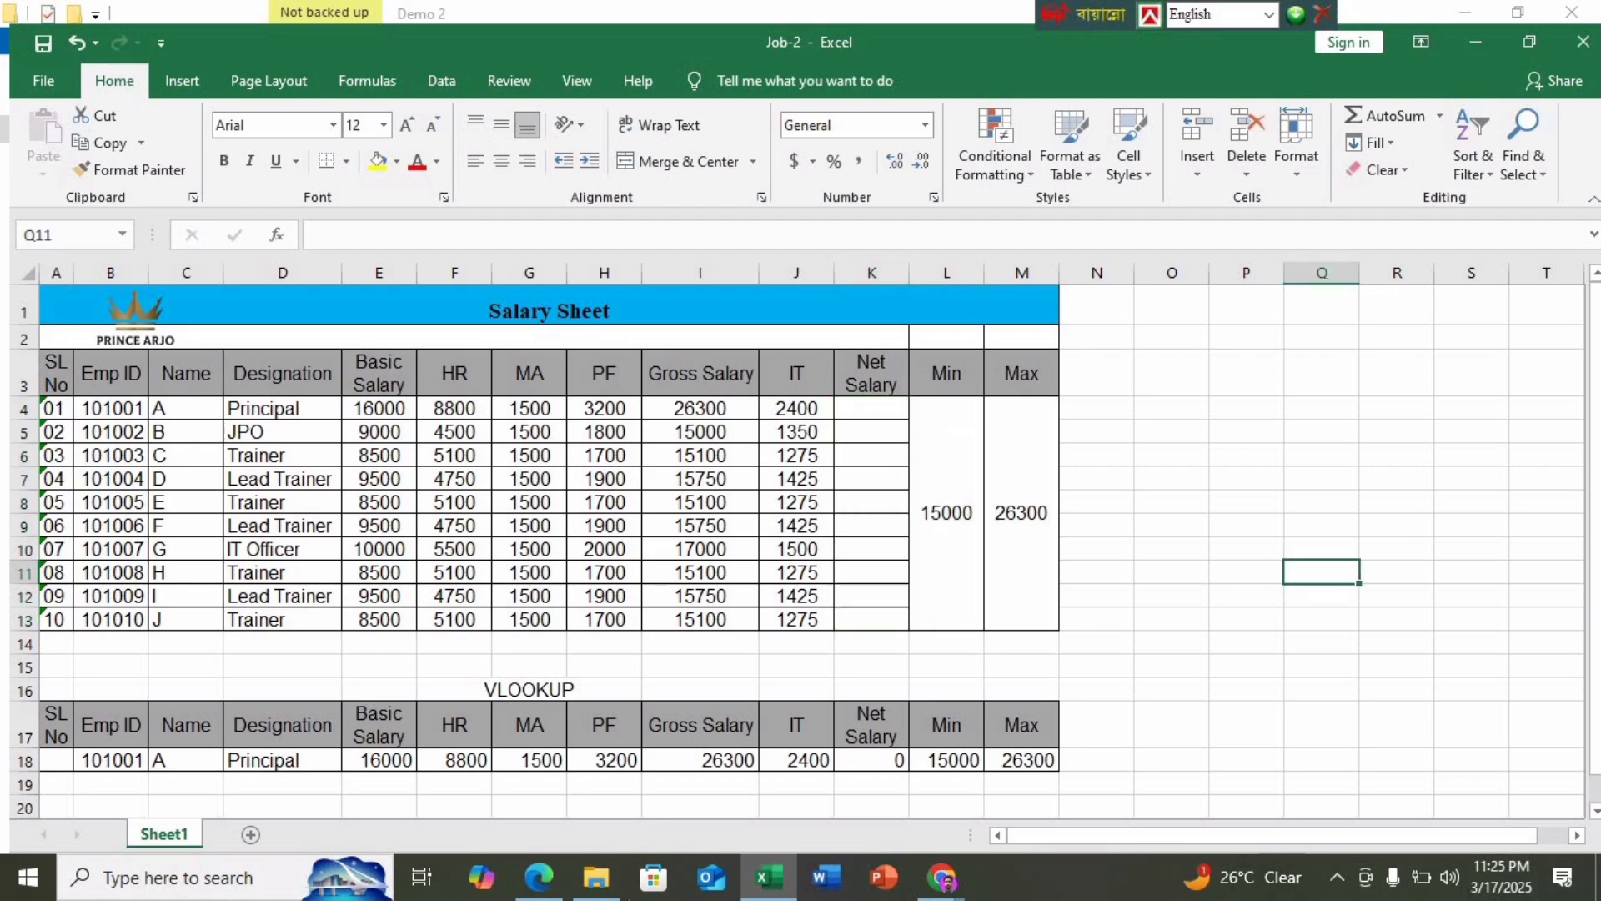
click(539, 878)
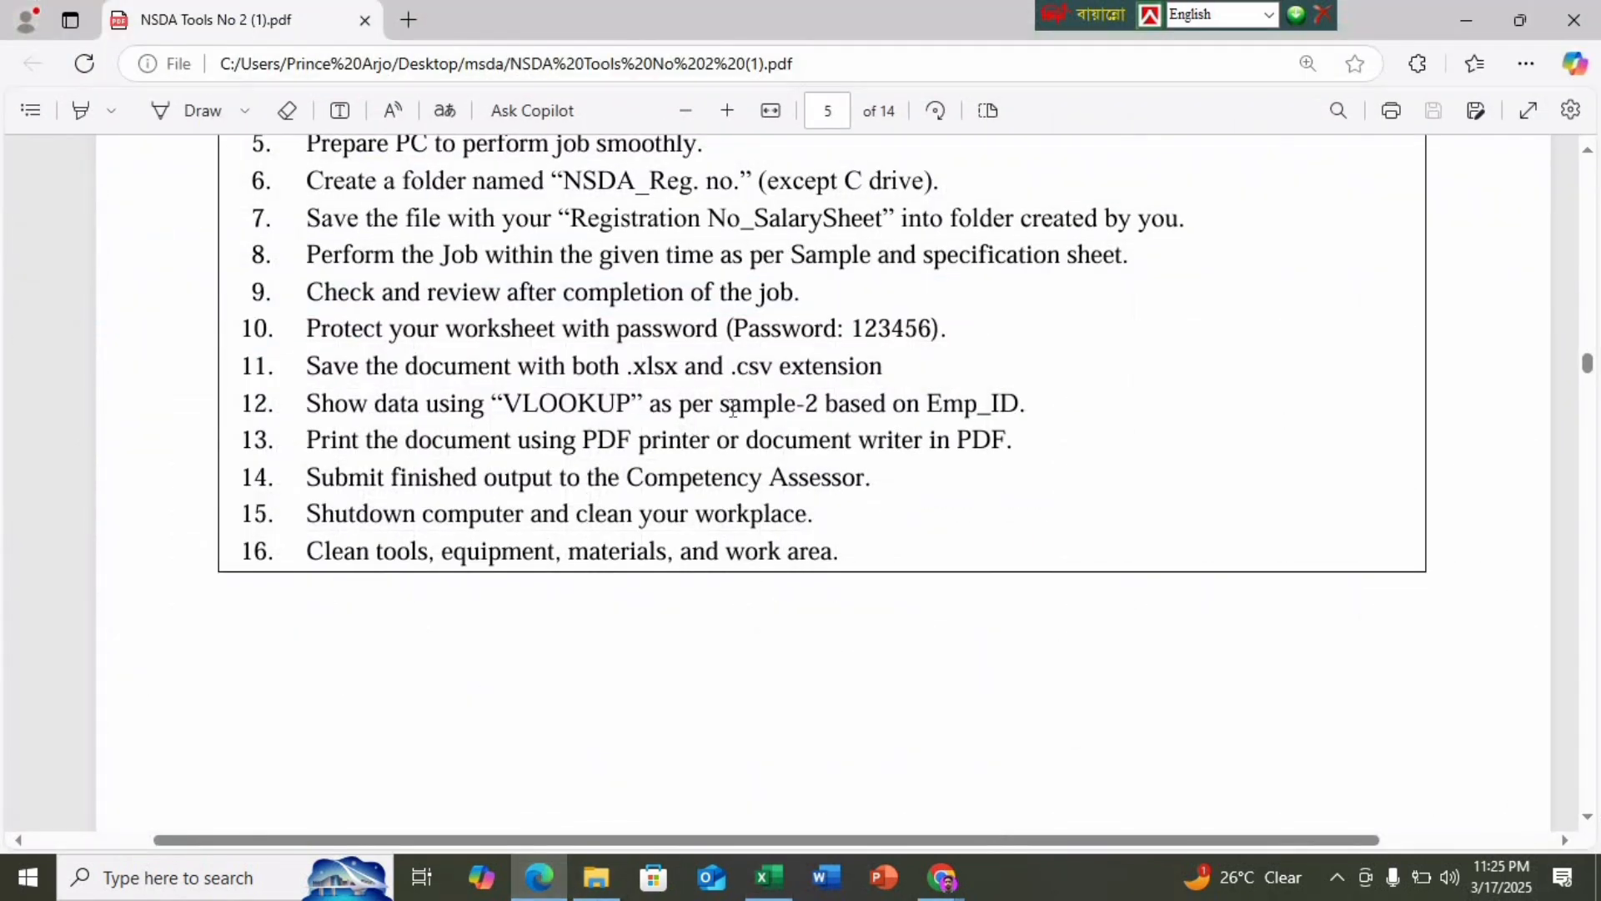
Scroll the task PDF down to page 6's Net Salary definition
scroll(732, 409, down, 20)
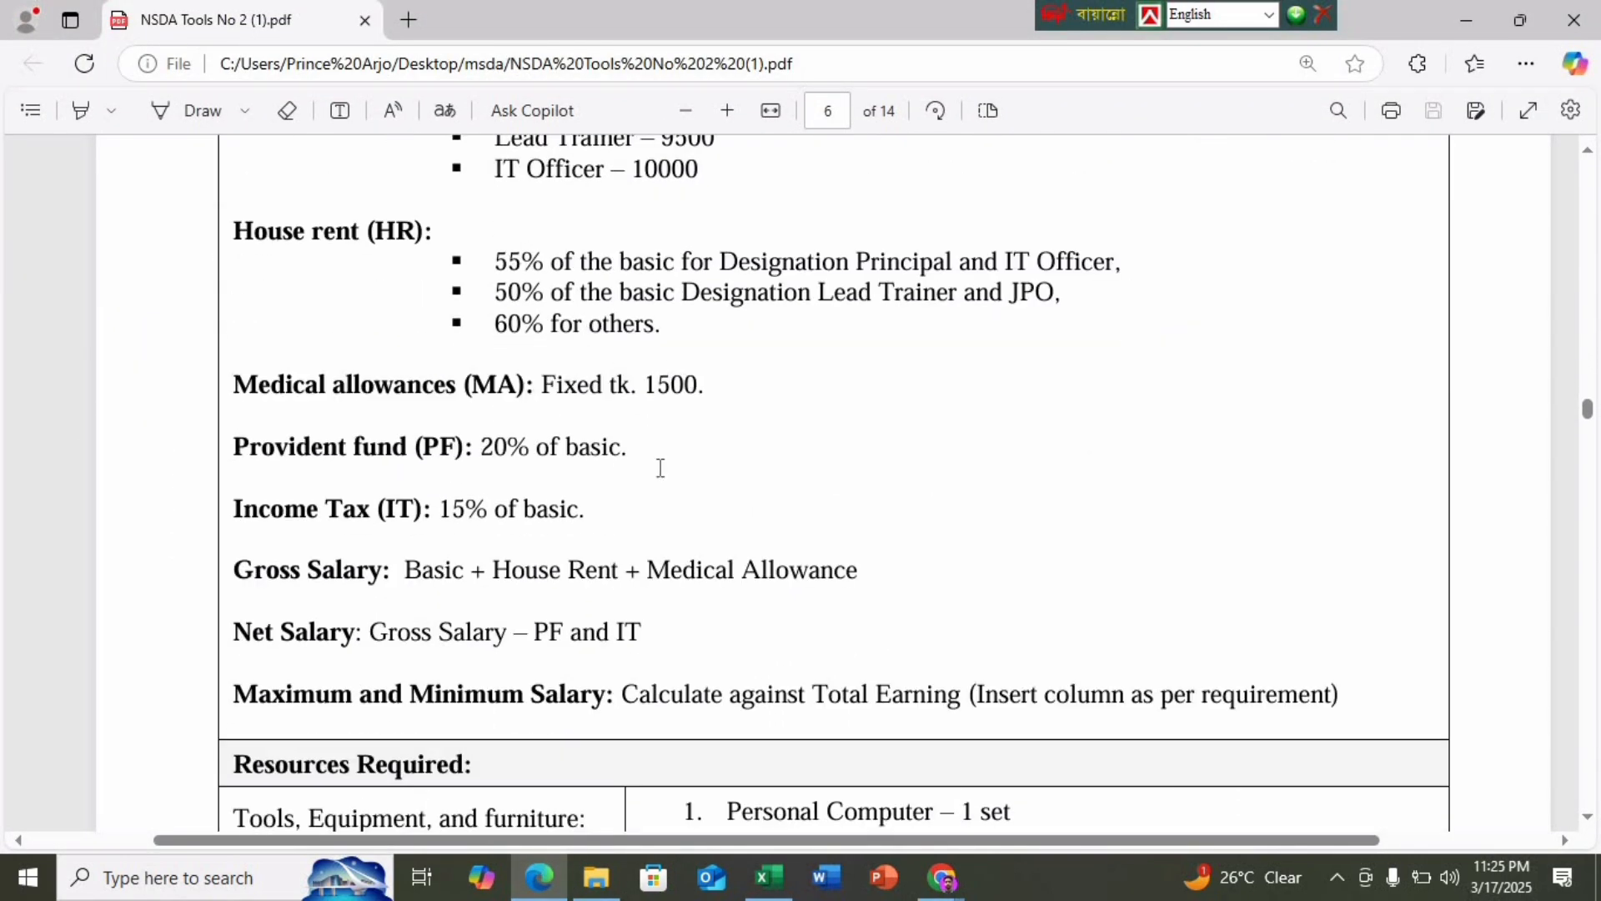
scroll(659, 468, down, 3)
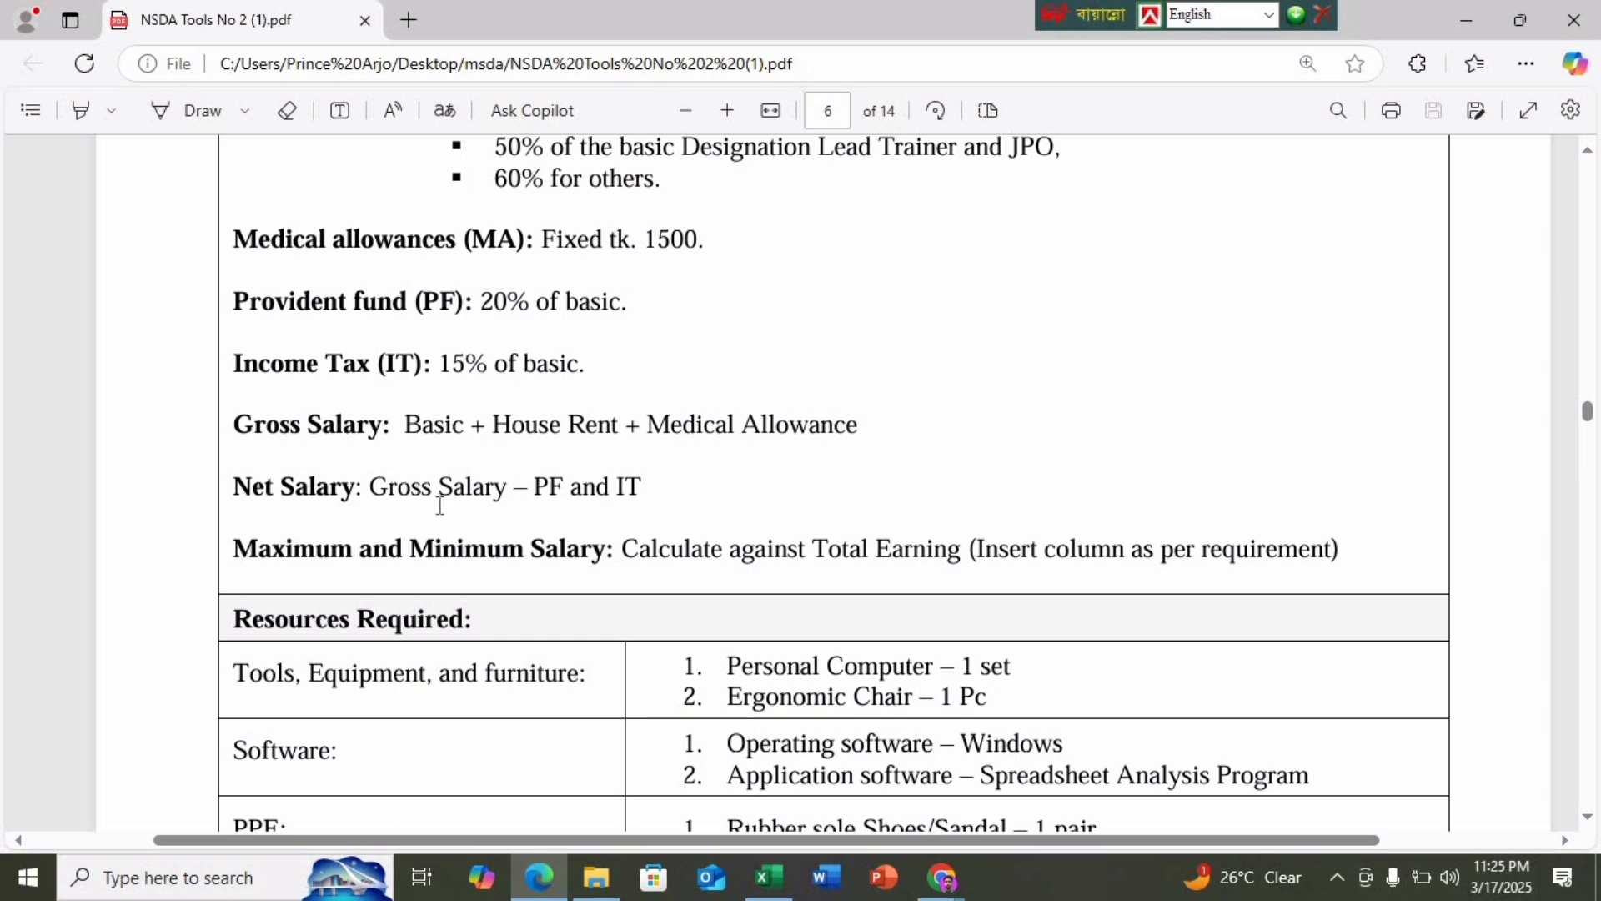
Back in the Job-2 workbook, enter the Net Salary formula =I4-(H4+J4) in K4
click(768, 878)
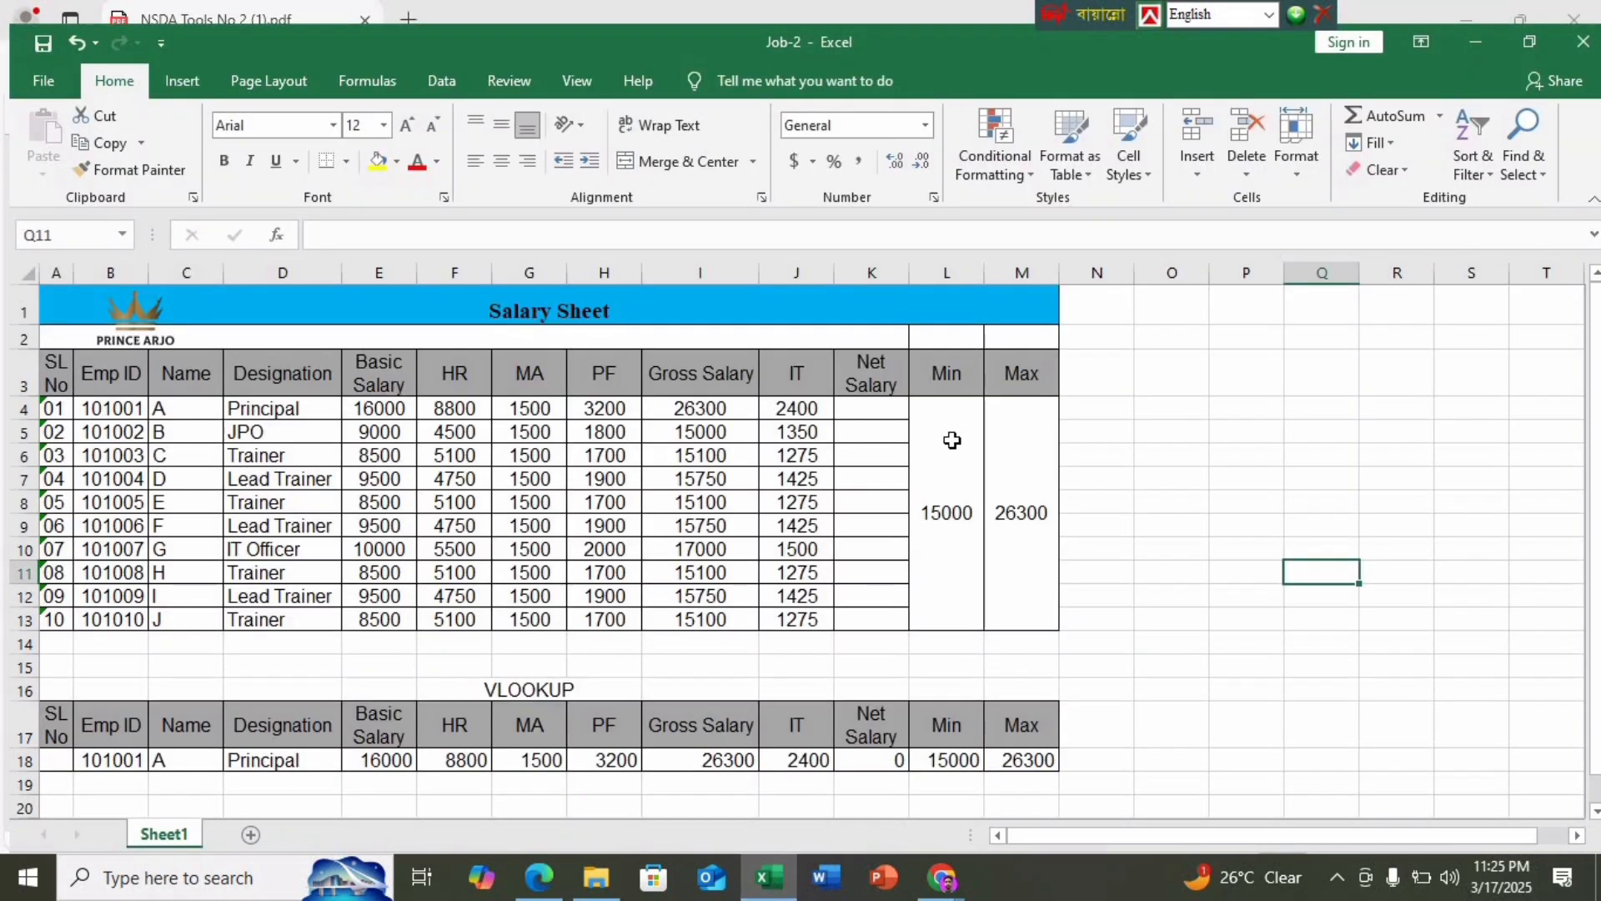
click(864, 409)
text(=)
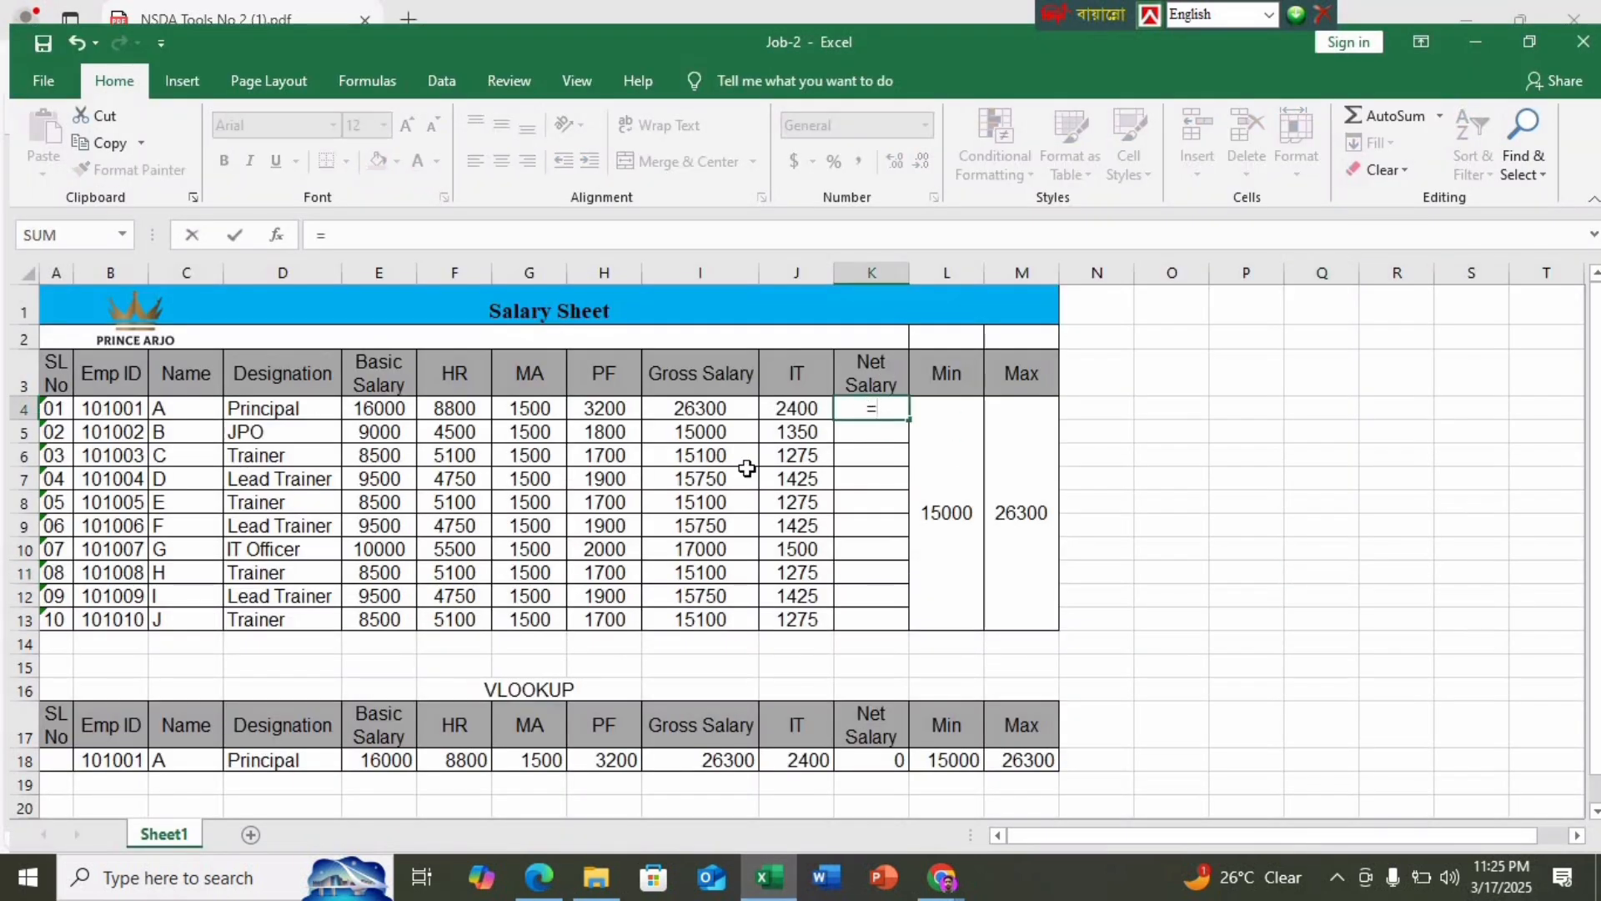
click(700, 407)
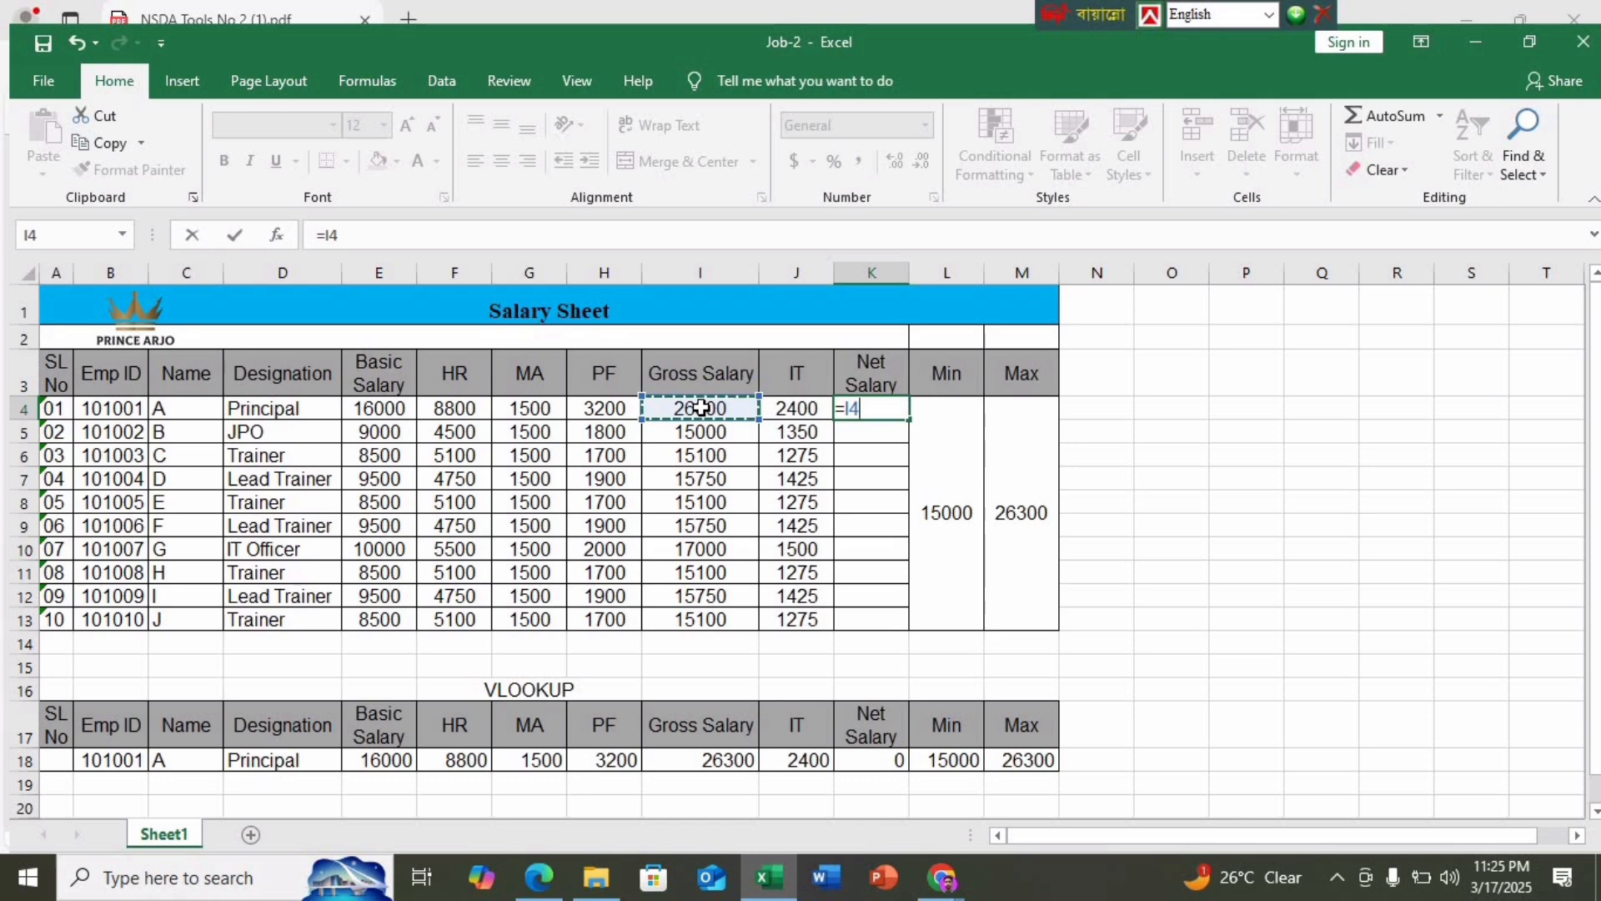
text(-()
click(618, 408)
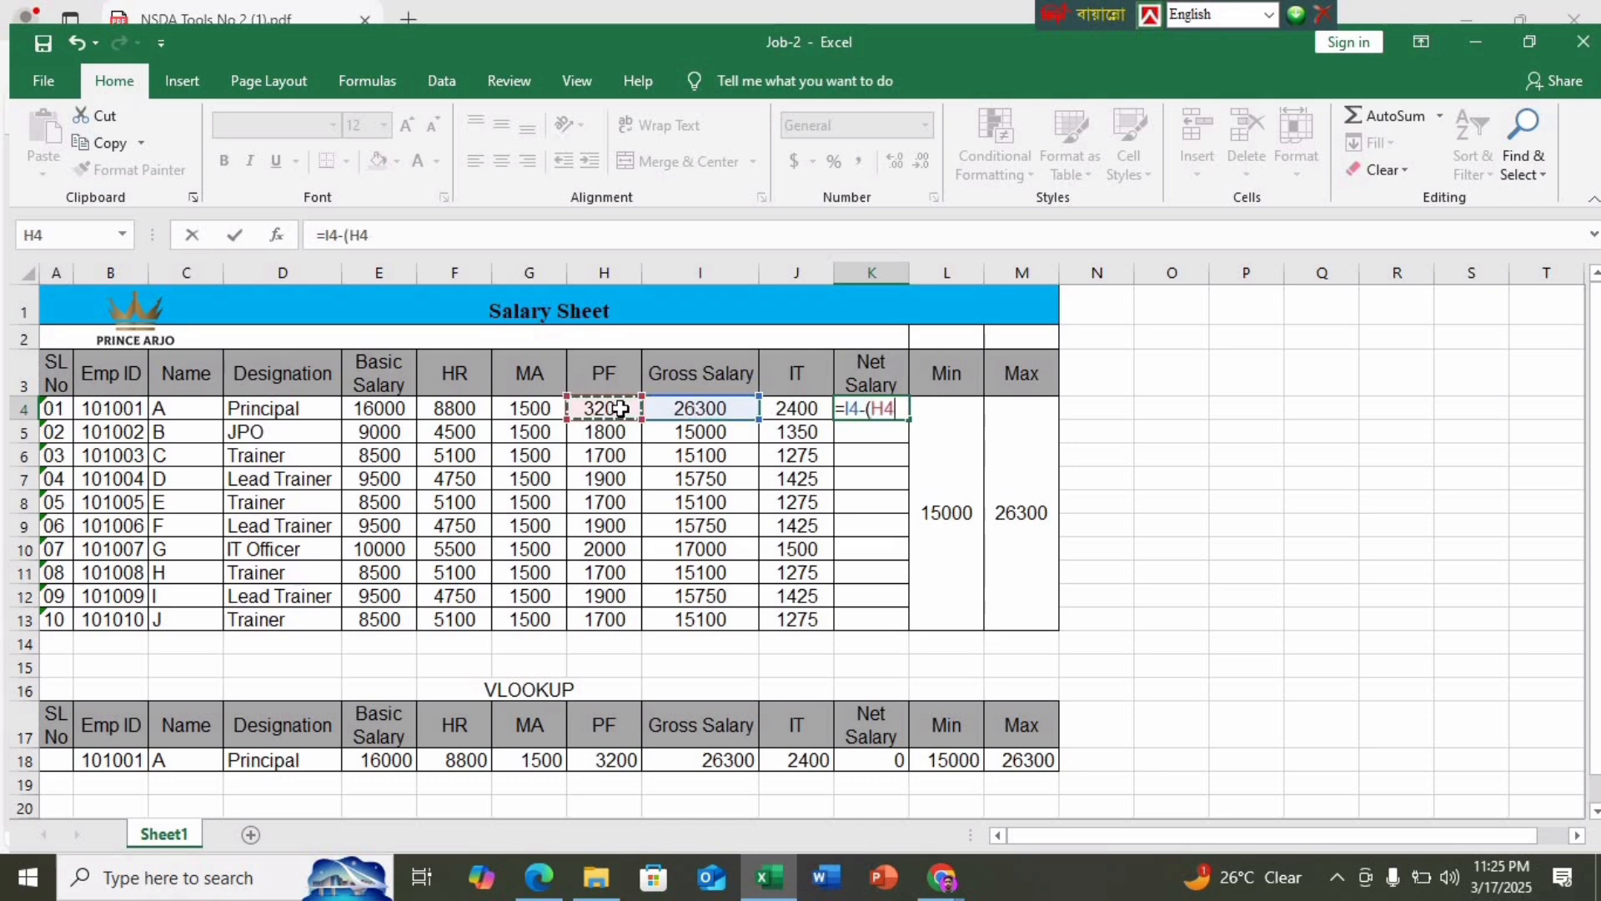
text(+)
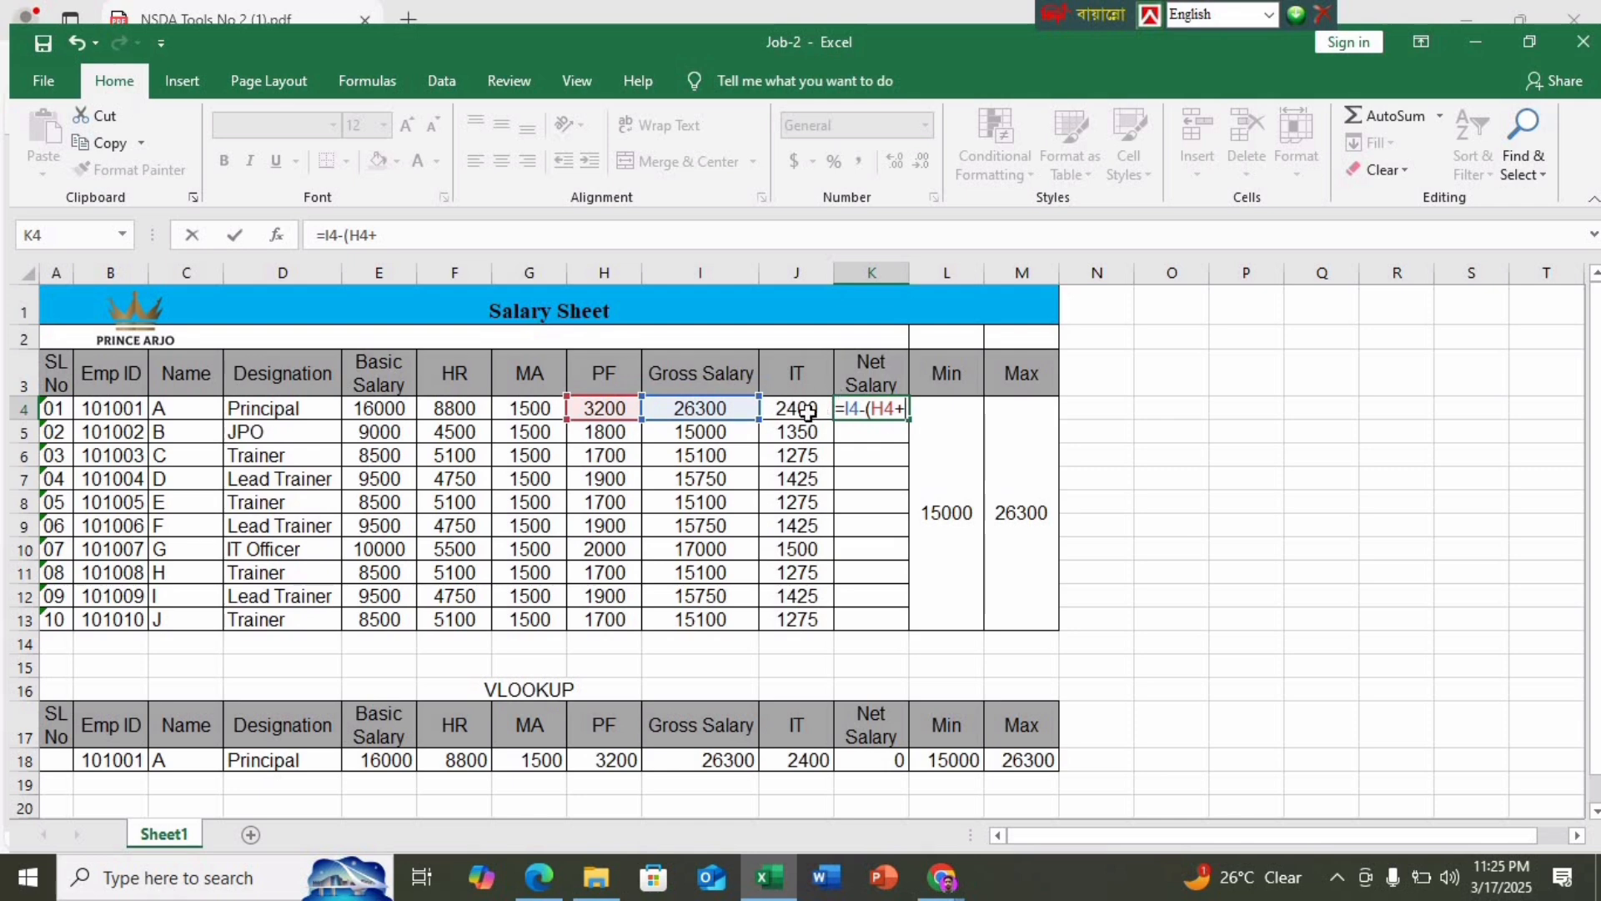
click(811, 410)
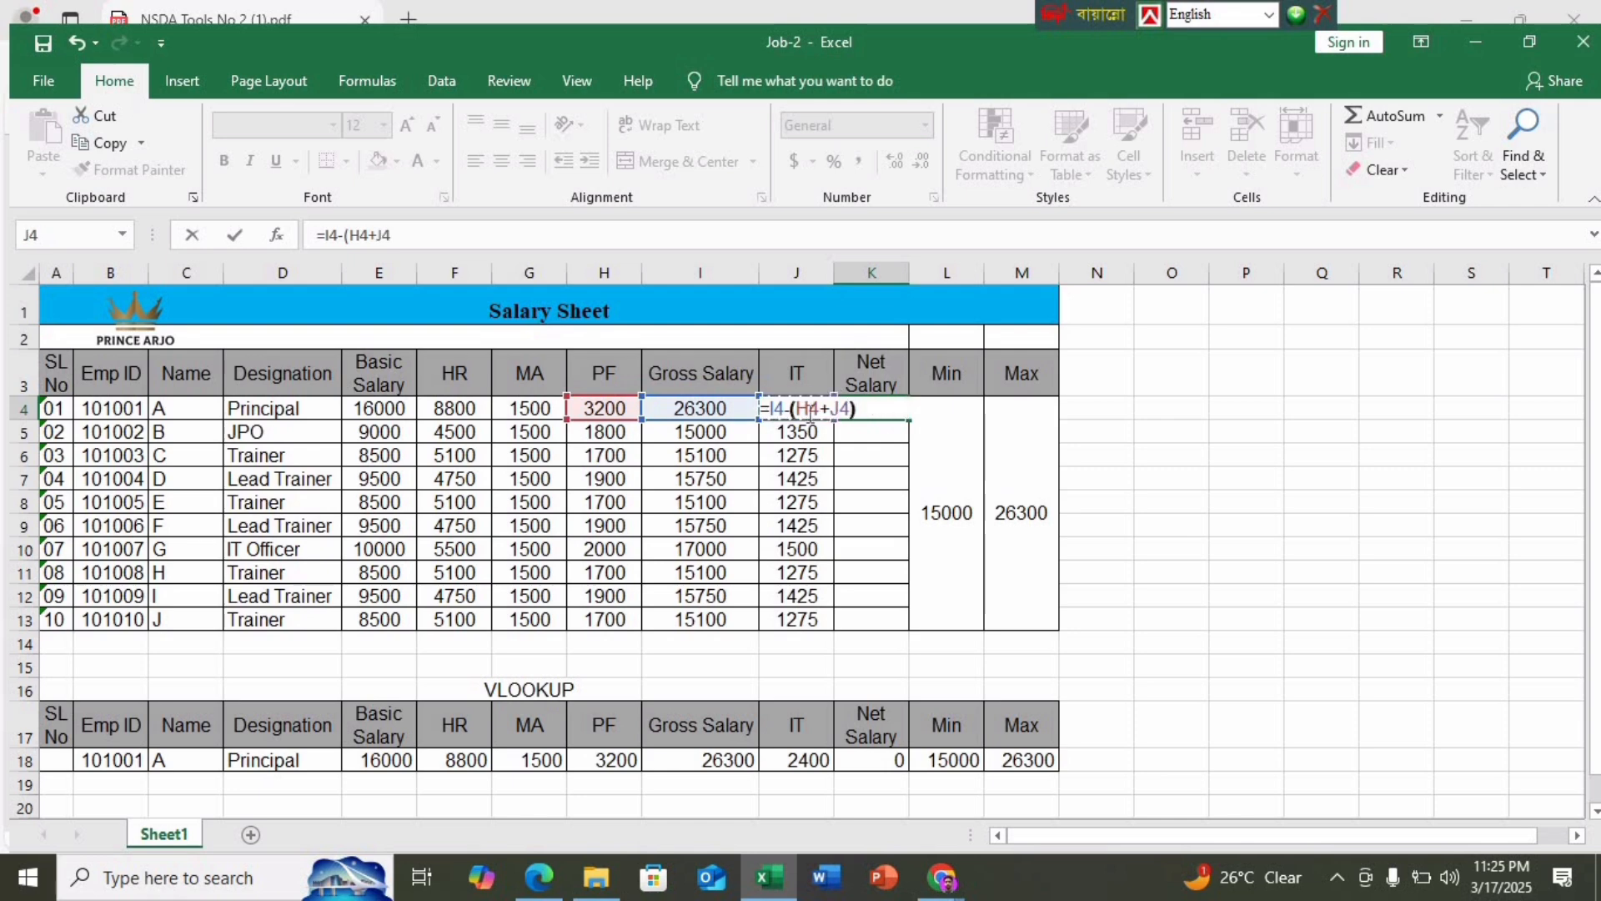
text())
key(Return)
Fill the K4 Net Salary formula down through K13
click(886, 411)
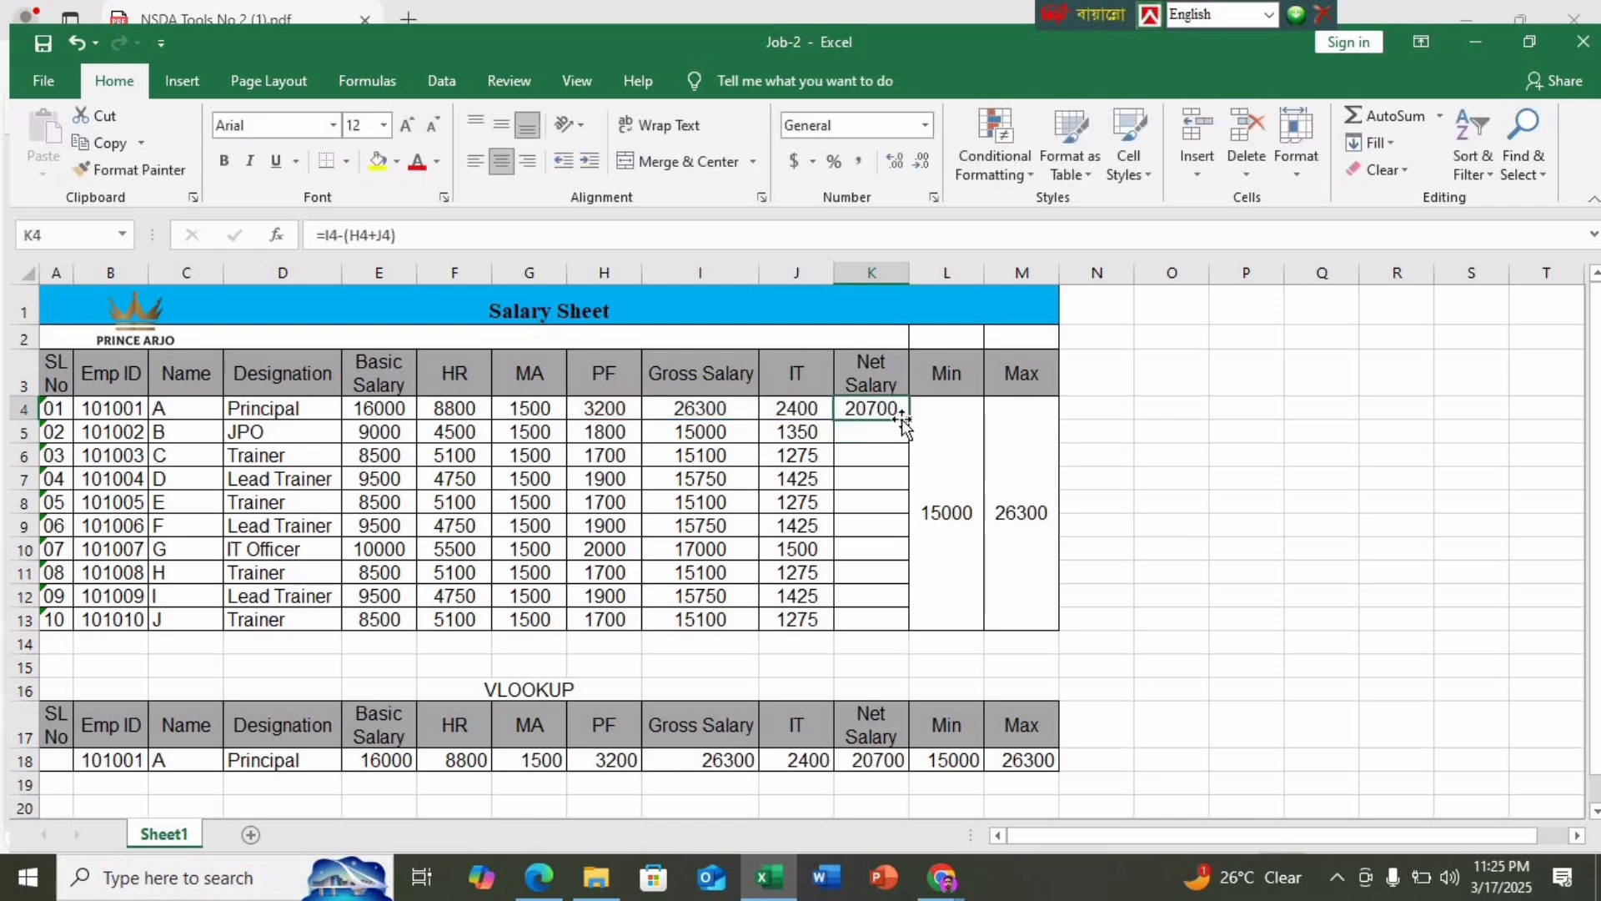
double_click(908, 419)
click(1381, 567)
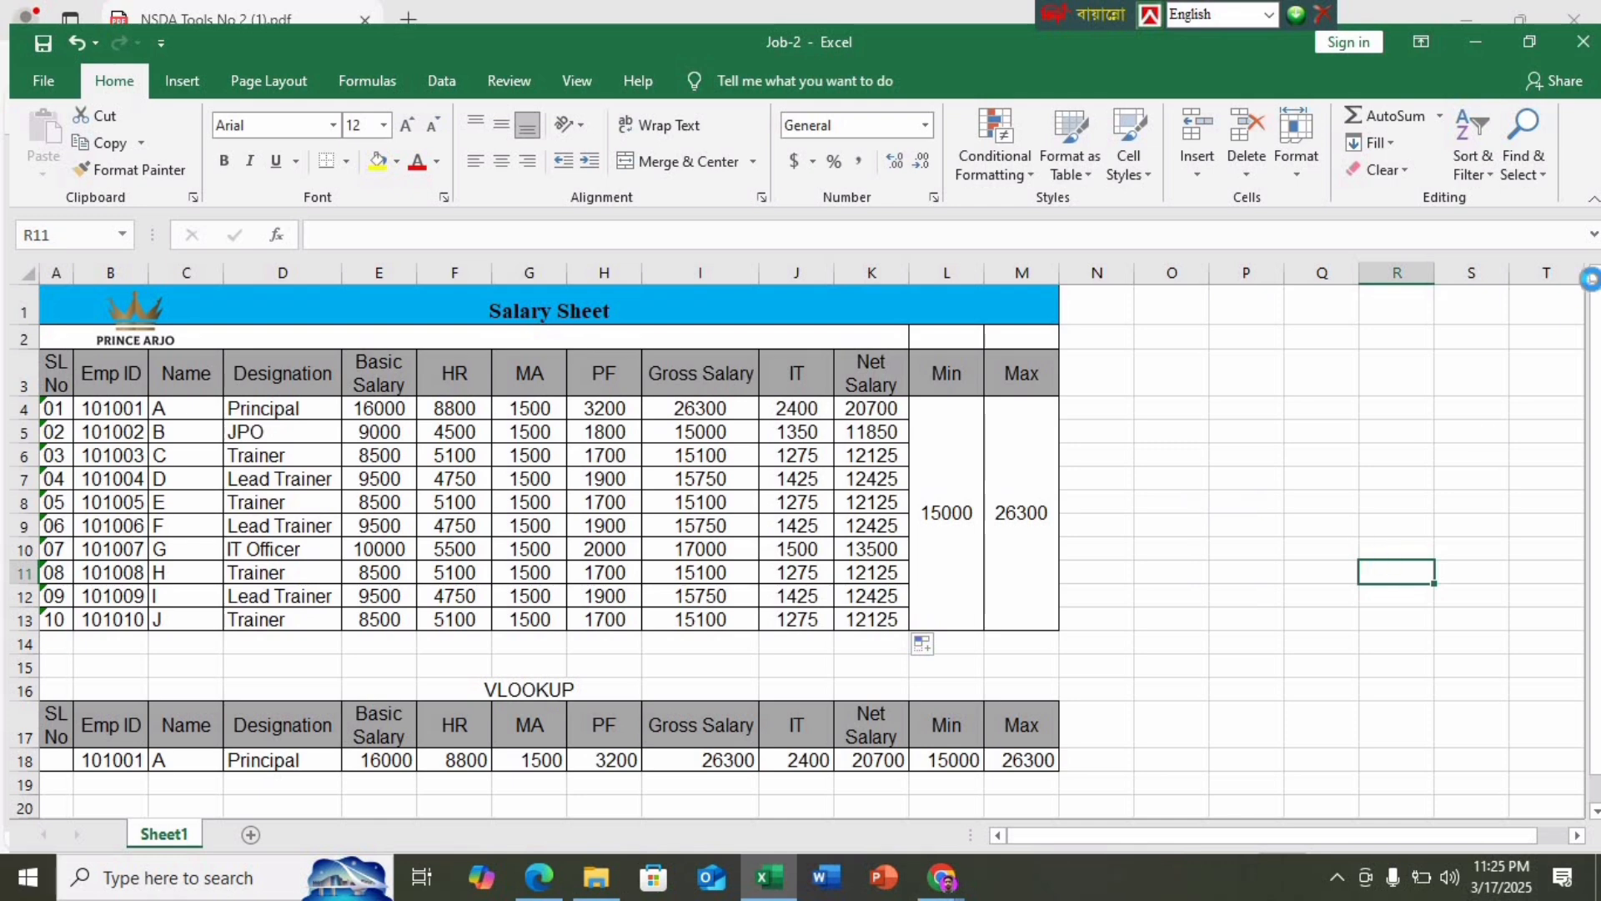
Close the Job-2 workbook and stop presenting the screen in the Google Meet call
click(1580, 43)
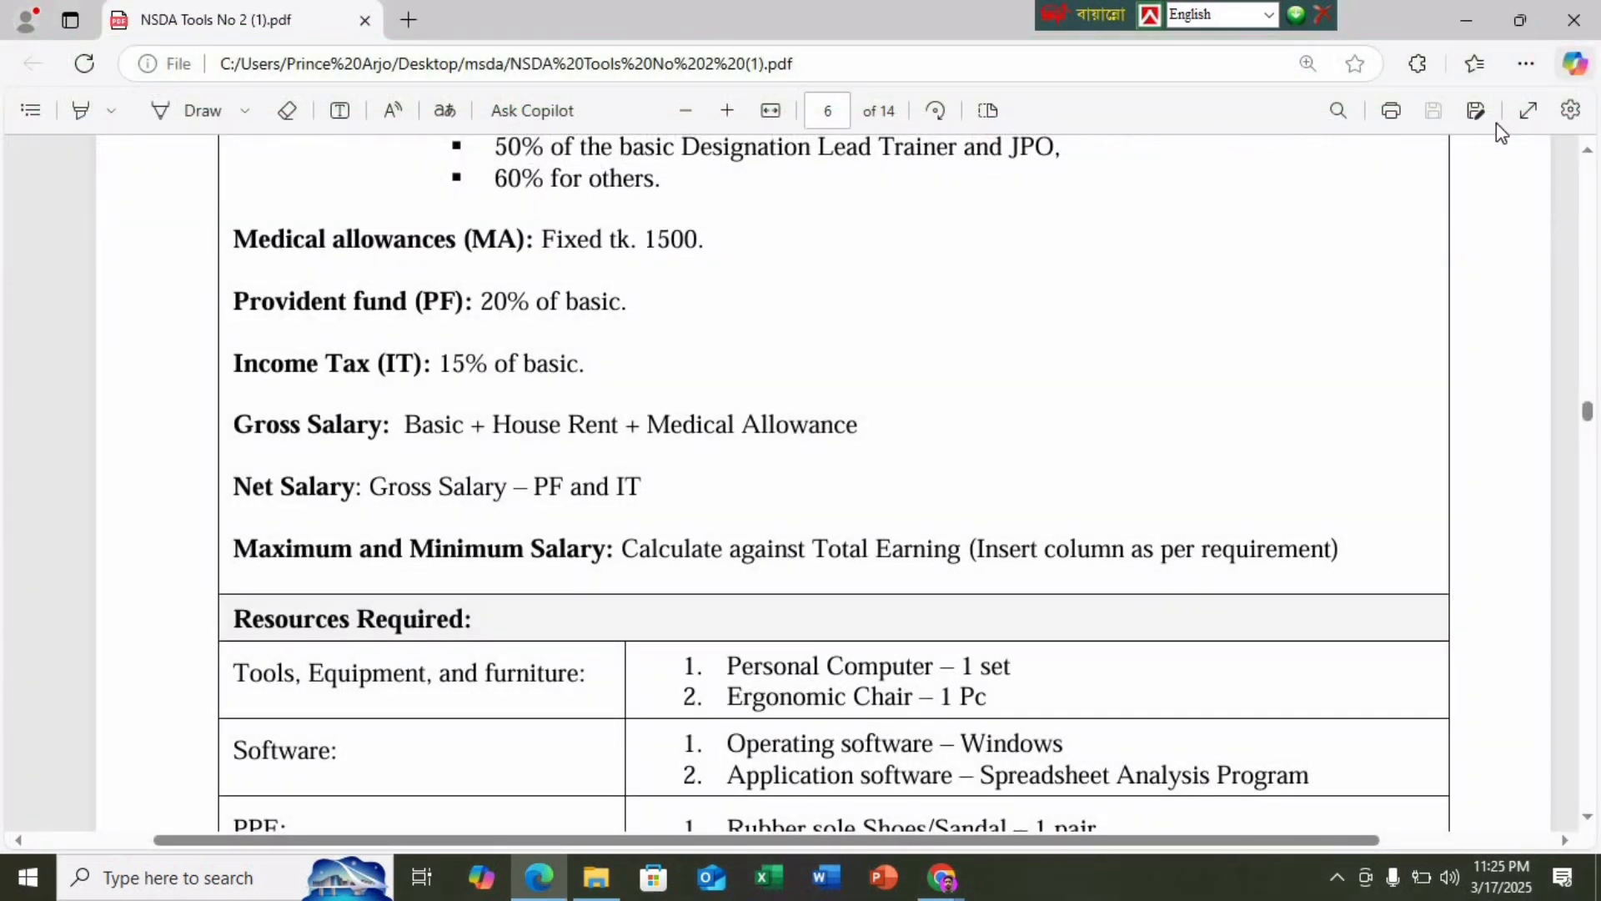
mouse_move(951, 886)
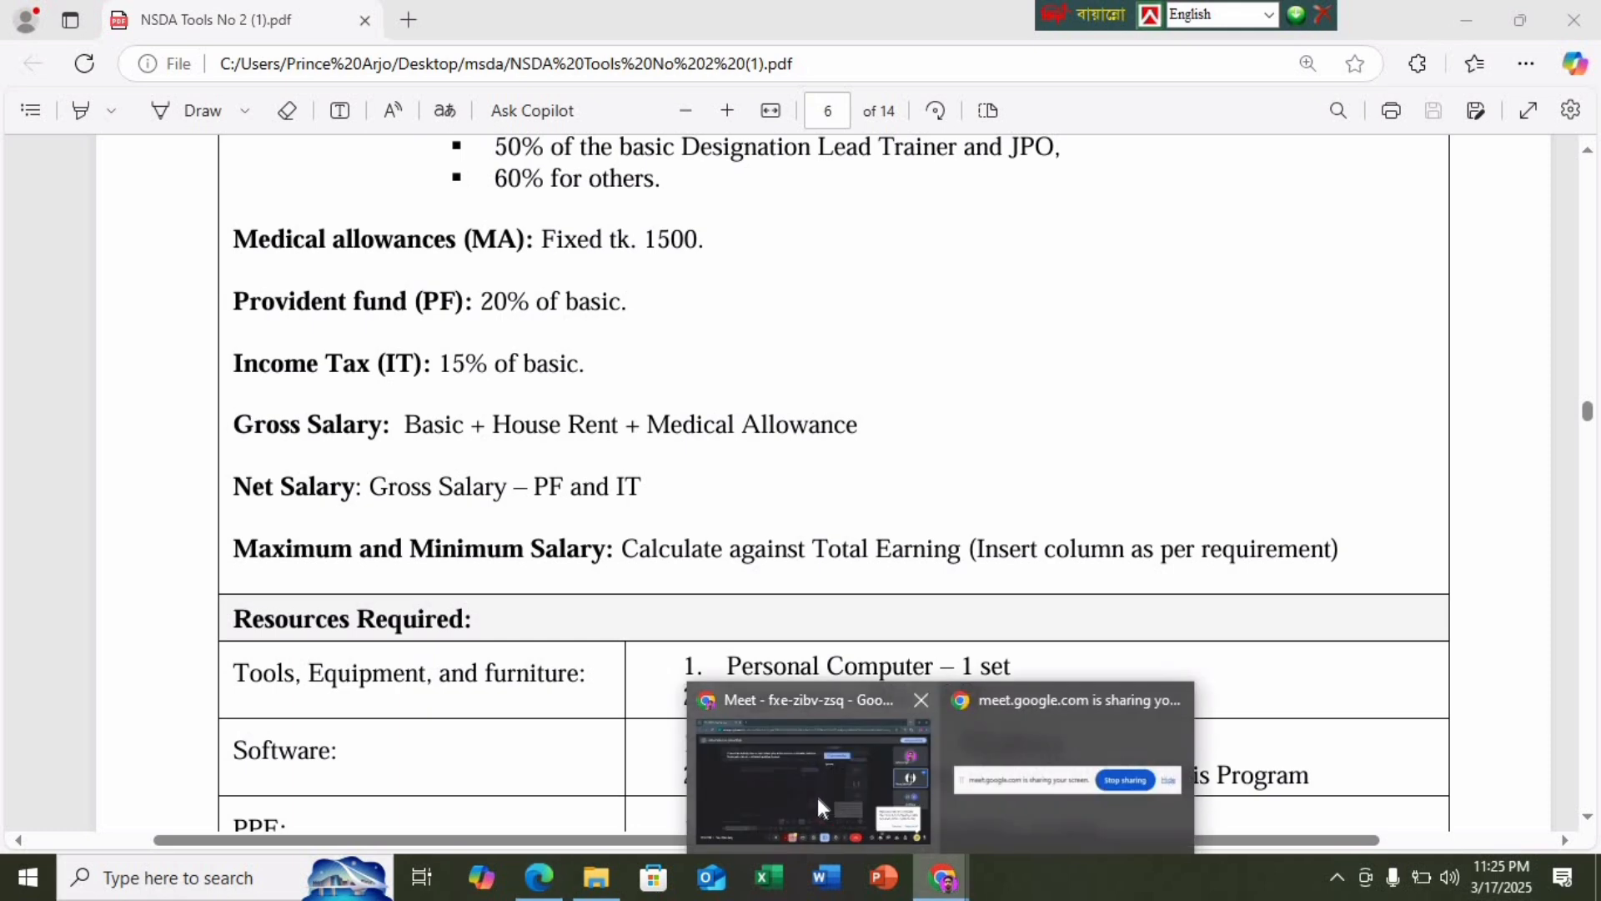
click(817, 797)
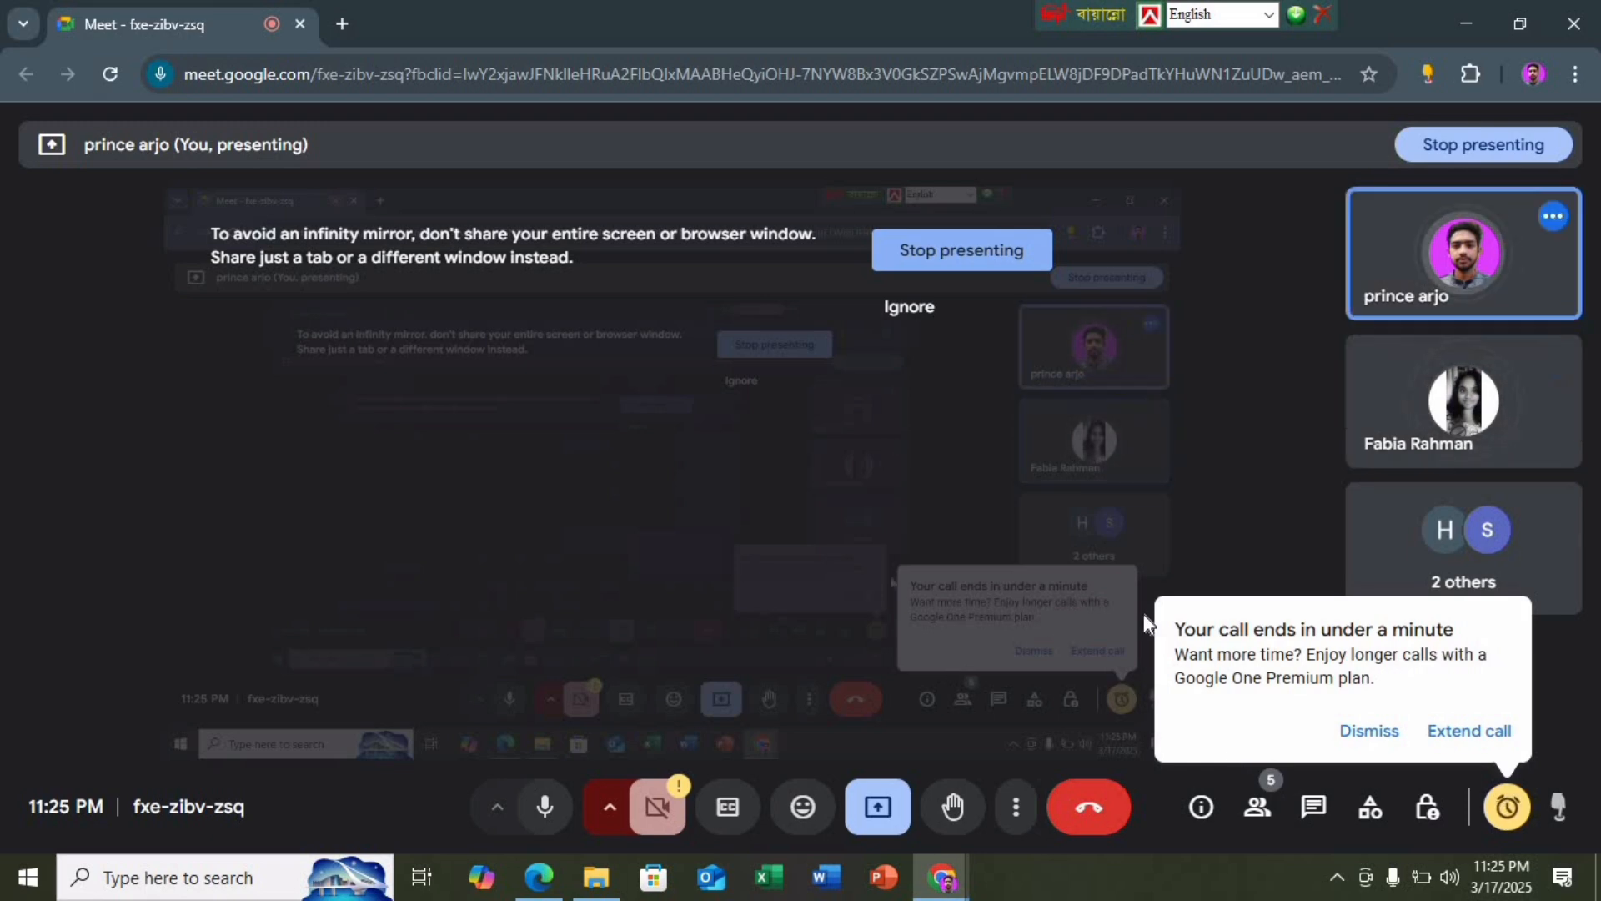
click(880, 806)
click(951, 722)
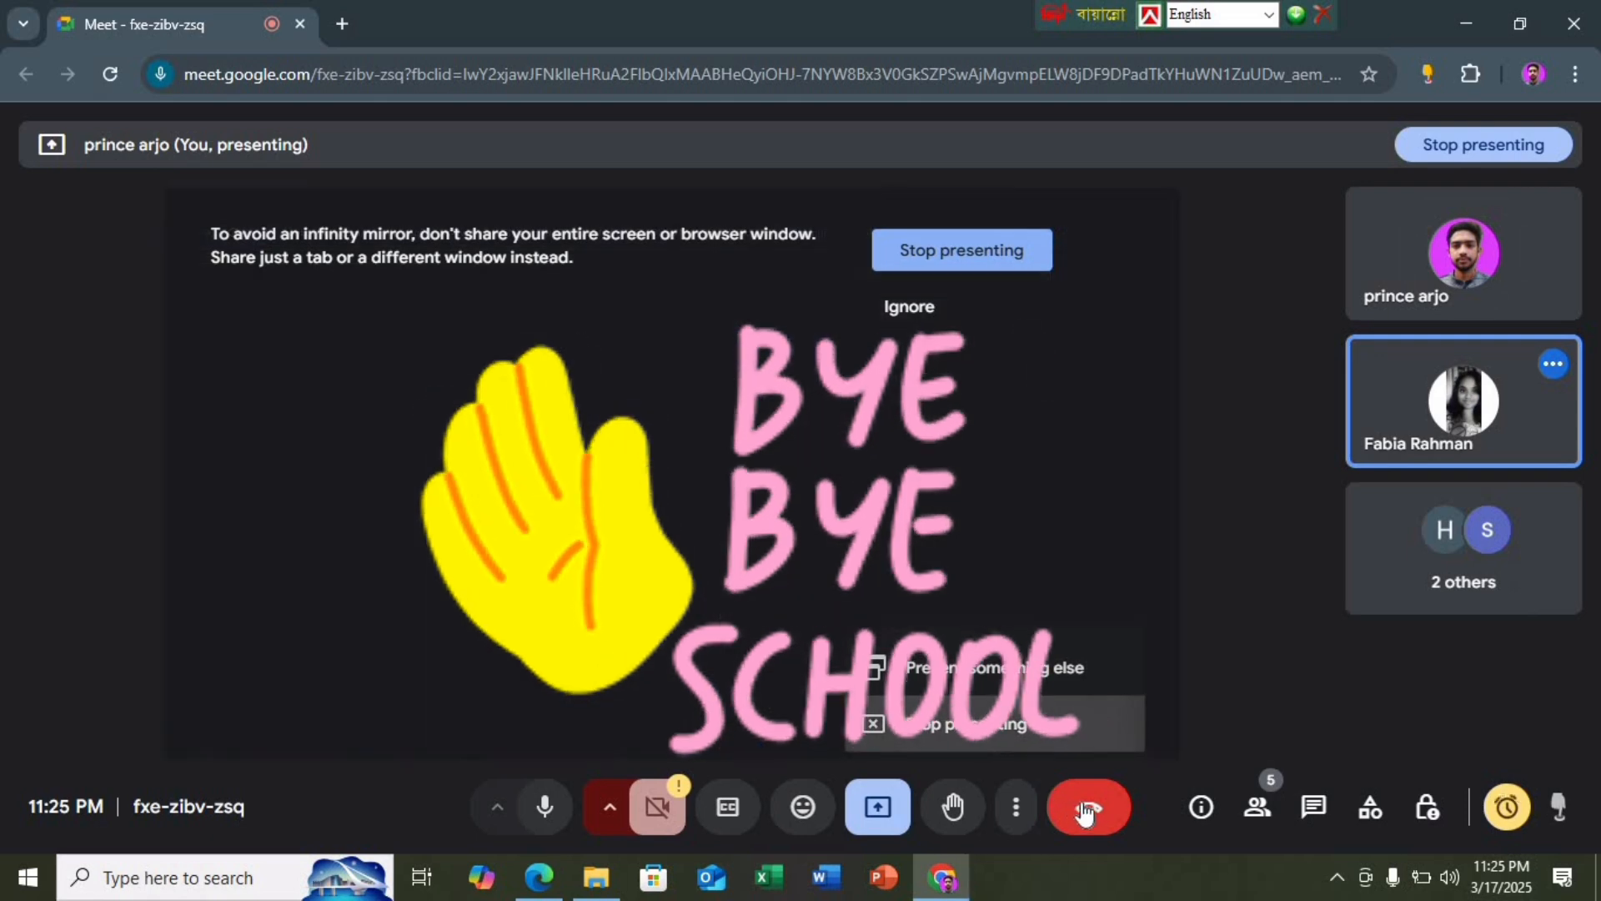